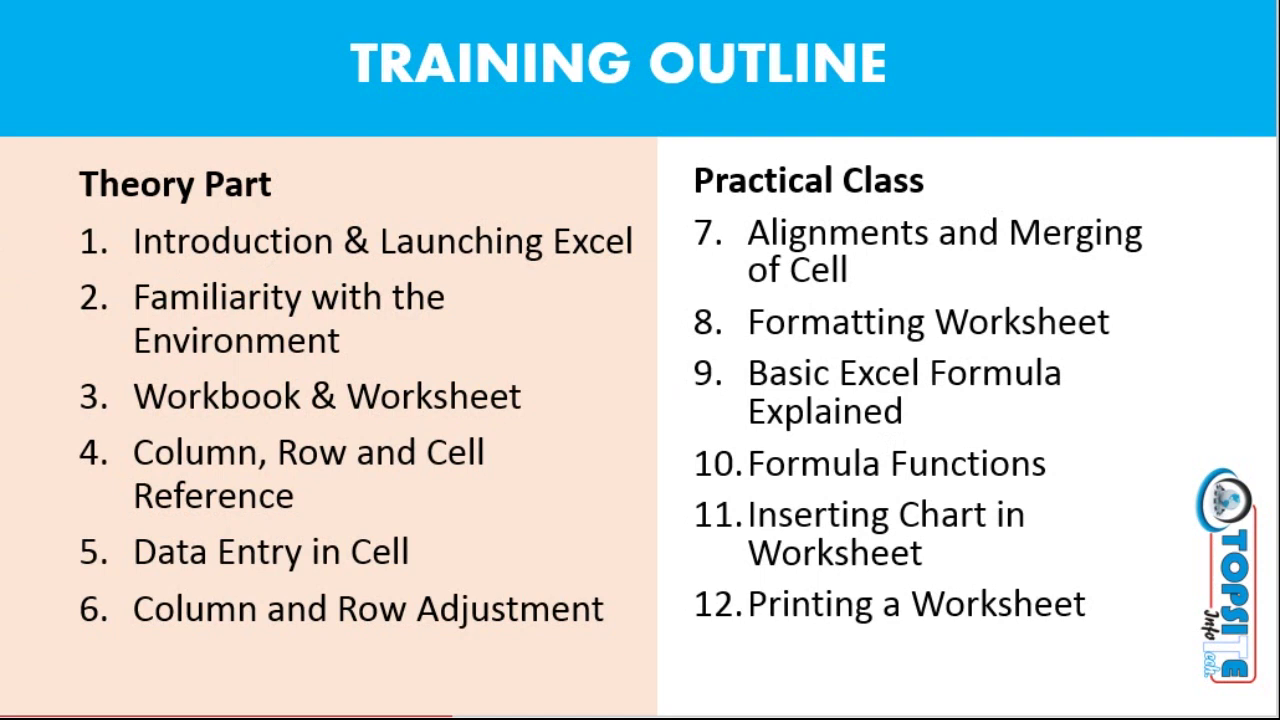
# Step: Move to the Introduction to SpreadSheet slide and select its definition text, title and picture group
pyautogui.click(303, 289)
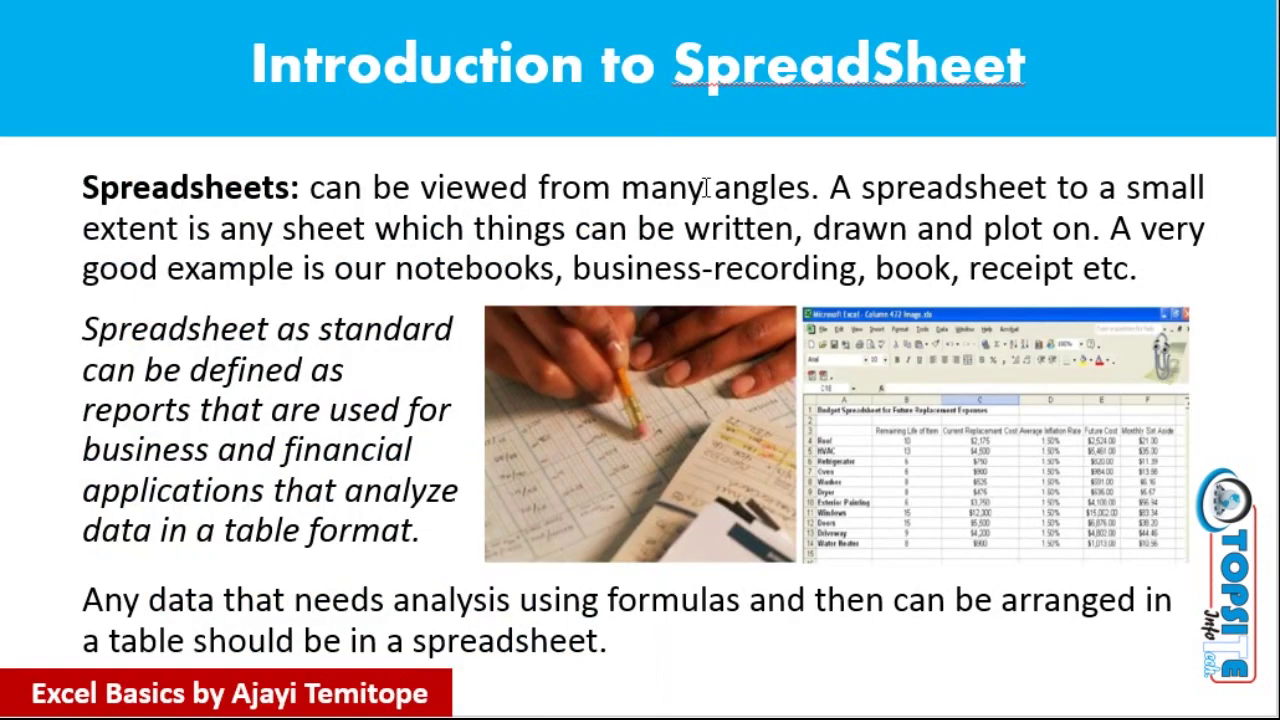
pyautogui.click(760, 218)
pyautogui.press('Escape')
pyautogui.press('Tab')
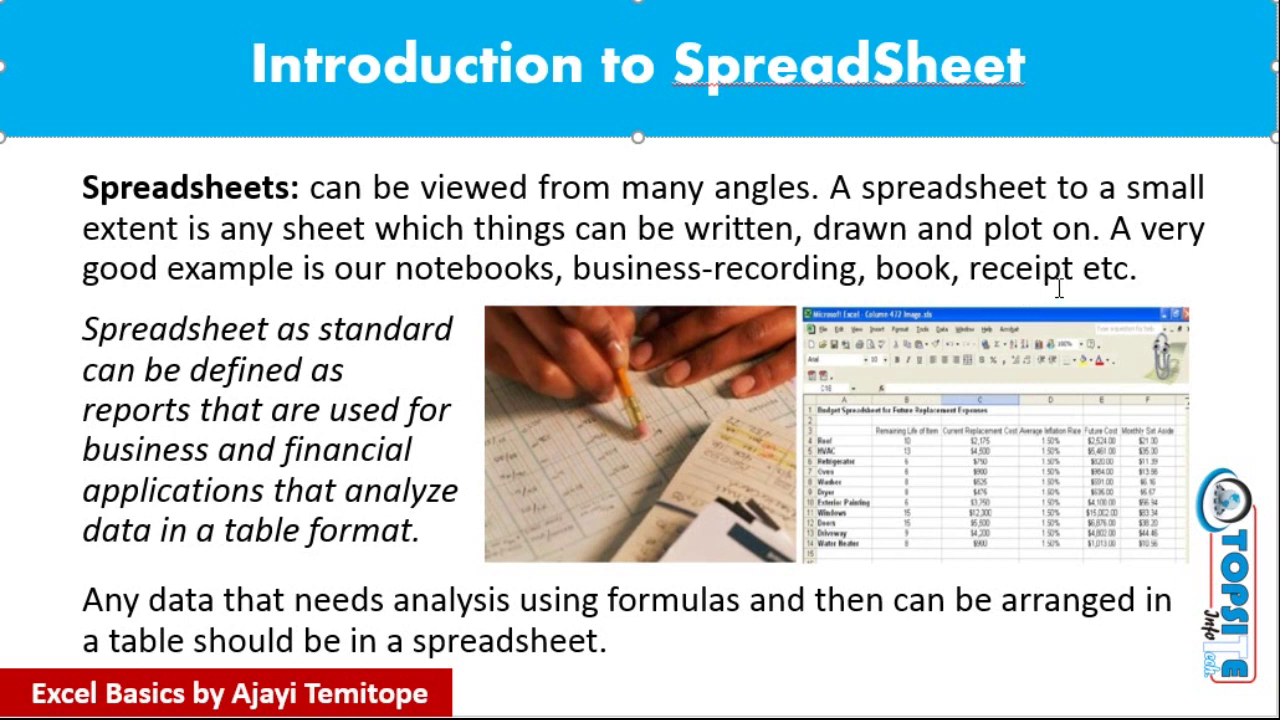
pyautogui.click(1000, 330)
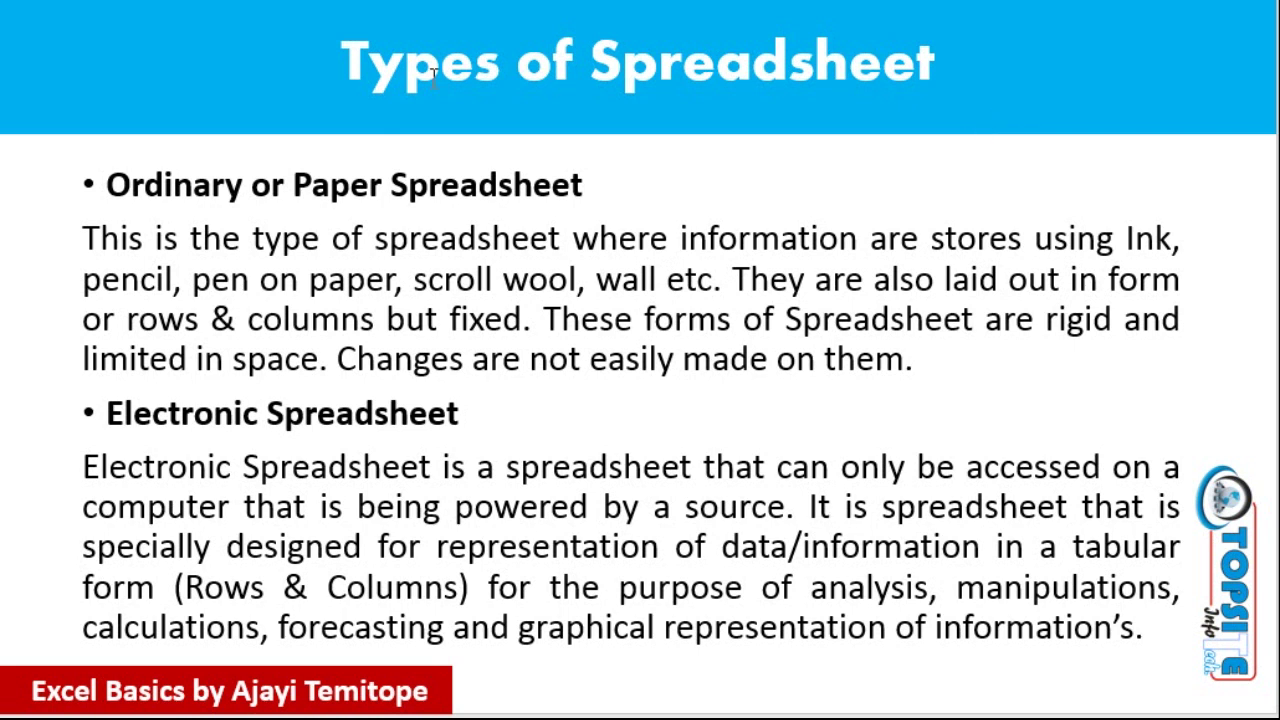
# Step: Select the slide's main text box and scroll down to the Electronic Spreadsheet slide
pyautogui.click(212, 493)
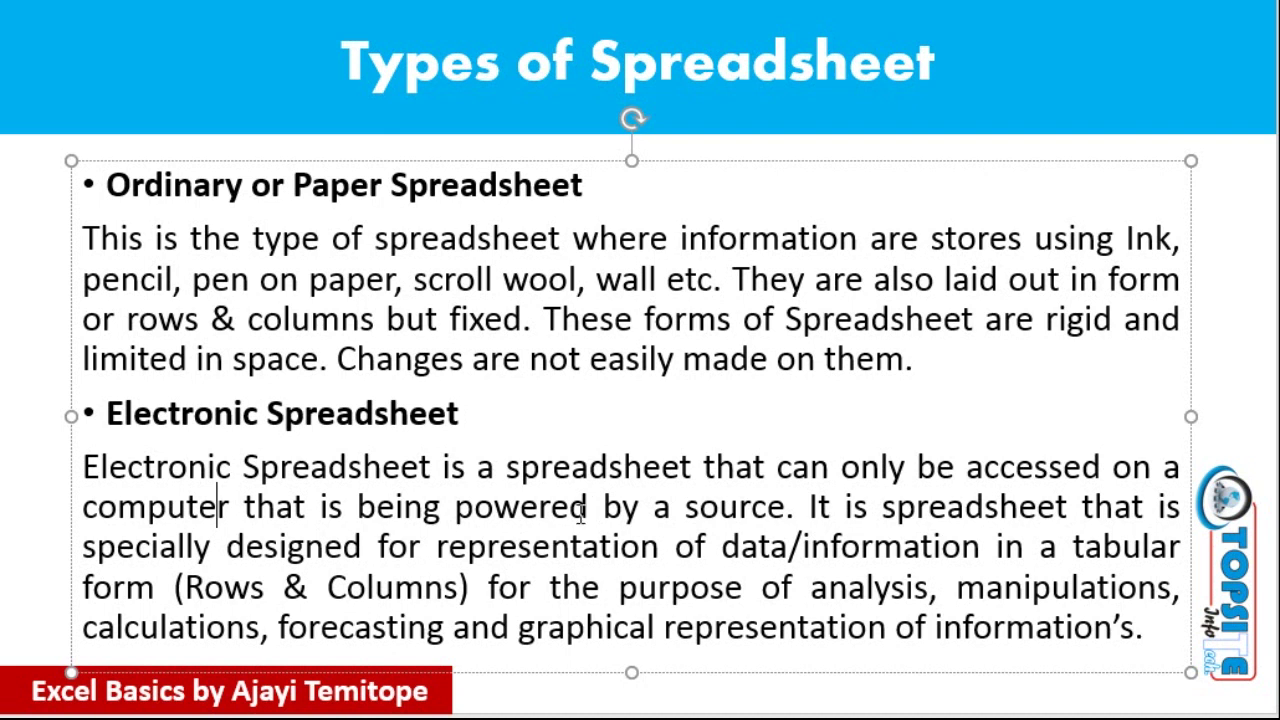
pyautogui.scroll(-1, 611, 490)
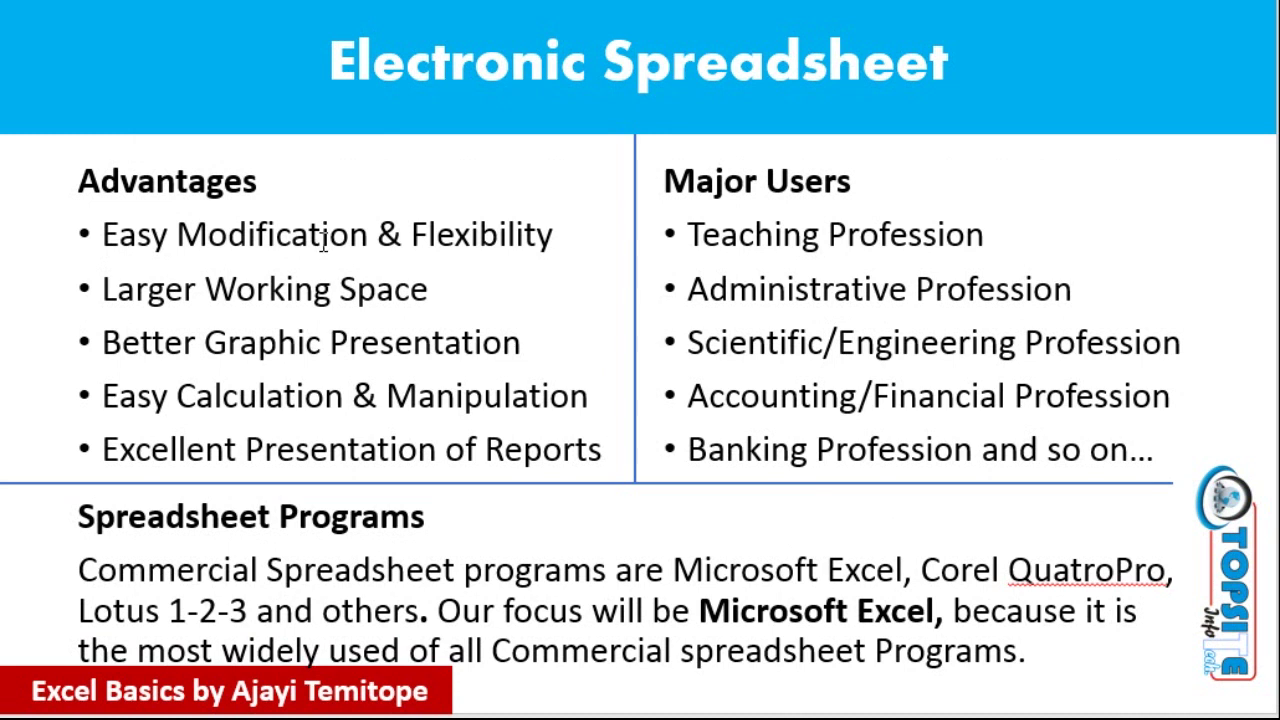
# Step: Select the Advantages text at Larger Working Space, then advance to the Excel & Launching slide
pyautogui.click(510, 236)
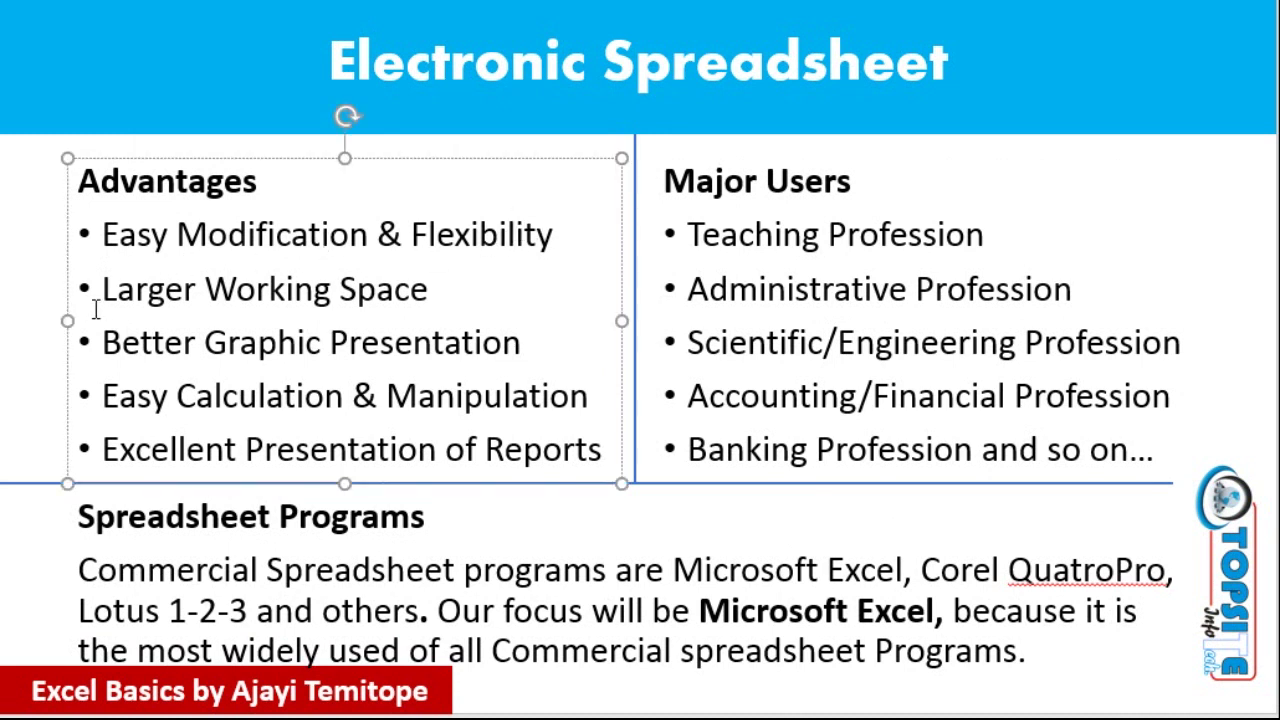
pyautogui.click(134, 293)
pyautogui.click(30, 231)
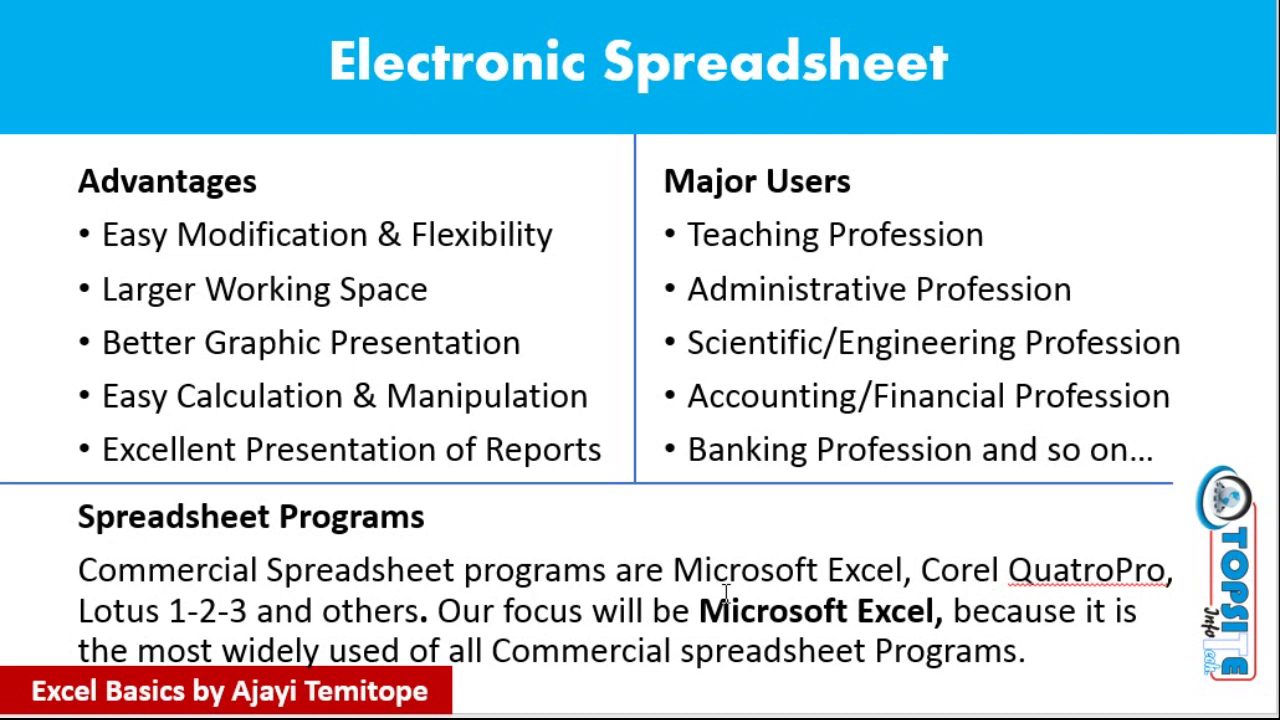
pyautogui.press('Right')
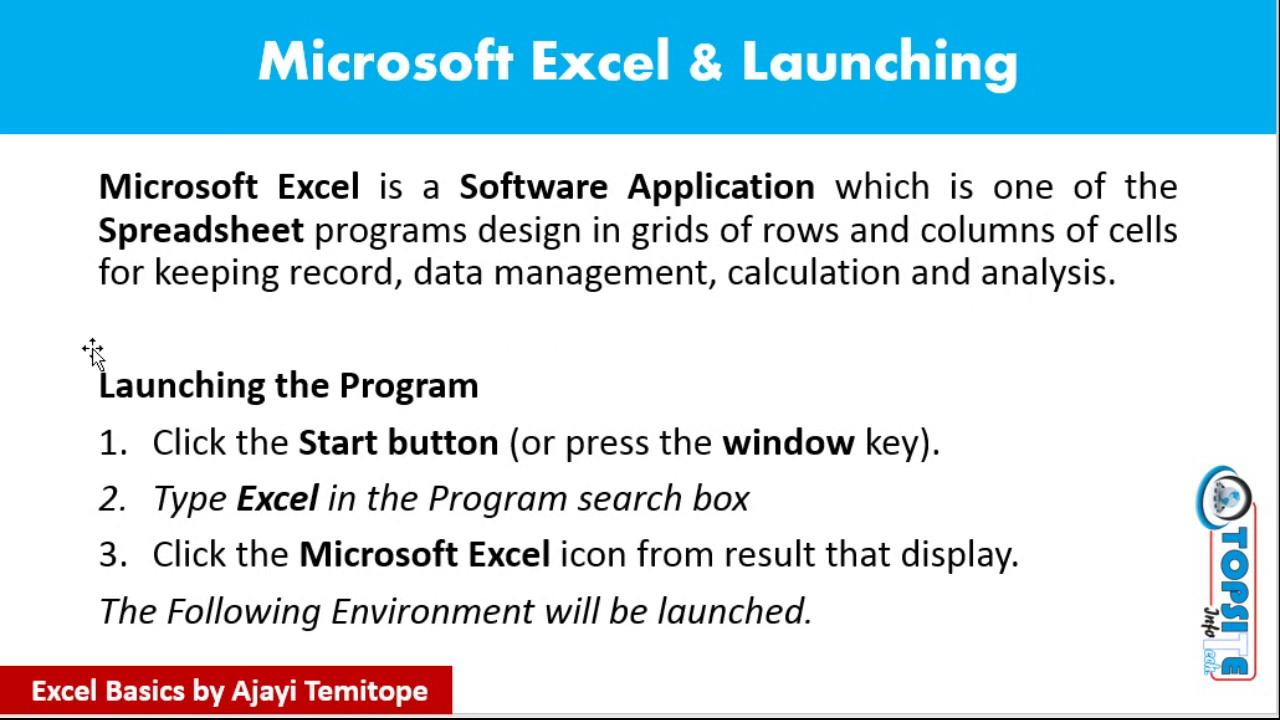
pyautogui.press('pageup')
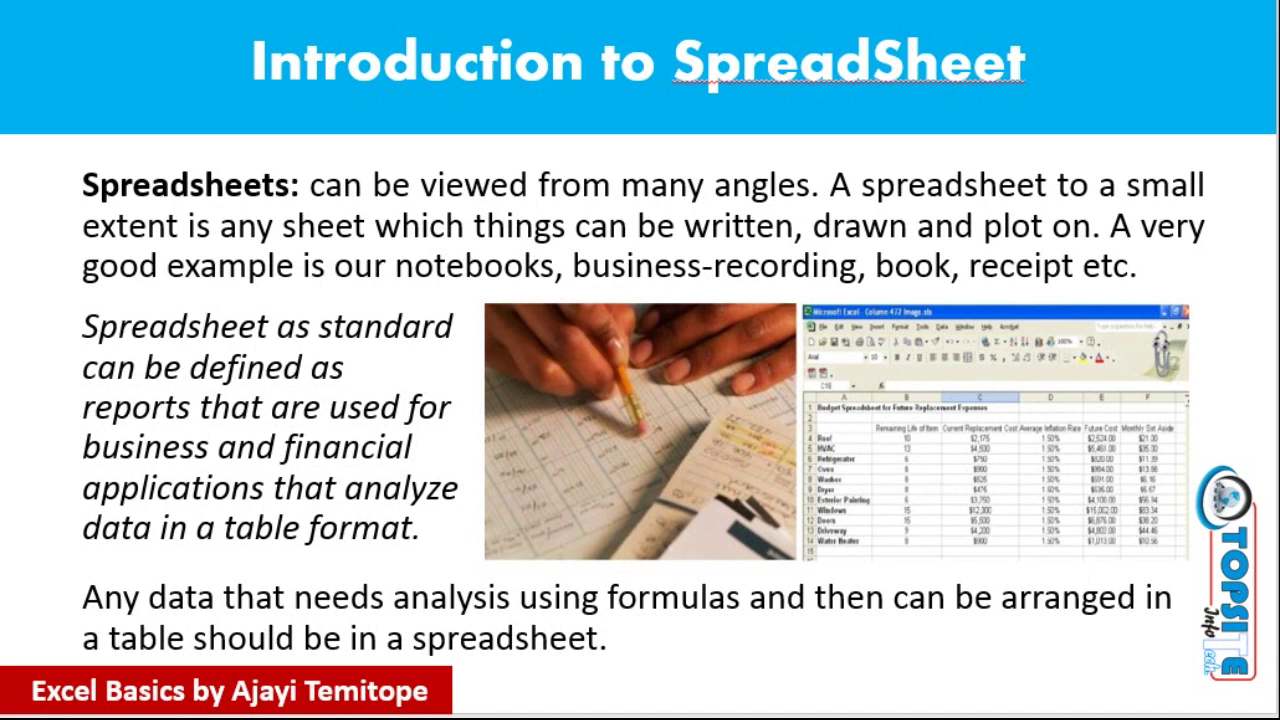
pyautogui.press('Right')
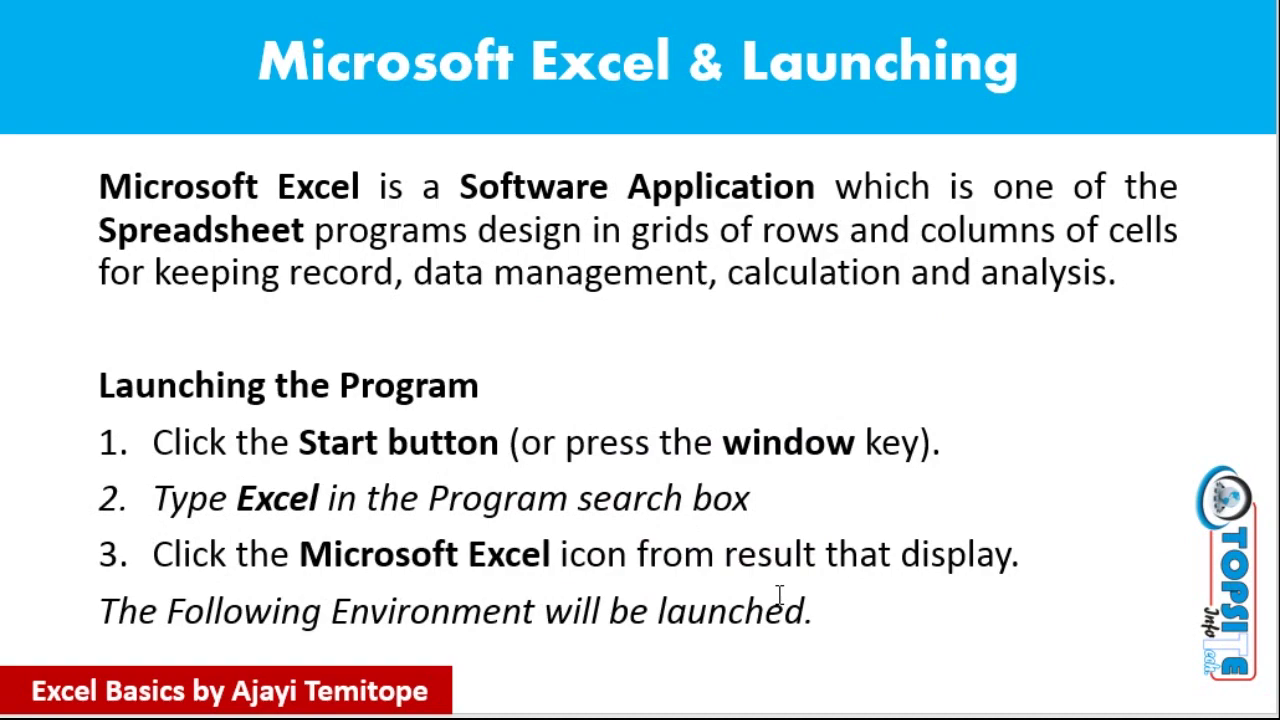
# Step: Search the Start screen for 'exc' and launch Excel from the results
pyautogui.press('super')
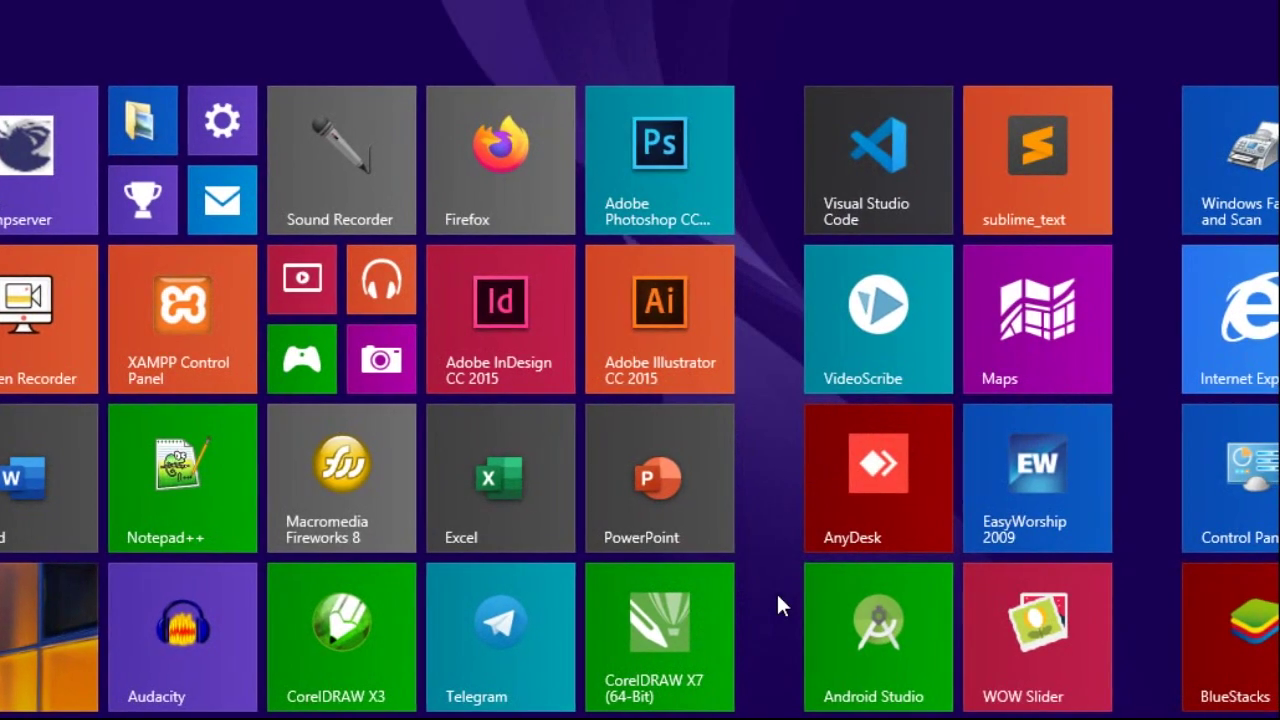
pyautogui.write('excel')
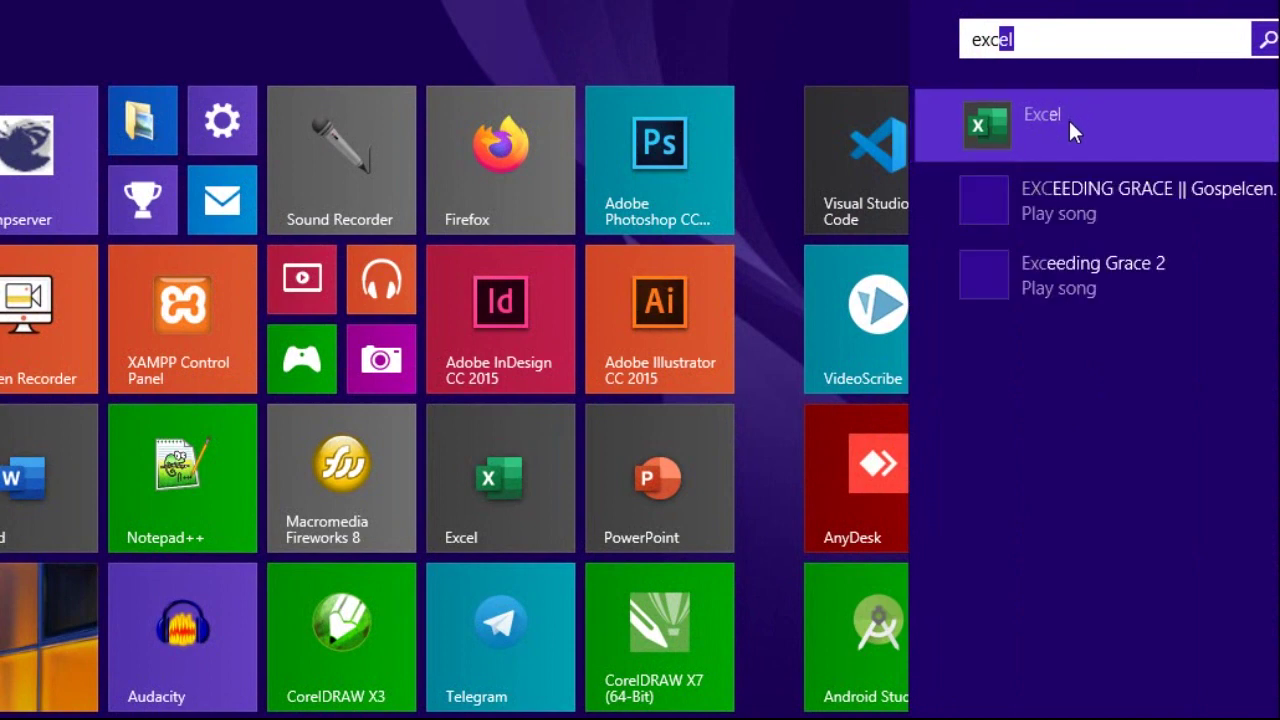
pyautogui.click(1060, 156)
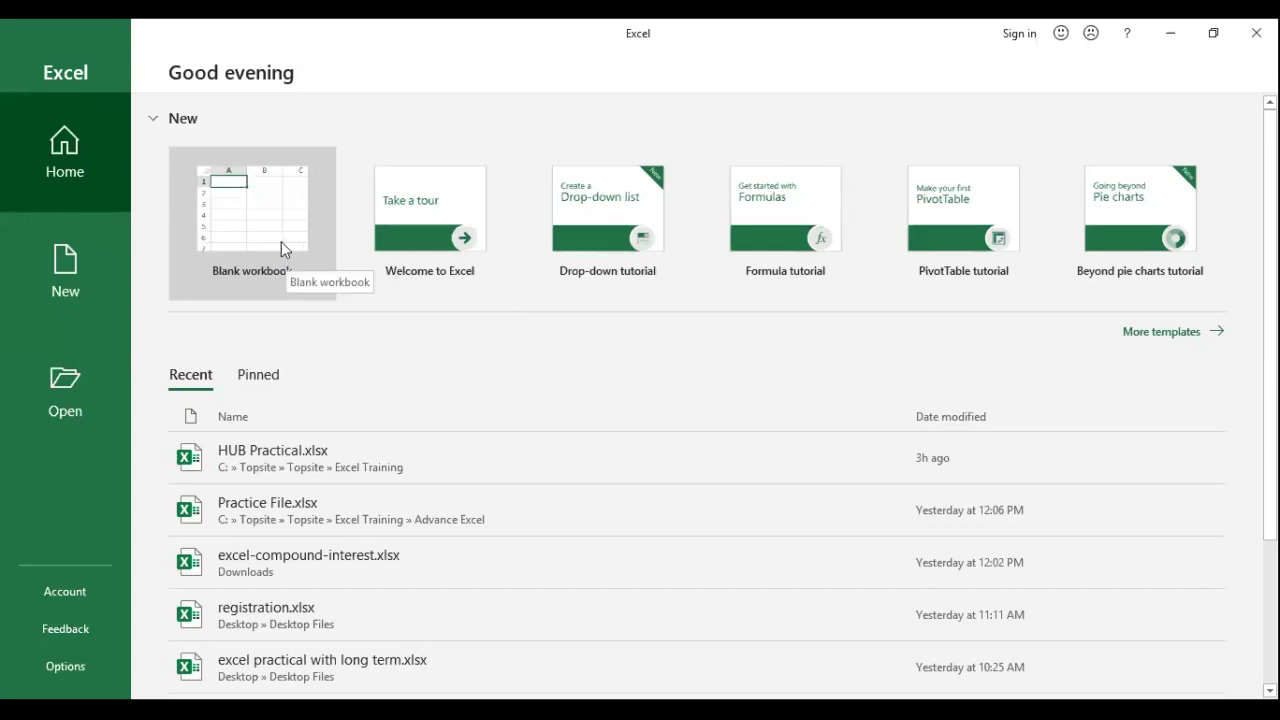
# Step: Create a new blank workbook, Book1
pyautogui.click(264, 234)
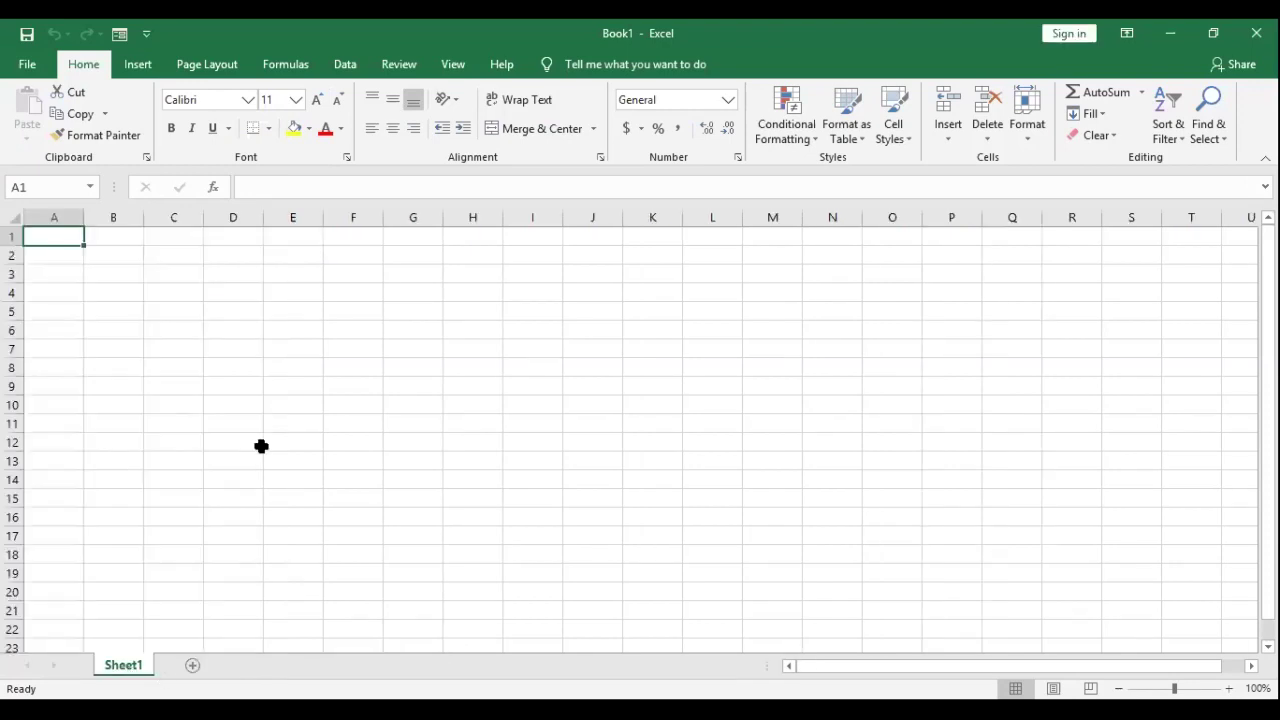
pyautogui.keyDown('ctrl'); pyautogui.scroll(4, 362, 379); pyautogui.keyUp('ctrl')
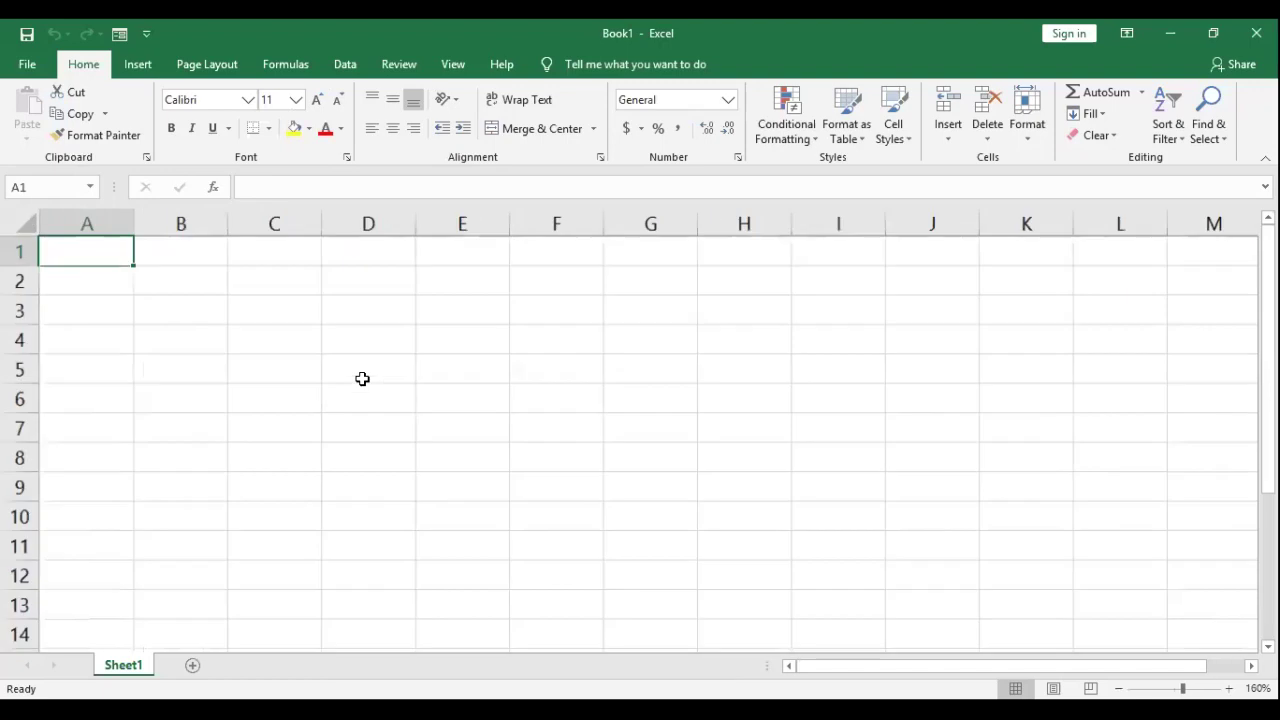
pyautogui.keyDown('ctrl'); pyautogui.scroll(2, 362, 379); pyautogui.keyUp('ctrl')
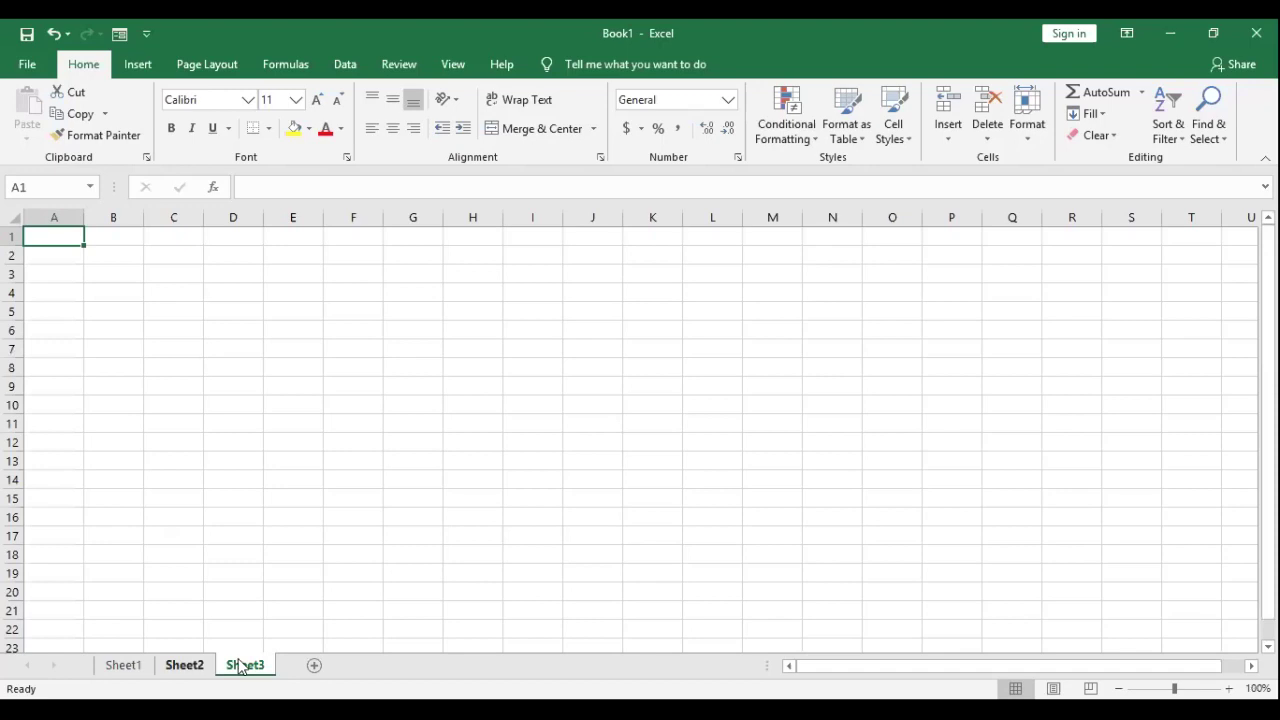
# Step: Look through the Sheet1, Sheet2 and Sheet3 tabs, returning to Sheet1 with A2 active
pyautogui.click(130, 671)
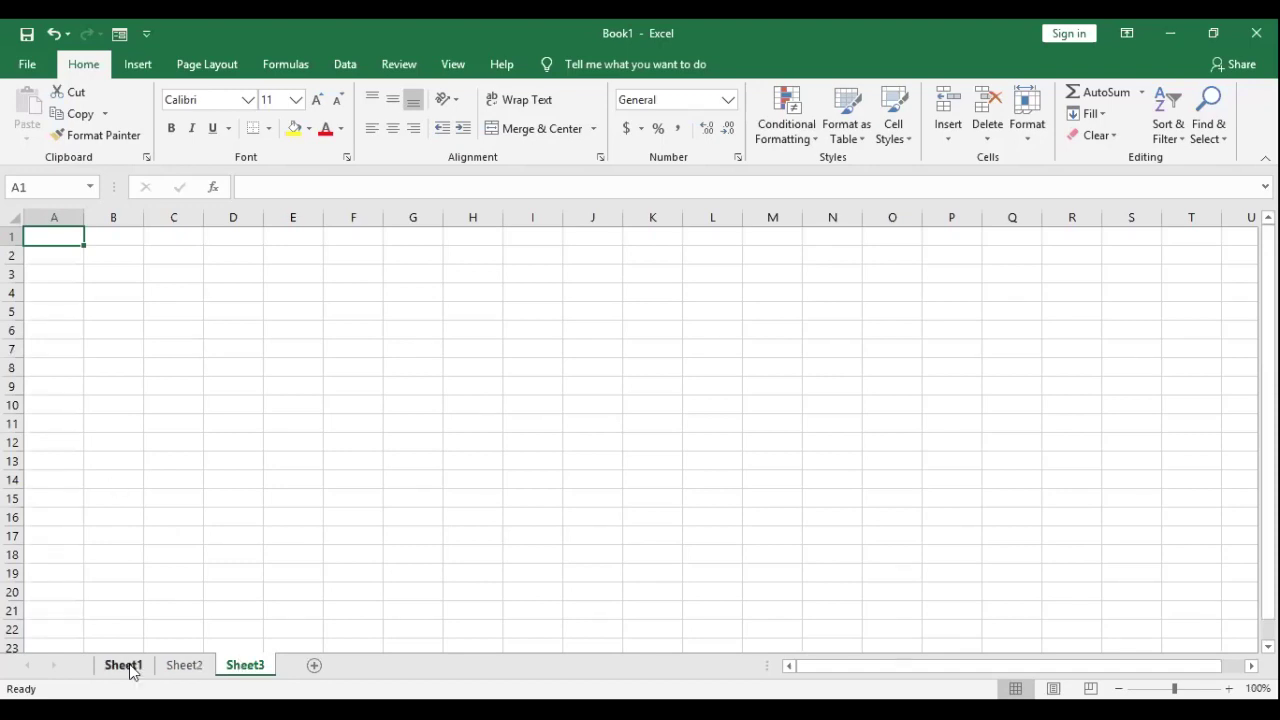
pyautogui.click(184, 665)
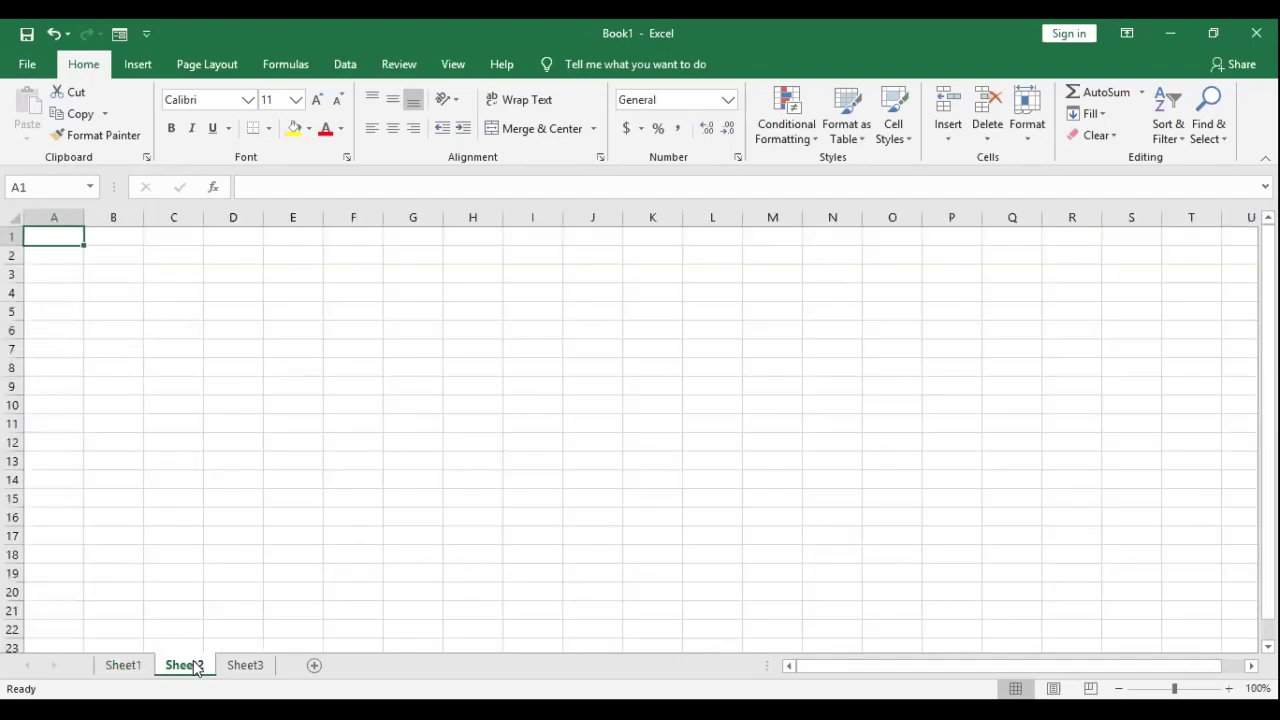
pyautogui.click(242, 672)
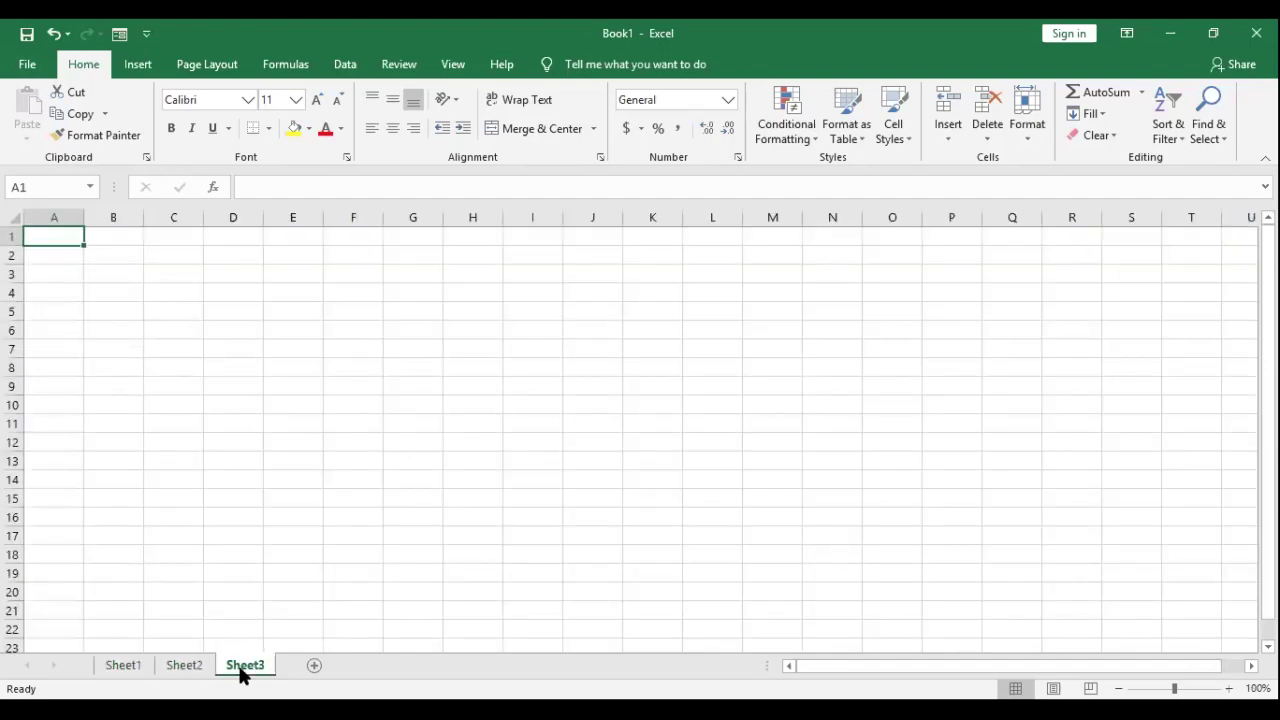
pyautogui.click(122, 665)
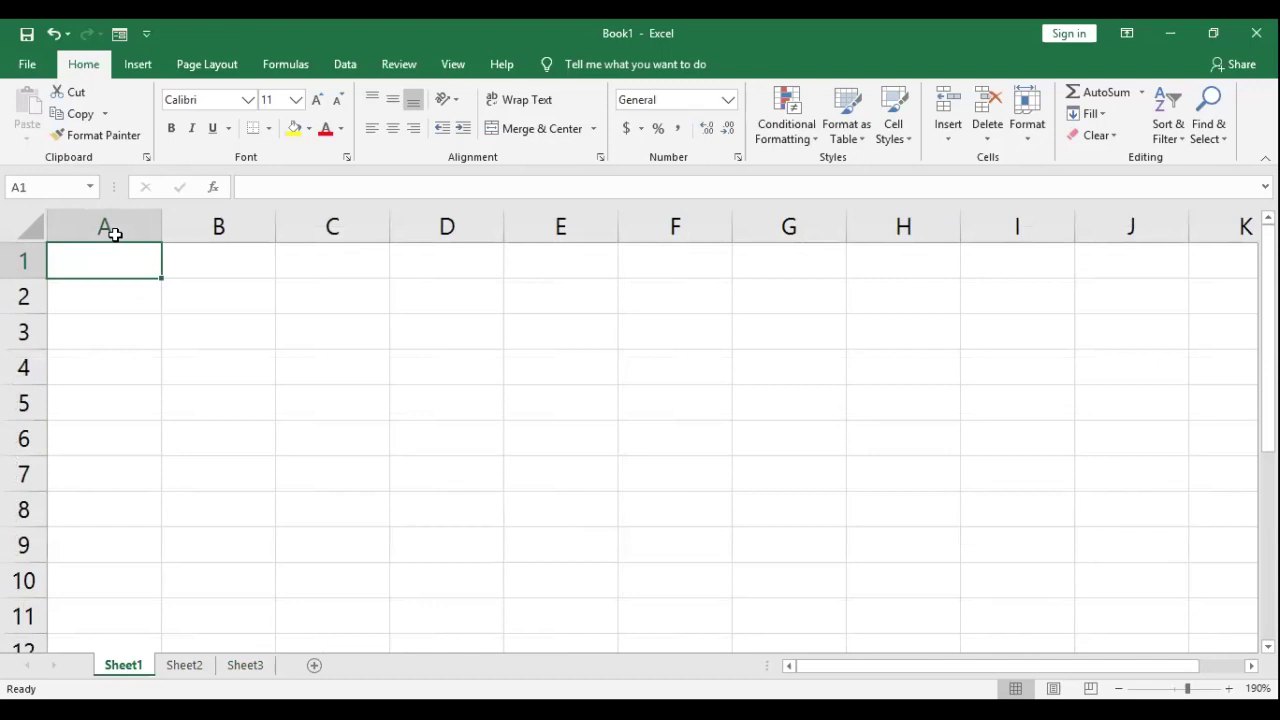
pyautogui.click(112, 326)
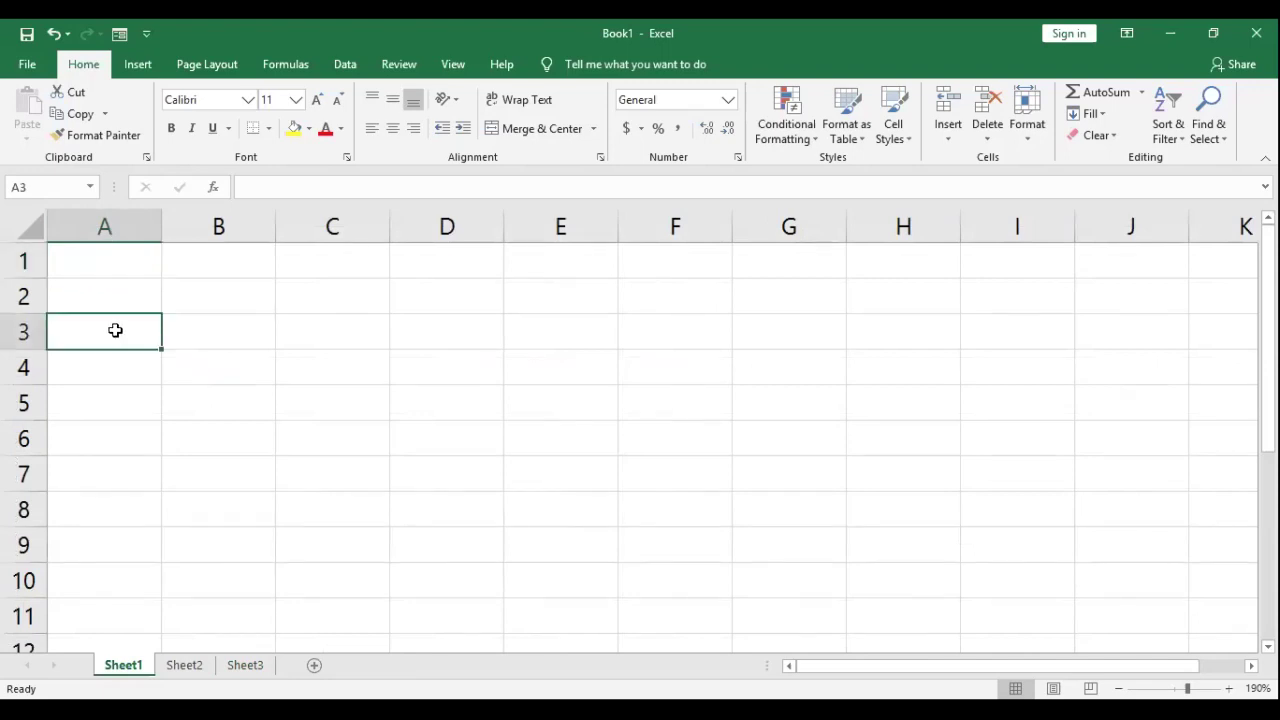
pyautogui.click(108, 296)
pyautogui.click(175, 265)
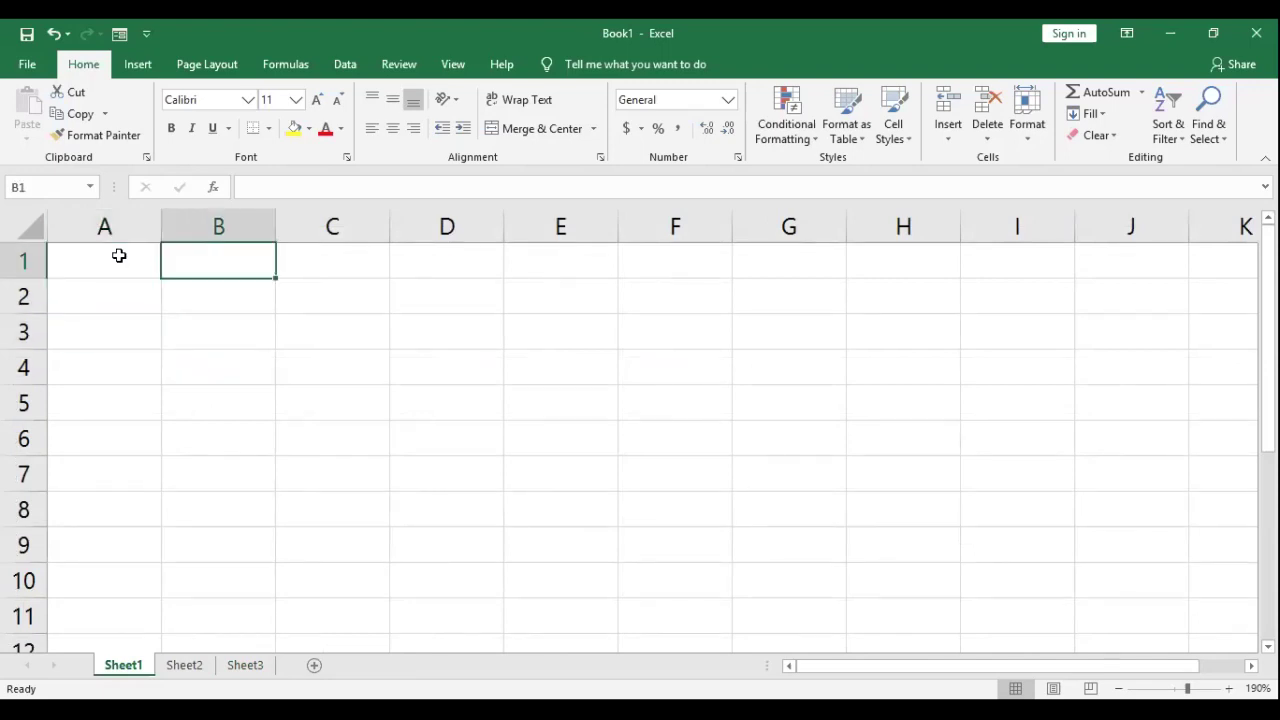
pyautogui.click(108, 254)
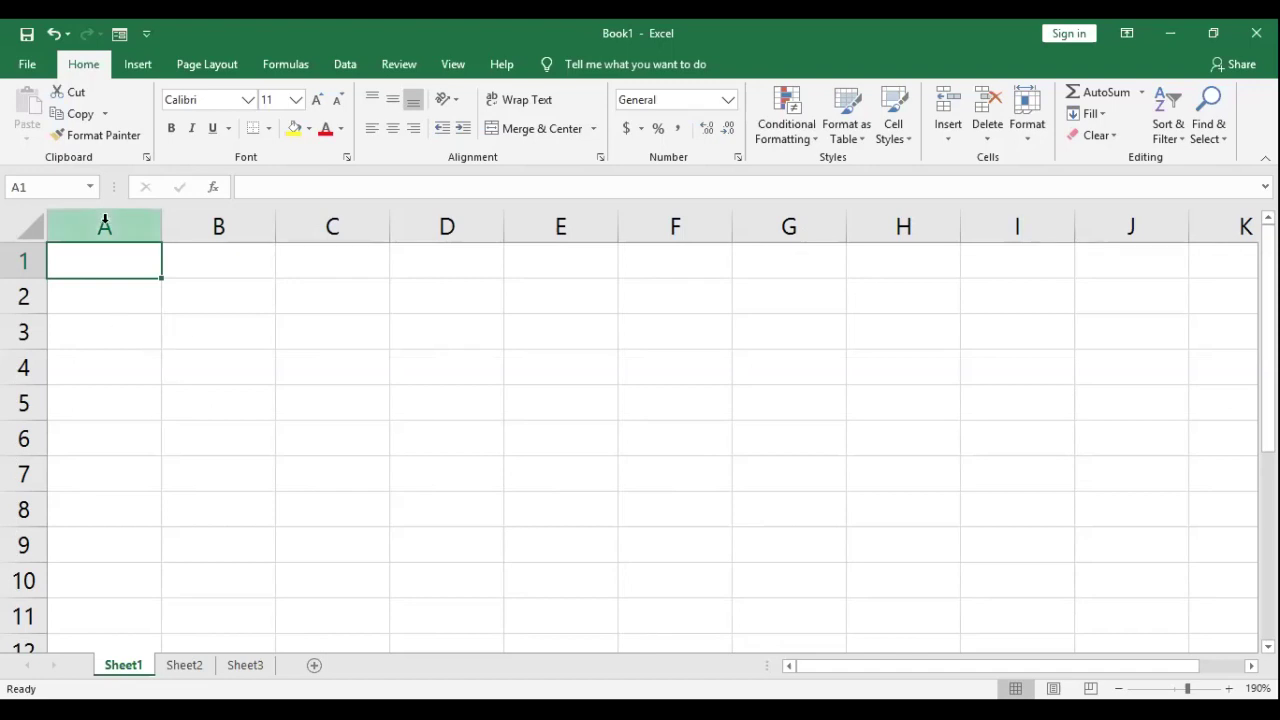
pyautogui.click(240, 225)
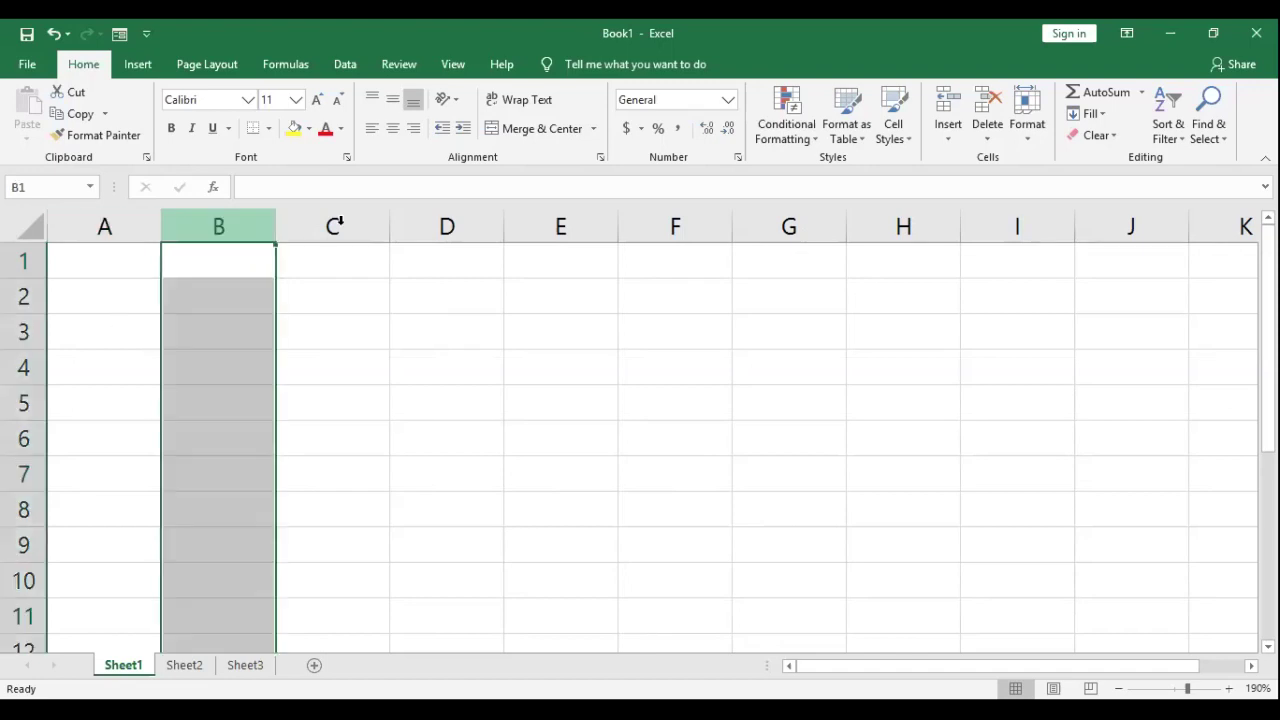
pyautogui.click(420, 223)
pyautogui.click(106, 226)
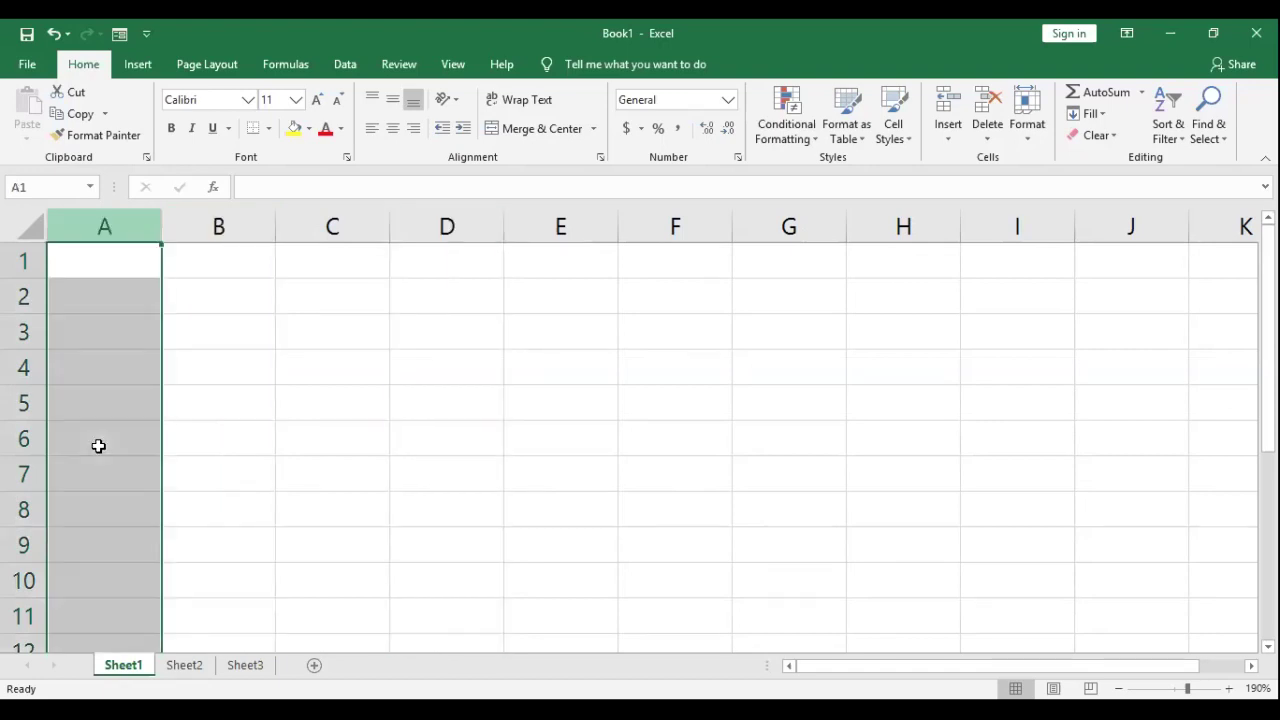
pyautogui.click(214, 226)
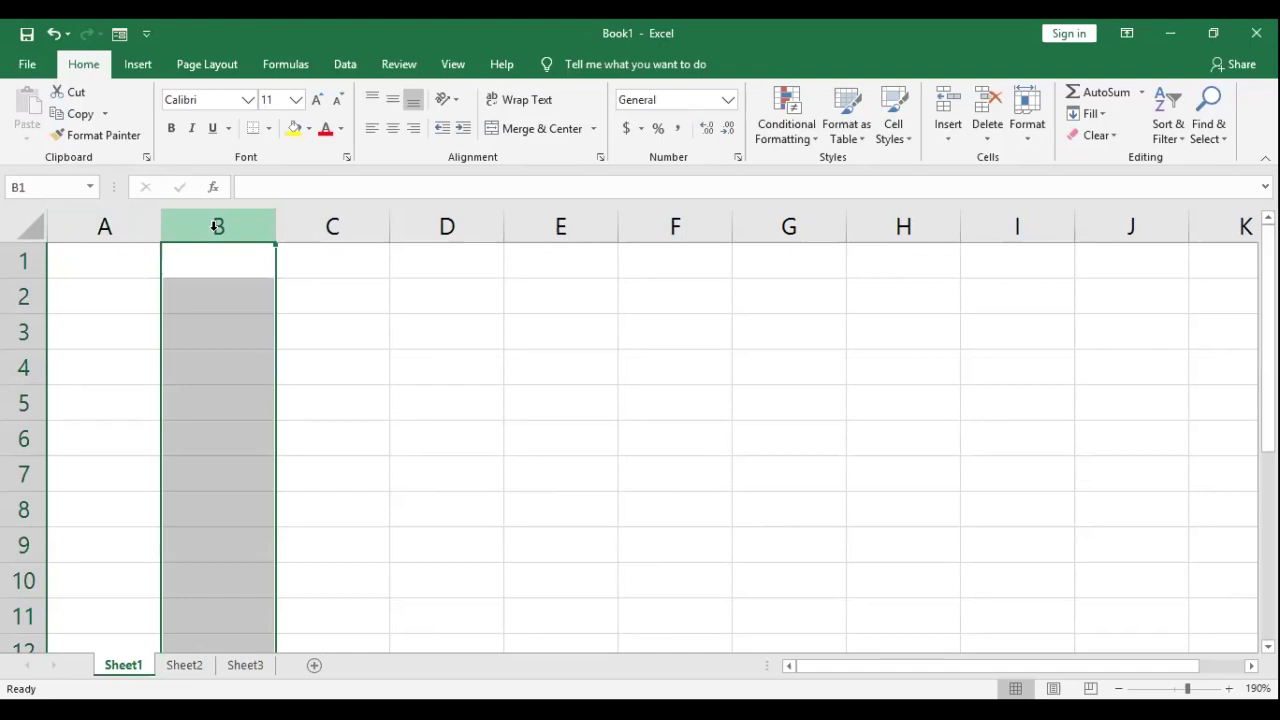
pyautogui.click(446, 228)
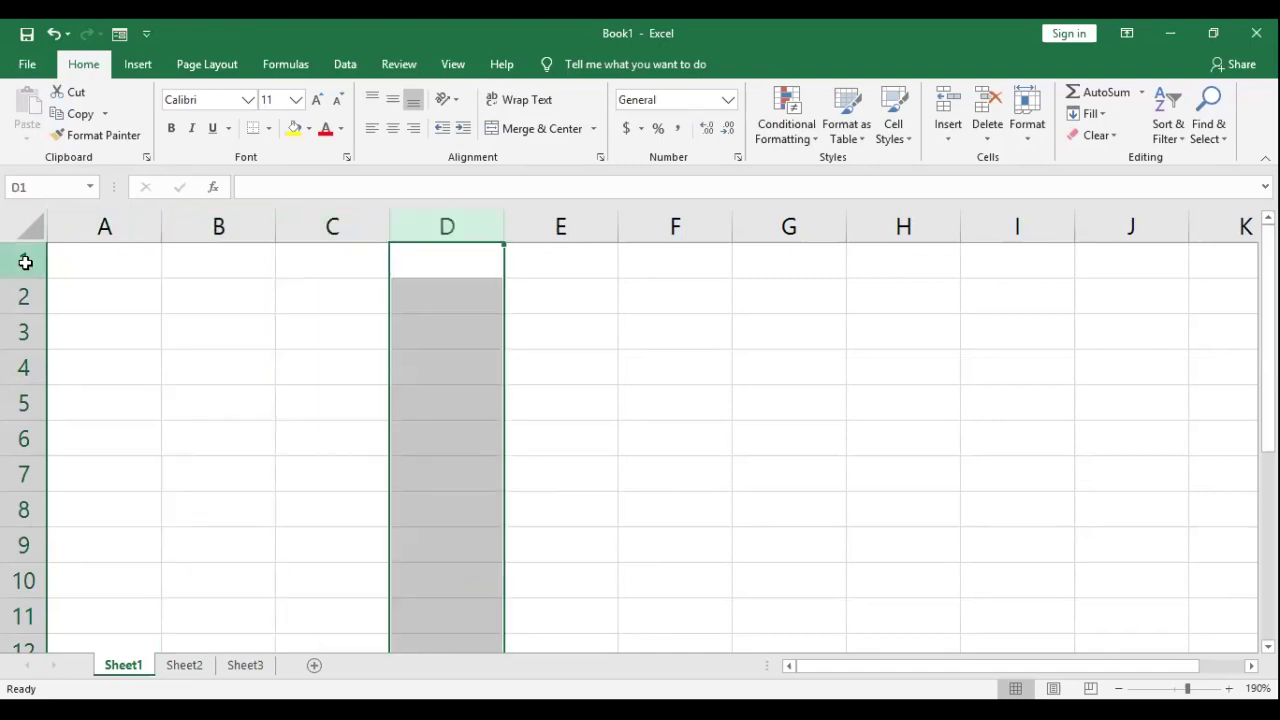
pyautogui.click(21, 261)
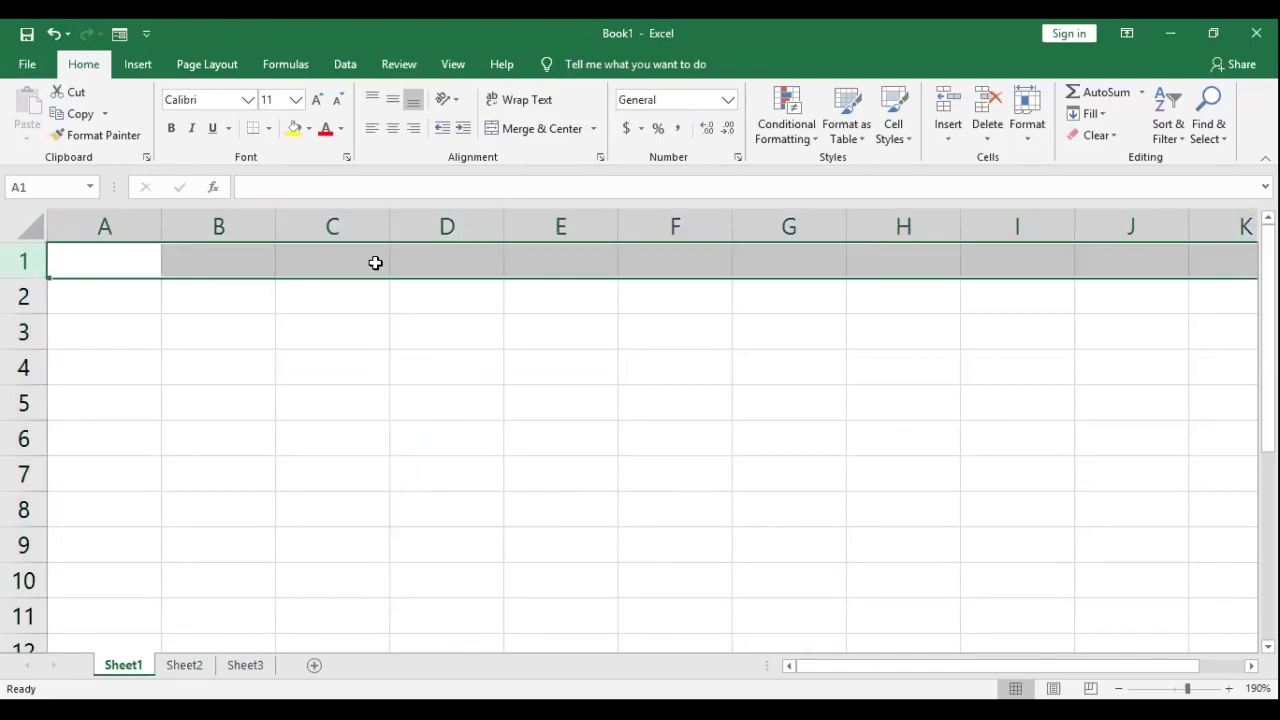
pyautogui.click(20, 296)
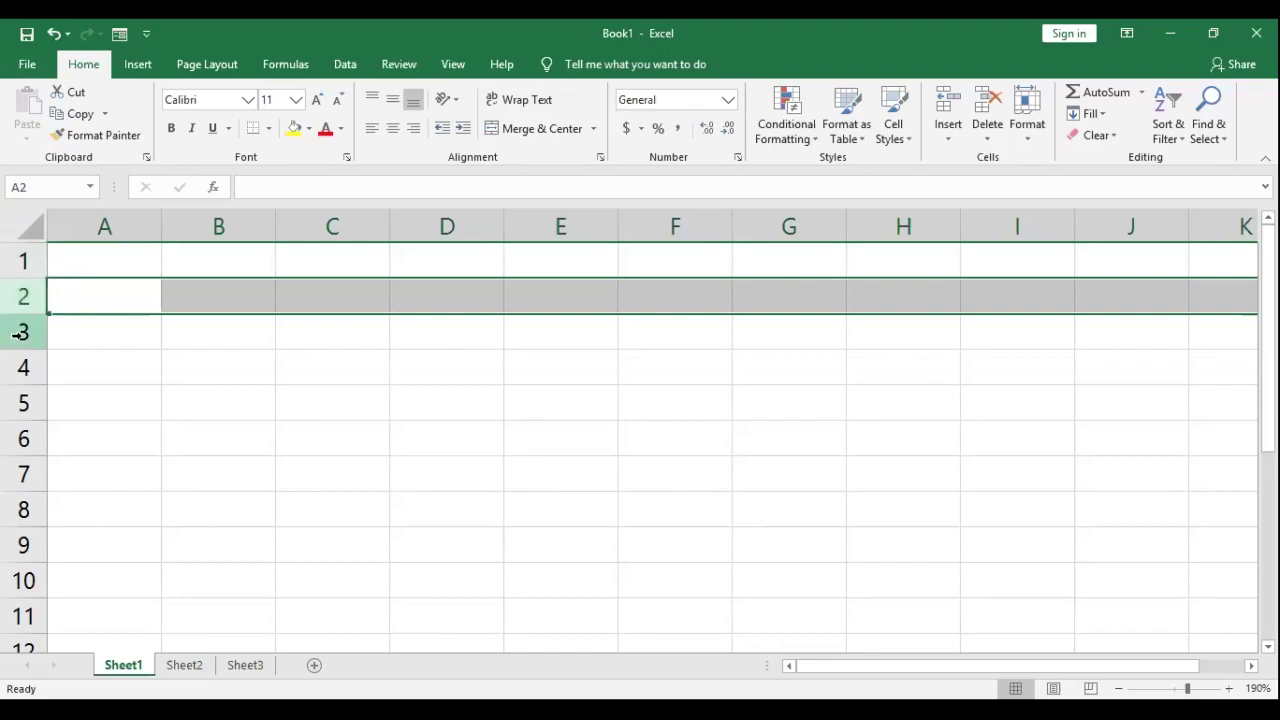
pyautogui.click(105, 222)
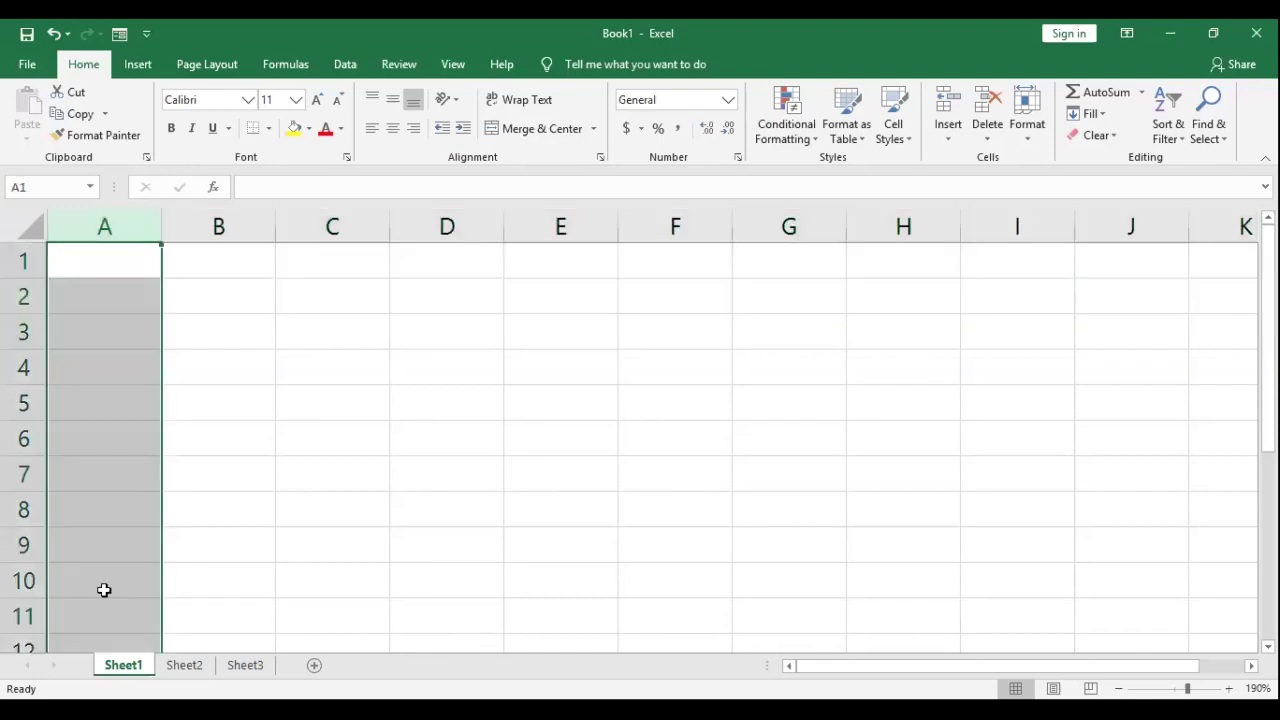
pyautogui.click(230, 222)
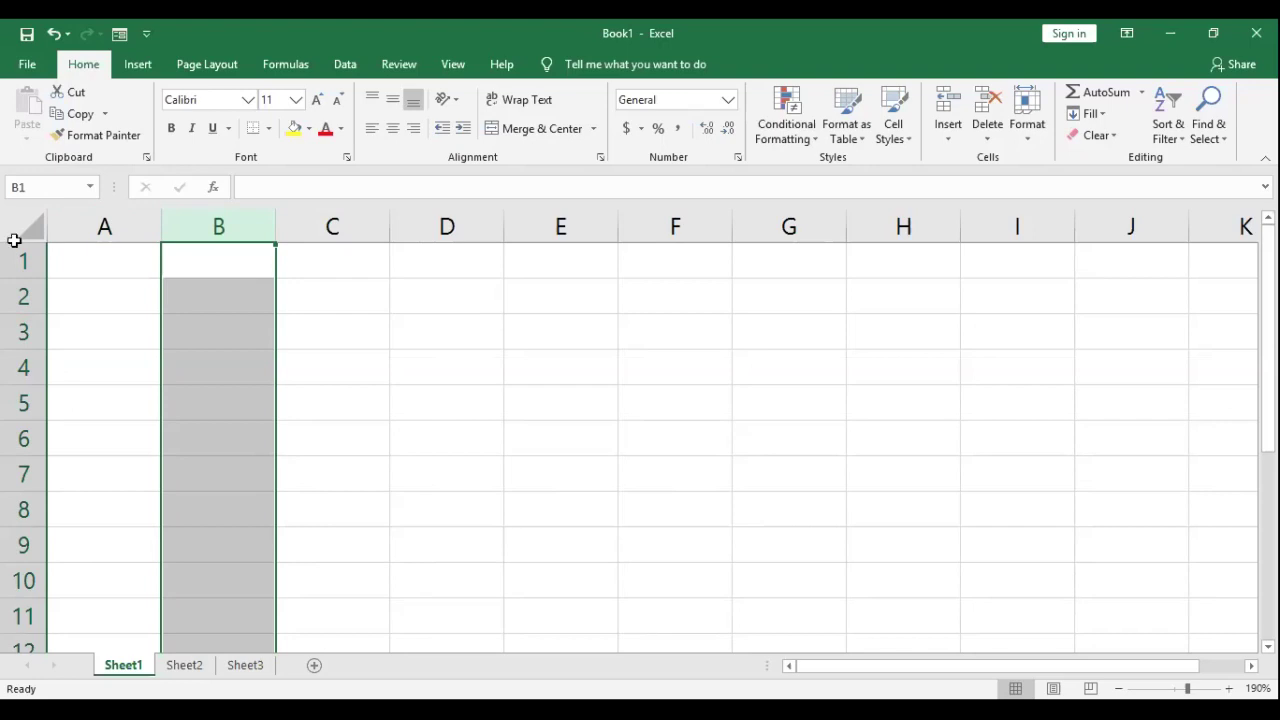
pyautogui.click(311, 226)
pyautogui.click(22, 296)
pyautogui.click(221, 212)
pyautogui.click(330, 296)
pyautogui.click(338, 332)
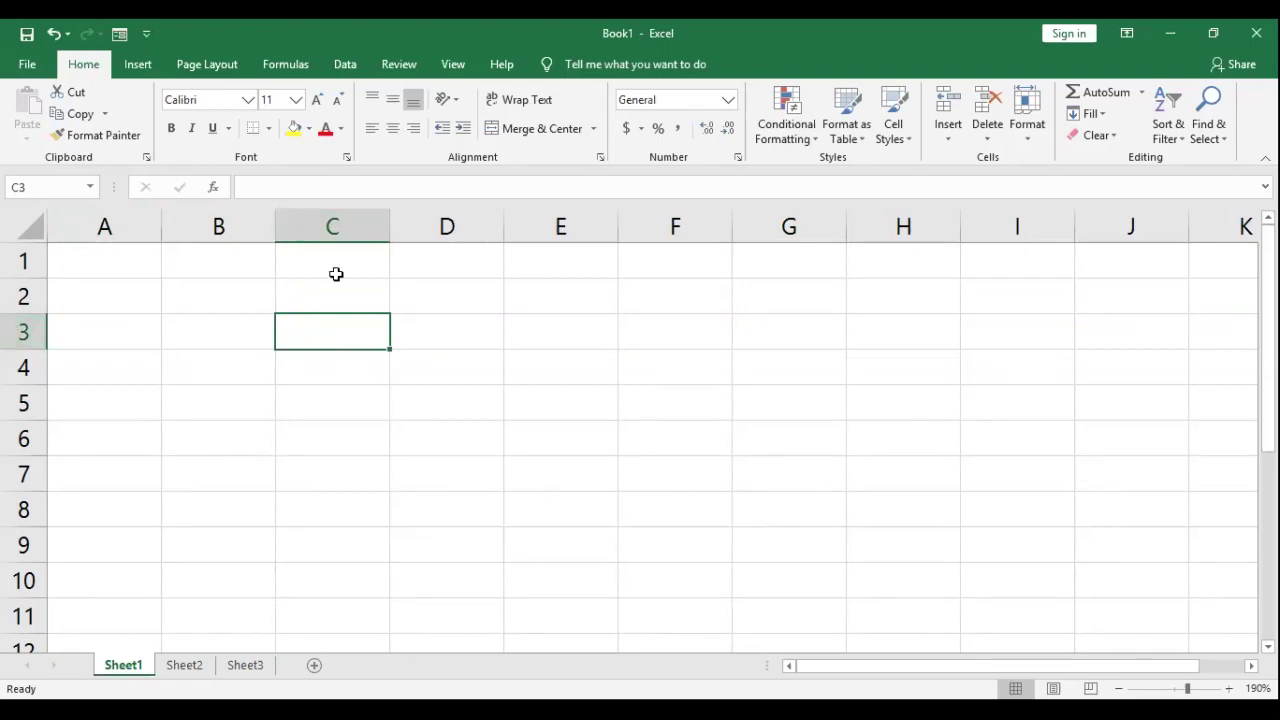
pyautogui.press('Down')
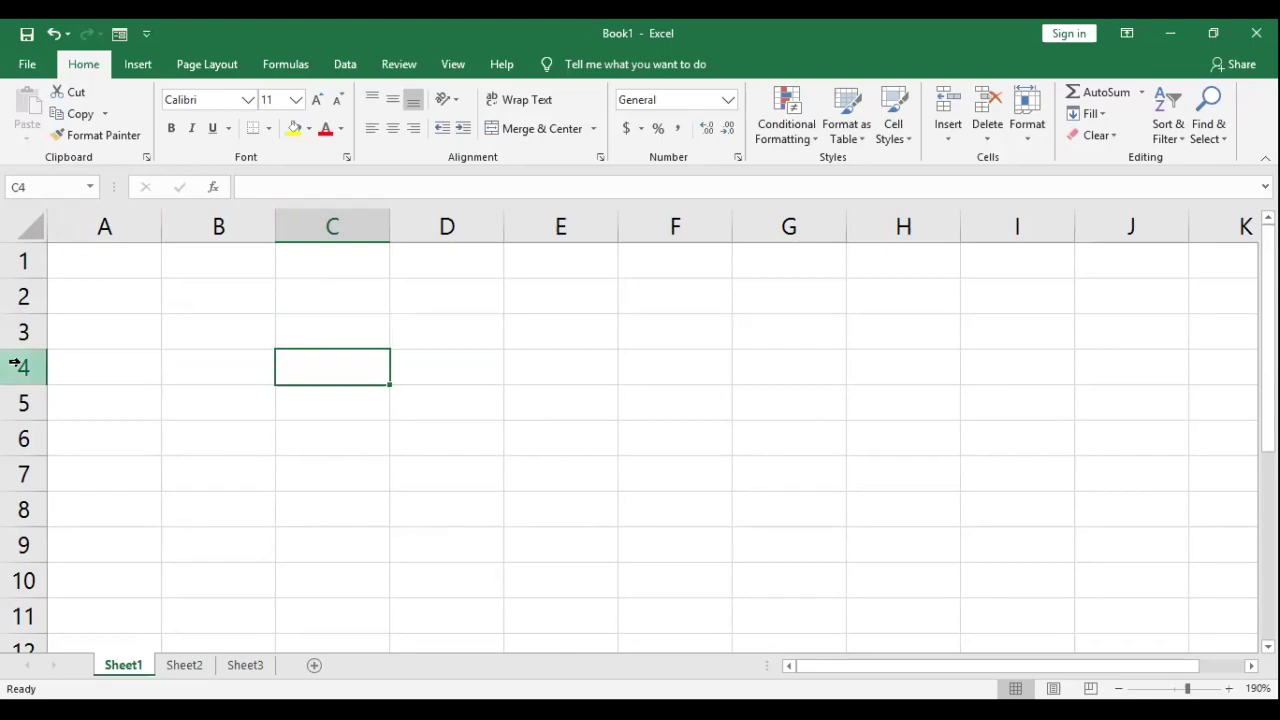
pyautogui.click(338, 360)
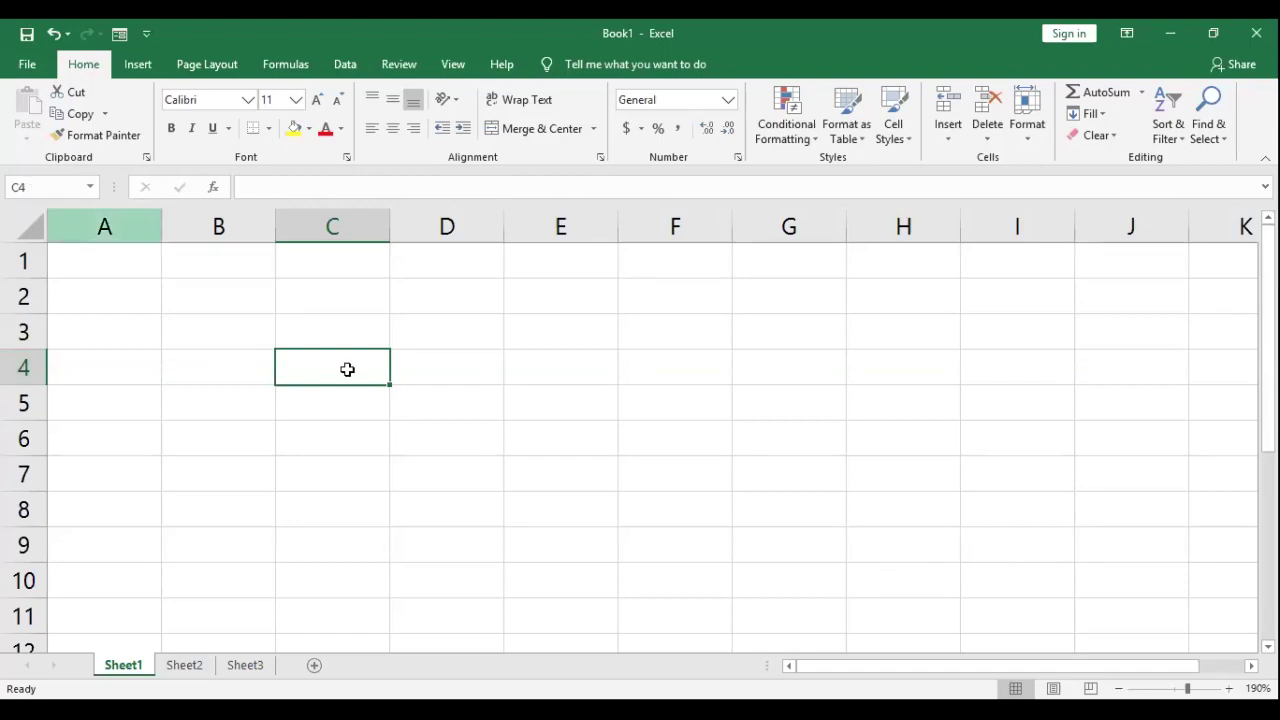
pyautogui.click(434, 326)
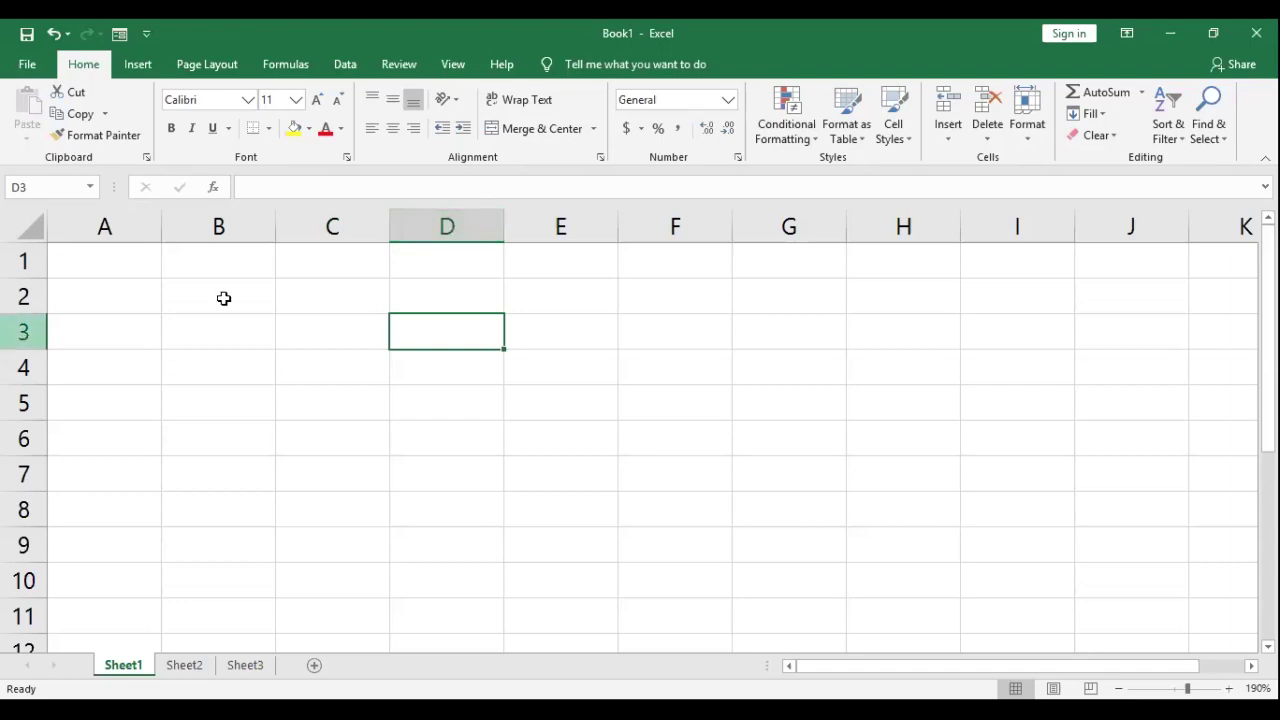
pyautogui.press('Up')
pyautogui.press('Left')
pyautogui.press('Left')
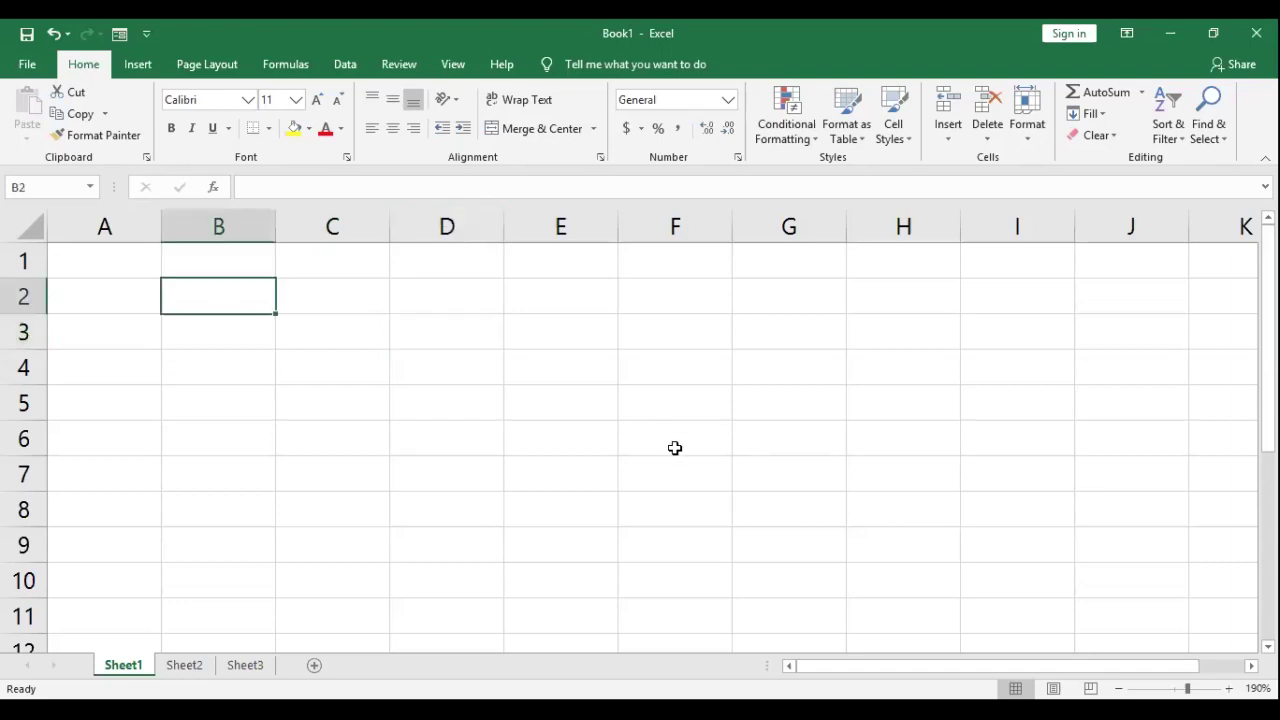
pyautogui.press('Right')
pyautogui.press('Right')
pyautogui.press('Right')
pyautogui.press('Right')
pyautogui.press('Down')
pyautogui.press('Down')
pyautogui.press('Down')
pyautogui.press('Down')
pyautogui.press('Down')
pyautogui.press('Down')
pyautogui.press('Down')
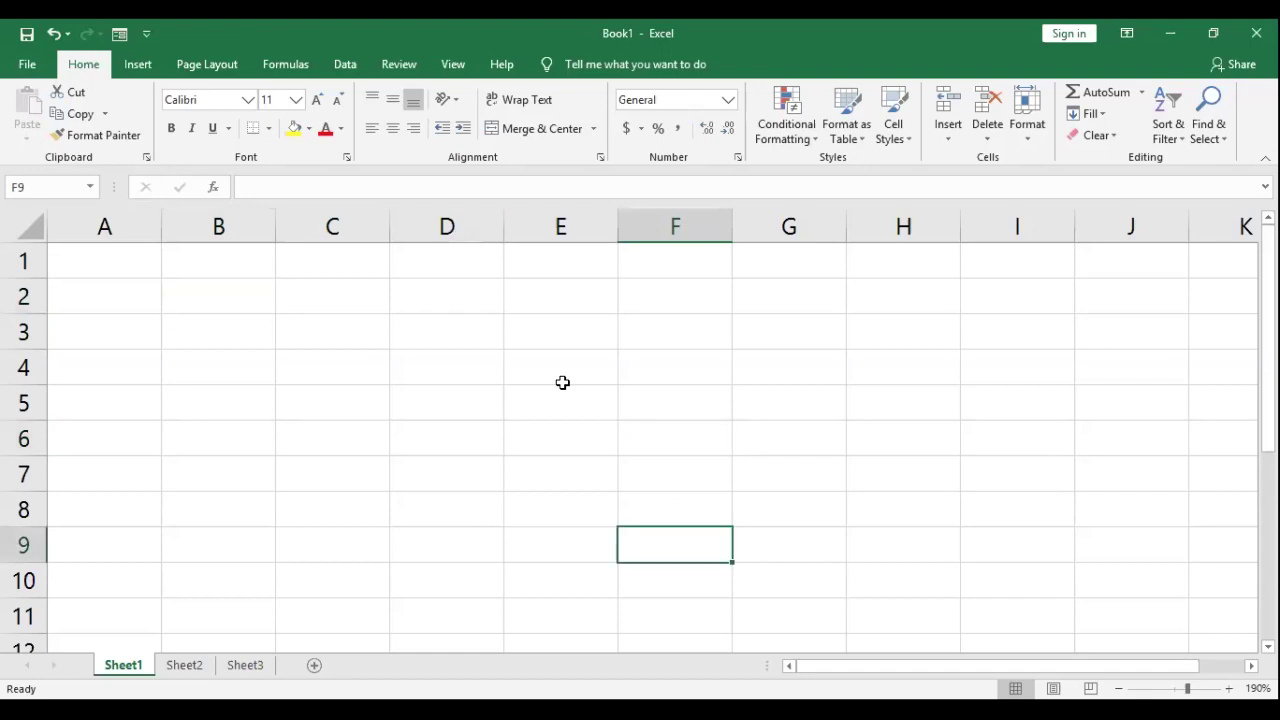
pyautogui.press('Up')
pyautogui.press('Up')
pyautogui.press('Up')
pyautogui.press('Up')
pyautogui.press('Up')
pyautogui.press('Up')
pyautogui.press('Left')
pyautogui.press('Left')
pyautogui.press('Left')
pyautogui.press('Left')
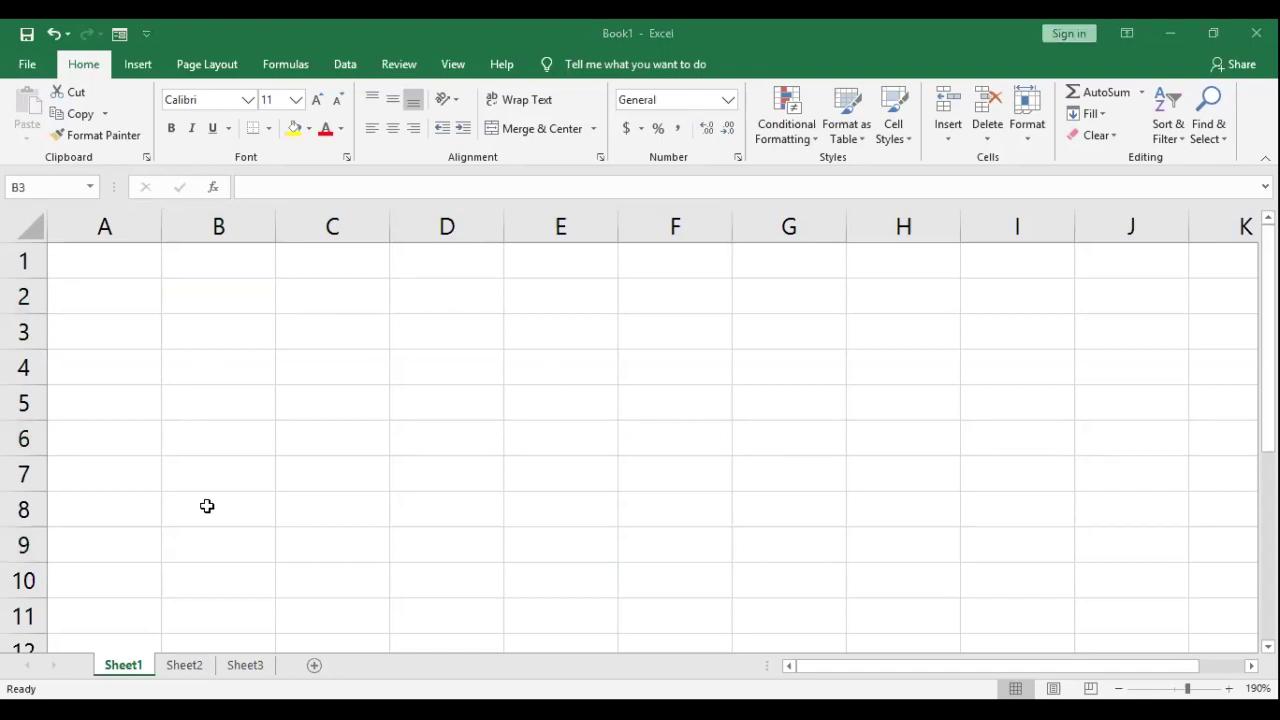
pyautogui.press('Down')
pyautogui.press('Down')
pyautogui.press('Down')
pyautogui.press('Down')
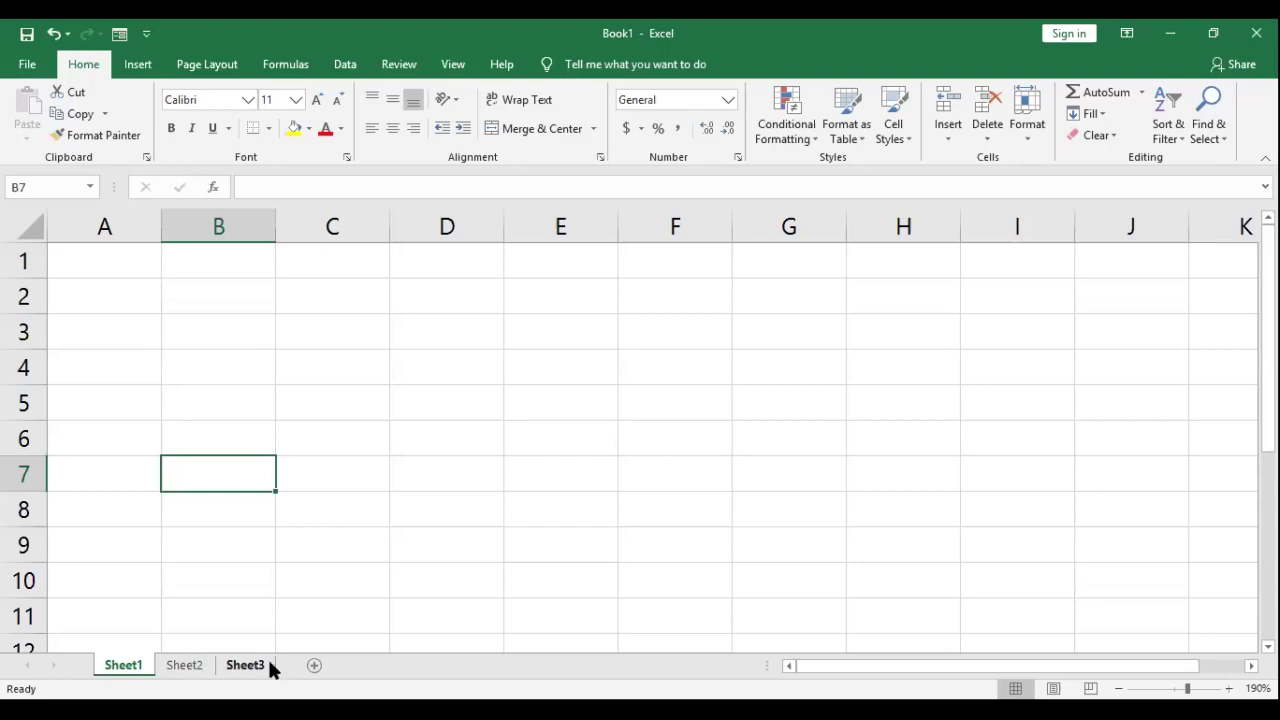
# Step: Use the Sheet2 tab's Rename command to type the new name 'Account'
pyautogui.click(192, 671)
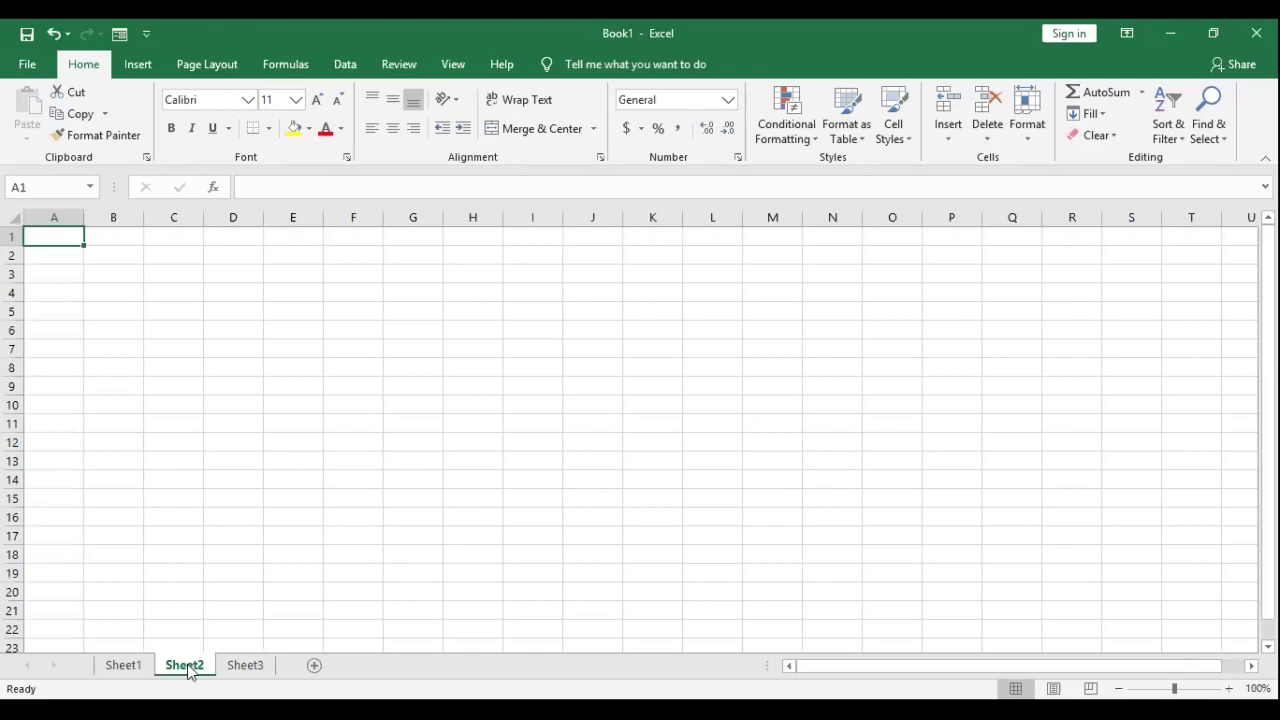
pyautogui.rightClick(189, 671)
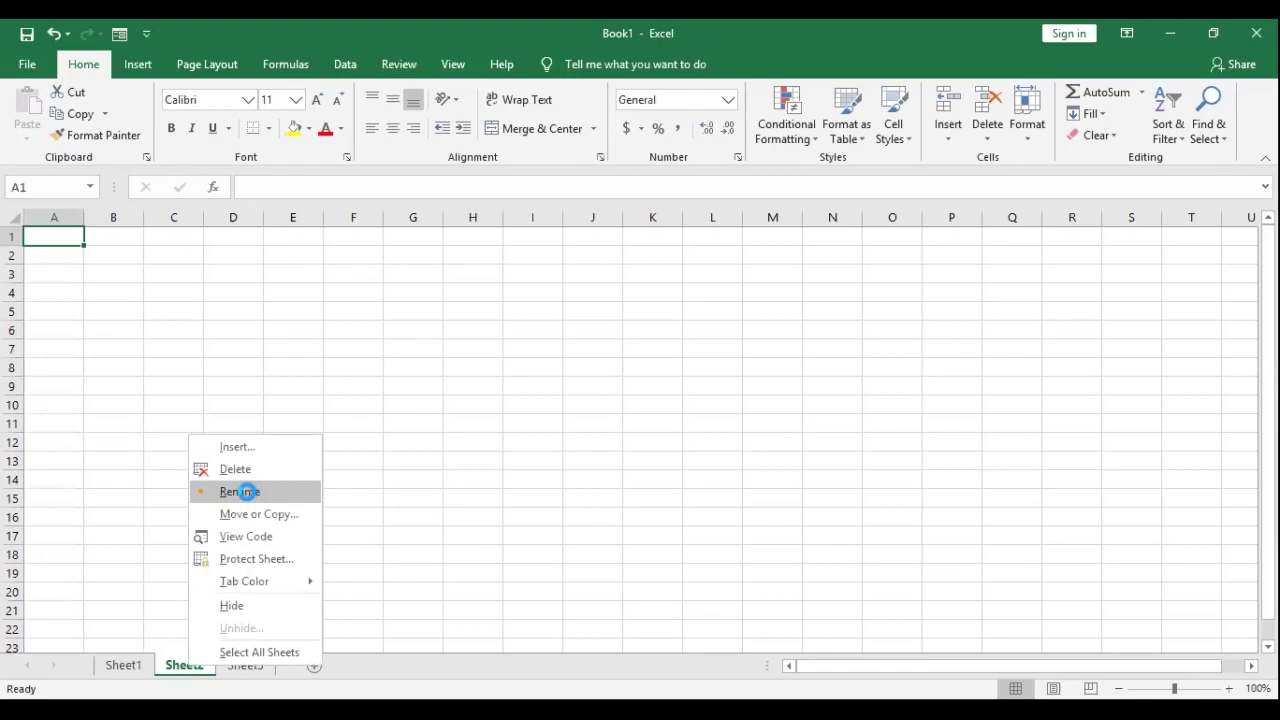
pyautogui.click(249, 492)
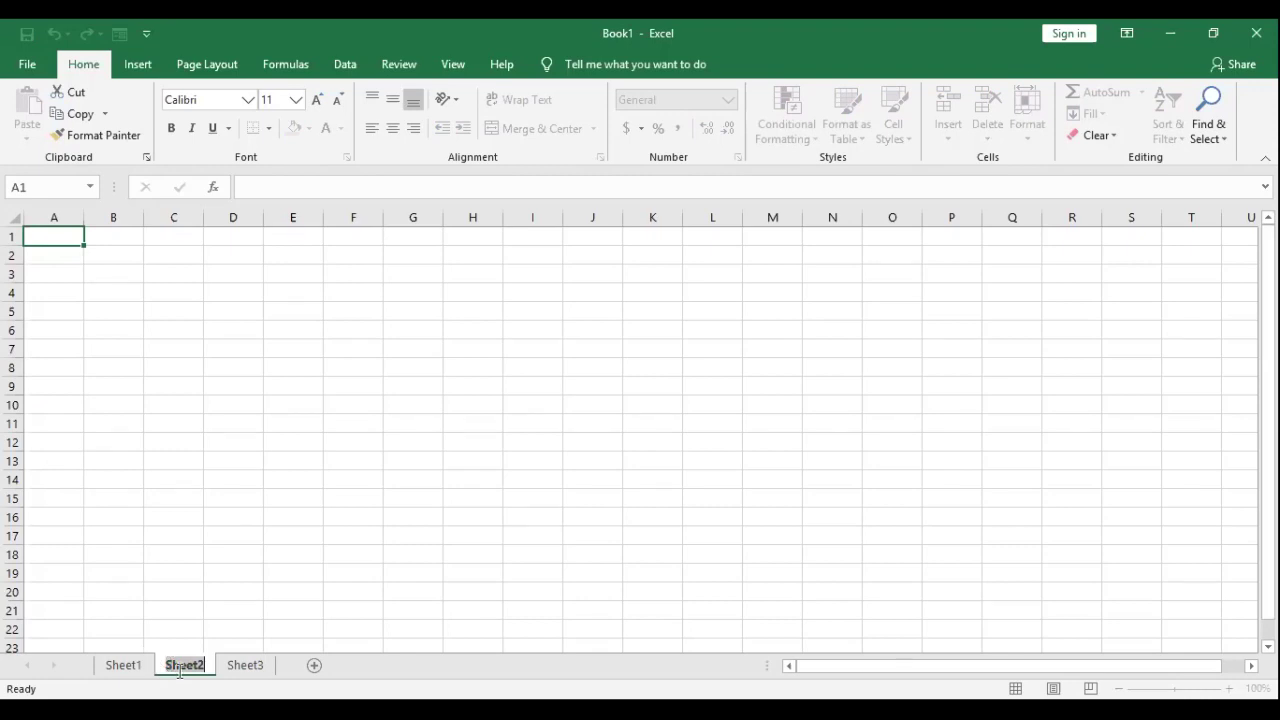
pyautogui.write('Accou')
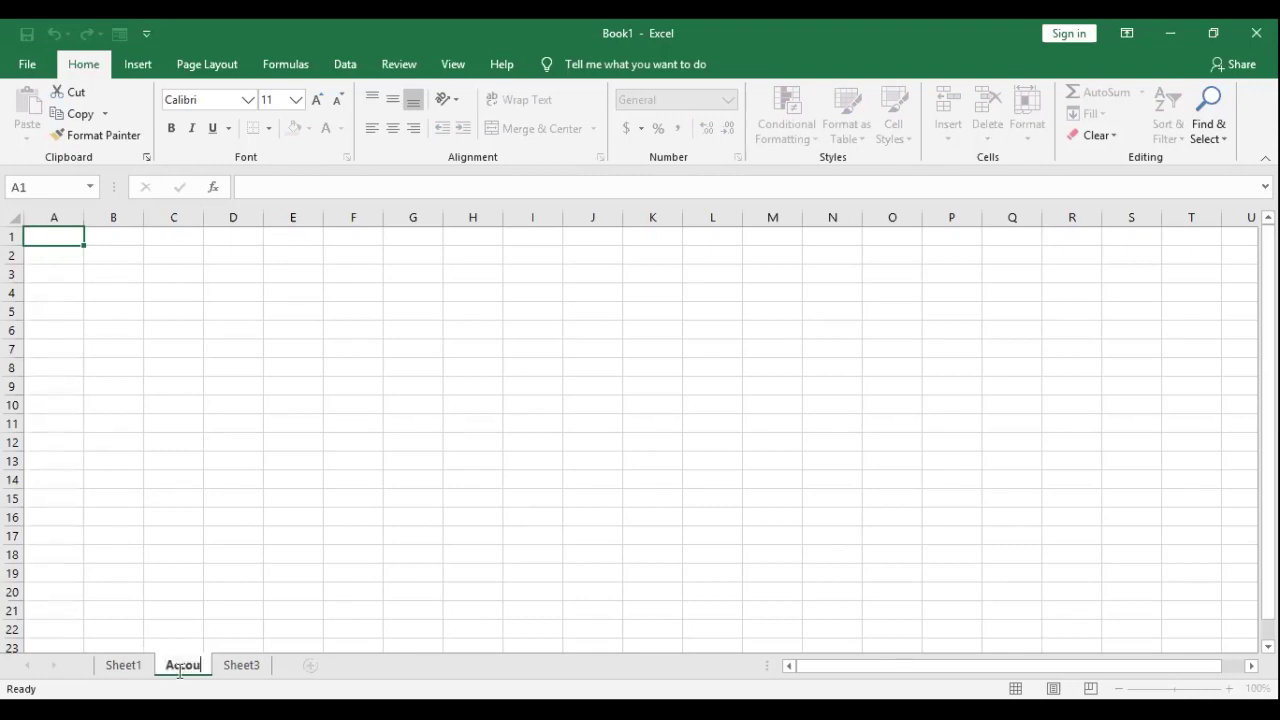
pyautogui.write('nt')
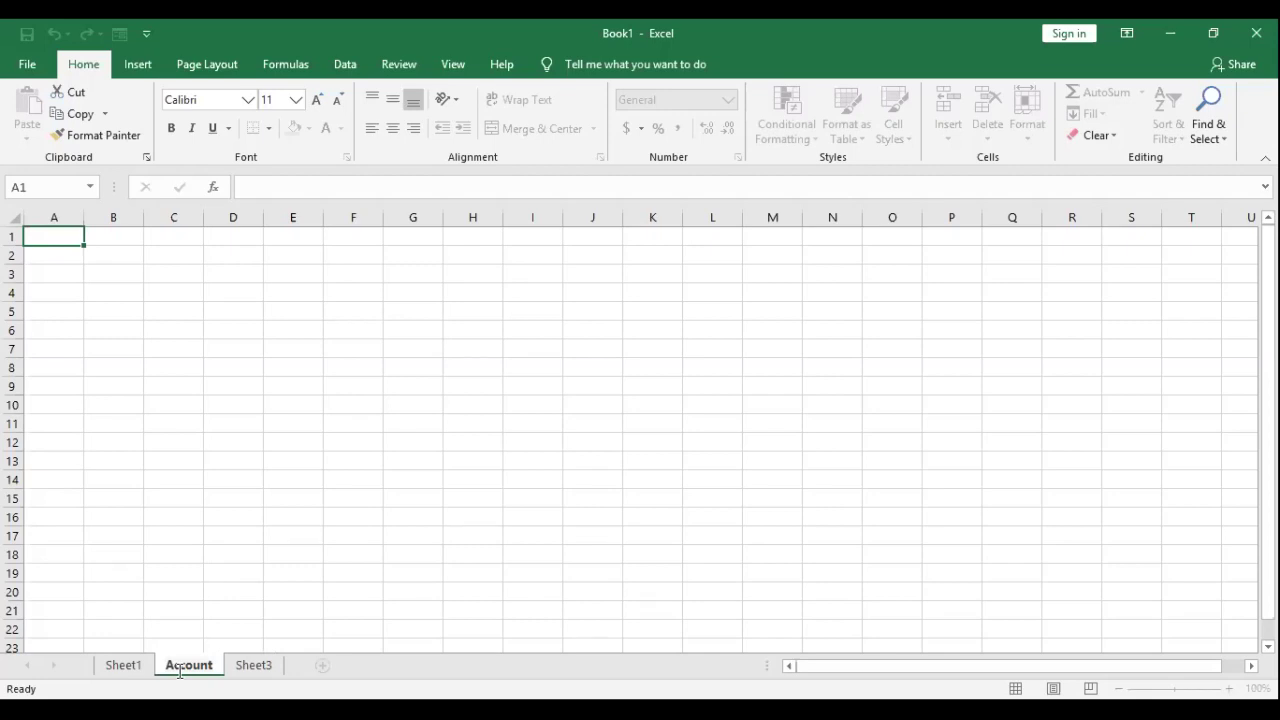
# Step: Return to Sheet1 and move the active cell through B3, A1, B1, C1, ending at C4
pyautogui.click(124, 666)
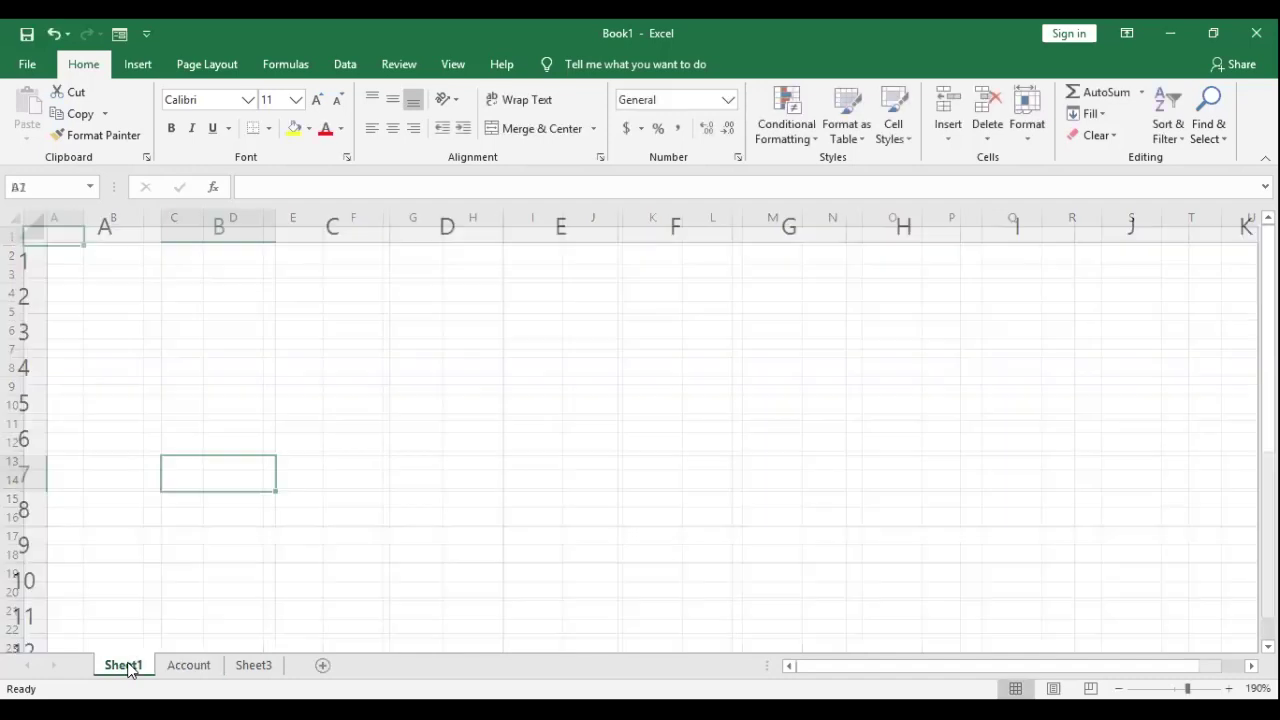
pyautogui.click(251, 341)
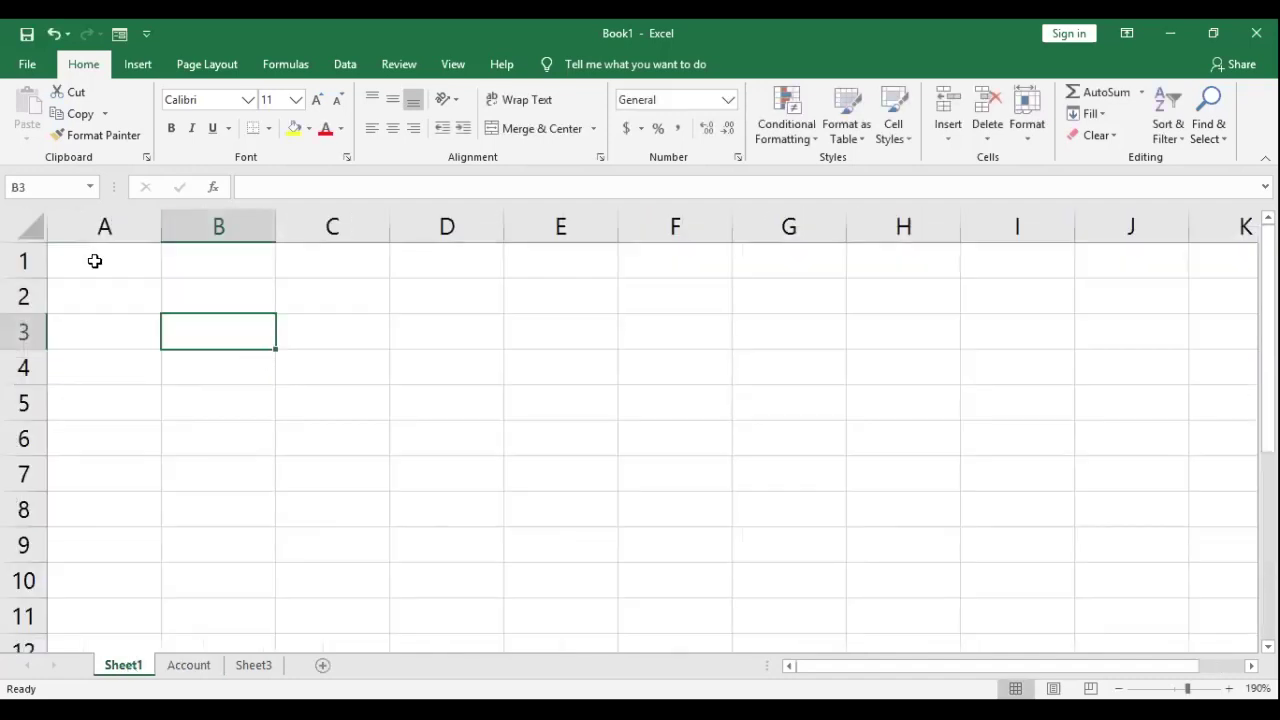
pyautogui.hotkey('ctrl', 'Home')
pyautogui.press('Right')
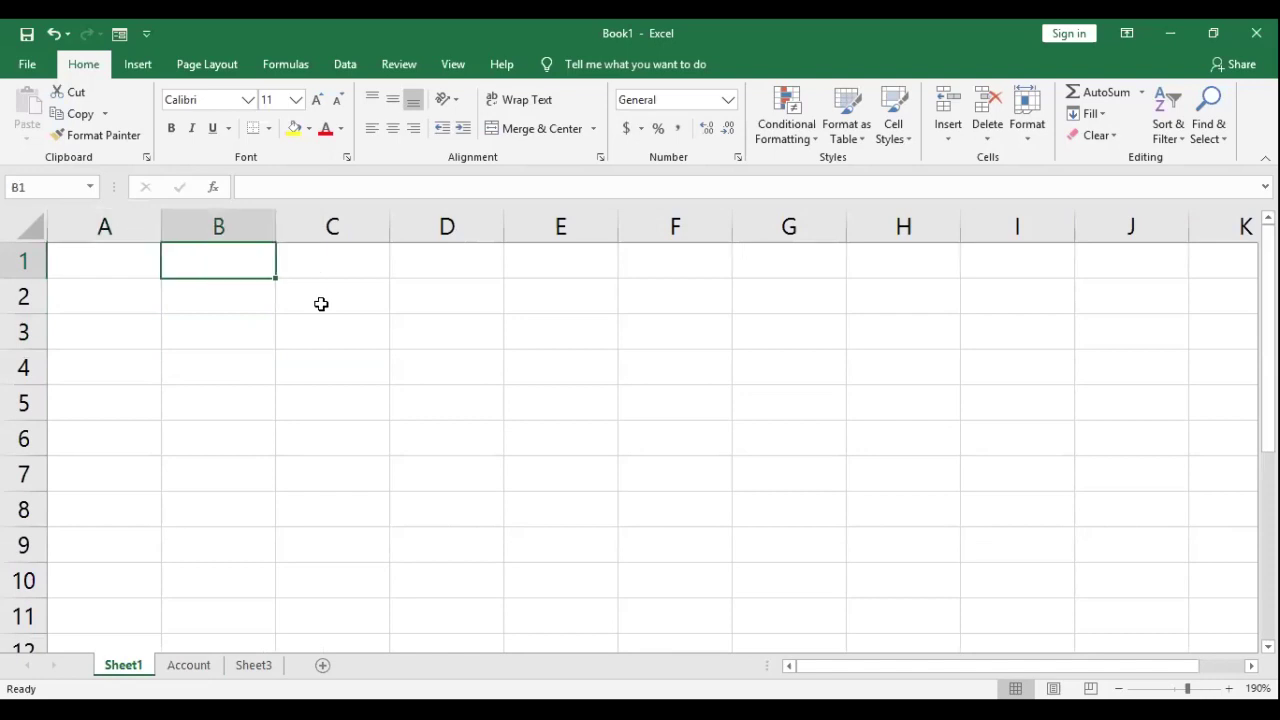
pyautogui.press('Right')
pyautogui.press('Home')
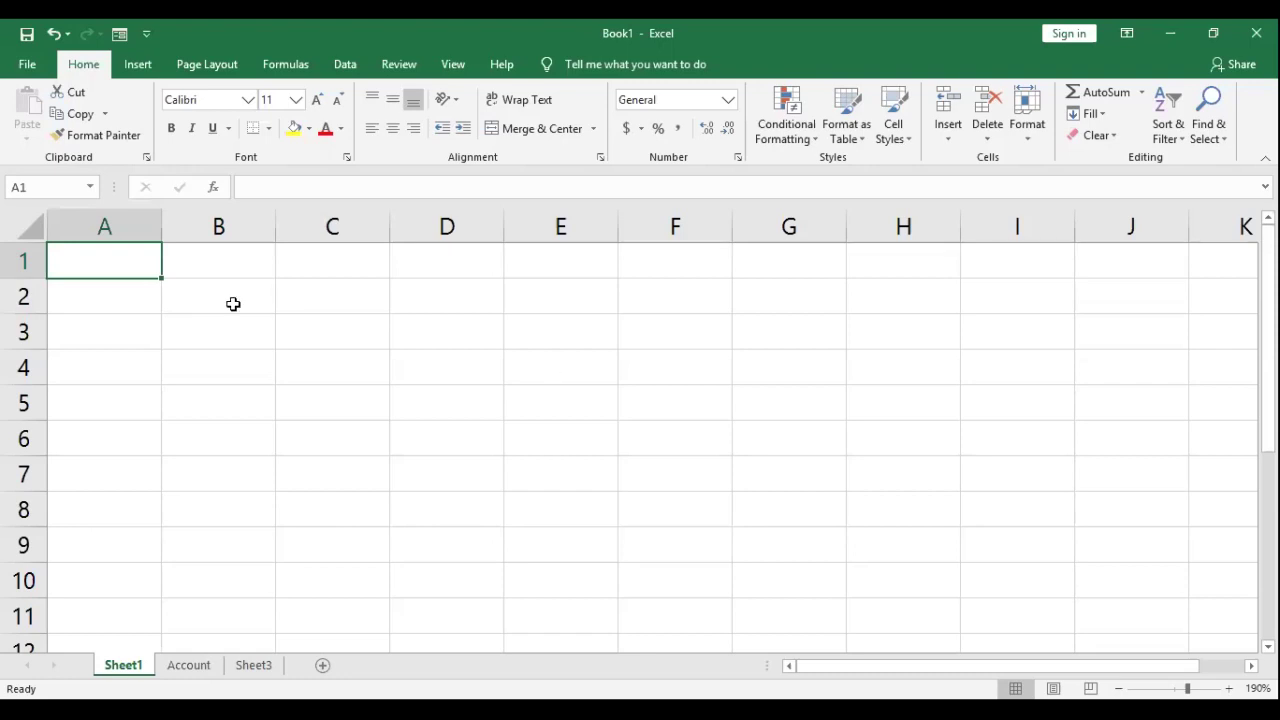
pyautogui.click(355, 352)
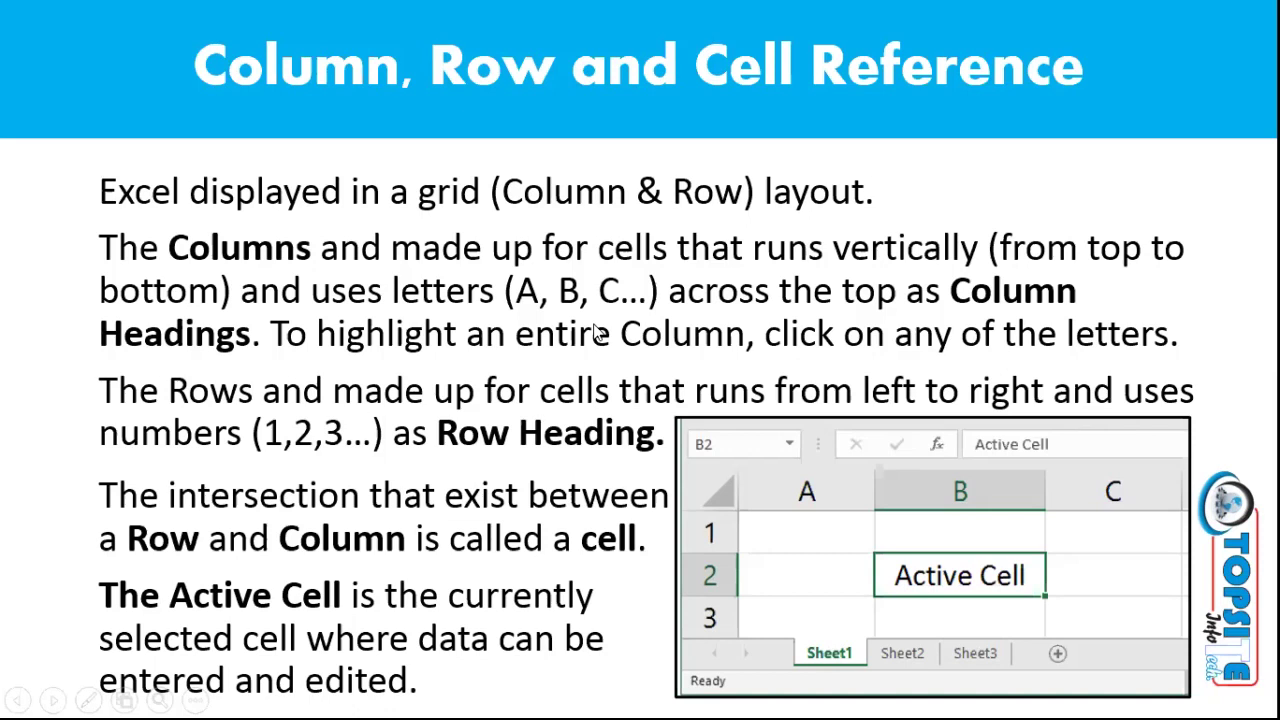
# Step: Advance the slideshow to the Data Entry in Cell slide
pyautogui.press('Right')
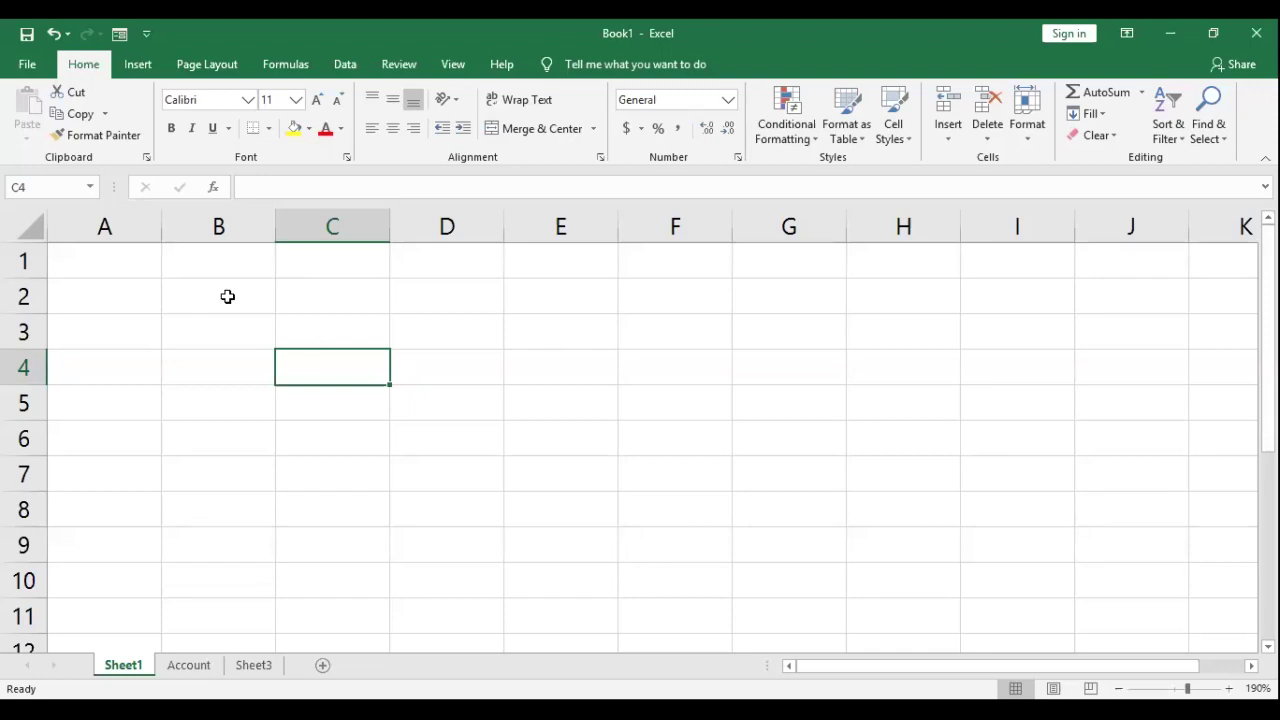
# Step: Enter 'Hello' in cell B2
pyautogui.click(228, 297)
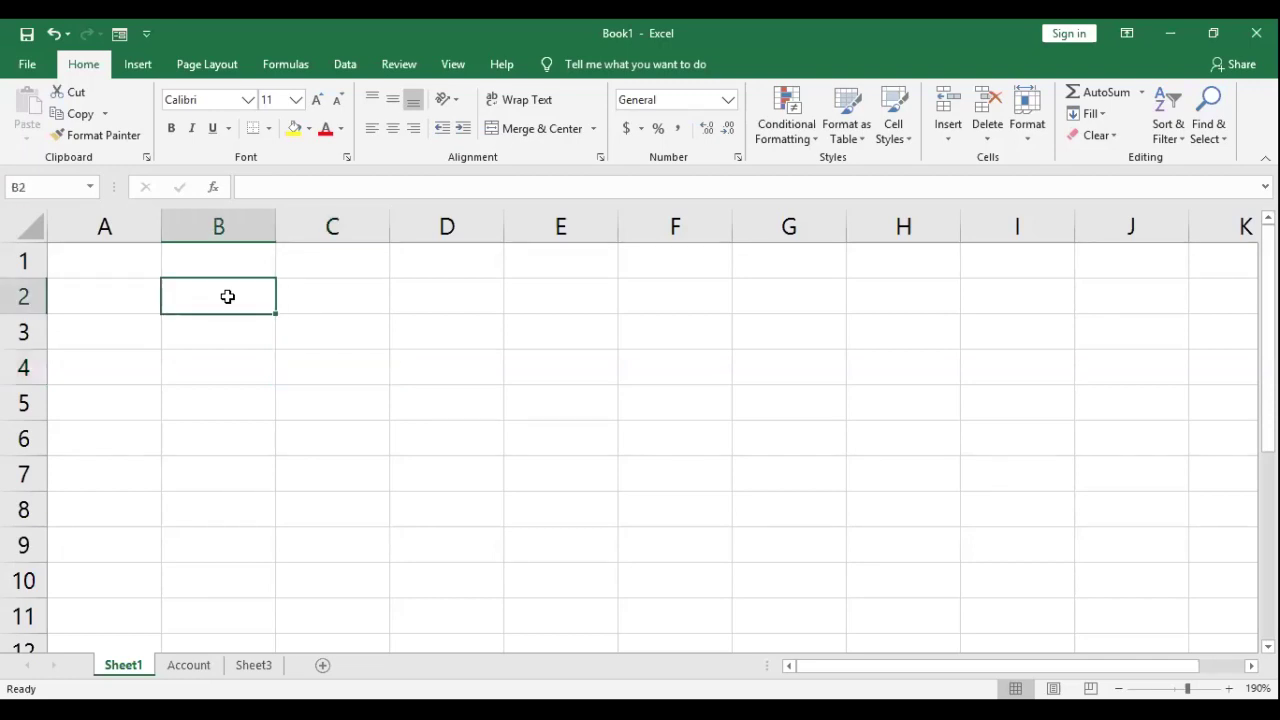
pyautogui.doubleClick(229, 297)
pyautogui.write('Hello')
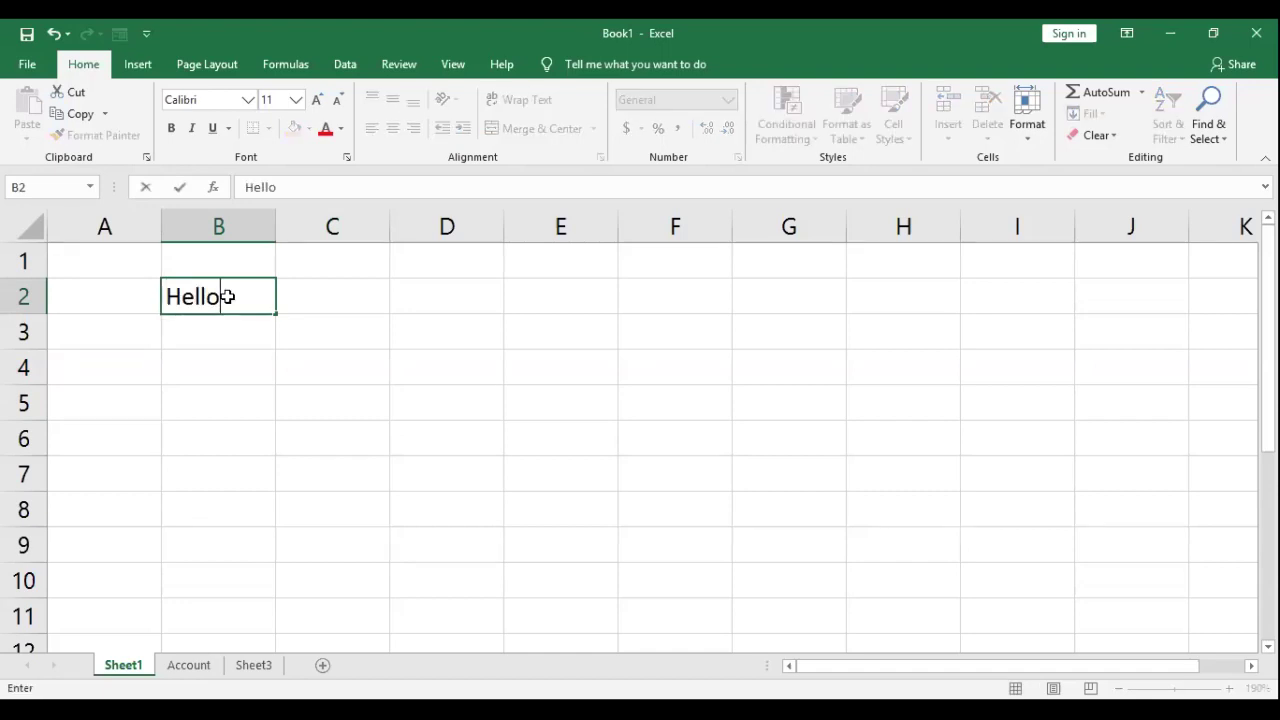
pyautogui.press('Return')
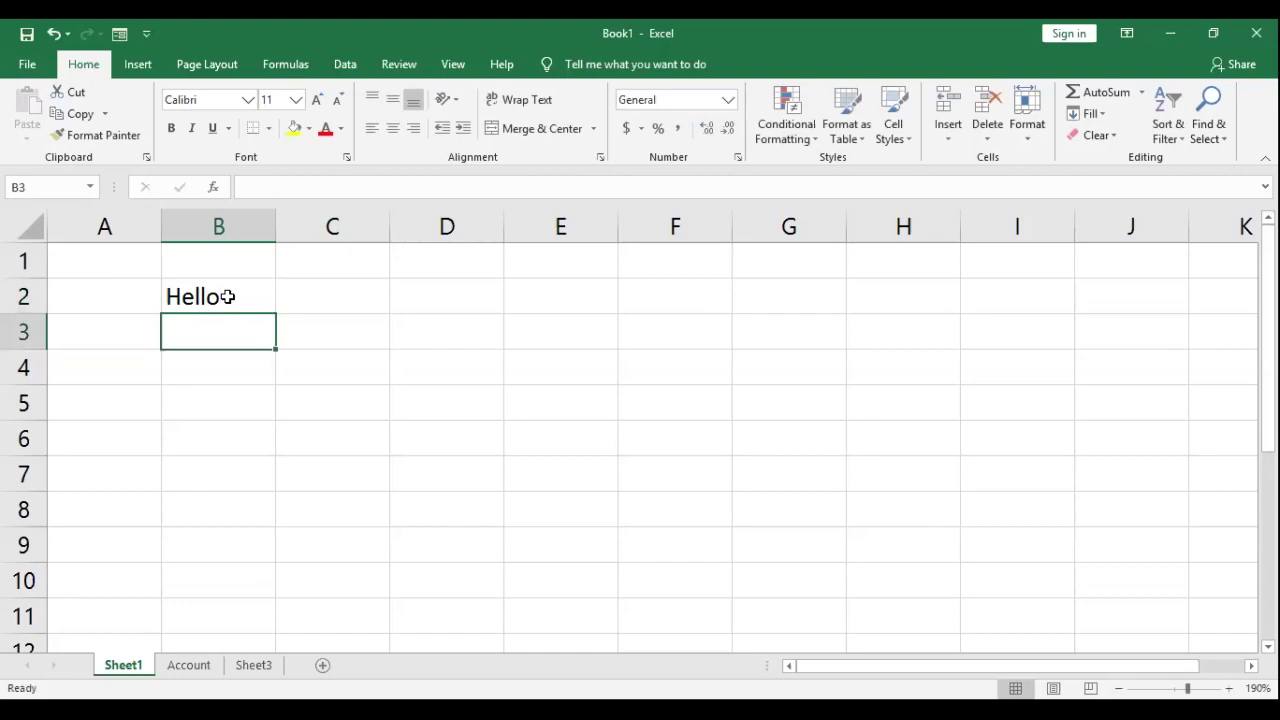
# Step: Move along row 2 and back, then overwrite B2 with a backslash
pyautogui.click(228, 297)
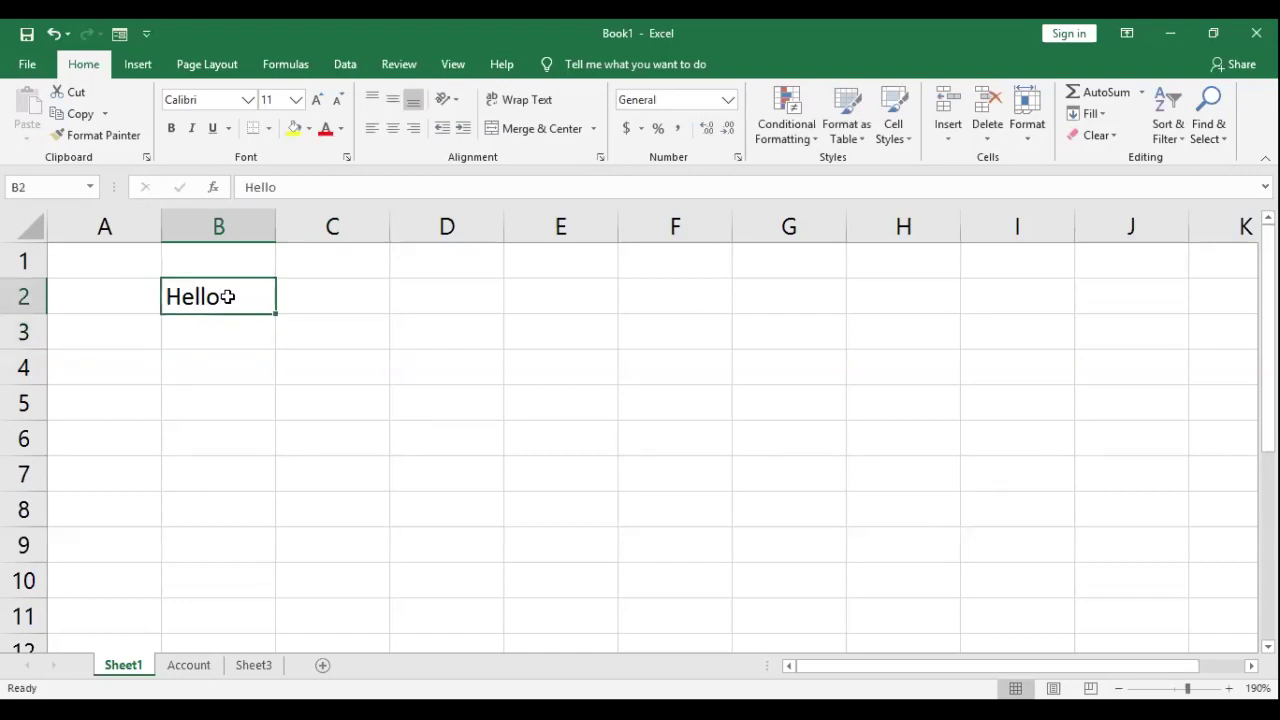
pyautogui.press('Right')
pyautogui.press('Right')
pyautogui.press('Right')
pyautogui.press('Right')
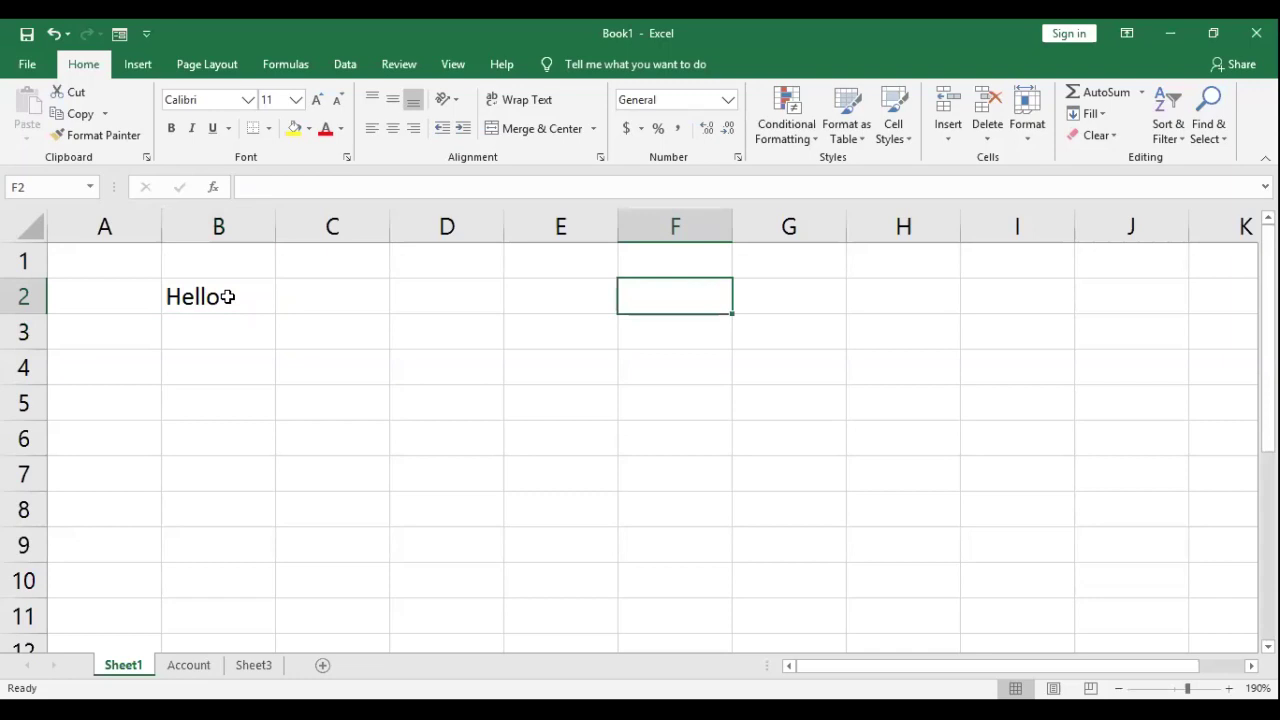
pyautogui.press('Home')
pyautogui.click(228, 296)
pyautogui.write('\\')
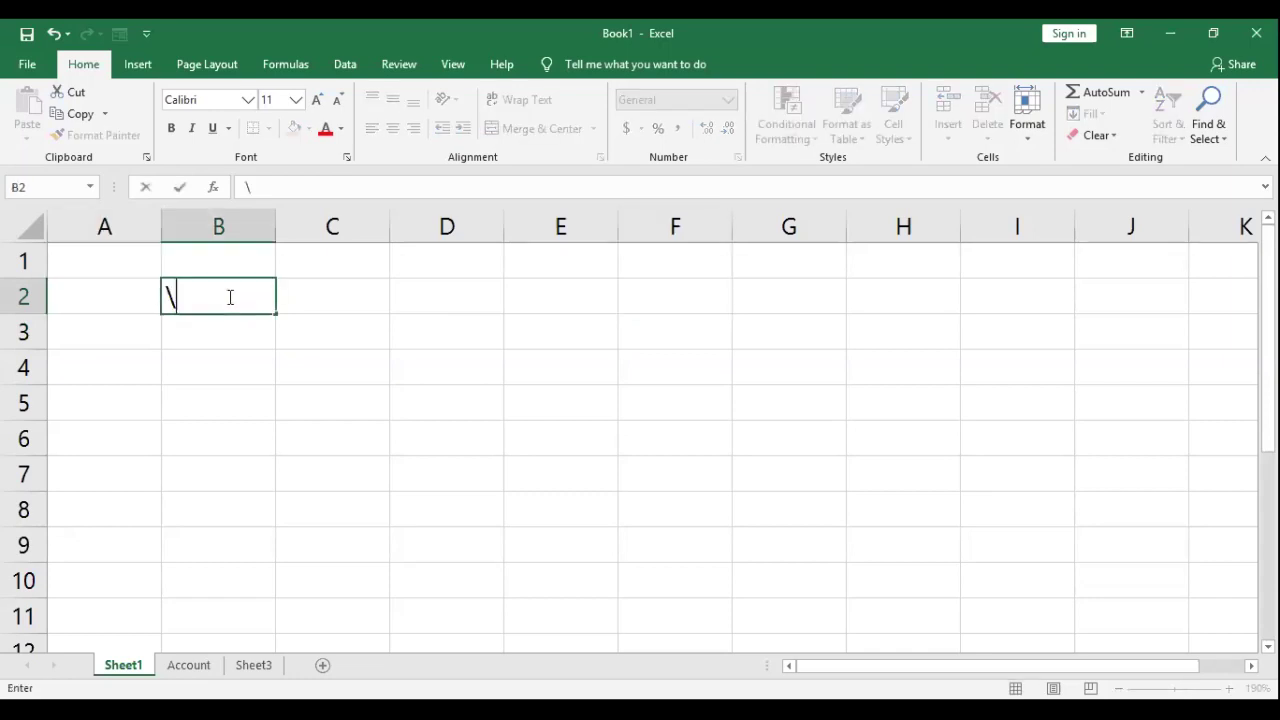
pyautogui.press('Return')
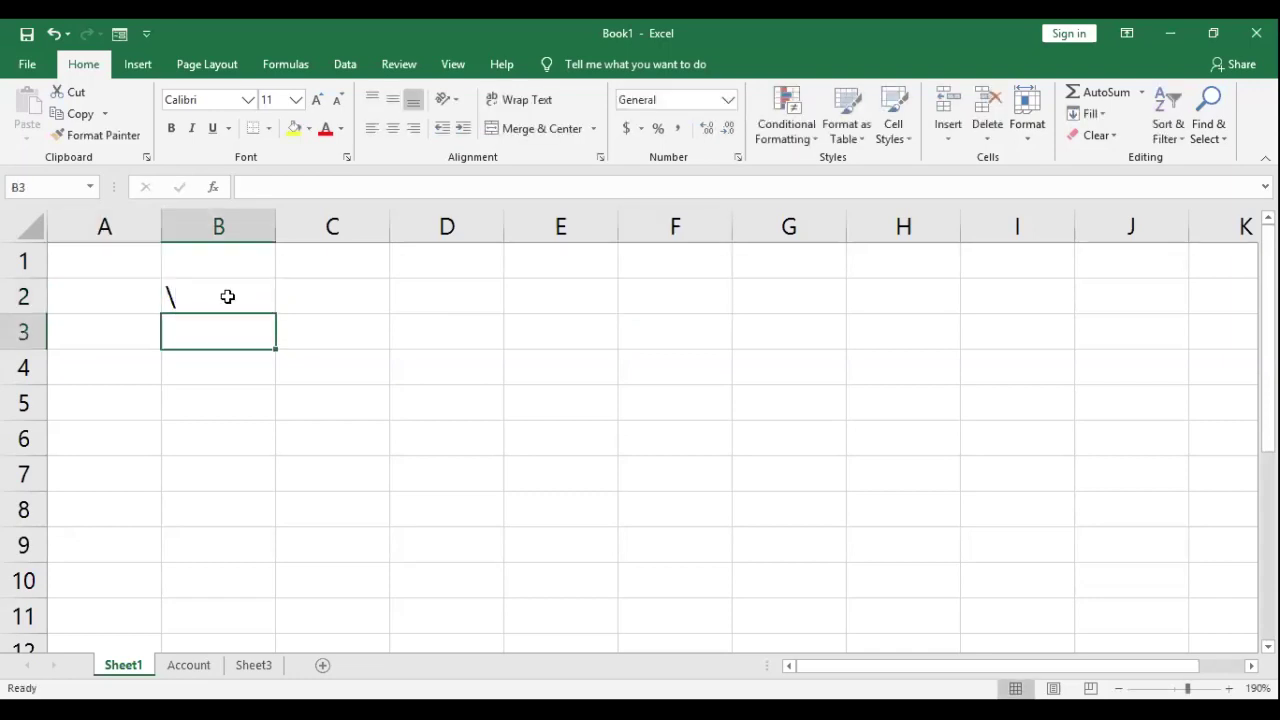
# Step: Retype 'Hello' in B2, correcting the mistyped 'Hekk', then select B3
pyautogui.click(228, 296)
pyautogui.write('Hekk')
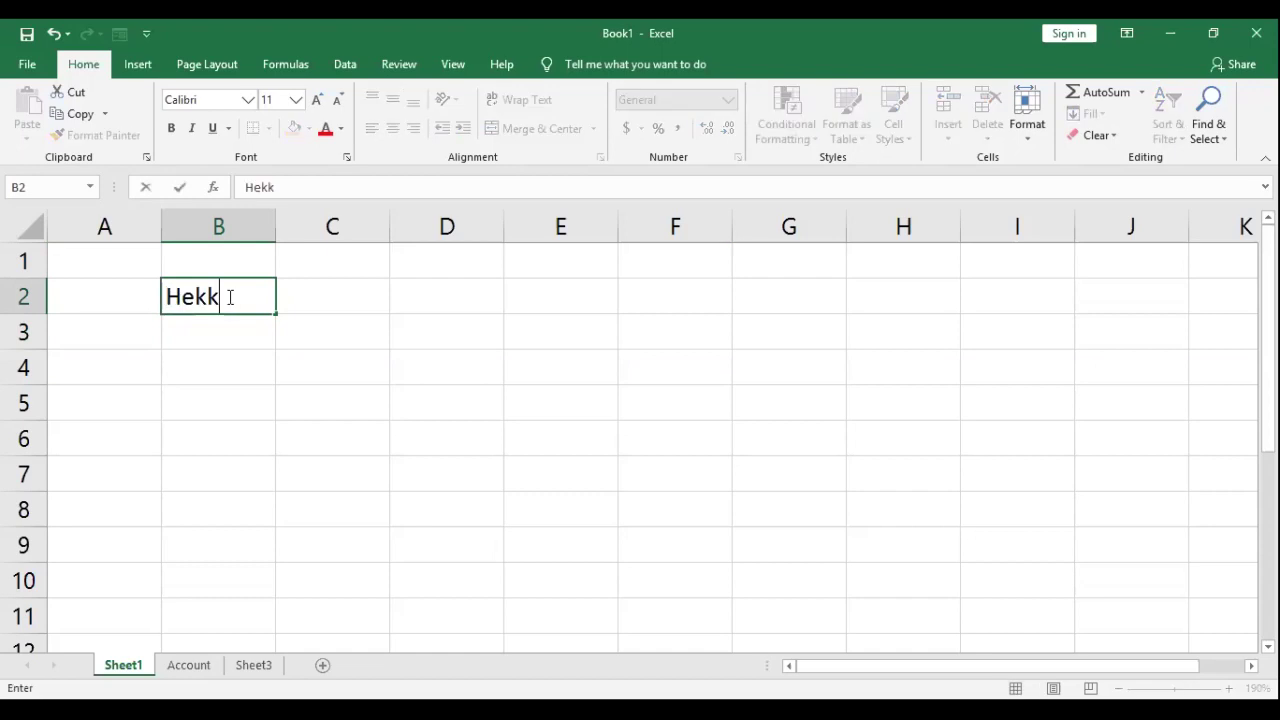
pyautogui.press('BackSpace')
pyautogui.press('BackSpace')
pyautogui.write('llo')
pyautogui.press('Return')
pyautogui.press('Return')
pyautogui.press('Return')
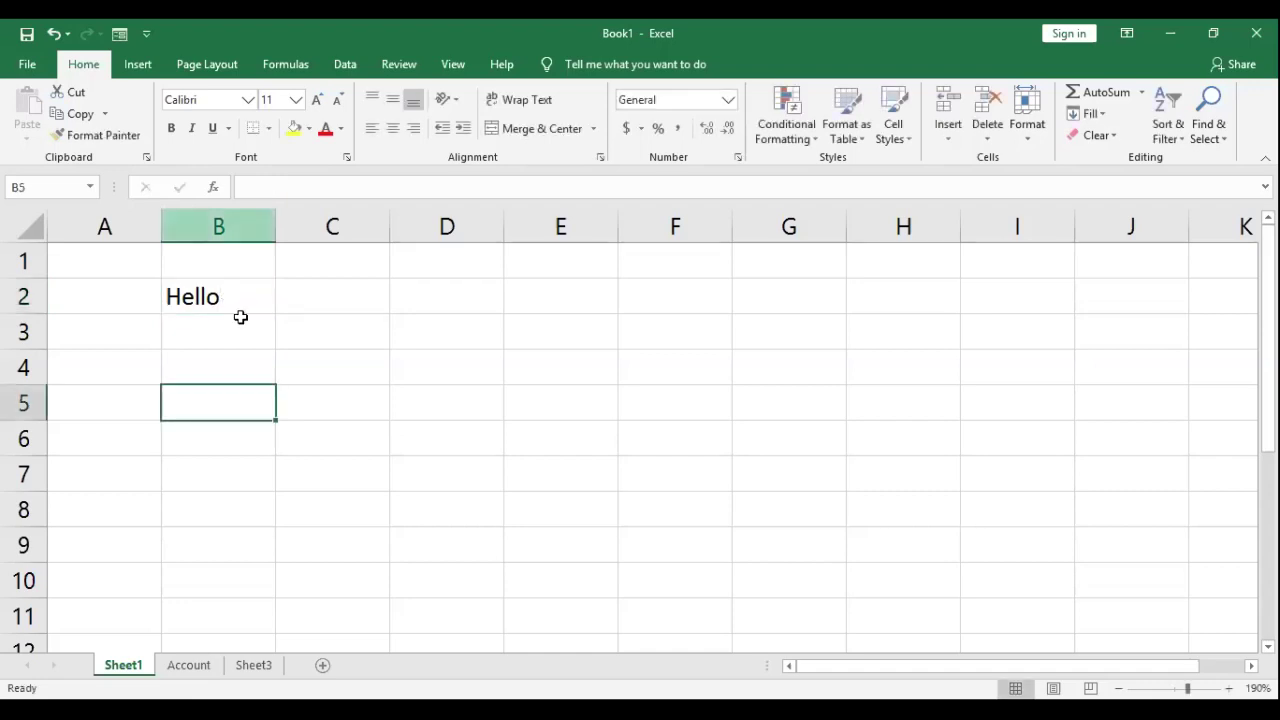
pyautogui.click(244, 334)
# Step: Type 'A' in B3 and move down column B to the next empty cell, B7
pyautogui.write('A')
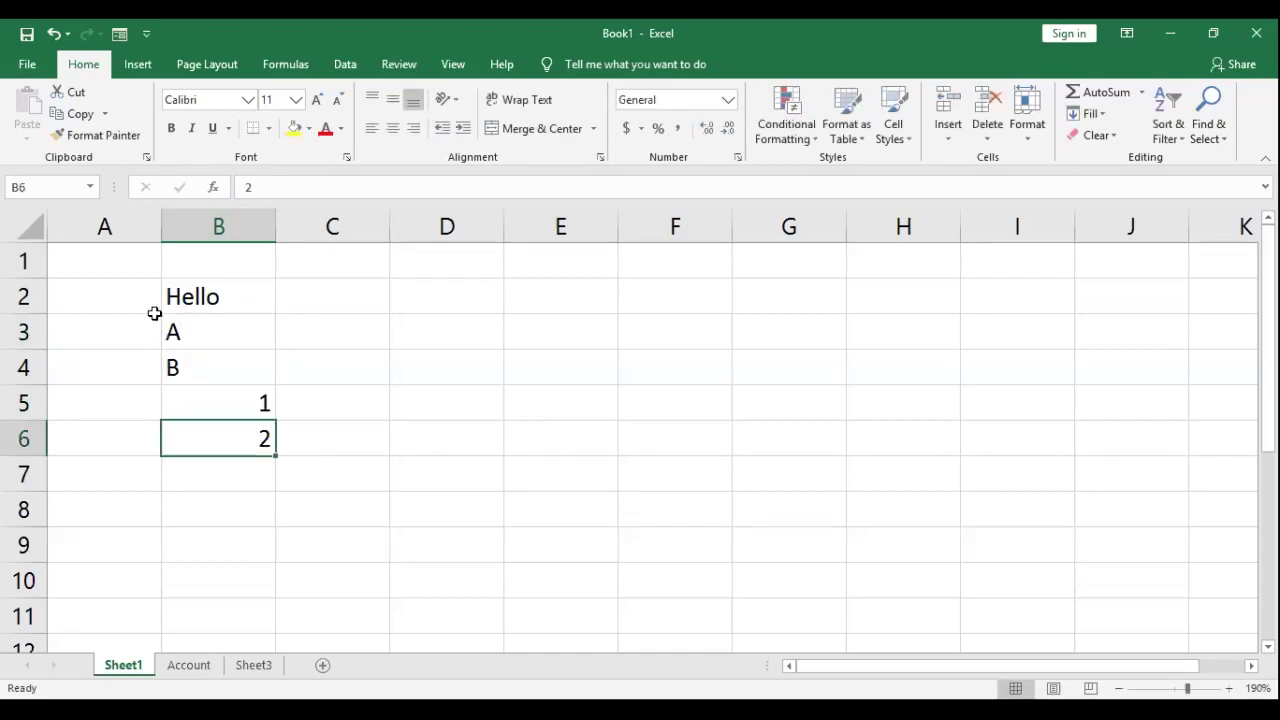
pyautogui.hotkey('ctrl', 'Up')
pyautogui.press('Down')
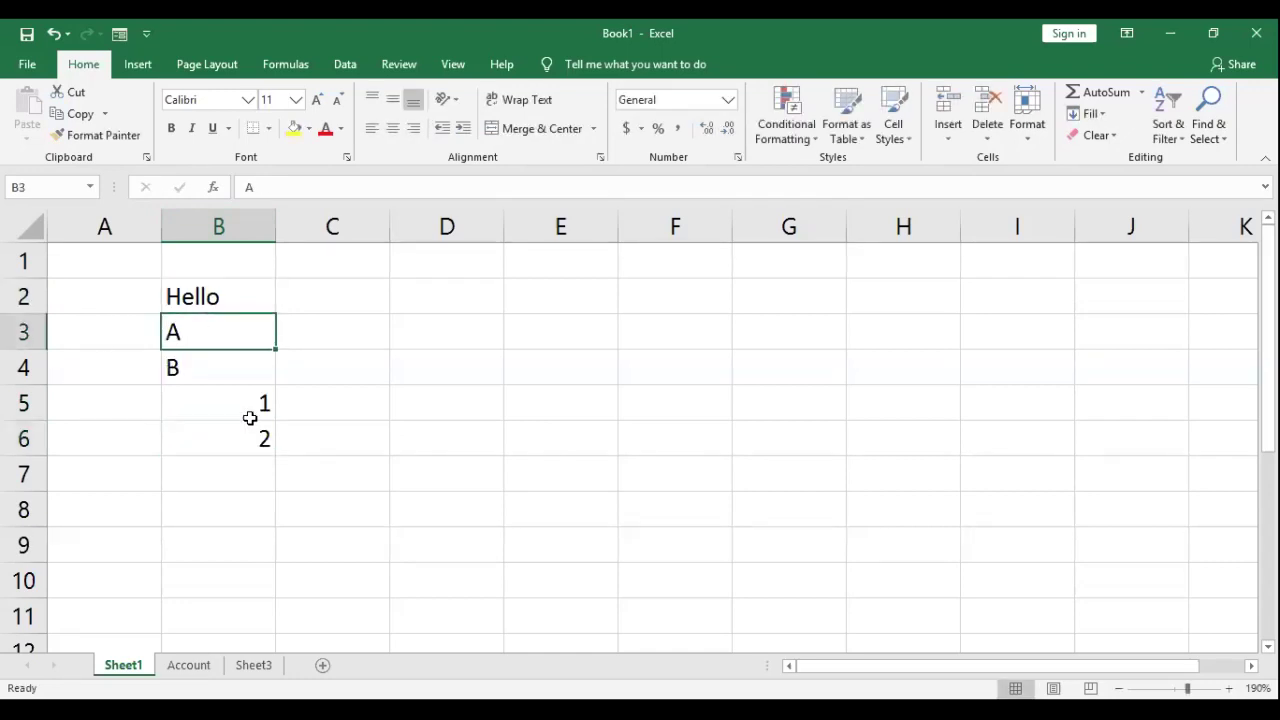
pyautogui.press('Down')
pyautogui.press('Down')
pyautogui.press('Down')
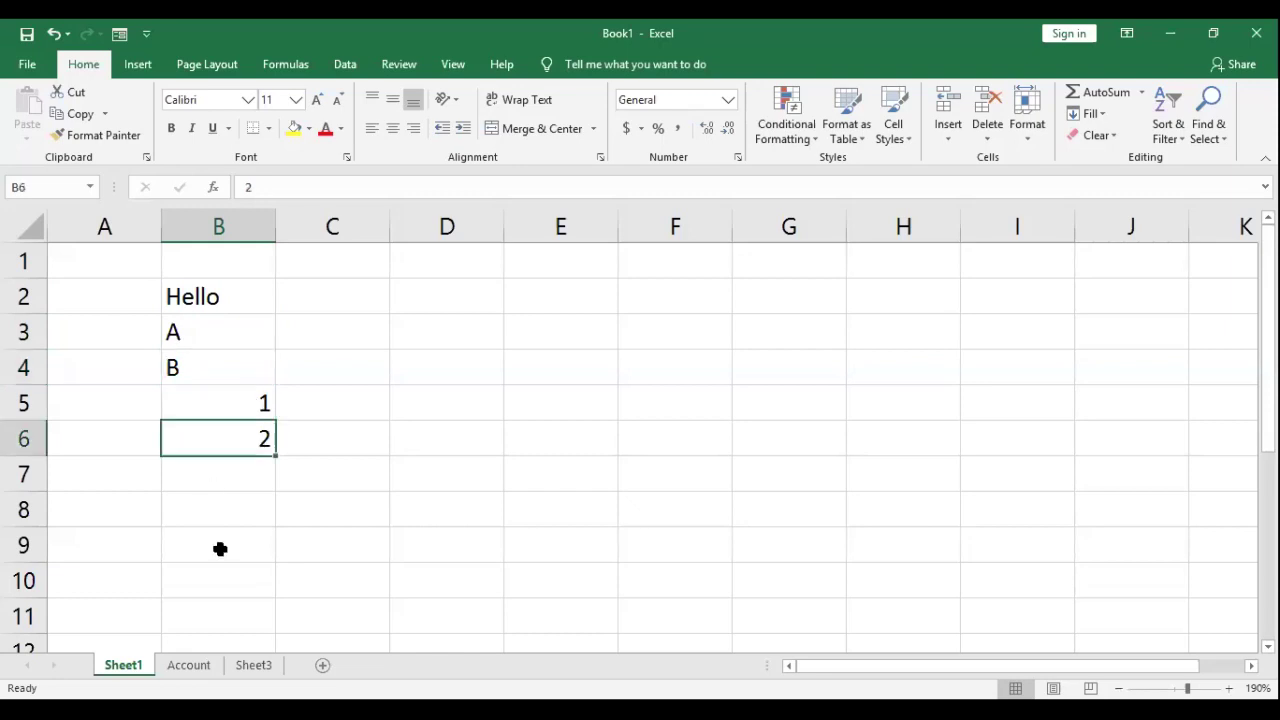
pyautogui.press('Down')
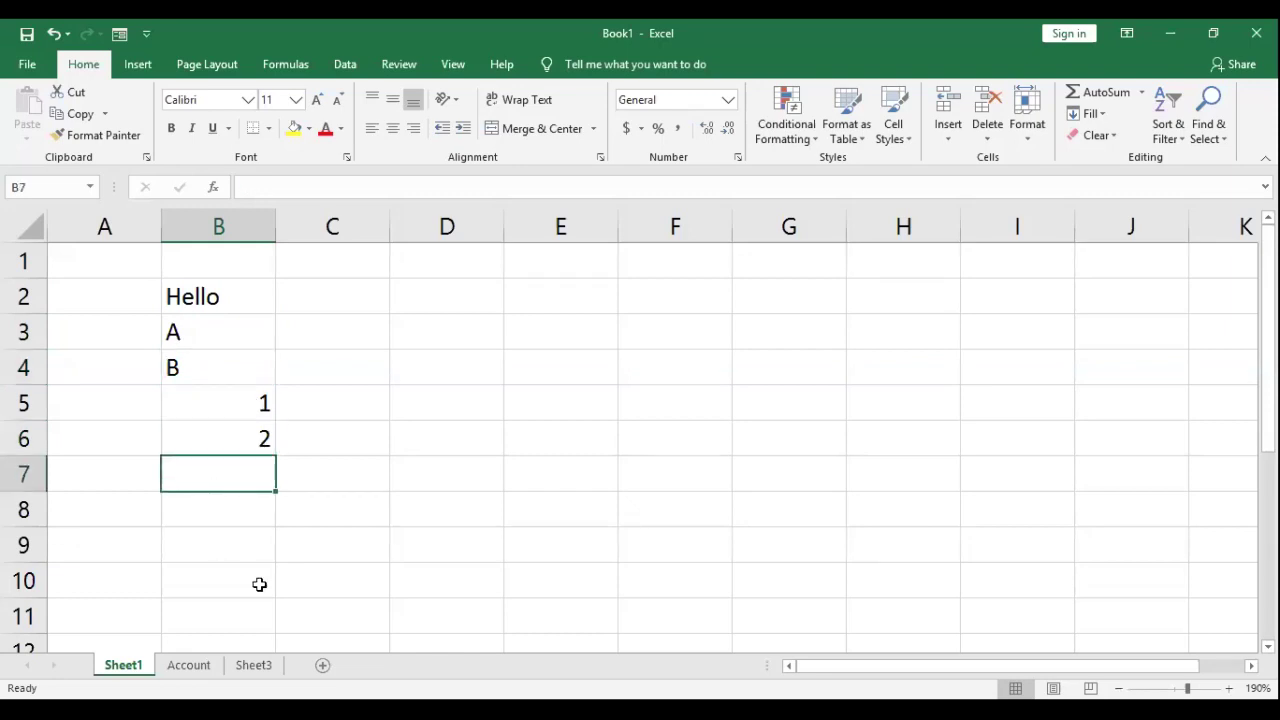
pyautogui.write('s')
pyautogui.press('BackSpace')
# Step: Enter 'A2' in B7 and '2A' in B8, then select B8 to check it
pyautogui.write('A')
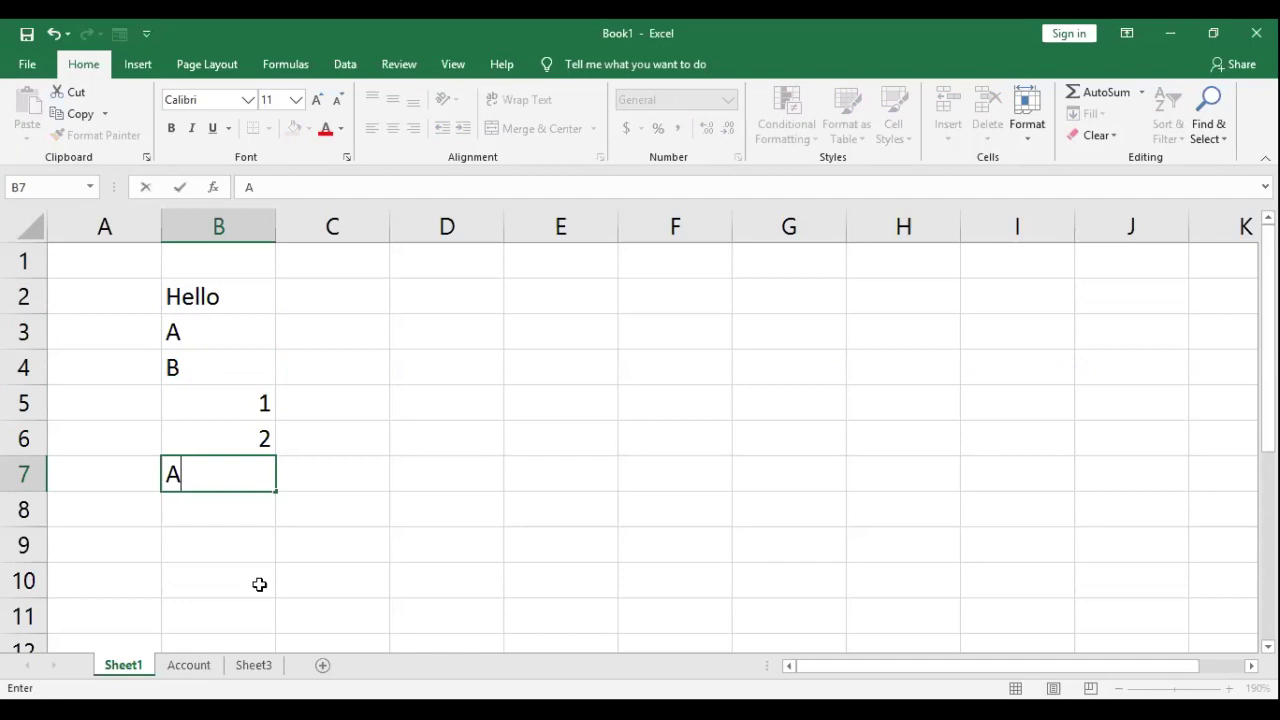
pyautogui.write('2')
pyautogui.press('Return')
pyautogui.write('2A')
pyautogui.press('Up')
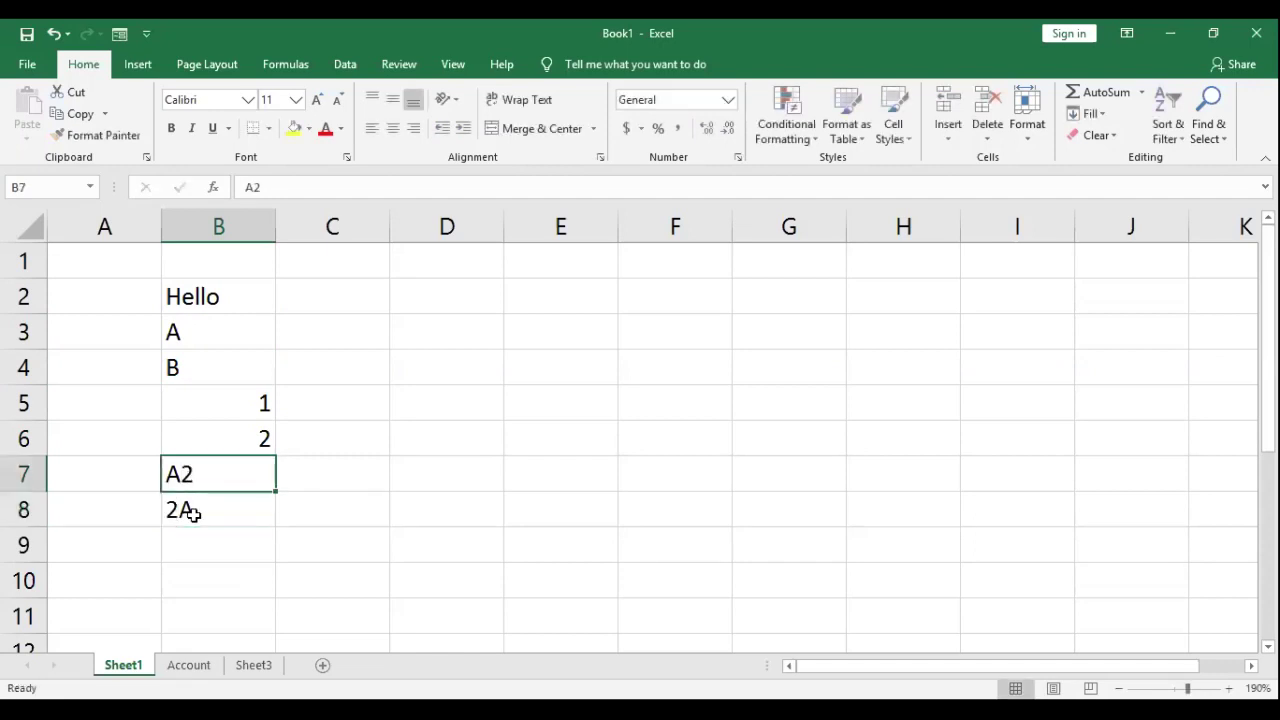
pyautogui.click(186, 500)
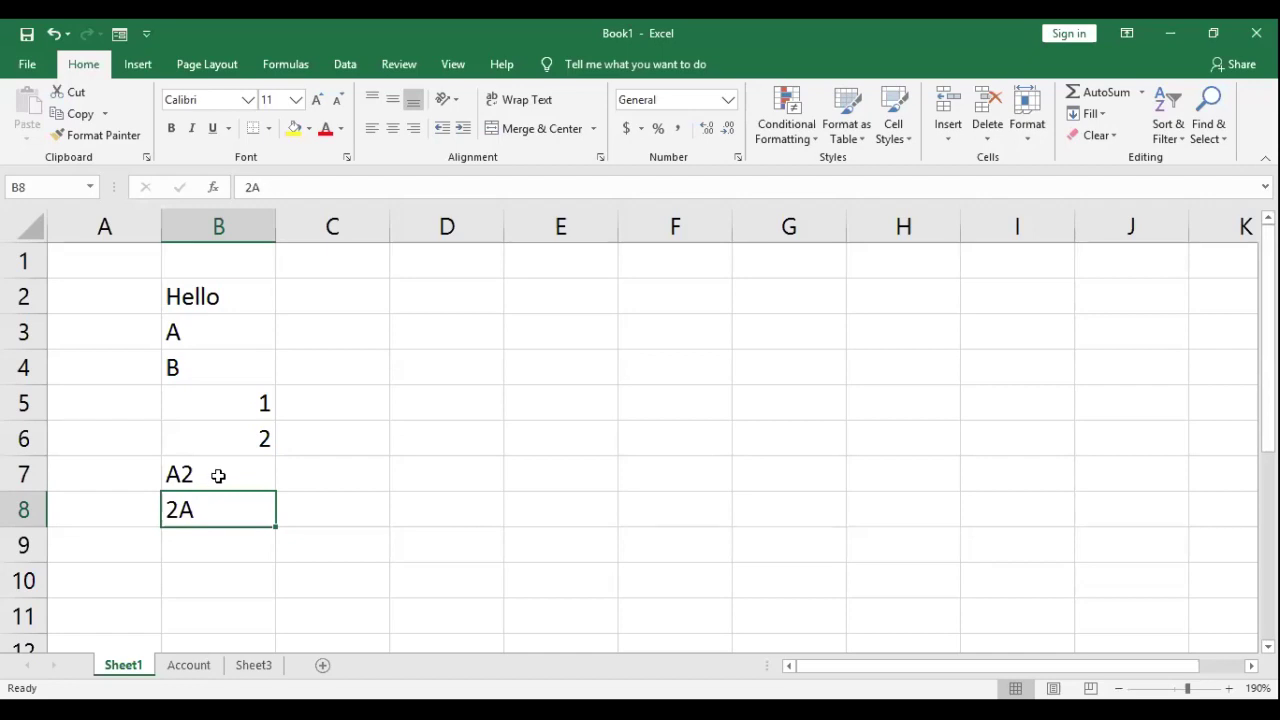
# Step: Enter 8 AM in B9 and widen column B to fit it
pyautogui.click(211, 543)
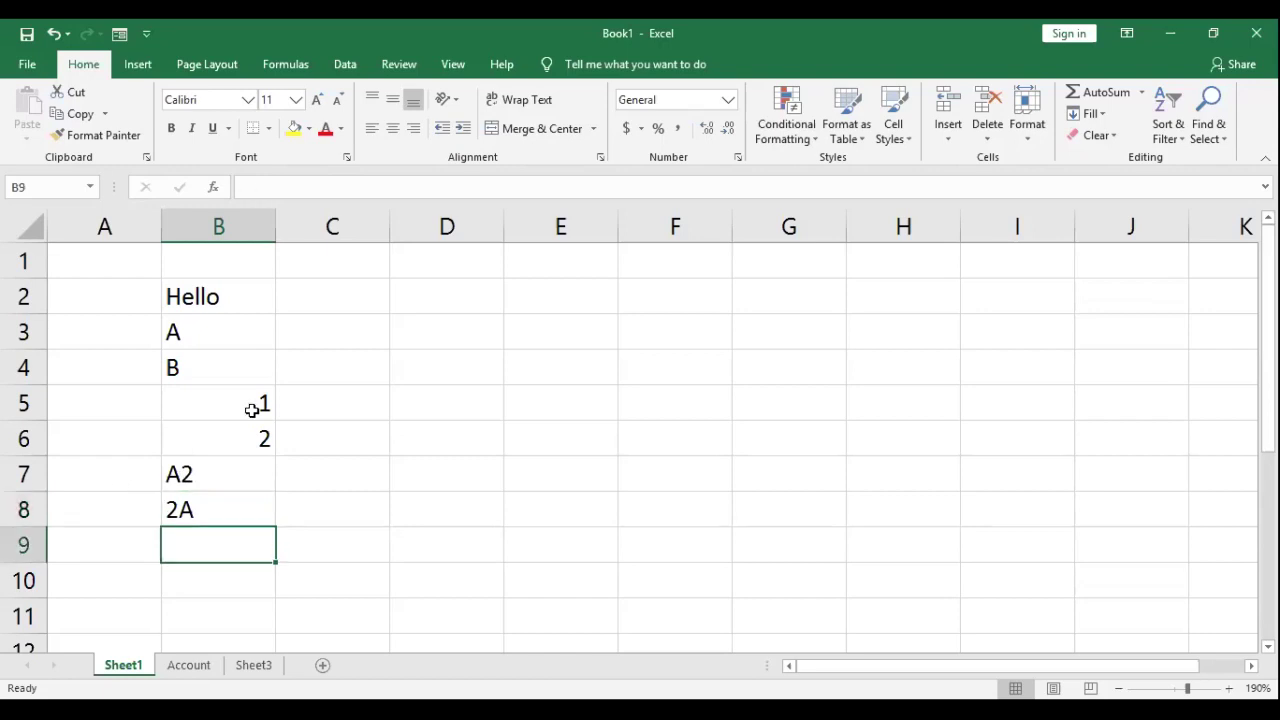
pyautogui.write('8')
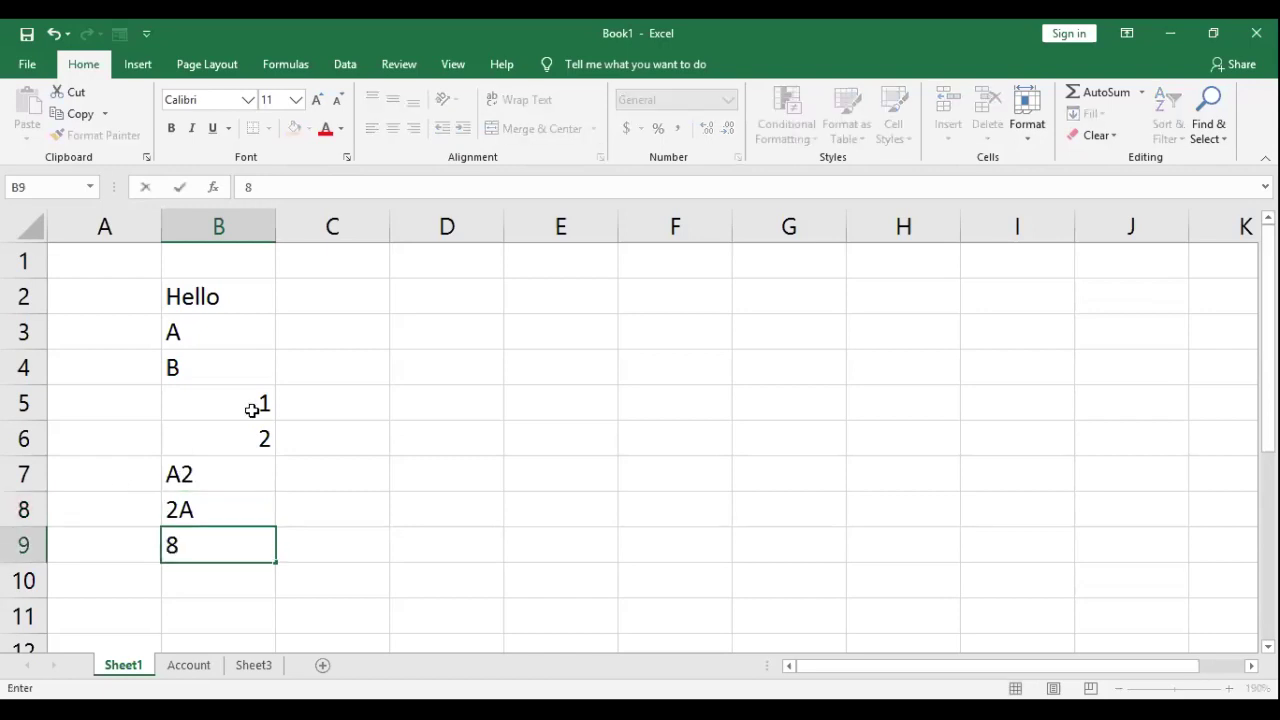
pyautogui.write(' AN')
pyautogui.press('BackSpace')
pyautogui.write('M')
pyautogui.press('Return')
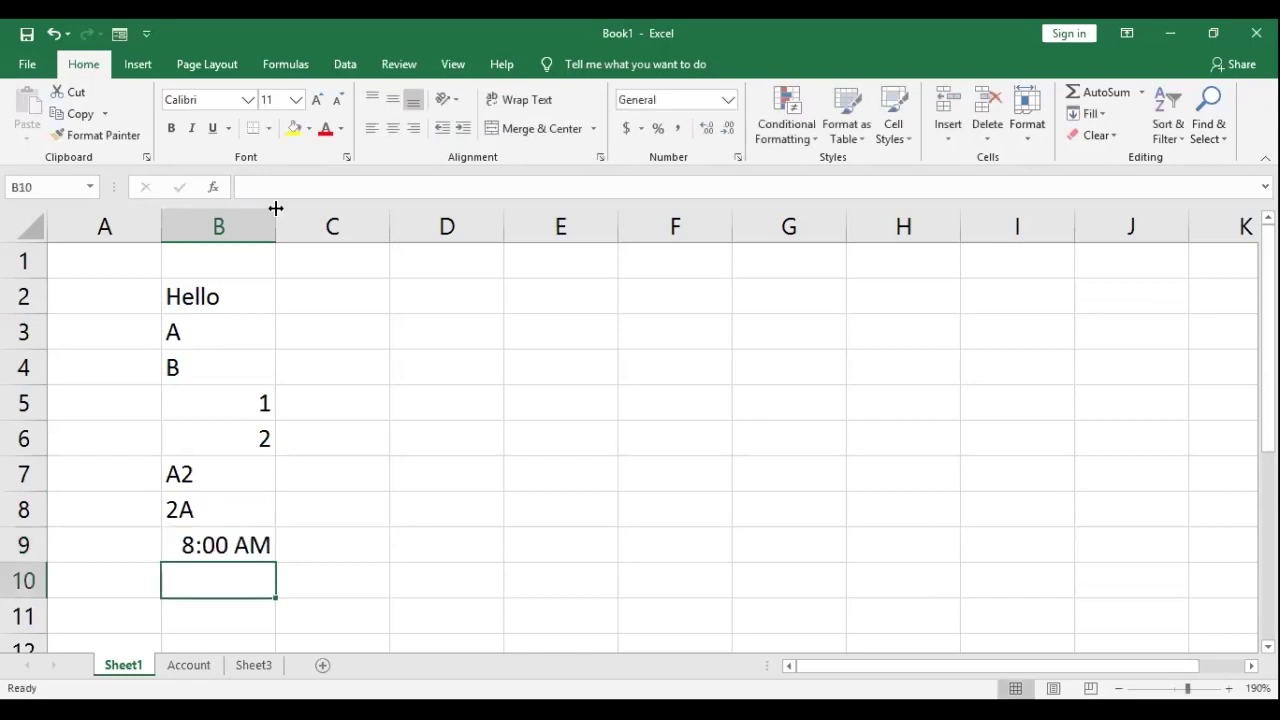
pyautogui.moveTo(276, 208); pyautogui.dragTo(331, 208)
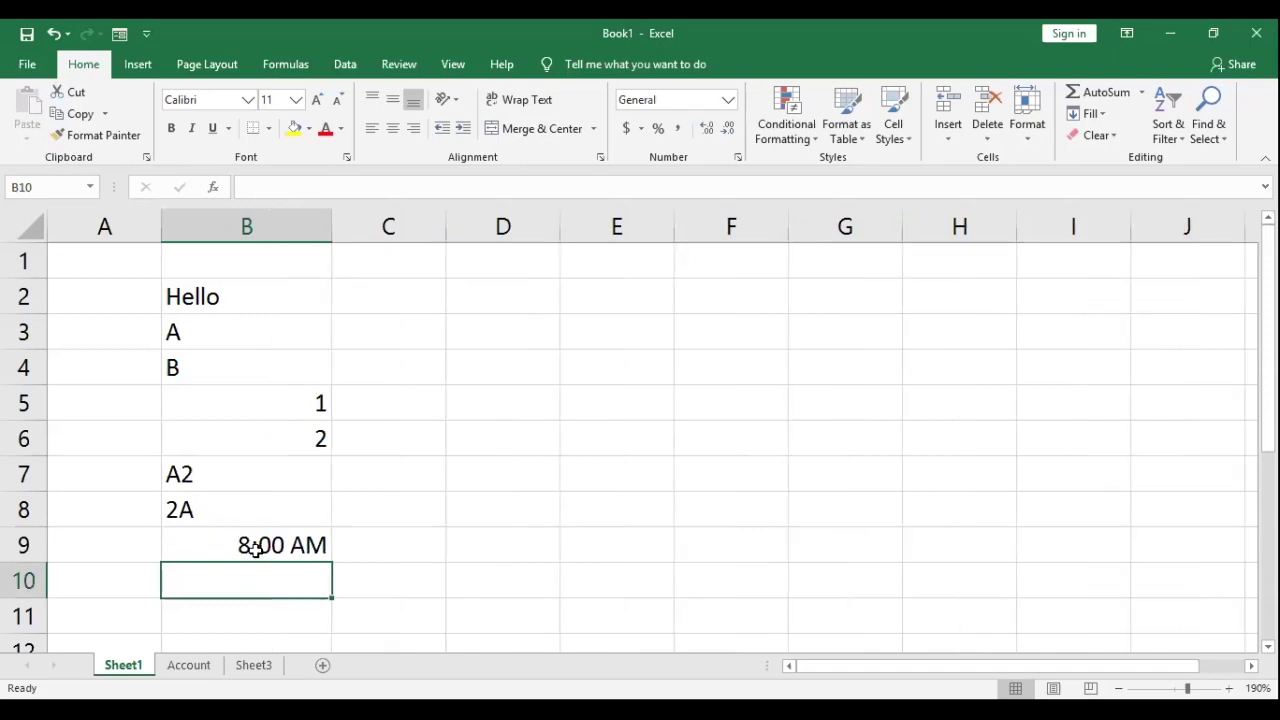
# Step: Enter 12 MAY in B10 and 30 FEB in B11, then correct B11 to 28 FEB
pyautogui.write('12')
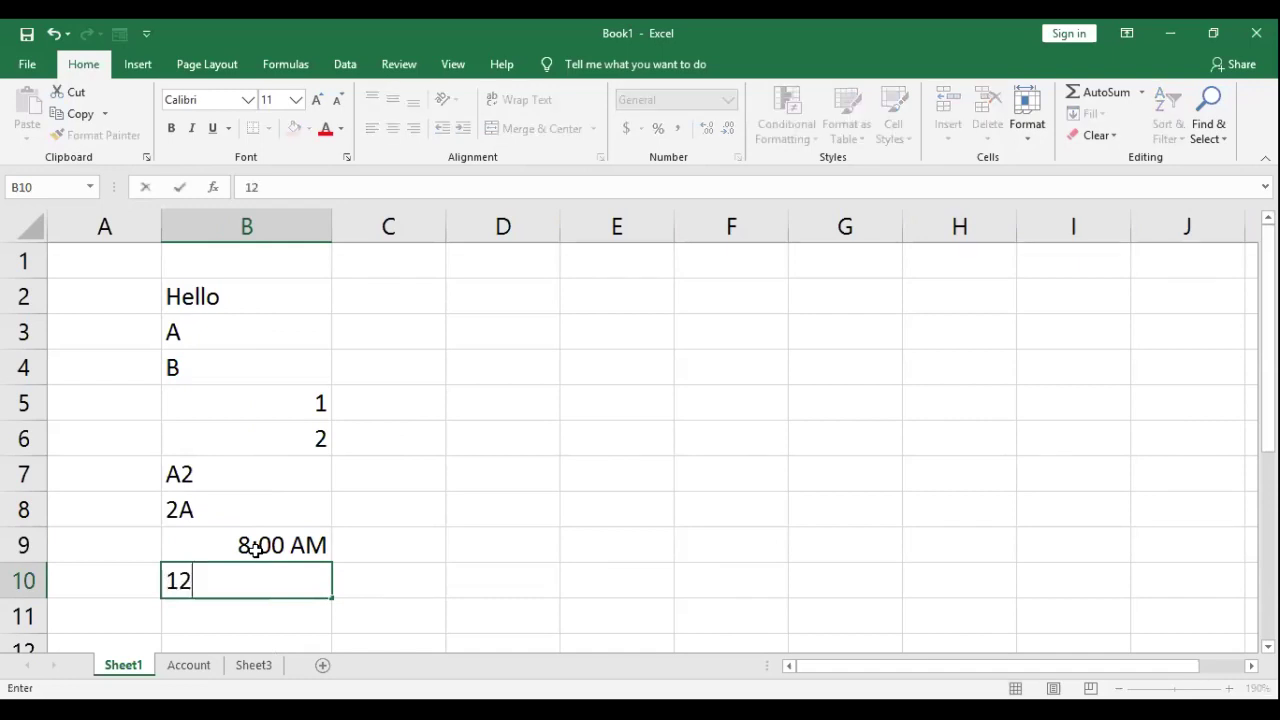
pyautogui.write(' MAY')
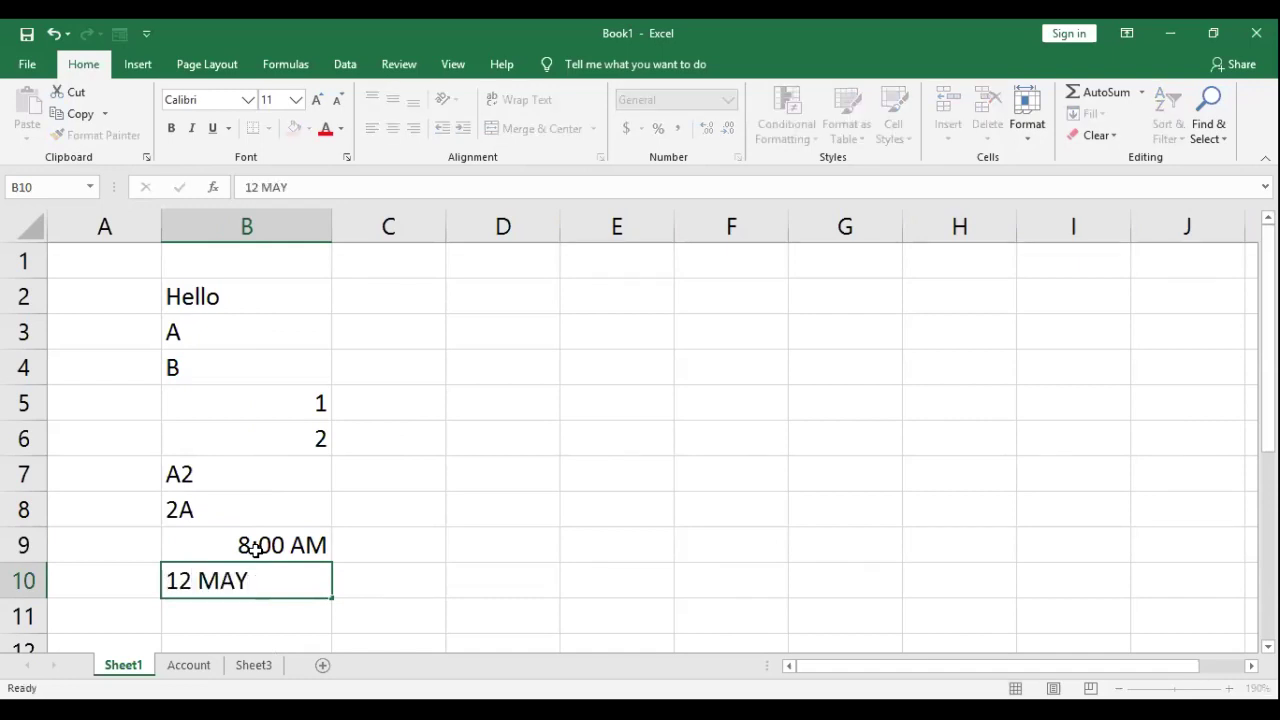
pyautogui.press('Return')
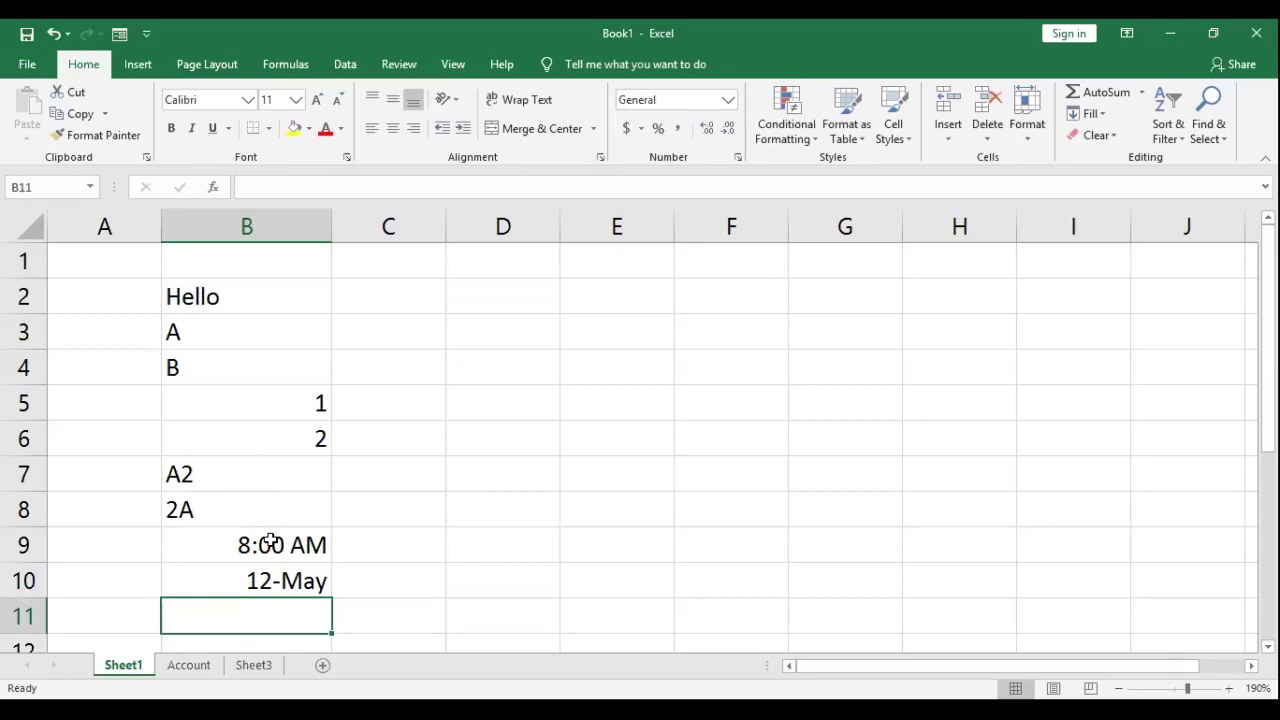
pyautogui.doubleClick(273, 614)
pyautogui.write('30 F')
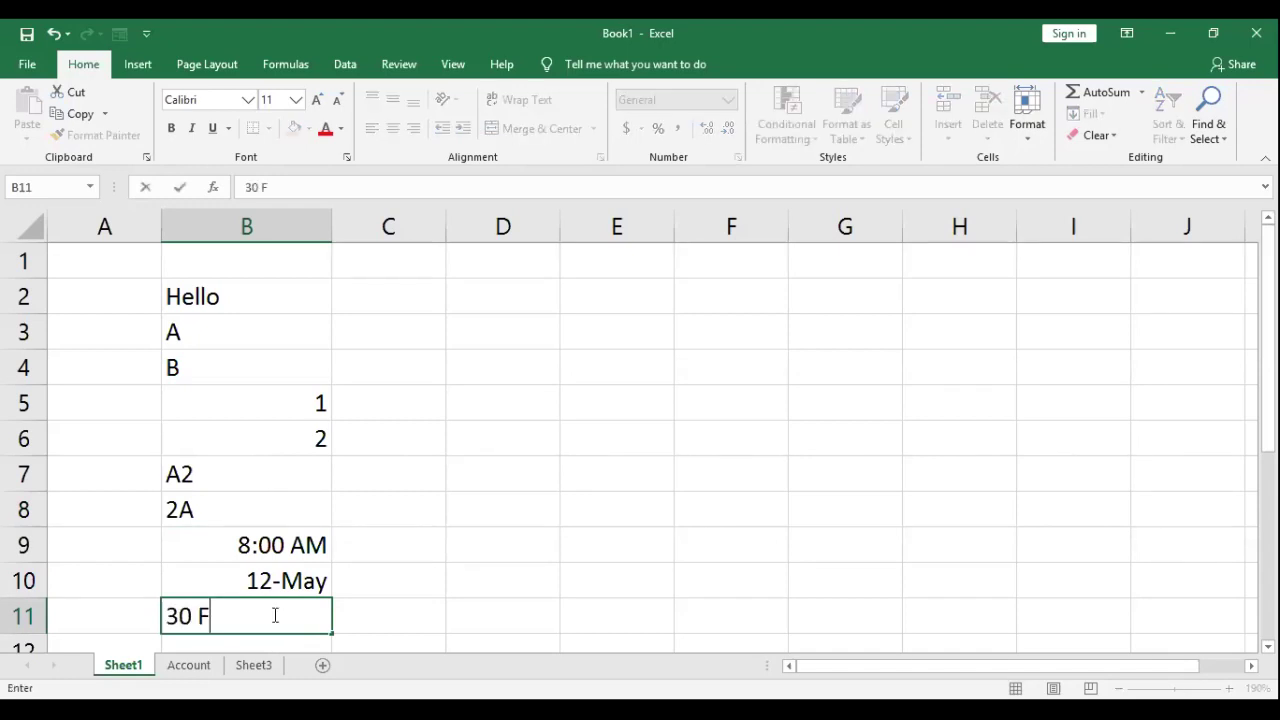
pyautogui.write('EB')
pyautogui.press('Return')
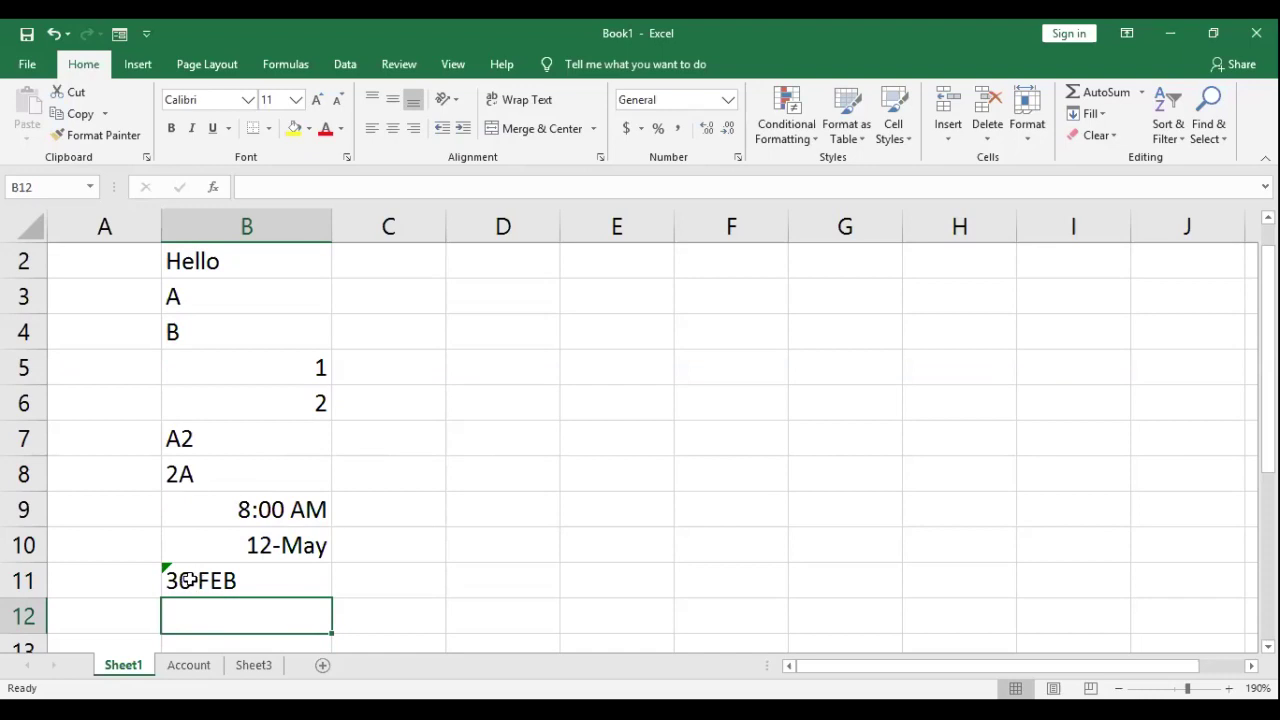
pyautogui.doubleClick(163, 578)
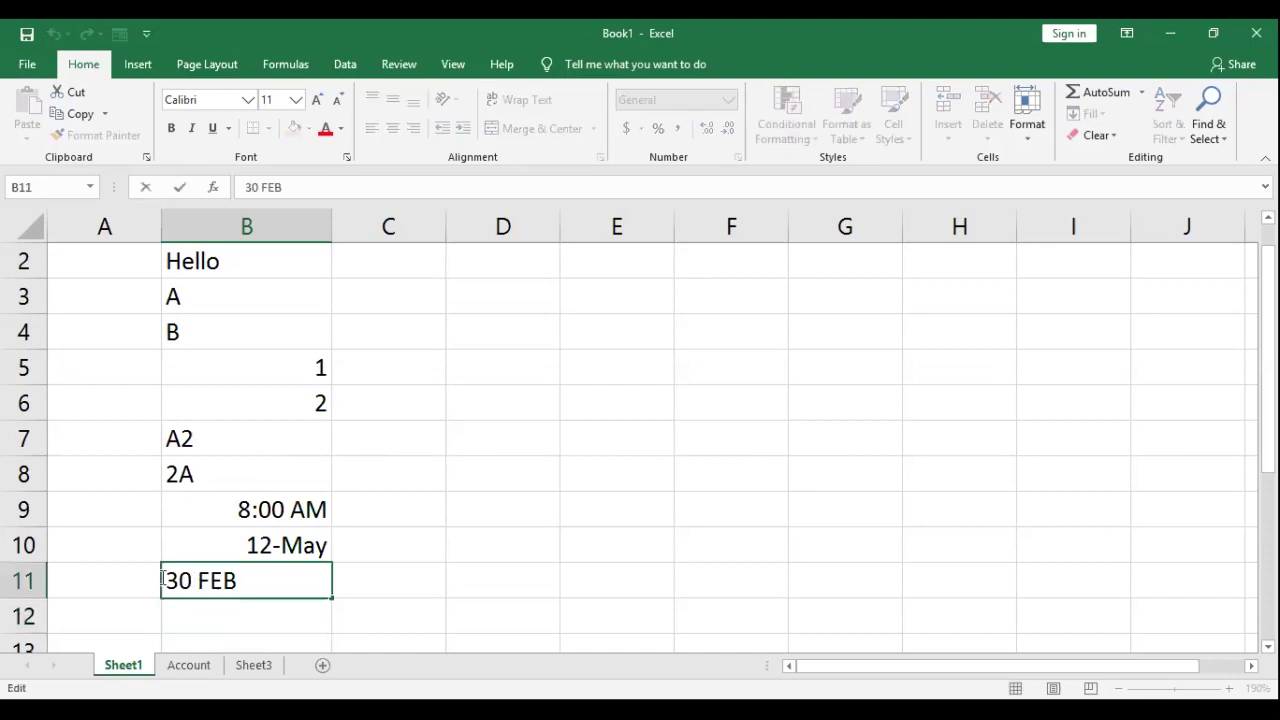
pyautogui.doubleClick(163, 578)
pyautogui.write('28')
pyautogui.press('Return')
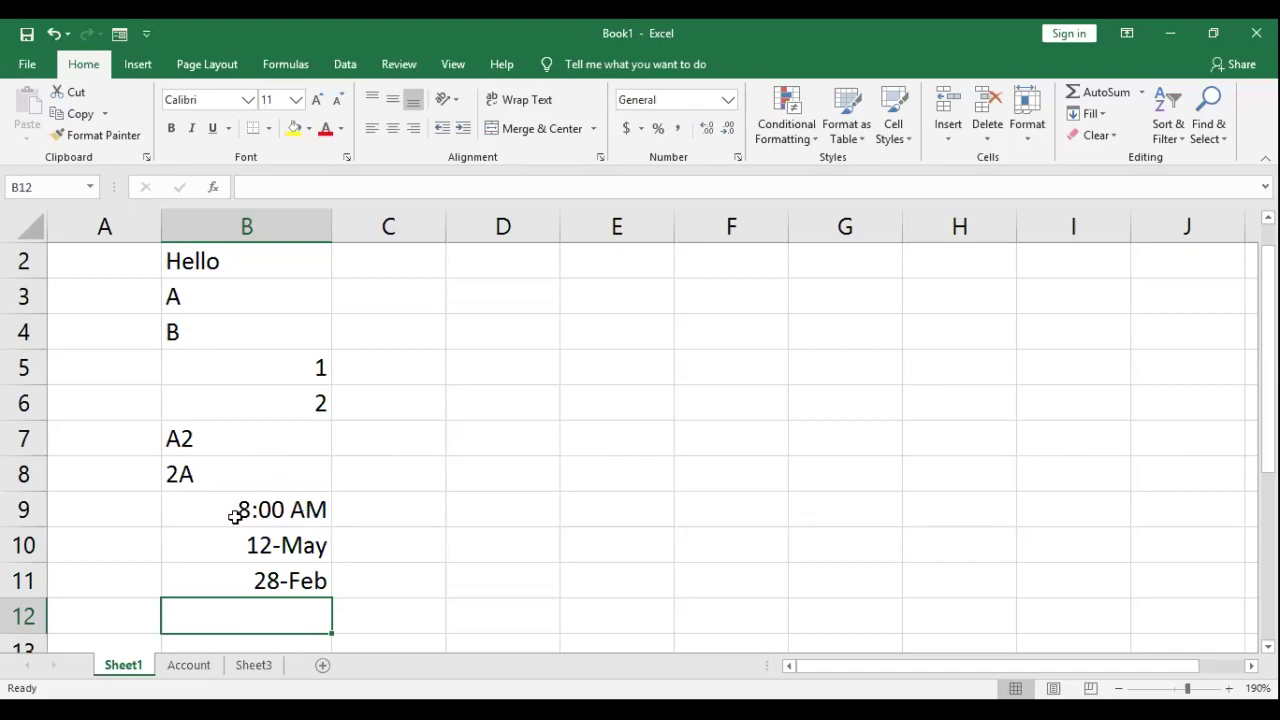
# Step: Check how the time in B9 and the date in B10 are stored
pyautogui.press('Up')
pyautogui.press('Up')
pyautogui.press('Up')
pyautogui.press('Up')
pyautogui.press('Up')
pyautogui.press('Up')
pyautogui.press('Up')
pyautogui.press('Up')
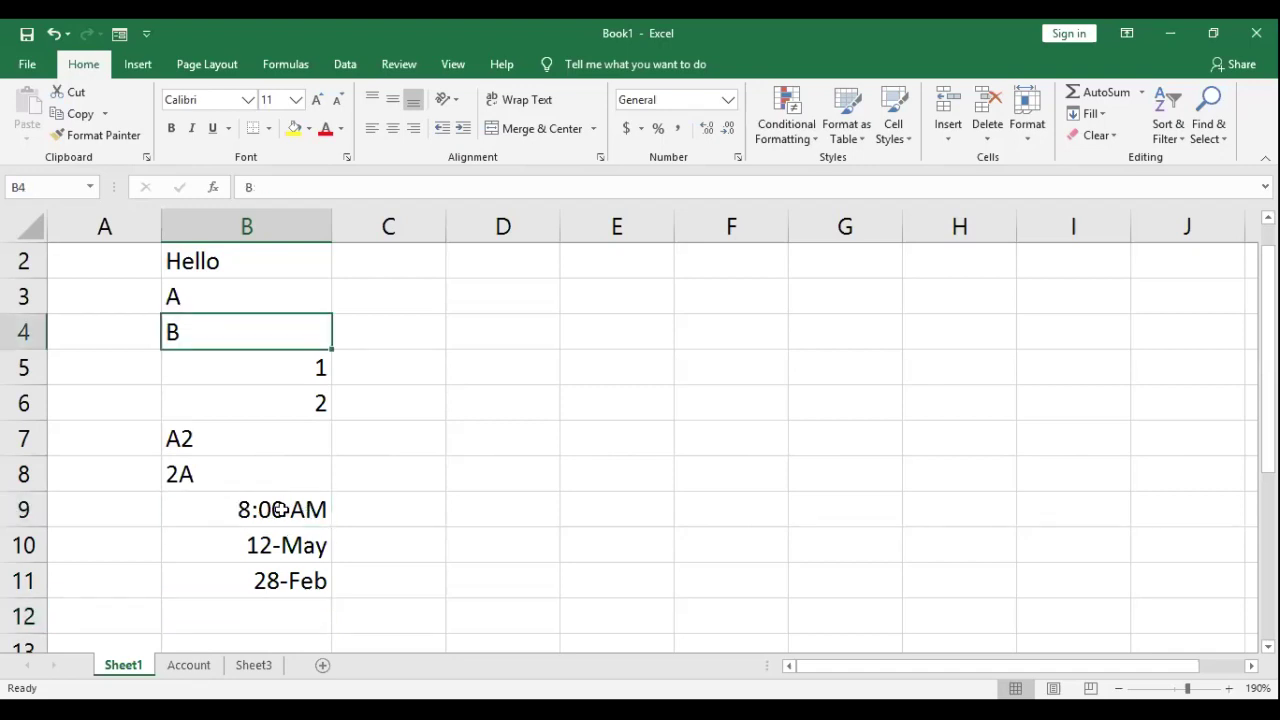
pyautogui.click(267, 515)
pyautogui.click(283, 558)
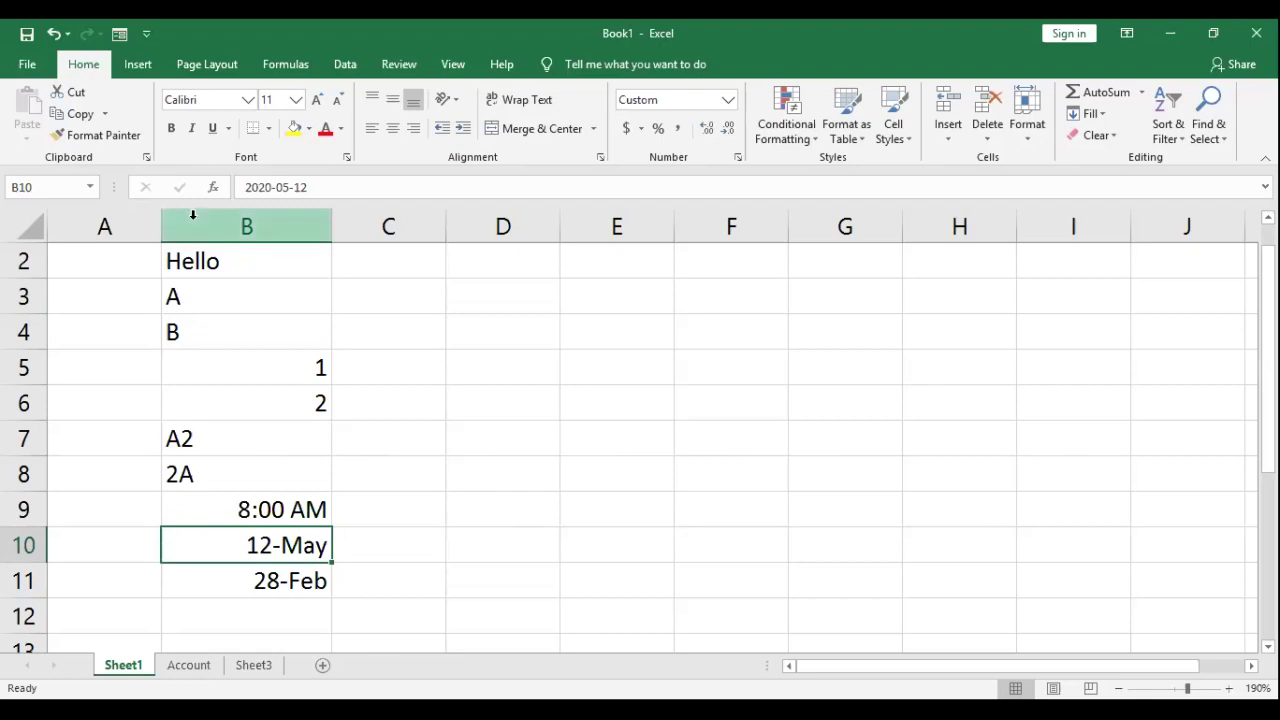
pyautogui.click(409, 332)
pyautogui.click(388, 465)
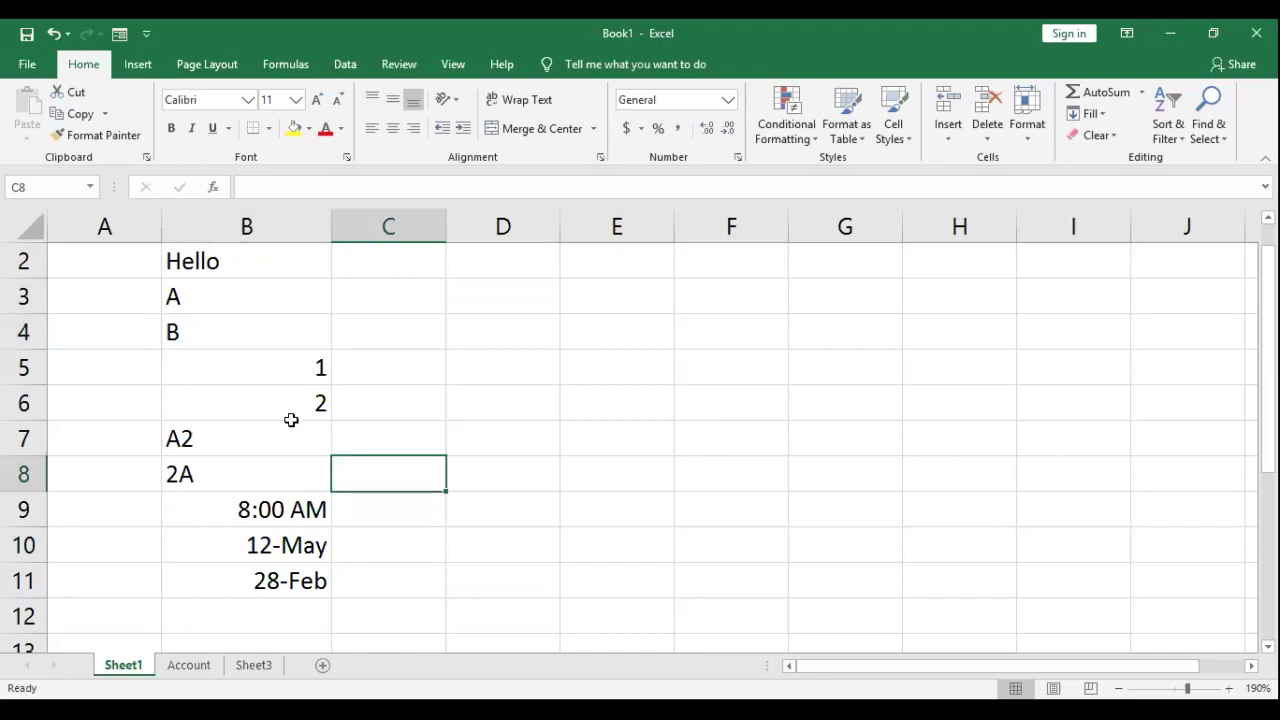
# Step: Enter 5 in C5, 5O in C7 and 50 in C8, then delete everything in B2:D12
pyautogui.click(379, 371)
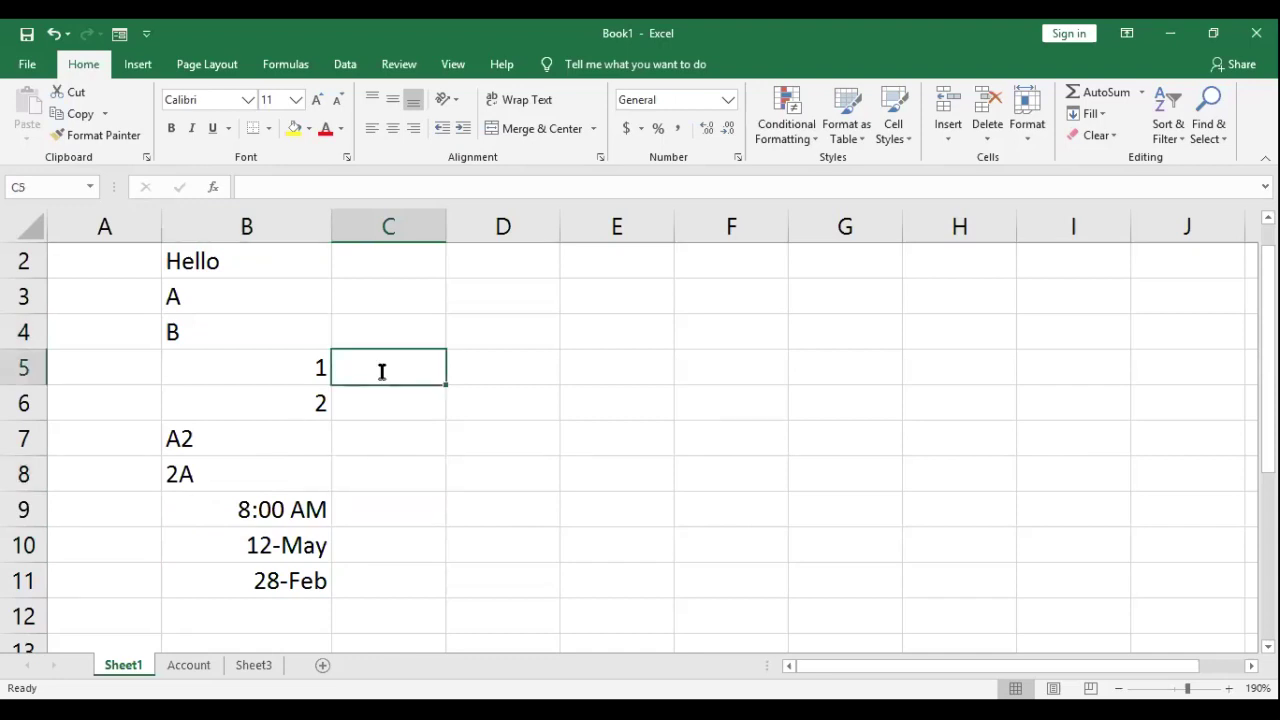
pyautogui.write('5')
pyautogui.click(354, 440)
pyautogui.write('5O')
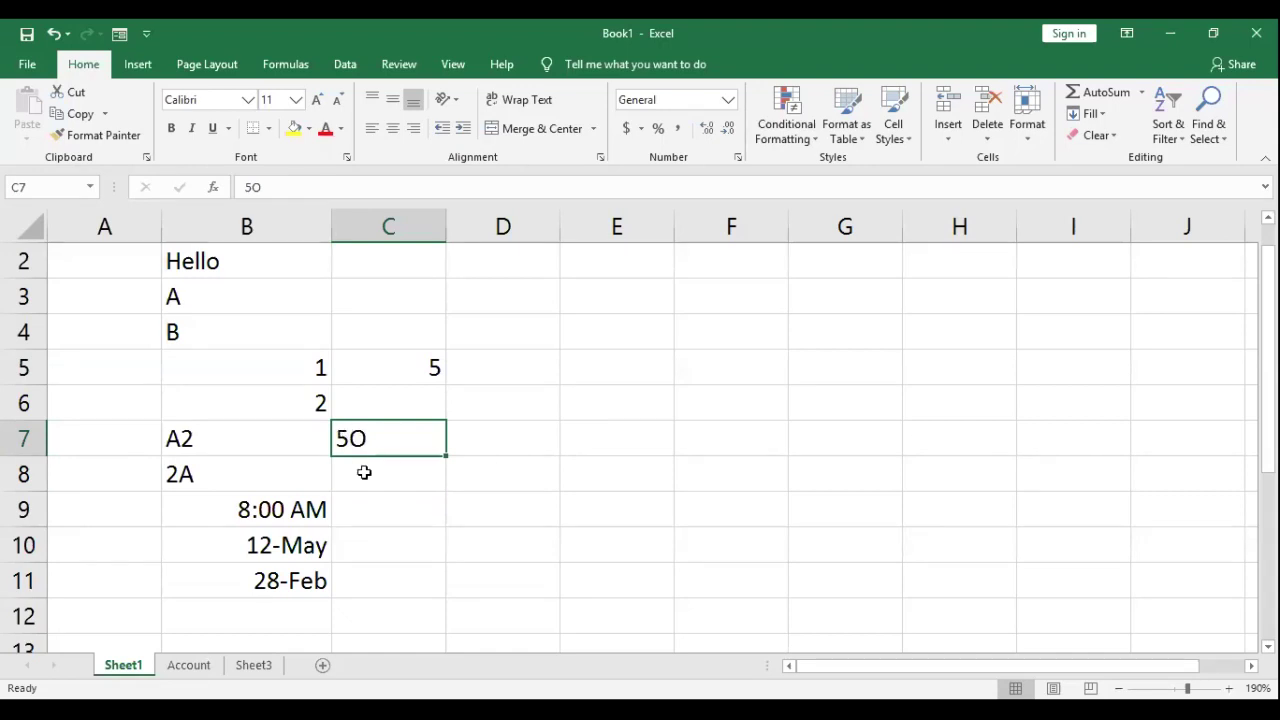
pyautogui.click(364, 472)
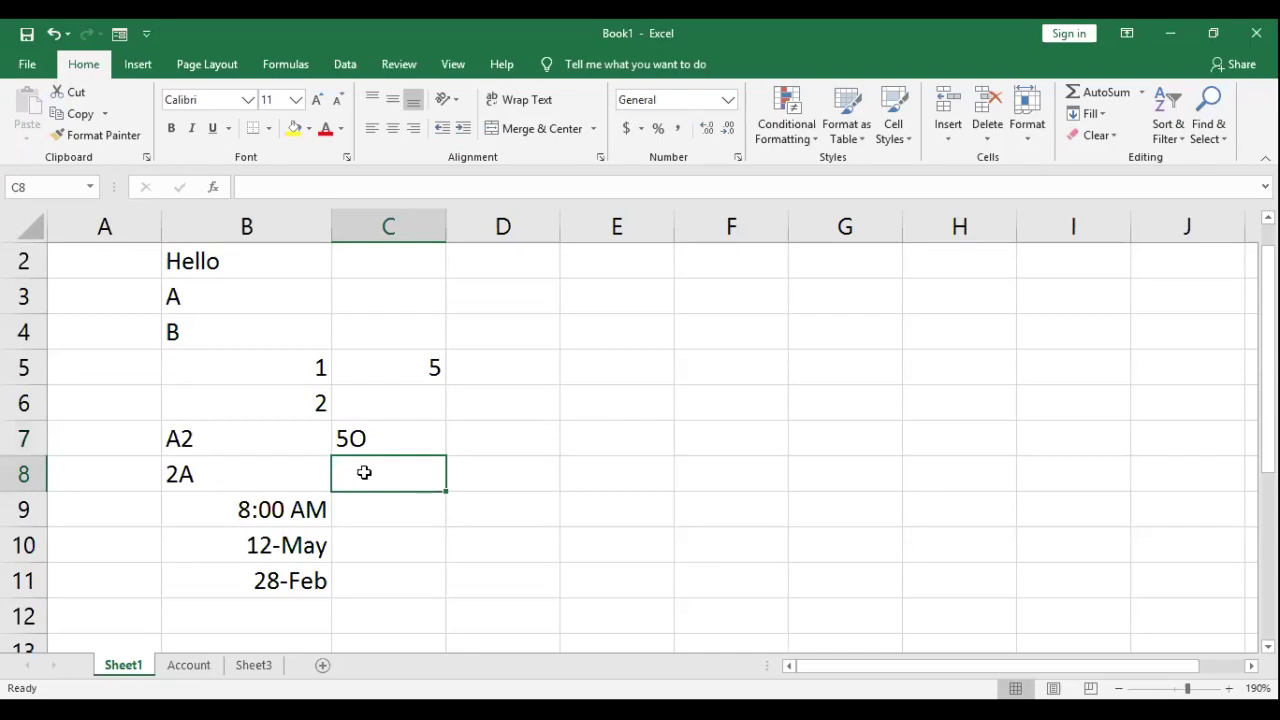
pyautogui.write('50')
pyautogui.press('Tab')
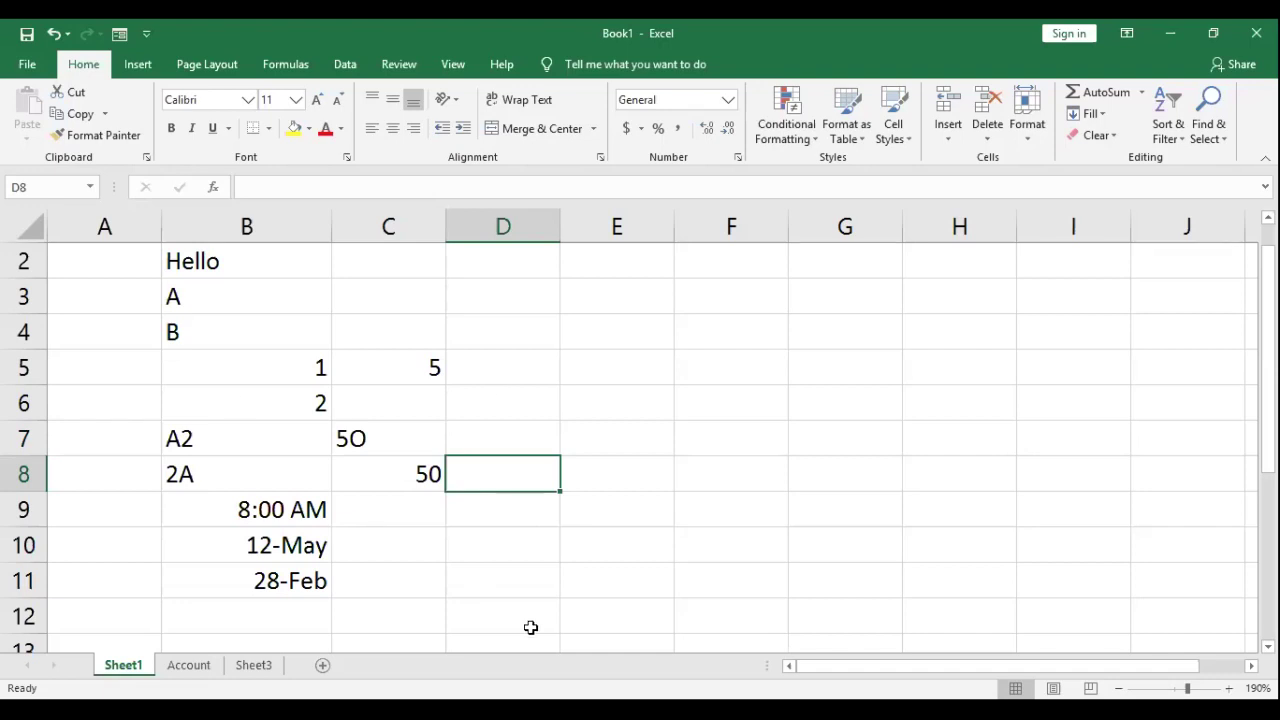
pyautogui.moveTo(117, 269); pyautogui.dragTo(172, 272)
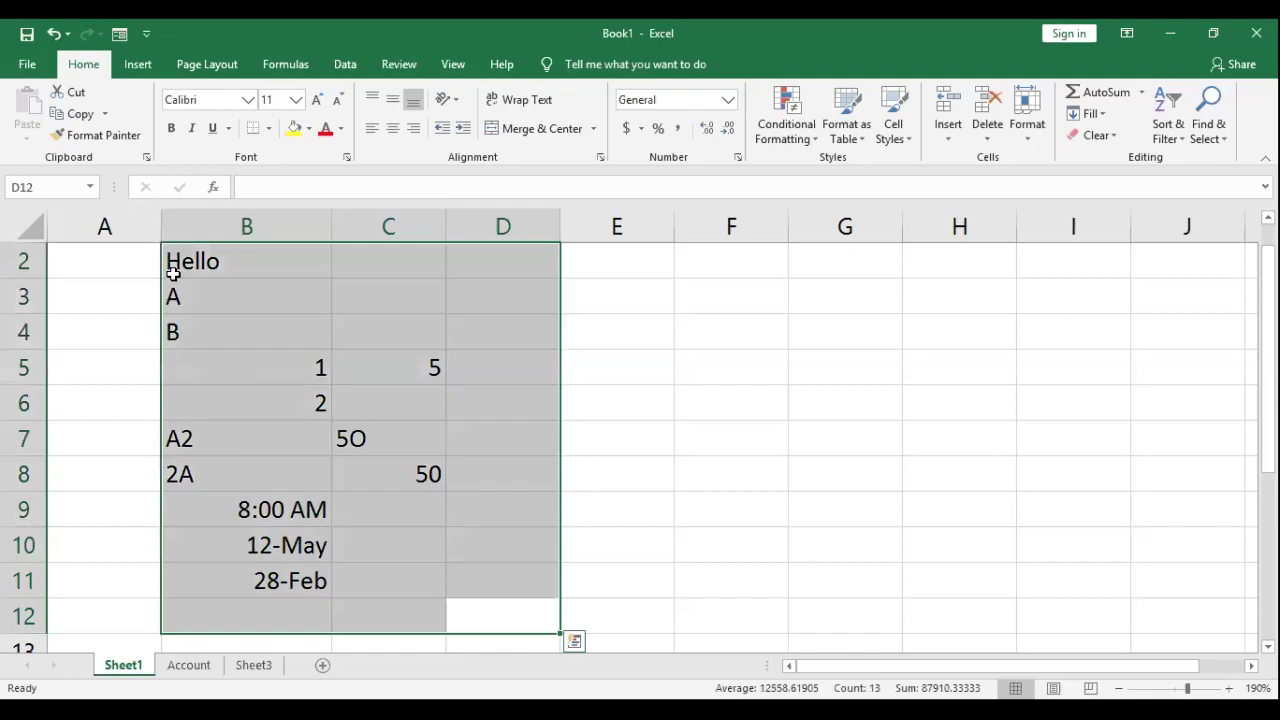
pyautogui.press('Delete')
# Step: Enter 1 in B4 and 2 in B5, and autofit column B
pyautogui.click(285, 300)
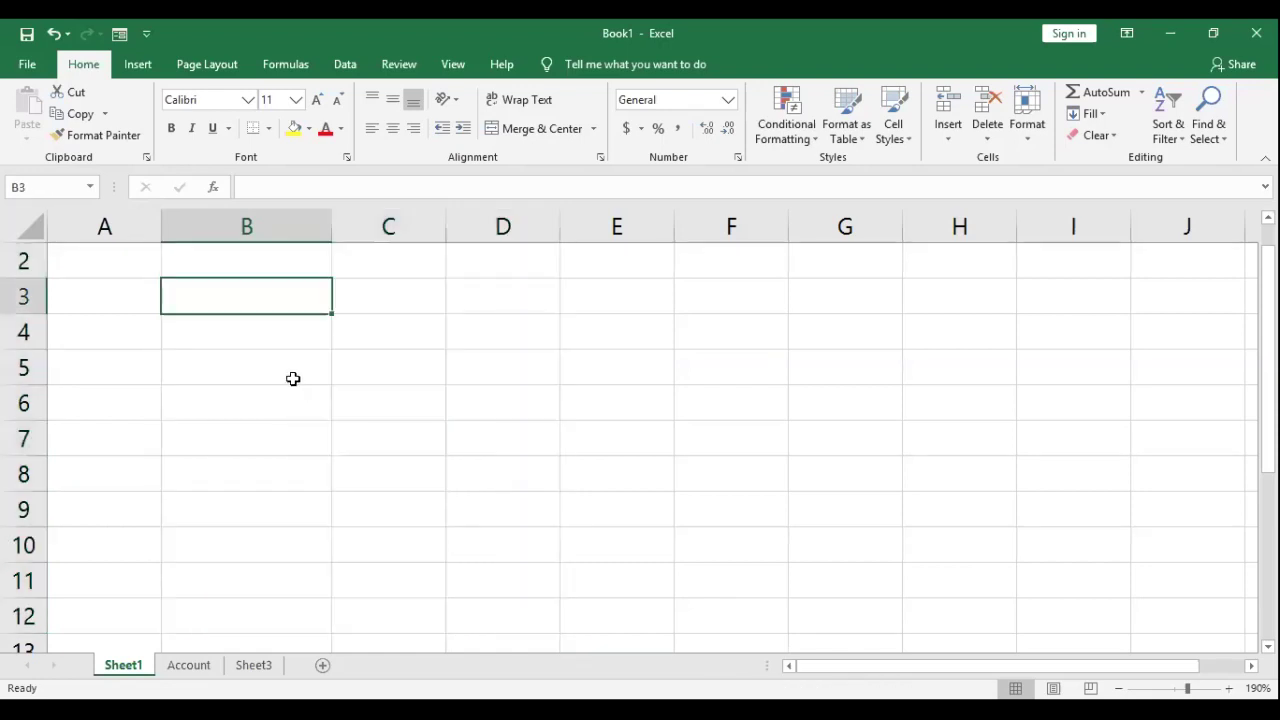
pyautogui.click(235, 336)
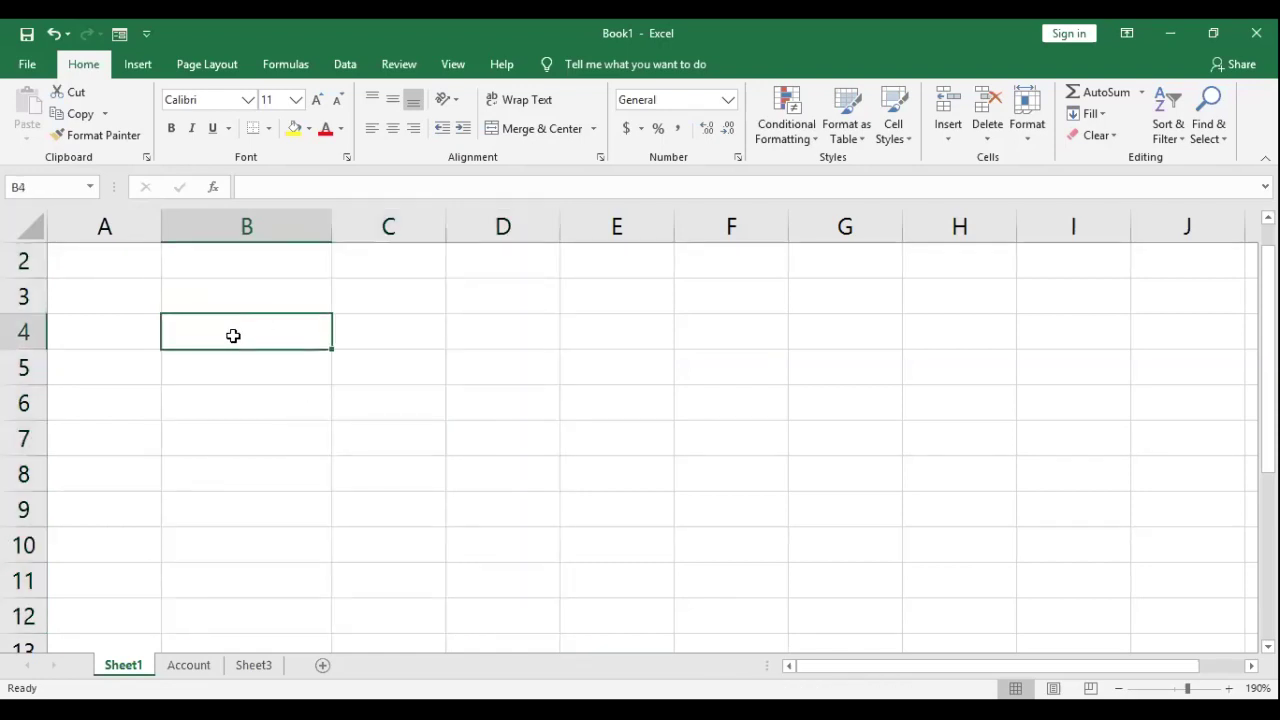
pyautogui.write('1')
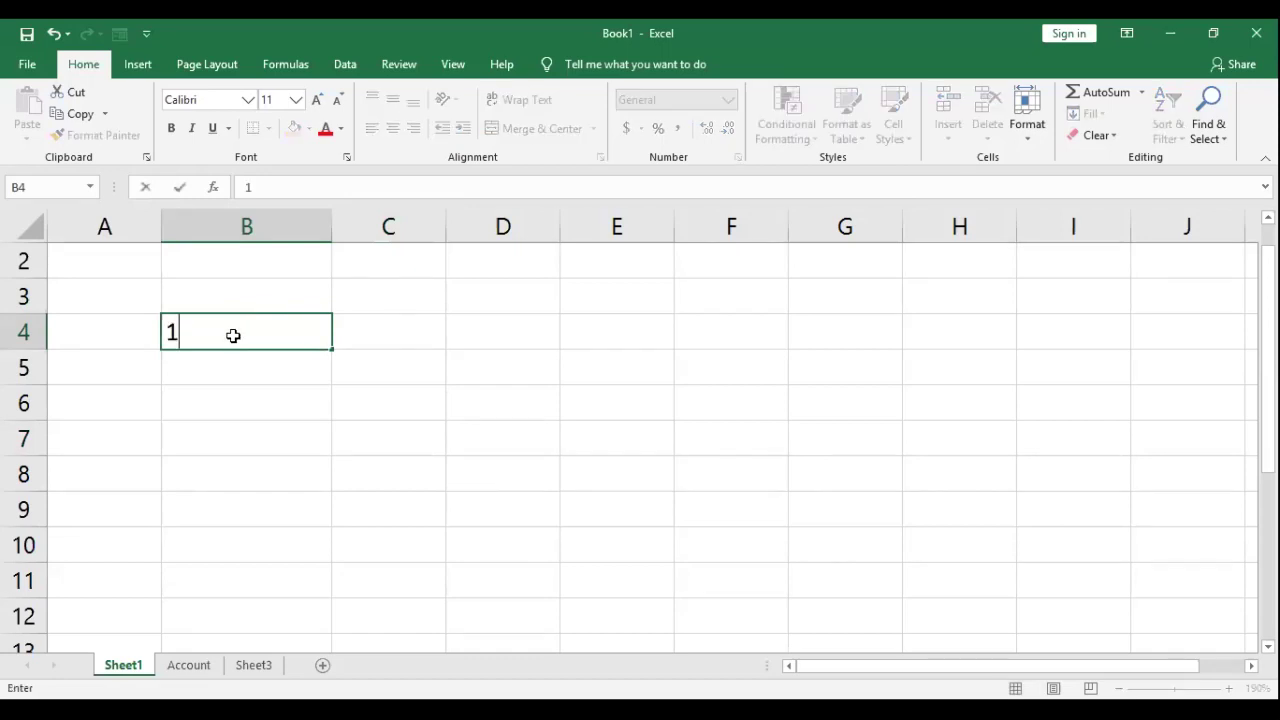
pyautogui.press('Return')
pyautogui.write('2')
pyautogui.press('Return')
pyautogui.click(389, 329)
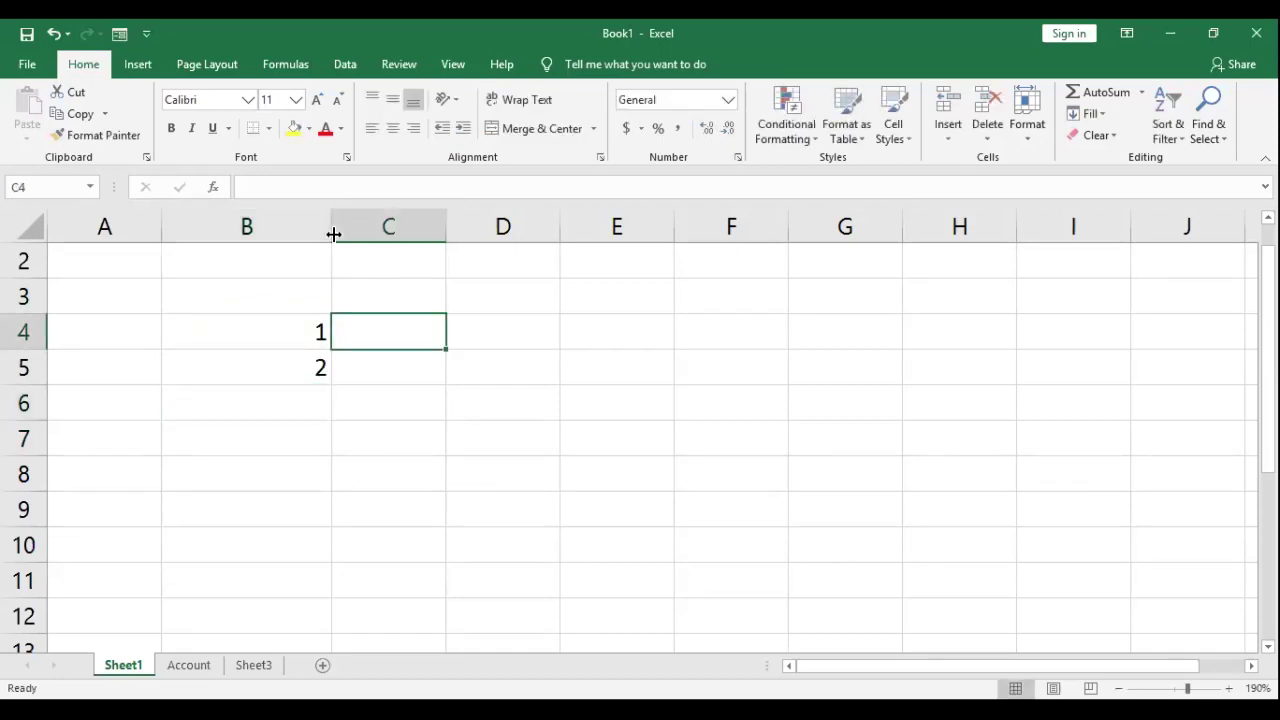
pyautogui.doubleClick(334, 234)
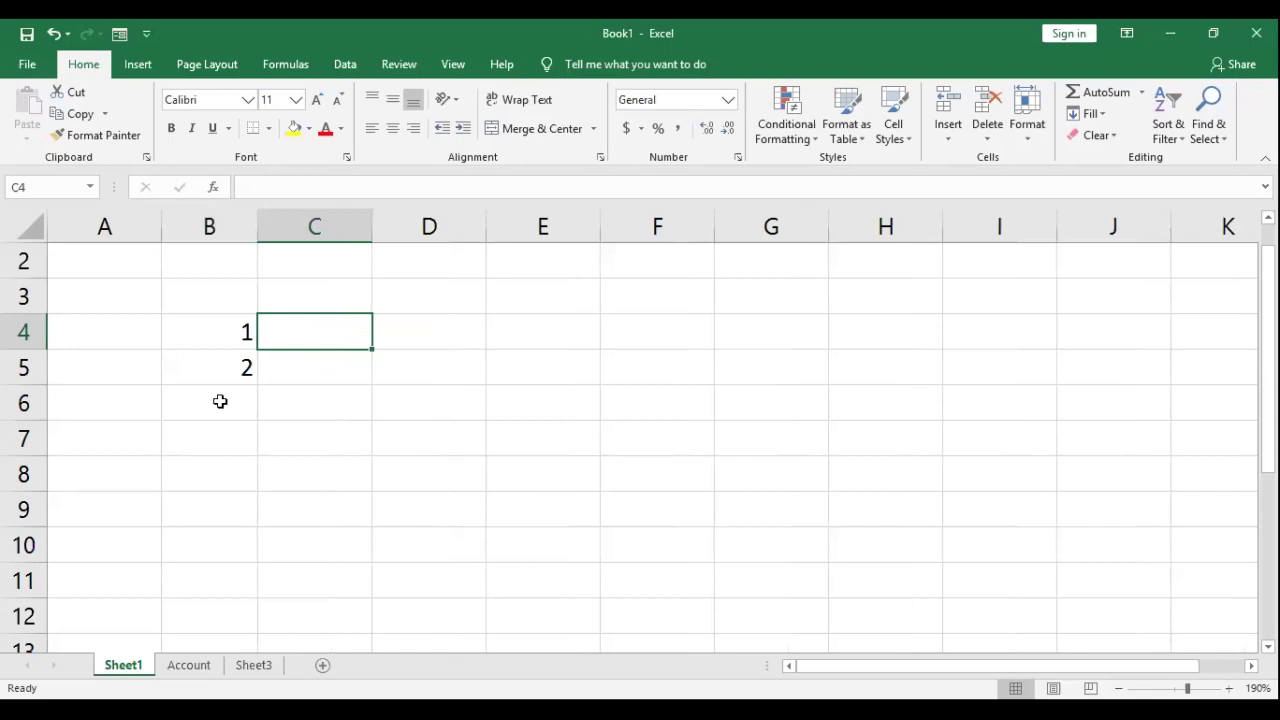
# Step: Select B4:B5 and AutoFill the series 1 to 7 down to B10
pyautogui.click(229, 370)
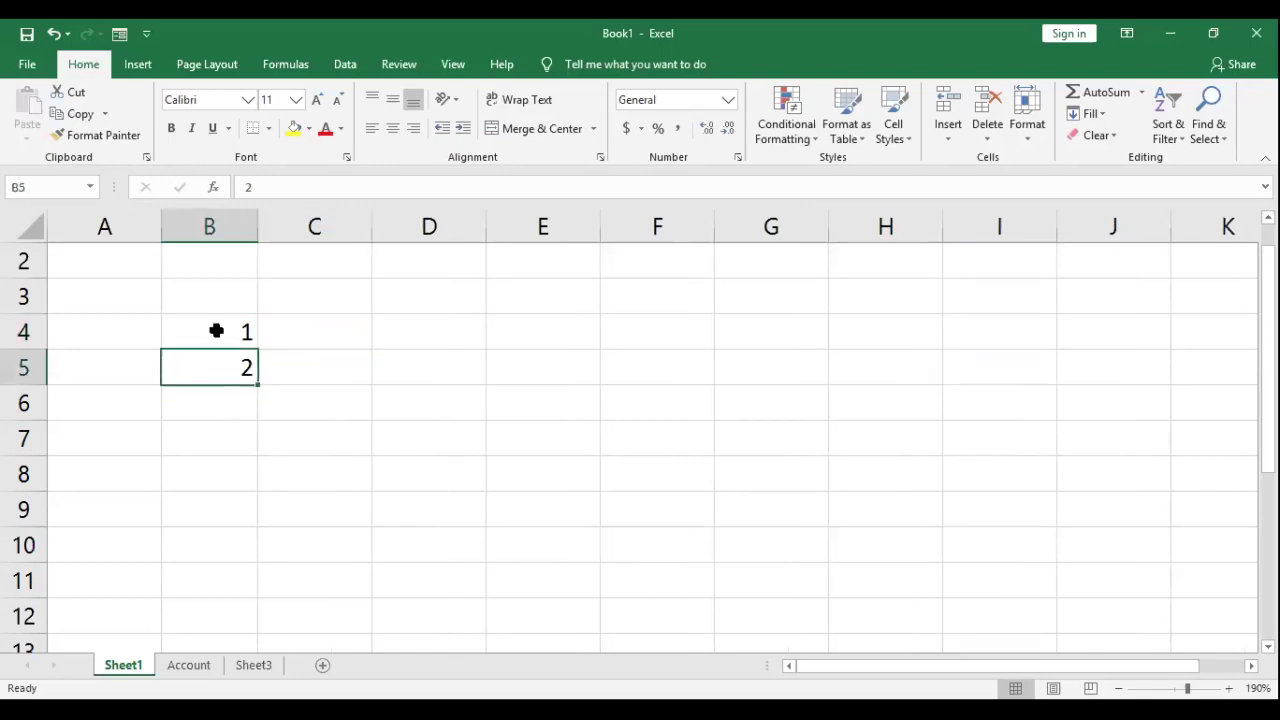
pyautogui.click(220, 329)
pyautogui.moveTo(220, 329); pyautogui.dragTo(223, 355)
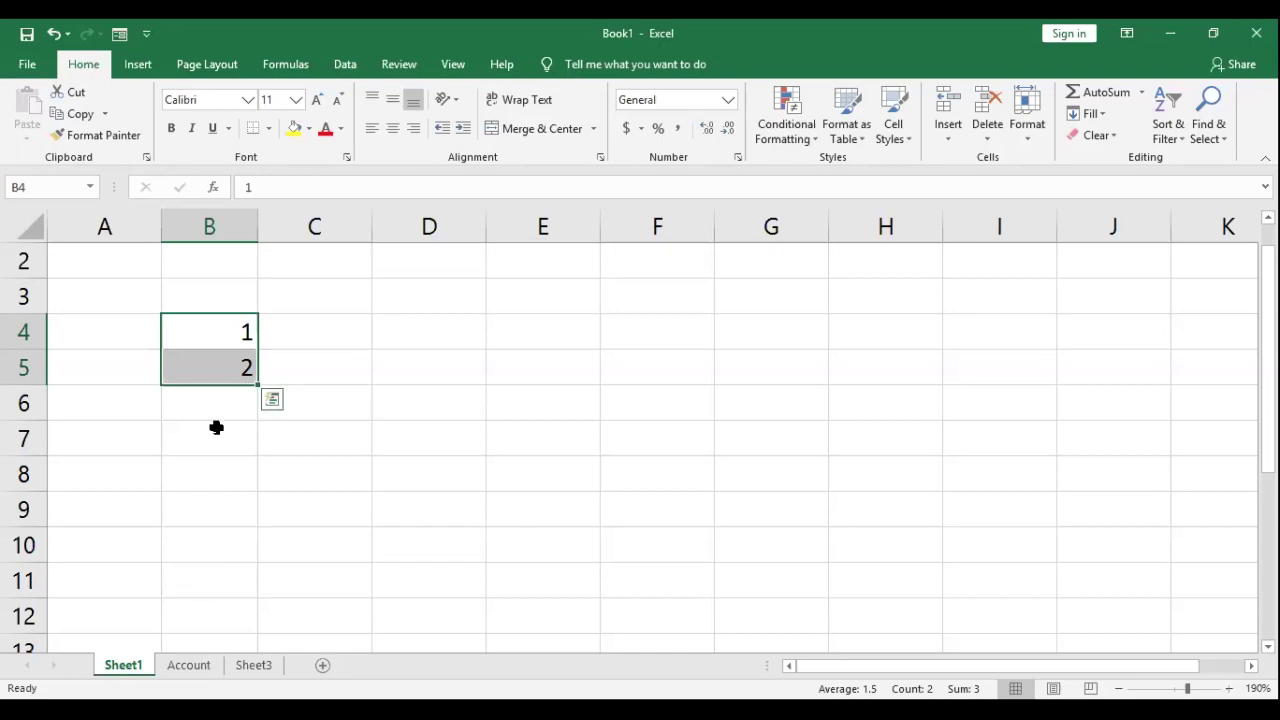
pyautogui.click(214, 362)
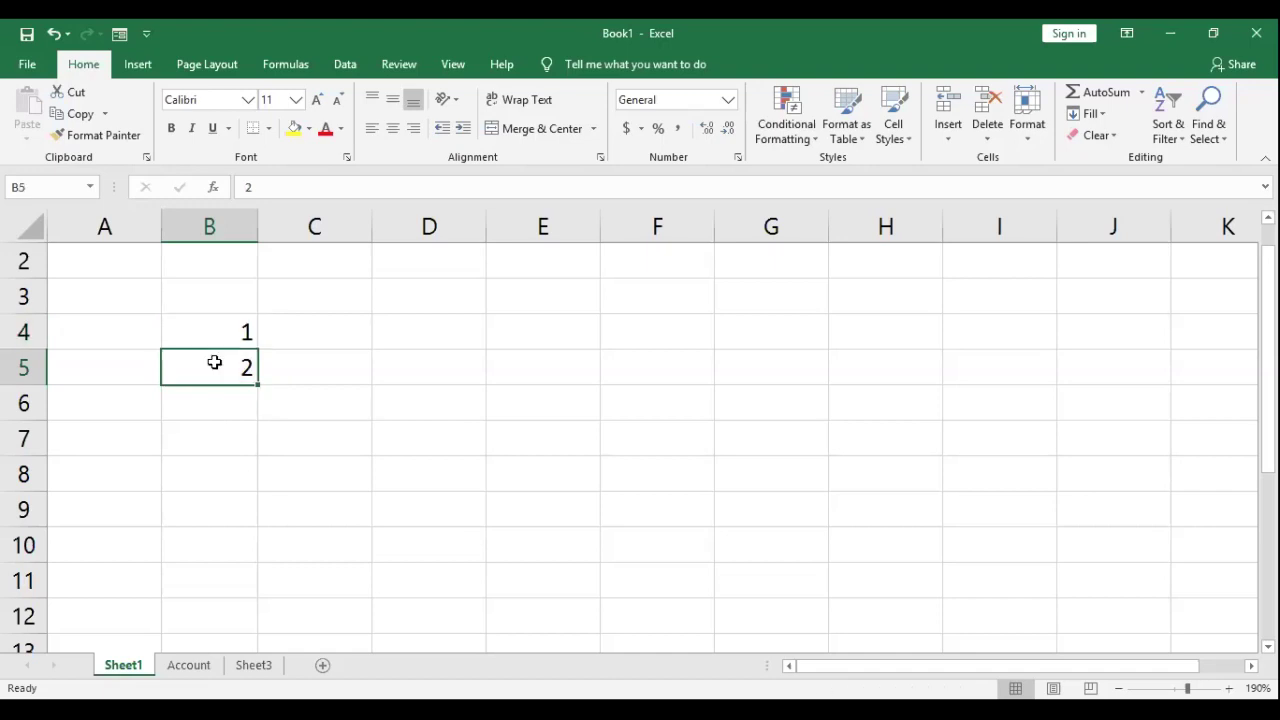
pyautogui.moveTo(216, 331); pyautogui.dragTo(216, 360)
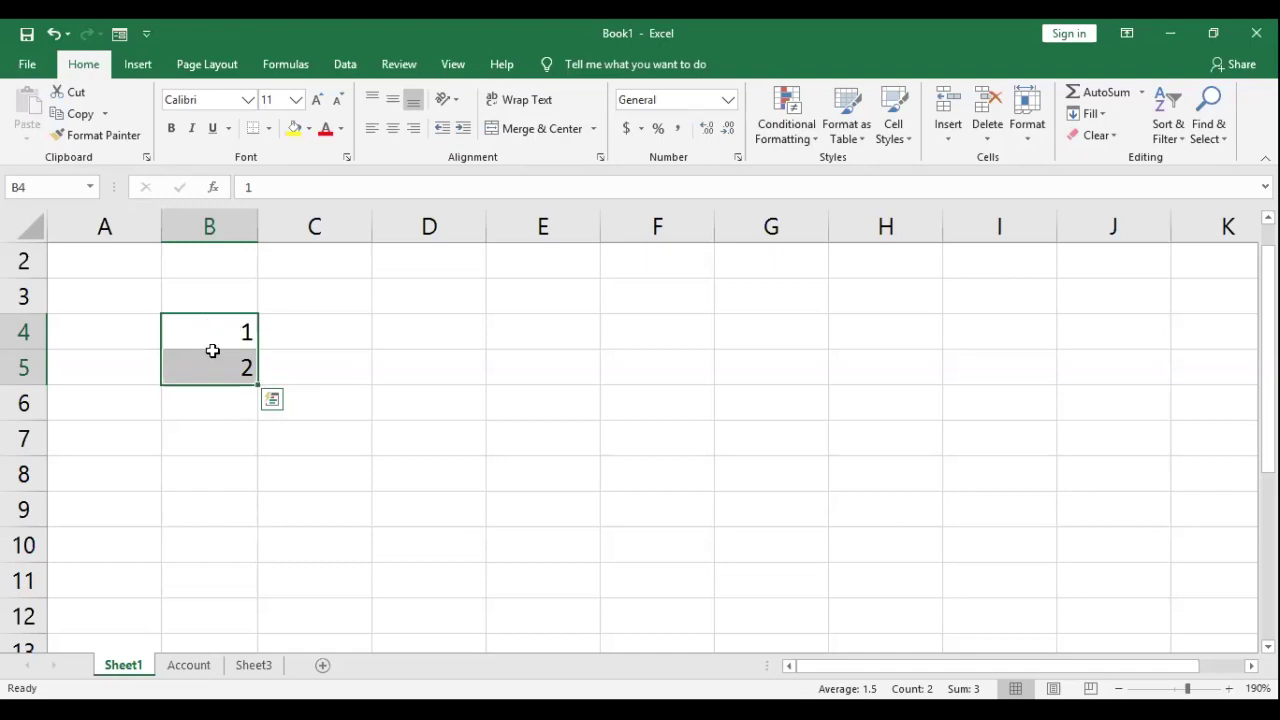
pyautogui.moveTo(211, 362); pyautogui.dragTo(248, 372)
pyautogui.moveTo(258, 386); pyautogui.dragTo(265, 557)
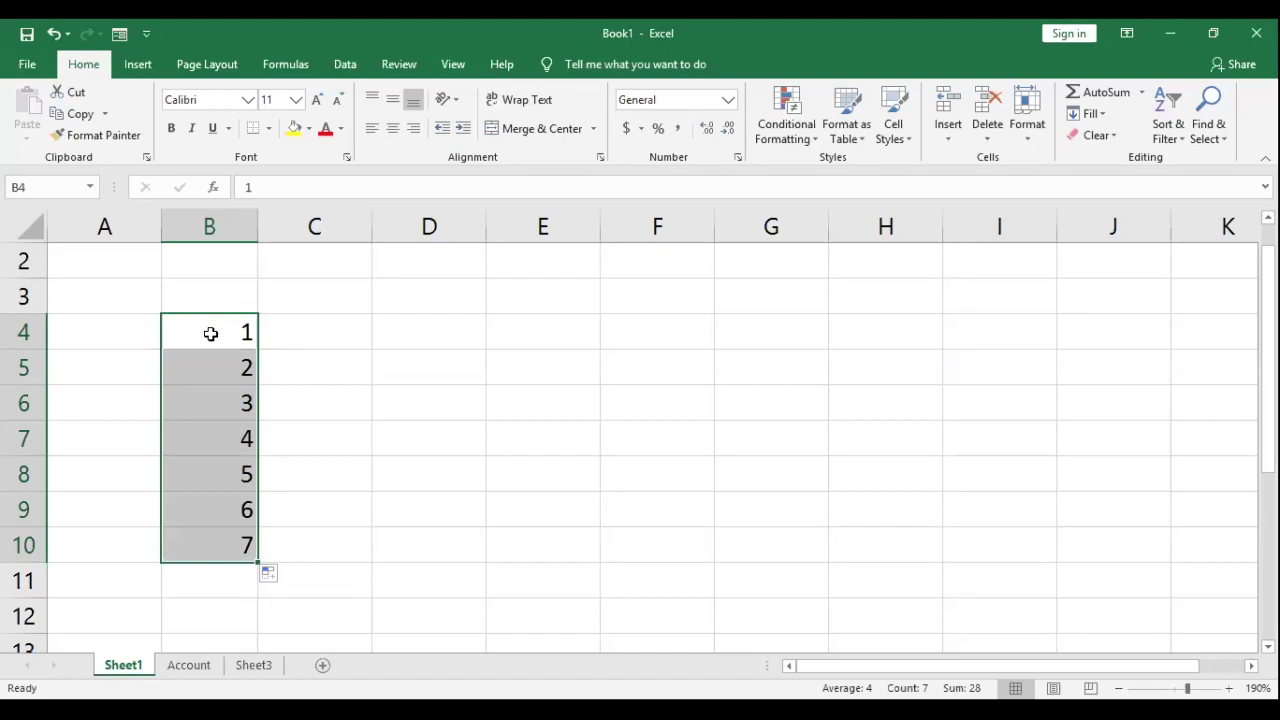
# Step: Enter 5 and 10 in D4:D5 and extend the series to 40 in D11
pyautogui.click(445, 331)
pyautogui.write('5')
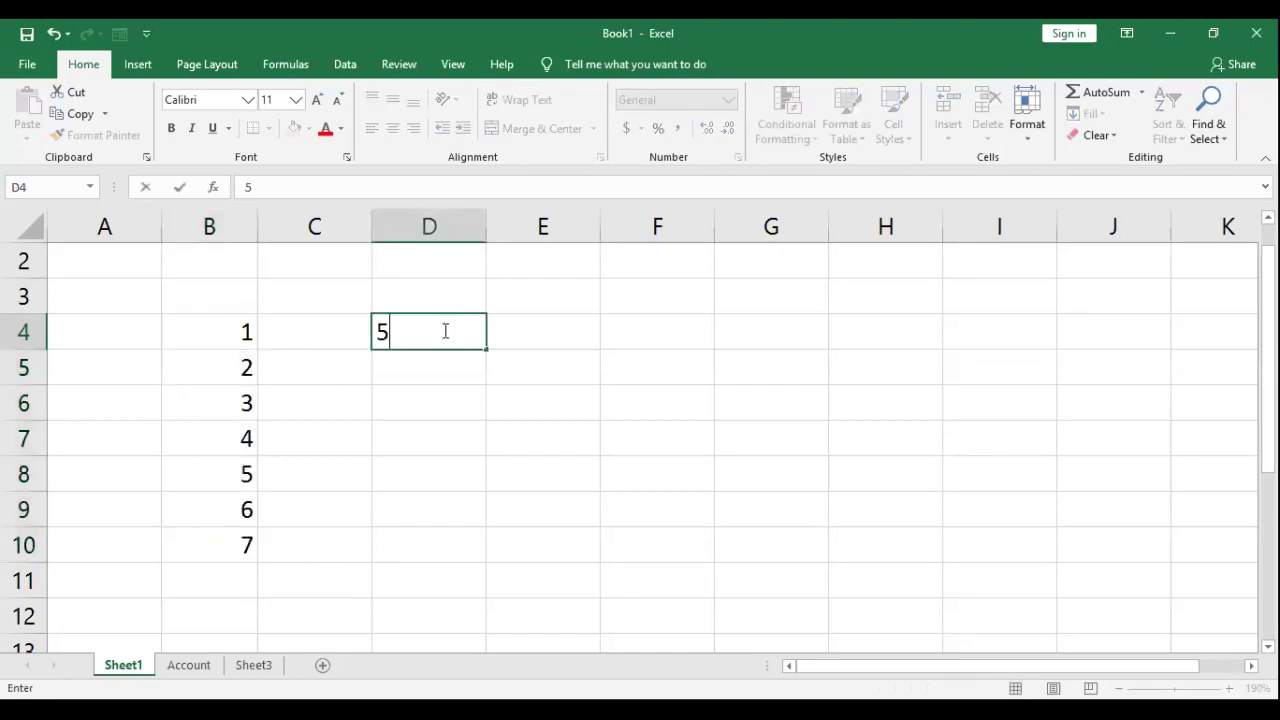
pyautogui.press('Return')
pyautogui.write('10')
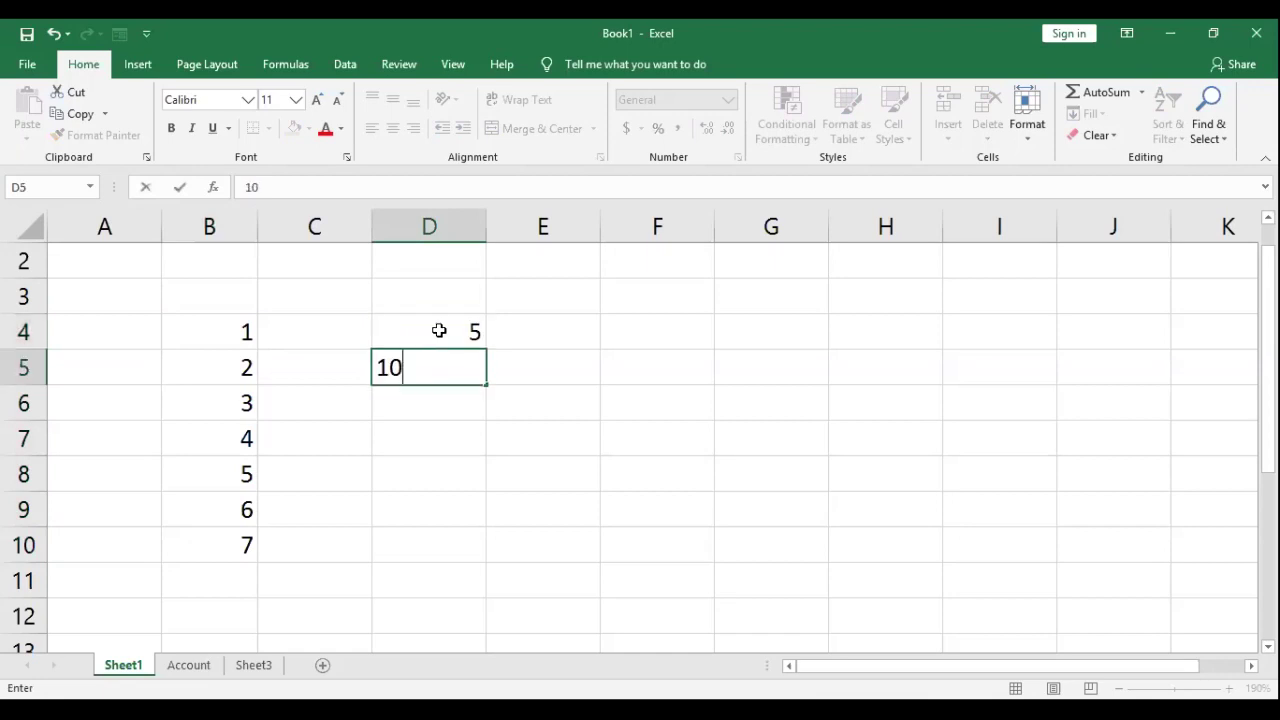
pyautogui.press('Return')
pyautogui.moveTo(450, 332); pyautogui.dragTo(480, 372)
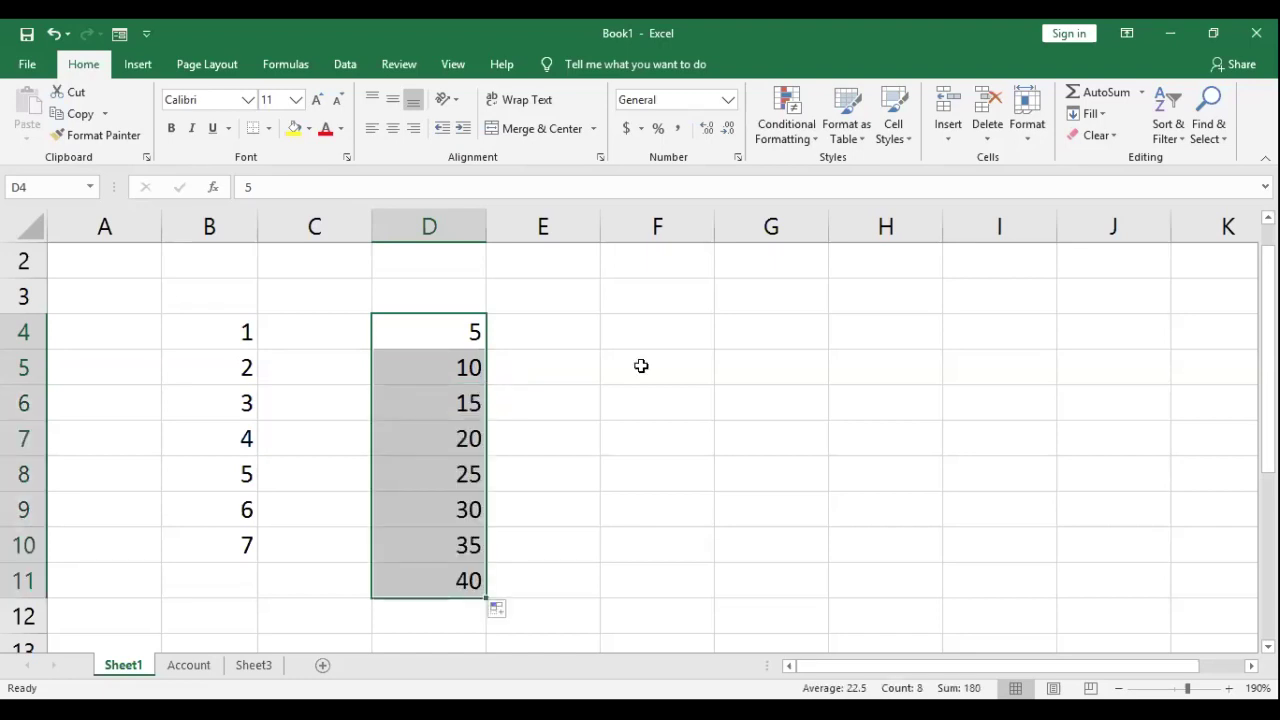
# Step: Enter JAN in F4 and AutoFill the months through AUG down to F11
pyautogui.click(626, 337)
pyautogui.write('J')
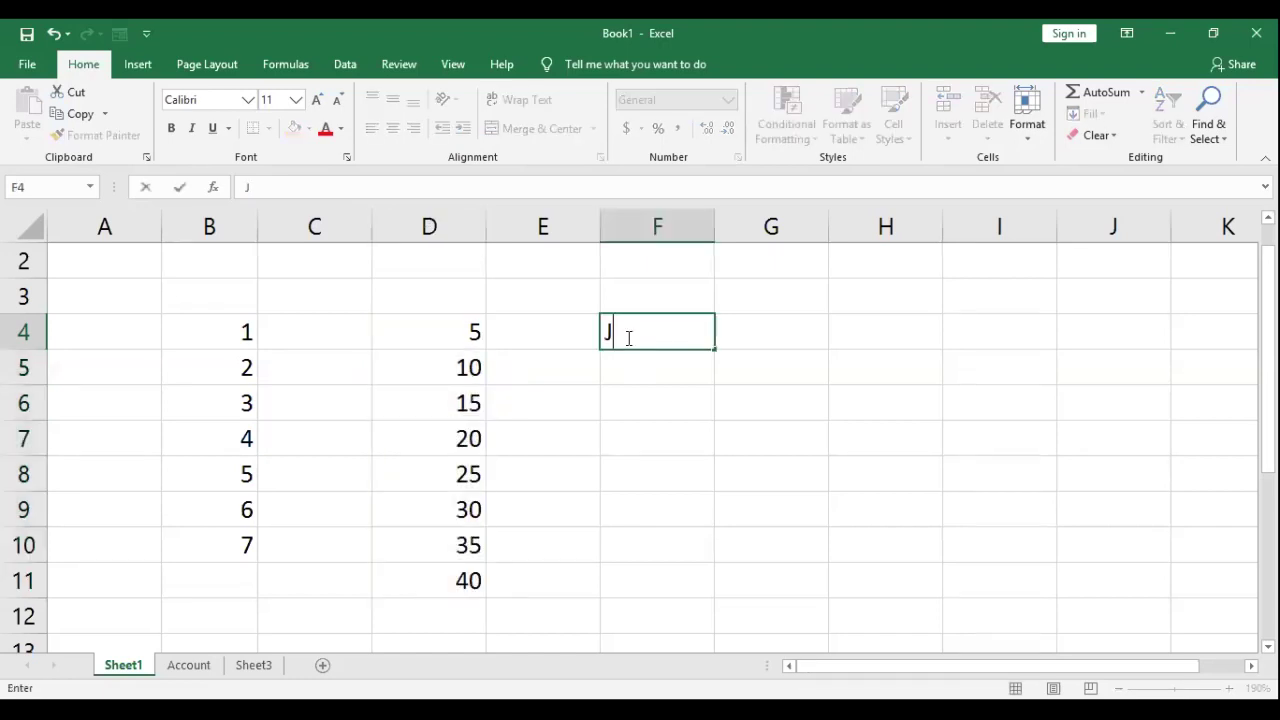
pyautogui.write('AN')
pyautogui.press('Return')
pyautogui.click(633, 336)
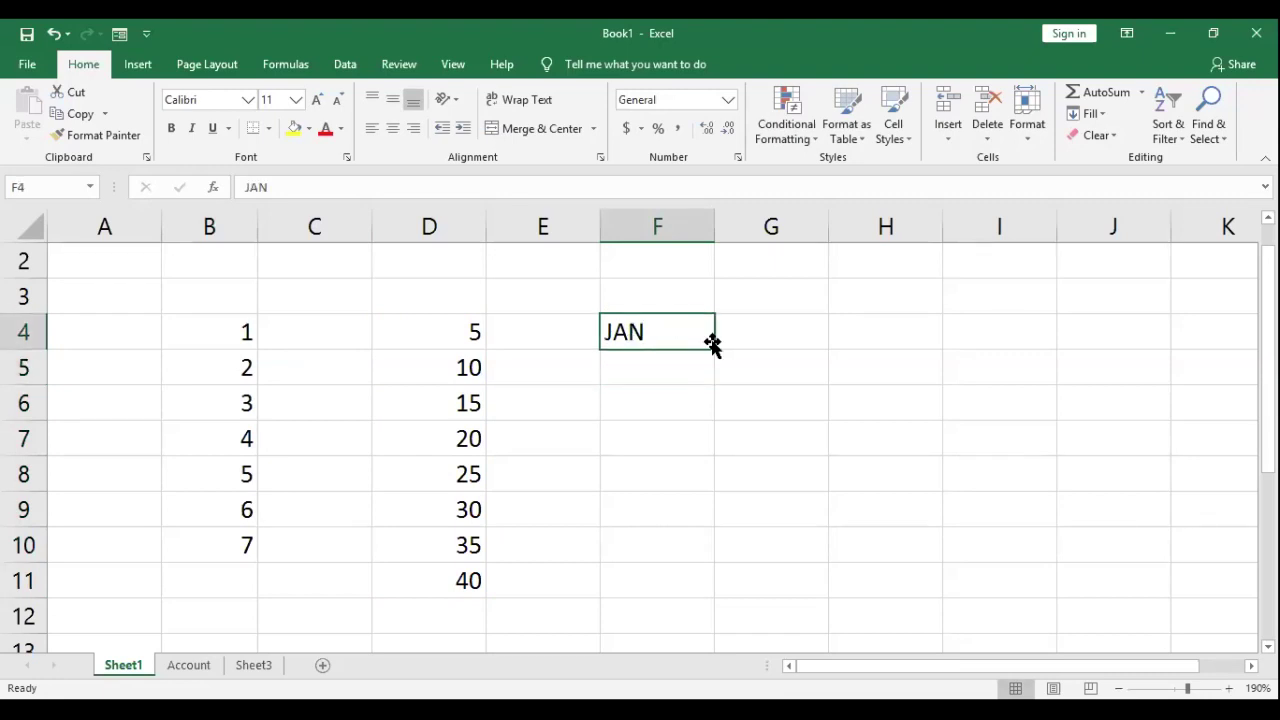
pyautogui.moveTo(707, 367); pyautogui.dragTo(707, 367)
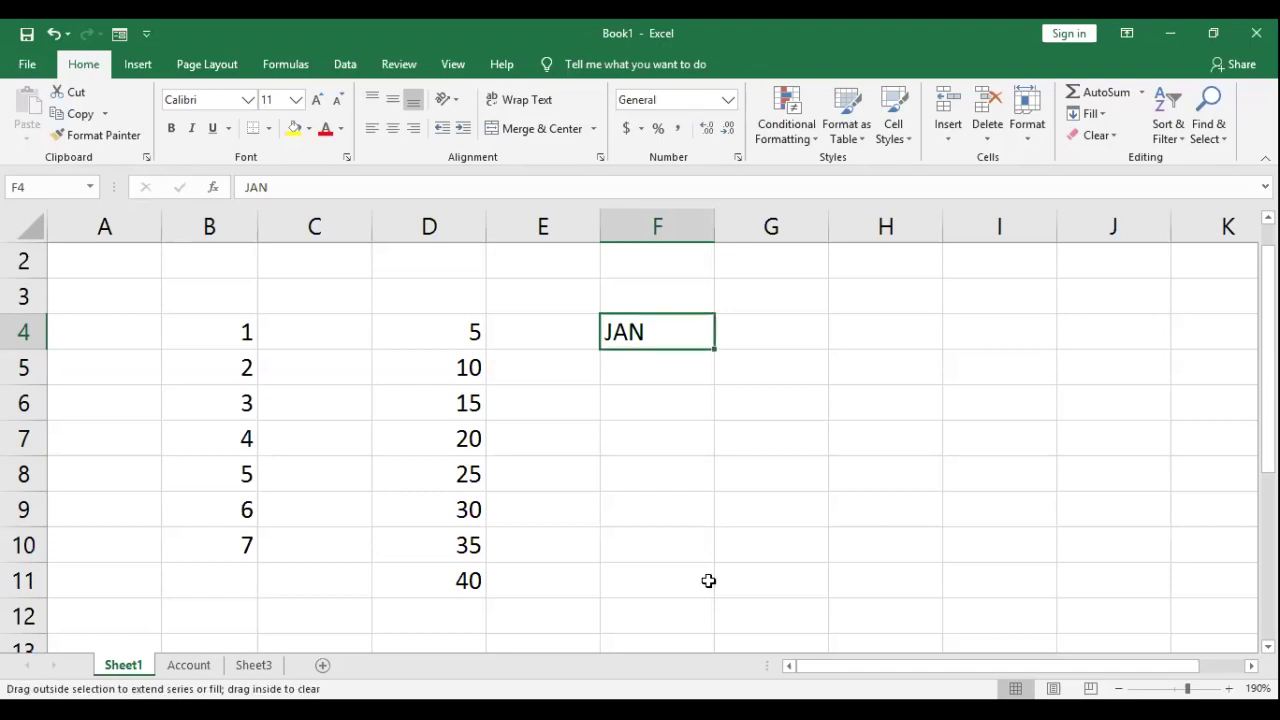
pyautogui.moveTo(742, 353); pyautogui.dragTo(741, 355)
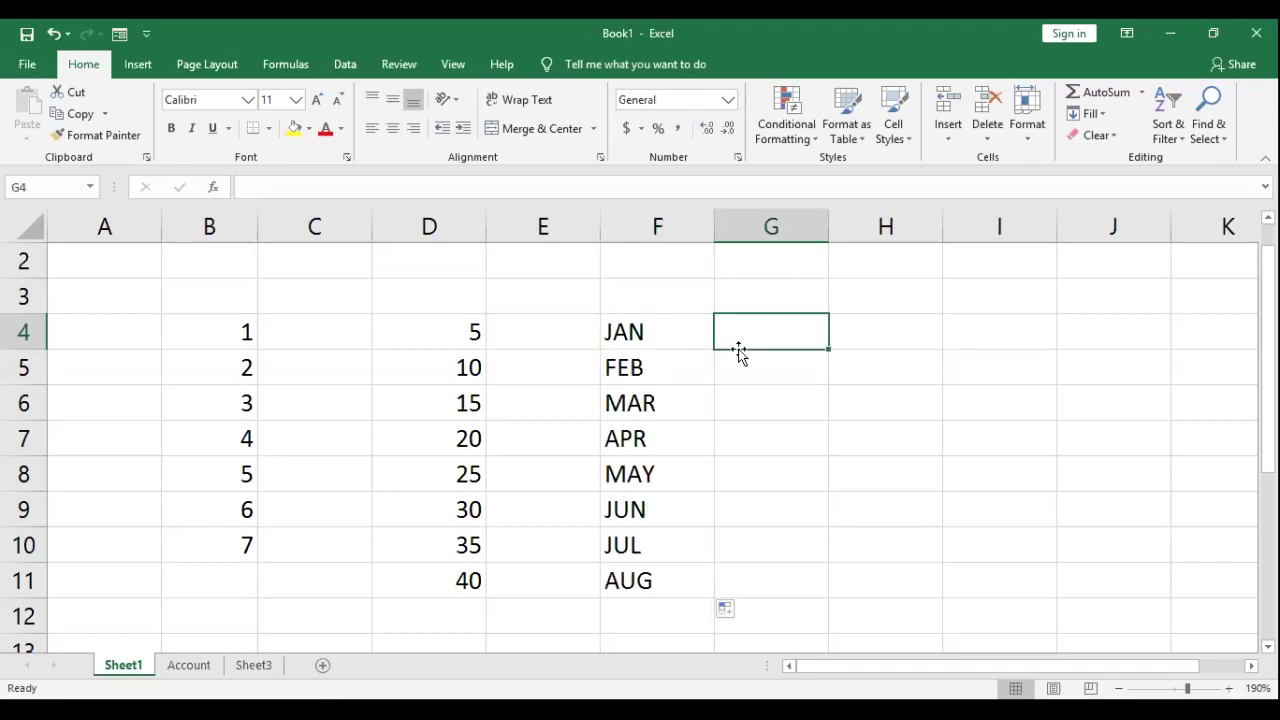
# Step: Enter MON in G4 and fill the weekdays down to G11
pyautogui.write('MON')
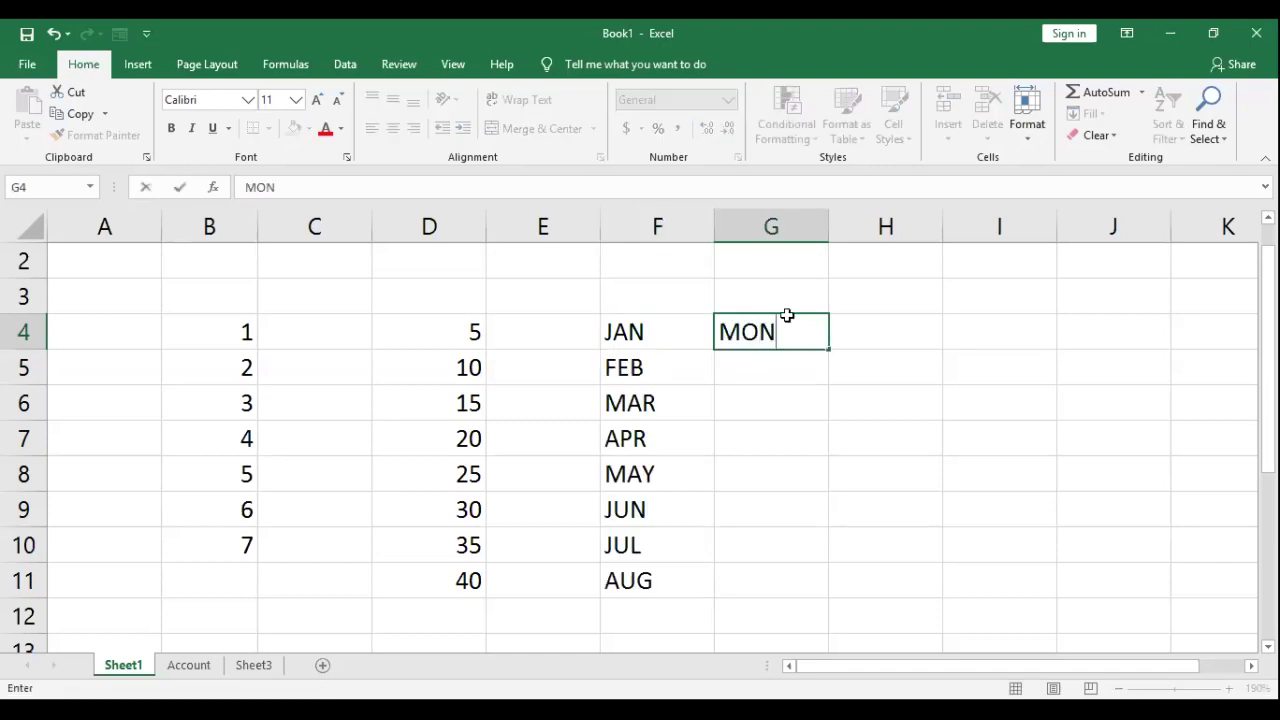
pyautogui.press('Return')
pyautogui.press('Up')
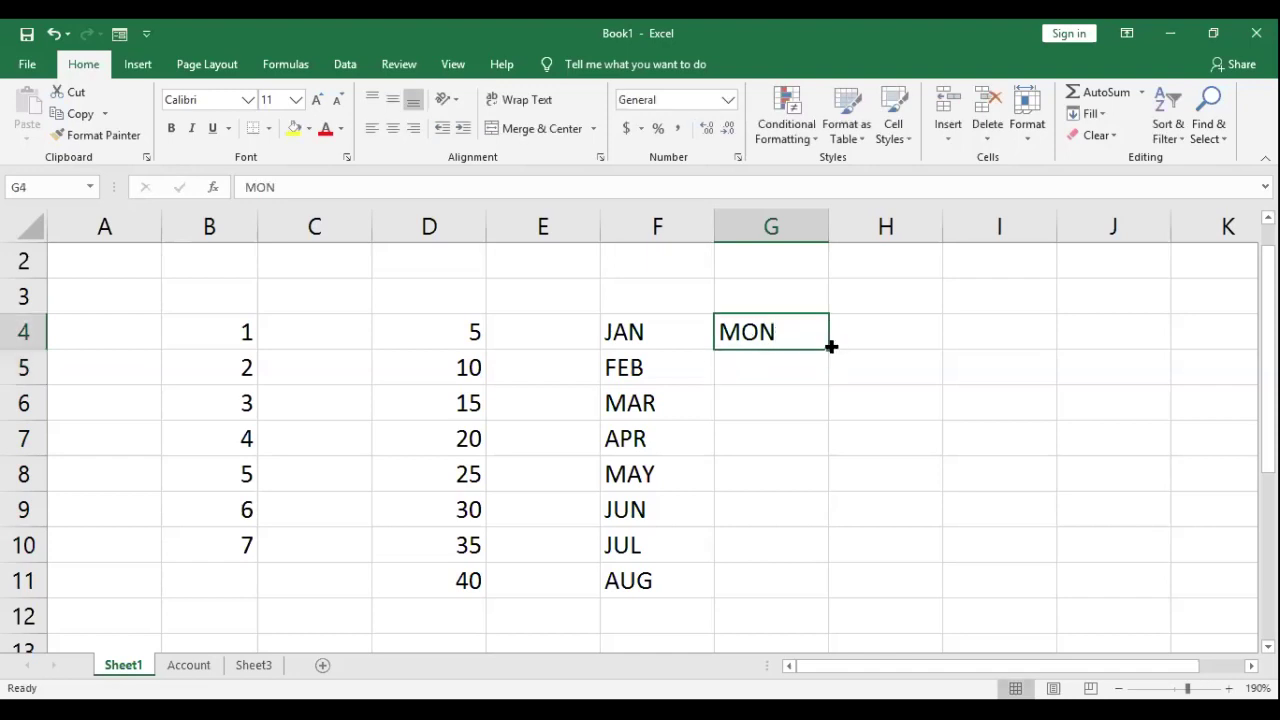
pyautogui.moveTo(831, 346); pyautogui.dragTo(823, 605)
# Step: Number A4:A11 from 1 to 8 by AutoFilling from 1 and 2 in A4:A5
pyautogui.click(120, 335)
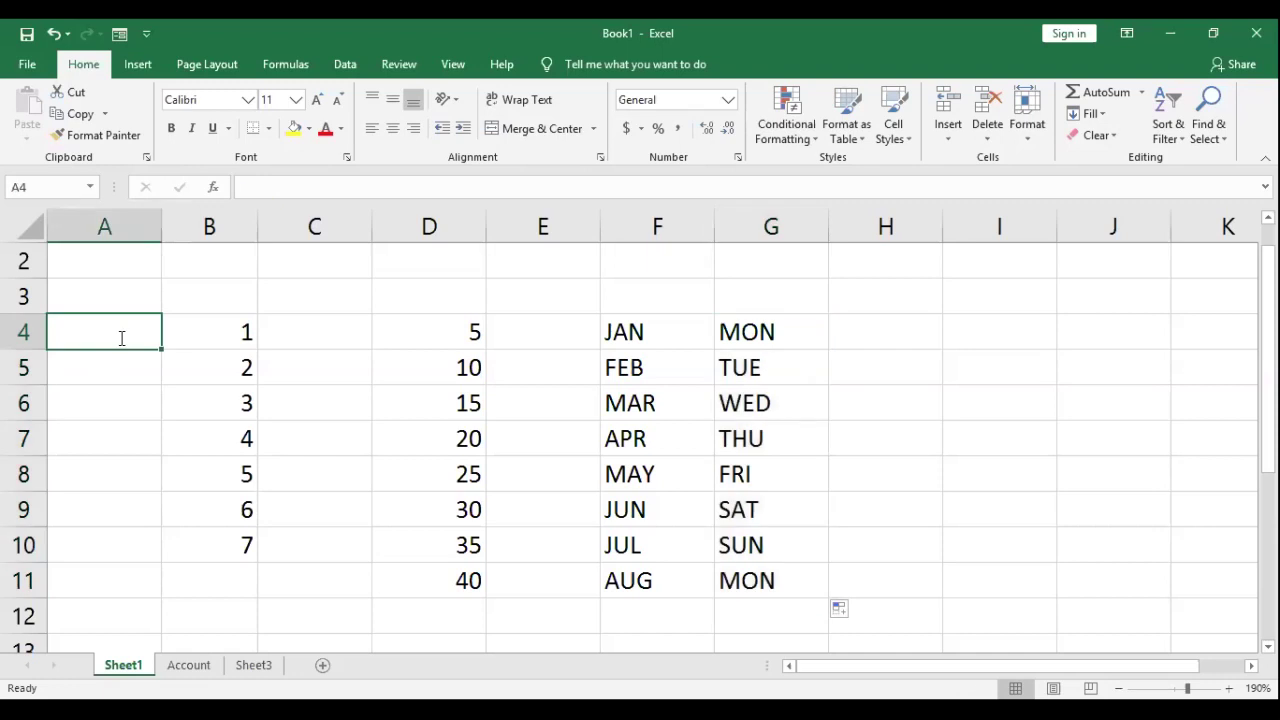
pyautogui.write('1')
pyautogui.press('Return')
pyautogui.click(148, 333)
pyautogui.moveTo(161, 381); pyautogui.dragTo(175, 567)
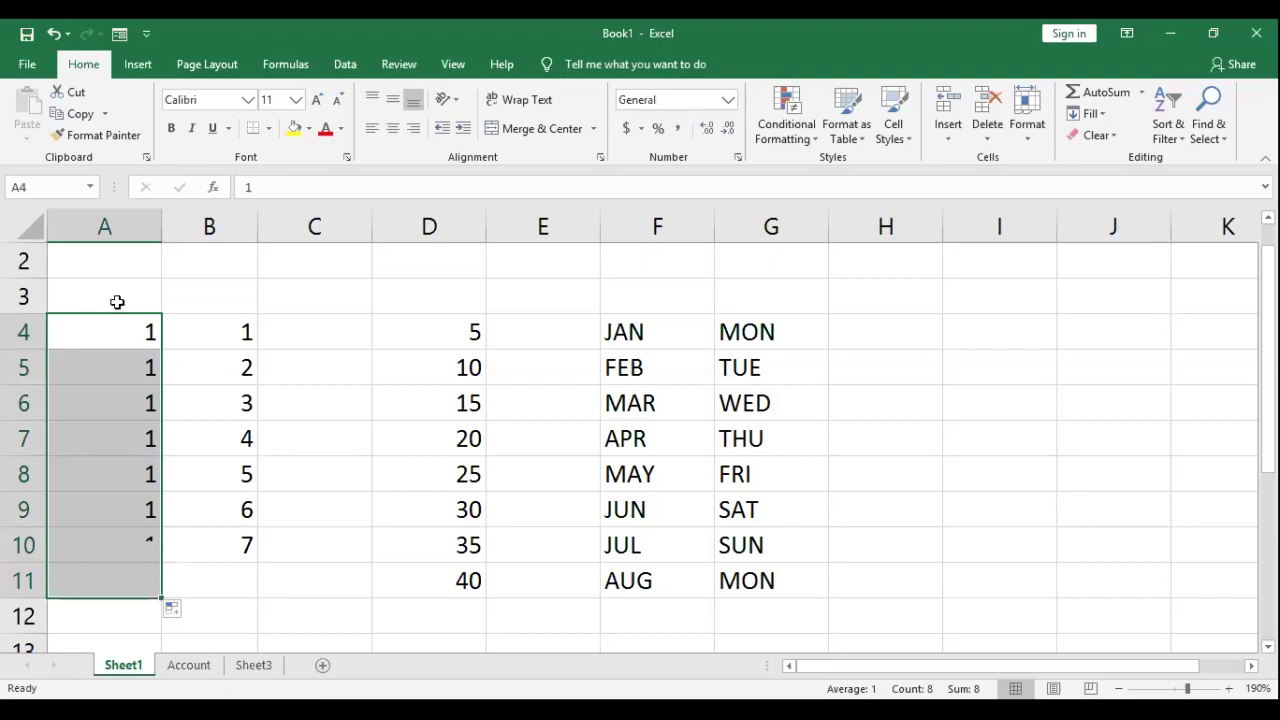
pyautogui.click(124, 364)
pyautogui.write('2')
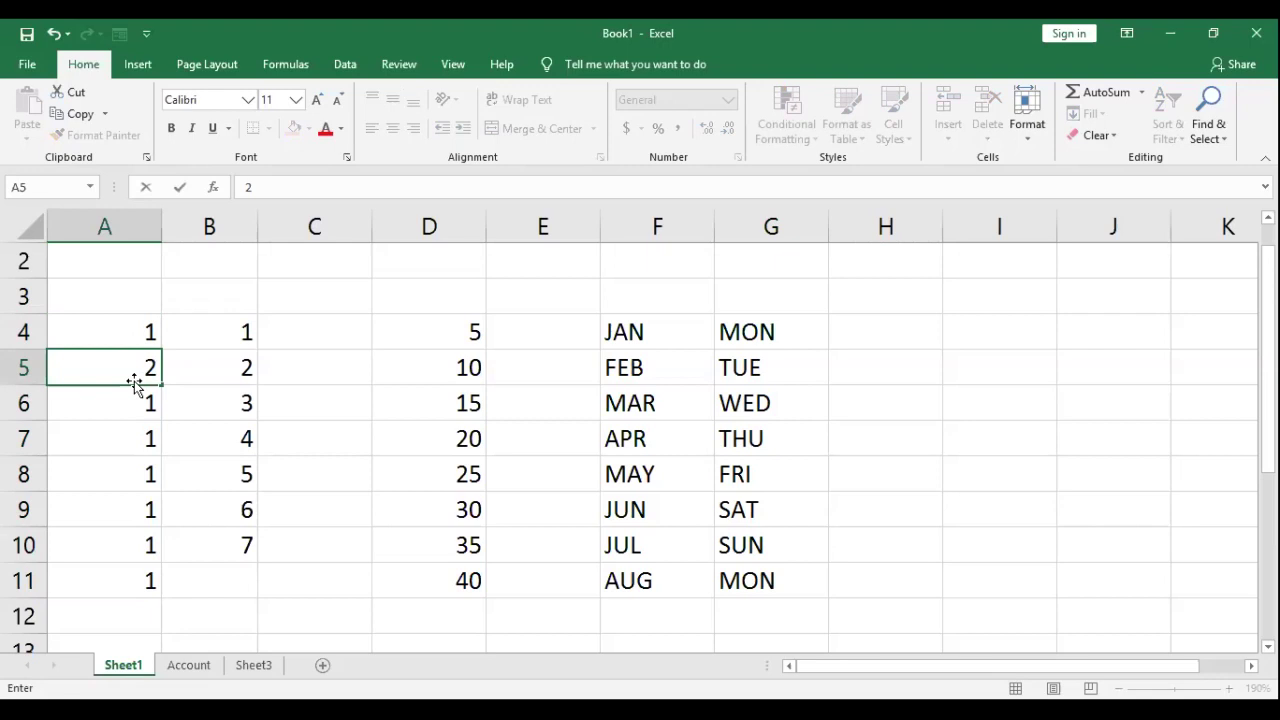
pyautogui.moveTo(130, 335); pyautogui.dragTo(129, 374)
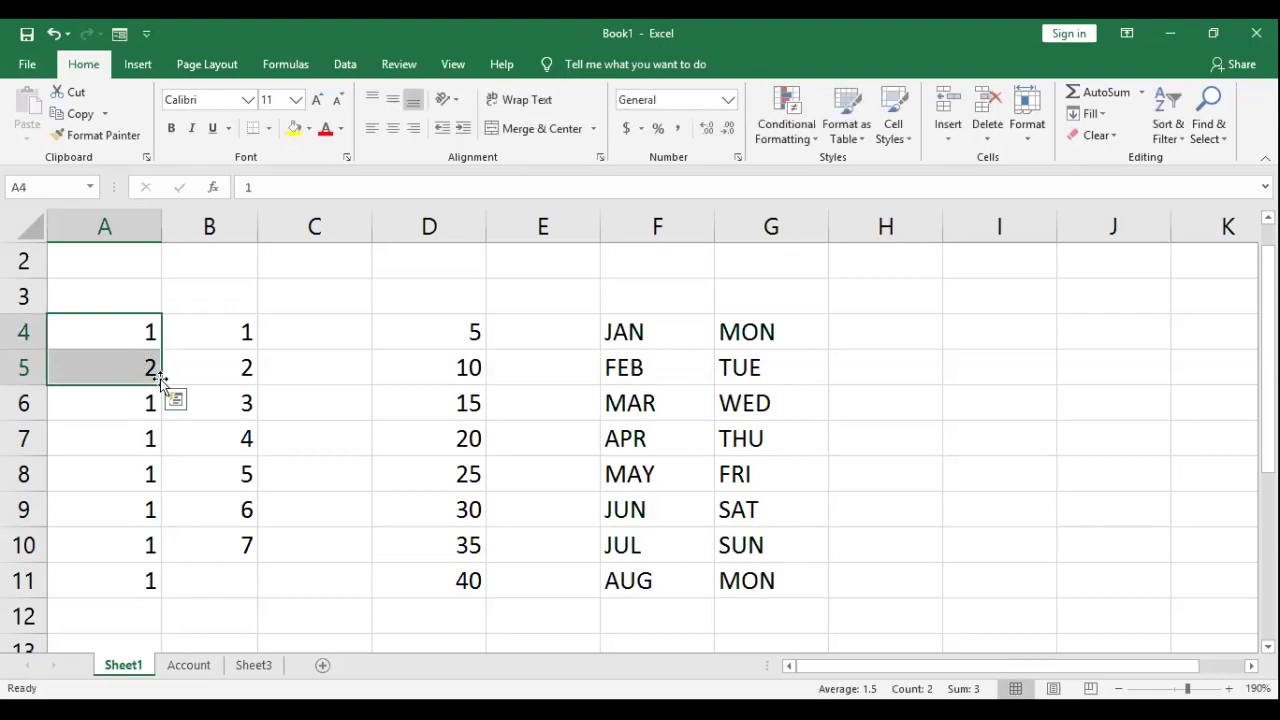
pyautogui.moveTo(161, 383); pyautogui.dragTo(109, 380)
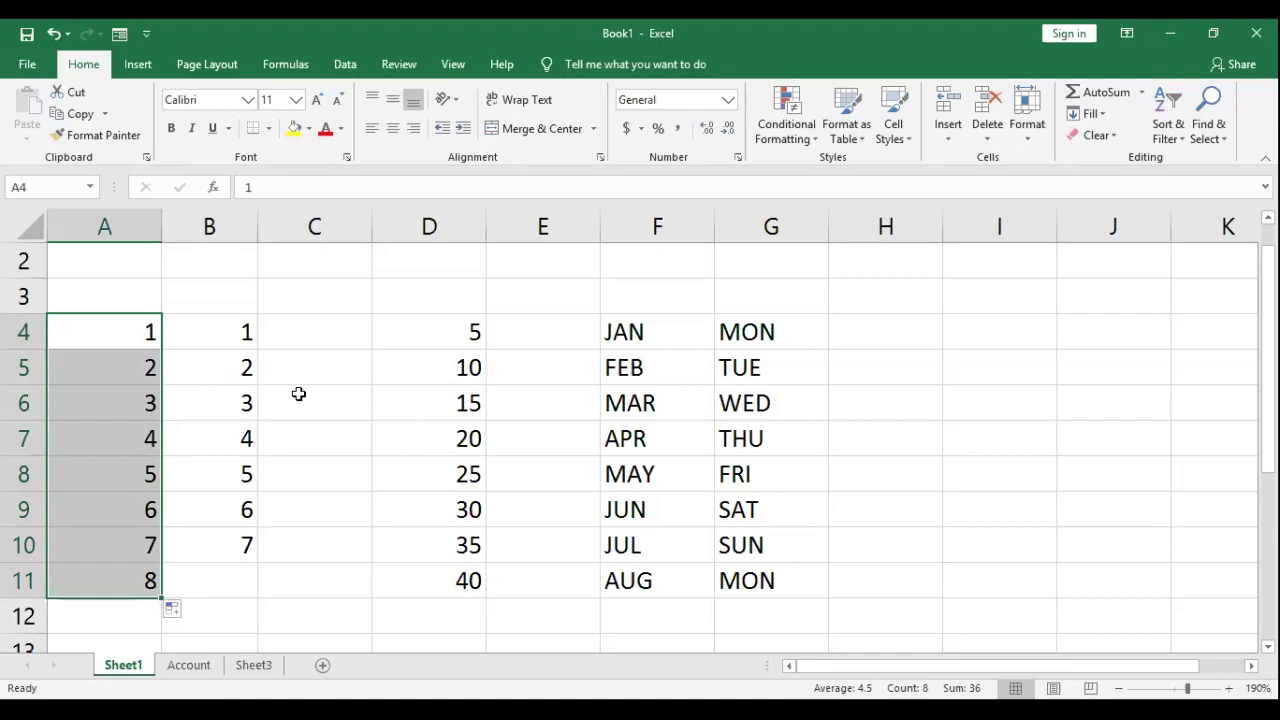
pyautogui.moveTo(120, 305); pyautogui.dragTo(808, 616)
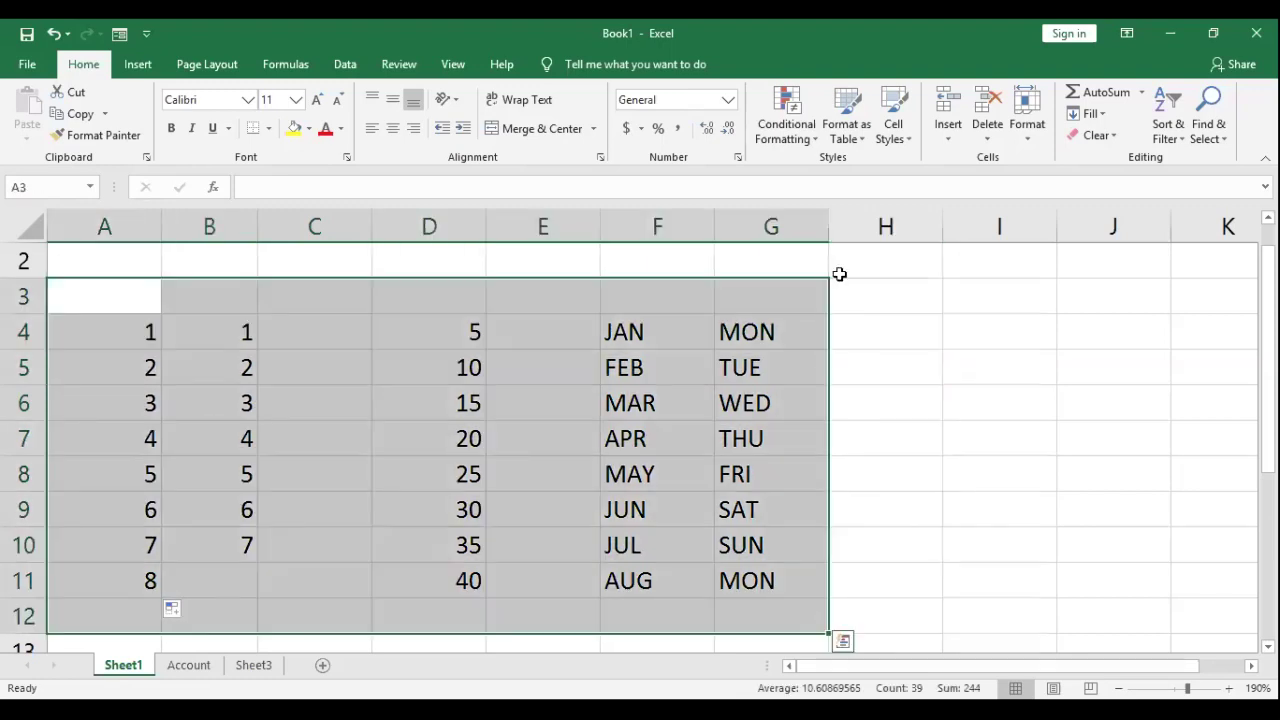
# Step: Delete the contents of A3:G12, removing the number, month and weekday series
pyautogui.press('Delete')
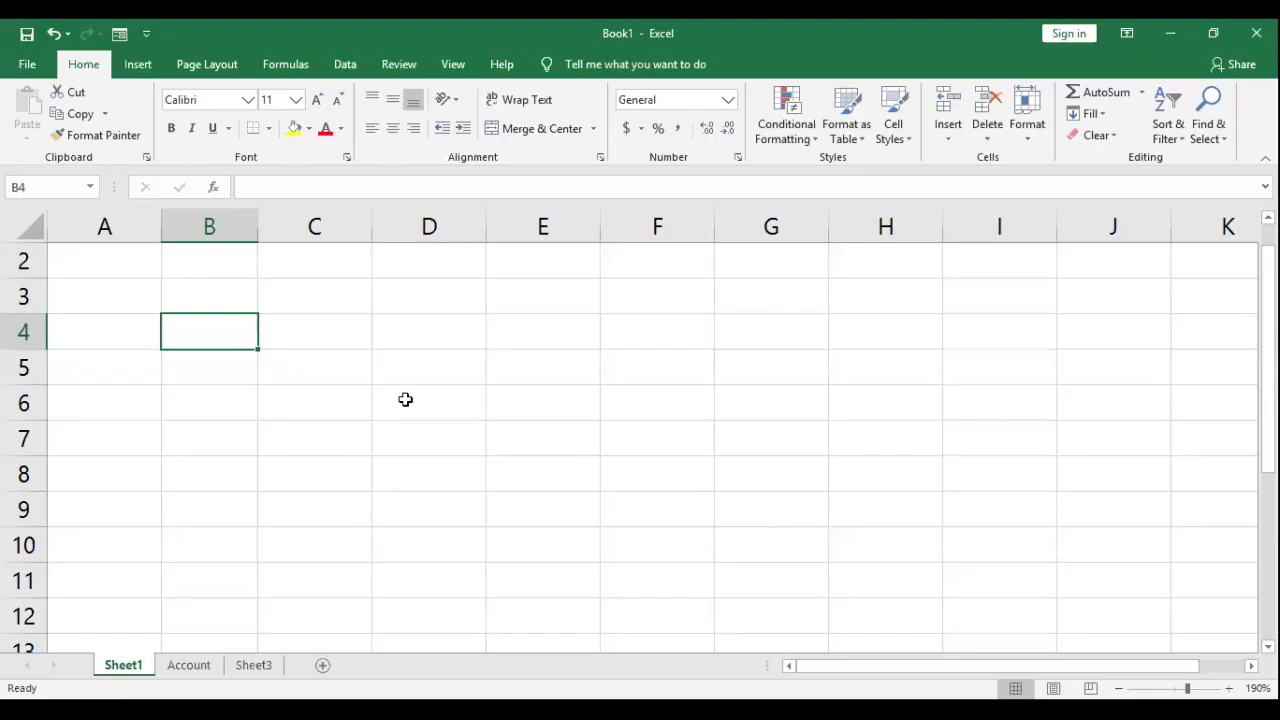
# Step: Enter TOPSITS in cell D4
pyautogui.press('Right')
pyautogui.press('Right')
pyautogui.write('TOP')
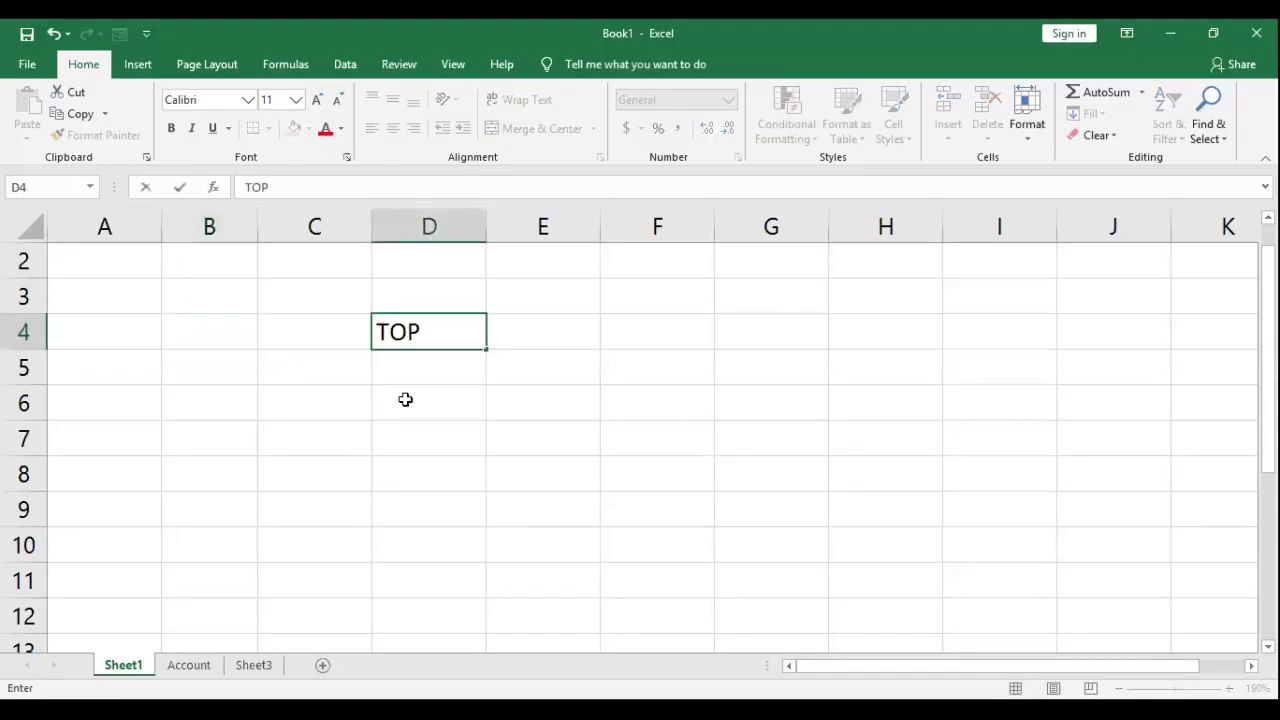
pyautogui.write('SITE')
pyautogui.press('BackSpace')
pyautogui.write('S')
pyautogui.press('Return')
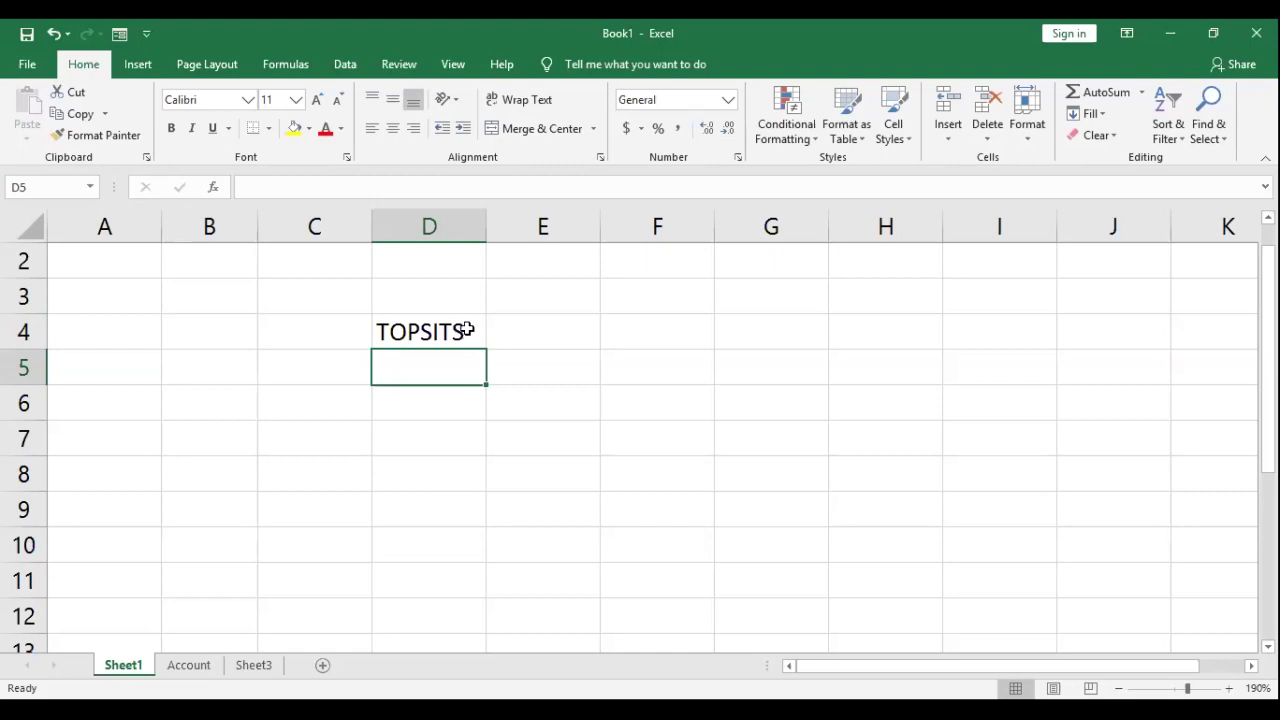
# Step: Re-enter TOPSITS in D4 and try in-cell editing, leaving it unchanged
pyautogui.click(466, 330)
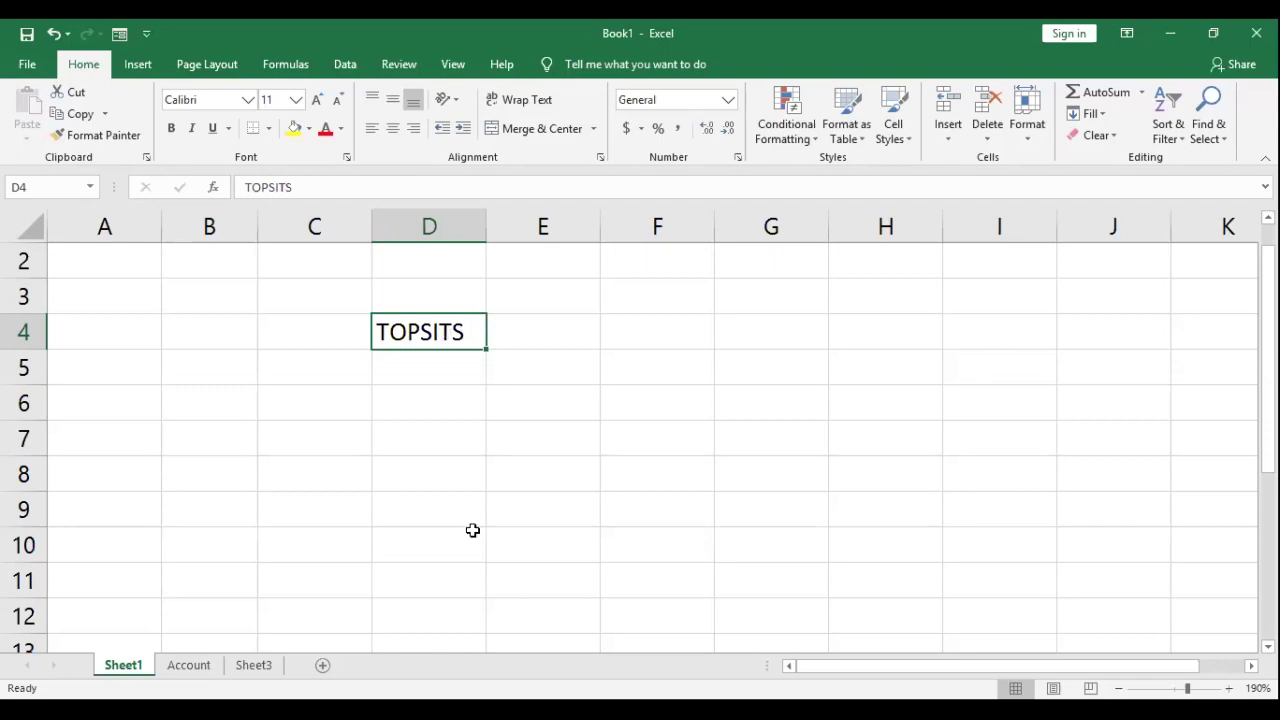
pyautogui.write('E')
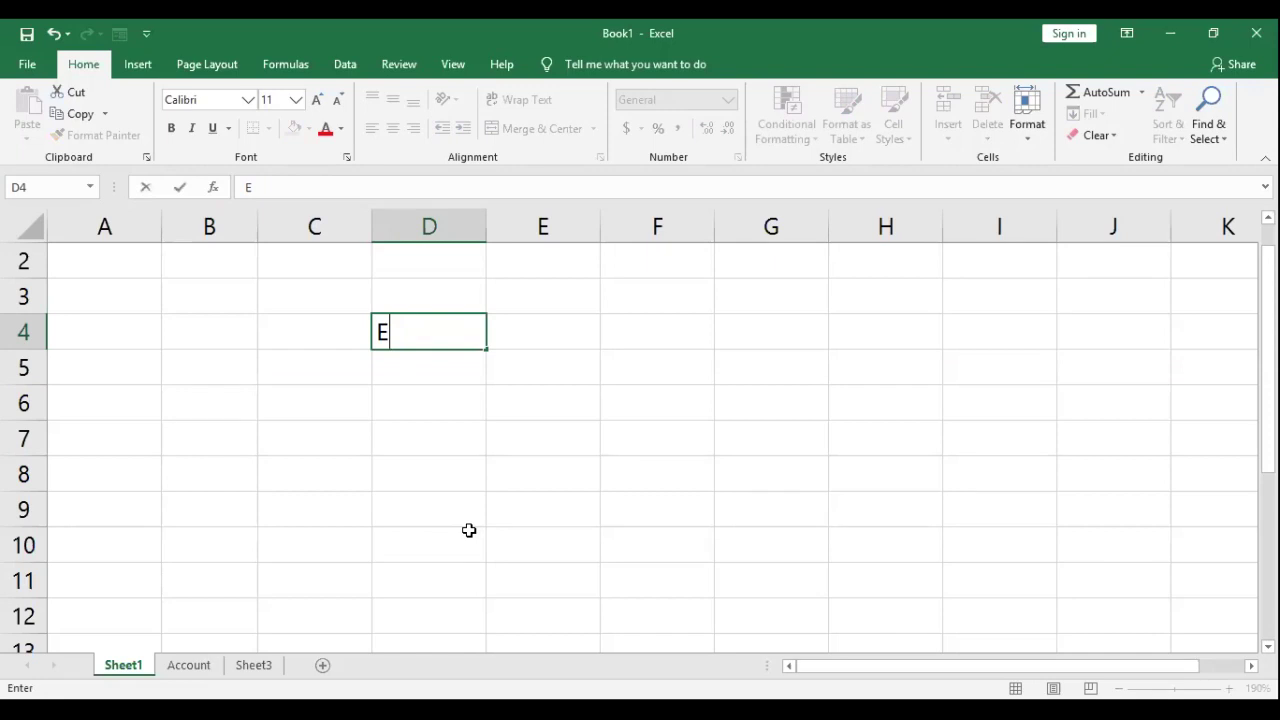
pyautogui.press('BackSpace')
pyautogui.write('TOPSITS')
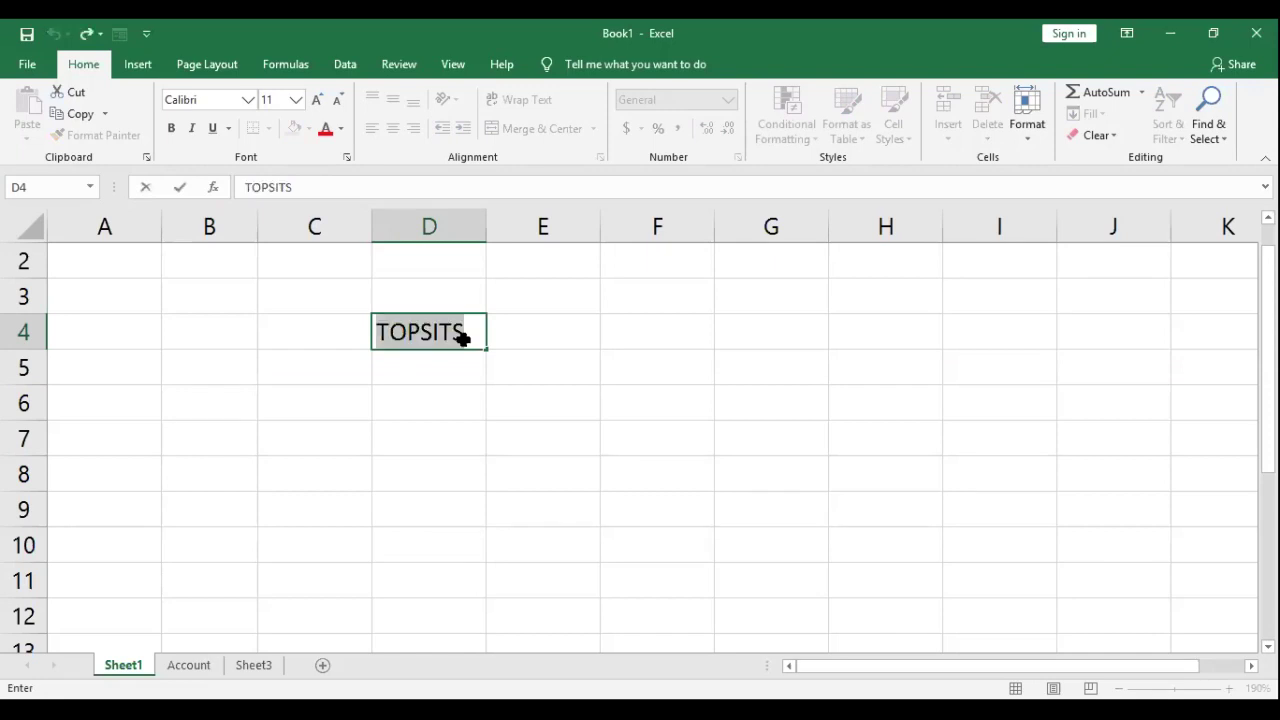
pyautogui.press('Return')
pyautogui.press('Return')
pyautogui.press('Return')
pyautogui.press('Return')
pyautogui.click(428, 334)
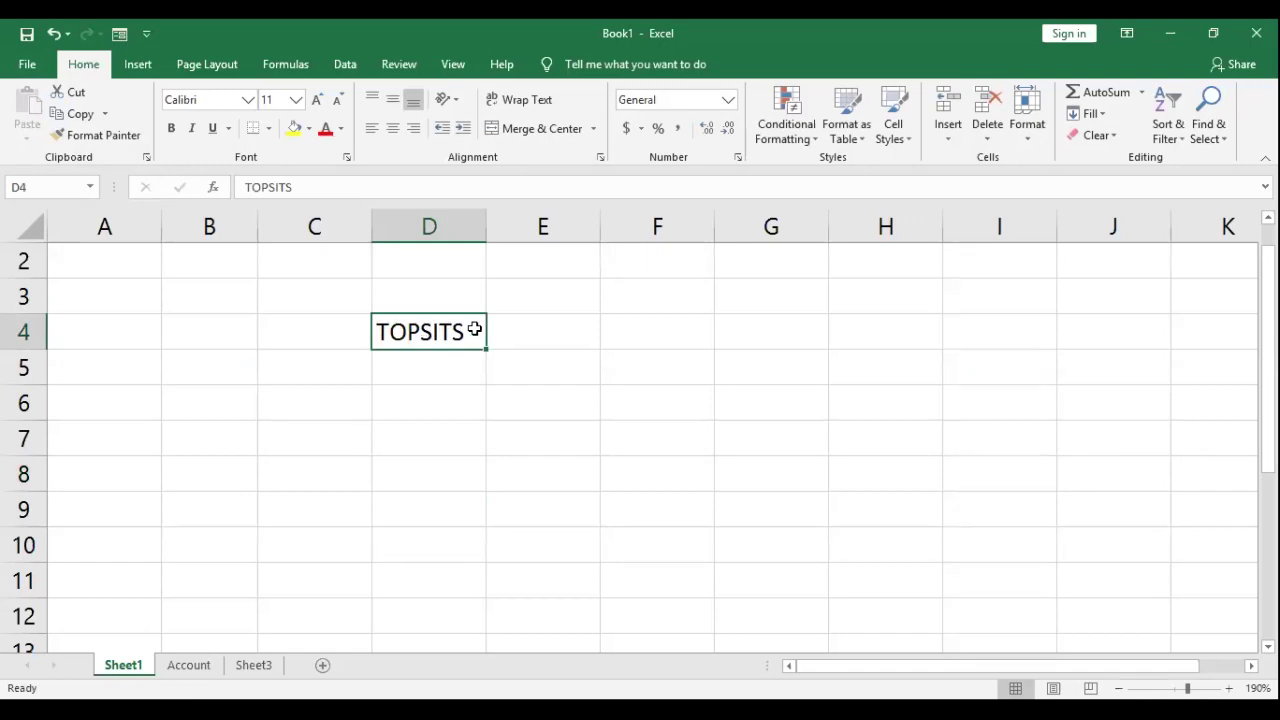
pyautogui.doubleClick(475, 330)
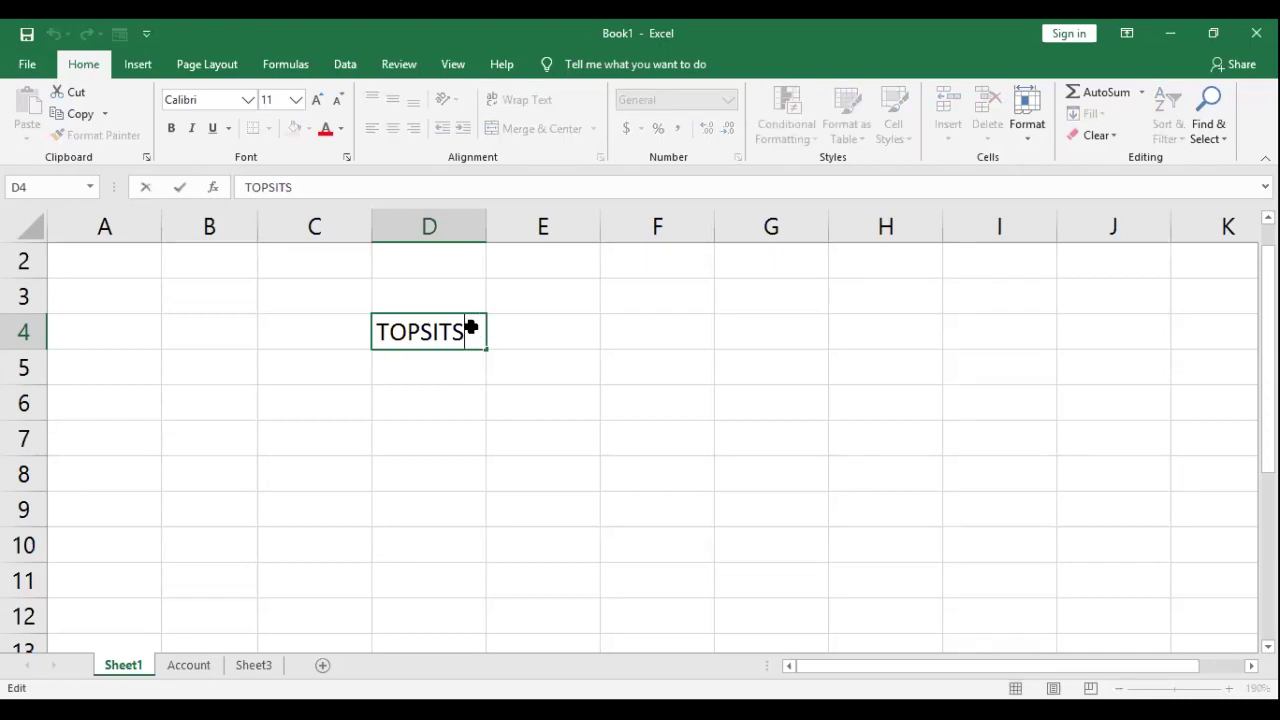
pyautogui.press('Escape')
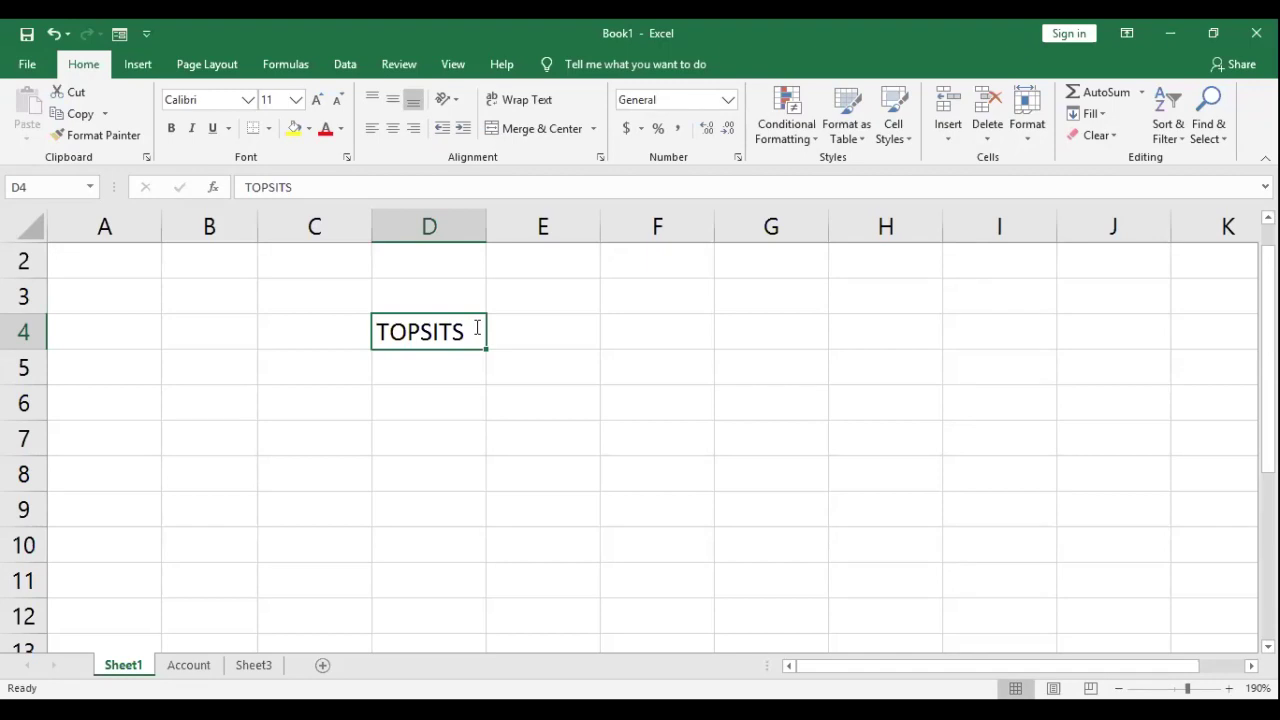
pyautogui.write('2')
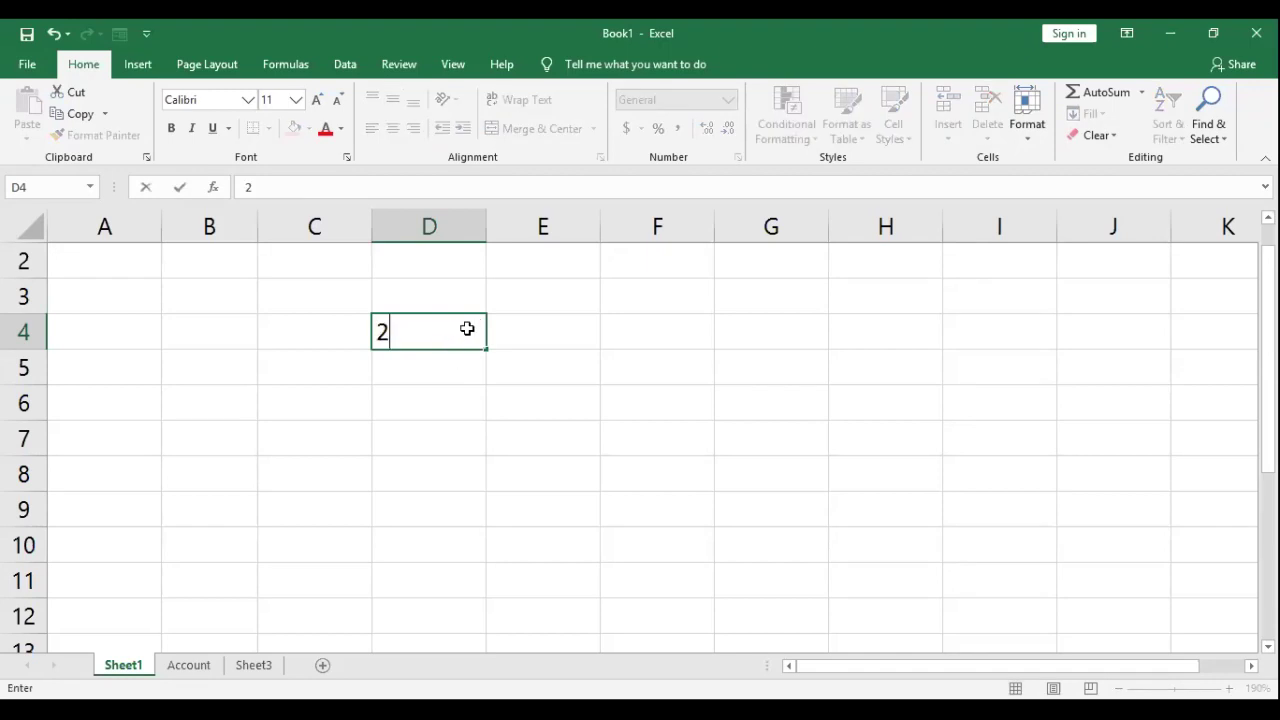
pyautogui.press('Escape')
pyautogui.press('F2')
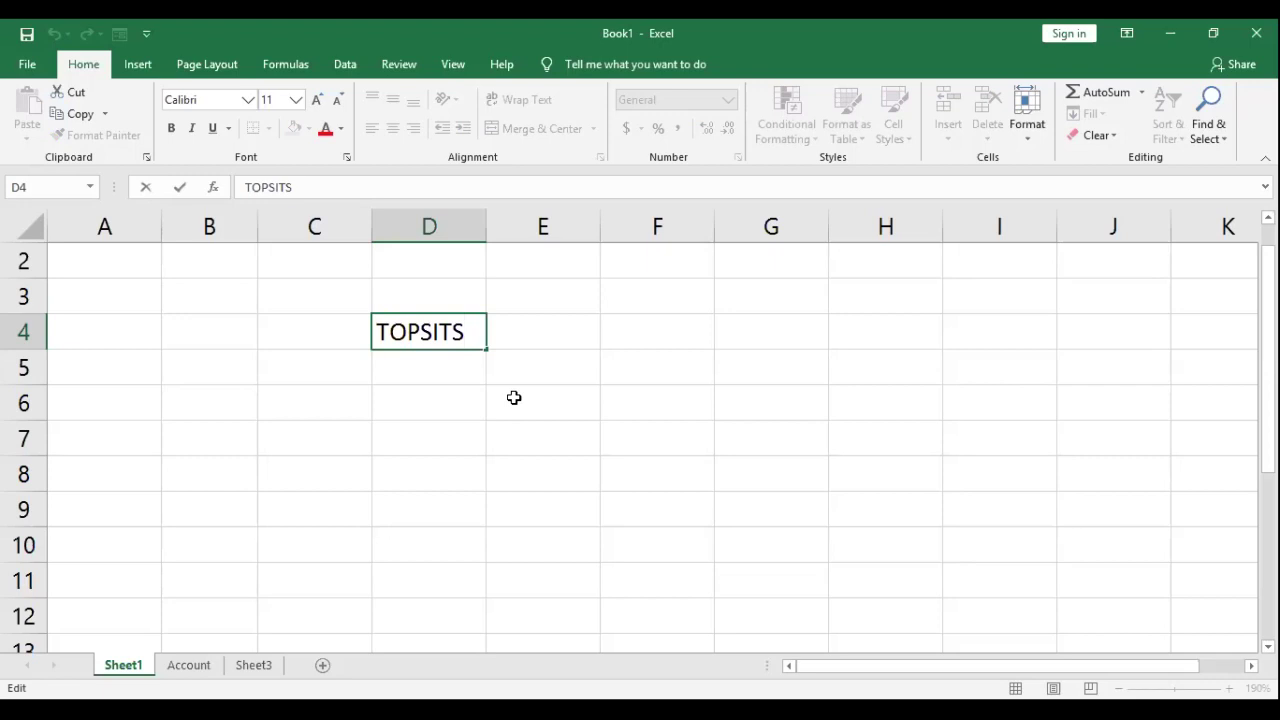
pyautogui.press('Return')
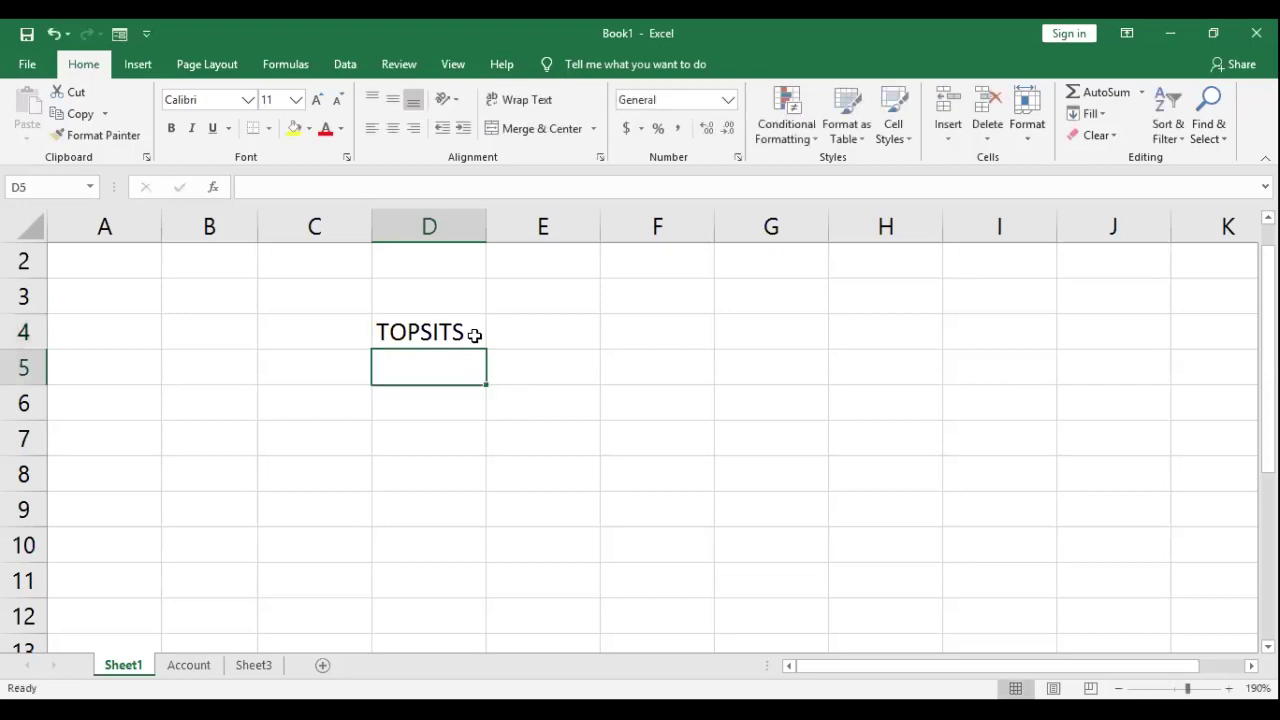
# Step: Edit D4 with F2, replacing the final S with E to read TOPSITE
pyautogui.click(449, 331)
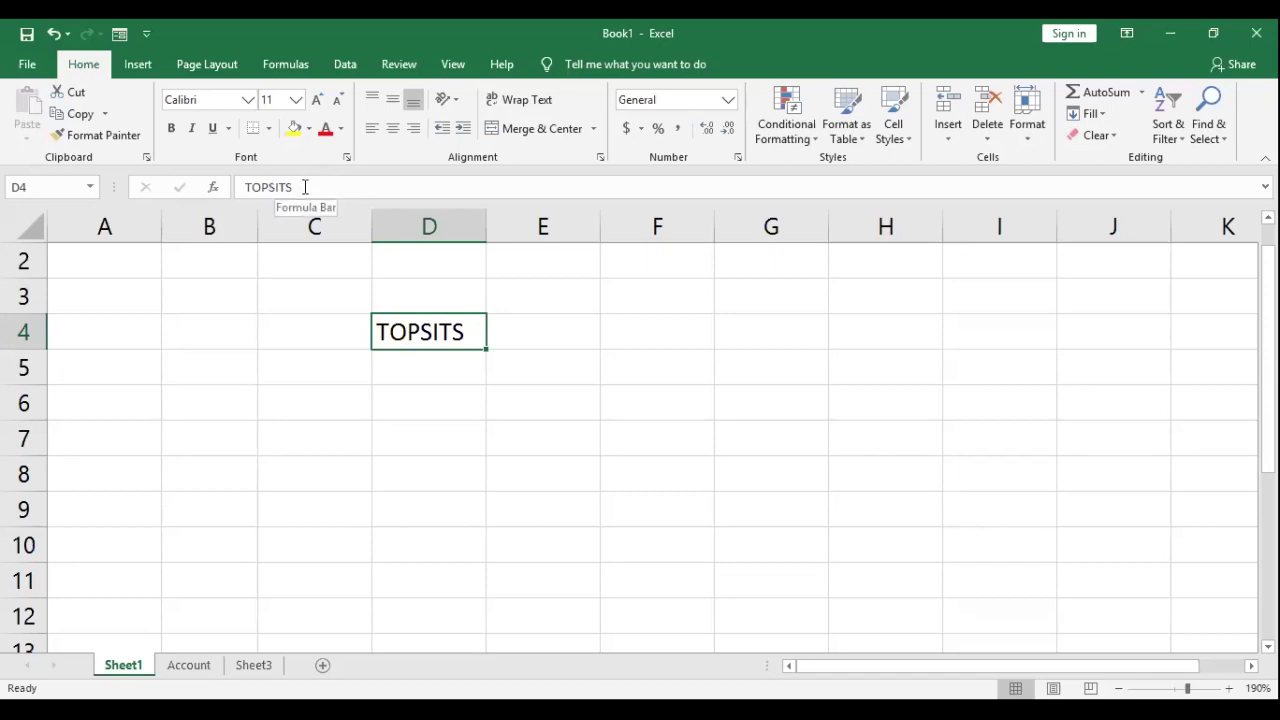
pyautogui.press('F2')
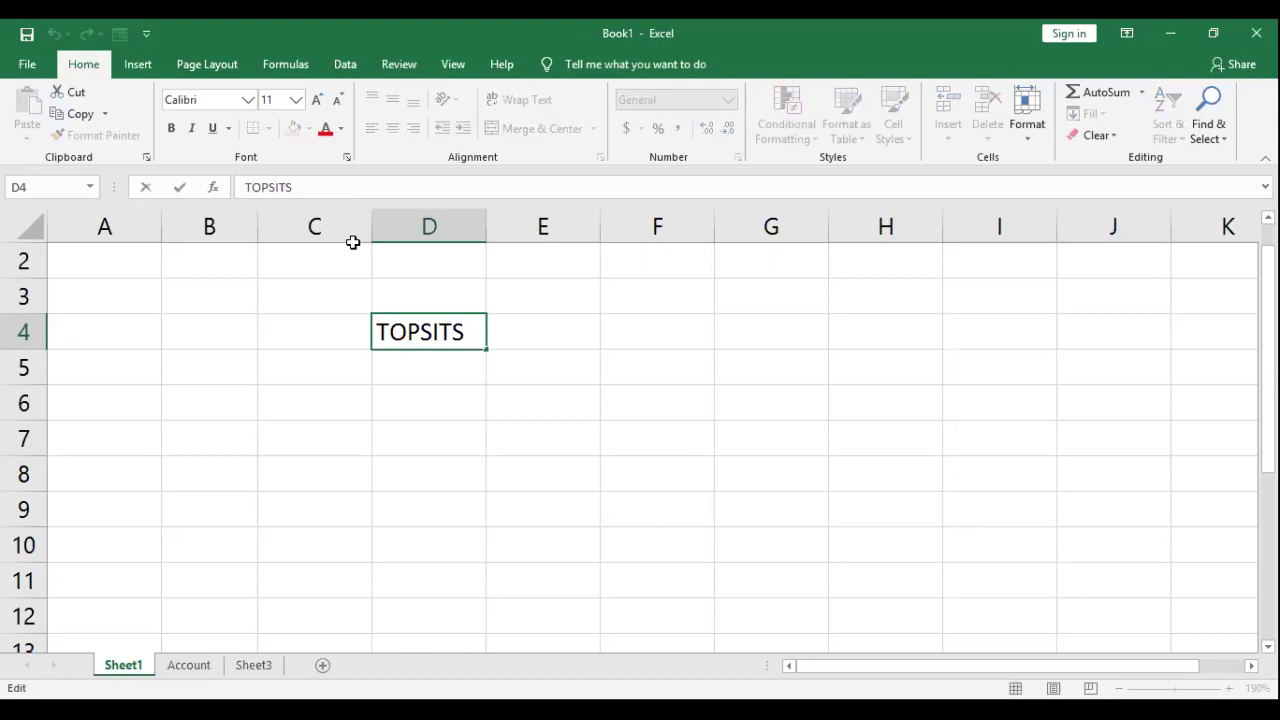
pyautogui.press('BackSpace')
pyautogui.write('E')
pyautogui.press('Return')
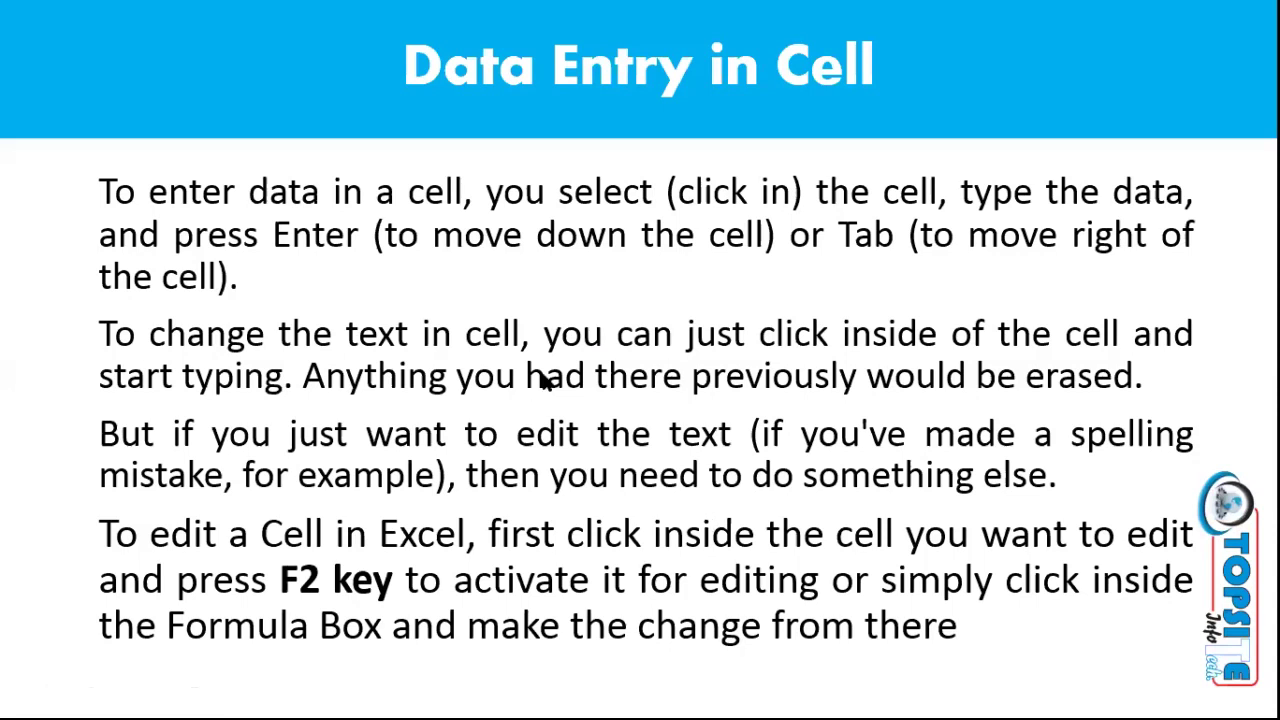
# Step: Advance the slideshow to the Column and Row Adjustment slide
pyautogui.click(612, 366)
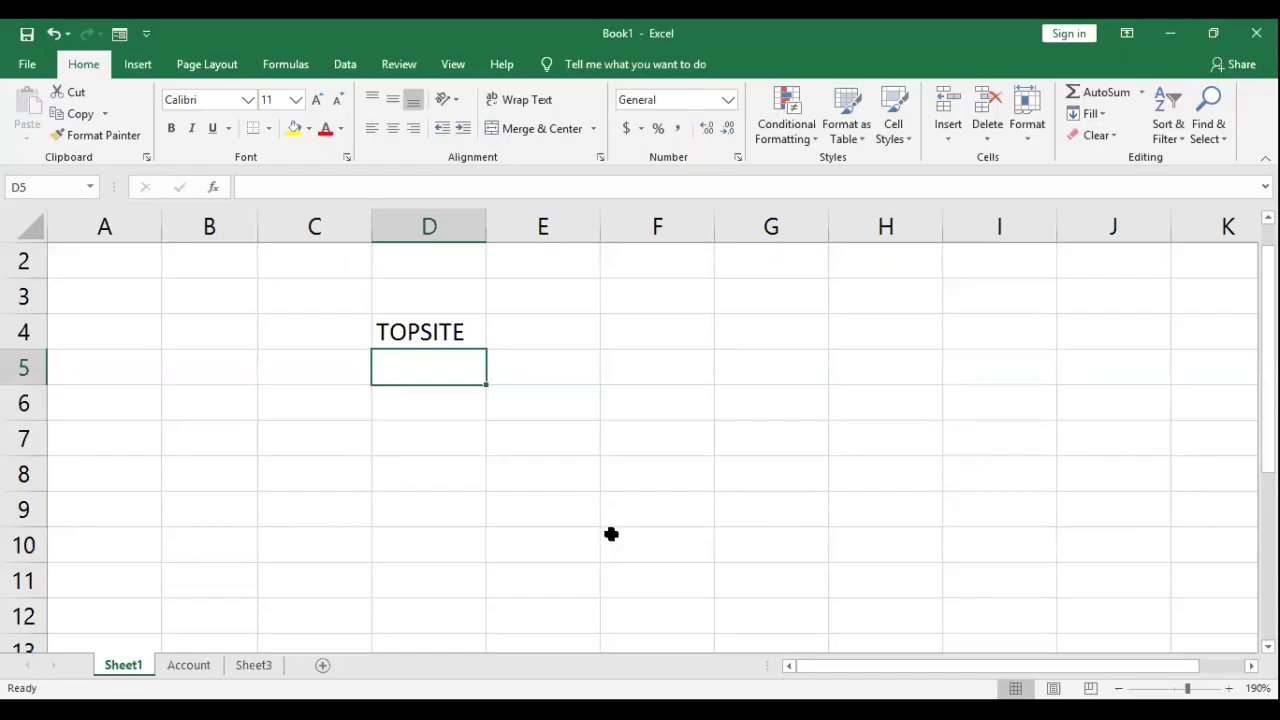
# Step: Enter TOPE in E4 and resize column D so TOPSITE in D4 shows fully
pyautogui.moveTo(487, 227); pyautogui.dragTo(443, 331)
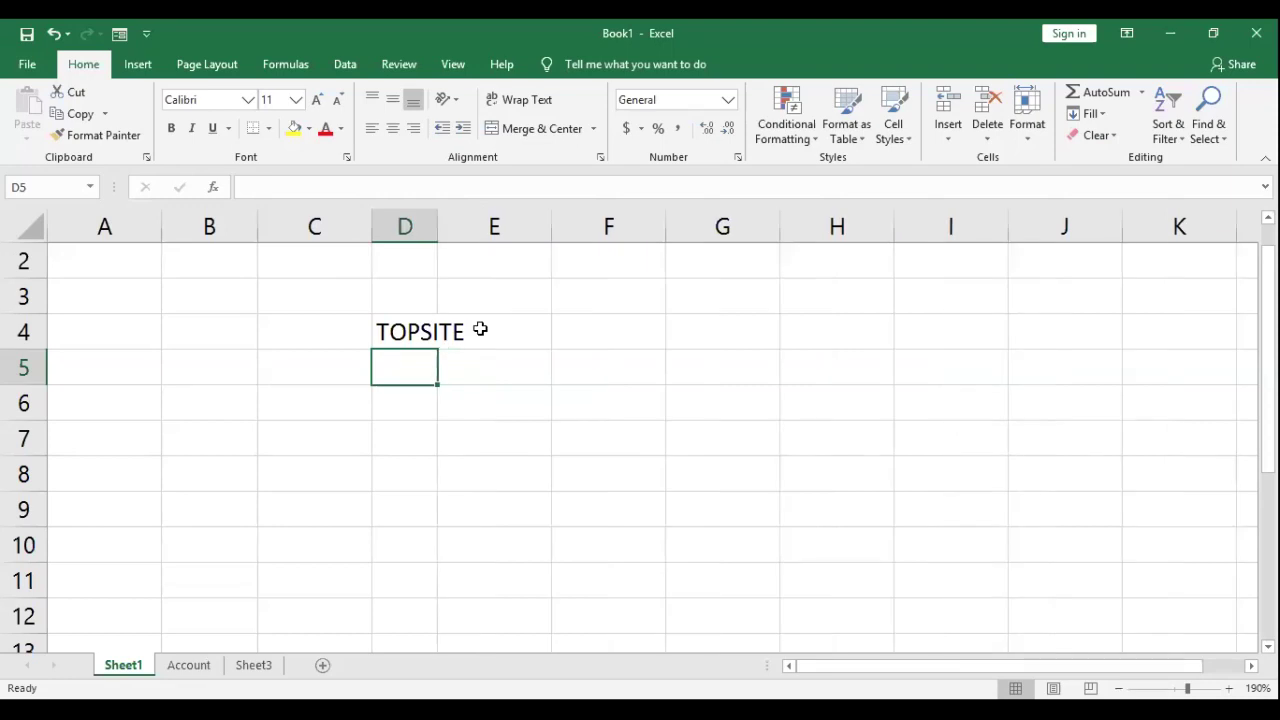
pyautogui.click(480, 332)
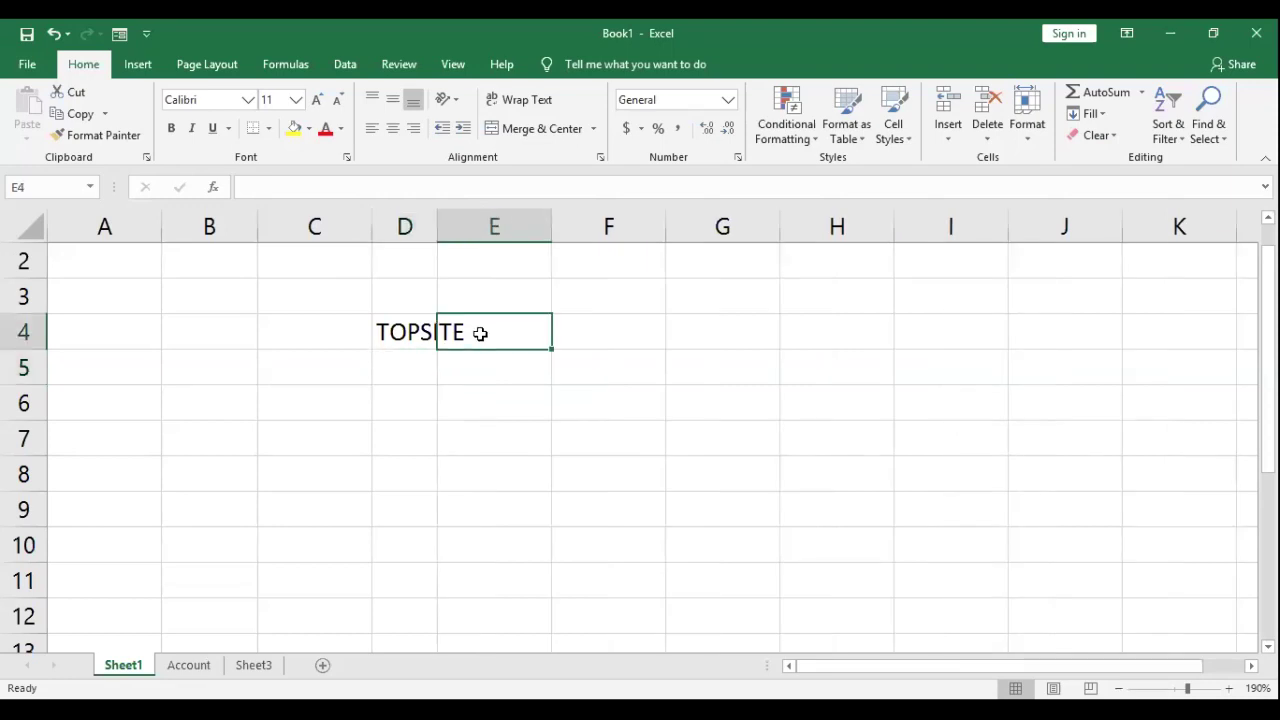
pyautogui.write('TOPE')
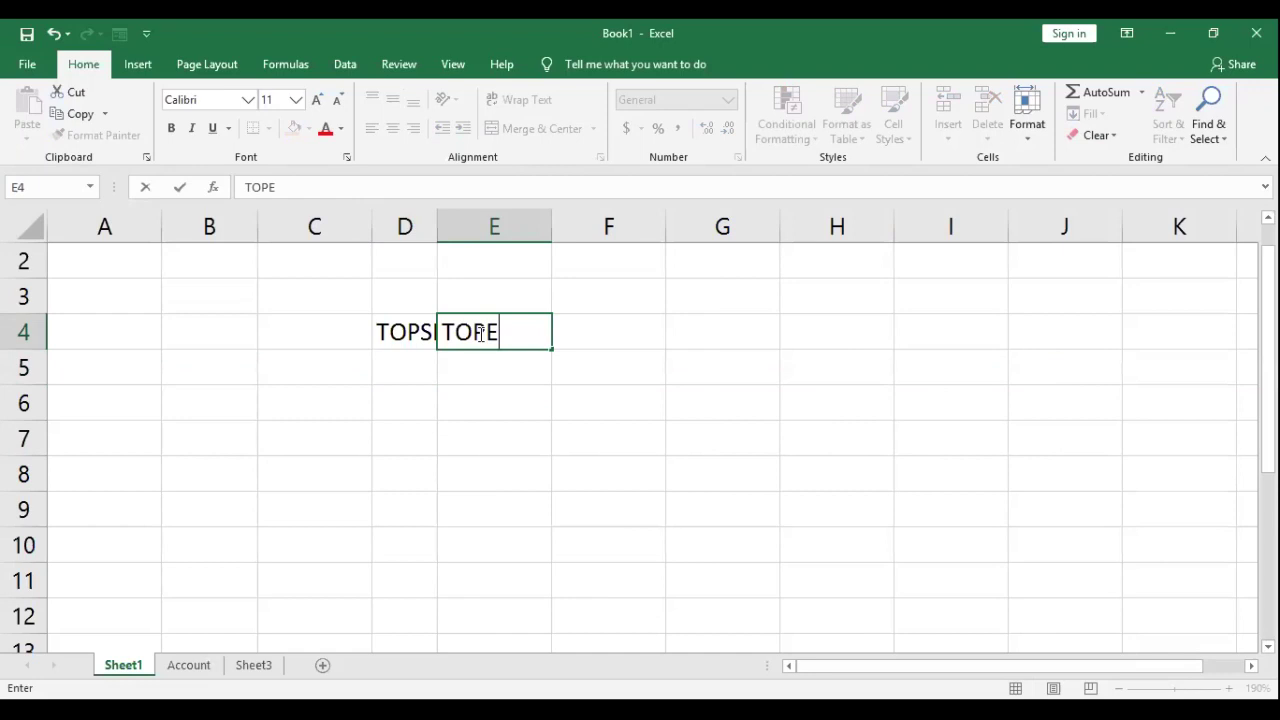
pyautogui.press('Return')
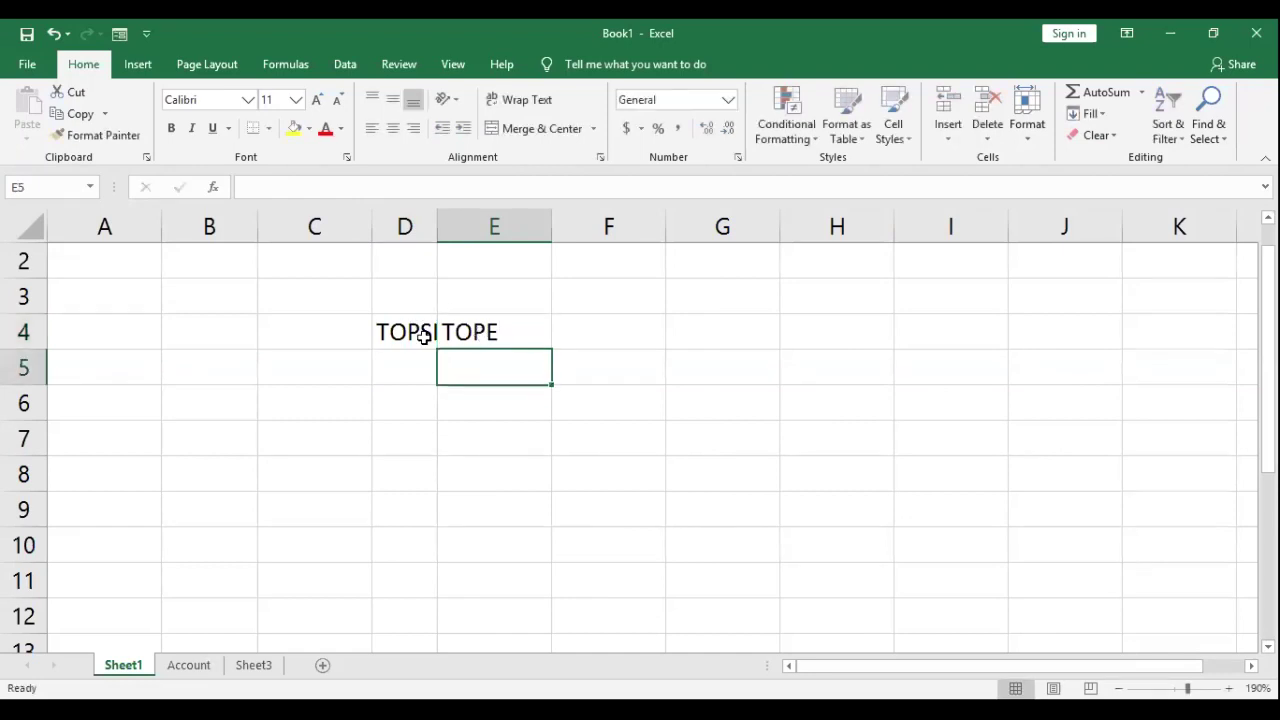
pyautogui.press('Up')
pyautogui.press('Left')
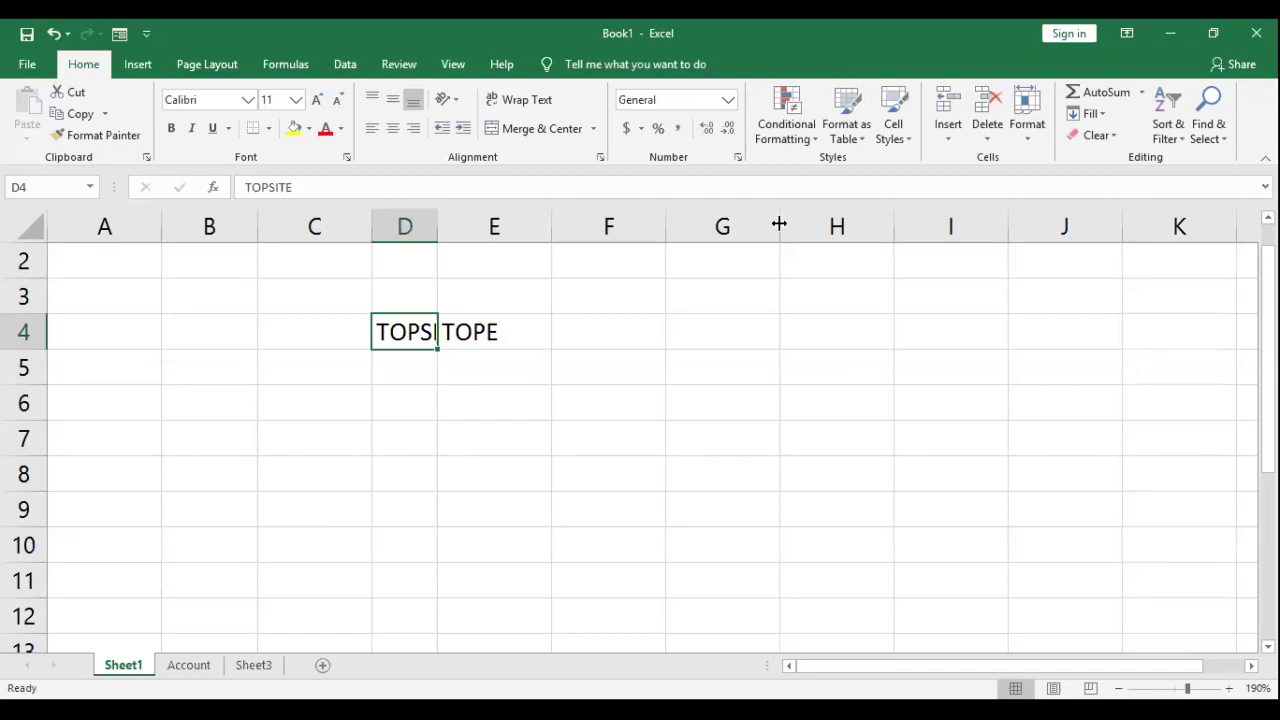
pyautogui.moveTo(437, 226); pyautogui.dragTo(515, 223)
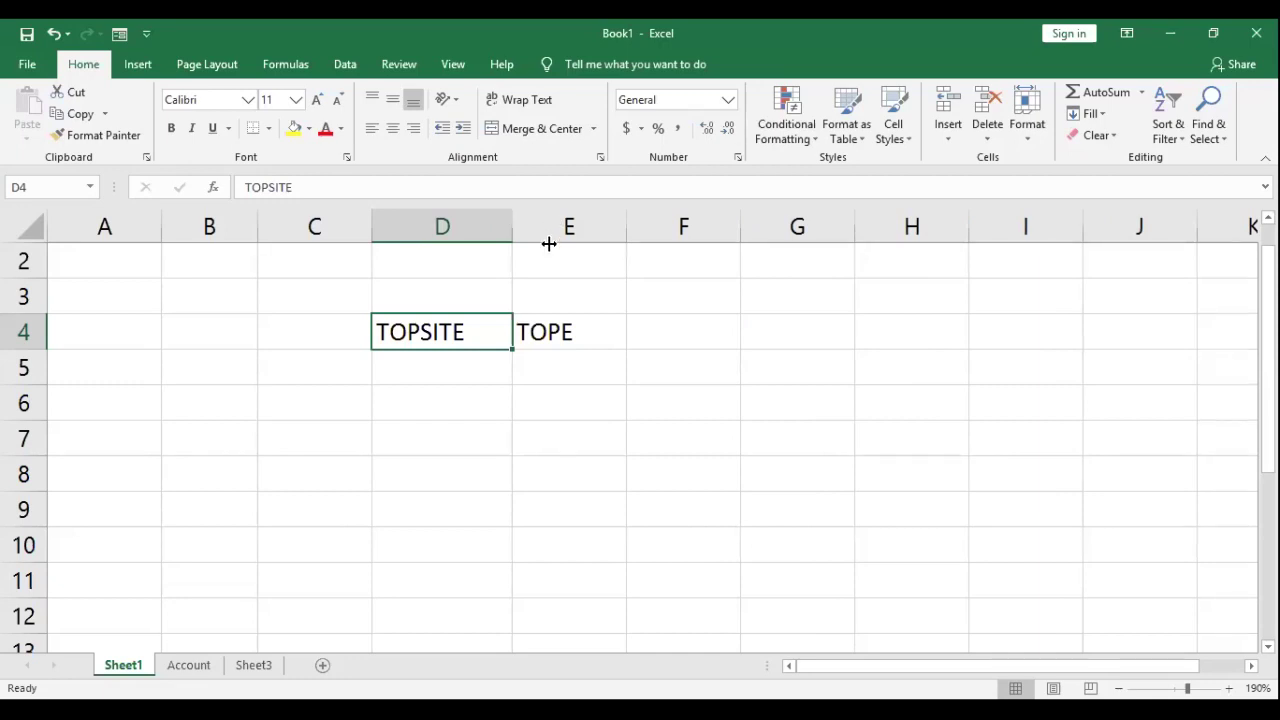
pyautogui.hotkey('ctrl', 'z')
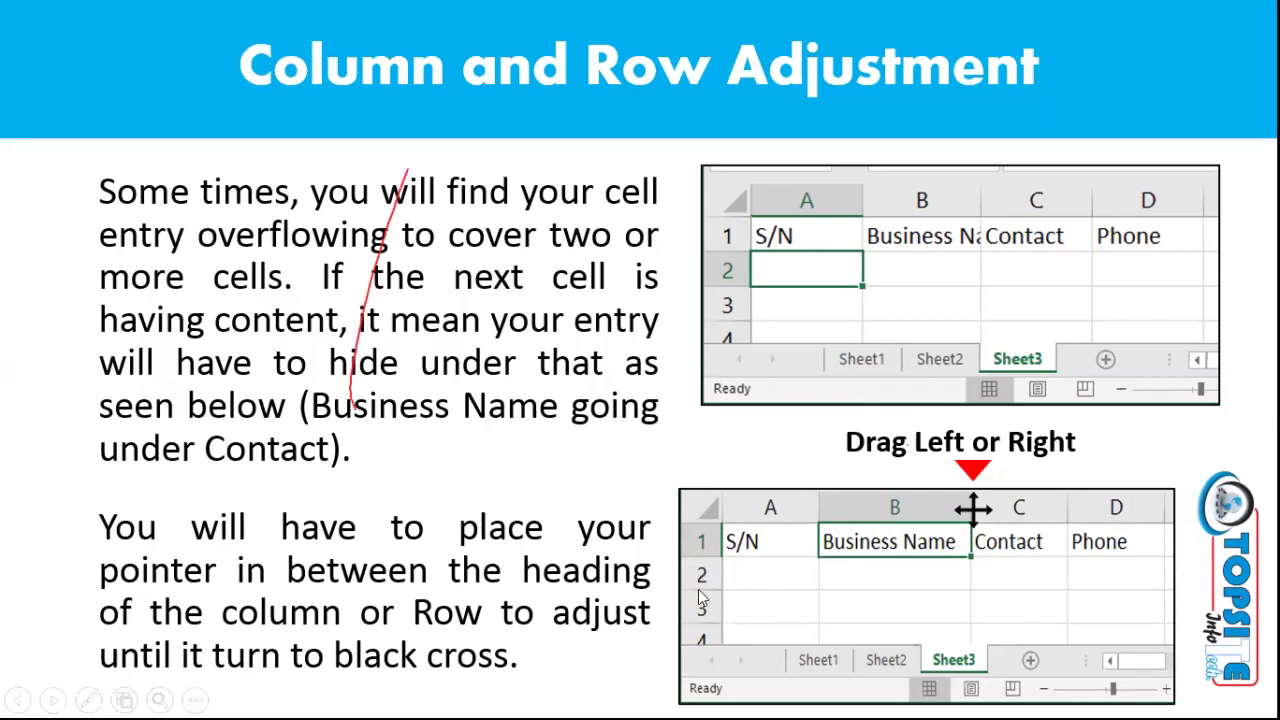
# Step: Draw a red ink mark on the slide text, erase it, and advance to Practical Class Continue
pyautogui.moveTo(322, 110); pyautogui.dragTo(280, 315)
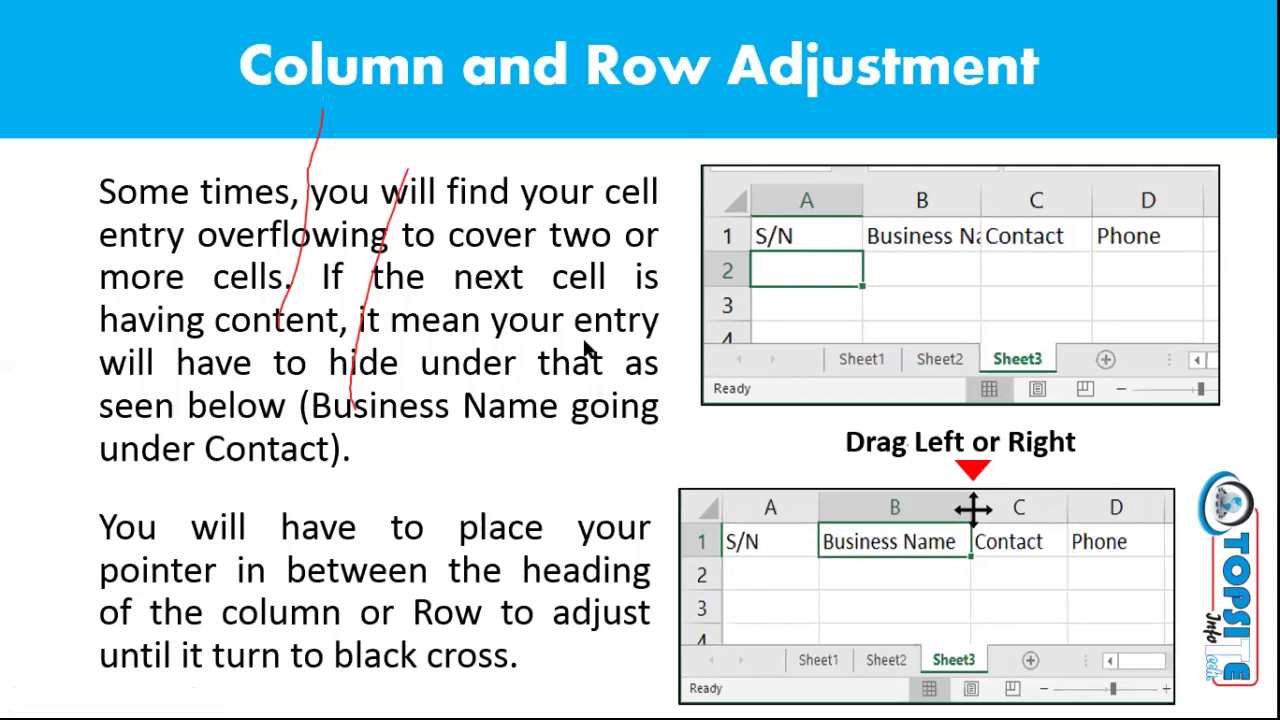
pyautogui.press('e')
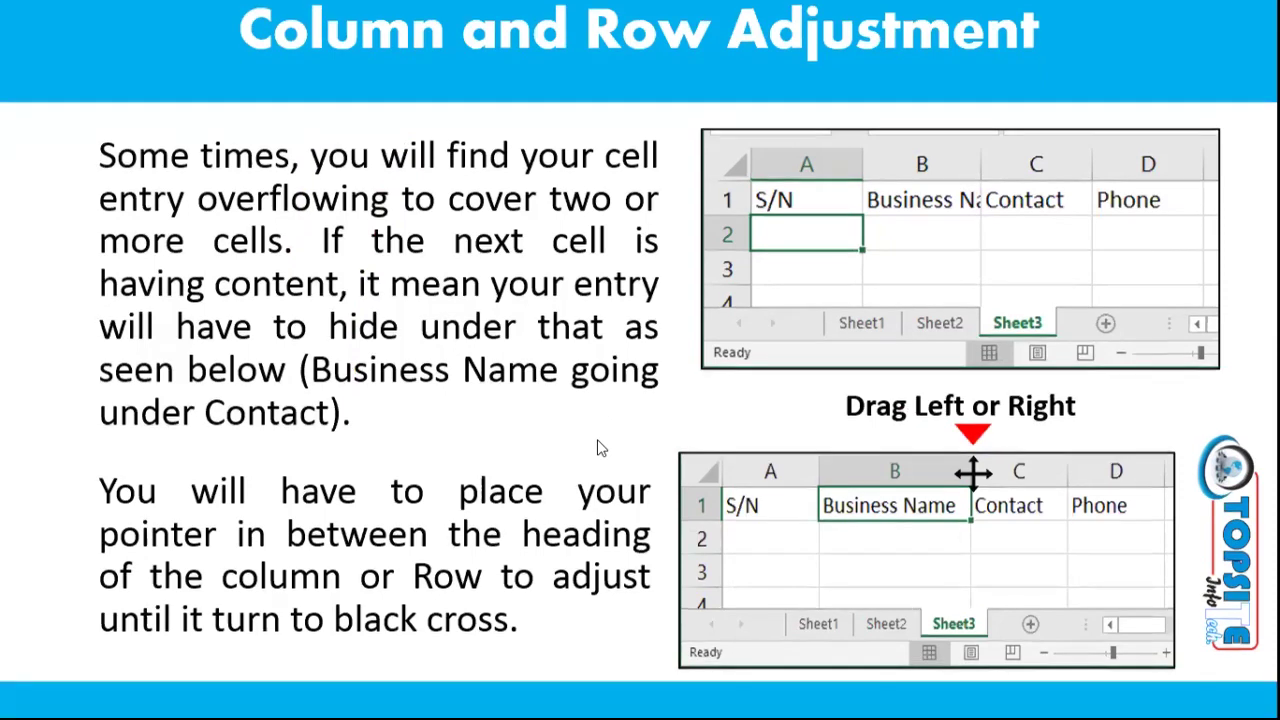
pyautogui.click(600, 448)
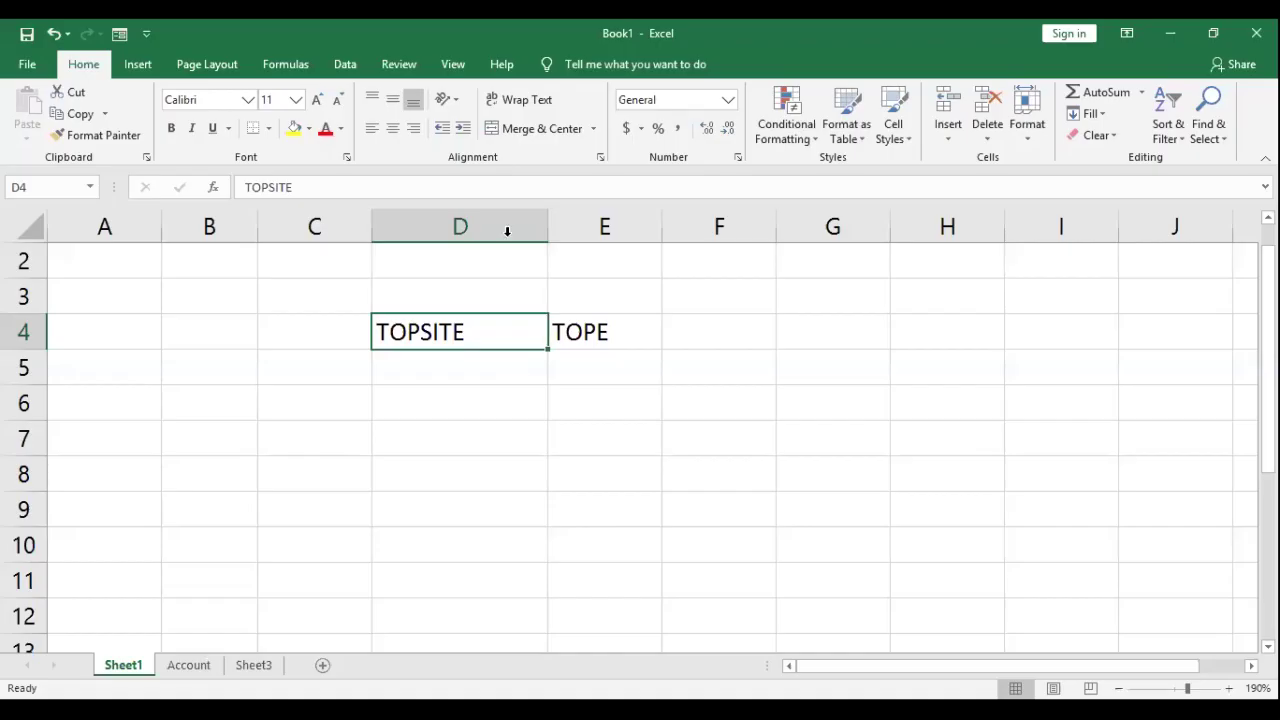
# Step: Delete TOPSITE and TOPE from D4:E4, then go to the empty Sheet3
pyautogui.press('Up')
pyautogui.press('Up')
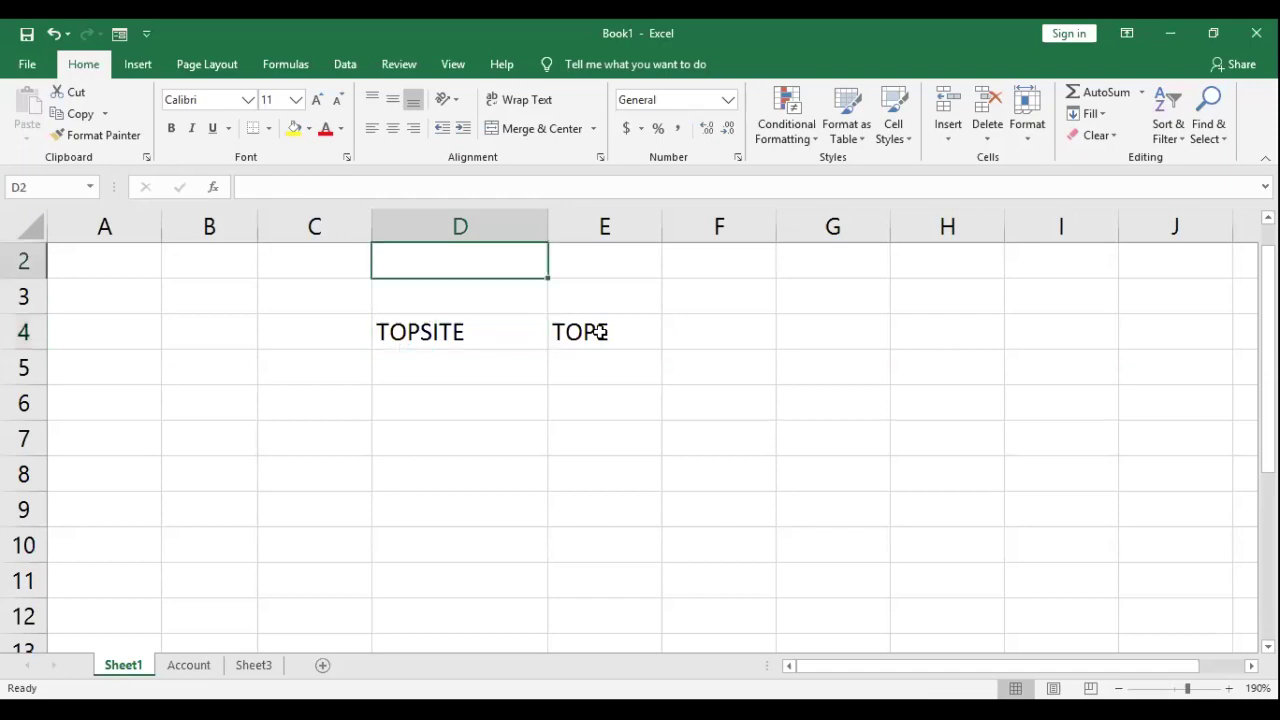
pyautogui.press('Down')
pyautogui.press('Down')
pyautogui.hotkey('shift', 'Right')
pyautogui.press('Delete')
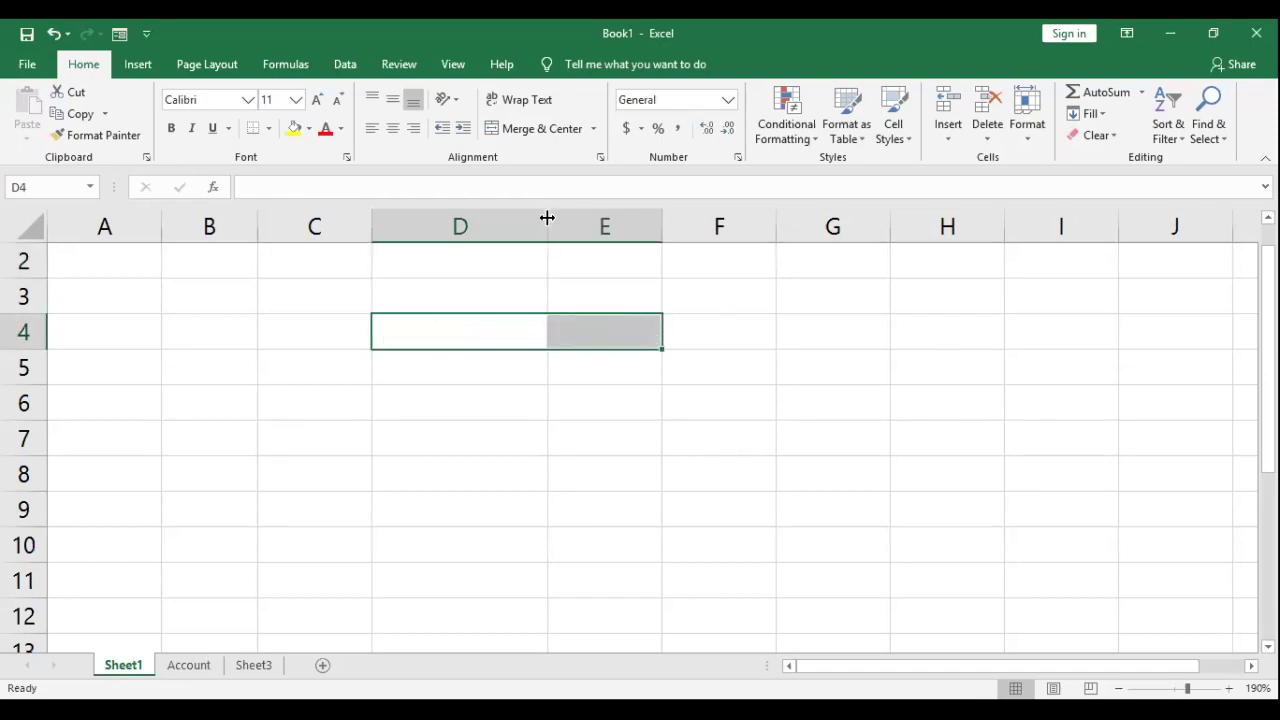
pyautogui.click(256, 668)
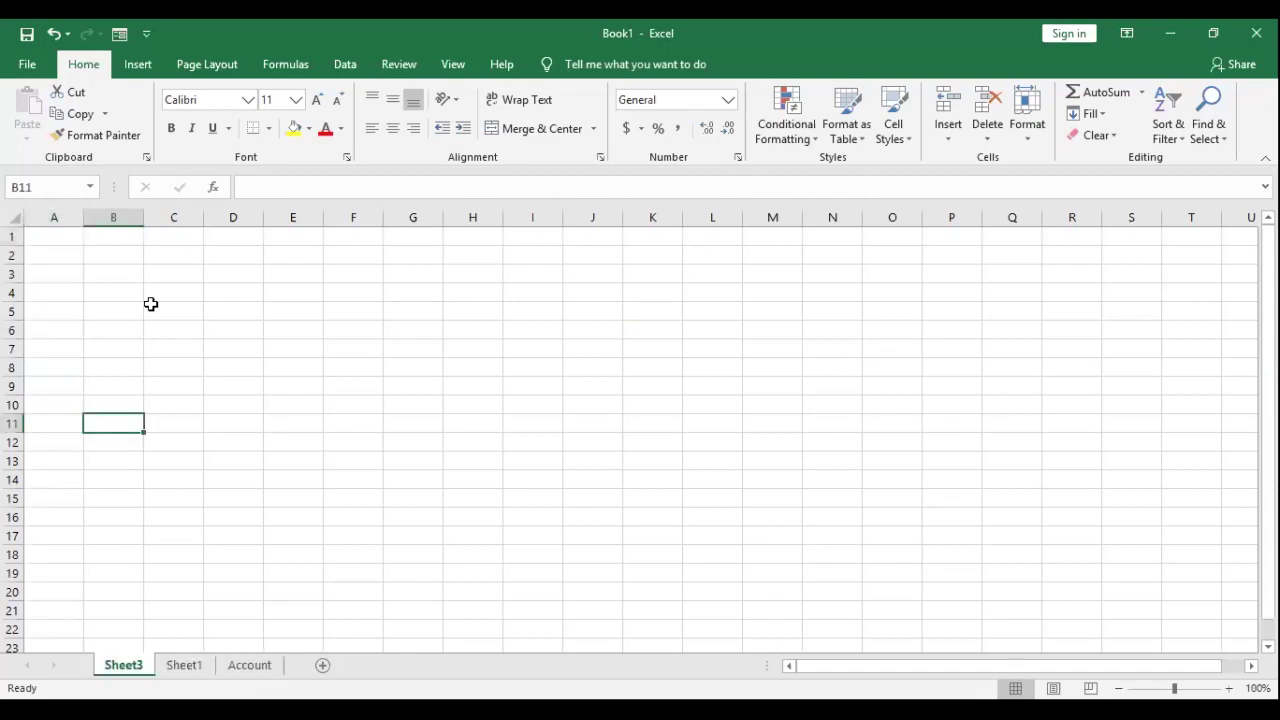
# Step: Enter the title 'TOPSITE STUDENTS EXAM' in cell A1
pyautogui.scroll(9, 186, 308)
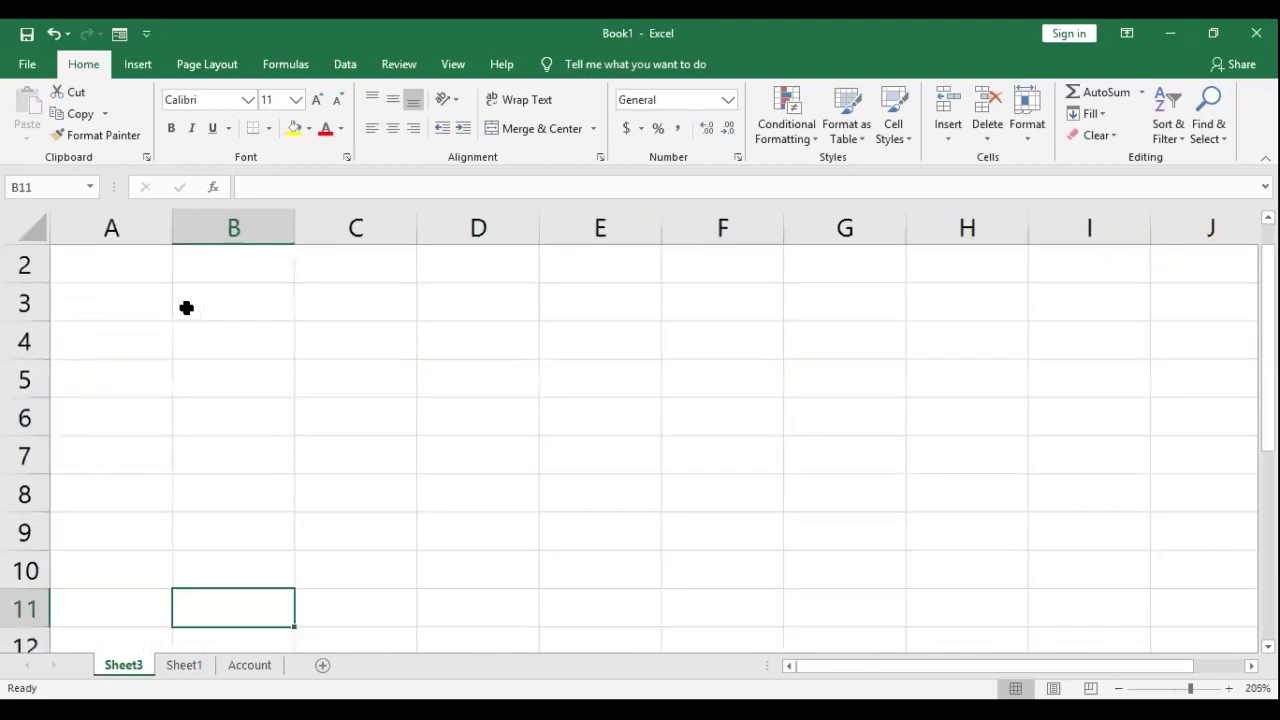
pyautogui.click(154, 285)
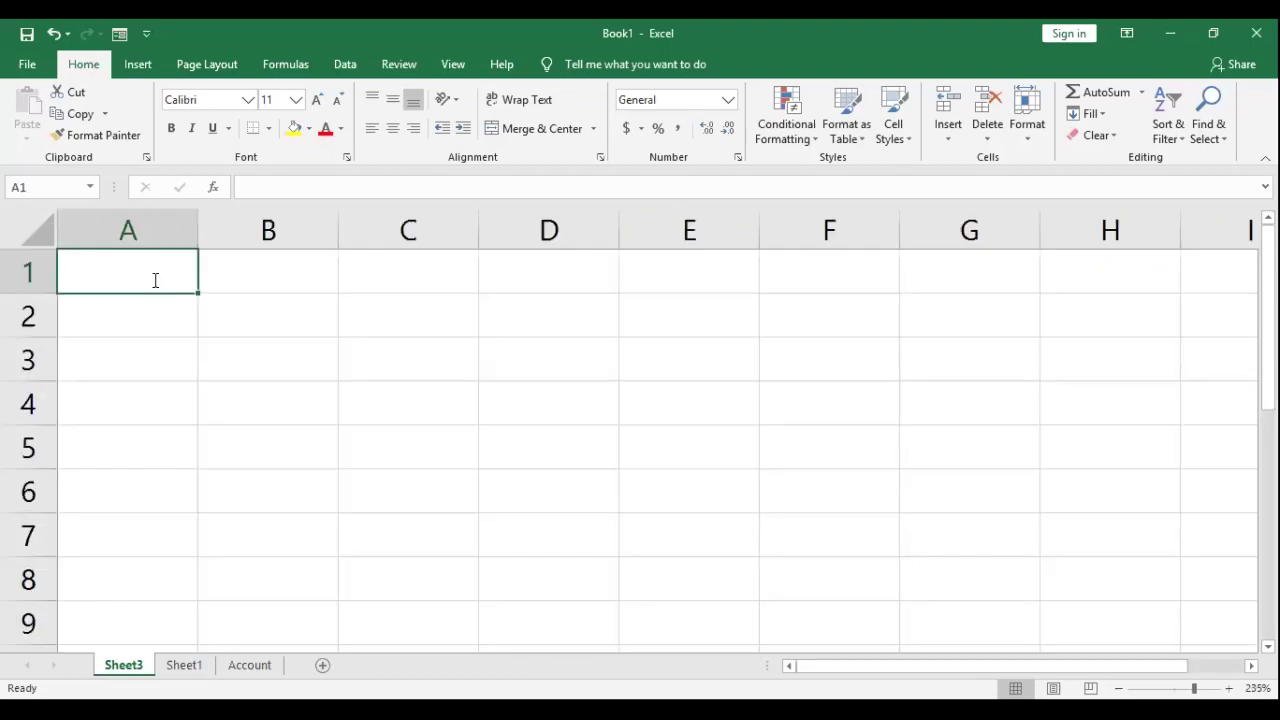
pyautogui.write('TOPSITE')
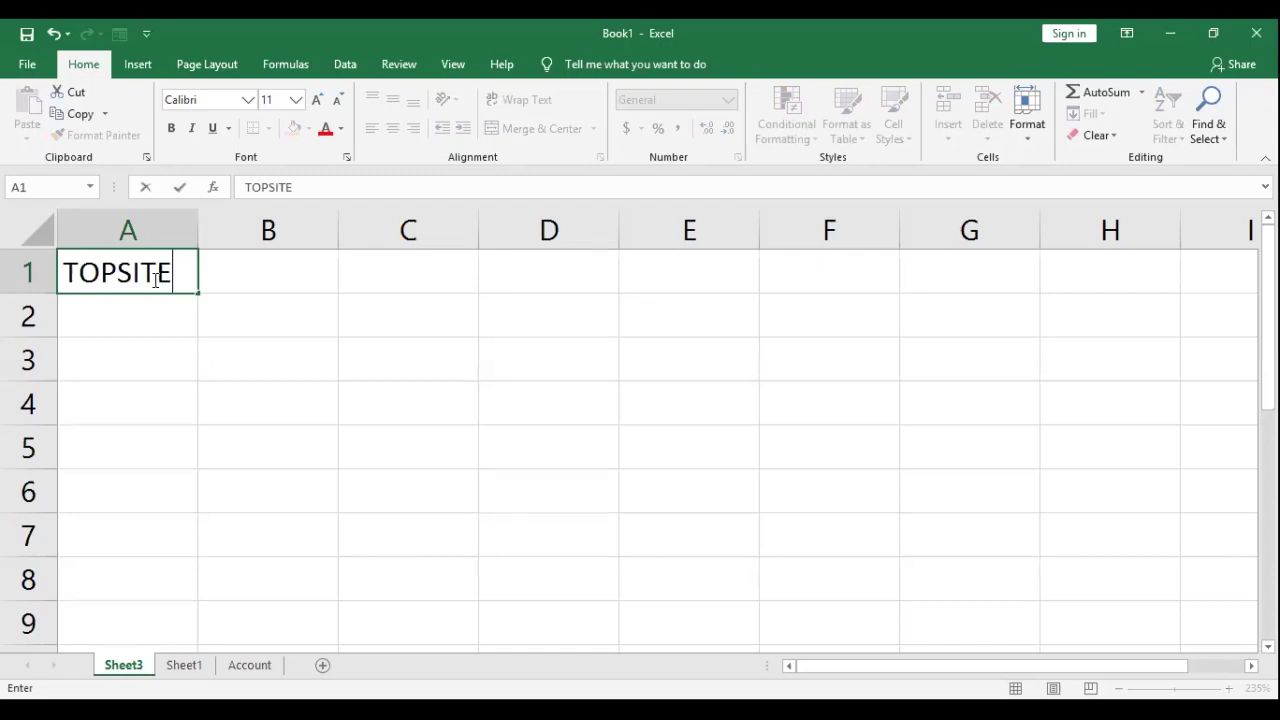
pyautogui.write(' STUDENT')
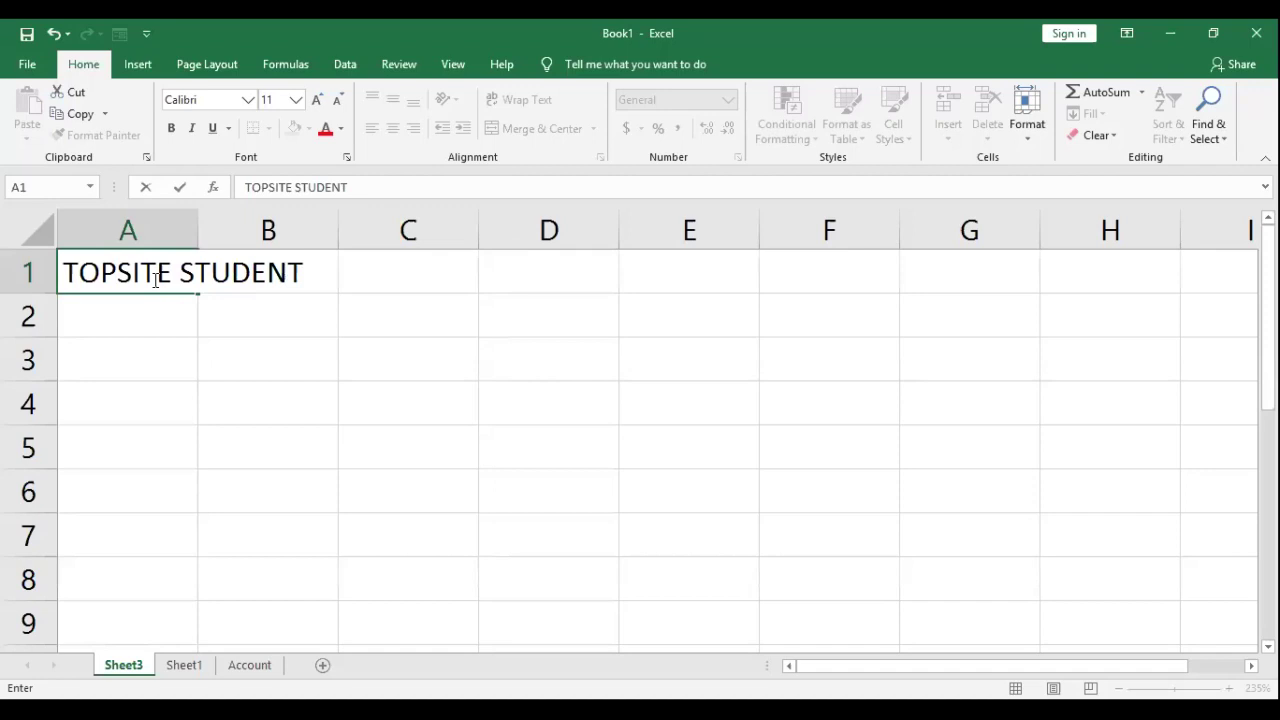
pyautogui.write('S EXAM')
pyautogui.press('Return')
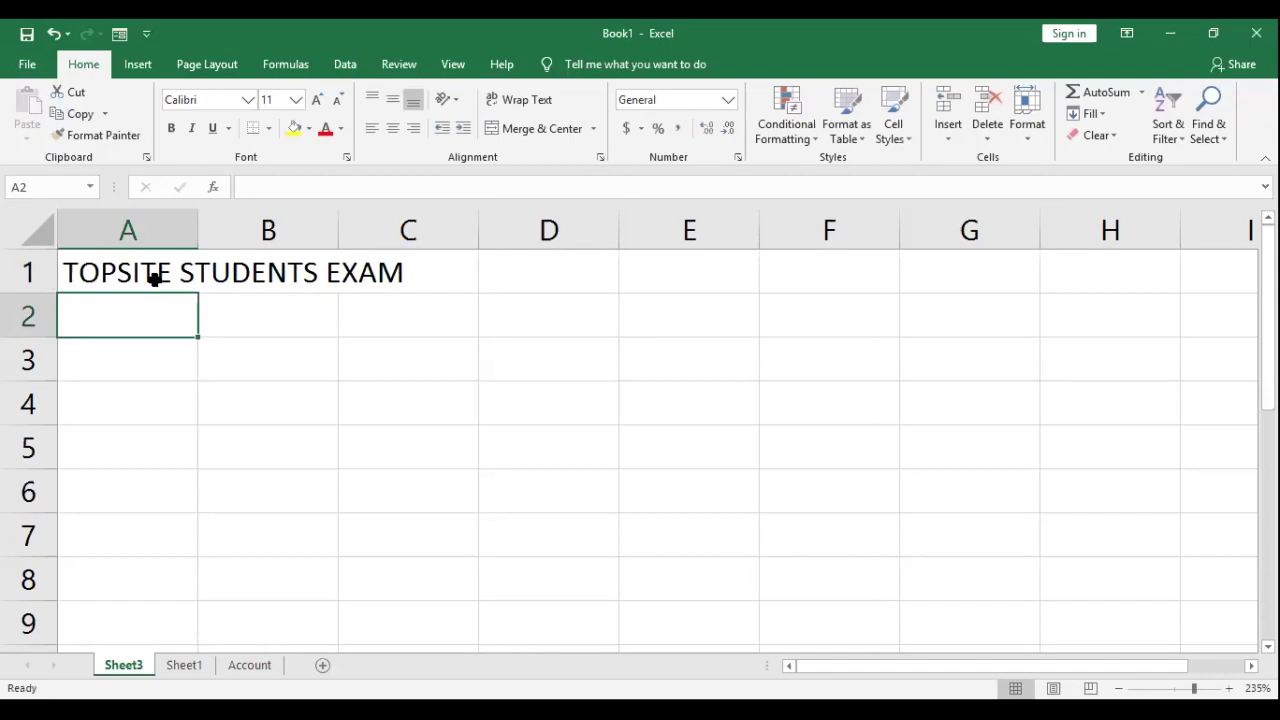
# Step: Enter the headers S/N, First Name and Last Name in A2:C2
pyautogui.write('S/N')
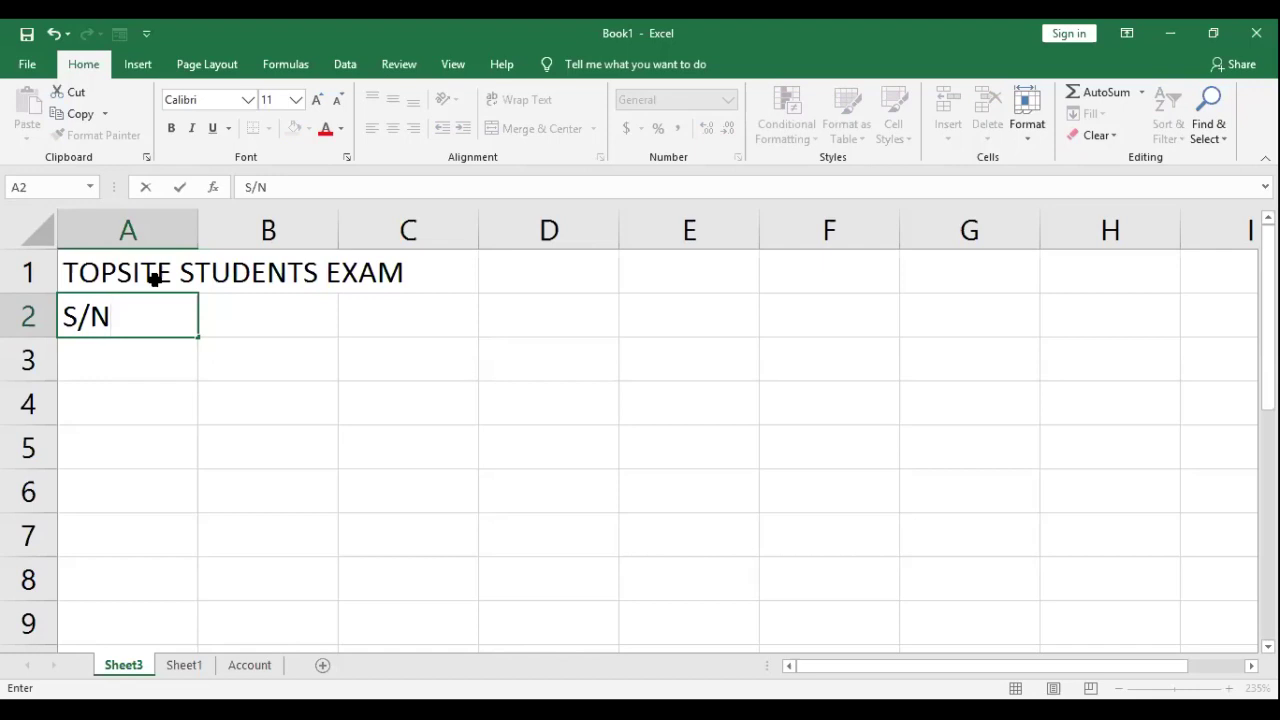
pyautogui.press('Tab')
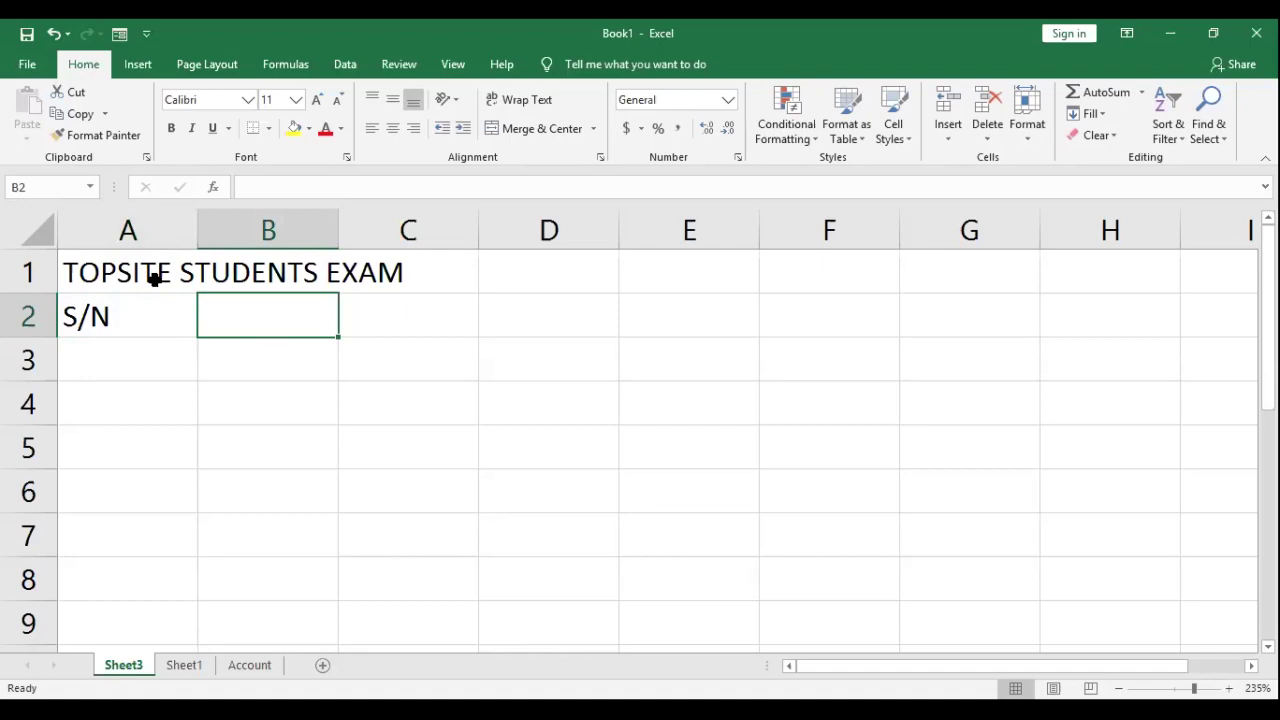
pyautogui.write('First Name')
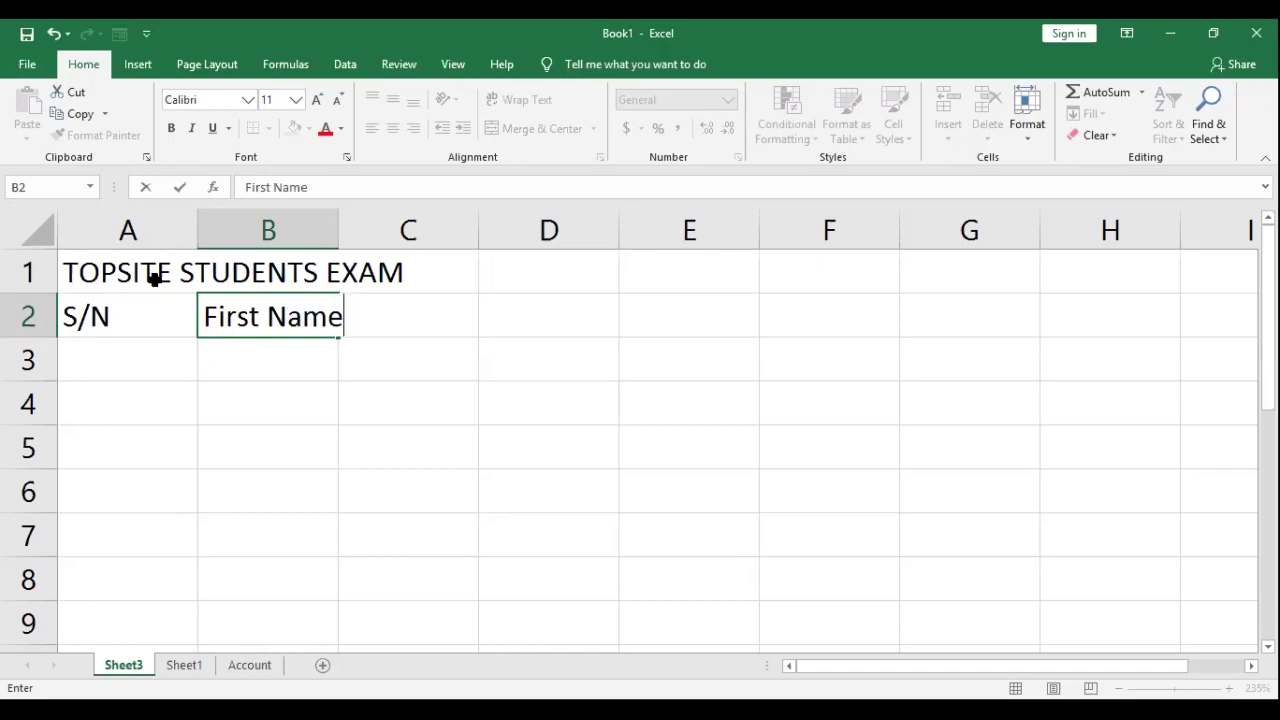
pyautogui.press('Tab')
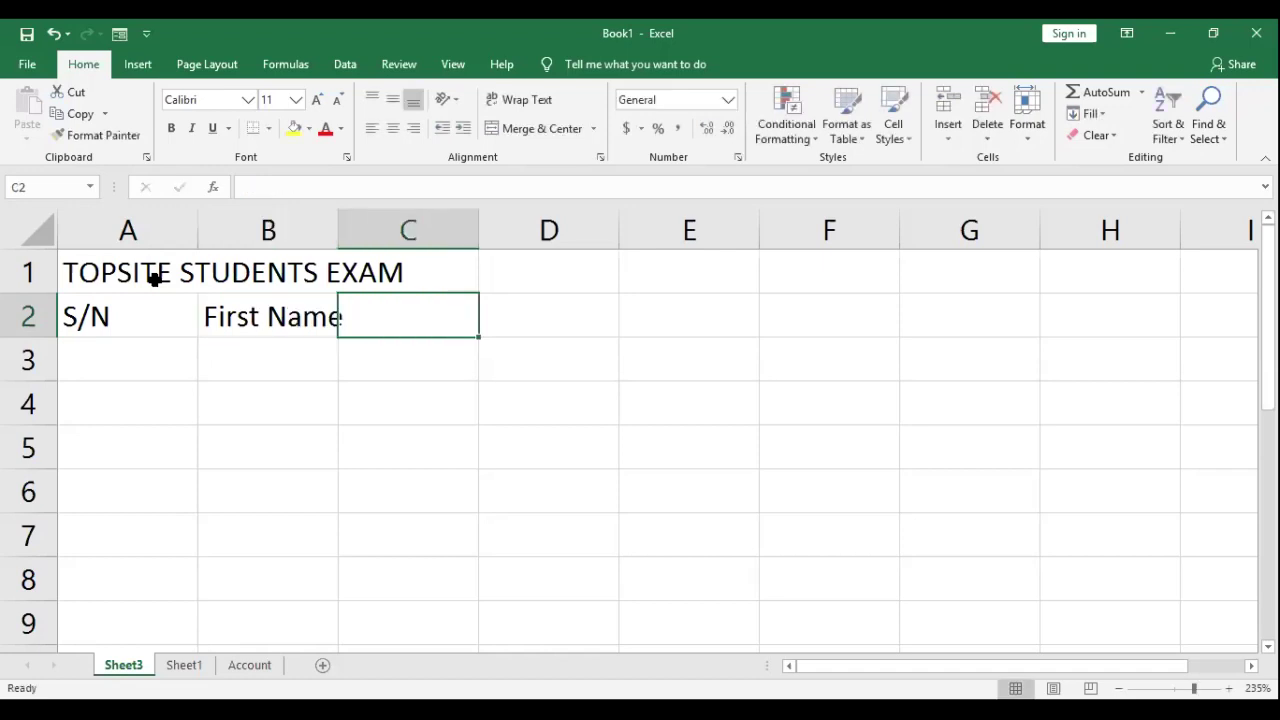
pyautogui.write('Last')
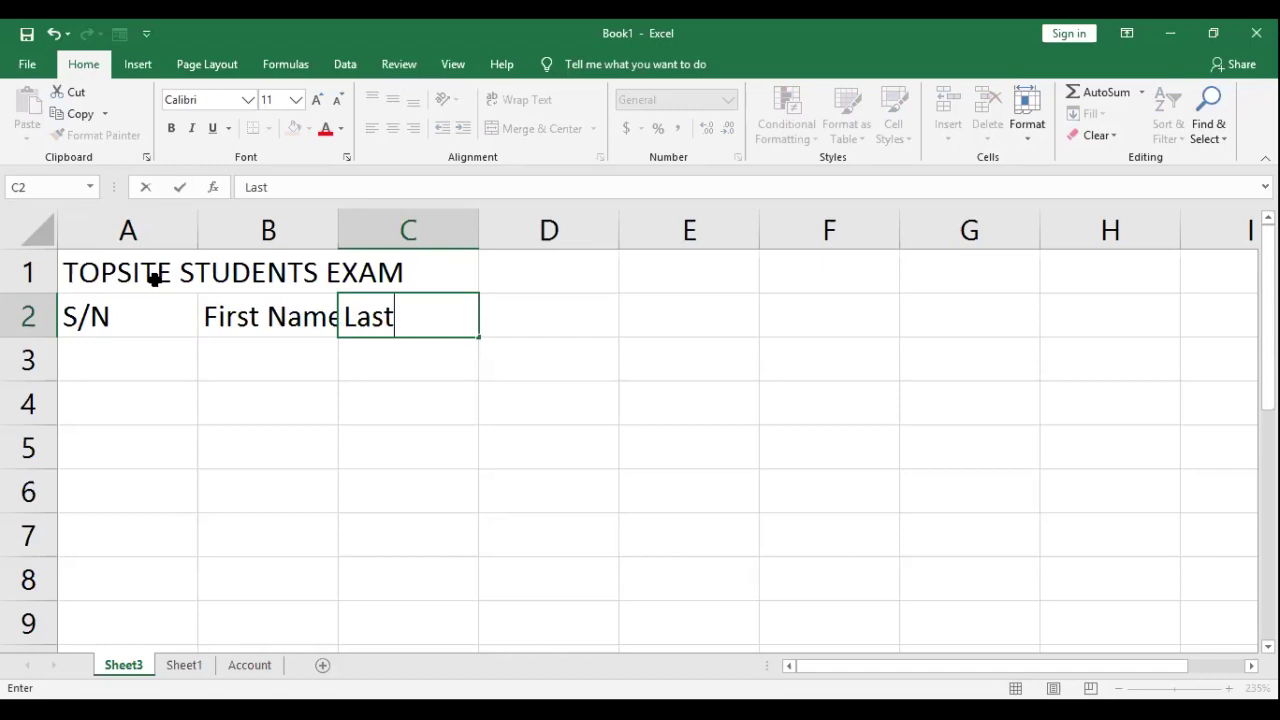
pyautogui.write(' Name')
pyautogui.press('Tab')
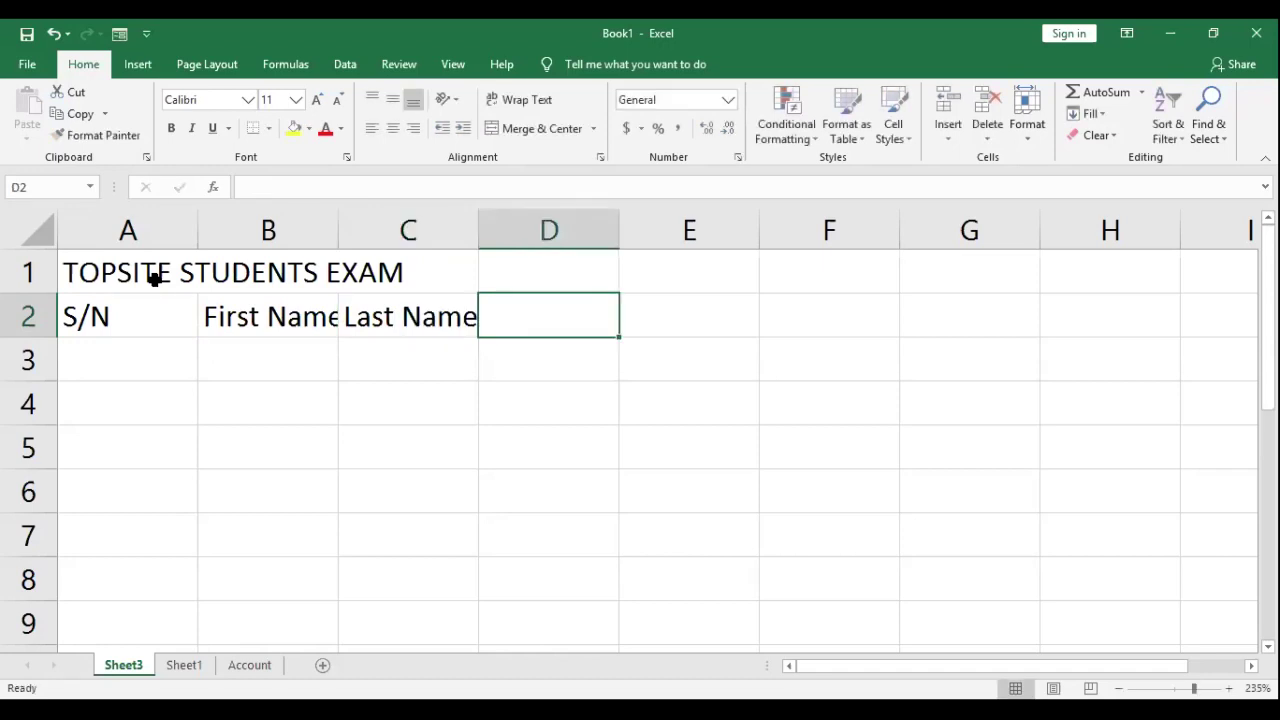
# Step: Add the subject headers Eng, Math and Gen in D2:F2, correcting the mistyped 'End'
pyautogui.write('End')
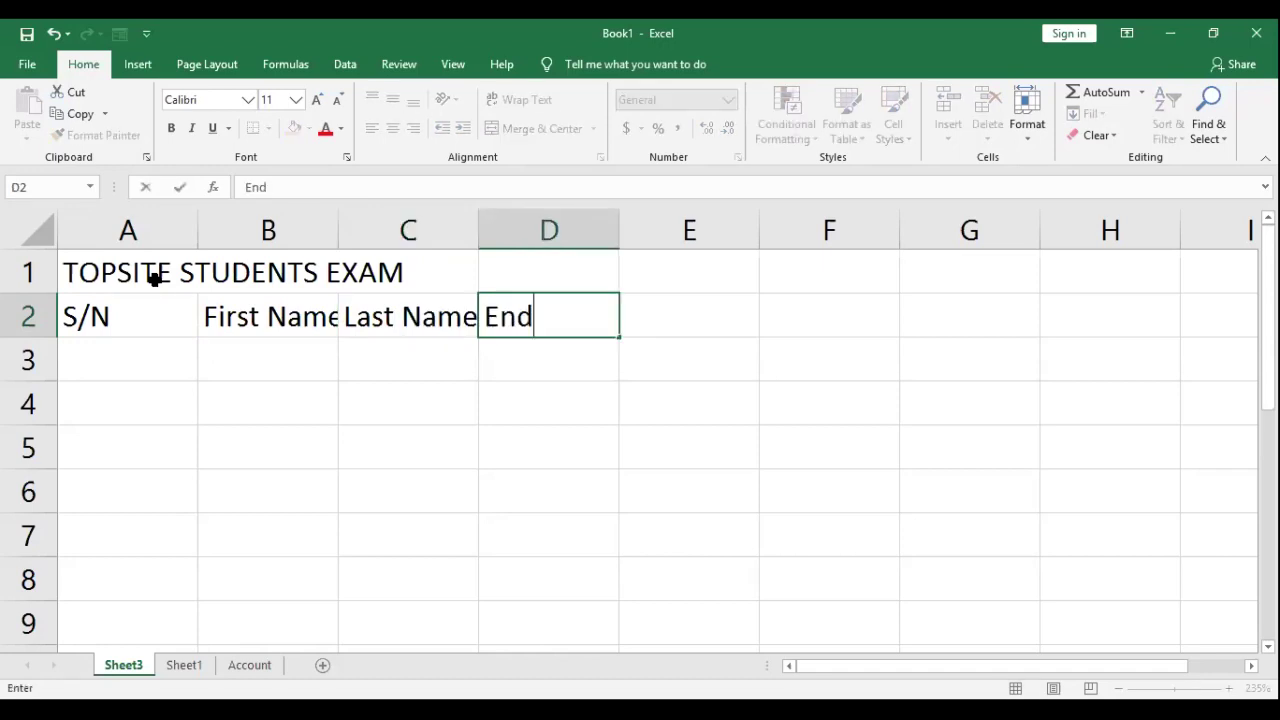
pyautogui.press('Tab')
pyautogui.press('Left')
pyautogui.press('F2')
pyautogui.write('Eng')
pyautogui.press('Tab')
pyautogui.write('Math')
pyautogui.press('Tab')
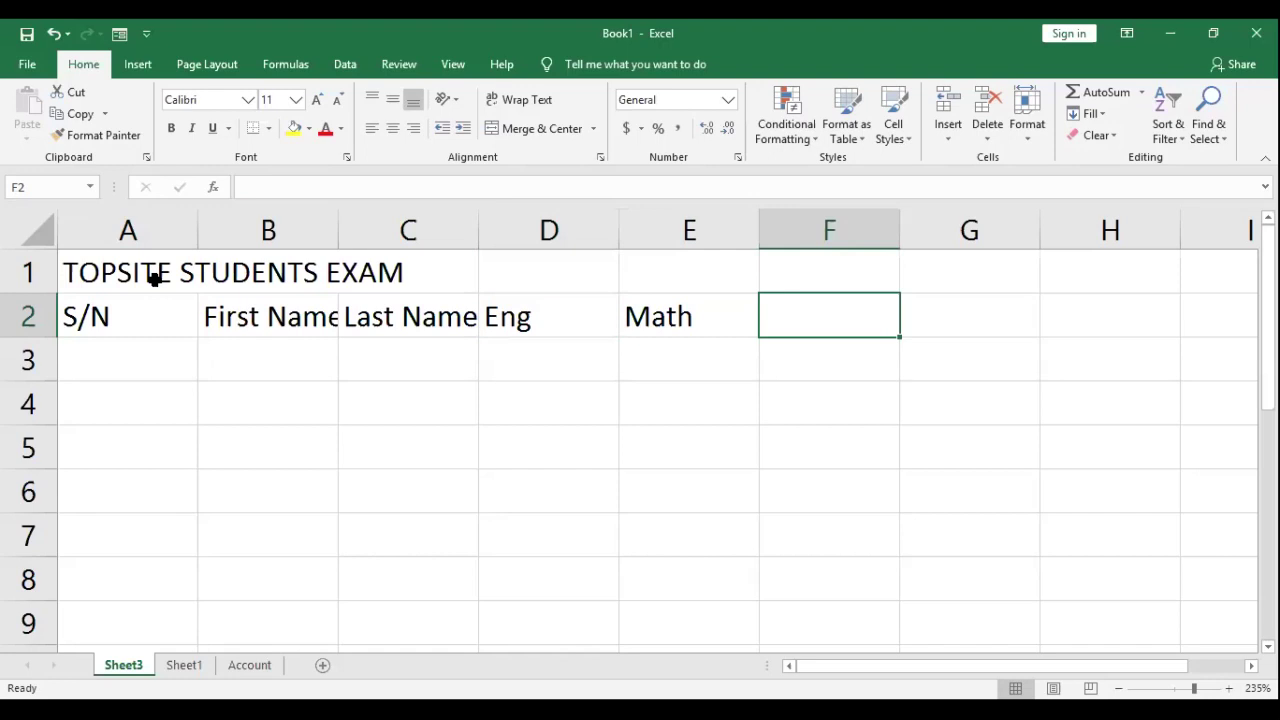
pyautogui.write('Gen')
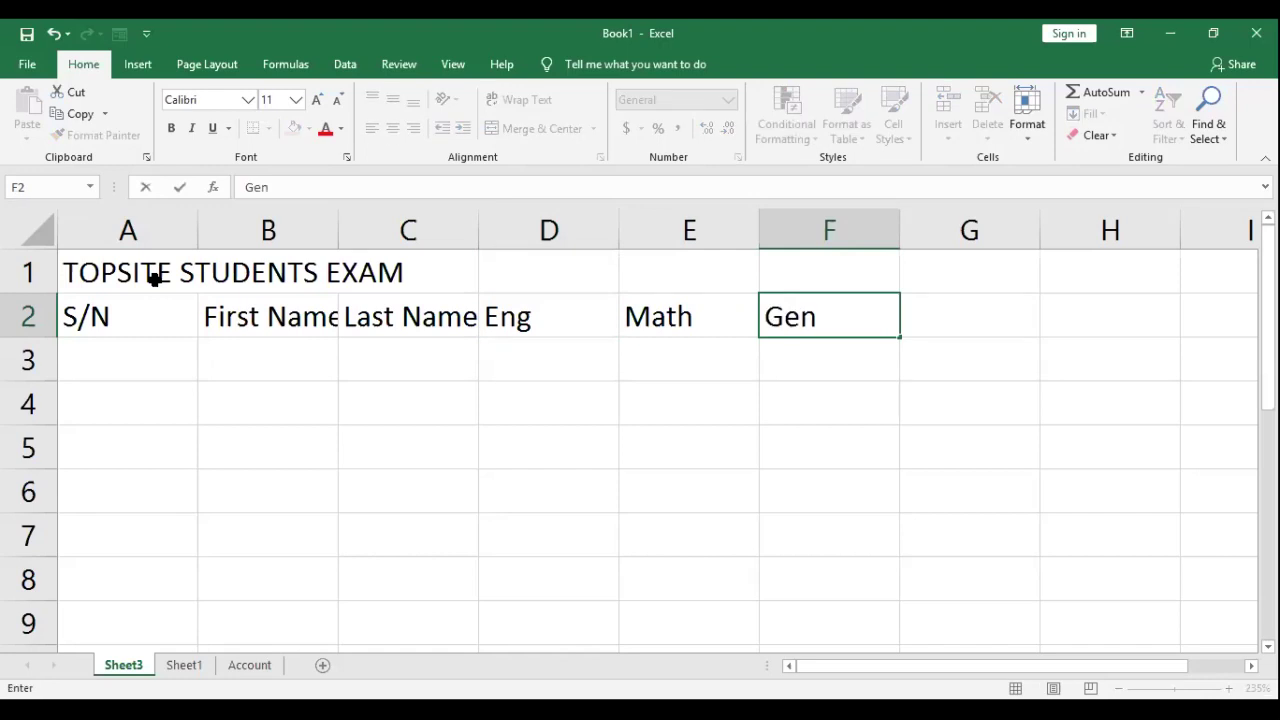
pyautogui.press('Tab')
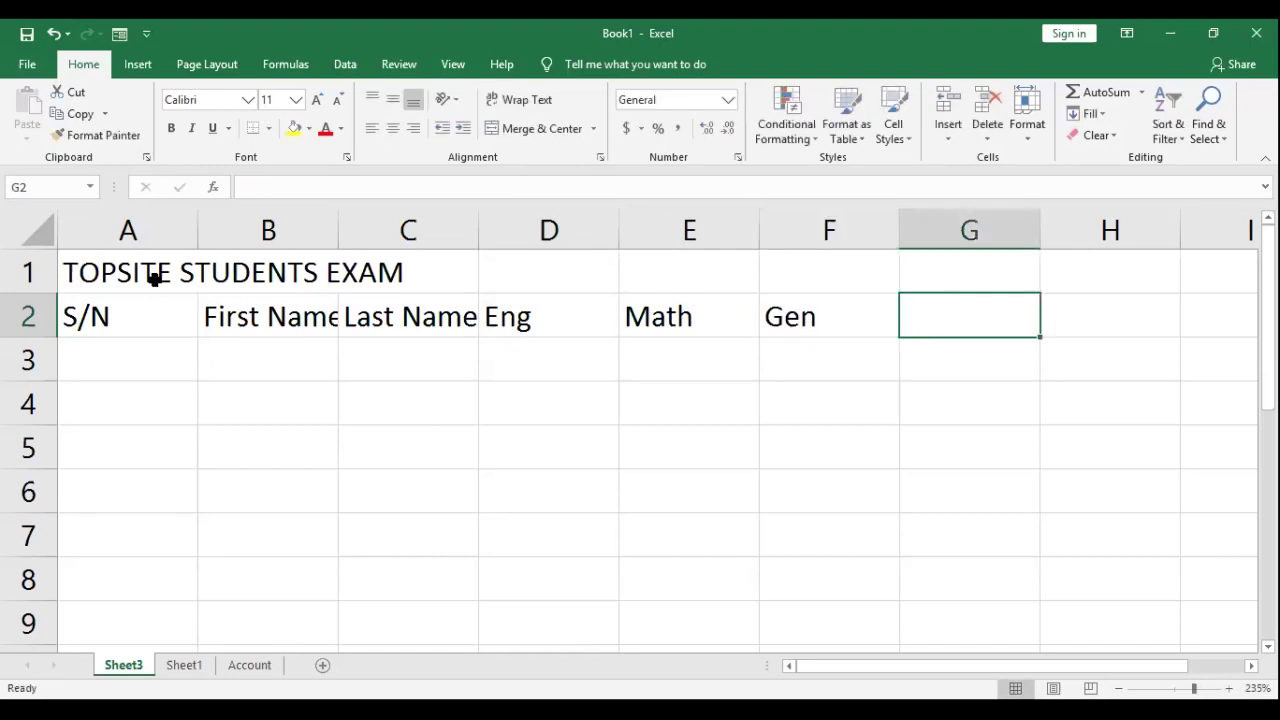
# Step: Add the headers Total, Average and Status in G2:I2
pyautogui.write('T')
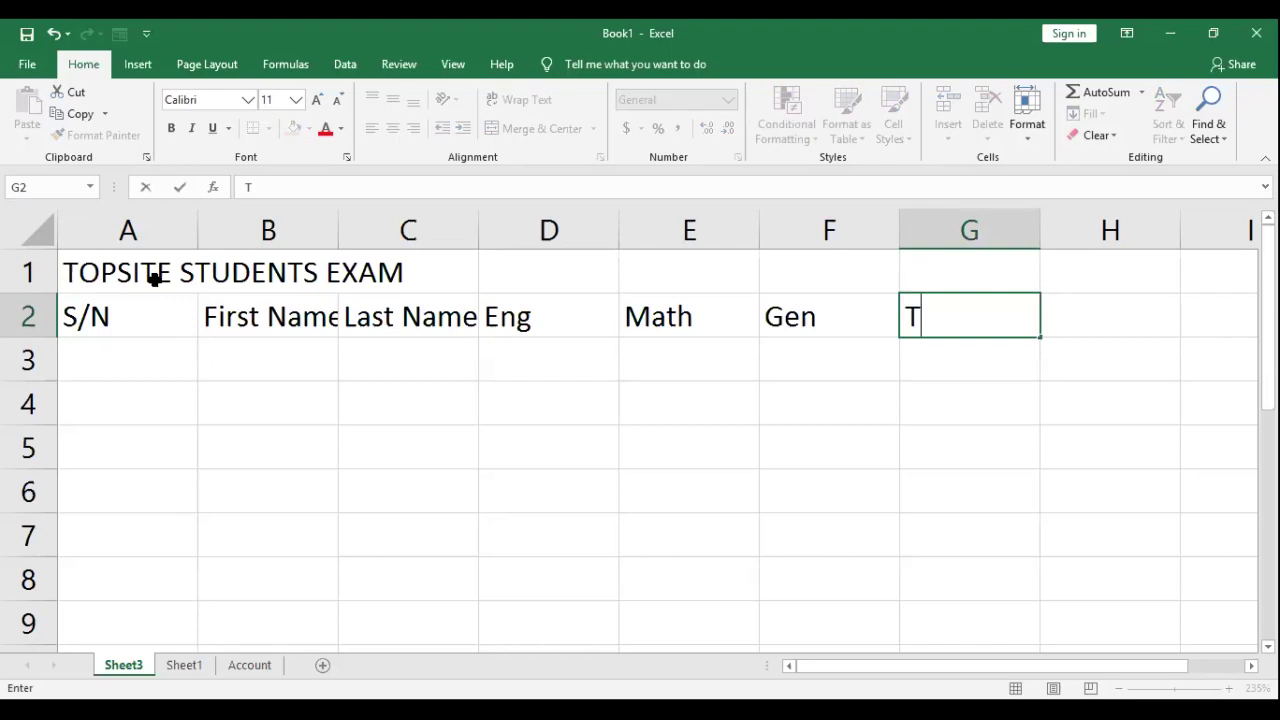
pyautogui.write('otal')
pyautogui.press('Tab')
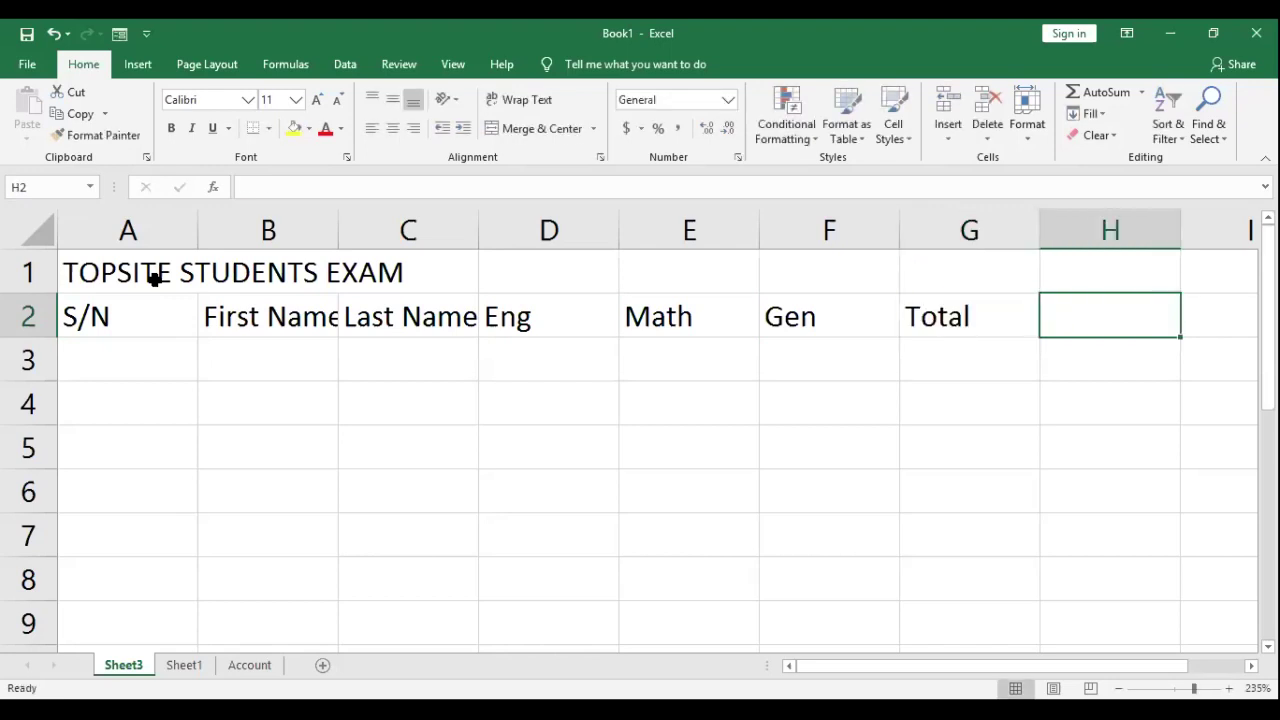
pyautogui.write('Ave')
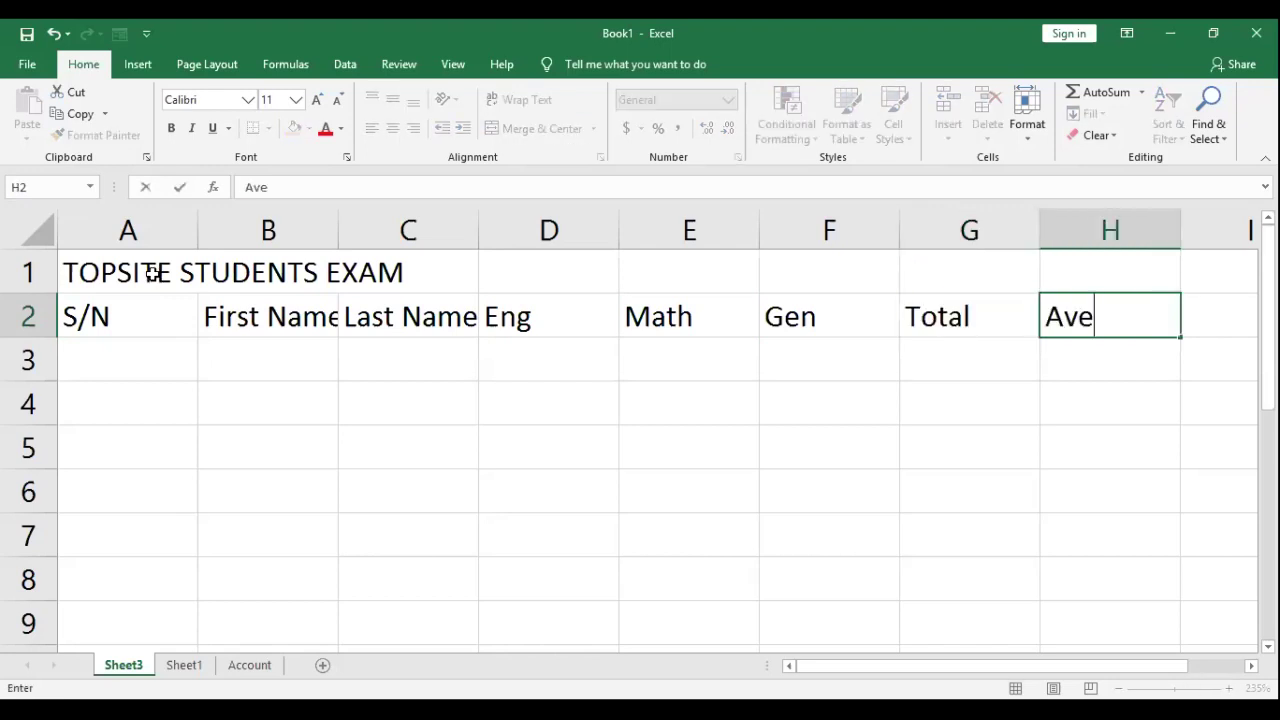
pyautogui.write('rage')
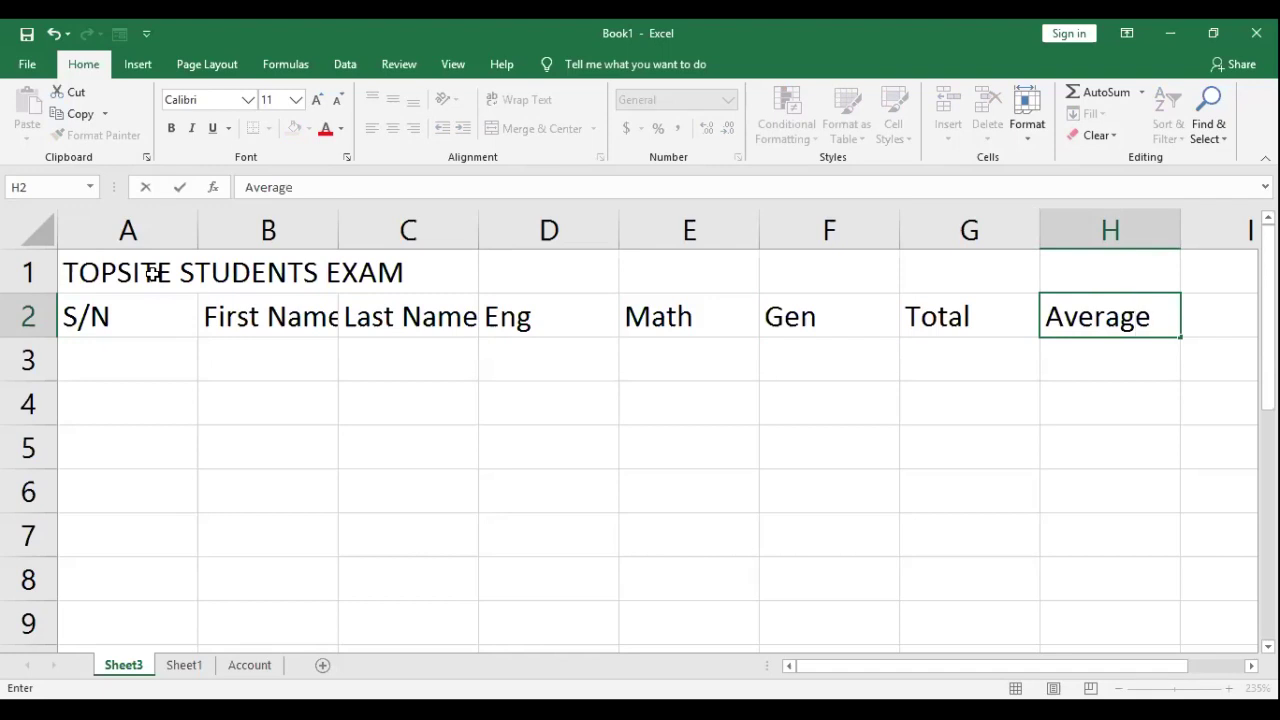
pyautogui.press('Tab')
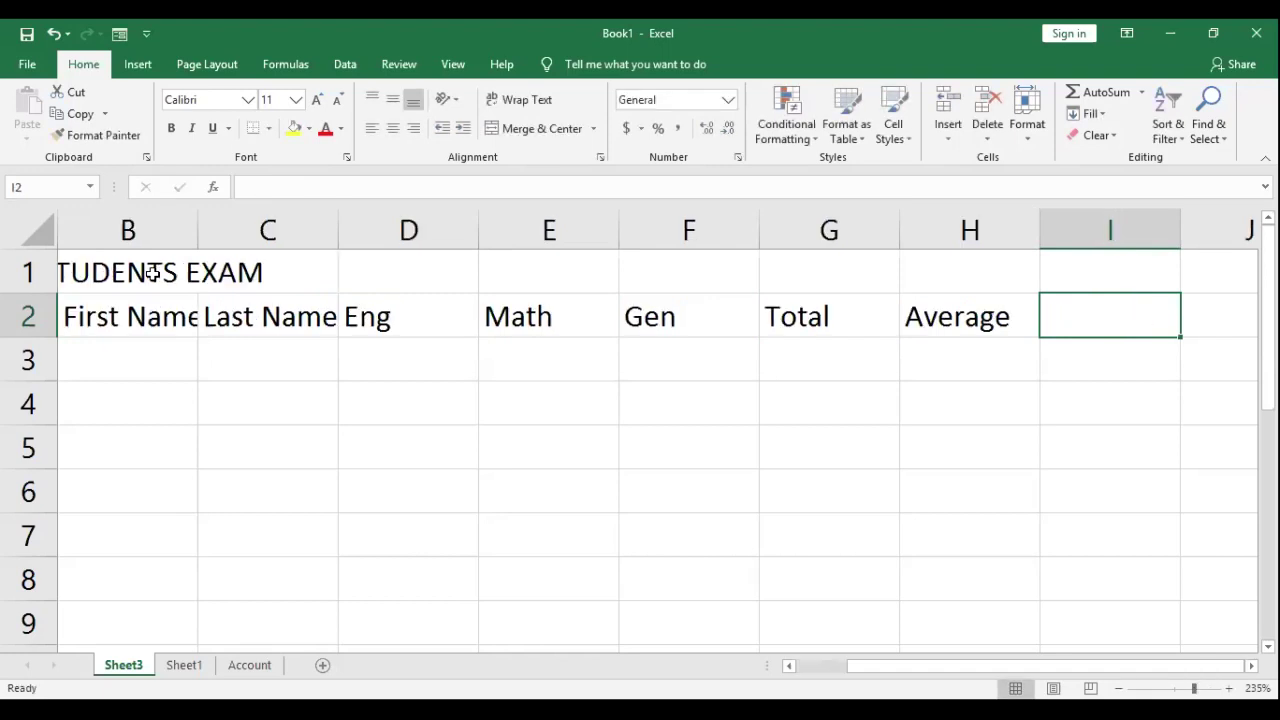
pyautogui.write('Status')
pyautogui.press('Return')
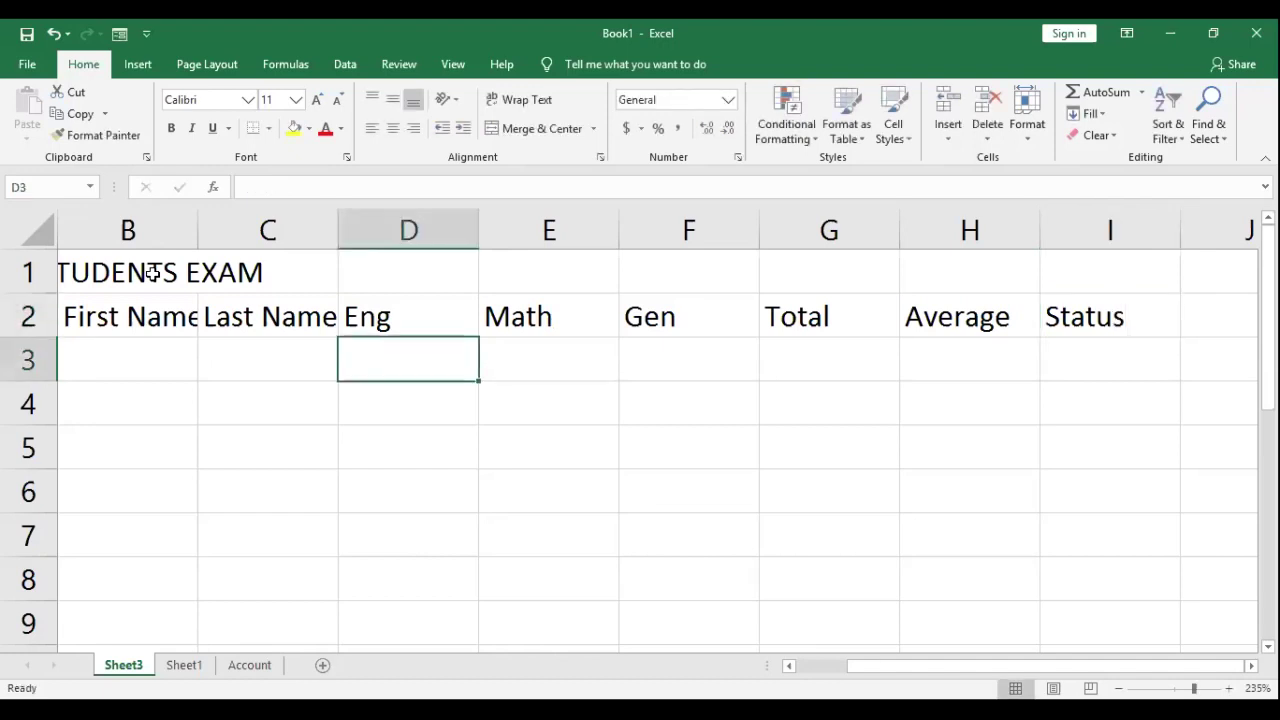
# Step: Enter serial numbers 1 and 2 in A3 and A4
pyautogui.press('Home')
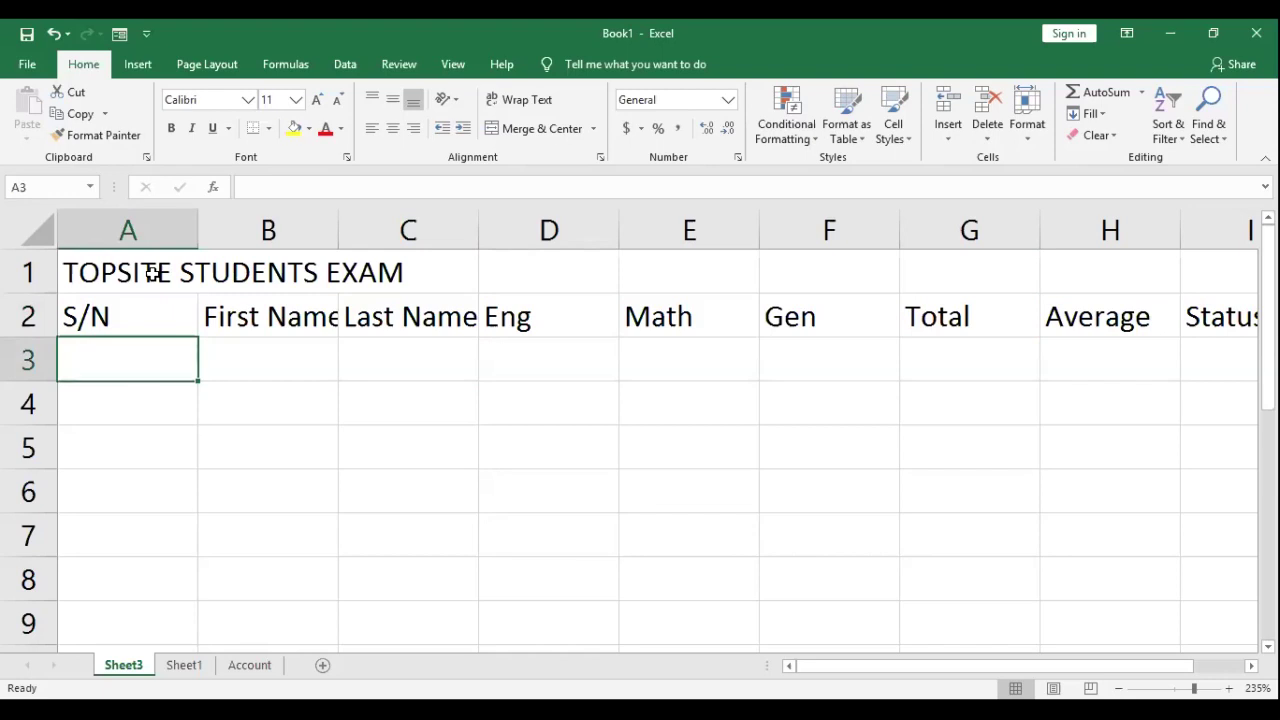
pyautogui.write('1')
pyautogui.press('Return')
pyautogui.write('2')
pyautogui.press('Return')
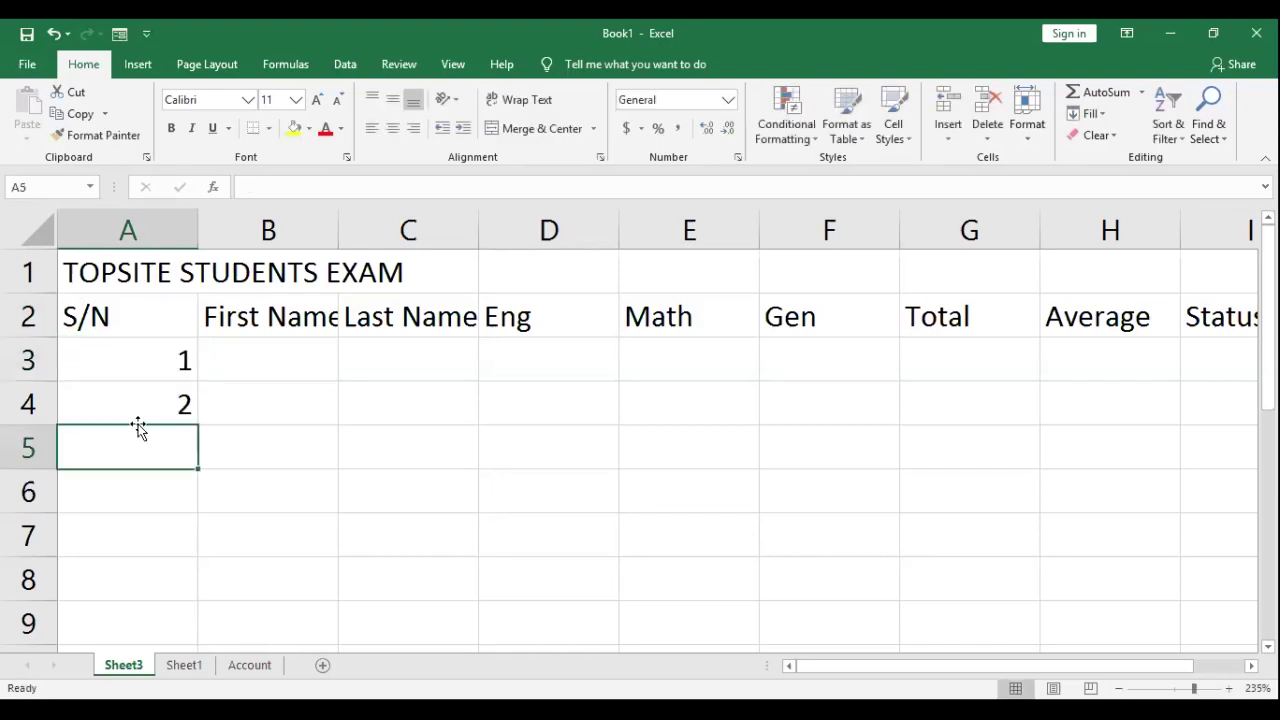
# Step: Extend the S/N series from A3:A4 down to A12 so it runs 1 to 10
pyautogui.moveTo(150, 360); pyautogui.dragTo(197, 648)
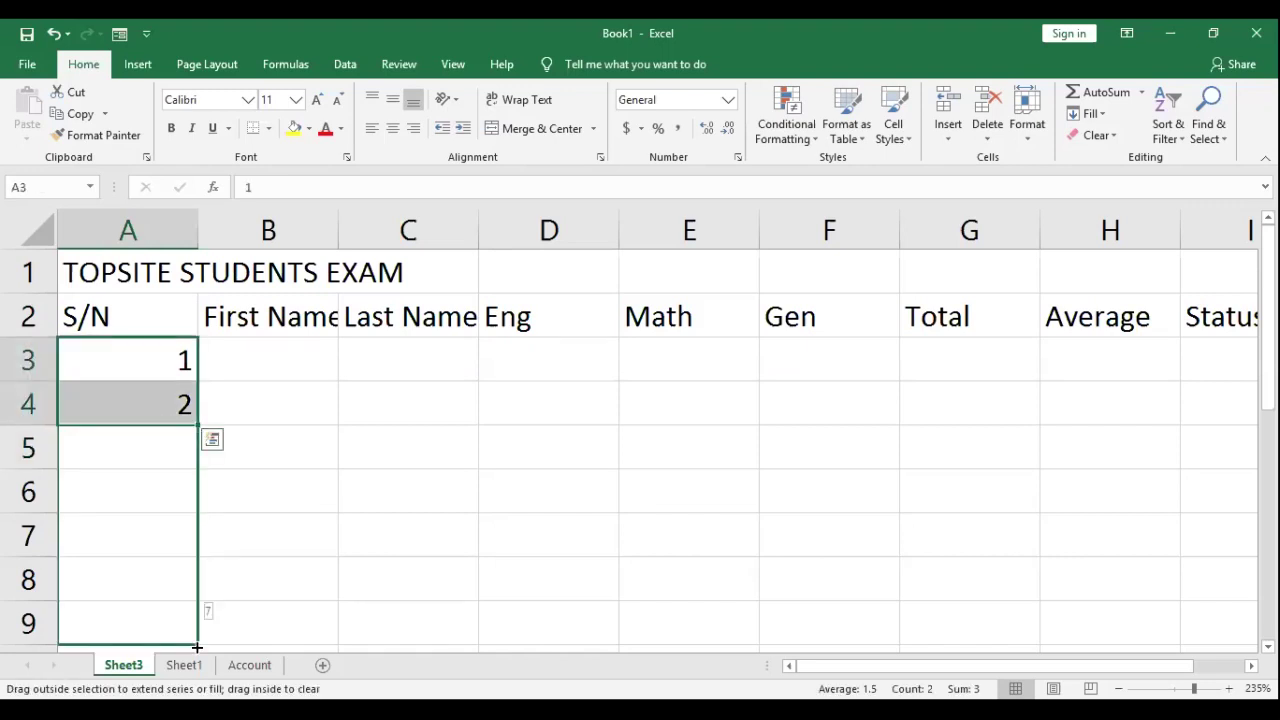
pyautogui.moveTo(197, 648)
pyautogui.mouseDown()
pyautogui.moveTo(186, 616)
pyautogui.moveTo(197, 648)
pyautogui.mouseUp()
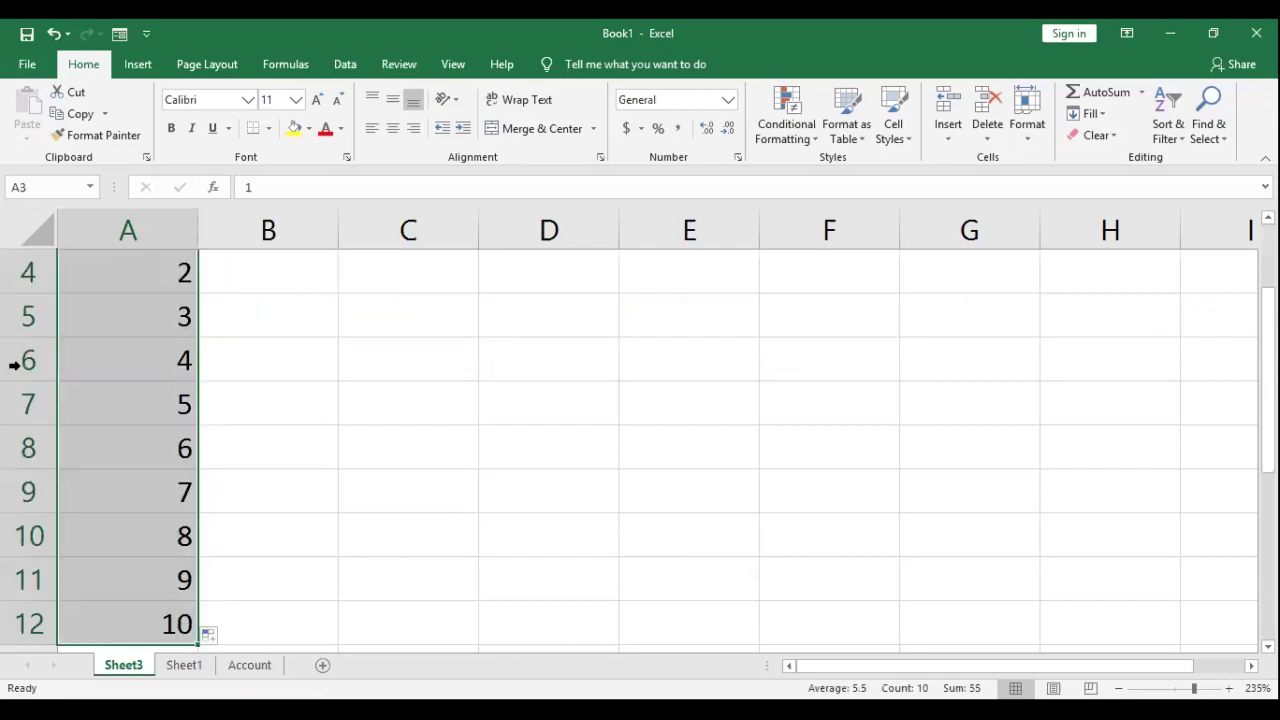
pyautogui.scroll(-2, 14, 365)
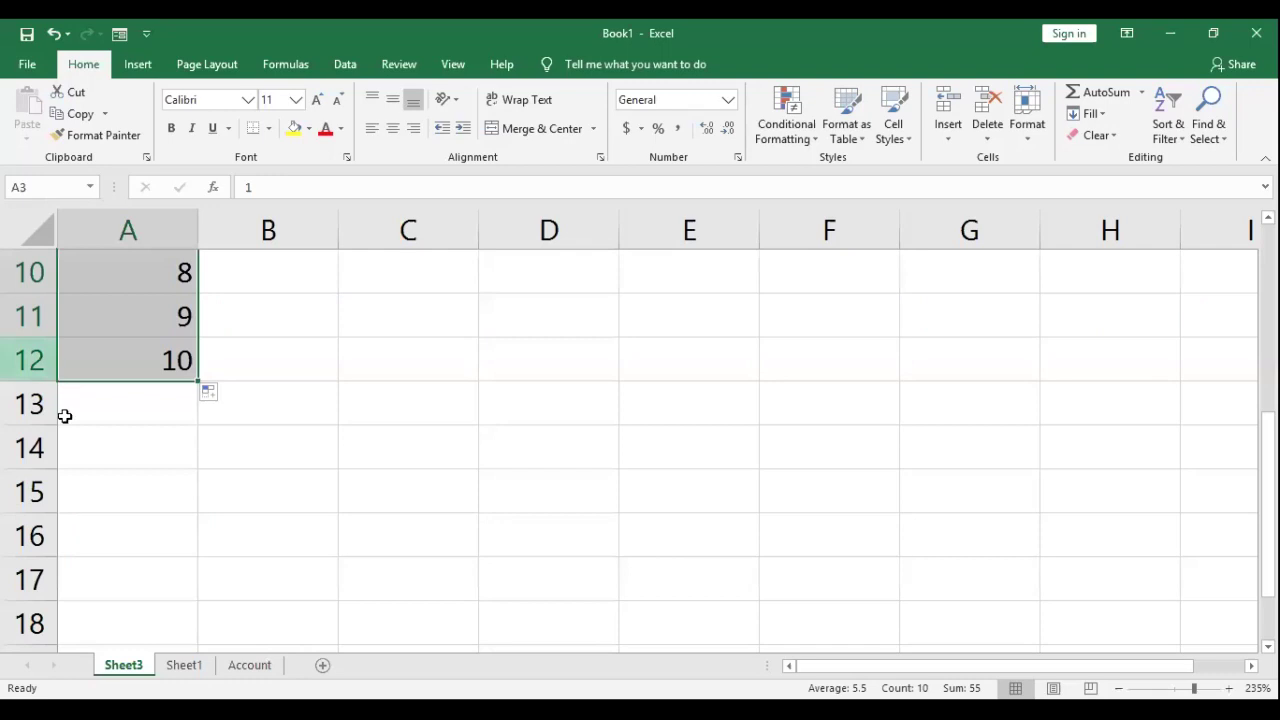
pyautogui.scroll(1, 63, 414)
pyautogui.scroll(2, 155, 385)
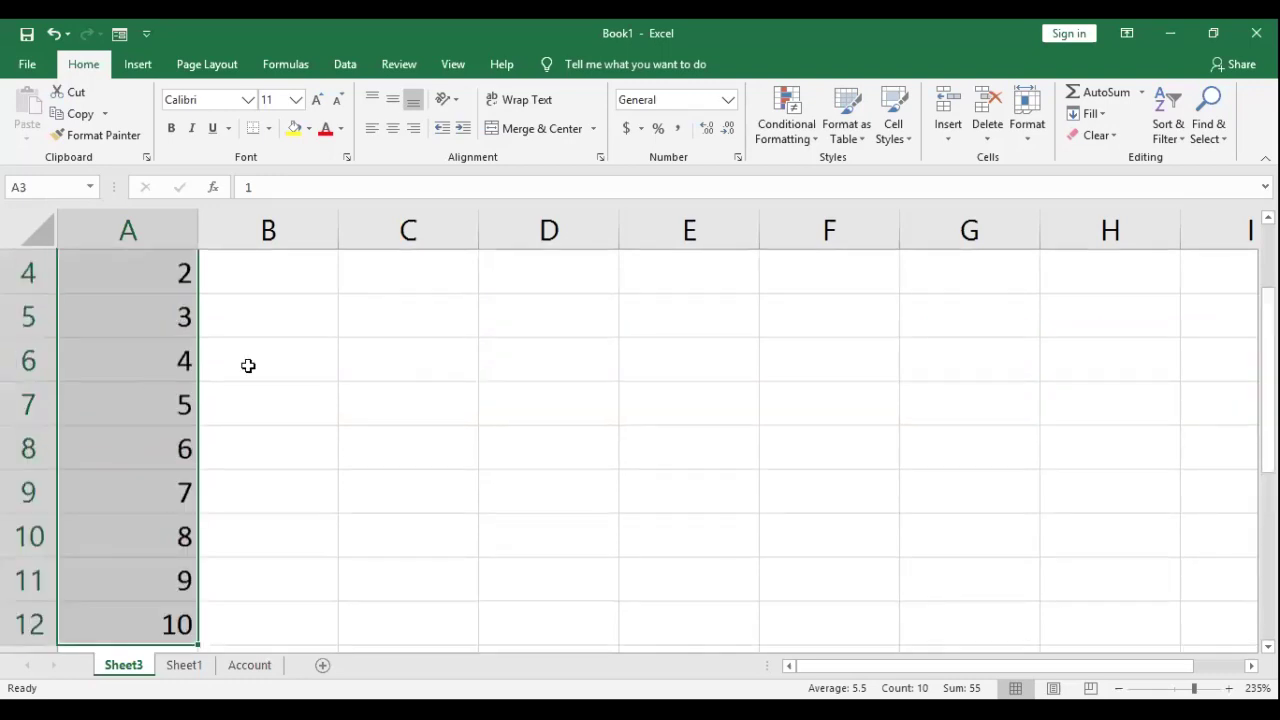
pyautogui.scroll(1, 248, 366)
pyautogui.keyDown('ctrl'); pyautogui.scroll(-2, 248, 366); pyautogui.keyUp('ctrl')
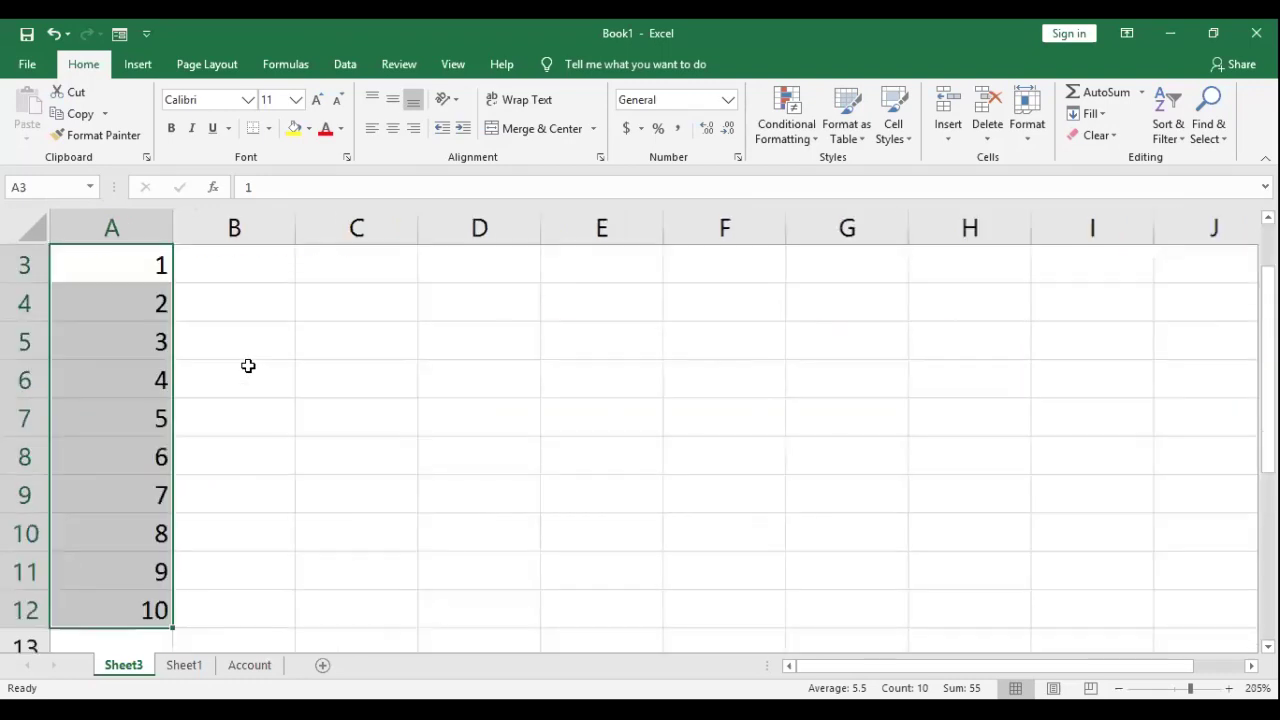
pyautogui.scroll(1, 248, 366)
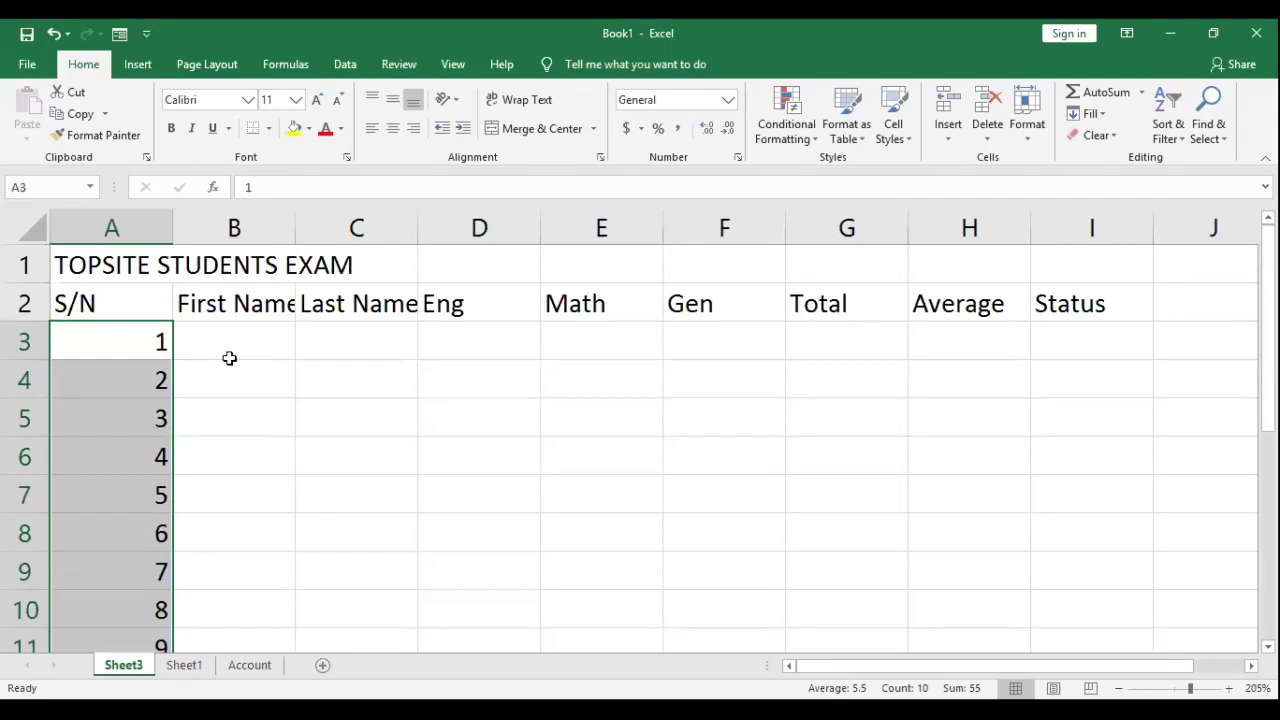
pyautogui.click(229, 356)
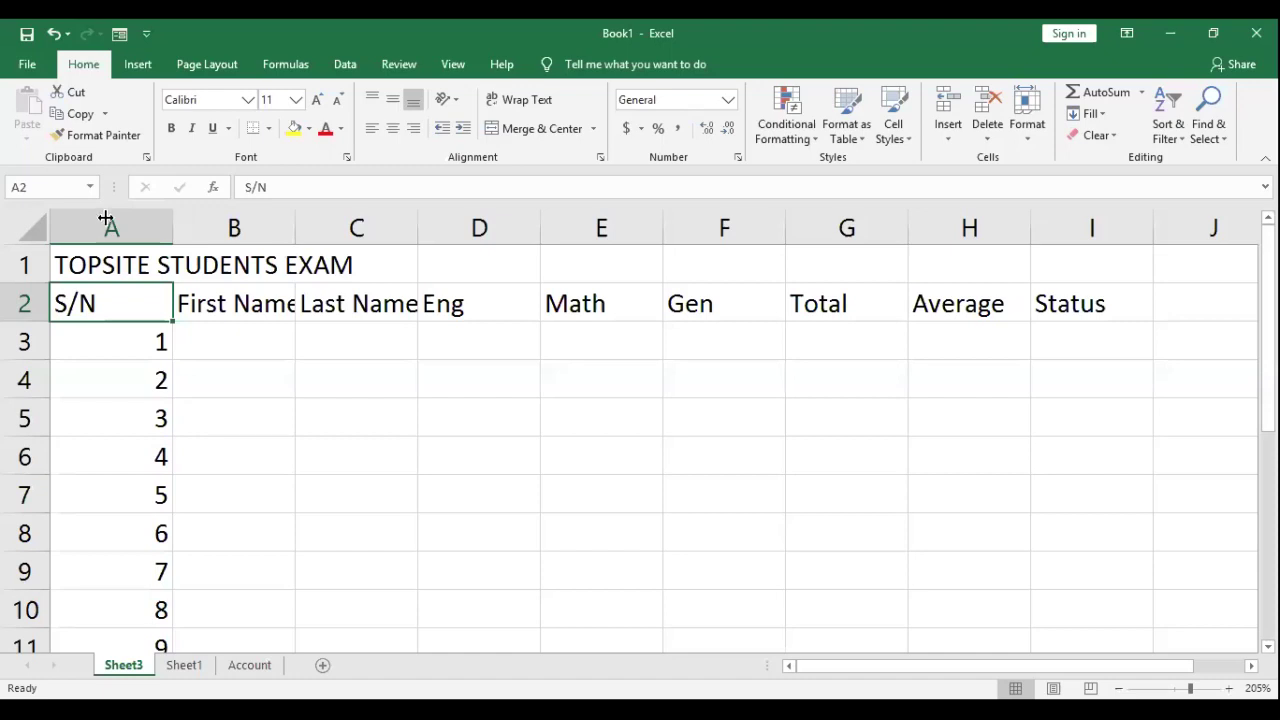
# Step: Narrow column A to fit S/N and fit column B to the First Name header
pyautogui.moveTo(172, 228); pyautogui.dragTo(103, 228)
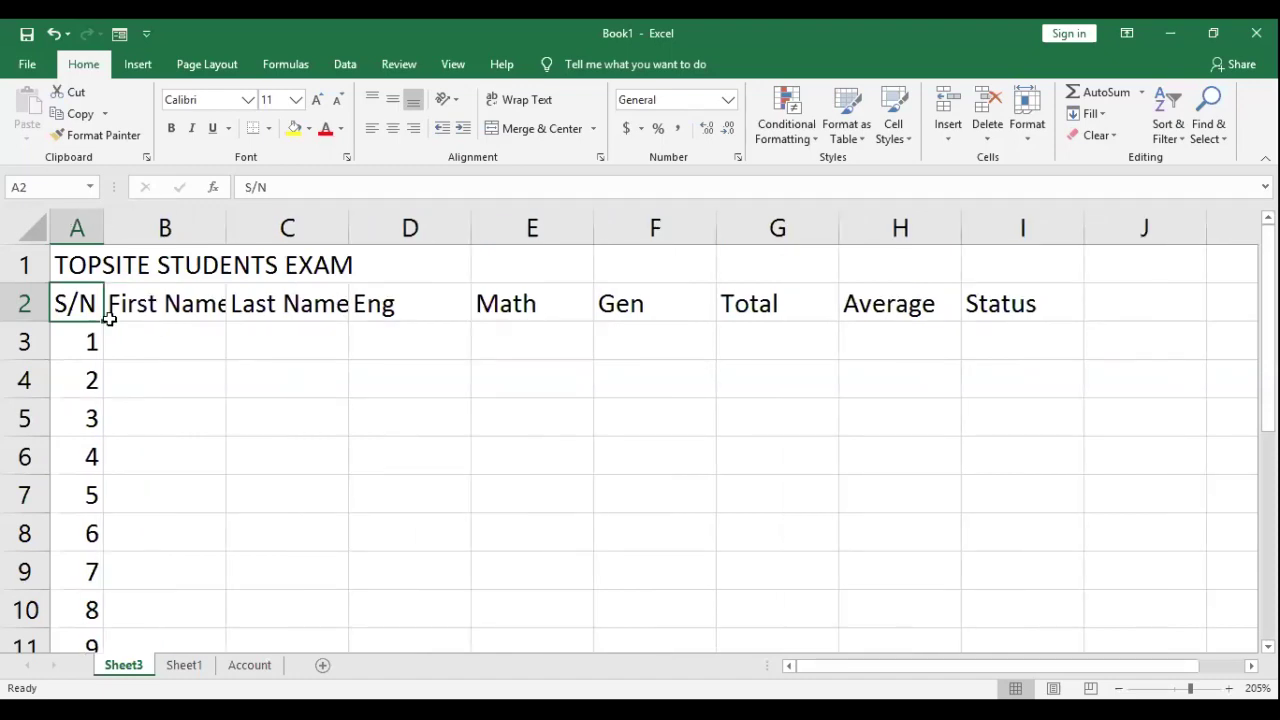
pyautogui.click(208, 341)
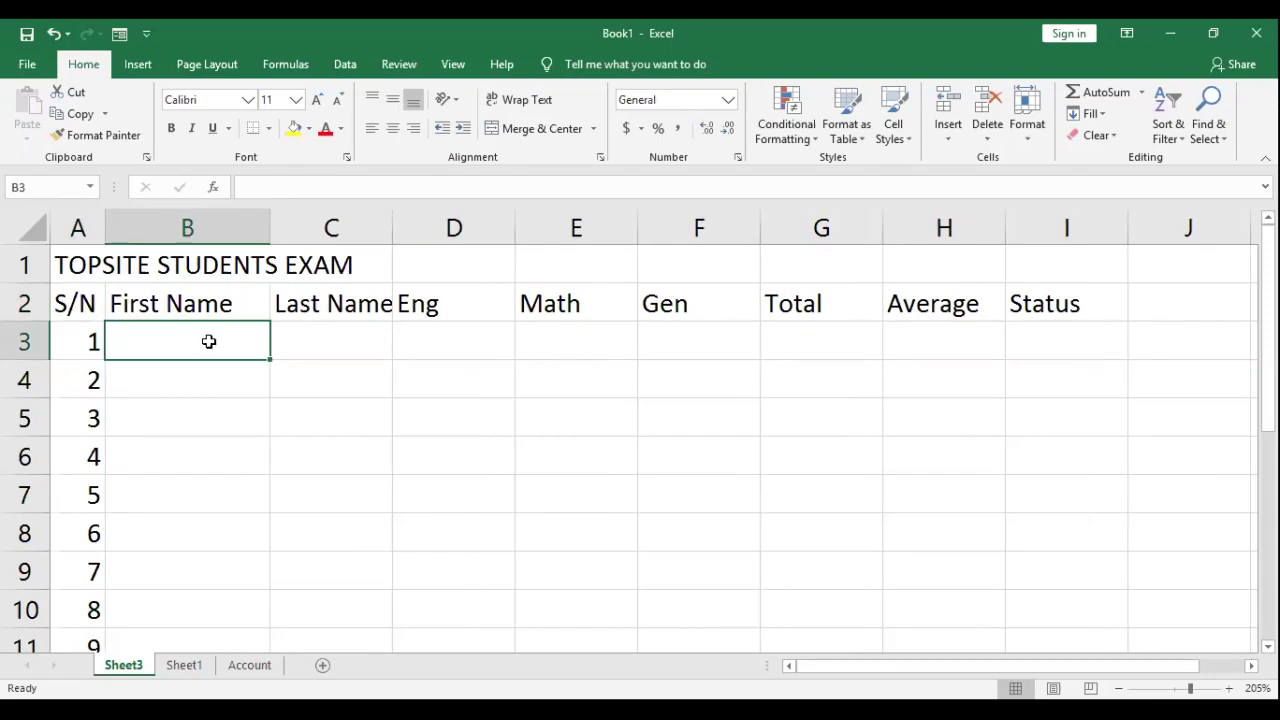
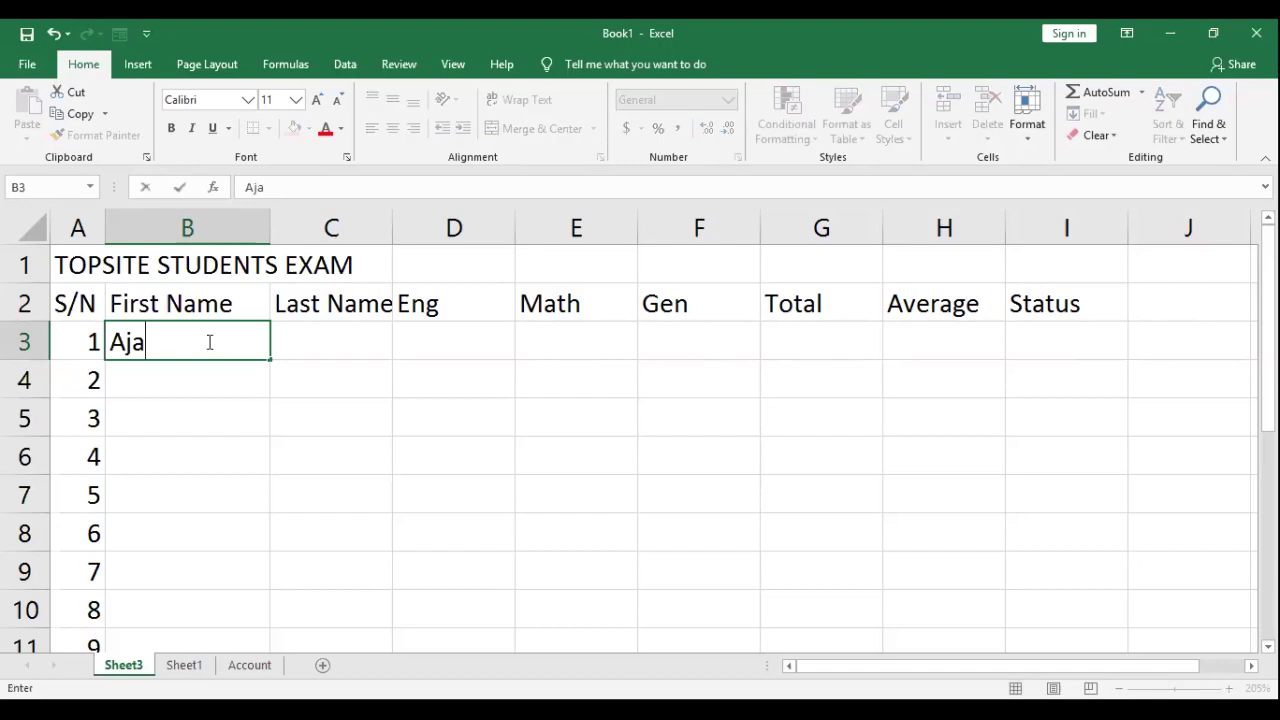
# Step: Enter the first student's first and last names with scores Eng 80, Math 88, Gen 87
pyautogui.press('Tab')
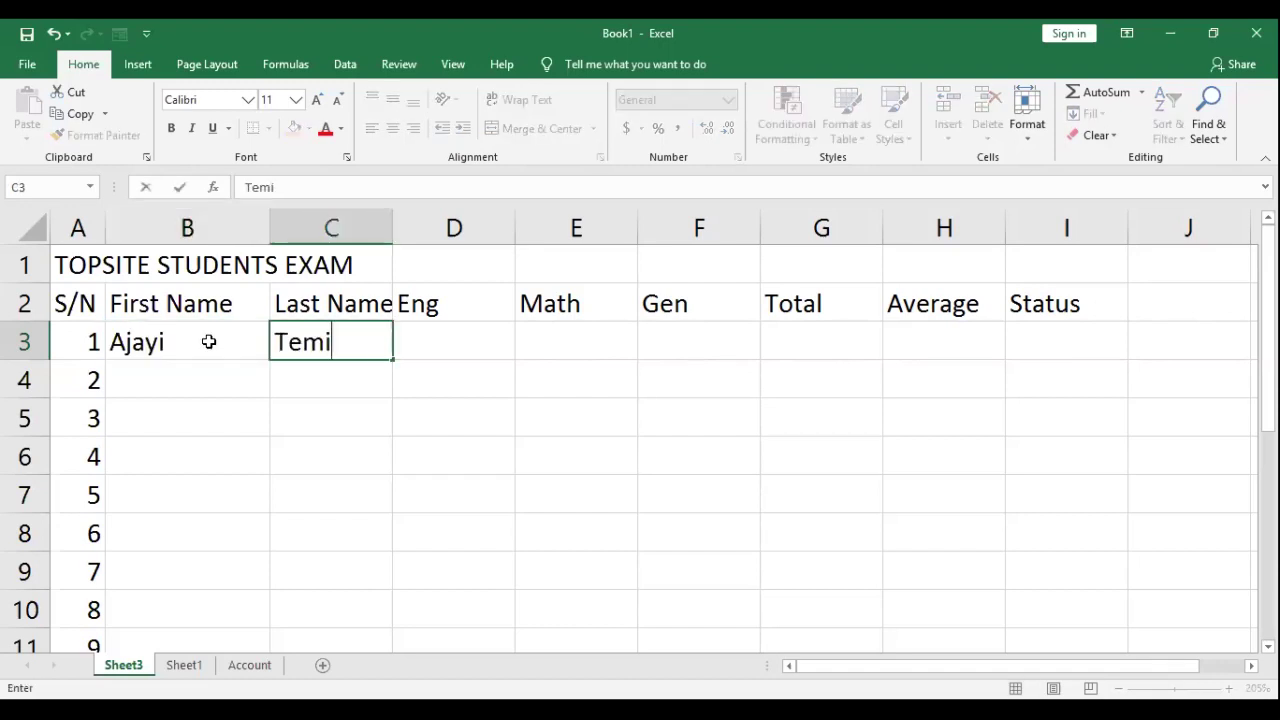
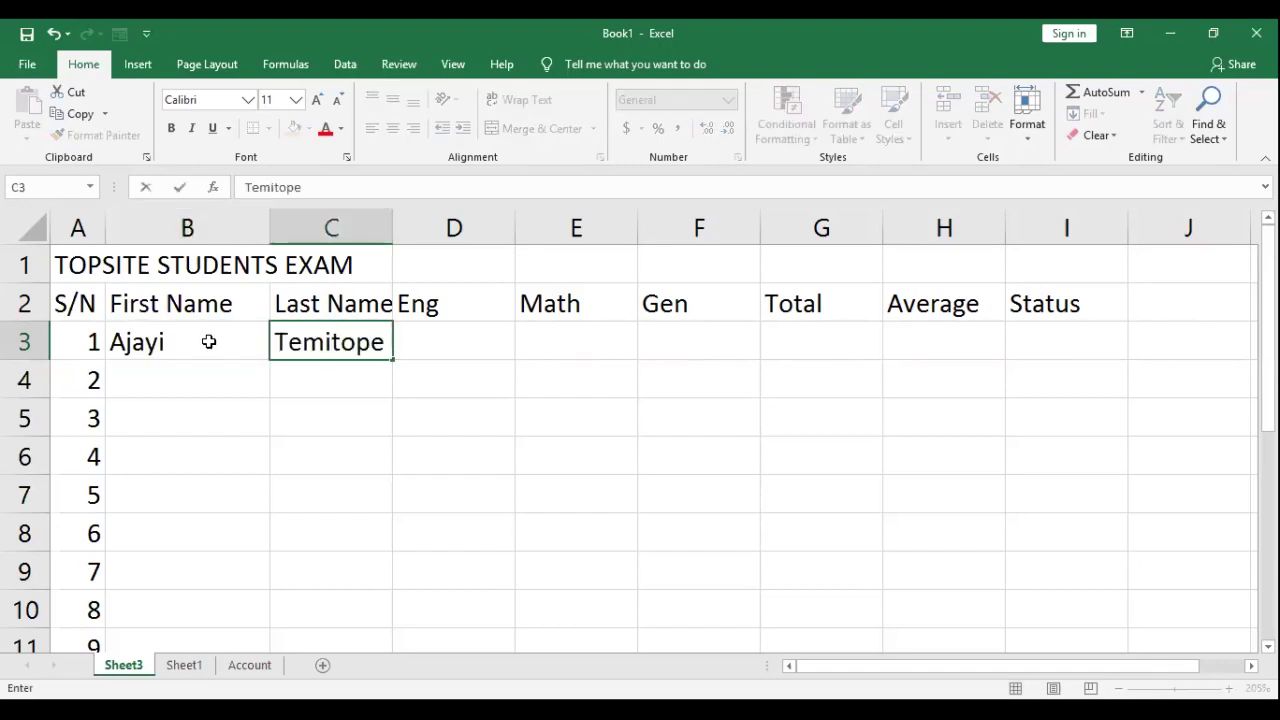
pyautogui.press('Tab')
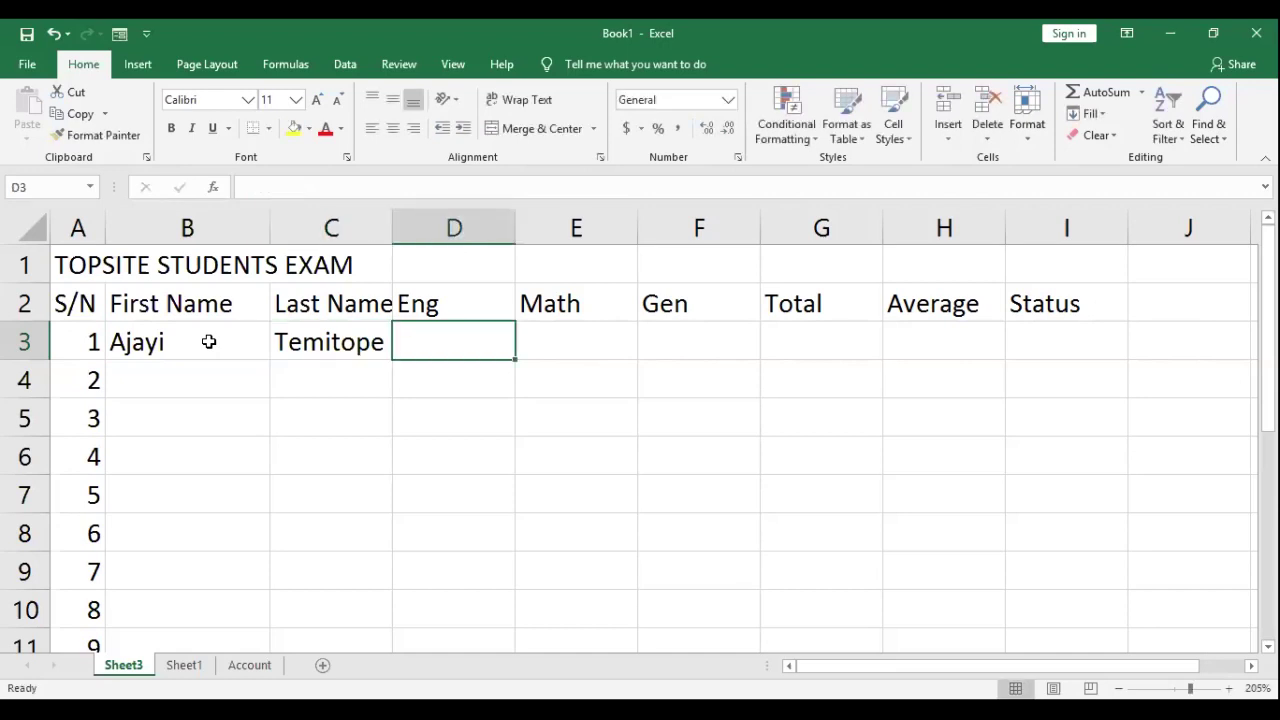
pyautogui.write('8')
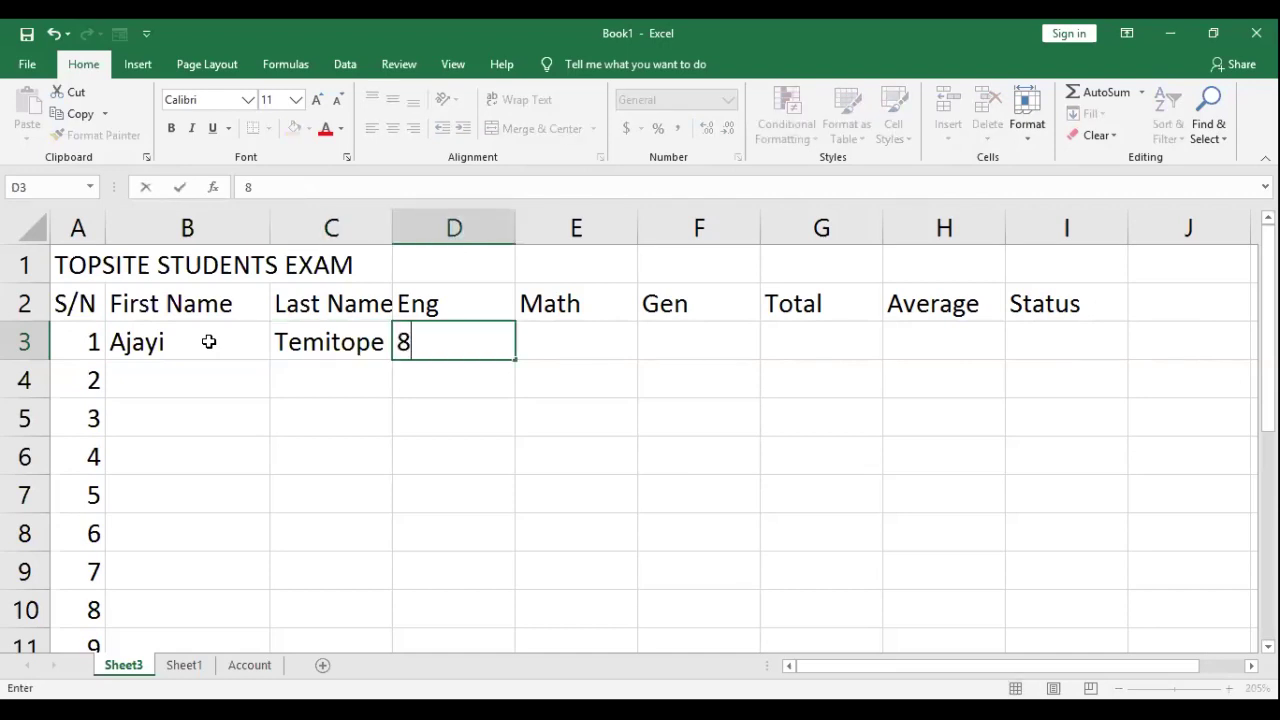
pyautogui.write('0')
pyautogui.press('Tab')
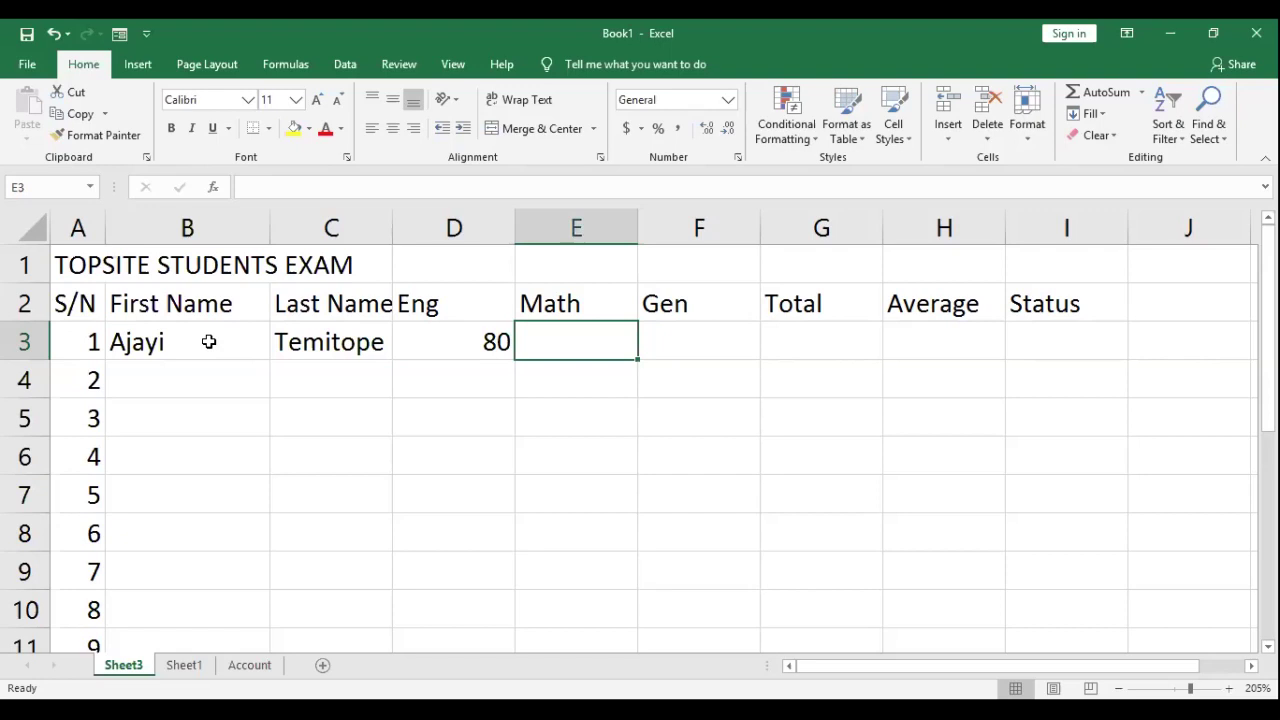
pyautogui.write('88')
pyautogui.press('Tab')
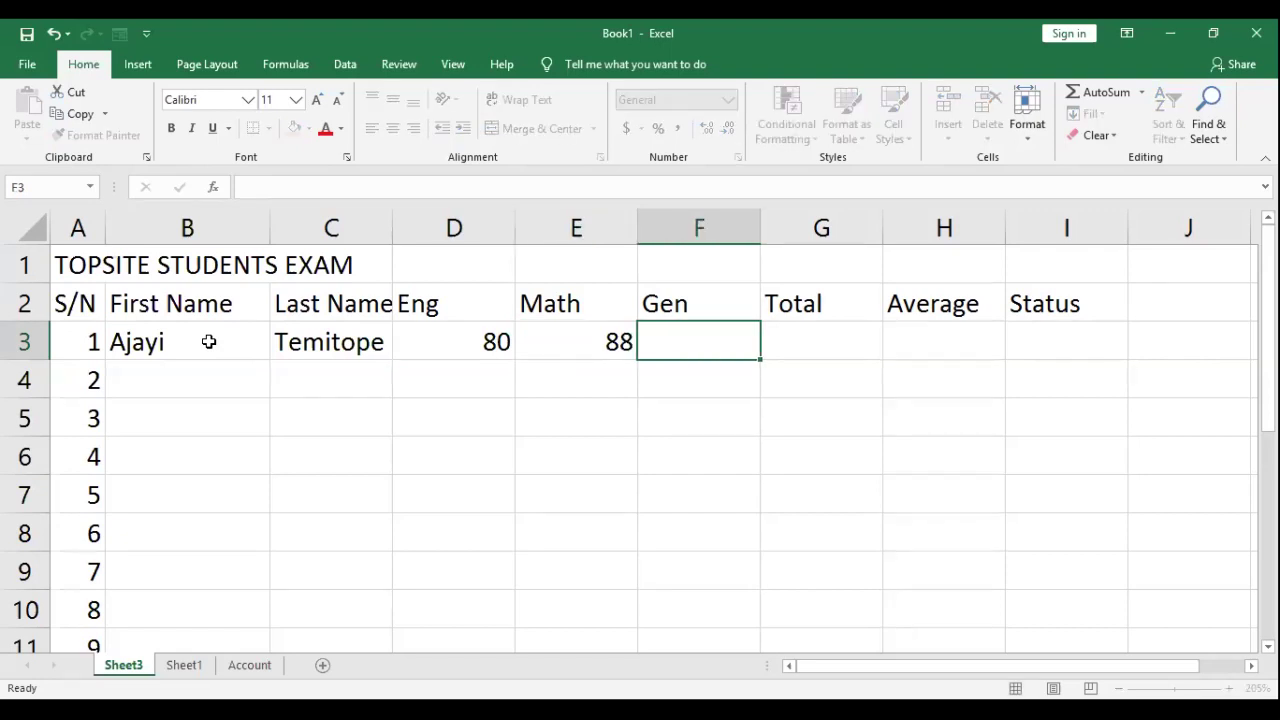
pyautogui.write('87')
pyautogui.press('Return')
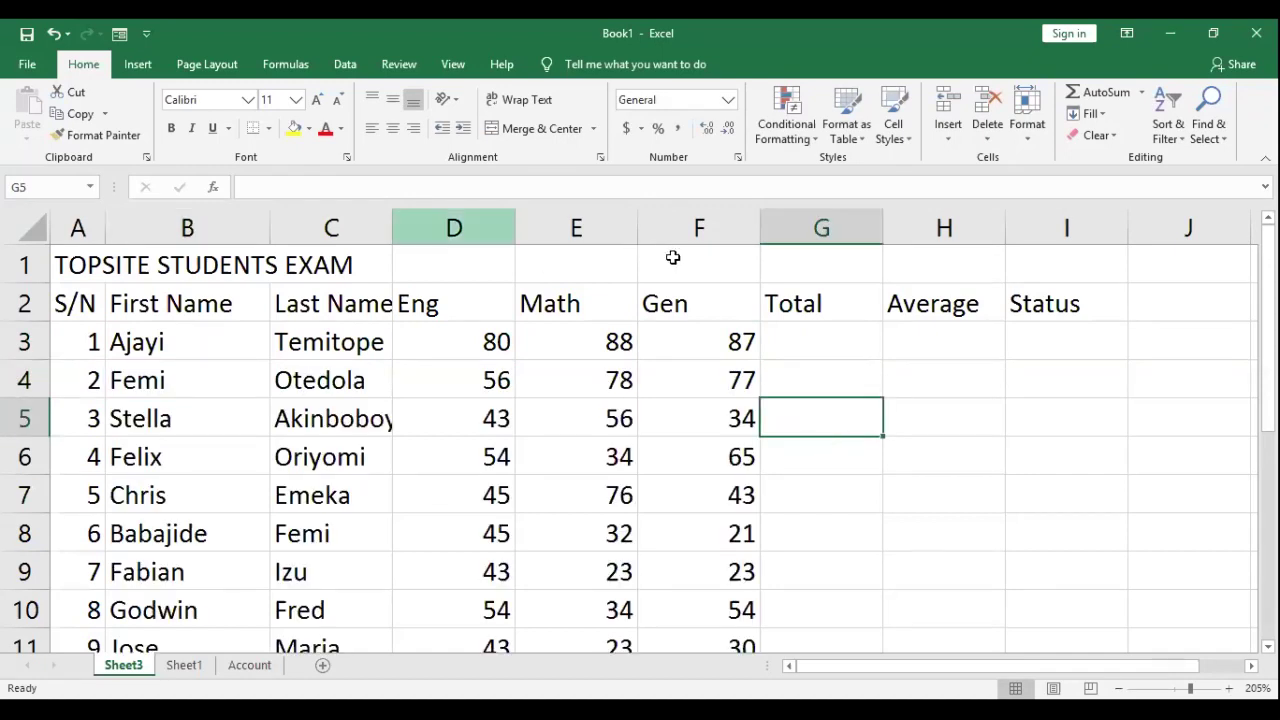
pyautogui.scroll(-1, 680, 335)
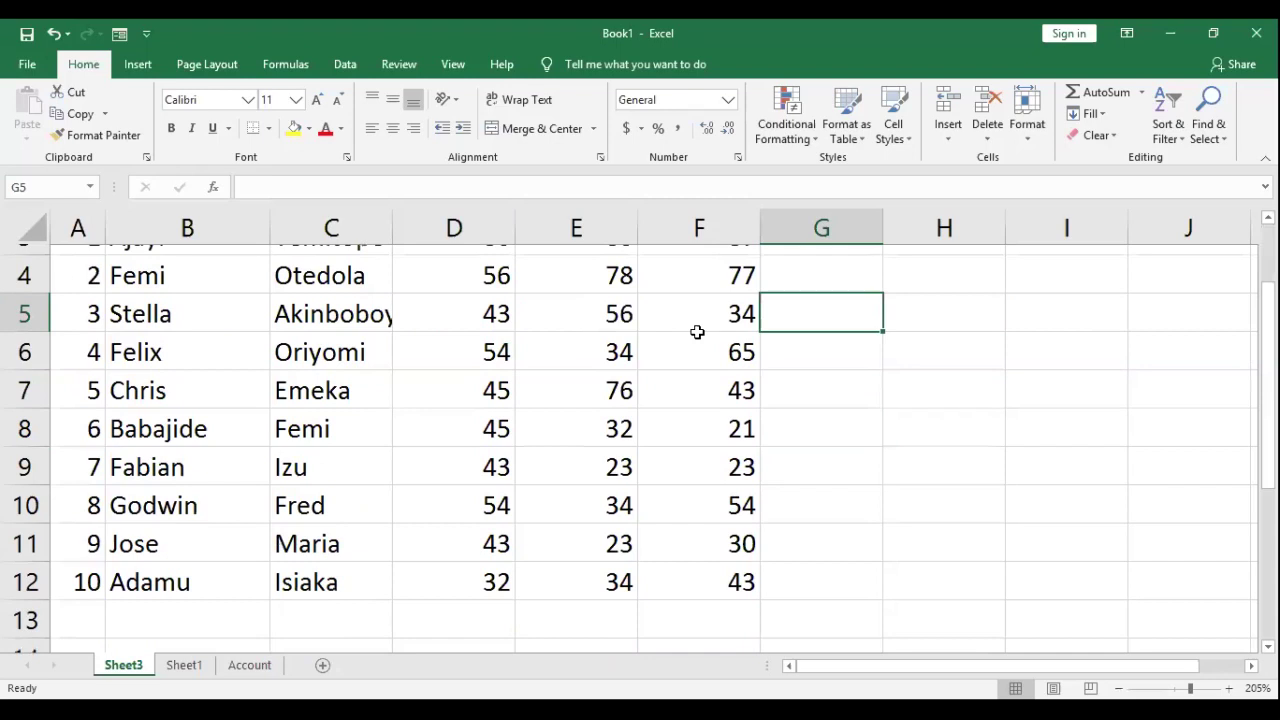
pyautogui.scroll(1, 697, 331)
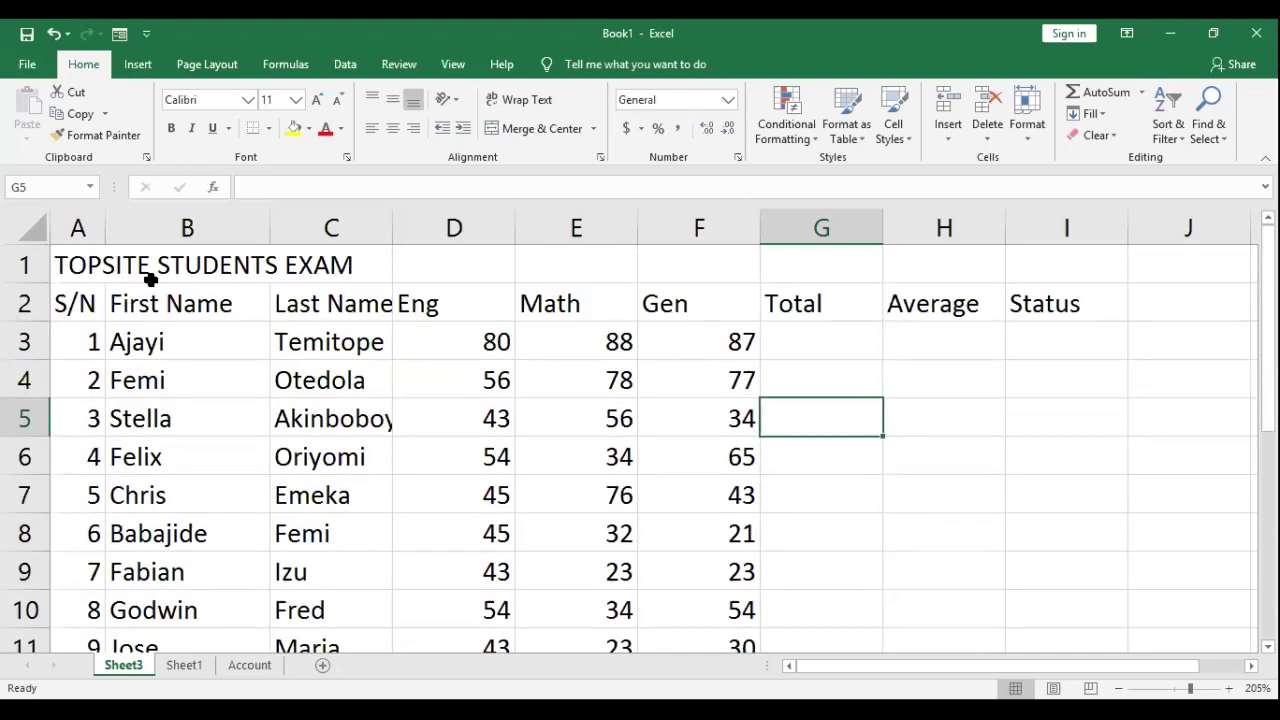
# Step: Select the title range A1:I1 spanning the full table width
pyautogui.hotkey('ctrl', 'Home')
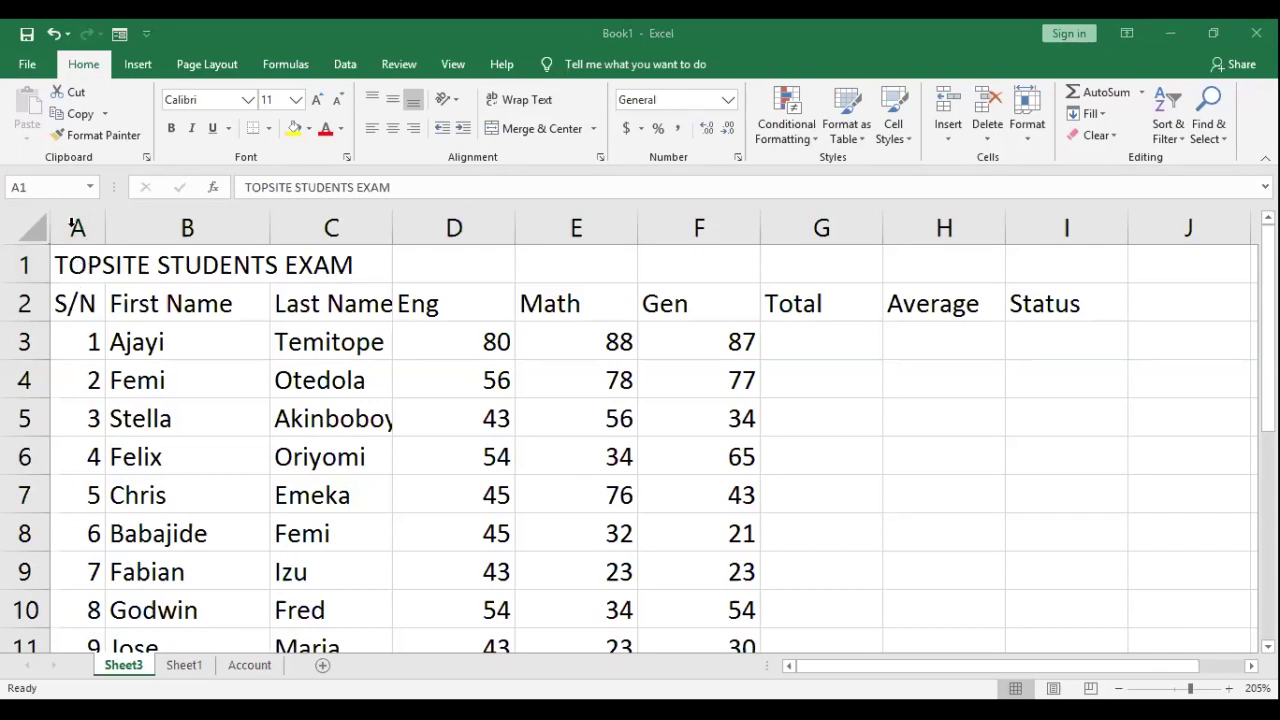
pyautogui.click(72, 268)
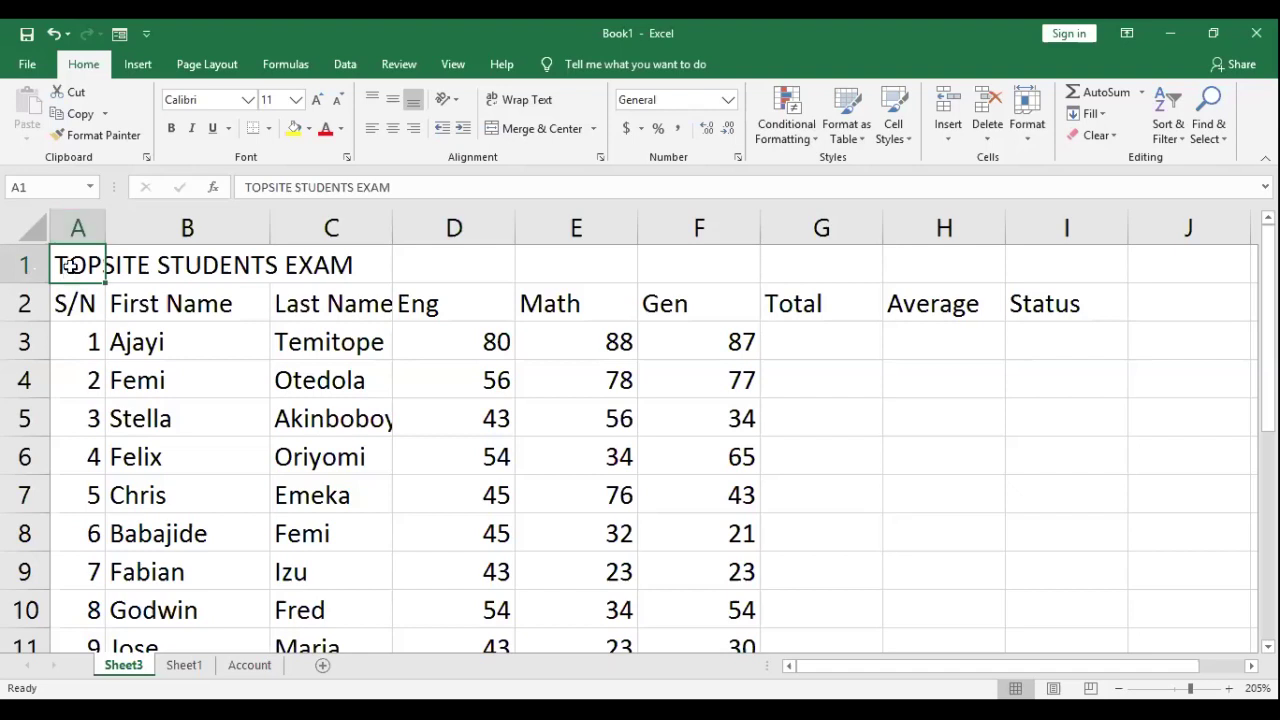
pyautogui.keyDown('shift'); pyautogui.click(251, 289); pyautogui.keyUp('shift')
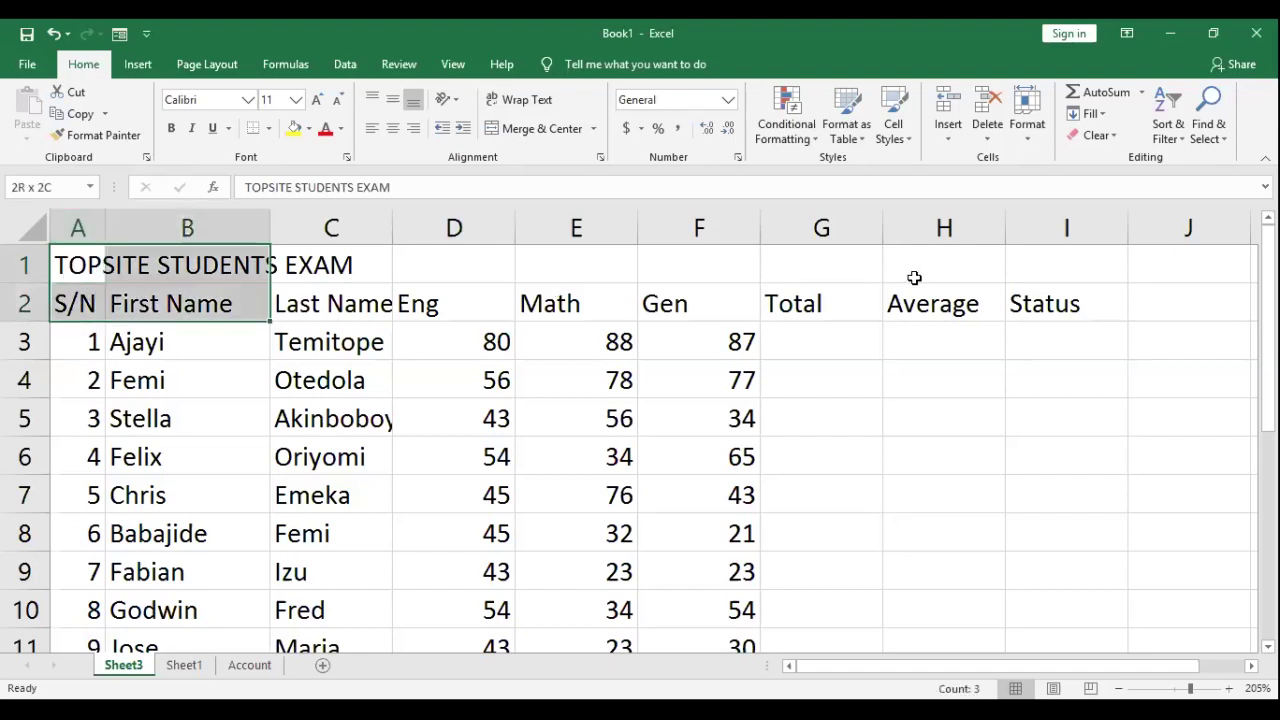
pyautogui.keyDown('shift'); pyautogui.click(875, 276); pyautogui.keyUp('shift')
pyautogui.keyDown('shift'); pyautogui.click(1066, 271); pyautogui.keyUp('shift')
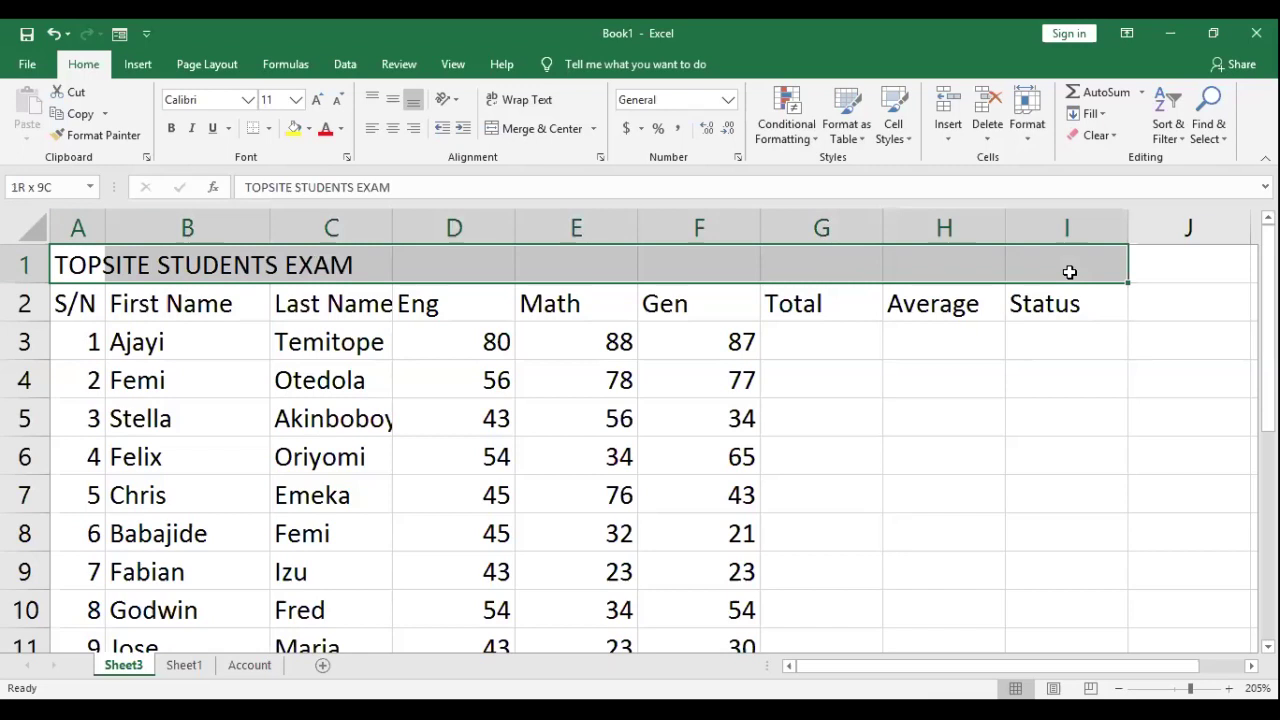
pyautogui.keyDown('shift'); pyautogui.click(116, 262); pyautogui.keyUp('shift')
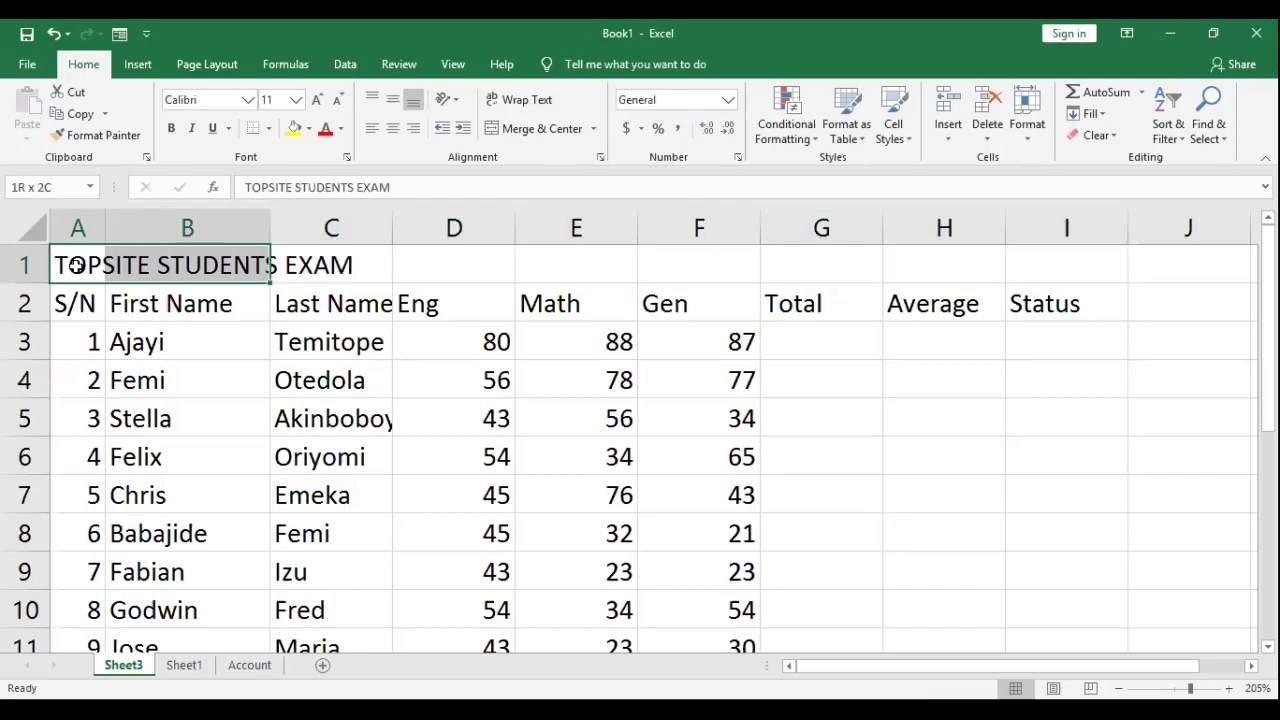
pyautogui.click(76, 265)
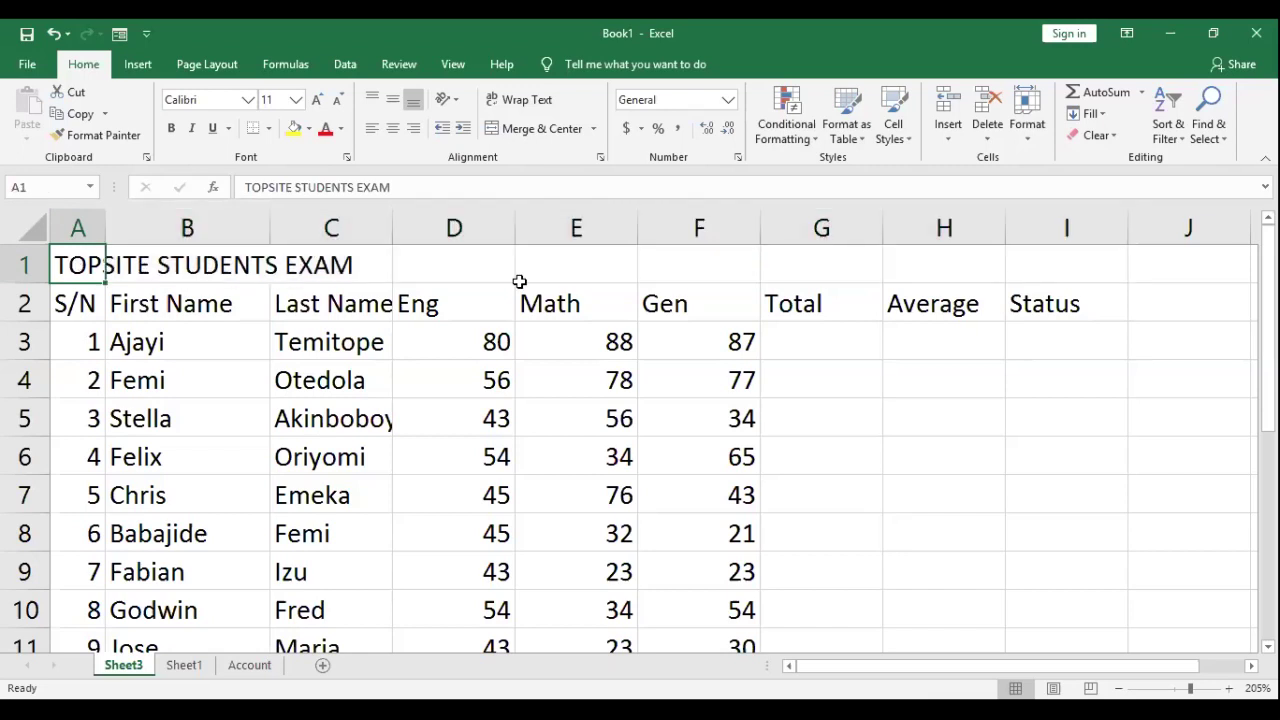
pyautogui.keyDown('shift'); pyautogui.click(519, 279); pyautogui.keyUp('shift')
pyautogui.keyDown('shift'); pyautogui.click(1038, 261); pyautogui.keyUp('shift')
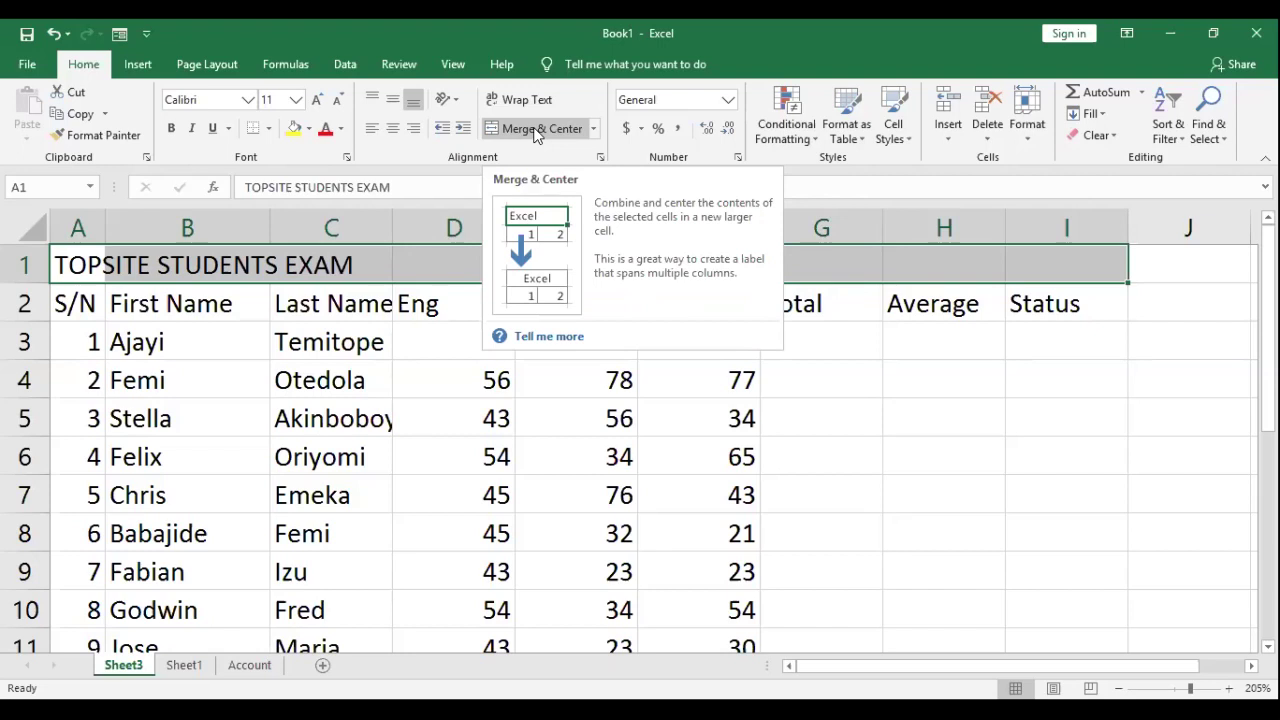
# Step: Merge and center the title across A1:I1 and make it bold
pyautogui.click(535, 133)
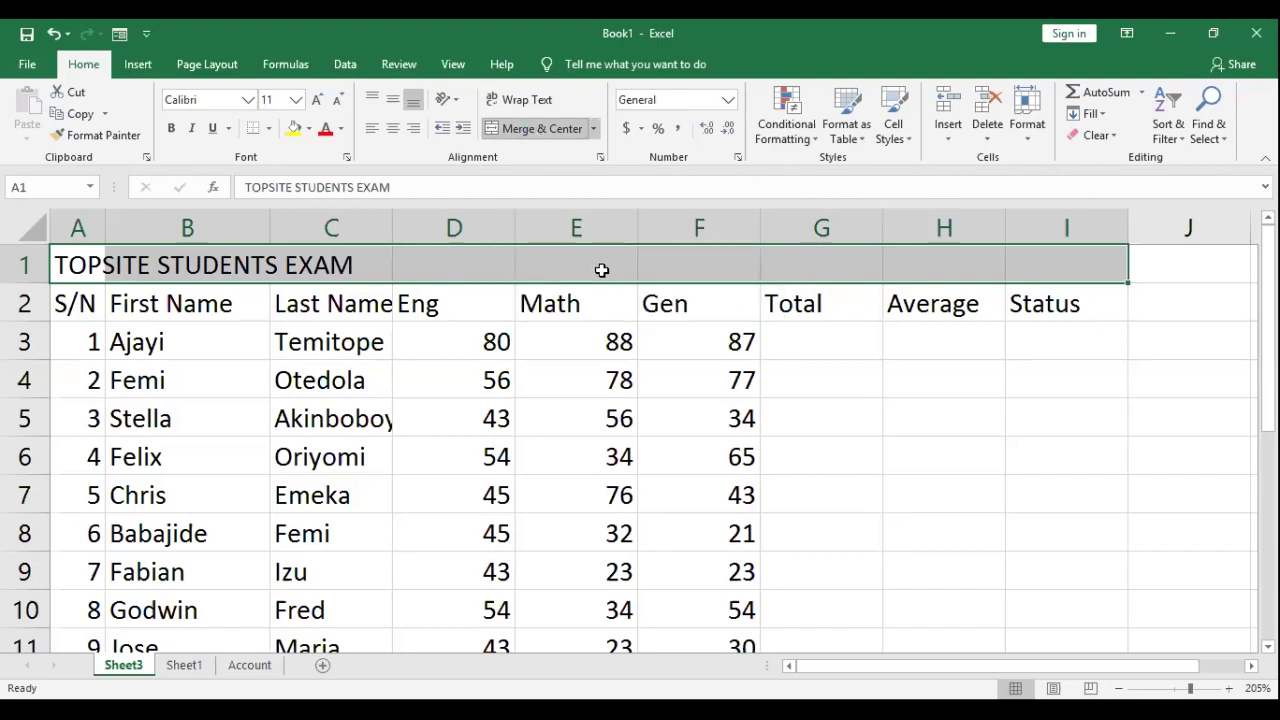
pyautogui.click(538, 128)
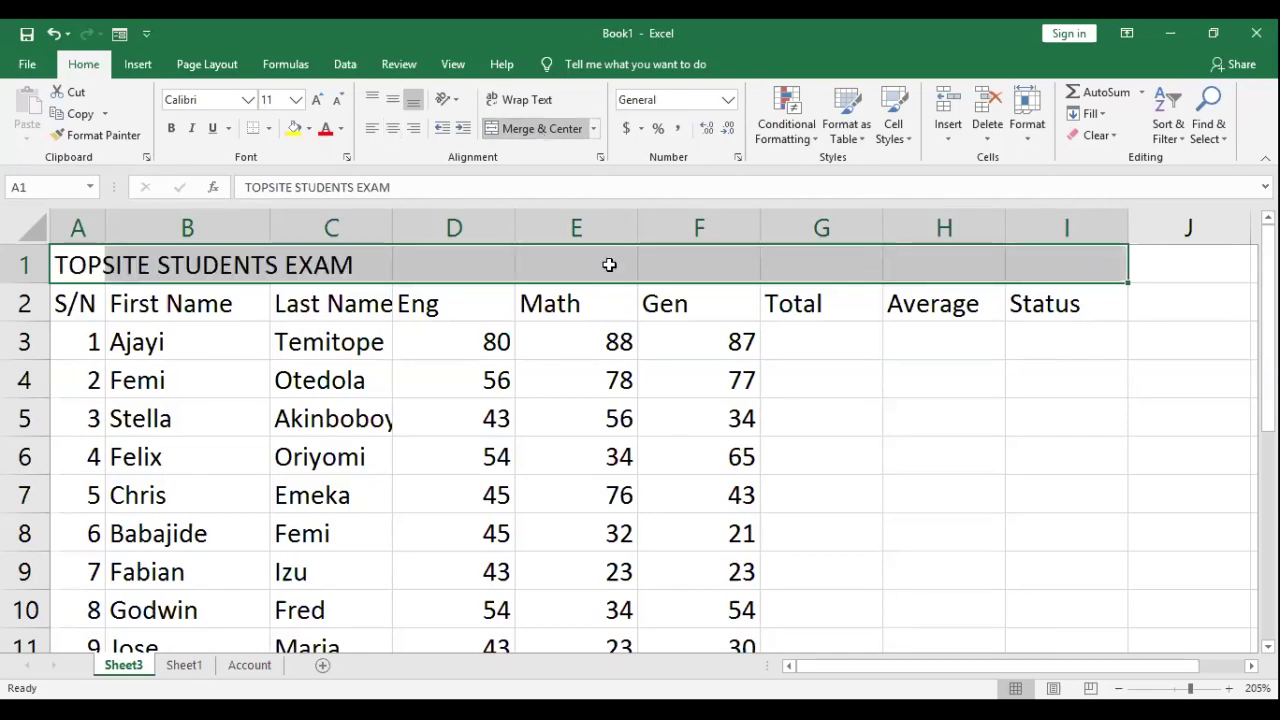
pyautogui.hotkey('ctrl', 'z')
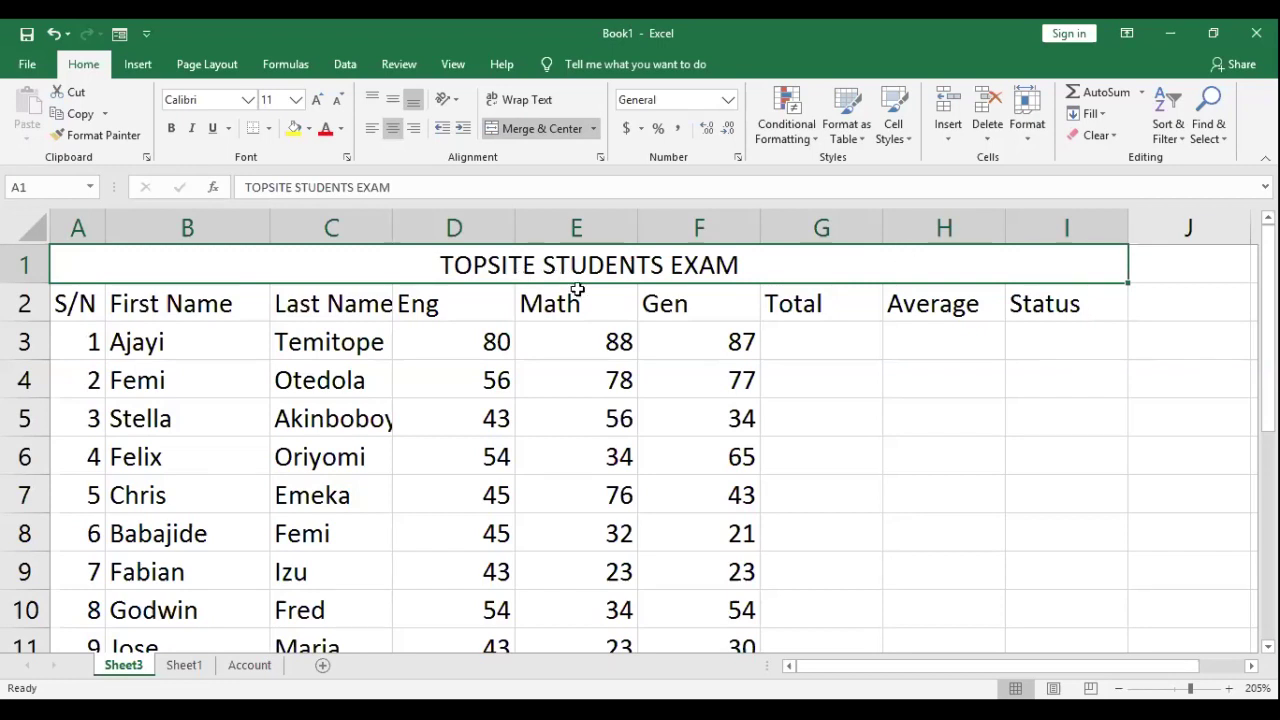
pyautogui.click(167, 126)
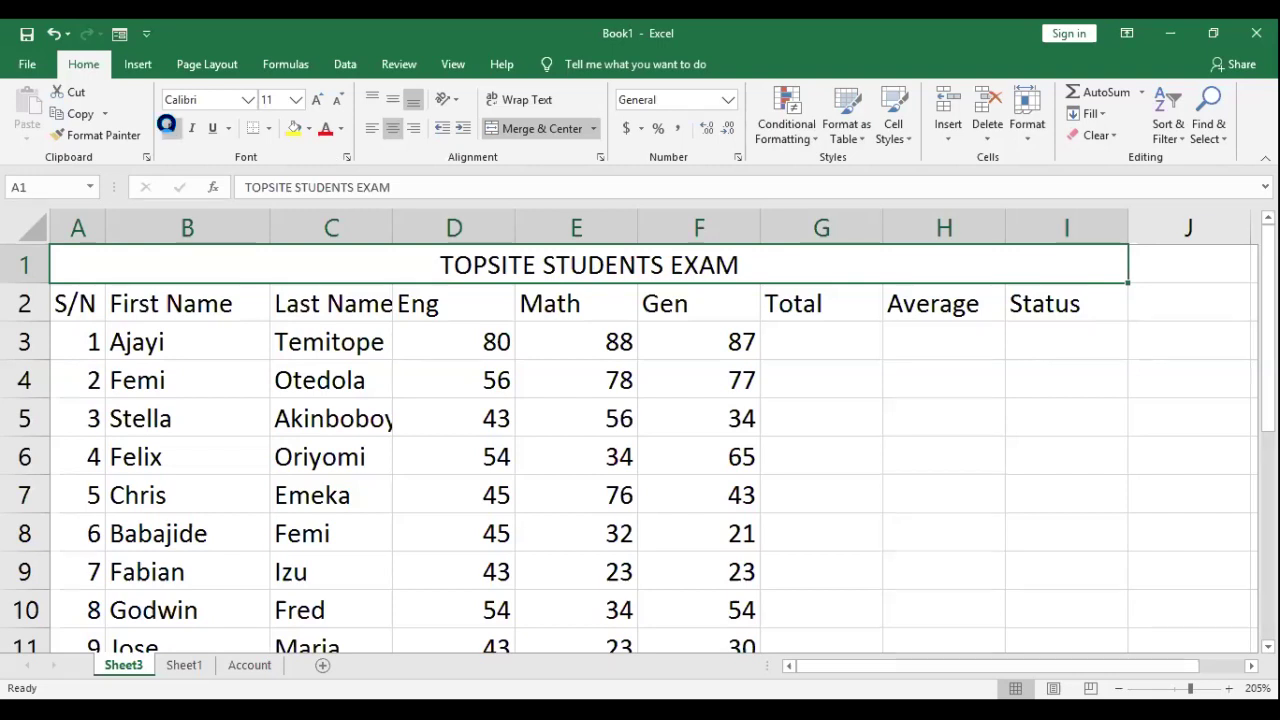
pyautogui.click(170, 128)
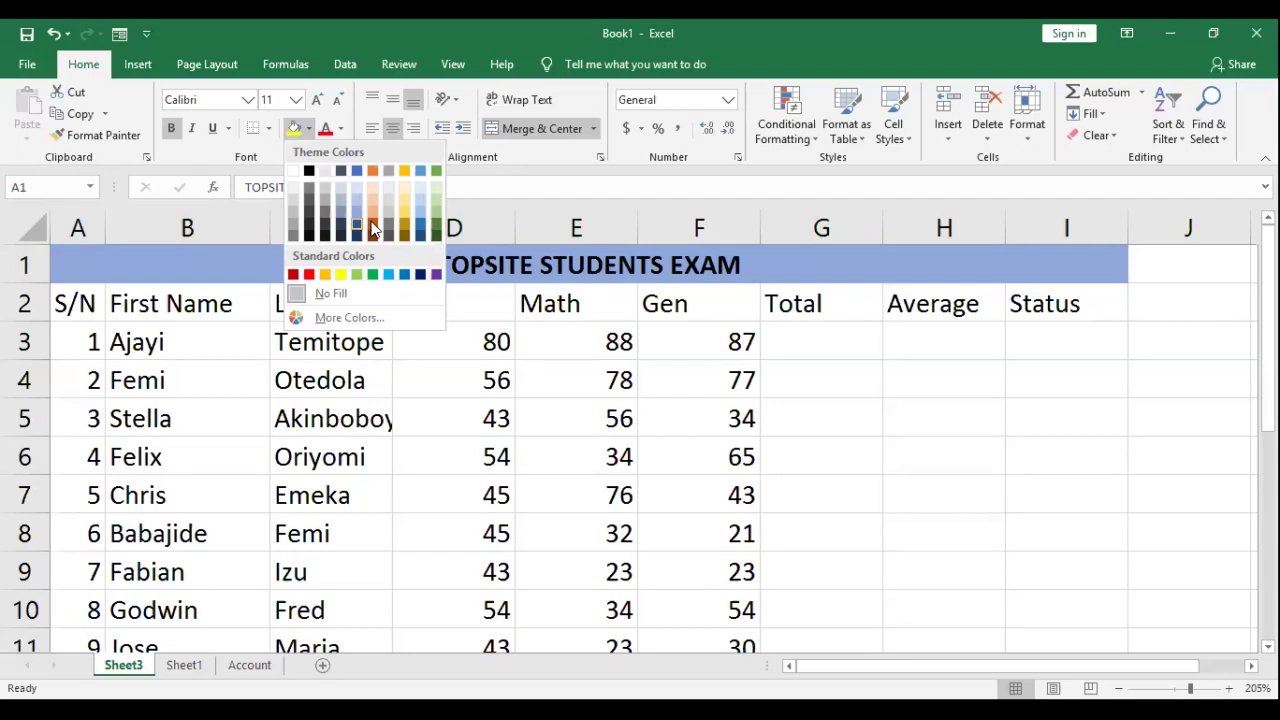
# Step: Give the merged title a red fill and yellow font colour
pyautogui.click(561, 272)
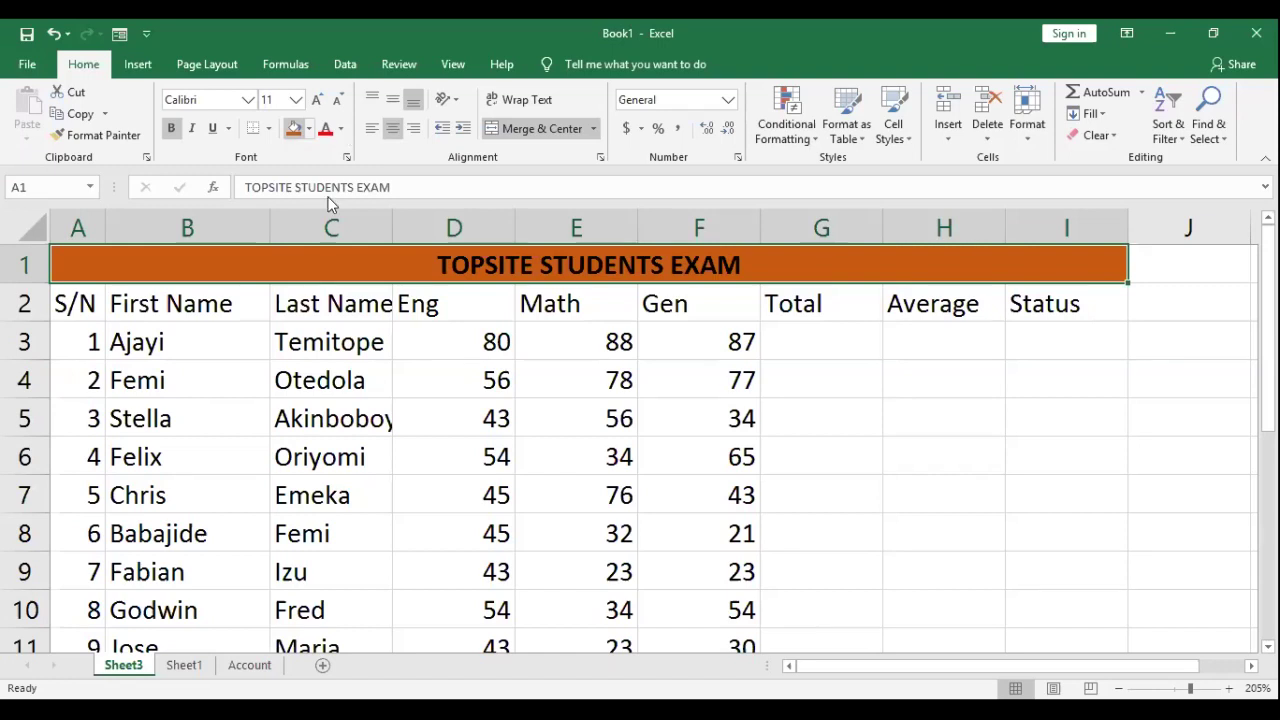
pyautogui.click(340, 128)
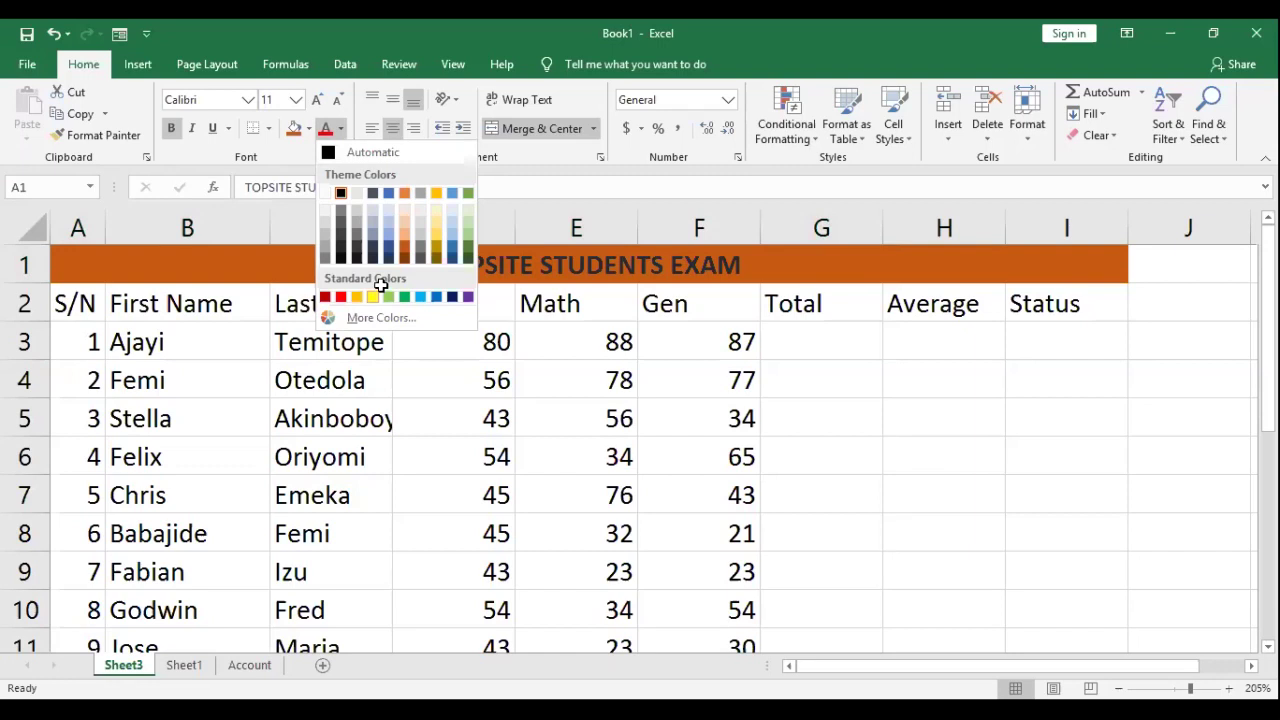
pyautogui.click(379, 287)
pyautogui.click(755, 283)
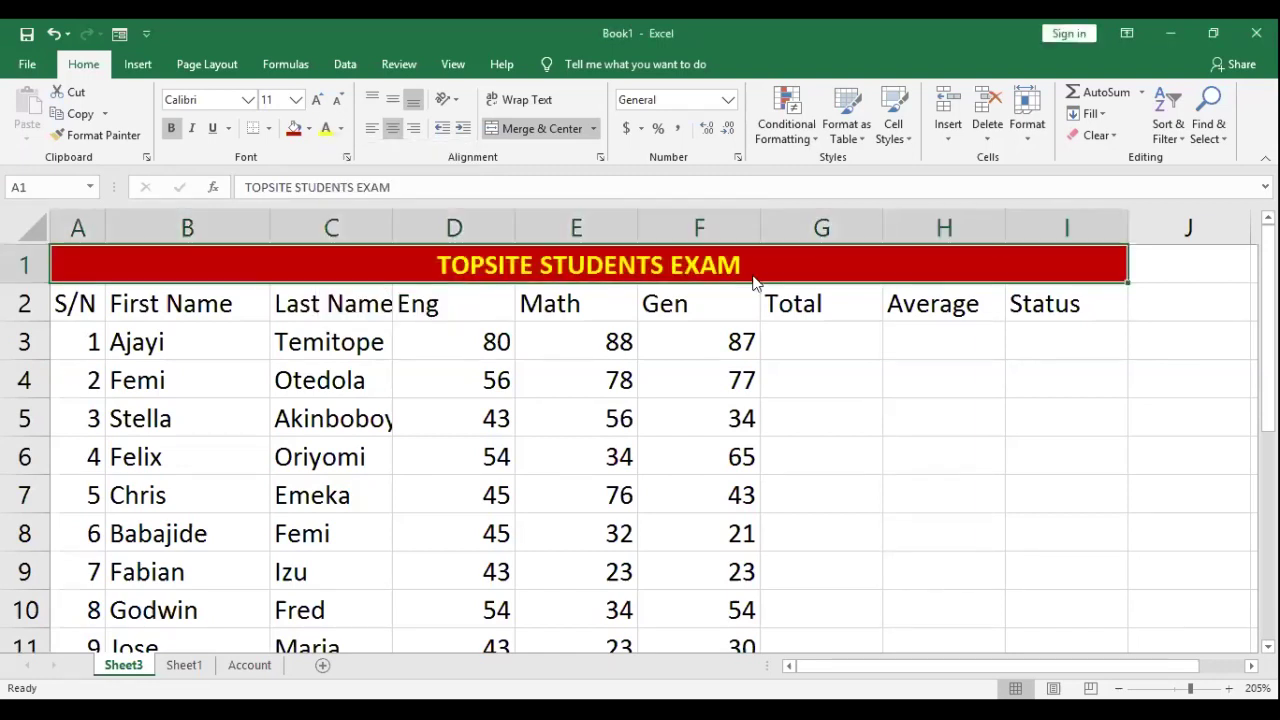
pyautogui.click(75, 303)
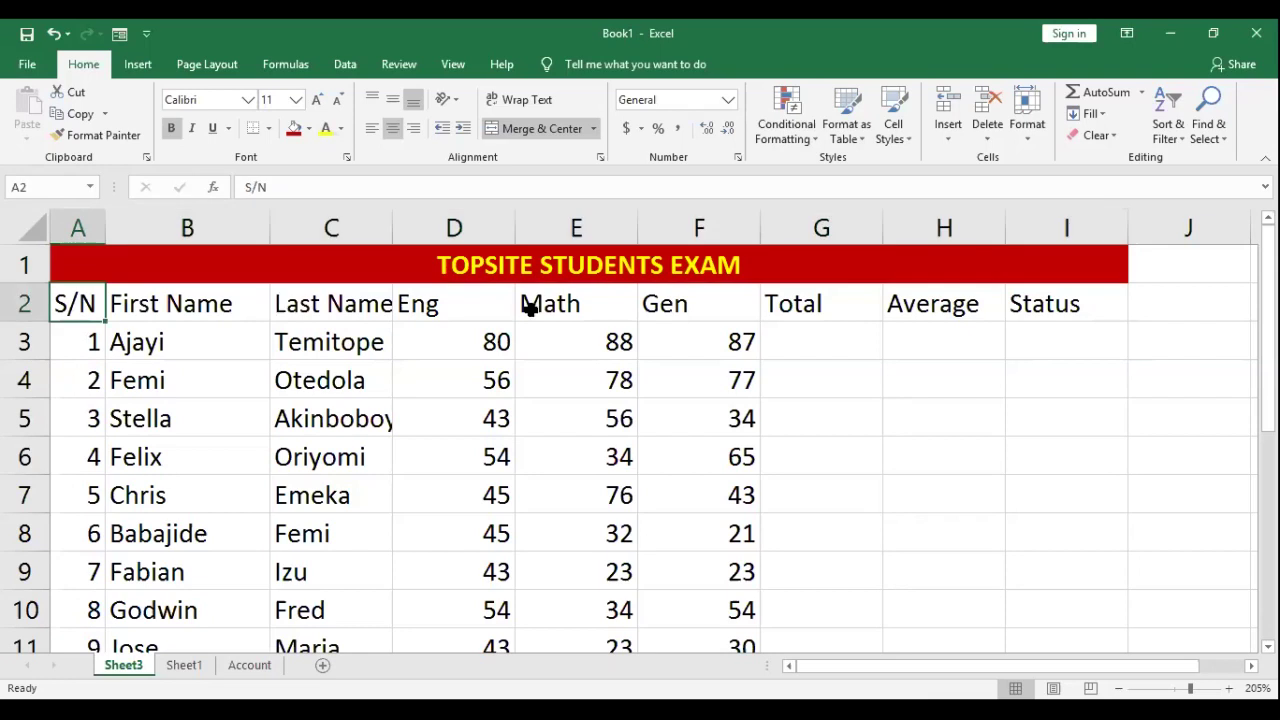
# Step: Bold and centre the A2:I2 headers, and widen column C to fit the longest last name
pyautogui.hotkey('shift', 'Right')
pyautogui.hotkey('shift', 'Right')
pyautogui.keyDown('shift'); pyautogui.click(1088, 311); pyautogui.keyUp('shift')
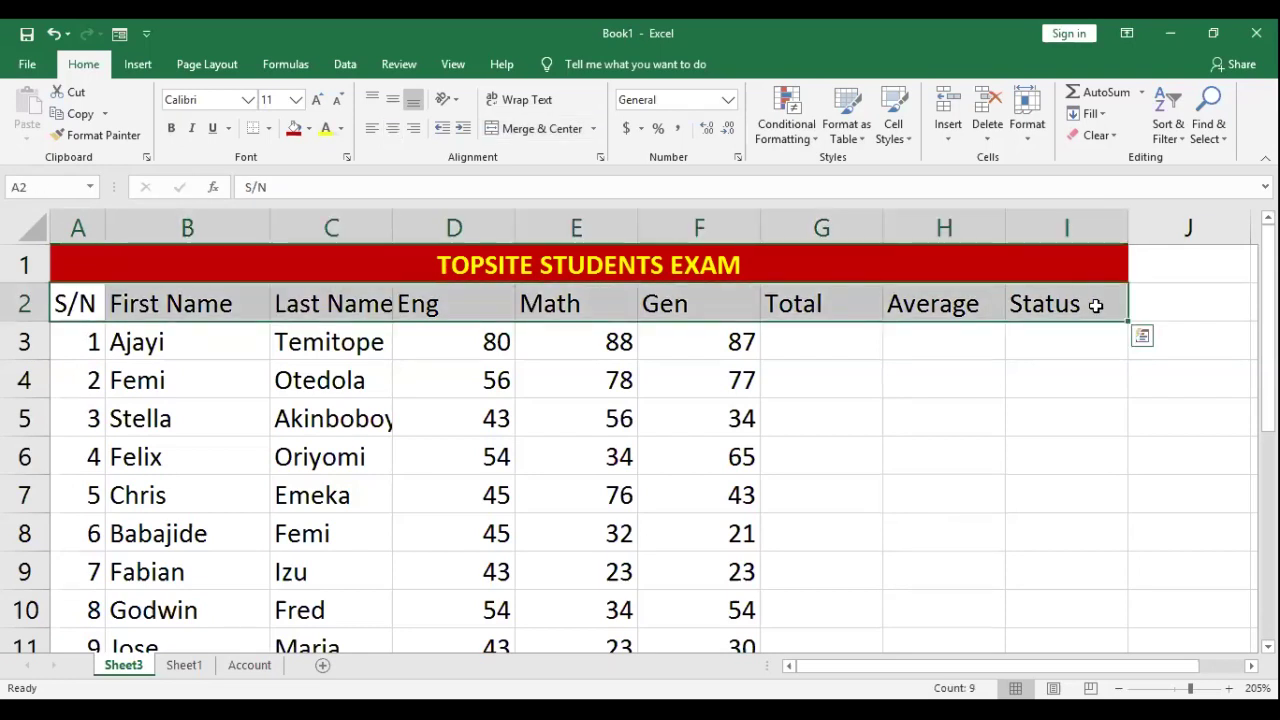
pyautogui.click(90, 303)
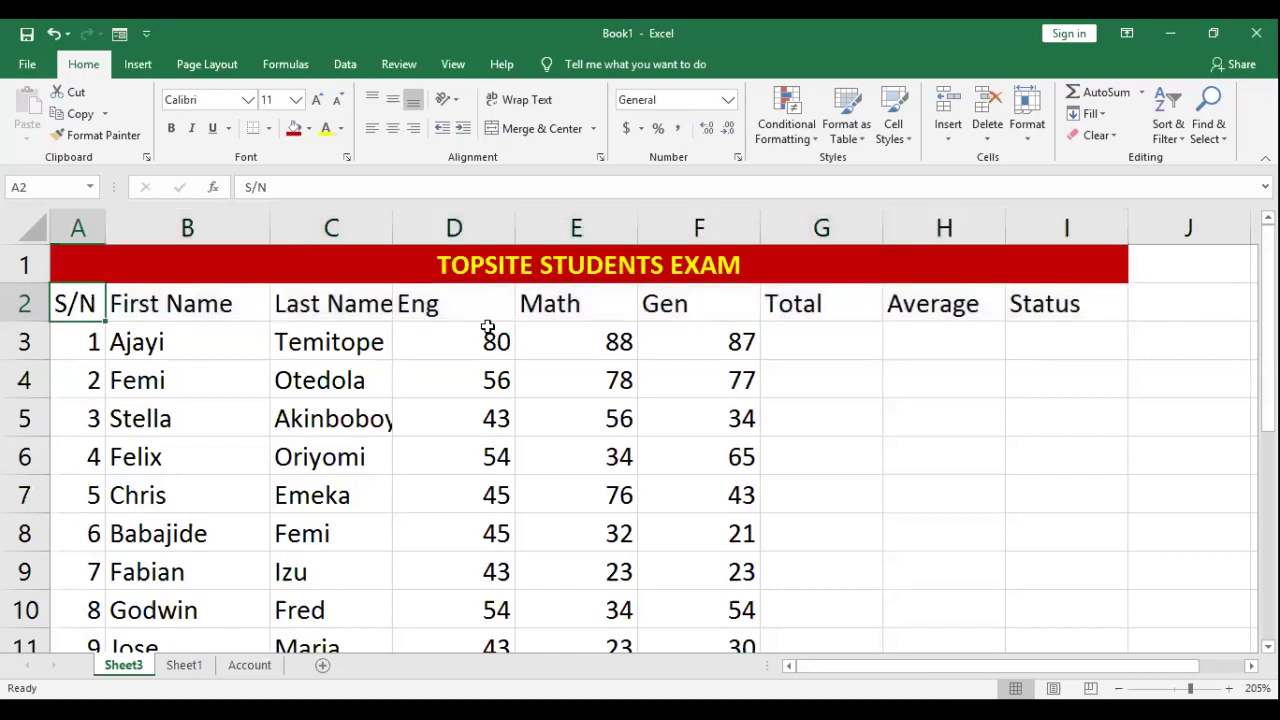
pyautogui.keyDown('shift'); pyautogui.click(755, 300); pyautogui.keyUp('shift')
pyautogui.moveTo(1040, 305); pyautogui.dragTo(1045, 305)
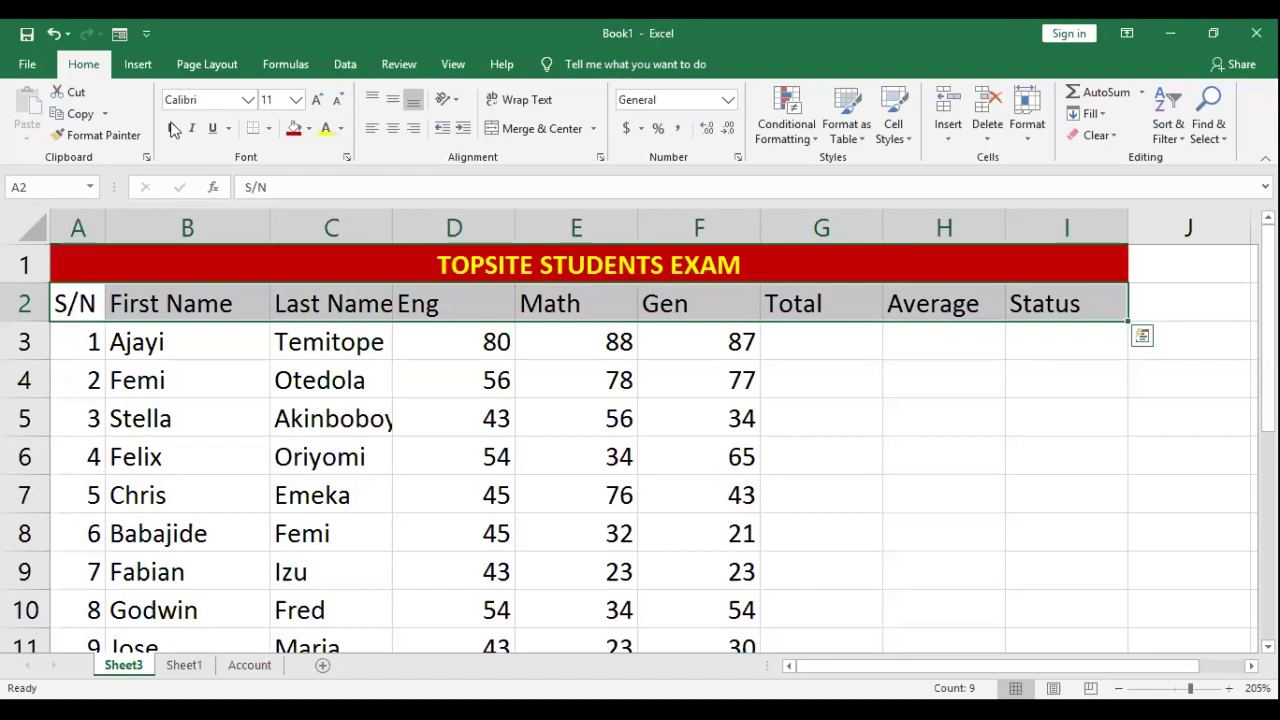
pyautogui.click(393, 137)
pyautogui.hotkey('ctrl', 'b')
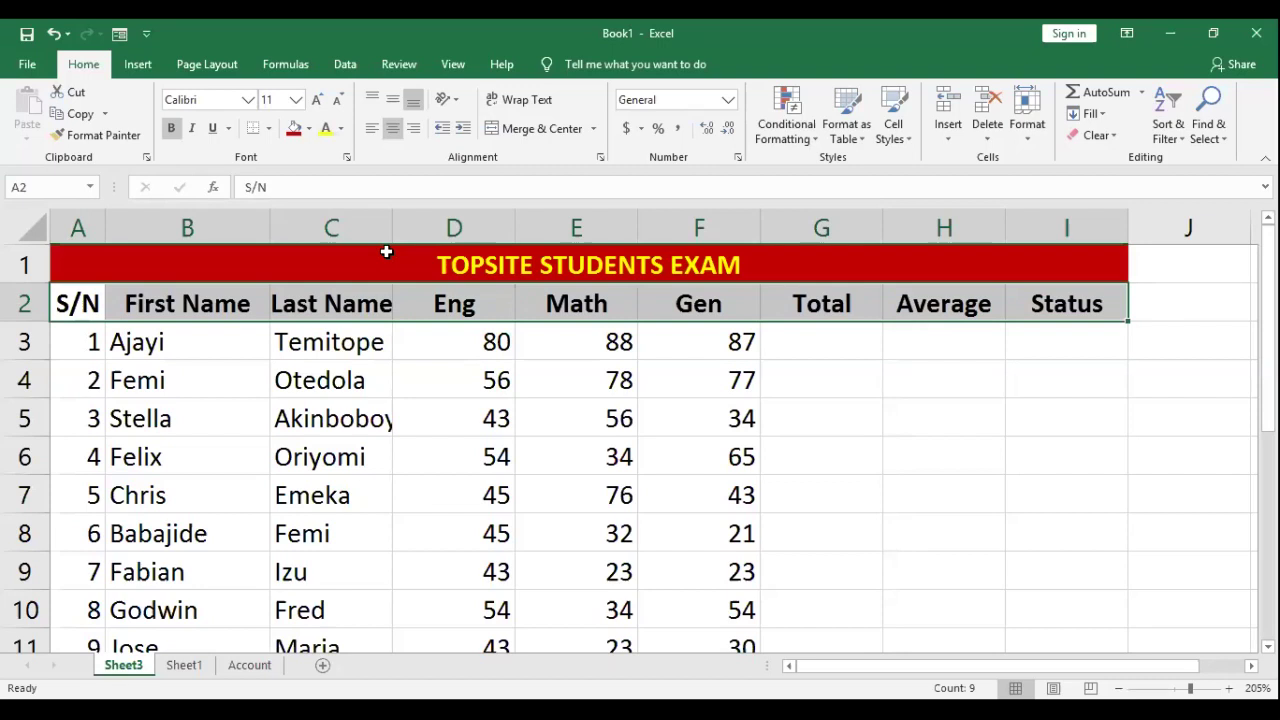
pyautogui.moveTo(392, 230); pyautogui.dragTo(410, 227)
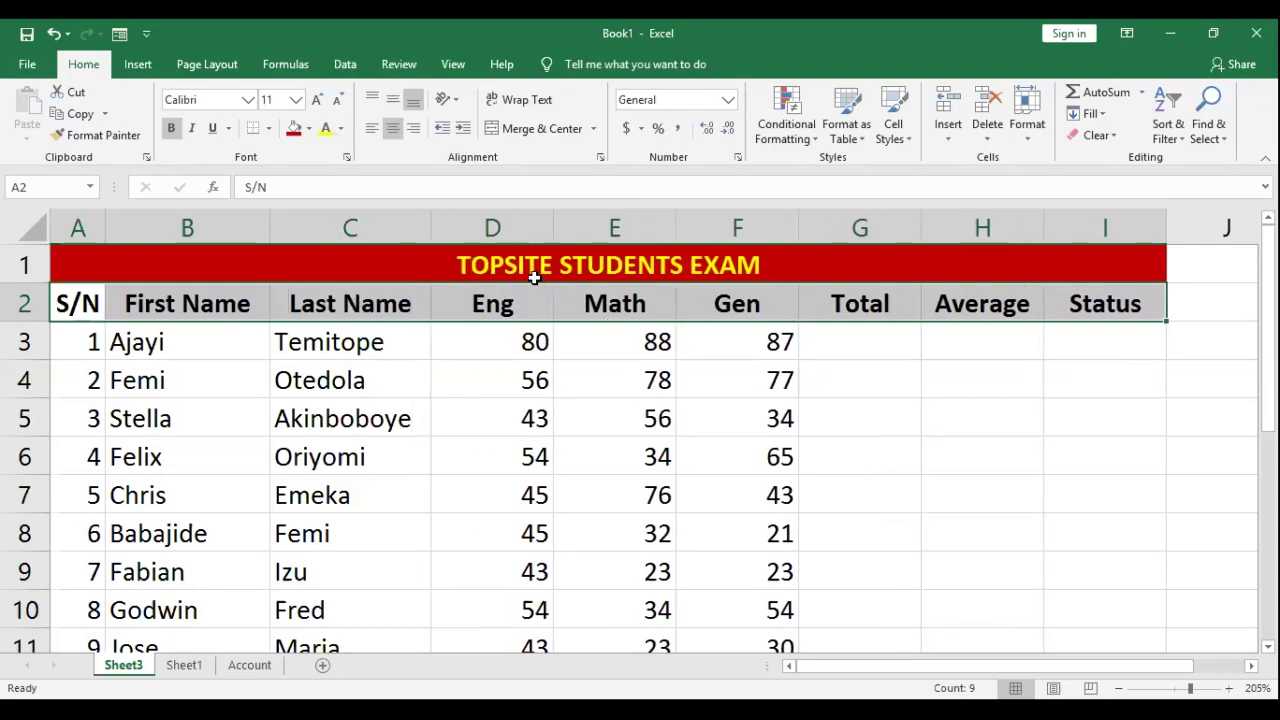
# Step: AutoFit columns D through I to their headers and scores
pyautogui.click(455, 338)
pyautogui.doubleClick(550, 226)
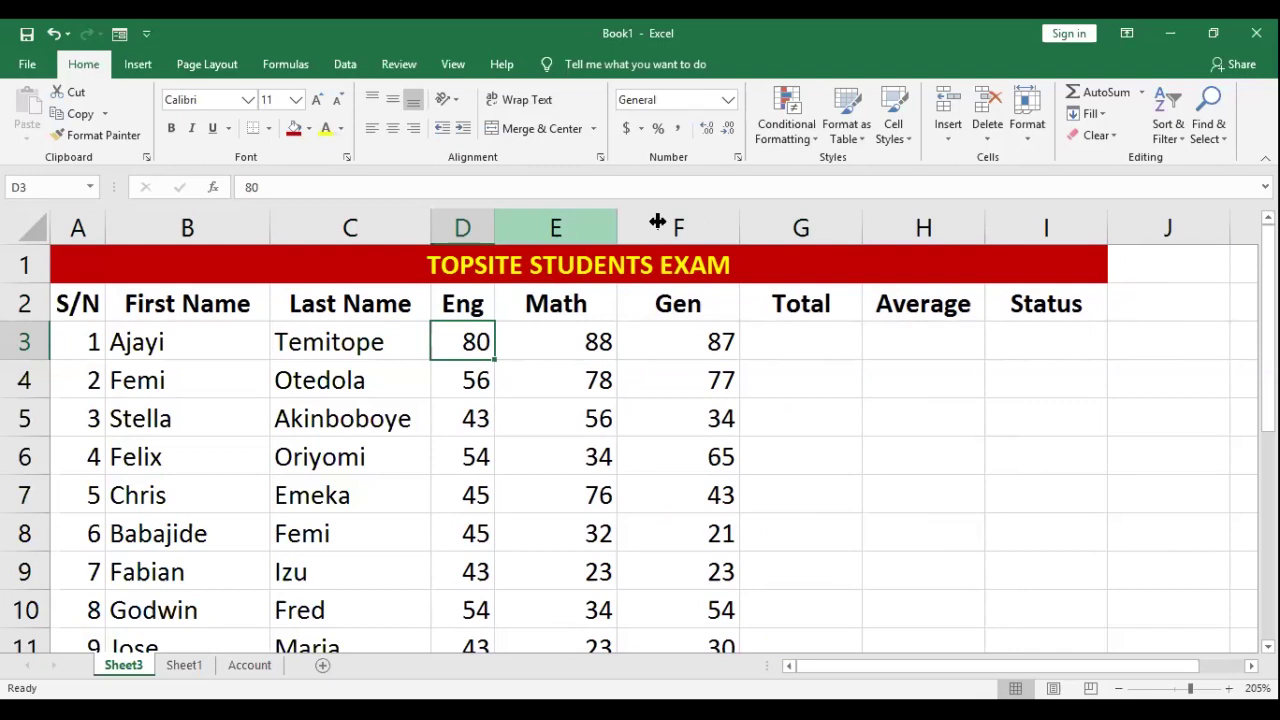
pyautogui.doubleClick(657, 221)
pyautogui.doubleClick(700, 220)
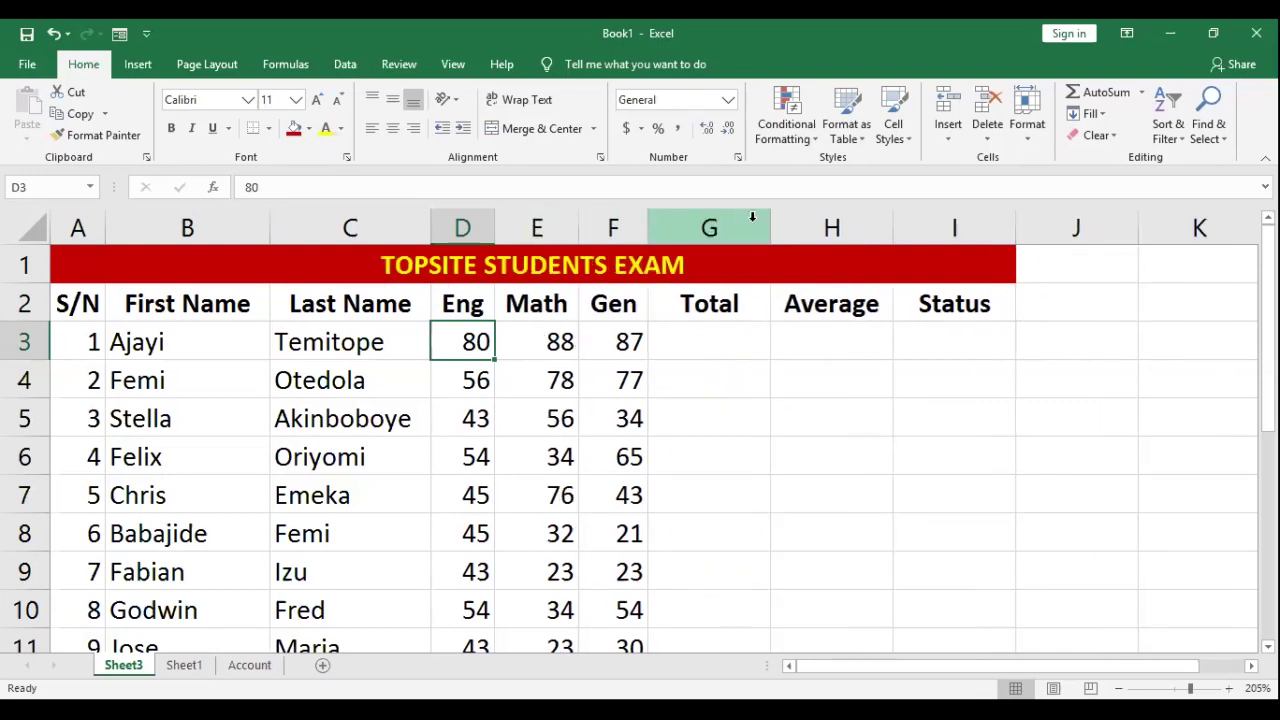
pyautogui.doubleClick(770, 224)
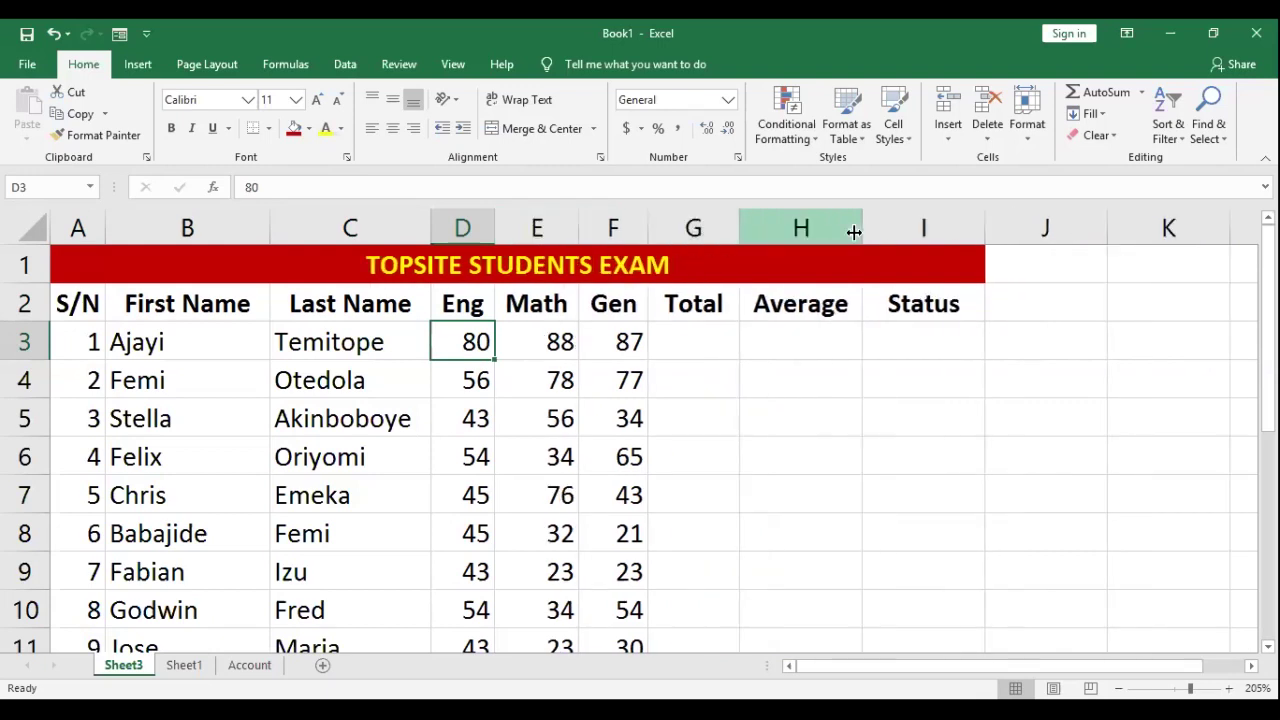
pyautogui.doubleClick(854, 232)
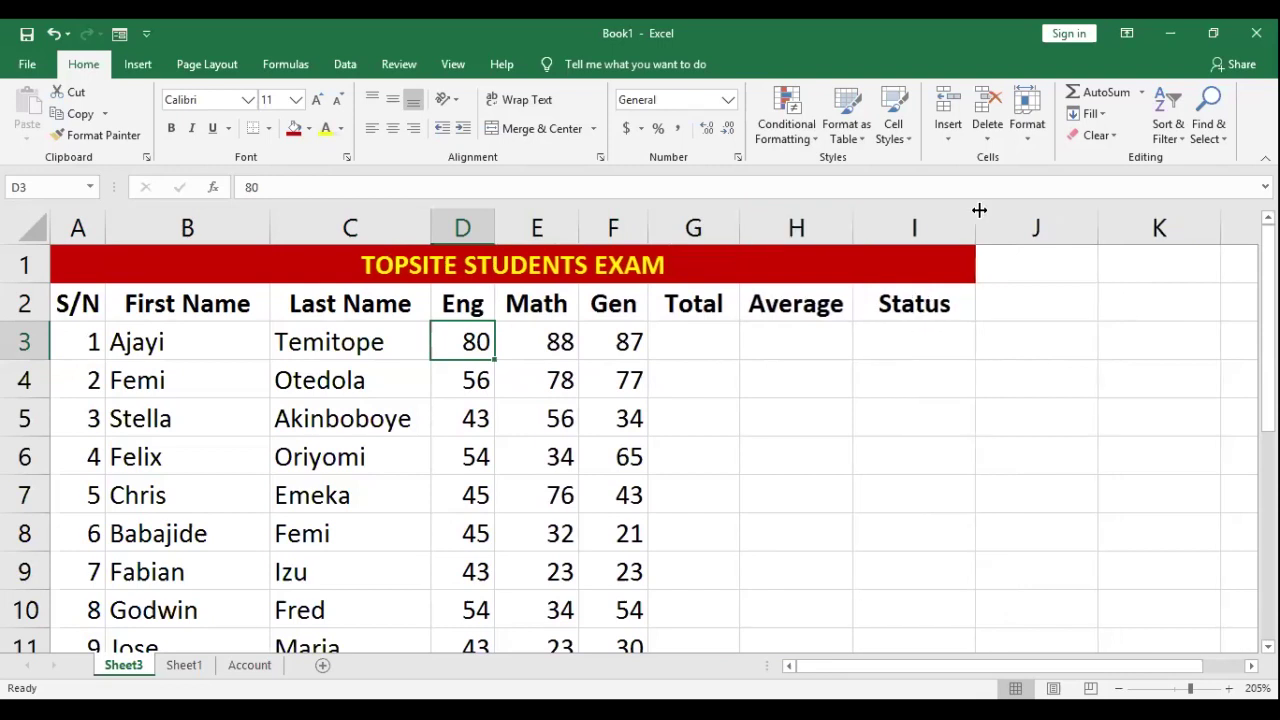
pyautogui.doubleClick(979, 210)
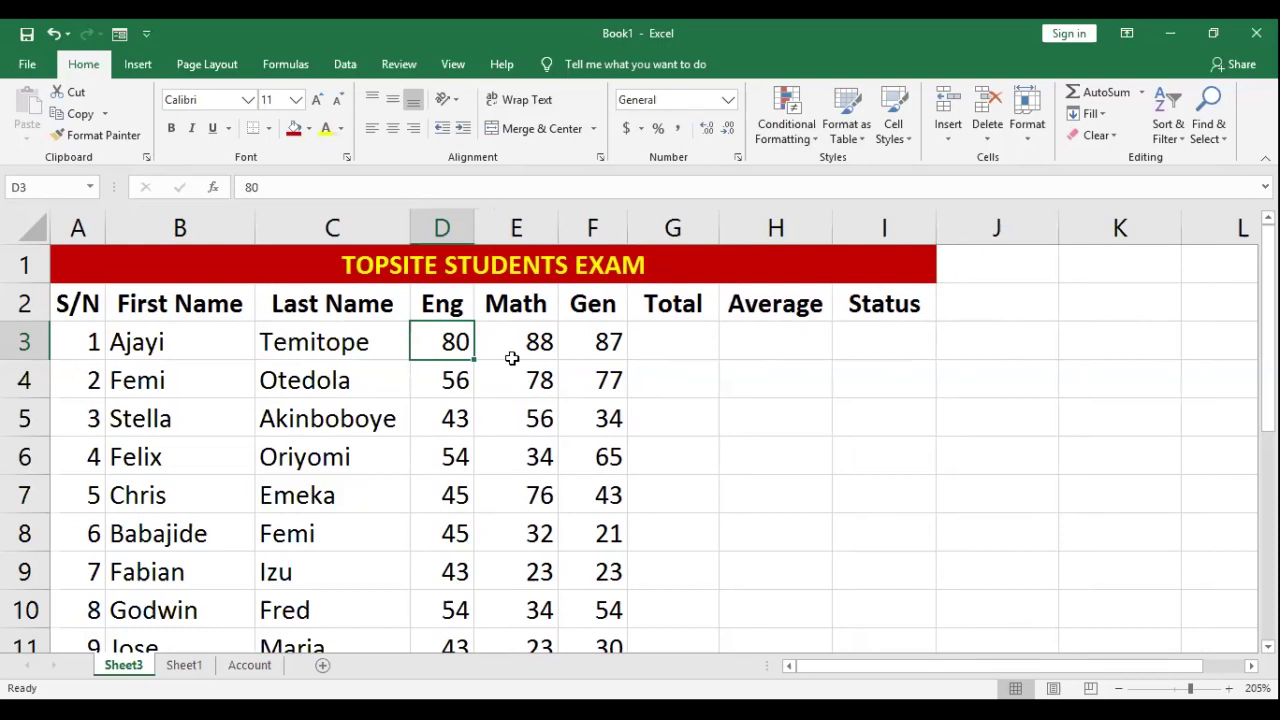
# Step: Select the headers A2:I2, S/N through Status, and fill them yellow
pyautogui.press('Down')
pyautogui.press('Right')
pyautogui.press('Right')
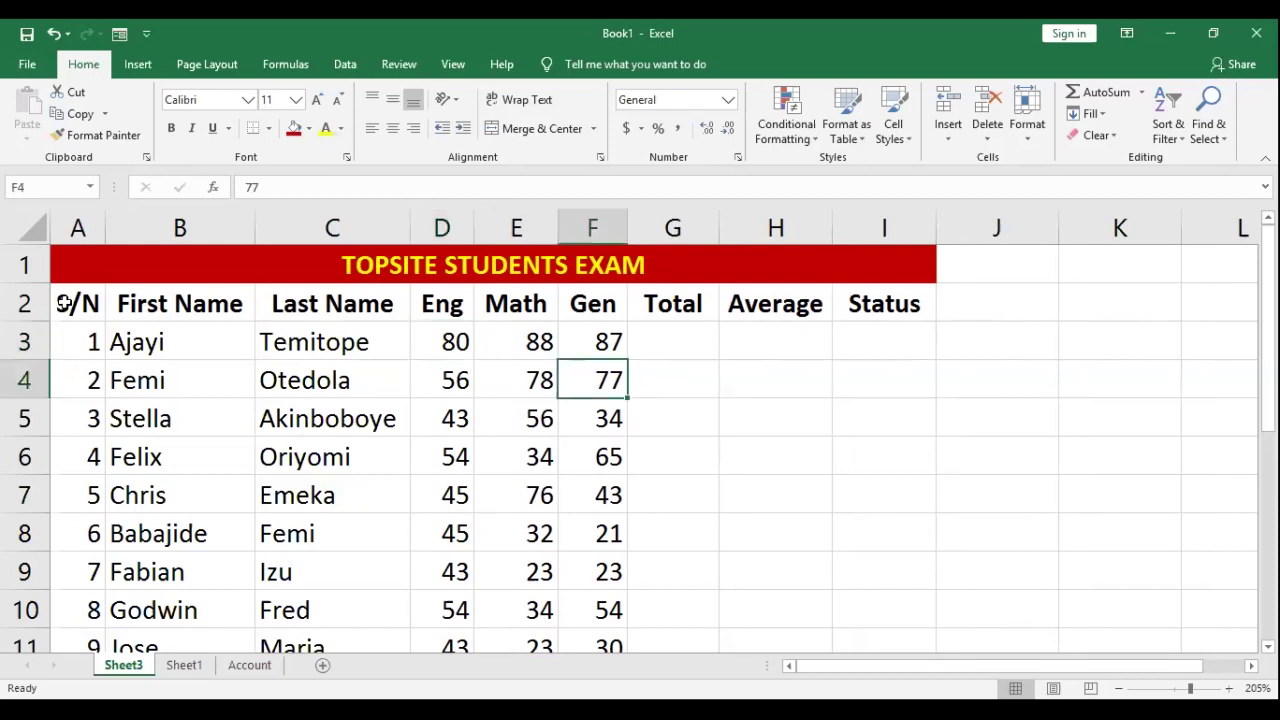
pyautogui.click(70, 305)
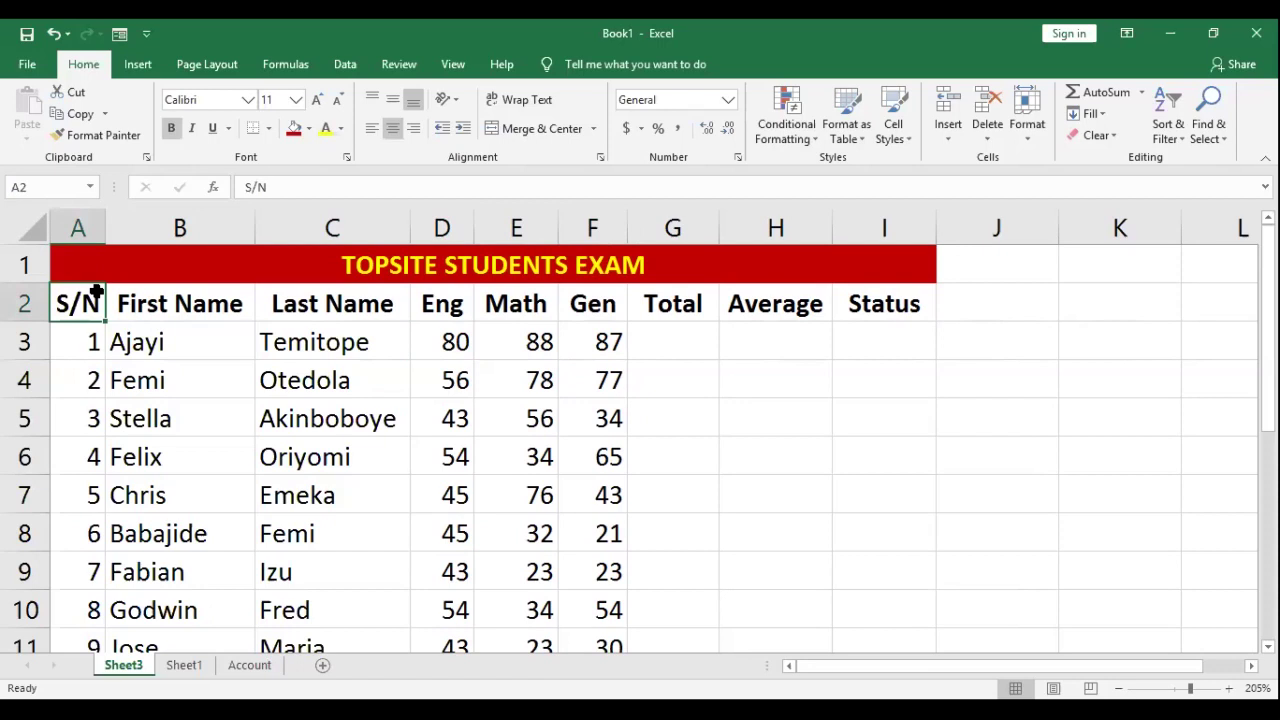
pyautogui.press('Right')
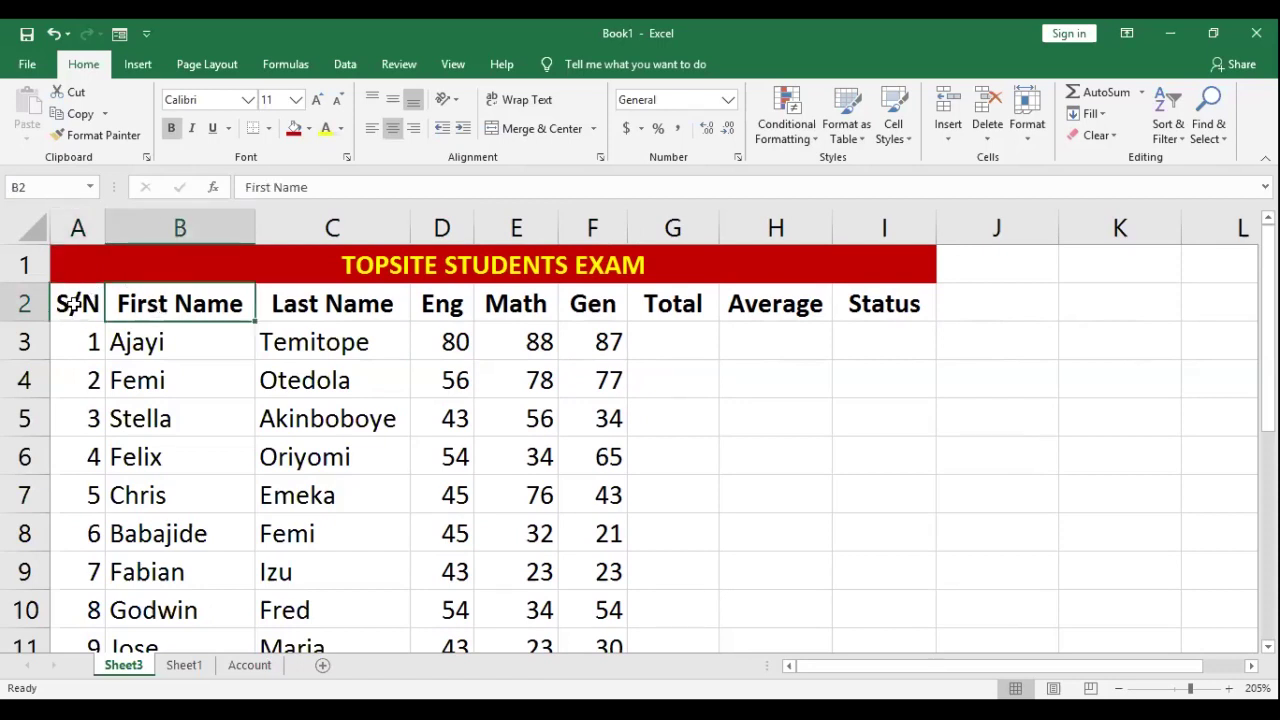
pyautogui.press('Left')
pyautogui.hotkey('shift', 'Right')
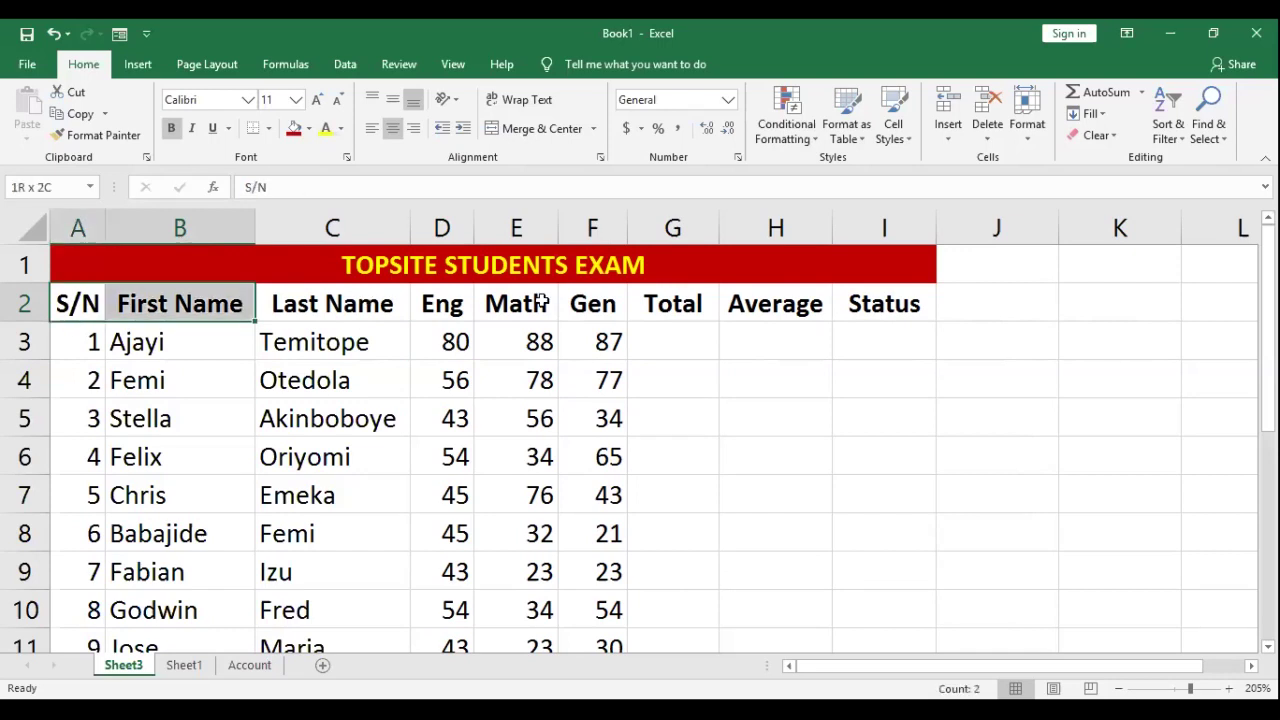
pyautogui.hotkey('shift', 'Right')
pyautogui.hotkey('shift', 'Right')
pyautogui.hotkey('shift', 'Right')
pyautogui.moveTo(783, 258); pyautogui.dragTo(313, 140)
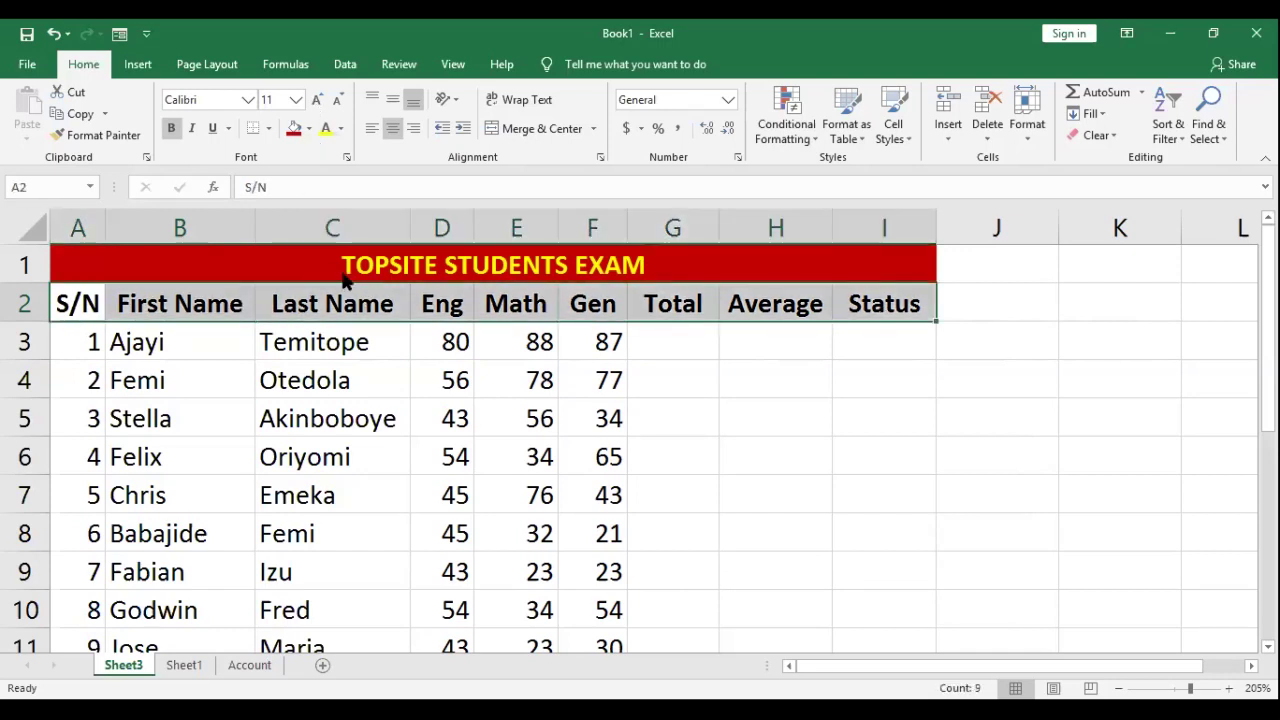
pyautogui.click(699, 418)
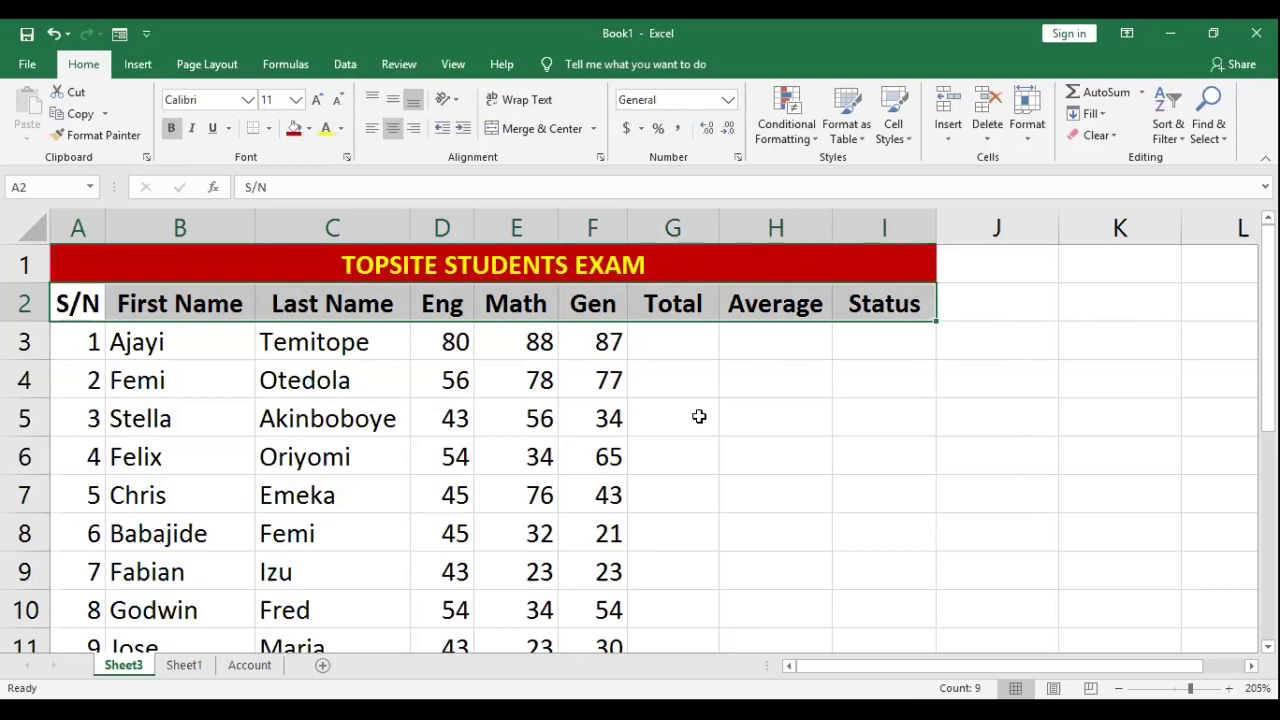
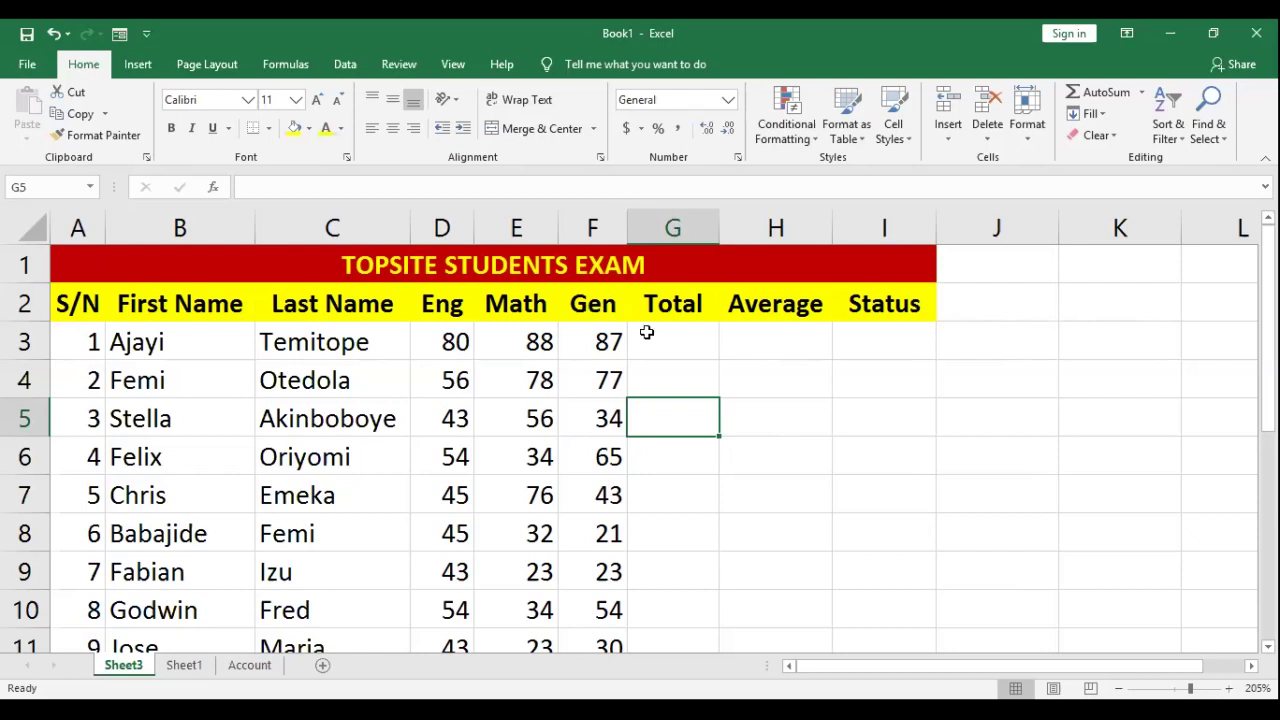
# Step: Select G3:I11 and give the Total, Average and Status columns a light orange fill
pyautogui.scroll(-1, 641, 333)
pyautogui.scroll(1, 510, 370)
pyautogui.scroll(-1, 660, 340)
pyautogui.scroll(1, 674, 329)
pyautogui.moveTo(660, 352); pyautogui.dragTo(763, 454)
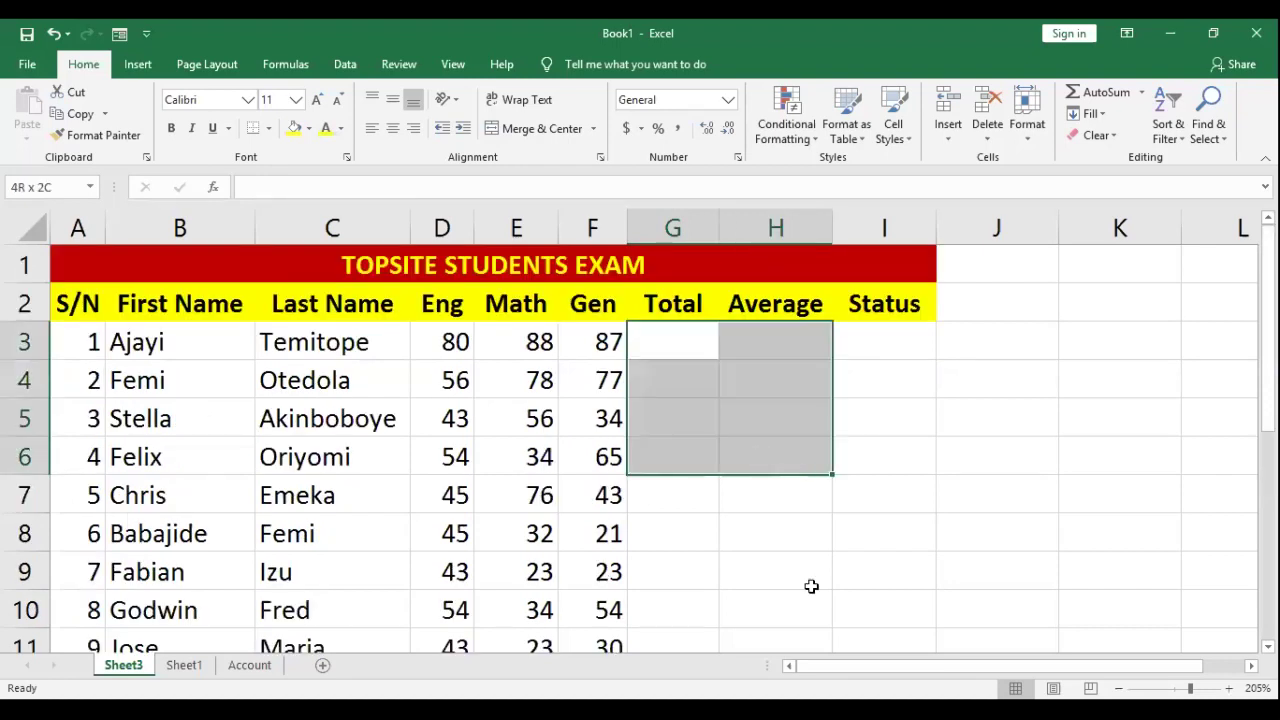
pyautogui.moveTo(858, 663); pyautogui.dragTo(858, 663)
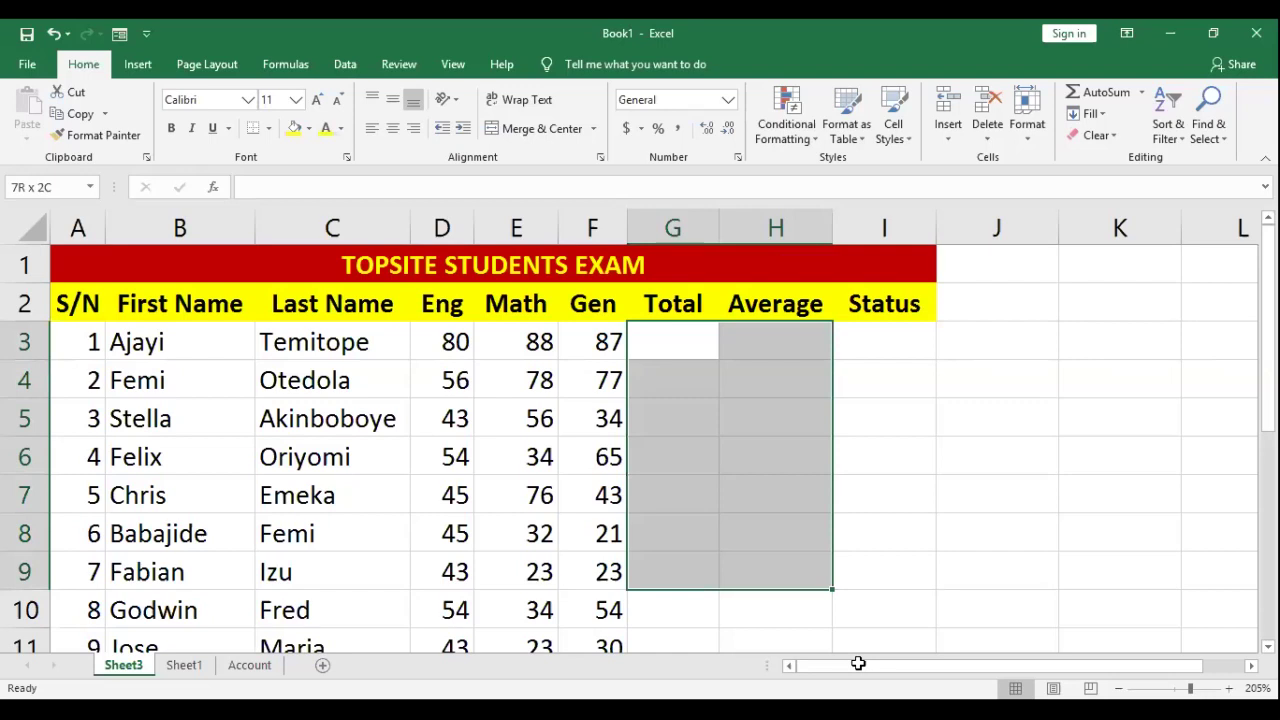
pyautogui.hotkey('shift', 'Right')
pyautogui.hotkey('shift', 'Down')
pyautogui.hotkey('shift', 'Down')
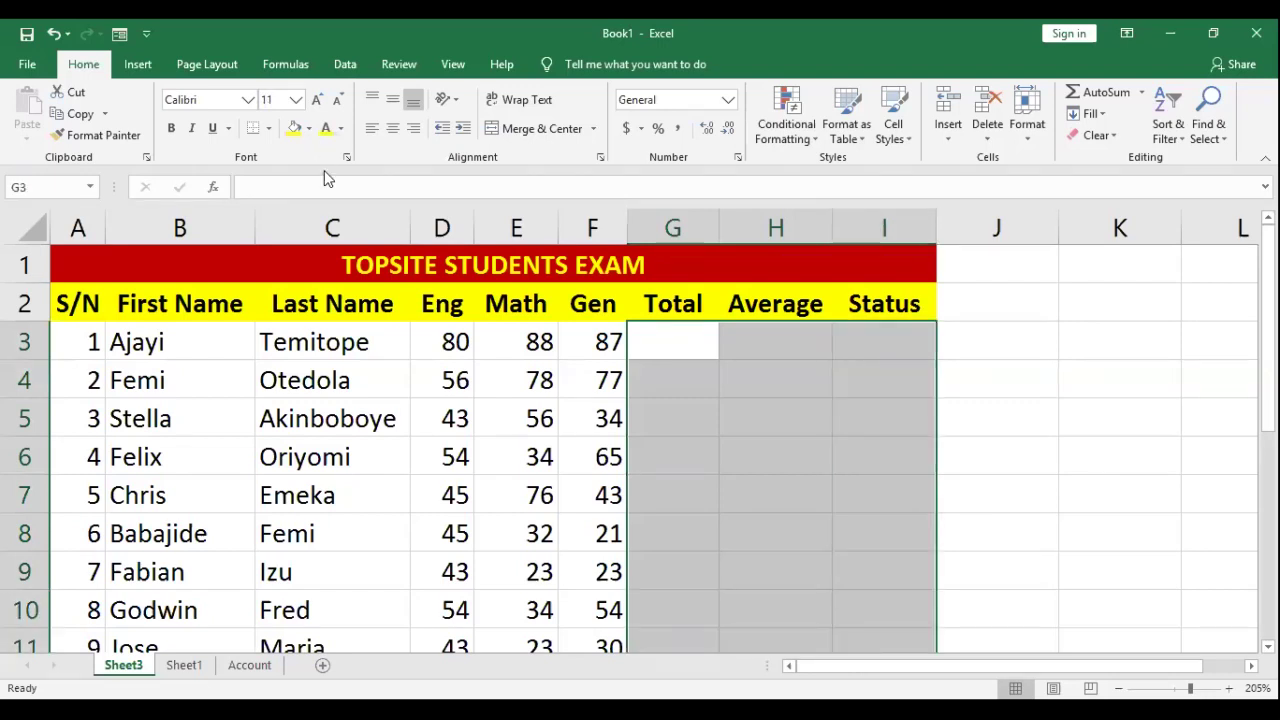
pyautogui.click(309, 128)
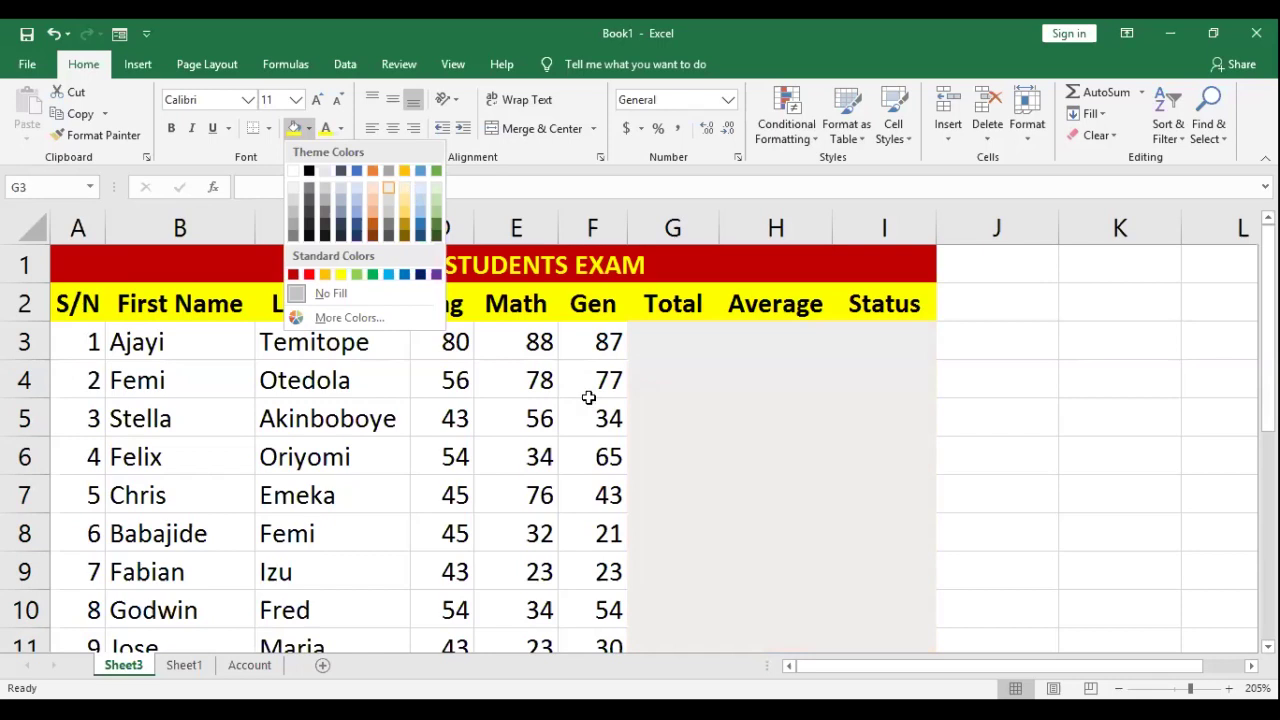
pyautogui.press('Return')
pyautogui.press('Left')
# Step: Move through the Total, Average and Status cells to check the new light orange fill
pyautogui.press('Down')
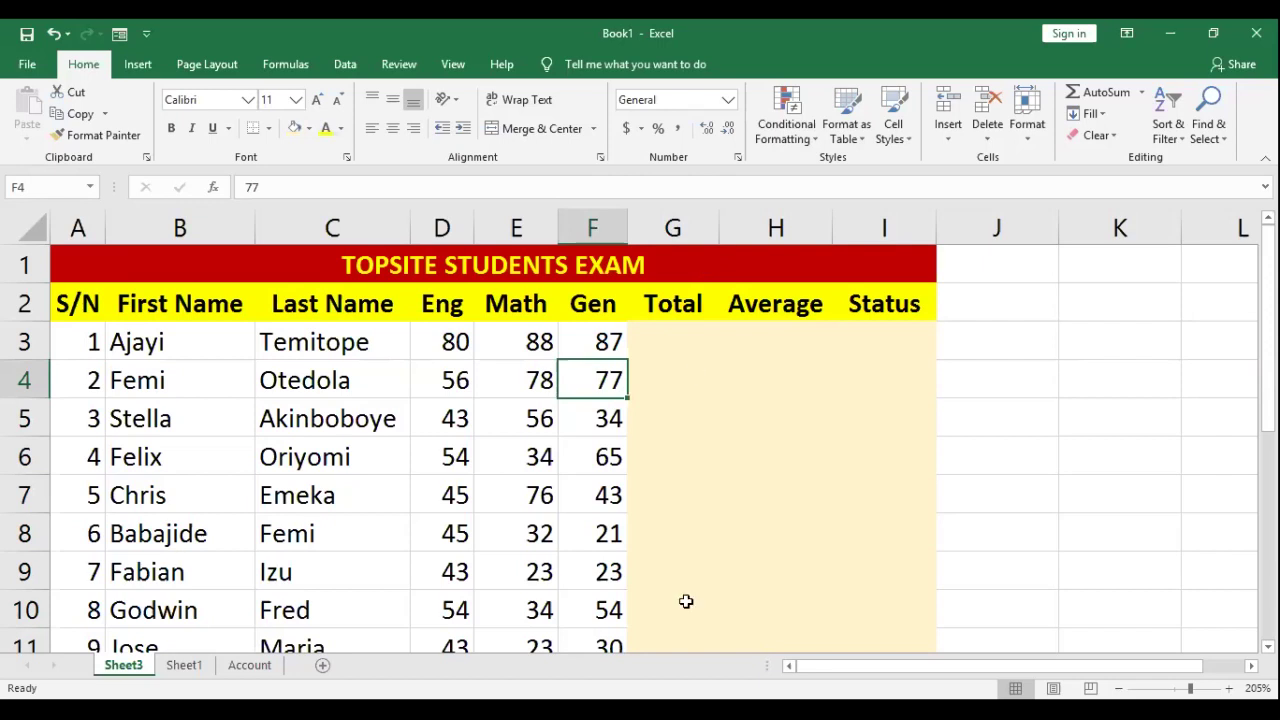
pyautogui.press('Right')
pyautogui.press('Up')
pyautogui.hotkey('shift', 'Down')
pyautogui.hotkey('shift', 'Down')
pyautogui.hotkey('shift', 'Down')
pyautogui.hotkey('shift', 'Down')
pyautogui.hotkey('shift', 'Down')
pyautogui.hotkey('shift', 'Down')
pyautogui.hotkey('shift', 'Down')
pyautogui.press('Right')
pyautogui.hotkey('shift', 'Down')
pyautogui.hotkey('shift', 'Down')
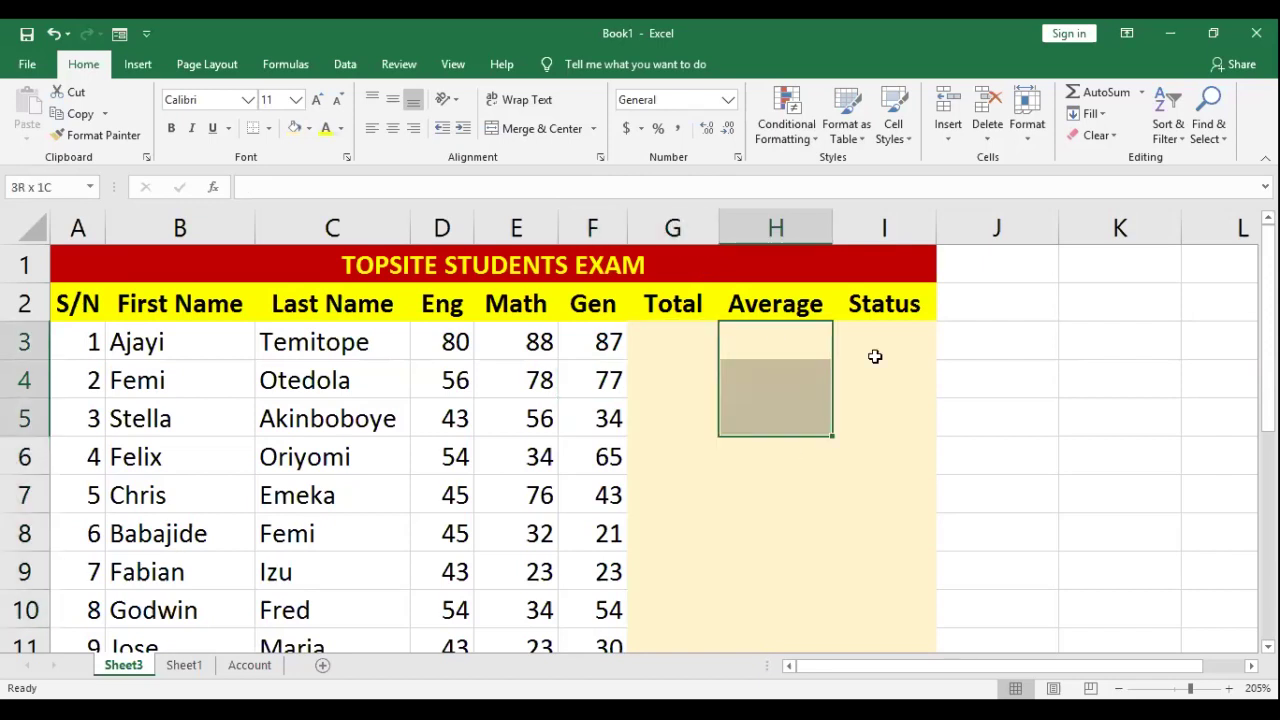
pyautogui.press('Right')
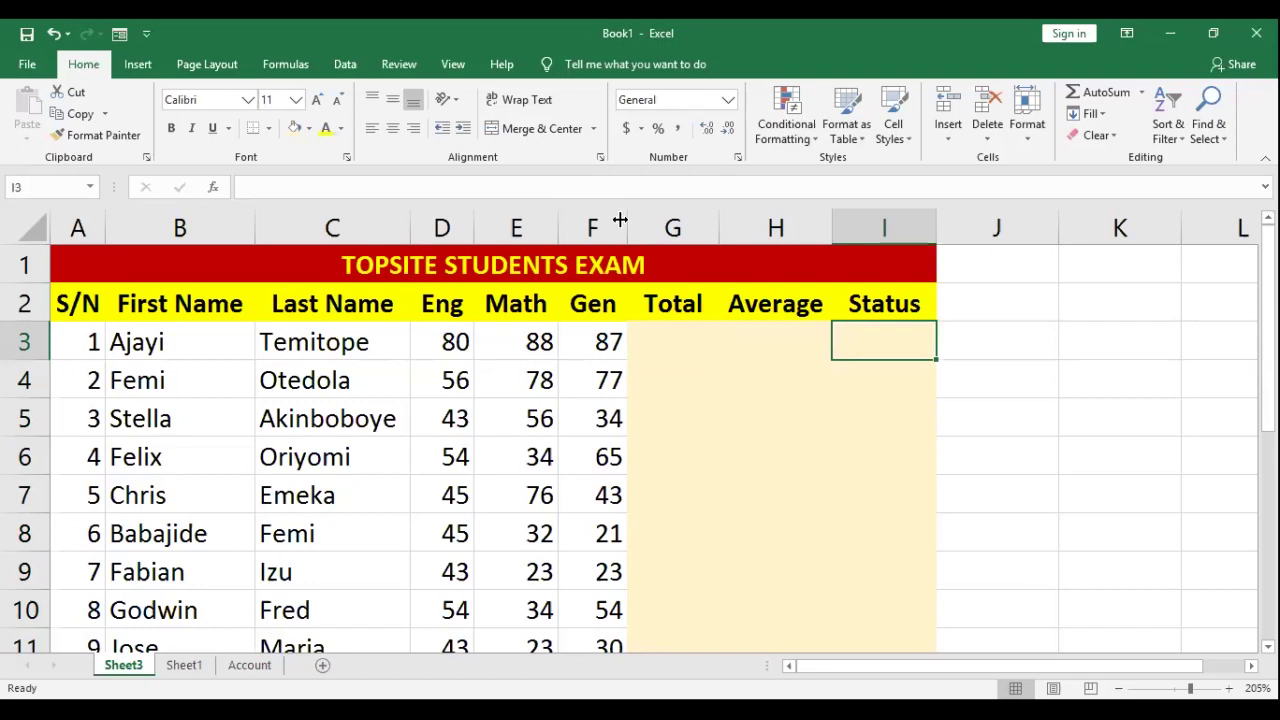
pyautogui.press('Left')
pyautogui.press('Left')
pyautogui.press('Left')
pyautogui.press('Left')
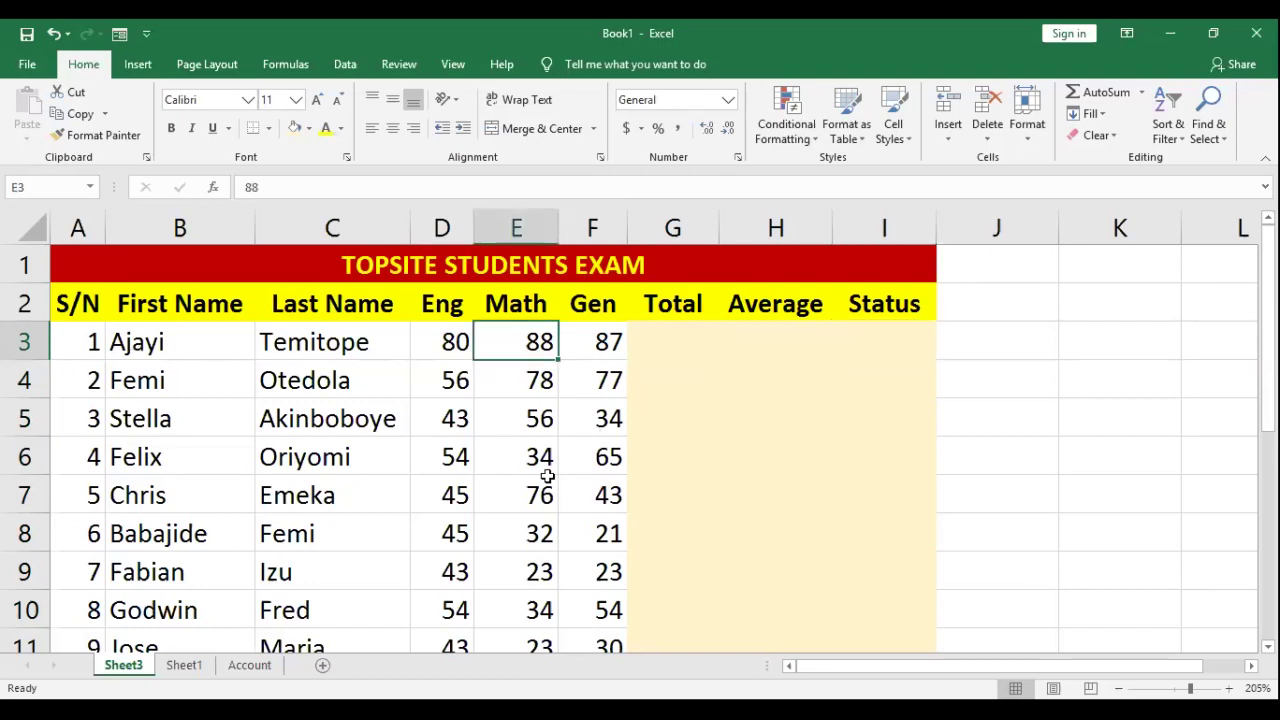
pyautogui.press('Right')
pyautogui.press('Down')
pyautogui.press('Down')
pyautogui.press('Down')
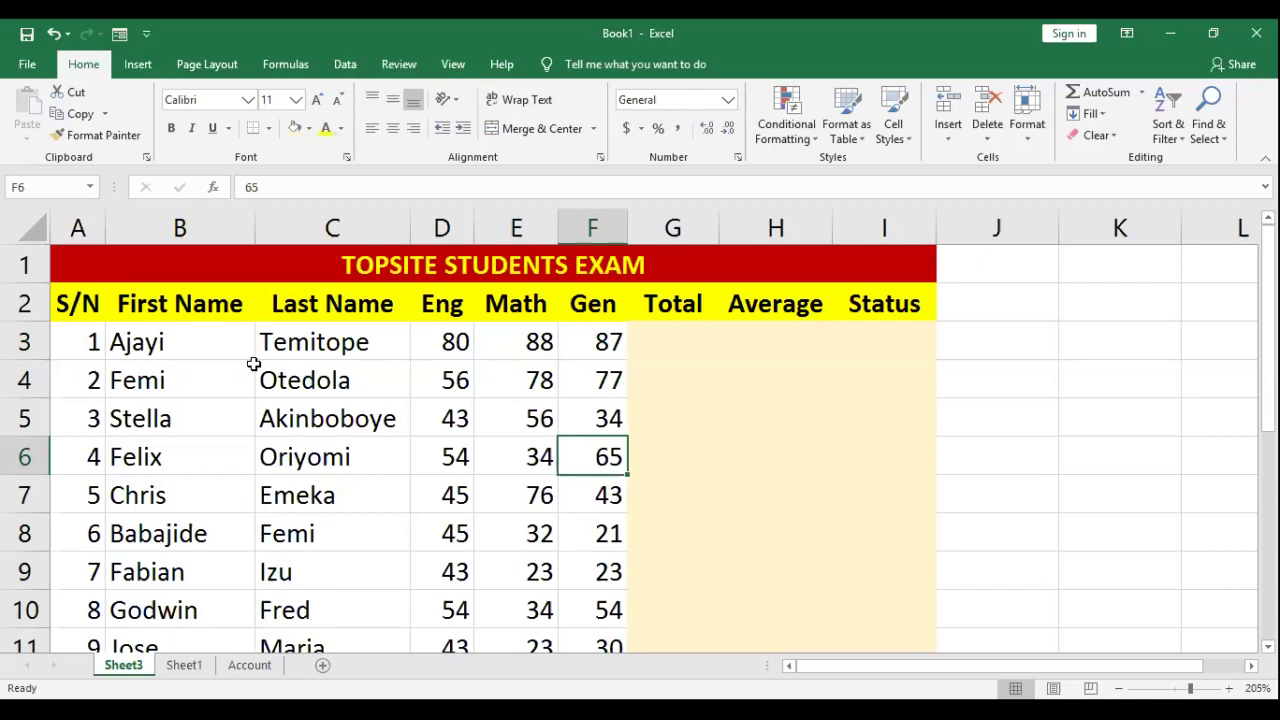
pyautogui.click(27, 64)
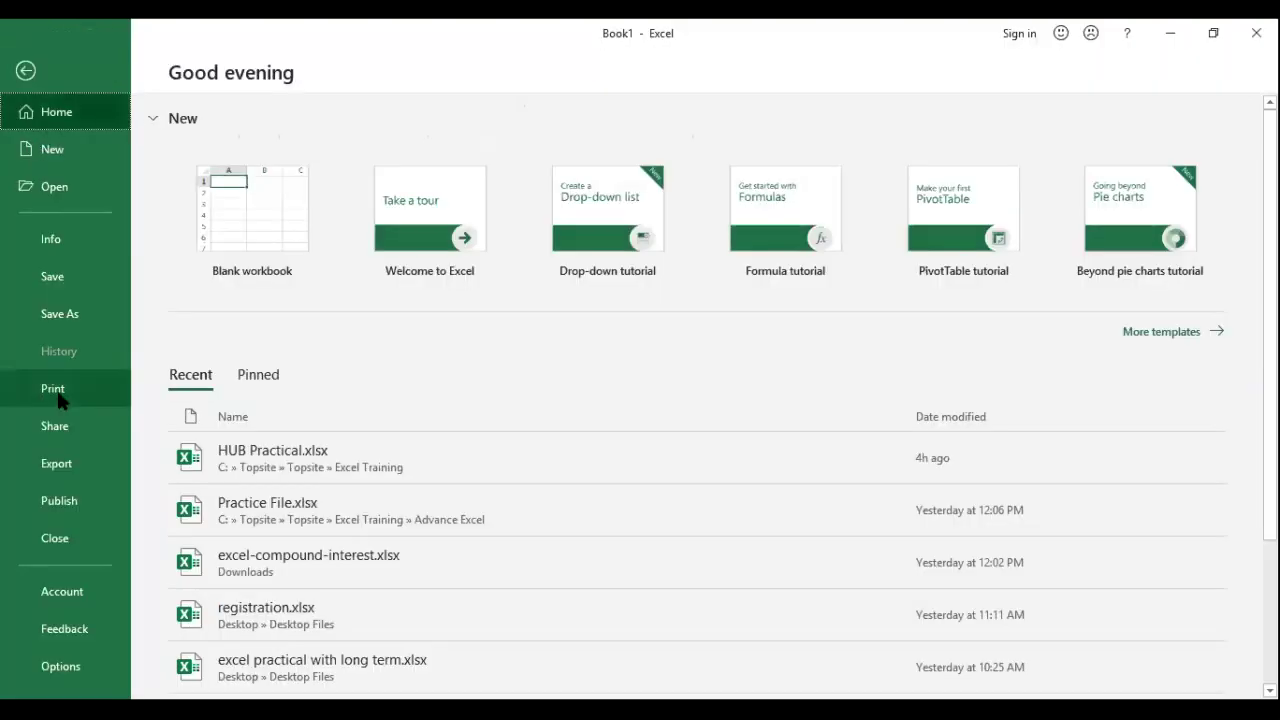
pyautogui.click(58, 395)
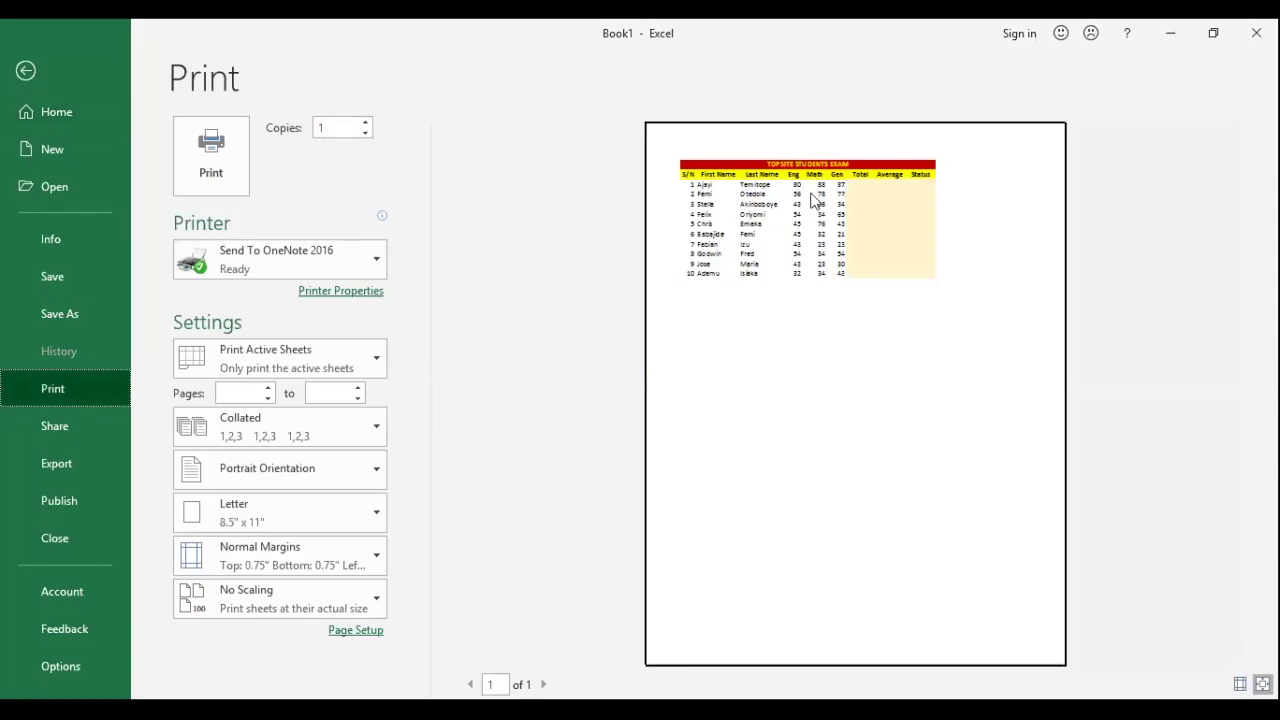
pyautogui.click(708, 262)
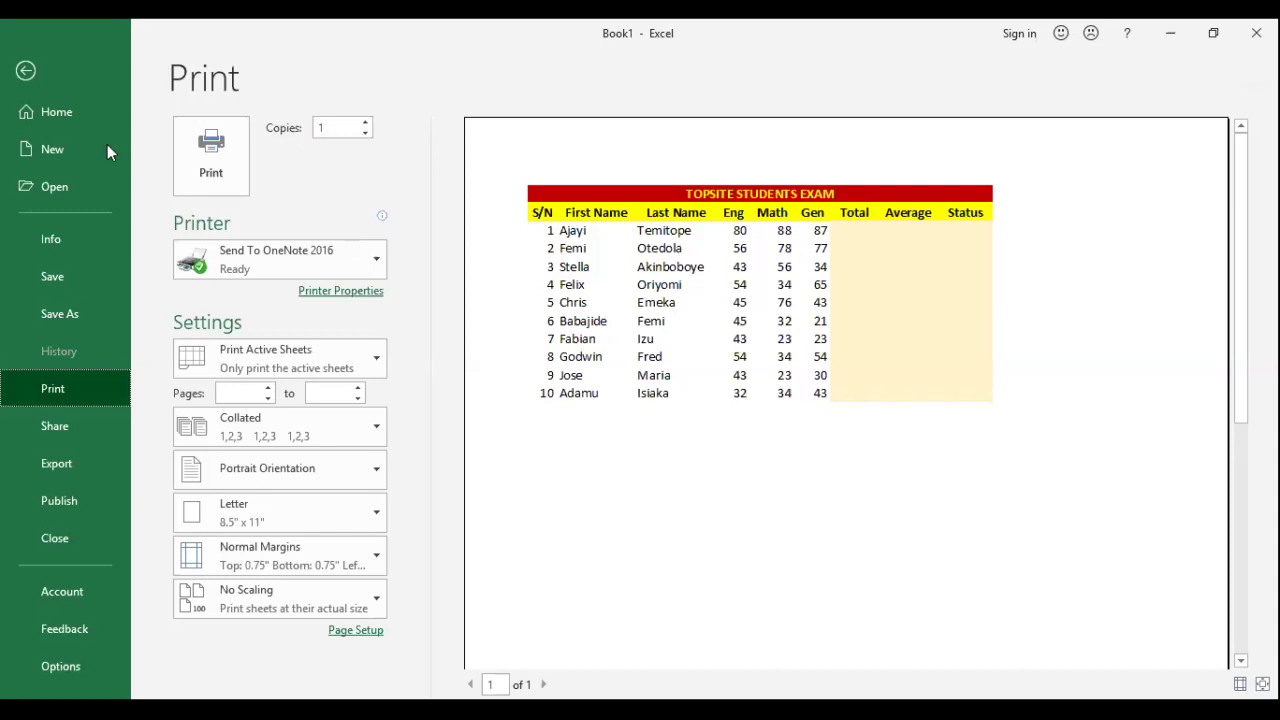
pyautogui.click(25, 70)
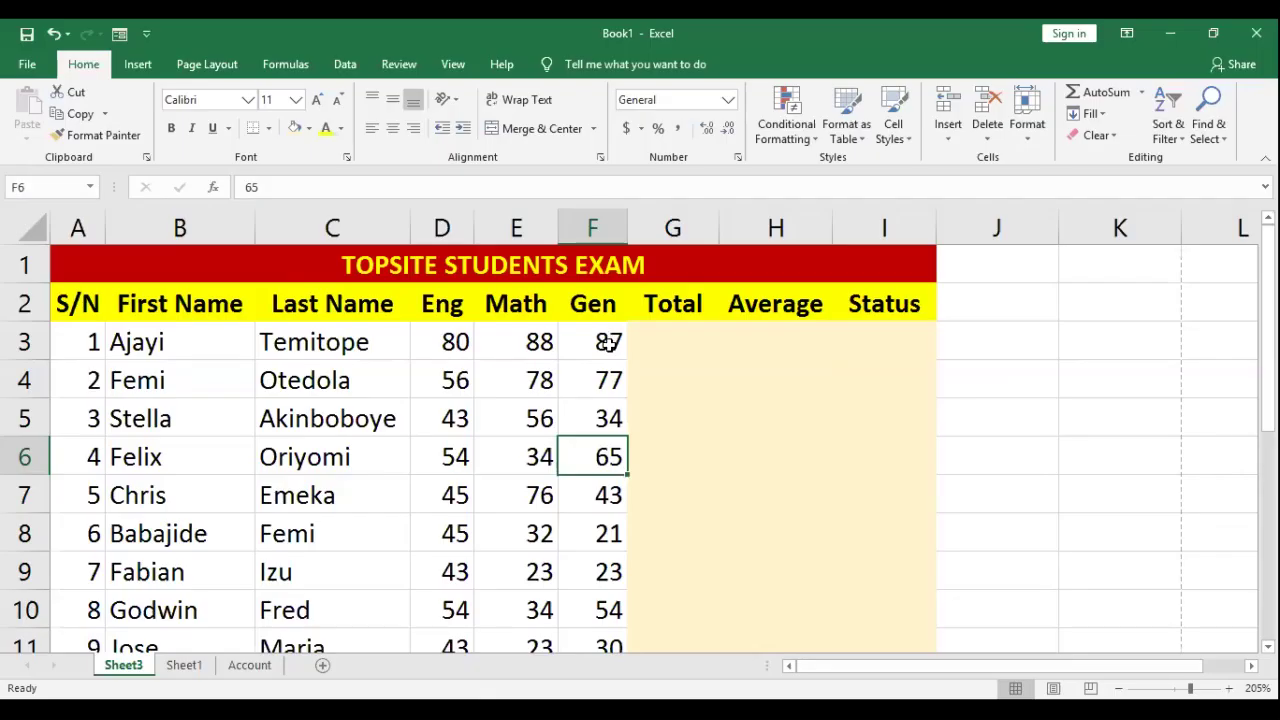
# Step: Apply All Borders to A1:I12, from the title through the last student row
pyautogui.click(606, 342)
pyautogui.moveTo(73, 261); pyautogui.dragTo(641, 622)
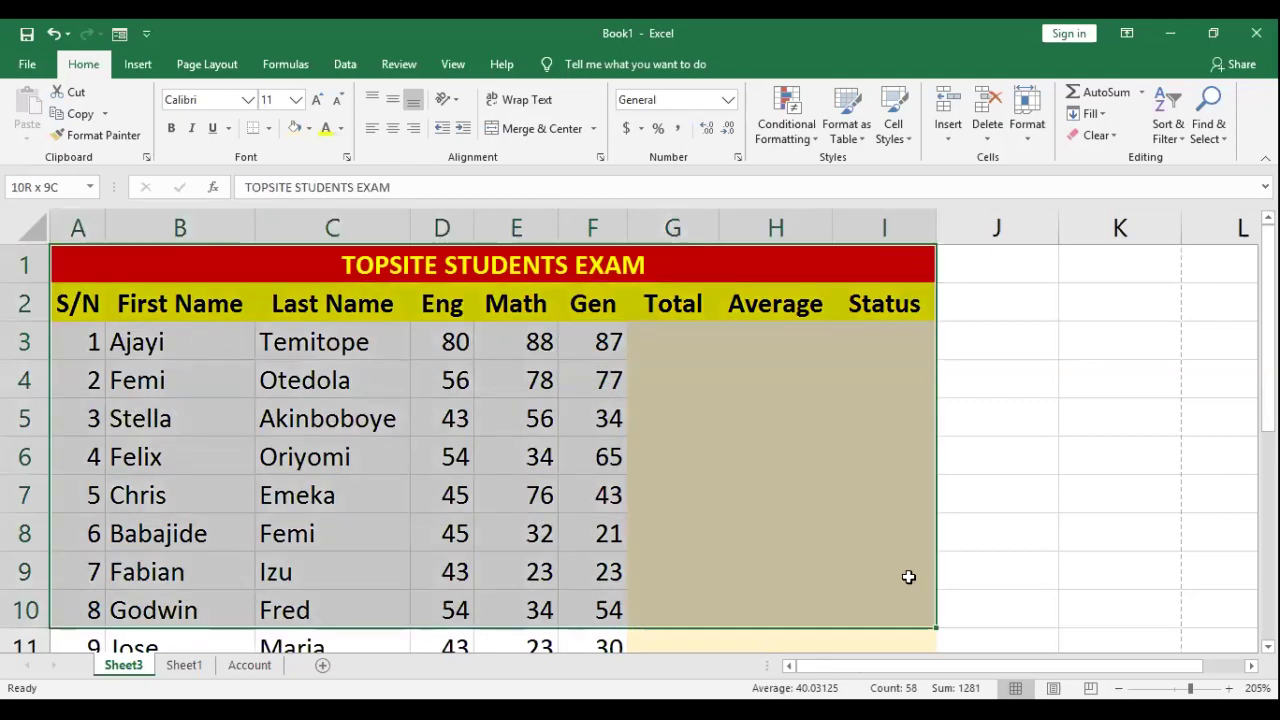
pyautogui.hotkey('ctrl', 'a')
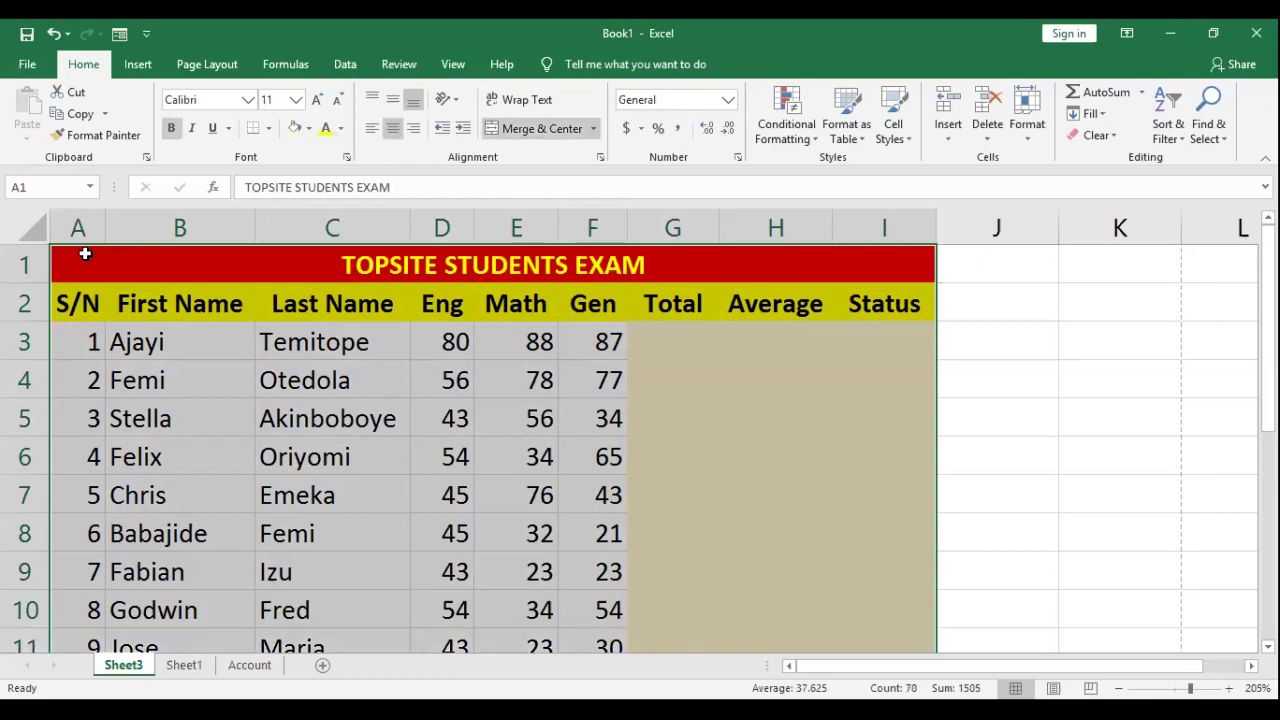
pyautogui.hotkey('ctrl', 'Home')
pyautogui.hotkey('shift', 'Down')
pyautogui.hotkey('shift', 'Down')
pyautogui.hotkey('shift', 'Down')
pyautogui.hotkey('shift', 'Down')
pyautogui.hotkey('shift', 'Down')
pyautogui.hotkey('shift', 'Down')
pyautogui.hotkey('shift', 'Down')
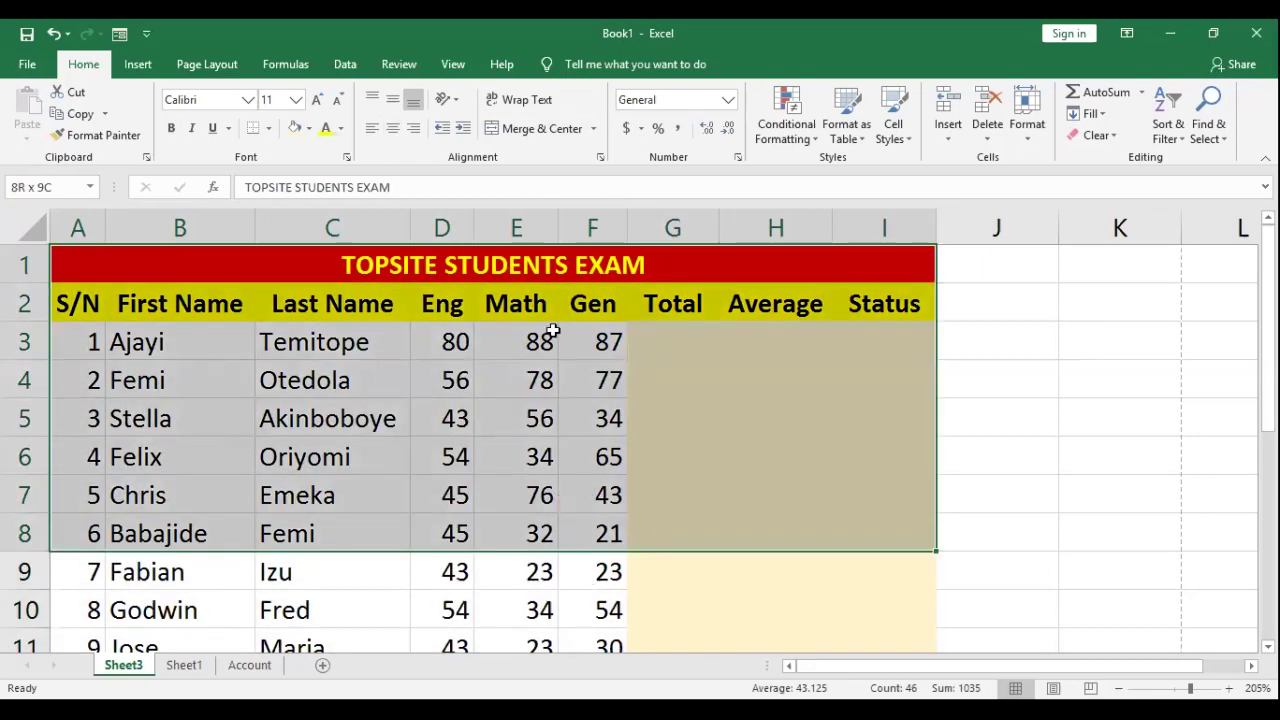
pyautogui.hotkey('shift', 'Down')
pyautogui.hotkey('shift', 'Down')
pyautogui.hotkey('shift', 'Down')
pyautogui.hotkey('shift', 'Down')
pyautogui.hotkey('ctrl', 'BackSpace')
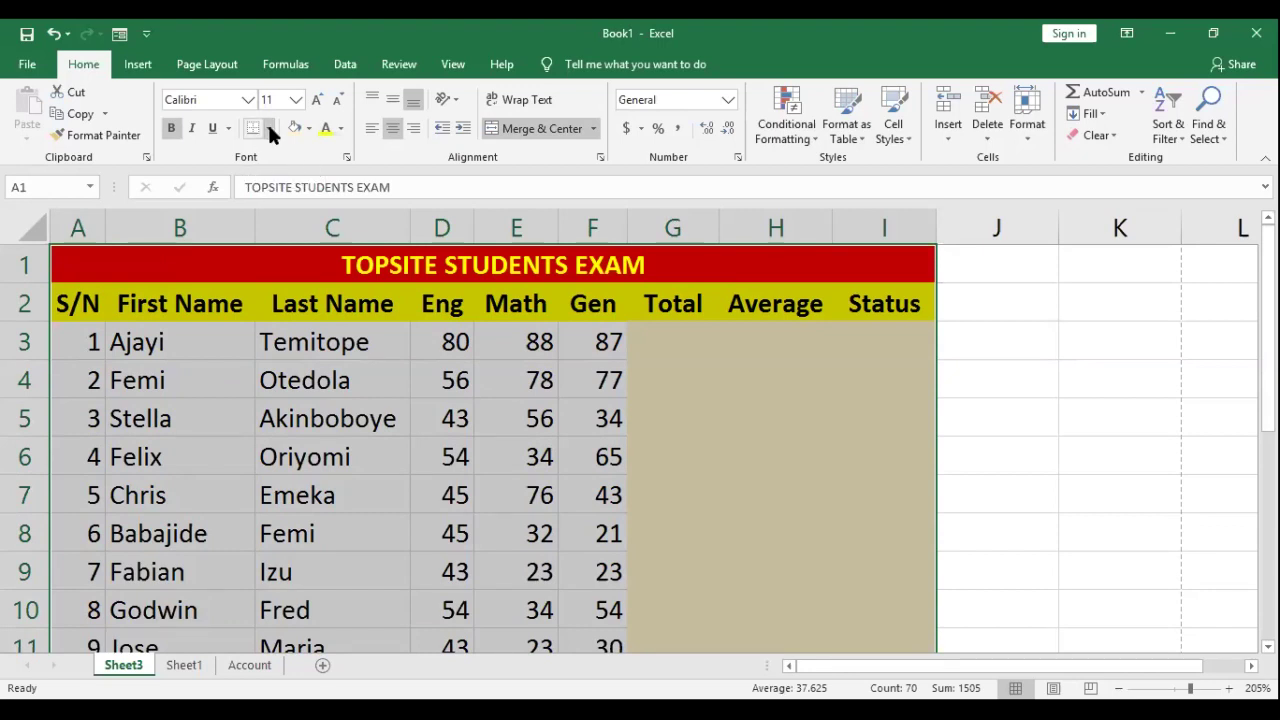
pyautogui.click(267, 130)
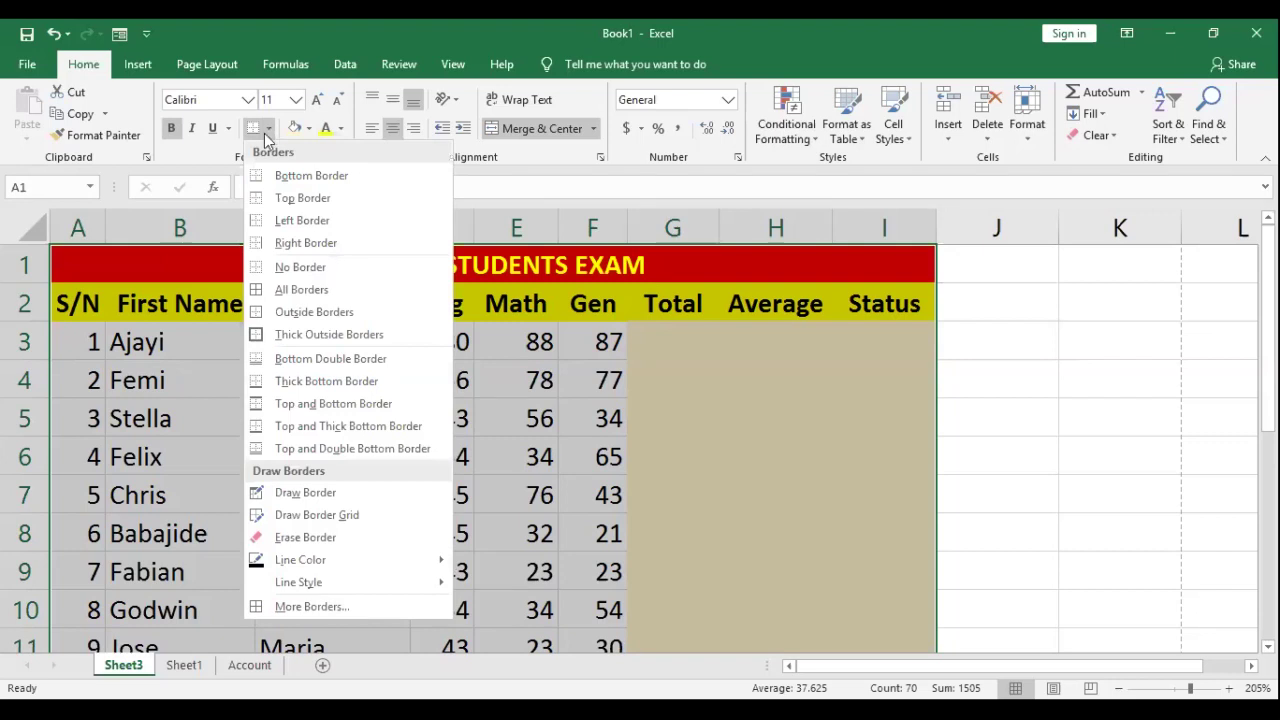
pyautogui.click(321, 287)
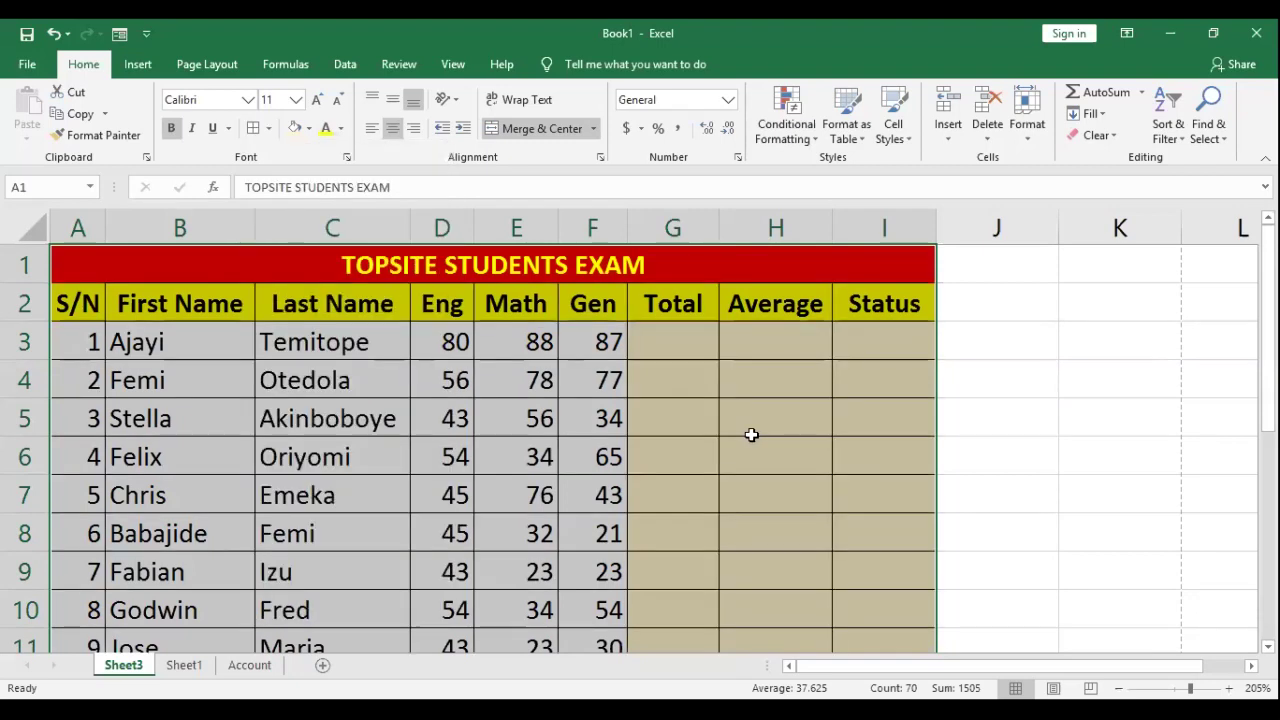
pyautogui.click(744, 454)
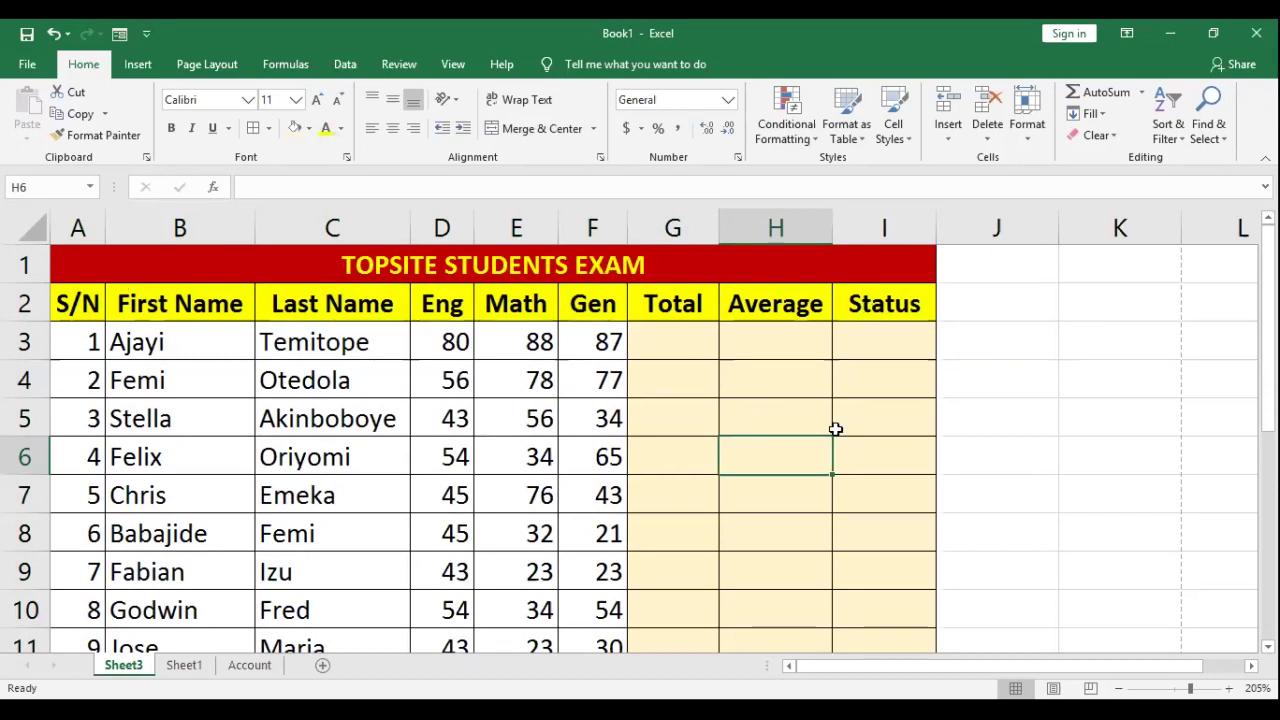
# Step: Reselect the table and review the border options to confirm every cell is outlined
pyautogui.scroll(-3, 838, 430)
pyautogui.scroll(3, 838, 367)
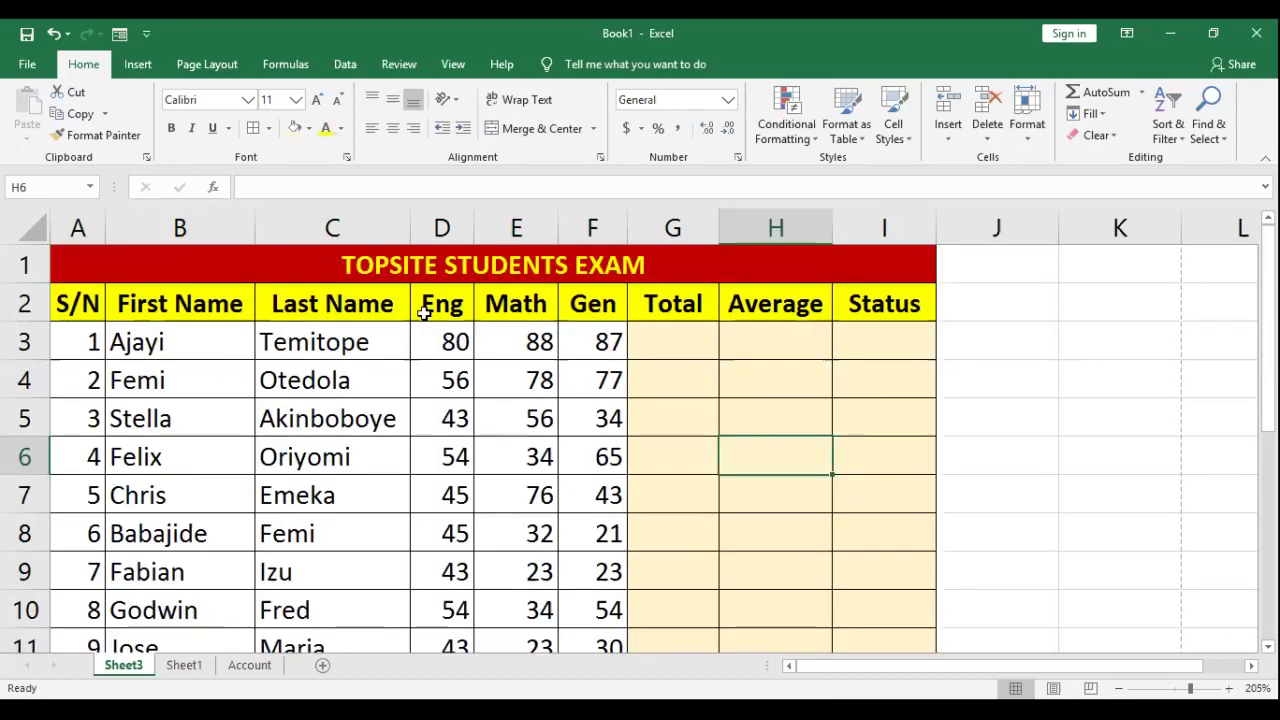
pyautogui.moveTo(126, 277); pyautogui.dragTo(840, 548)
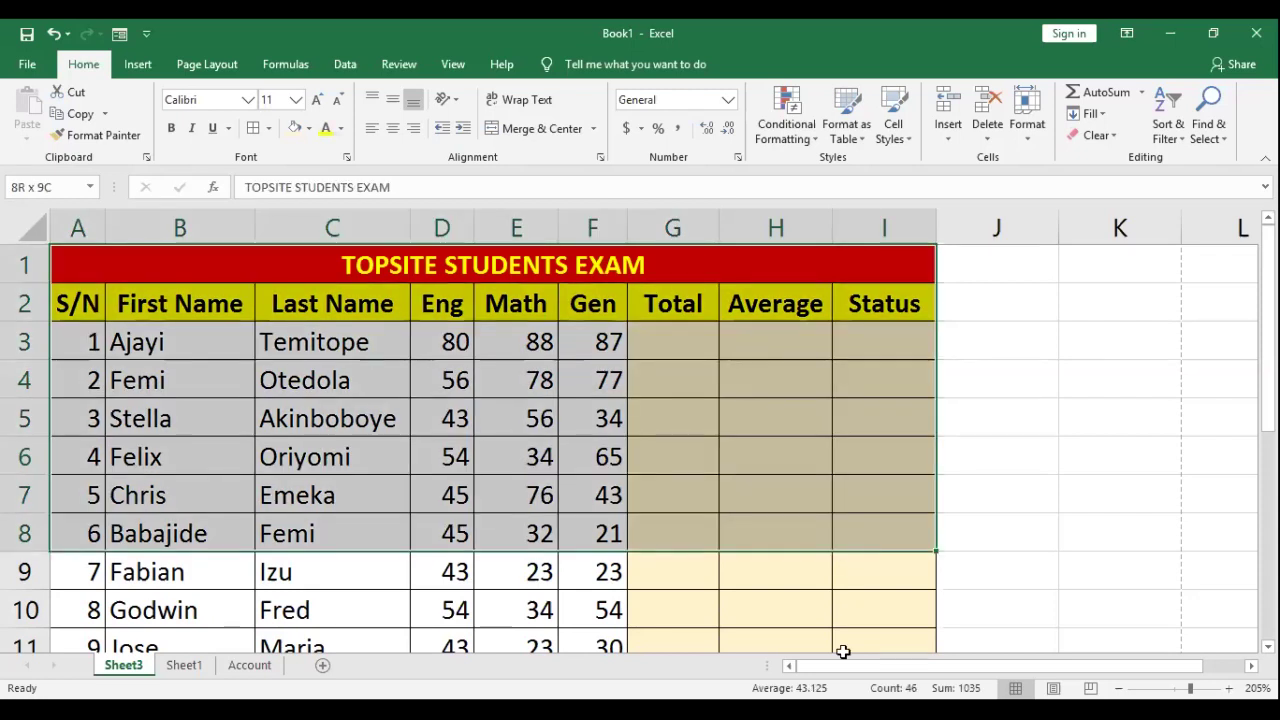
pyautogui.hotkey('ctrl', 'shift', 'Down')
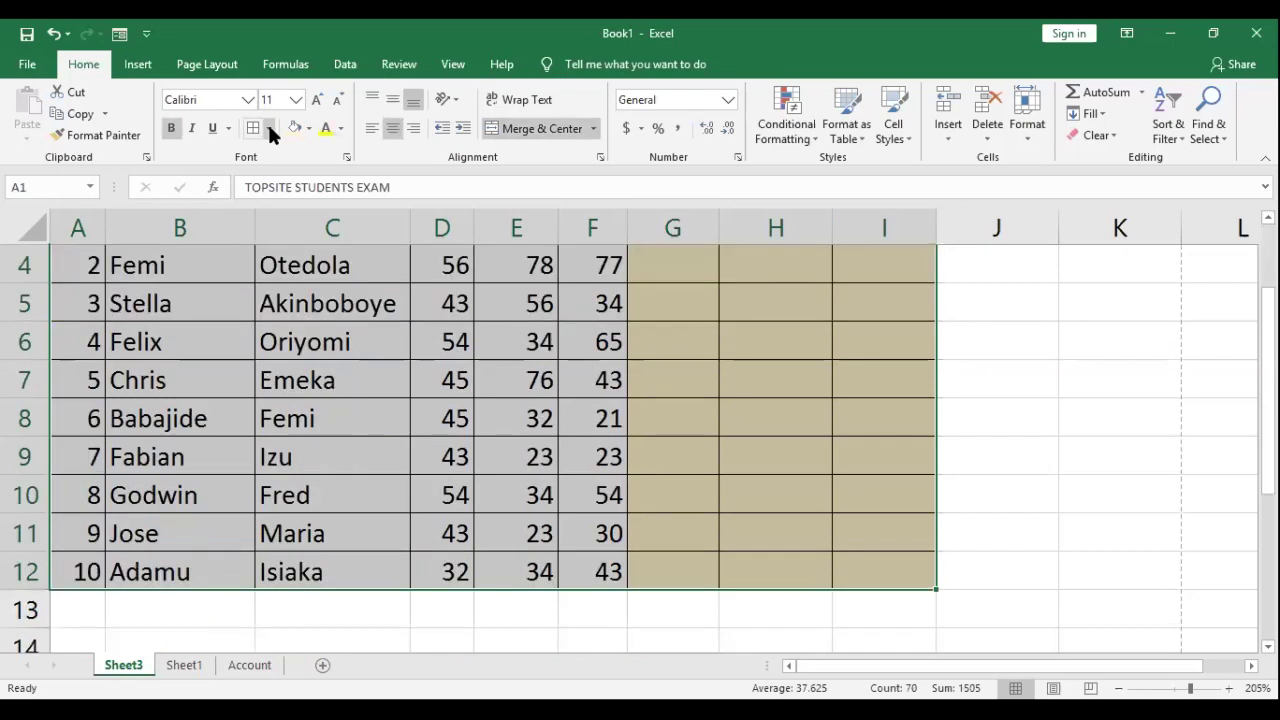
pyautogui.click(268, 128)
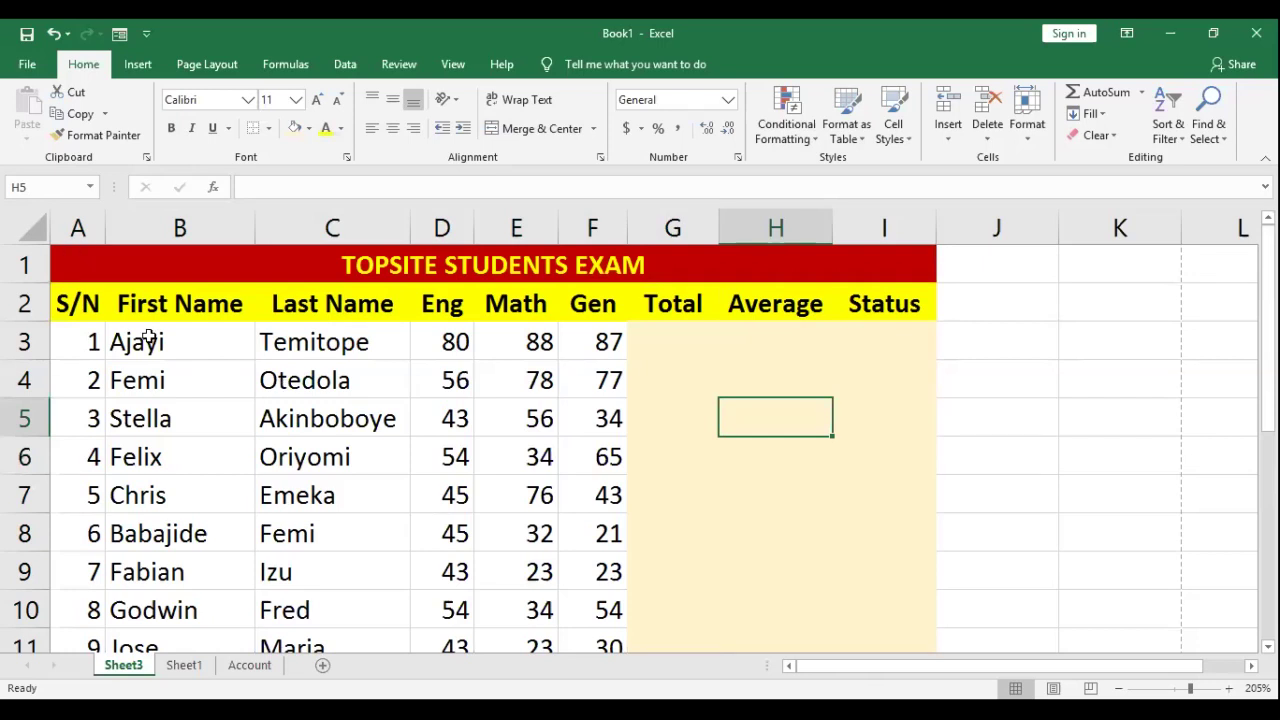
pyautogui.hotkey('ctrl', 'a')
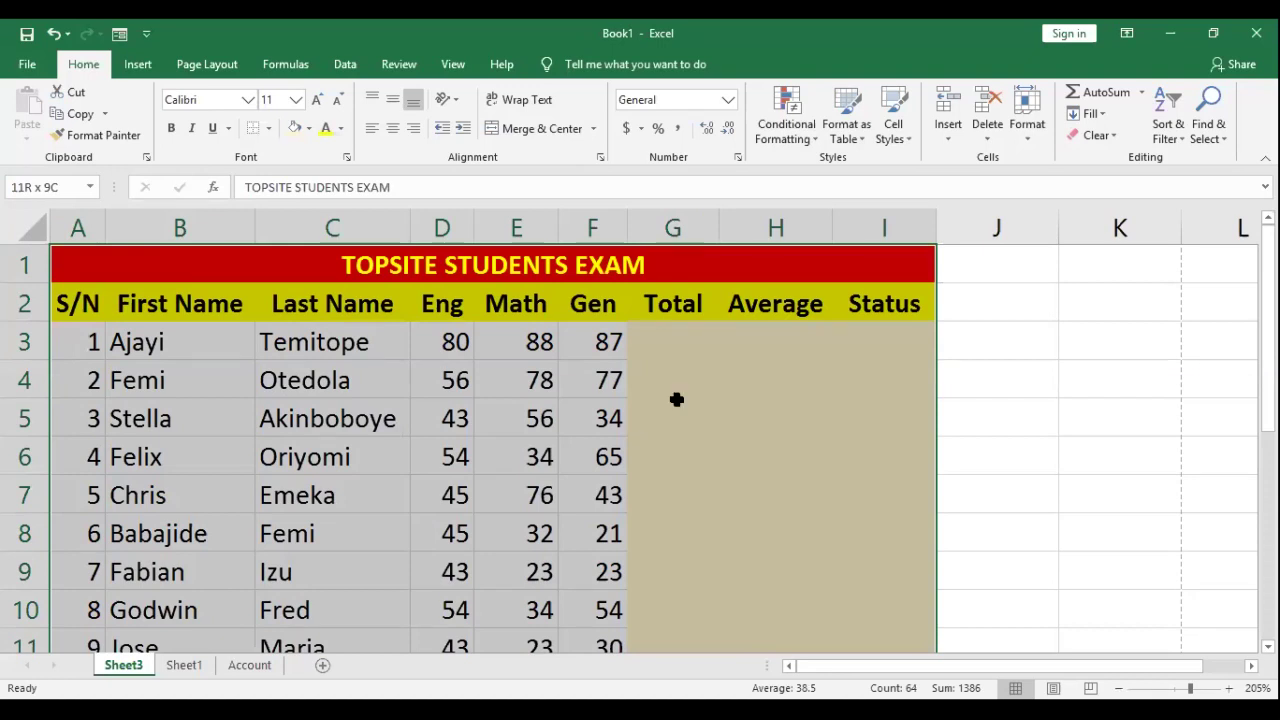
pyautogui.press('Down')
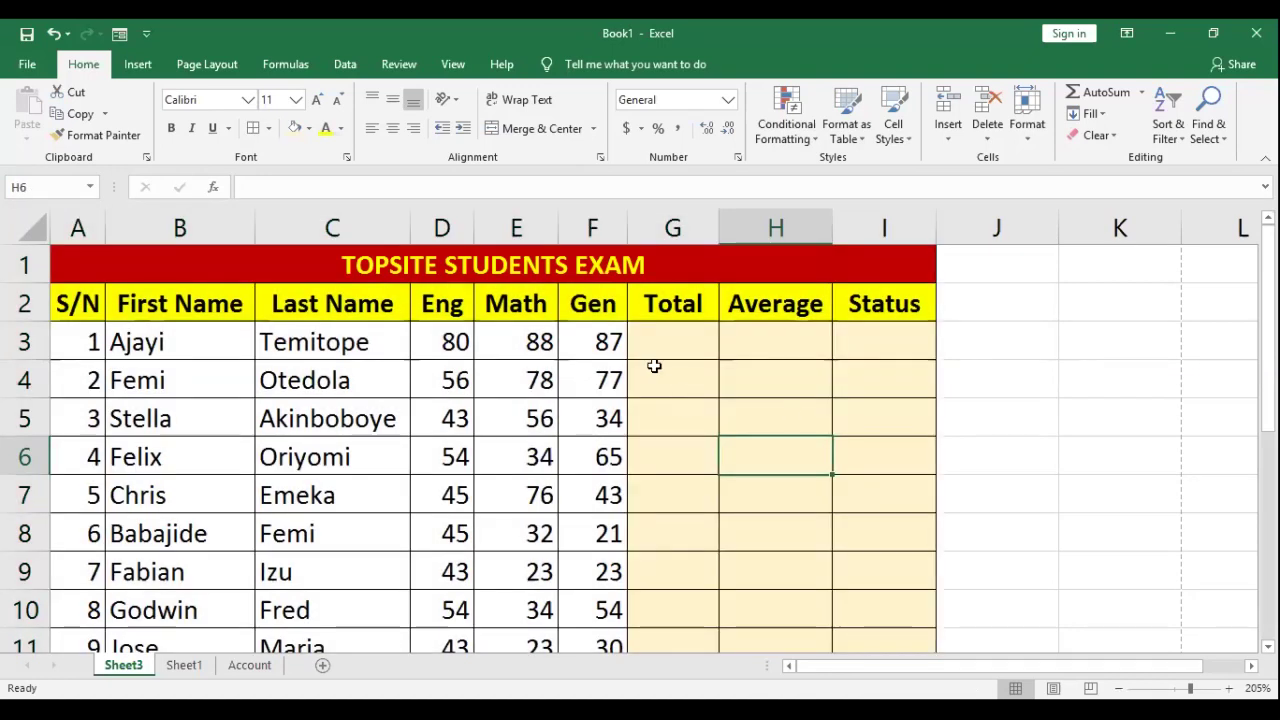
pyautogui.click(586, 346)
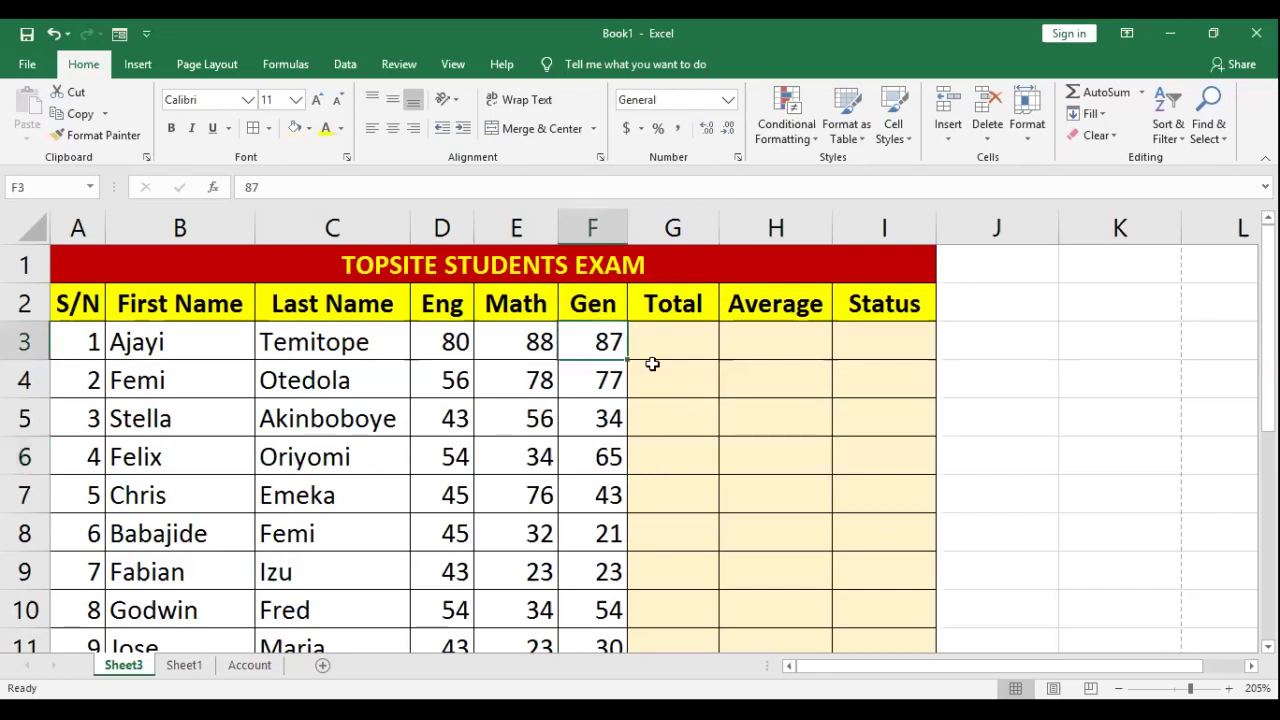
# Step: Type the label 'Total' in B13 below the last student
pyautogui.scroll(-1, 654, 364)
pyautogui.click(155, 608)
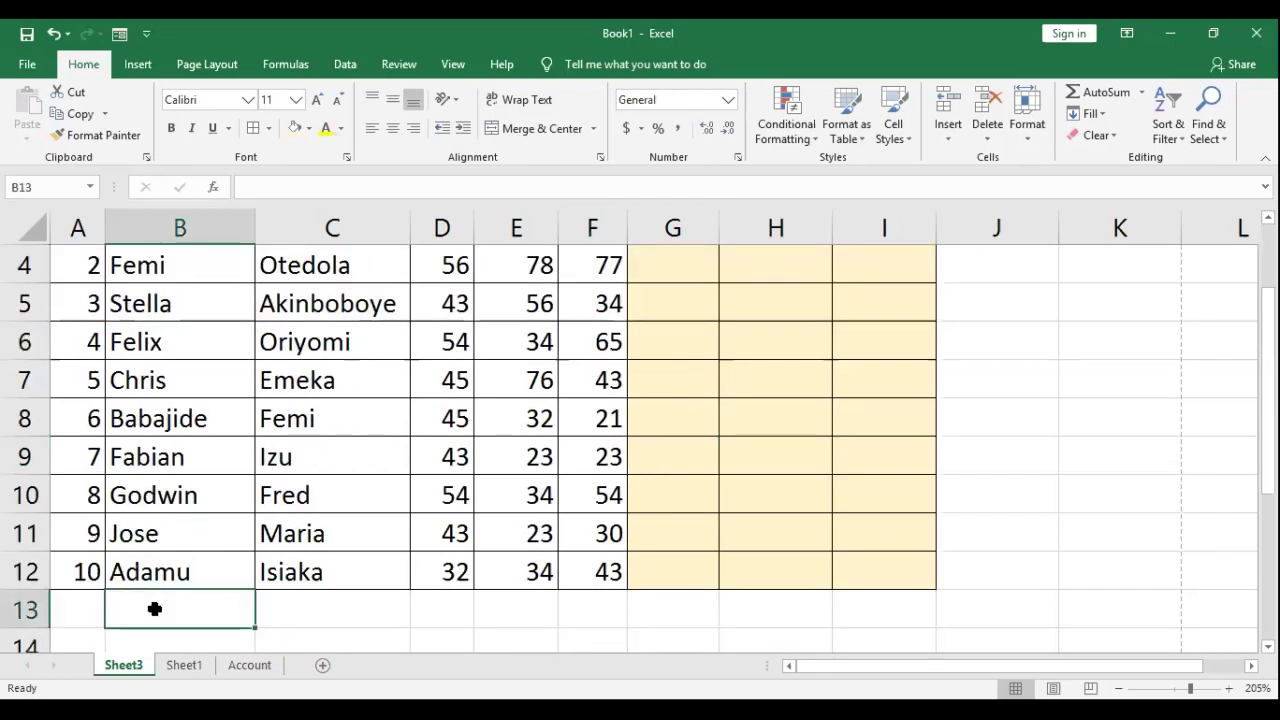
pyautogui.write('Total')
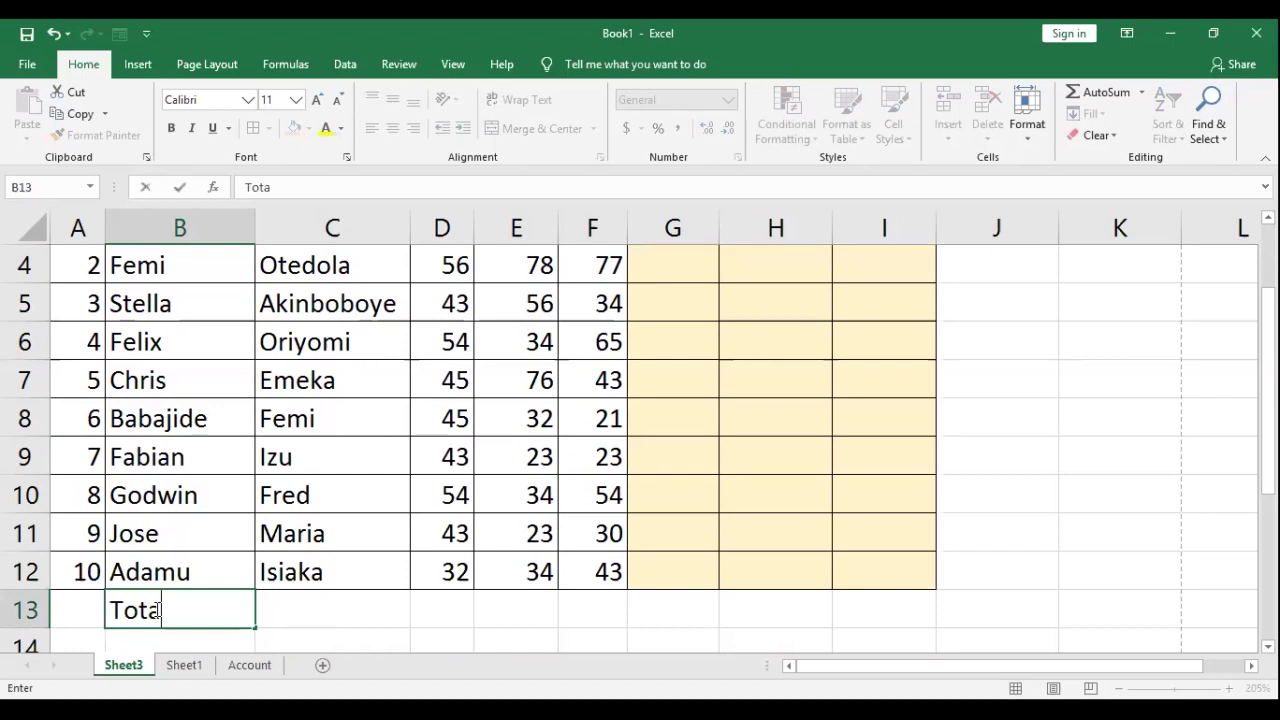
pyautogui.press('Tab')
pyautogui.press('Tab')
pyautogui.press('Tab')
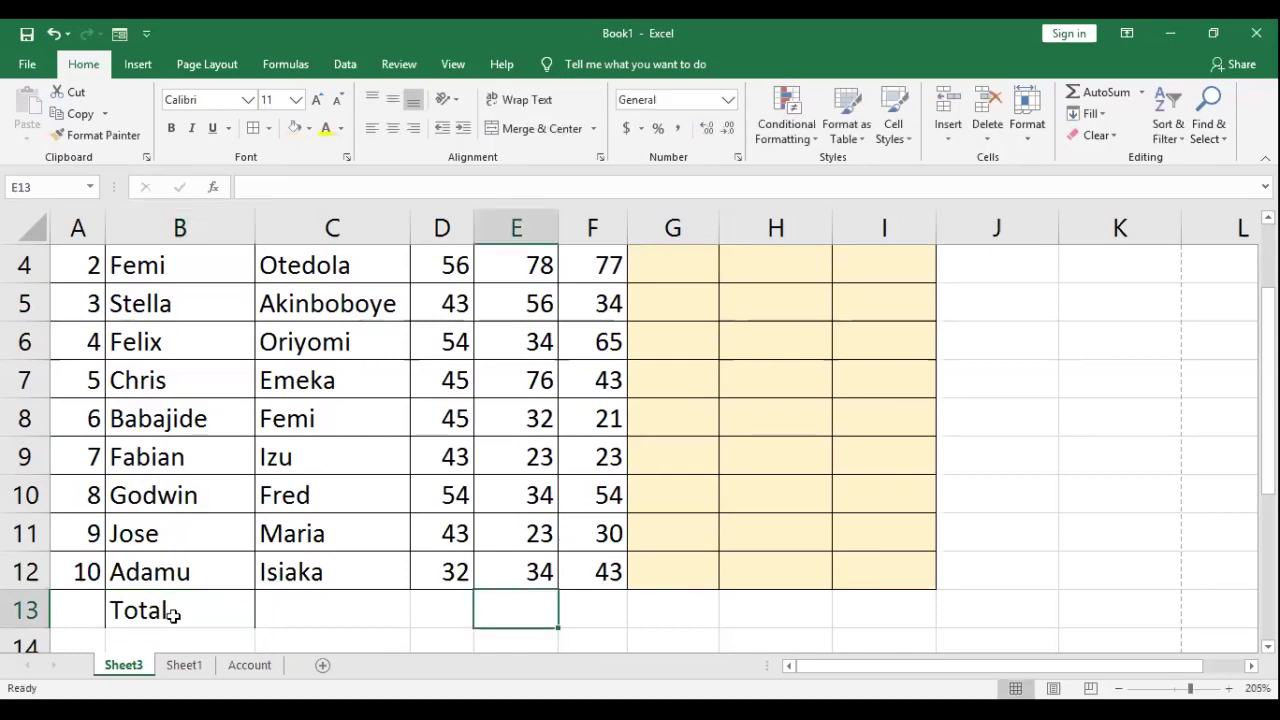
pyautogui.press('Tab')
# Step: Fill the Total row A13:I13 with red
pyautogui.hotkey('shift', 'Home')
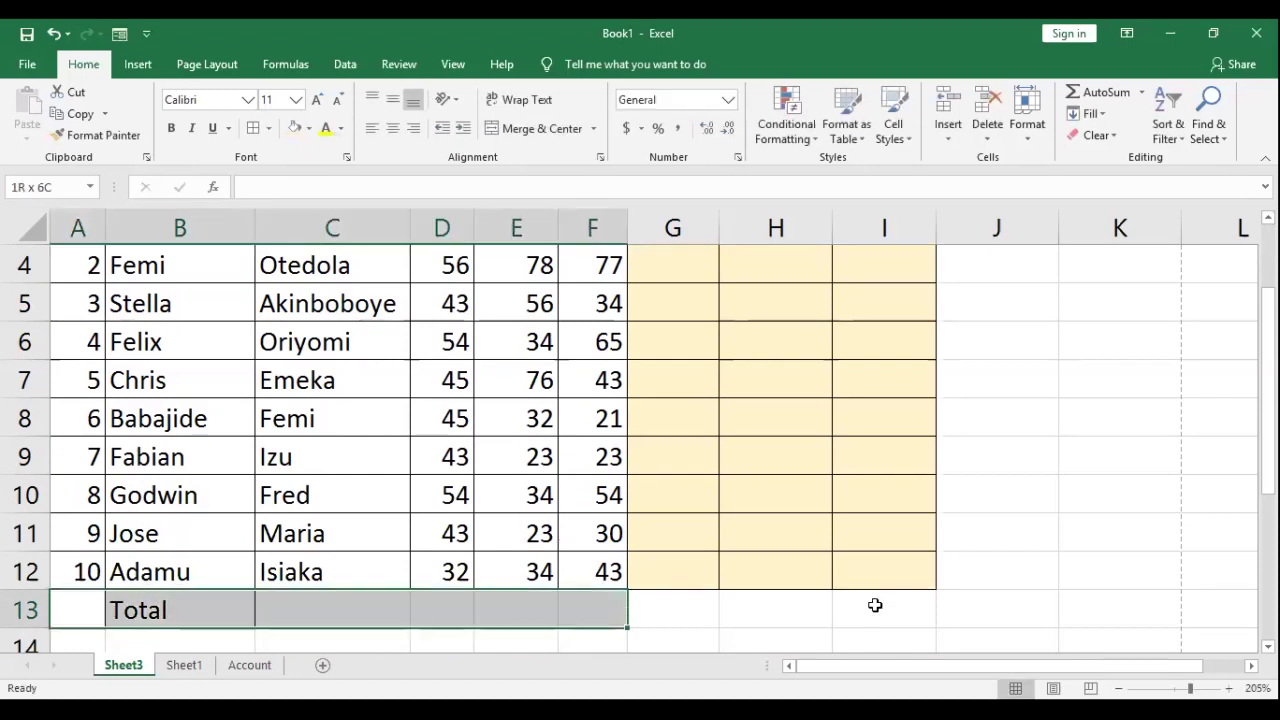
pyautogui.scroll(1, 854, 592)
pyautogui.scroll(-1, 399, 434)
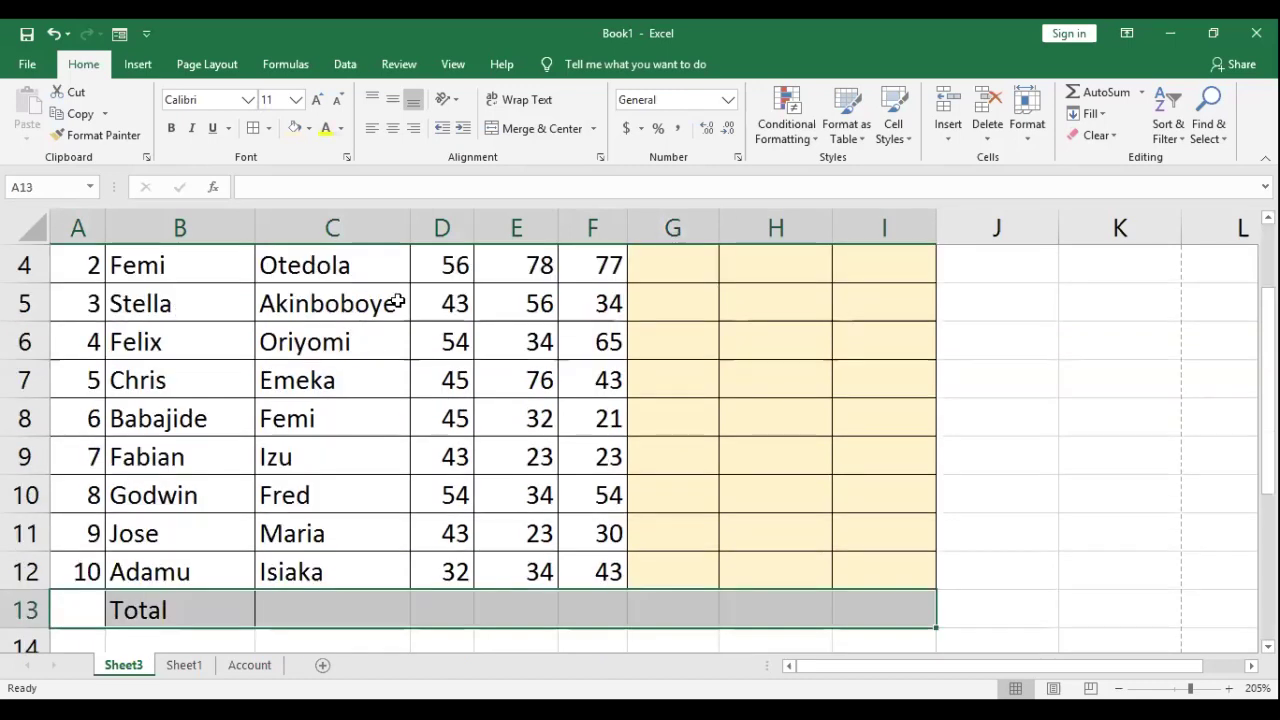
pyautogui.click(98, 598)
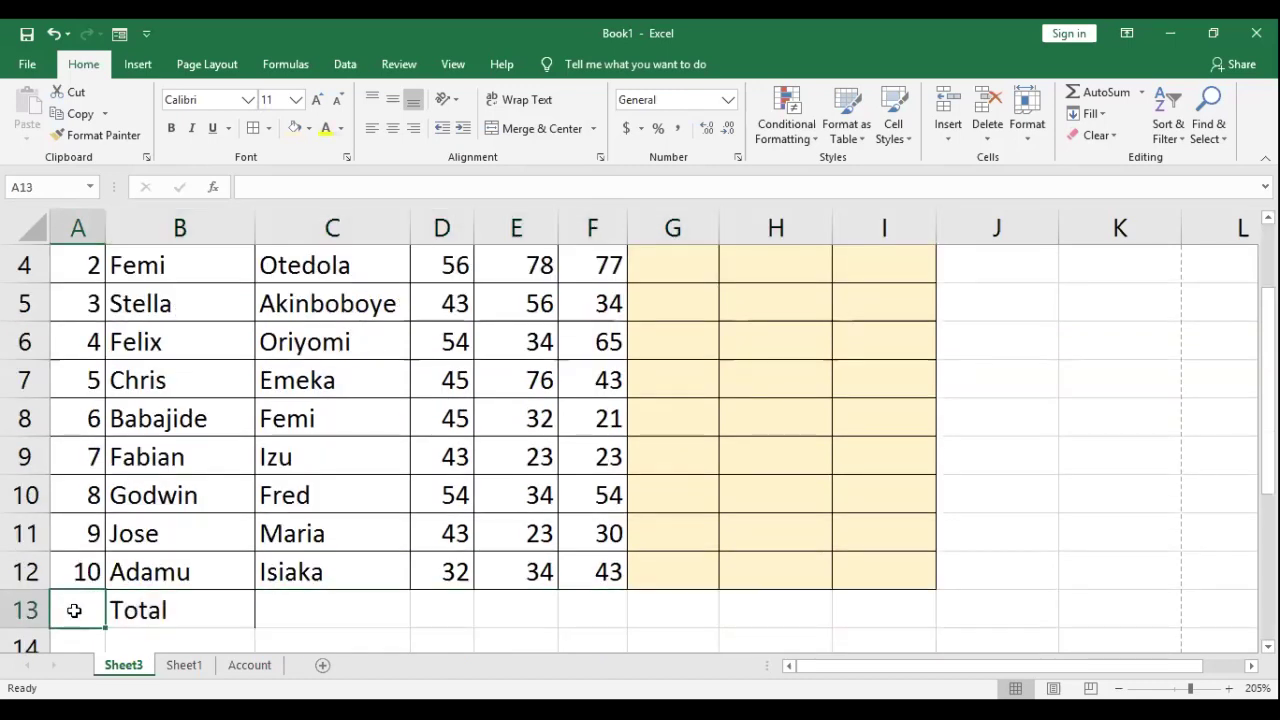
pyautogui.hotkey('shift', 'Right')
pyautogui.hotkey('shift', 'Right')
pyautogui.hotkey('shift', 'Right')
pyautogui.hotkey('shift', 'Right')
pyautogui.hotkey('shift', 'Right')
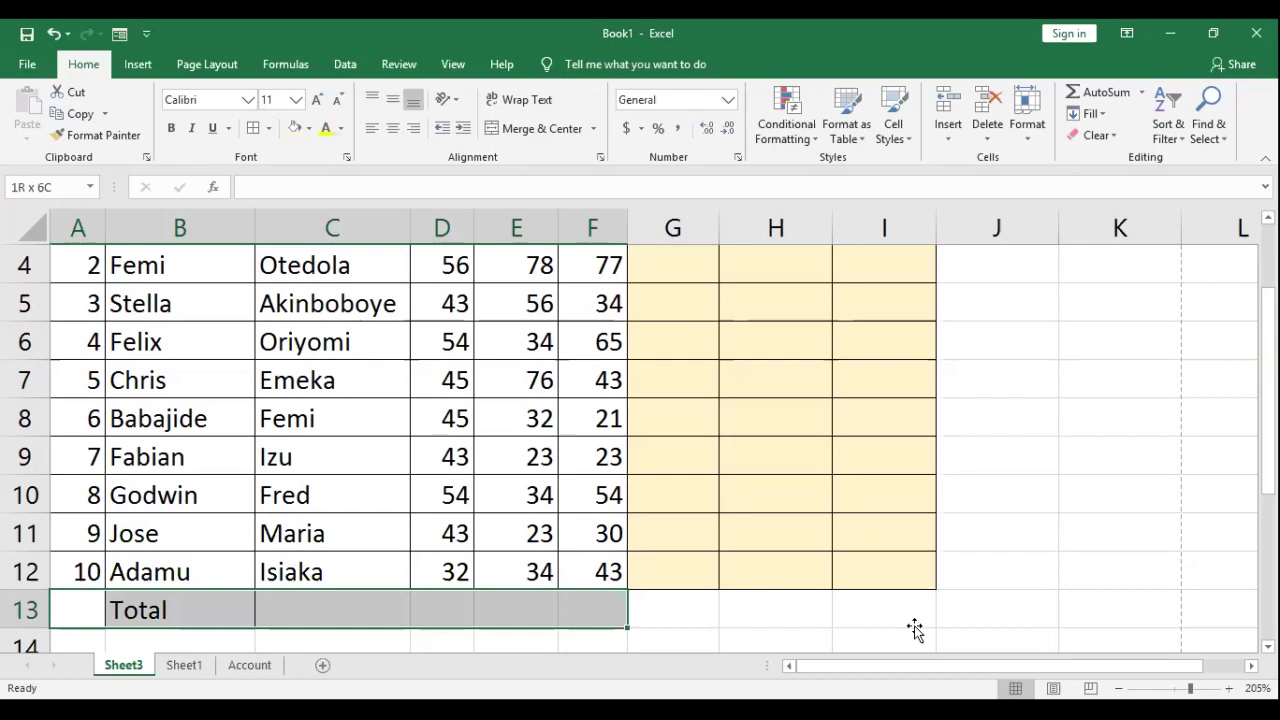
pyautogui.hotkey('shift', 'Right')
pyautogui.hotkey('shift', 'Right')
pyautogui.hotkey('shift', 'Right')
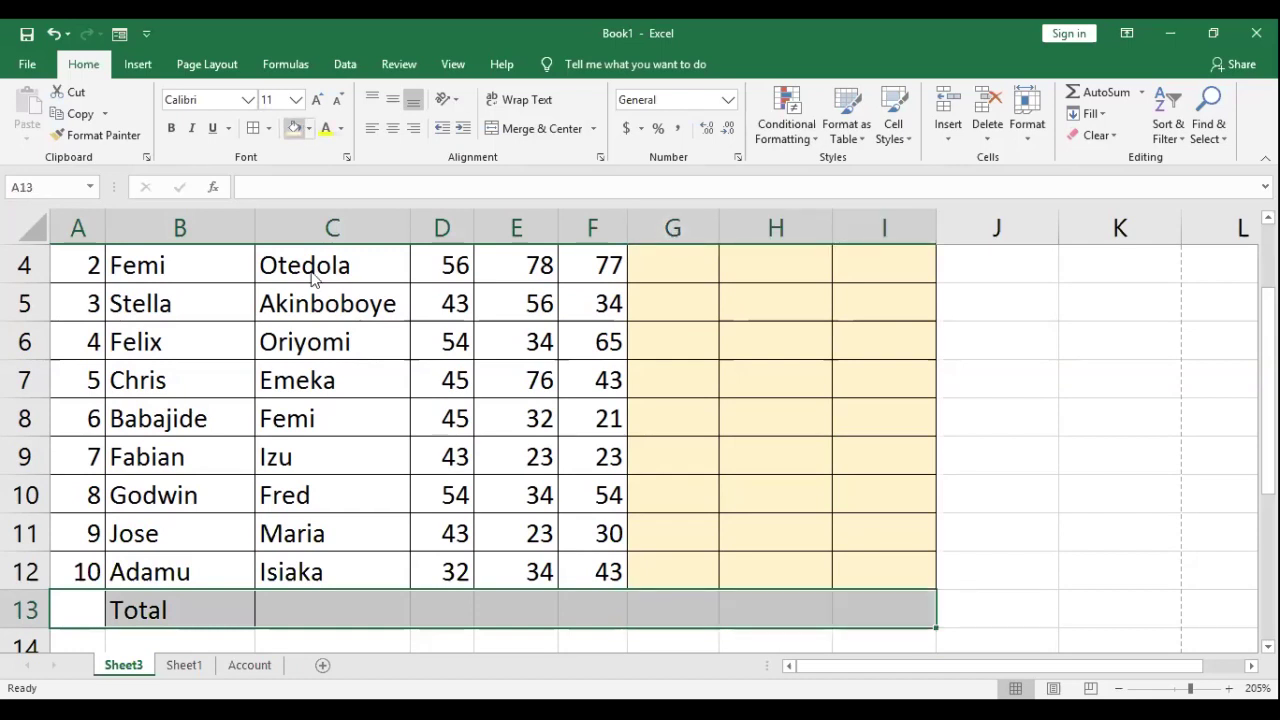
pyautogui.click(296, 128)
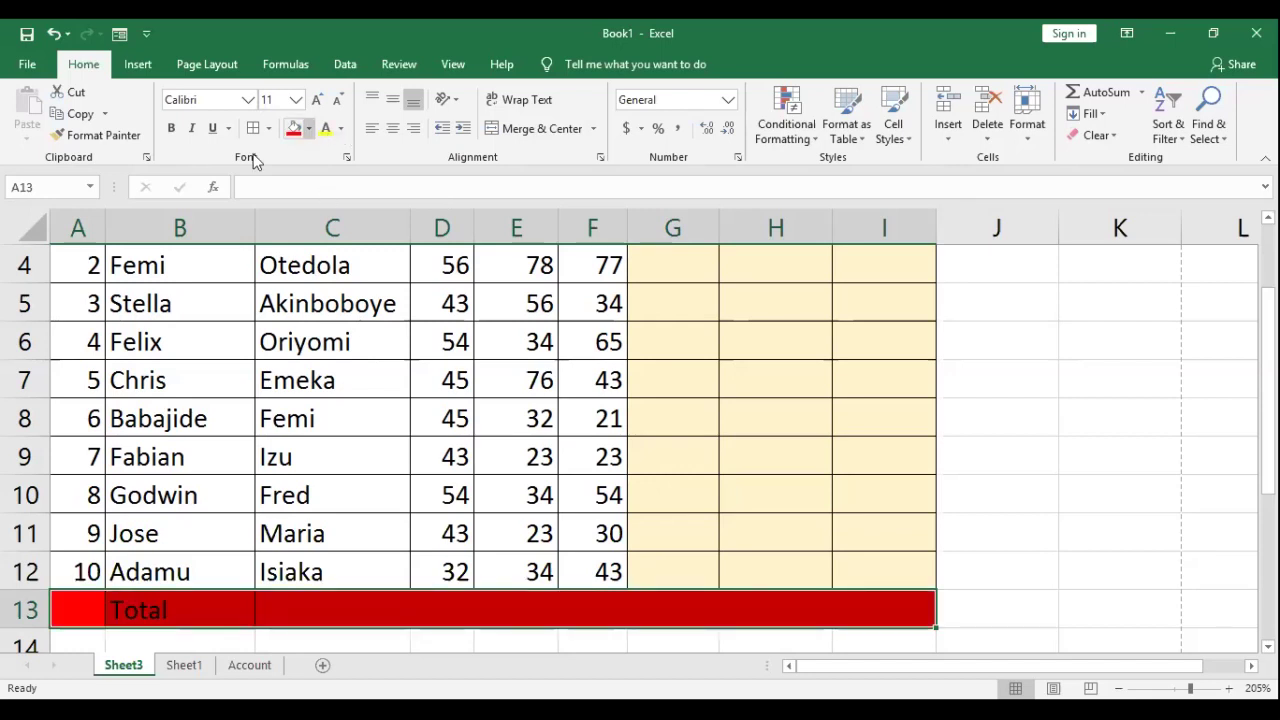
pyautogui.click(487, 485)
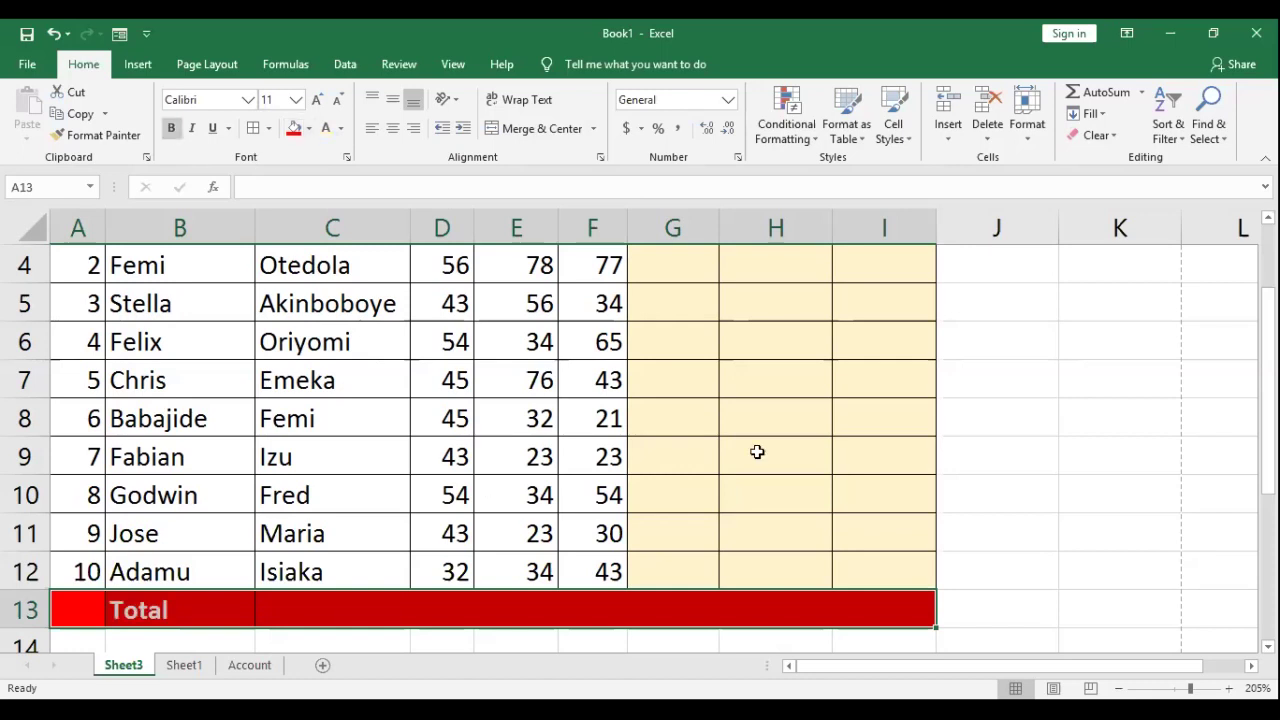
pyautogui.scroll(1, 760, 446)
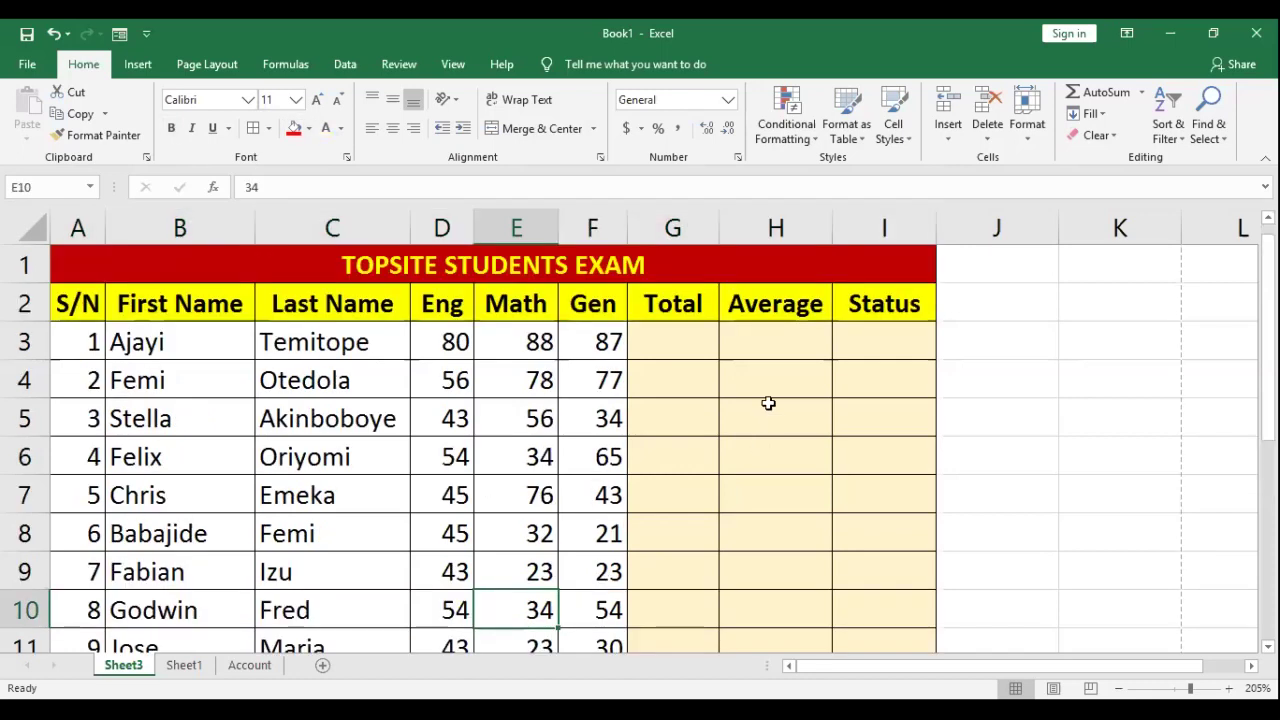
pyautogui.scroll(-2, 797, 377)
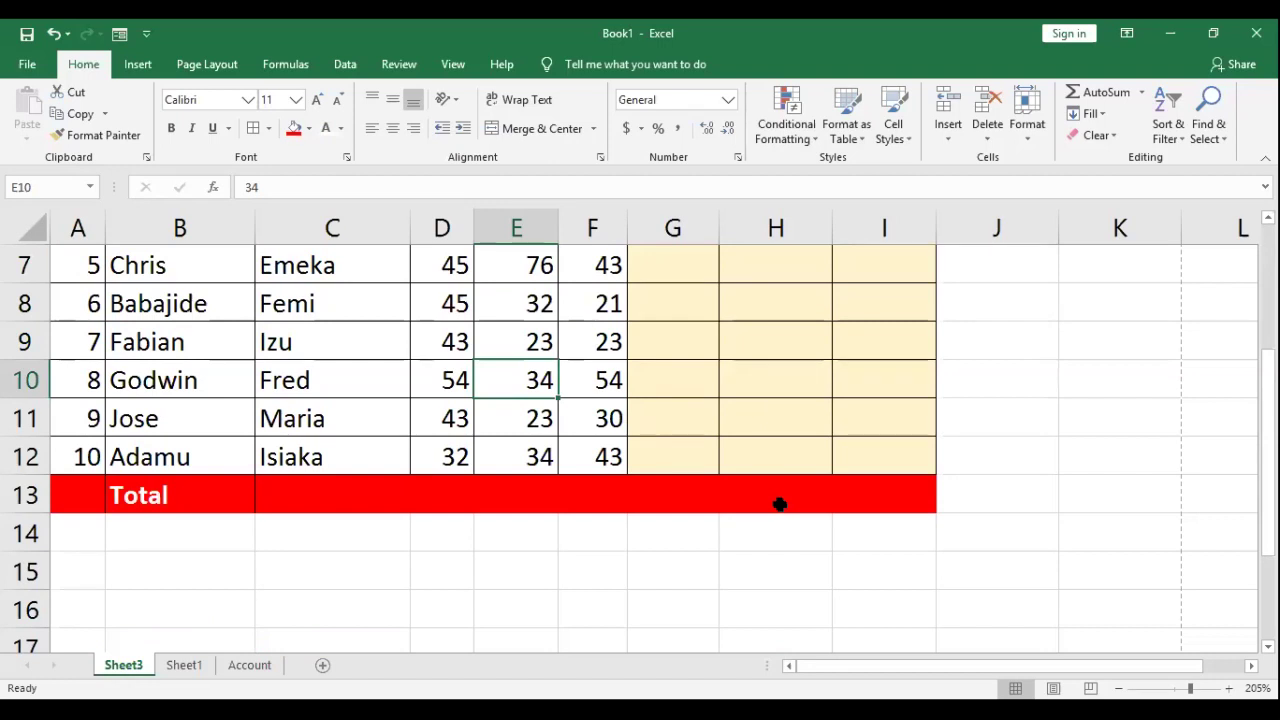
pyautogui.scroll(2, 669, 338)
pyautogui.click(669, 338)
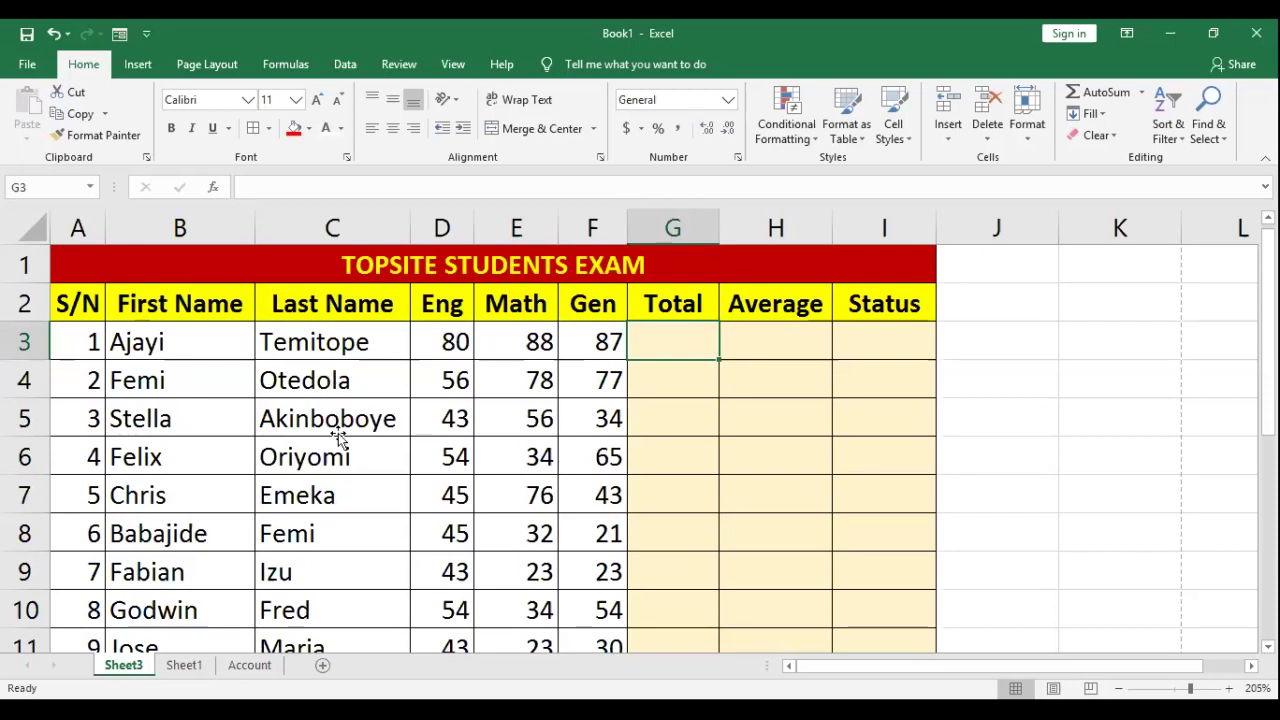
pyautogui.hotkey('ctrl', 'z')
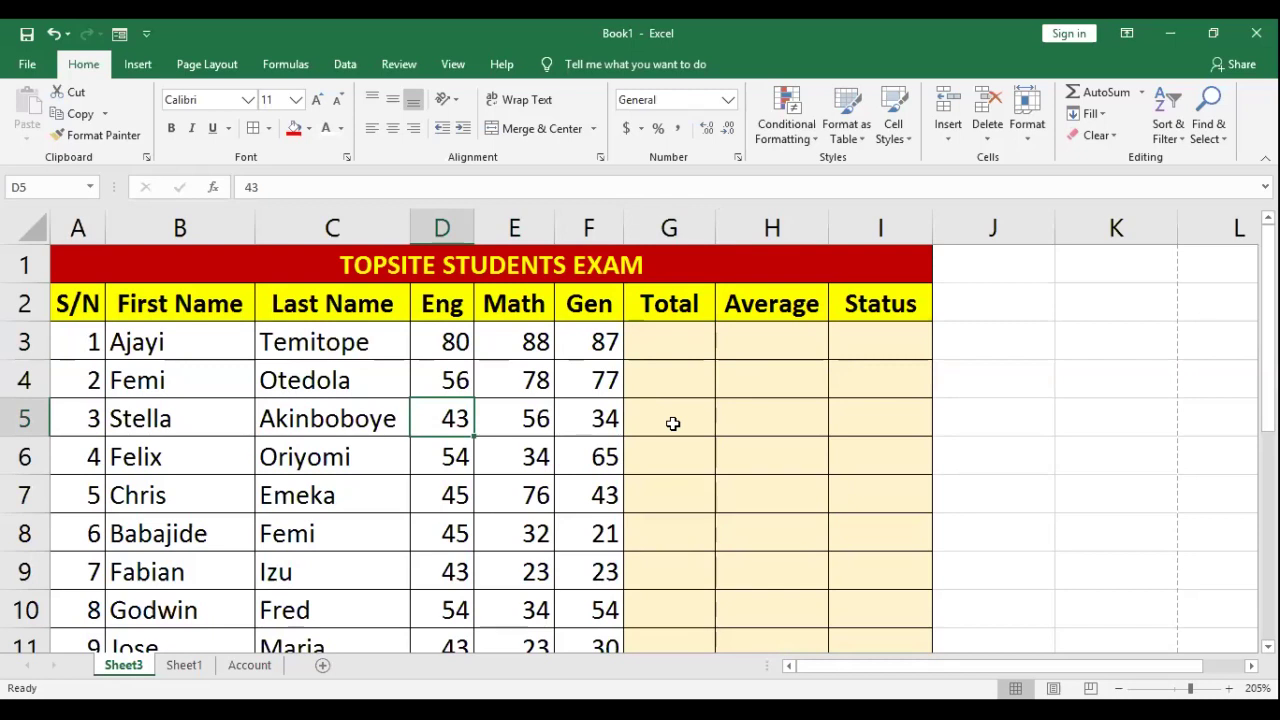
pyautogui.hotkey('ctrl', 'z')
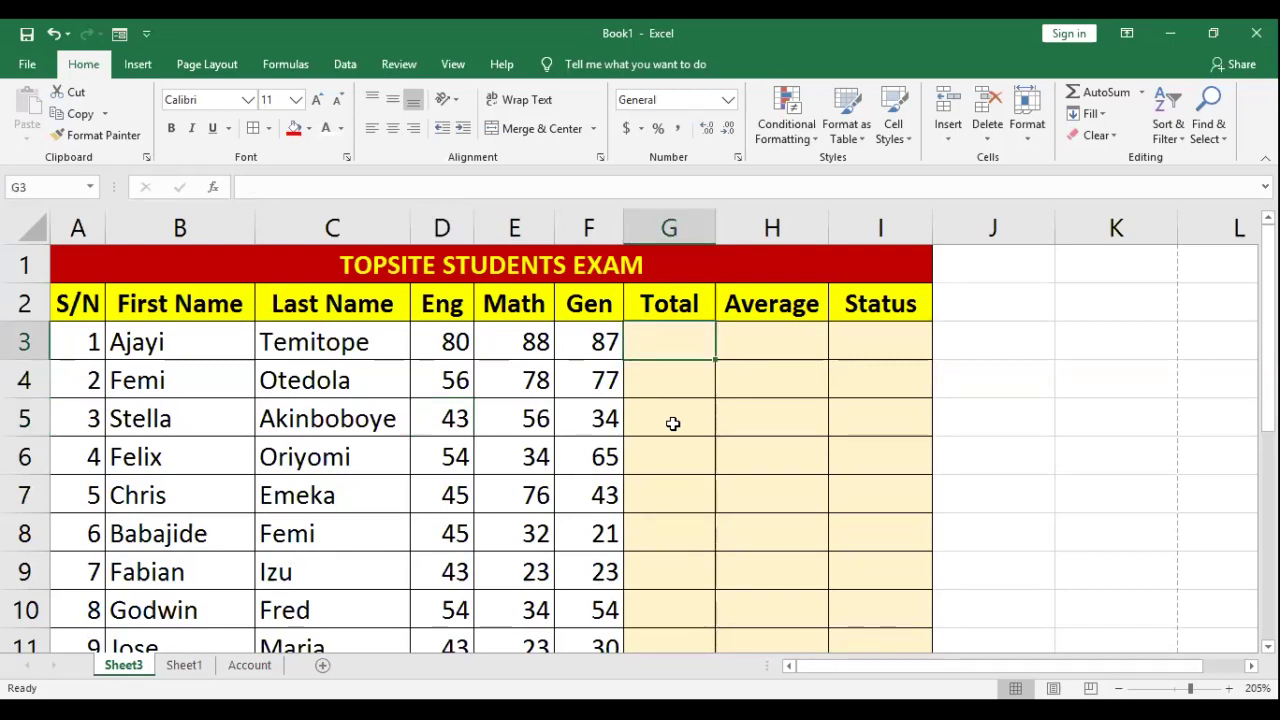
pyautogui.hotkey('ctrl', 'z')
pyautogui.hotkey('ctrl', 'y')
# Step: Enter the demo formula =2+5 in J3, fixing a typo, so it shows 7
pyautogui.click(1024, 345)
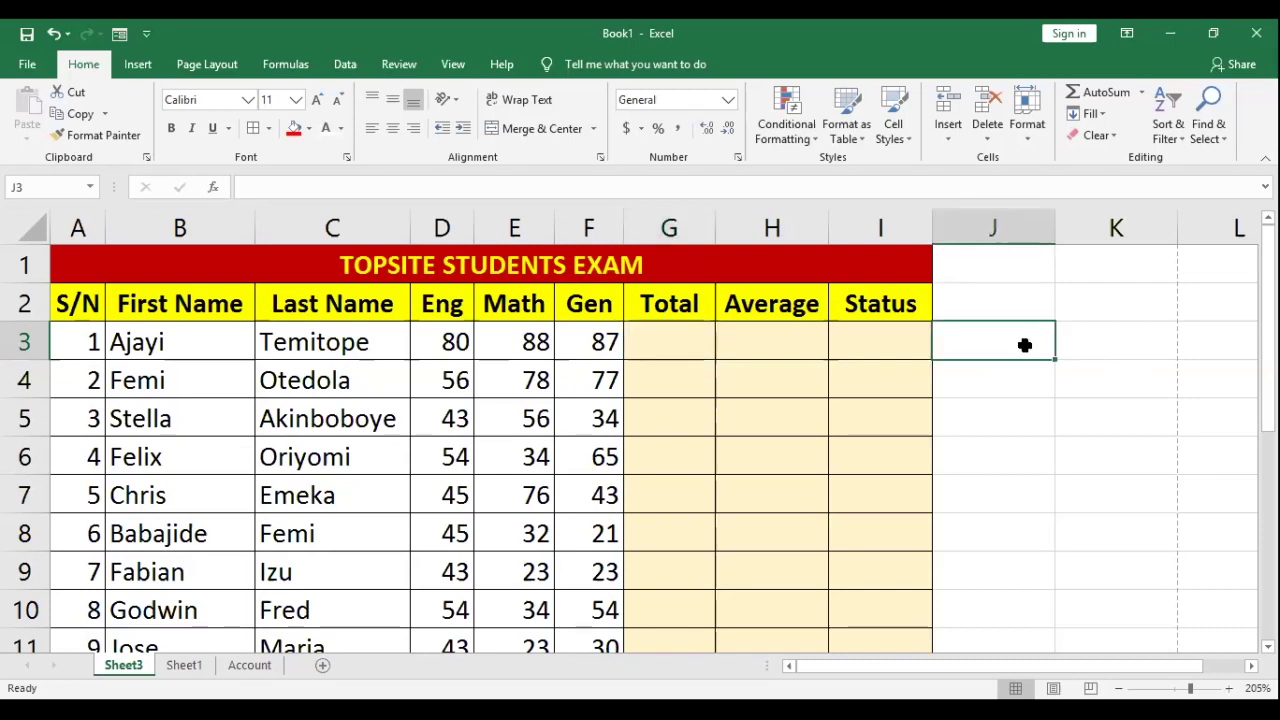
pyautogui.write('=2')
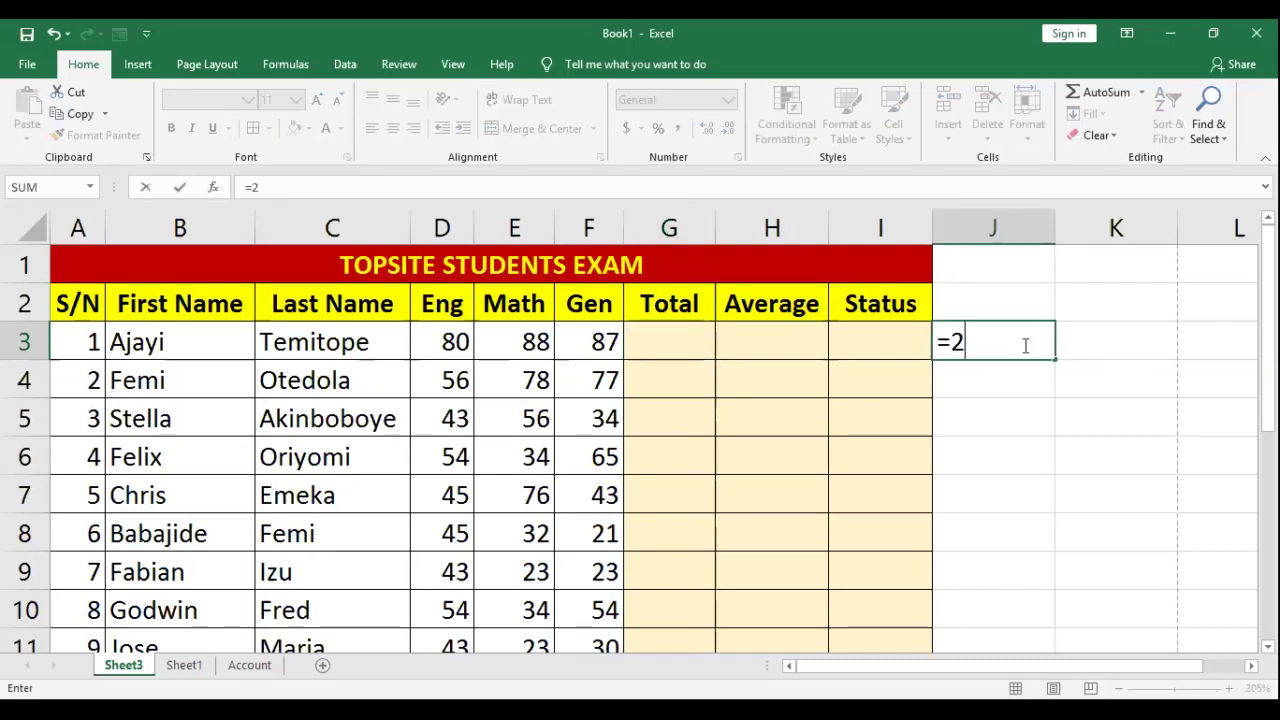
pyautogui.write('_5')
pyautogui.press('BackSpace')
pyautogui.press('BackSpace')
pyautogui.write('+5')
pyautogui.press('Return')
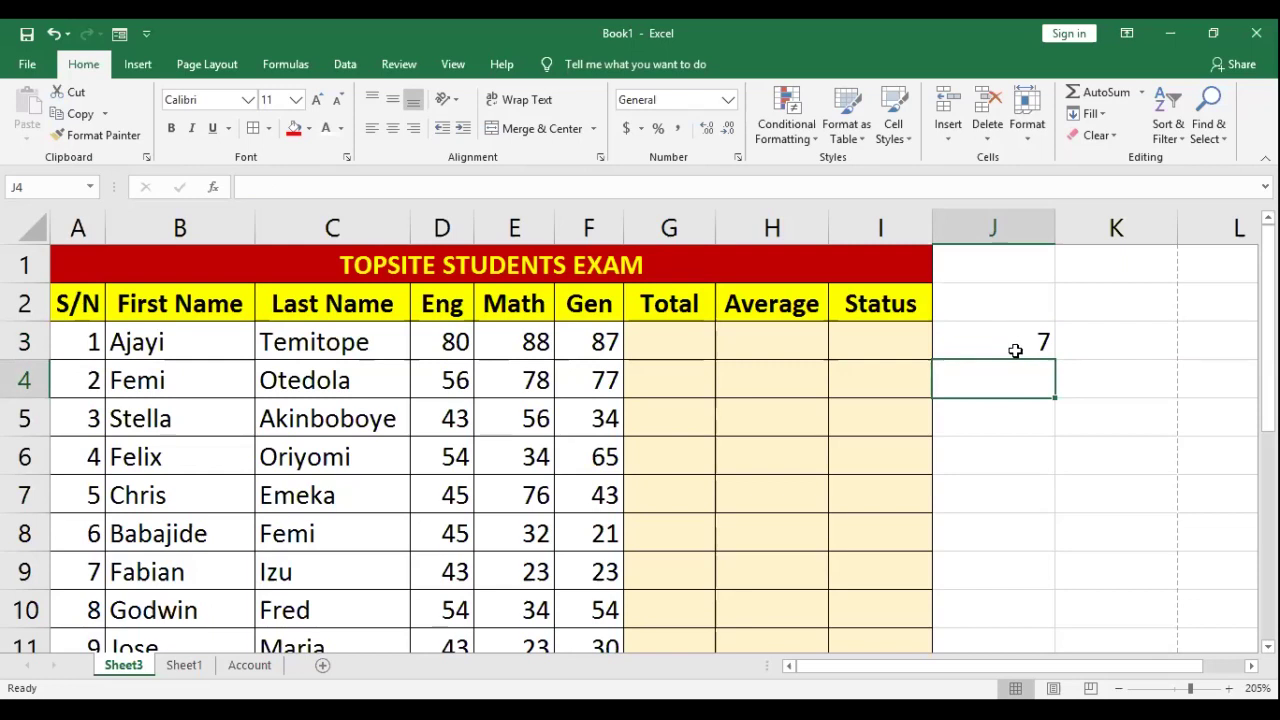
# Step: Review J3's formula, then select the merged 'TOPSITE STUDENTS EXAM' title cell in A1
pyautogui.click(1010, 340)
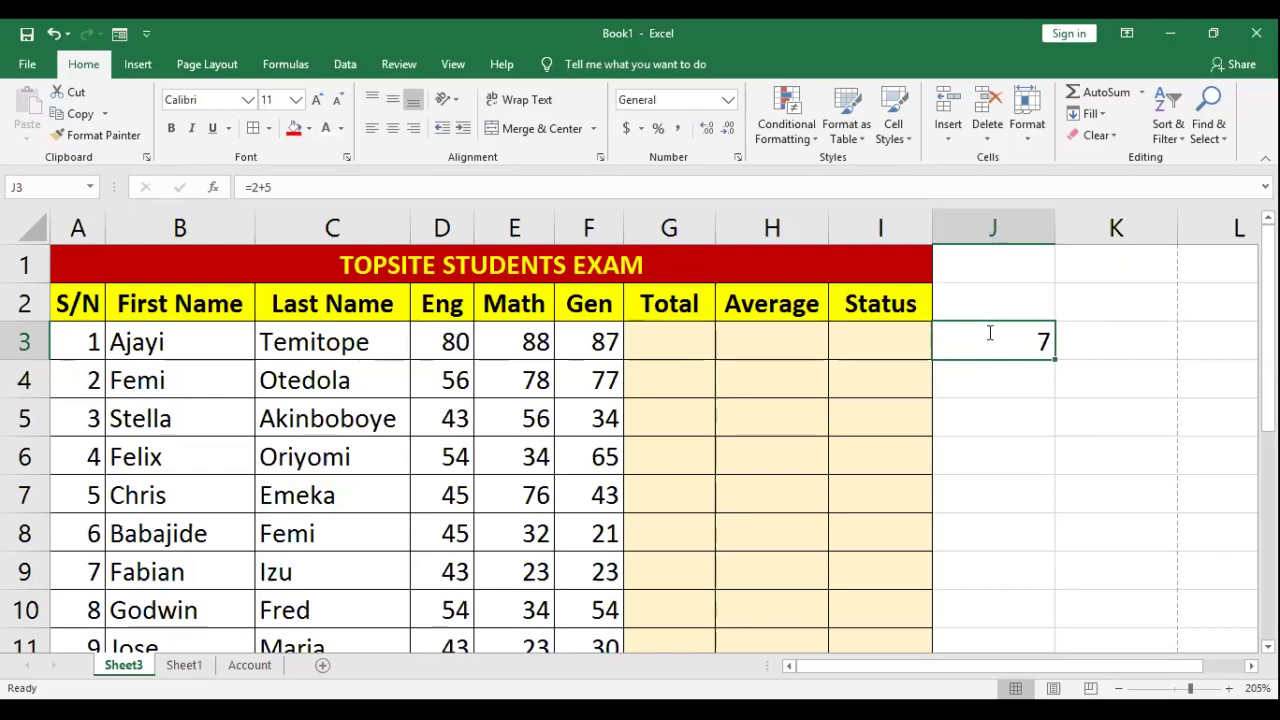
pyautogui.doubleClick(992, 342)
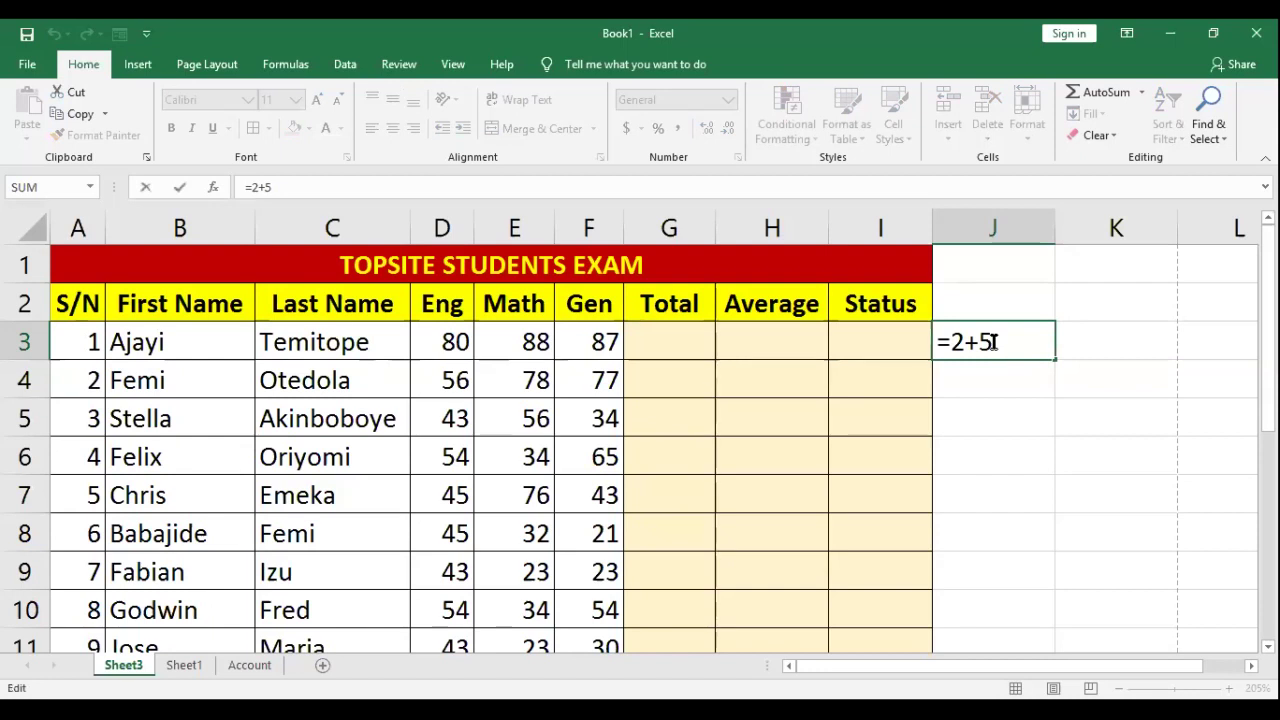
pyautogui.scroll(-1, 993, 342)
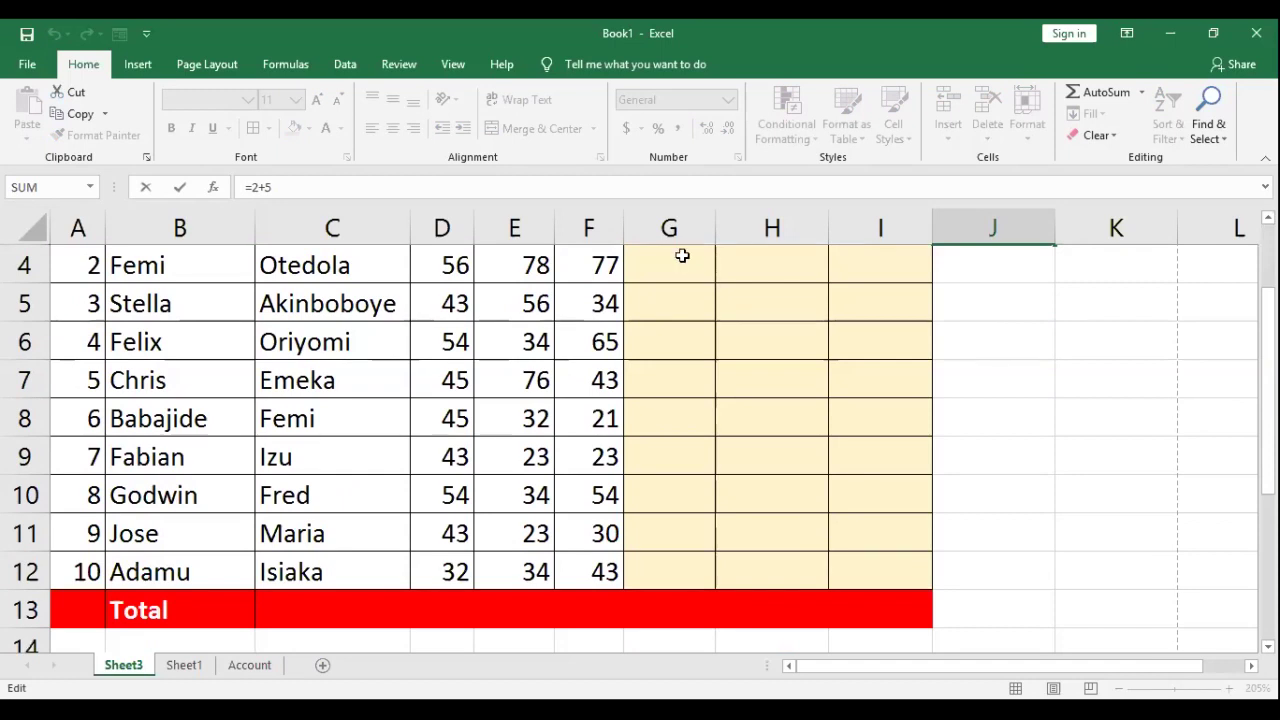
pyautogui.scroll(1, 297, 300)
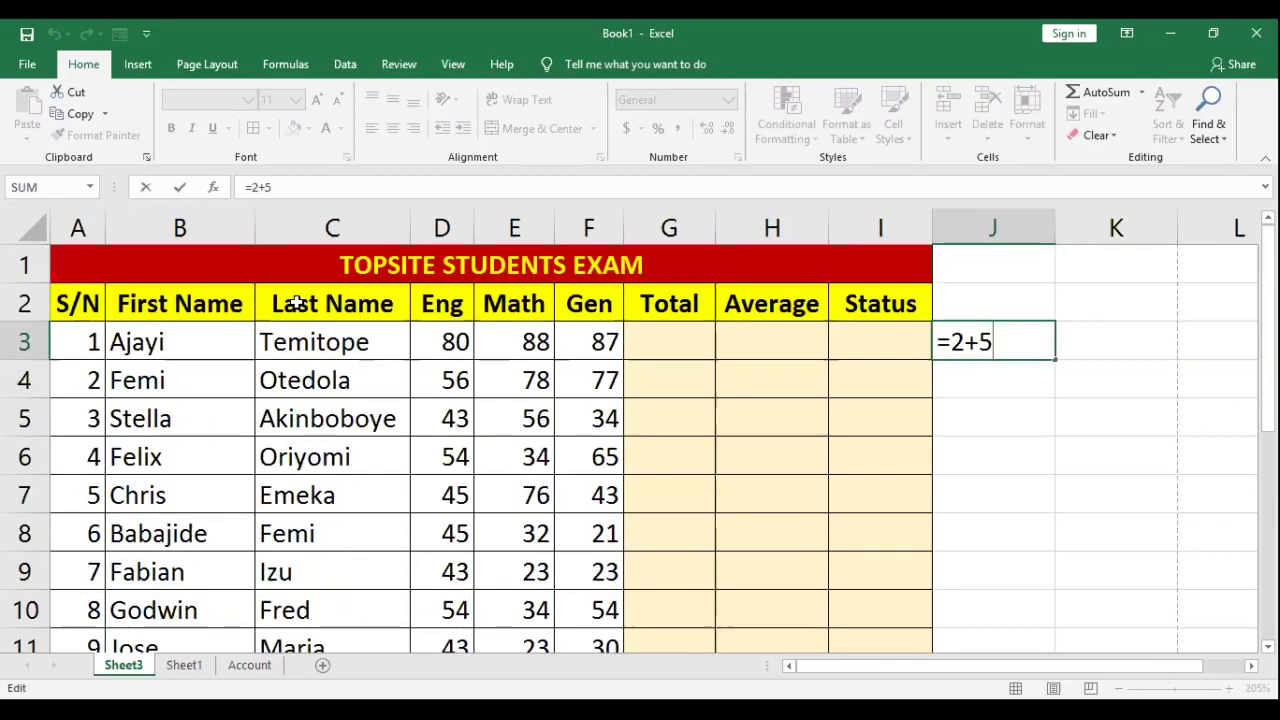
pyautogui.click(176, 256)
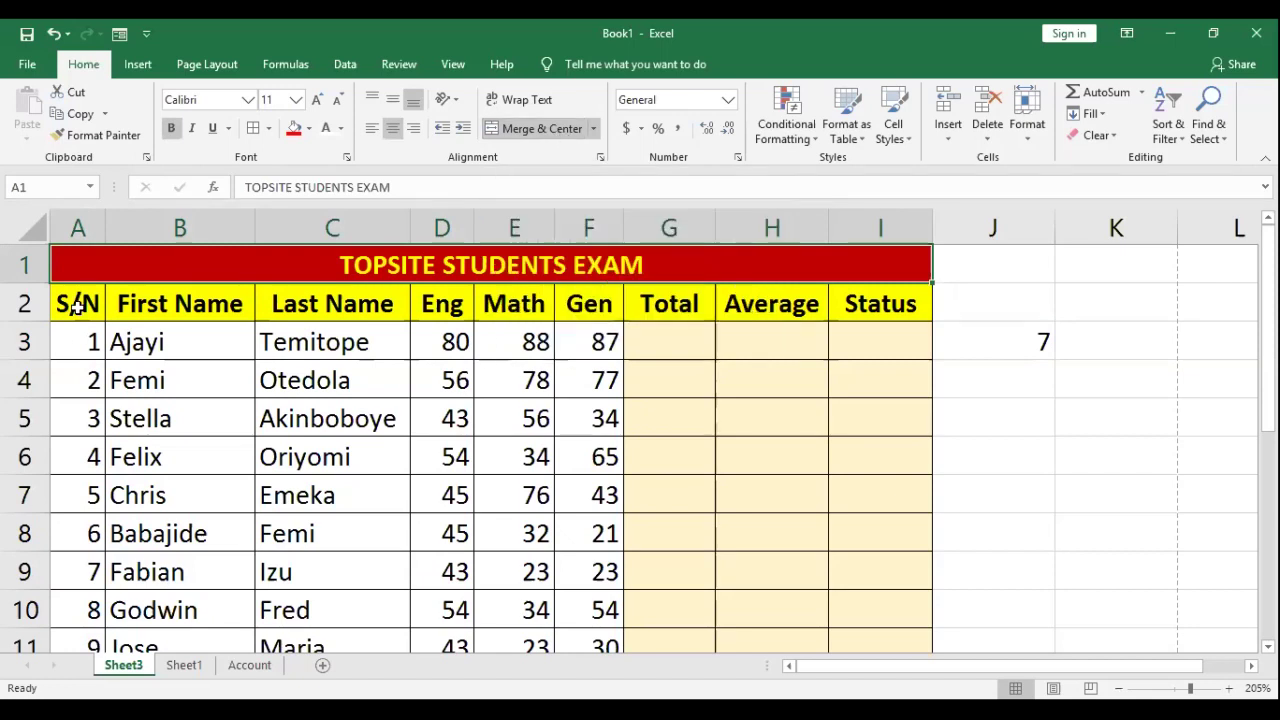
pyautogui.moveTo(102, 306); pyautogui.dragTo(889, 294)
pyautogui.click(73, 273)
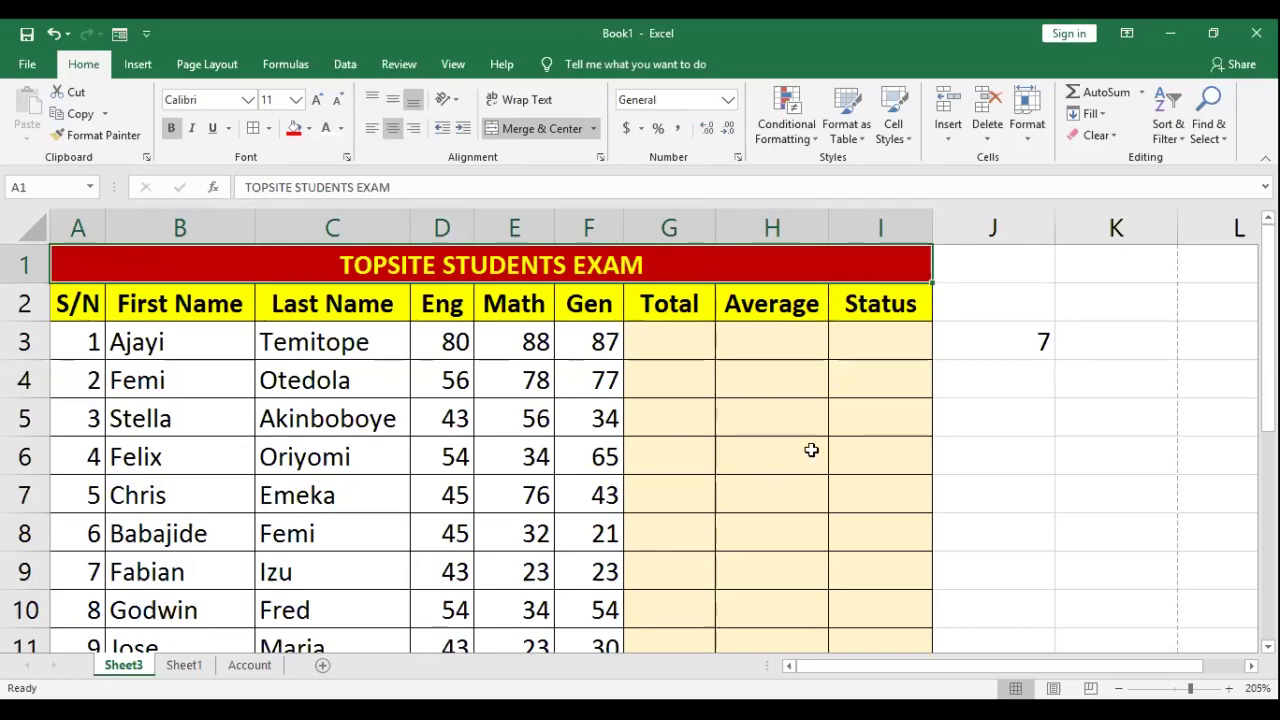
# Step: Enter =80+88+87 in G3 from the Eng, Math and Gen scores, giving 255
pyautogui.click(677, 340)
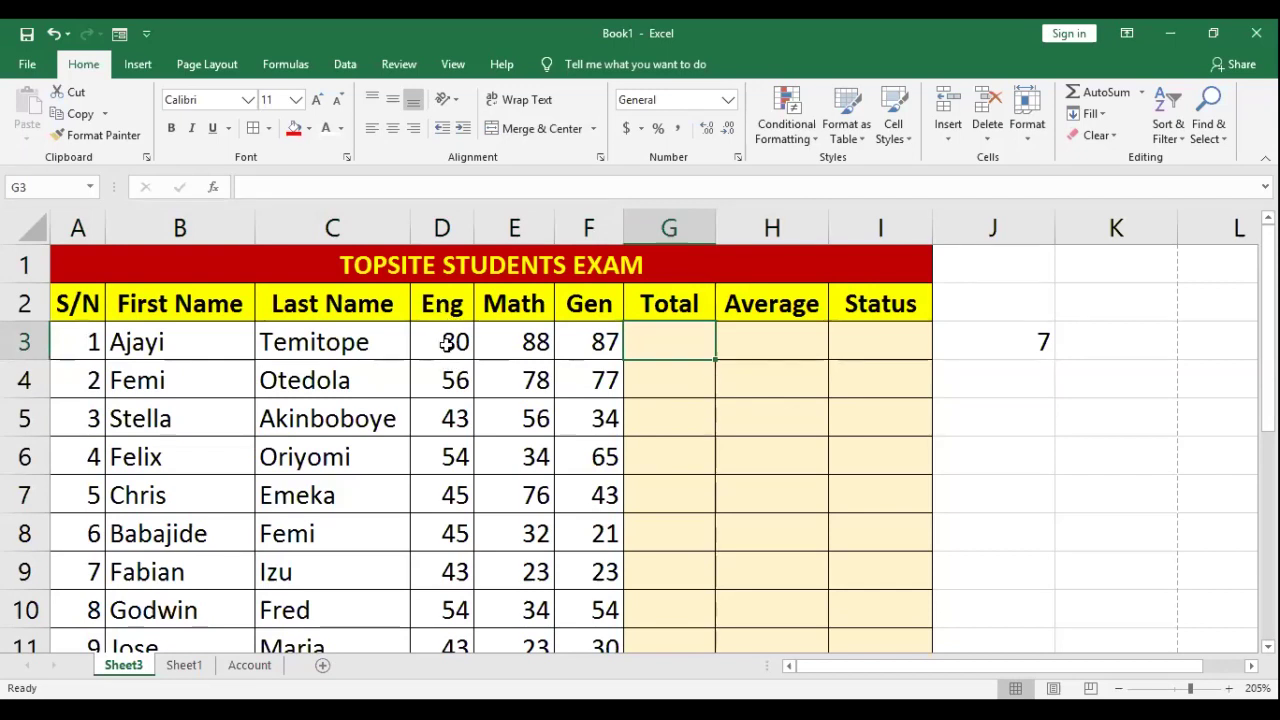
pyautogui.press('Left')
pyautogui.press('Left')
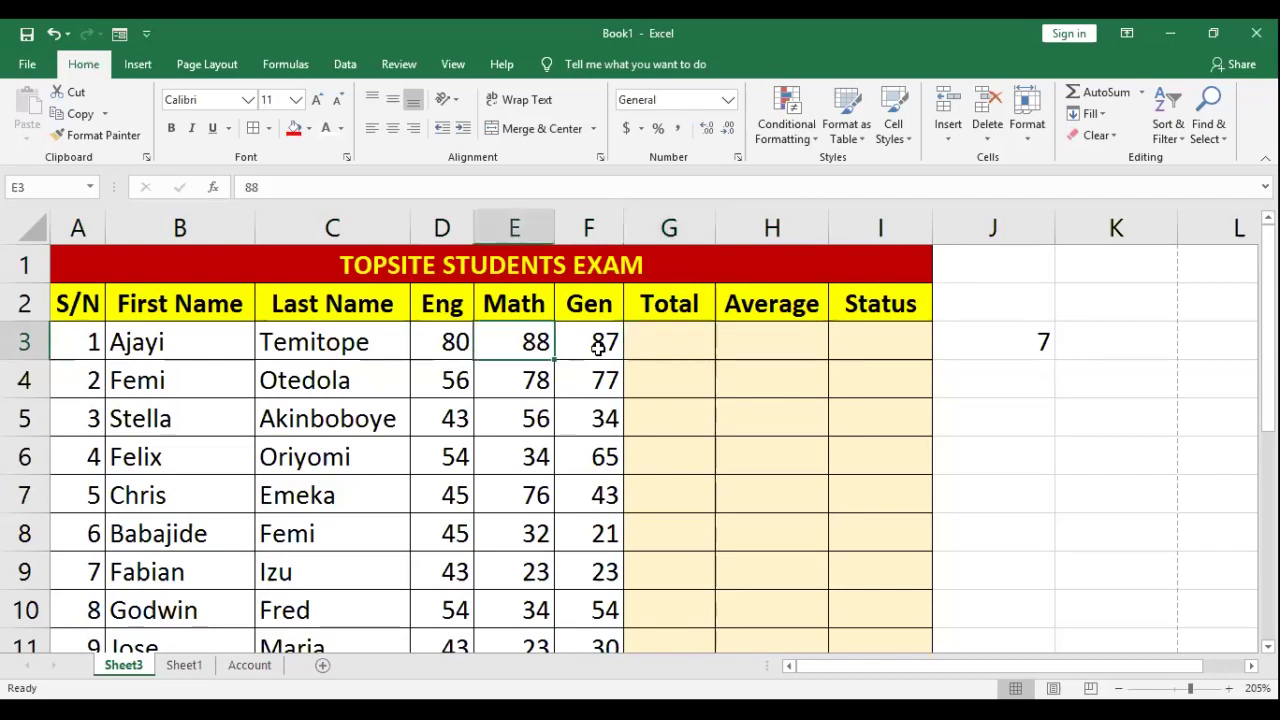
pyautogui.click(597, 347)
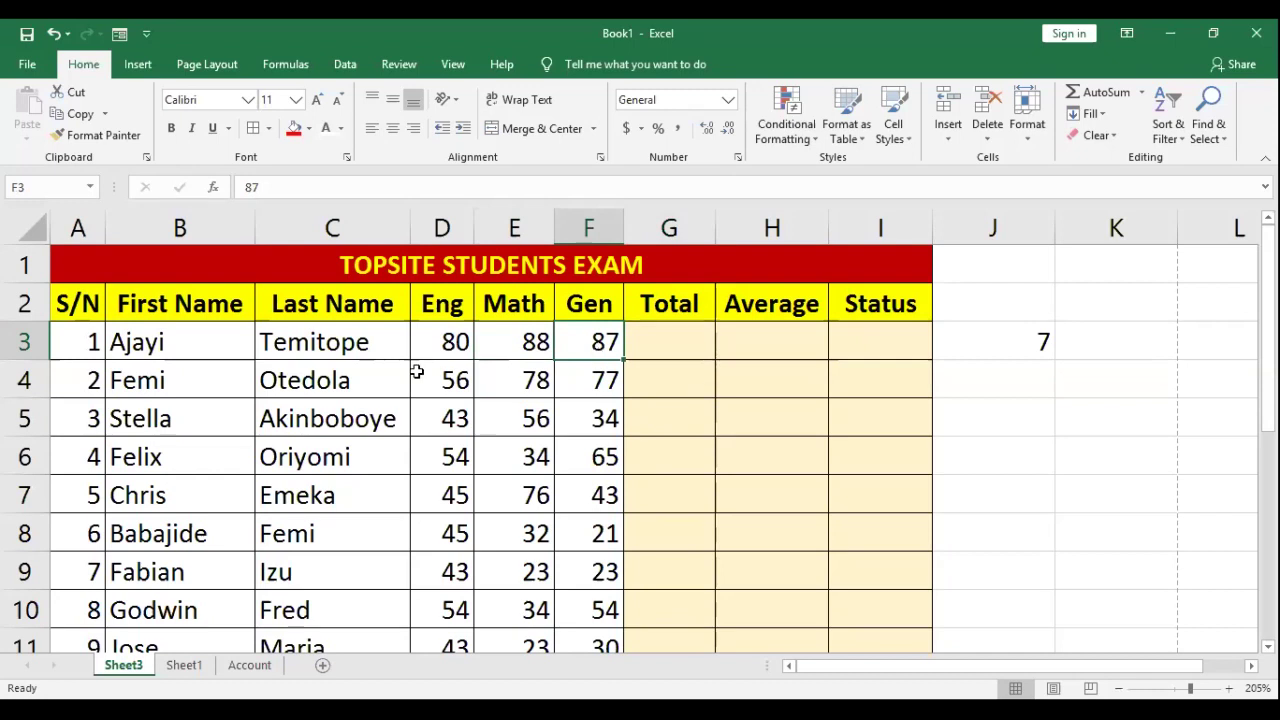
pyautogui.click(447, 340)
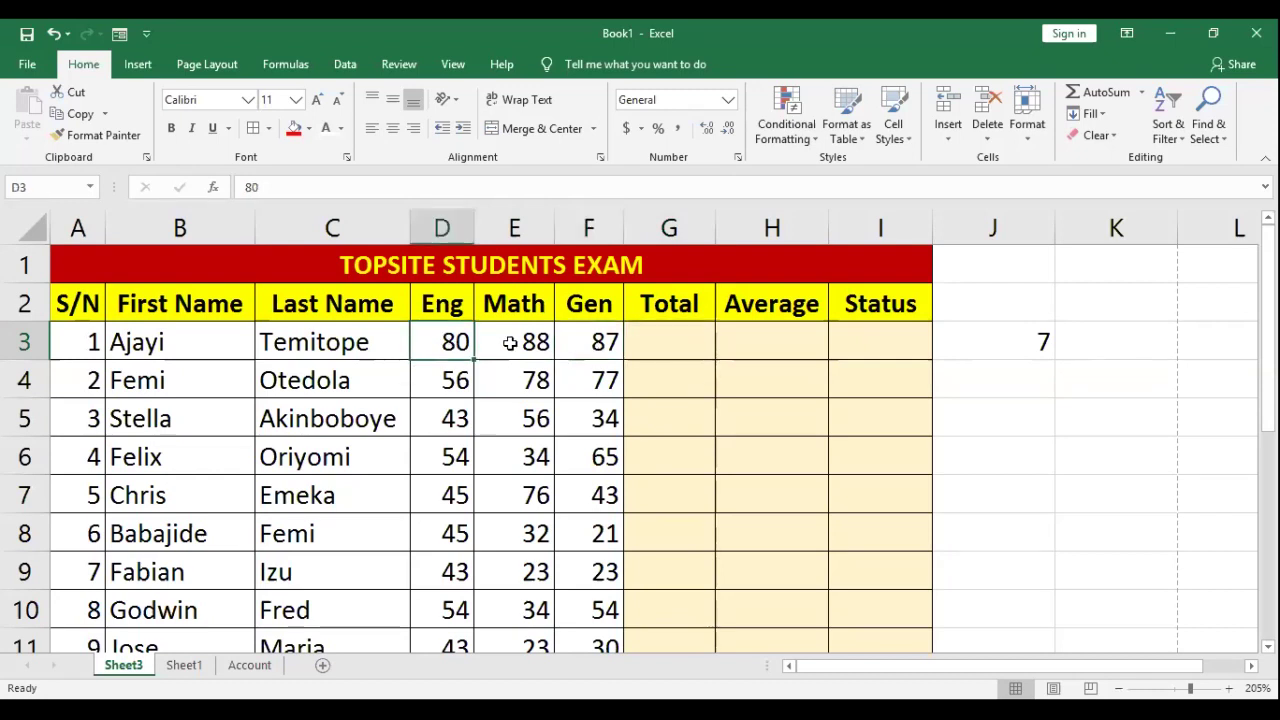
pyautogui.click(602, 342)
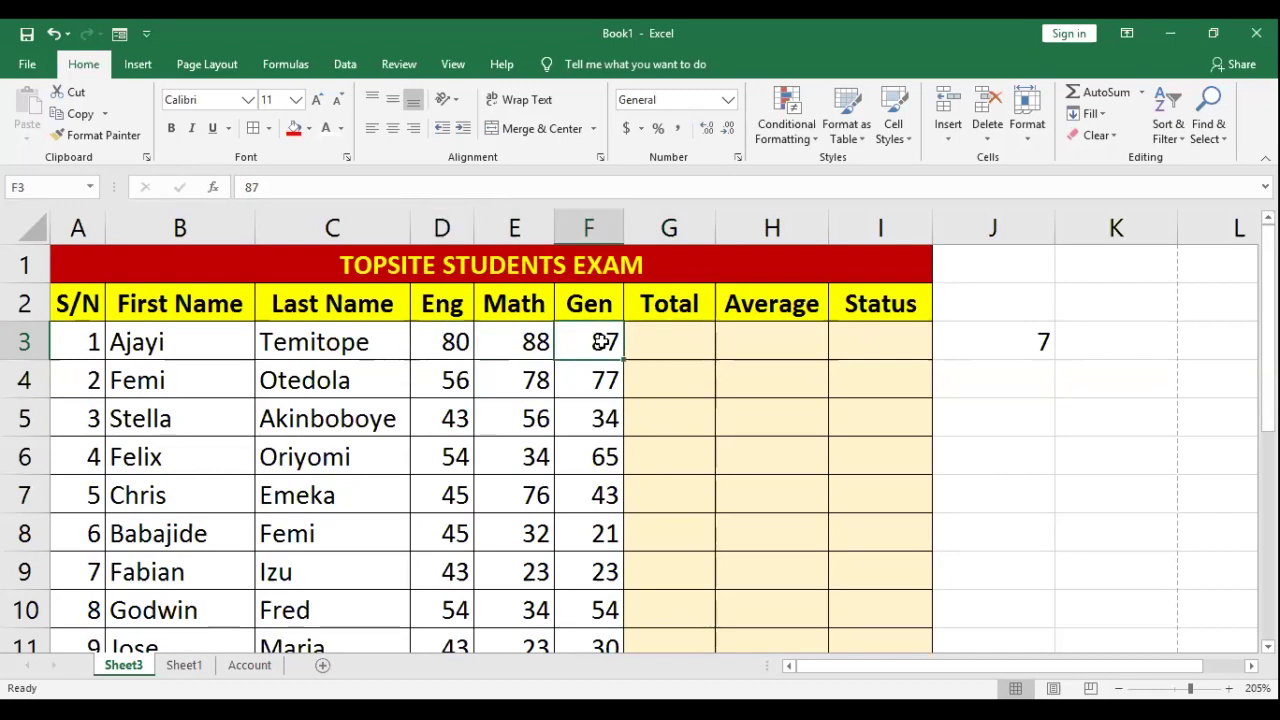
pyautogui.click(654, 331)
pyautogui.write('=')
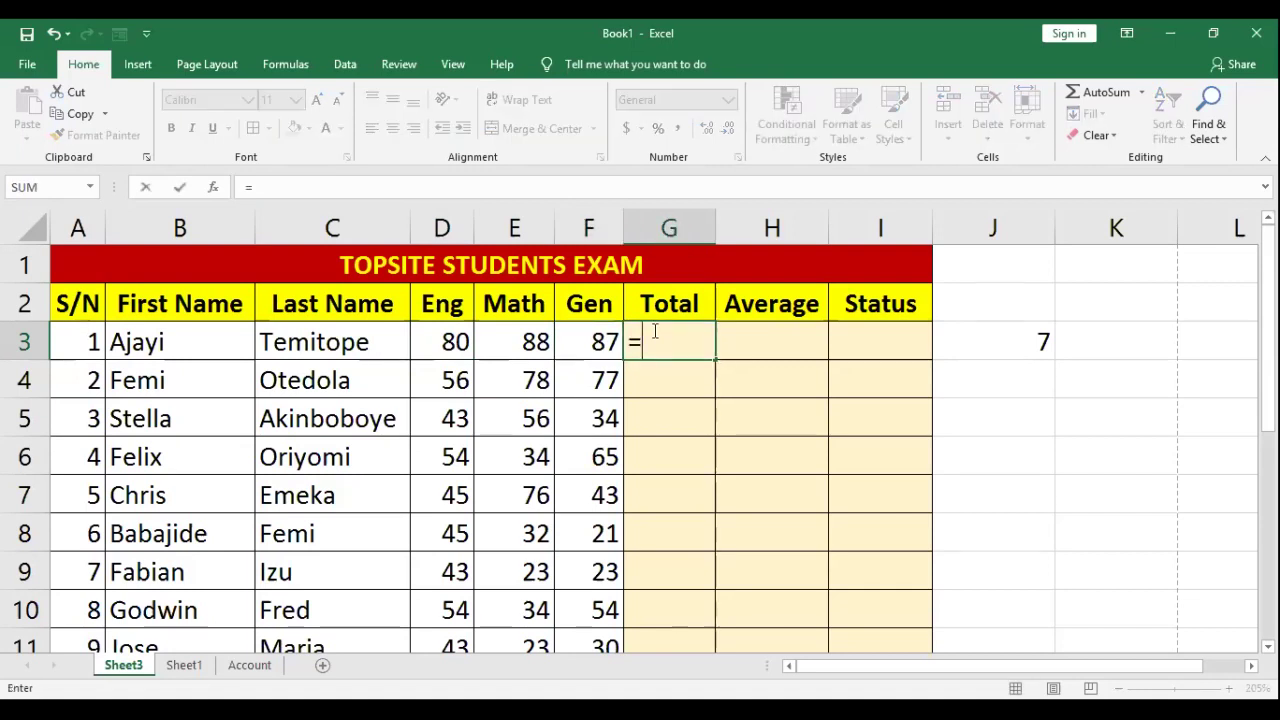
pyautogui.write('80')
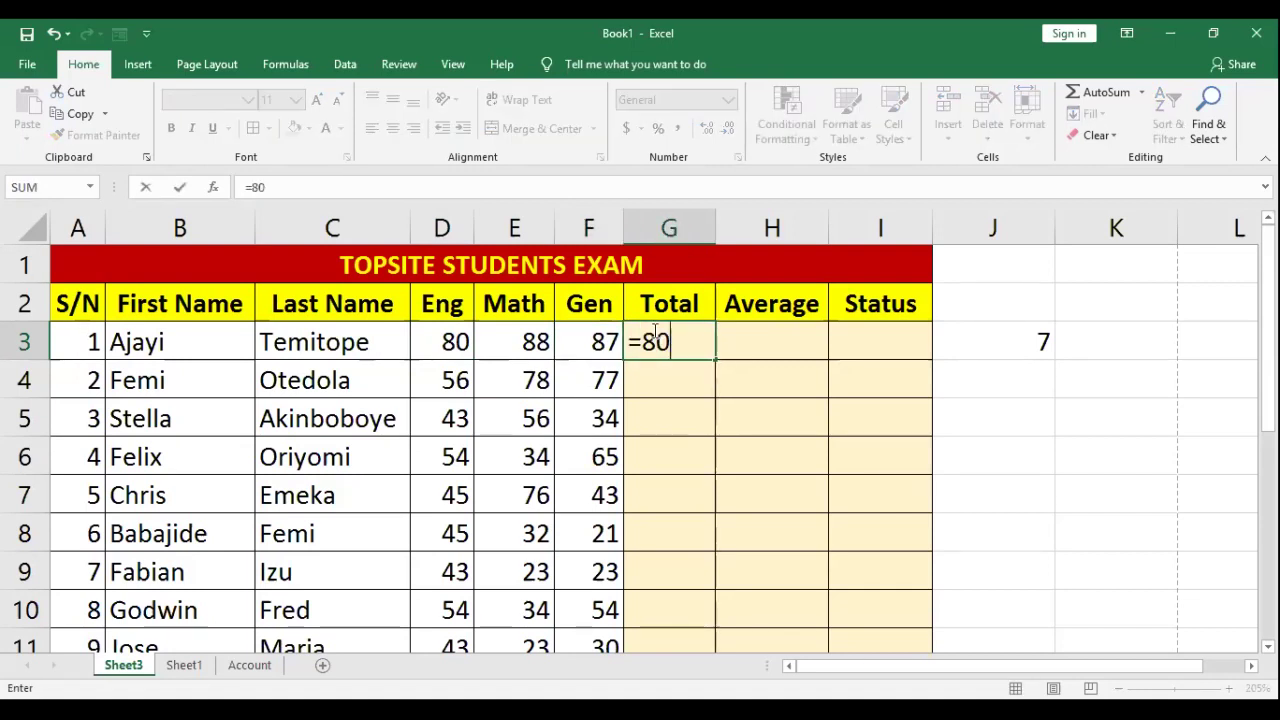
pyautogui.write('+')
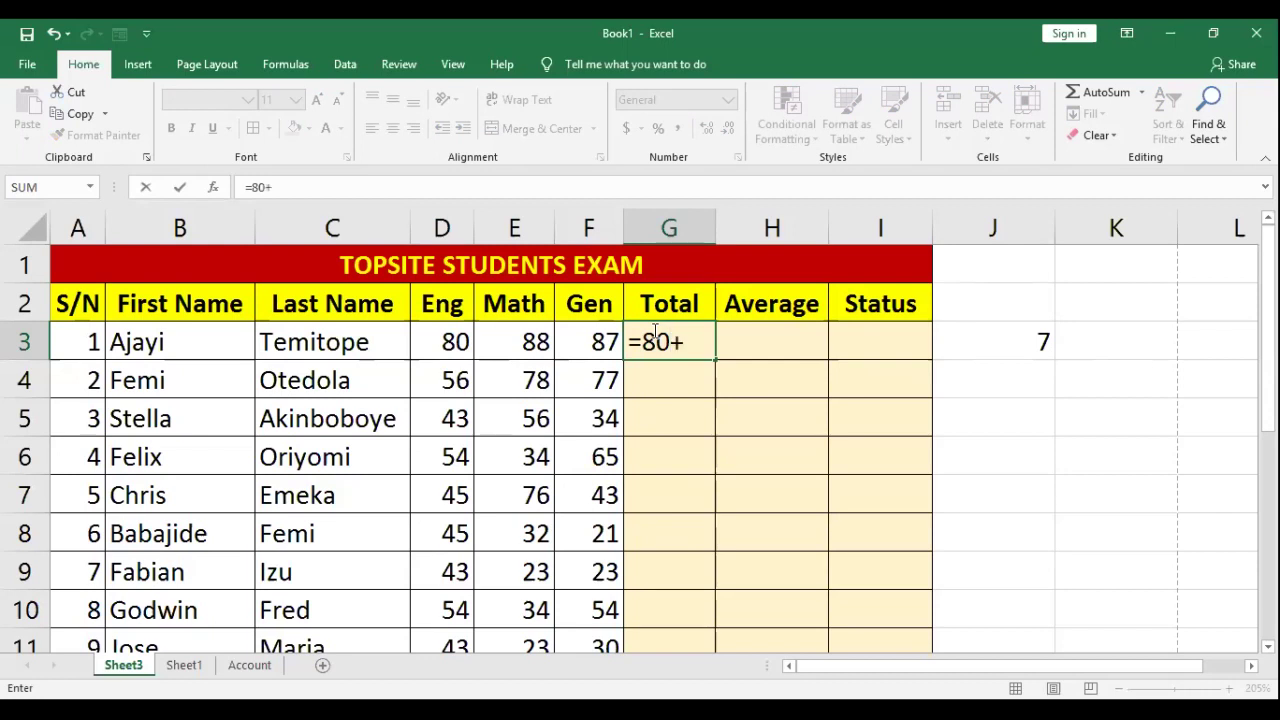
pyautogui.write('88+')
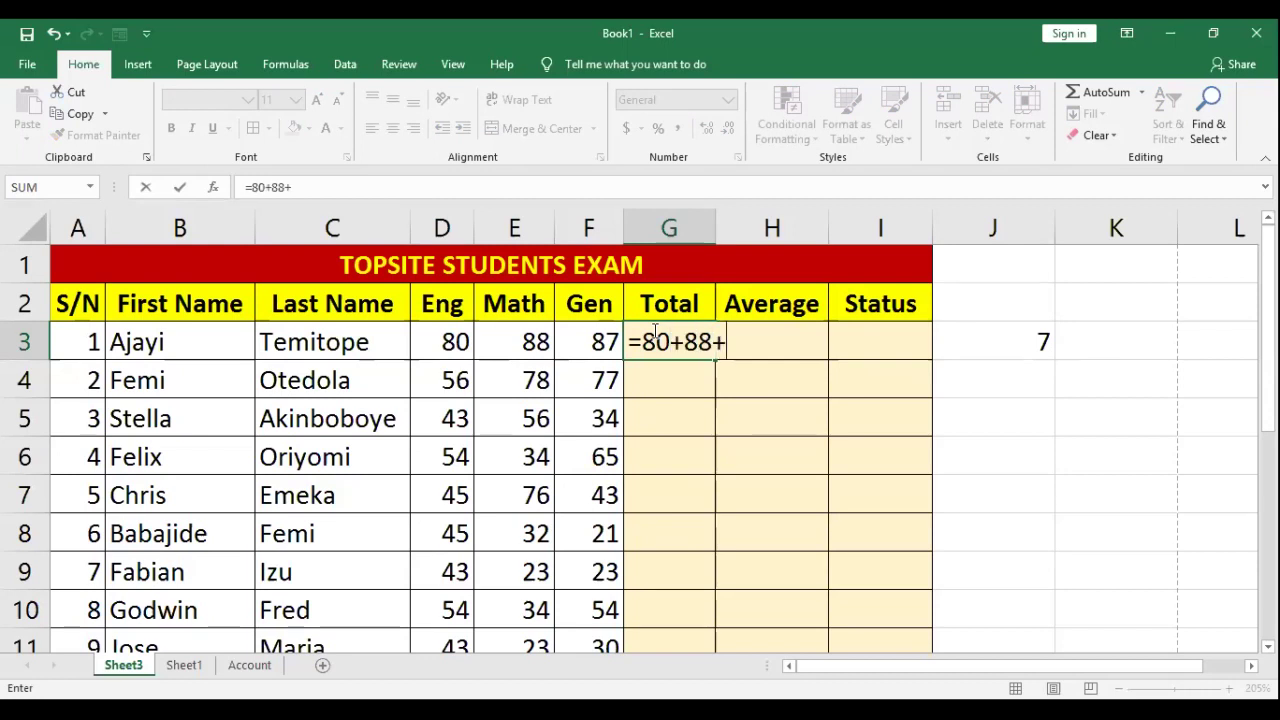
pyautogui.write('87')
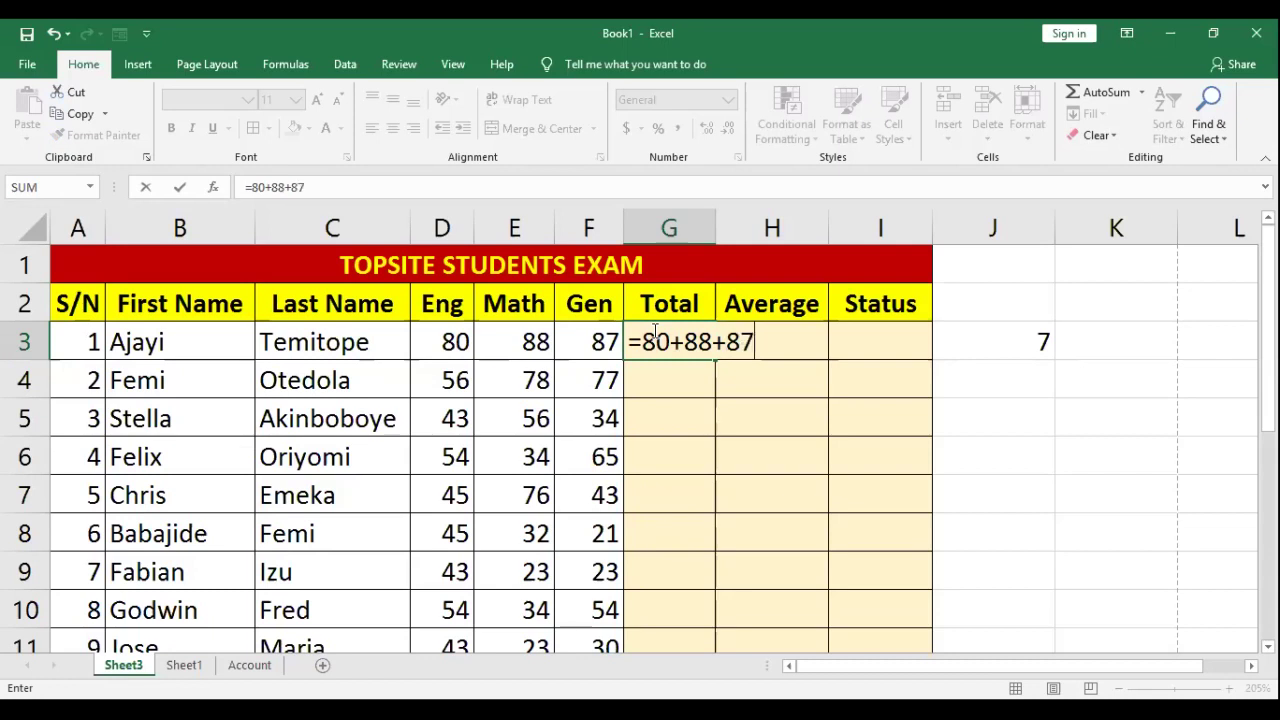
pyautogui.press('Return')
pyautogui.click(736, 482)
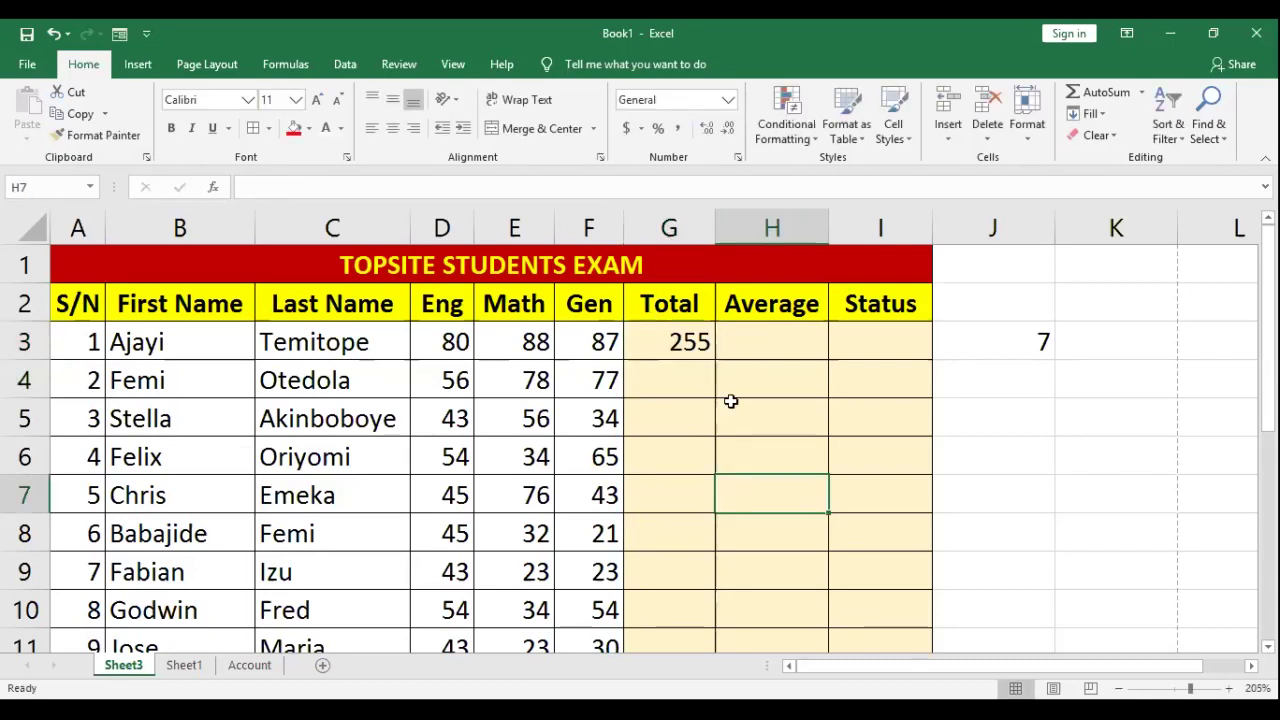
# Step: Change the Eng score in D3 from 80 to 90 and recheck G3's unchanged 255
pyautogui.doubleClick(682, 342)
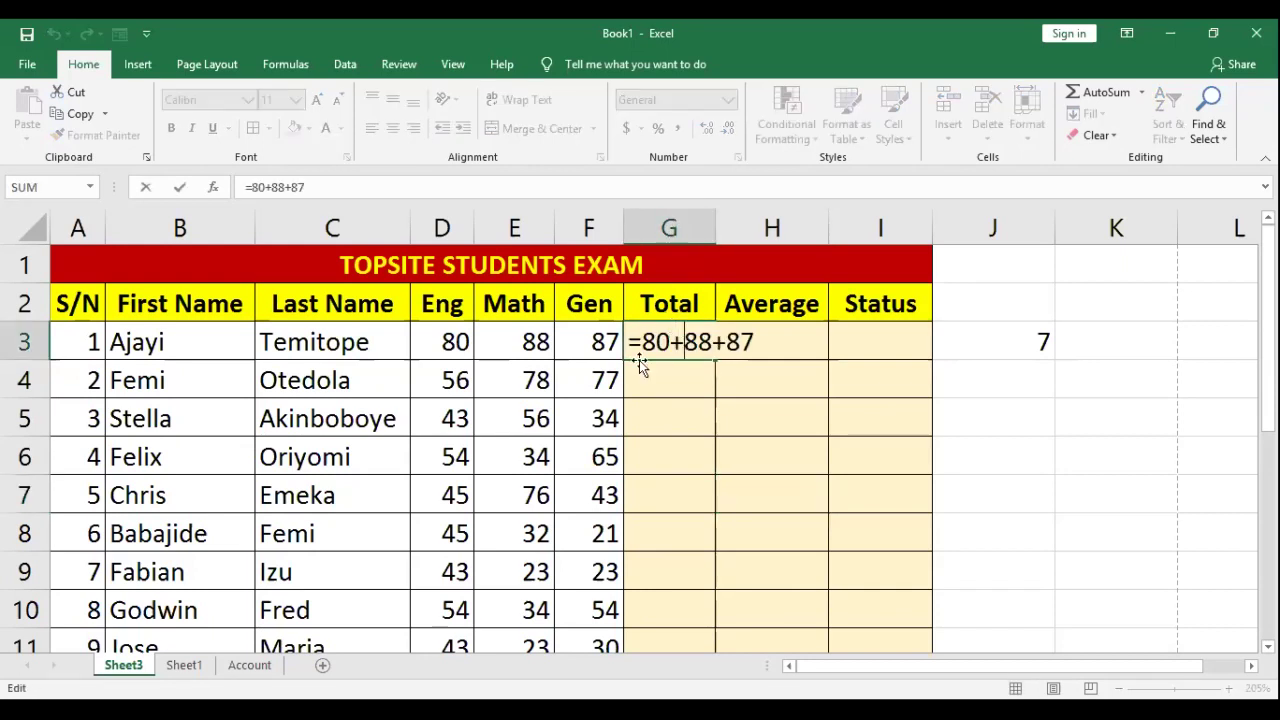
pyautogui.press('Return')
pyautogui.click(464, 356)
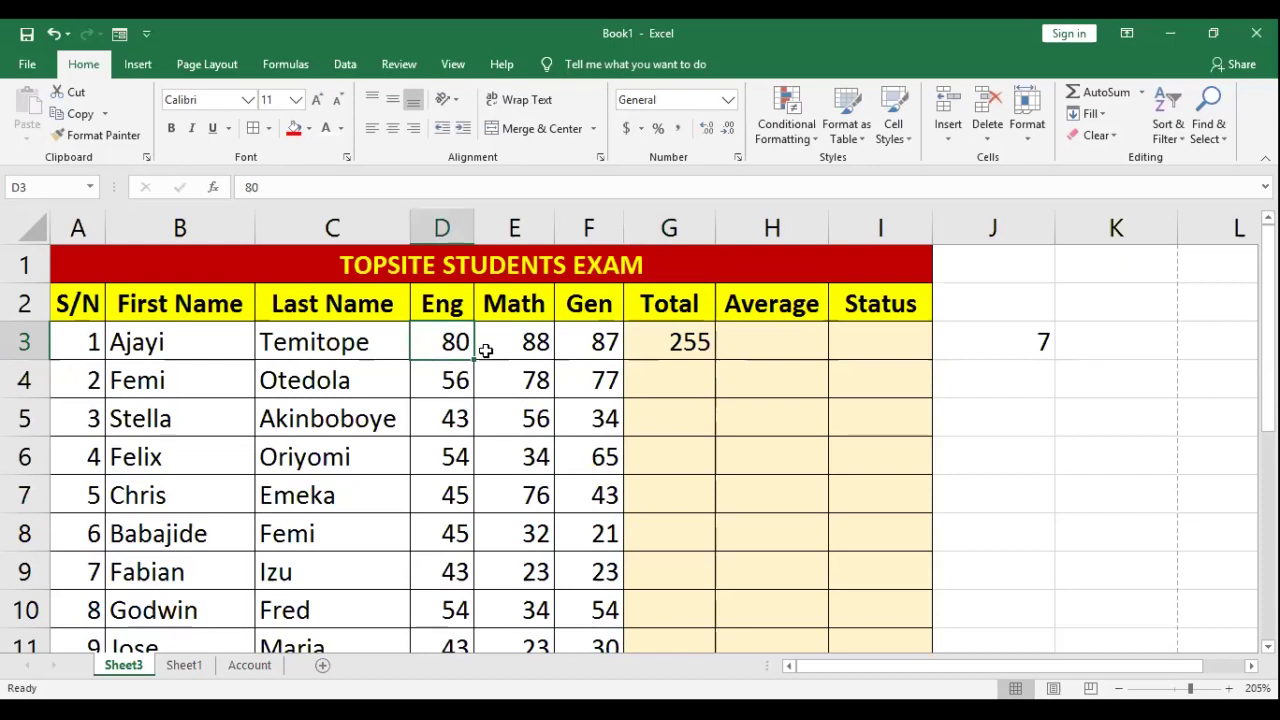
pyautogui.moveTo(485, 350); pyautogui.dragTo(495, 332)
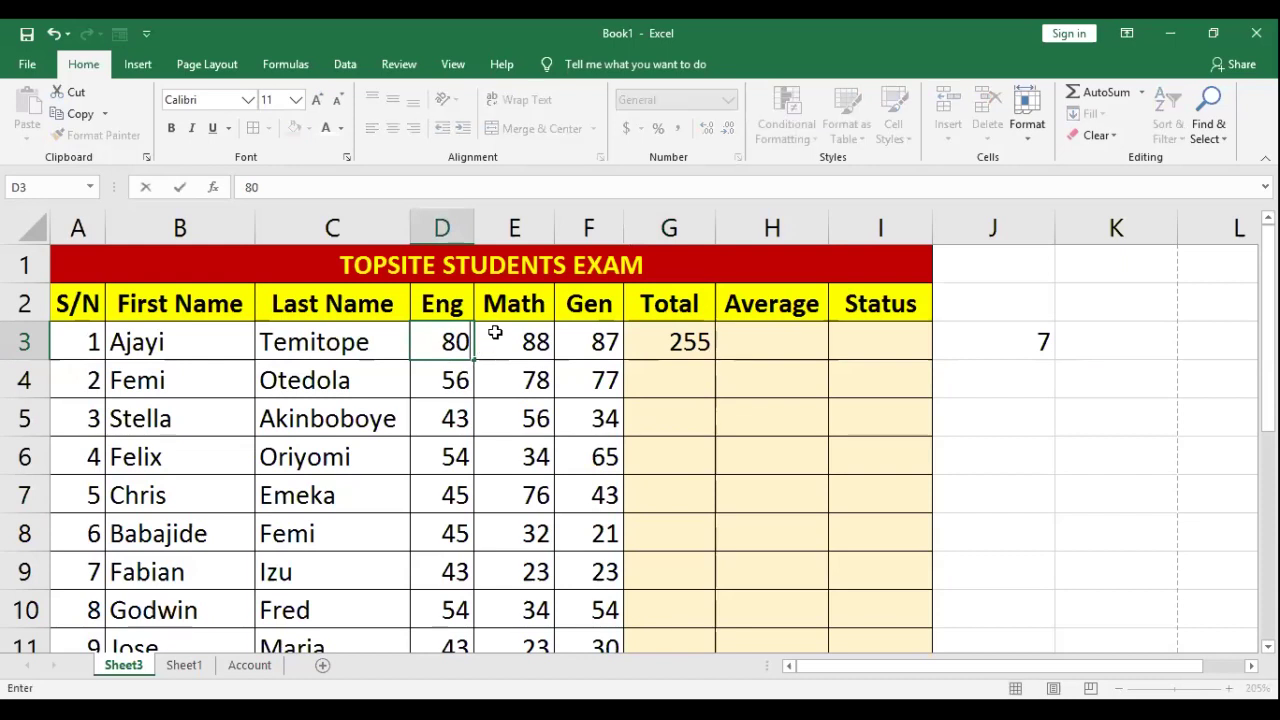
pyautogui.press('BackSpace')
pyautogui.press('BackSpace')
pyautogui.write('90')
pyautogui.click(685, 346)
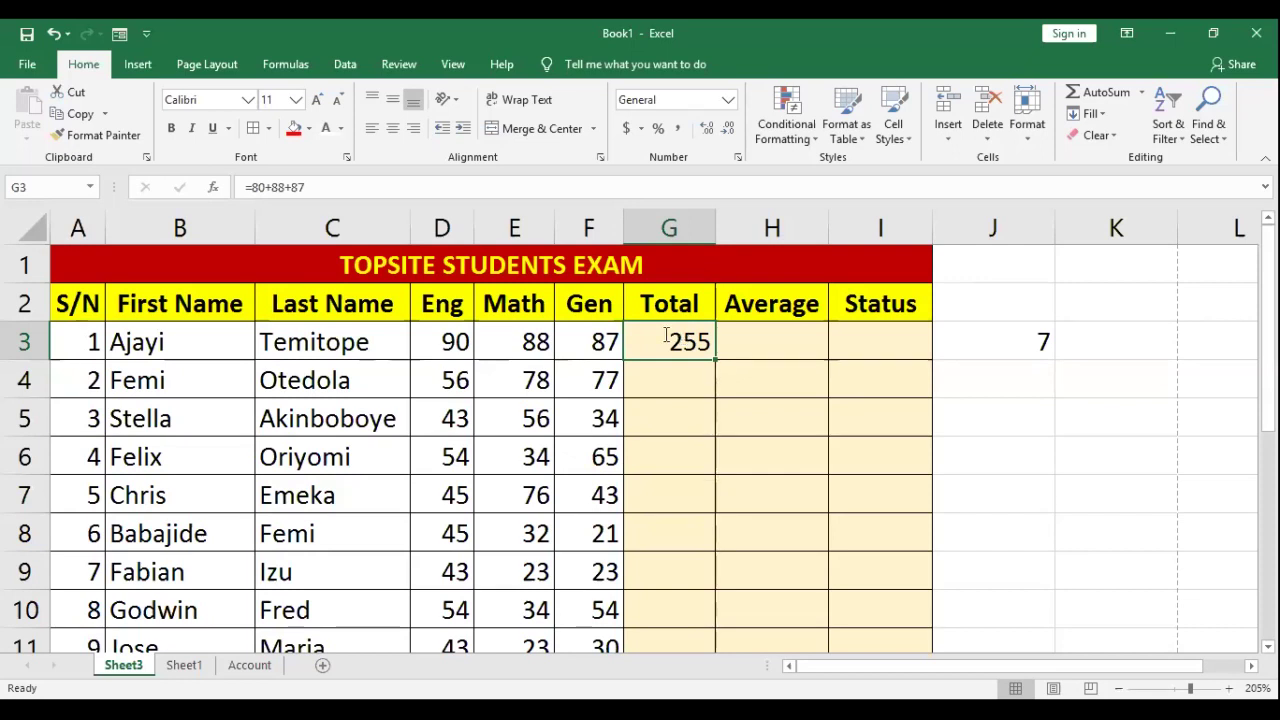
pyautogui.doubleClick(646, 336)
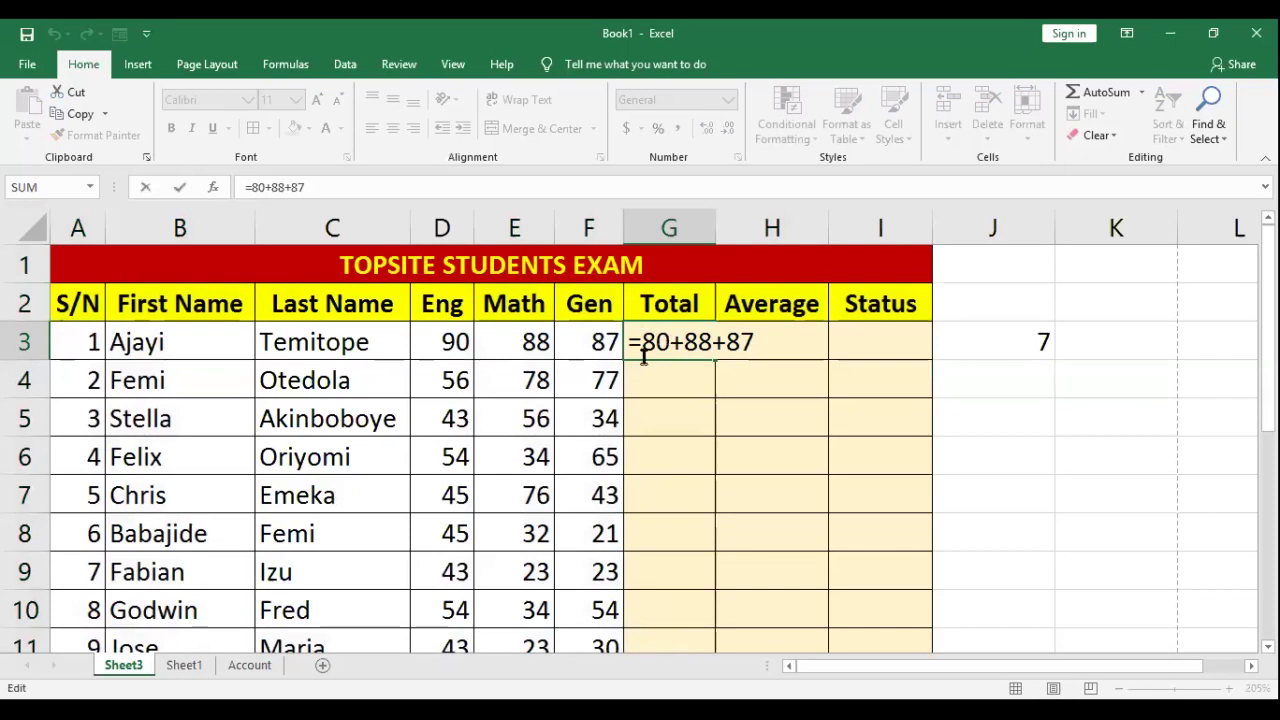
# Step: Rewrite G3's formula as =d3+e3+f3 so the Total updates to 265
pyautogui.moveTo(641, 345); pyautogui.dragTo(670, 343)
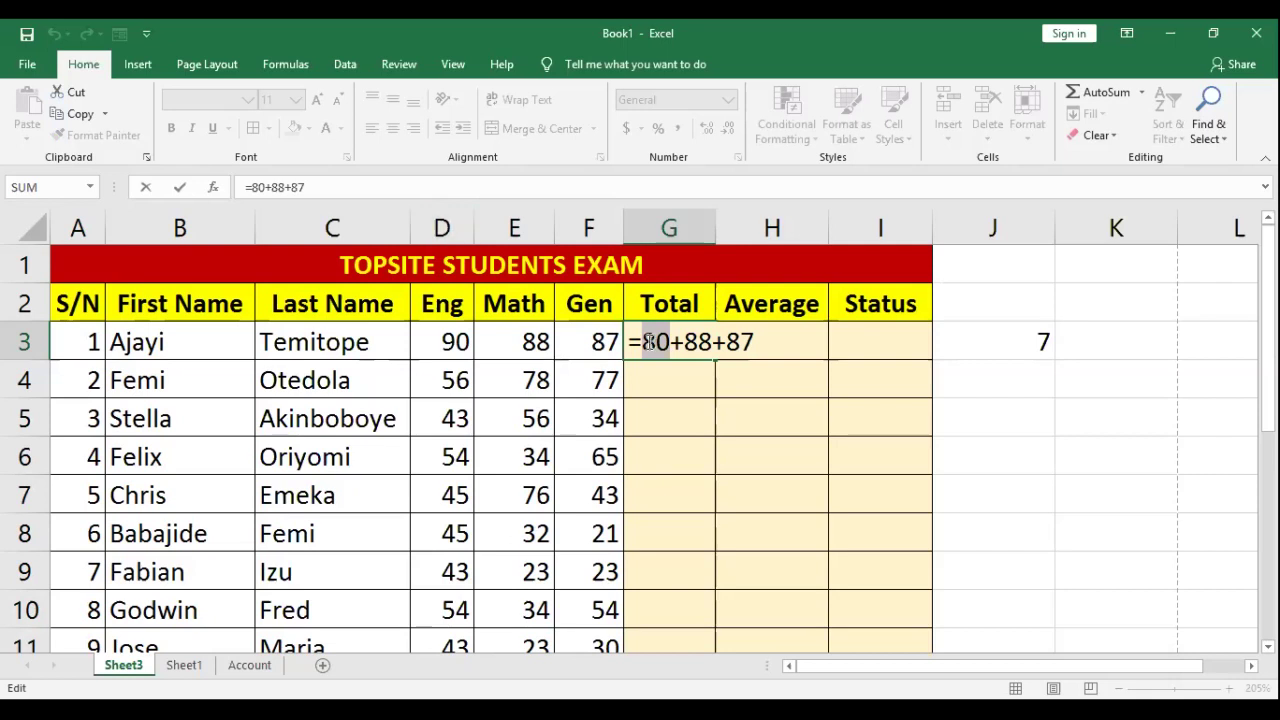
pyautogui.write('d3')
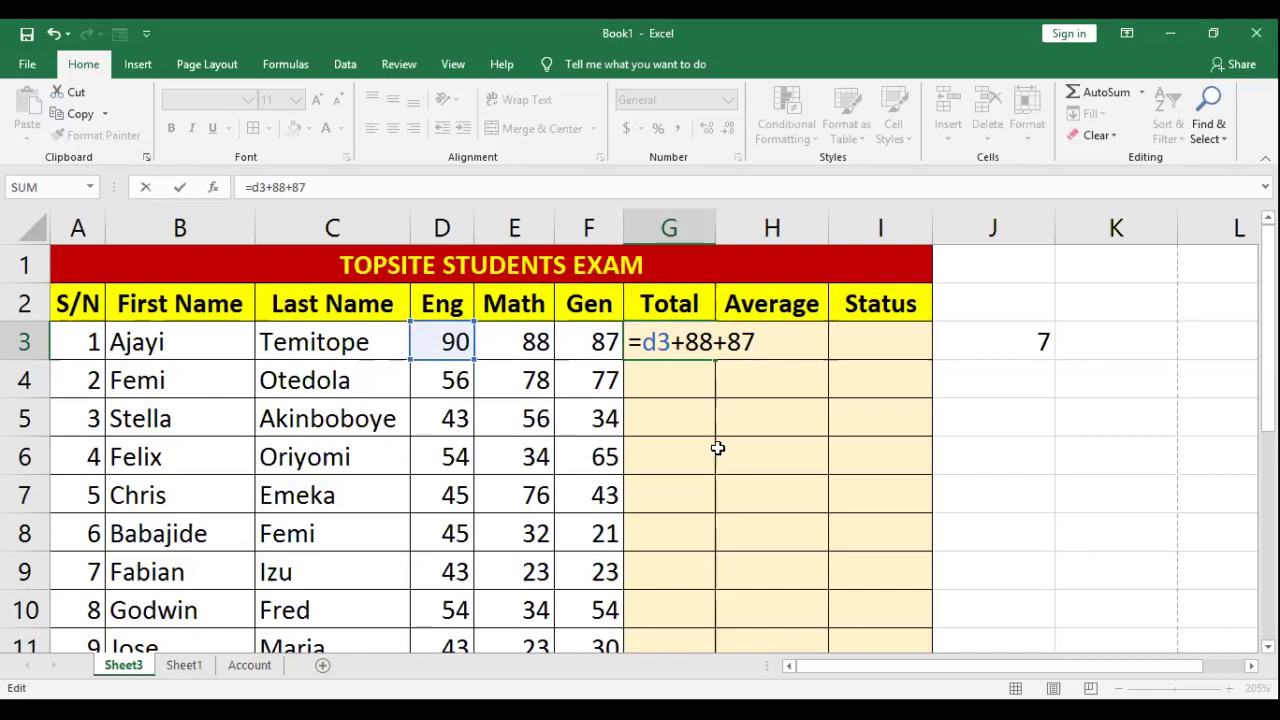
pyautogui.hotkey('shift', 'Left')
pyautogui.hotkey('shift', 'Left')
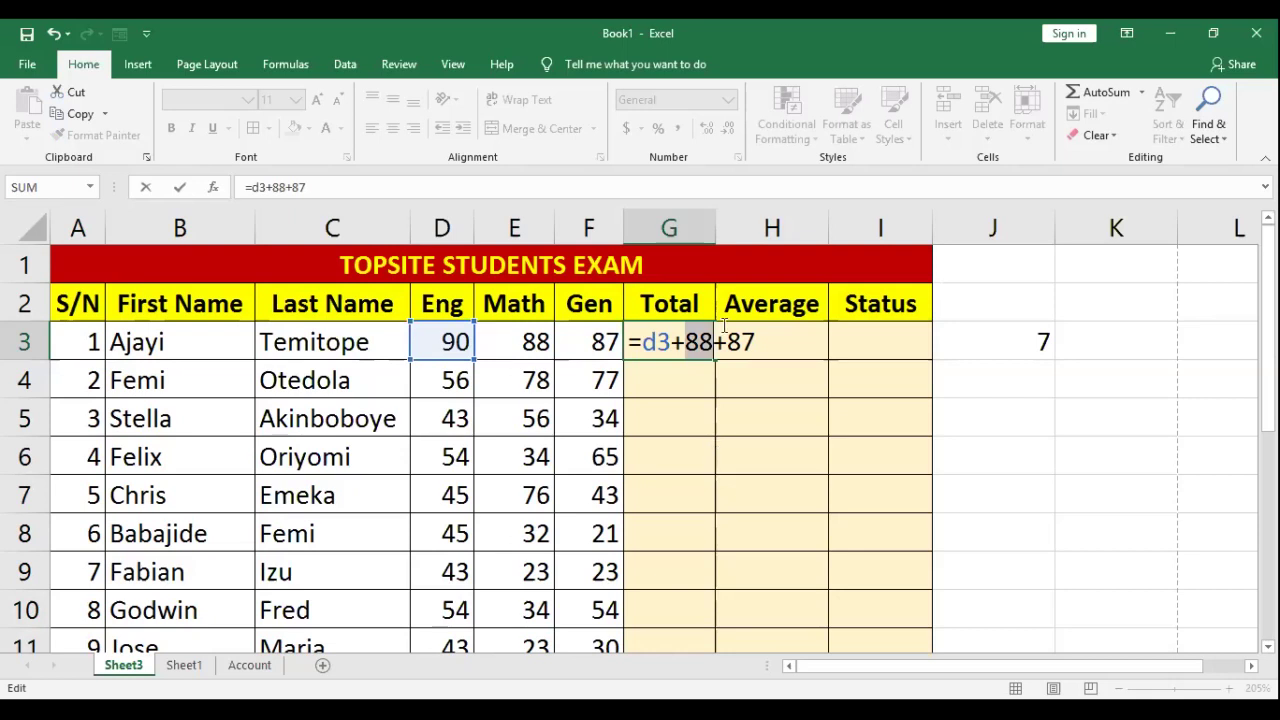
pyautogui.write('e3')
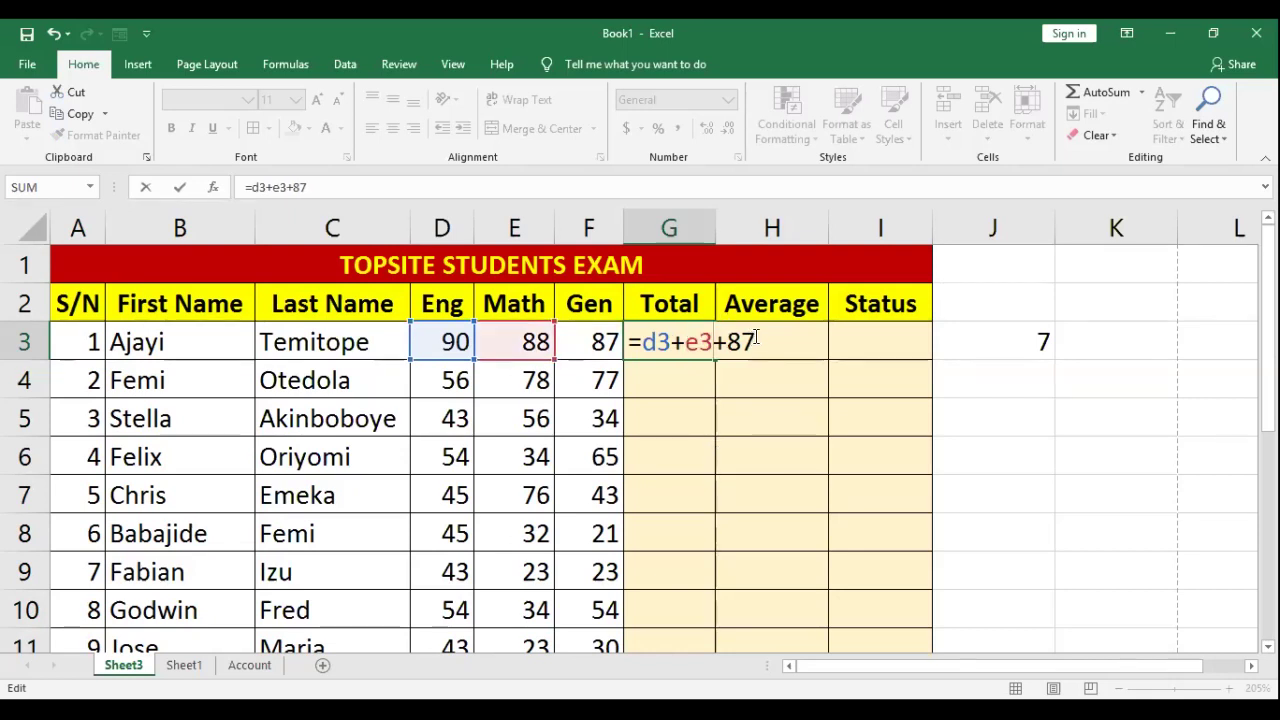
pyautogui.hotkey('shift', 'Left')
pyautogui.hotkey('shift', 'Left')
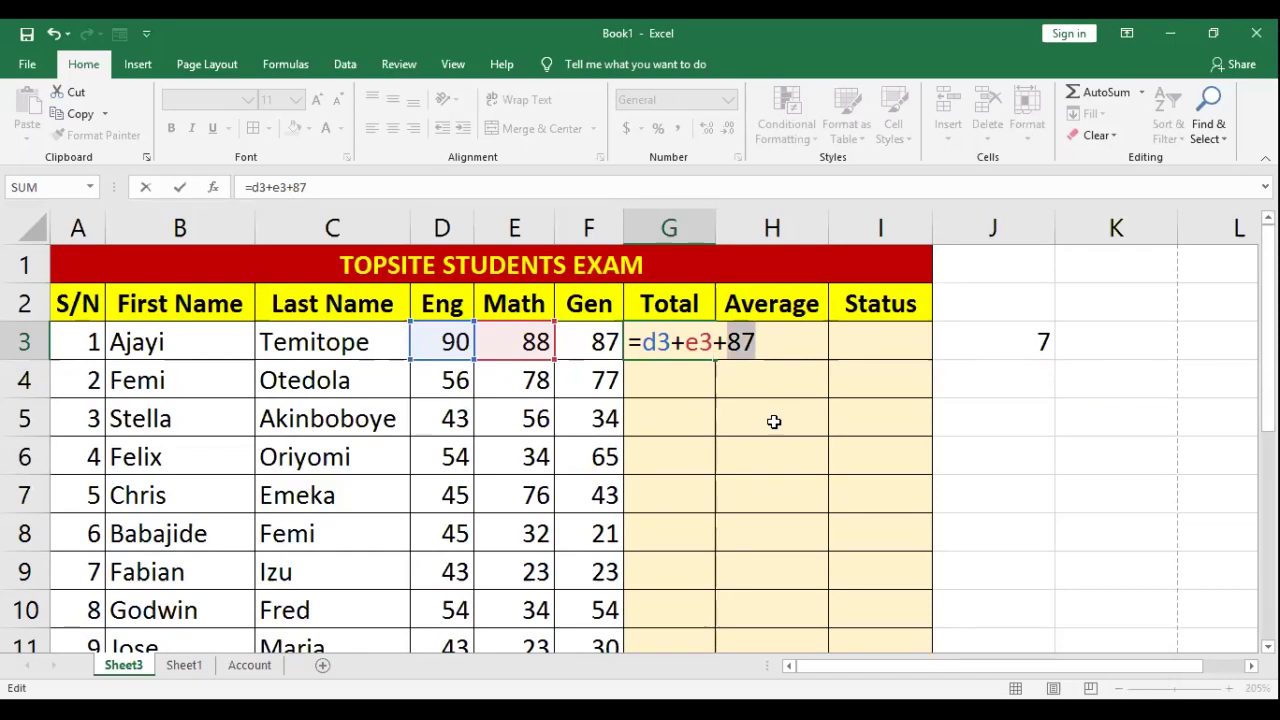
pyautogui.write('f3')
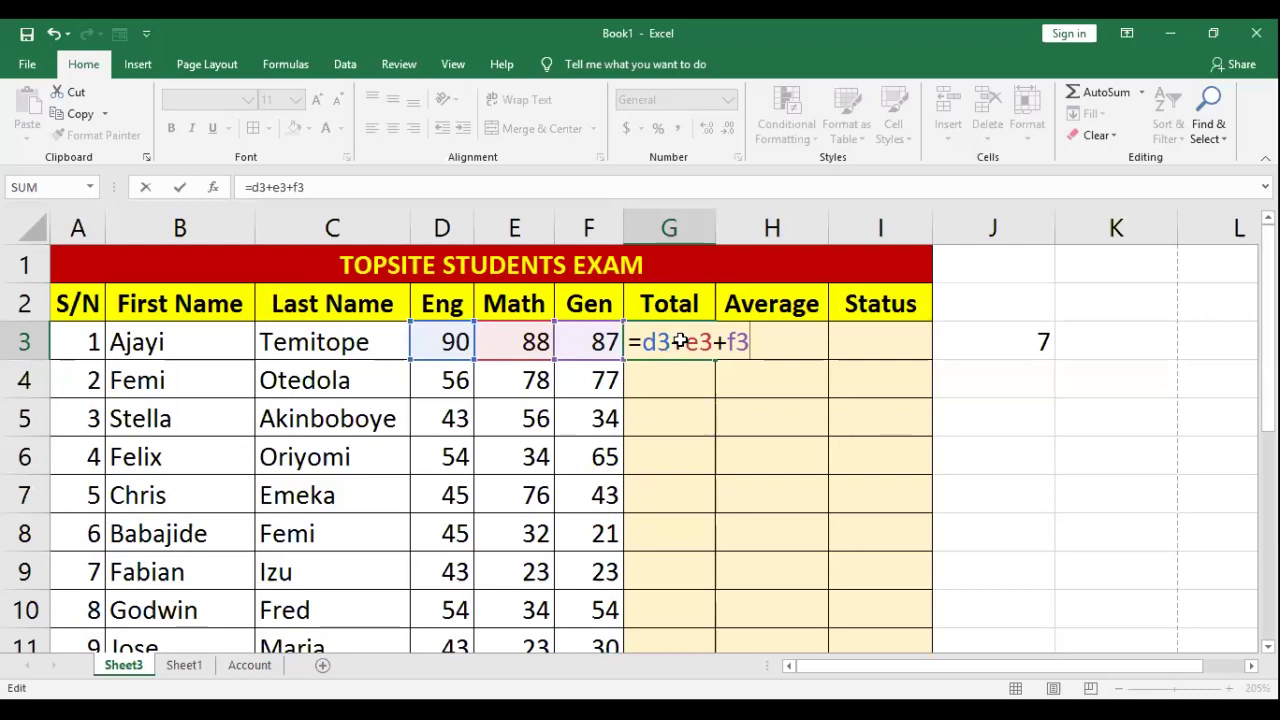
pyautogui.press('Return')
pyautogui.click(457, 340)
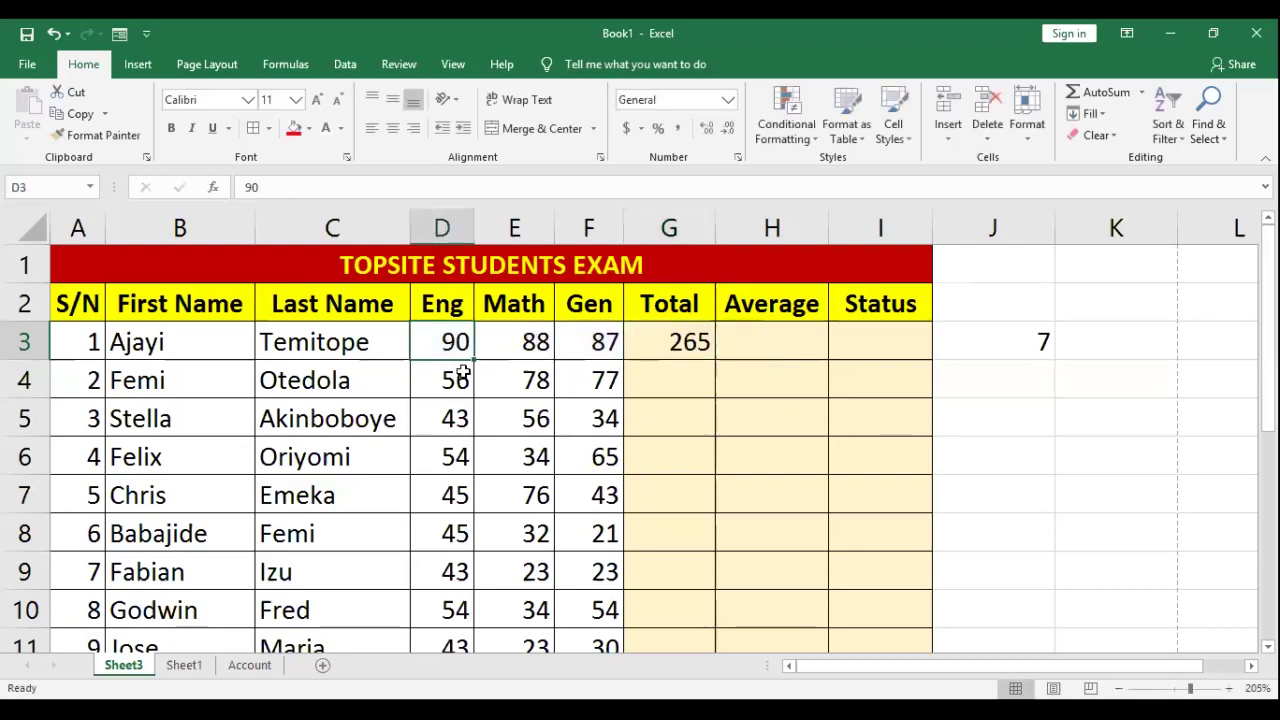
pyautogui.write('80')
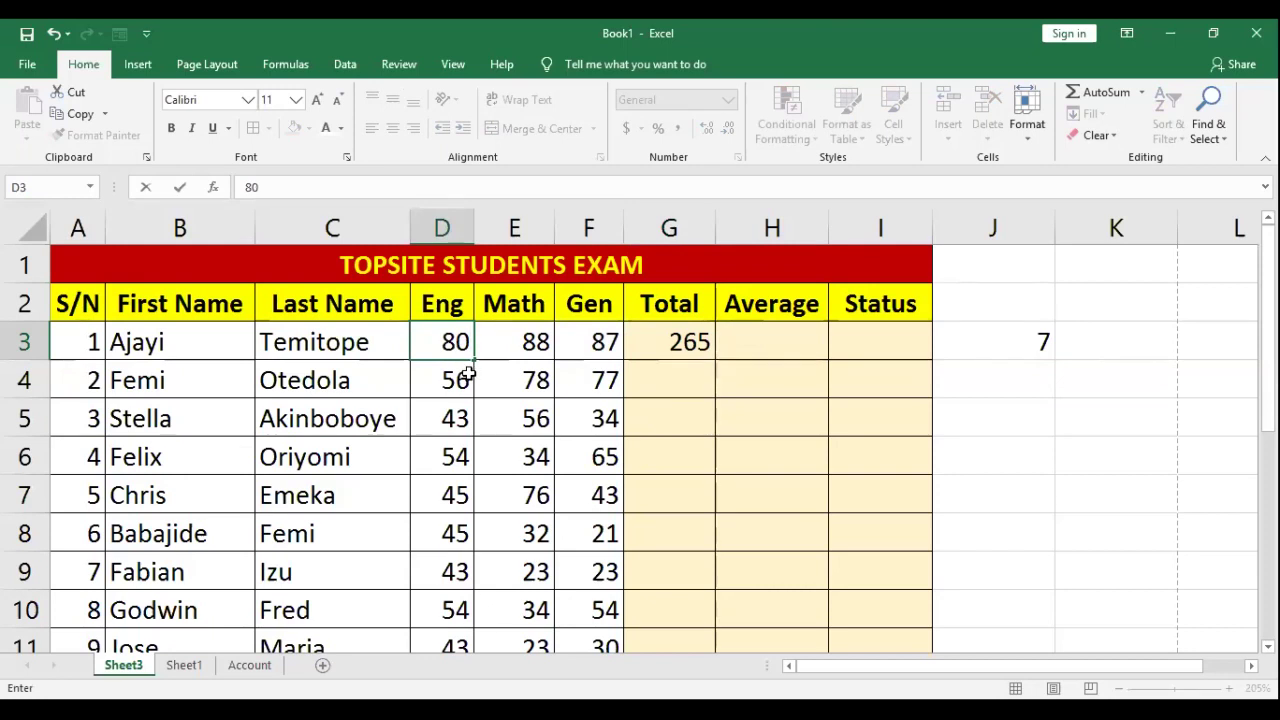
pyautogui.press('Tab')
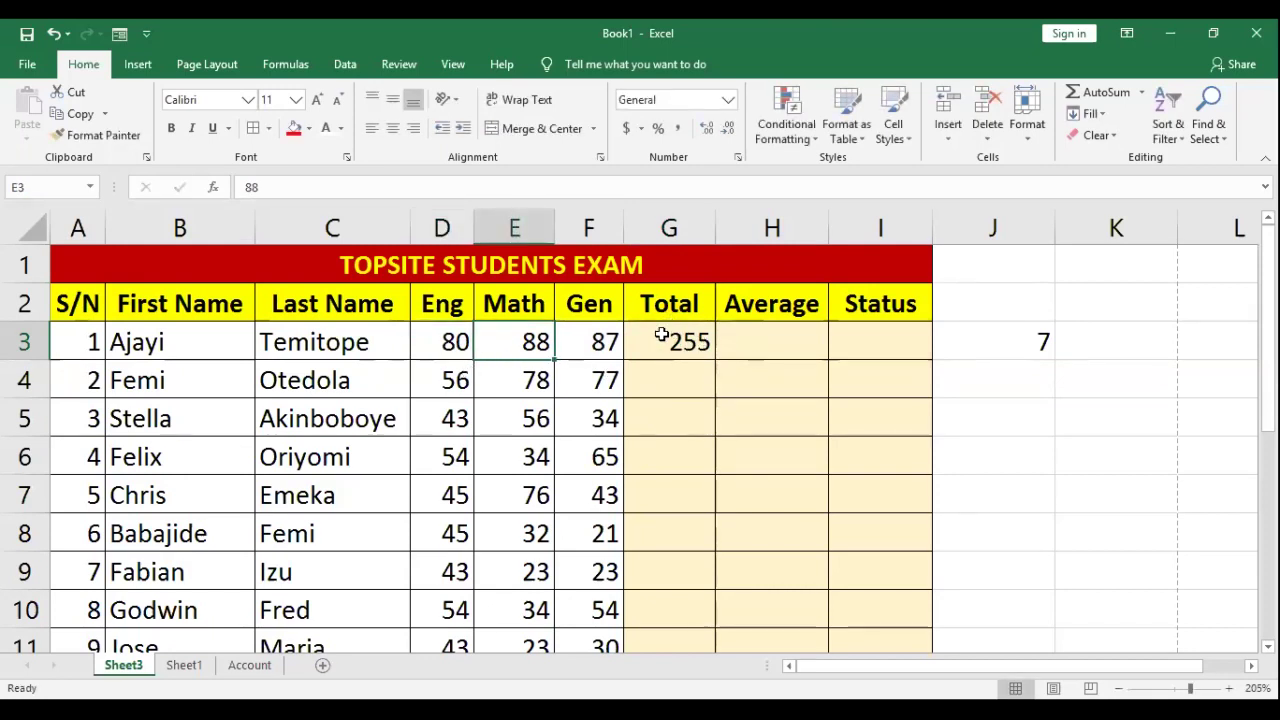
pyautogui.click(666, 350)
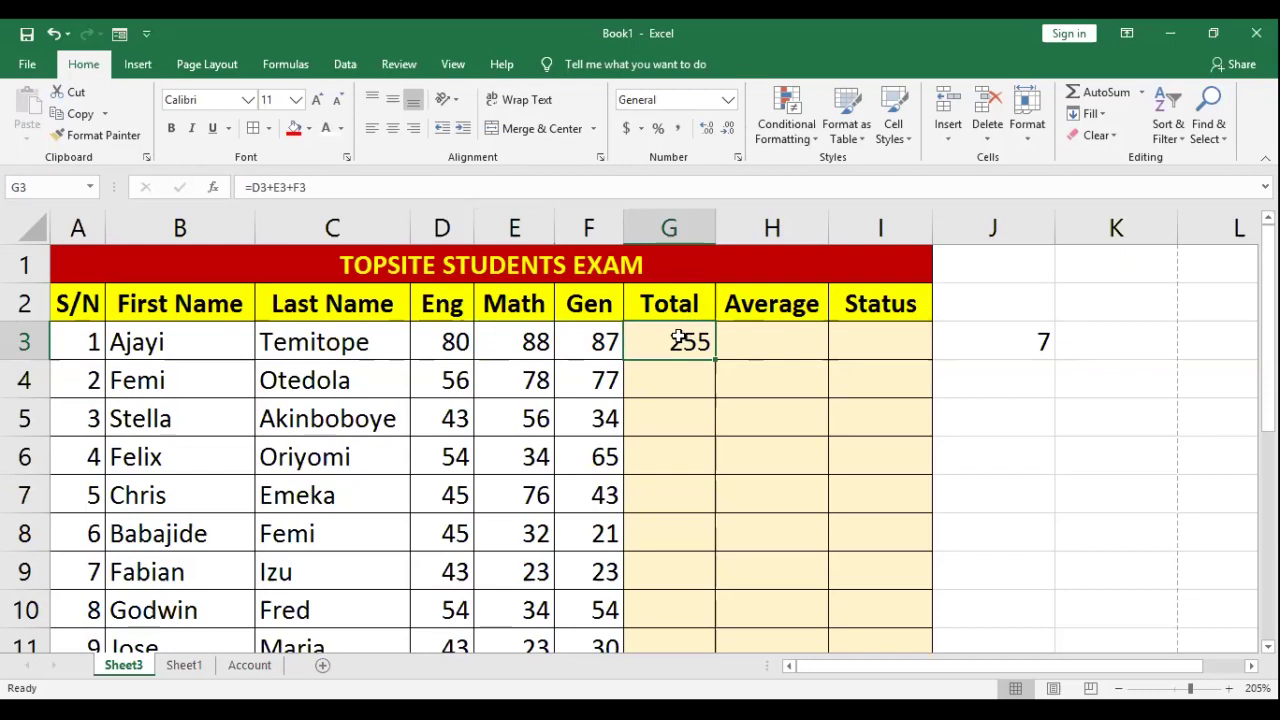
pyautogui.click(440, 342)
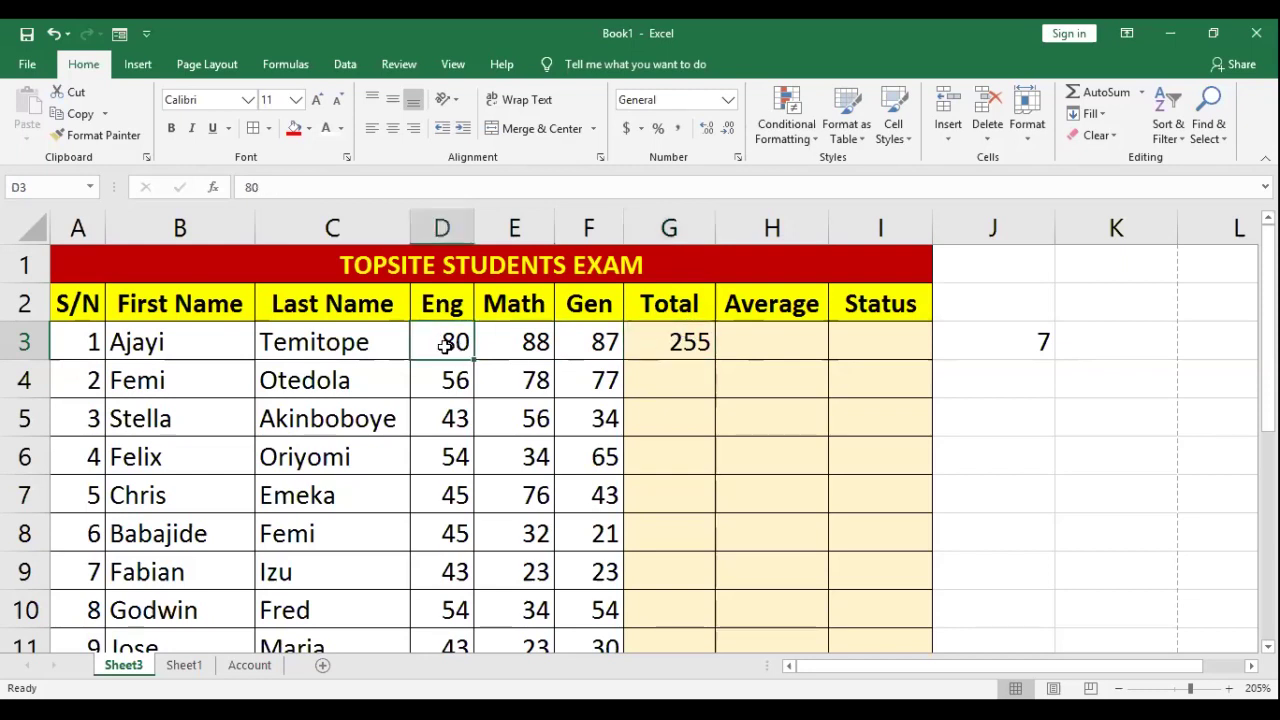
pyautogui.click(537, 341)
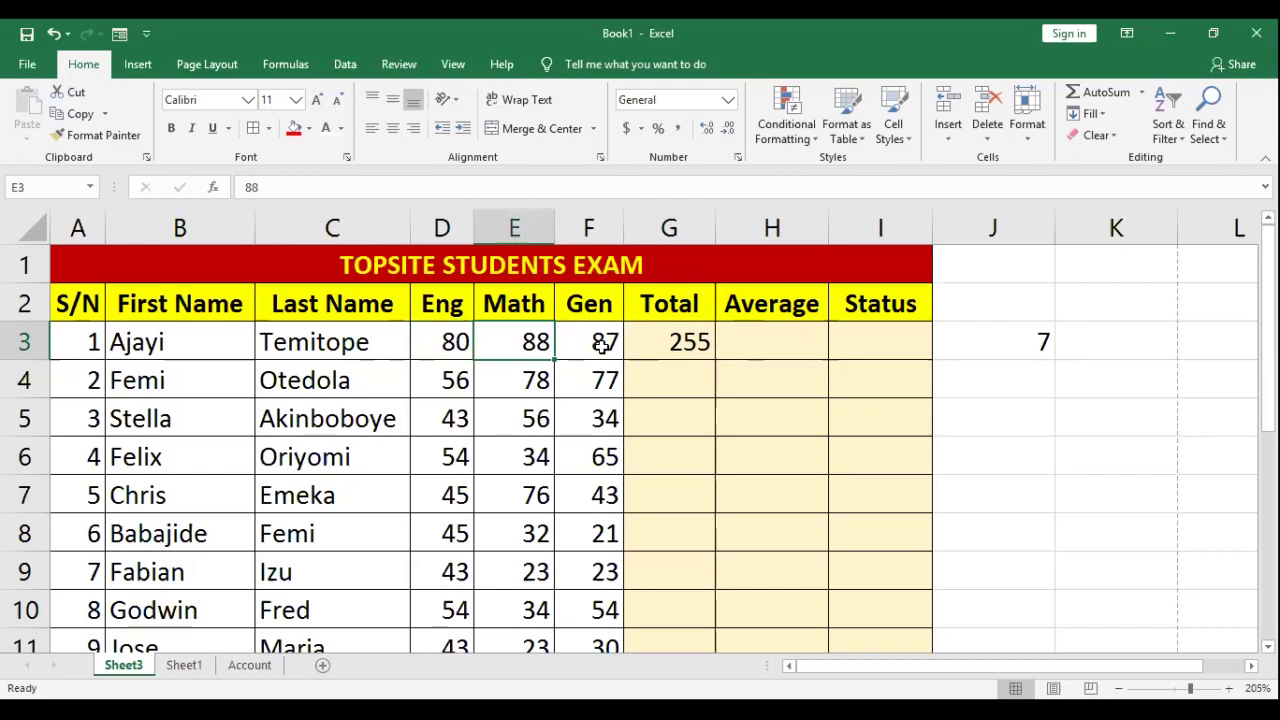
pyautogui.click(602, 344)
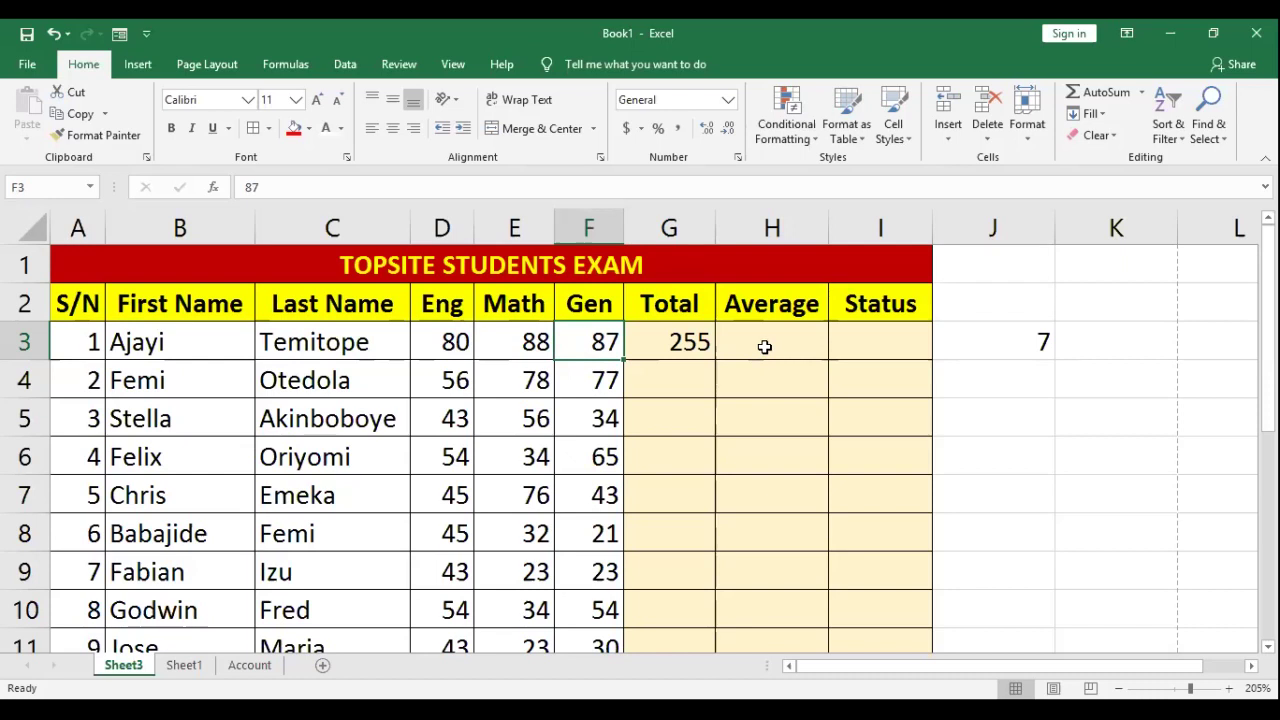
pyautogui.click(665, 344)
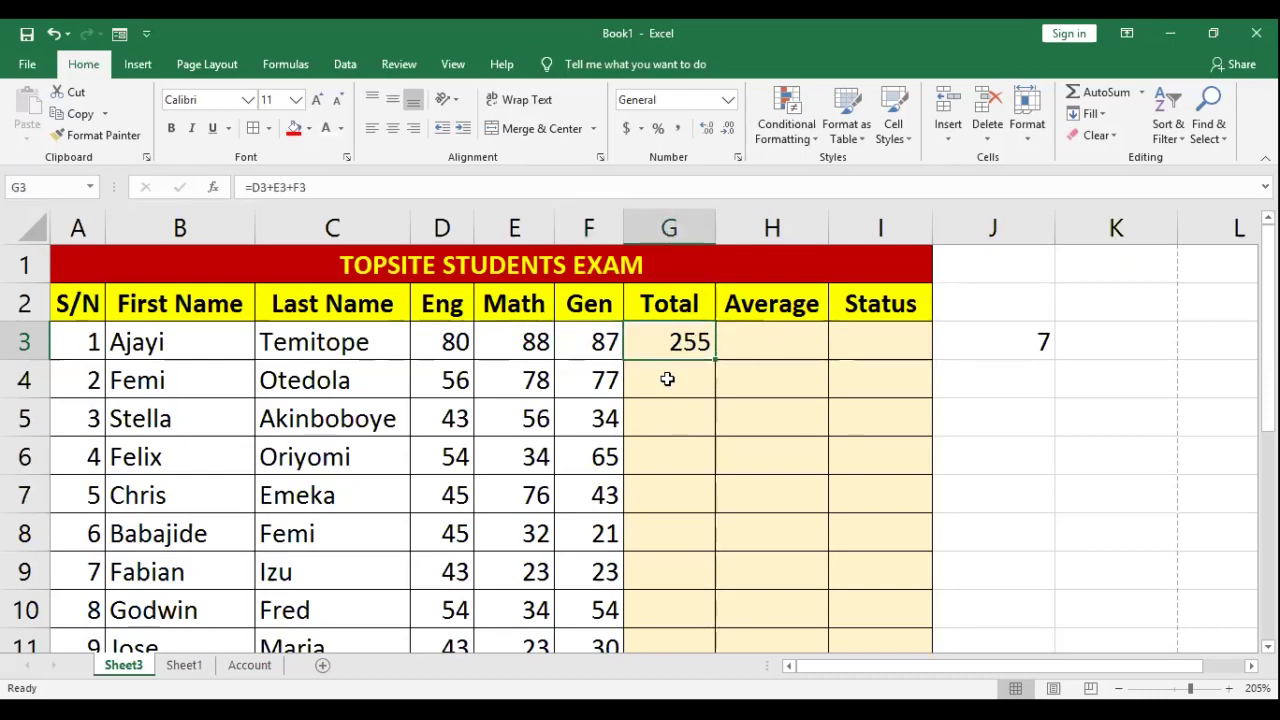
pyautogui.click(667, 379)
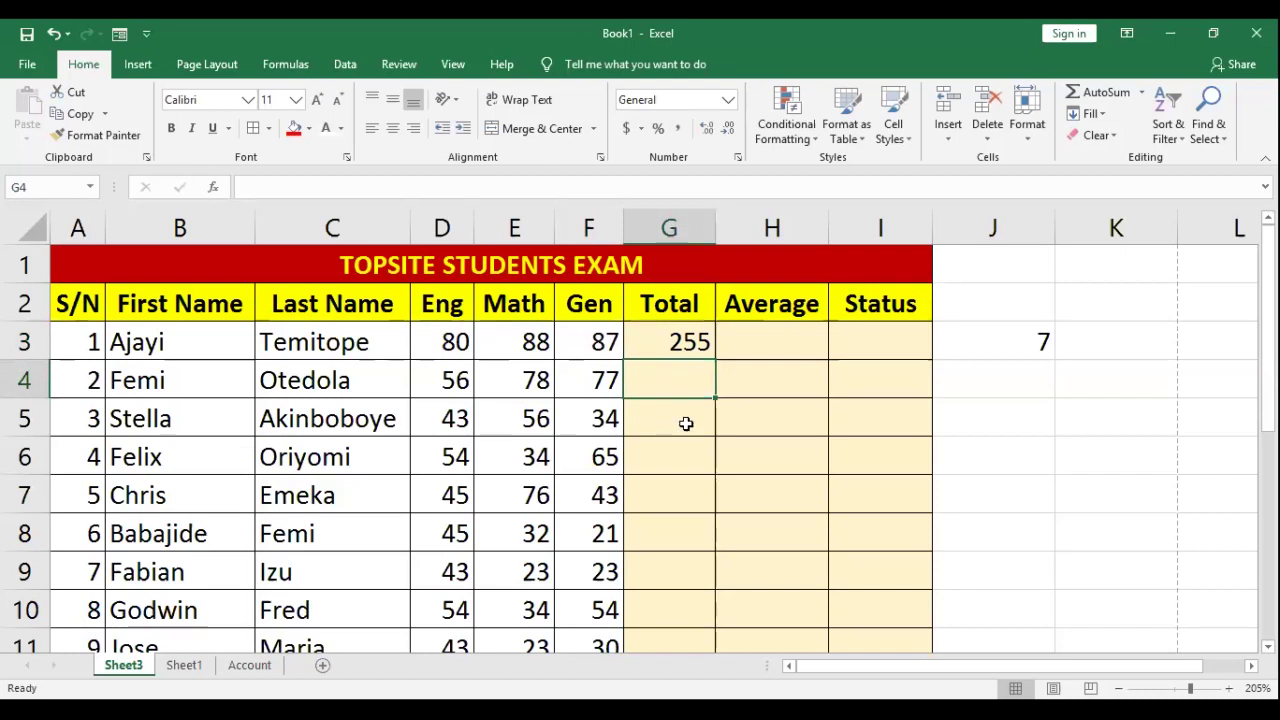
pyautogui.click(686, 424)
pyautogui.click(681, 452)
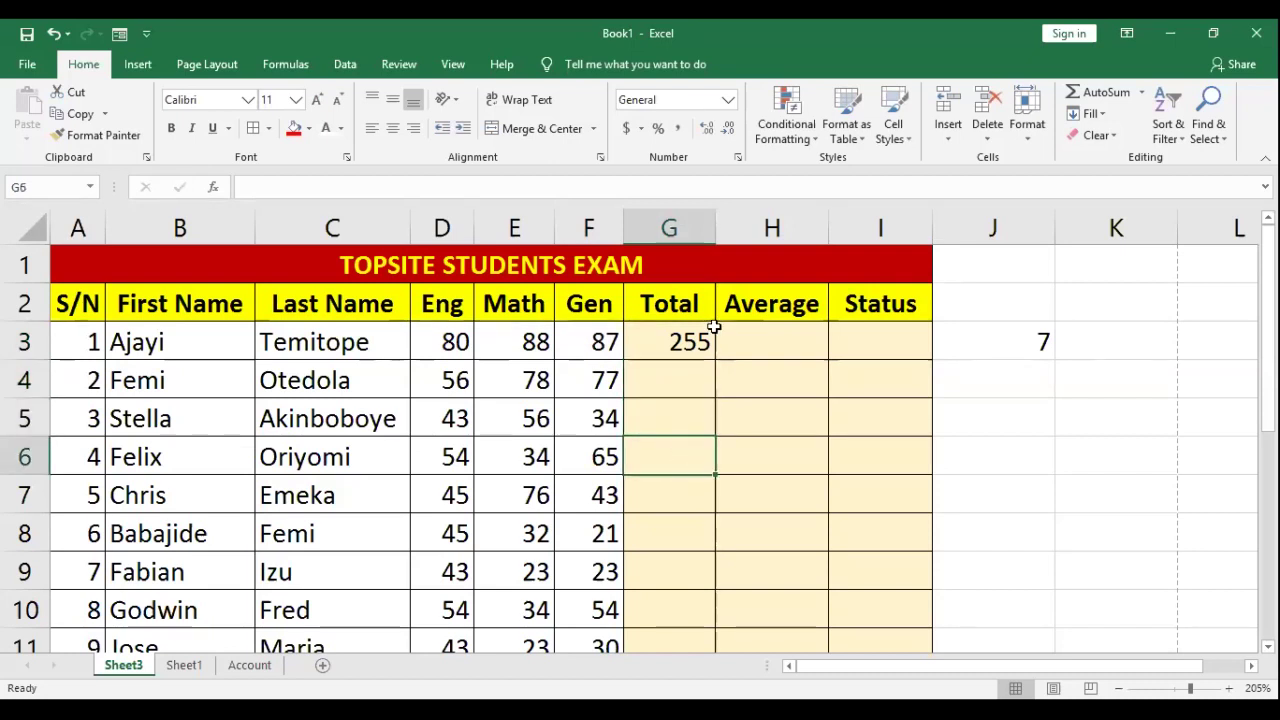
pyautogui.click(679, 342)
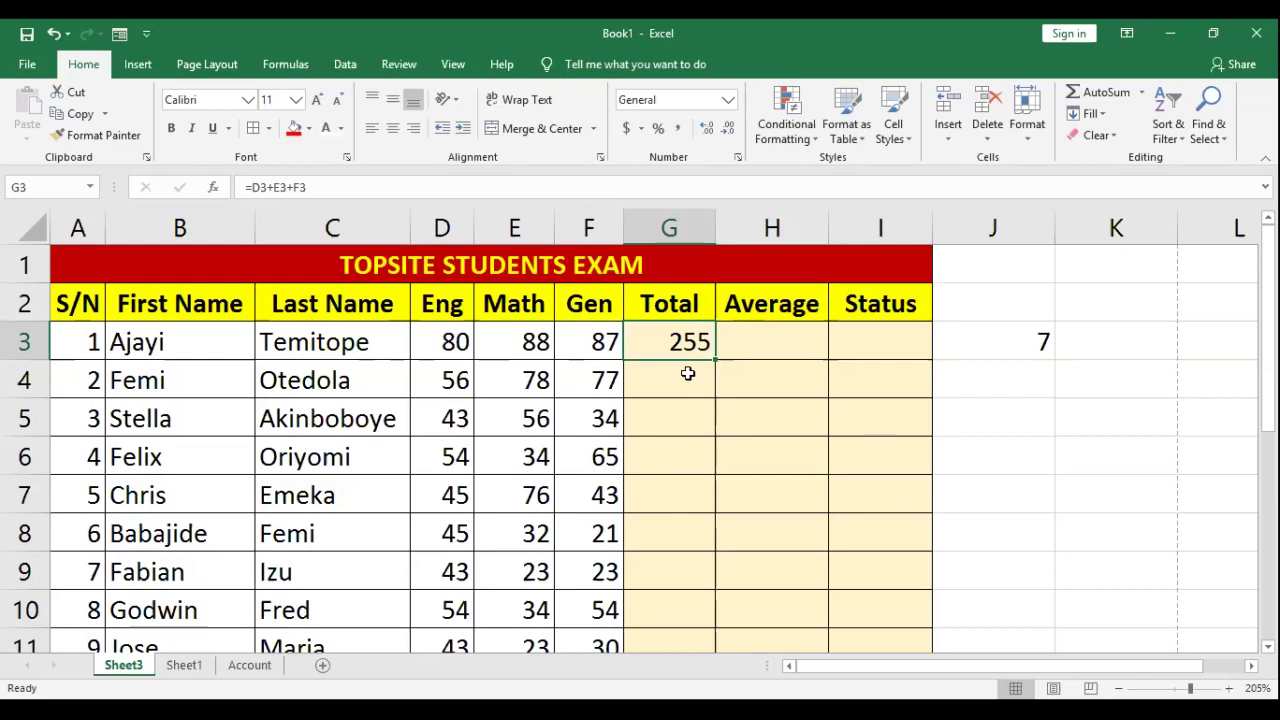
pyautogui.click(673, 384)
pyautogui.click(674, 420)
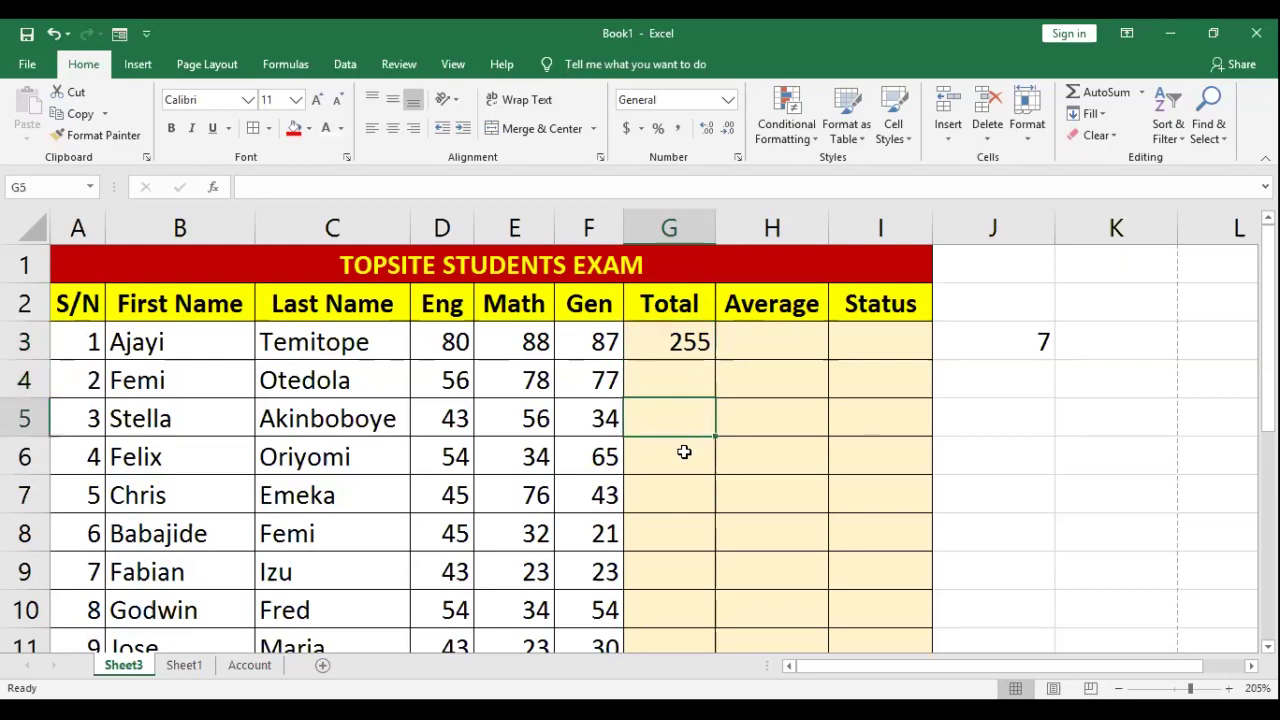
pyautogui.click(684, 462)
pyautogui.click(684, 504)
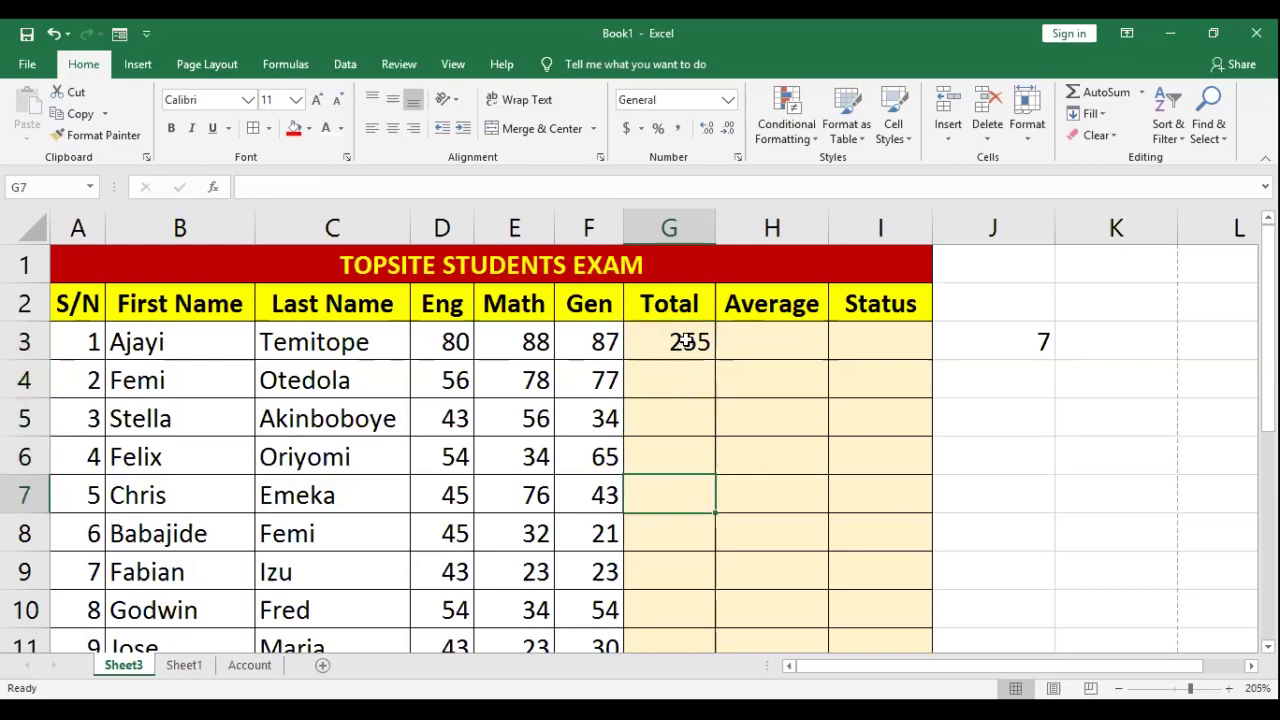
pyautogui.click(687, 342)
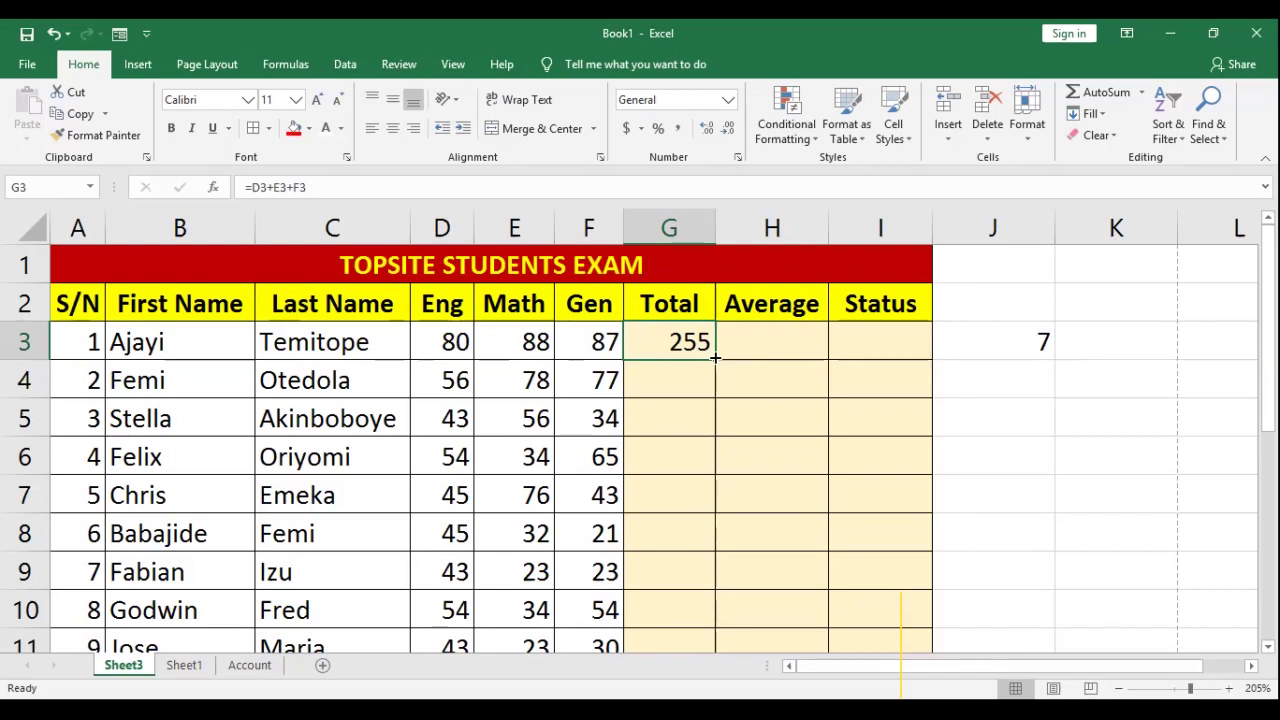
pyautogui.moveTo(716, 359); pyautogui.dragTo(700, 535)
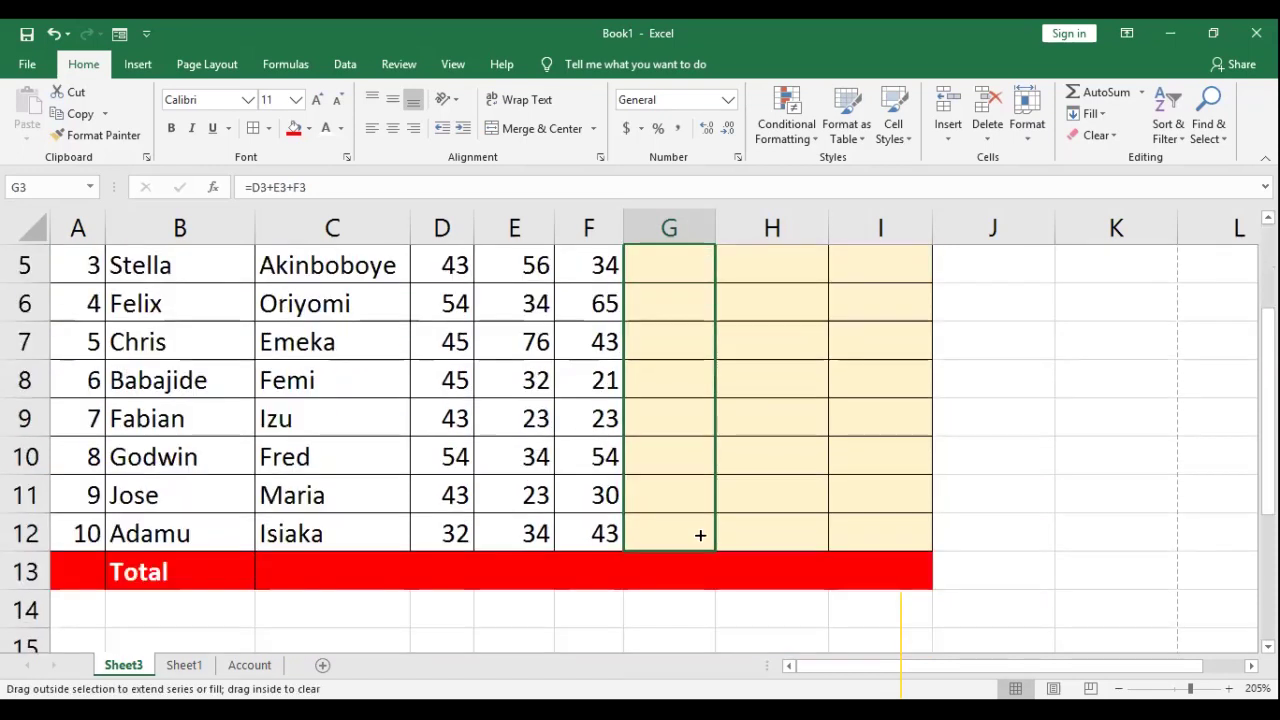
pyautogui.moveTo(700, 535); pyautogui.dragTo(699, 534)
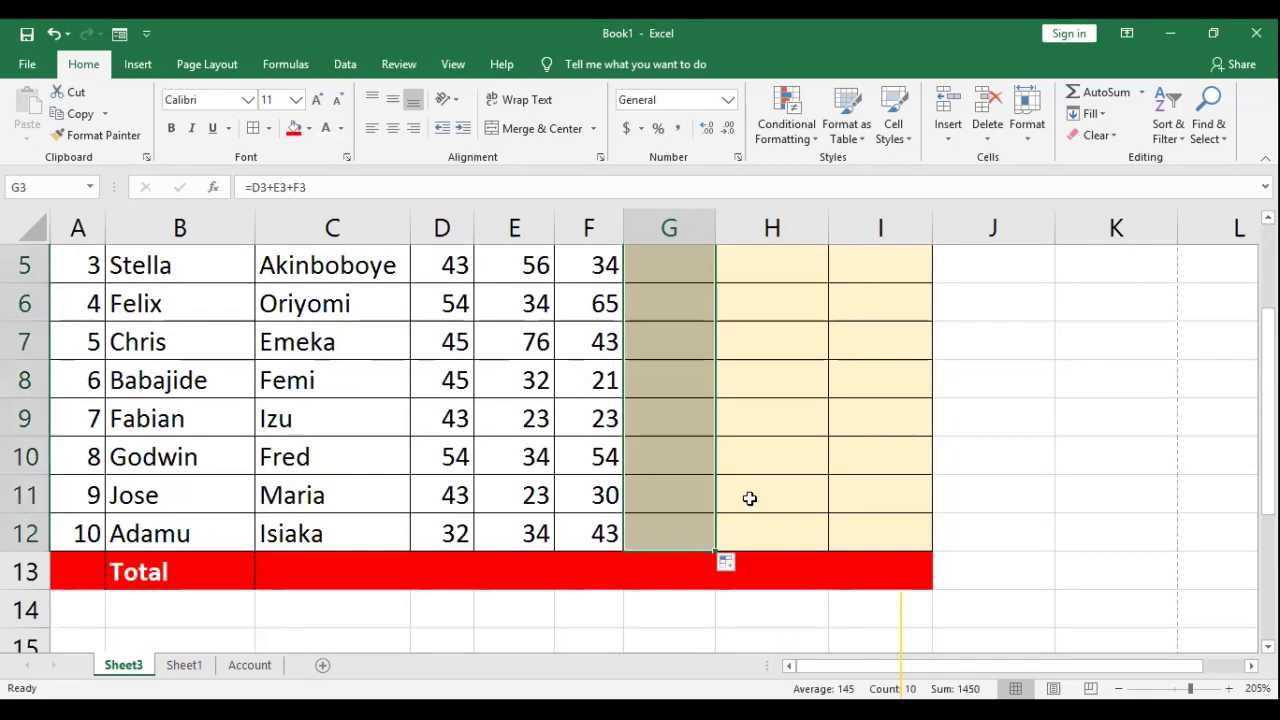
pyautogui.scroll(2, 720, 400)
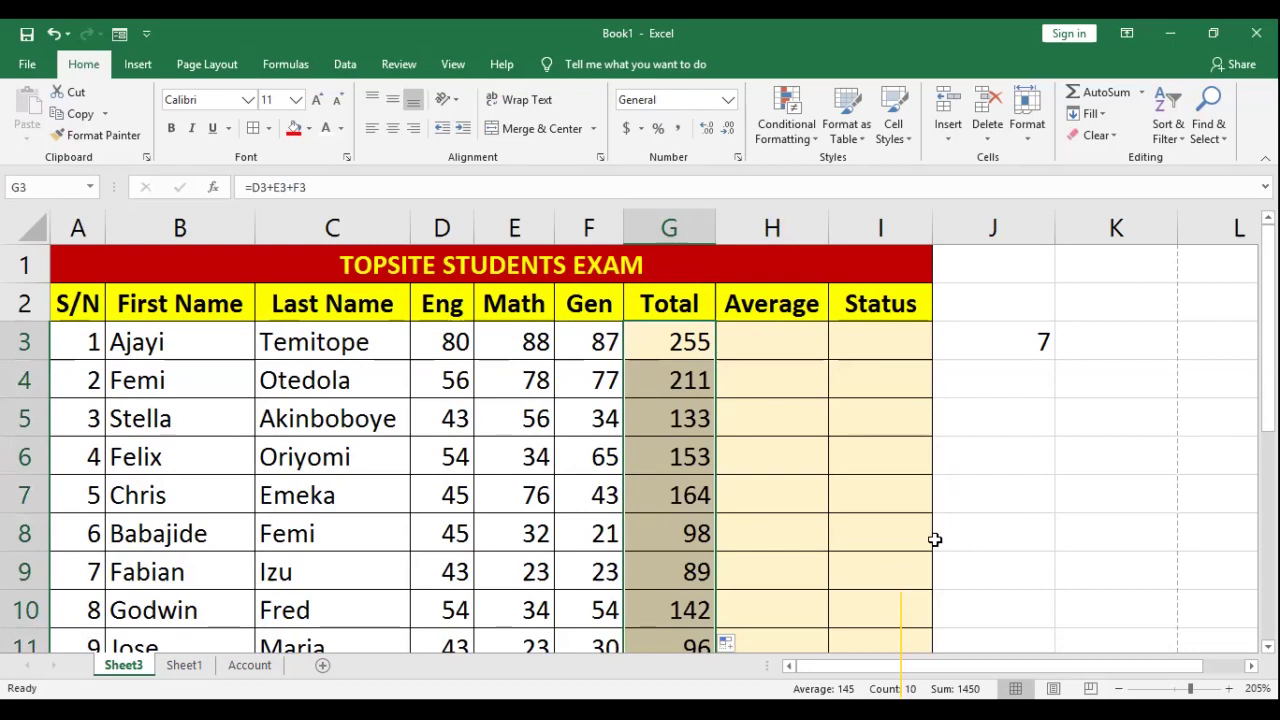
pyautogui.click(696, 442)
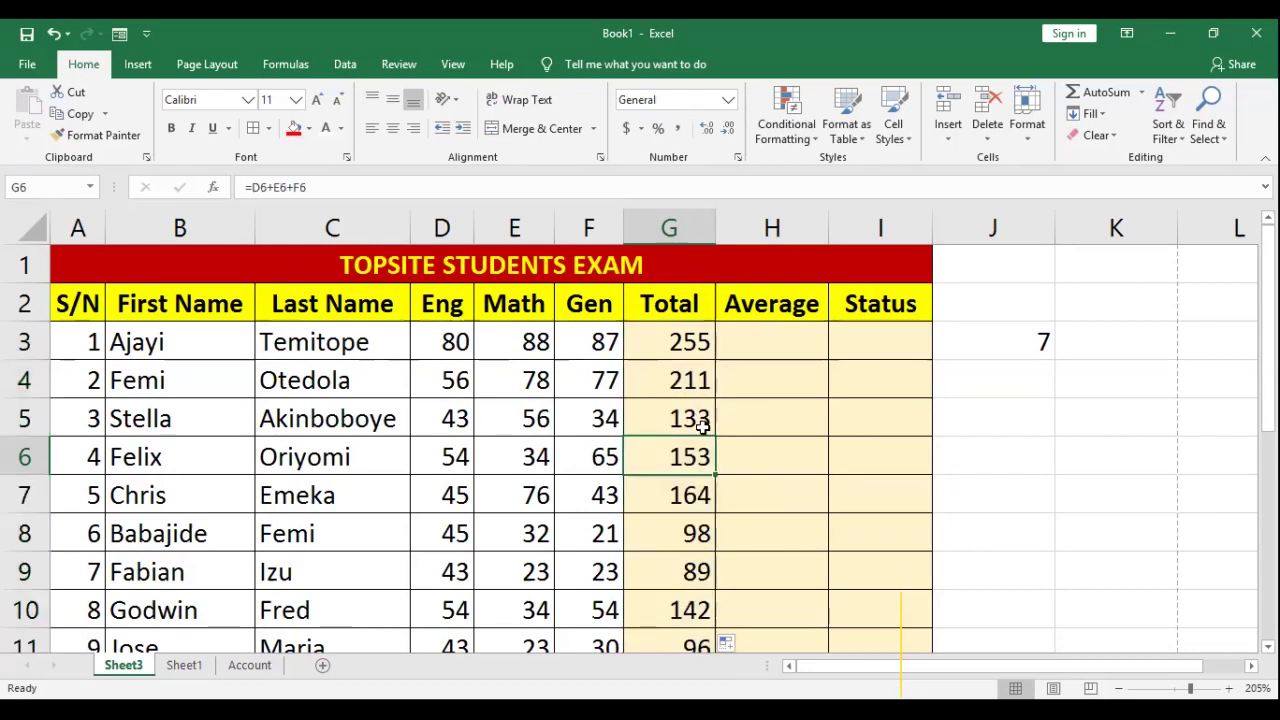
pyautogui.scroll(-2, 697, 425)
pyautogui.scroll(2, 684, 343)
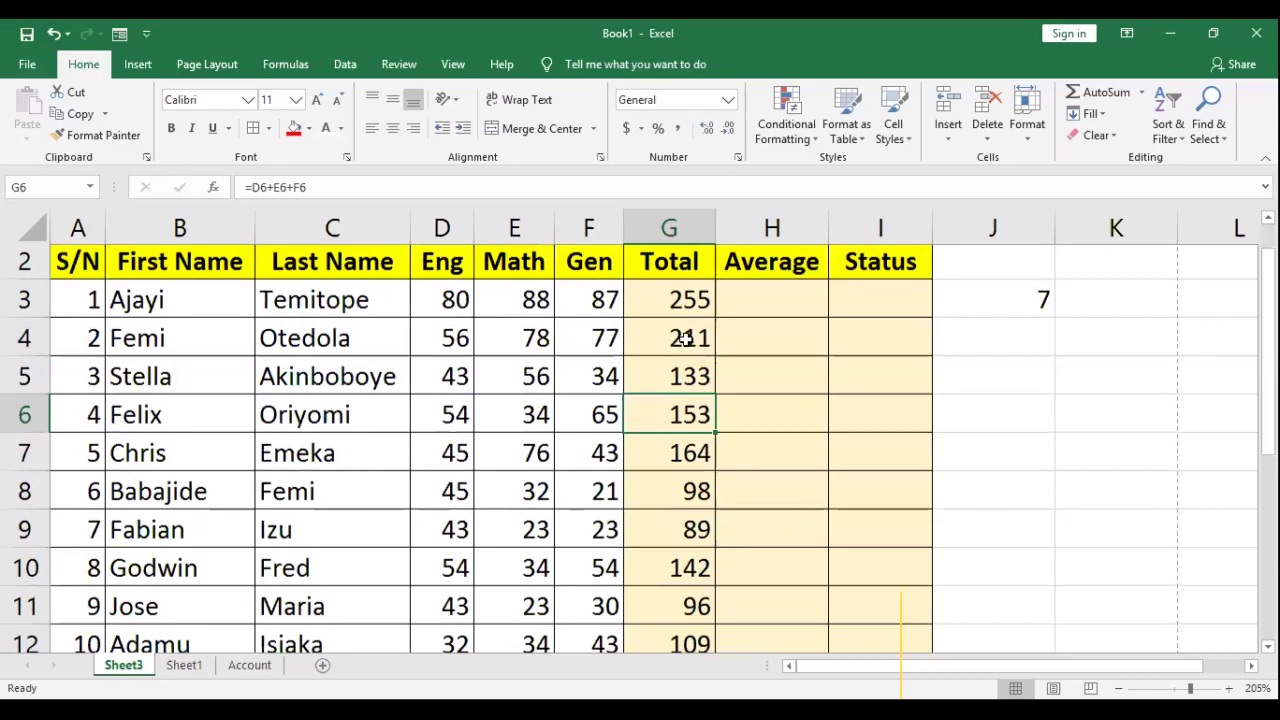
pyautogui.hotkey('ctrl', 'z')
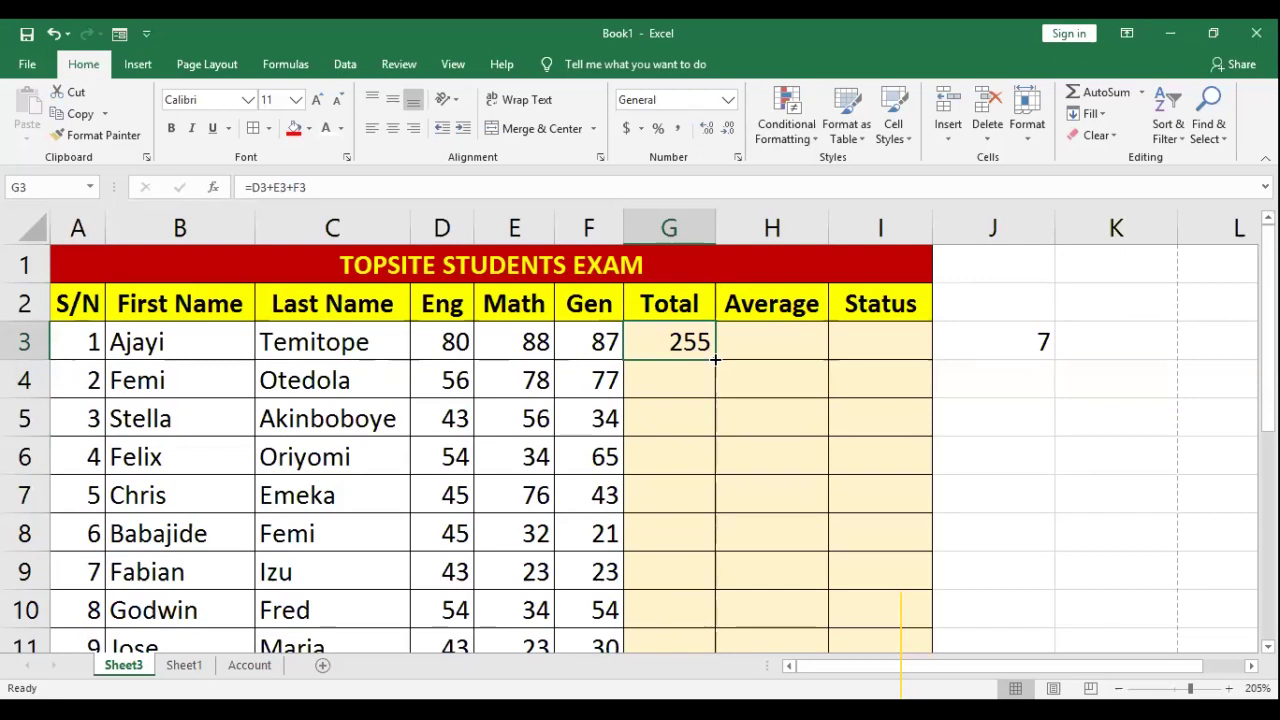
# Step: Fill the Total formula down column G and clear the copied formula from G13
pyautogui.doubleClick(714, 358)
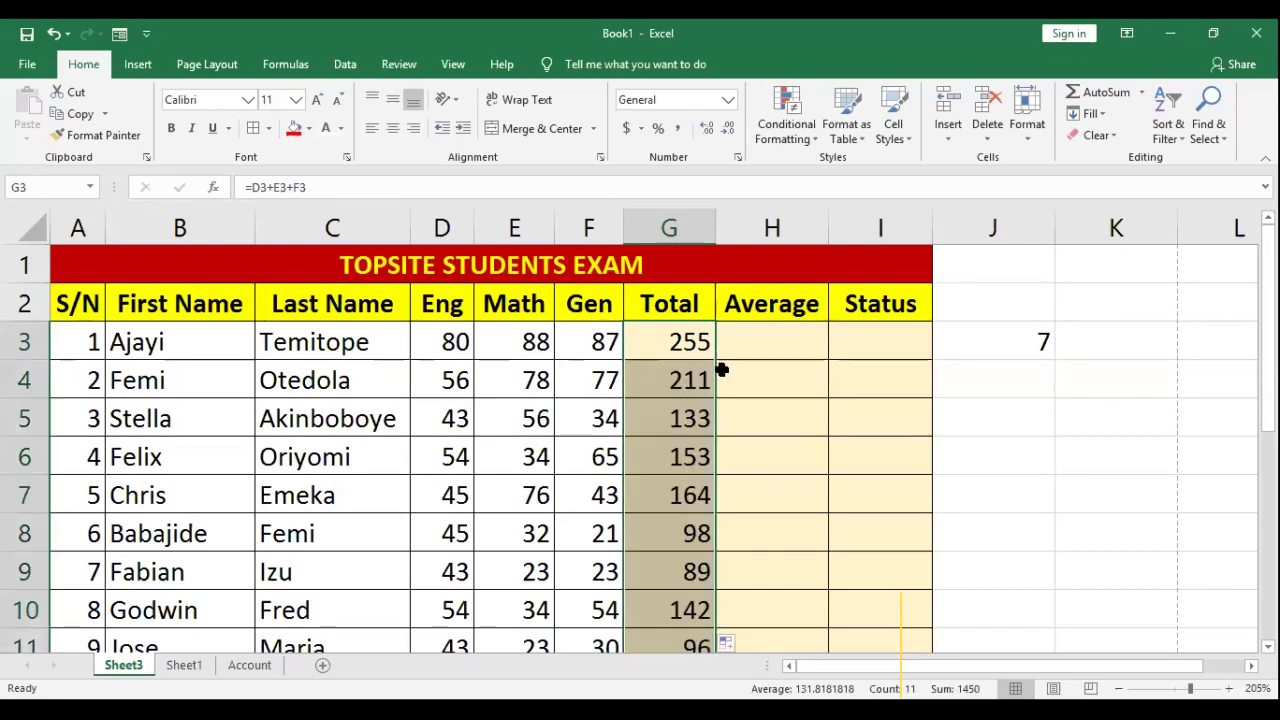
pyautogui.scroll(-1, 722, 369)
pyautogui.scroll(-2, 722, 369)
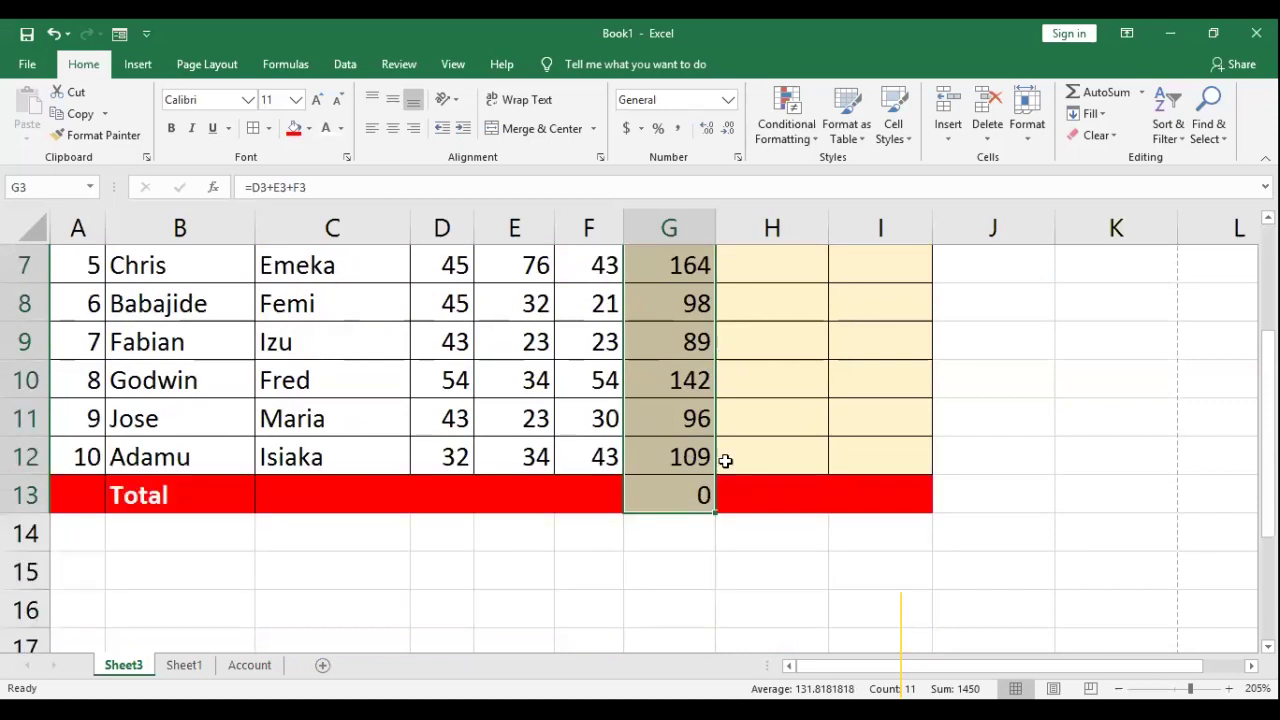
pyautogui.click(668, 499)
pyautogui.click(735, 416)
pyautogui.click(677, 490)
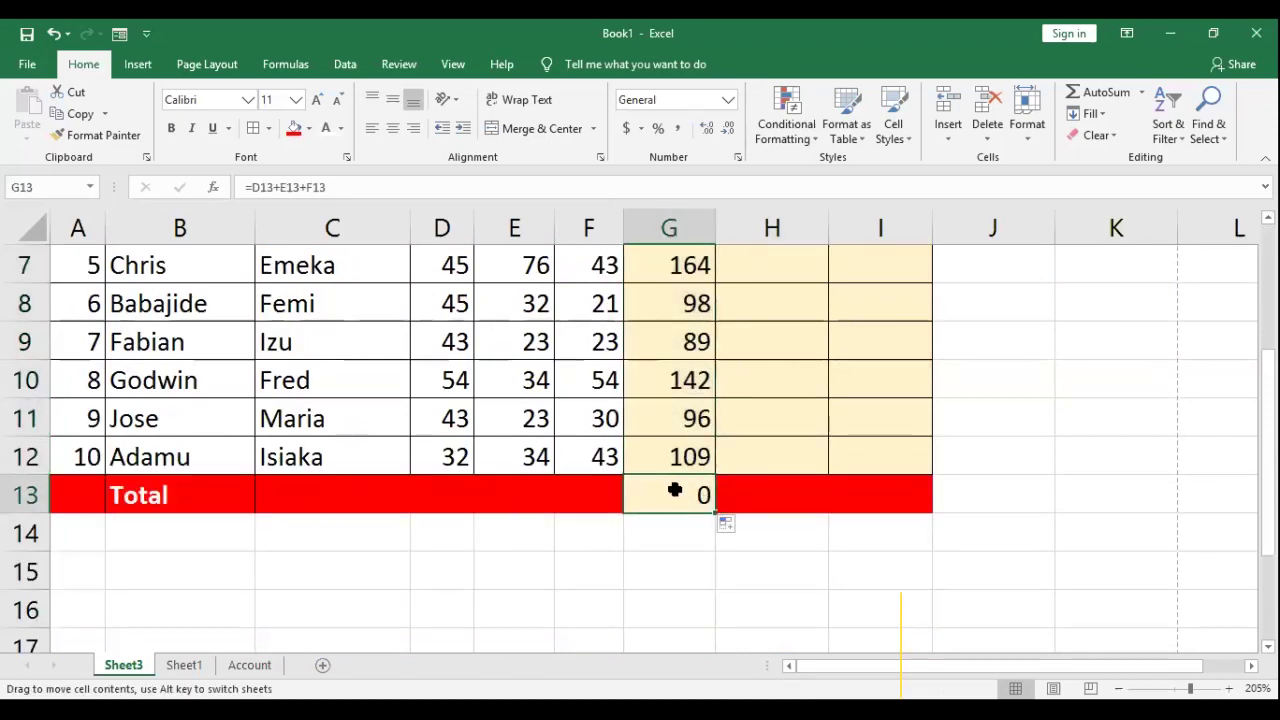
pyautogui.click(593, 494)
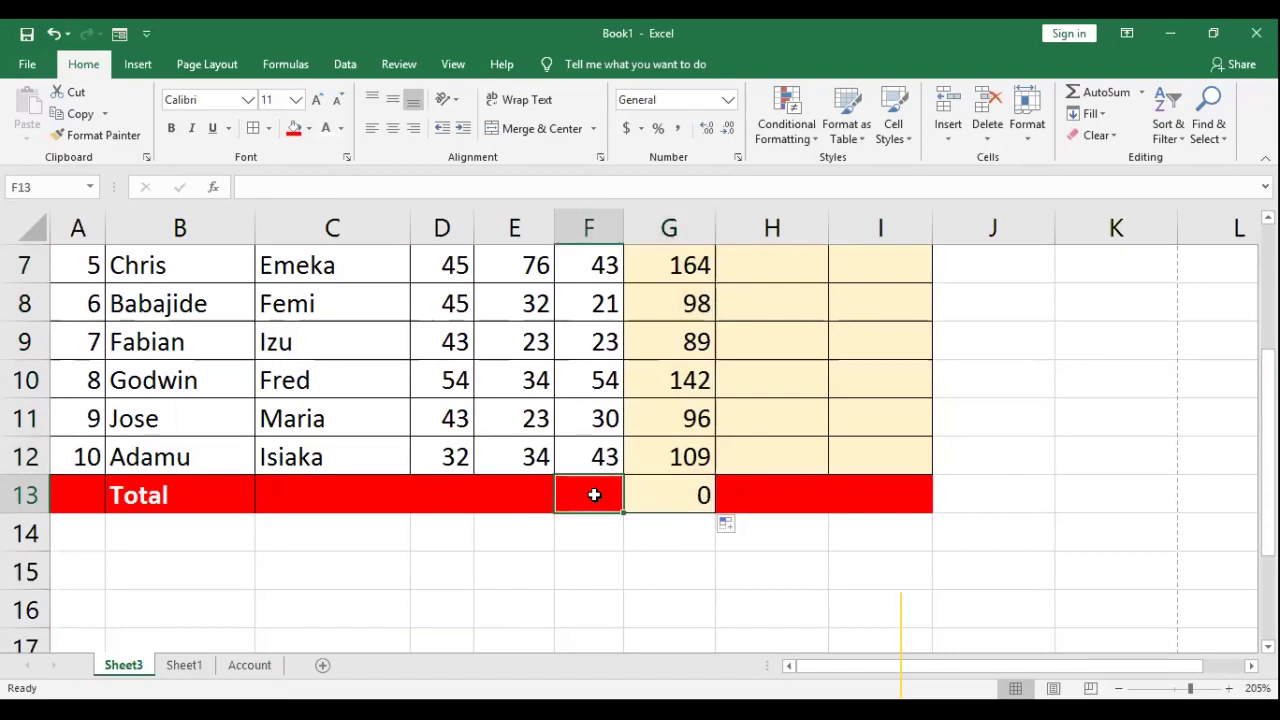
pyautogui.click(676, 494)
pyautogui.press('BackSpace')
pyautogui.press('Return')
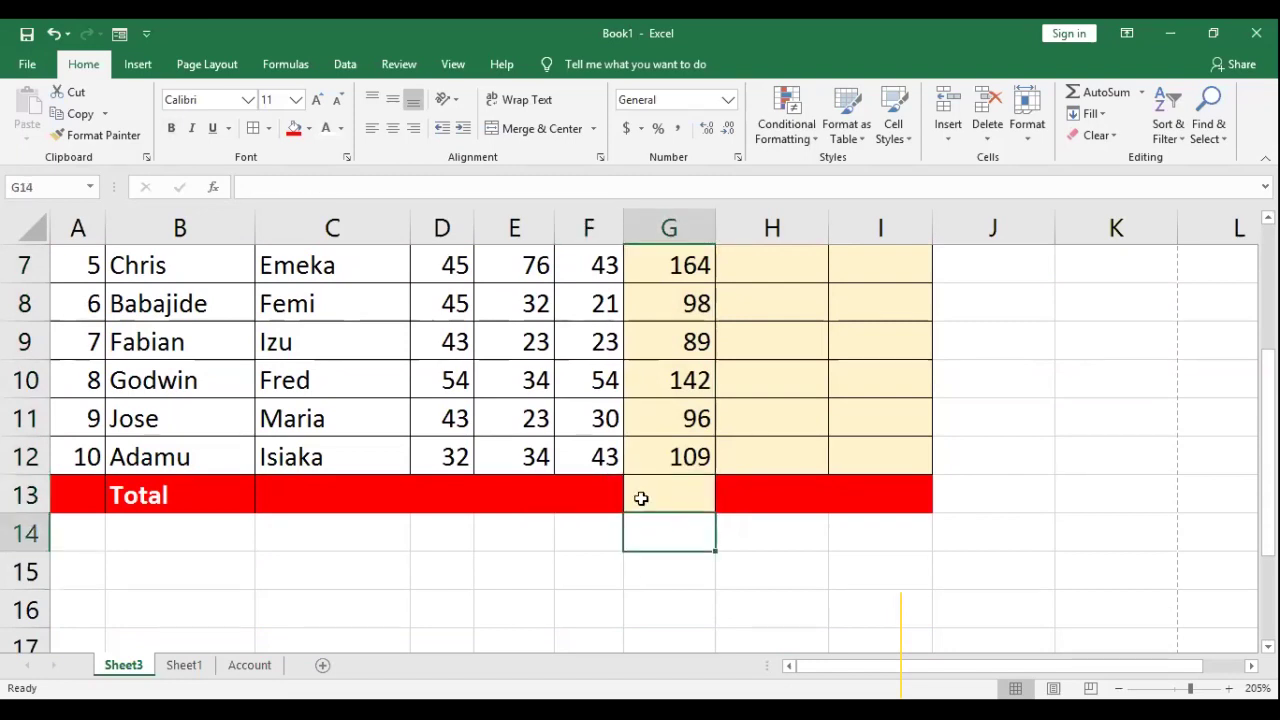
# Step: Fill G13 red to match the rest of the Total row
pyautogui.press('Up')
pyautogui.press('Left')
pyautogui.click(656, 496)
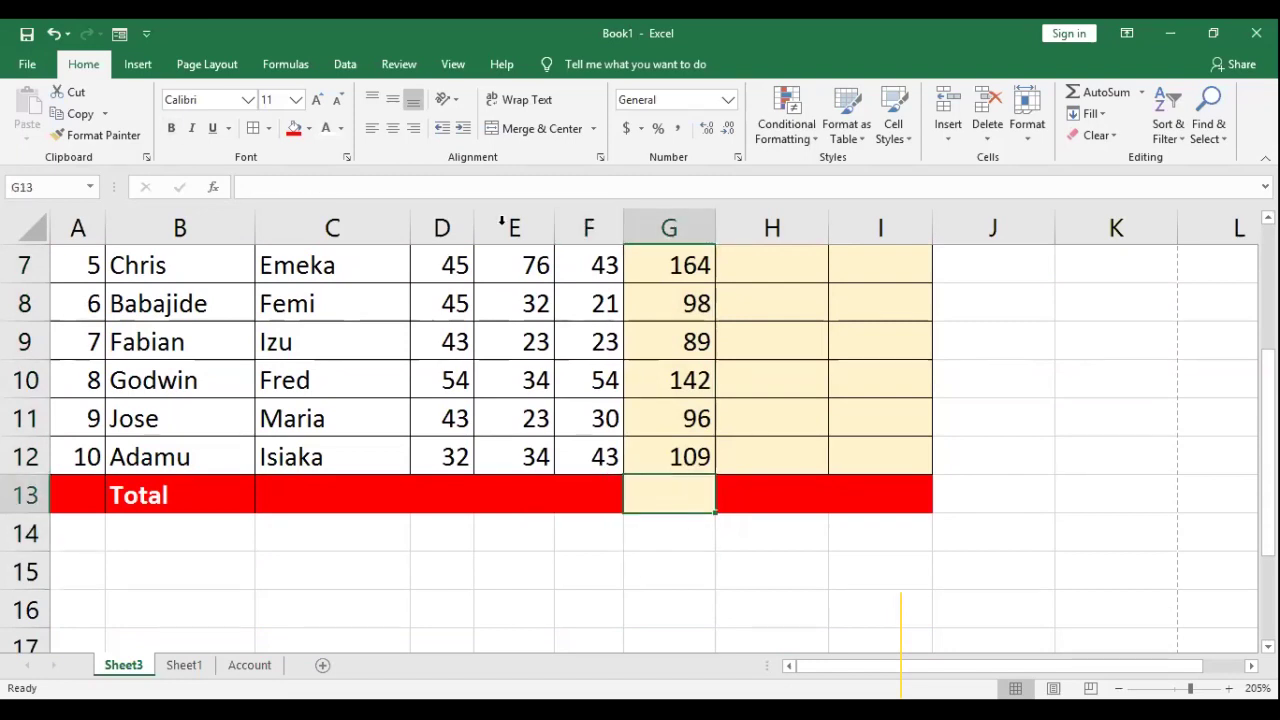
pyautogui.click(295, 133)
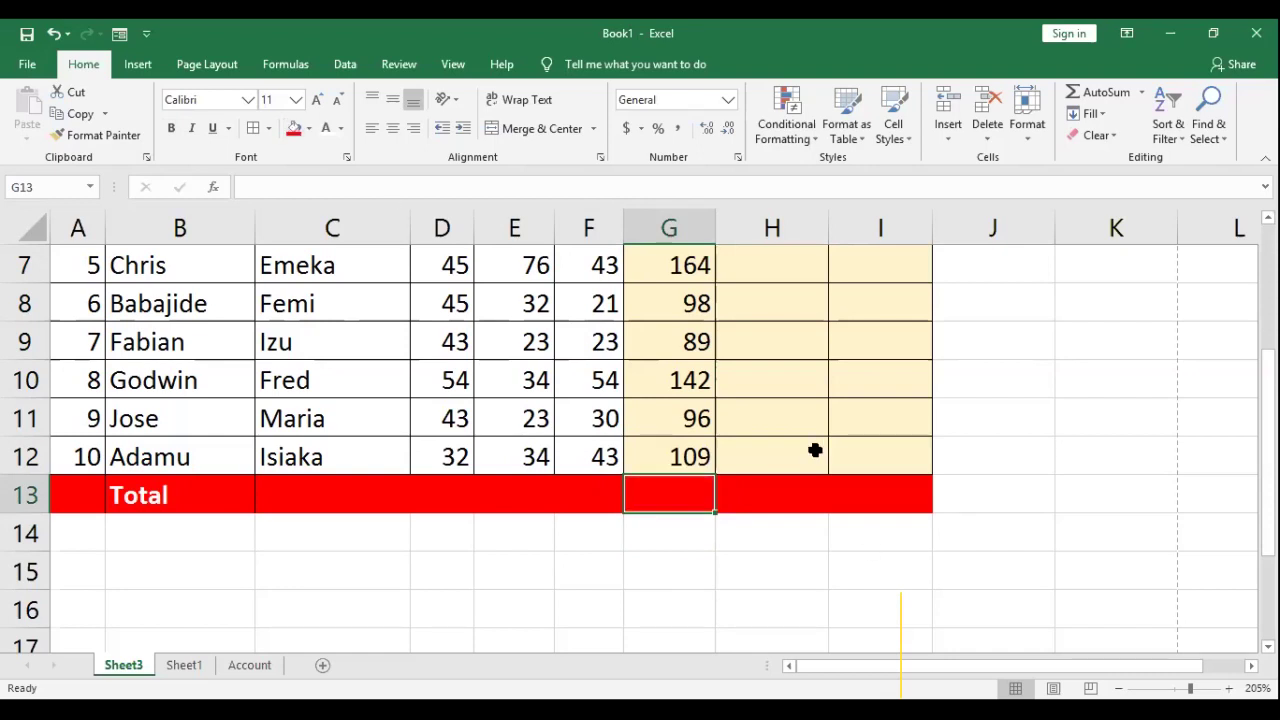
pyautogui.click(787, 462)
pyautogui.scroll(2, 787, 450)
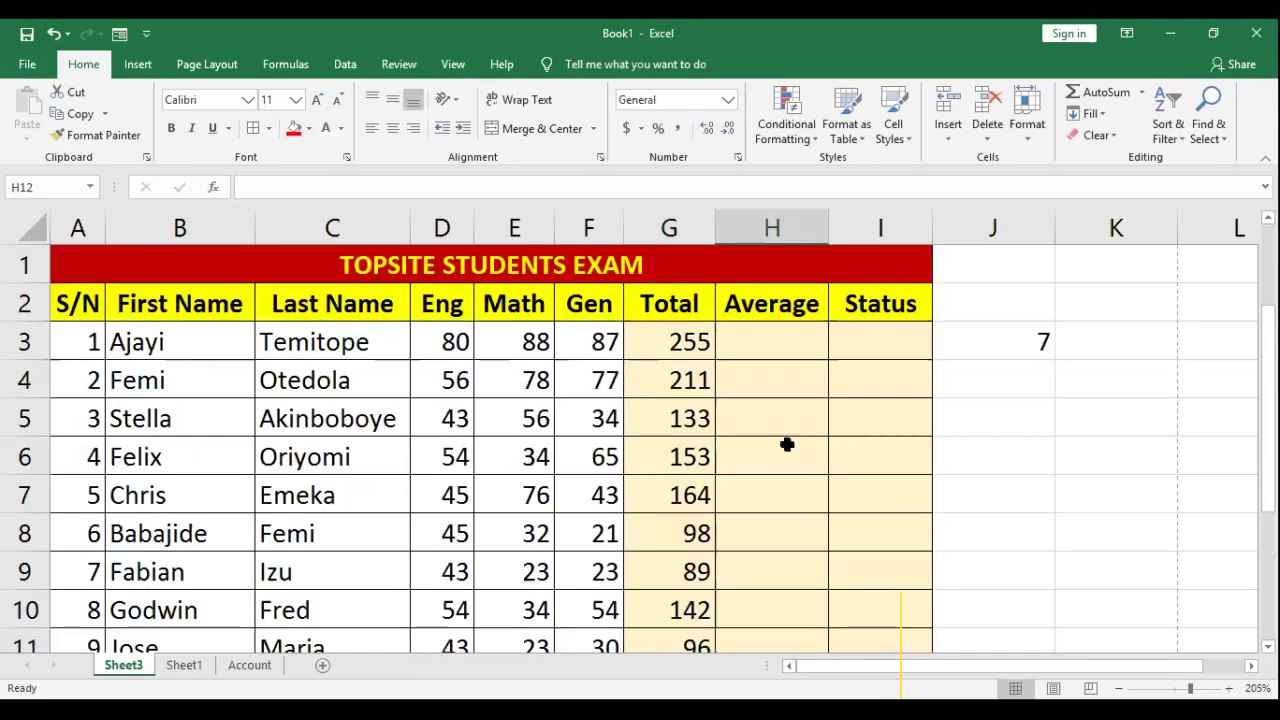
pyautogui.click(712, 356)
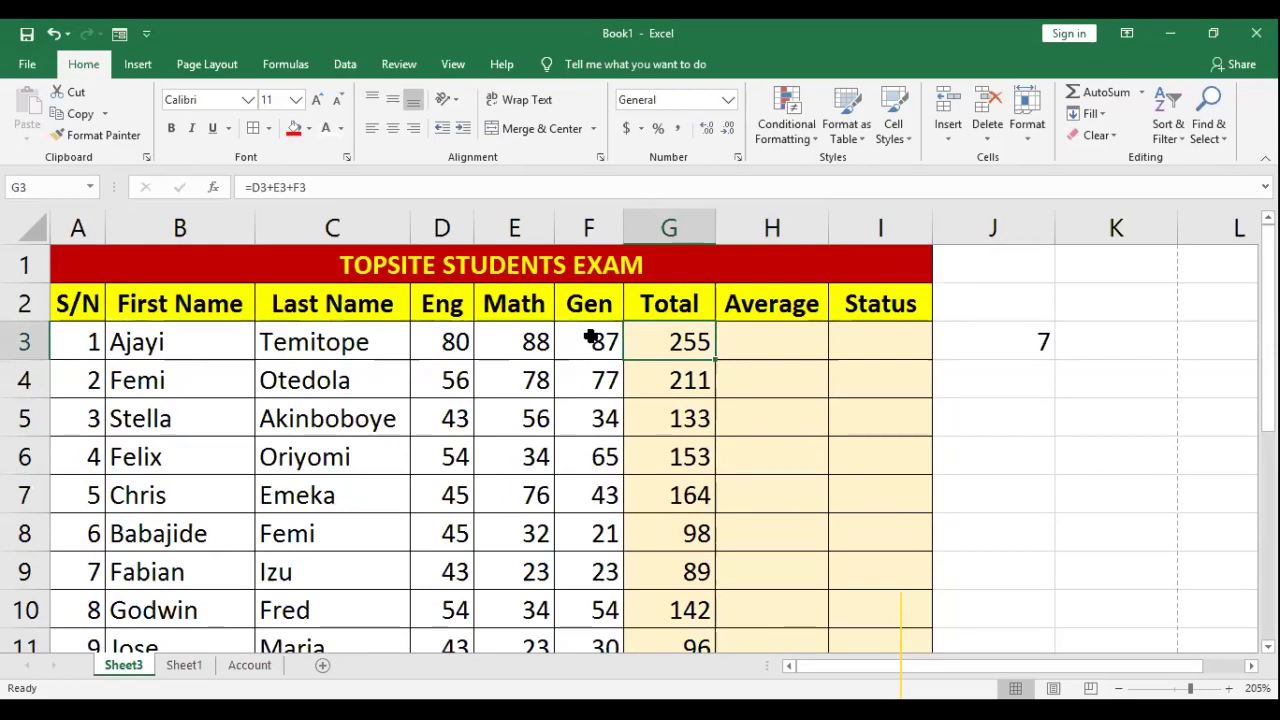
pyautogui.moveTo(594, 352); pyautogui.dragTo(598, 605)
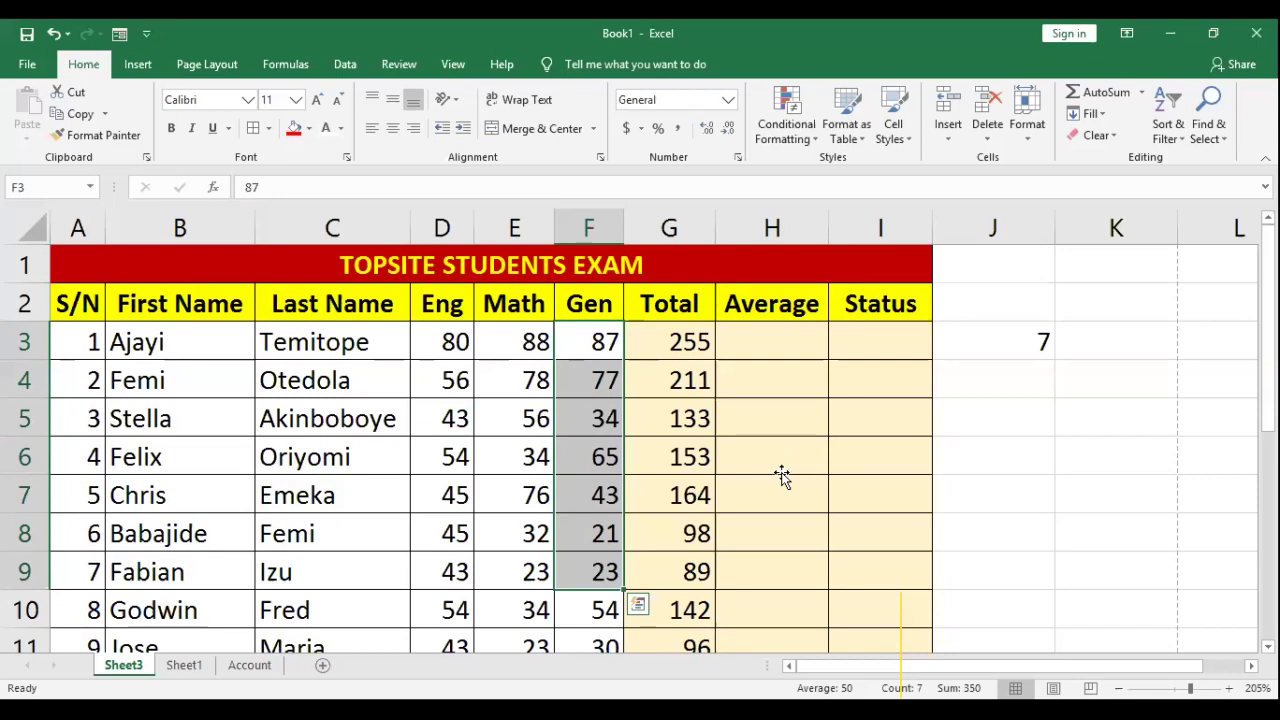
pyautogui.click(752, 446)
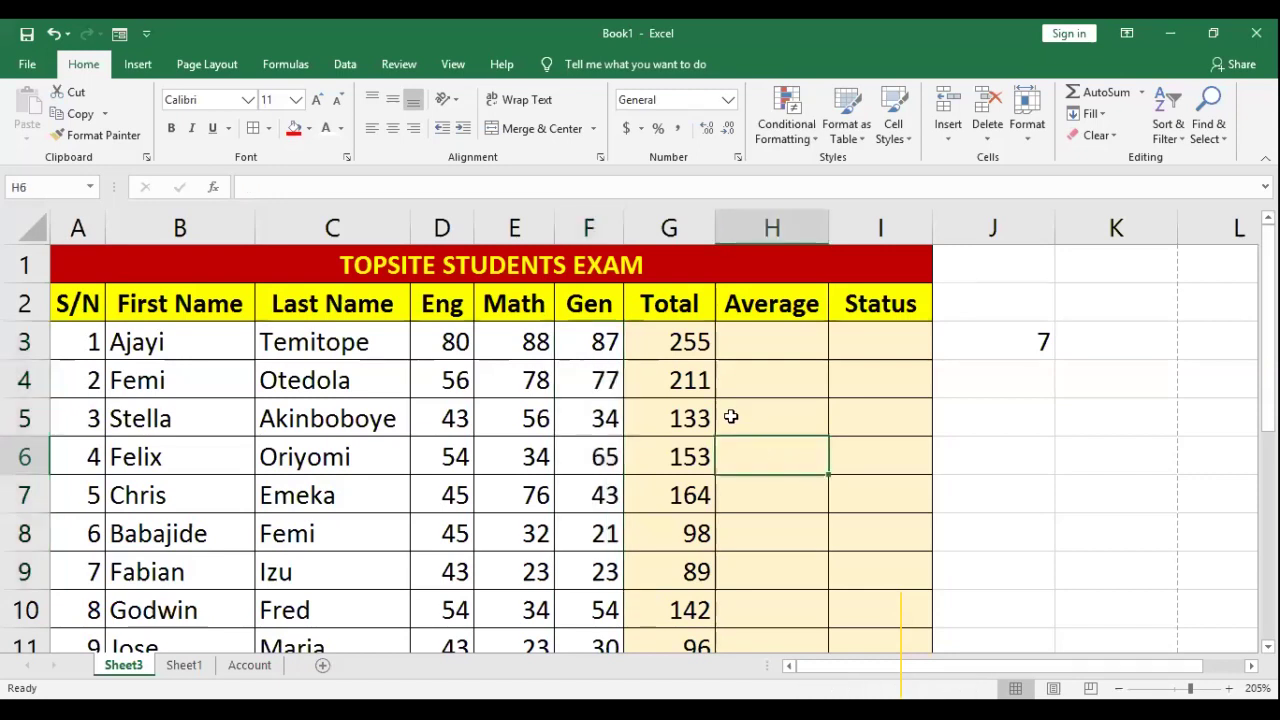
pyautogui.click(750, 340)
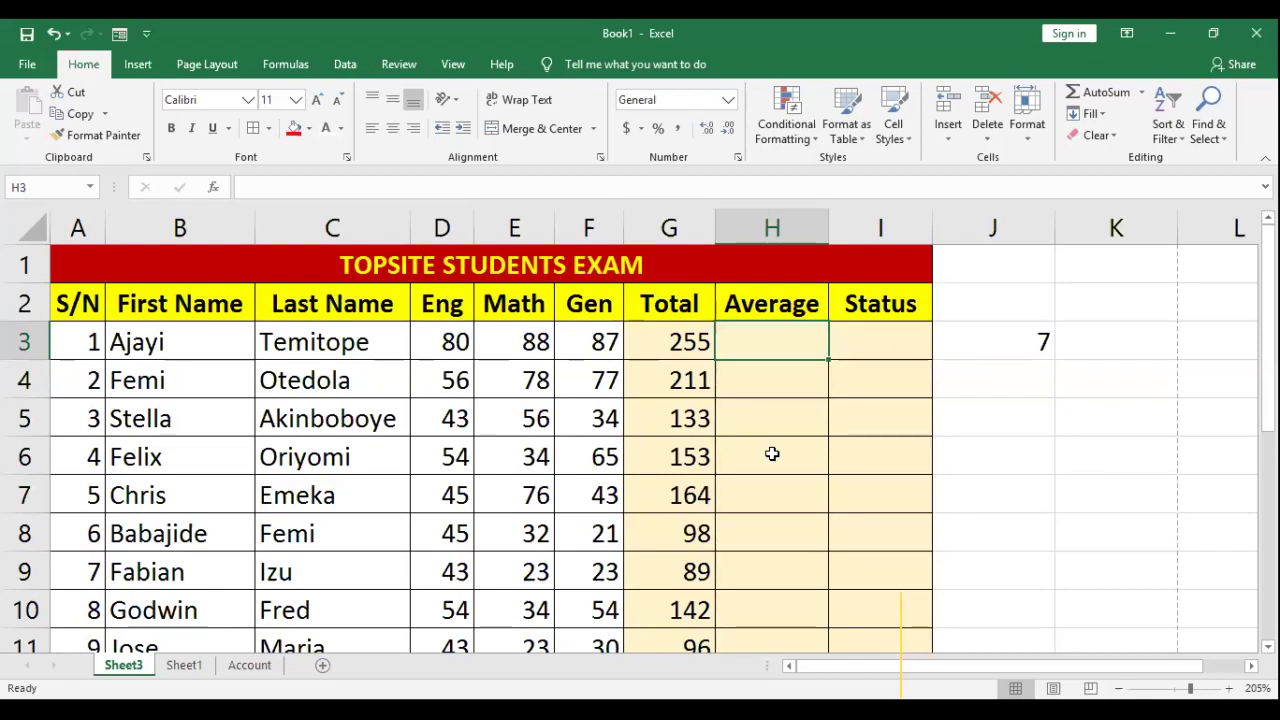
pyautogui.click(452, 340)
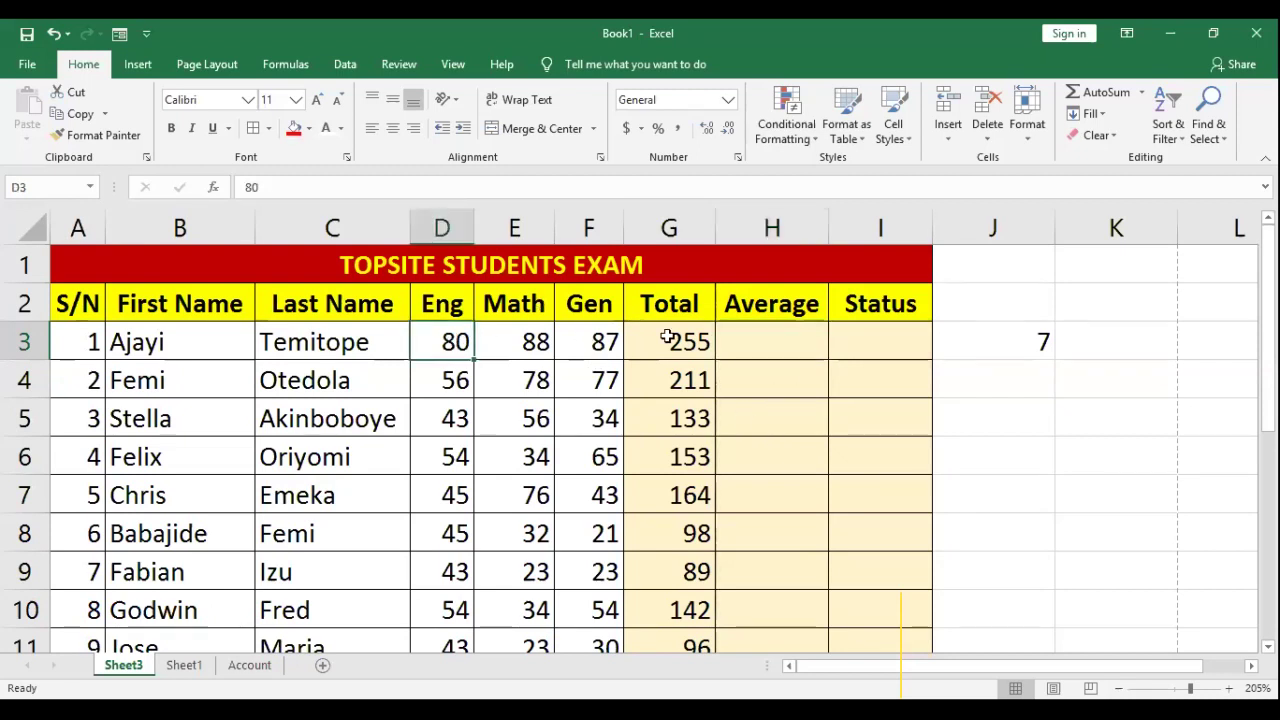
pyautogui.click(676, 338)
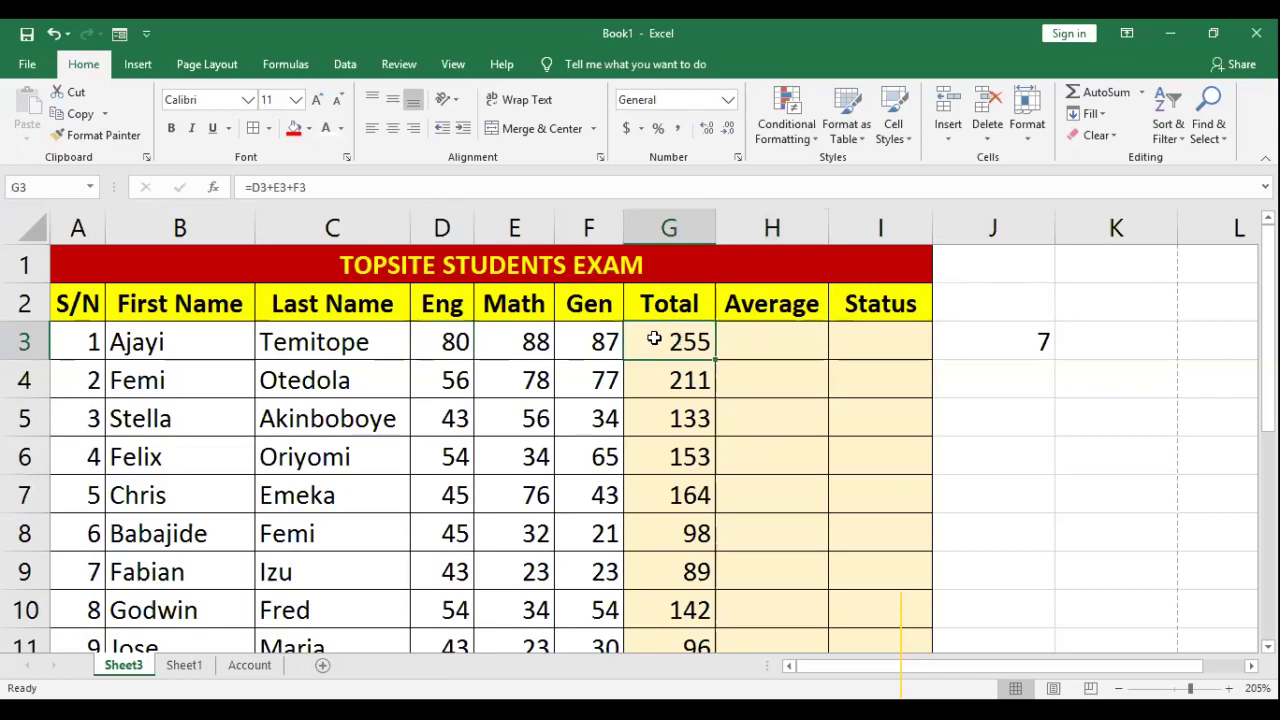
pyautogui.click(776, 340)
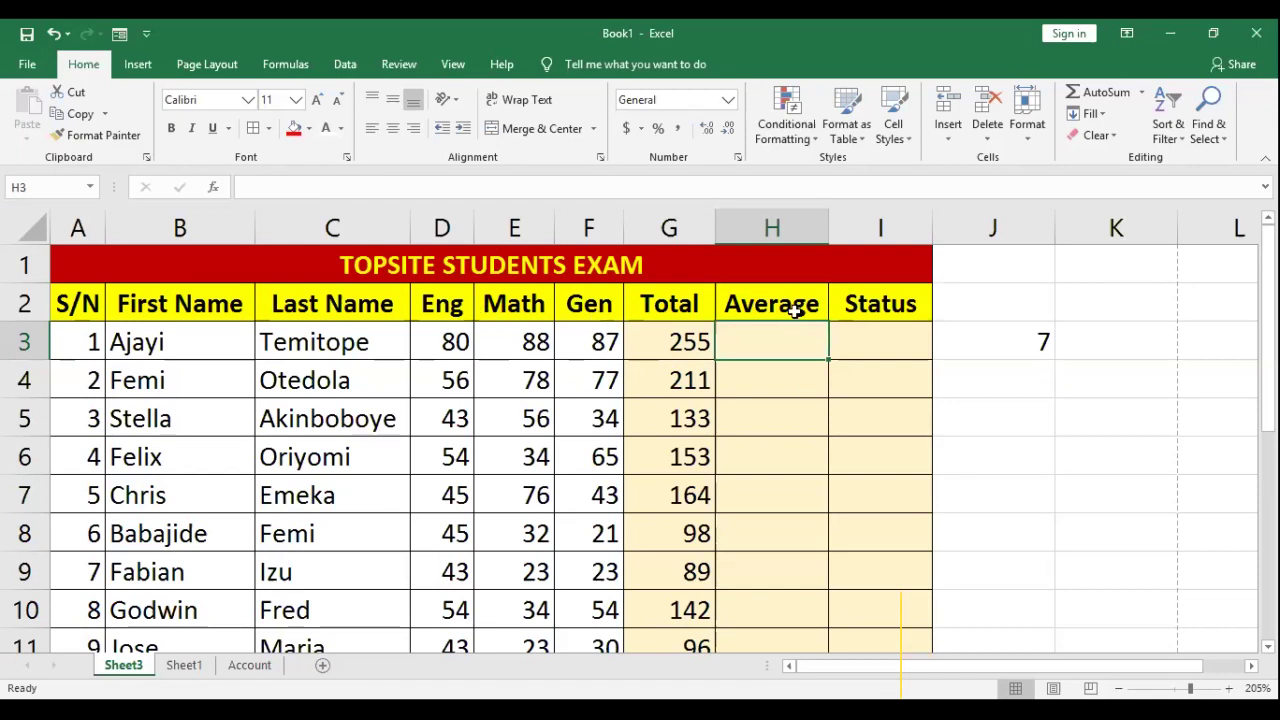
pyautogui.click(676, 343)
pyautogui.click(757, 343)
pyautogui.click(864, 330)
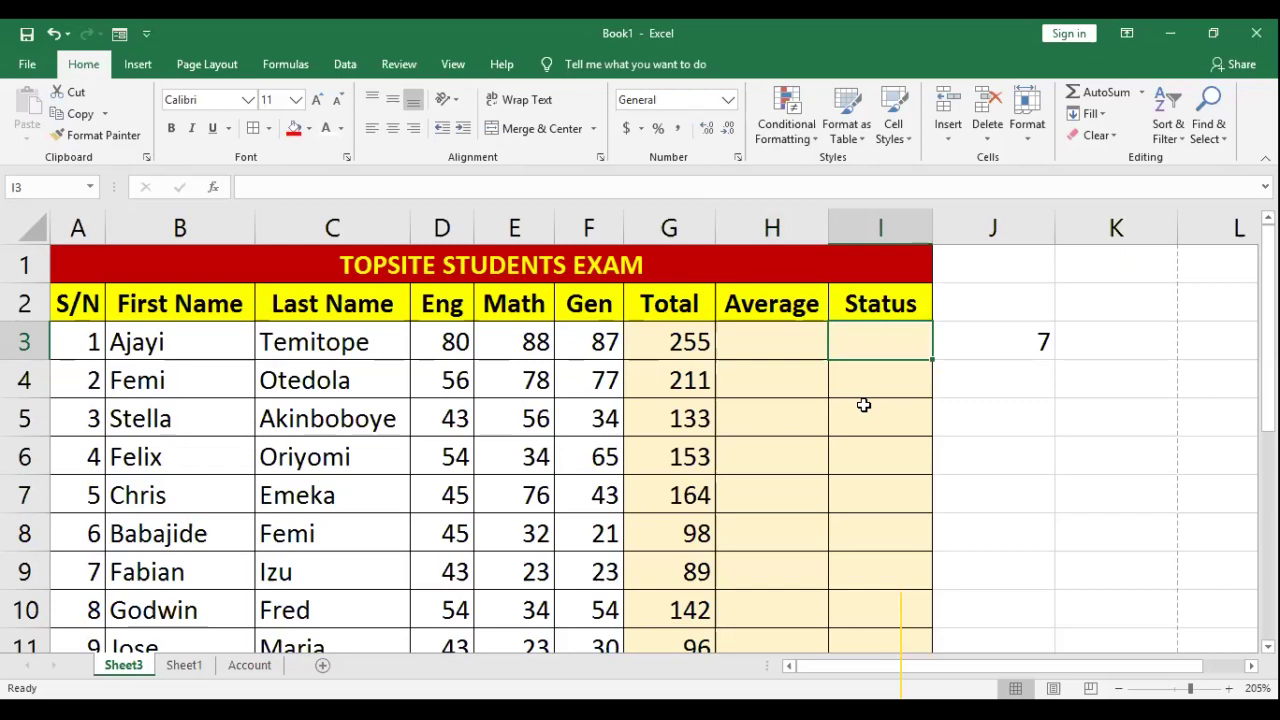
pyautogui.click(656, 342)
# Step: Enter =G3/3 in I3 so the first student's average shows 85
pyautogui.click(872, 342)
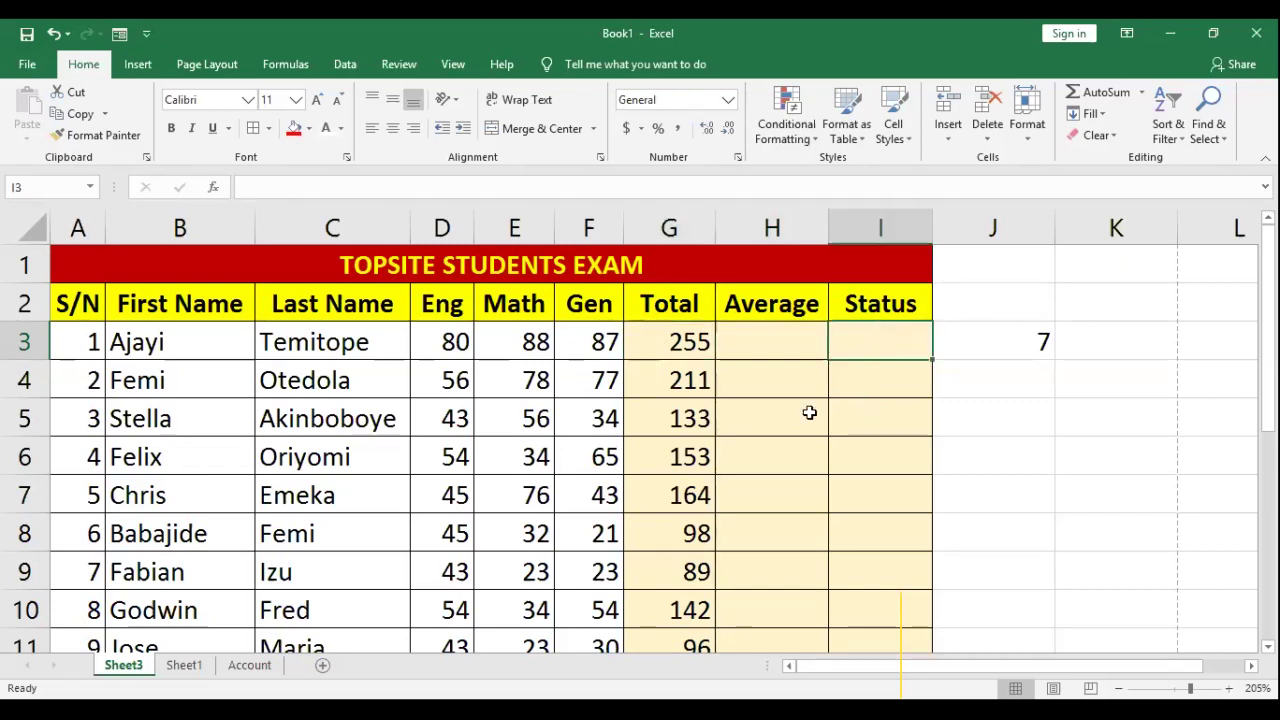
pyautogui.write('=')
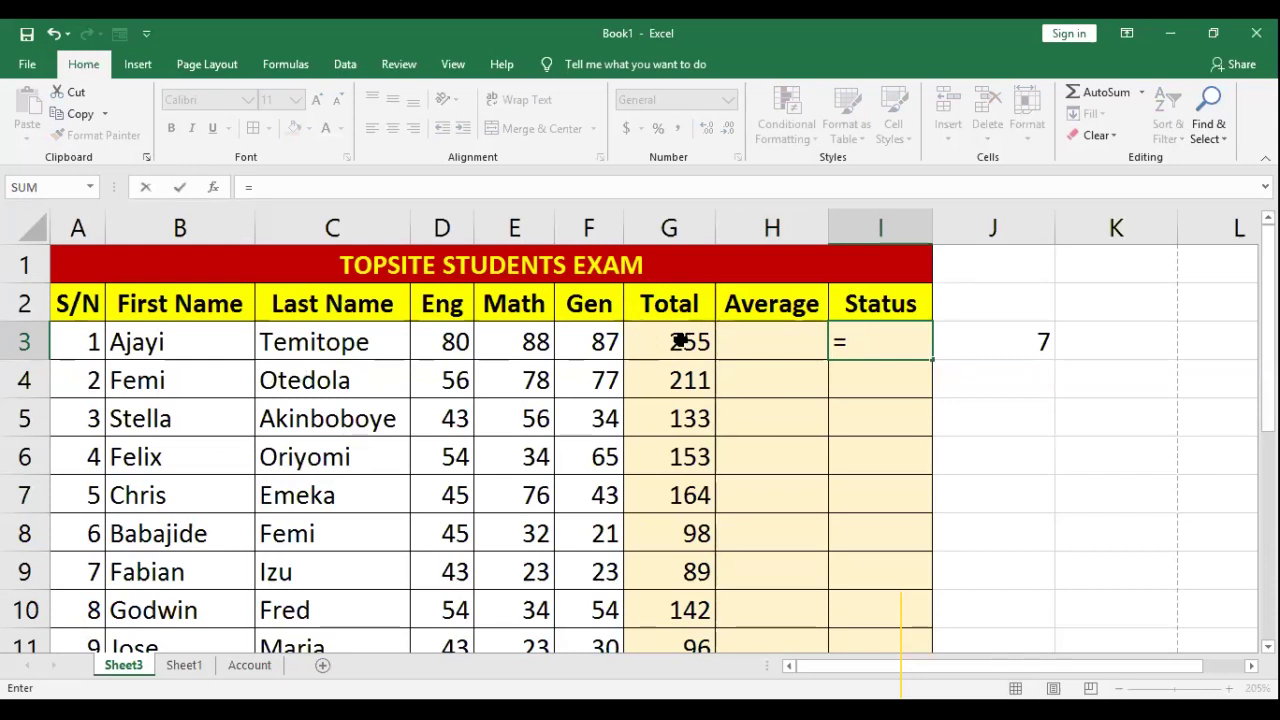
pyautogui.click(679, 342)
pyautogui.write('/')
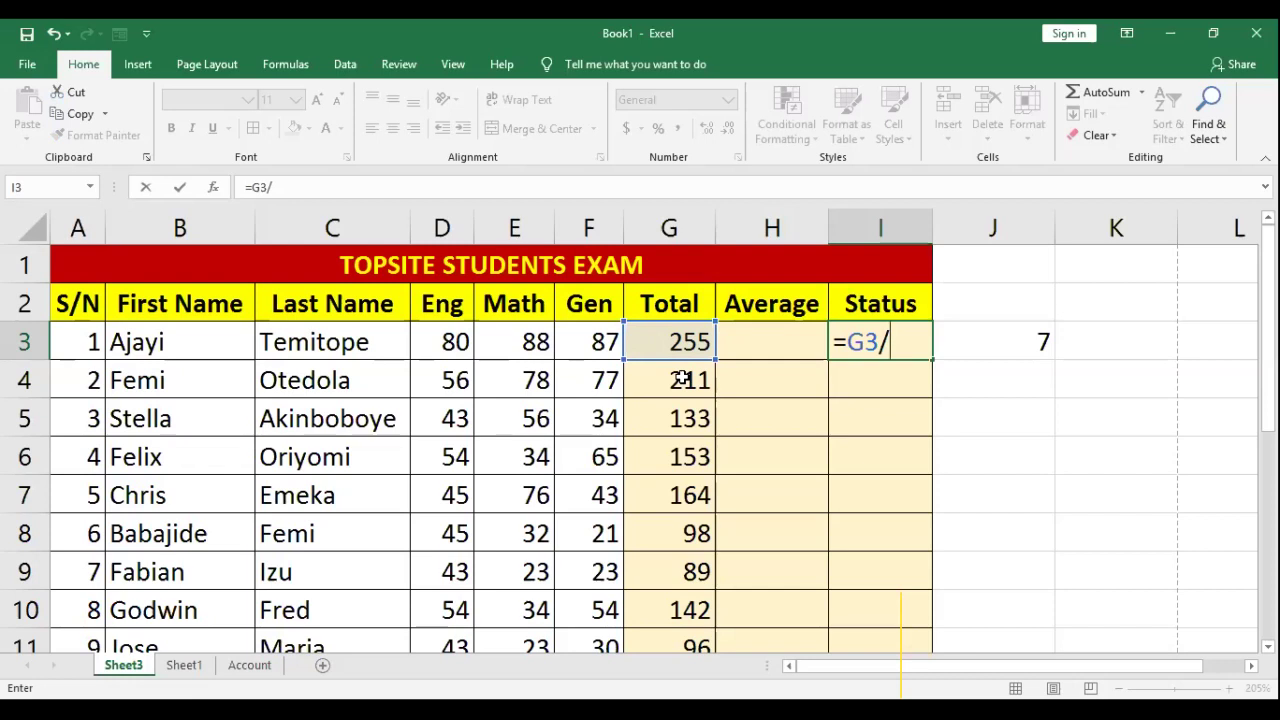
pyautogui.write('3')
pyautogui.press('Return')
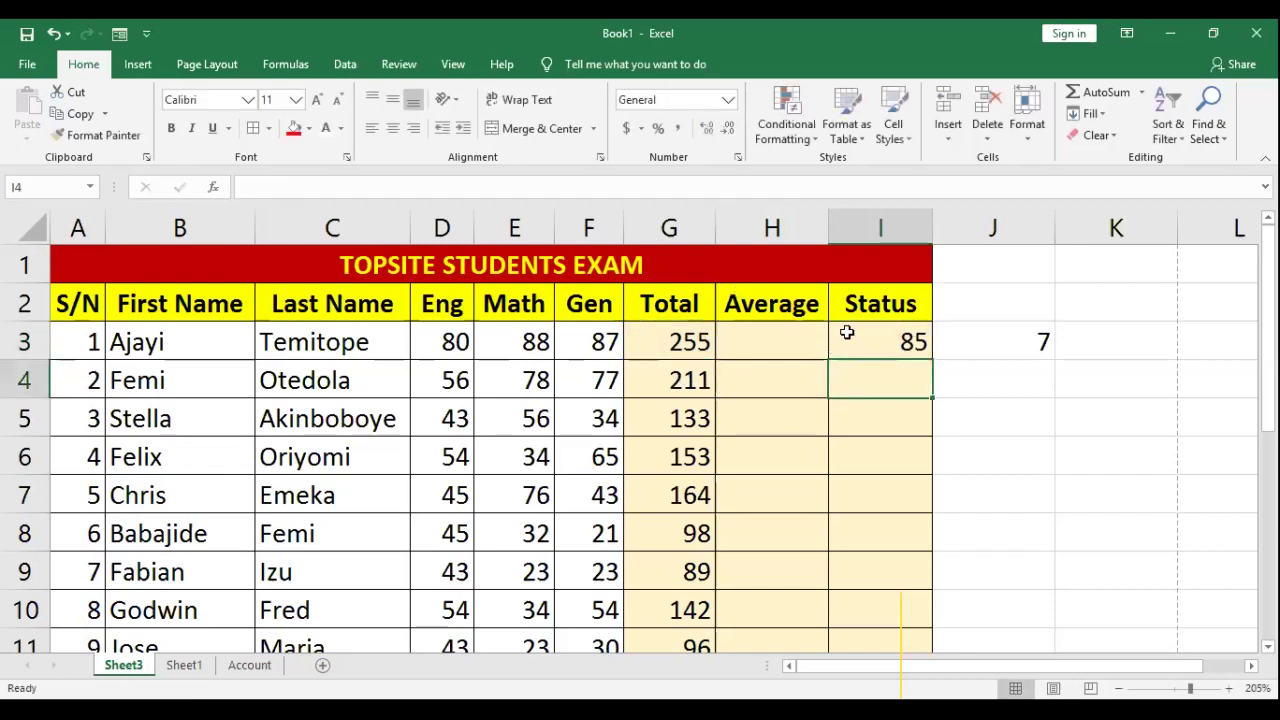
pyautogui.click(899, 336)
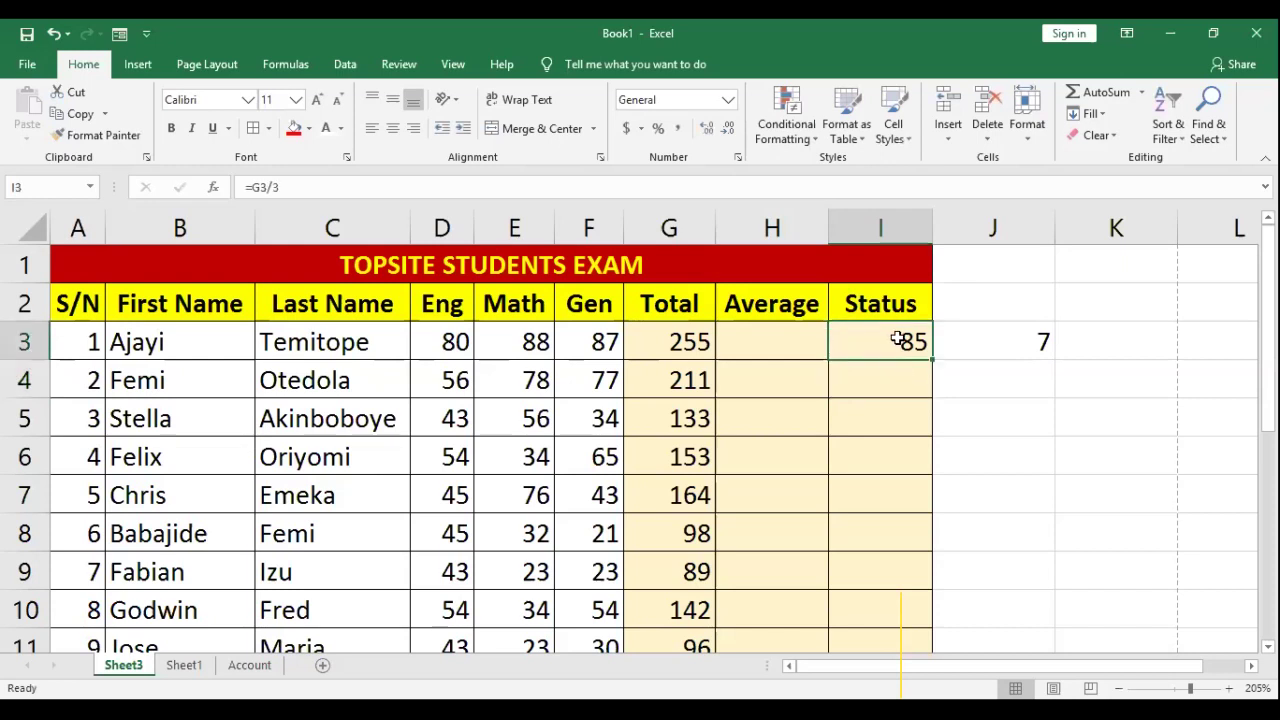
pyautogui.click(772, 346)
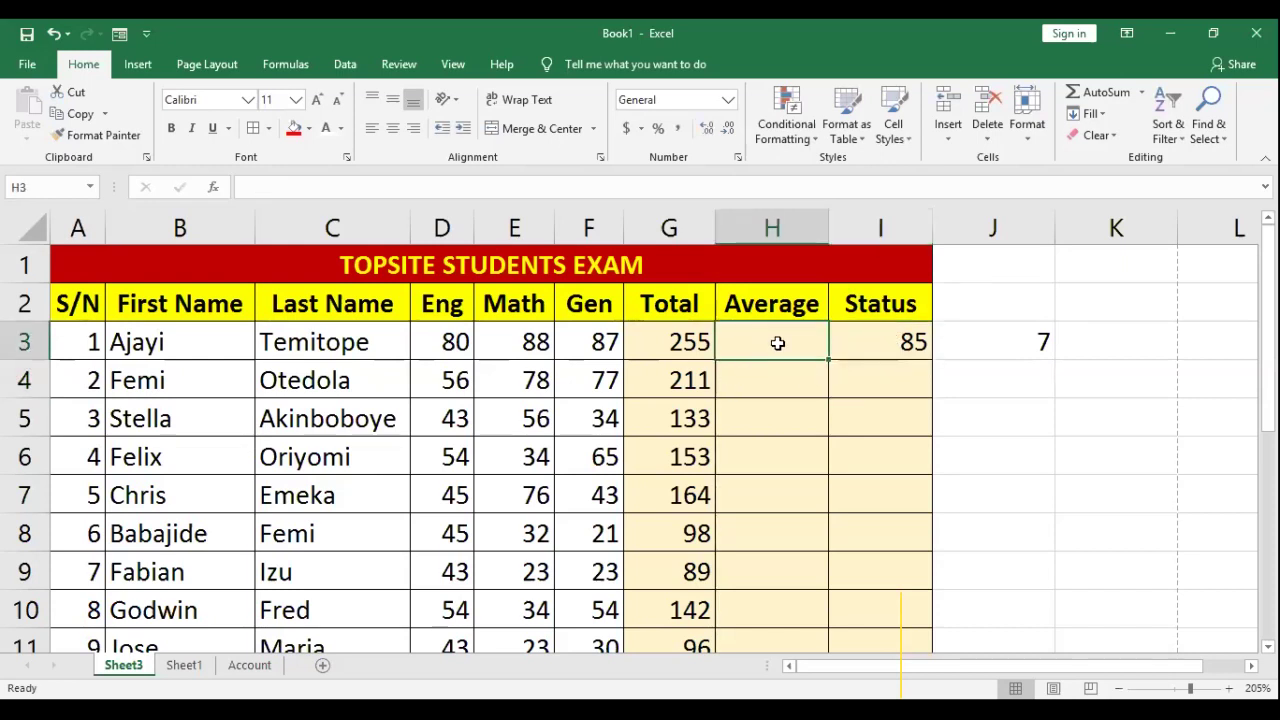
pyautogui.click(913, 342)
pyautogui.moveTo(441, 296); pyautogui.dragTo(588, 305)
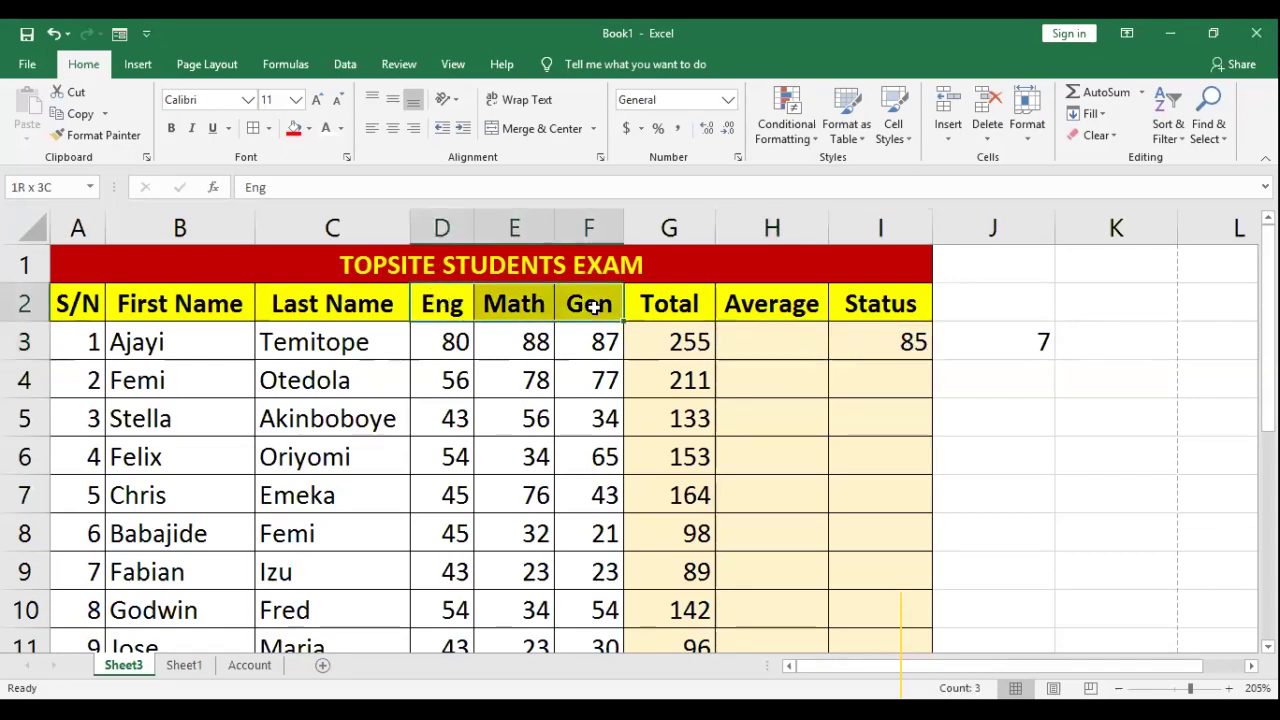
pyautogui.click(765, 341)
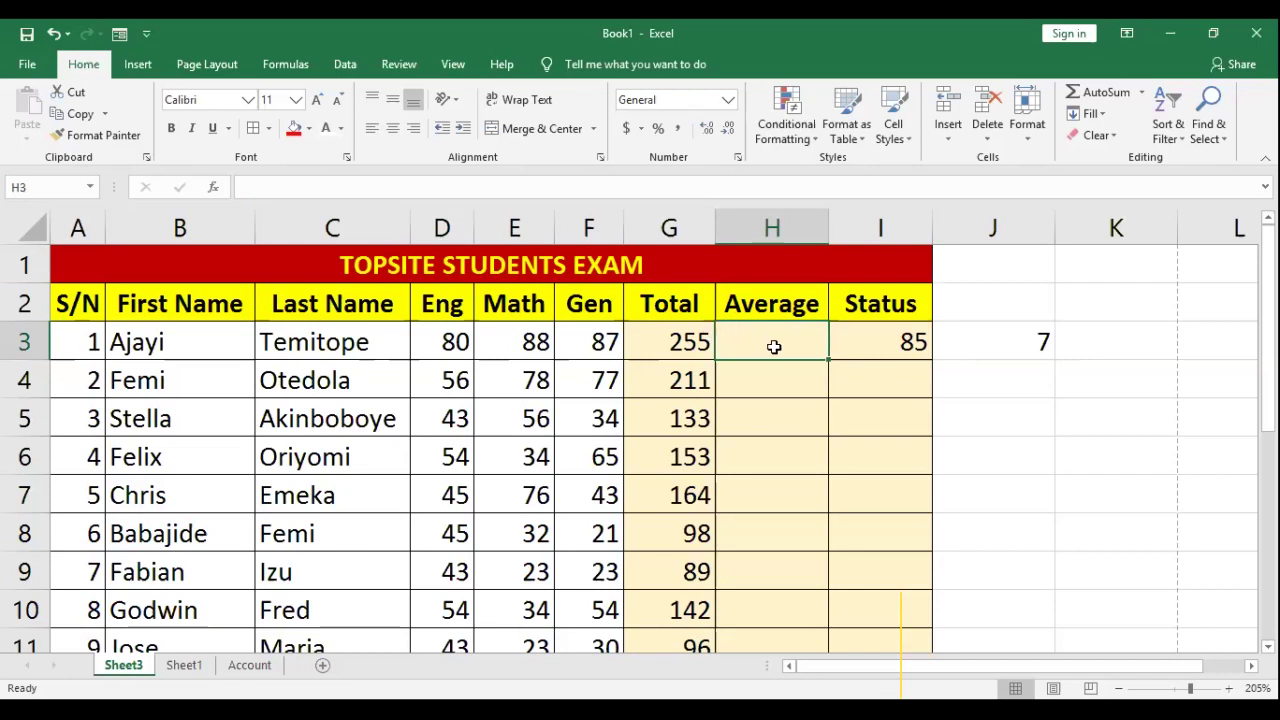
pyautogui.doubleClick(673, 341)
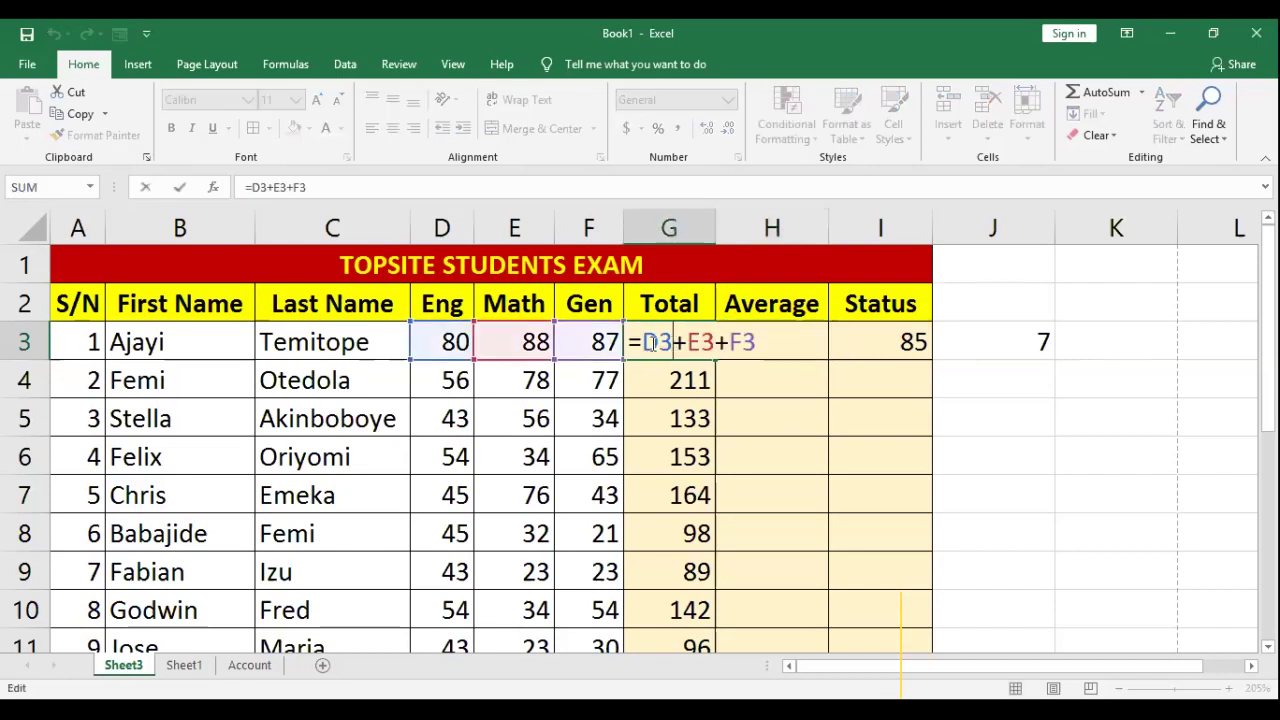
pyautogui.moveTo(685, 345)
pyautogui.mouseDown()
pyautogui.moveTo(670, 347)
pyautogui.moveTo(690, 341)
pyautogui.mouseUp()
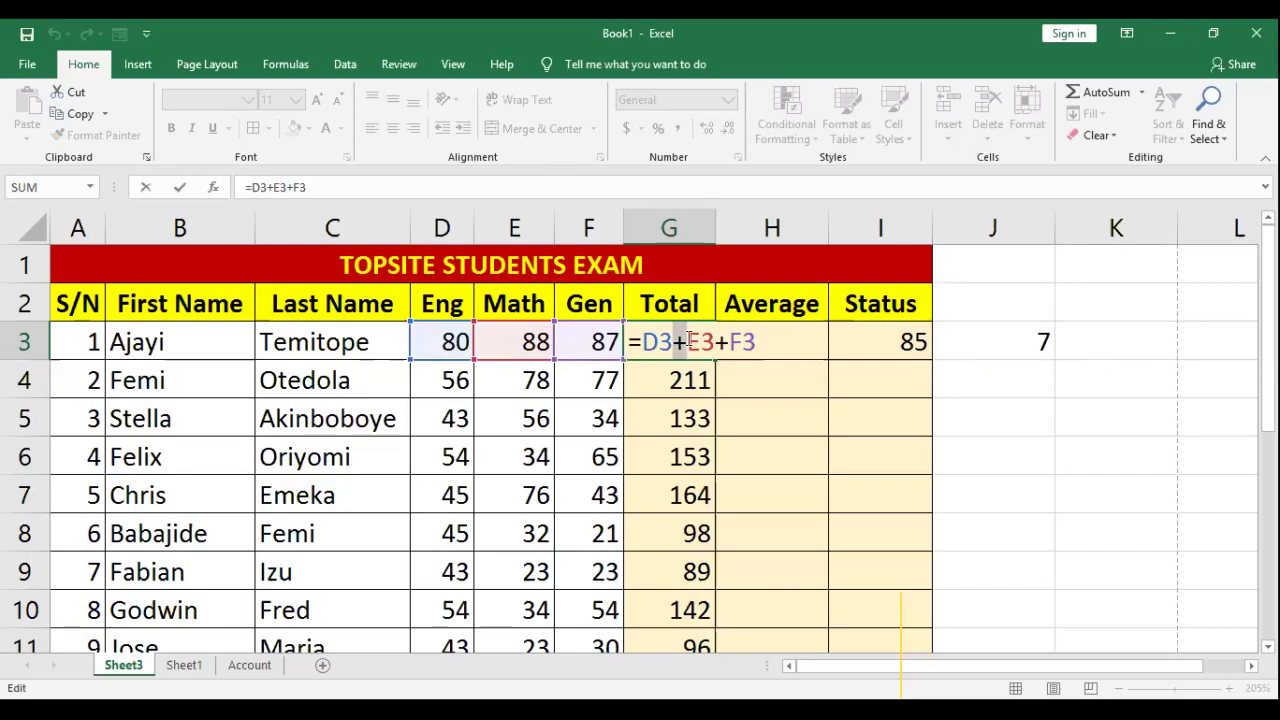
pyautogui.moveTo(683, 341); pyautogui.dragTo(674, 325)
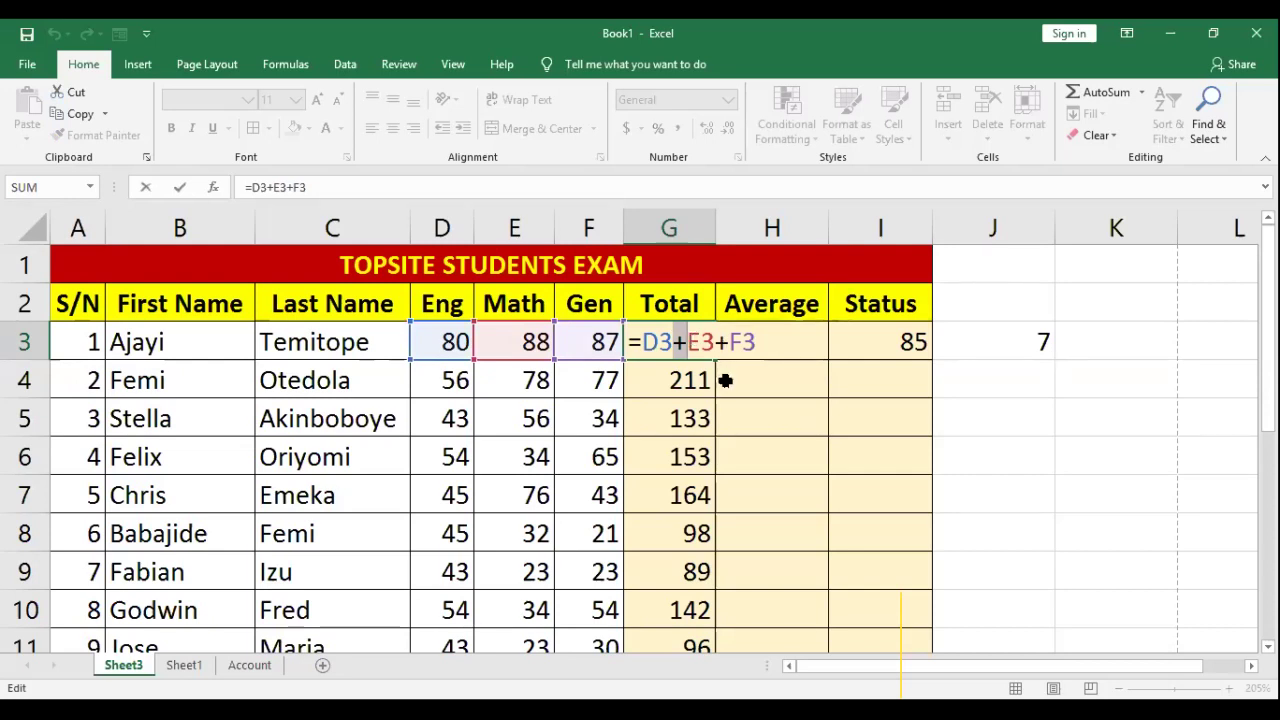
pyautogui.press('Return')
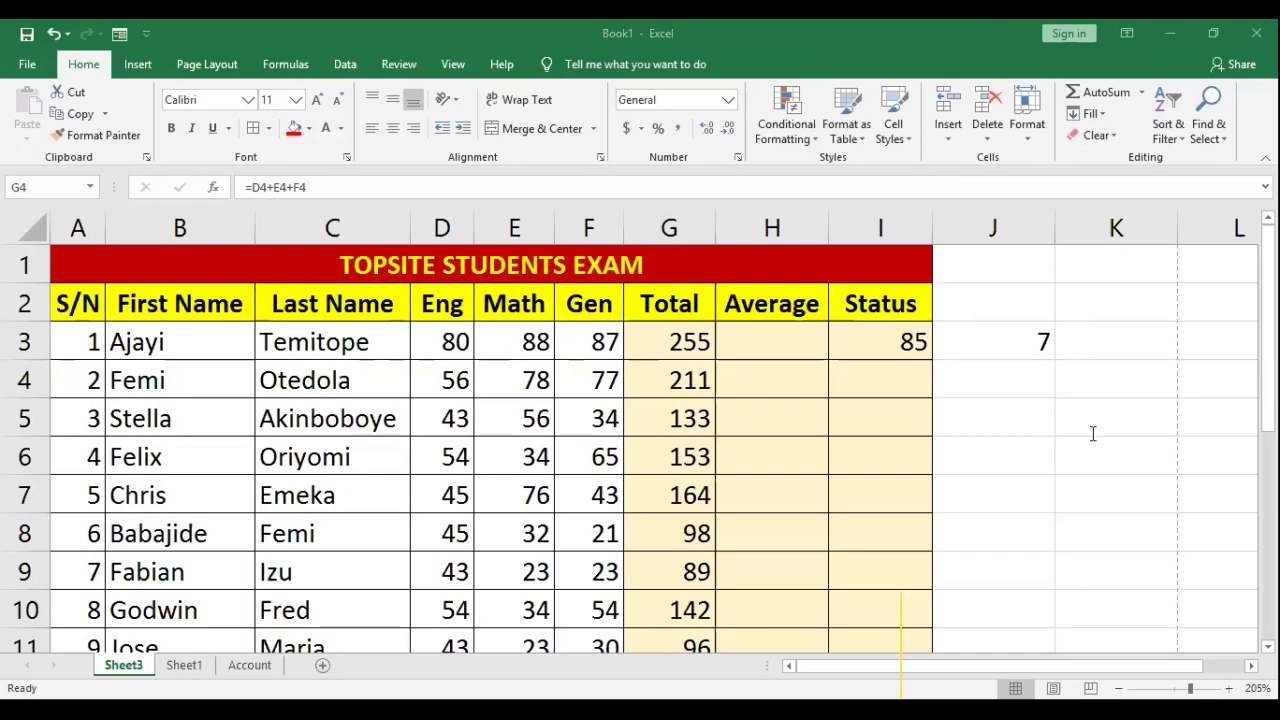
# Step: Enter =3*4 in J4 (12) and =4*5 in J5 (20), adding J5's missing equals sign
pyautogui.click(1023, 380)
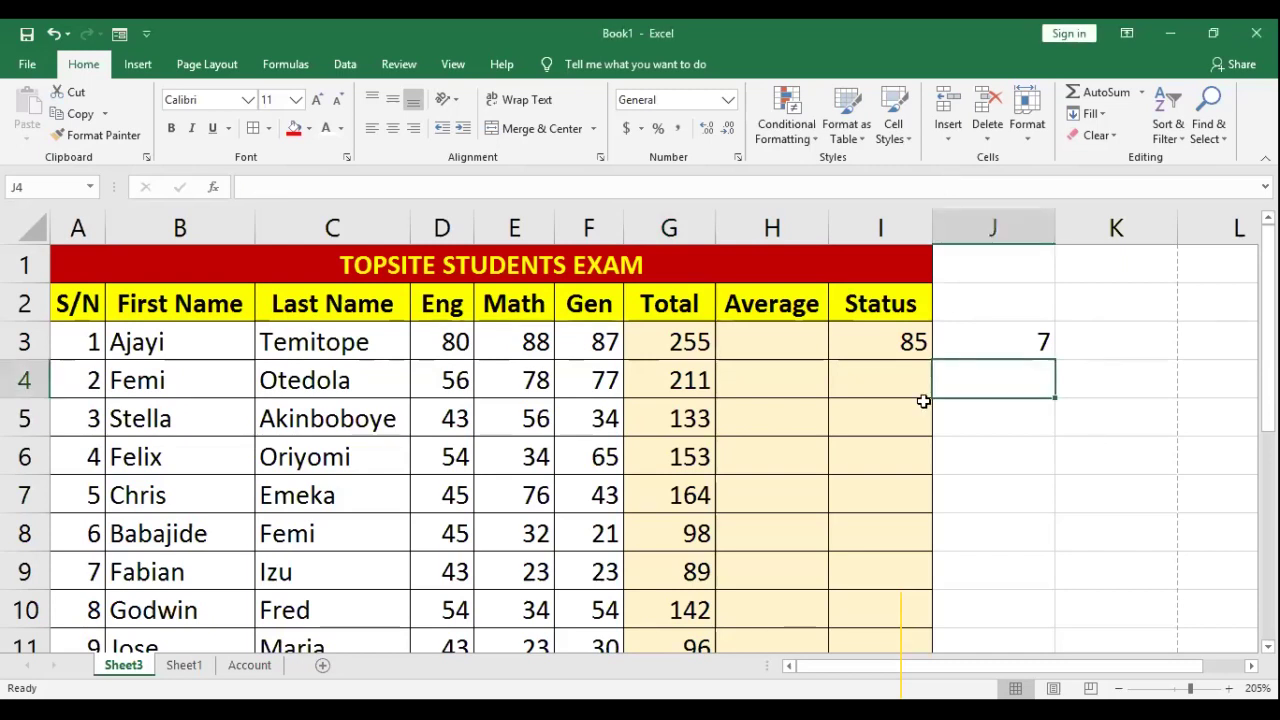
pyautogui.write('=3*4')
pyautogui.press('Return')
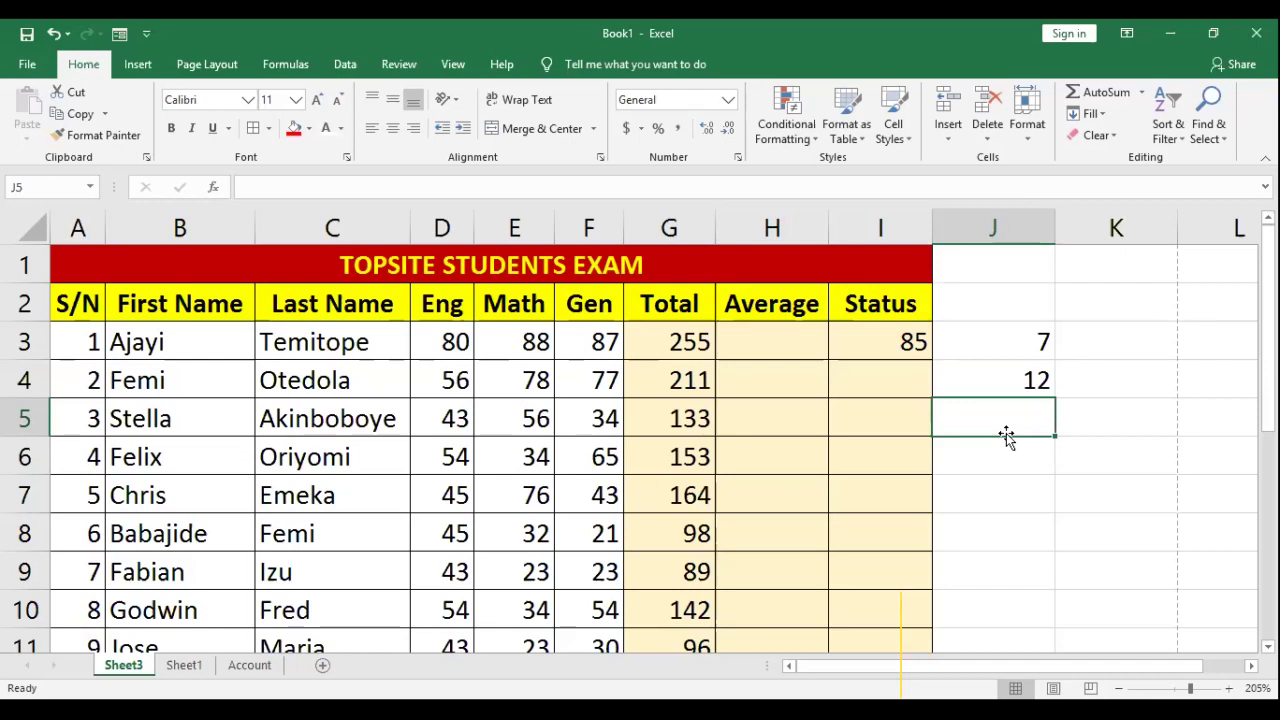
pyautogui.write('4')
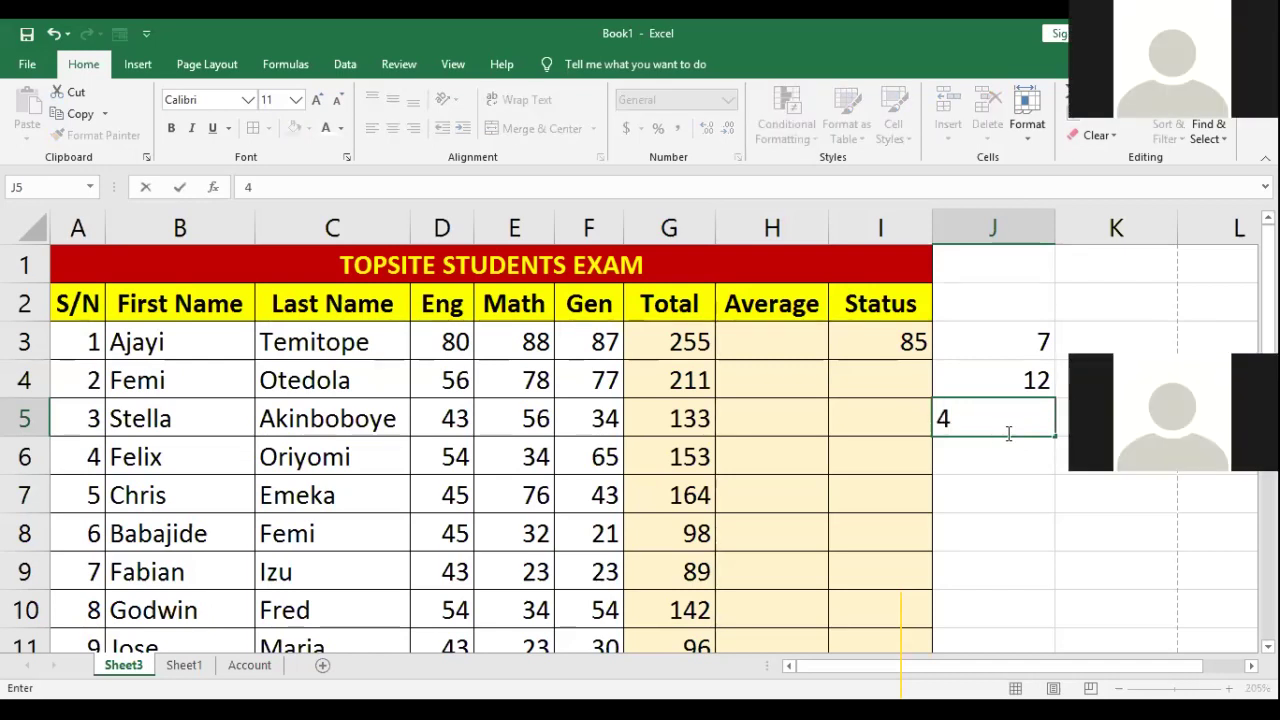
pyautogui.write('*5')
pyautogui.press('Return')
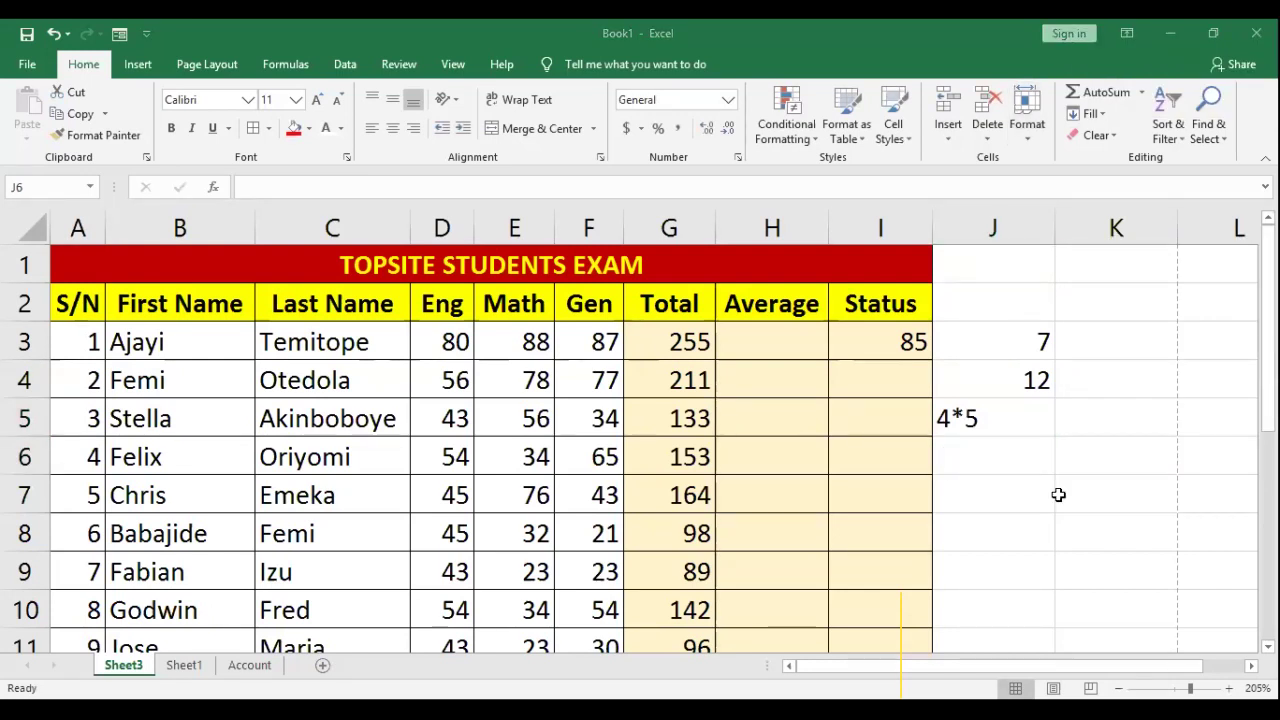
pyautogui.doubleClick(957, 411)
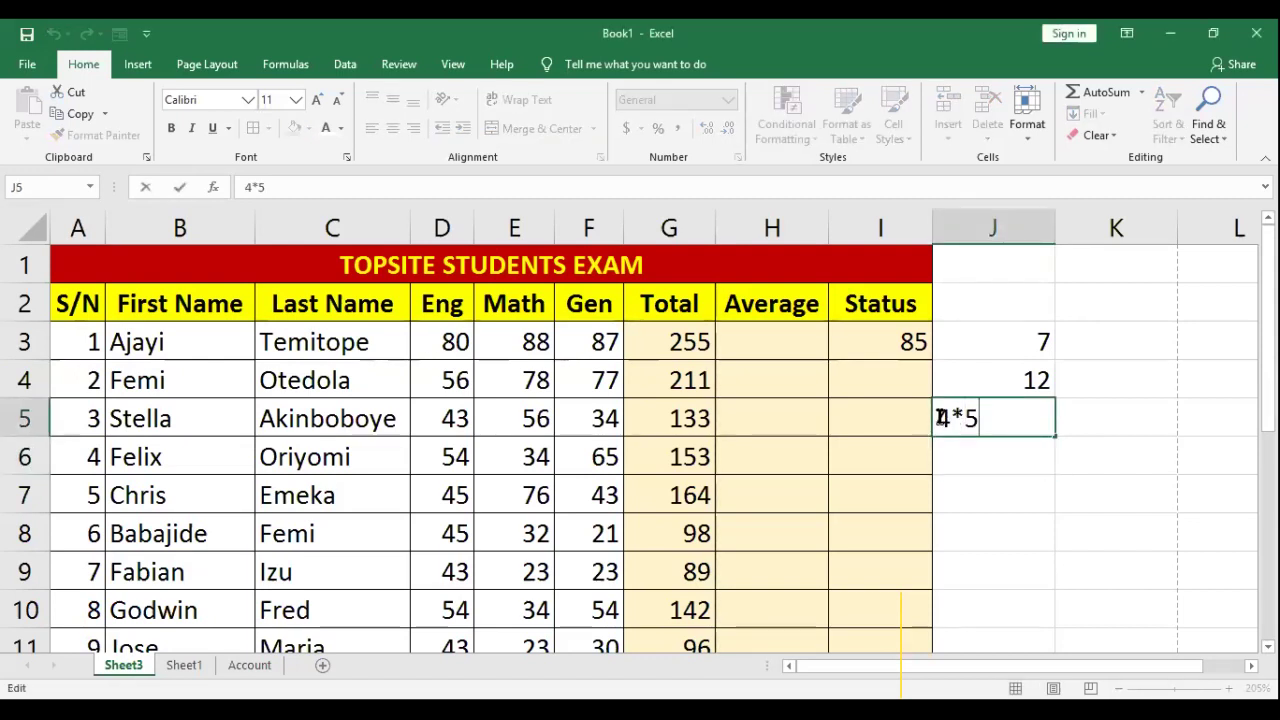
pyautogui.write('=')
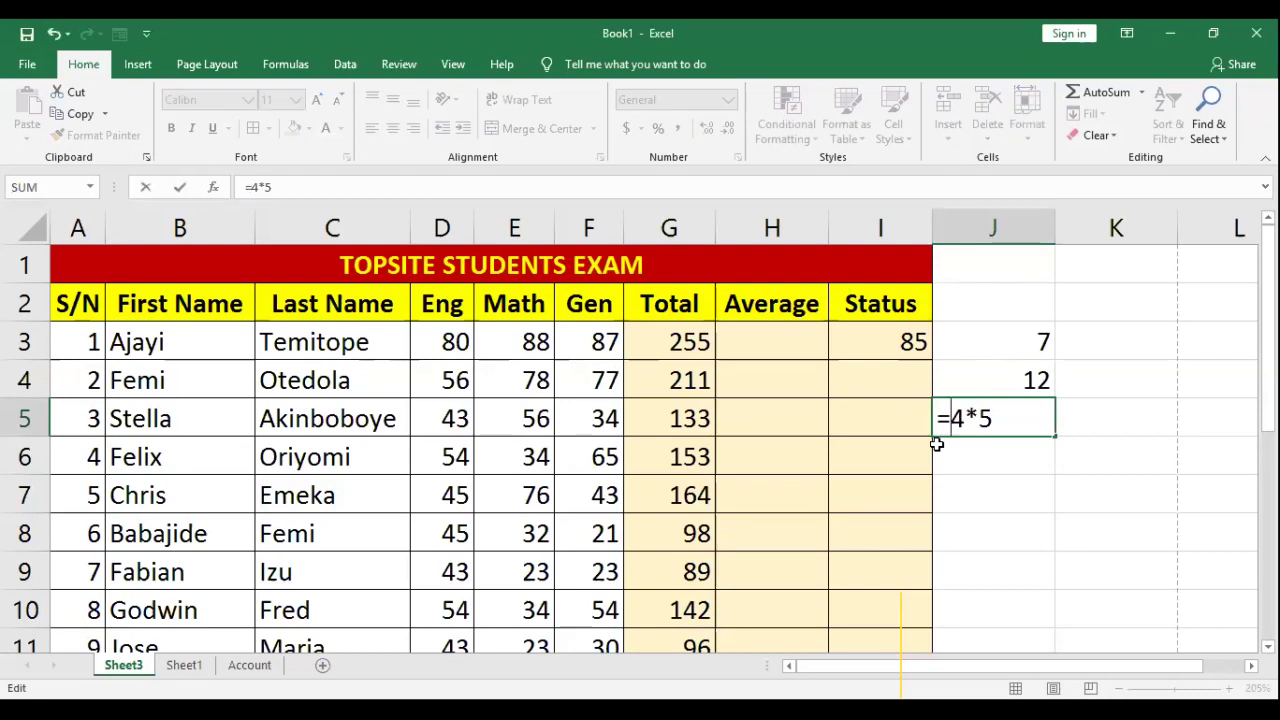
pyautogui.press('Return')
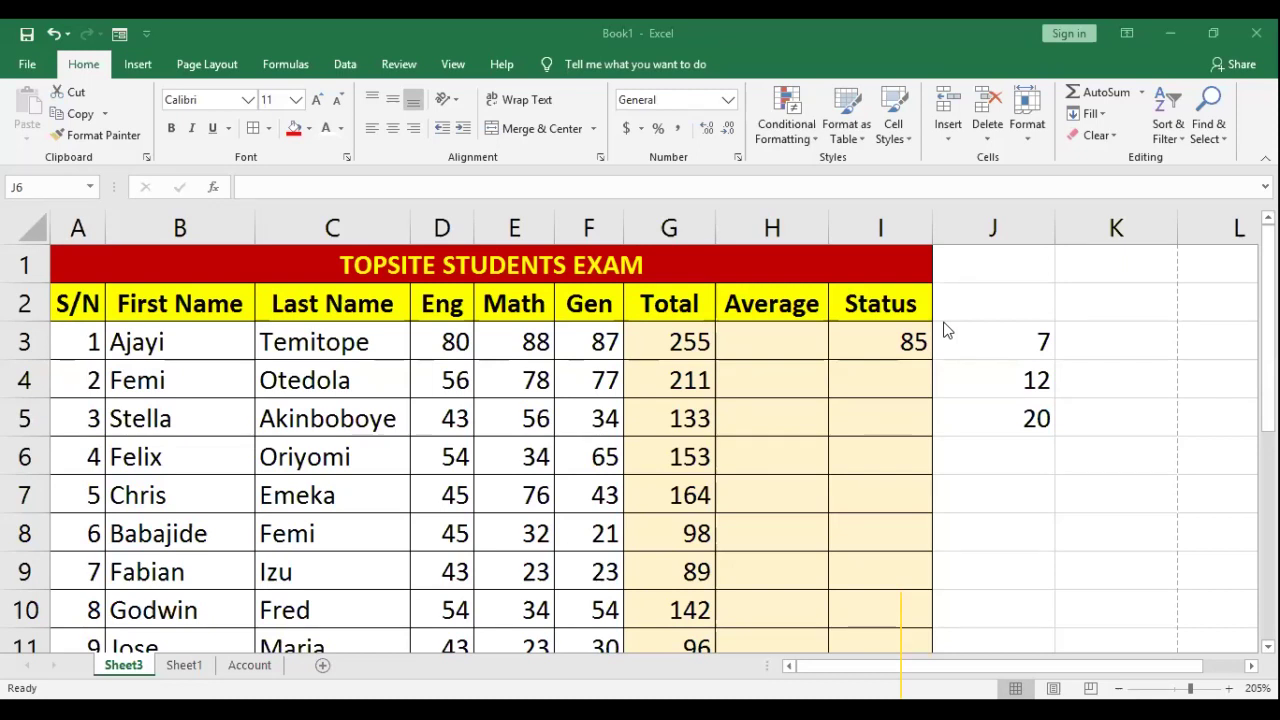
# Step: Enter the division formula =5/2 in J6 so it shows 2.5
pyautogui.click(989, 457)
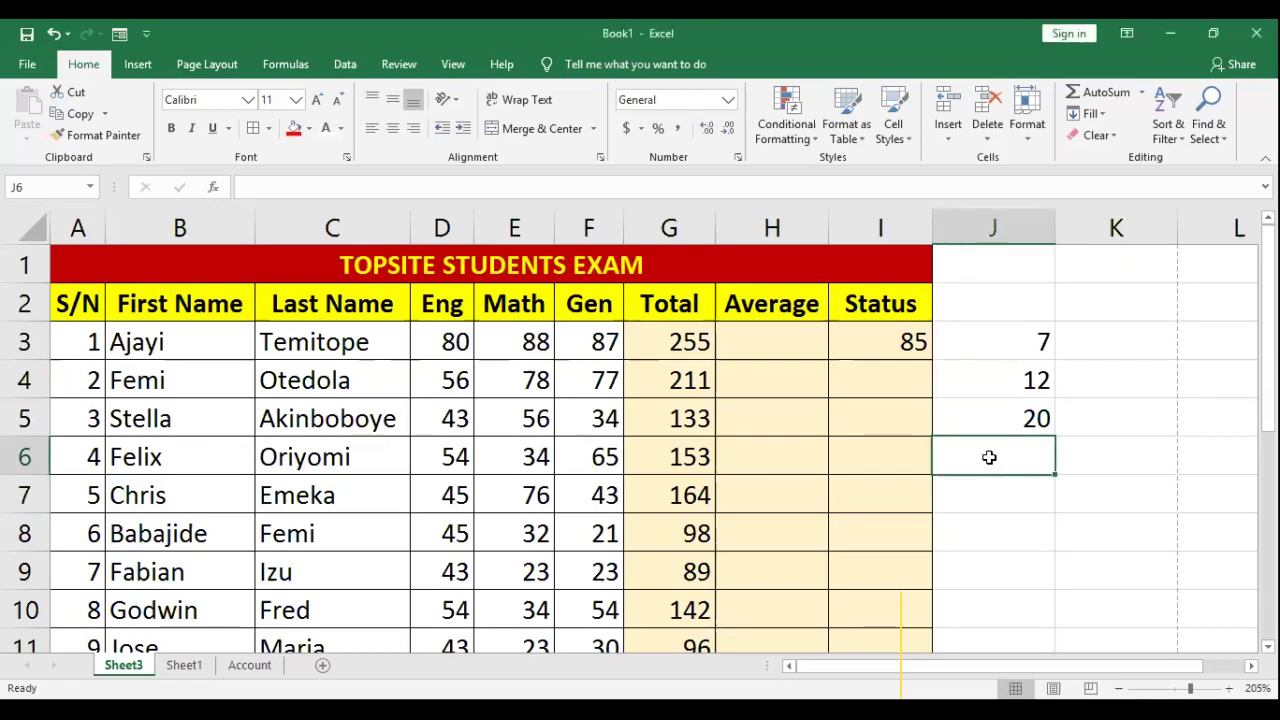
pyautogui.write('=5/2')
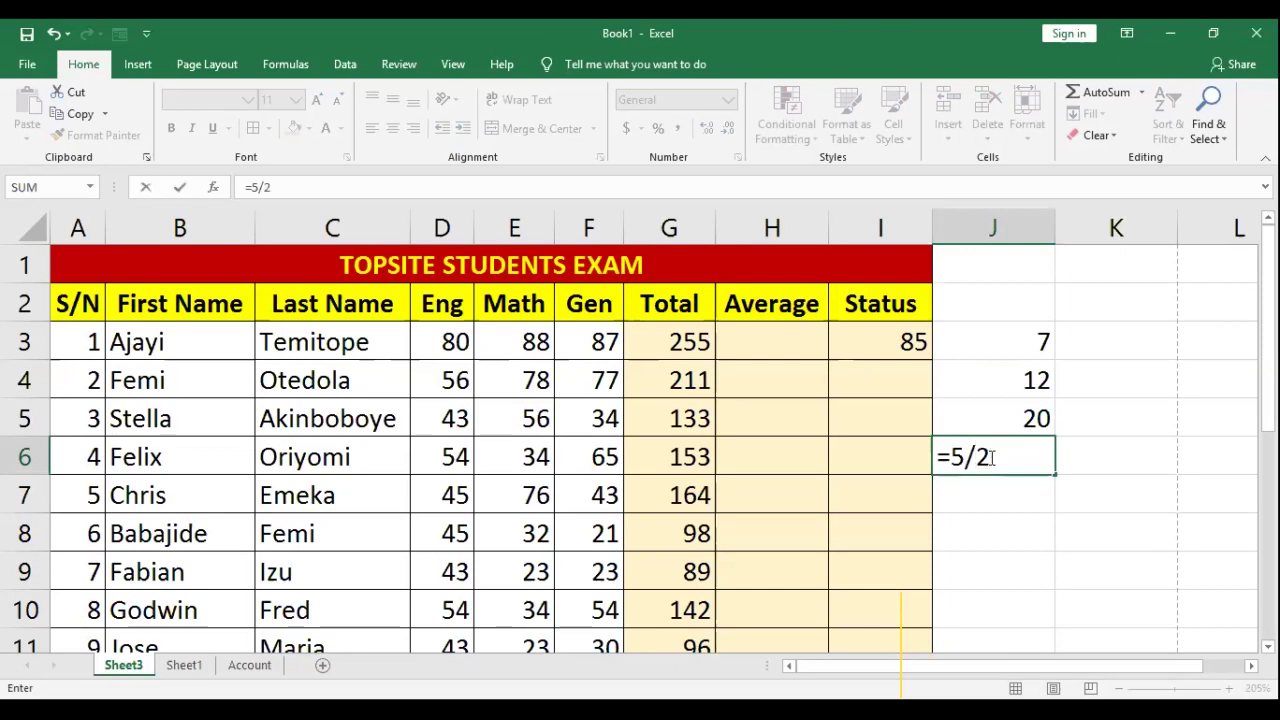
pyautogui.press('Return')
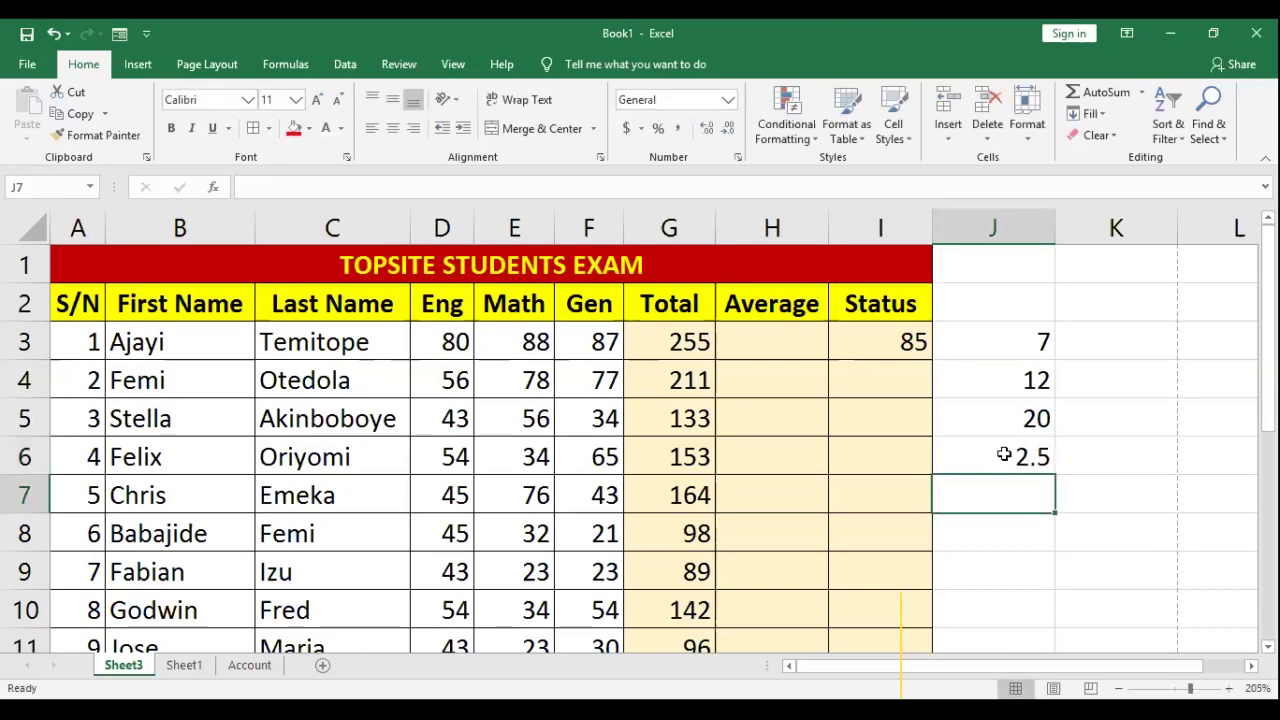
pyautogui.doubleClick(1020, 455)
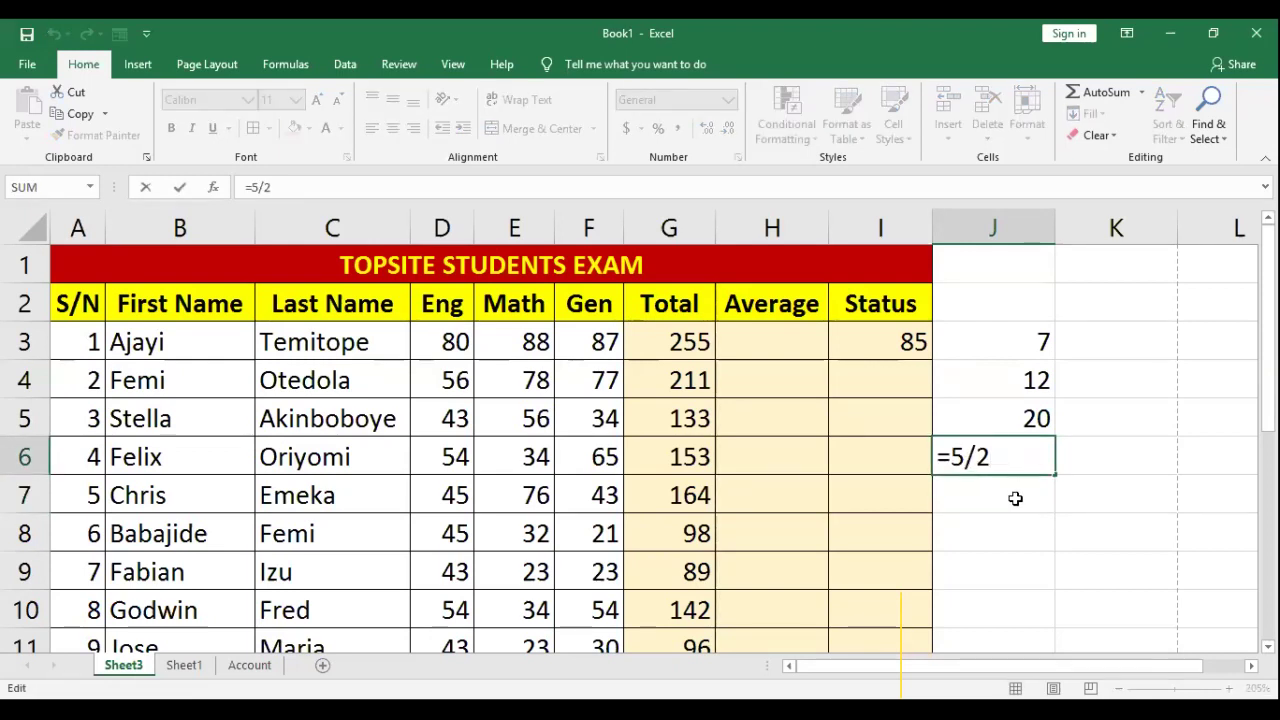
pyautogui.press('Return')
# Step: Enter the power formula =2^3 in J7
pyautogui.write('=')
pyautogui.press('Escape')
pyautogui.write('=')
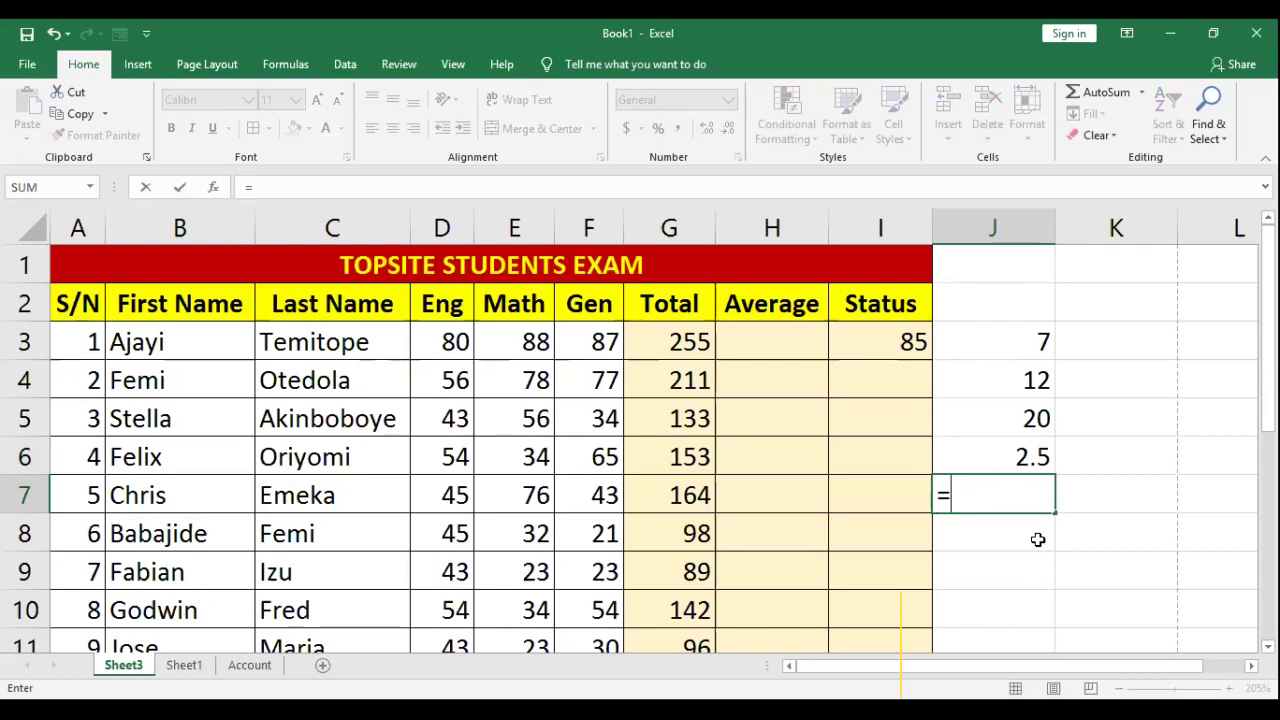
pyautogui.write('2')
pyautogui.write('^')
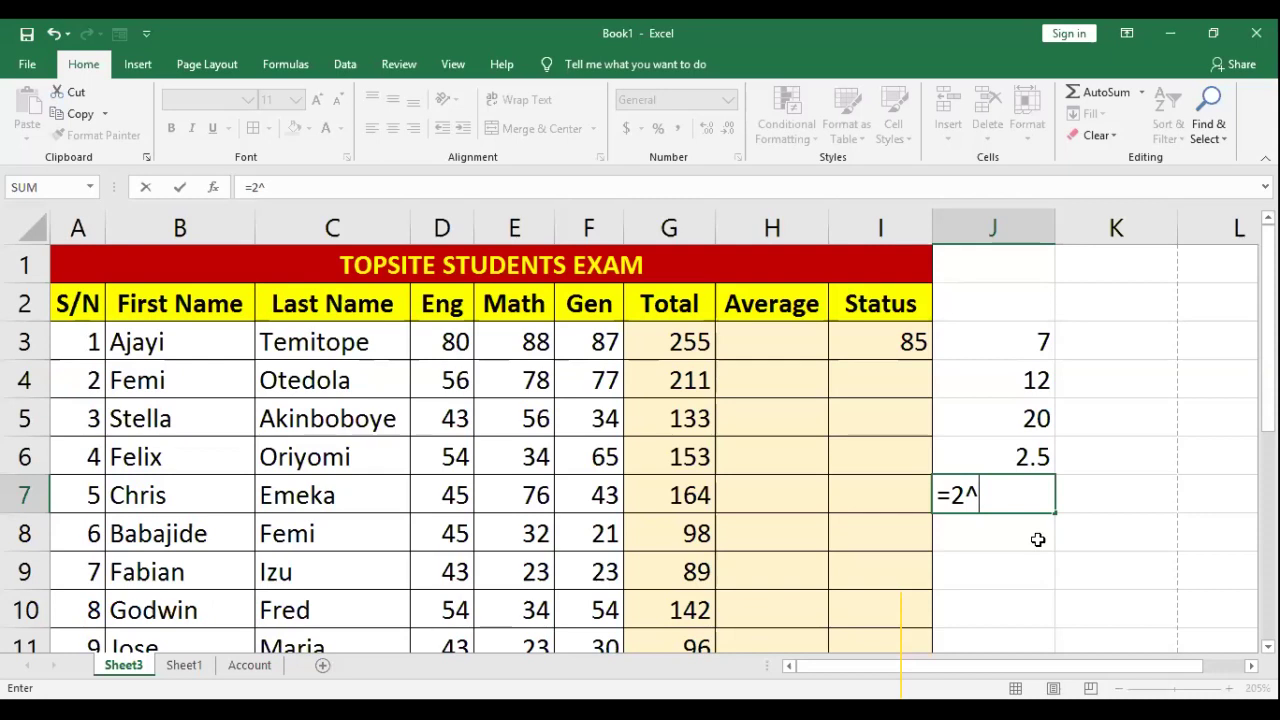
pyautogui.write('3')
pyautogui.press('Return')
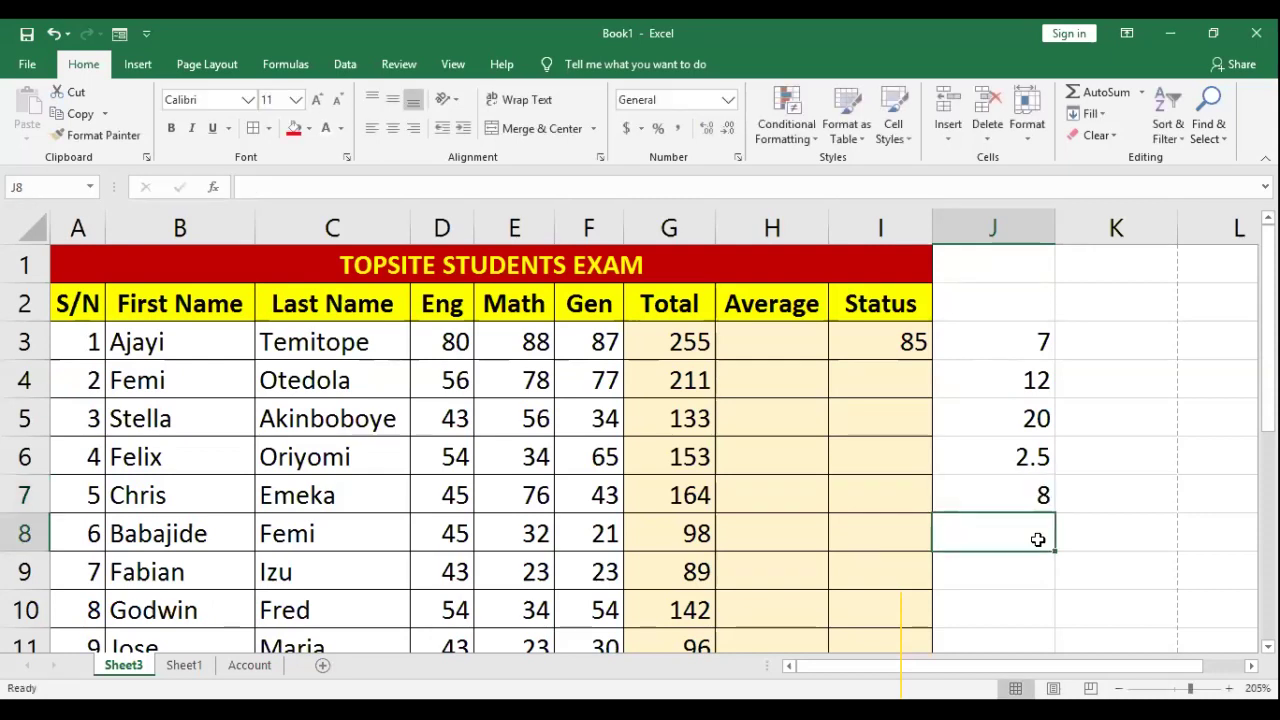
# Step: Change J7's exponent from 3 to 5 so the cell shows 32
pyautogui.doubleClick(1030, 495)
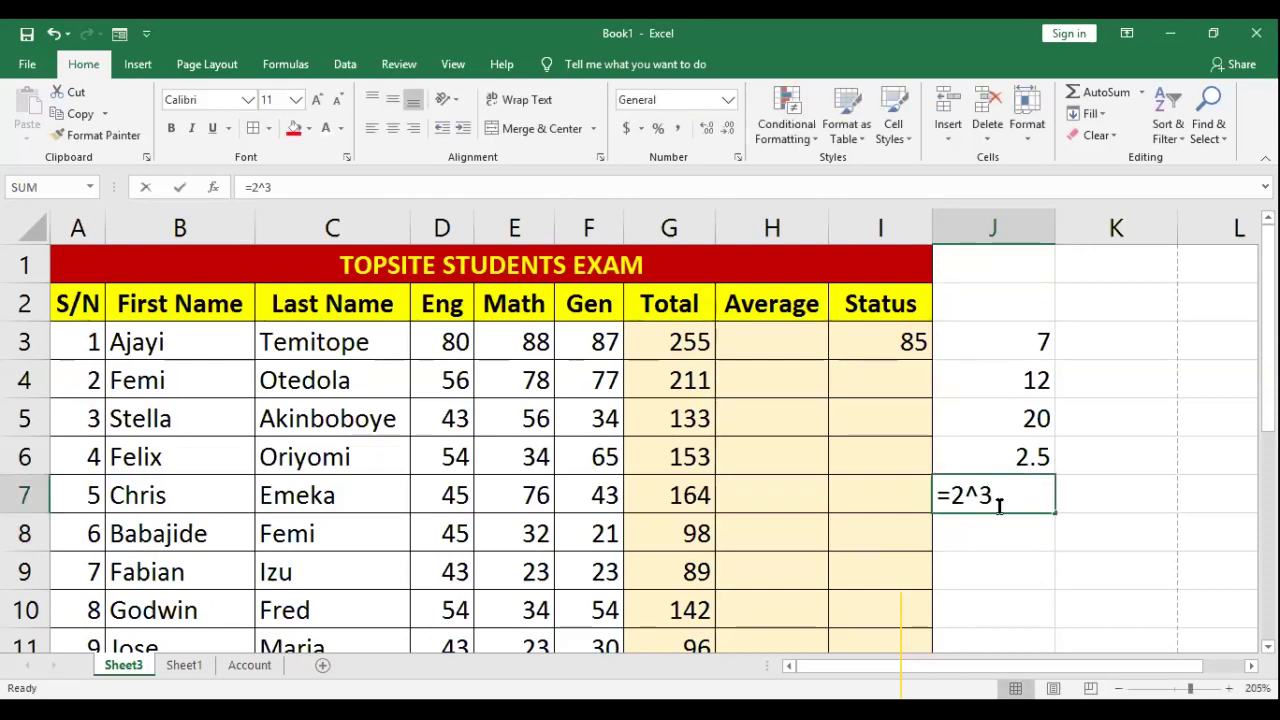
pyautogui.doubleClick(972, 495)
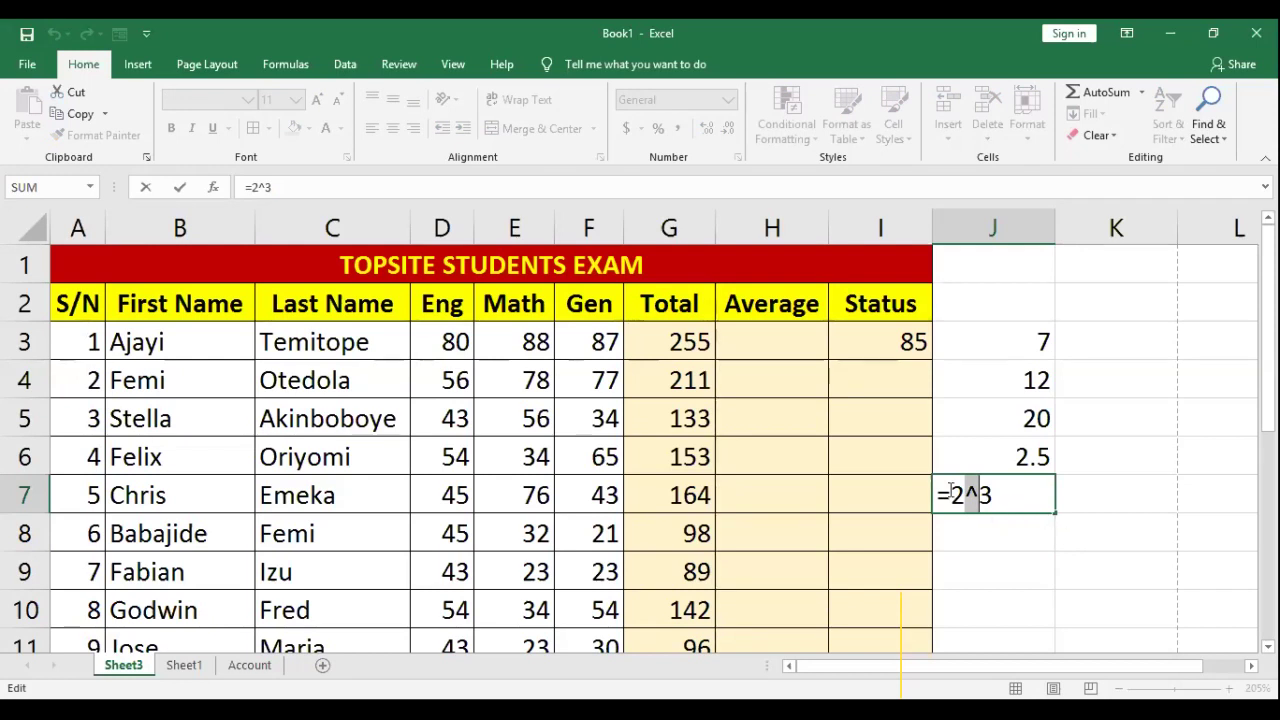
pyautogui.click(998, 493)
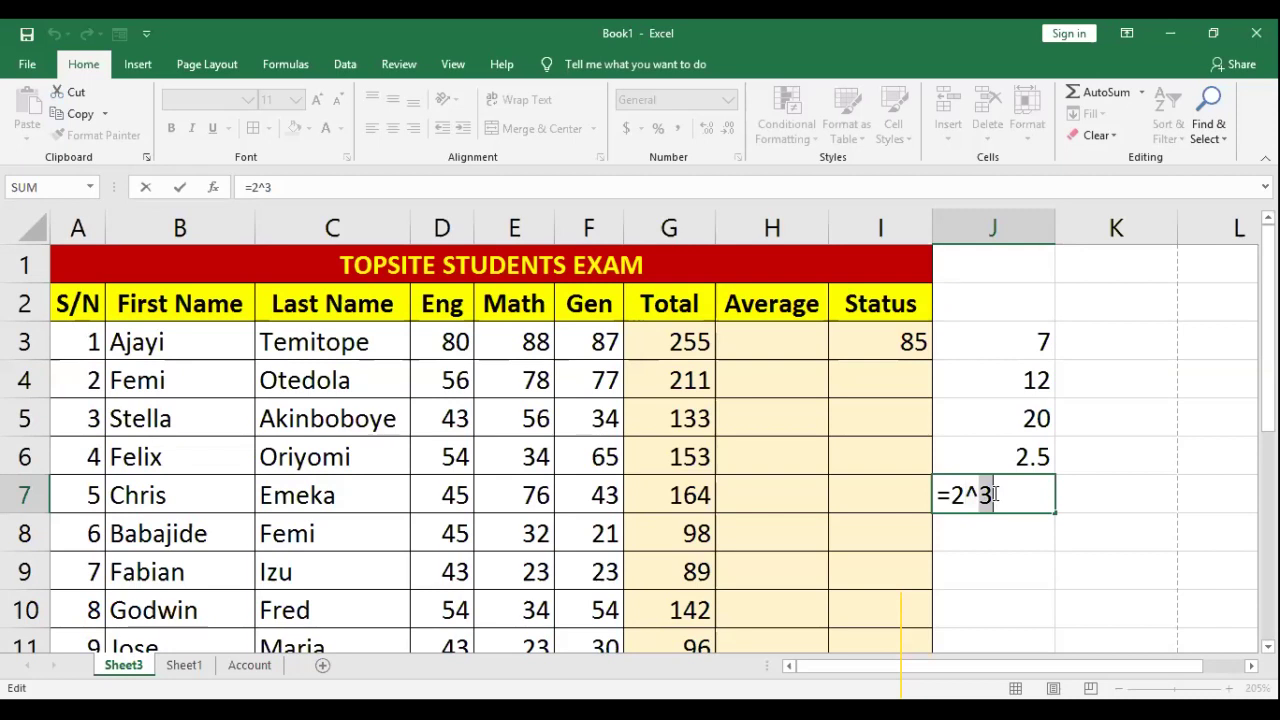
pyautogui.write('5')
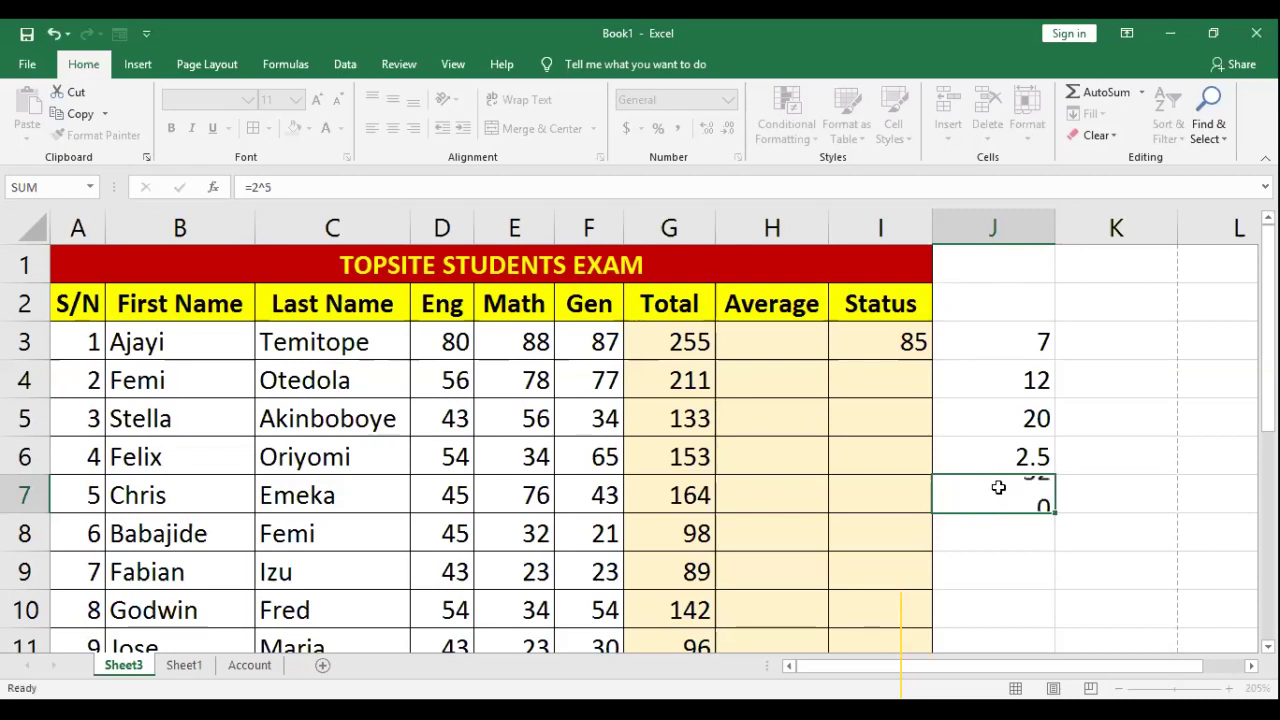
pyautogui.press('Return')
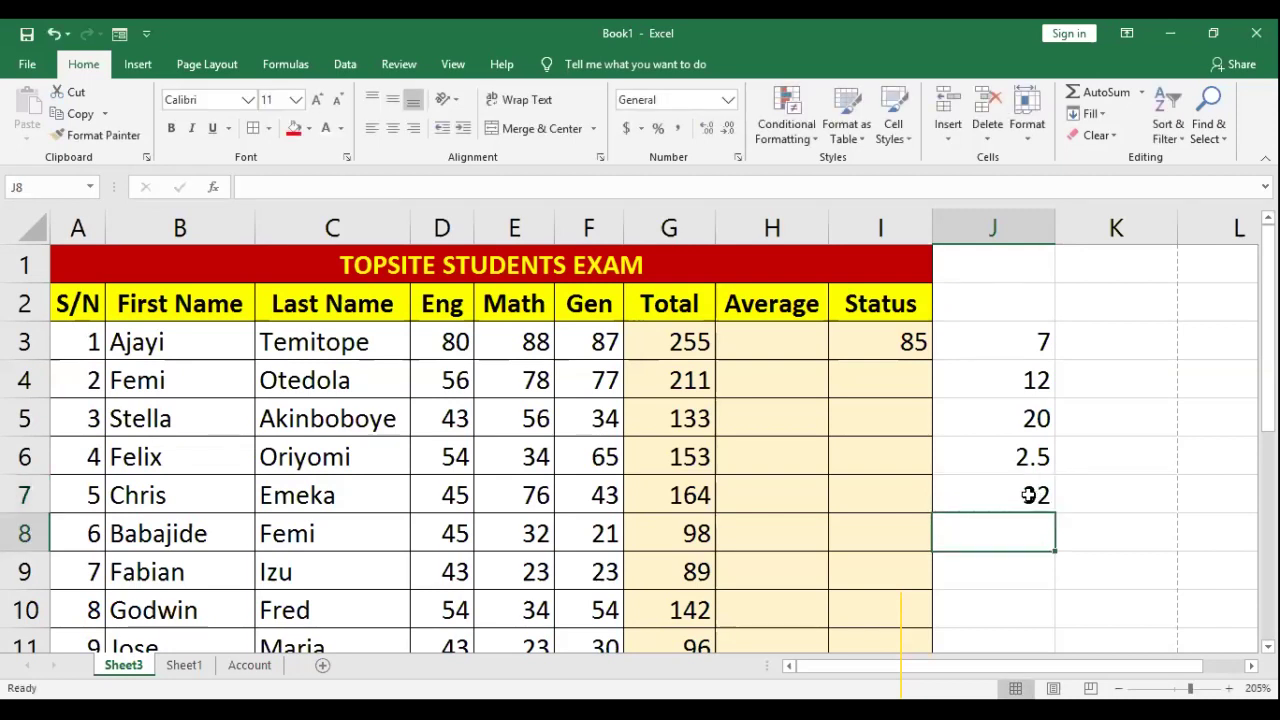
pyautogui.click(1030, 494)
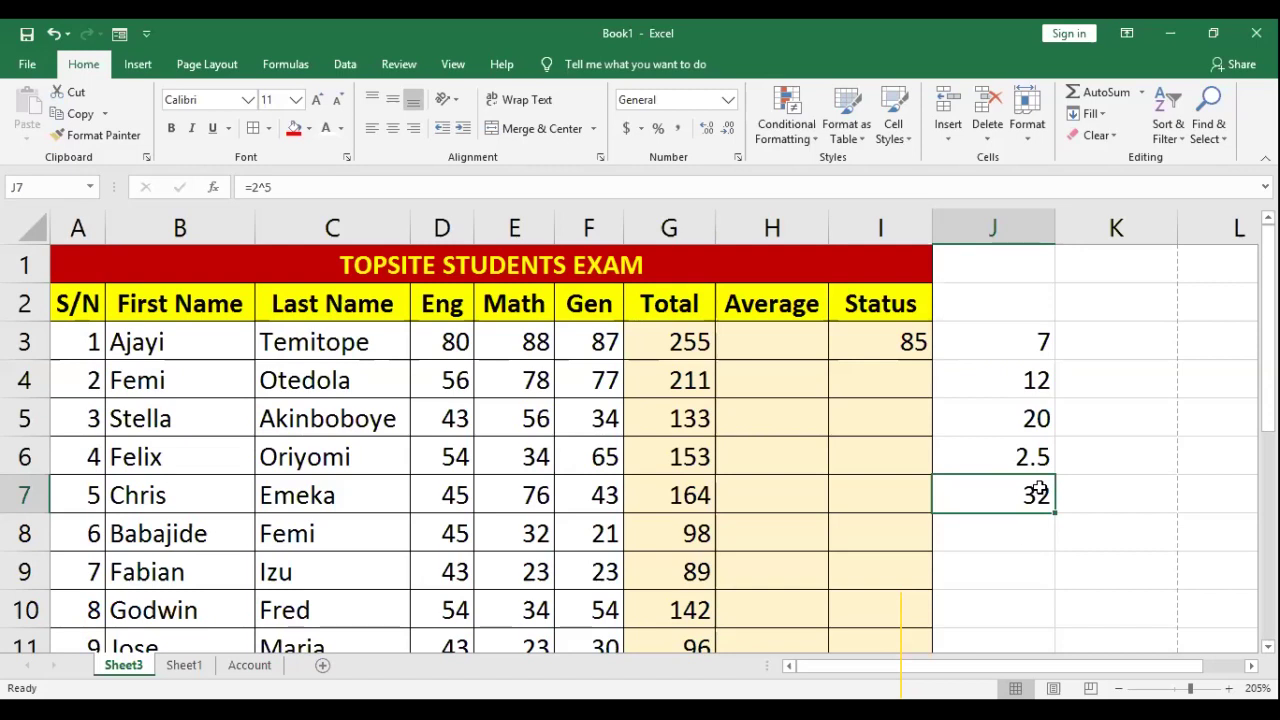
pyautogui.click(1019, 525)
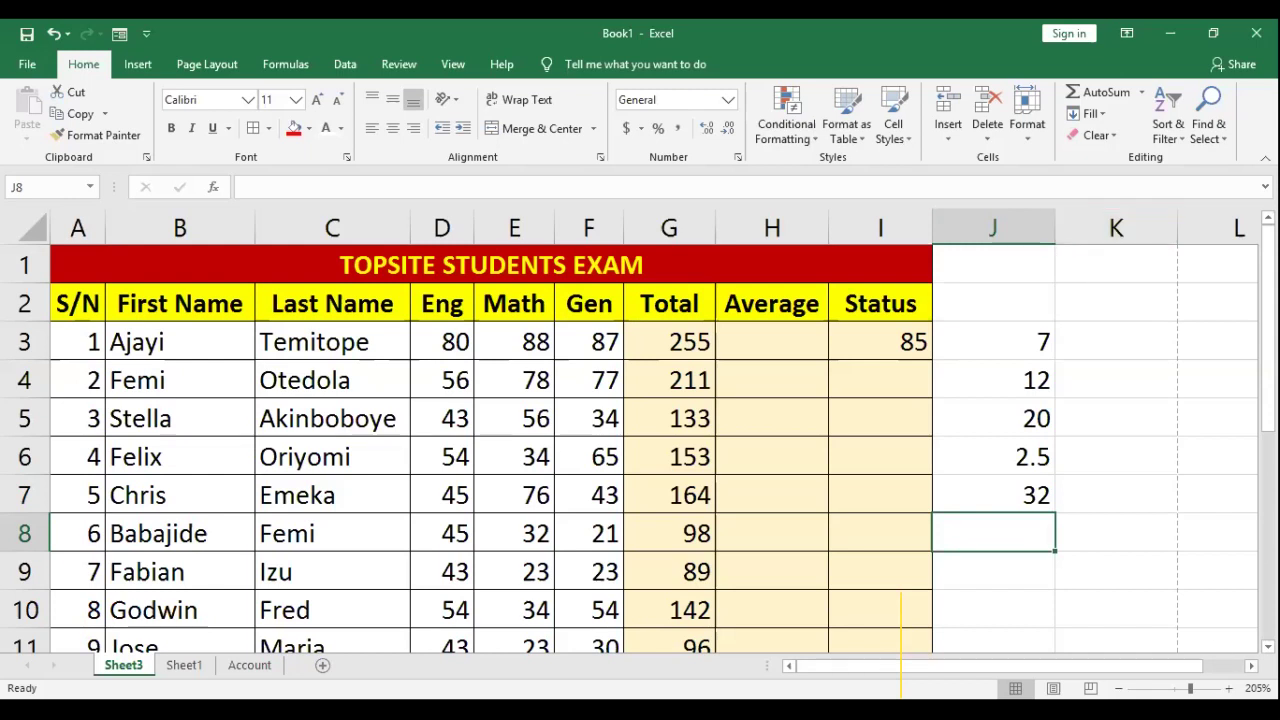
pyautogui.hscroll(1, 846, 526)
pyautogui.hscroll(3, 620, 530)
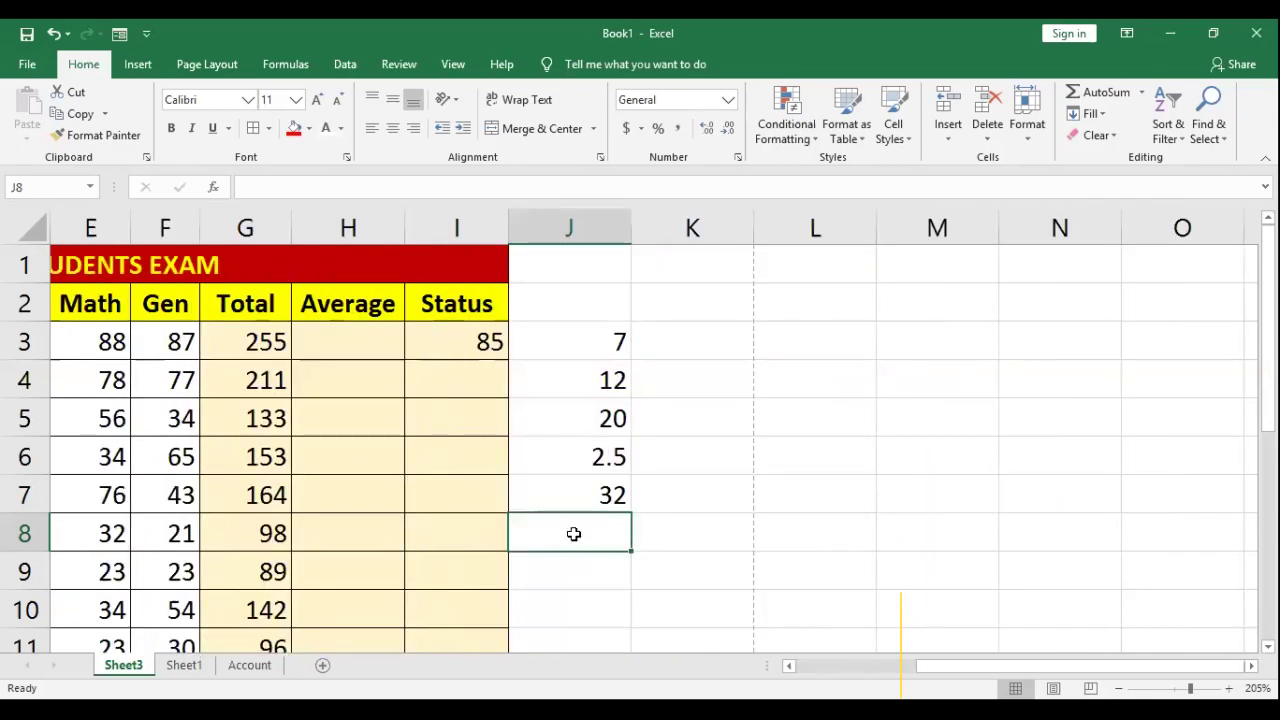
# Step: Complete =5+2*2 in J8, highlighting 2*2 and 5+2 to explain precedence; it shows 9
pyautogui.write('=3')
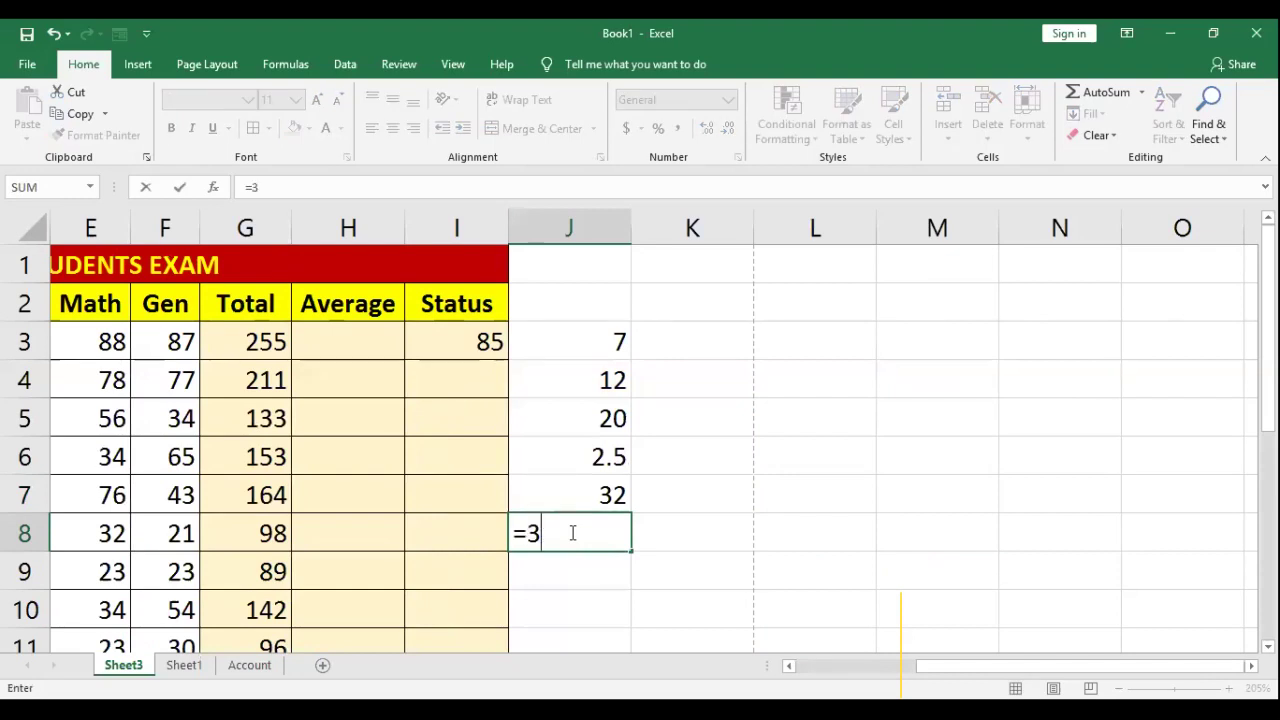
pyautogui.write('_')
pyautogui.write('+')
pyautogui.write('2')
pyautogui.write('*')
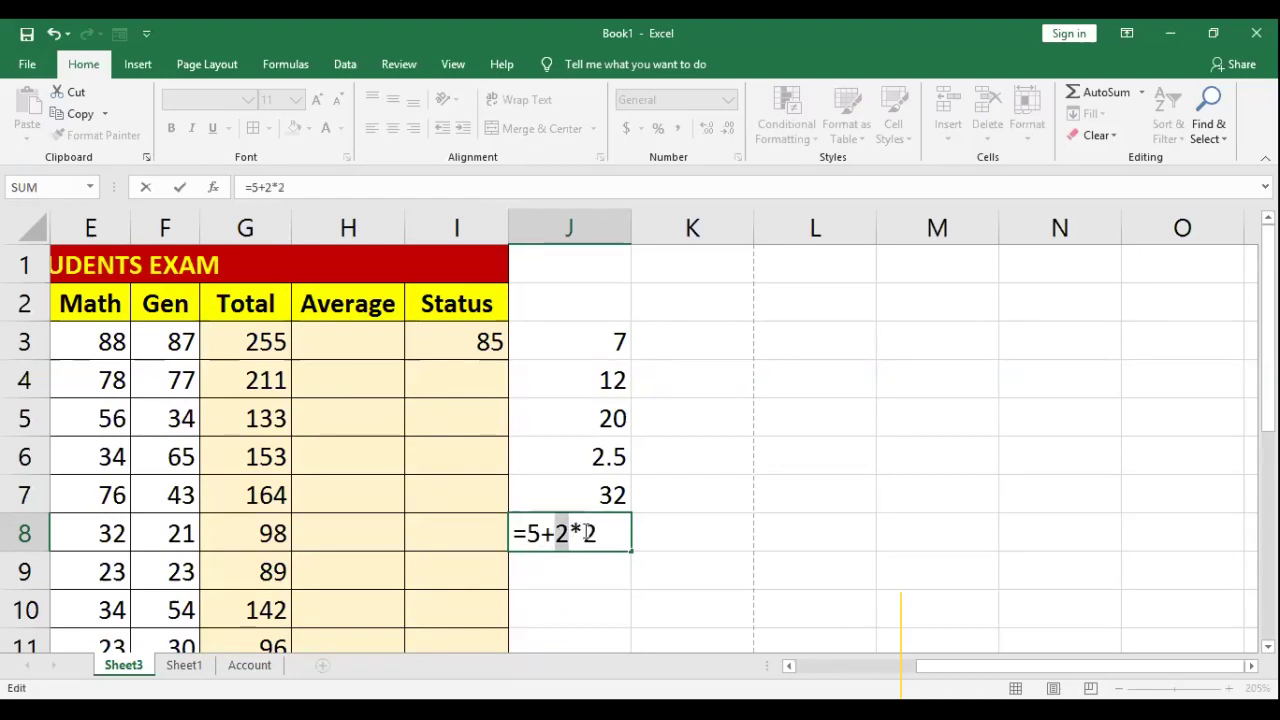
pyautogui.moveTo(556, 533); pyautogui.dragTo(597, 533)
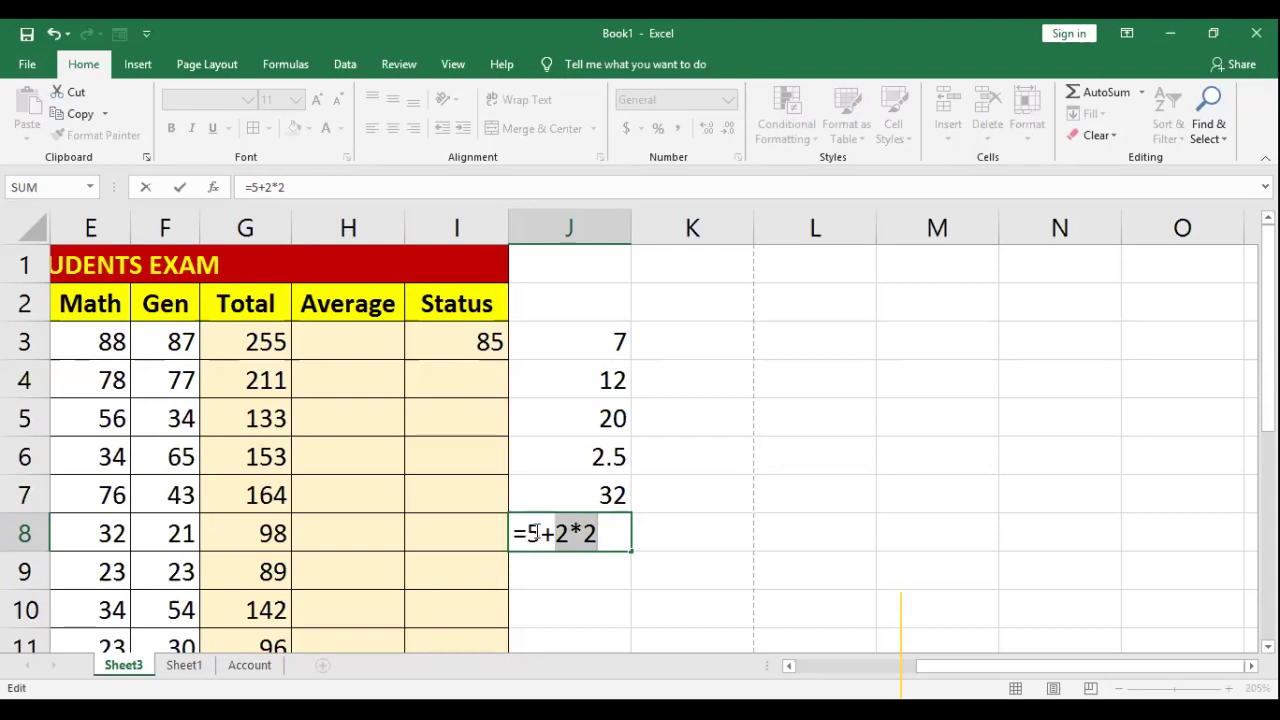
pyautogui.moveTo(531, 531); pyautogui.dragTo(567, 531)
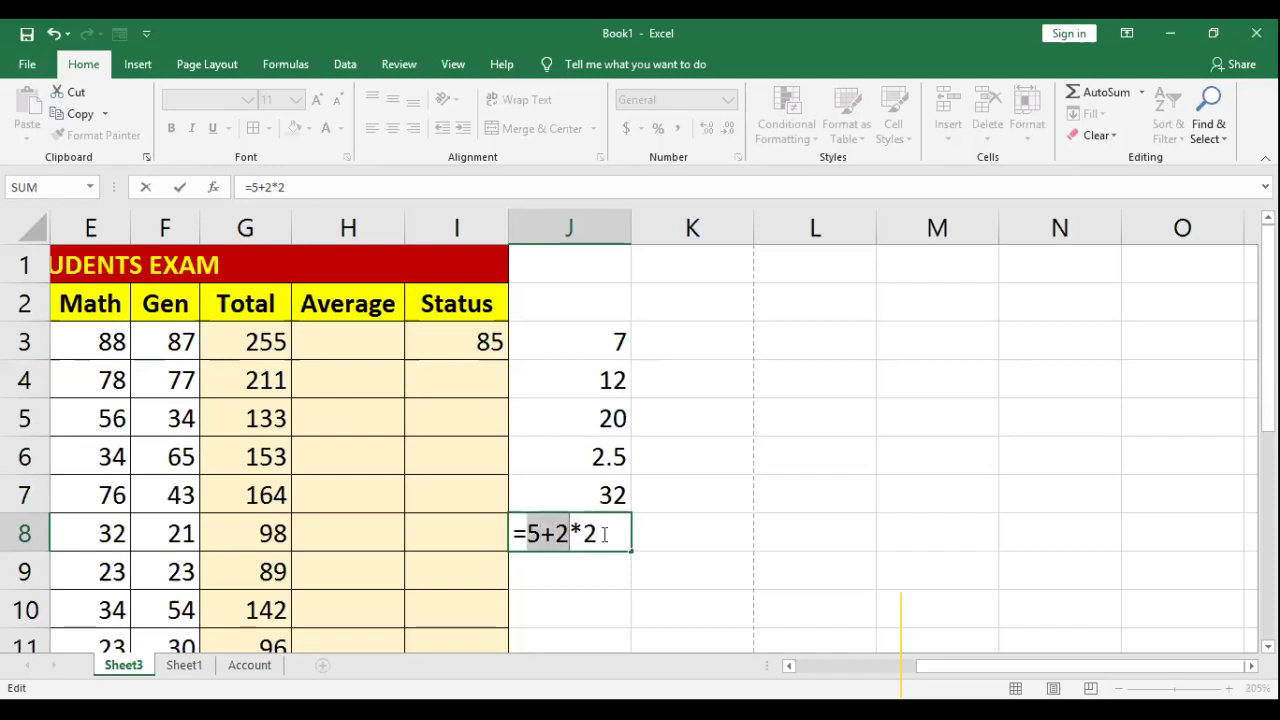
pyautogui.click(604, 534)
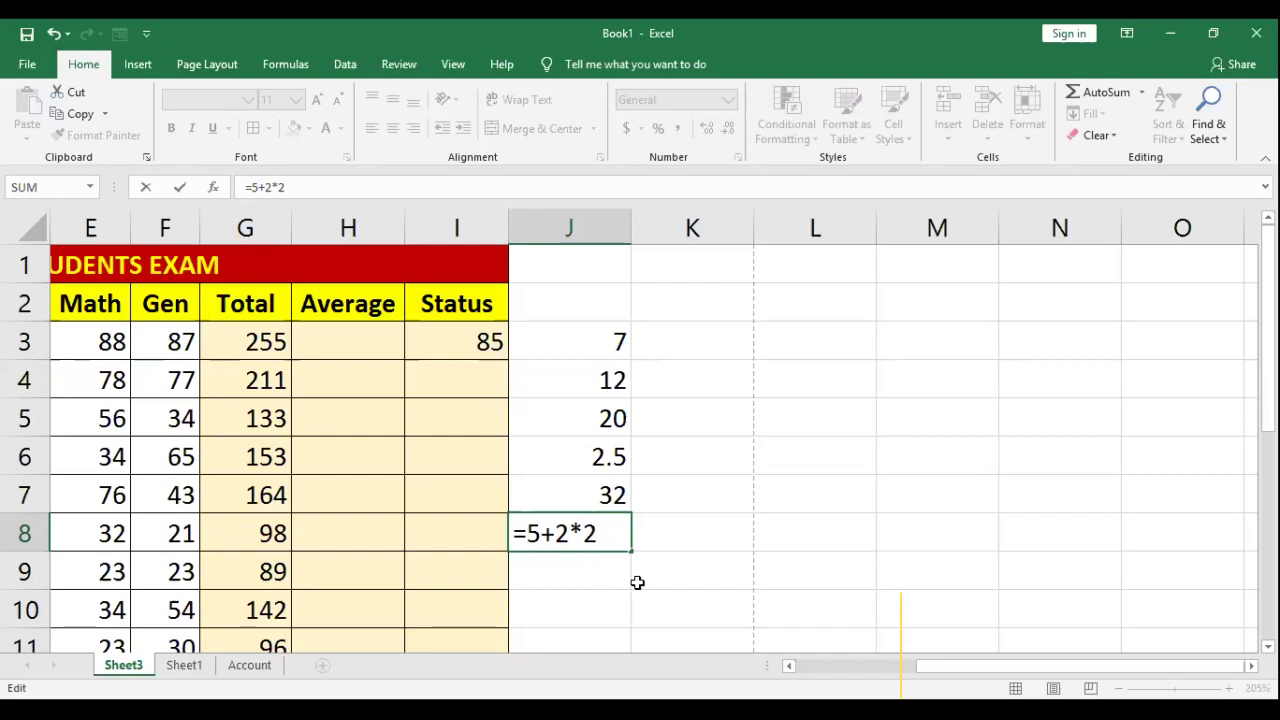
pyautogui.press('Return')
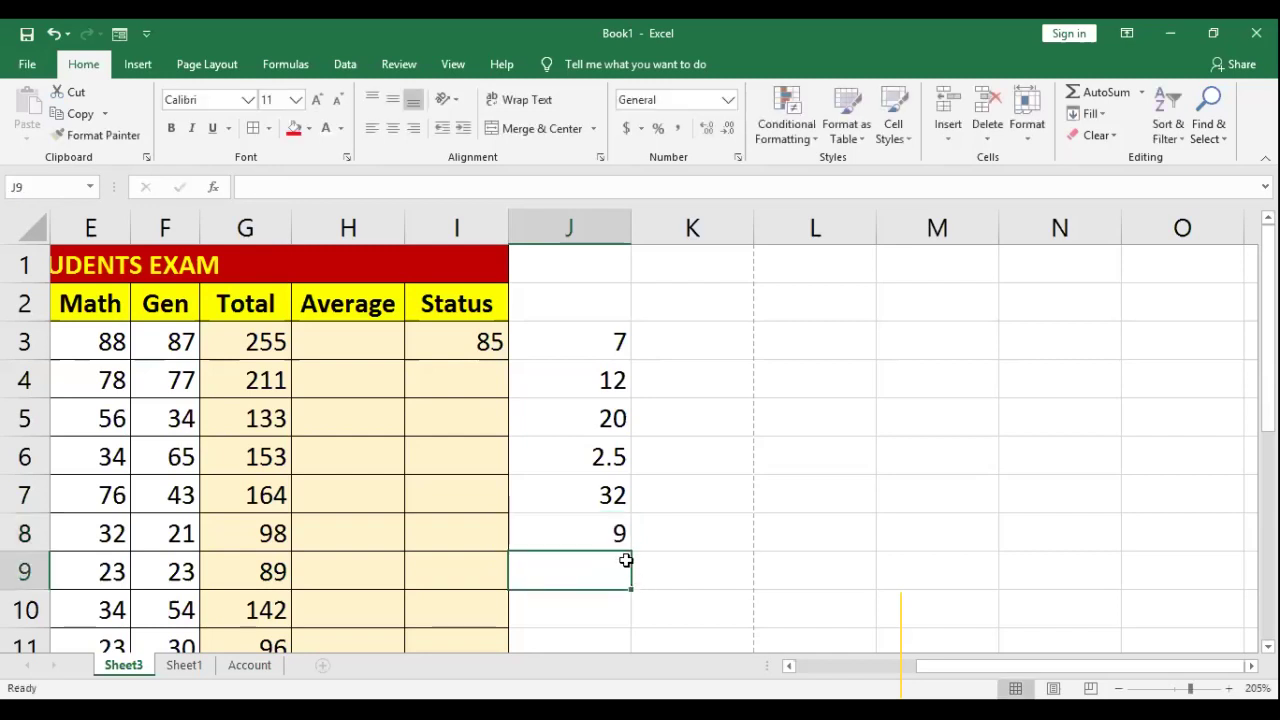
pyautogui.click(615, 530)
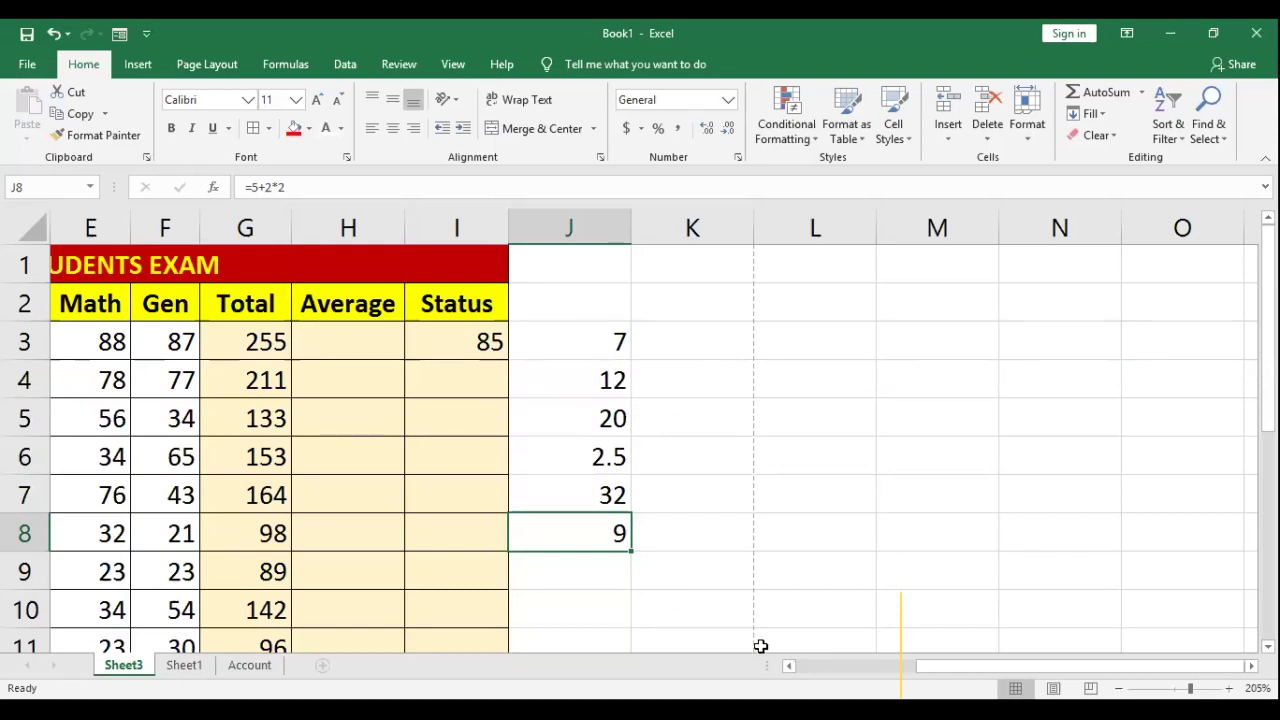
pyautogui.hscroll(-2, 760, 646)
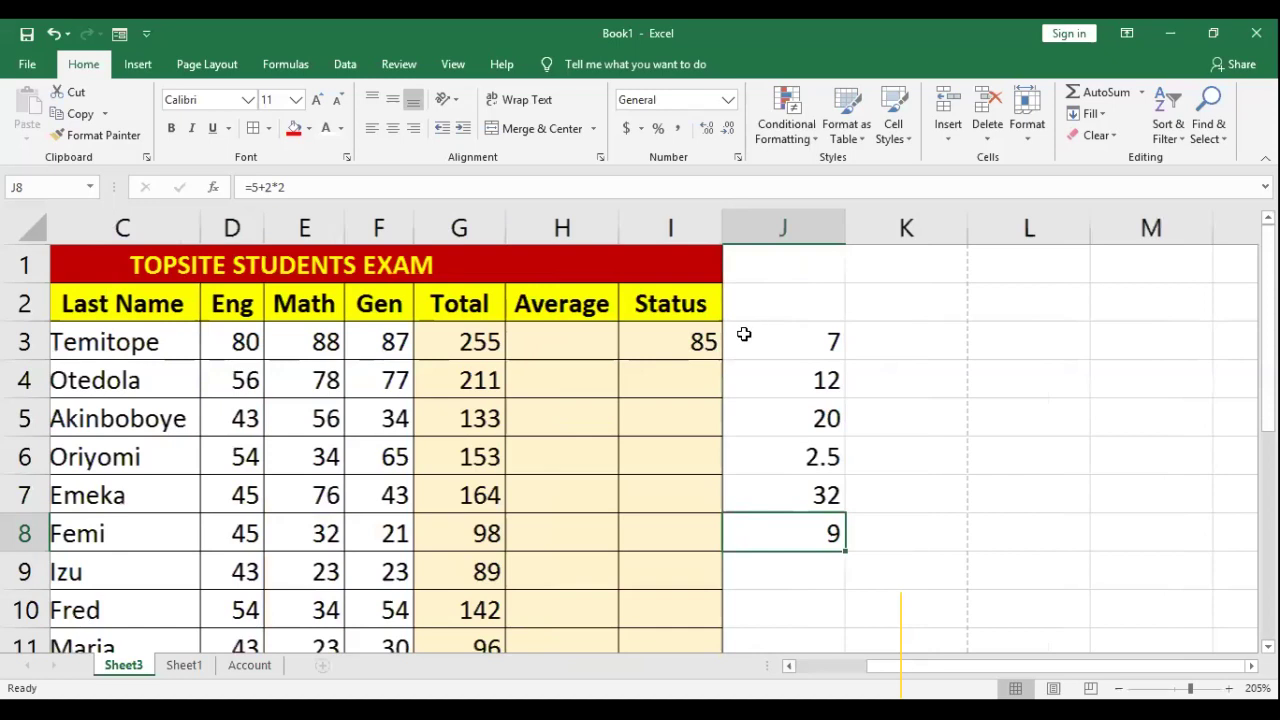
pyautogui.hscroll(-1, 860, 285)
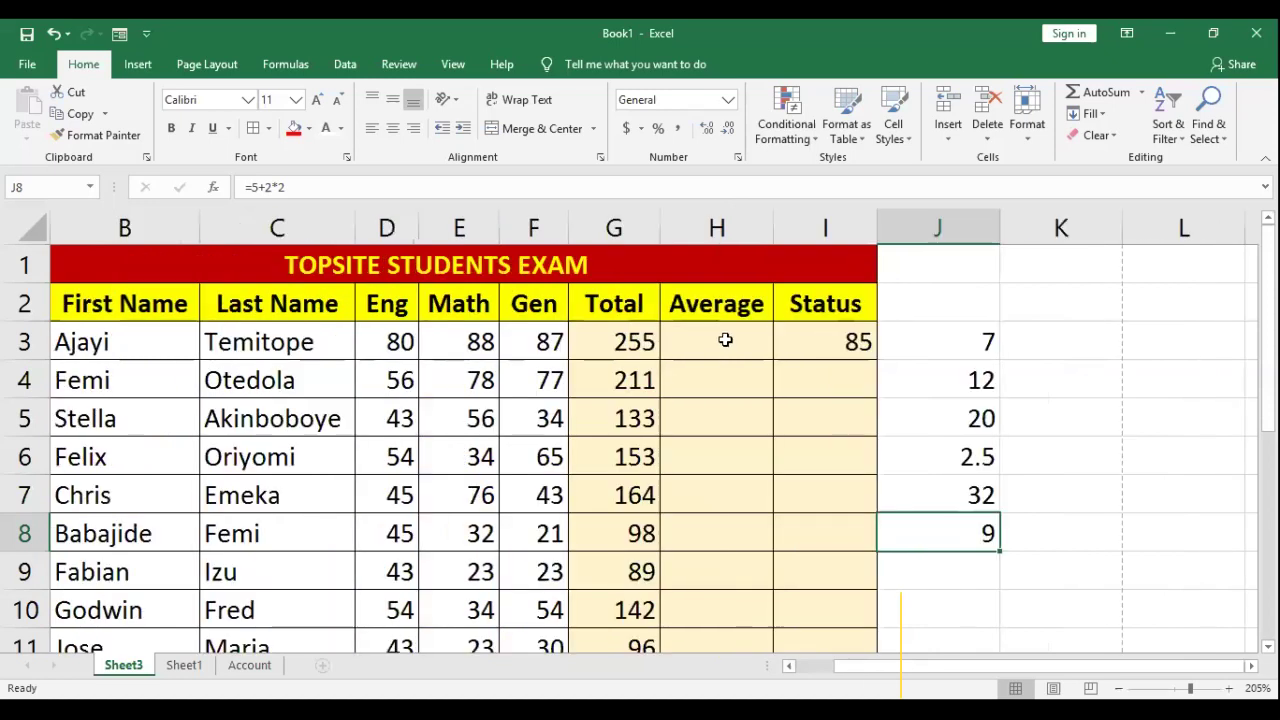
pyautogui.doubleClick(822, 342)
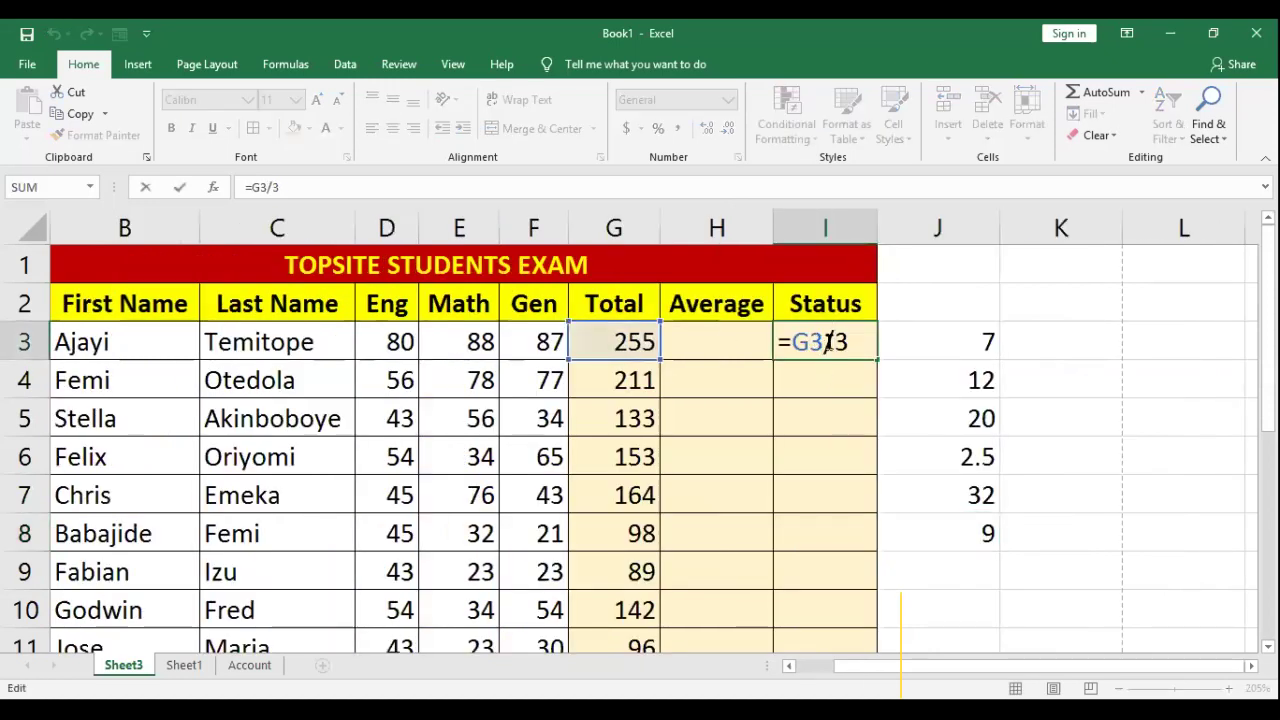
pyautogui.click(734, 346)
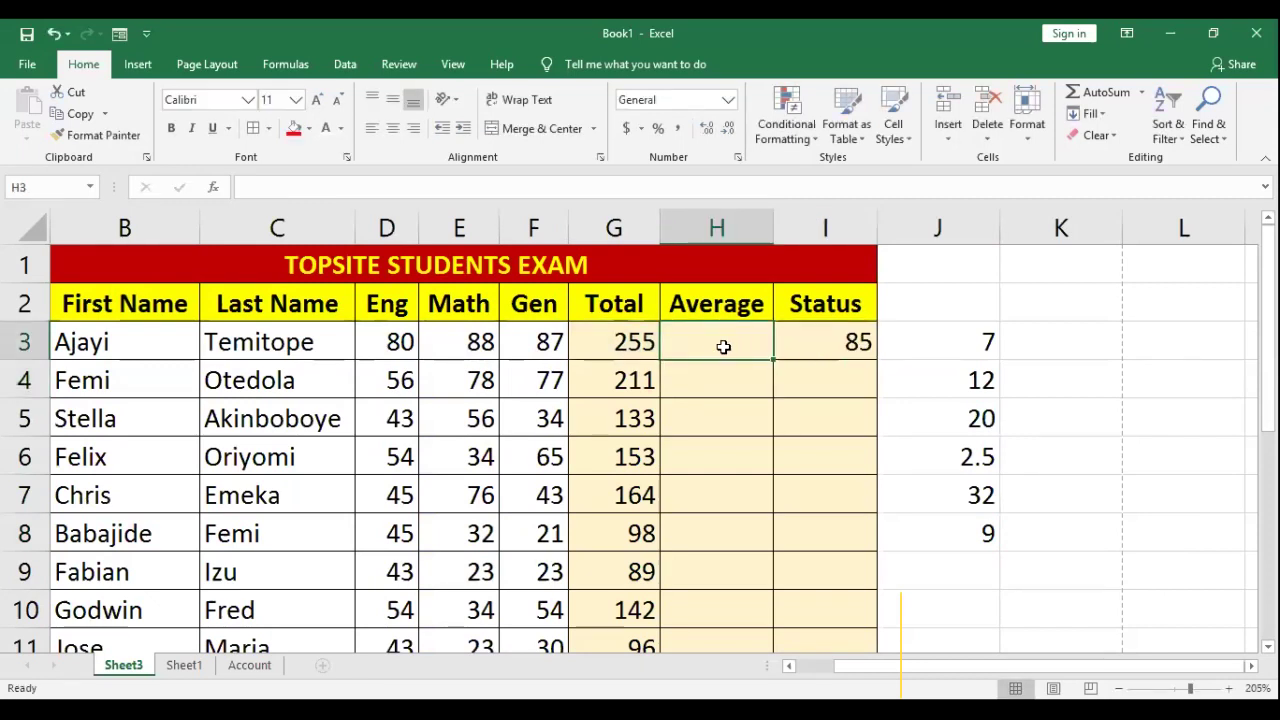
pyautogui.click(789, 666)
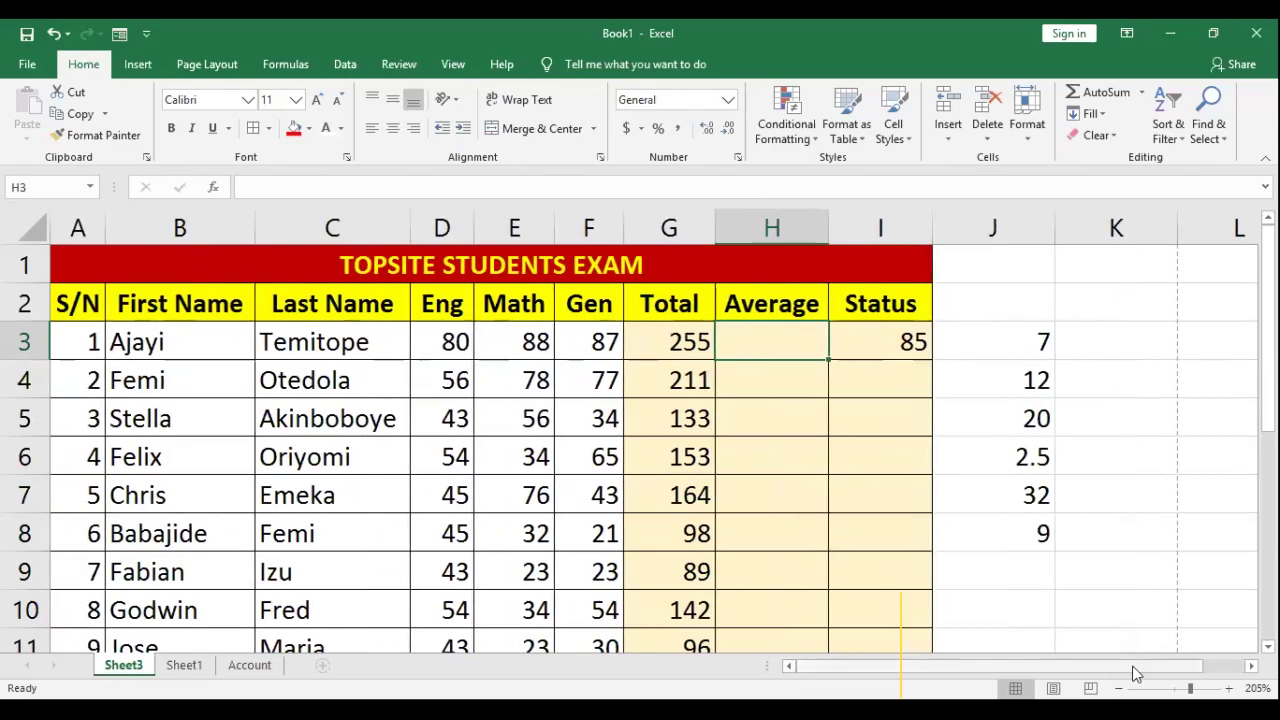
pyautogui.moveTo(1137, 666); pyautogui.dragTo(1192, 666)
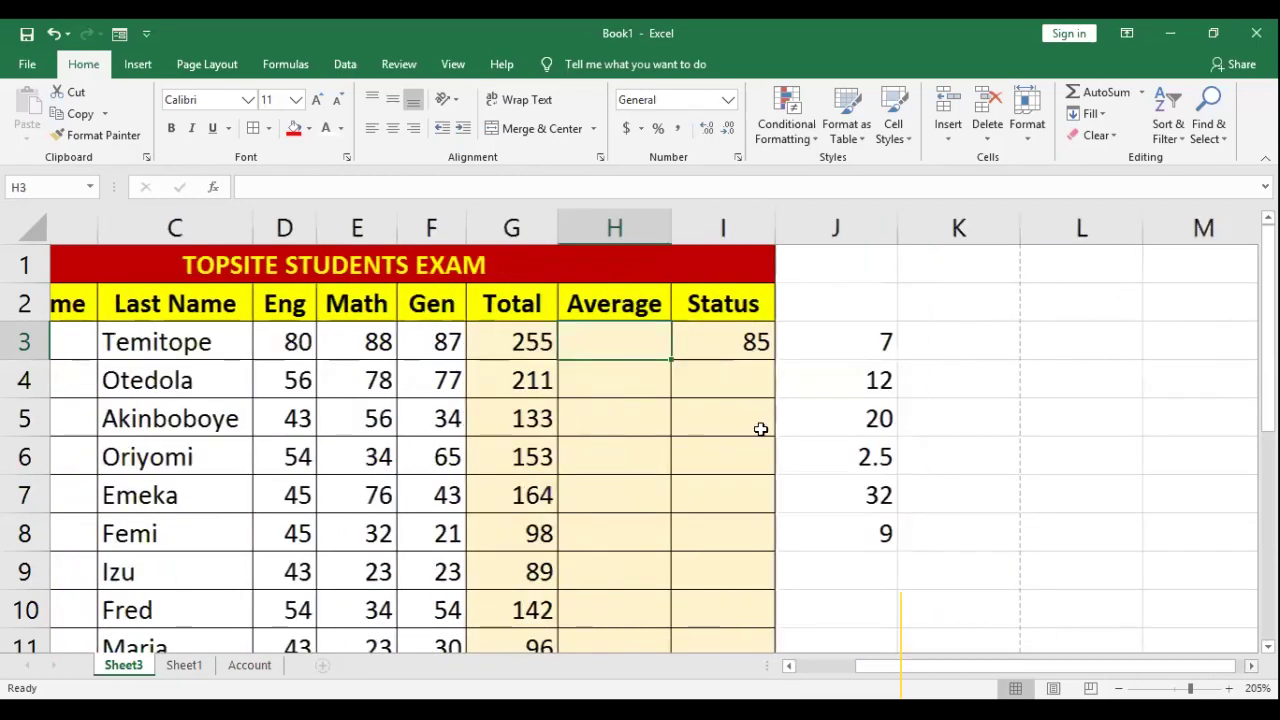
pyautogui.hscroll(2, 534, 340)
# Step: Type the function names SUM and PRODUCT into K3 and K4
pyautogui.click(534, 340)
pyautogui.write('sum')
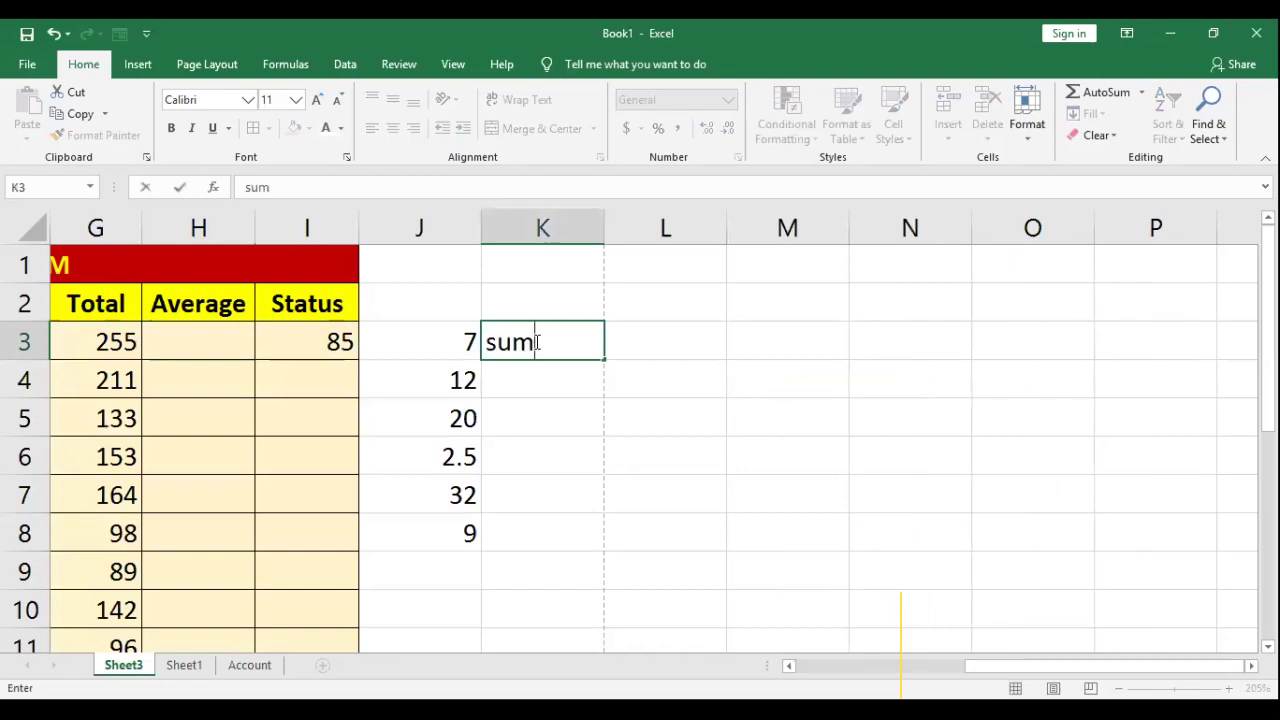
pyautogui.press('BackSpace')
pyautogui.press('BackSpace')
pyautogui.press('BackSpace')
pyautogui.write('SUN')
pyautogui.press('BackSpace')
pyautogui.write('M')
pyautogui.press('Return')
pyautogui.write('PRO')
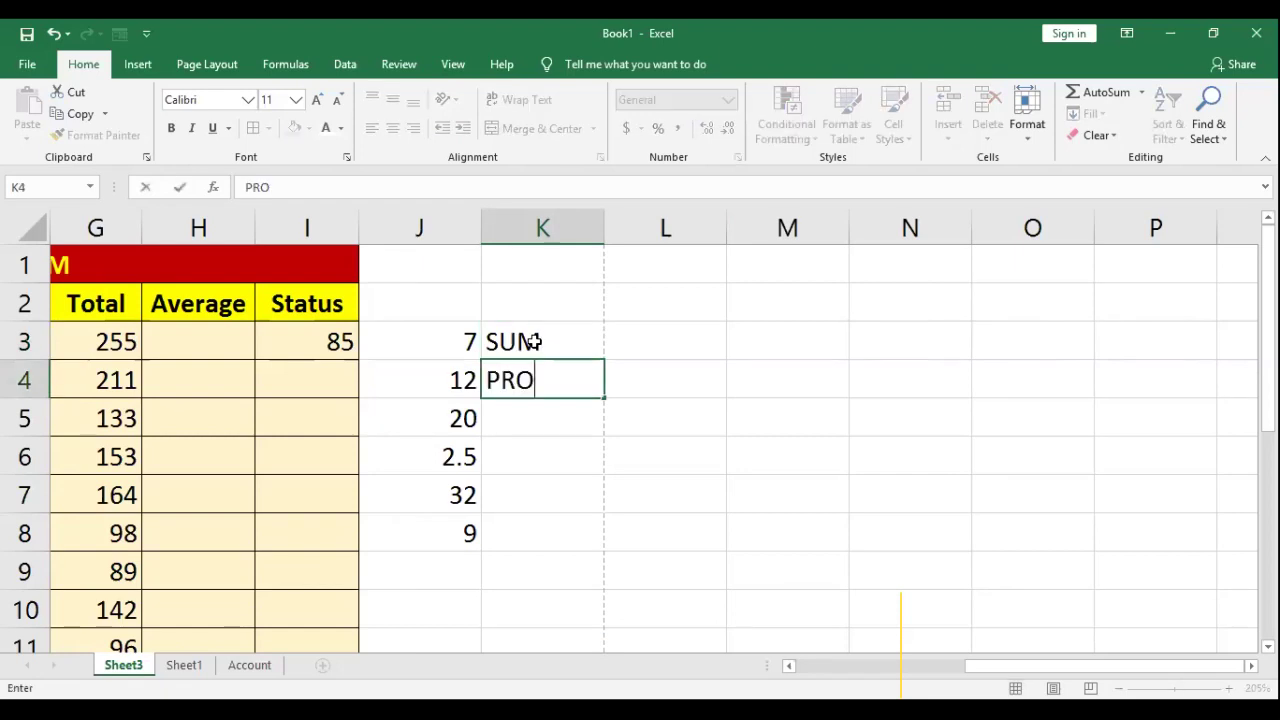
pyautogui.write('DUCT')
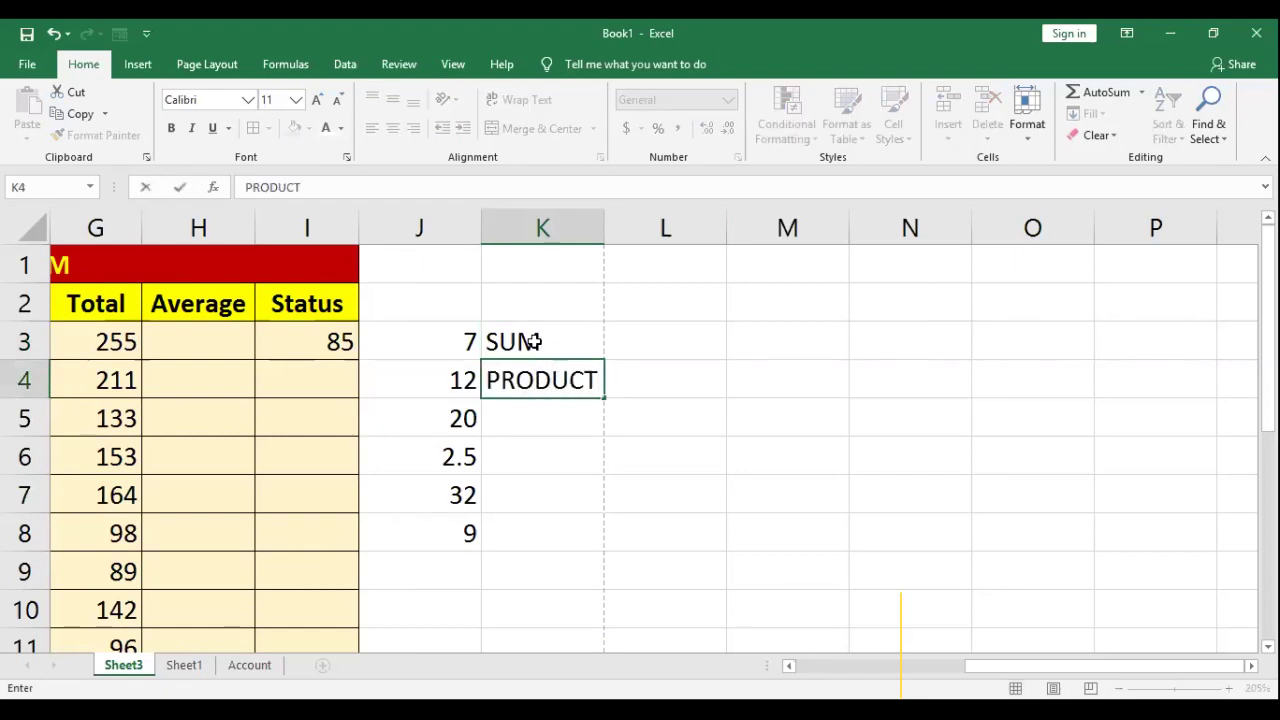
pyautogui.press('Return')
pyautogui.click(557, 337)
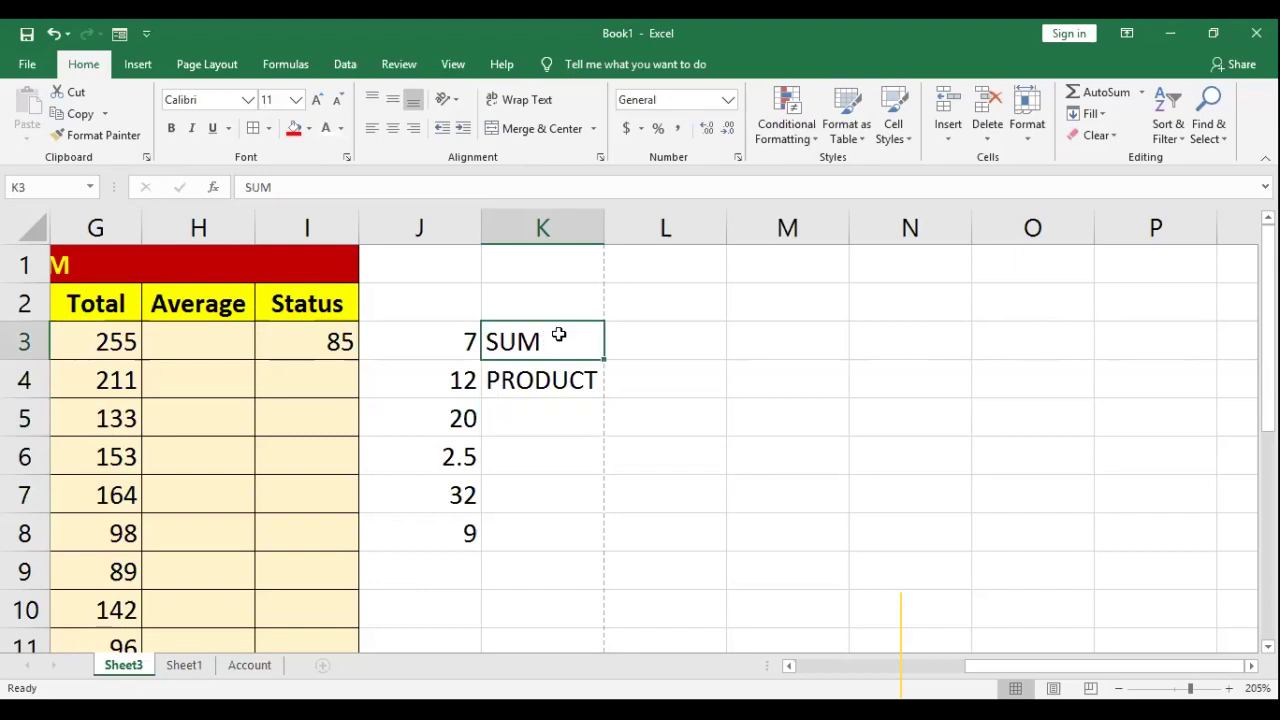
pyautogui.click(553, 381)
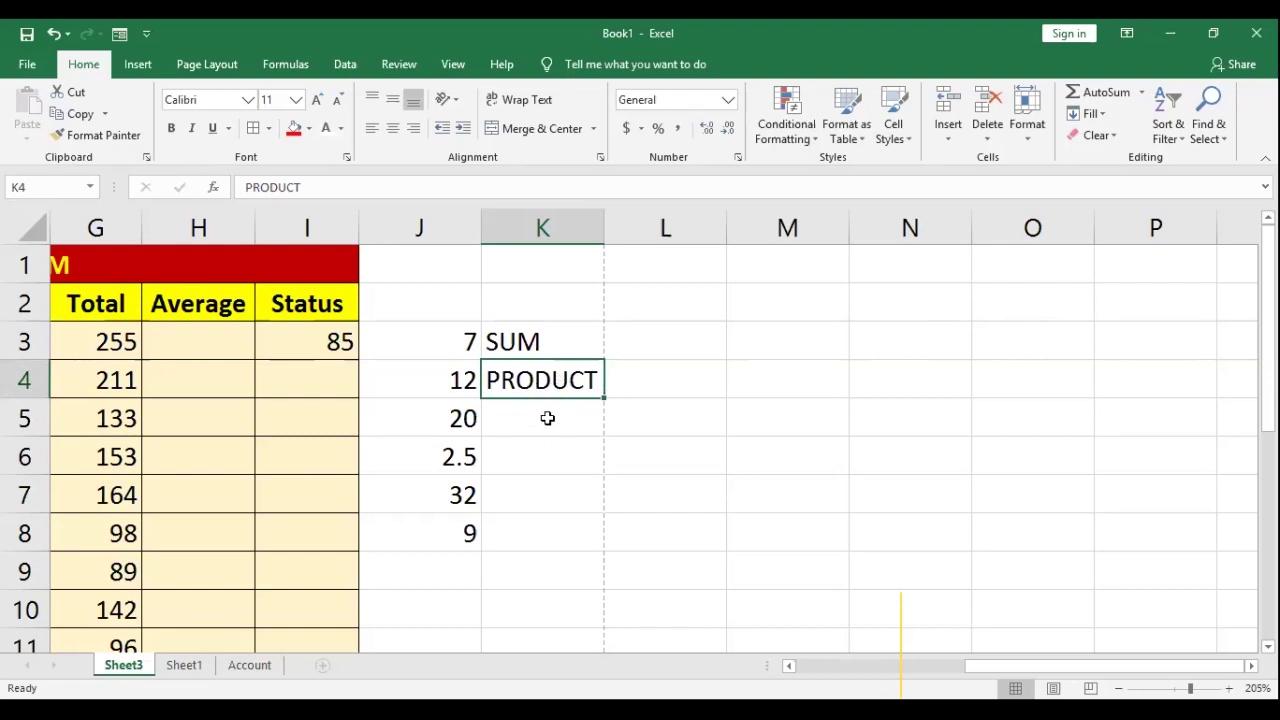
# Step: Add AVERAGE, MIN and MAX in K5 through K7
pyautogui.click(533, 408)
pyautogui.write('AVEGR')
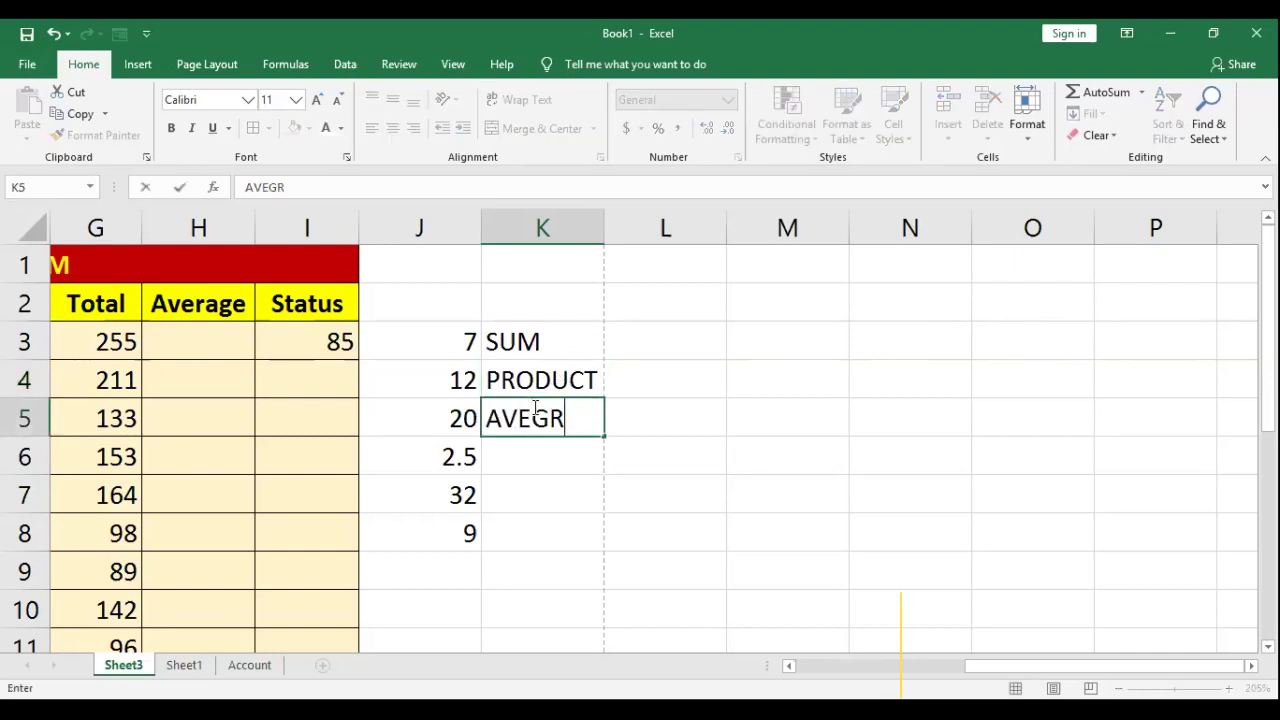
pyautogui.press('BackSpace')
pyautogui.press('BackSpace')
pyautogui.write('RAGE')
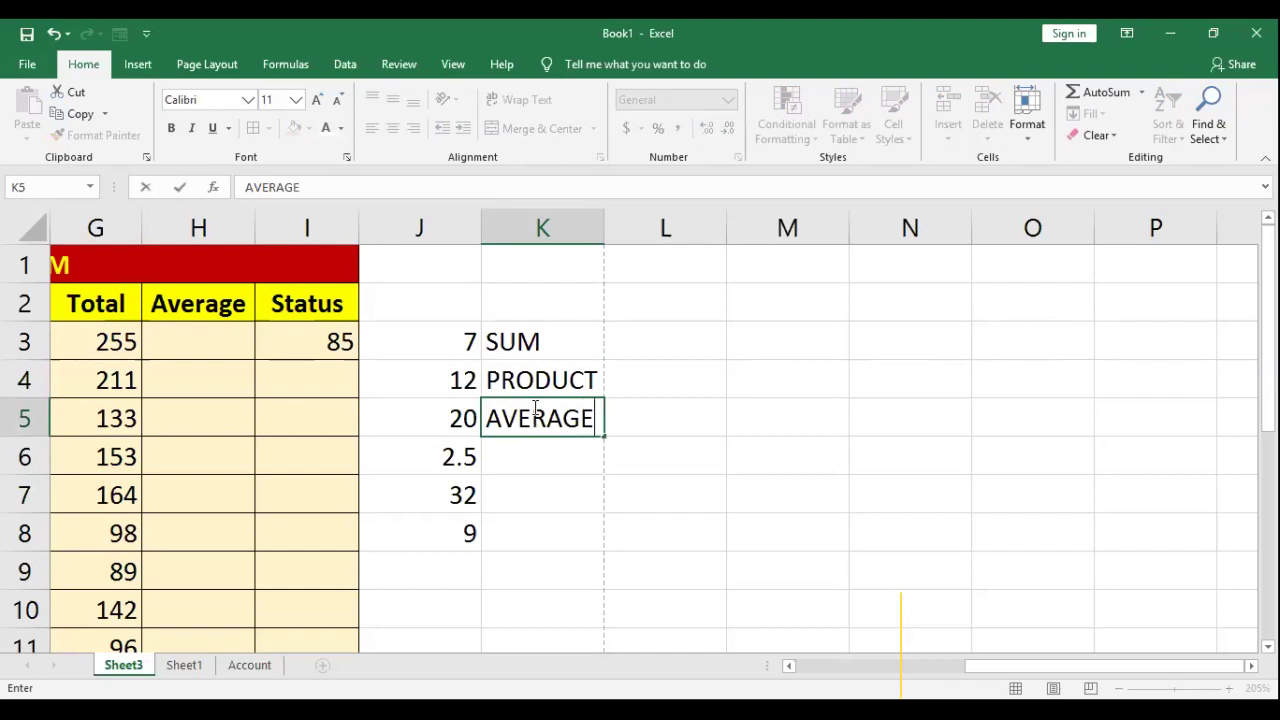
pyautogui.press('Return')
pyautogui.write('MIN')
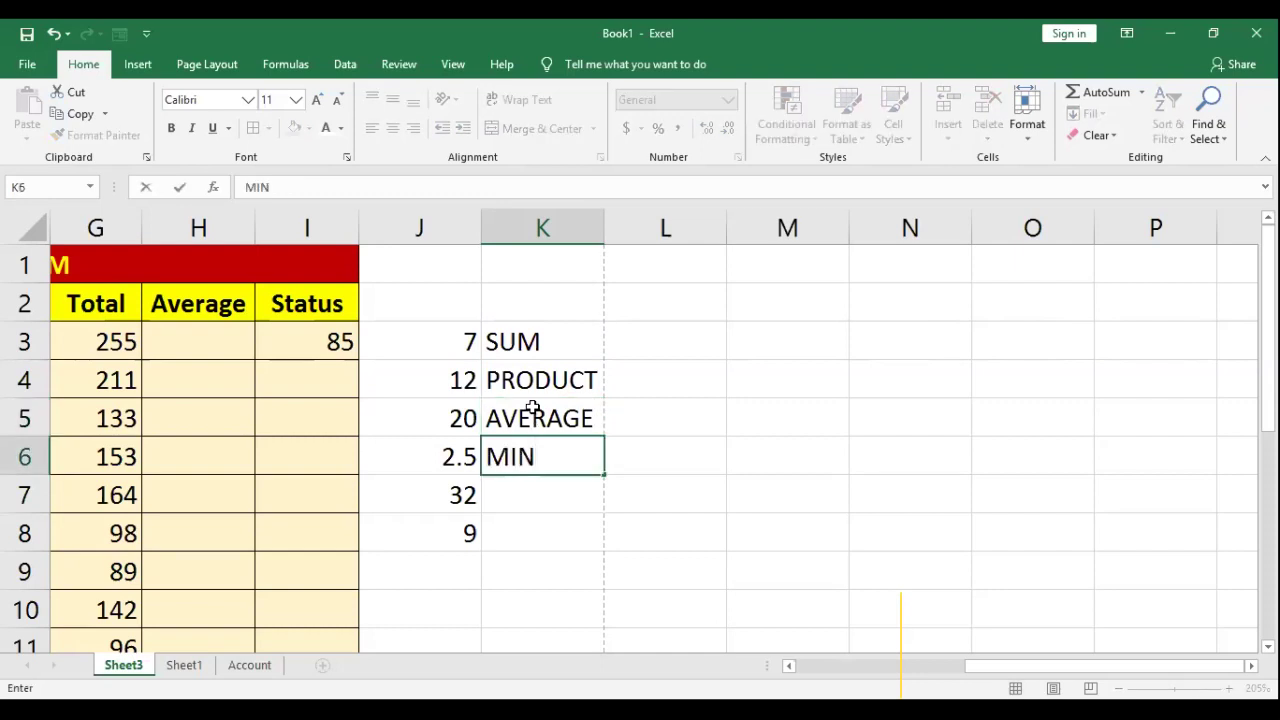
pyautogui.press('Return')
pyautogui.write('NA')
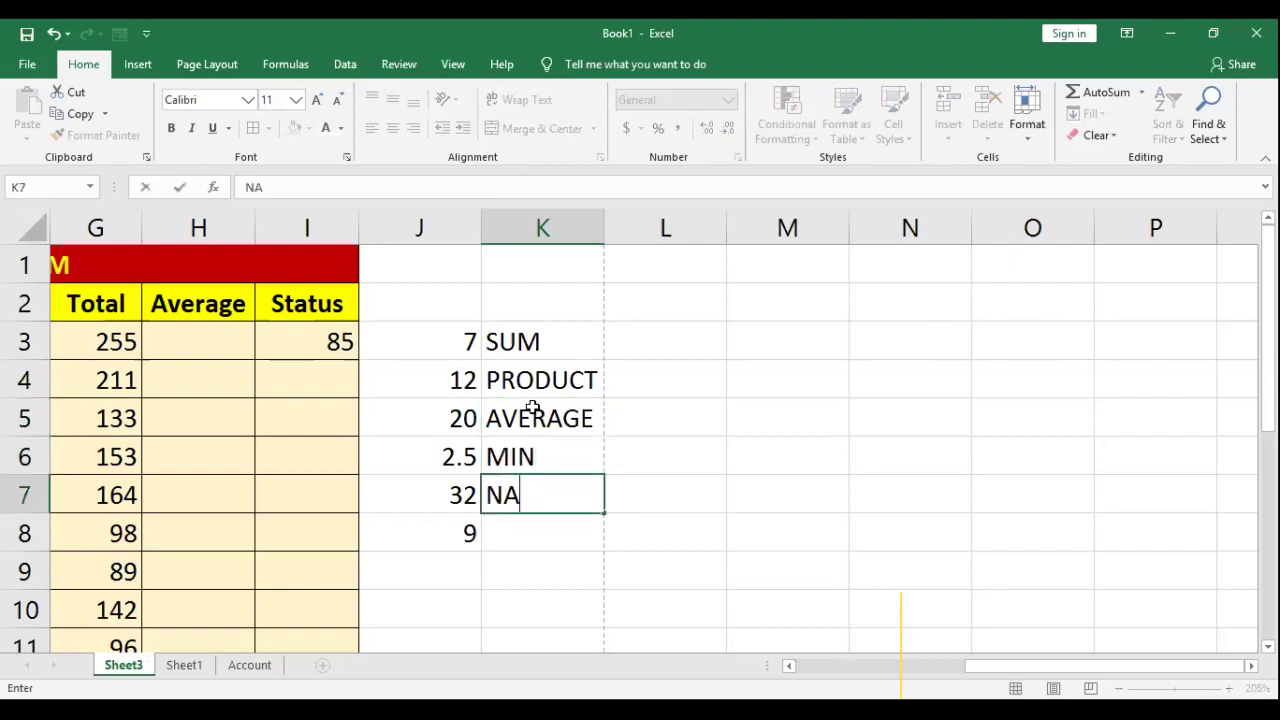
pyautogui.press('BackSpace')
pyautogui.press('BackSpace')
pyautogui.write('MAX')
pyautogui.press('Return')
# Step: Add FACT and SQR in K8 and K9
pyautogui.write('FACT')
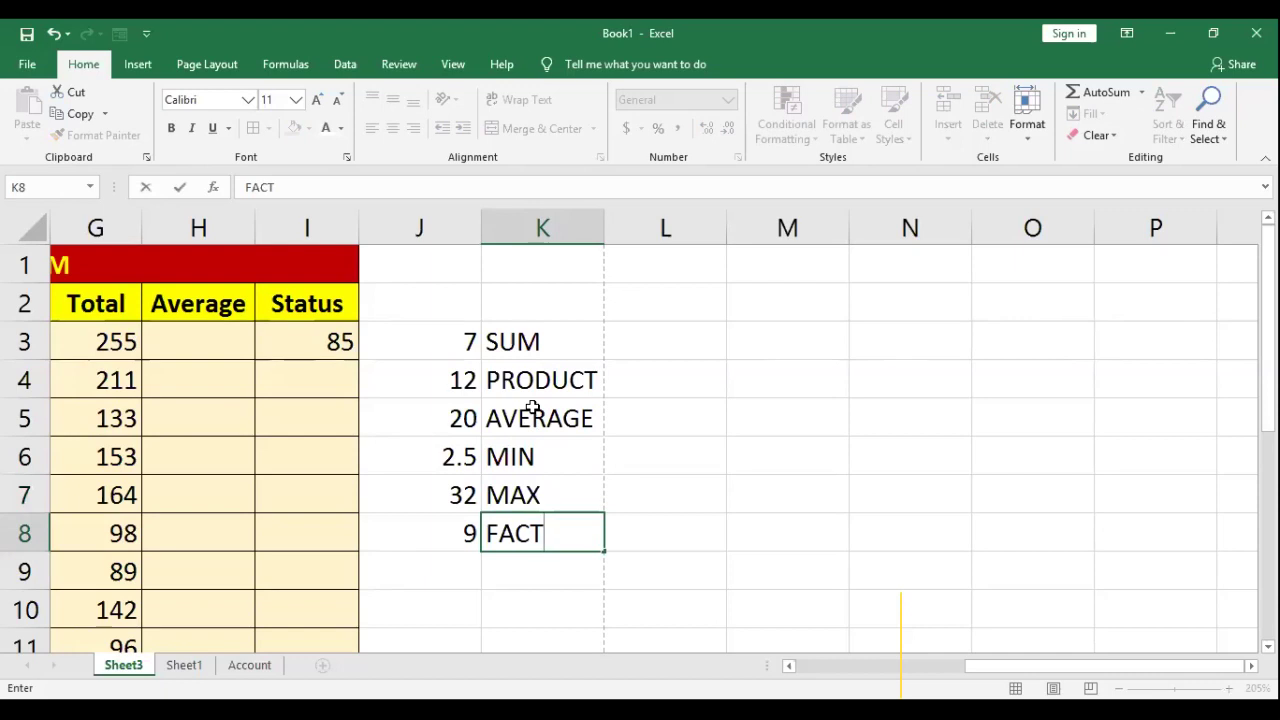
pyautogui.press('Return')
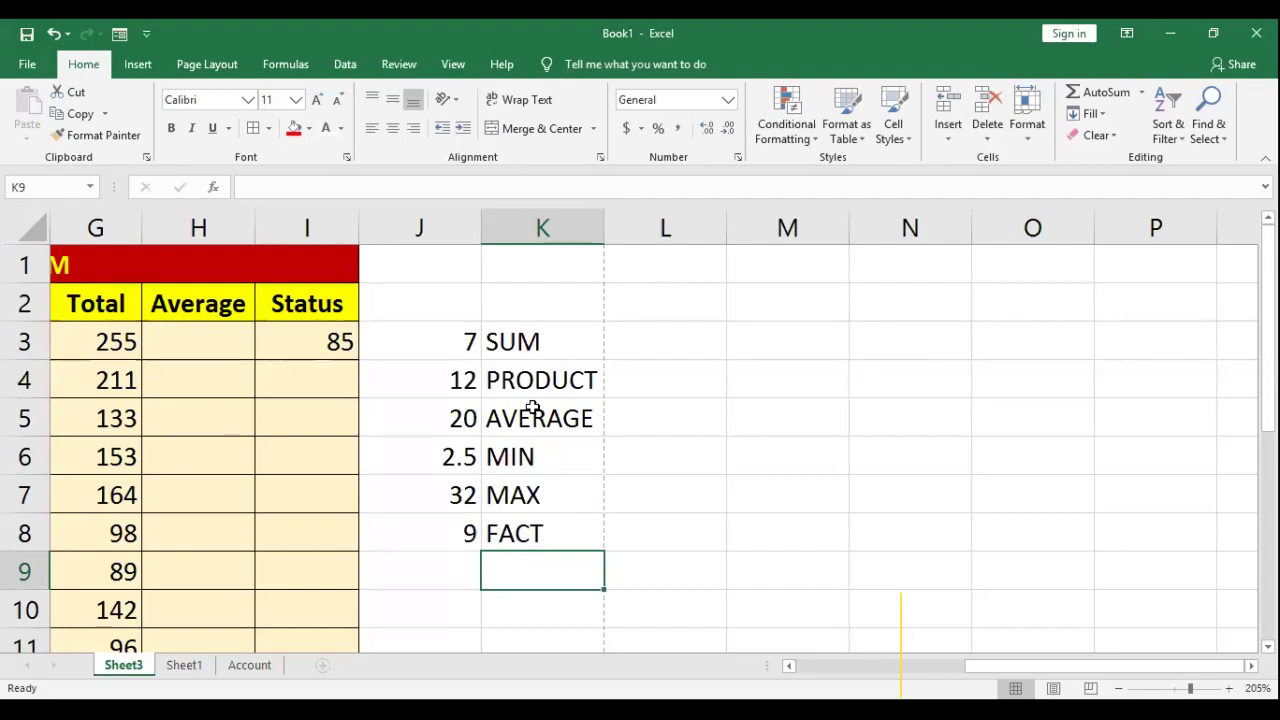
pyautogui.write('SQRT')
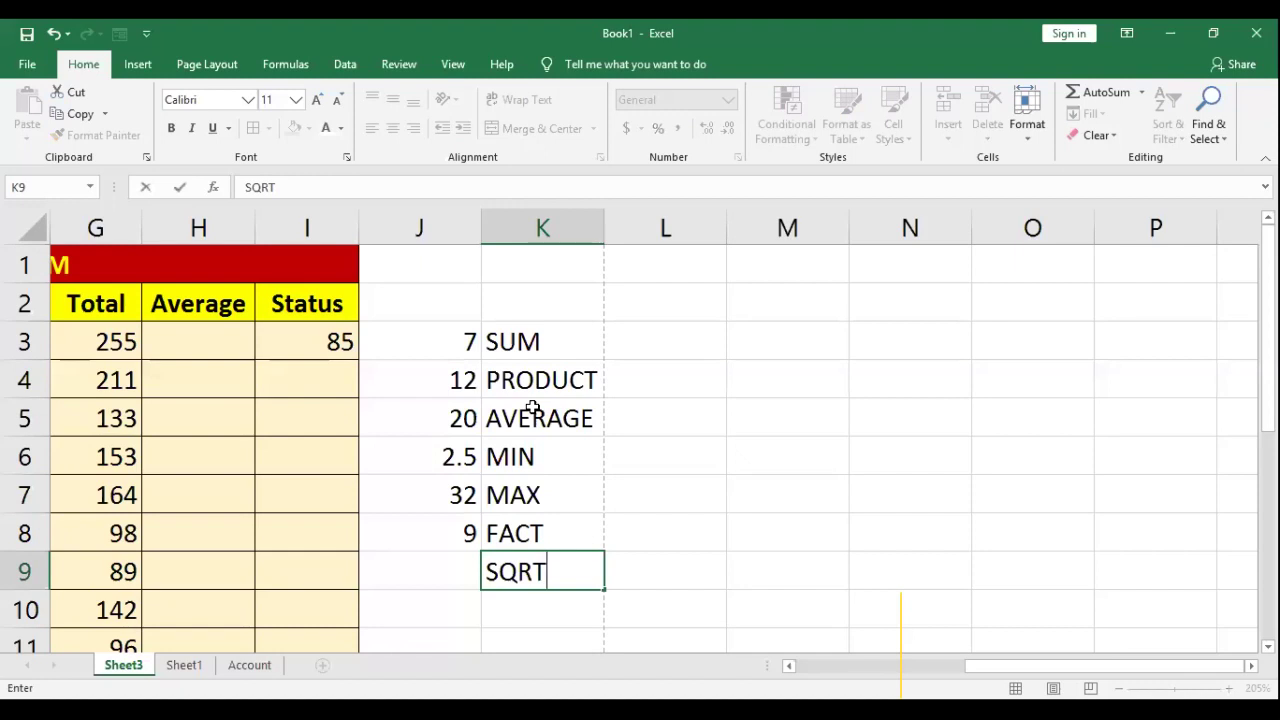
pyautogui.press('BackSpace')
pyautogui.press('Return')
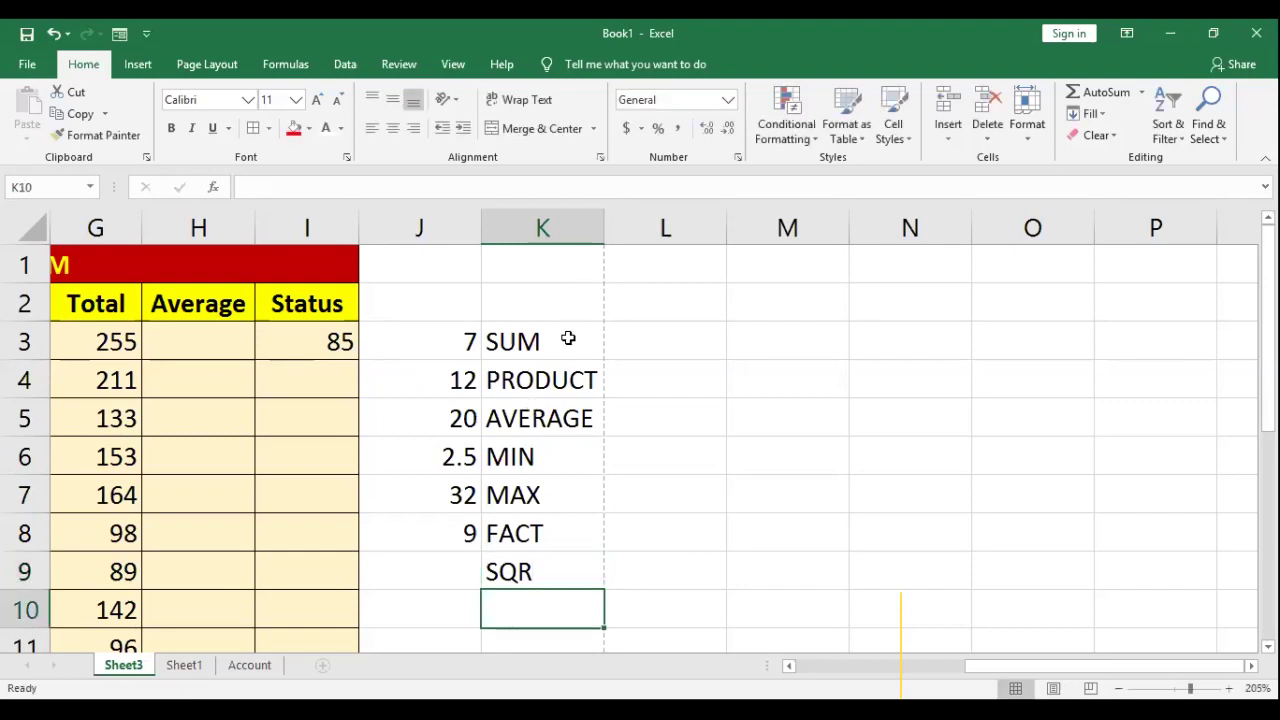
# Step: Clear the function names from K2:K10
pyautogui.moveTo(563, 303); pyautogui.dragTo(572, 562)
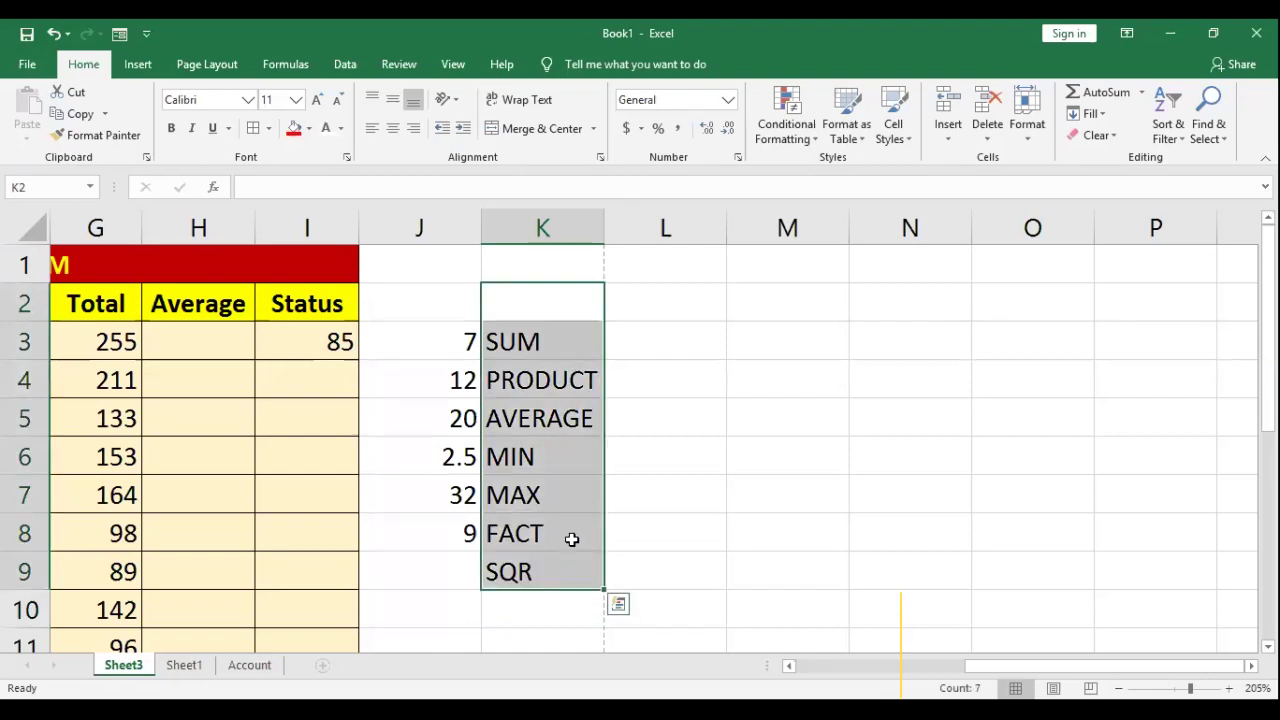
pyautogui.click(664, 340)
pyautogui.moveTo(514, 315); pyautogui.dragTo(567, 597)
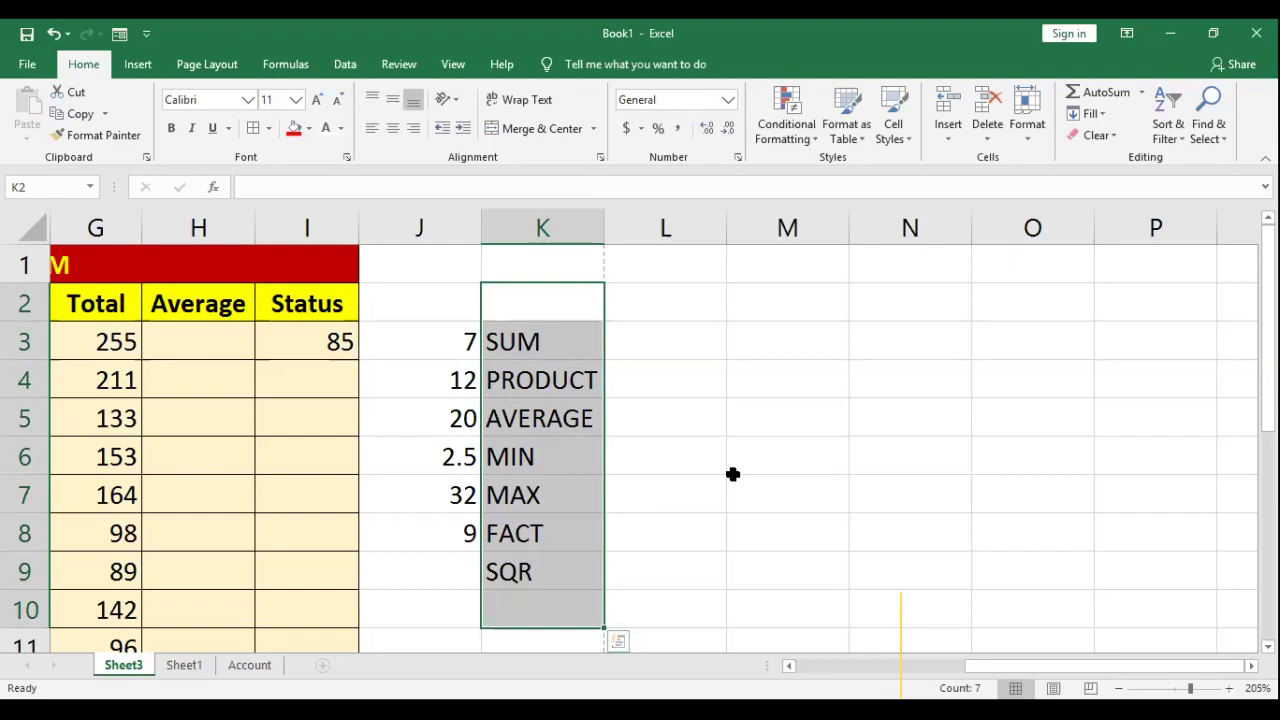
pyautogui.press('Delete')
# Step: Enter =AVERAGE(D3:F3) in H3 so it shows 85
pyautogui.click(185, 343)
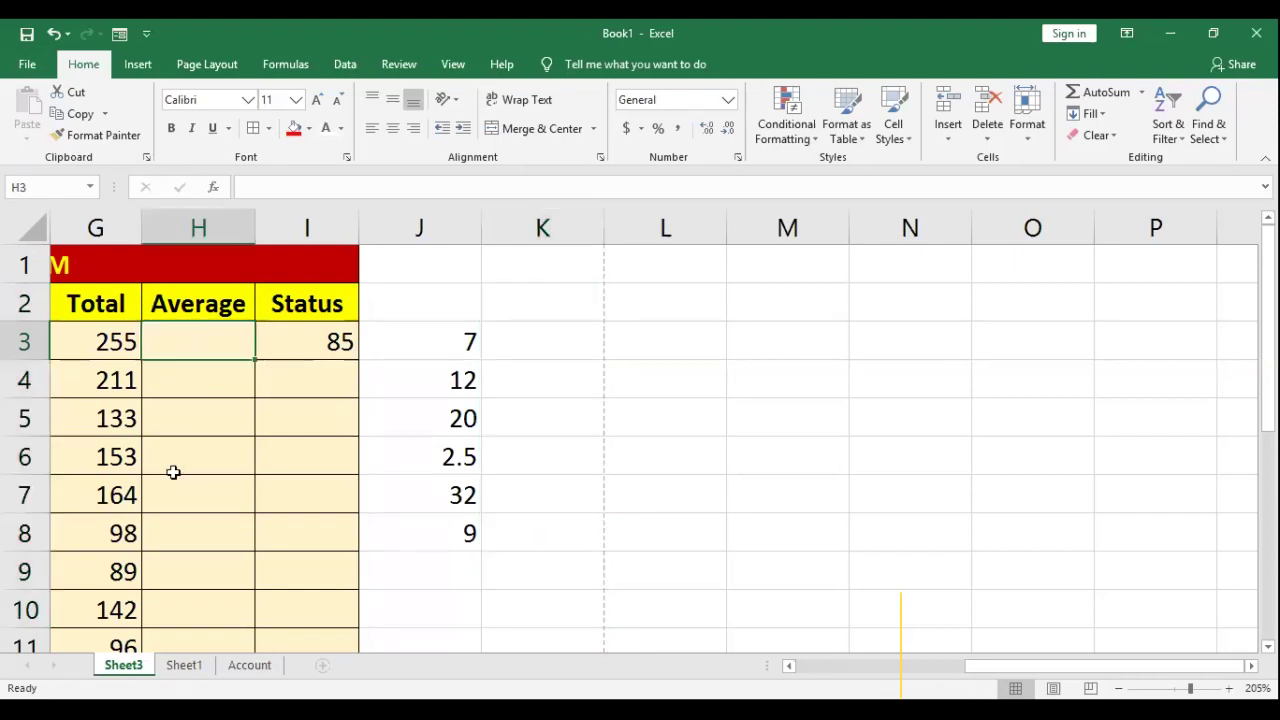
pyautogui.write('=')
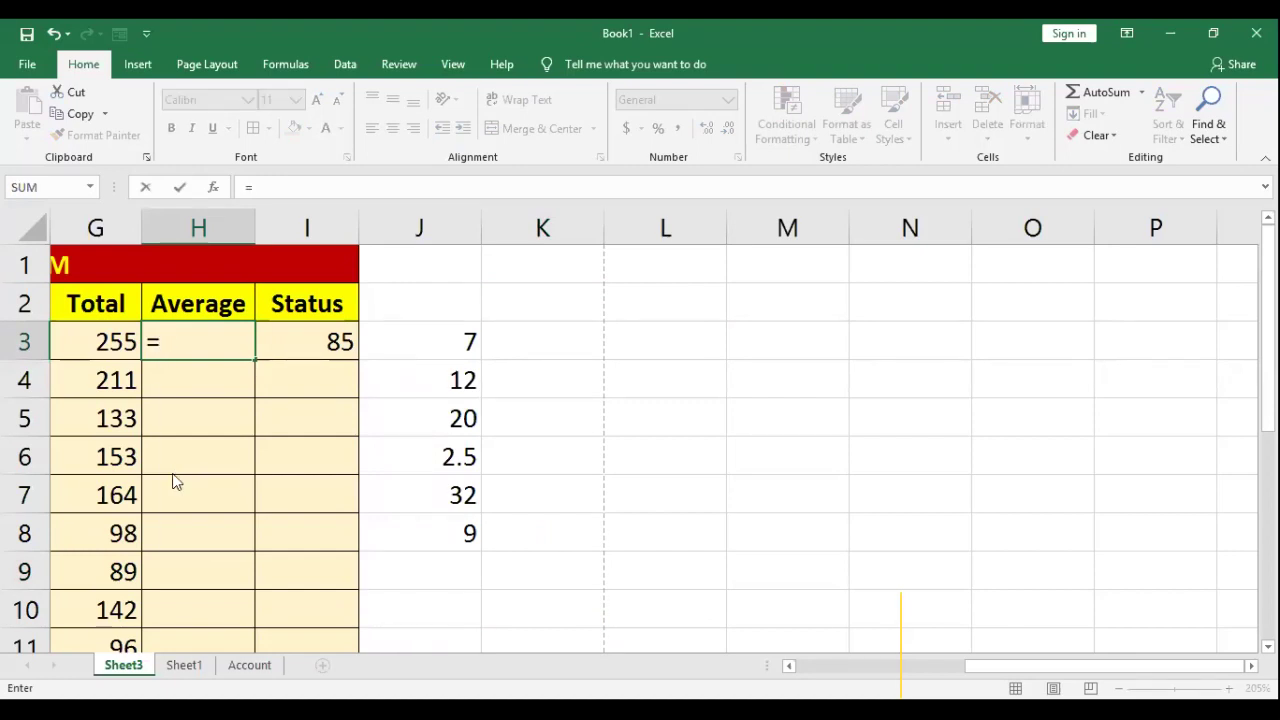
pyautogui.write('AVERAGE')
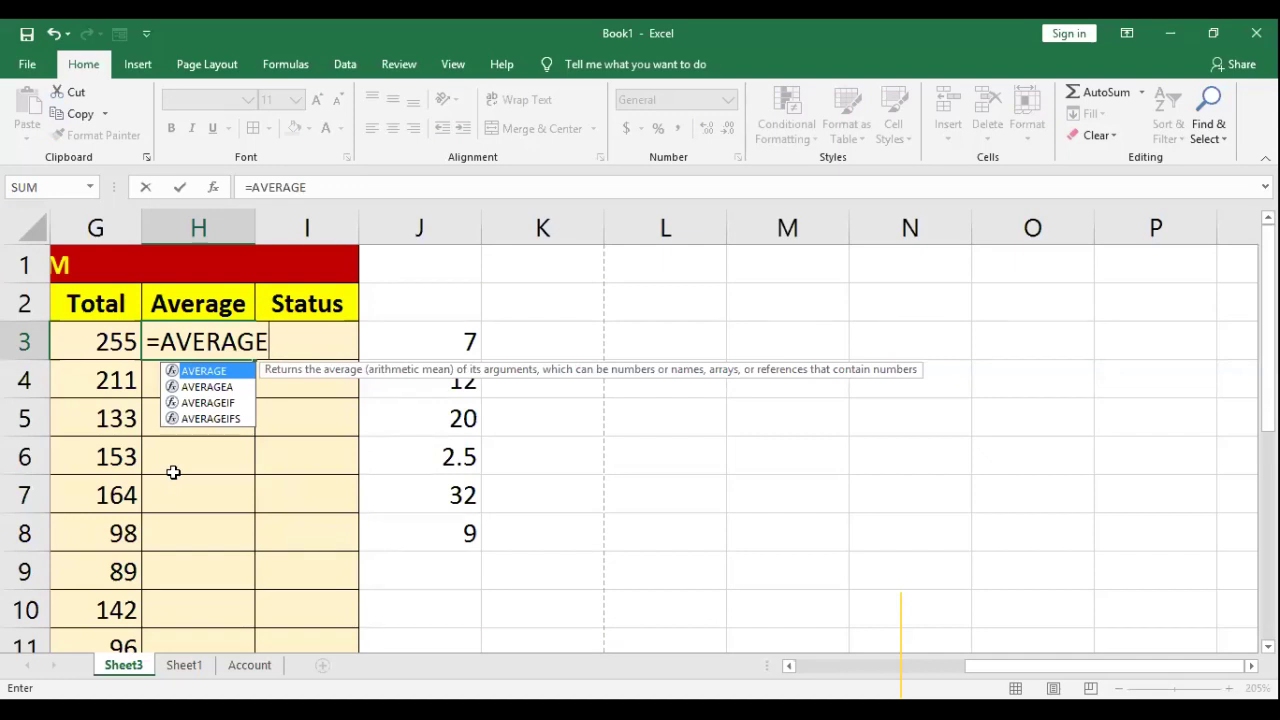
pyautogui.write('(')
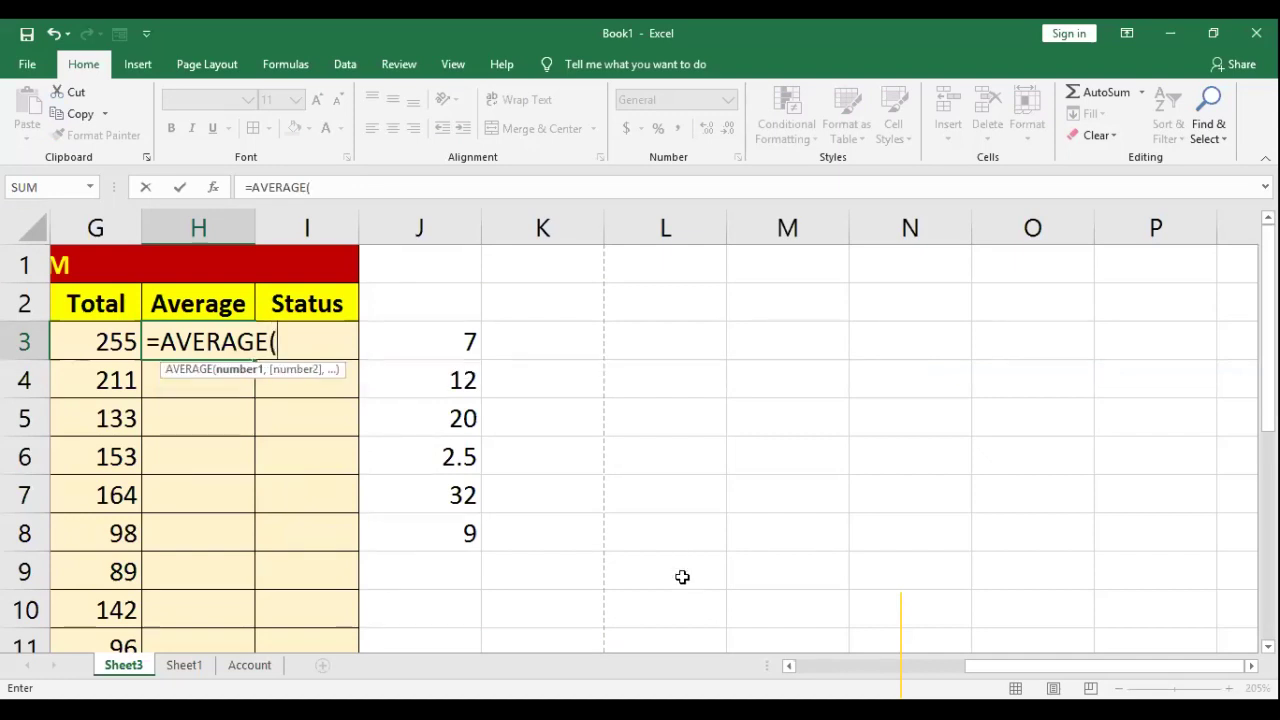
pyautogui.hscroll(-5, 682, 577)
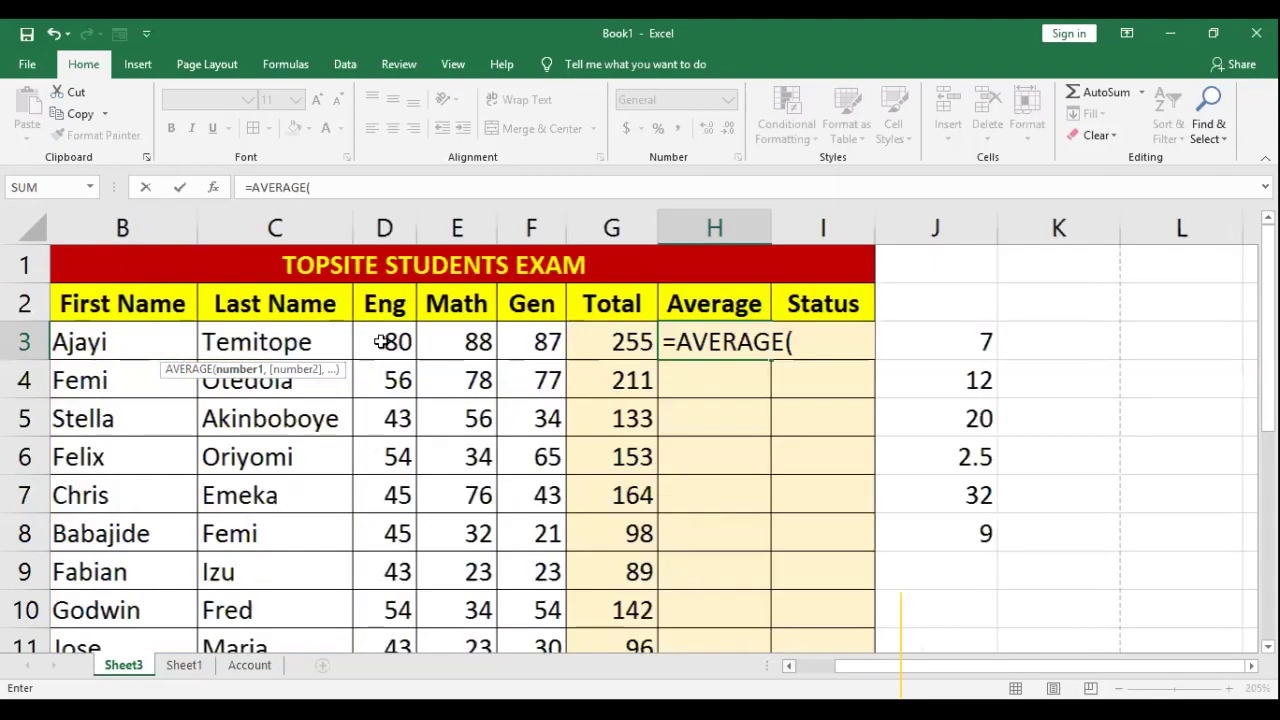
pyautogui.click(402, 340)
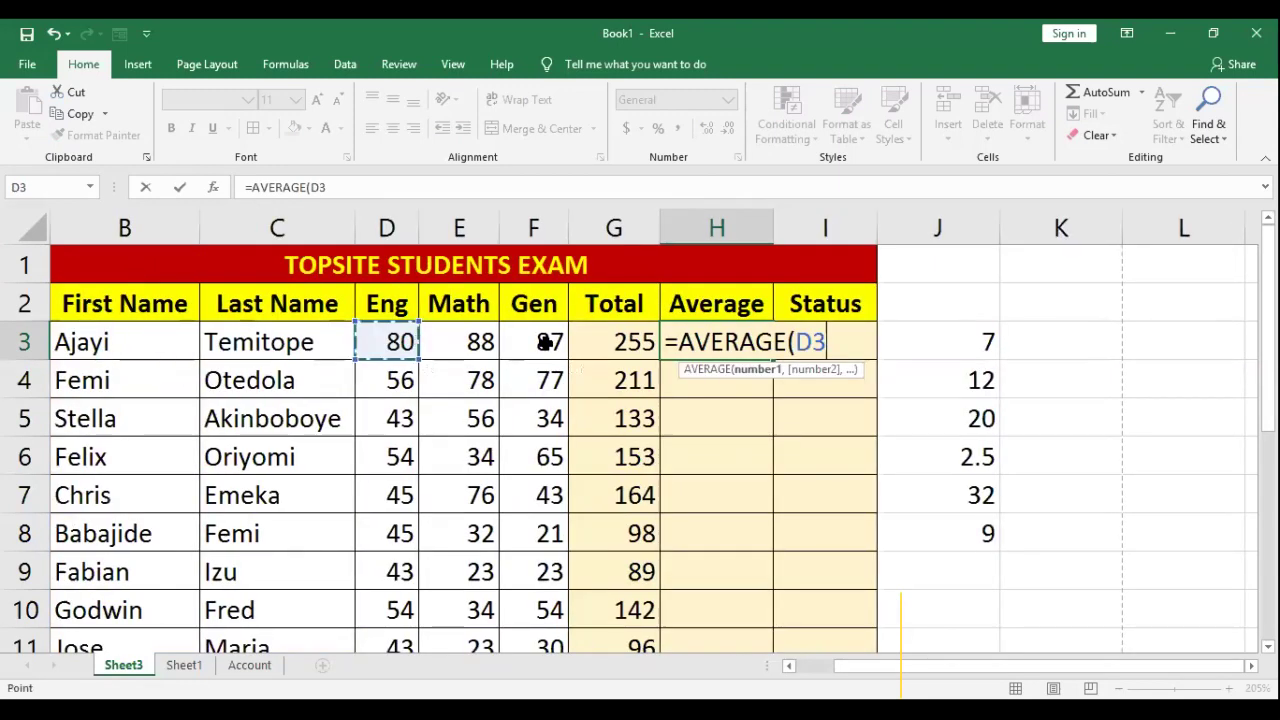
pyautogui.hotkey('shift', 'Right')
pyautogui.hotkey('shift', 'Right')
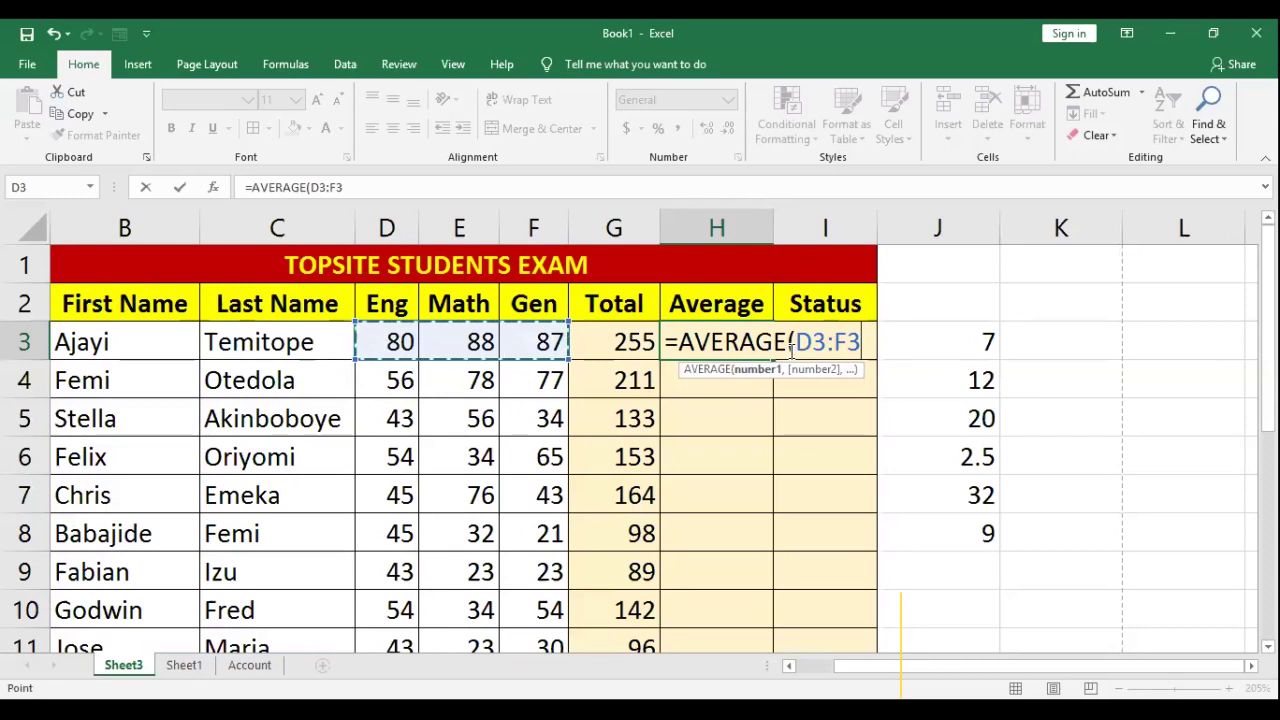
pyautogui.press('Escape')
pyautogui.write('=')
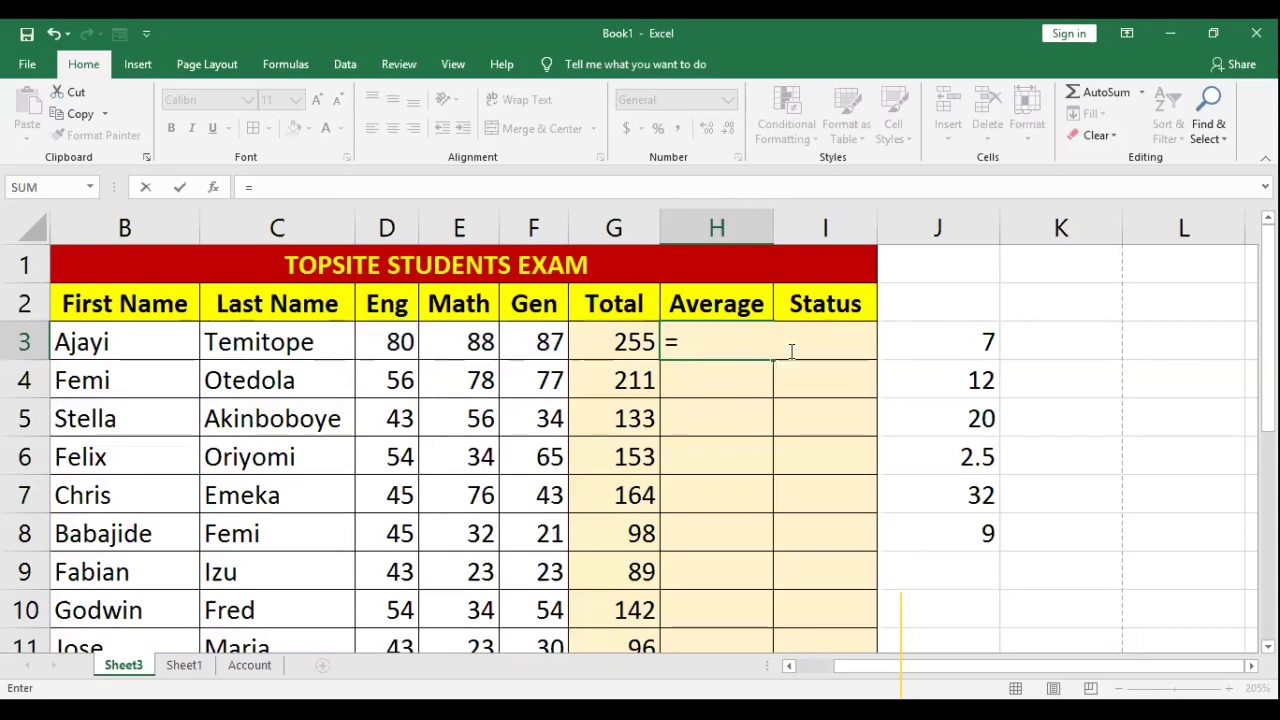
pyautogui.write('AVERAGE')
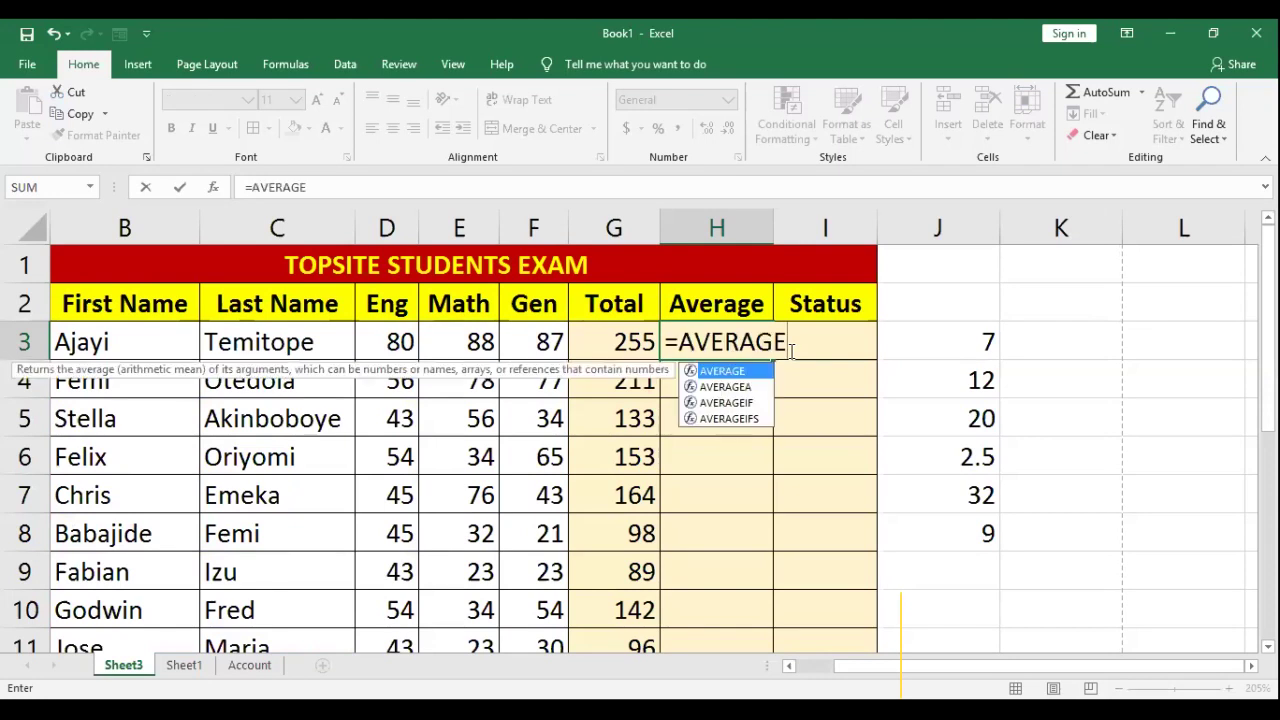
pyautogui.write('(')
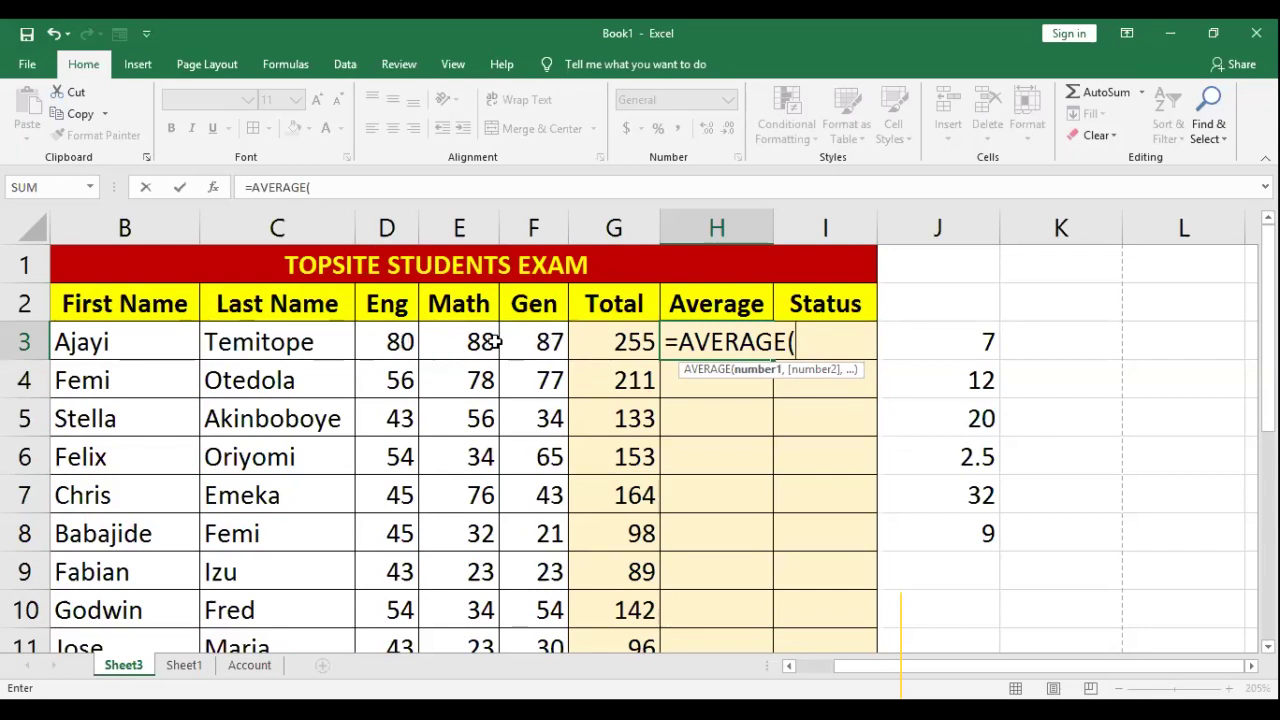
pyautogui.click(405, 342)
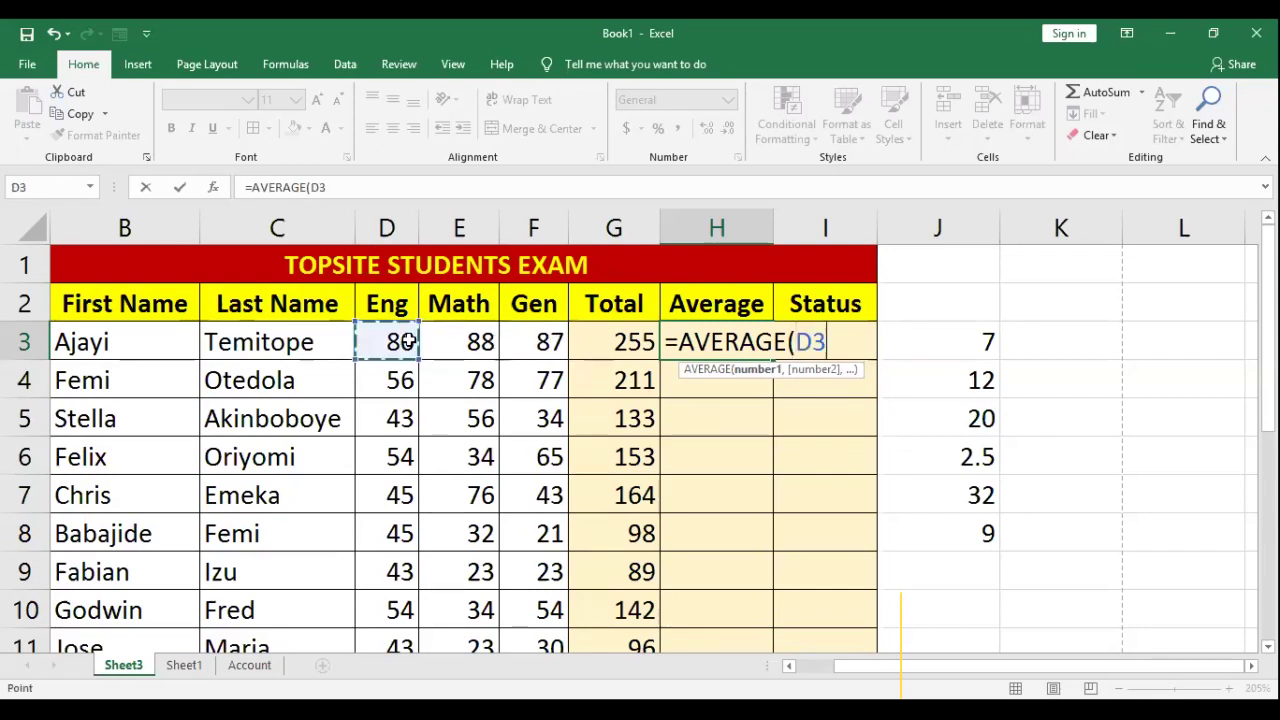
pyautogui.hotkey('shift', 'Right')
pyautogui.hotkey('shift', 'Right')
pyautogui.write(')')
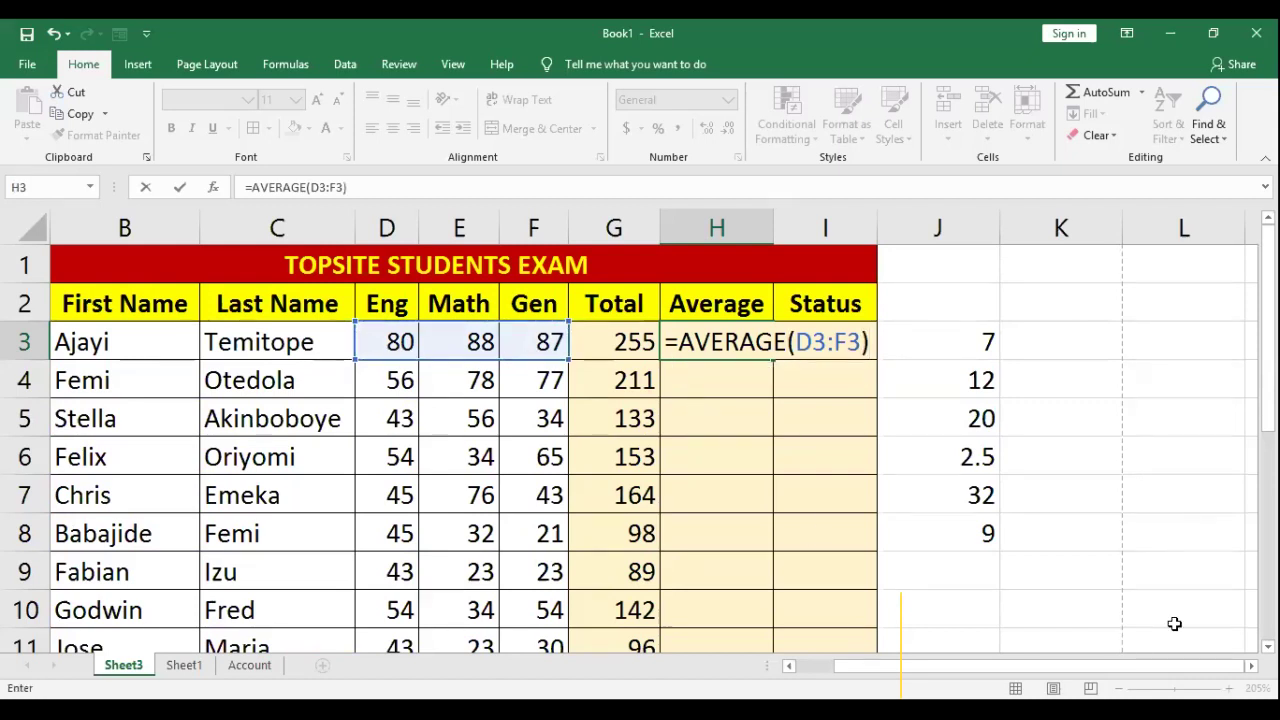
pyautogui.press('Return')
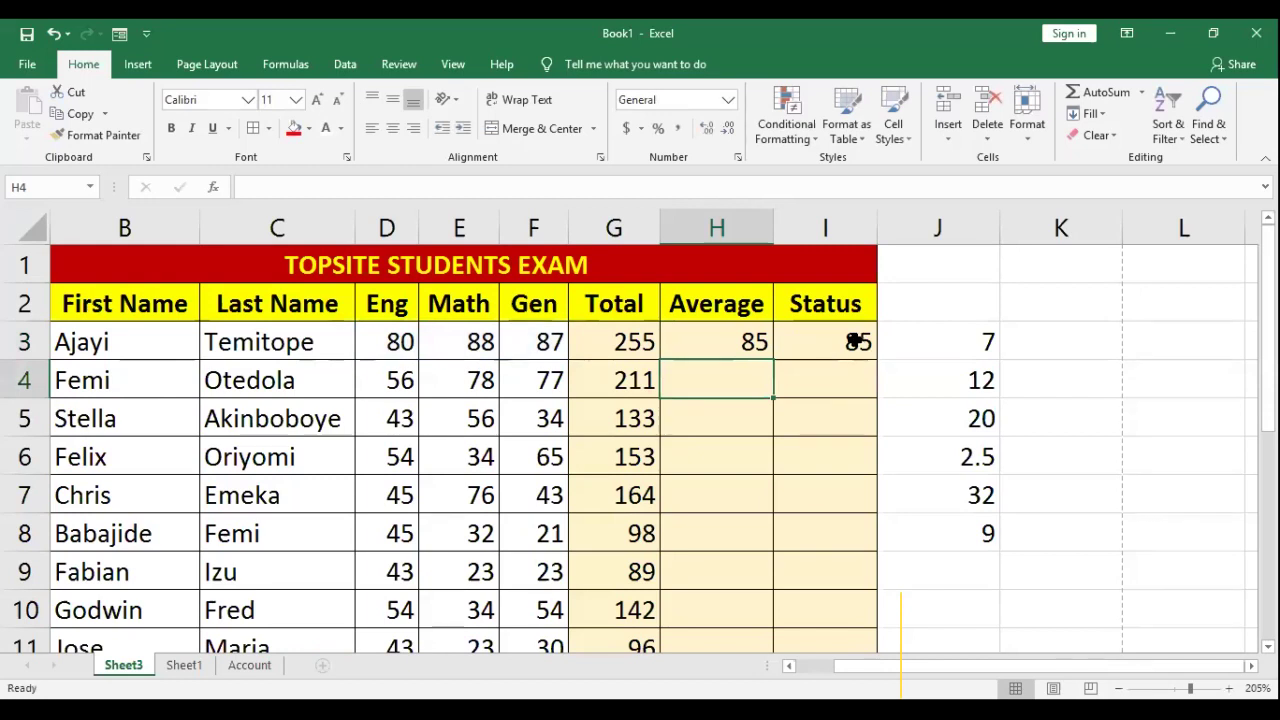
# Step: Compare H3's AVERAGE formula with I3's =G3/3, leaving both unchanged
pyautogui.click(855, 341)
pyautogui.doubleClick(848, 341)
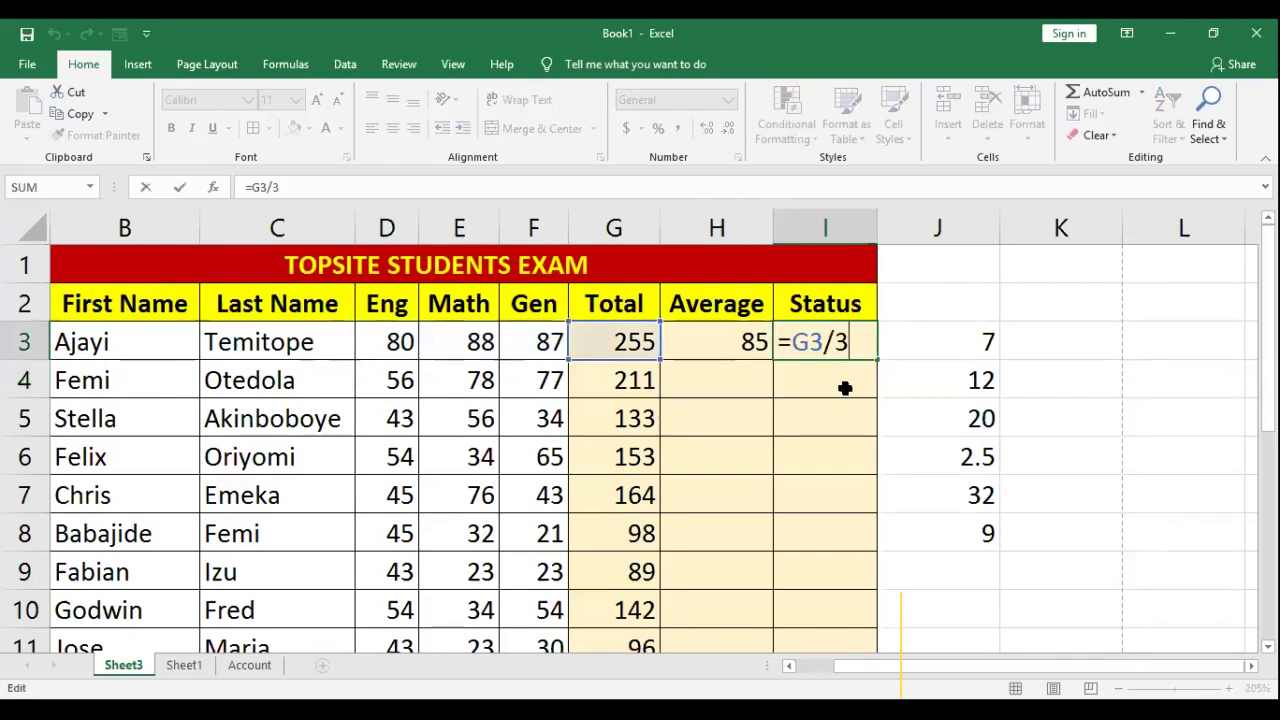
pyautogui.press('Escape')
pyautogui.doubleClick(723, 344)
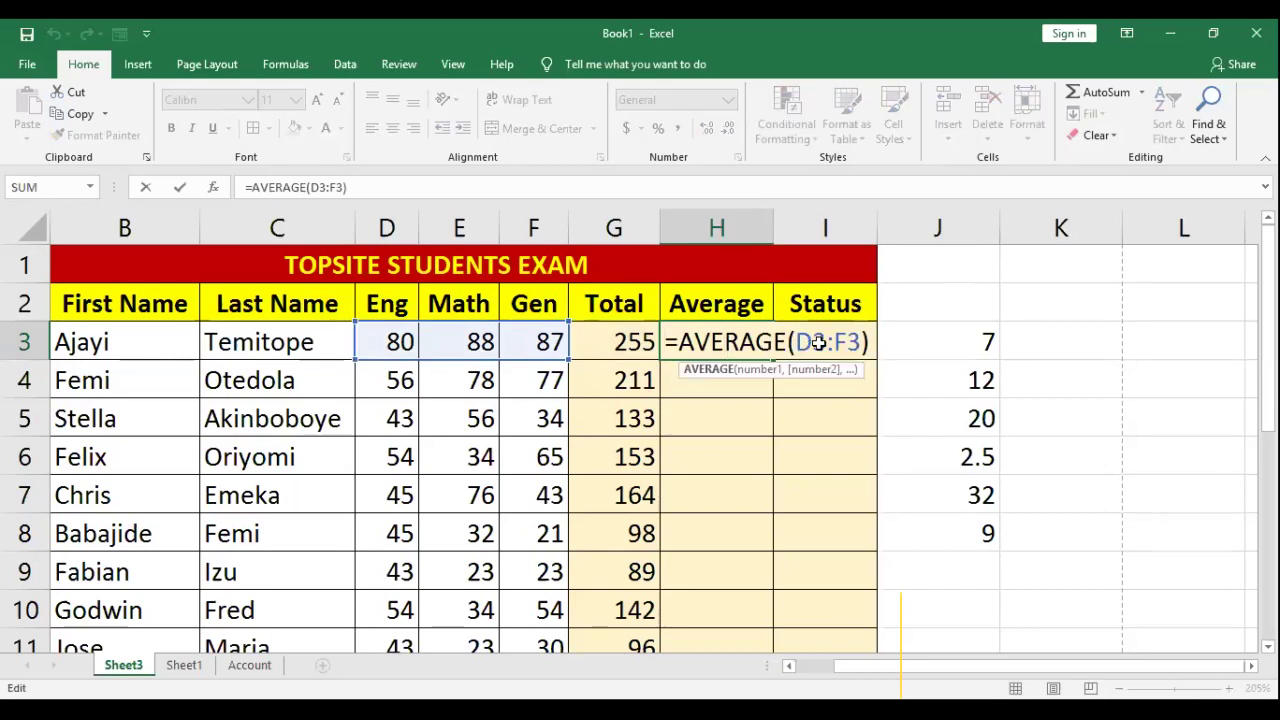
pyautogui.press('Escape')
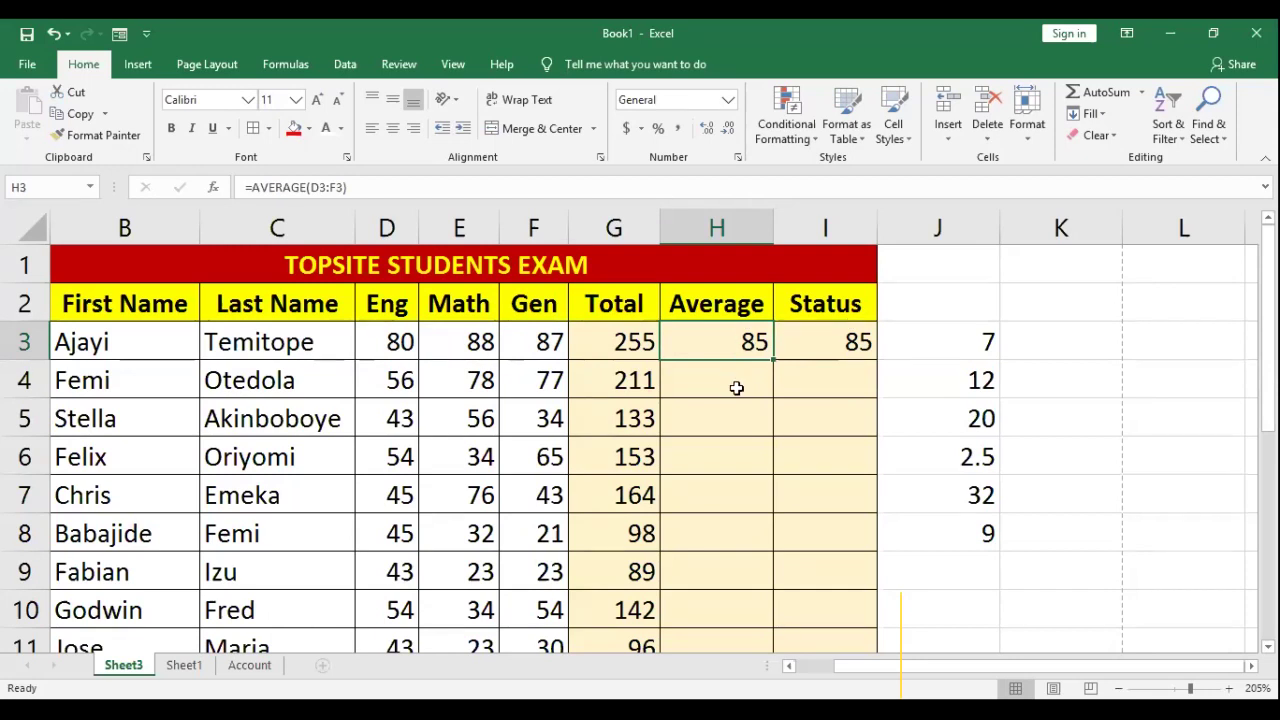
pyautogui.doubleClick(725, 335)
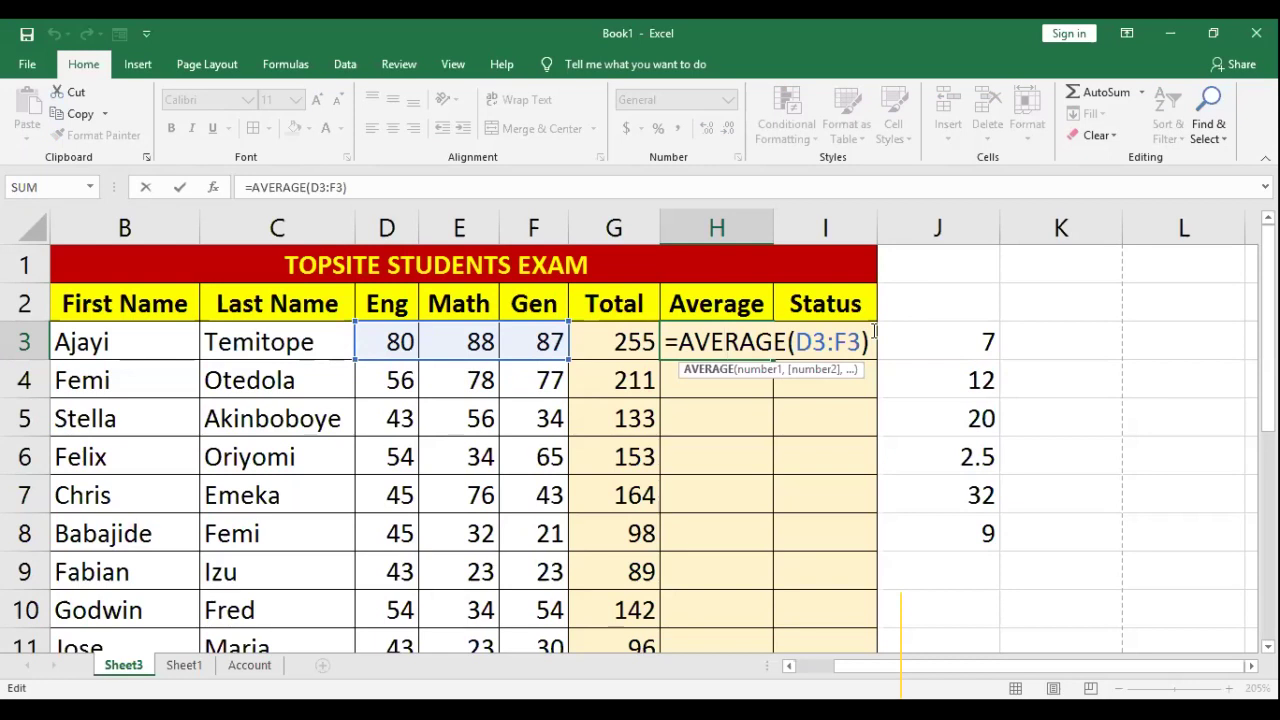
pyautogui.press('Return')
pyautogui.doubleClick(838, 342)
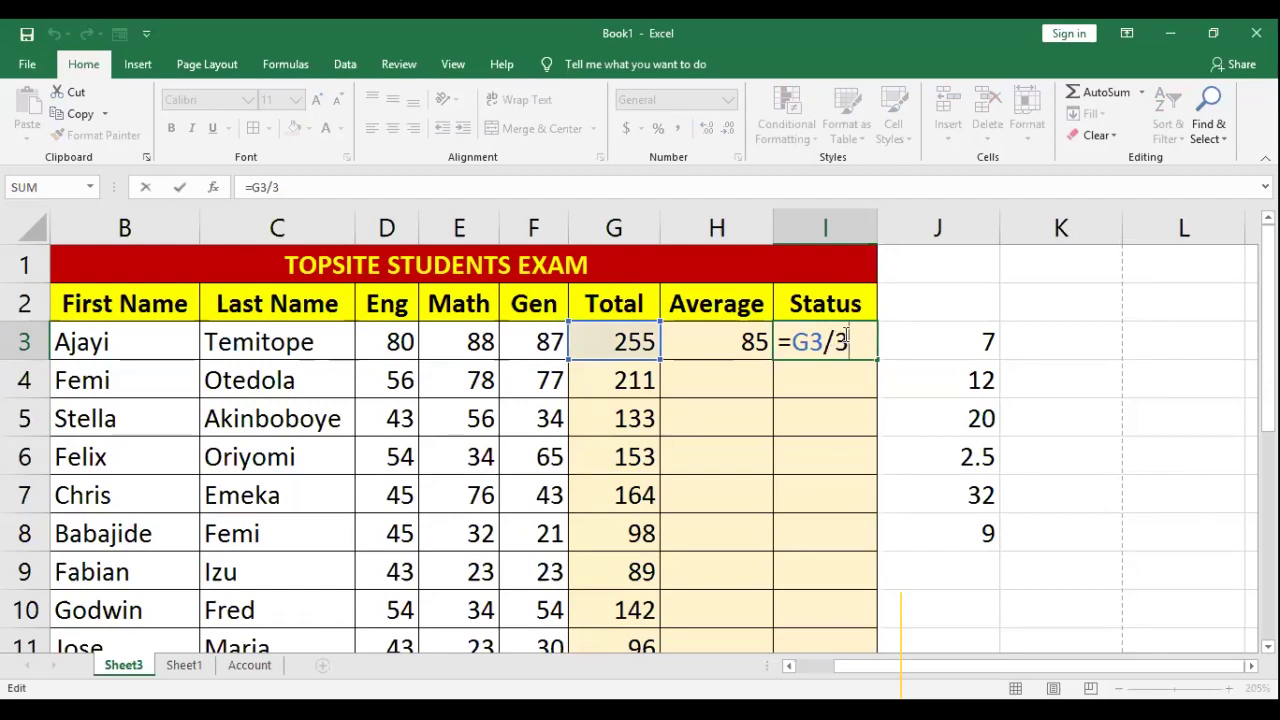
pyautogui.press('Return')
# Step: Copy H3's AVERAGE formula down to H12, spot-check H4–H6, then select H3:H12
pyautogui.click(747, 353)
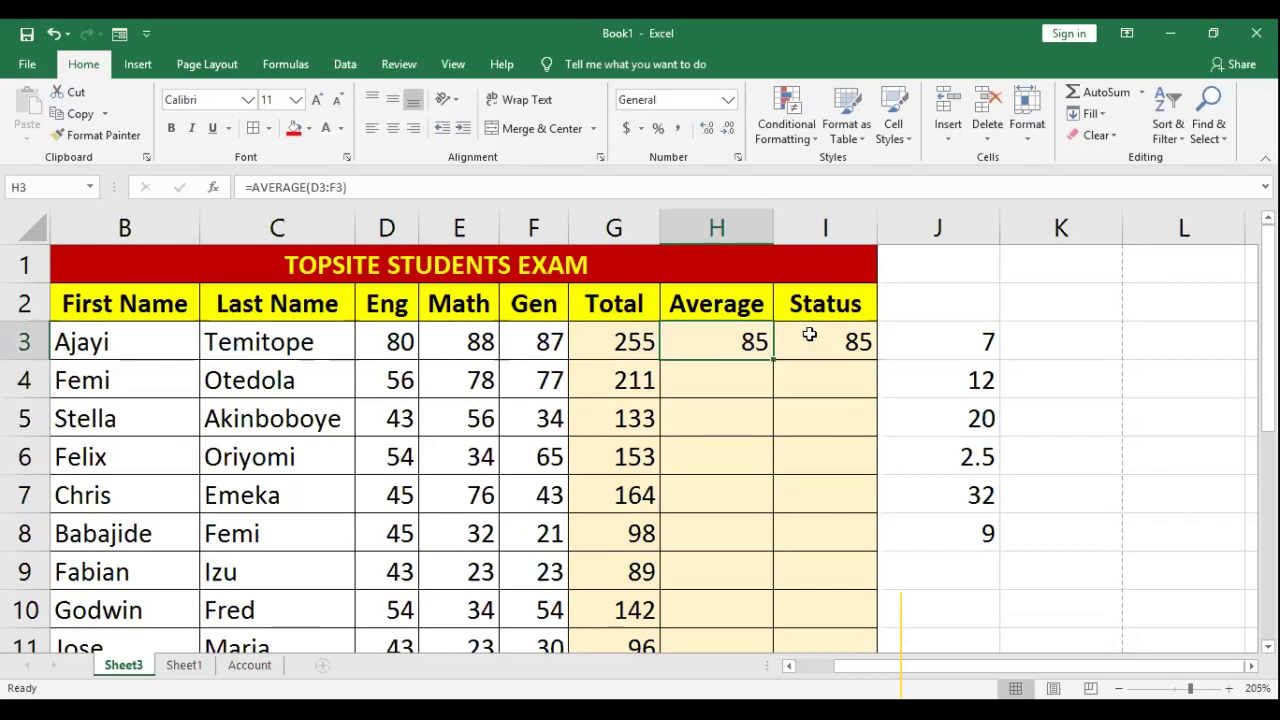
pyautogui.moveTo(771, 361); pyautogui.dragTo(772, 581)
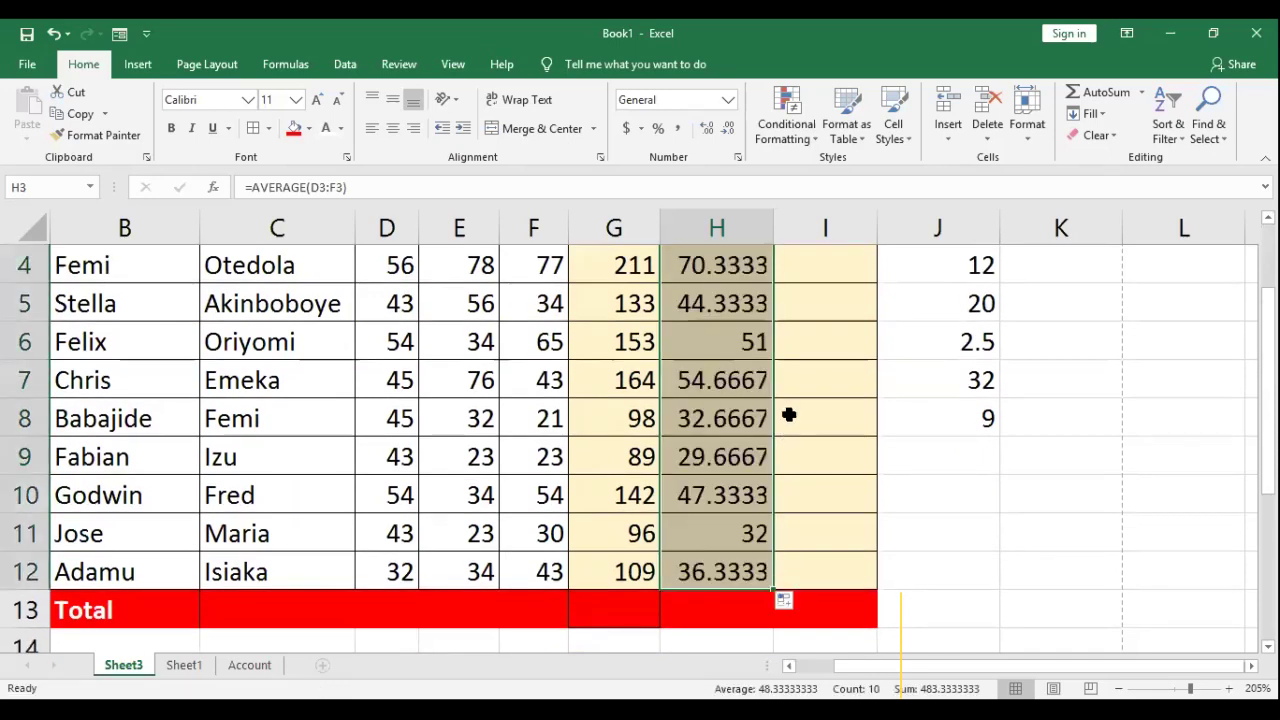
pyautogui.scroll(2, 785, 410)
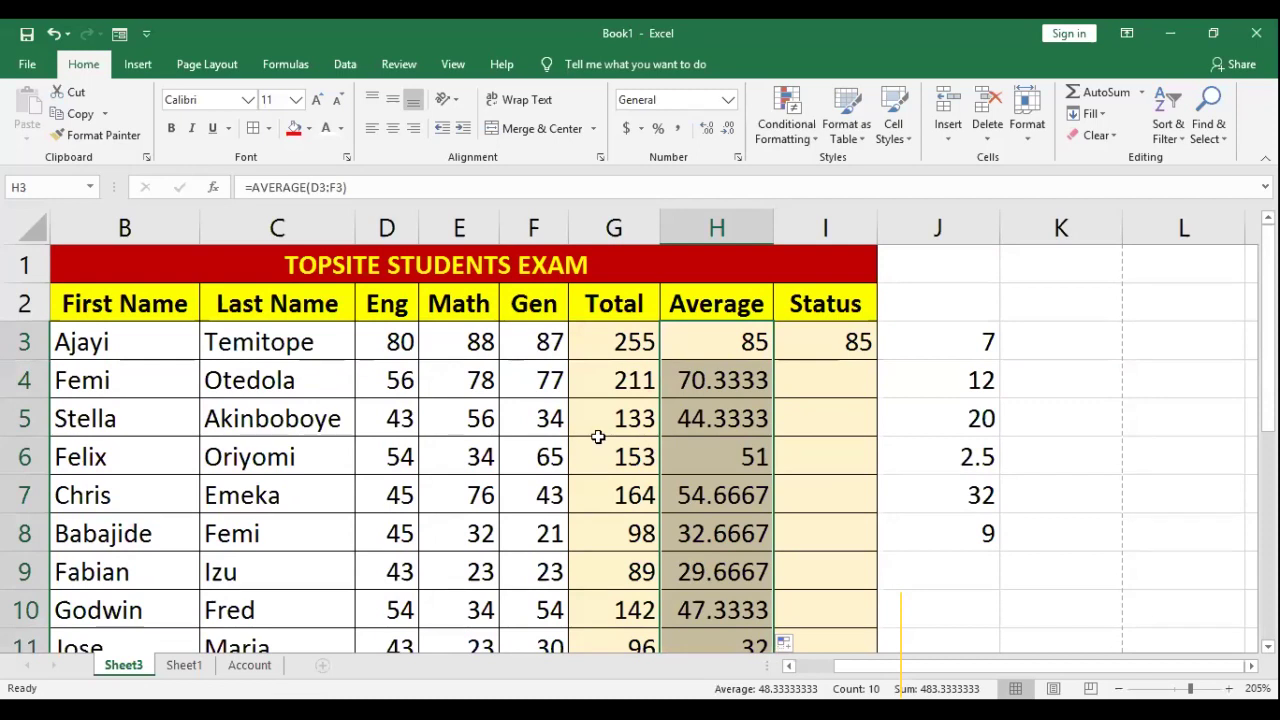
pyautogui.click(686, 390)
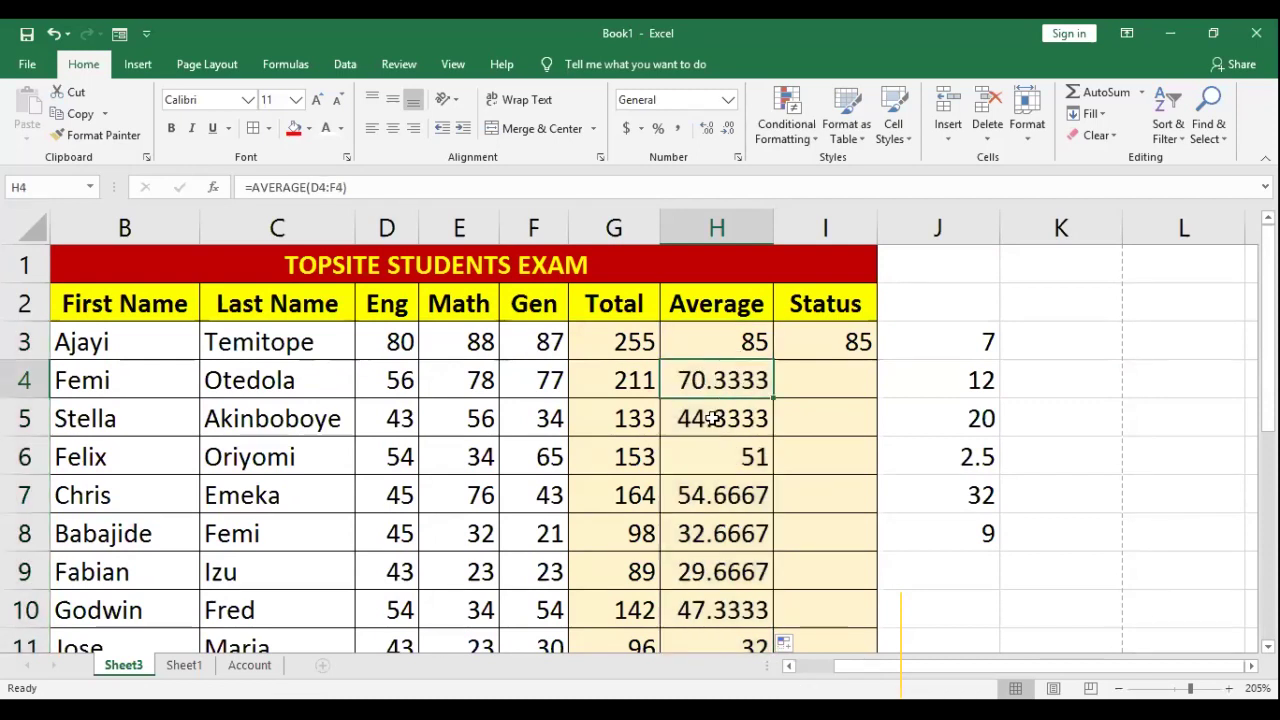
pyautogui.click(714, 414)
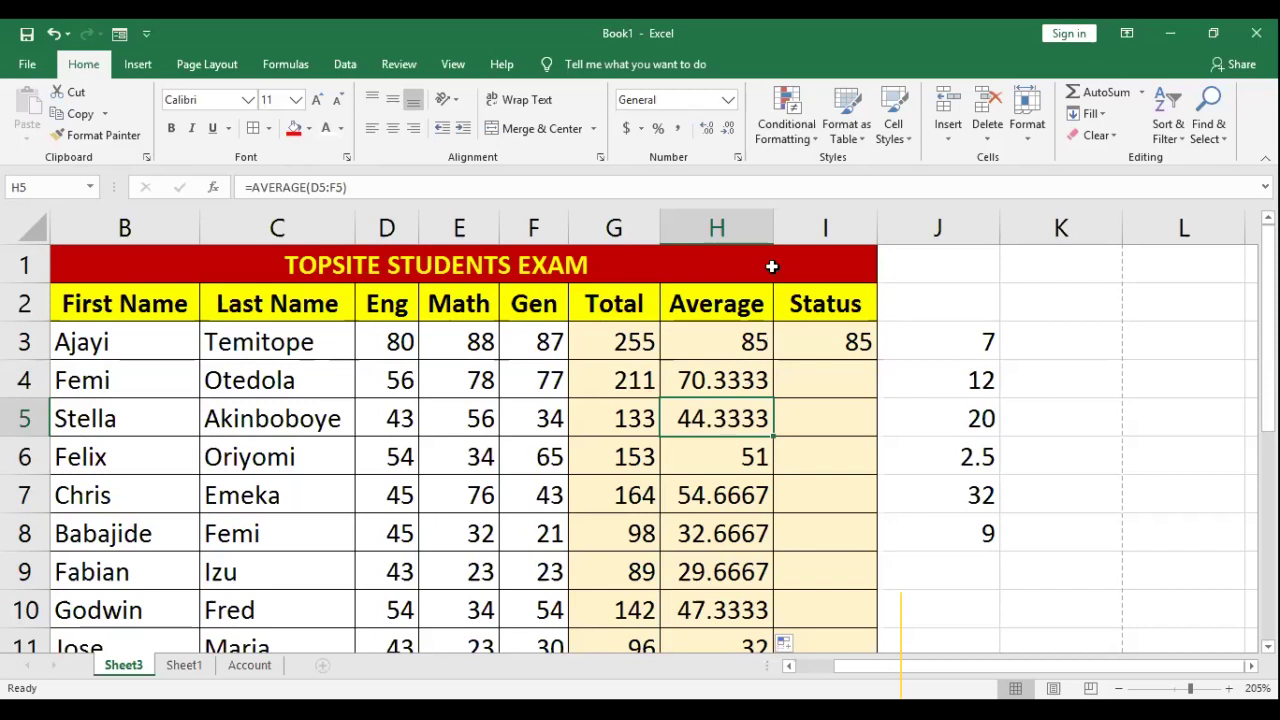
pyautogui.click(737, 258)
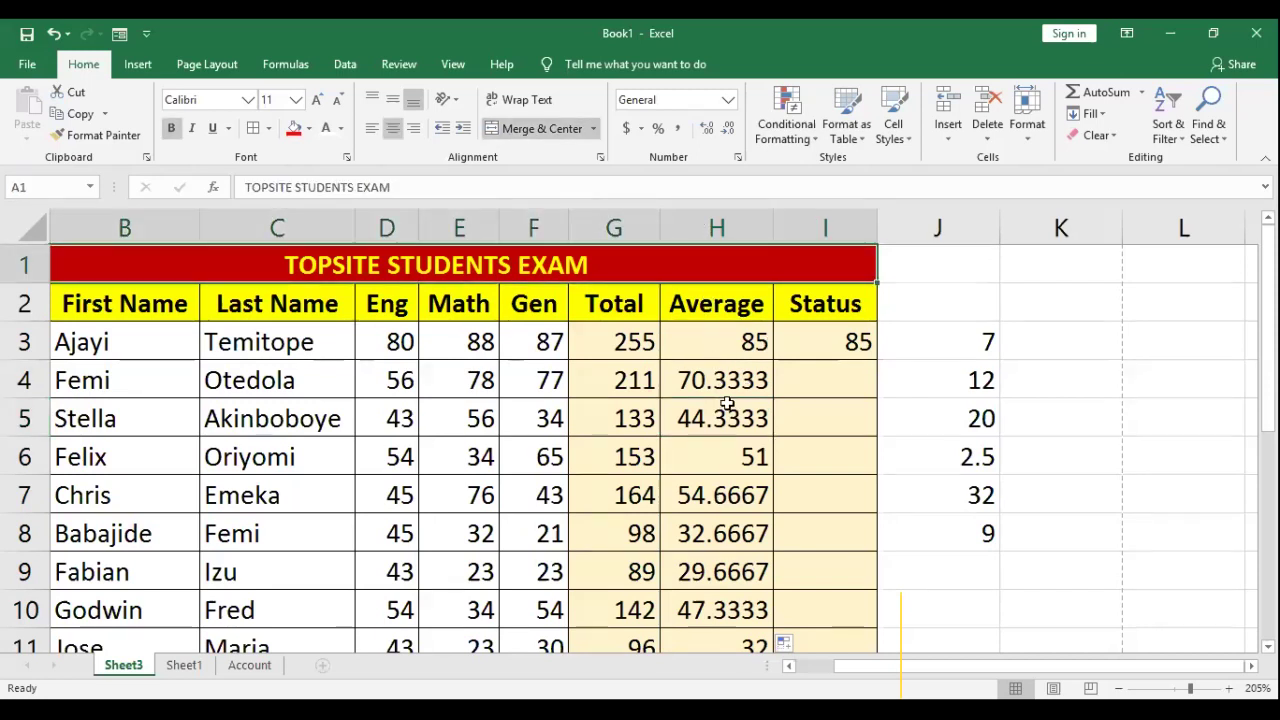
pyautogui.click(727, 440)
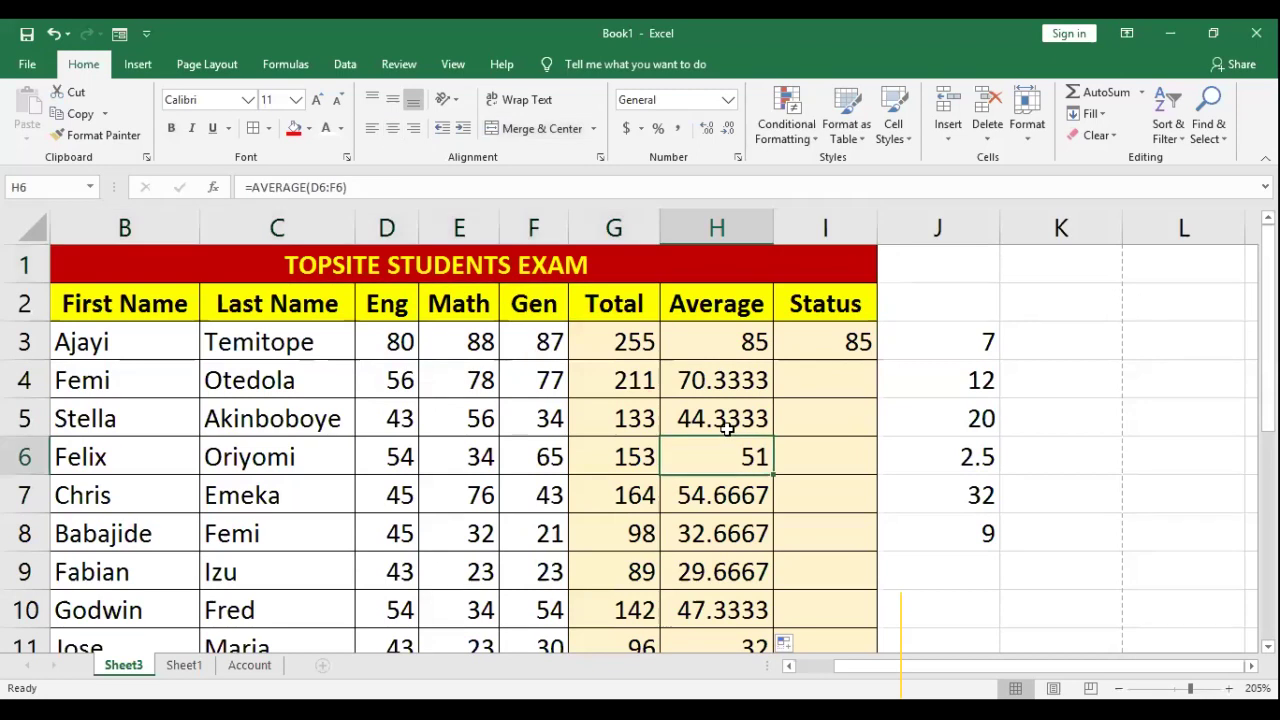
pyautogui.moveTo(740, 342); pyautogui.dragTo(716, 580)
pyautogui.scroll(-1, 716, 580)
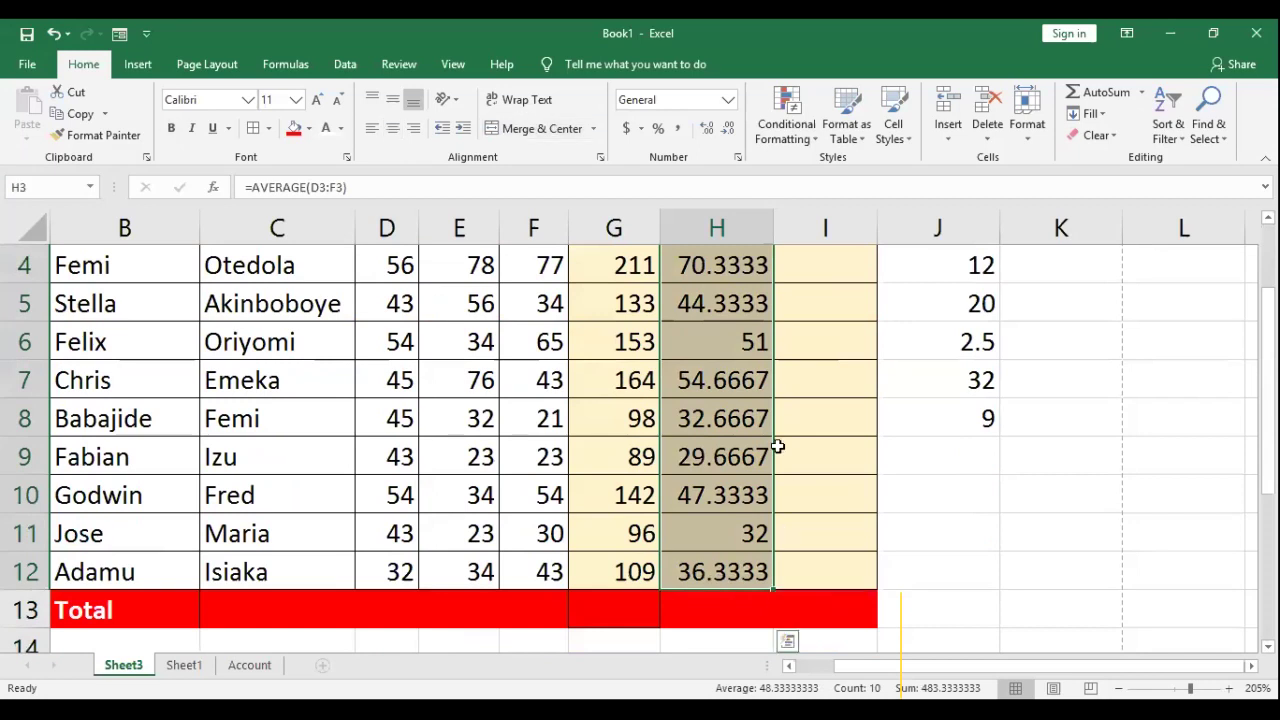
# Step: Apply Number format to the averages and try fewer and more decimal places
pyautogui.scroll(1, 777, 447)
pyautogui.click(707, 128)
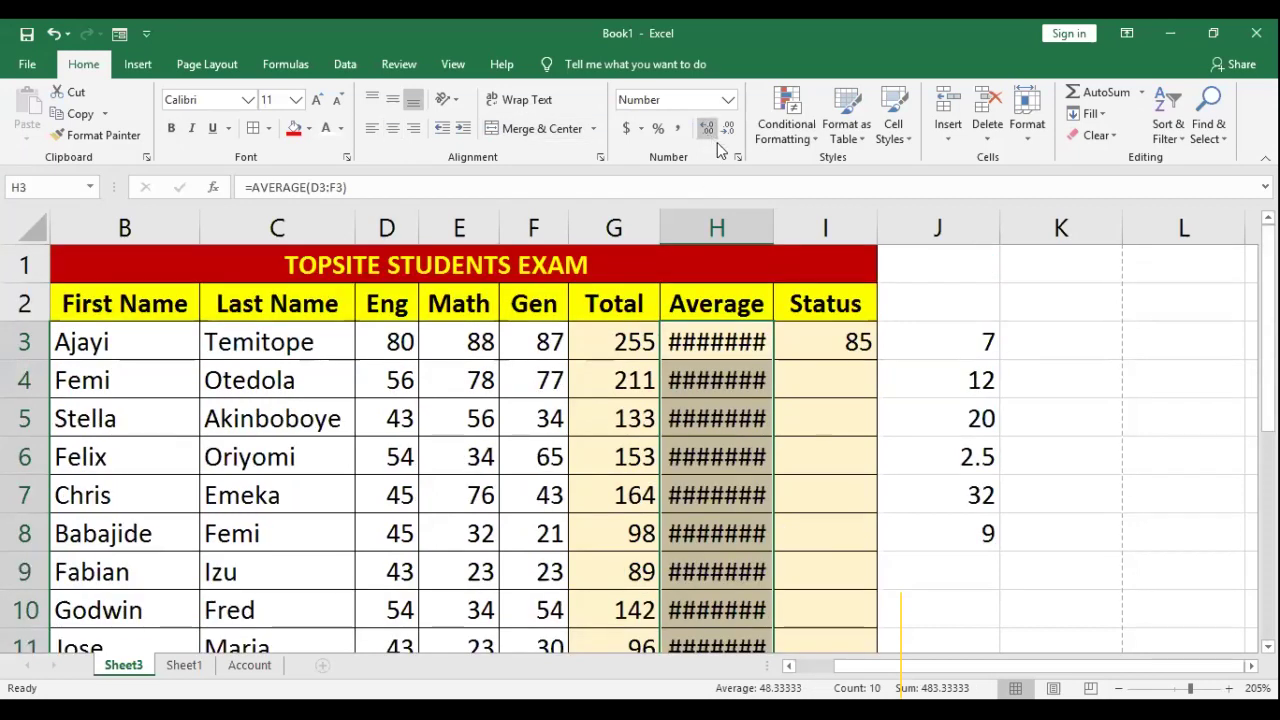
pyautogui.click(726, 130)
pyautogui.click(726, 130)
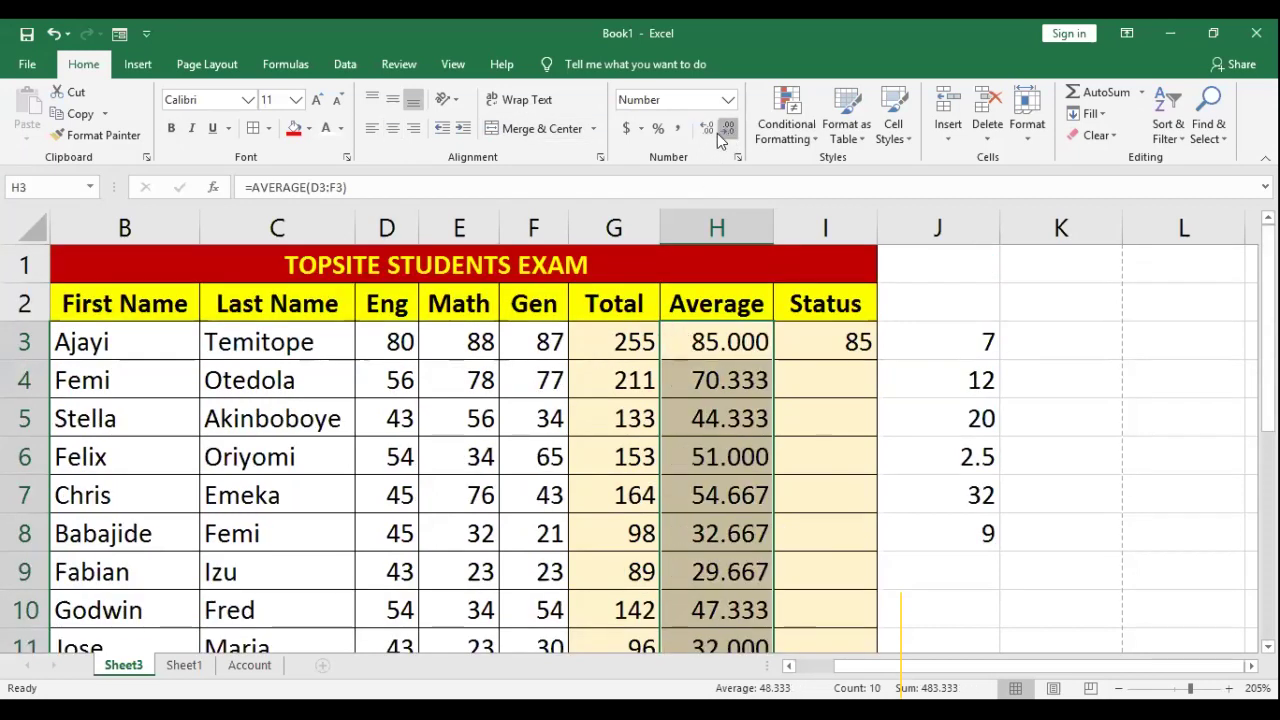
pyautogui.click(724, 132)
pyautogui.click(707, 130)
pyautogui.click(707, 130)
pyautogui.click(707, 130)
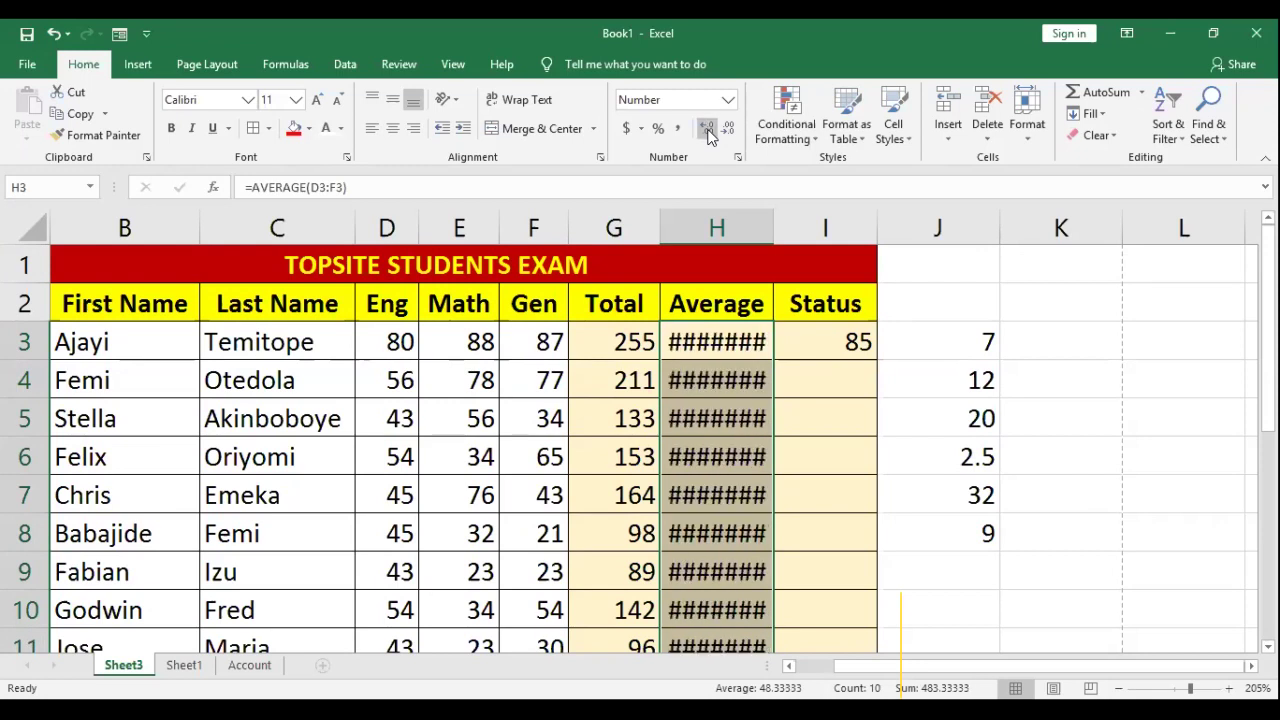
pyautogui.click(708, 131)
# Step: Resize column H to fit the average values in H3:H12
pyautogui.doubleClick(775, 219)
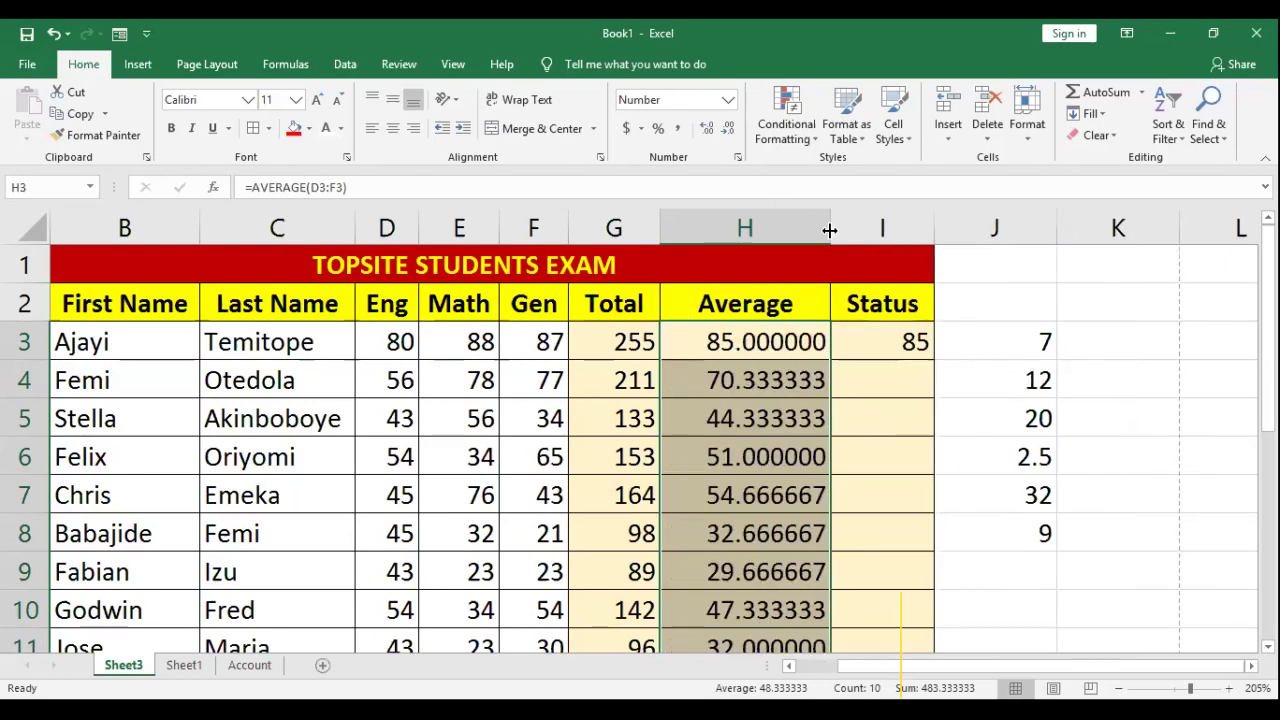
pyautogui.moveTo(830, 230); pyautogui.dragTo(748, 222)
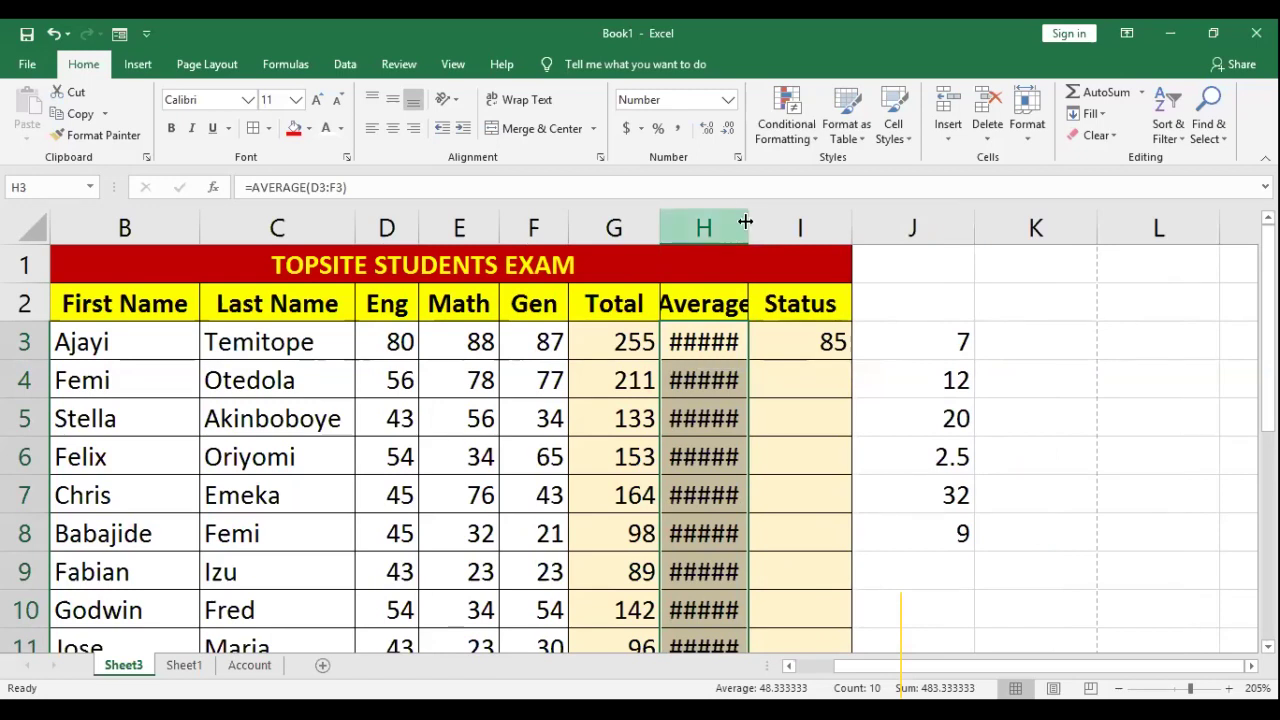
pyautogui.hotkey('ctrl', 'z')
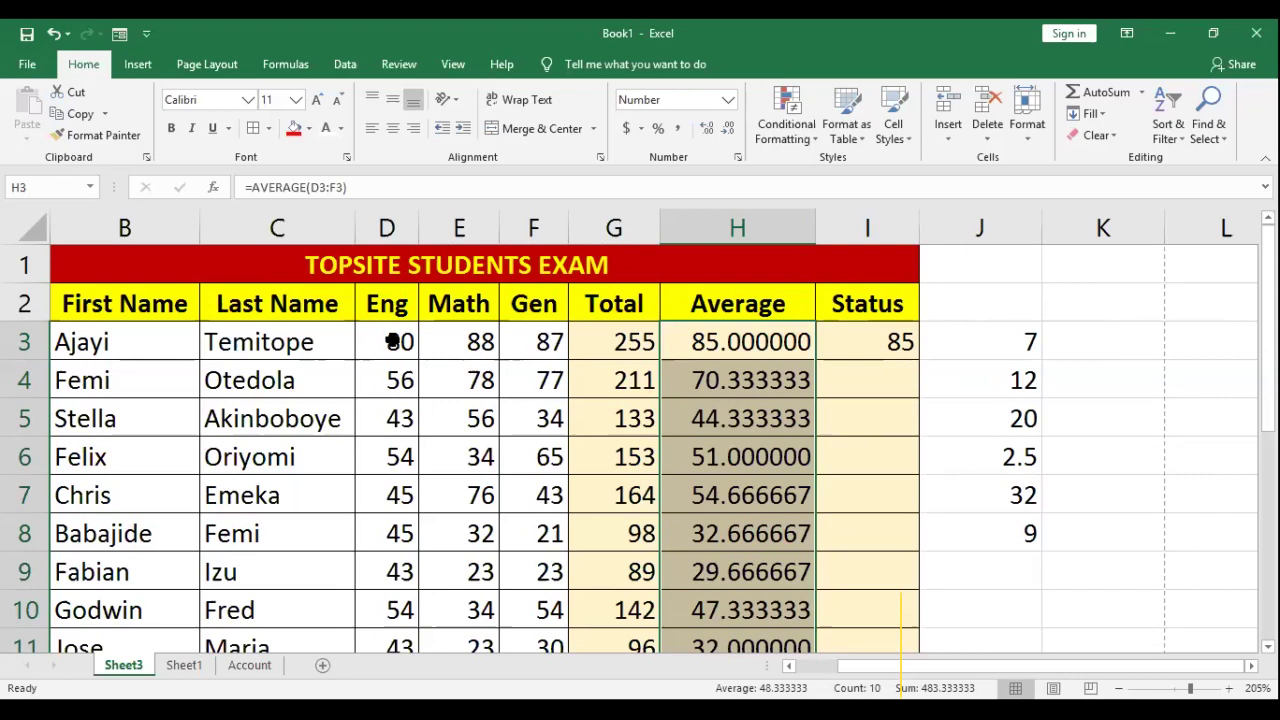
pyautogui.click(805, 251)
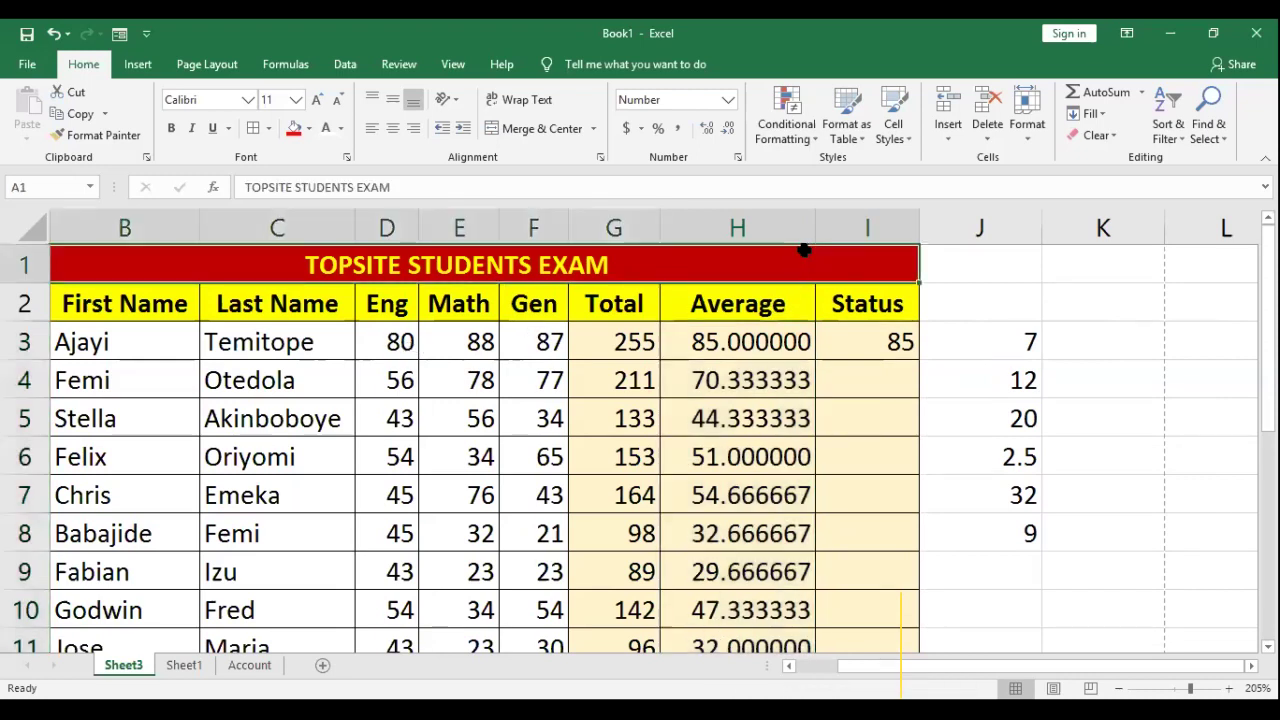
pyautogui.moveTo(737, 342); pyautogui.dragTo(748, 645)
pyautogui.moveTo(745, 567); pyautogui.dragTo(745, 648)
pyautogui.scroll(1, 790, 300)
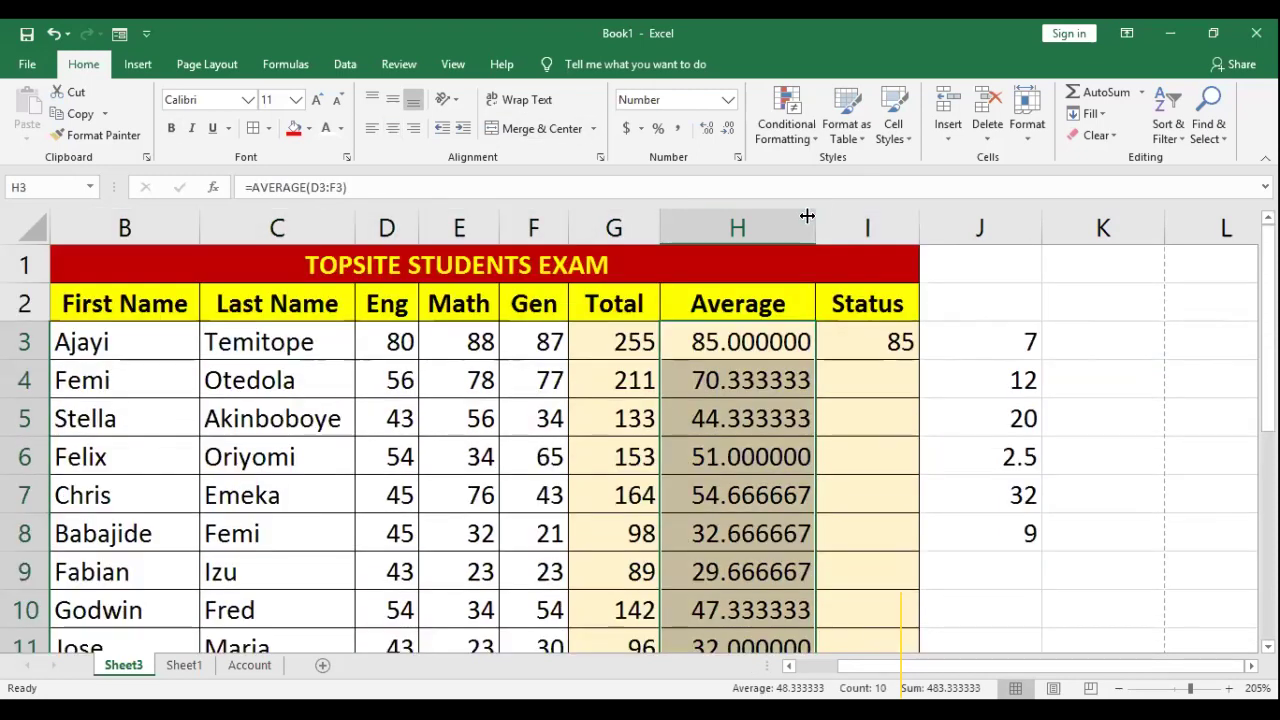
pyautogui.moveTo(810, 219); pyautogui.dragTo(757, 224)
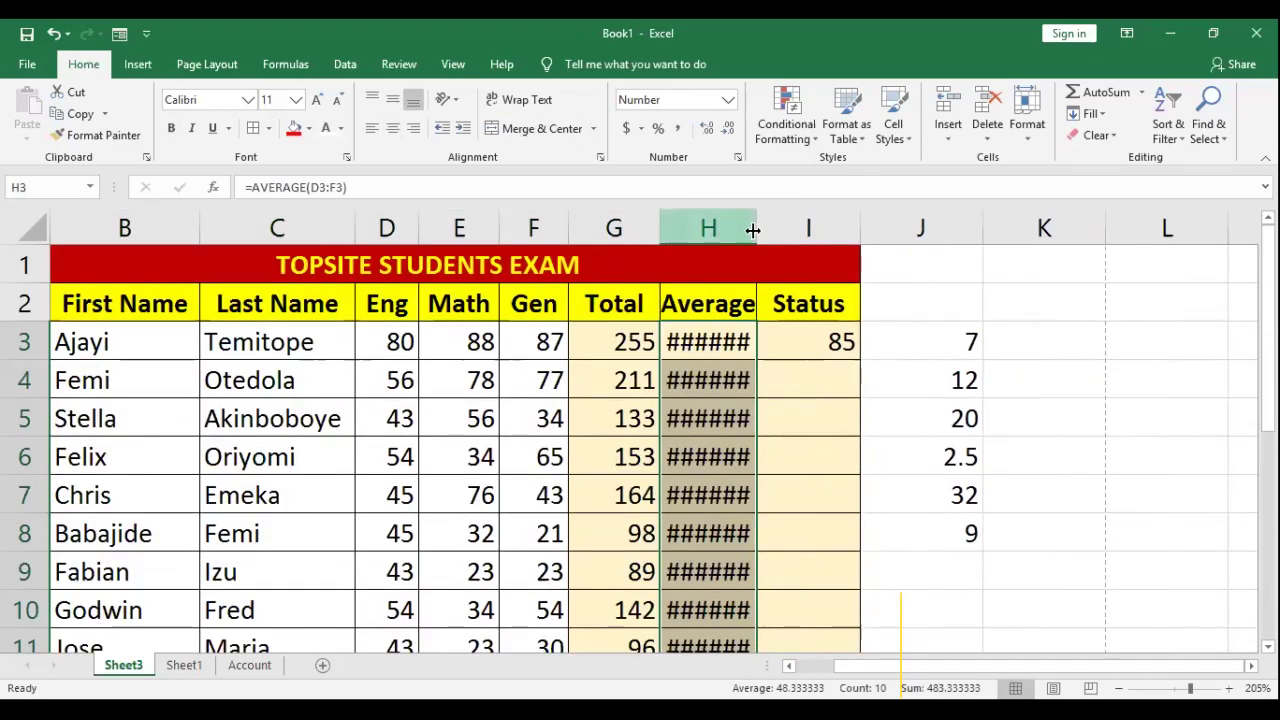
pyautogui.doubleClick(757, 228)
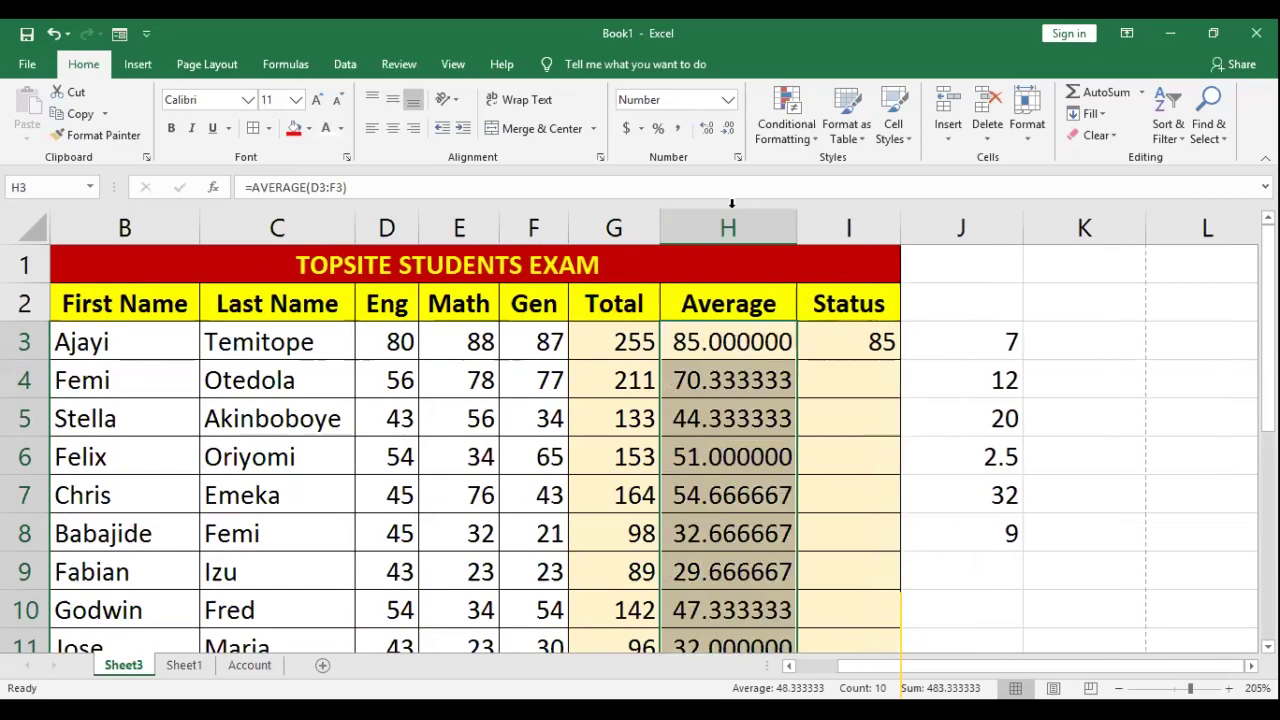
# Step: Adjust the averages back to showing two decimal places
pyautogui.click(727, 130)
pyautogui.click(727, 130)
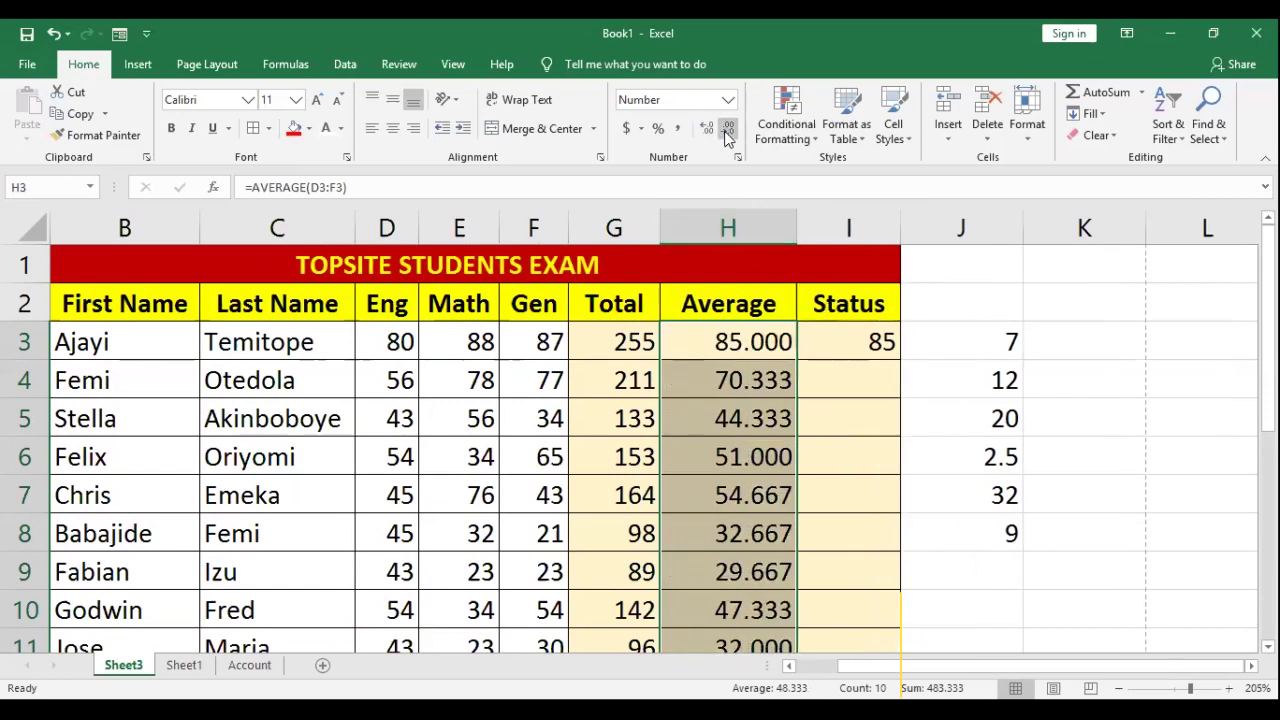
pyautogui.click(727, 130)
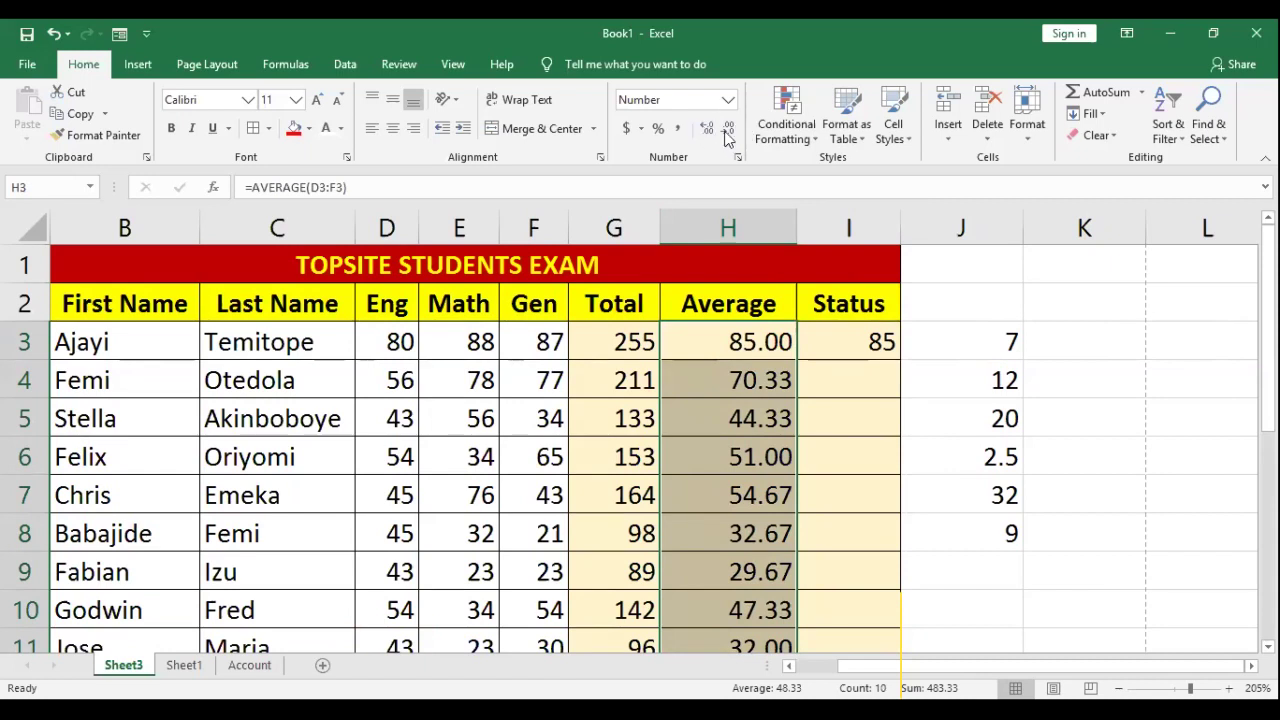
pyautogui.click(706, 128)
pyautogui.click(706, 128)
pyautogui.click(706, 128)
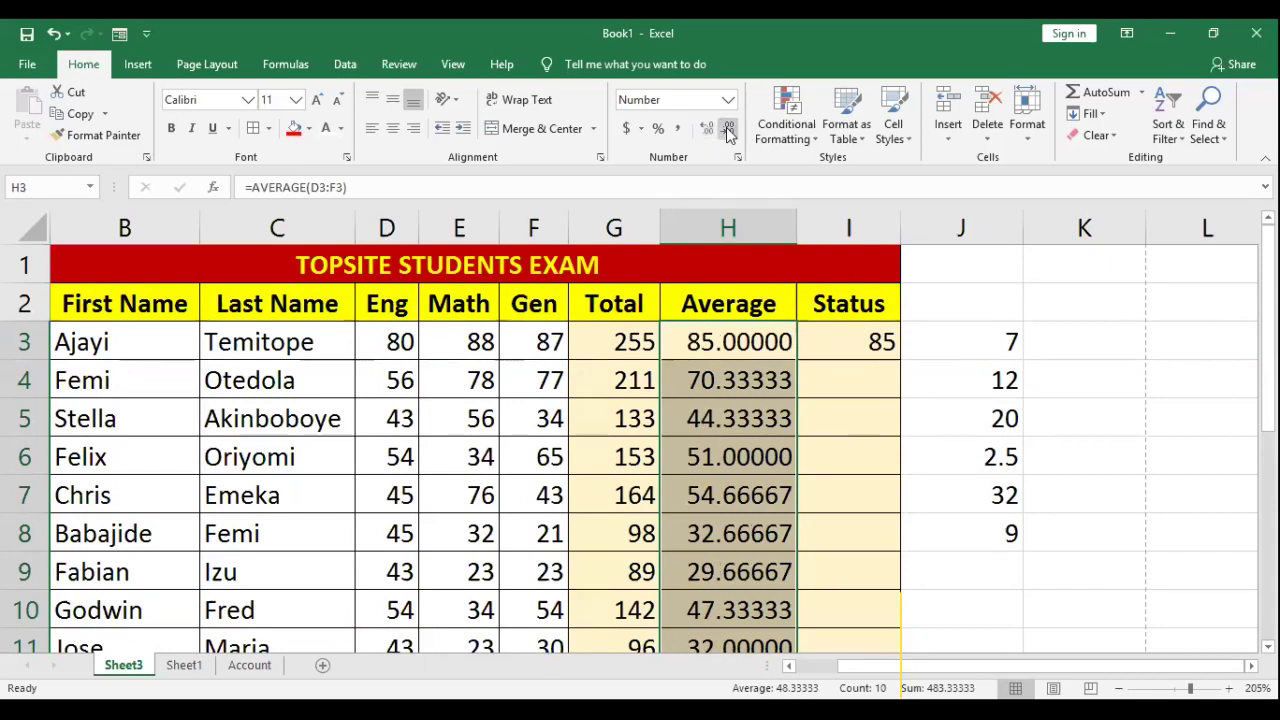
pyautogui.click(727, 130)
pyautogui.click(727, 130)
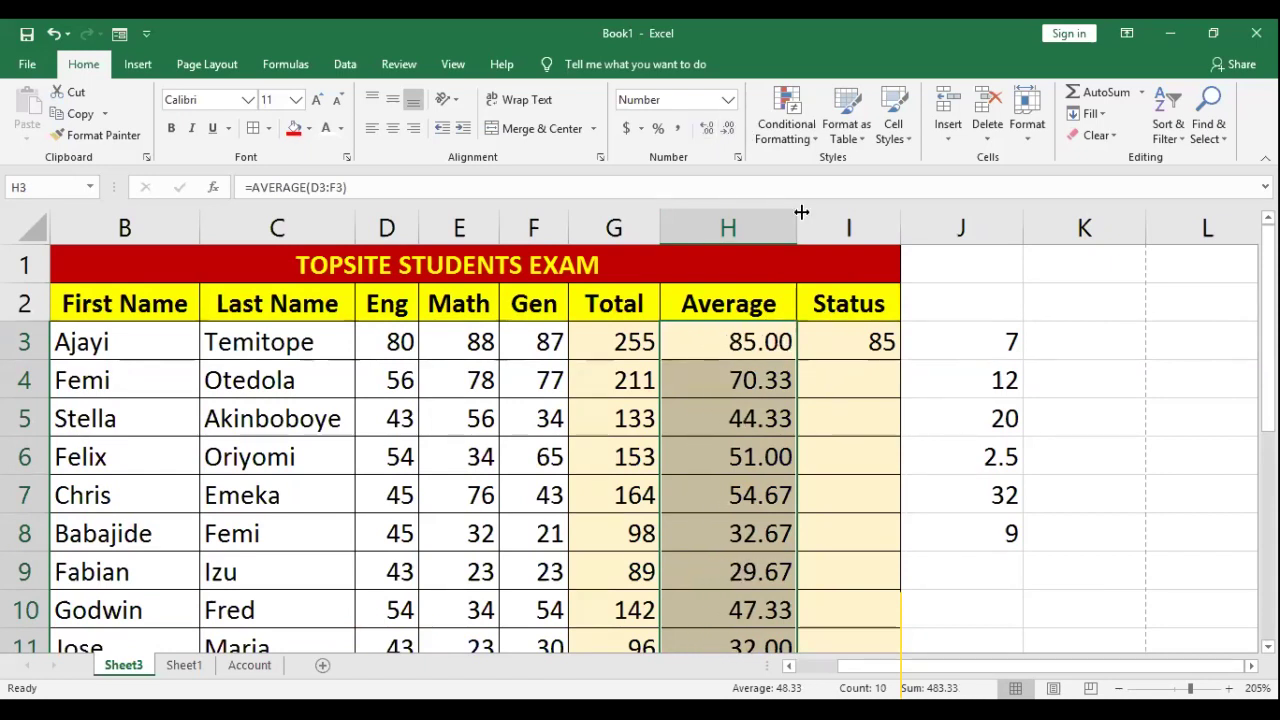
pyautogui.moveTo(798, 216); pyautogui.dragTo(768, 228)
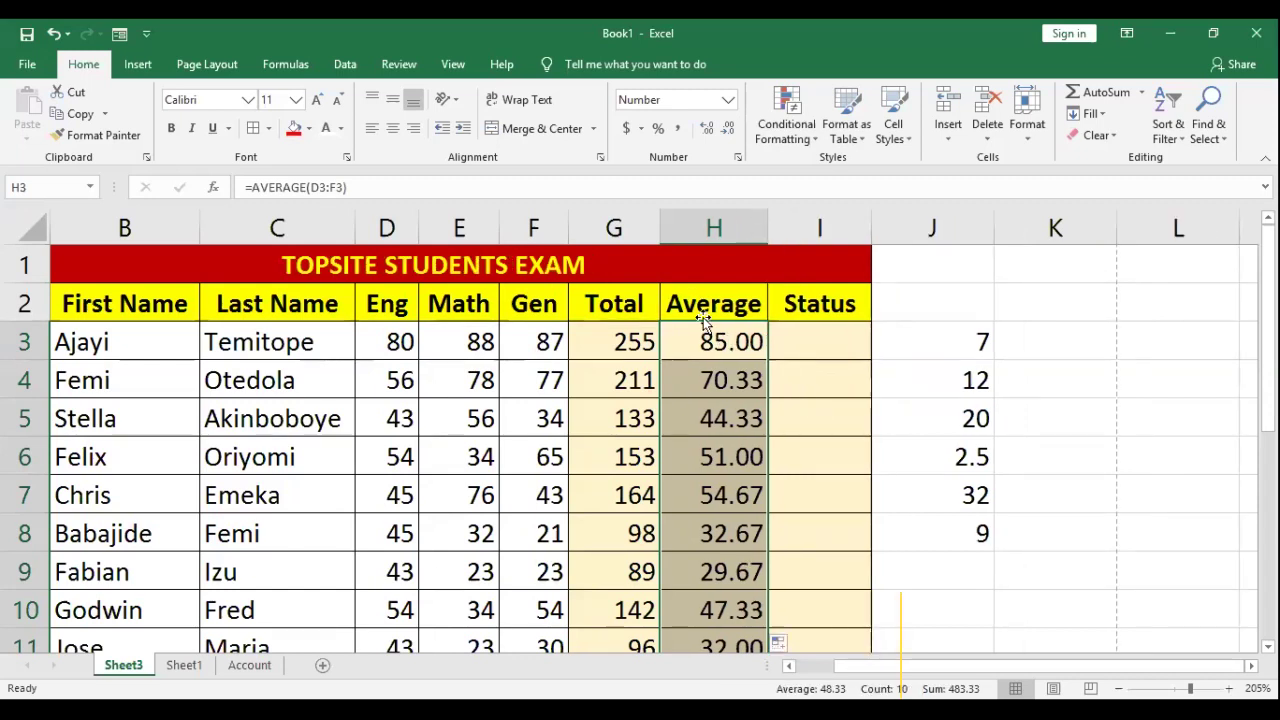
pyautogui.scroll(-2, 252, 421)
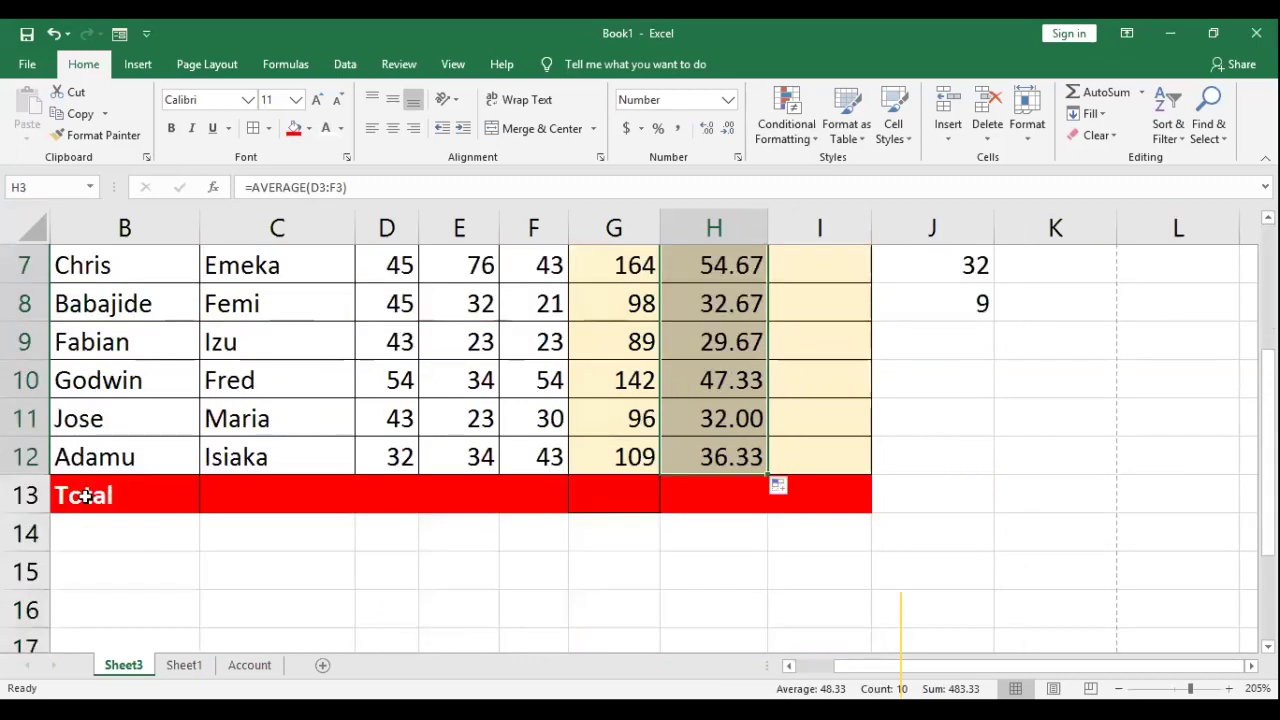
pyautogui.click(106, 494)
pyautogui.scroll(2, 354, 443)
pyautogui.click(387, 306)
pyautogui.moveTo(390, 327); pyautogui.dragTo(400, 528)
pyautogui.scroll(-2, 400, 528)
pyautogui.click(384, 491)
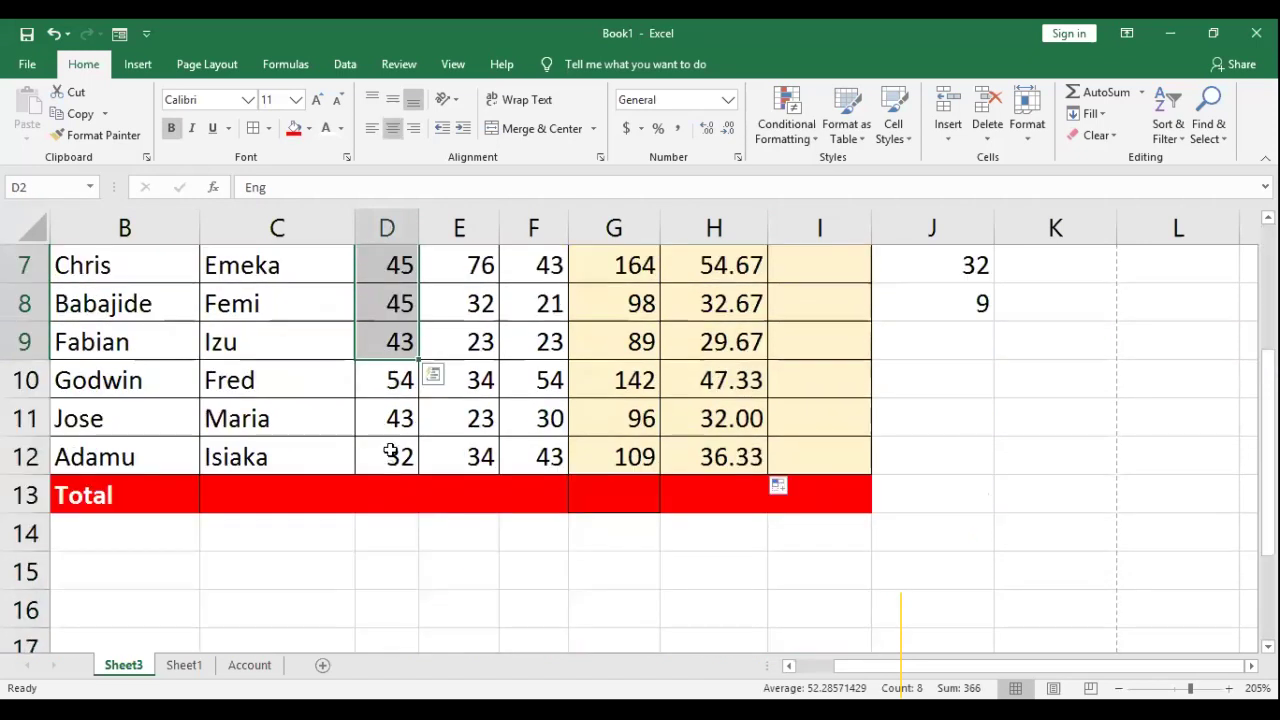
pyautogui.scroll(2, 389, 449)
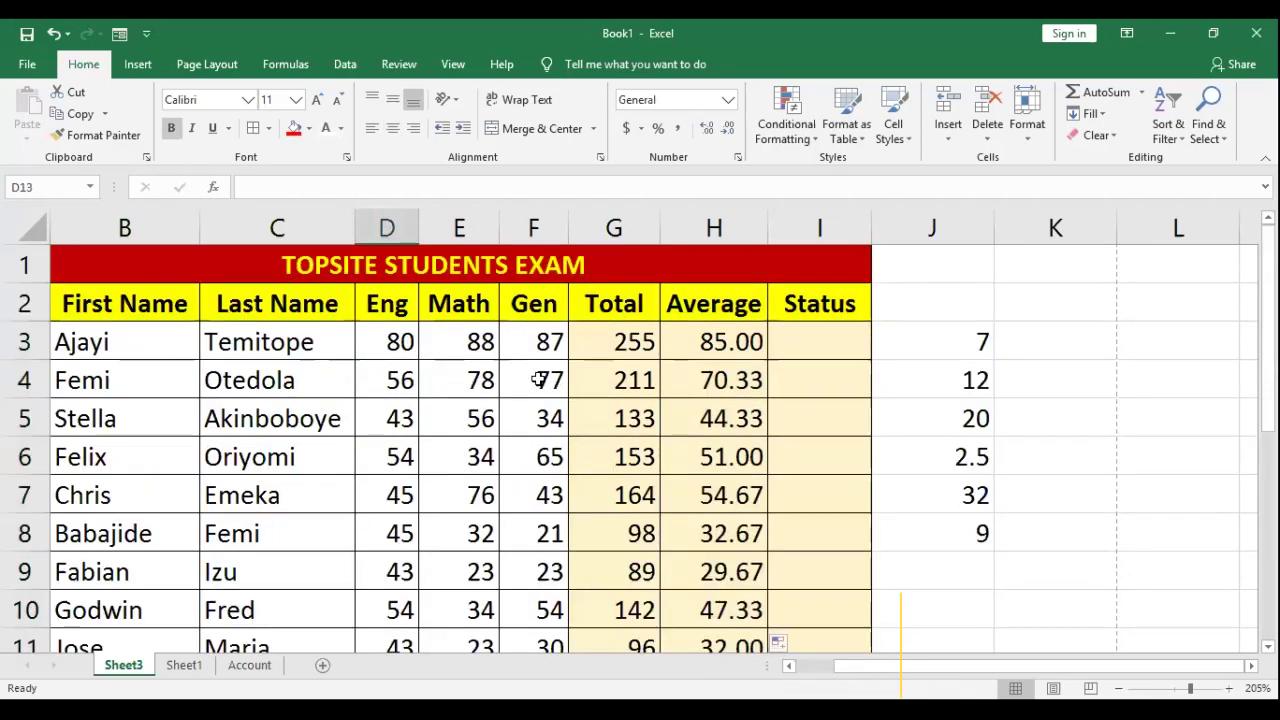
pyautogui.keyDown('ctrl'); pyautogui.scroll(-1, 540, 375); pyautogui.keyUp('ctrl')
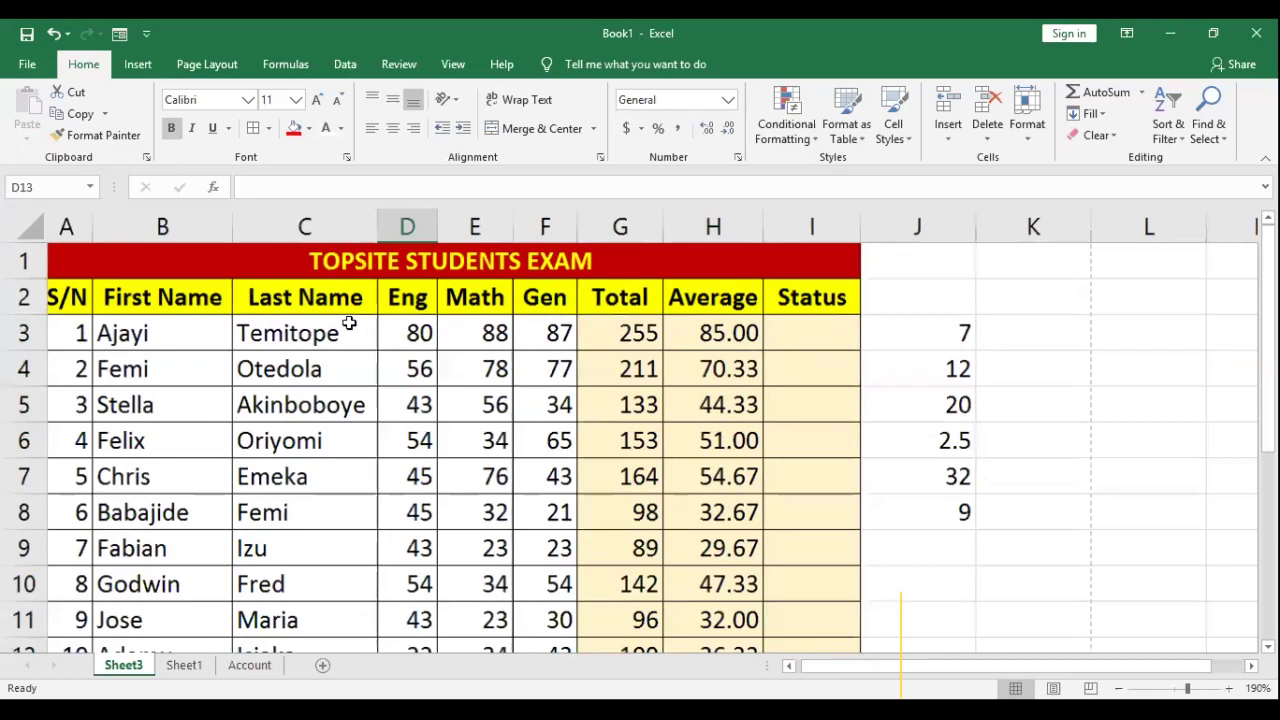
pyautogui.keyDown('ctrl'); pyautogui.scroll(-2, 346, 489); pyautogui.keyUp('ctrl')
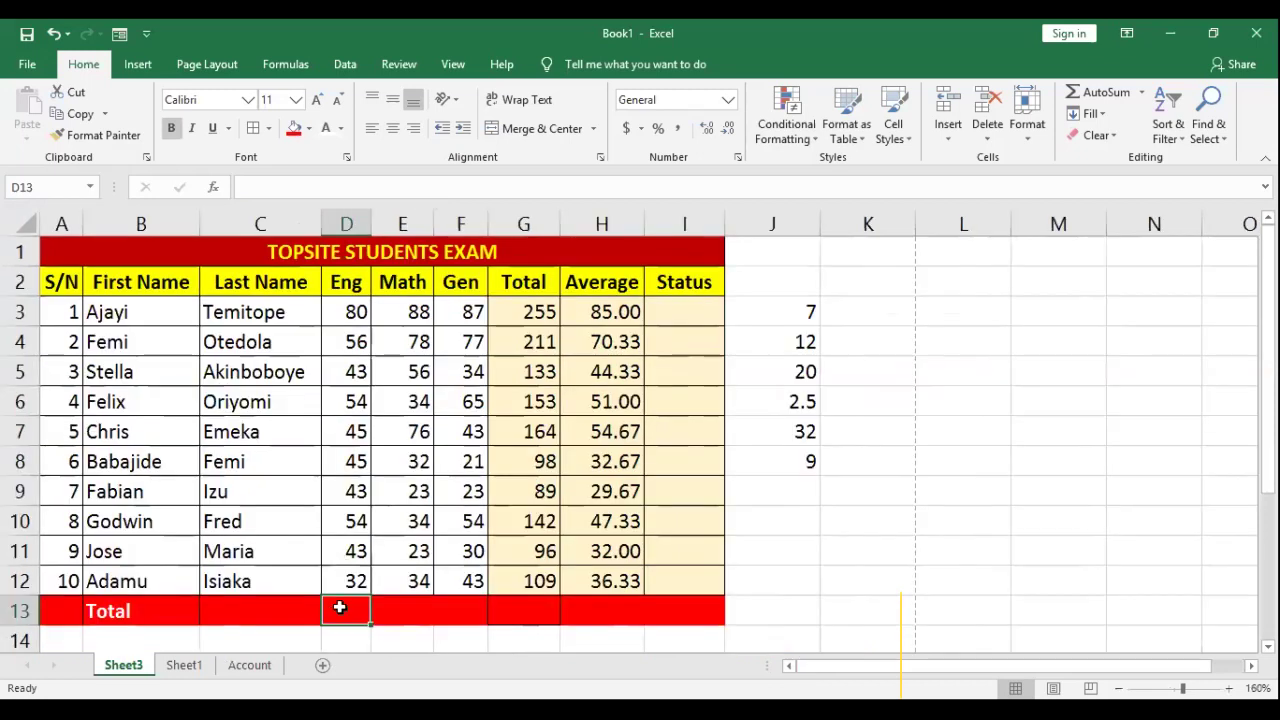
pyautogui.click(346, 318)
pyautogui.click(342, 343)
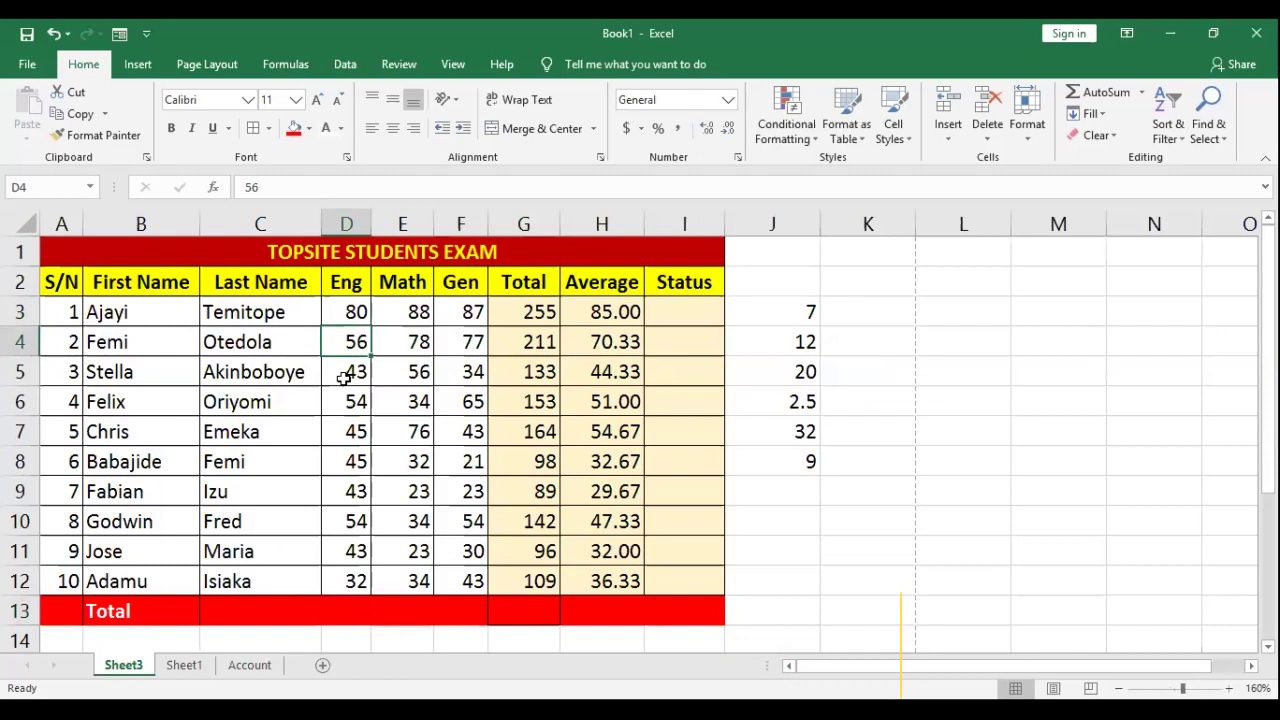
pyautogui.click(342, 375)
pyautogui.click(345, 401)
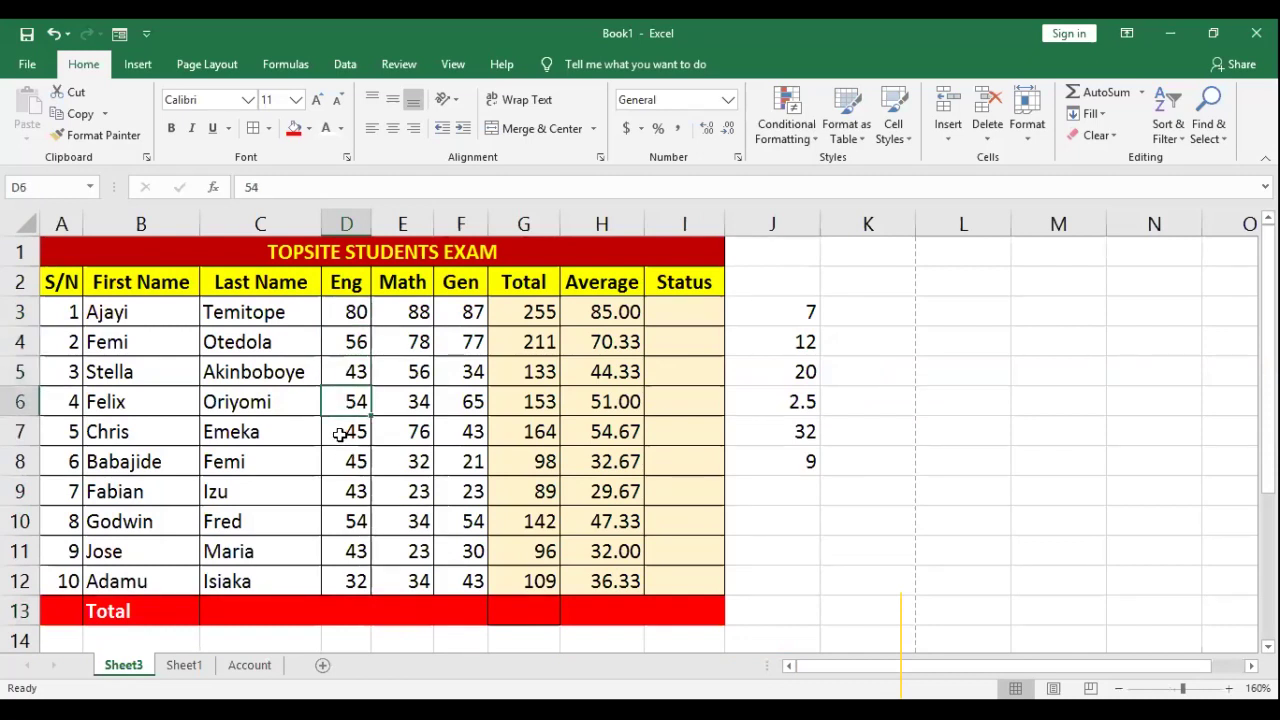
pyautogui.click(341, 431)
pyautogui.click(348, 462)
pyautogui.click(350, 492)
pyautogui.click(347, 521)
pyautogui.click(348, 553)
pyautogui.click(350, 580)
# Step: Enter =SUM(D3:D12) in D13 to total the Eng scores to 495
pyautogui.click(347, 612)
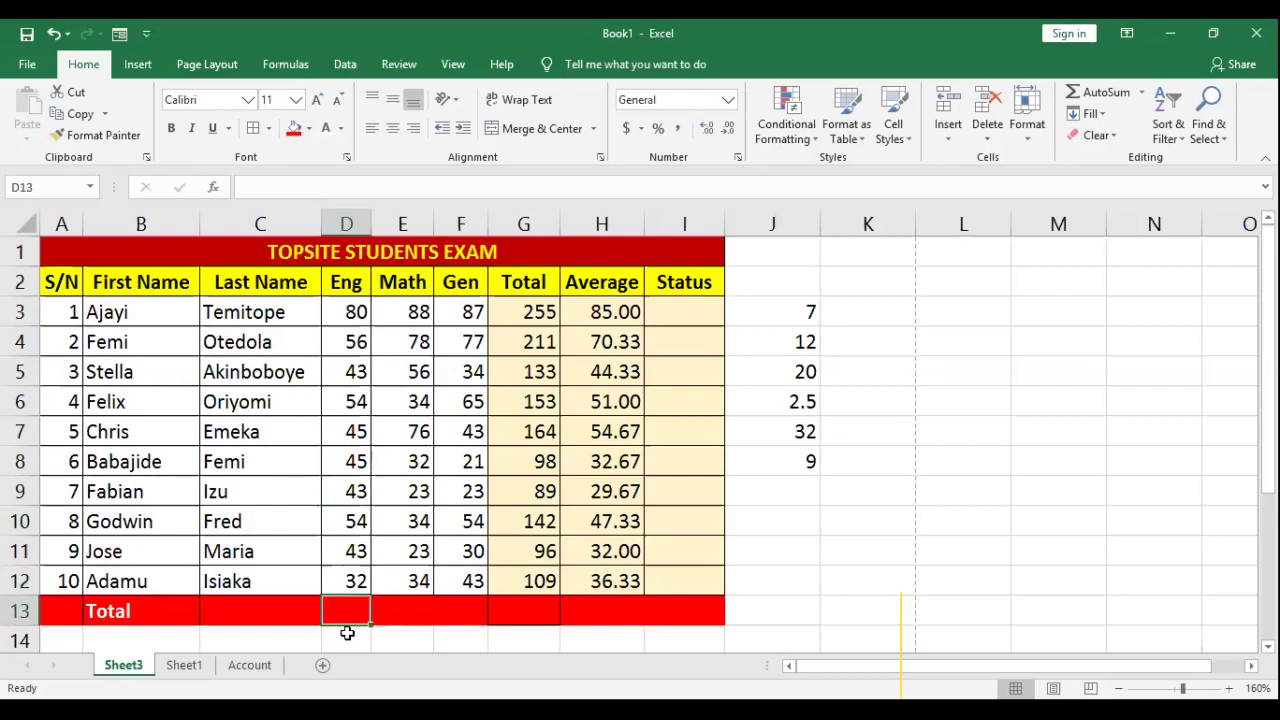
pyautogui.write('=')
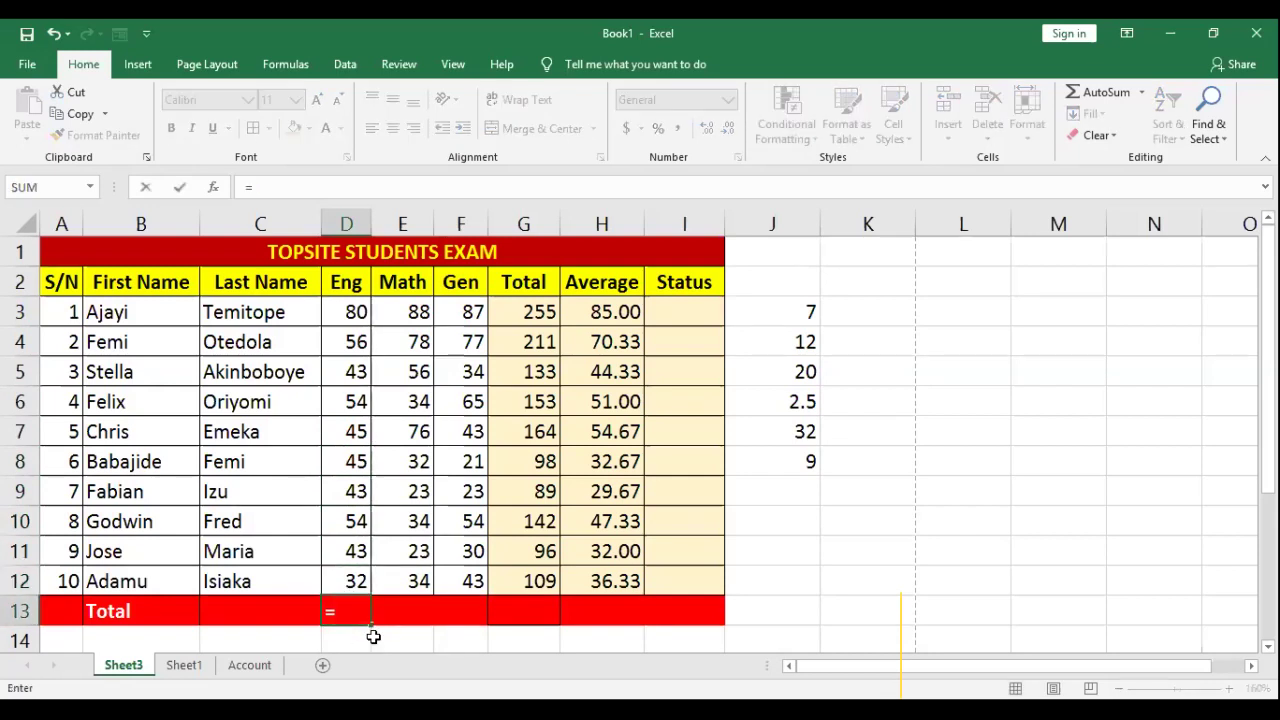
pyautogui.write('D3')
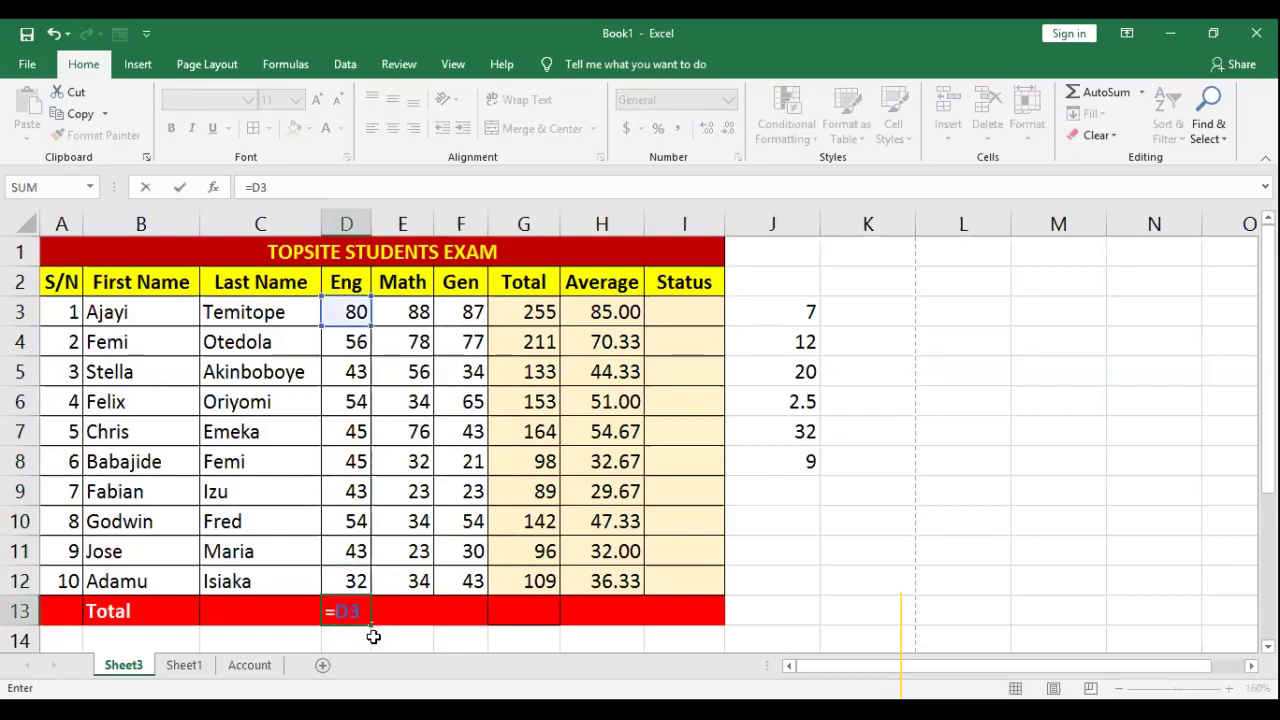
pyautogui.write('+D4')
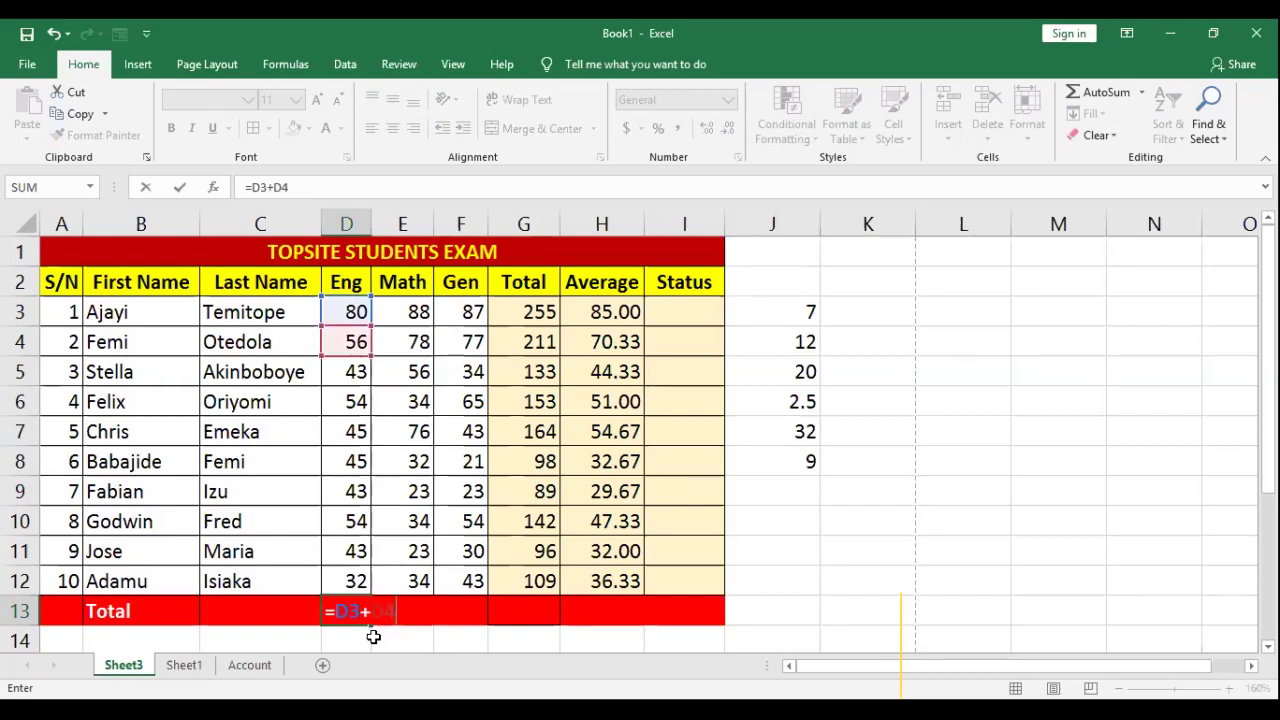
pyautogui.press('BackSpace')
pyautogui.press('BackSpace')
pyautogui.press('BackSpace')
pyautogui.press('BackSpace')
pyautogui.press('BackSpace')
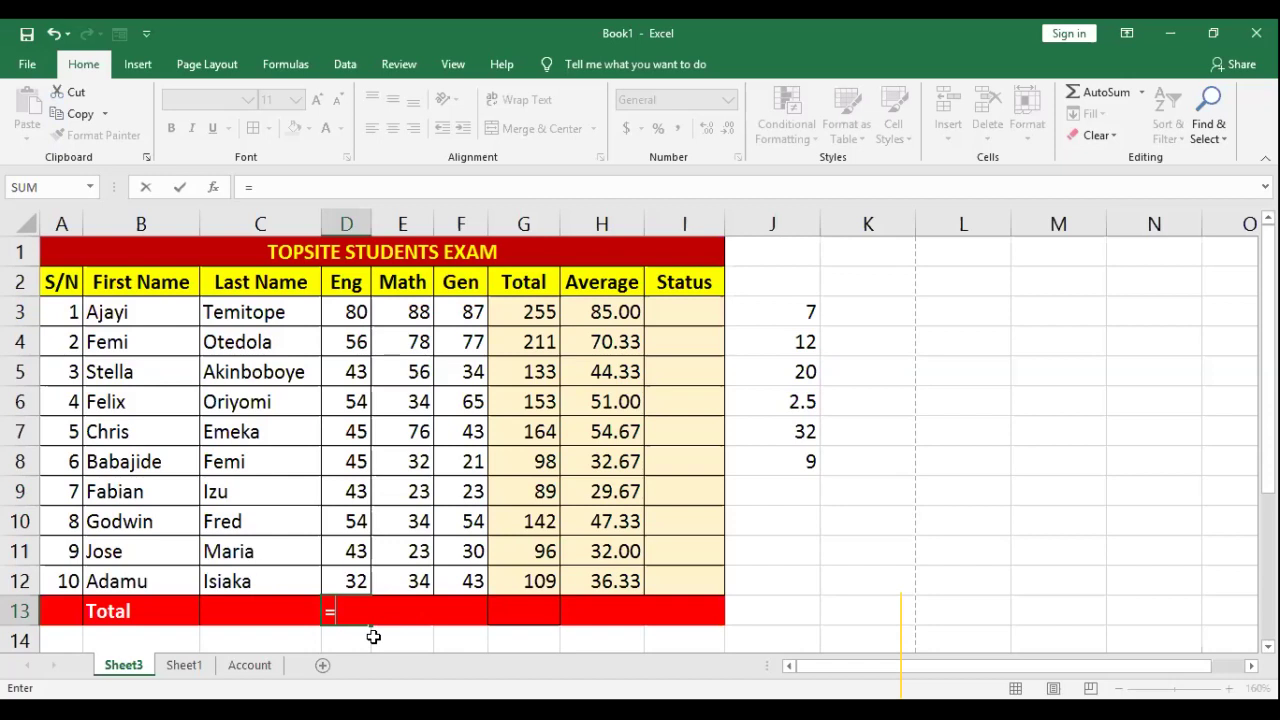
pyautogui.write('SUM(')
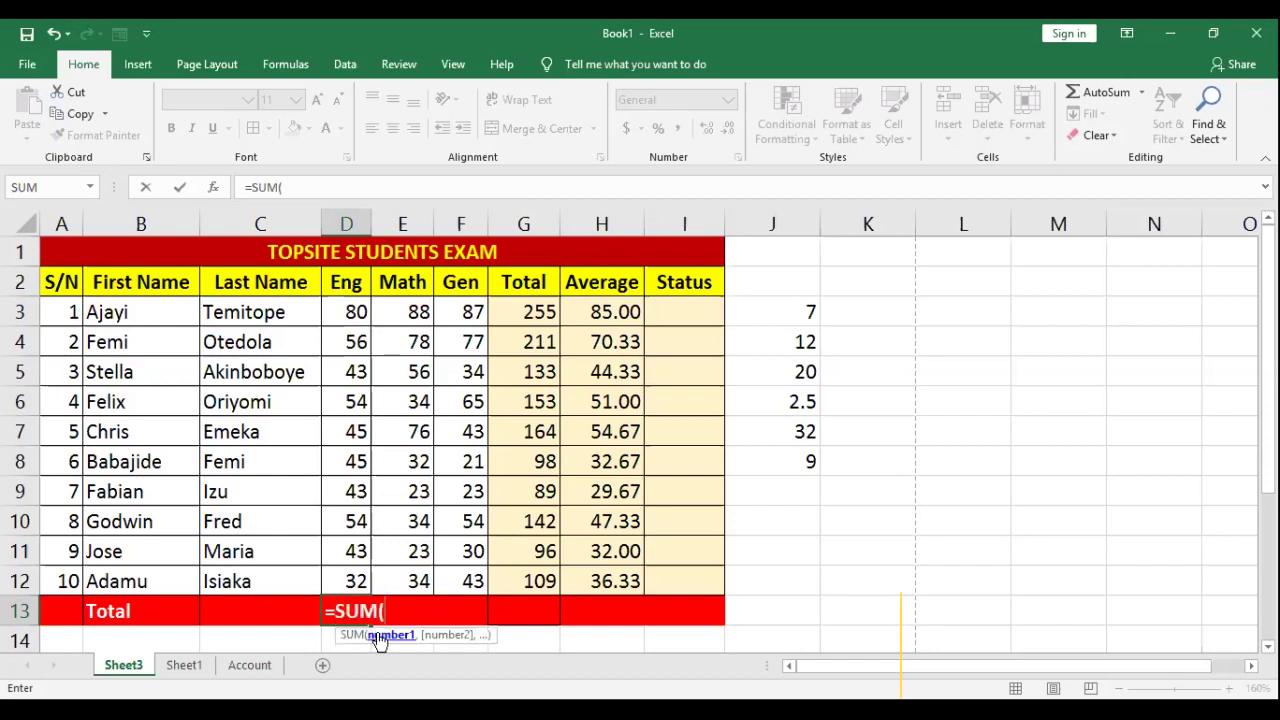
pyautogui.click(355, 312)
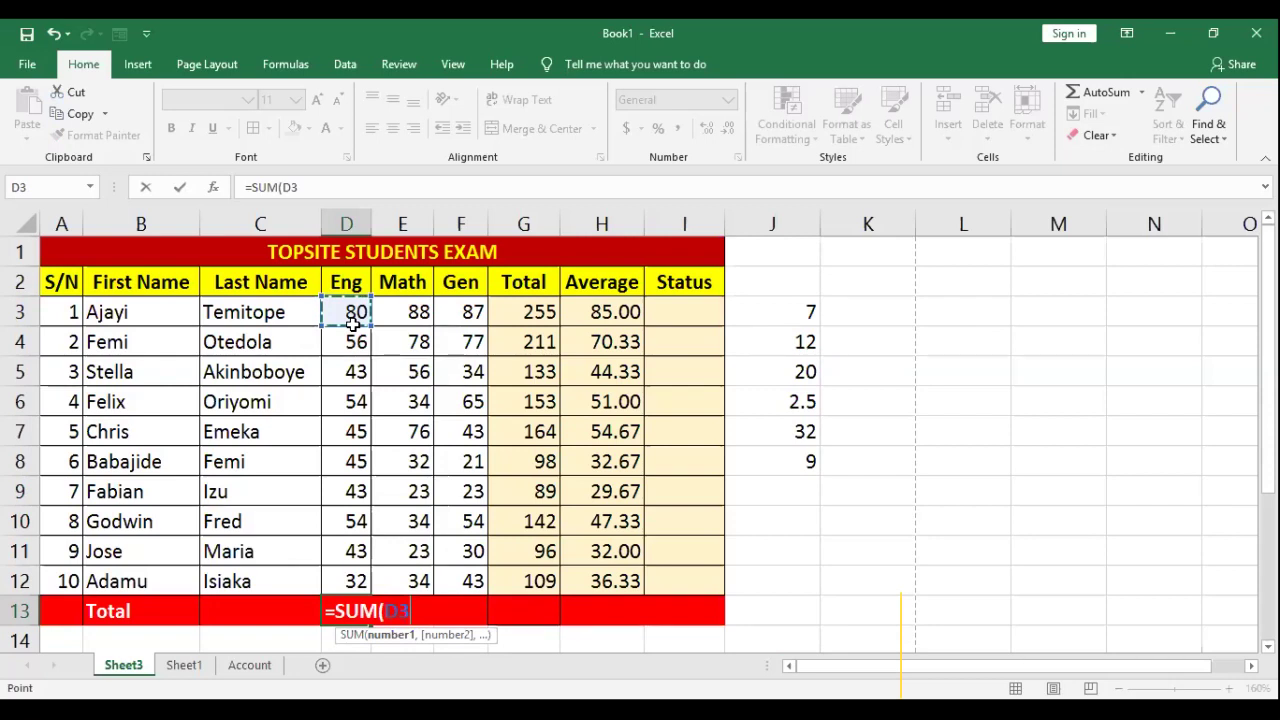
pyautogui.keyDown('shift'); pyautogui.click(355, 581); pyautogui.keyUp('shift')
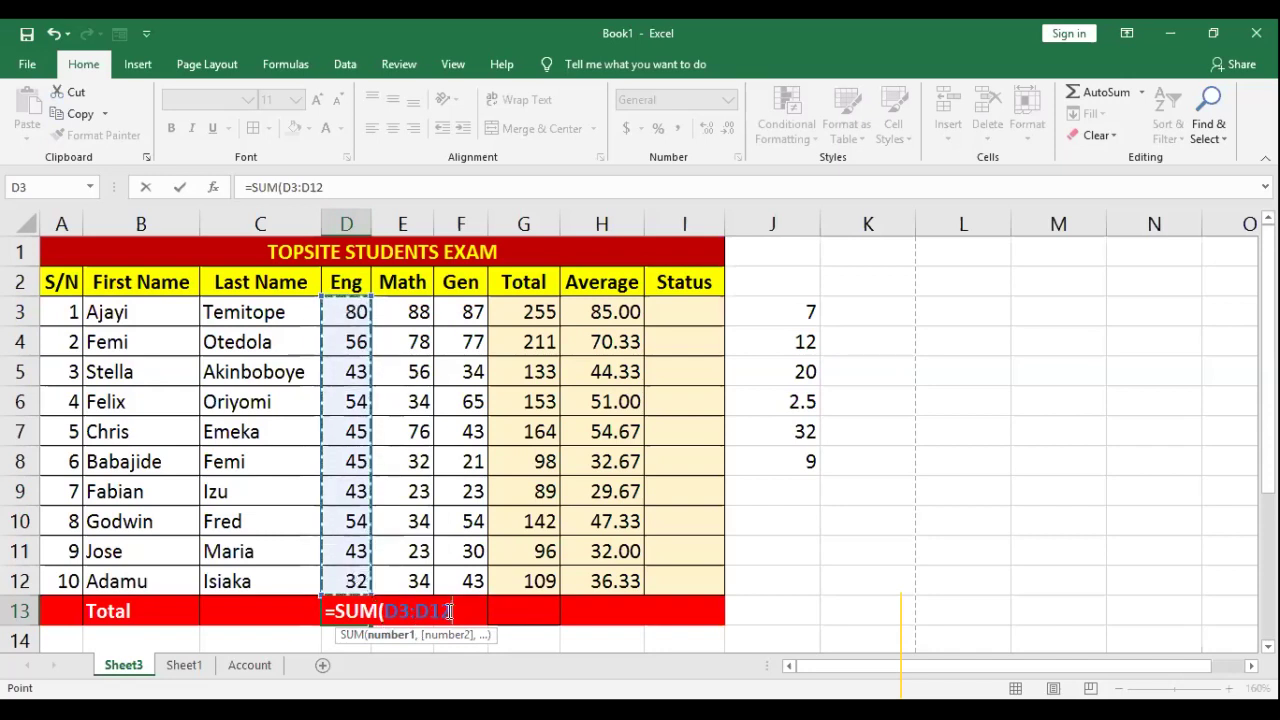
pyautogui.write(')')
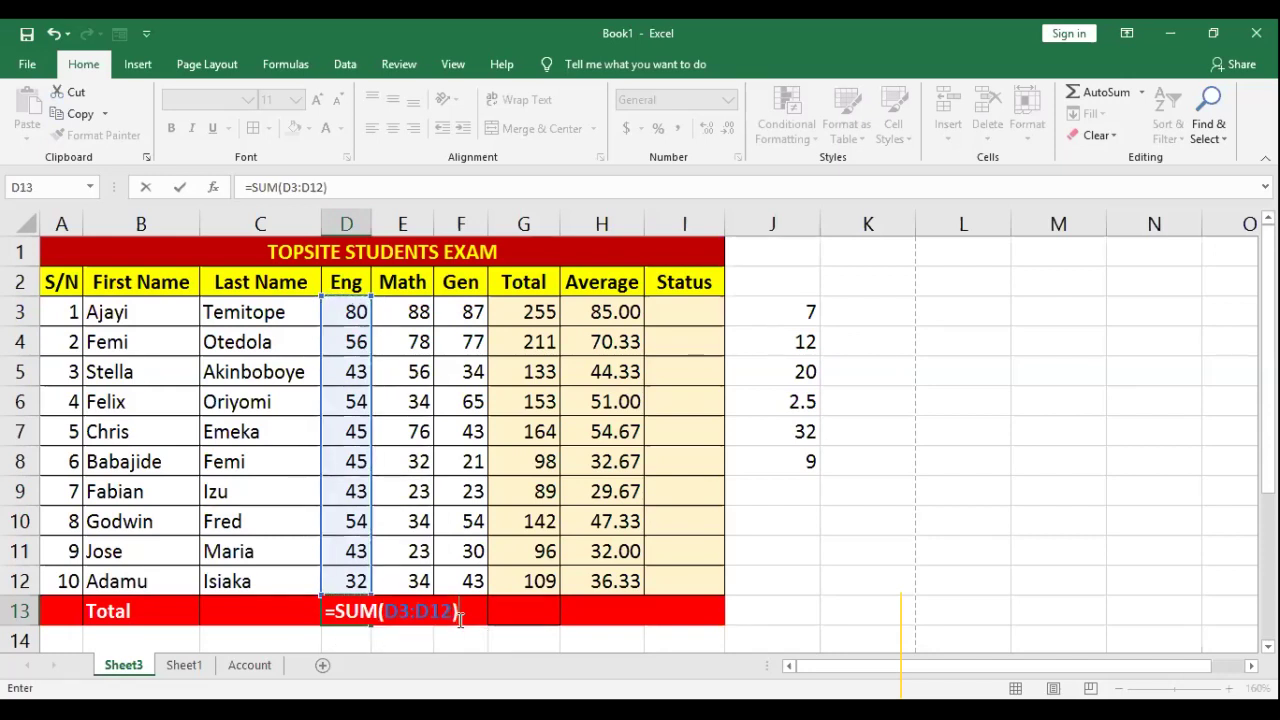
pyautogui.press('Return')
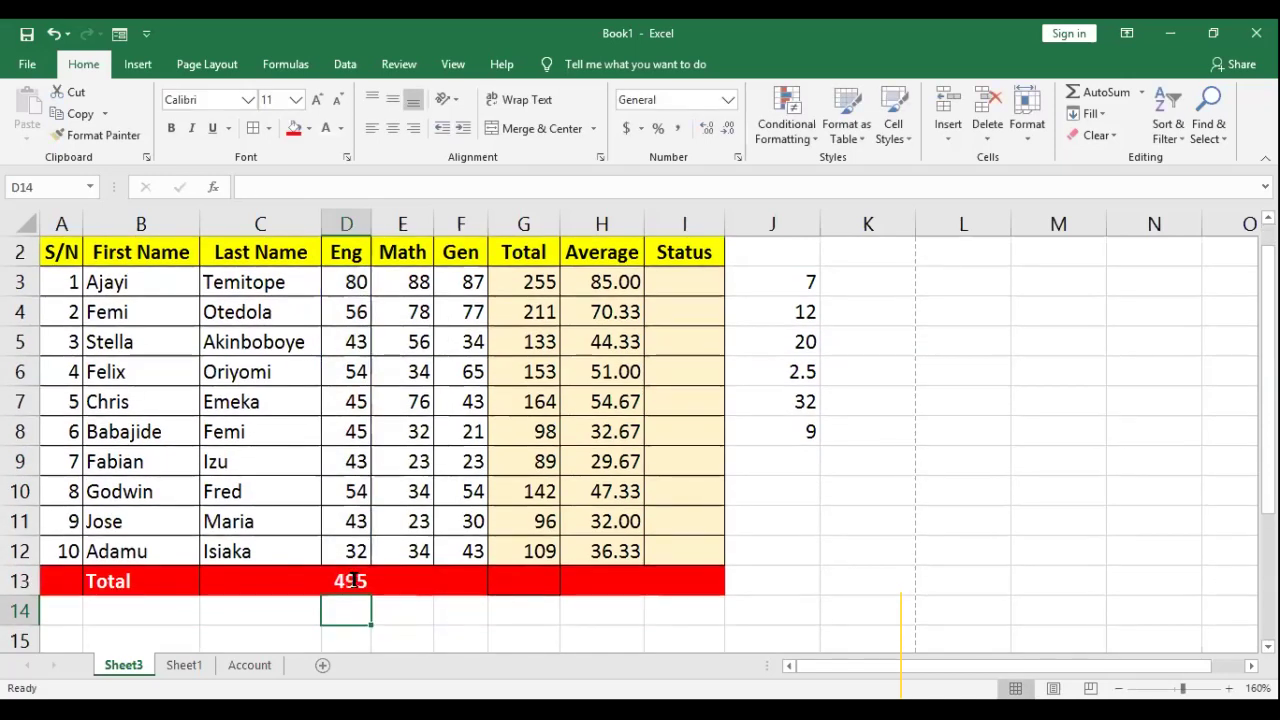
pyautogui.doubleClick(419, 580)
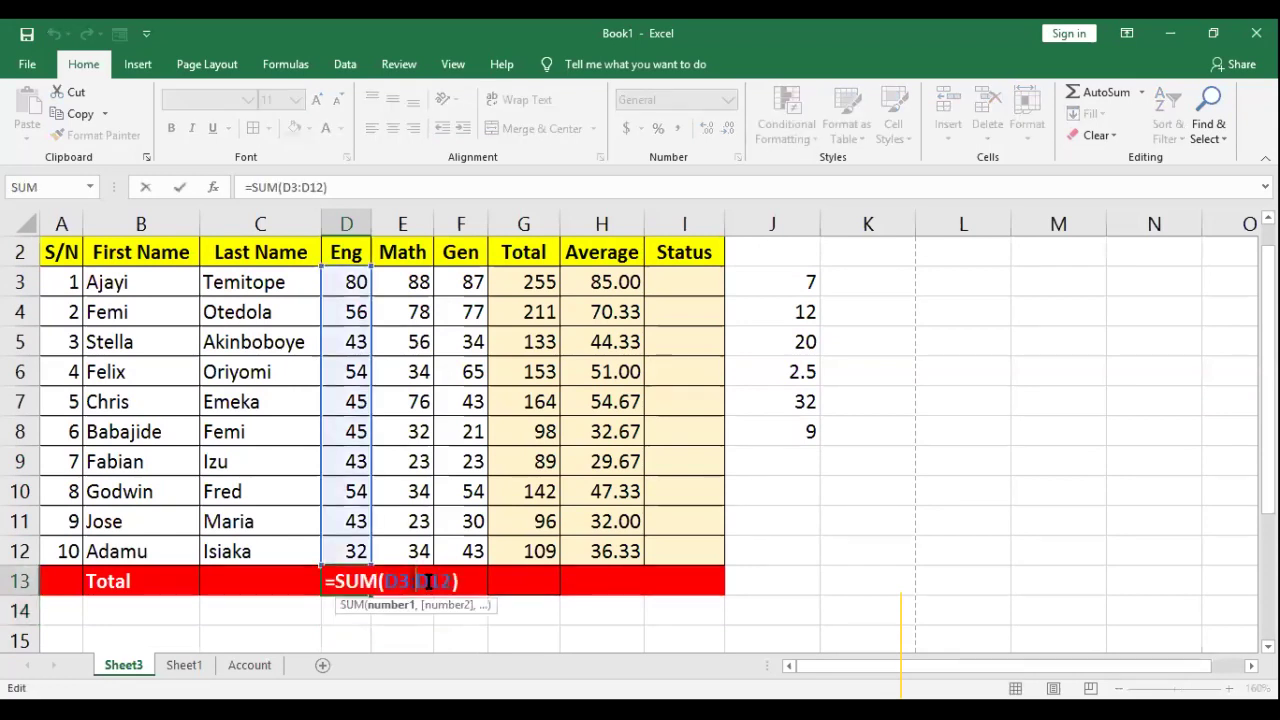
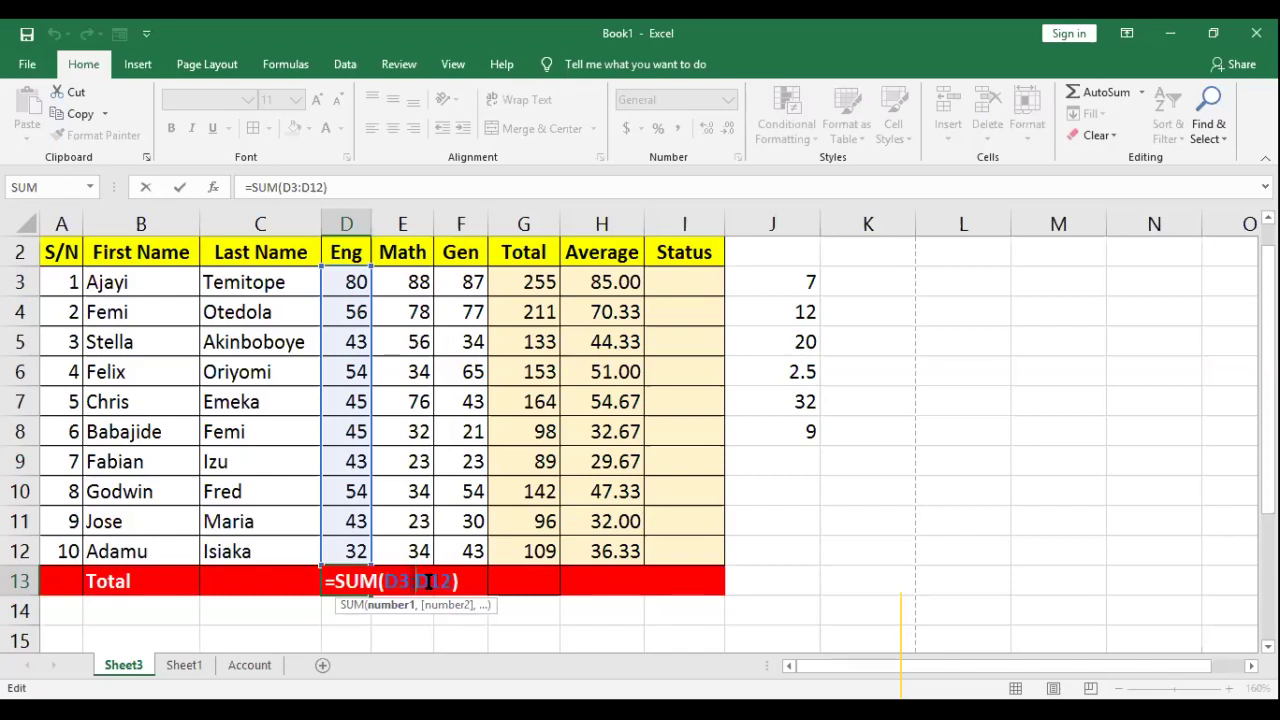
# Step: Commit the 495 Eng total in D13 and enter =SUM(D3,D12) in D14, giving 112
pyautogui.press('Return')
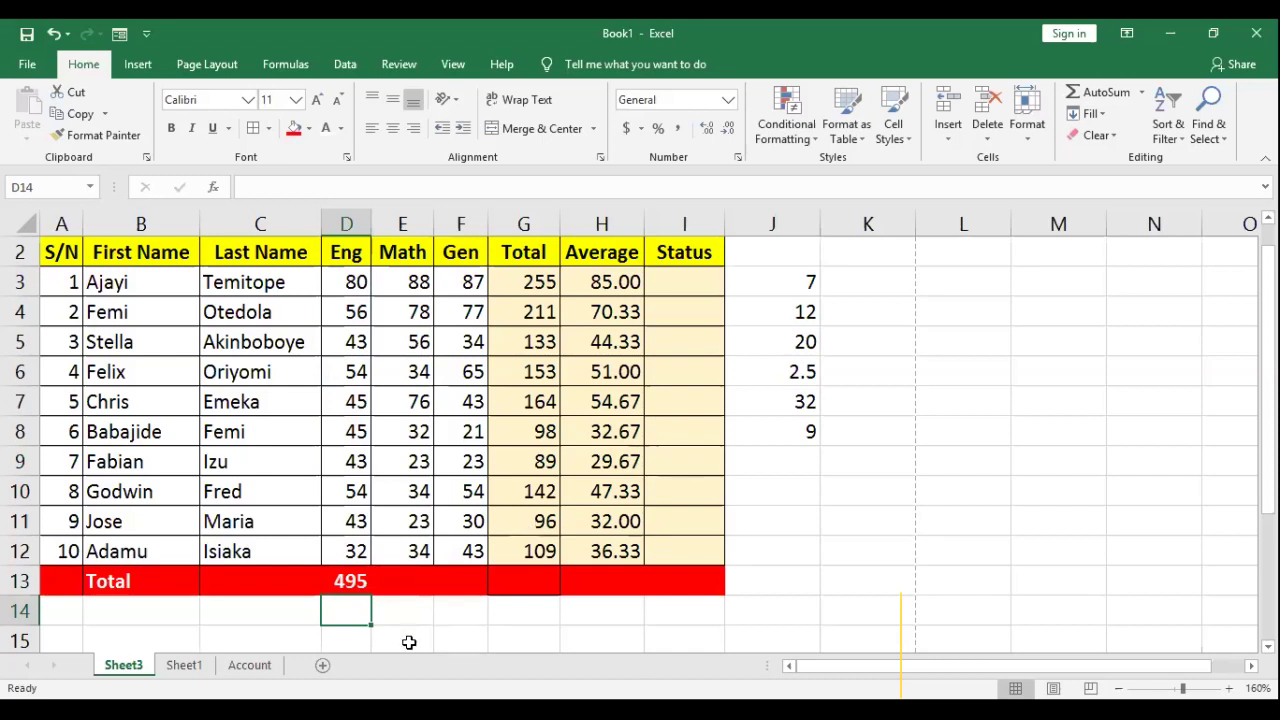
pyautogui.write('=')
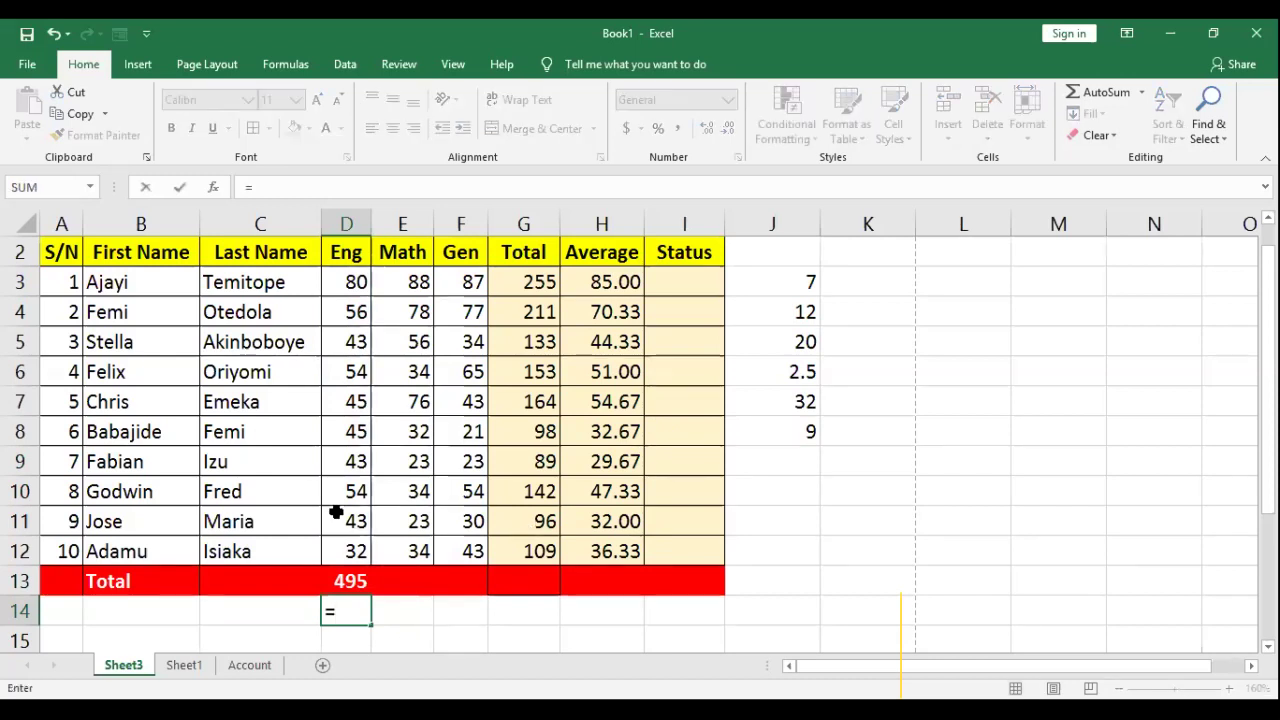
pyautogui.write('SUM(')
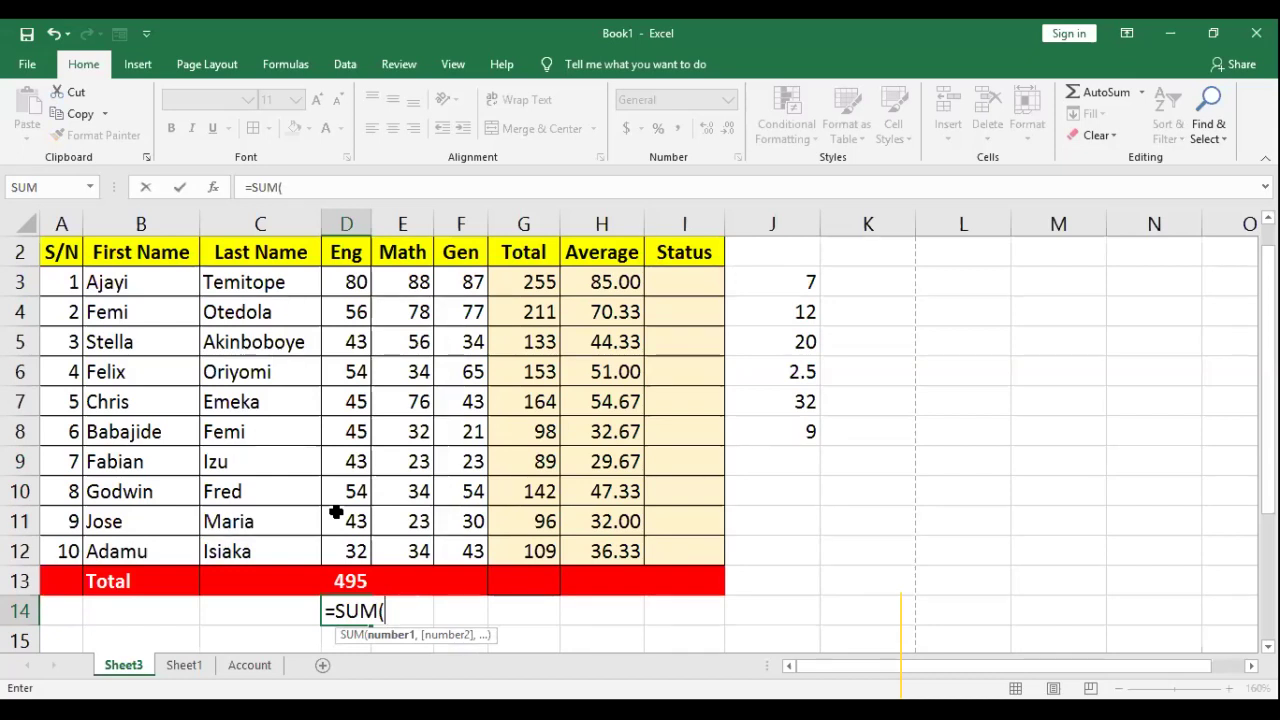
pyautogui.write('D3,D12)')
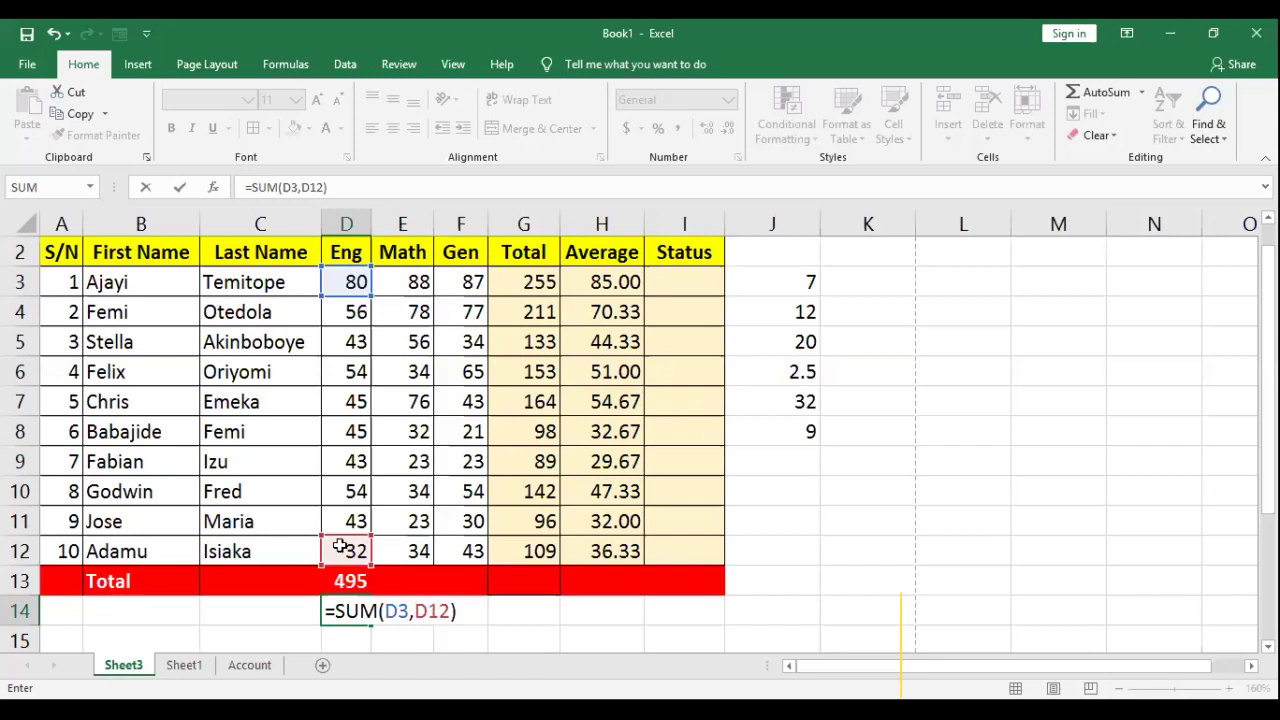
pyautogui.press('Return')
pyautogui.press('Up')
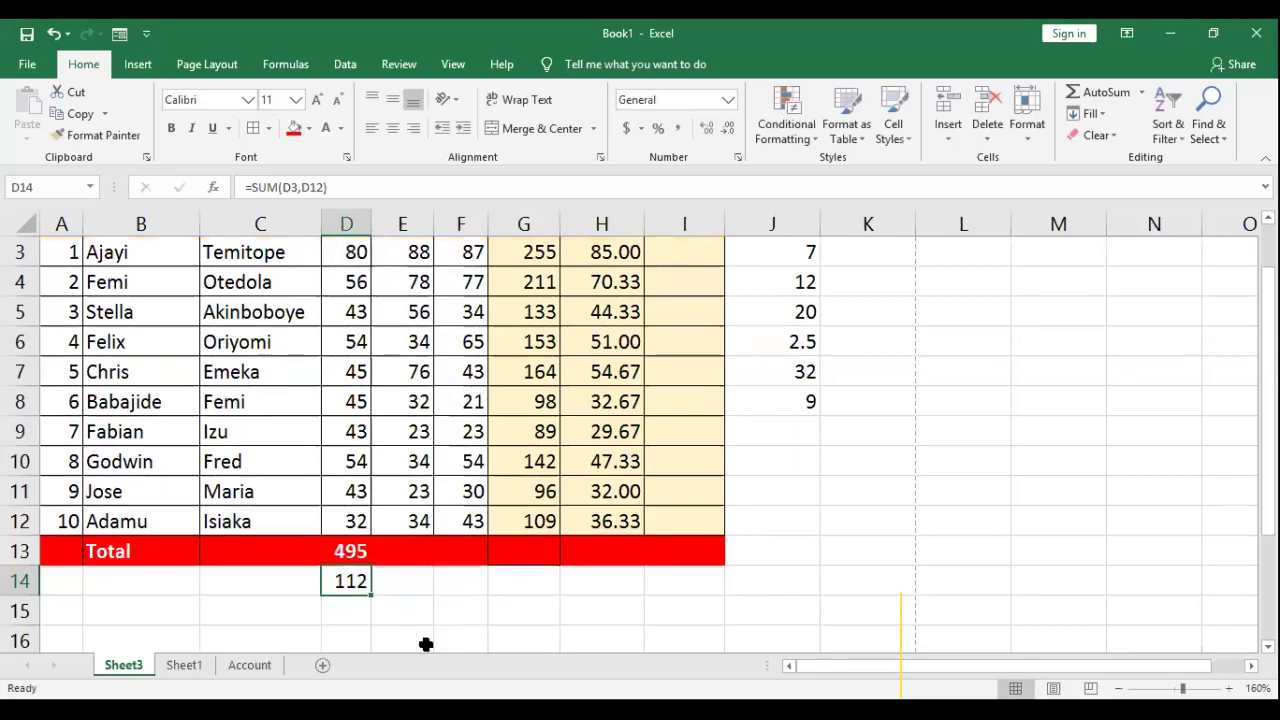
# Step: Inspect the D14 formula's arguments and compare it with the D13 total, leaving both unchanged
pyautogui.doubleClick(347, 581)
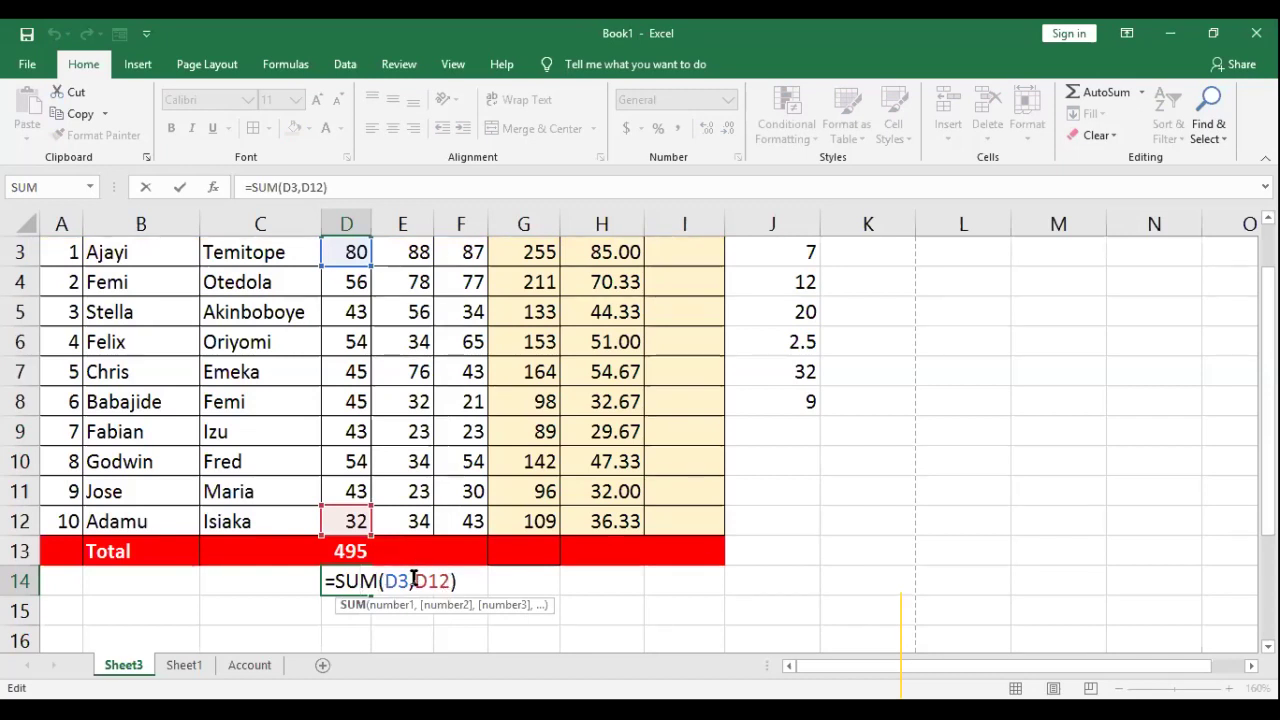
pyautogui.hotkey('shift', 'Left')
pyautogui.hotkey('shift', 'Left')
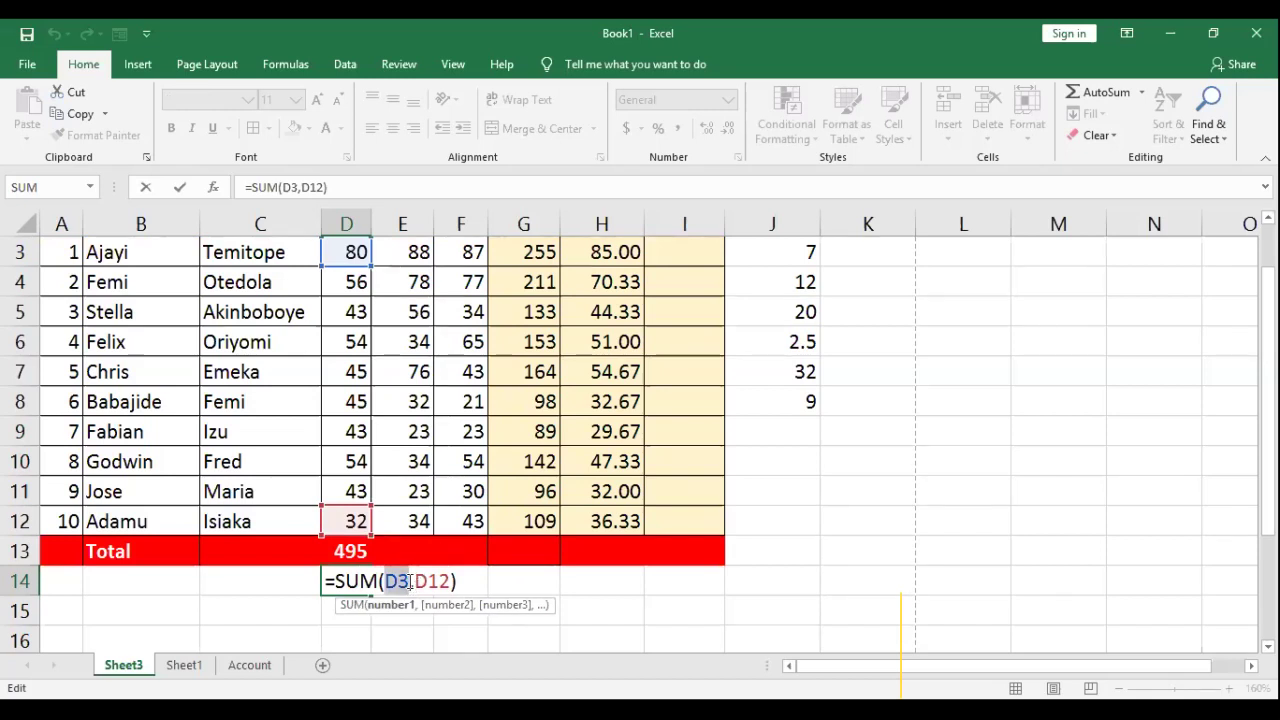
pyautogui.hotkey('shift', 'Right')
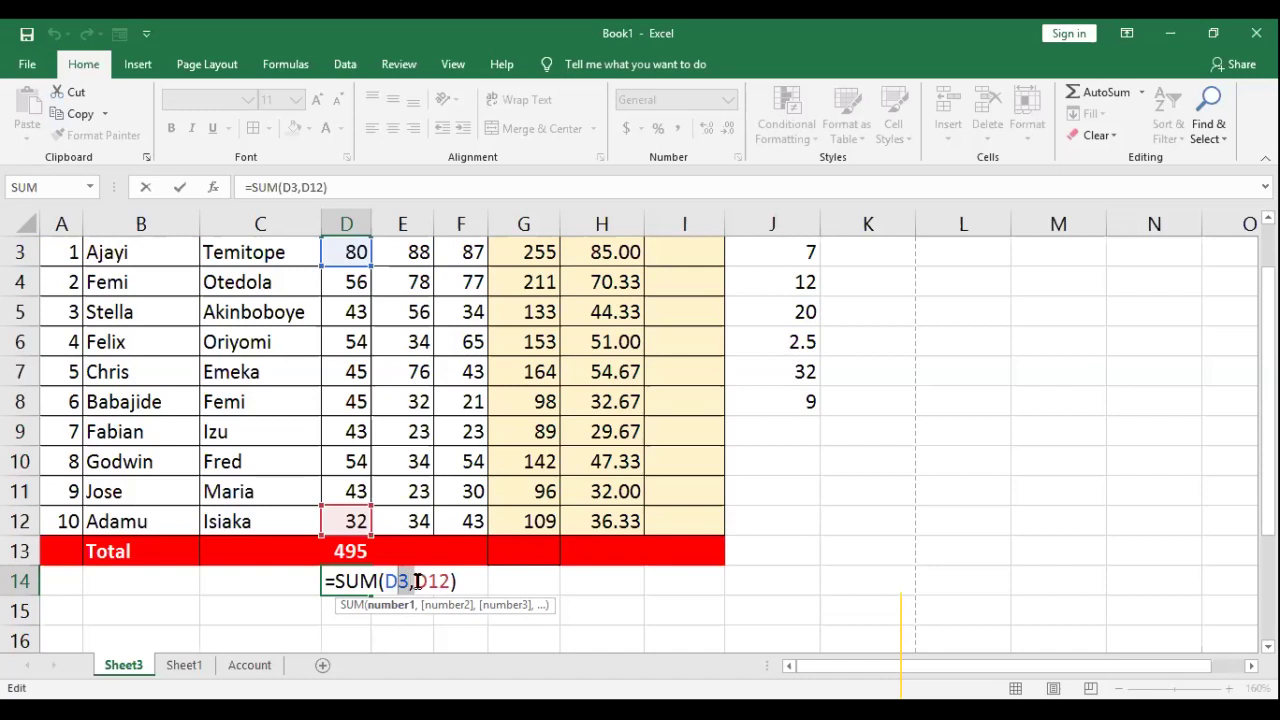
pyautogui.press('Right')
pyautogui.press('Right')
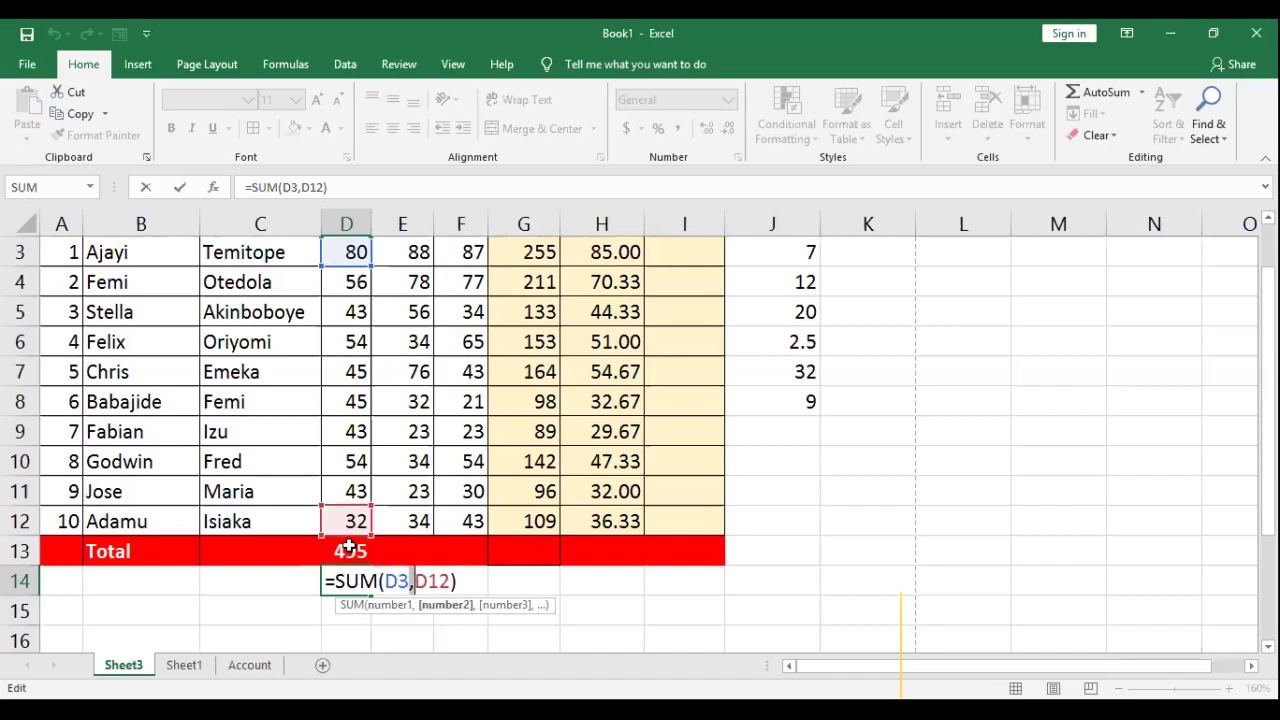
pyautogui.hotkey('shift', 'Return')
pyautogui.press('F2')
pyautogui.click(413, 575)
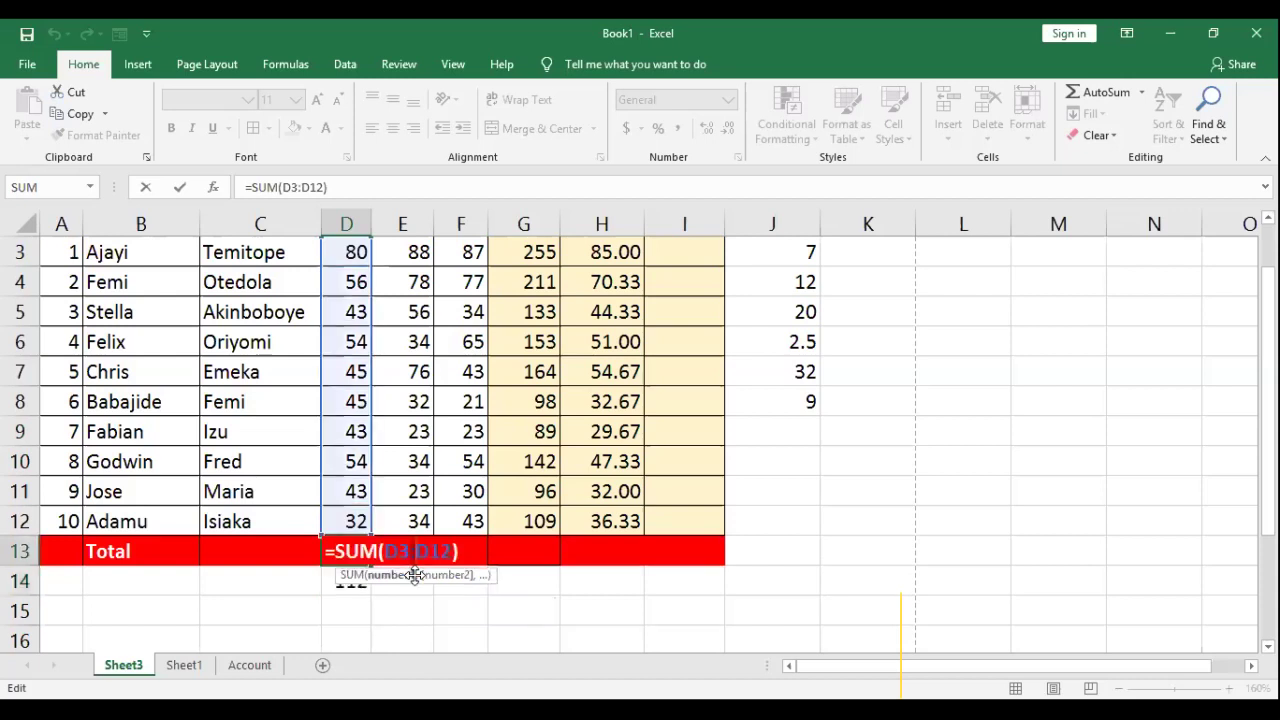
pyautogui.press('Return')
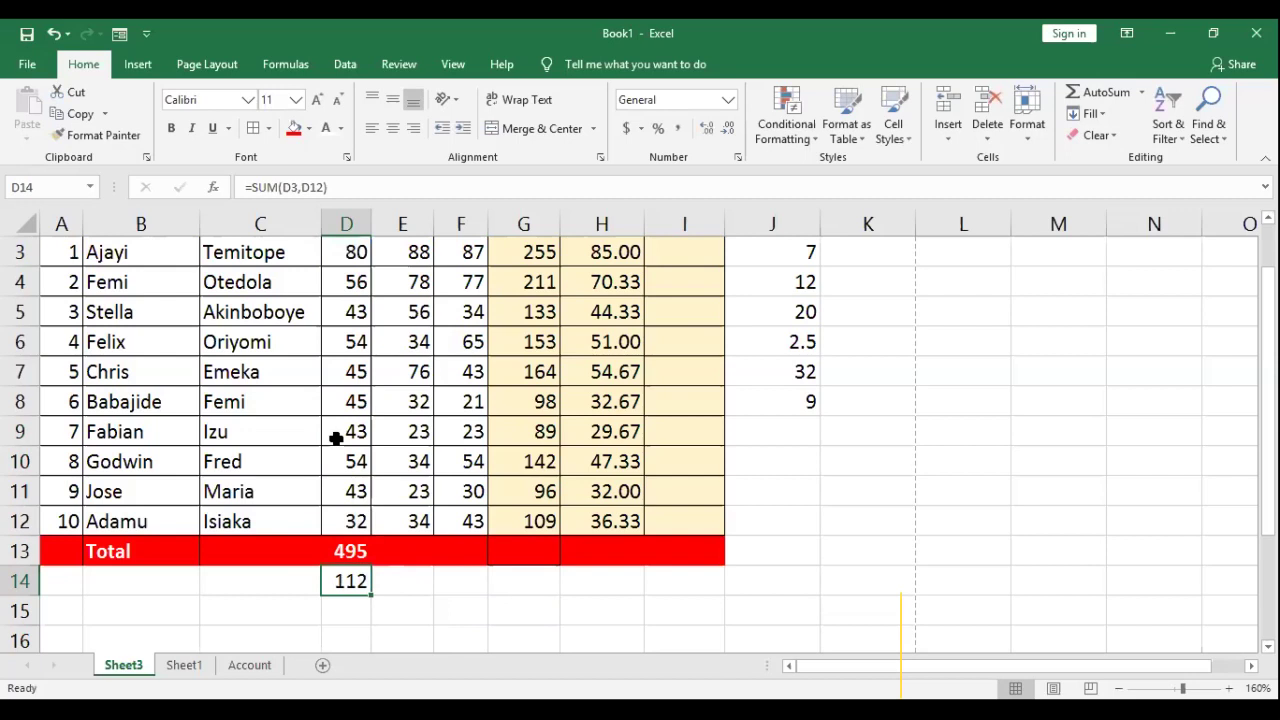
pyautogui.press('Return')
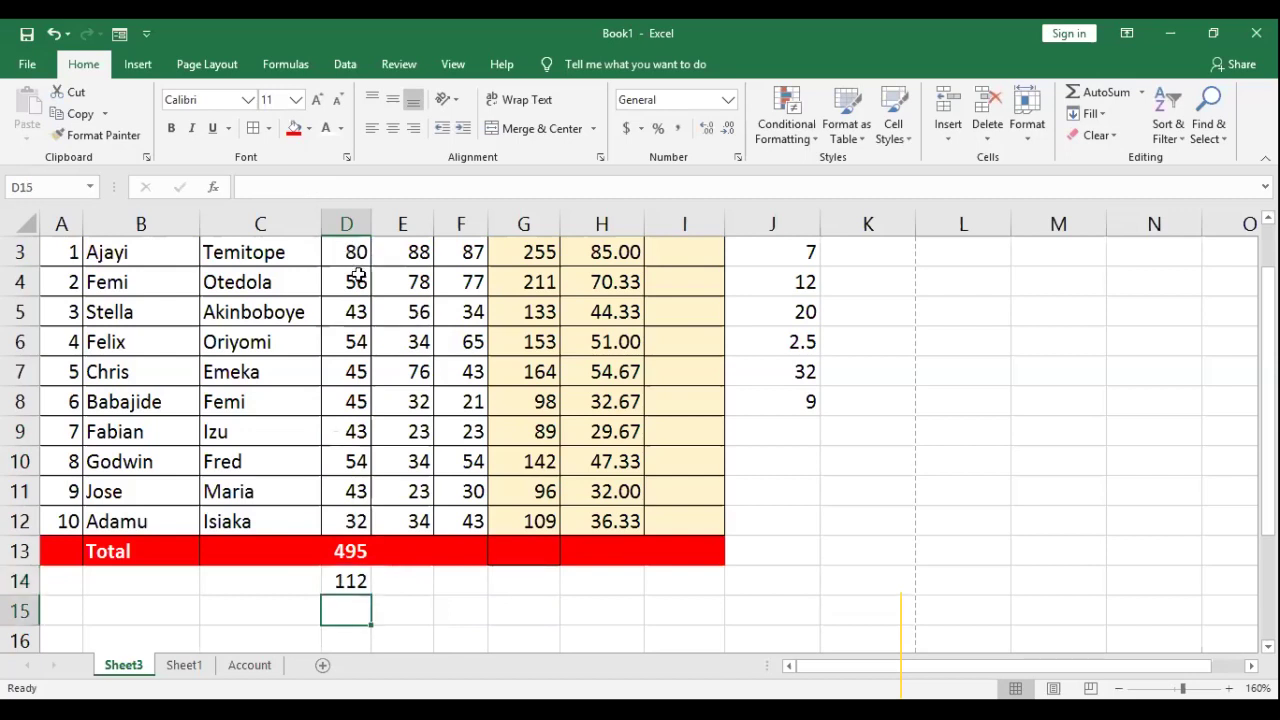
# Step: Select the Eng scores D3:D7 to check their sum
pyautogui.scroll(1, 352, 312)
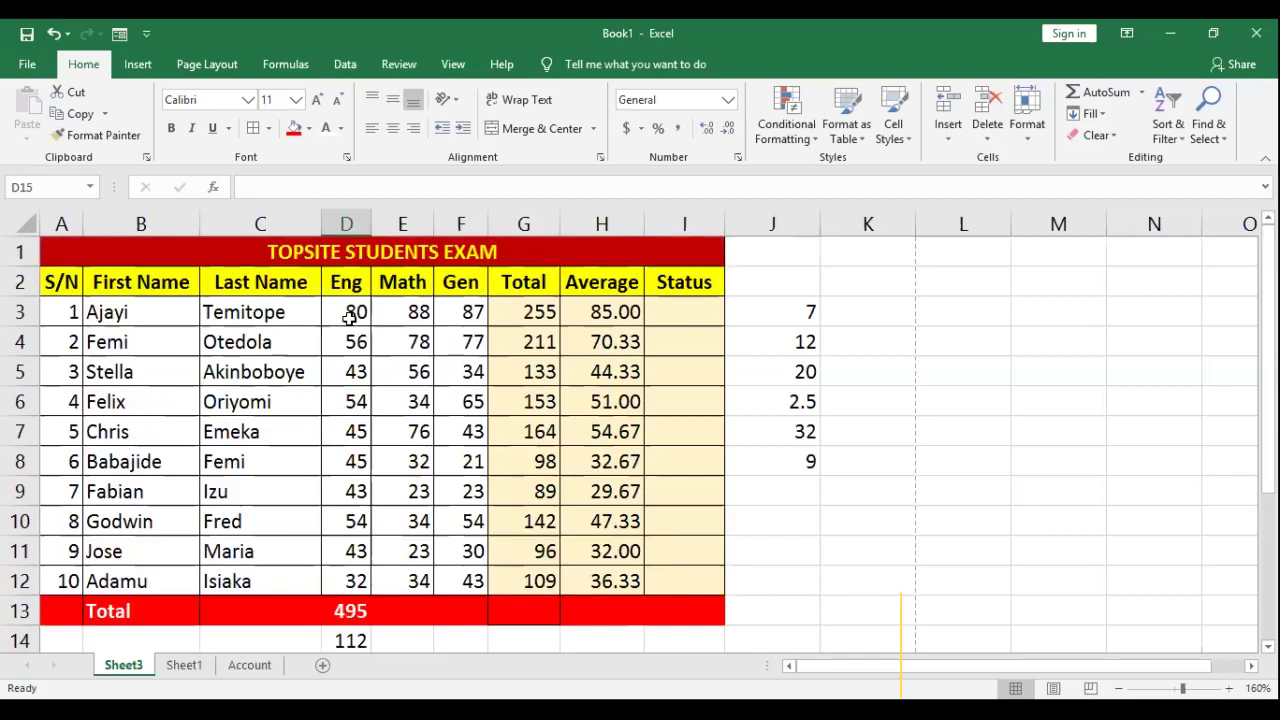
pyautogui.moveTo(346, 312); pyautogui.dragTo(343, 431)
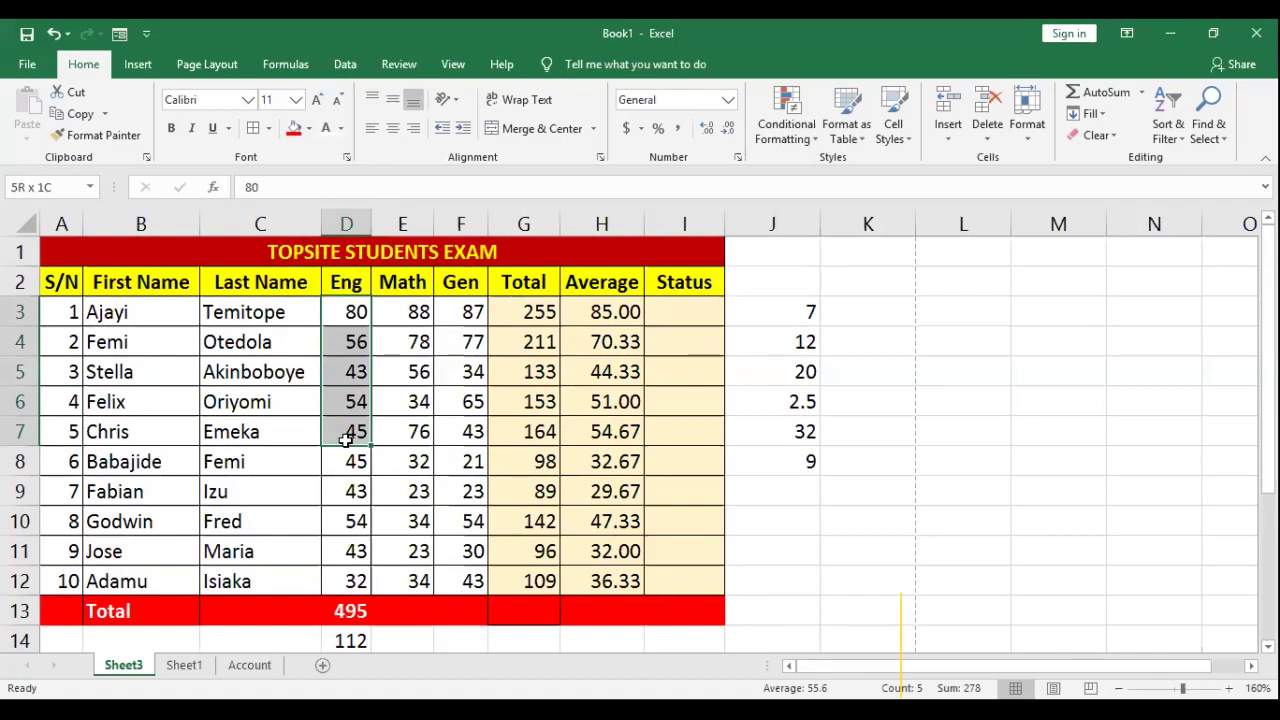
pyautogui.moveTo(350, 466)
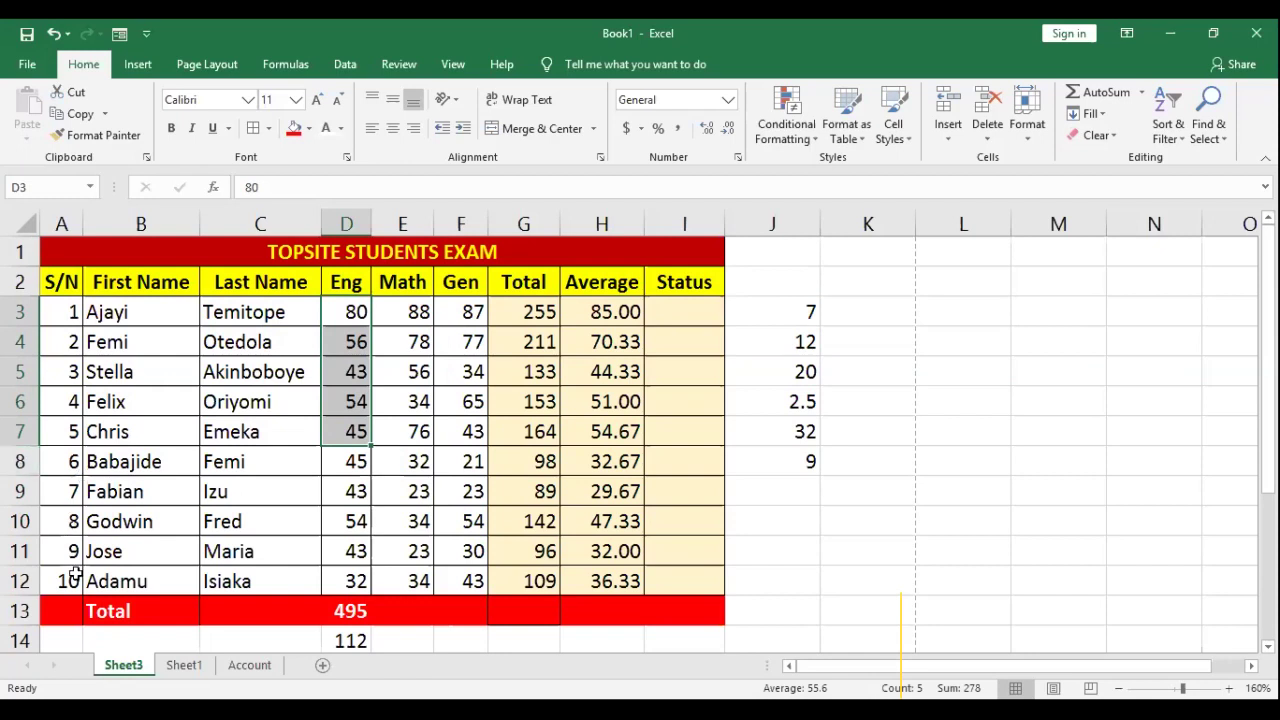
pyautogui.scroll(-1, 337, 508)
pyautogui.scroll(-2, 334, 500)
# Step: Begin the D15 formula as =SUM(D3:D7,D12)
pyautogui.click(334, 500)
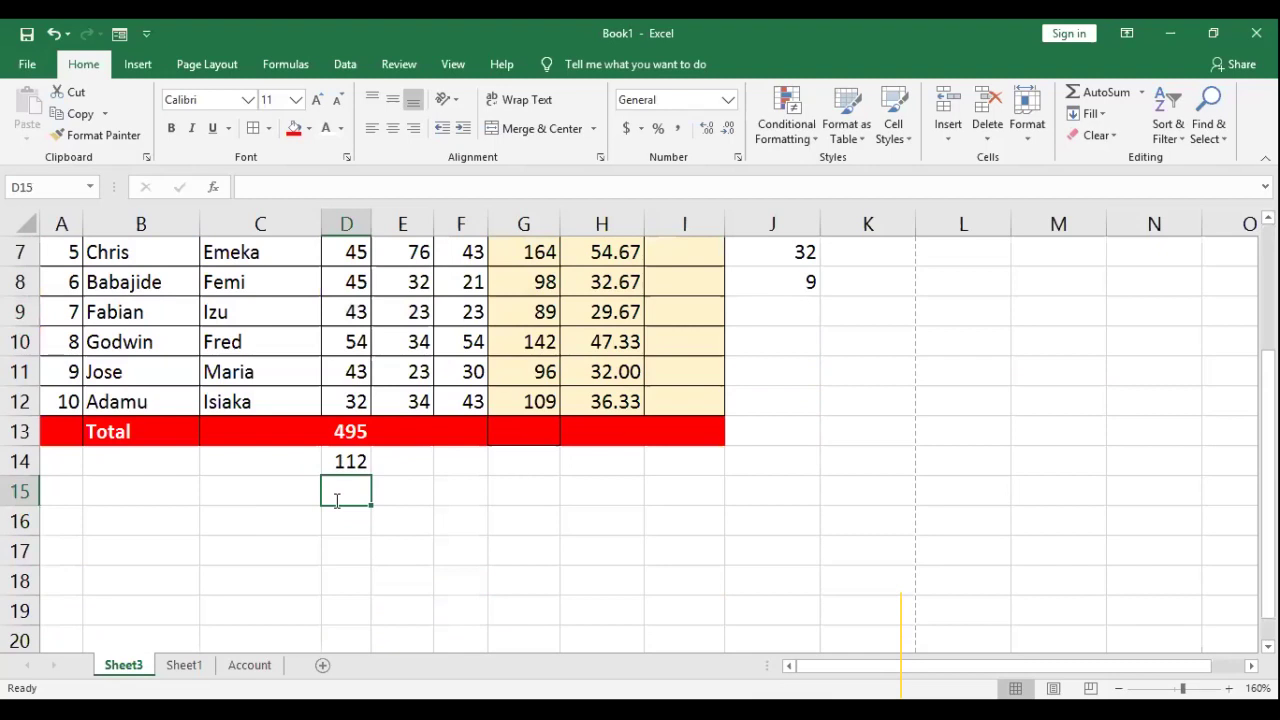
pyautogui.write('=')
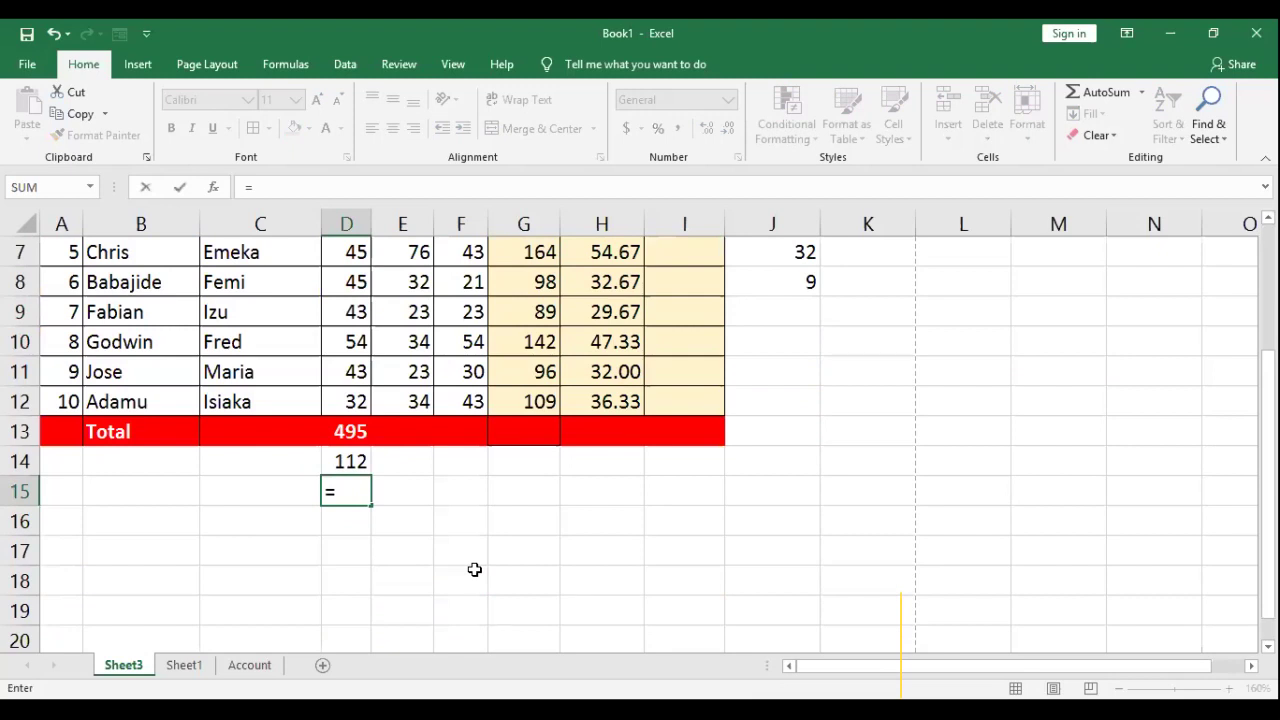
pyautogui.write('SUM(D3:')
pyautogui.scroll(1, 475, 569)
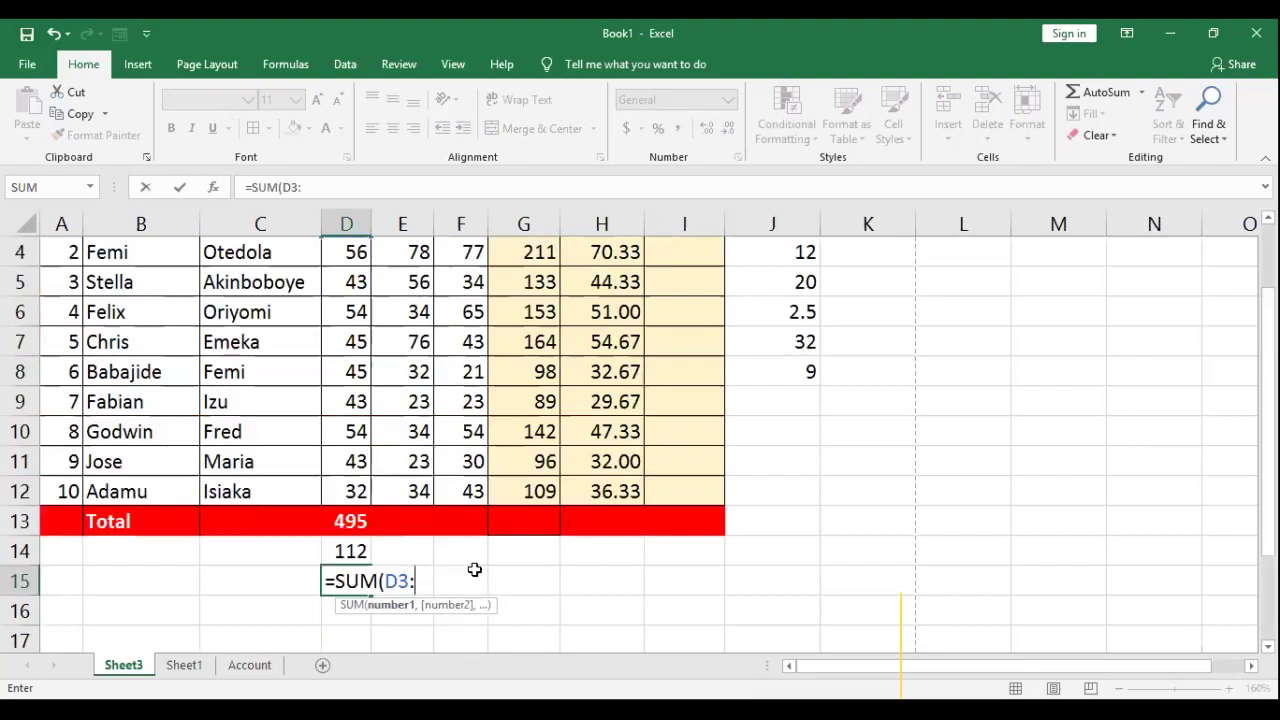
pyautogui.write('D7')
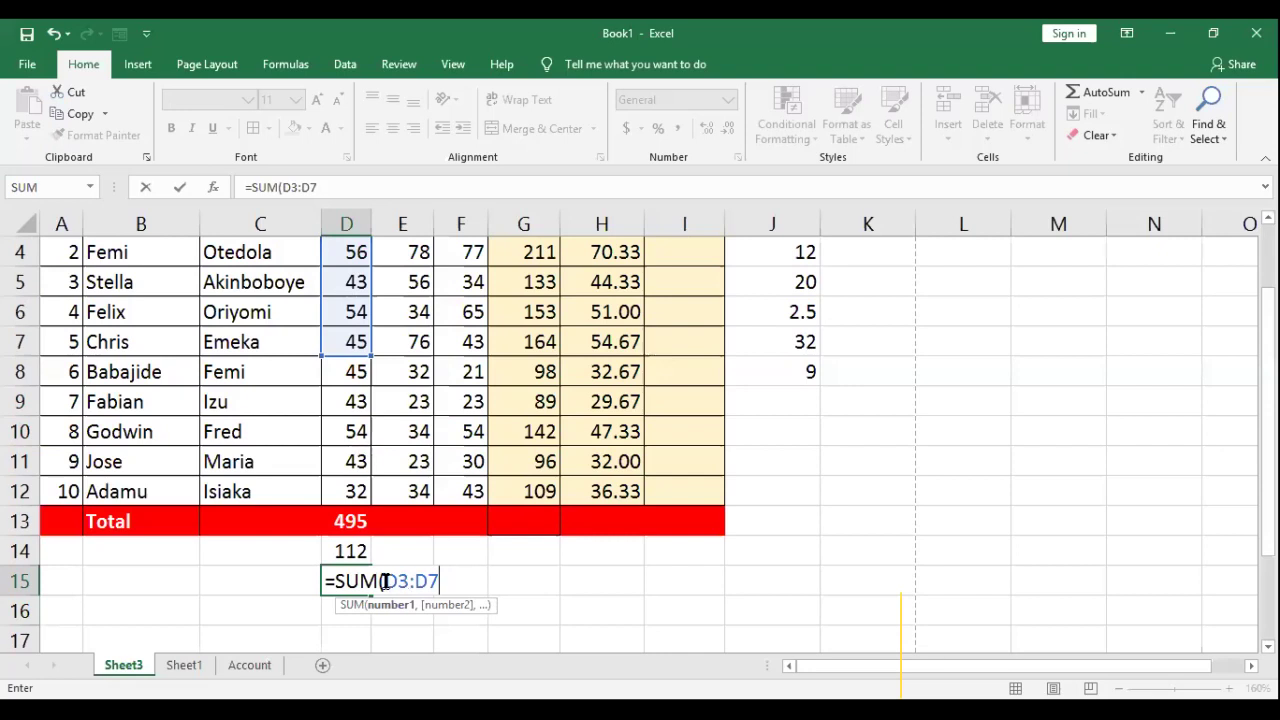
pyautogui.write(',D12)')
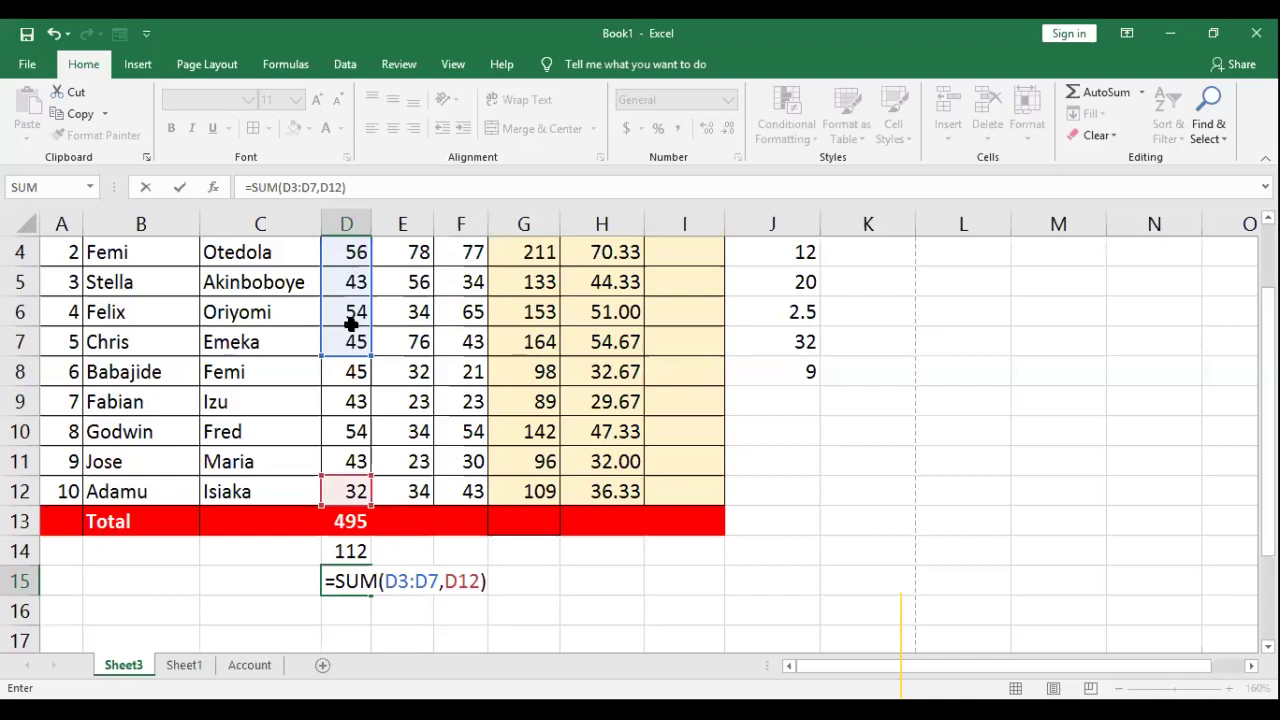
pyautogui.scroll(1, 346, 449)
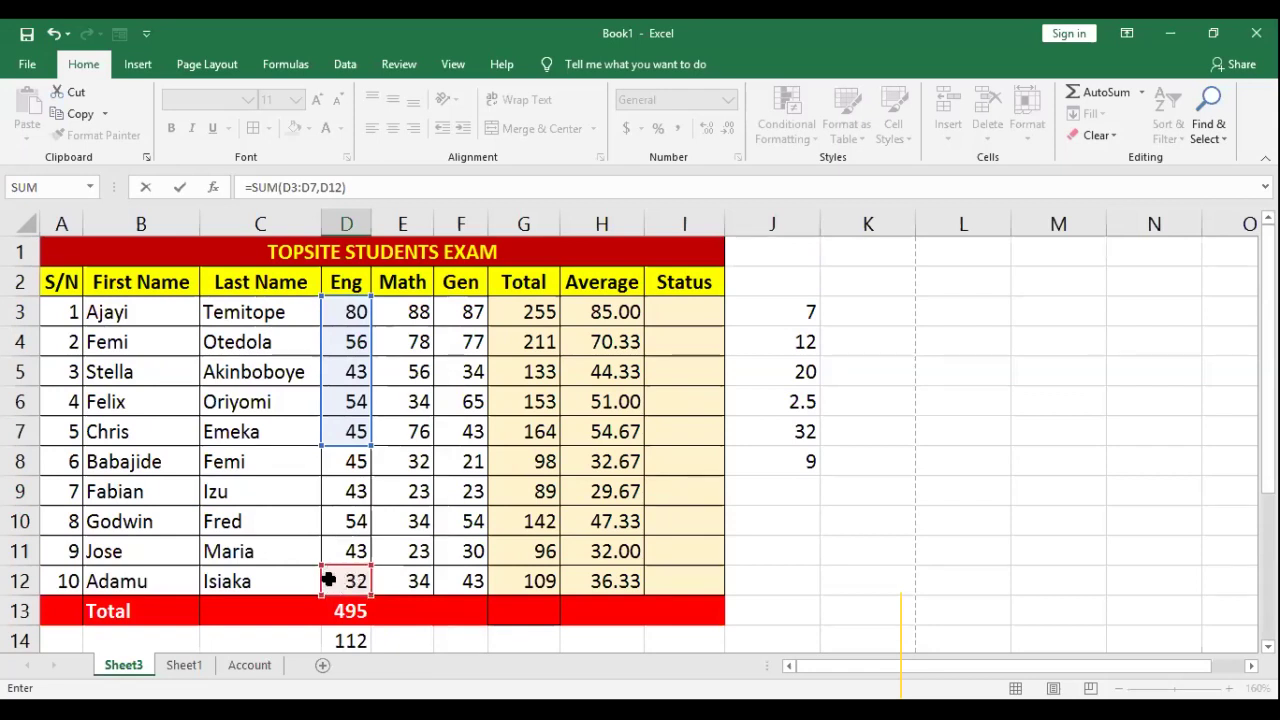
pyautogui.scroll(-2, 328, 580)
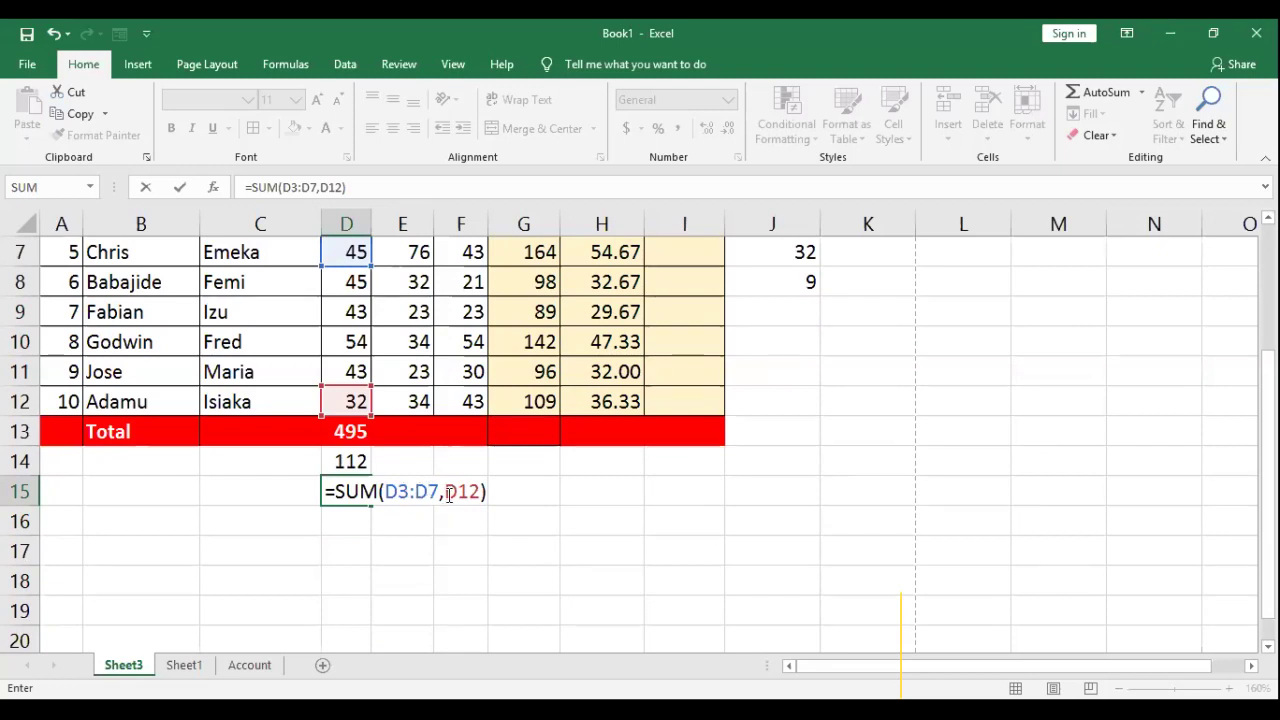
# Step: Correct D15 to =SUM(D3:D7,D10:D12), returning 407
pyautogui.click(449, 490)
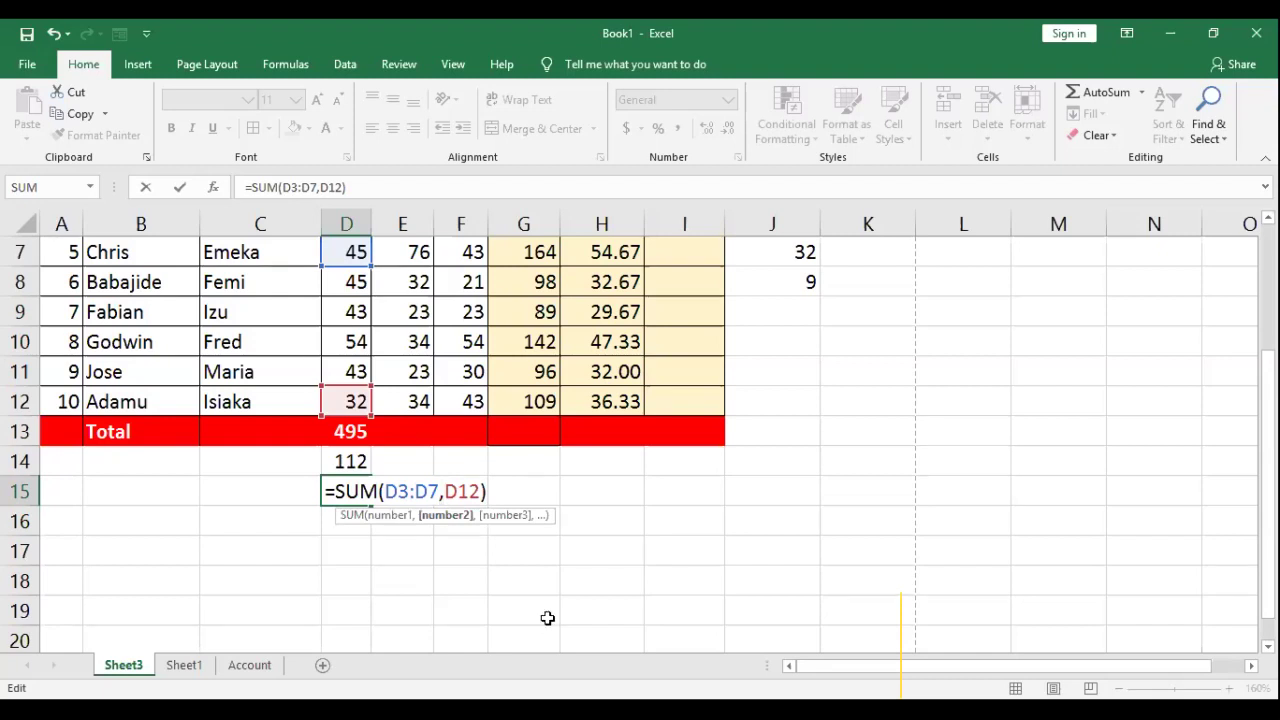
pyautogui.write('D9:')
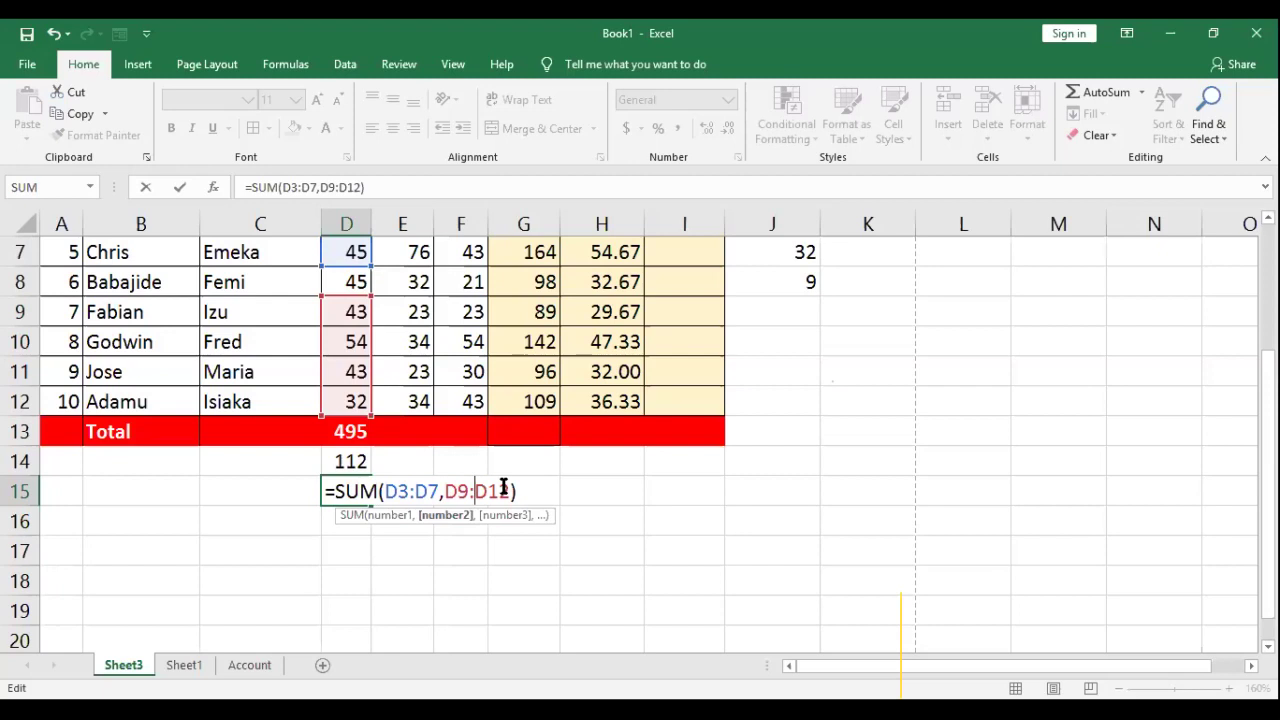
pyautogui.click(465, 490)
pyautogui.press('BackSpace')
pyautogui.write('10')
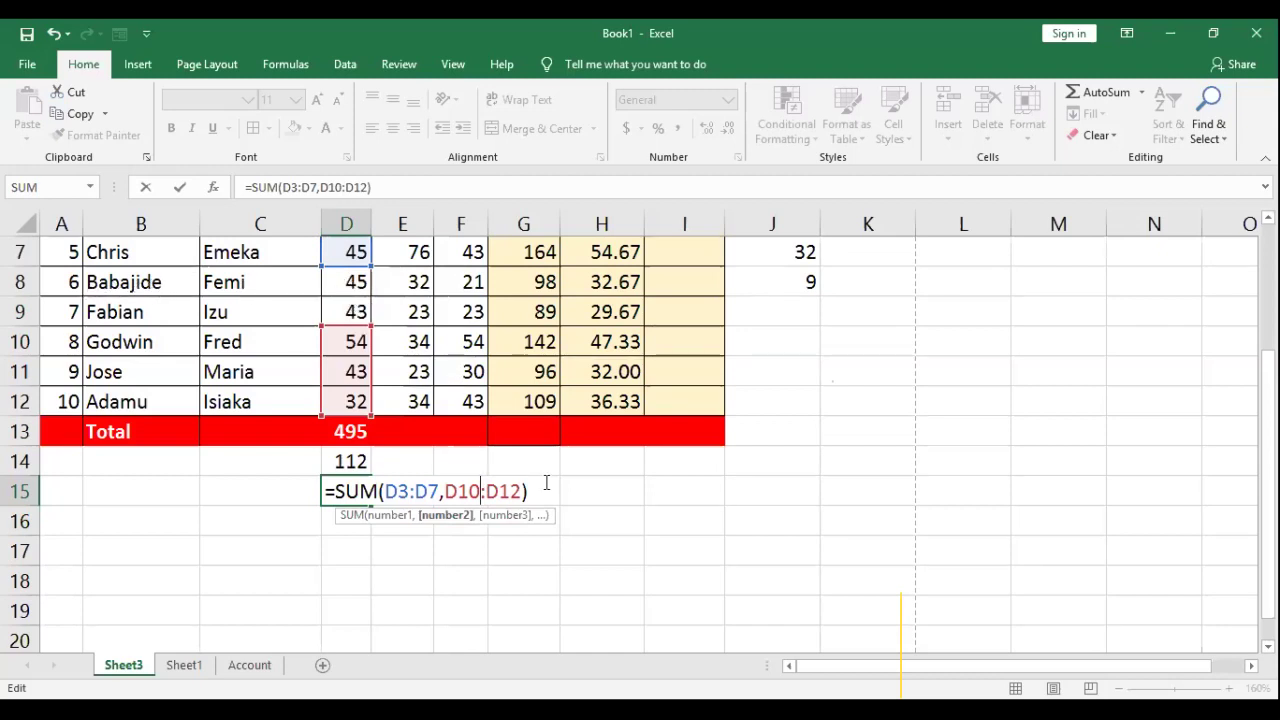
pyautogui.press('Return')
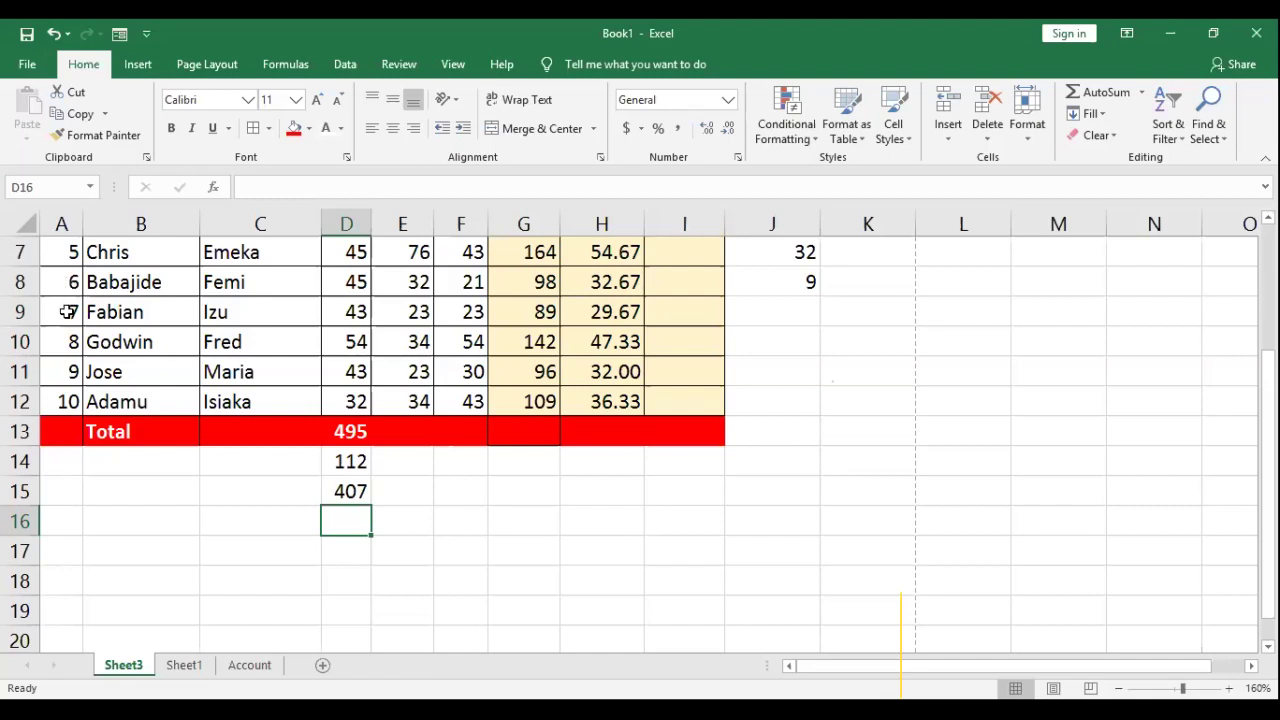
pyautogui.click(350, 492)
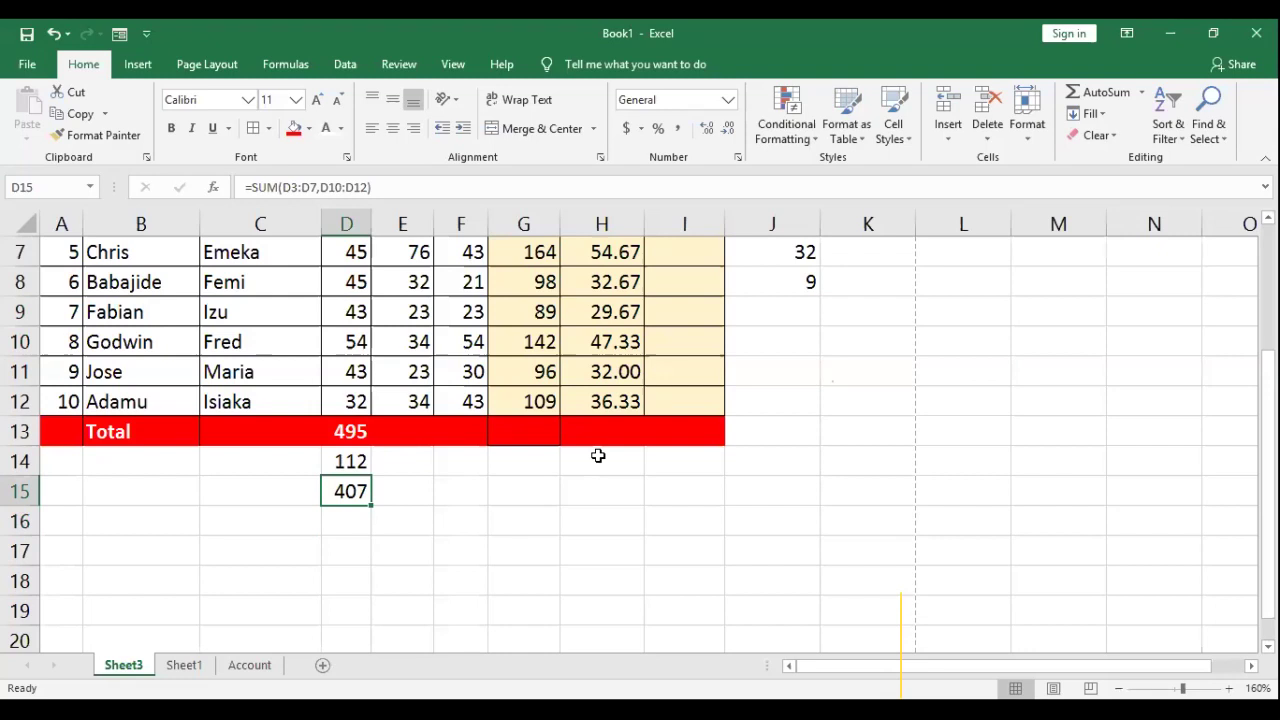
pyautogui.click(411, 523)
# Step: Clear the practice results 112 and 407 from D14:D15
pyautogui.moveTo(349, 458); pyautogui.dragTo(357, 490)
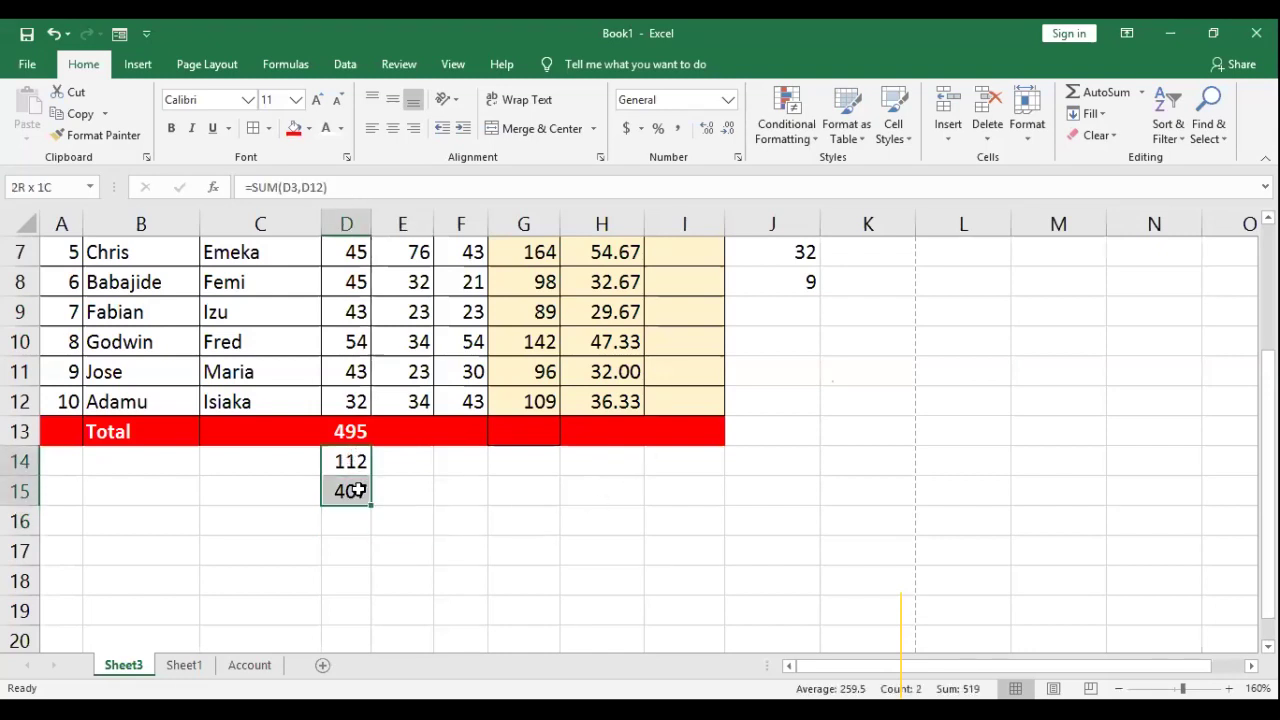
pyautogui.press('Delete')
pyautogui.scroll(2, 386, 520)
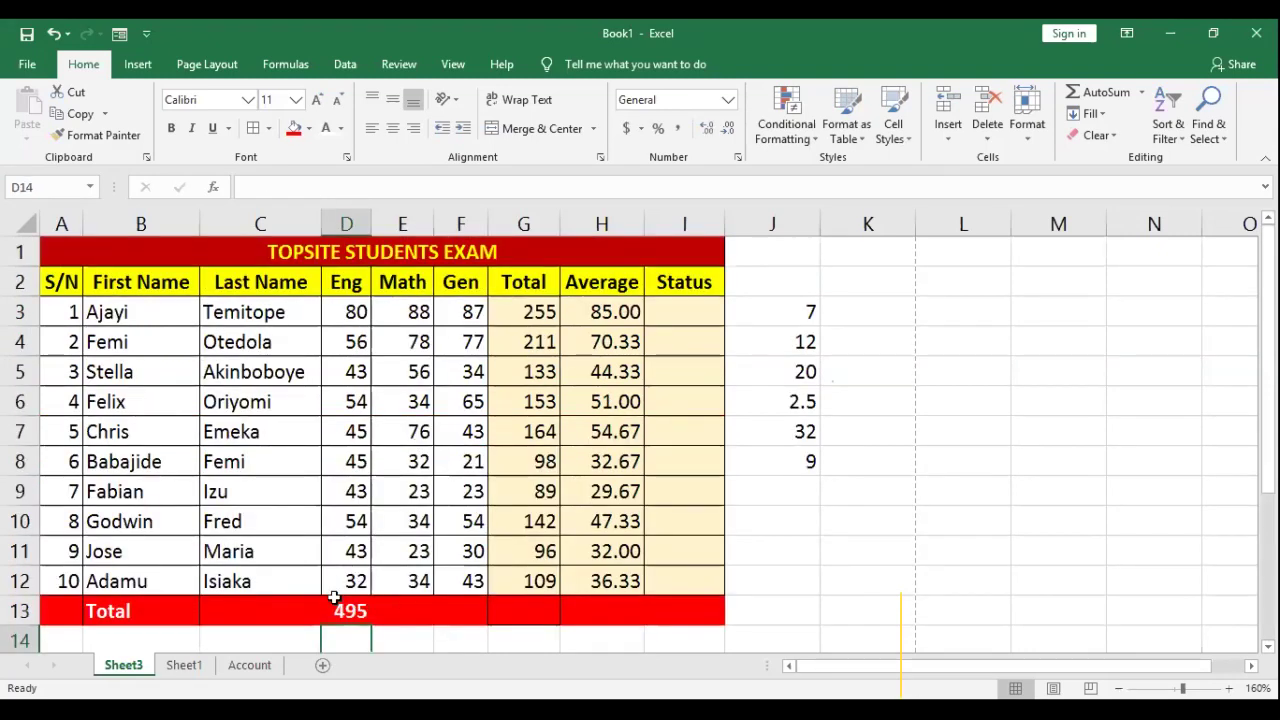
# Step: Enter =SUM(E3:E12) in E13 for the Math total of 478
pyautogui.click(340, 607)
pyautogui.click(406, 603)
pyautogui.click(465, 607)
pyautogui.click(505, 609)
pyautogui.click(403, 608)
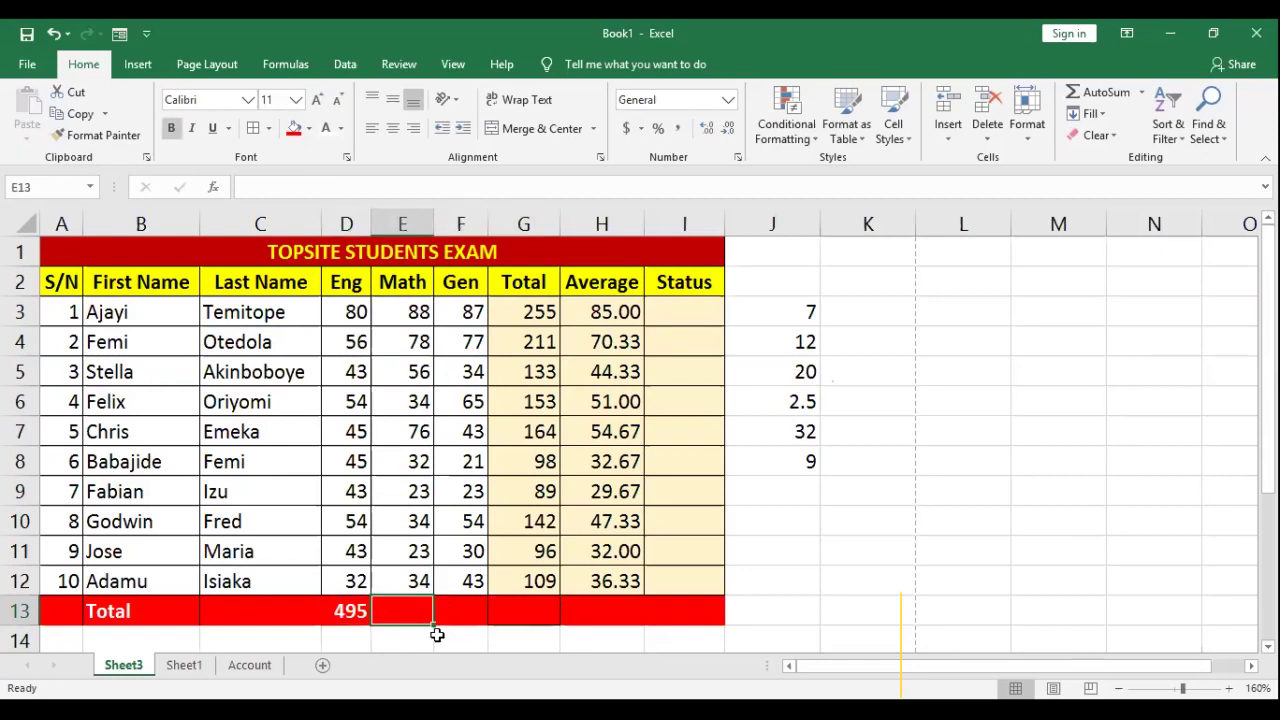
pyautogui.write('=')
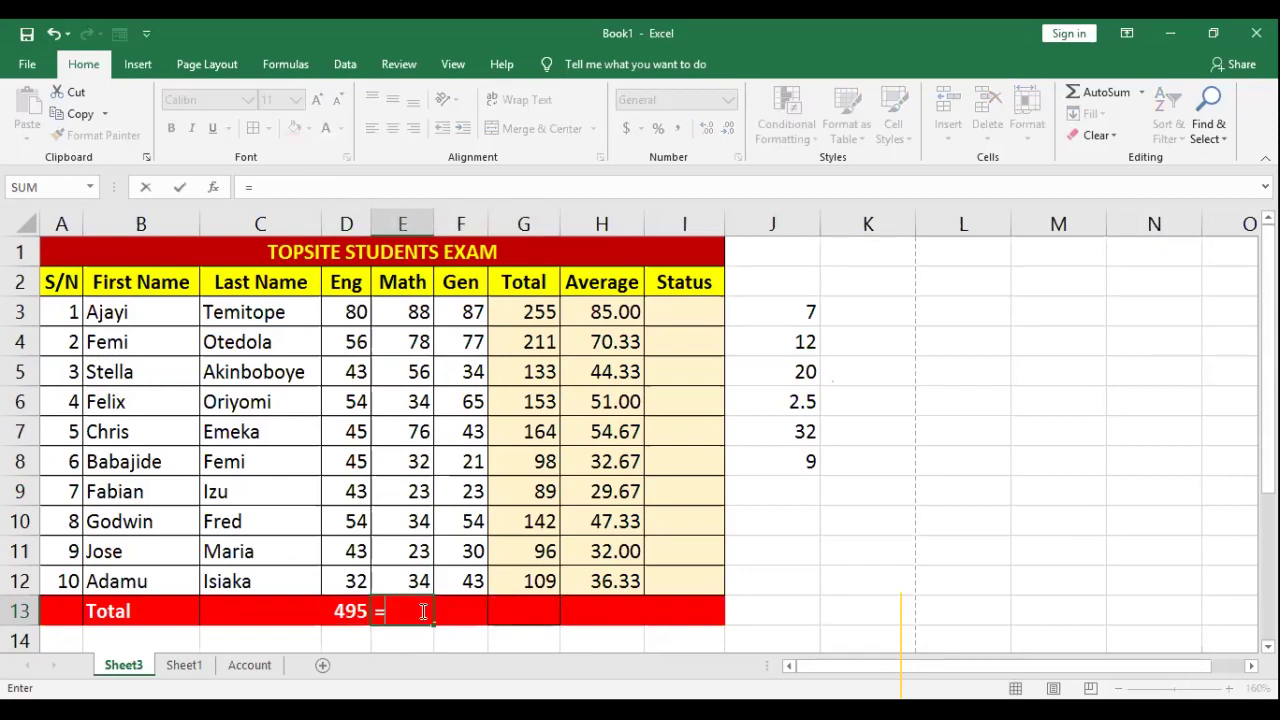
pyautogui.write('SUM')
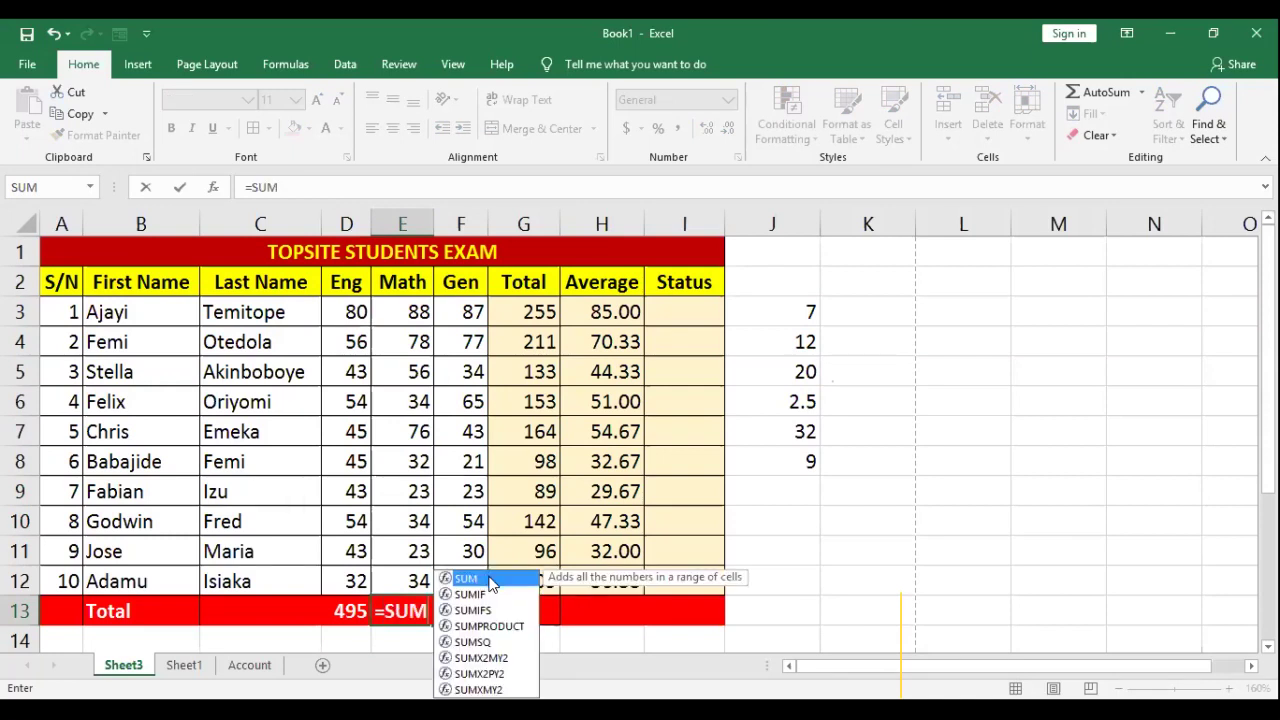
pyautogui.write('(')
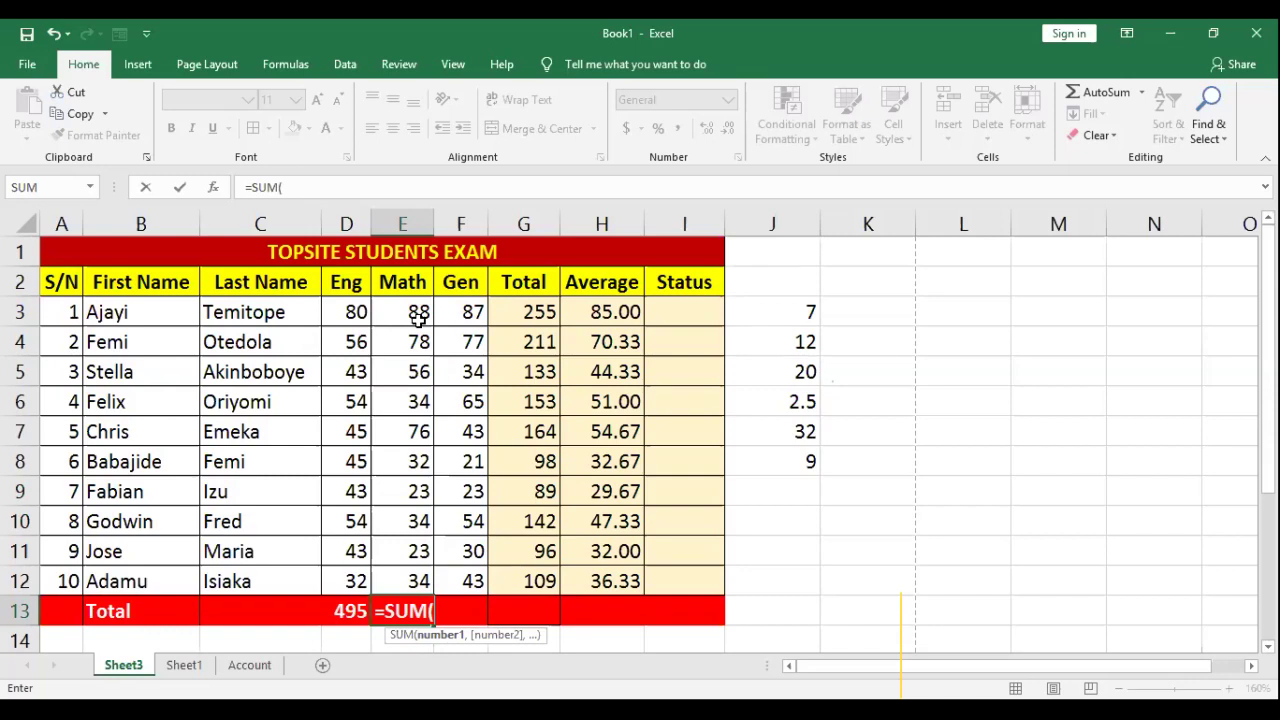
pyautogui.moveTo(418, 318); pyautogui.dragTo(420, 578)
pyautogui.write(')')
pyautogui.press('Return')
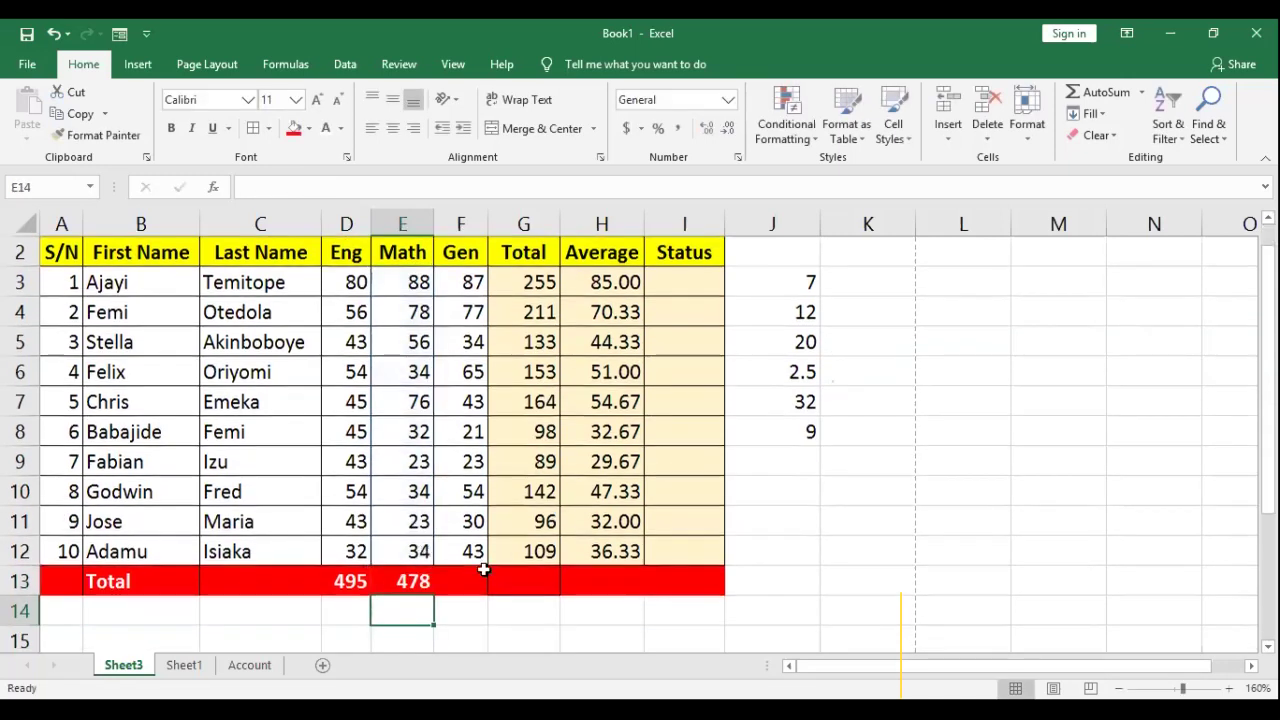
# Step: Fill D13's SUM formula across to H13, giving 477, 1450 and 483.33
pyautogui.click(452, 578)
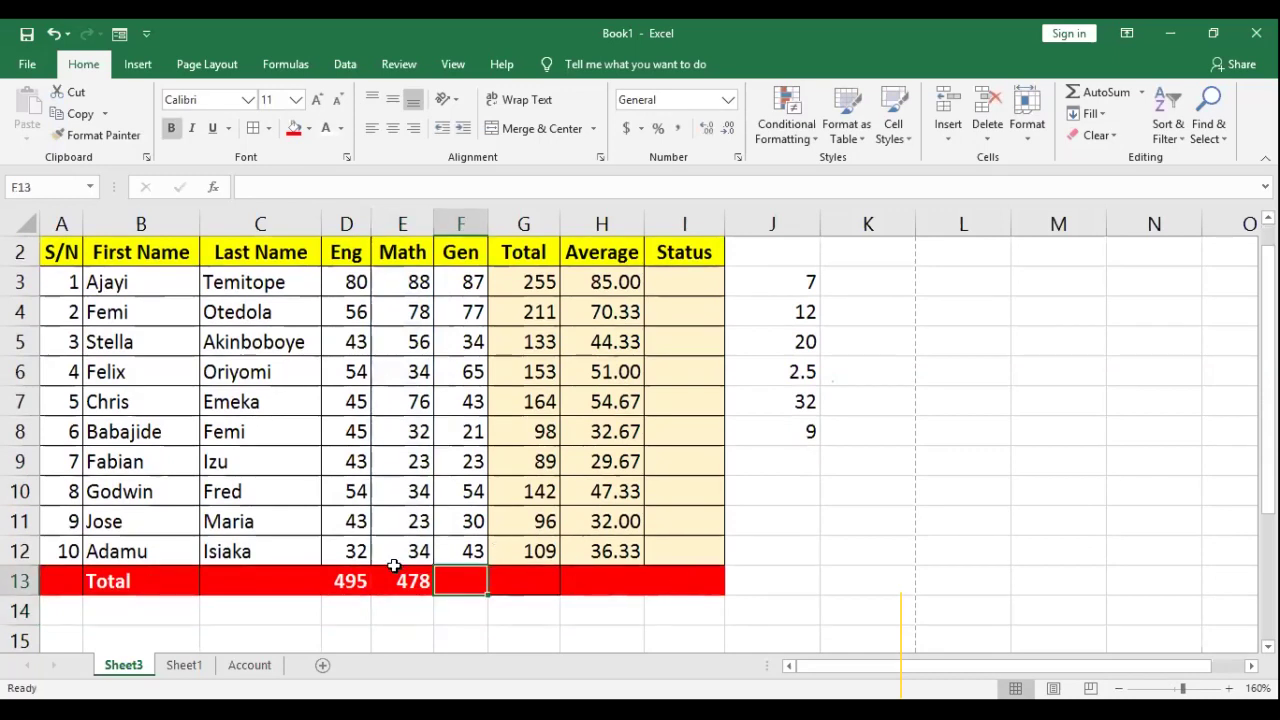
pyautogui.click(360, 583)
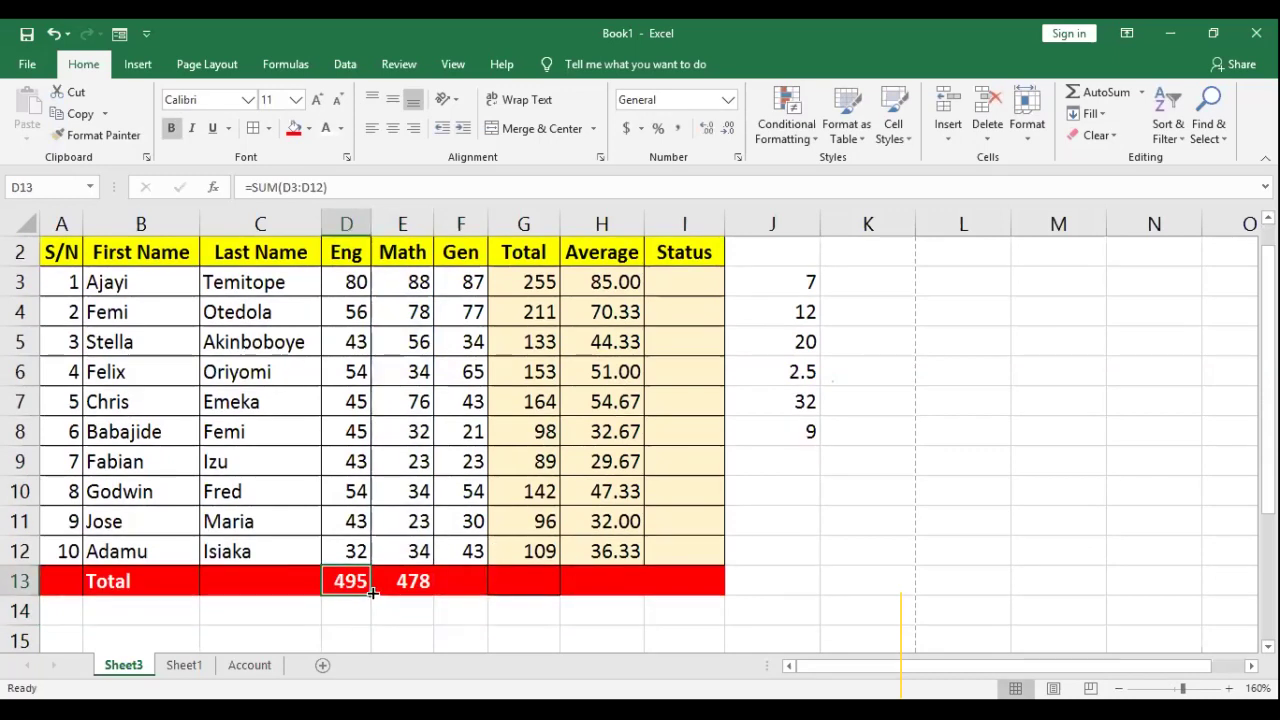
pyautogui.moveTo(372, 596); pyautogui.dragTo(634, 586)
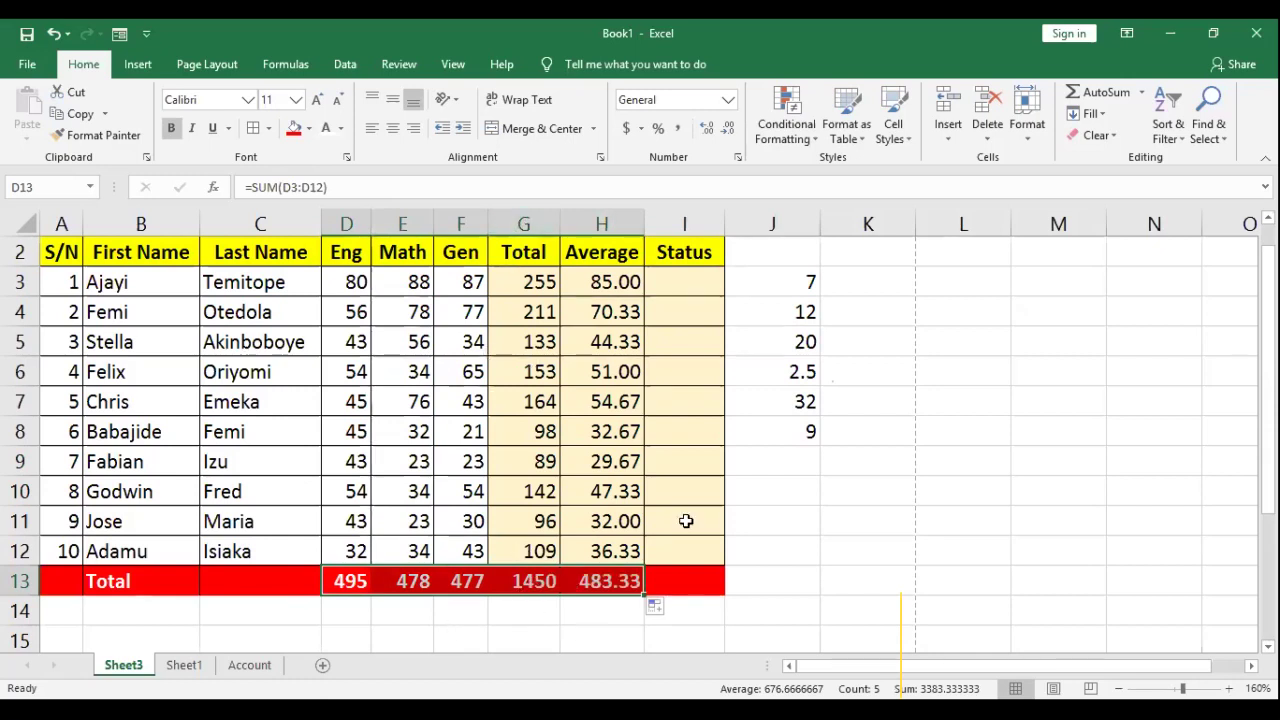
pyautogui.click(610, 578)
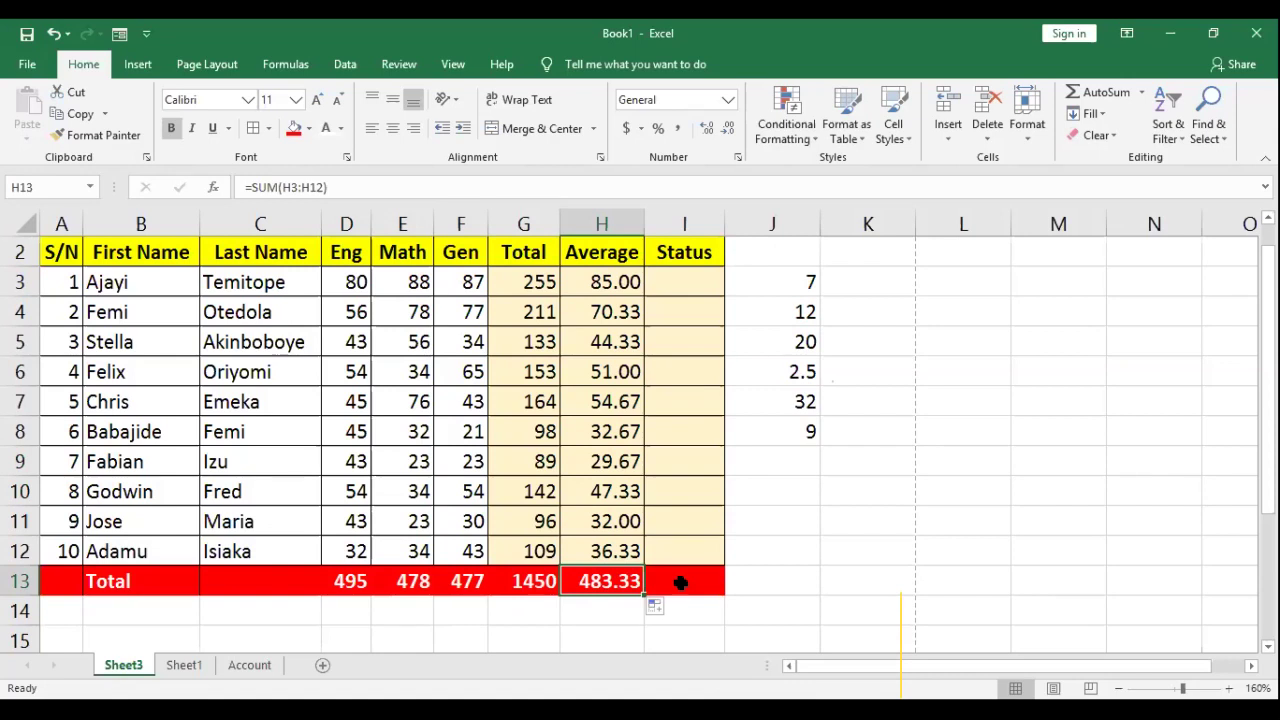
pyautogui.click(700, 284)
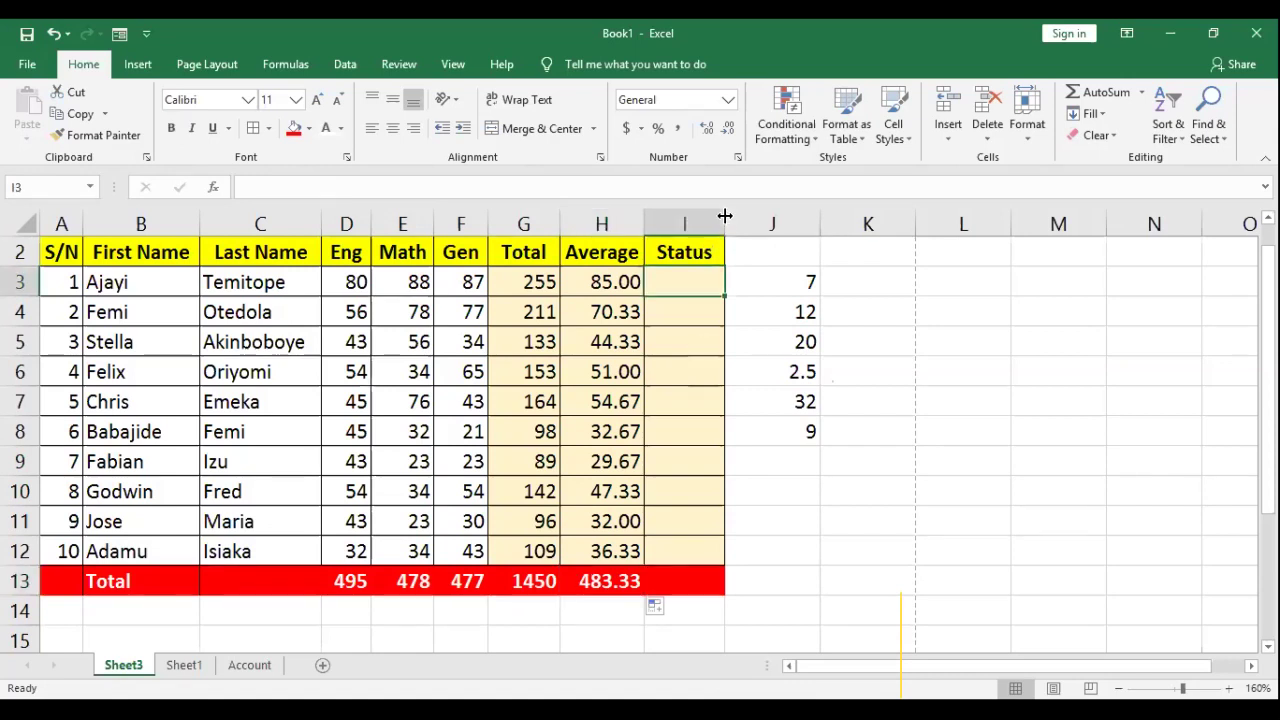
# Step: Drag column I's header border a few pixels right, then select Status cells I3 and I4
pyautogui.moveTo(725, 216); pyautogui.dragTo(734, 216)
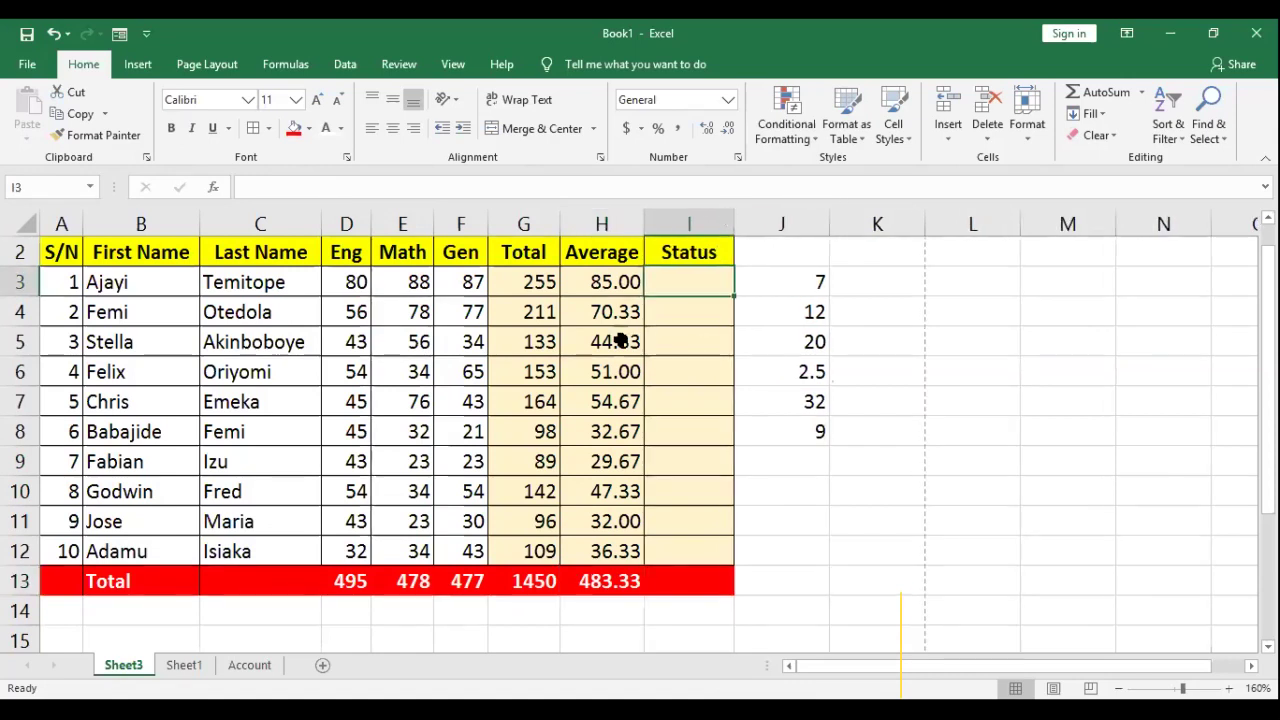
pyautogui.click(697, 320)
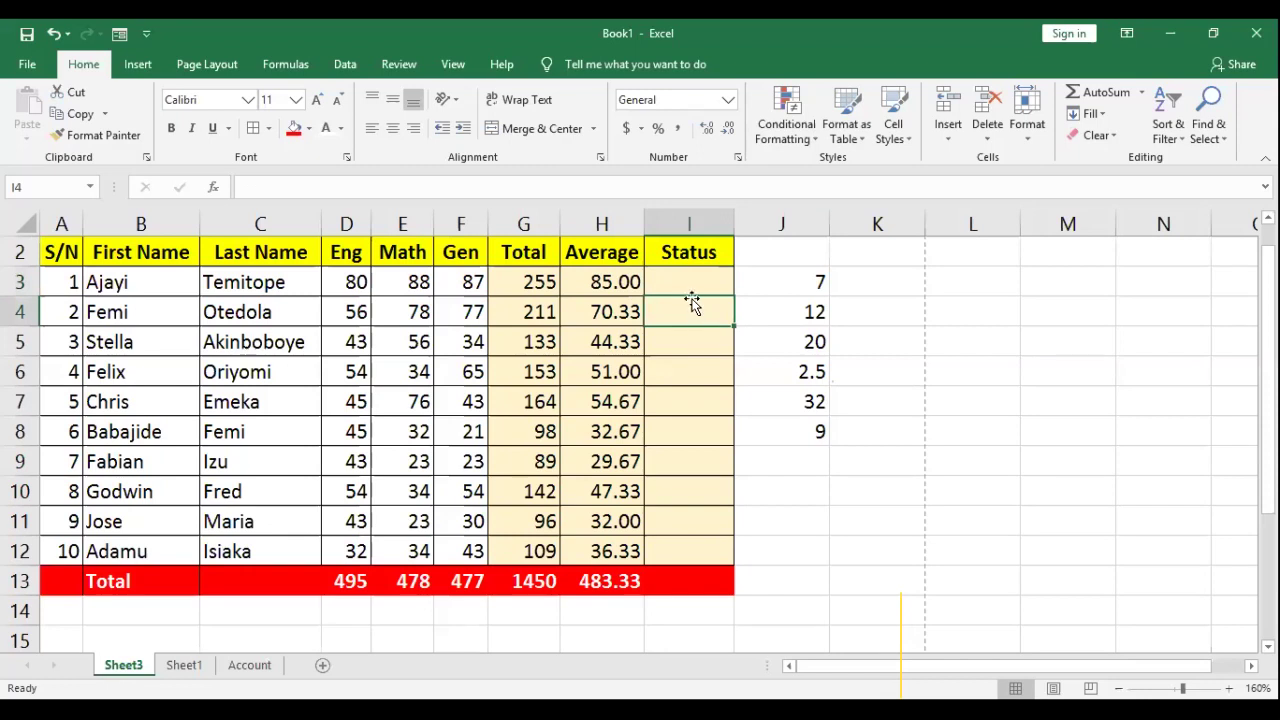
pyautogui.click(690, 280)
pyautogui.click(686, 309)
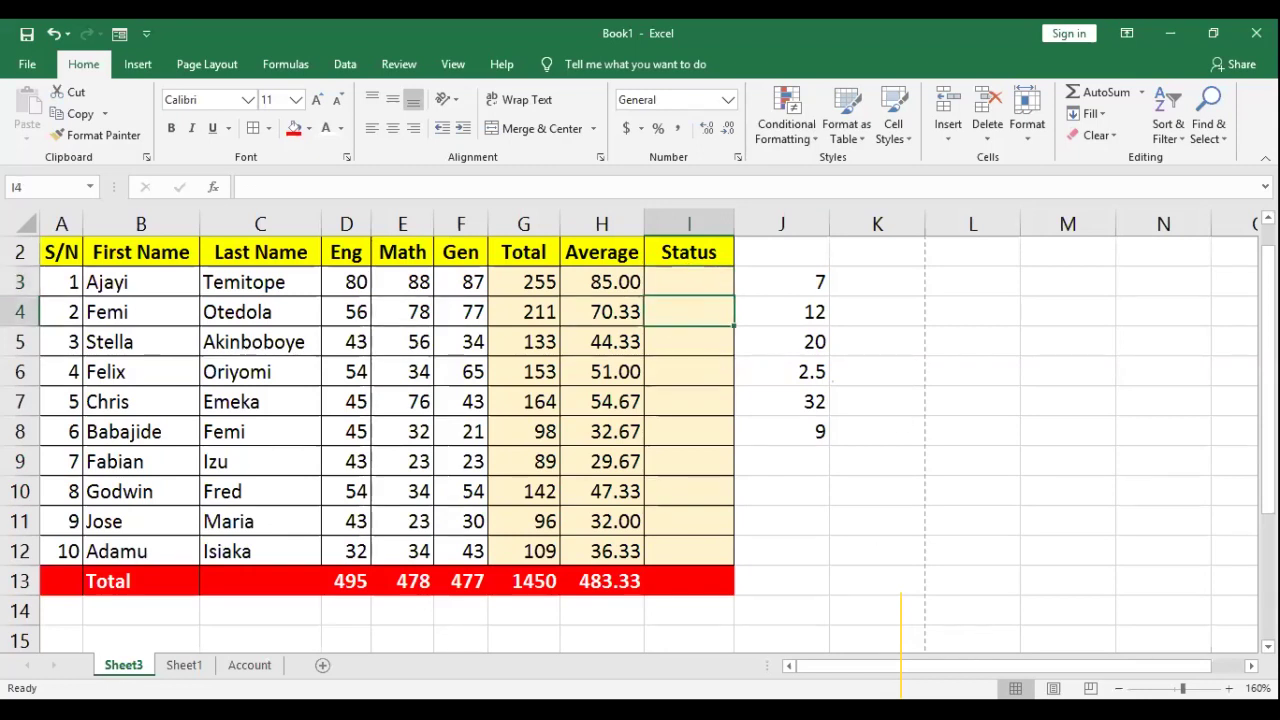
# Step: Clear J3:J8, then enter <50 / FAIL in J3:K3 and >=50 / PASS in J4:K4
pyautogui.moveTo(803, 281); pyautogui.dragTo(816, 445)
pyautogui.press('Delete')
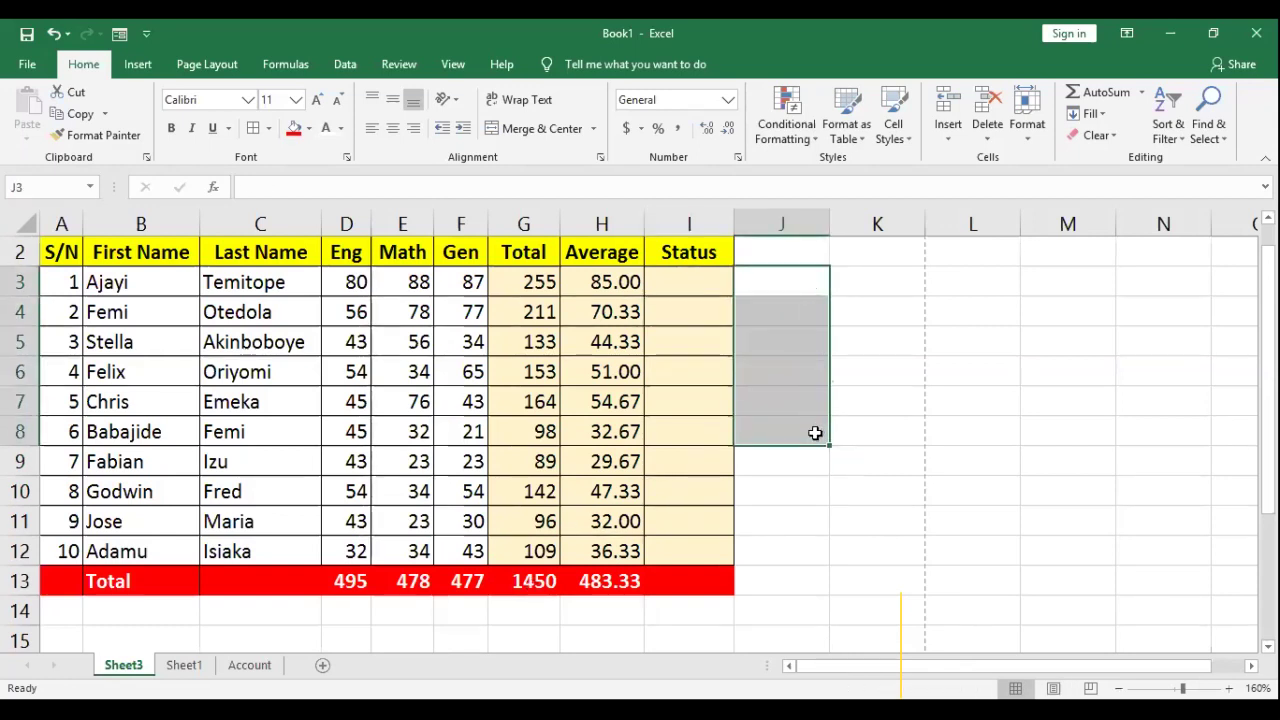
pyautogui.click(803, 289)
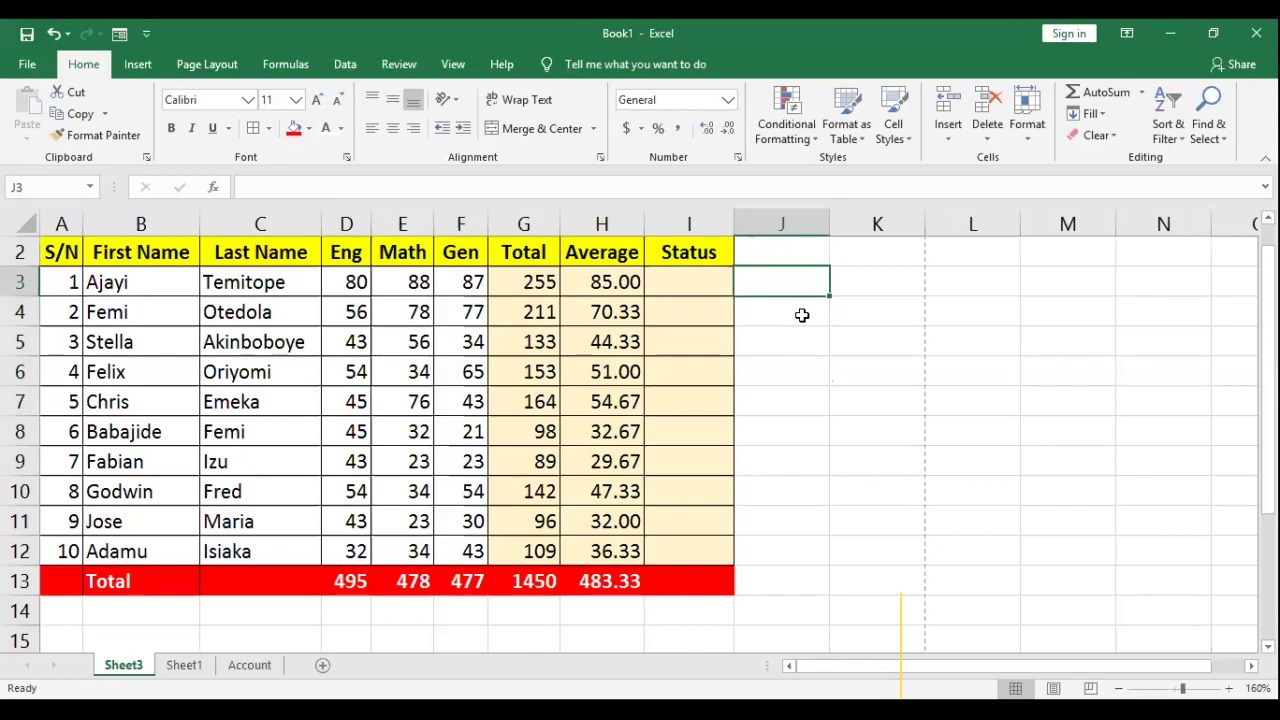
pyautogui.write('<')
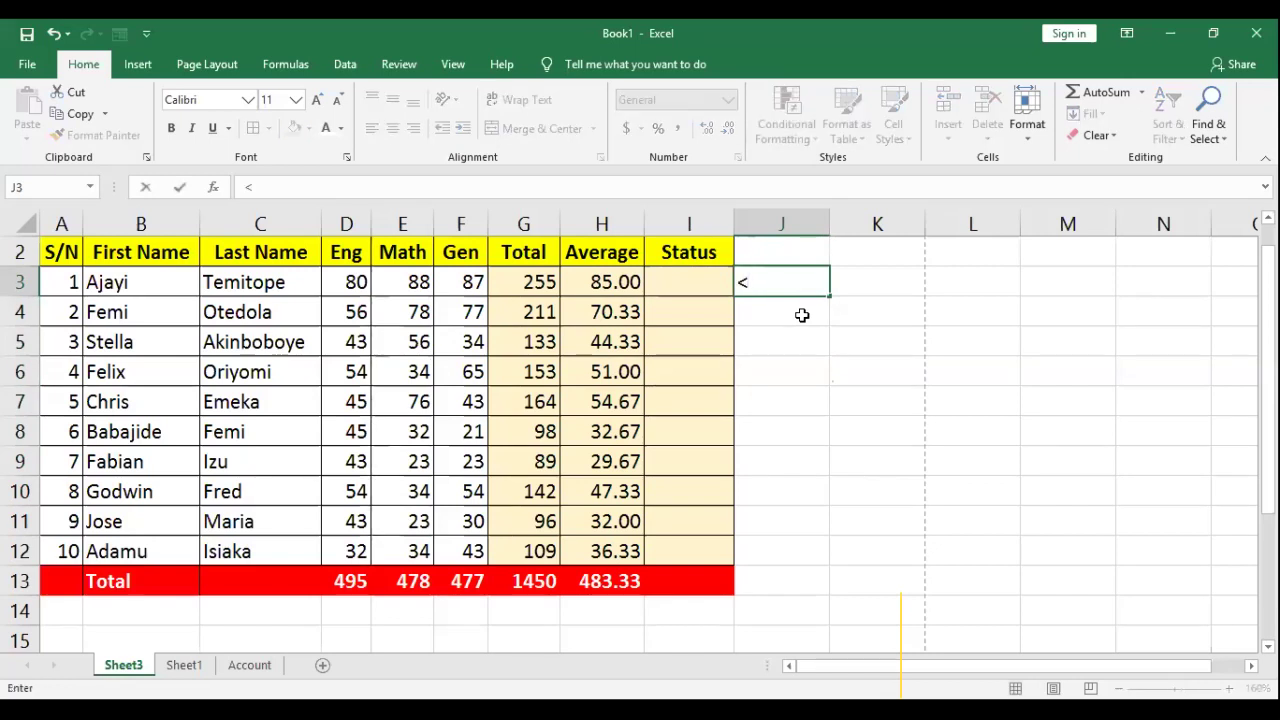
pyautogui.write('50')
pyautogui.press('Tab')
pyautogui.write('FAIL')
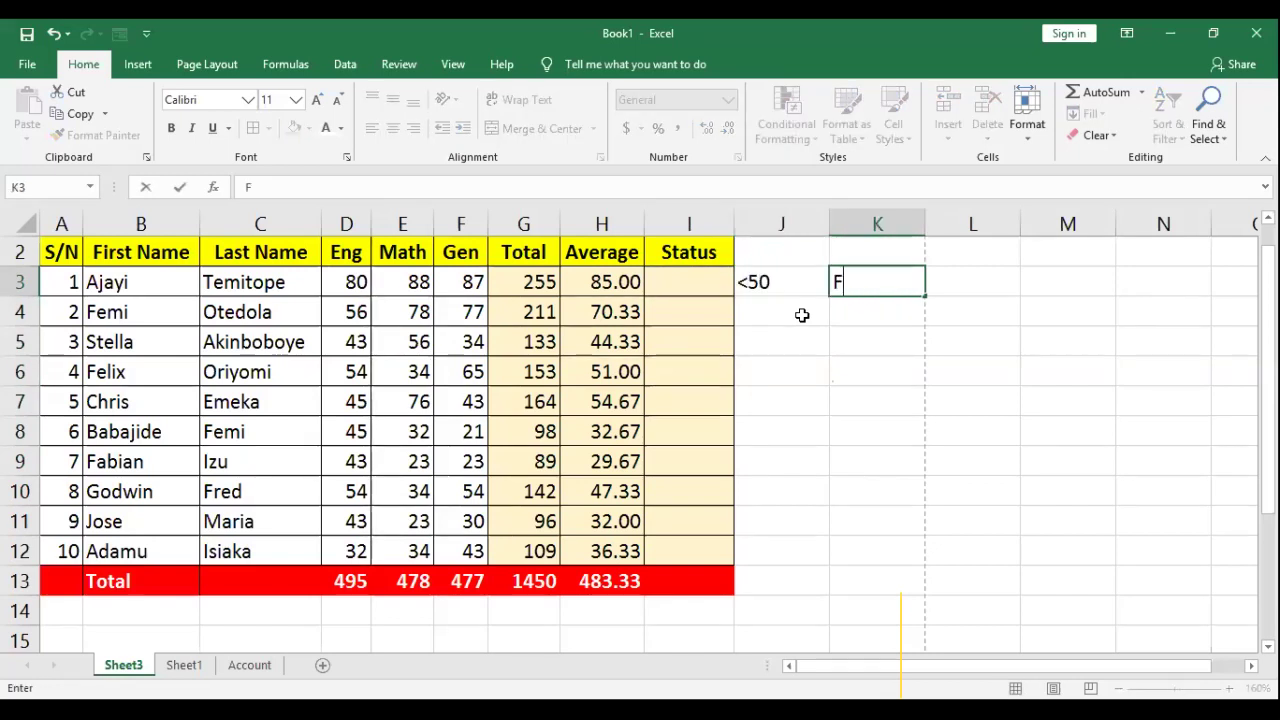
pyautogui.press('Return')
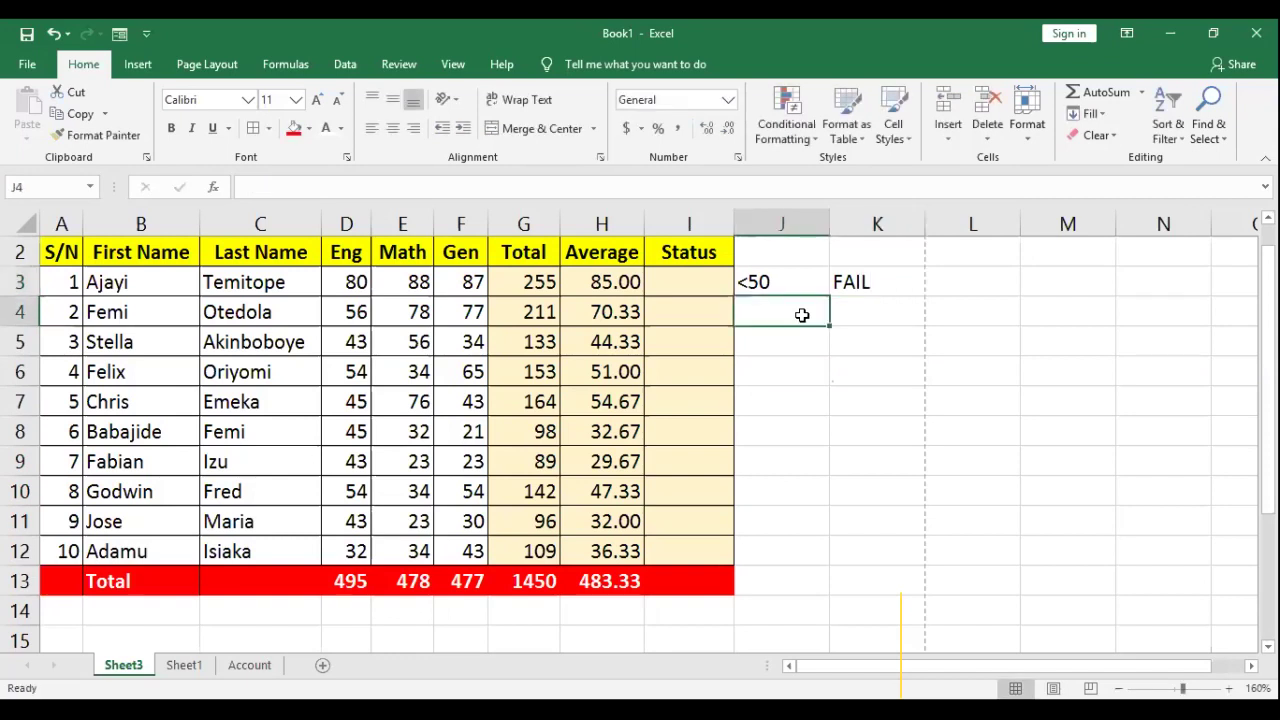
pyautogui.write('>=50')
pyautogui.press('Tab')
pyautogui.write('PASS')
pyautogui.click(849, 372)
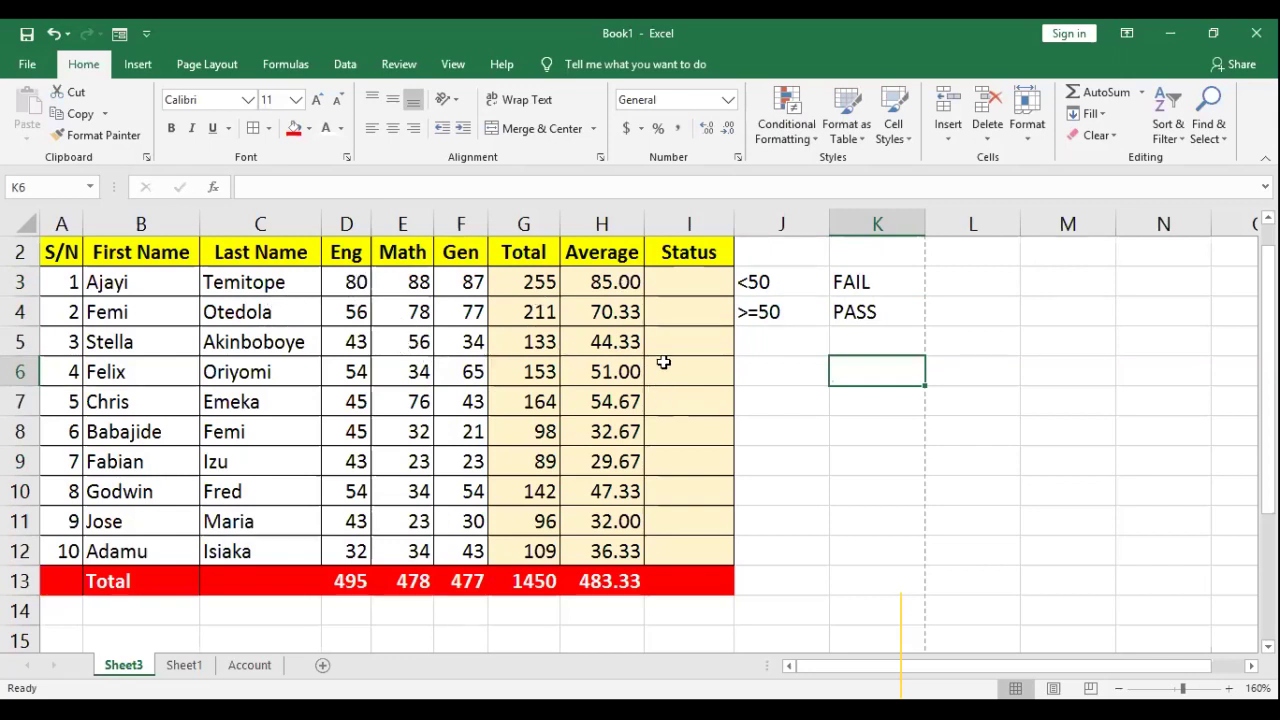
pyautogui.click(600, 282)
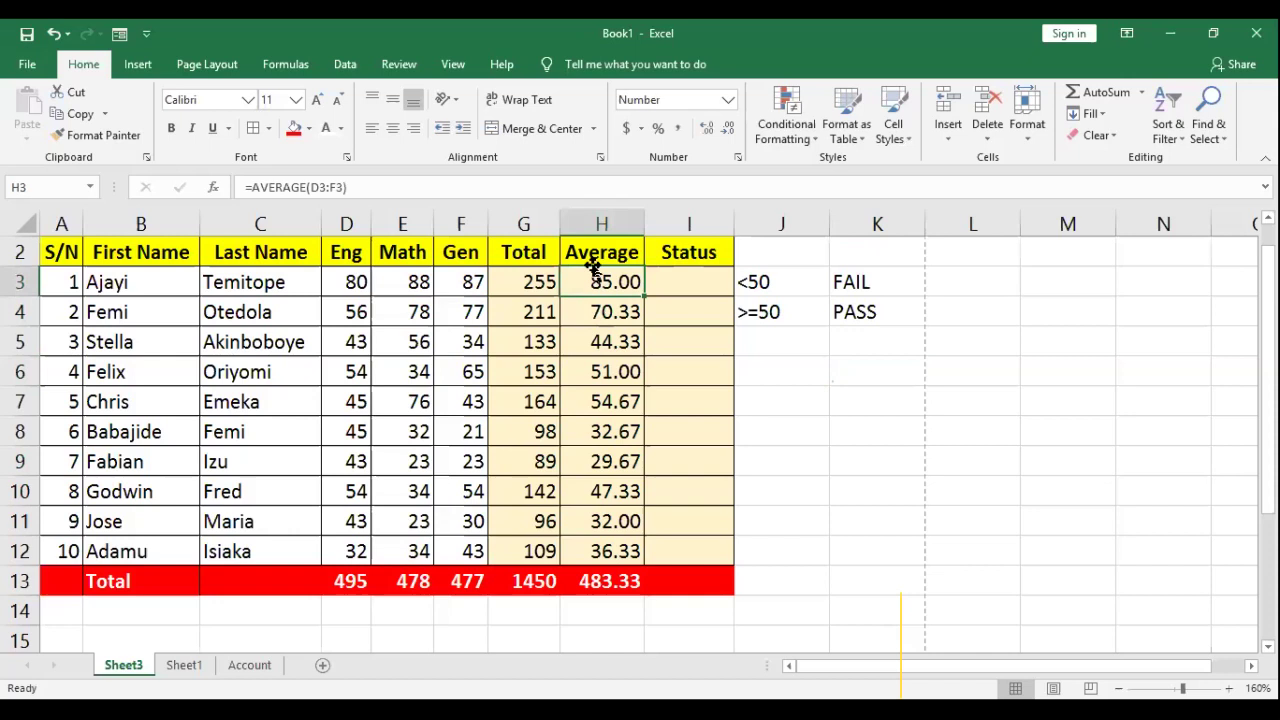
pyautogui.click(601, 224)
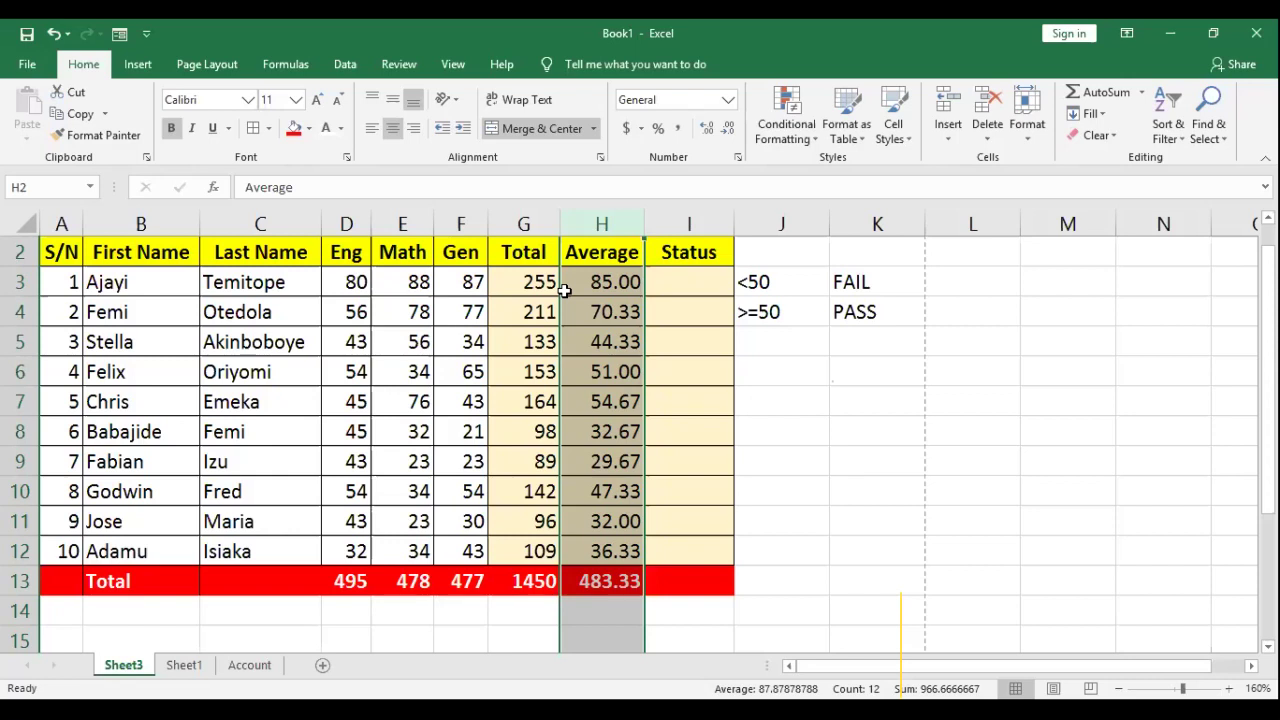
pyautogui.click(691, 279)
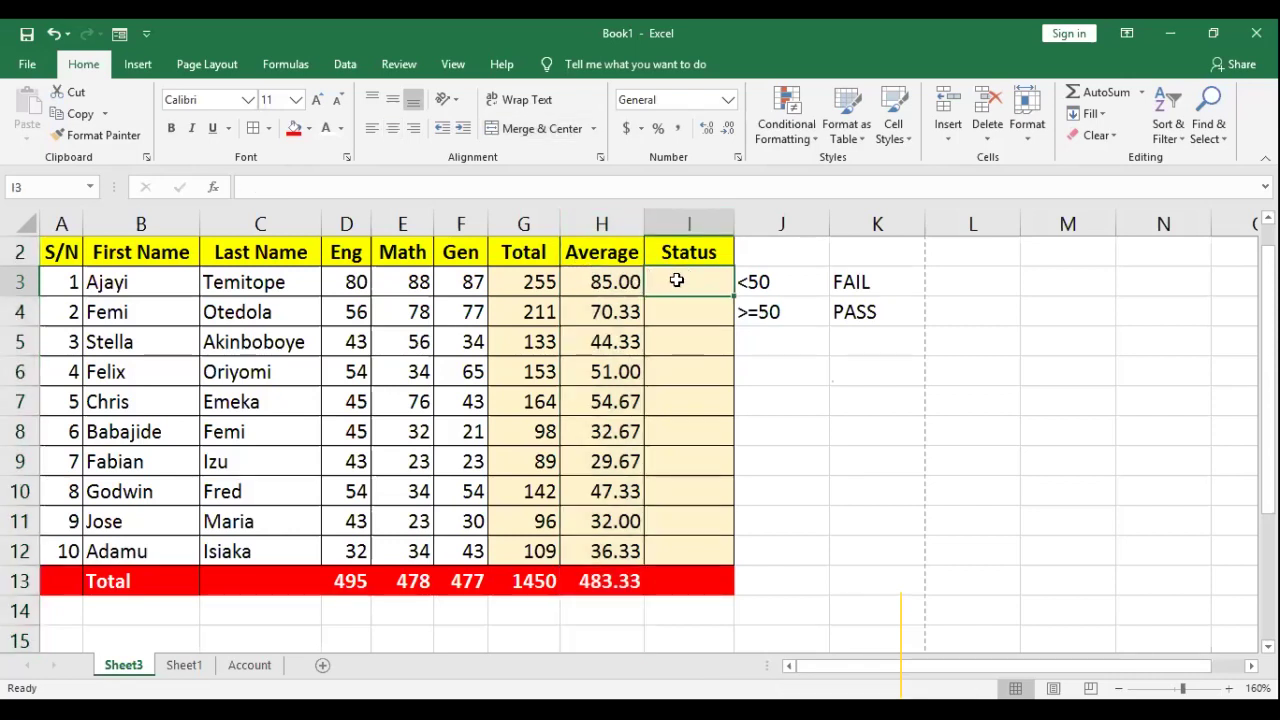
pyautogui.click(675, 378)
pyautogui.click(689, 280)
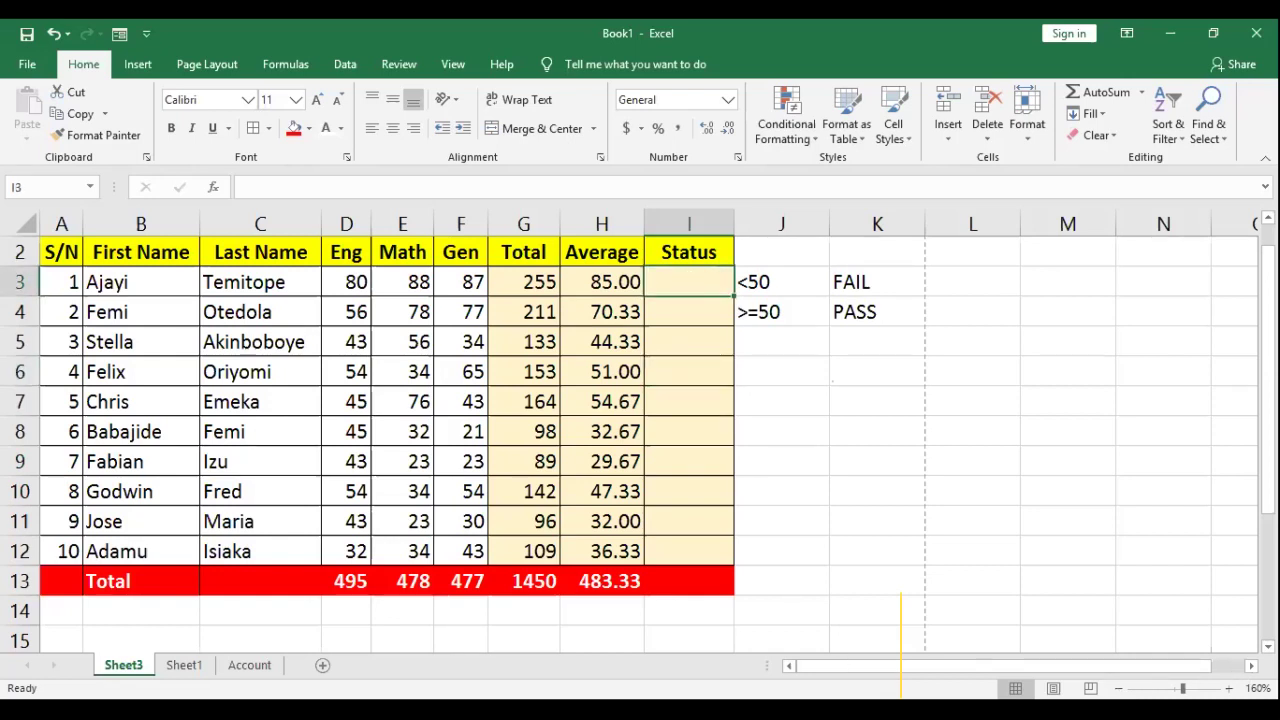
pyautogui.hscroll(1, 901, 660)
pyautogui.hscroll(3, 901, 660)
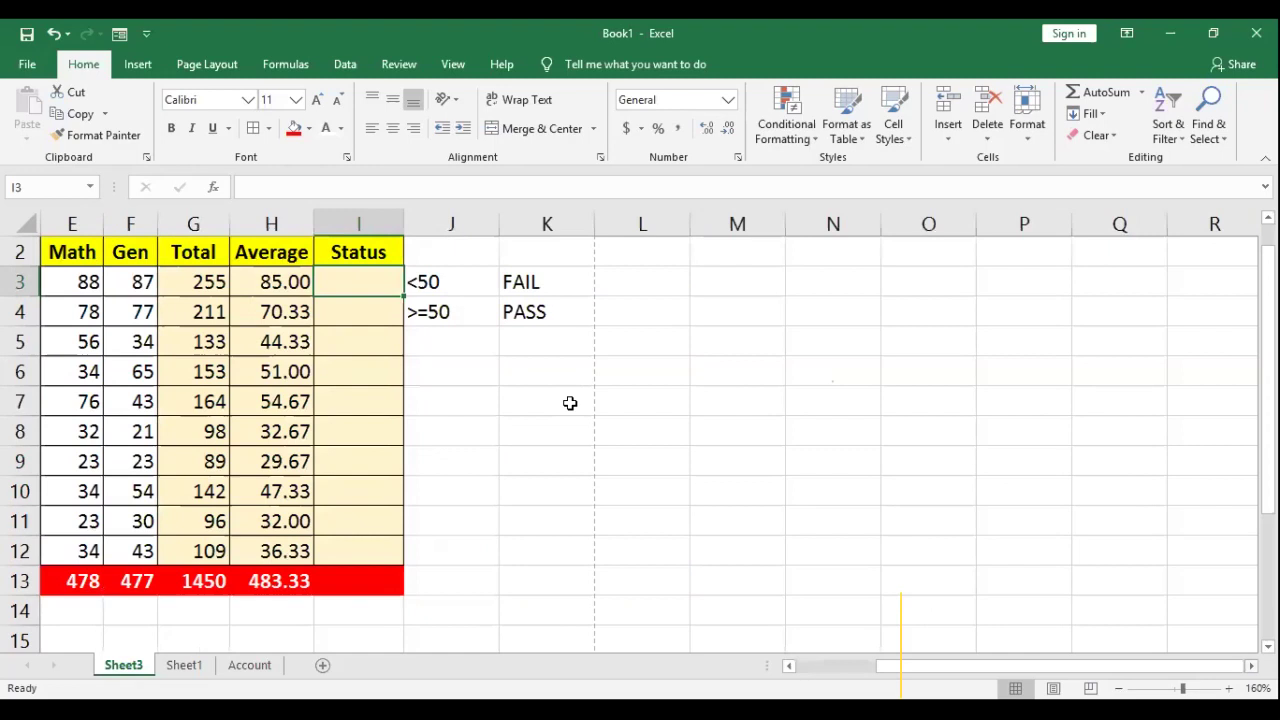
# Step: Enter IF(CONDITION,TRUE,FALSE) as a text note in K6, fixing the VALUT typo
pyautogui.click(517, 374)
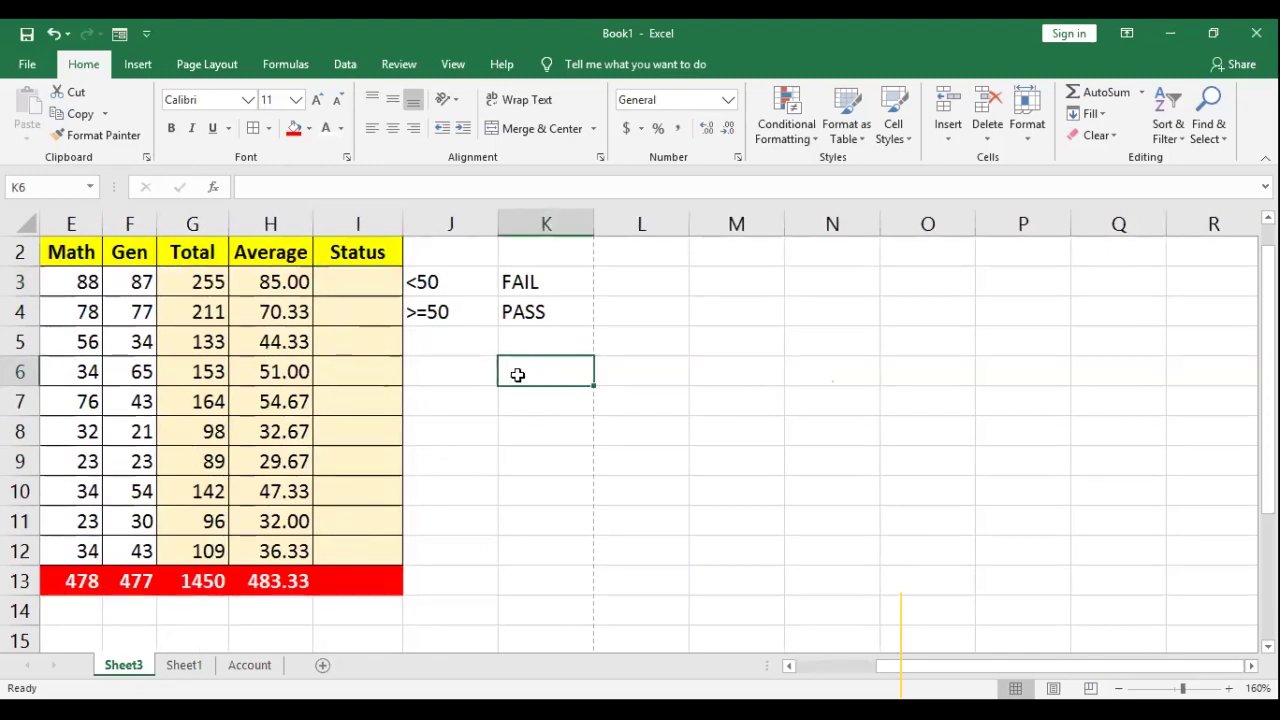
pyautogui.write('IF')
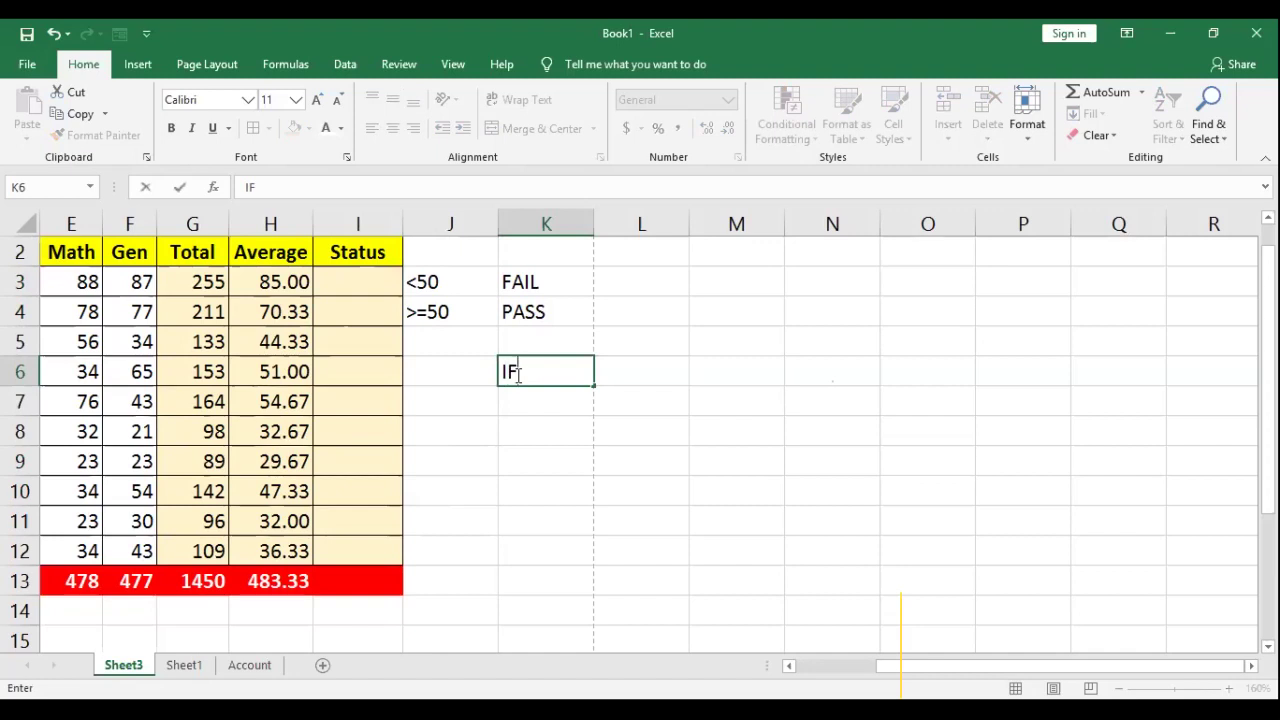
pyautogui.write('(CONDI')
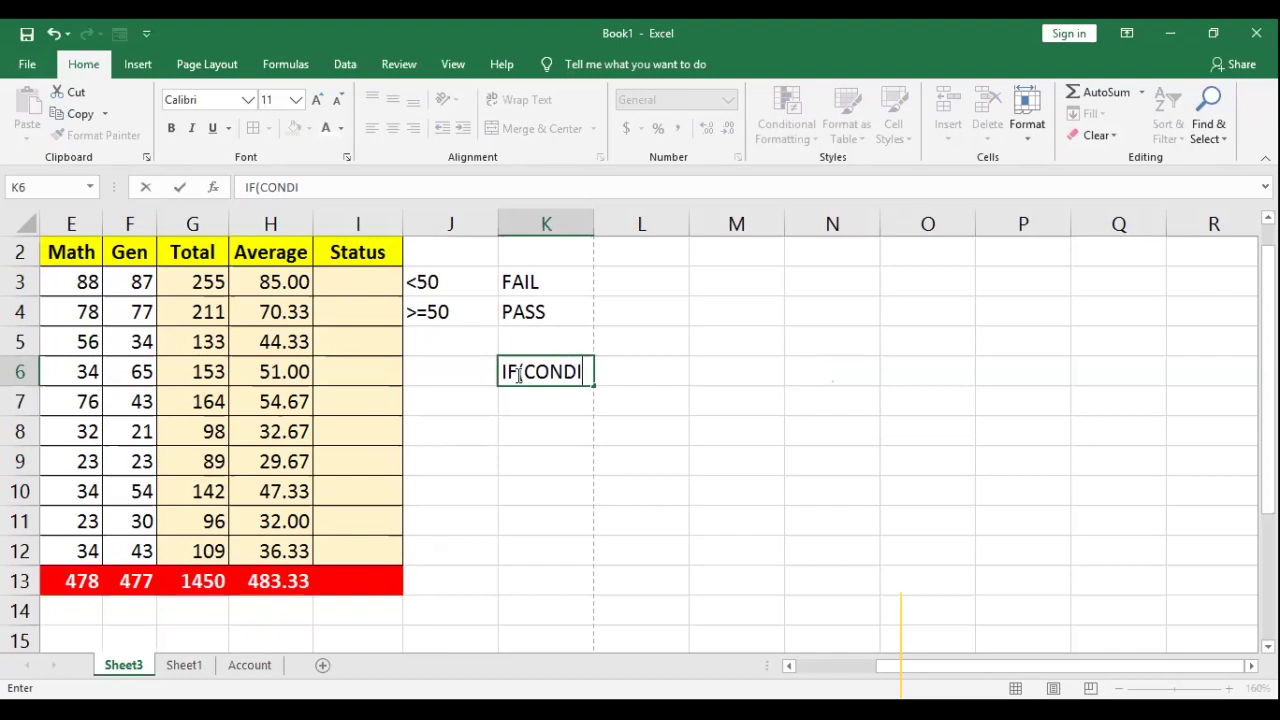
pyautogui.write('TION')
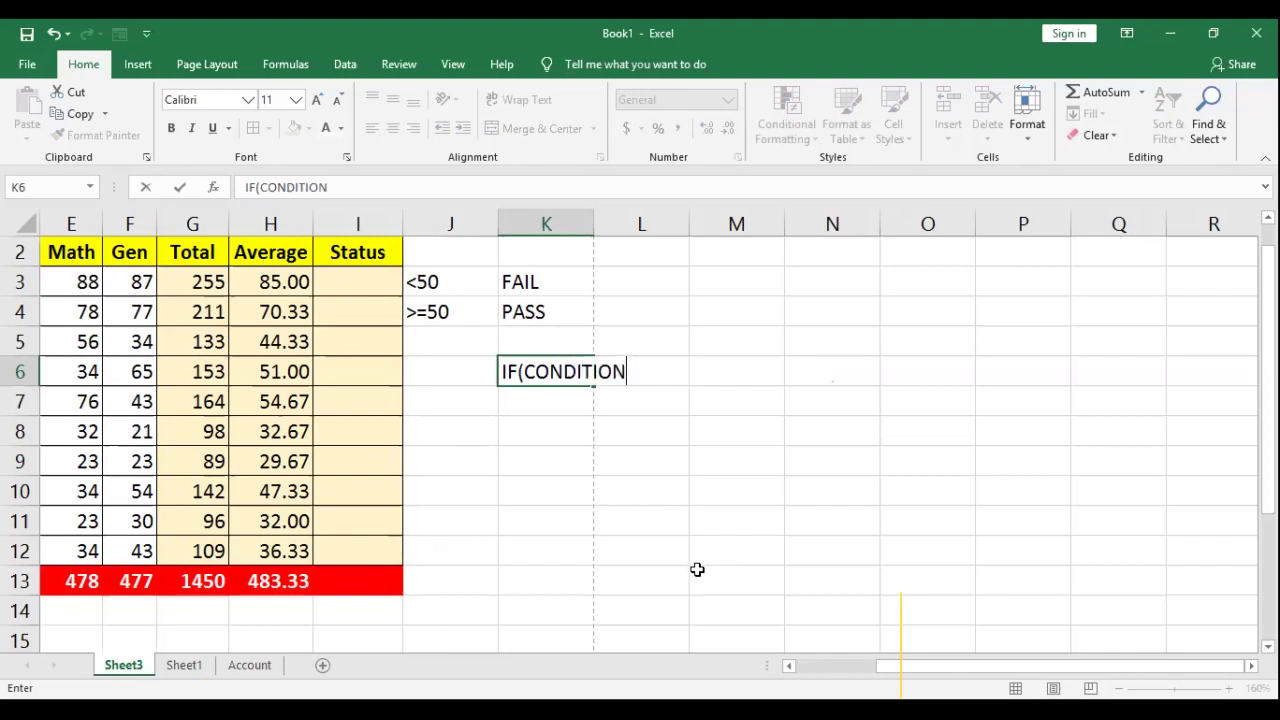
pyautogui.write(',TRUE,FALSE')
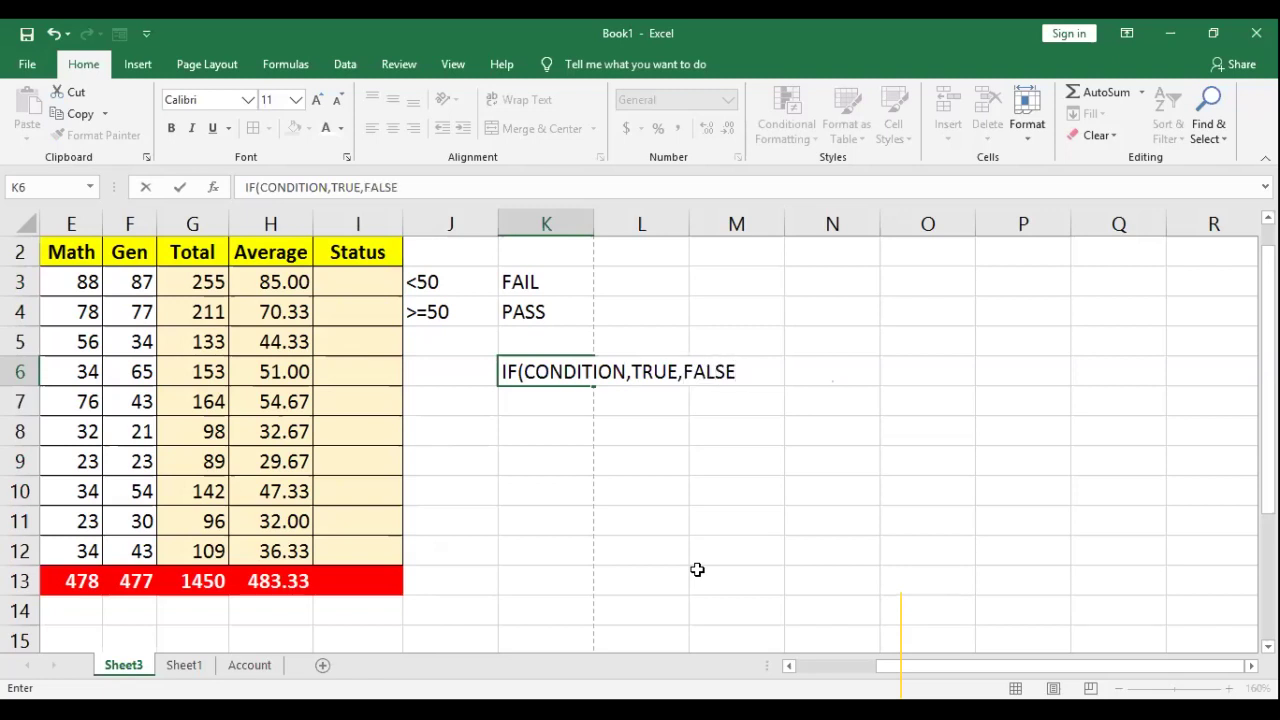
pyautogui.write(')')
pyautogui.press('Return')
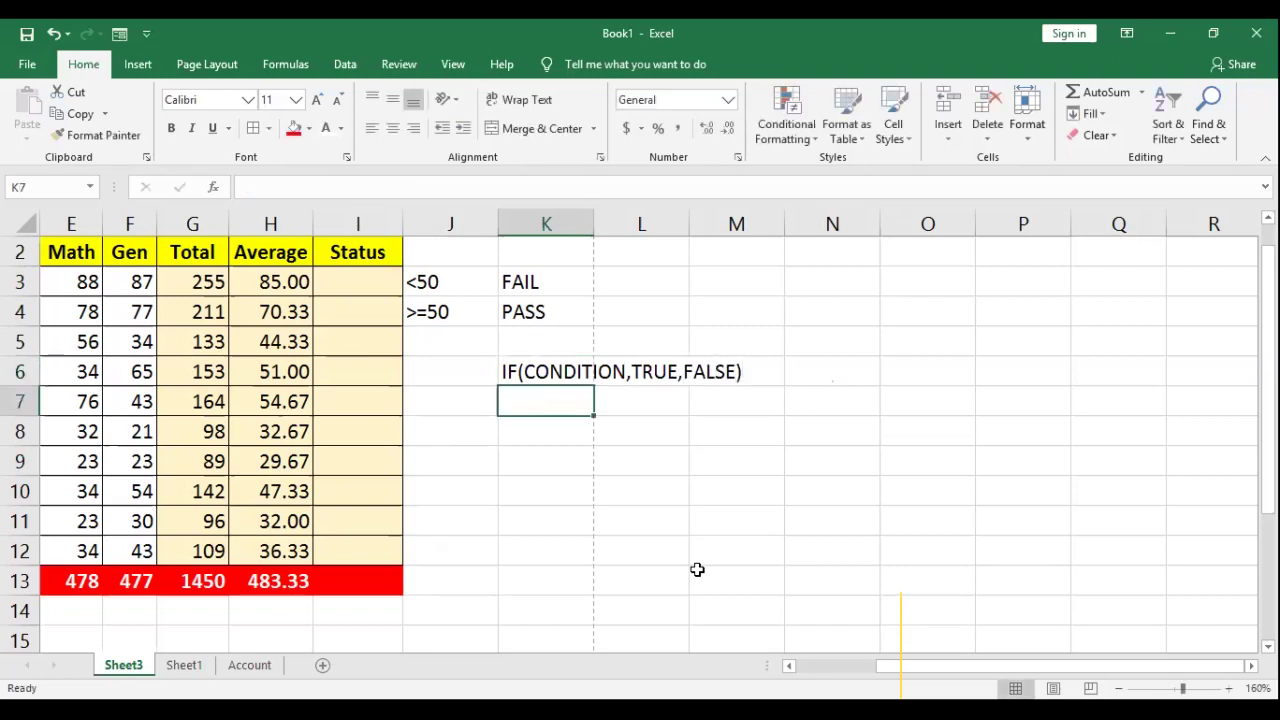
# Step: Fill K7 with the IF note and change it to IF(CONDITION,YES,NO)
pyautogui.write('IF')
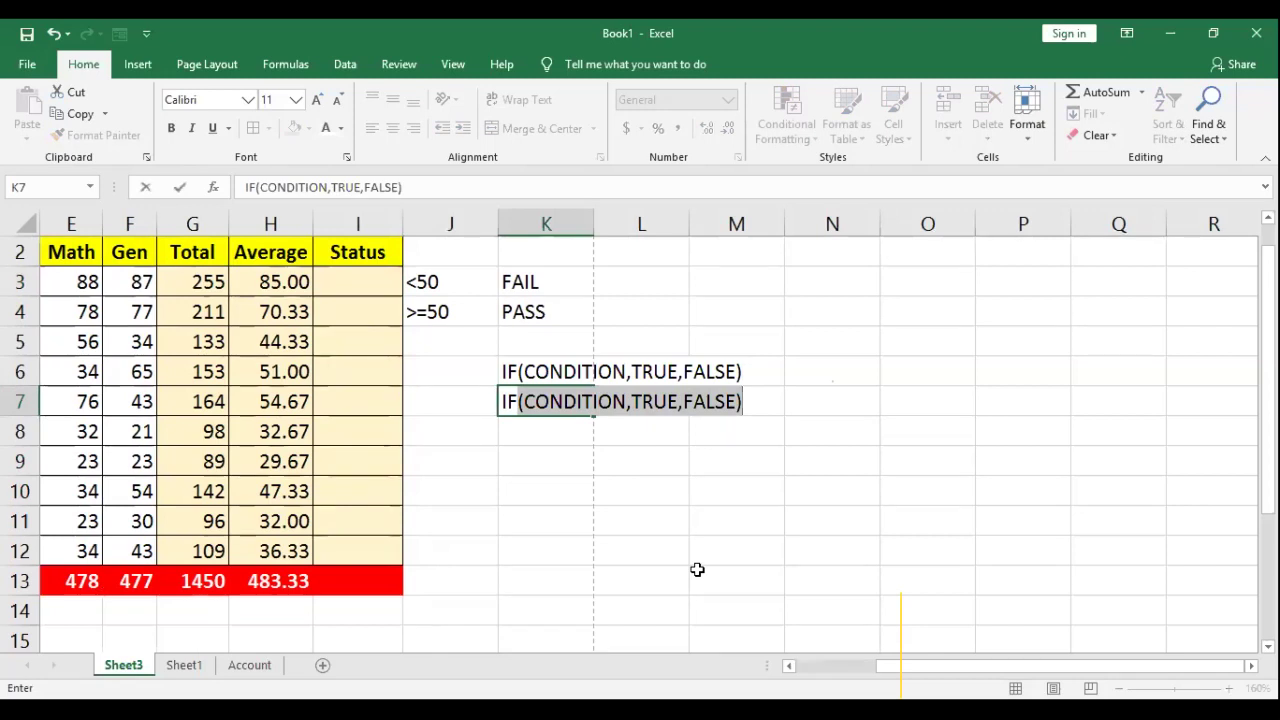
pyautogui.press('Tab')
pyautogui.press('Right')
pyautogui.press('Left')
pyautogui.press('Left')
pyautogui.doubleClick(543, 404)
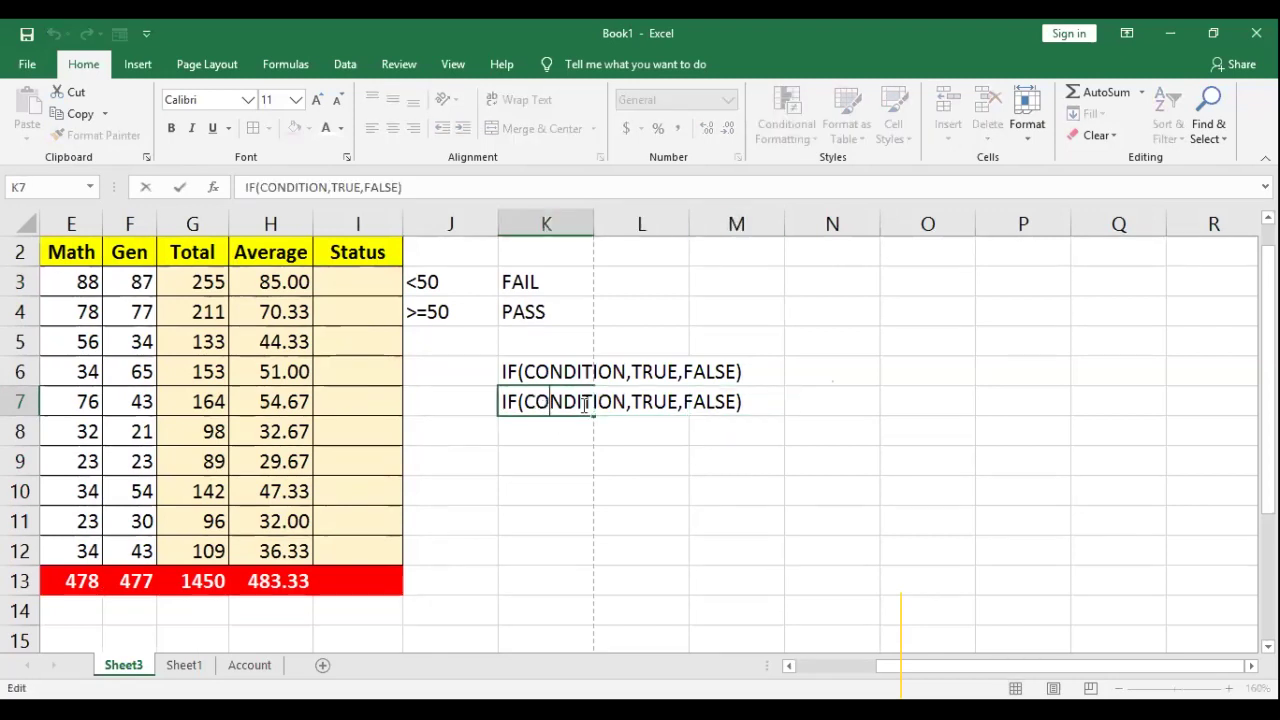
pyautogui.moveTo(632, 401); pyautogui.dragTo(678, 401)
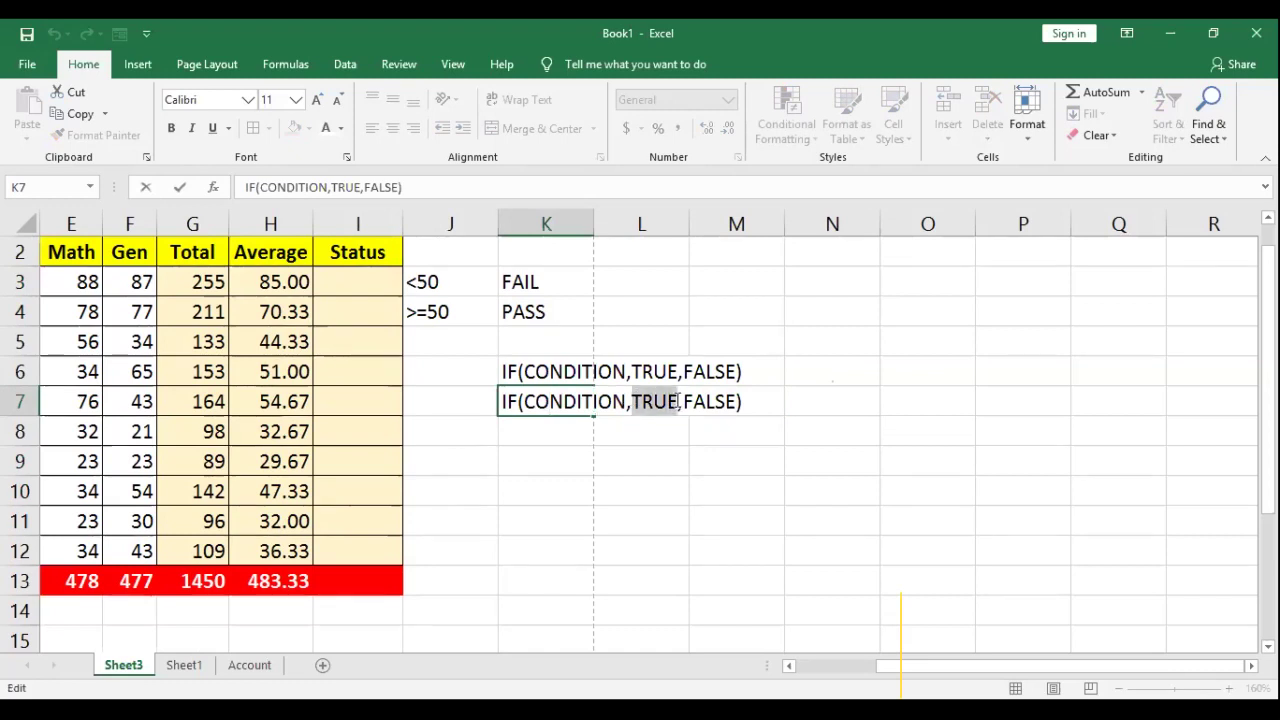
pyautogui.write('OK')
pyautogui.hotkey('shift', 'Right')
pyautogui.hotkey('shift', 'Right')
pyautogui.hotkey('shift', 'Right')
pyautogui.hotkey('shift', 'Right')
pyautogui.hotkey('shift', 'Right')
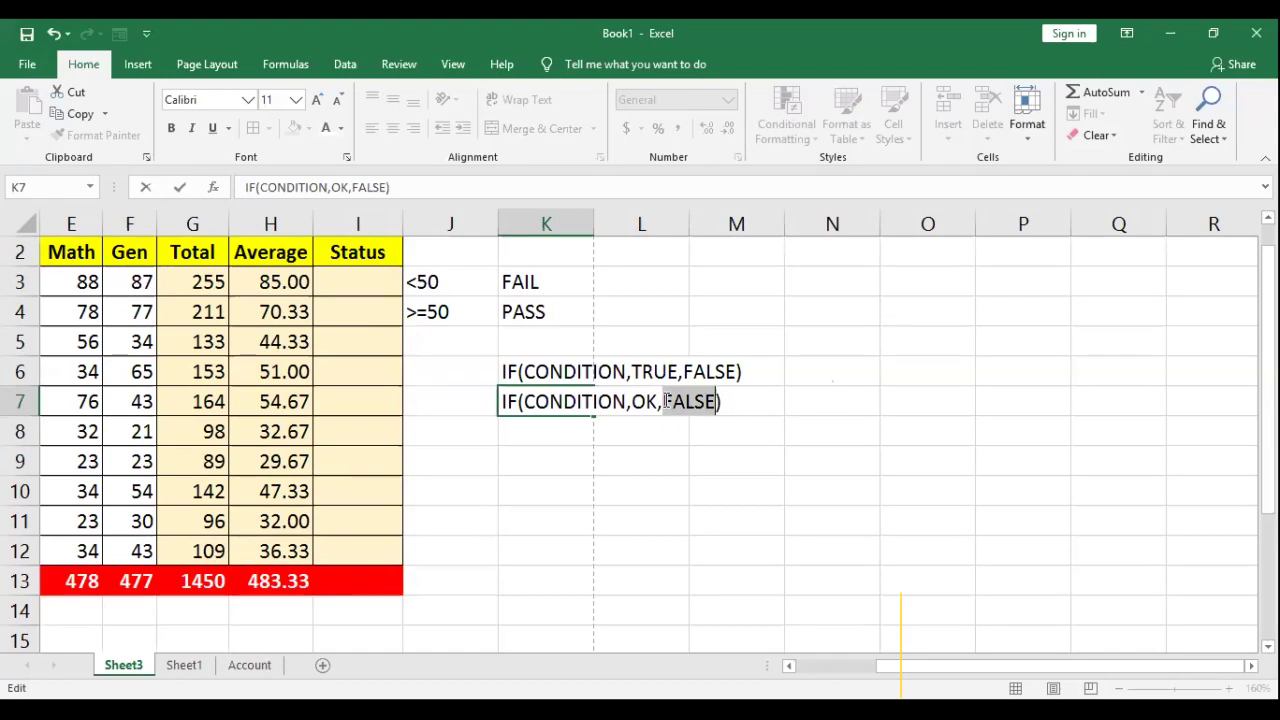
pyautogui.press('Left')
pyautogui.press('Left')
pyautogui.hotkey('shift', 'Left')
pyautogui.hotkey('shift', 'Left')
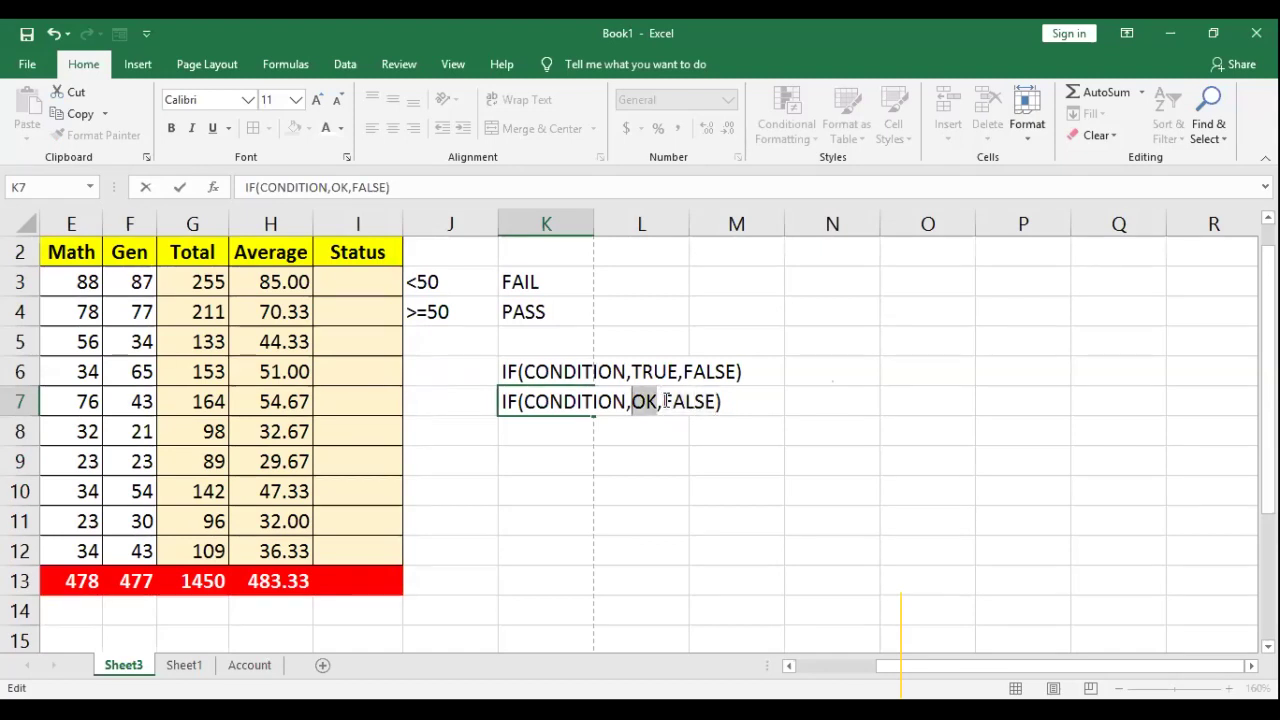
pyautogui.write('YES')
pyautogui.hotkey('shift', 'Right')
pyautogui.hotkey('shift', 'Right')
pyautogui.hotkey('shift', 'Right')
pyautogui.hotkey('shift', 'Right')
pyautogui.hotkey('shift', 'Right')
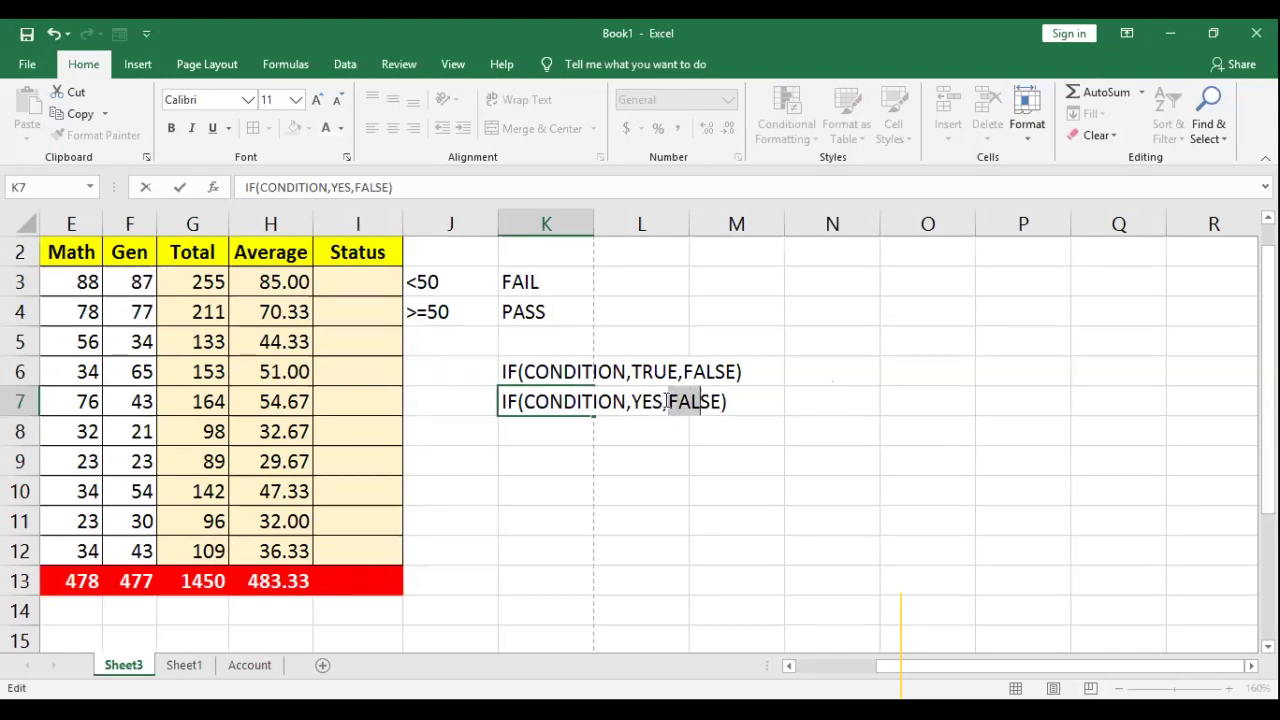
pyautogui.write('NO')
pyautogui.press('Return')
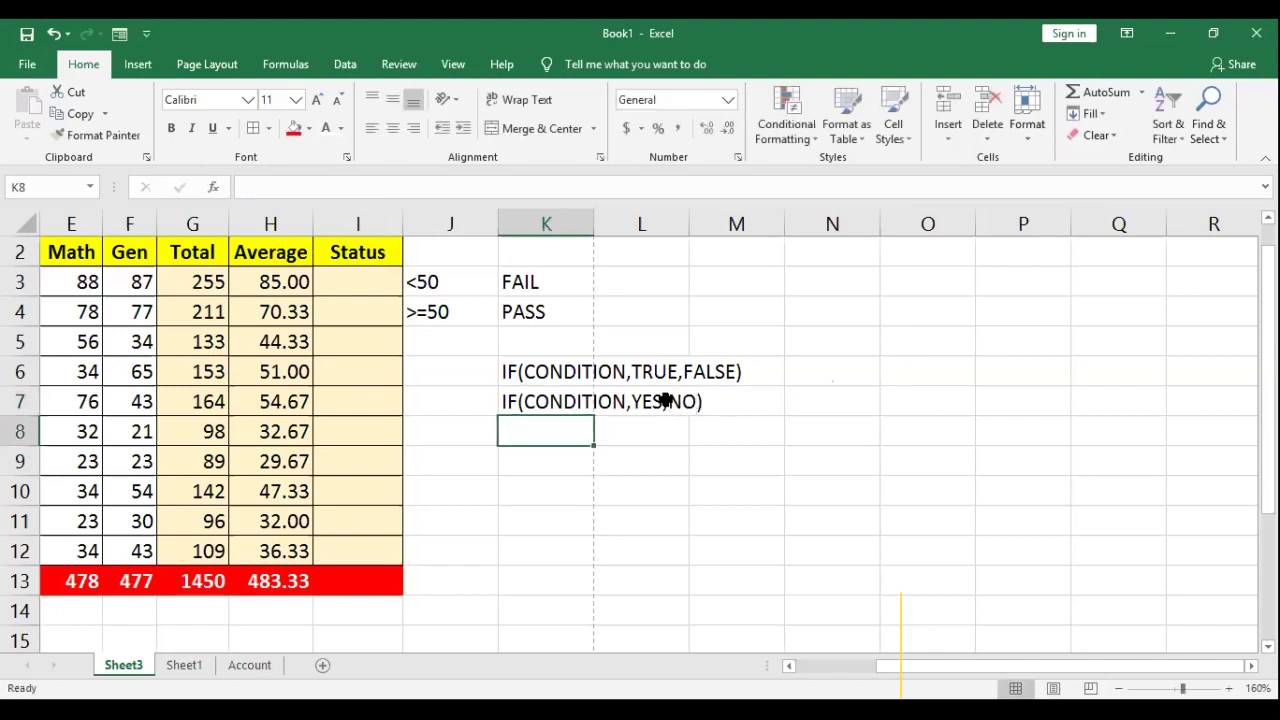
# Step: Copy K7 into K8 and change it to IF(CONDITION,POSITIVE,NEGATIVE)
pyautogui.click(535, 402)
pyautogui.hotkey('ctrl', 'c')
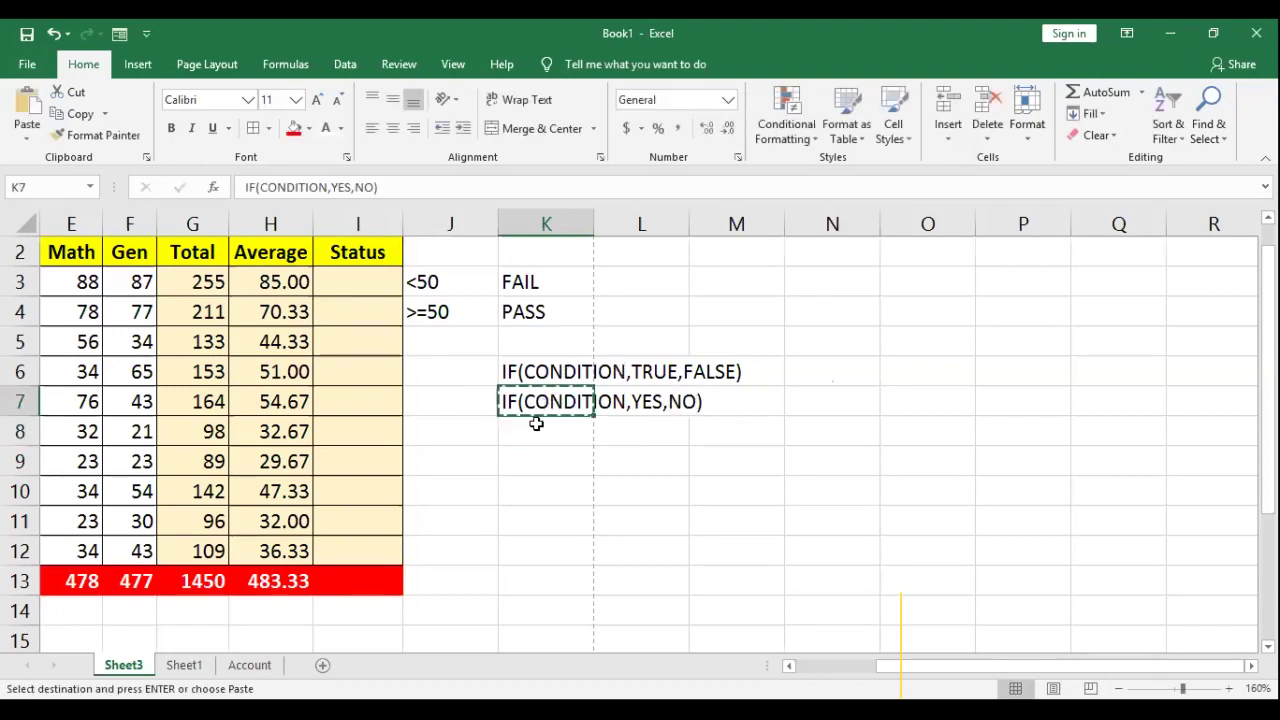
pyautogui.click(538, 431)
pyautogui.hotkey('ctrl', 'v')
pyautogui.doubleClick(552, 431)
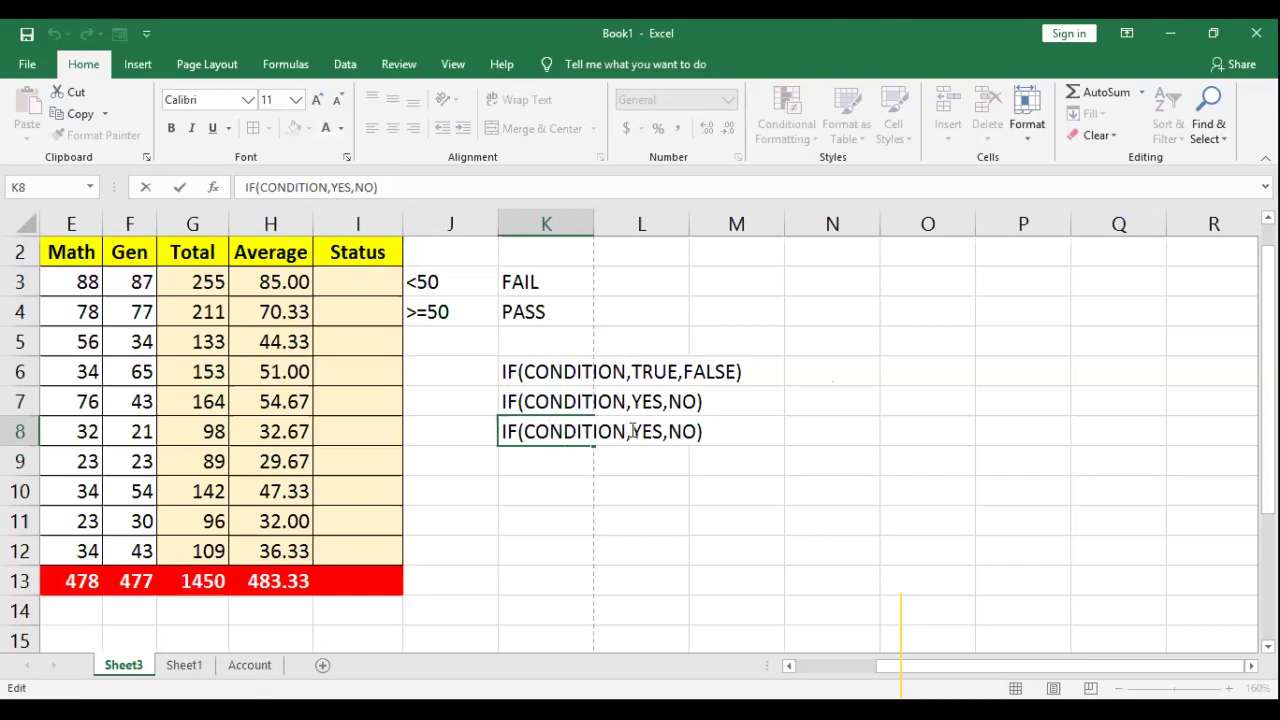
pyautogui.moveTo(648, 431); pyautogui.dragTo(663, 431)
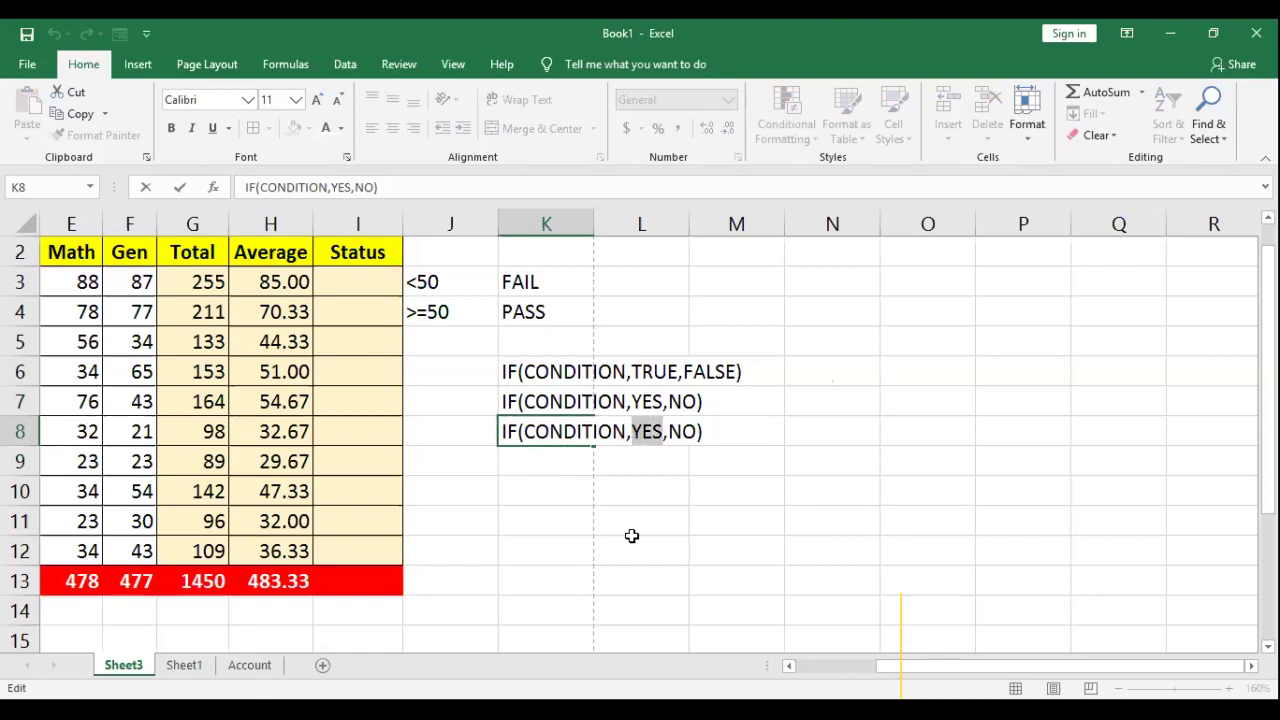
pyautogui.write('GO')
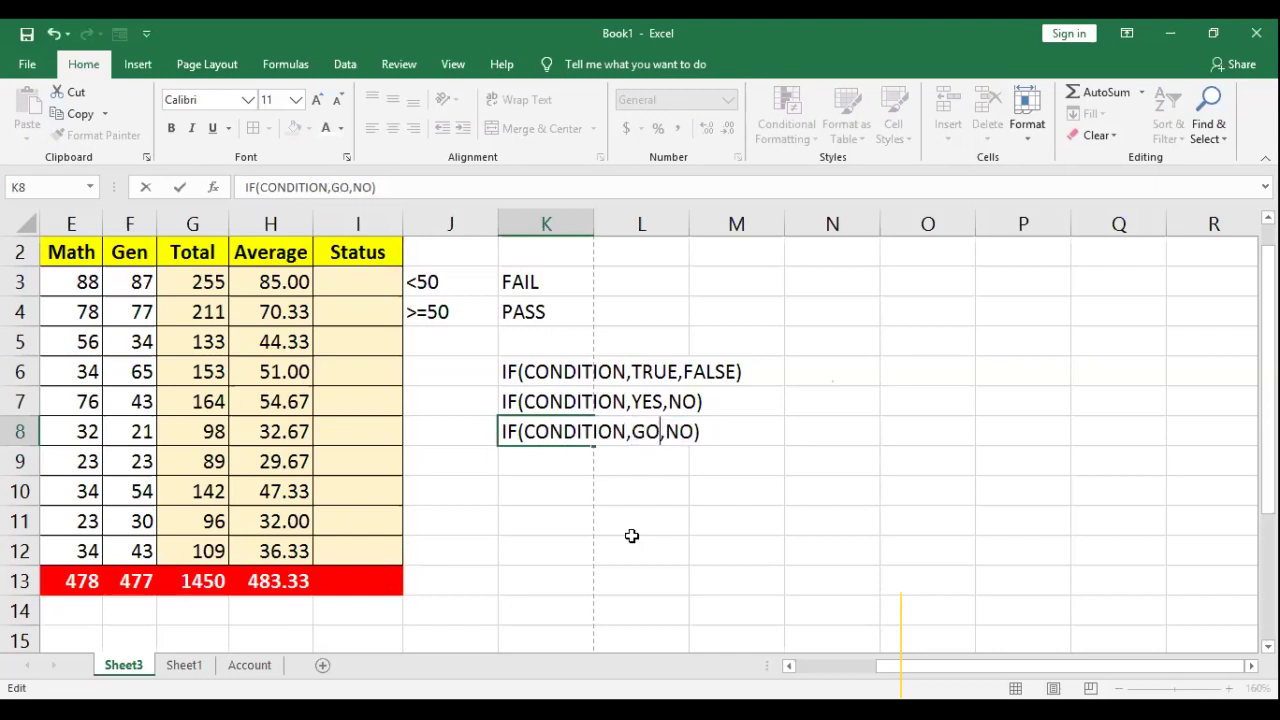
pyautogui.press('Right')
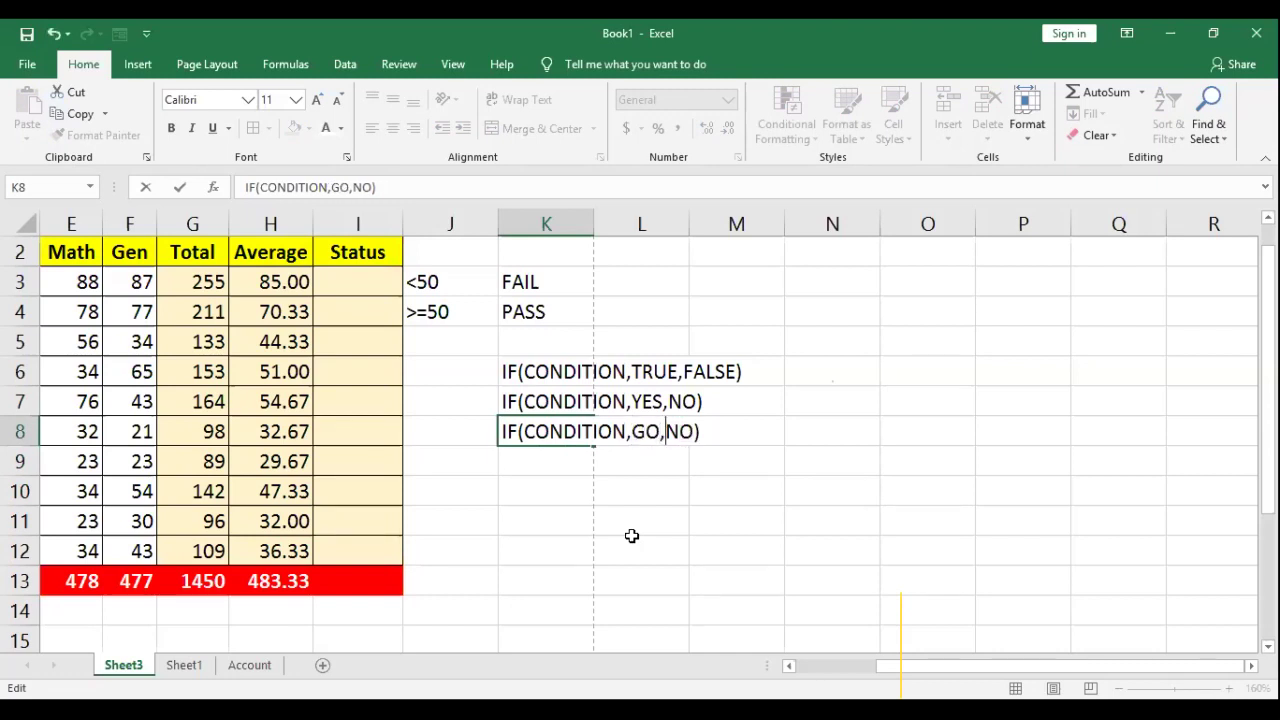
pyautogui.hotkey('shift', 'Right')
pyautogui.hotkey('shift', 'Right')
pyautogui.write('COME')
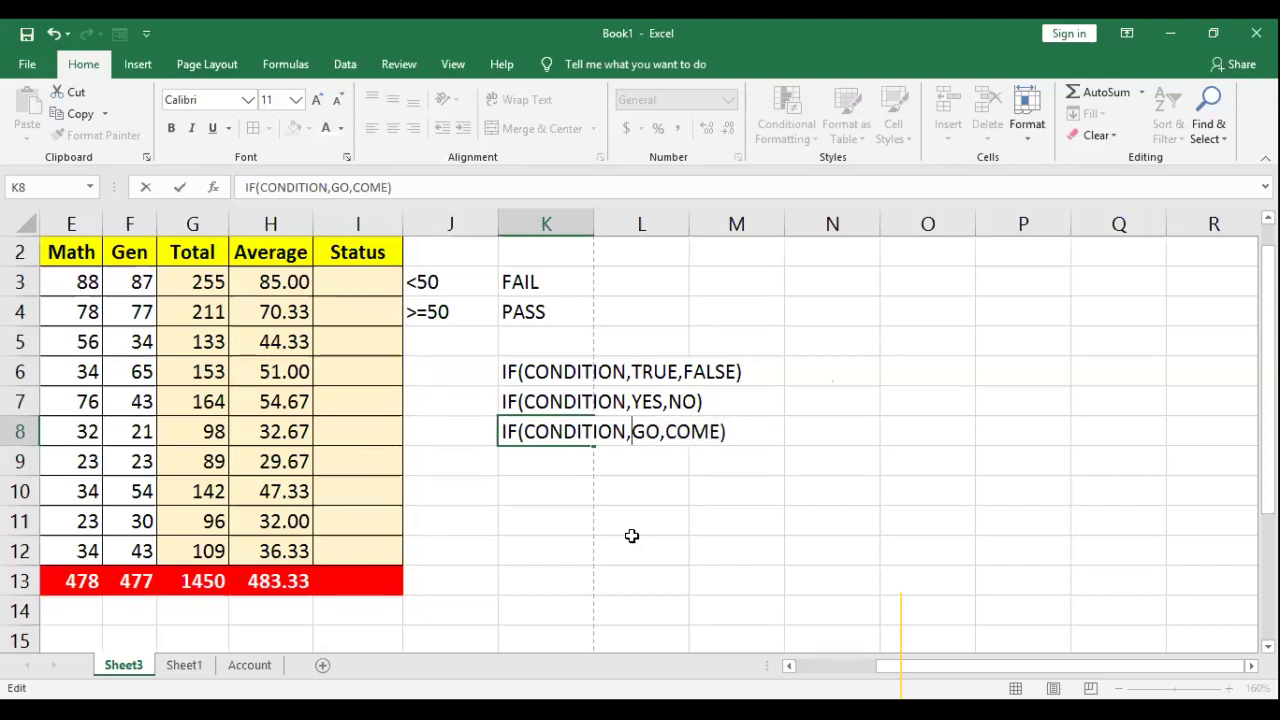
pyautogui.hotkey('shift', 'Right')
pyautogui.hotkey('shift', 'Right')
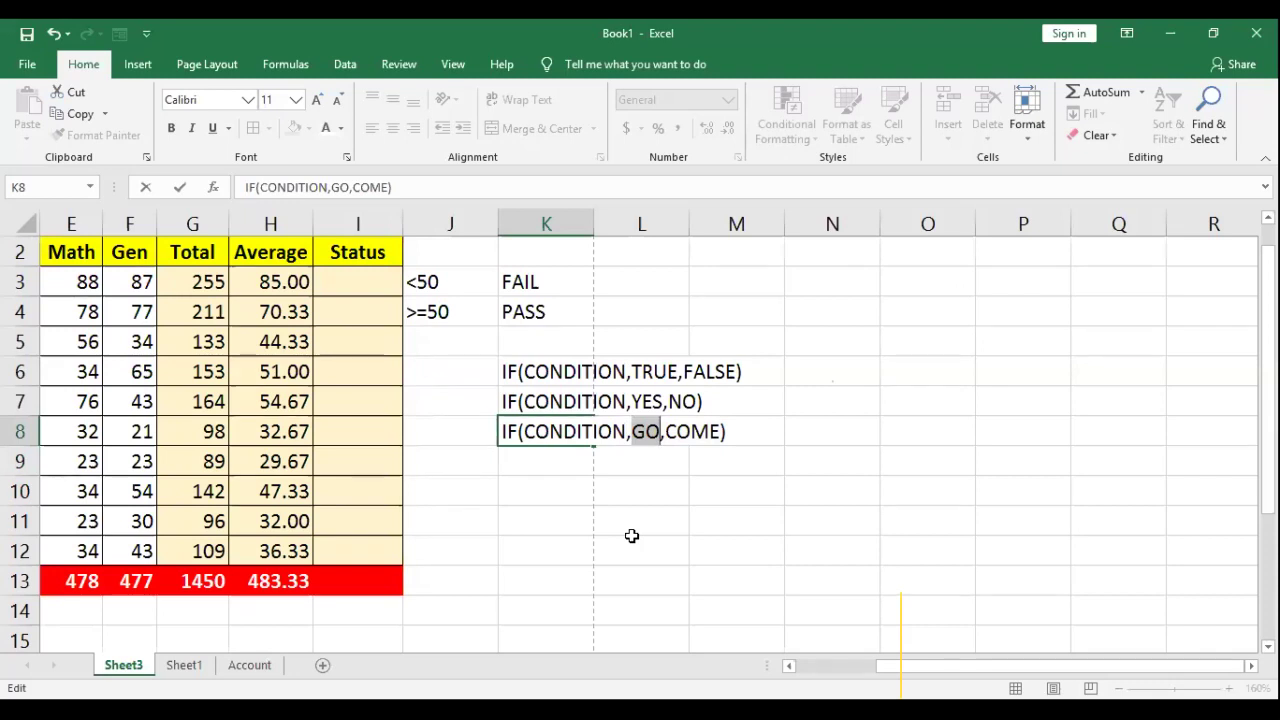
pyautogui.write('POSITIVE')
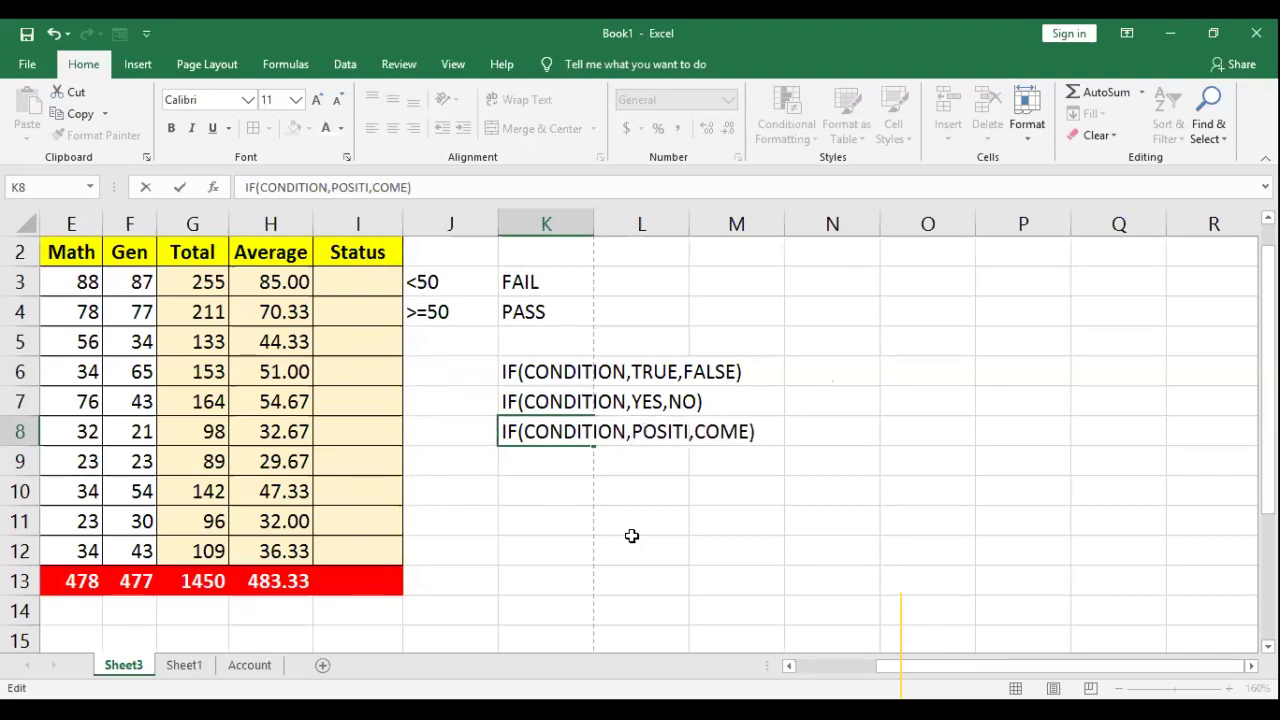
pyautogui.press('Right')
pyautogui.hotkey('shift', 'Right')
pyautogui.hotkey('shift', 'Right')
pyautogui.hotkey('shift', 'Right')
pyautogui.hotkey('shift', 'Right')
pyautogui.write('NE')
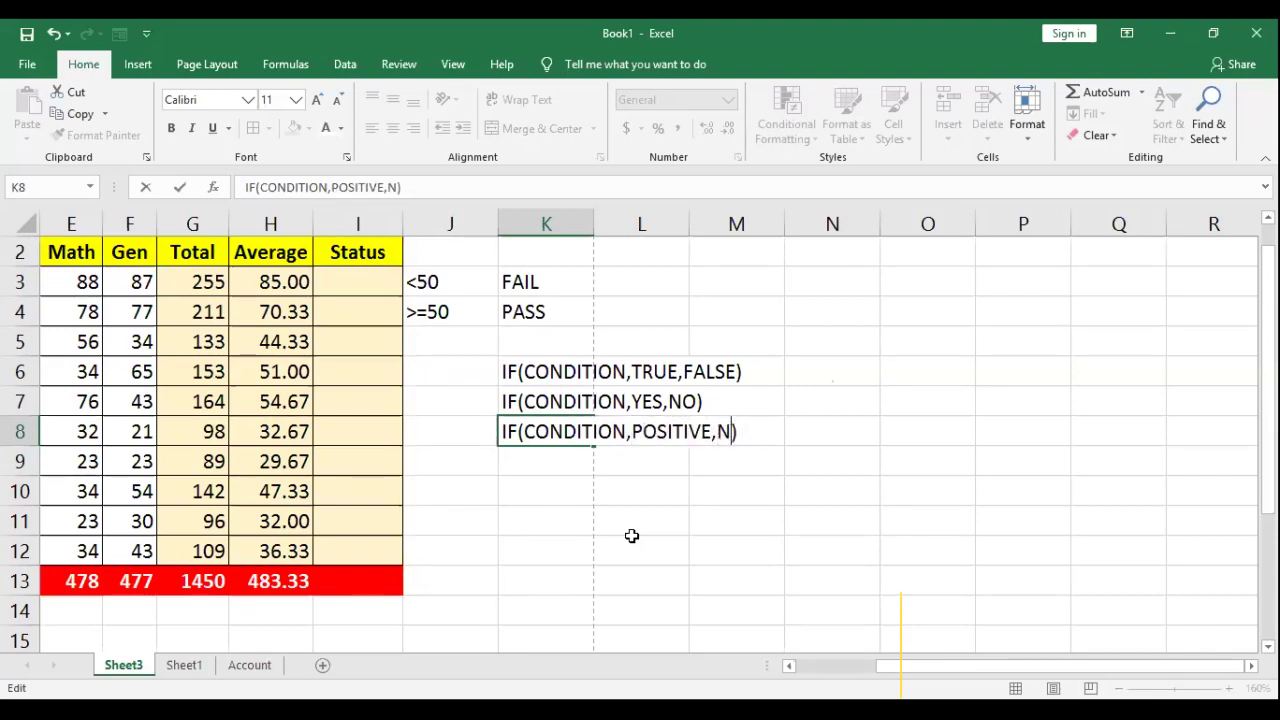
pyautogui.write('GATIVE')
pyautogui.press('Return')
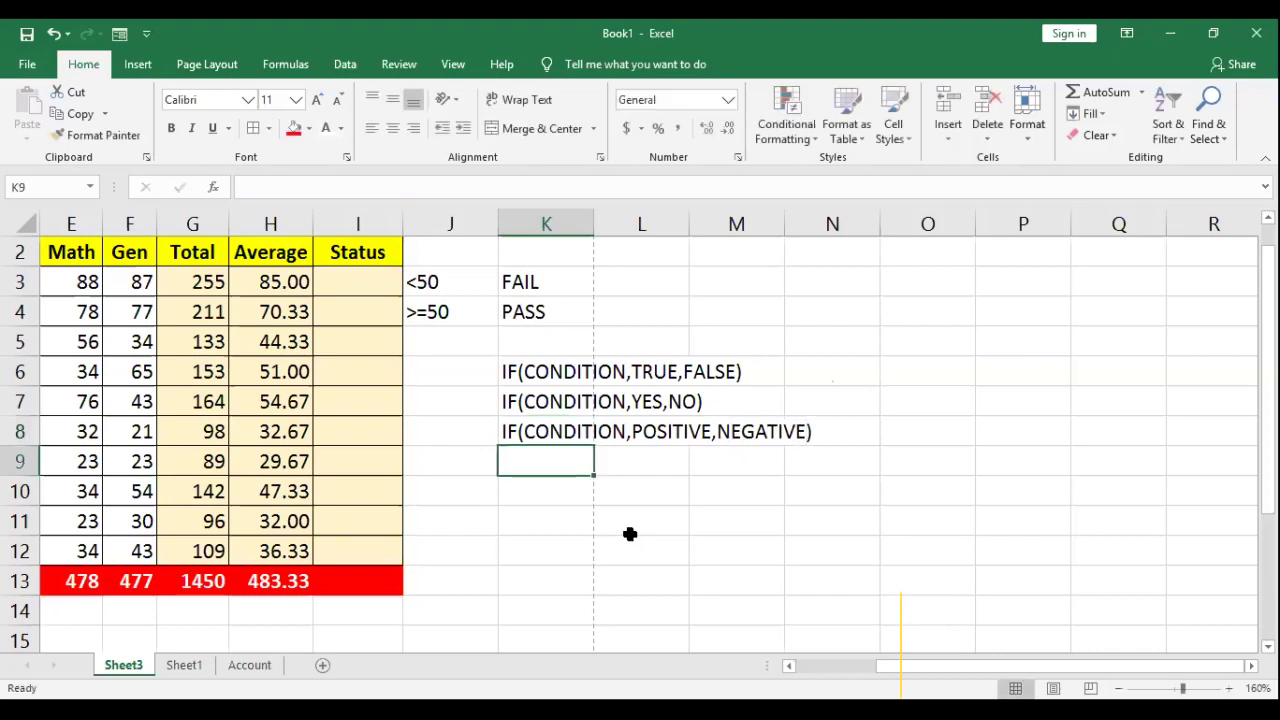
# Step: Drag the K/L border right so the IF examples fit in column K
pyautogui.click(580, 520)
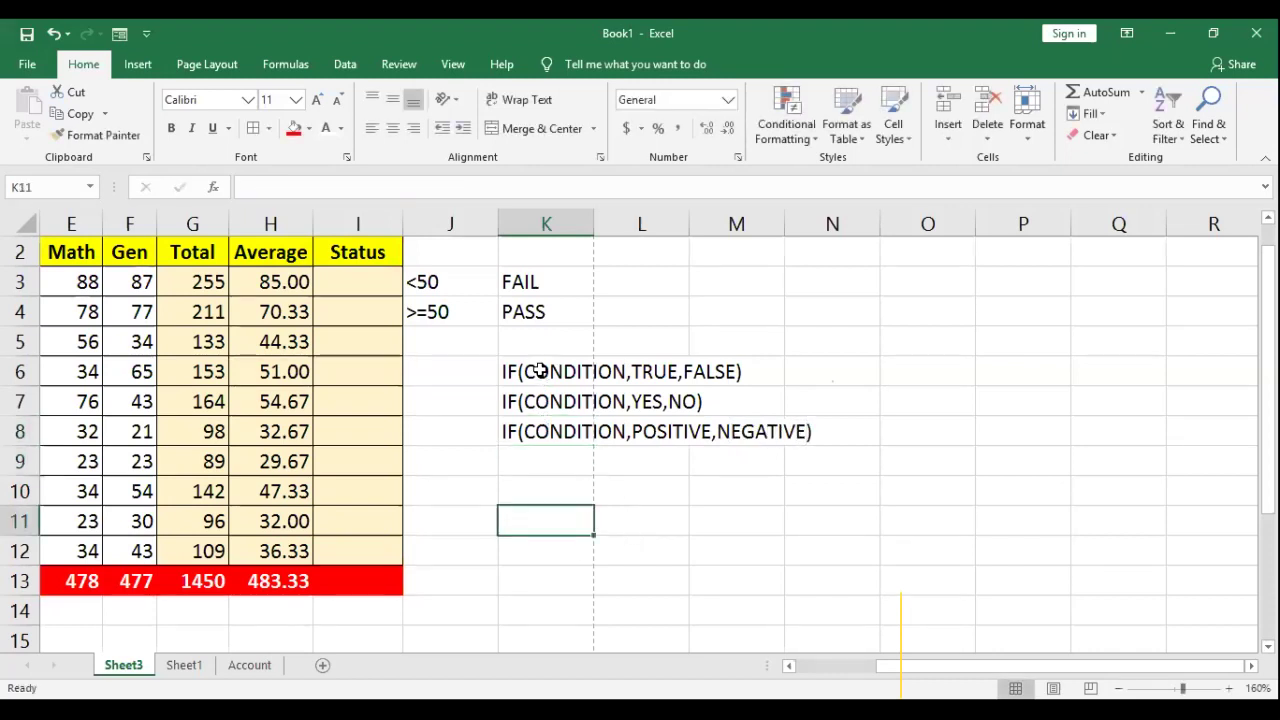
pyautogui.click(546, 372)
pyautogui.moveTo(597, 222); pyautogui.dragTo(826, 228)
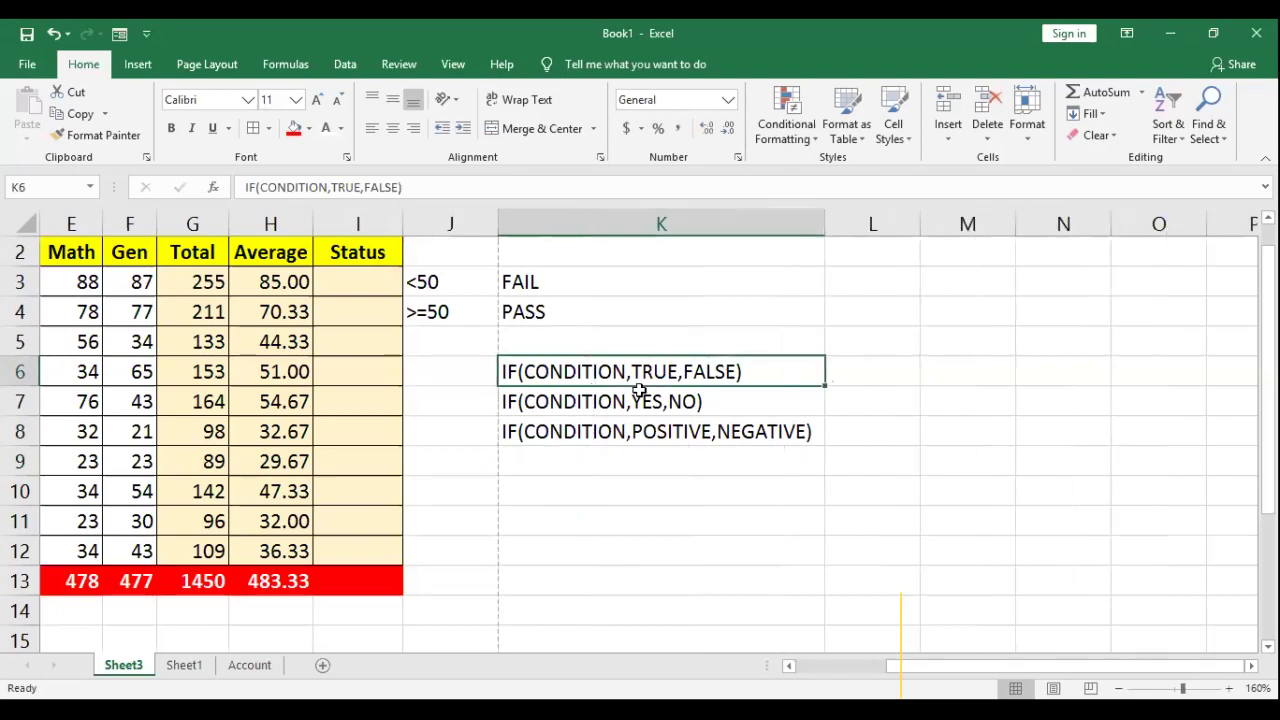
# Step: Highlight the TRUE/FALSE and POSITIVE parts inside the K6–K8 IF examples
pyautogui.doubleClick(565, 372)
pyautogui.moveTo(631, 372); pyautogui.dragTo(680, 370)
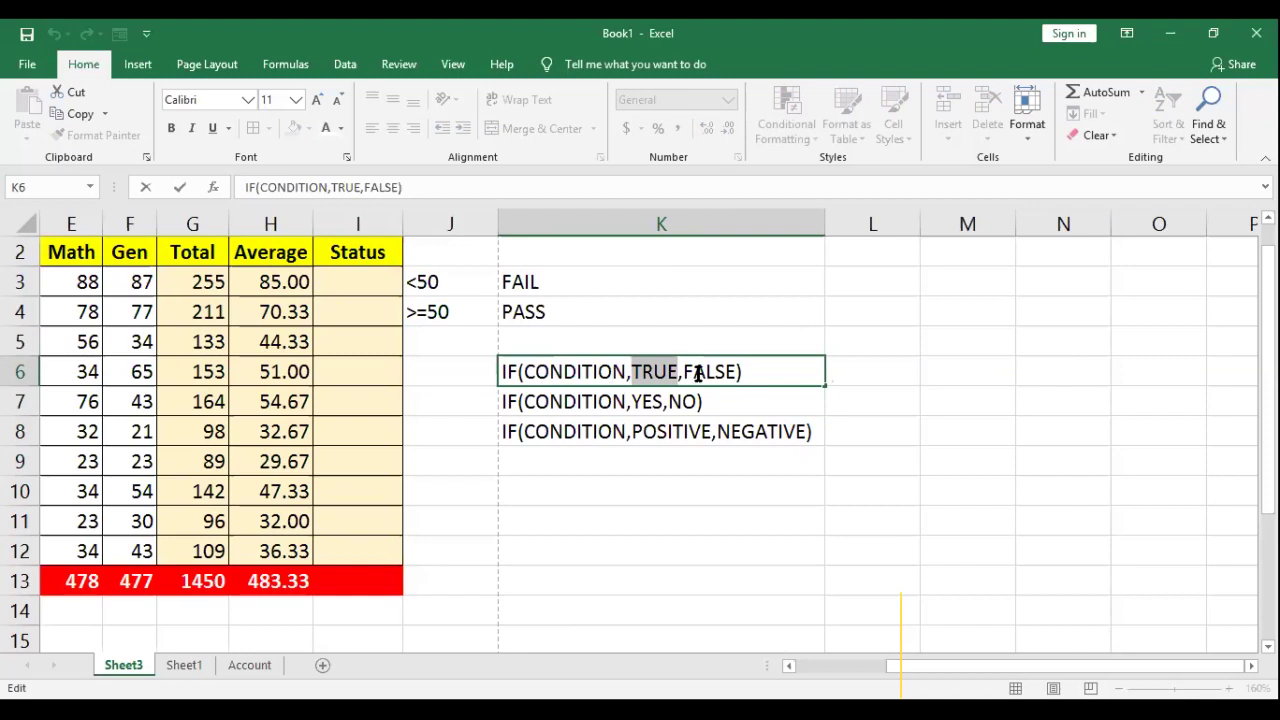
pyautogui.moveTo(683, 371); pyautogui.dragTo(734, 370)
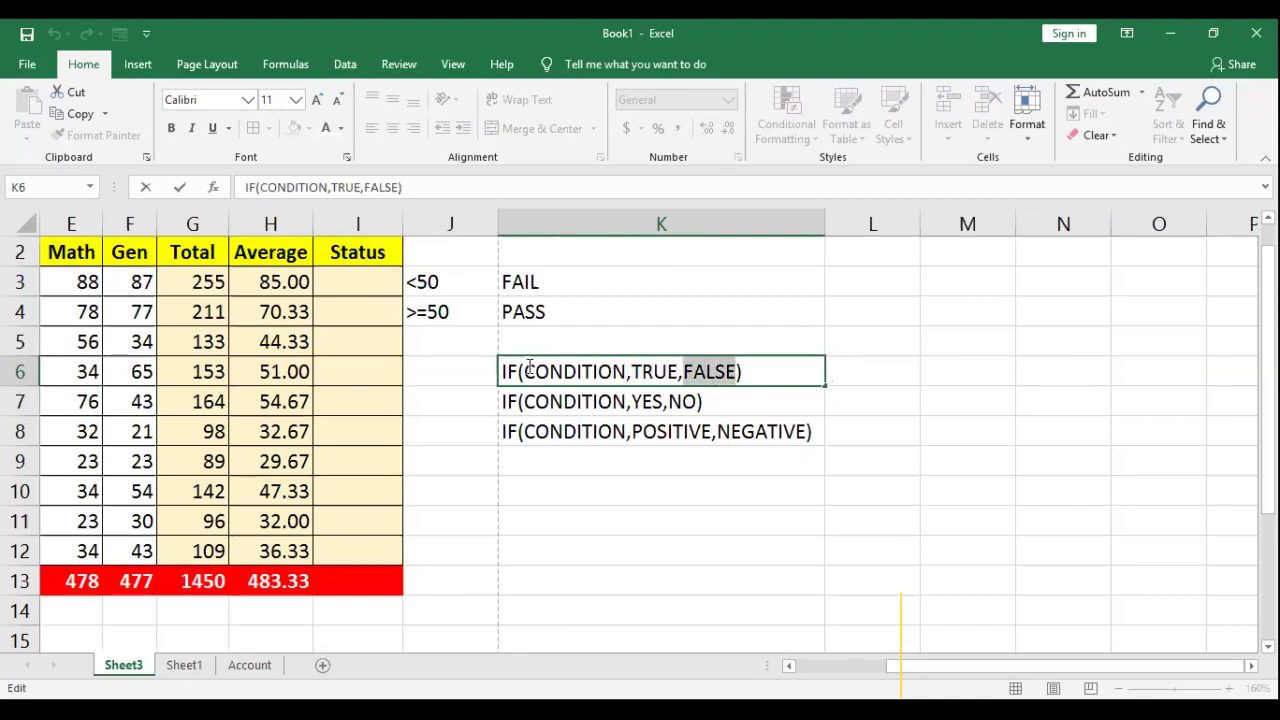
pyautogui.click(520, 401)
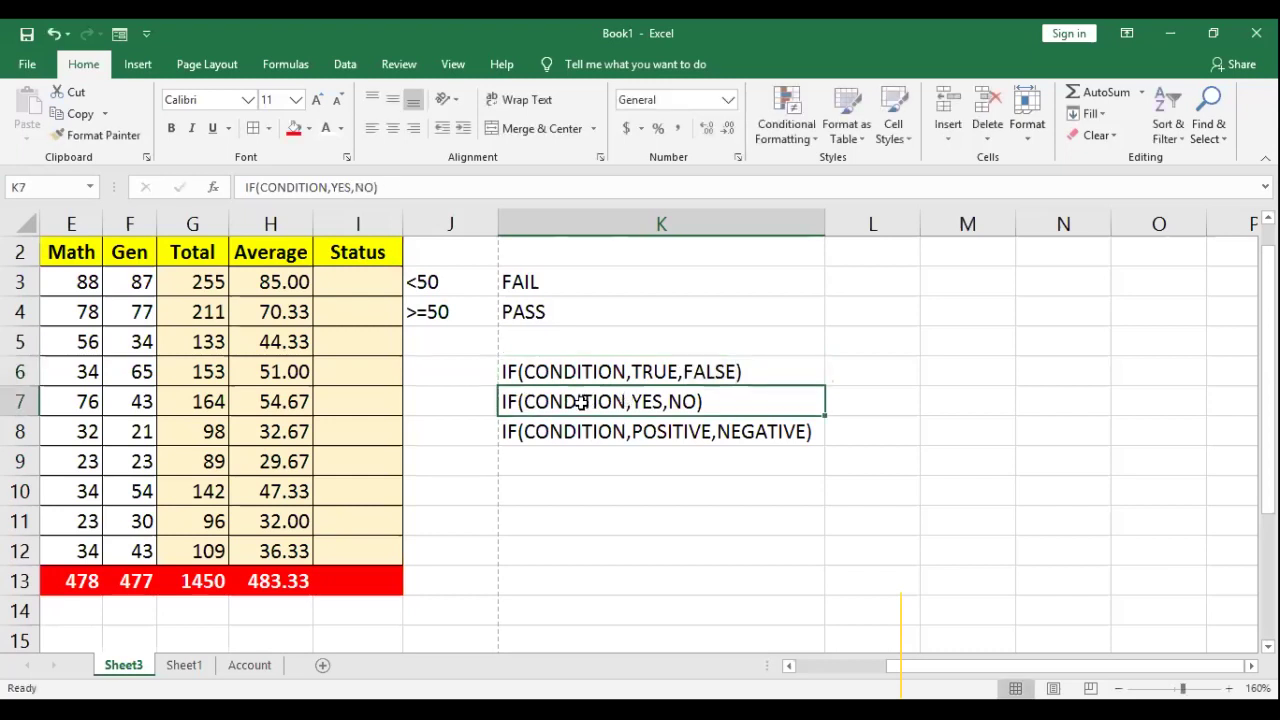
pyautogui.doubleClick(634, 399)
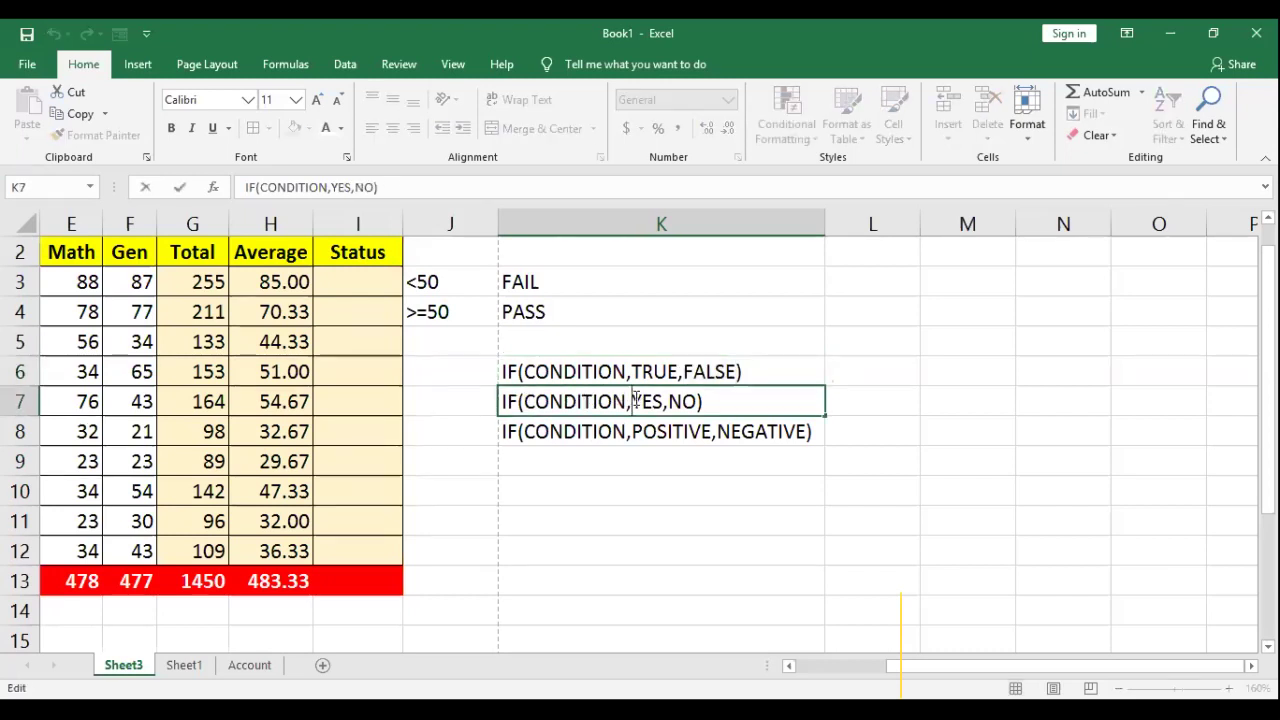
pyautogui.doubleClick(565, 431)
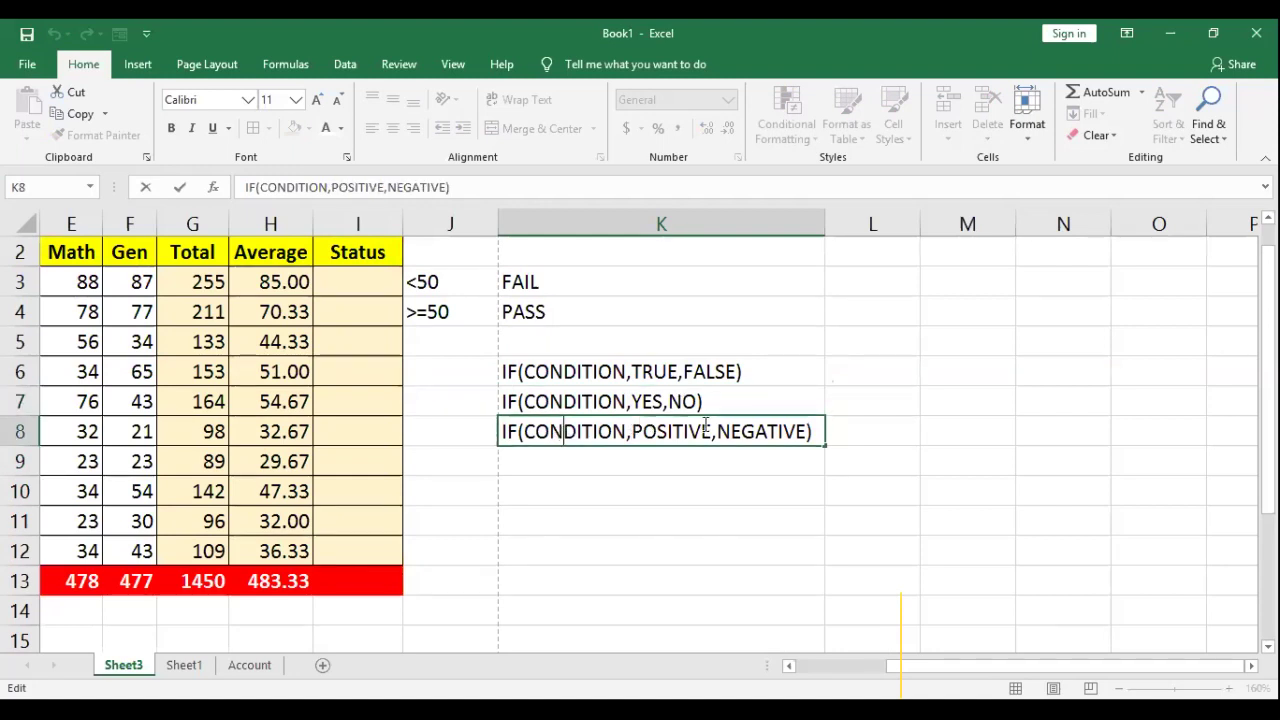
pyautogui.doubleClick(672, 431)
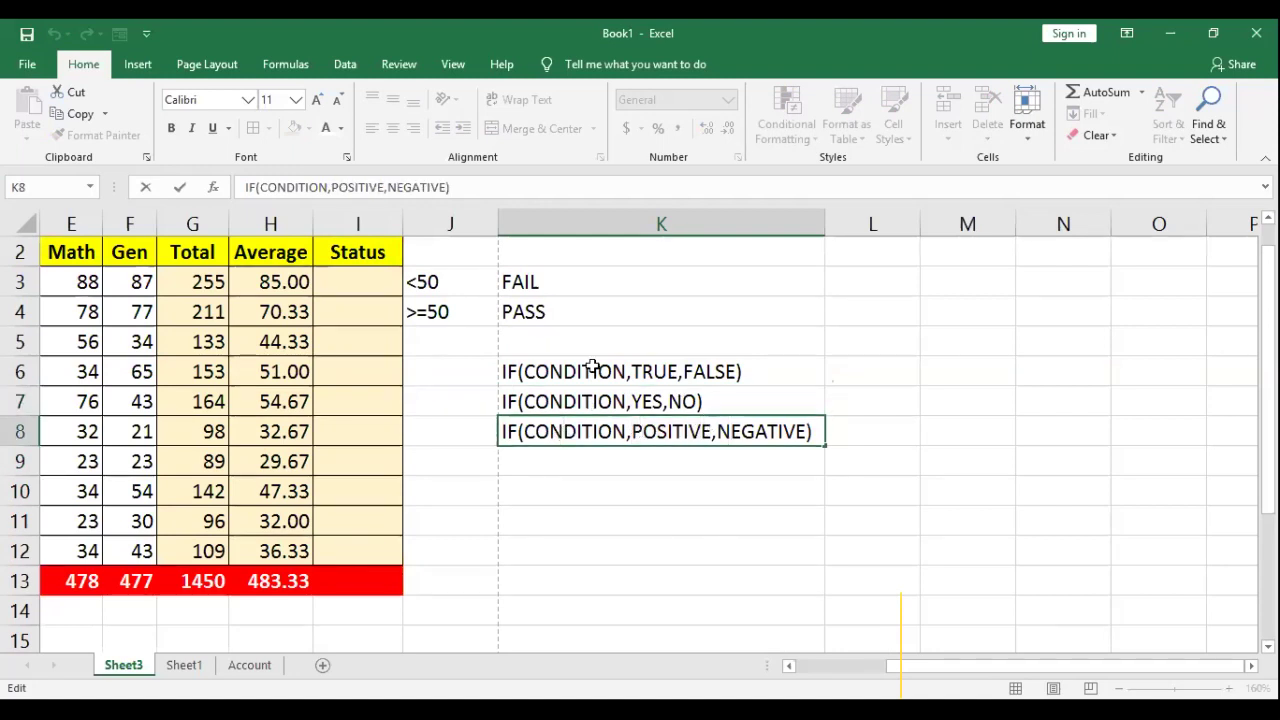
pyautogui.click(637, 369)
pyautogui.doubleClick(631, 371)
pyautogui.moveTo(633, 371); pyautogui.dragTo(679, 371)
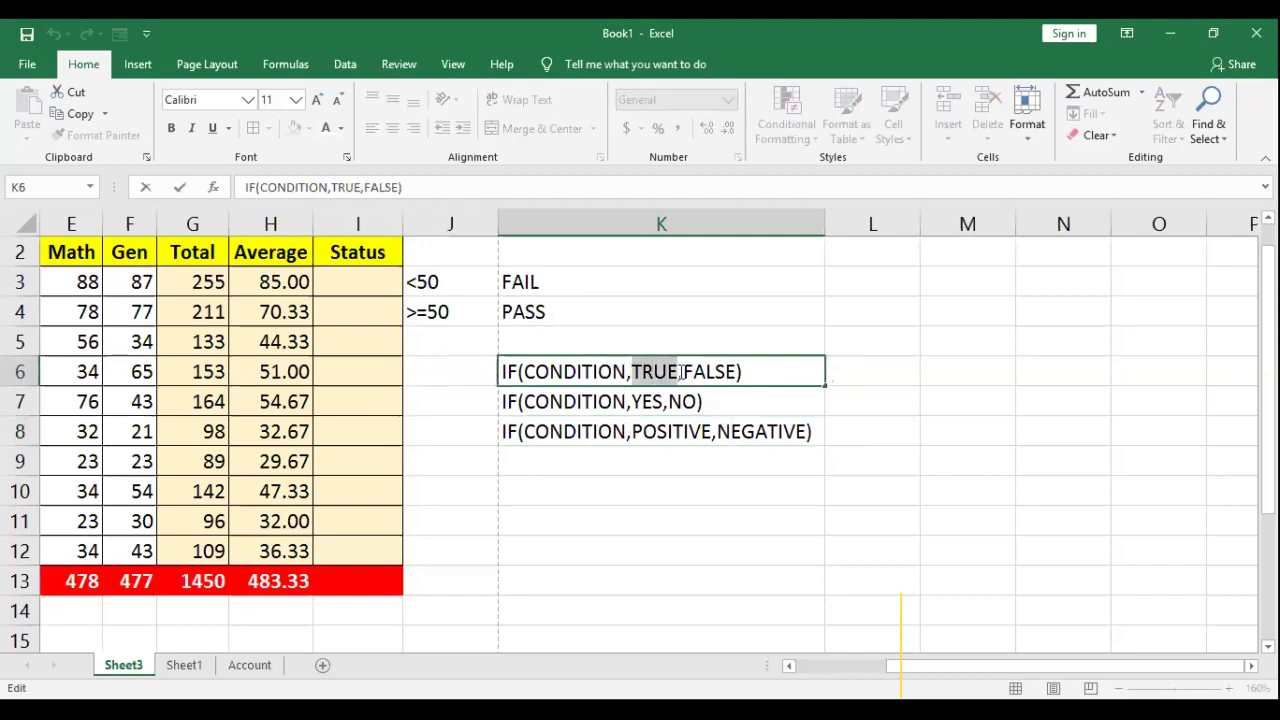
pyautogui.click(598, 494)
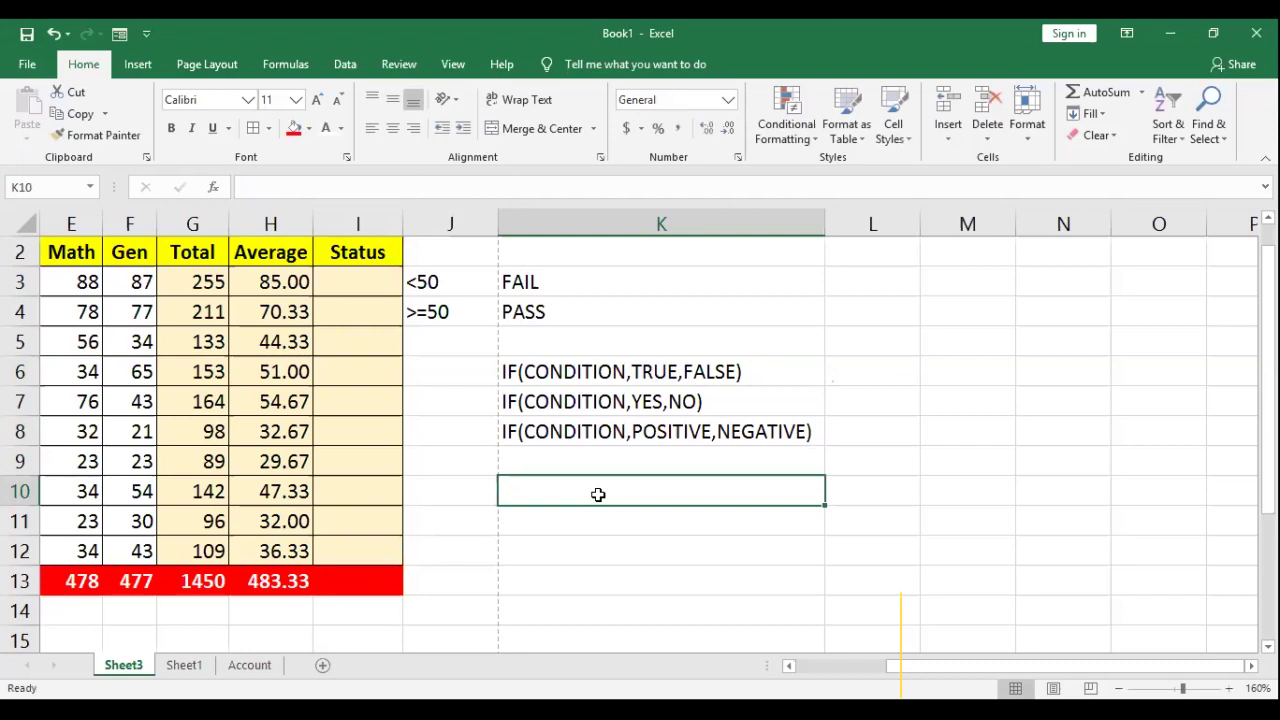
# Step: Enter "PASS" with quotes in K10
pyautogui.write('PASS')
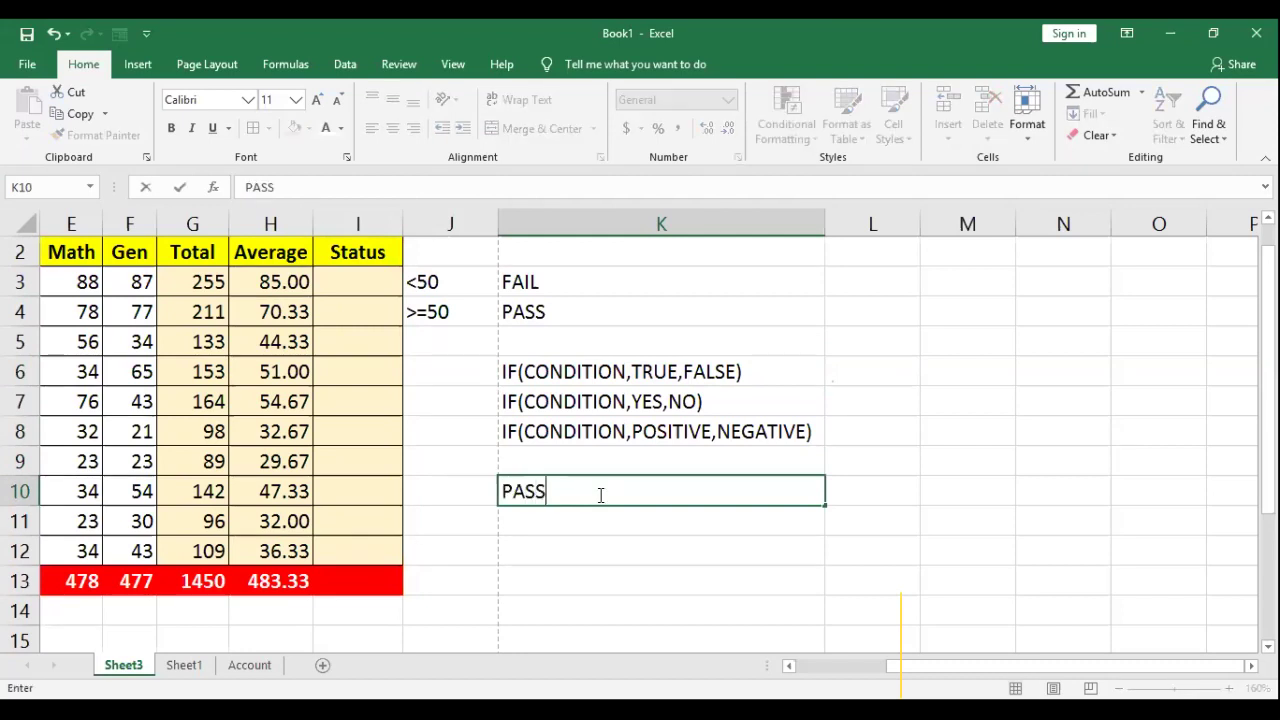
pyautogui.write('"')
pyautogui.press('Left')
pyautogui.press('Left')
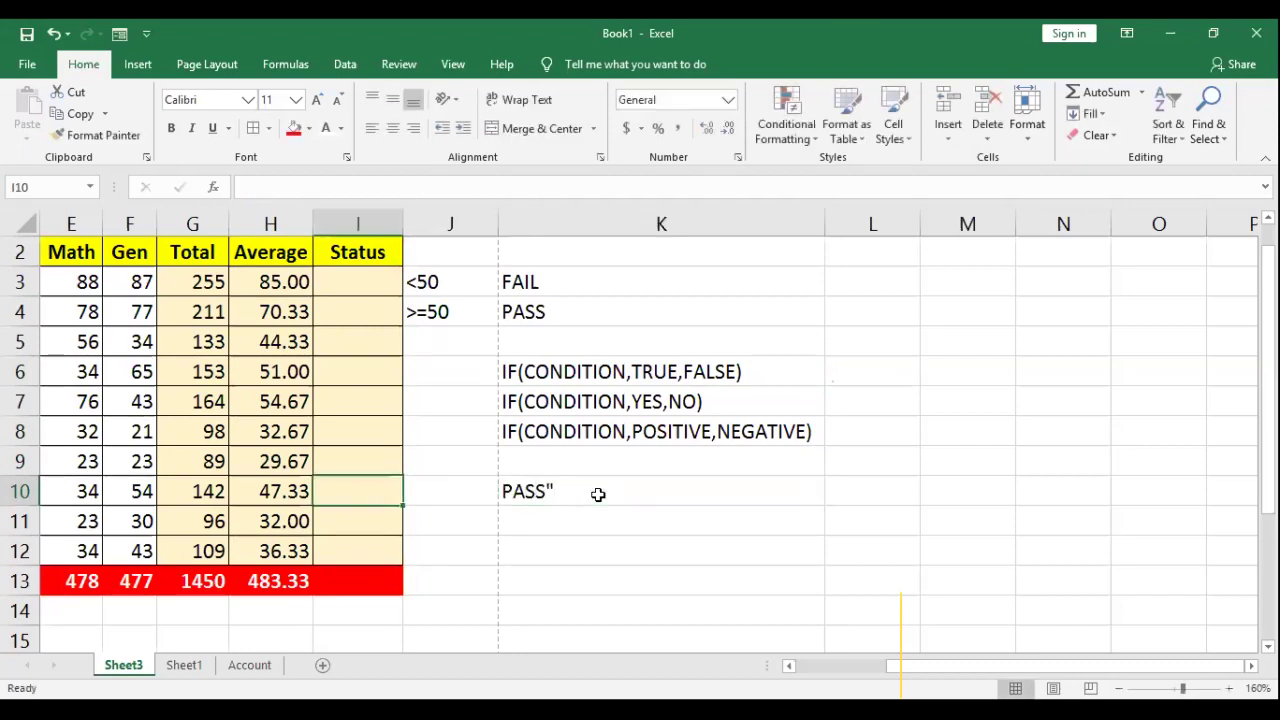
pyautogui.press('Right')
pyautogui.doubleClick(588, 491)
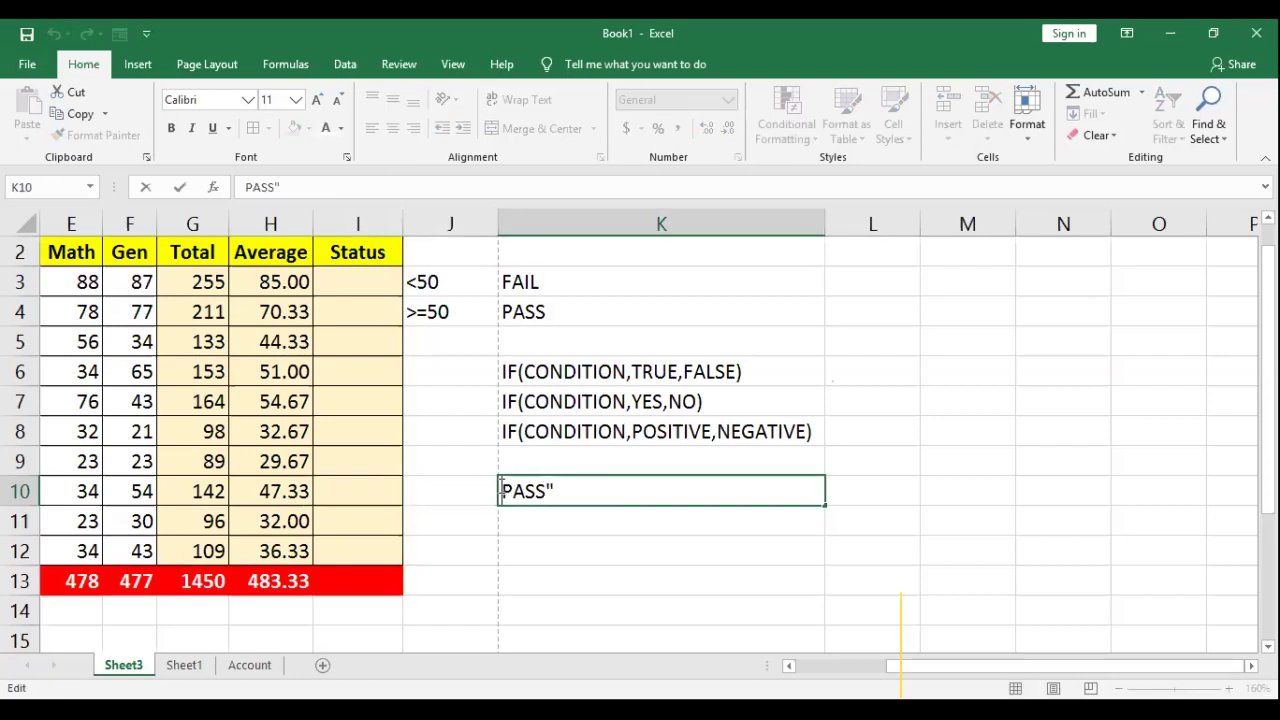
pyautogui.write('"')
pyautogui.click(592, 529)
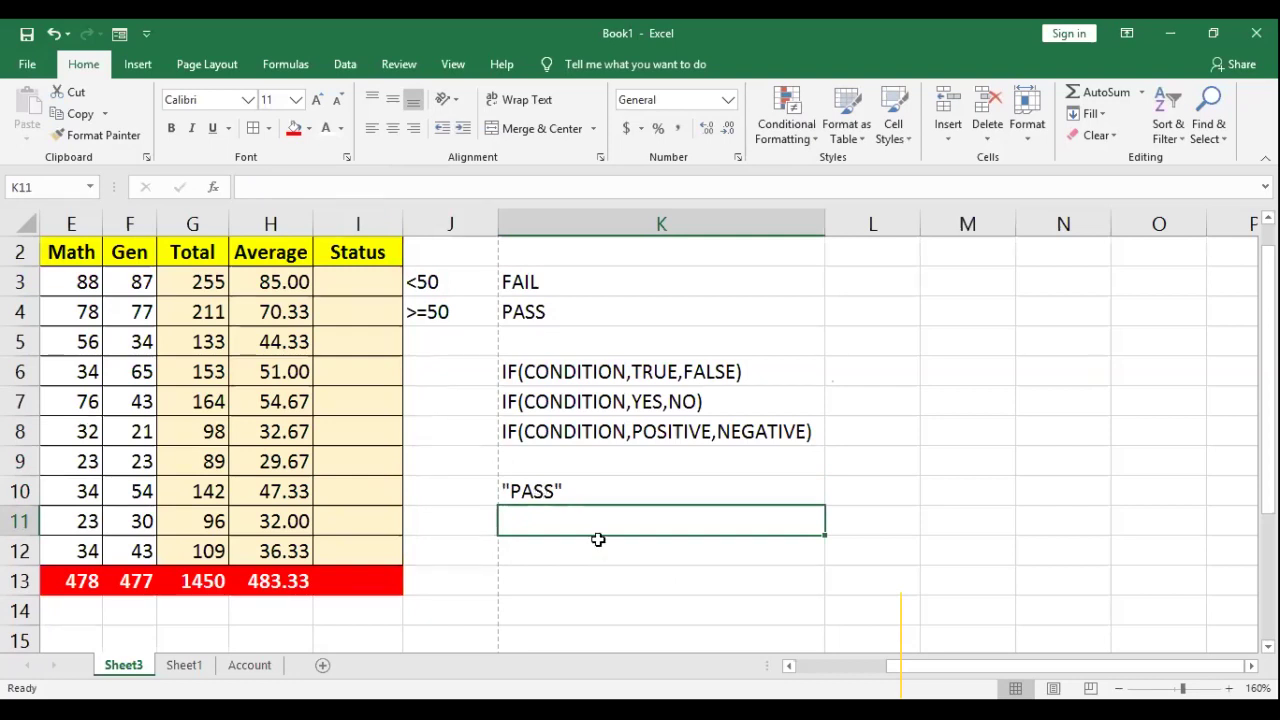
# Step: Enter B2, then extend it to B2+3, in K11
pyautogui.write('B2')
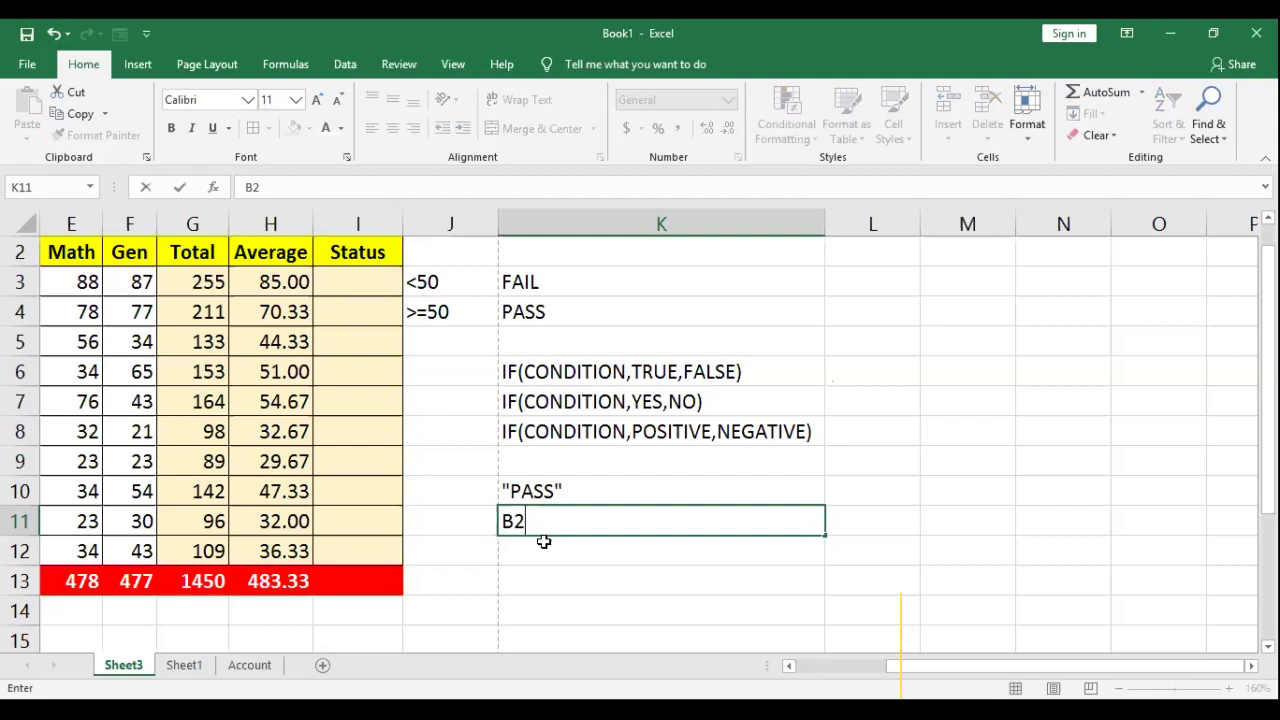
pyautogui.press('Return')
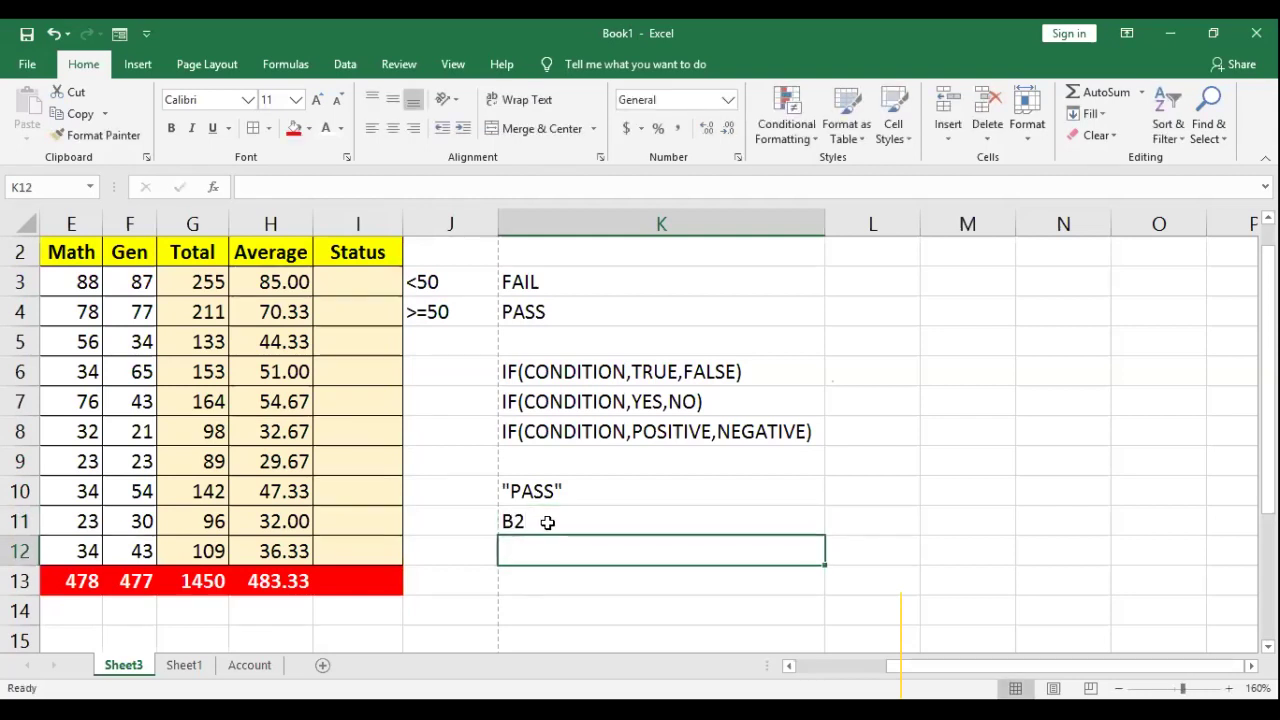
pyautogui.doubleClick(548, 521)
pyautogui.write('+3')
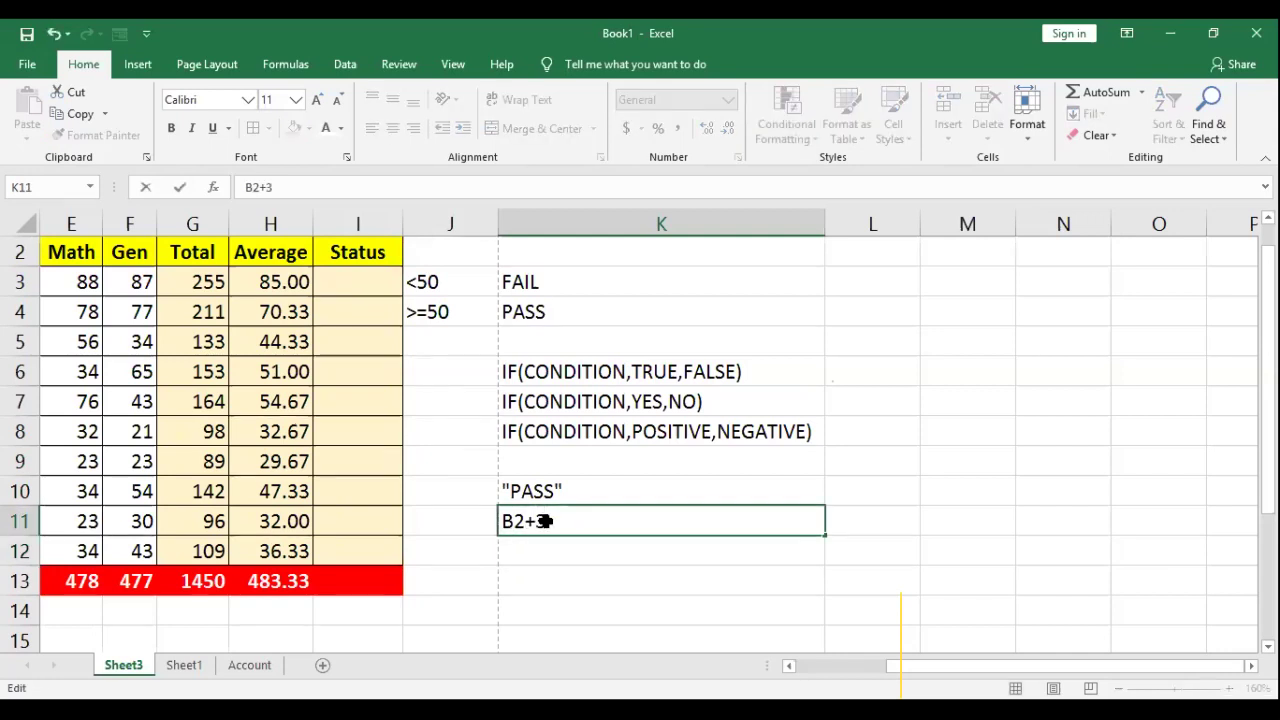
pyautogui.press('Return')
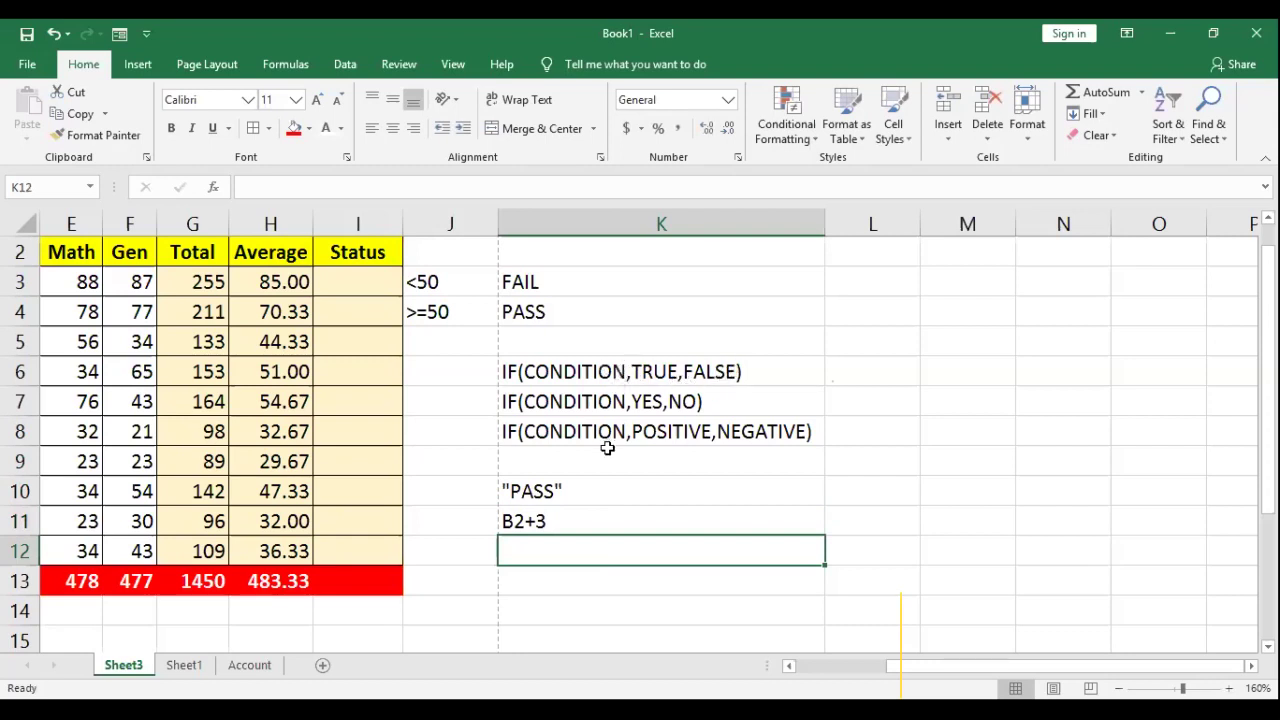
# Step: Move the <50 FAIL / >=50 PASS key from J3:K4 down to K12:L13, then select I3
pyautogui.moveTo(446, 282); pyautogui.dragTo(560, 283)
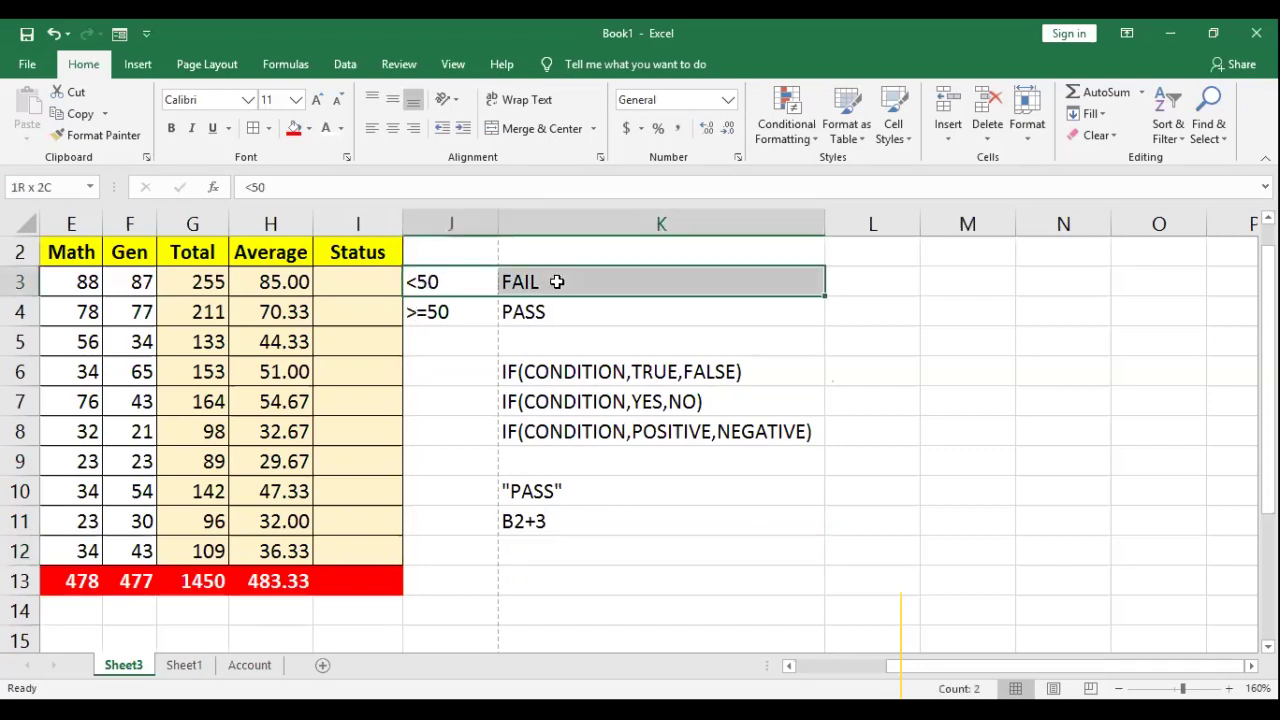
pyautogui.moveTo(430, 316); pyautogui.dragTo(563, 310)
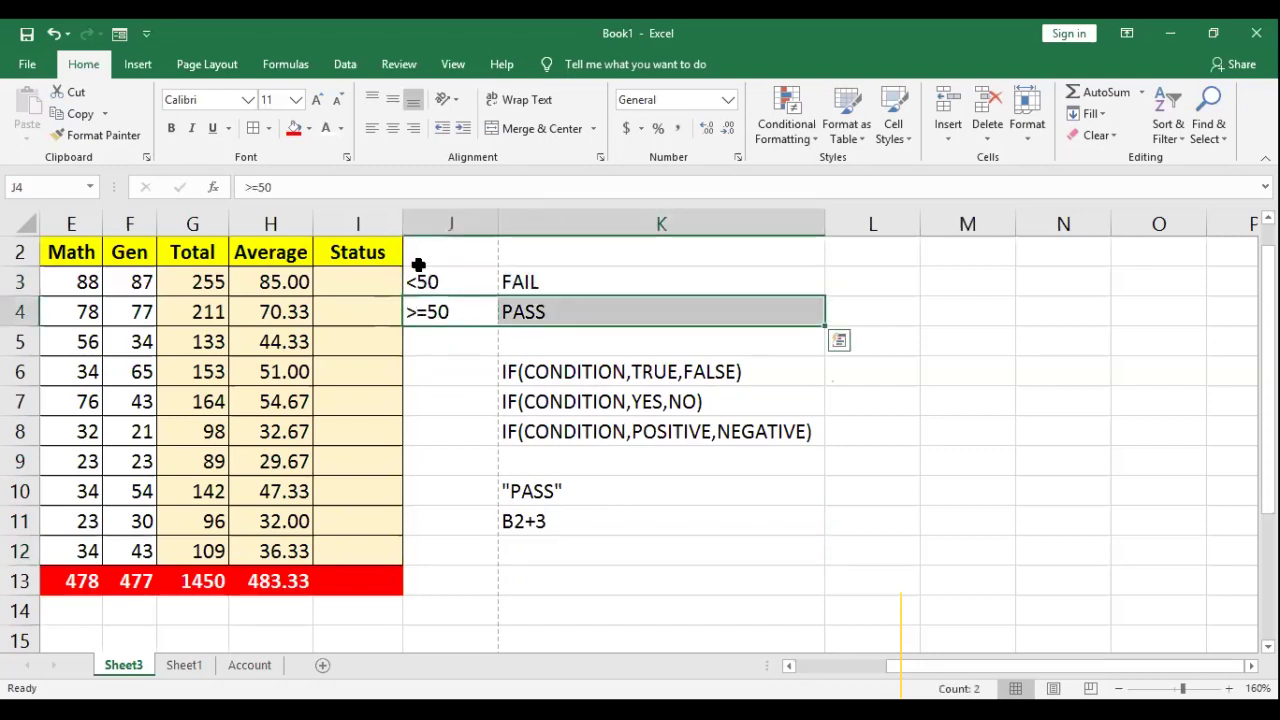
pyautogui.moveTo(441, 283); pyautogui.dragTo(534, 309)
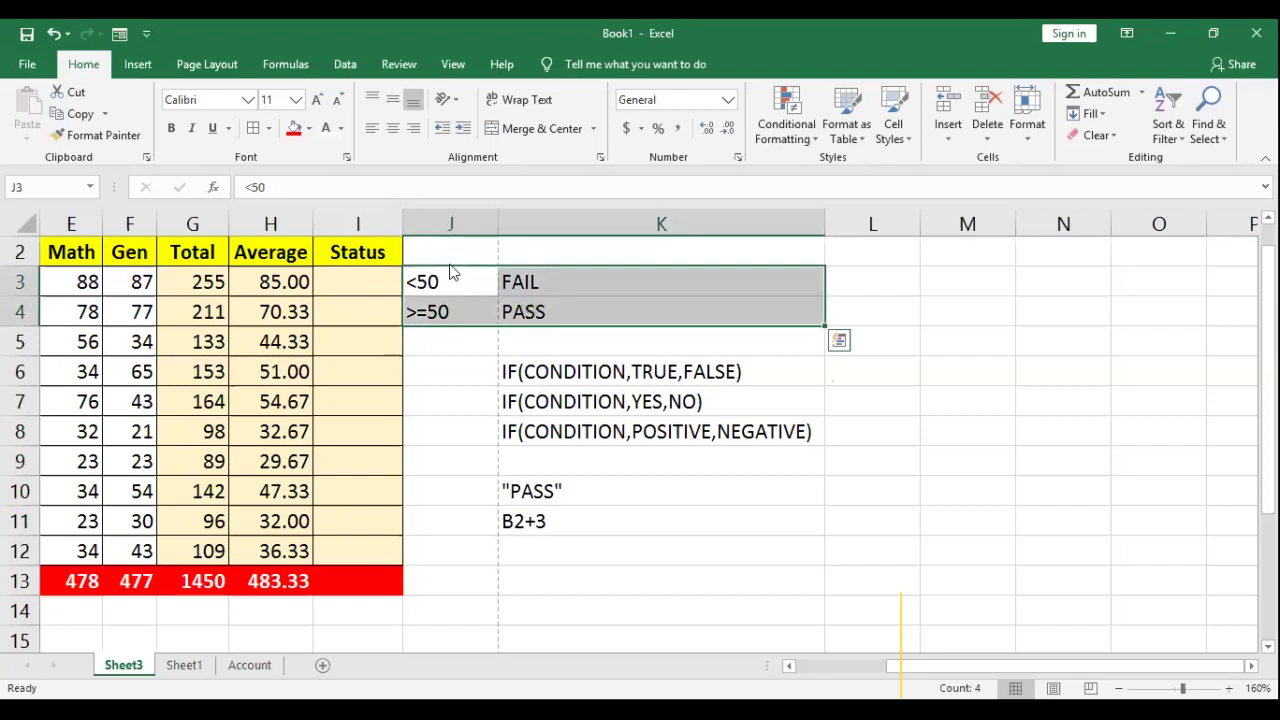
pyautogui.moveTo(450, 272); pyautogui.dragTo(545, 542)
pyautogui.click(340, 283)
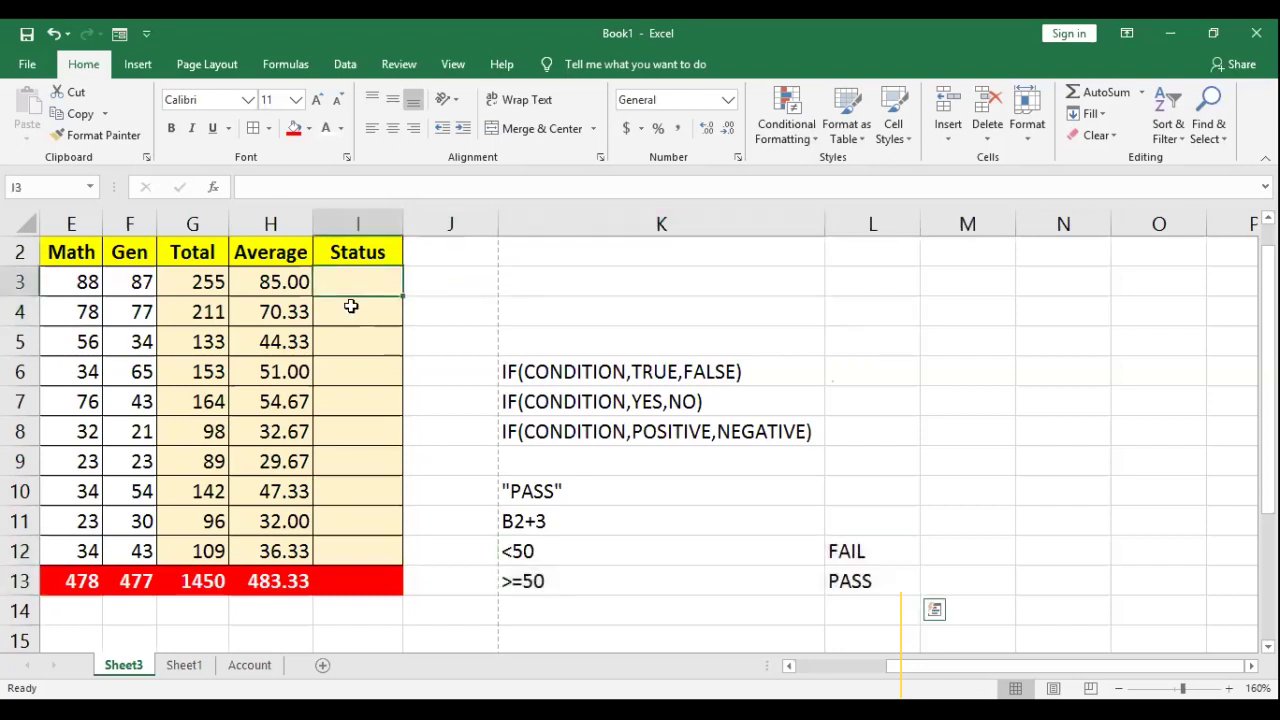
pyautogui.click(272, 223)
pyautogui.click(335, 290)
# Step: Enter =IF(H3>=50,"PASS","FAIL") in I3, correcting the mistaken H2 reference after the error
pyautogui.write('=')
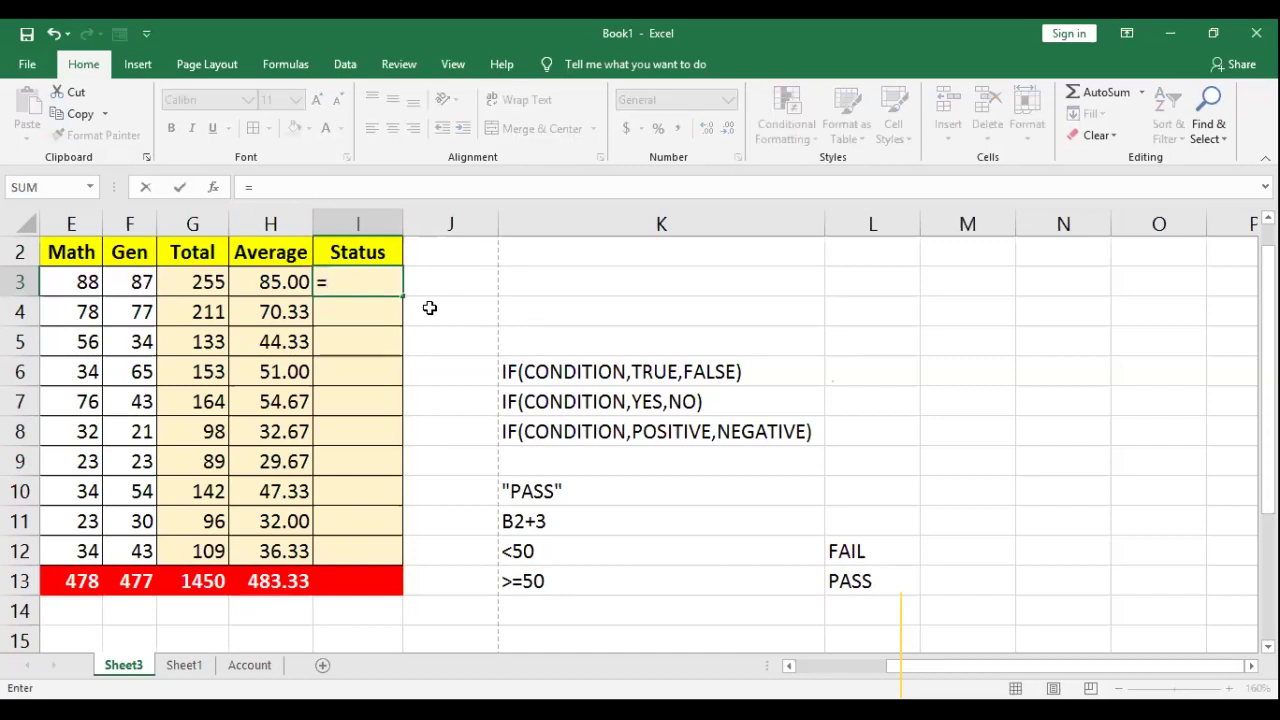
pyautogui.write('IF(')
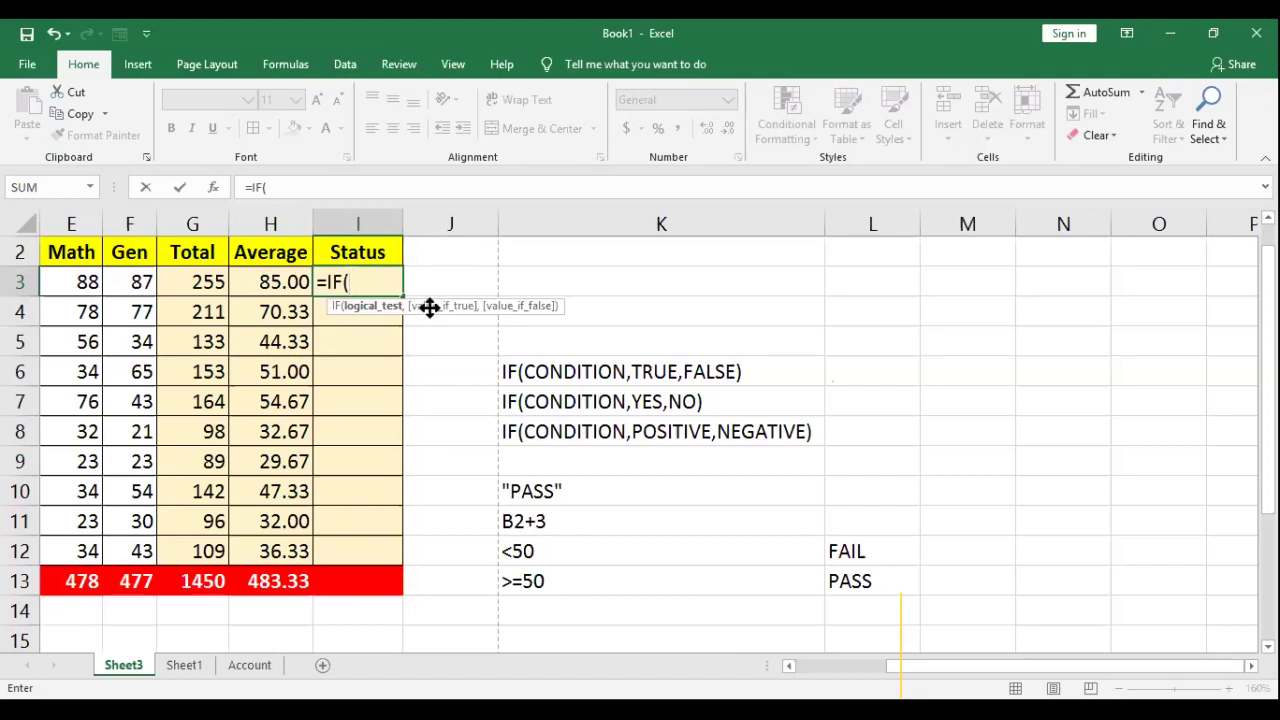
pyautogui.write('H2>=50')
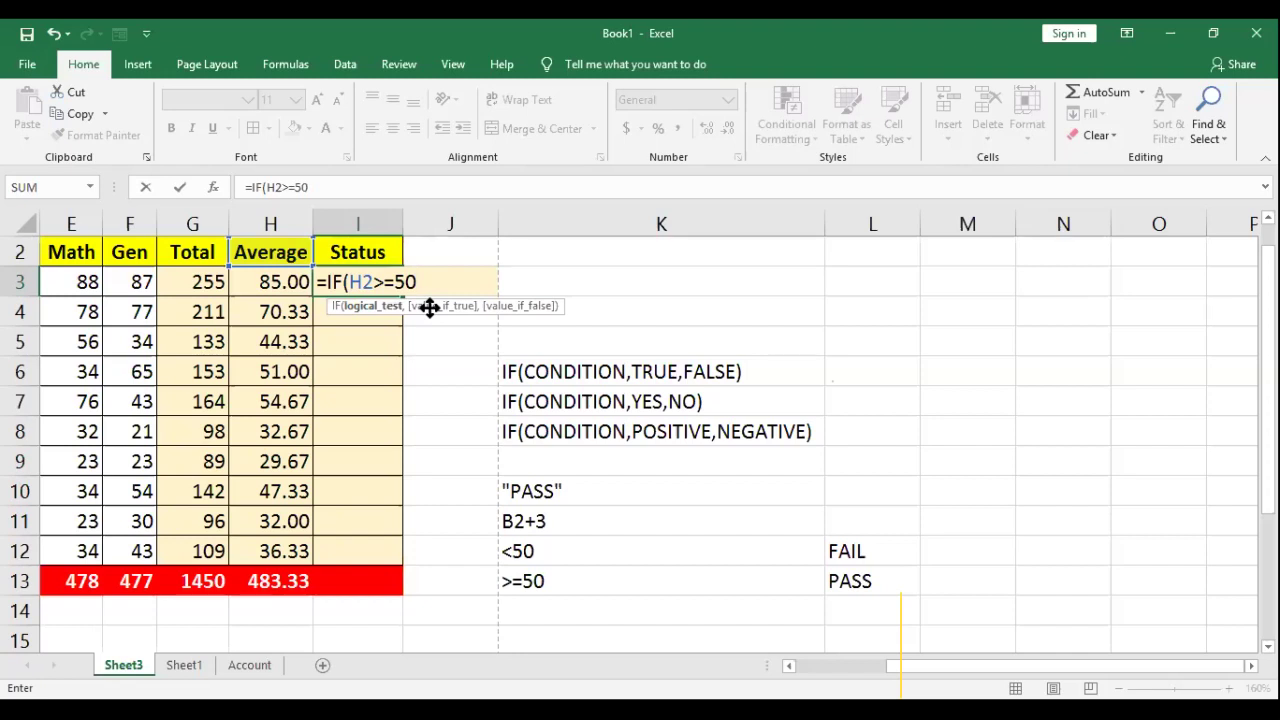
pyautogui.press('Return')
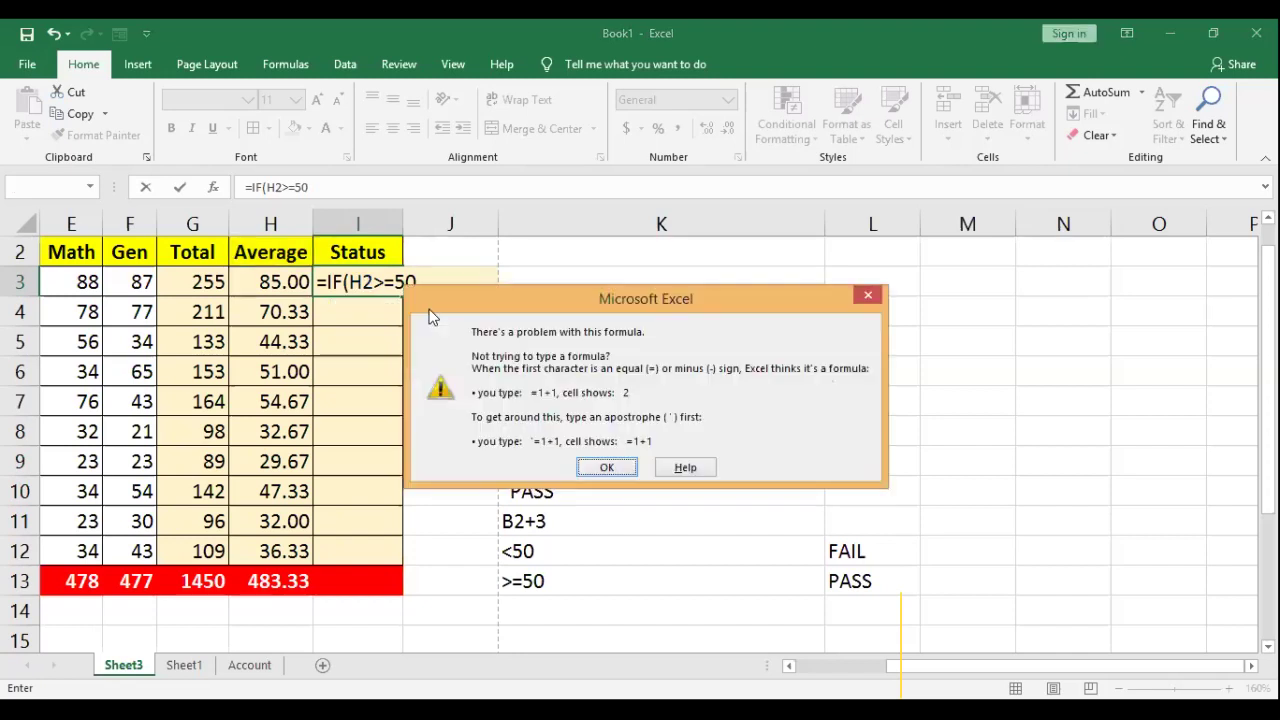
pyautogui.press('Return')
pyautogui.press('F2')
pyautogui.press('Left')
pyautogui.press('Left')
pyautogui.press('Left')
pyautogui.press('Left')
pyautogui.press('Right')
pyautogui.press('Right')
pyautogui.press('Right')
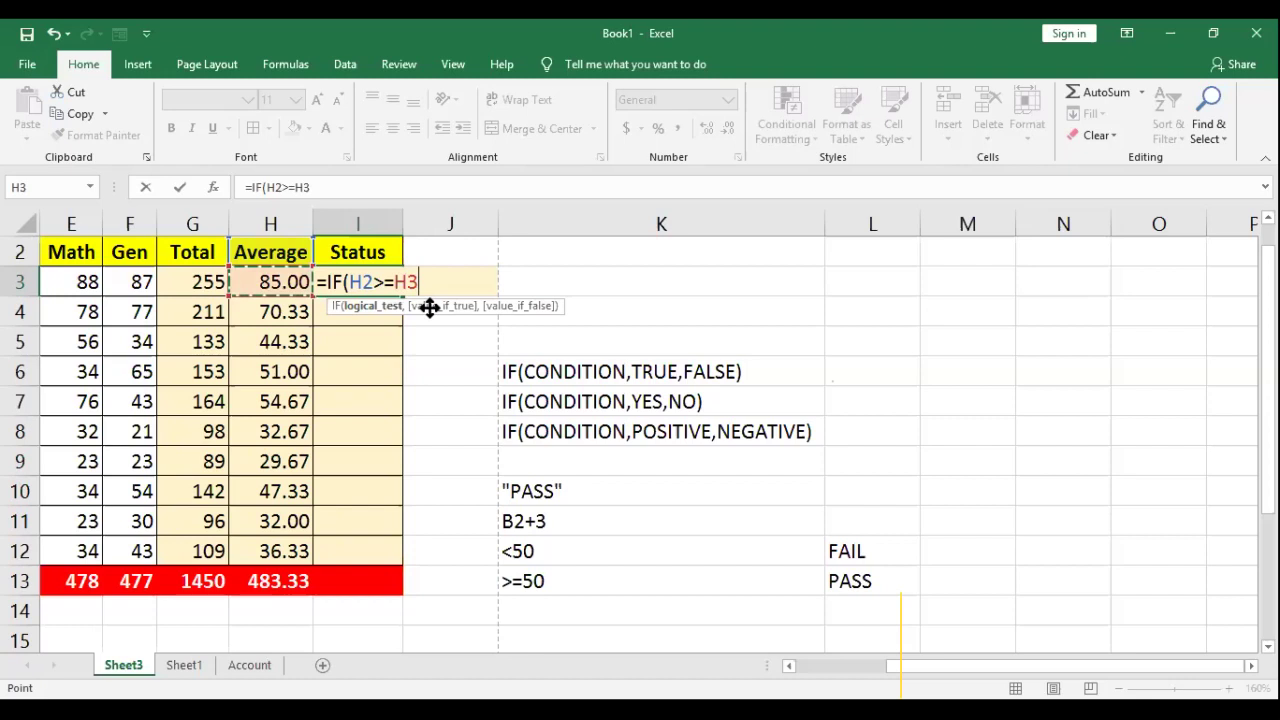
pyautogui.press('BackSpace')
pyautogui.press('BackSpace')
pyautogui.press('BackSpace')
pyautogui.press('BackSpace')
pyautogui.press('BackSpace')
pyautogui.press('BackSpace')
pyautogui.write('H3>=50')
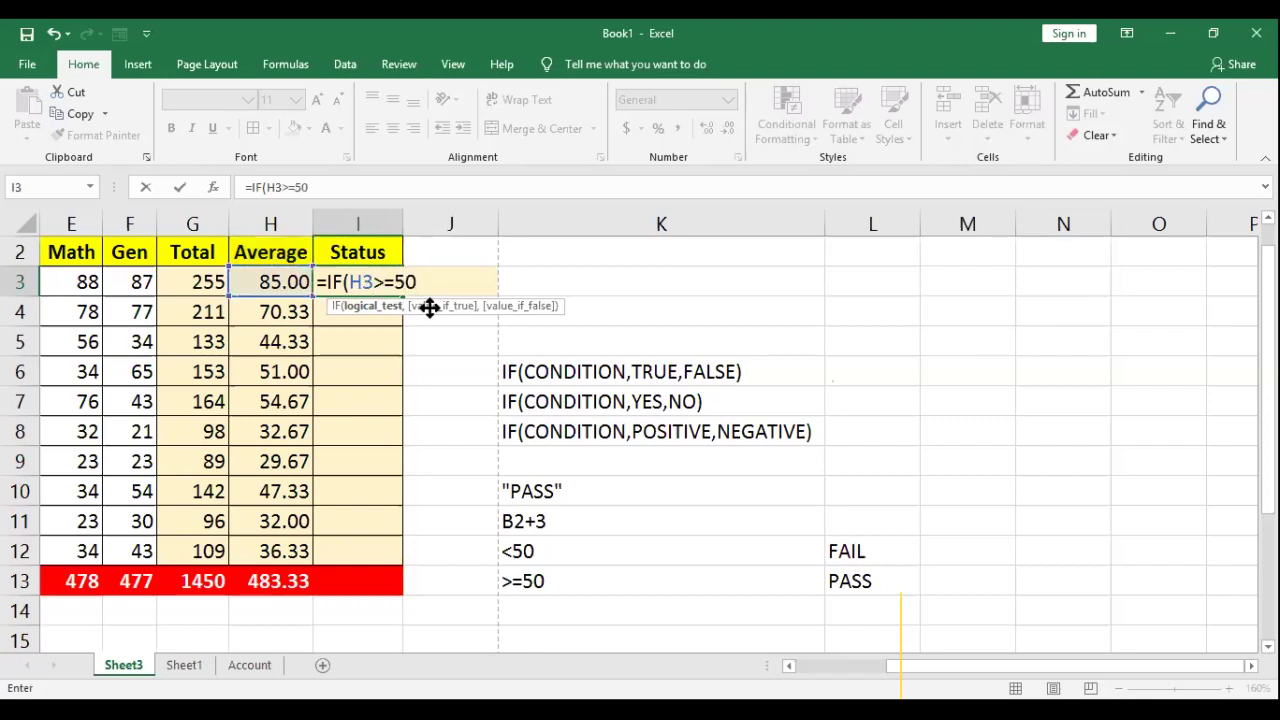
pyautogui.write(',')
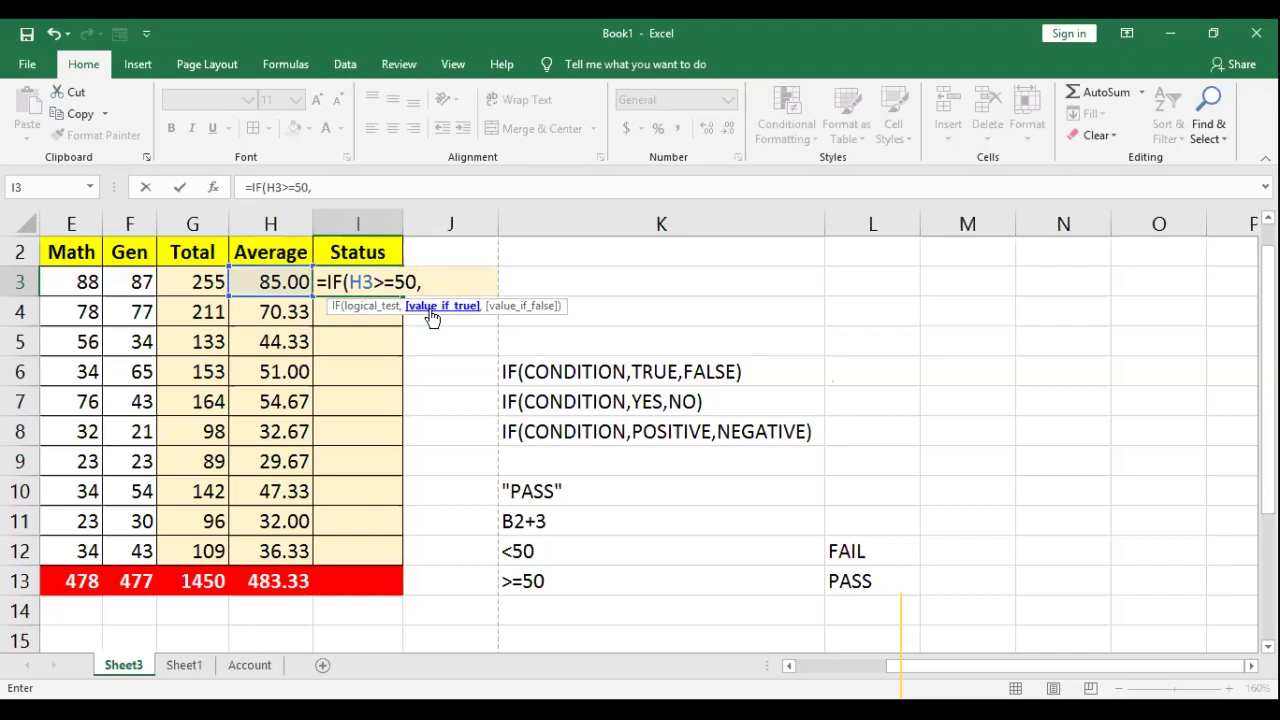
pyautogui.write('"')
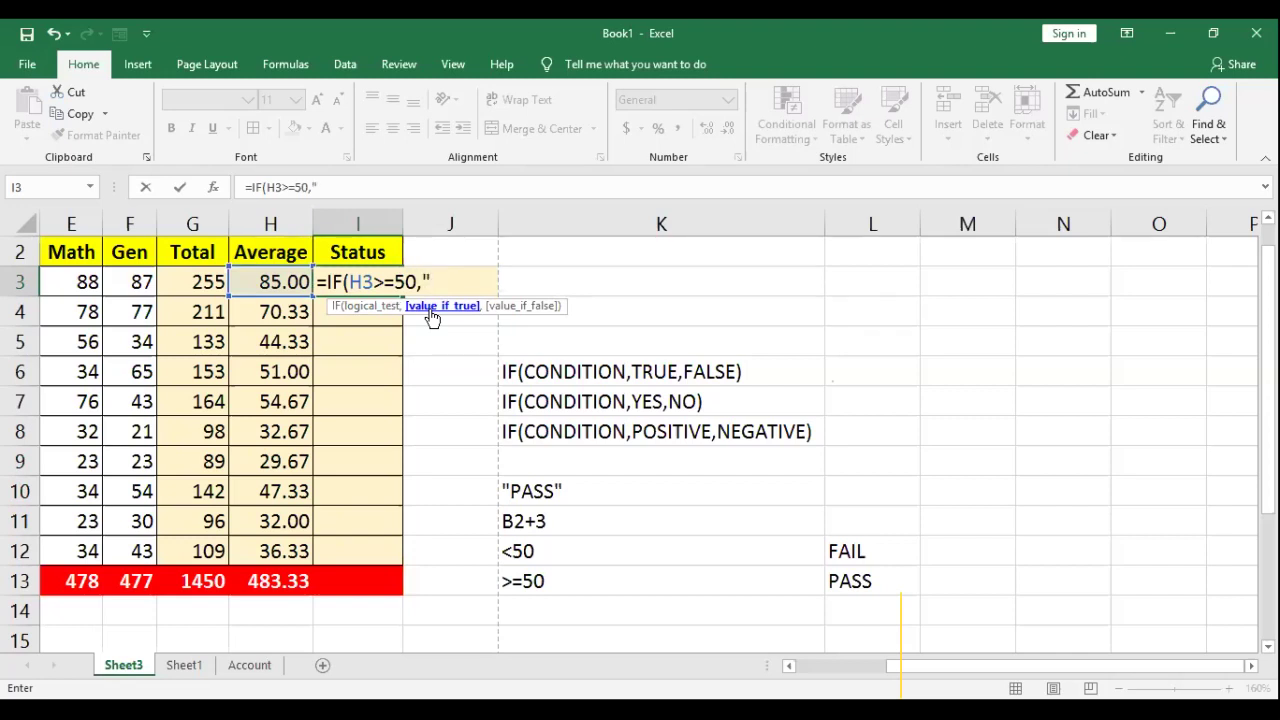
pyautogui.write('PASS')
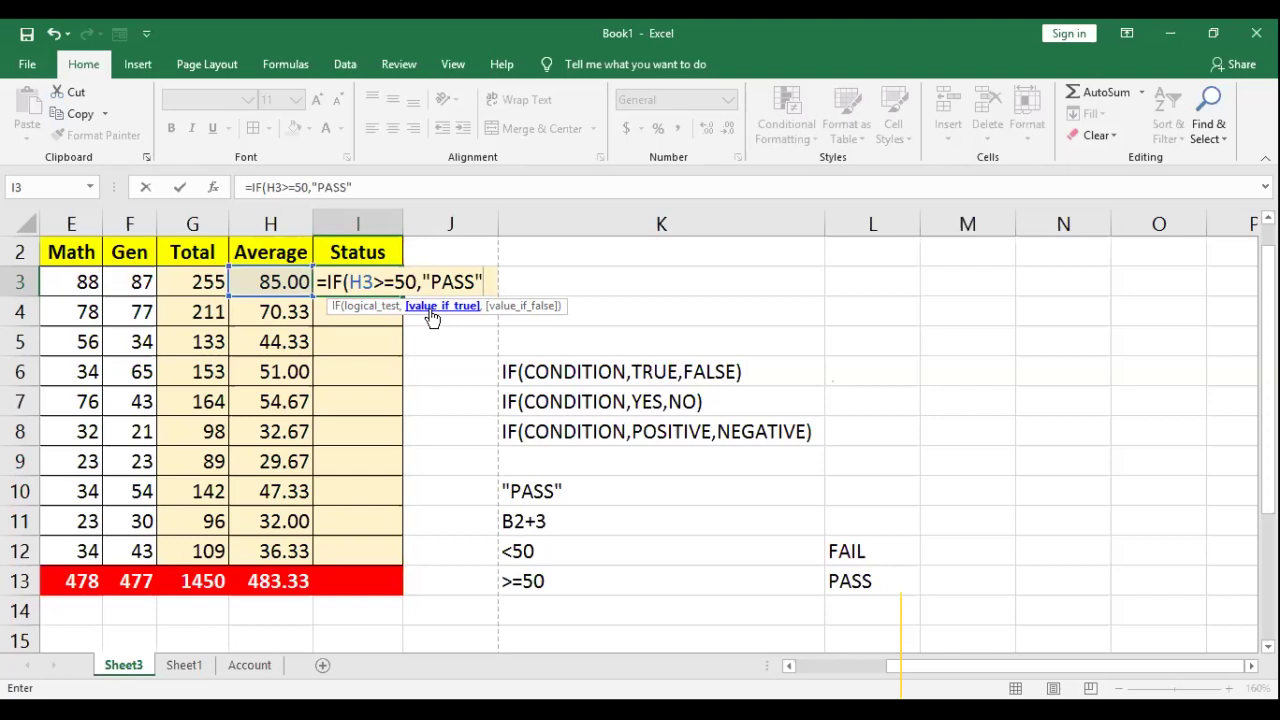
pyautogui.write(',"FAIL')
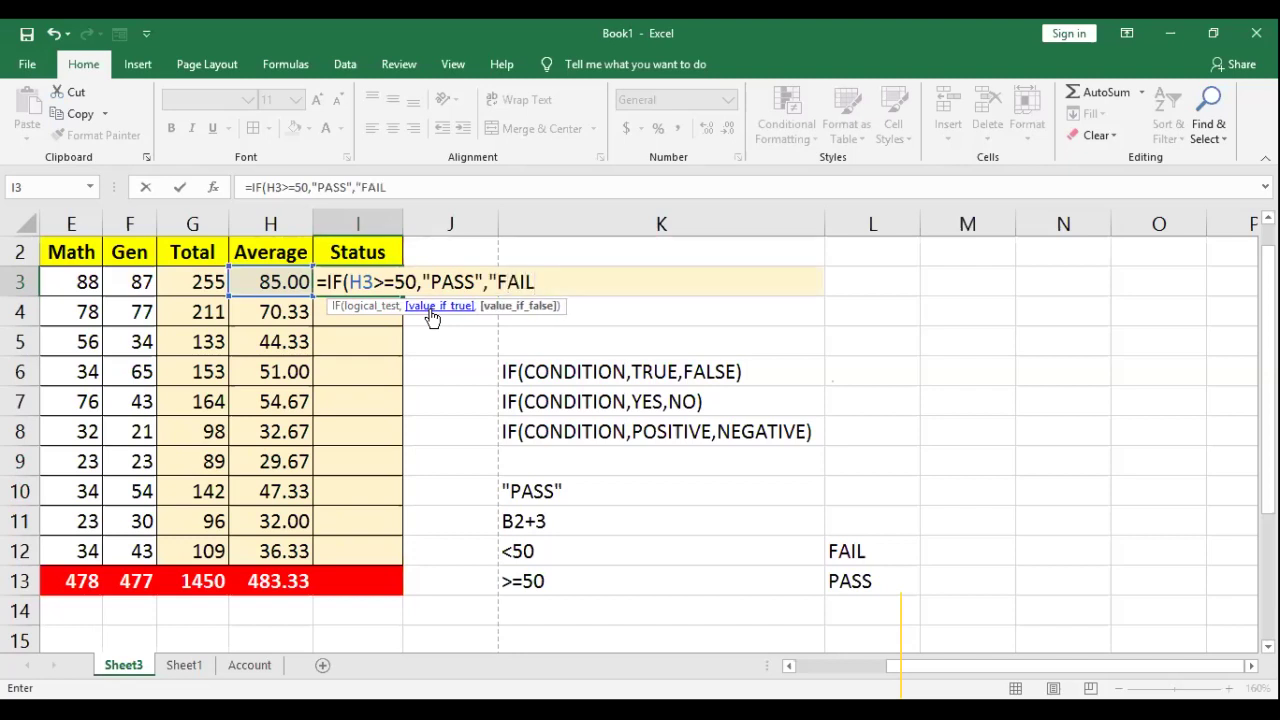
pyautogui.write('")')
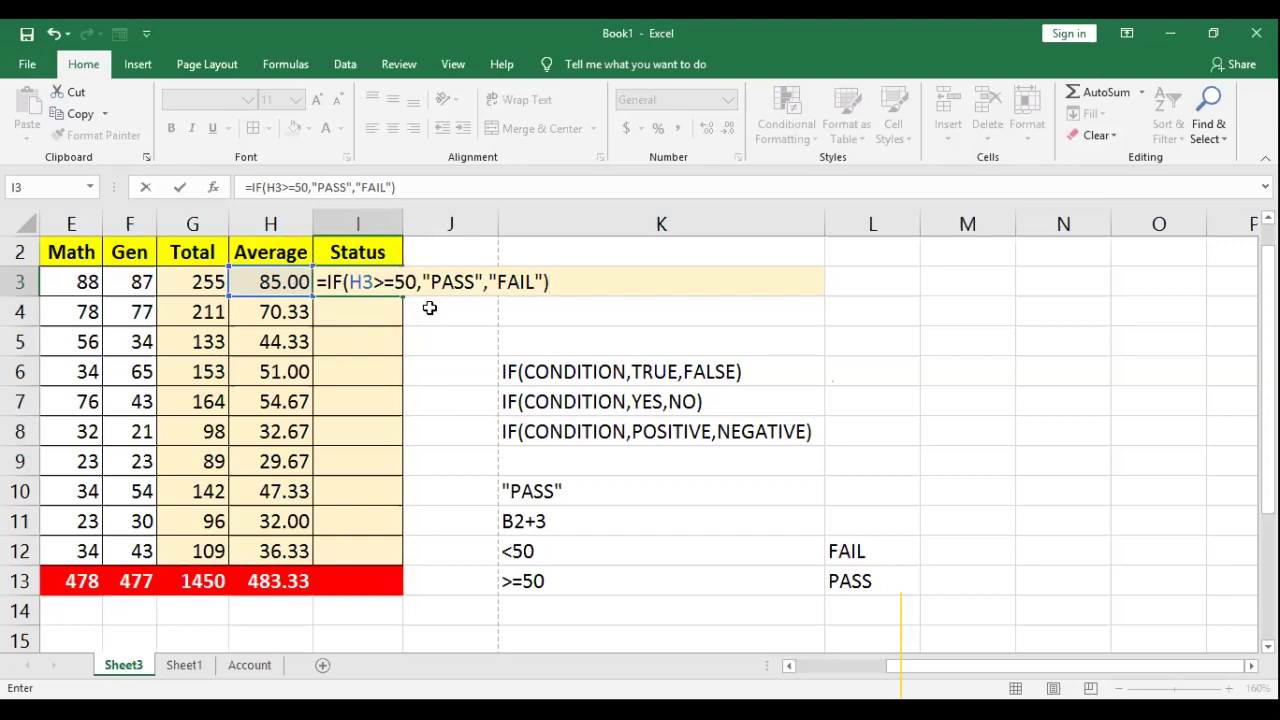
pyautogui.press('Return')
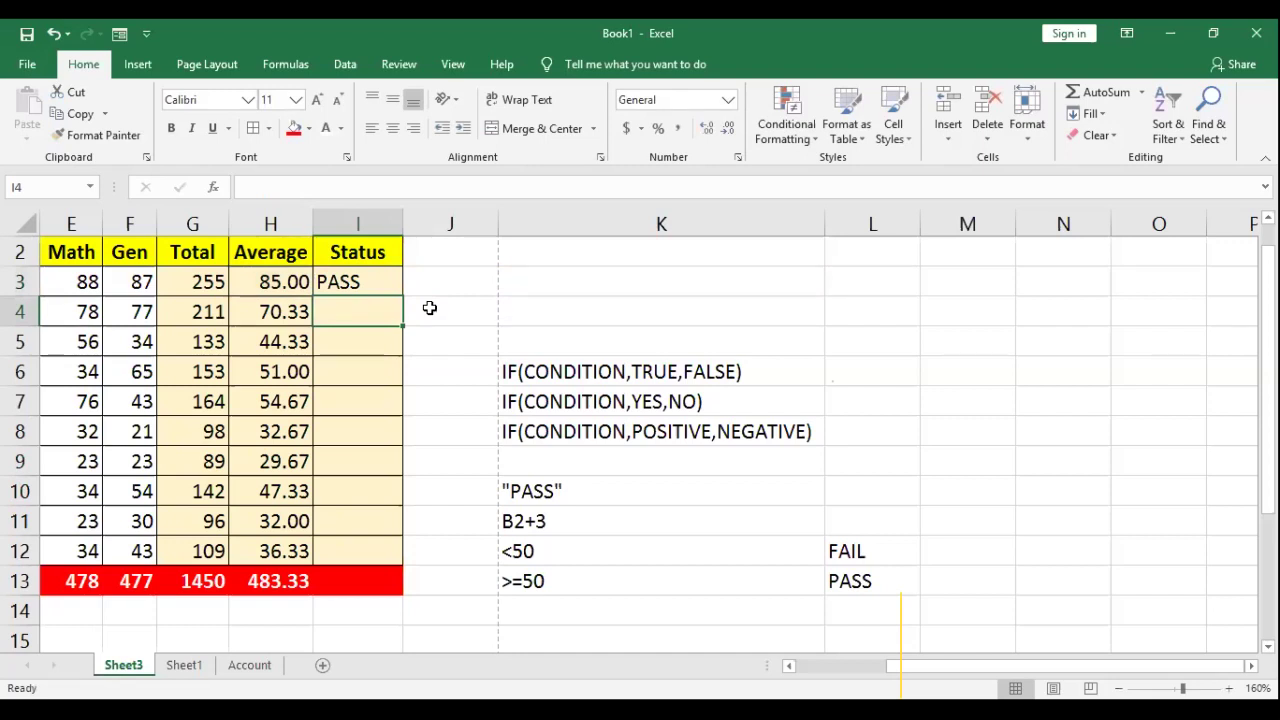
# Step: Reopen I3's formula and select the quoted "PASS" and "FAIL" arguments
pyautogui.press('Up')
pyautogui.press('F2')
pyautogui.moveTo(426, 281); pyautogui.dragTo(481, 277)
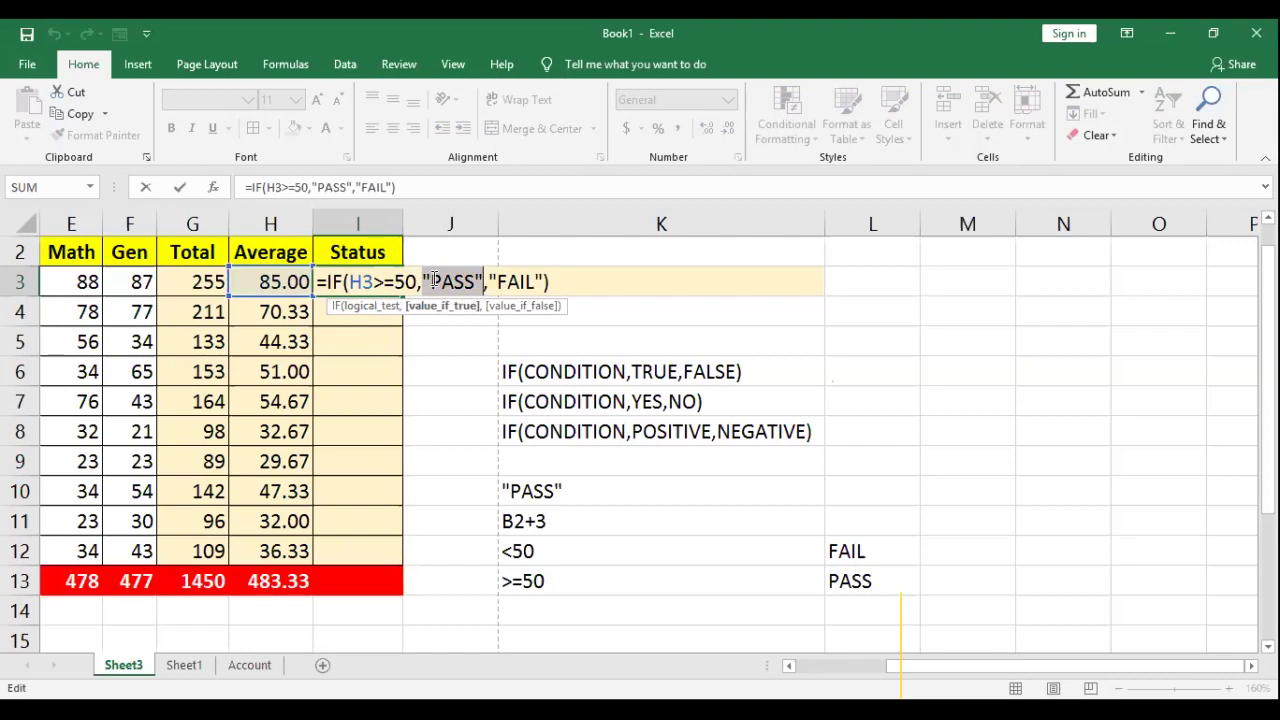
pyautogui.click(464, 281)
pyautogui.doubleClick(464, 281)
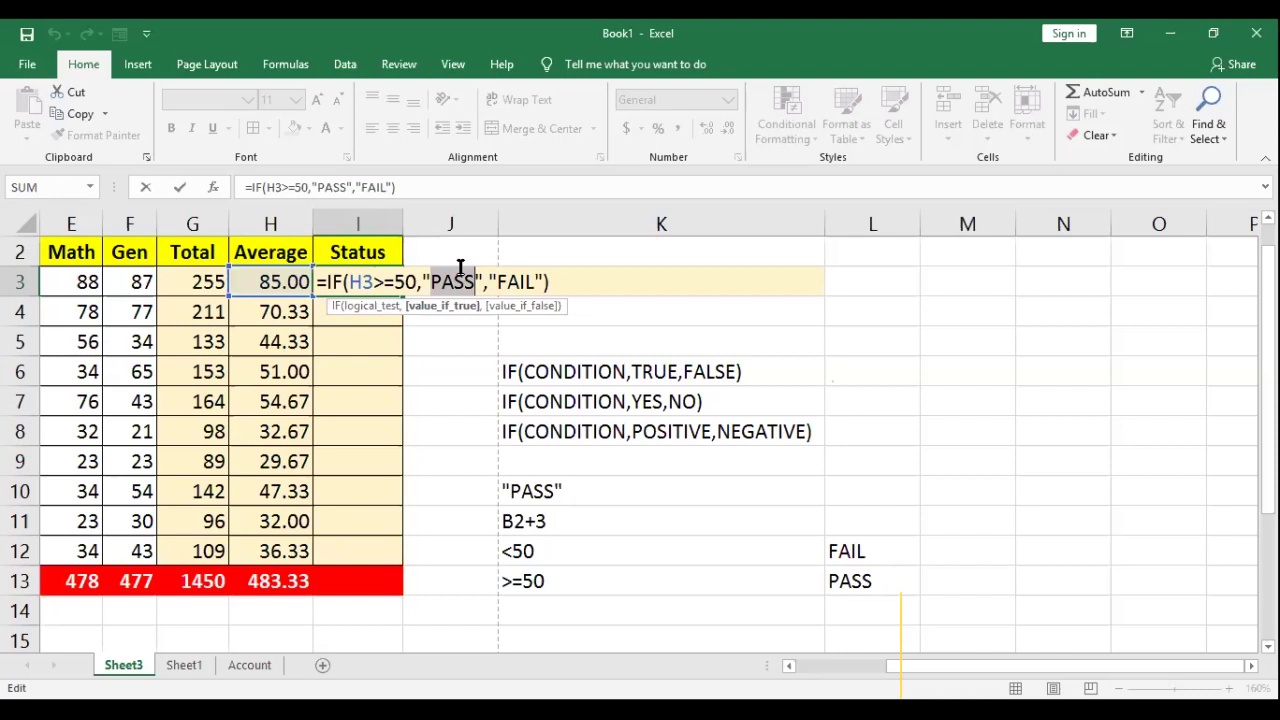
pyautogui.click(448, 281)
pyautogui.doubleClick(440, 281)
pyautogui.moveTo(423, 281); pyautogui.dragTo(483, 279)
pyautogui.moveTo(488, 281); pyautogui.dragTo(543, 276)
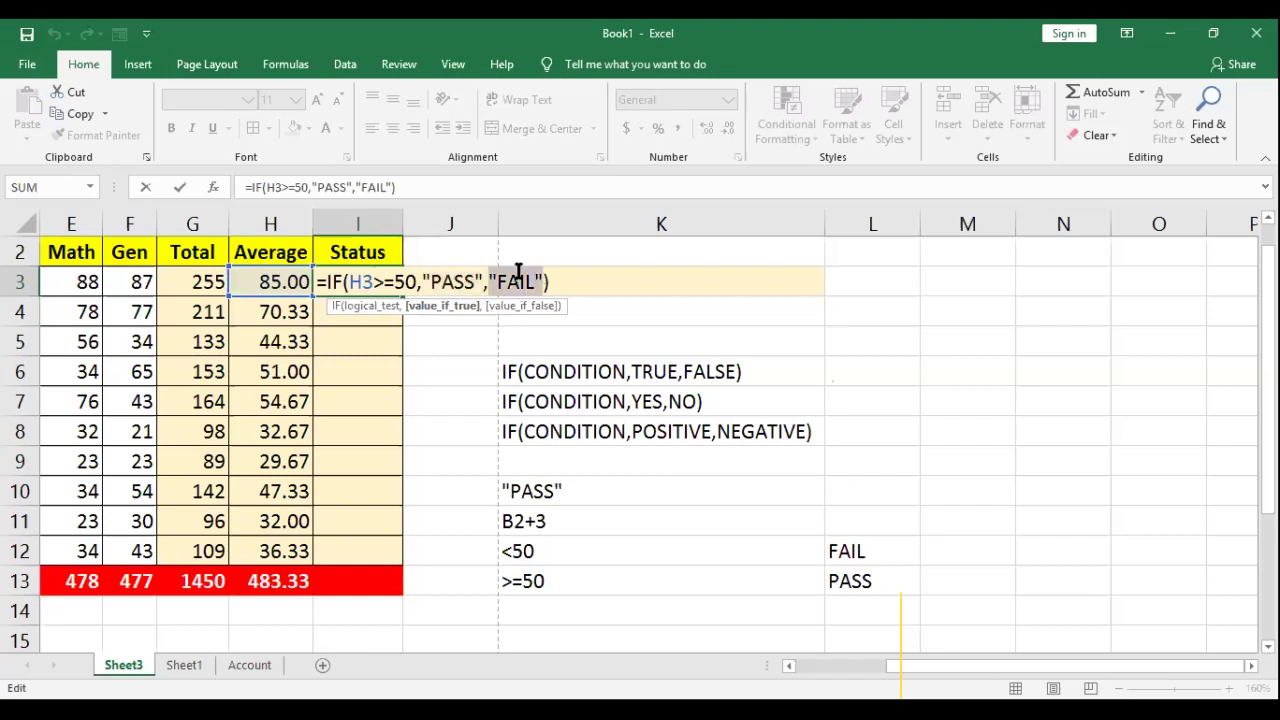
pyautogui.click(505, 281)
pyautogui.moveTo(488, 281); pyautogui.dragTo(548, 281)
# Step: Delete the quotes around PASS and FAIL so I3 shows #NAME?, and widen column I
pyautogui.click(433, 283)
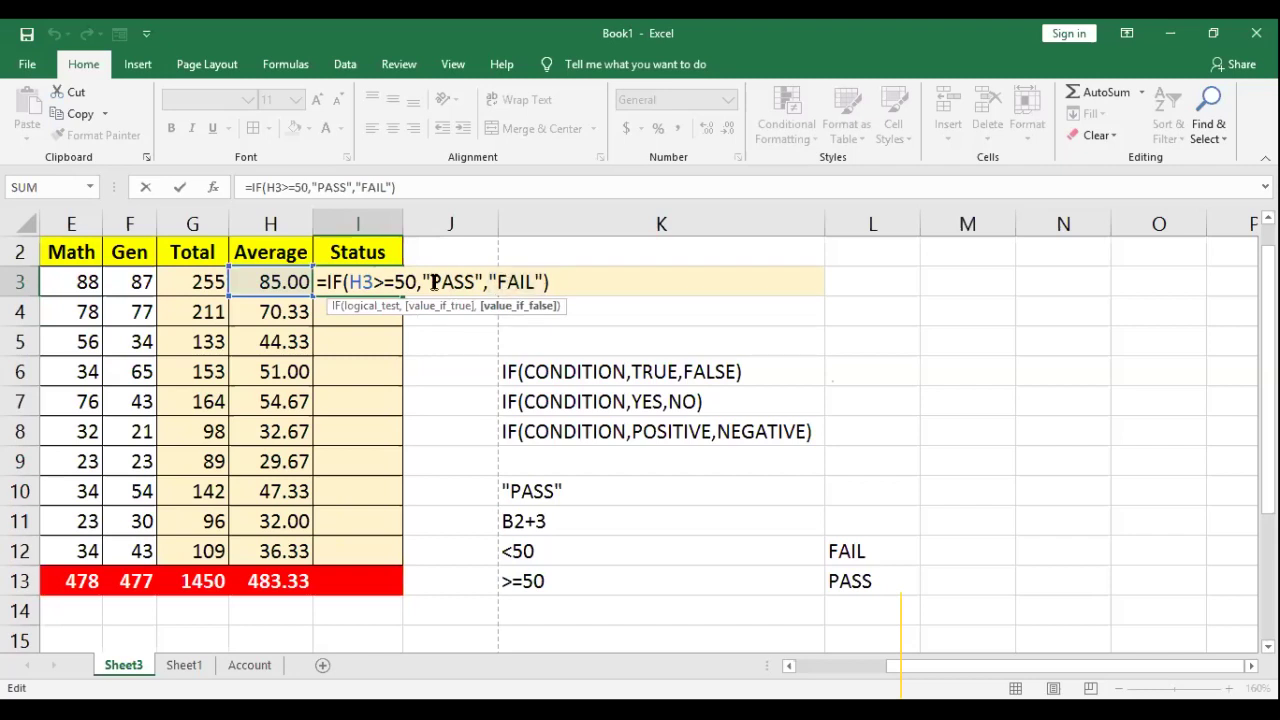
pyautogui.press('BackSpace')
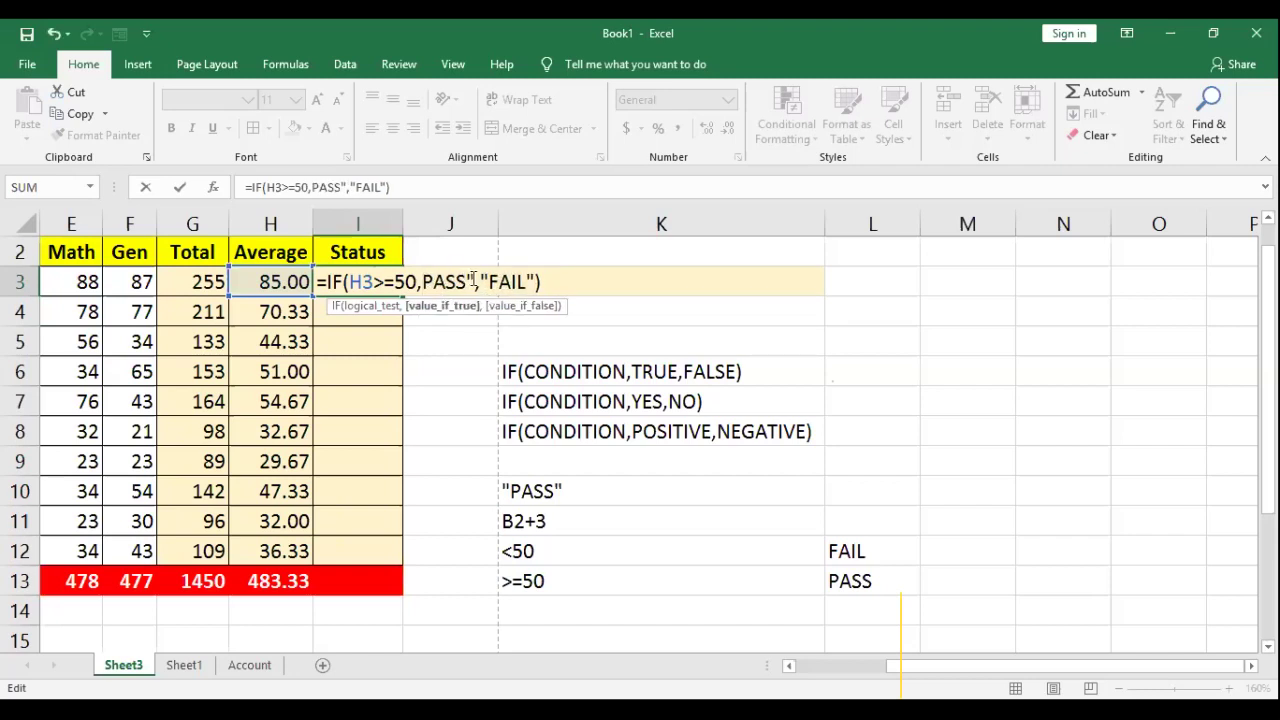
pyautogui.click(476, 282)
pyautogui.press('BackSpace')
pyautogui.click(481, 282)
pyautogui.press('BackSpace')
pyautogui.click(517, 282)
pyautogui.press('BackSpace')
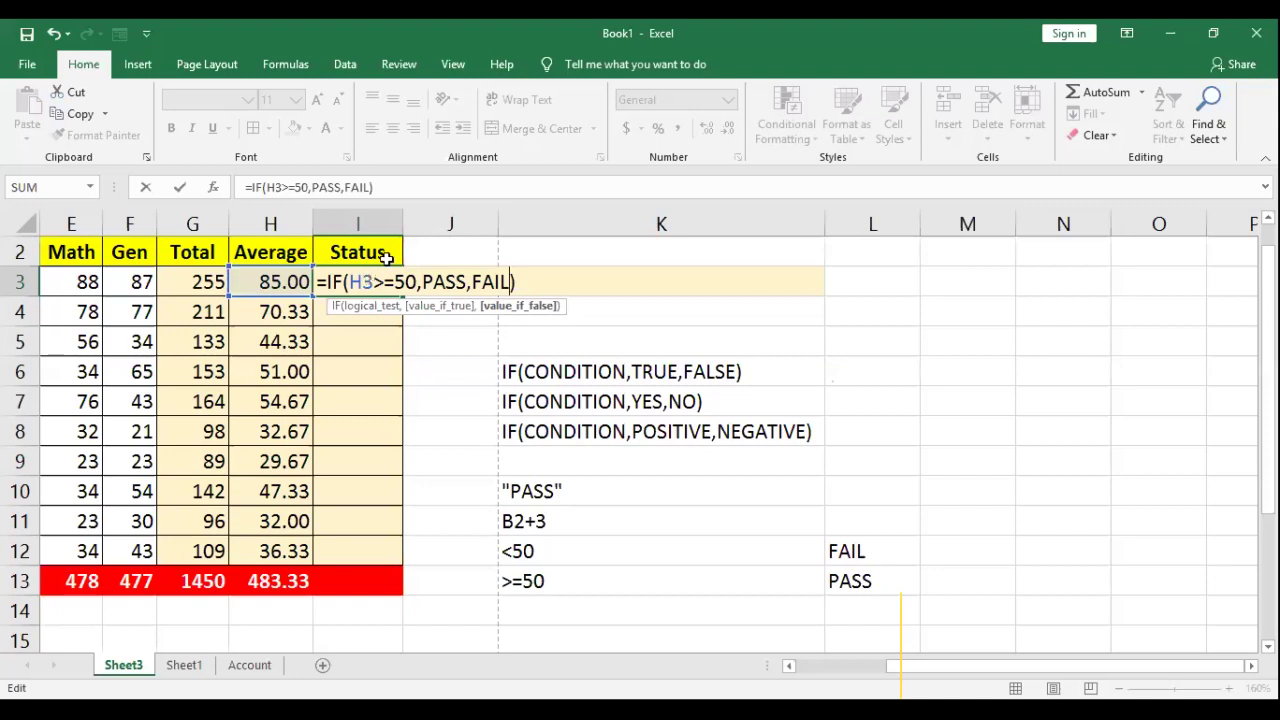
pyautogui.press('Return')
pyautogui.moveTo(401, 223); pyautogui.dragTo(421, 223)
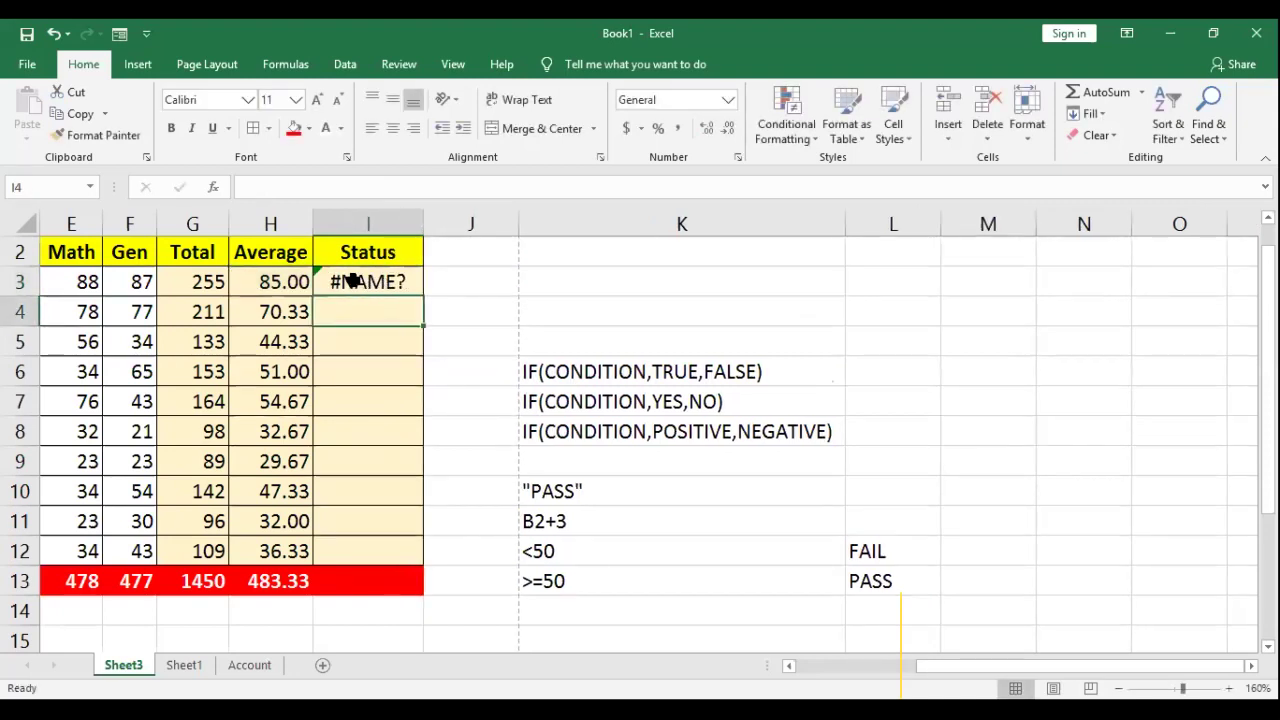
# Step: Retype the double quotes around PASS and FAIL in I3's formula so it shows PASS
pyautogui.click(361, 281)
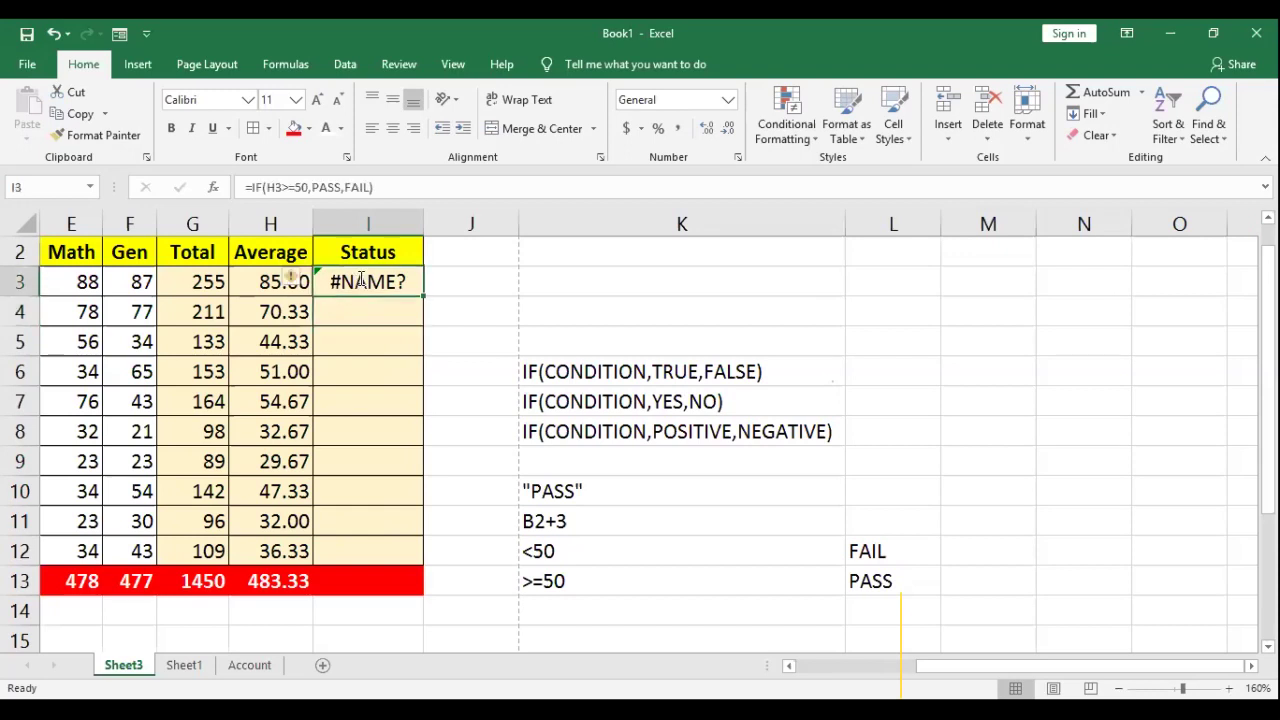
pyautogui.doubleClick(420, 281)
pyautogui.moveTo(424, 282); pyautogui.dragTo(467, 283)
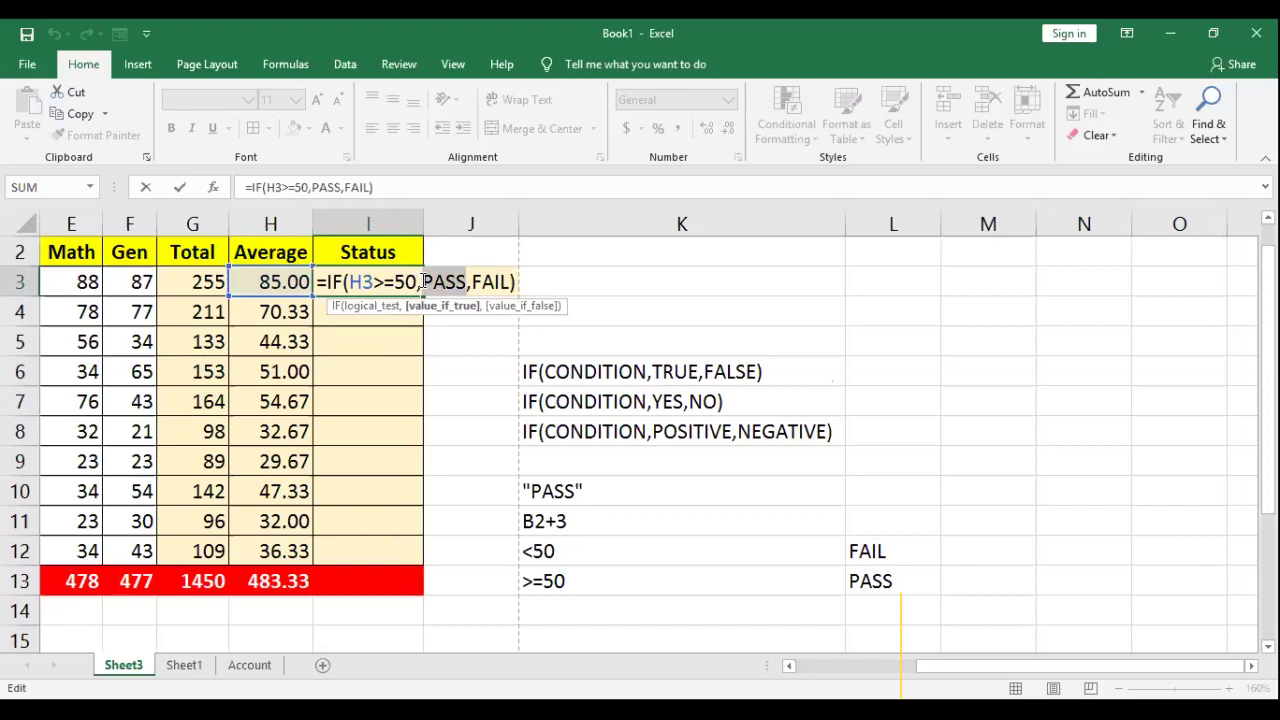
pyautogui.click(424, 282)
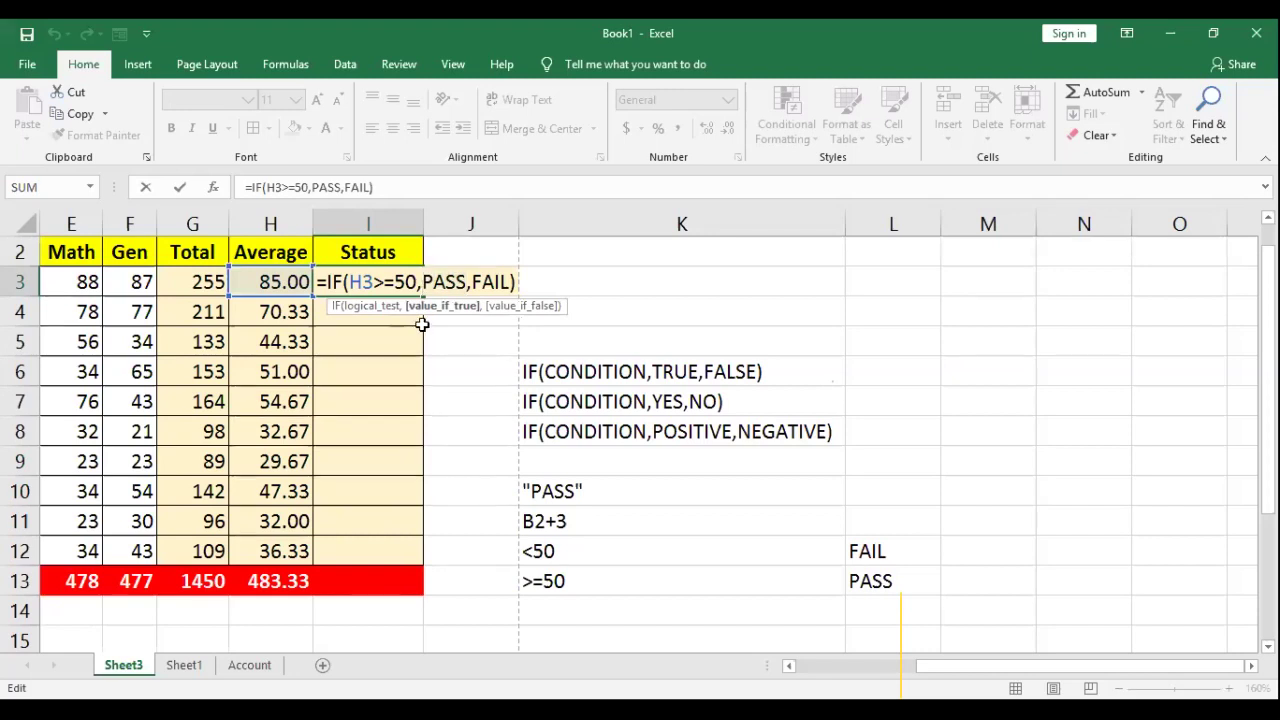
pyautogui.write('"PASS')
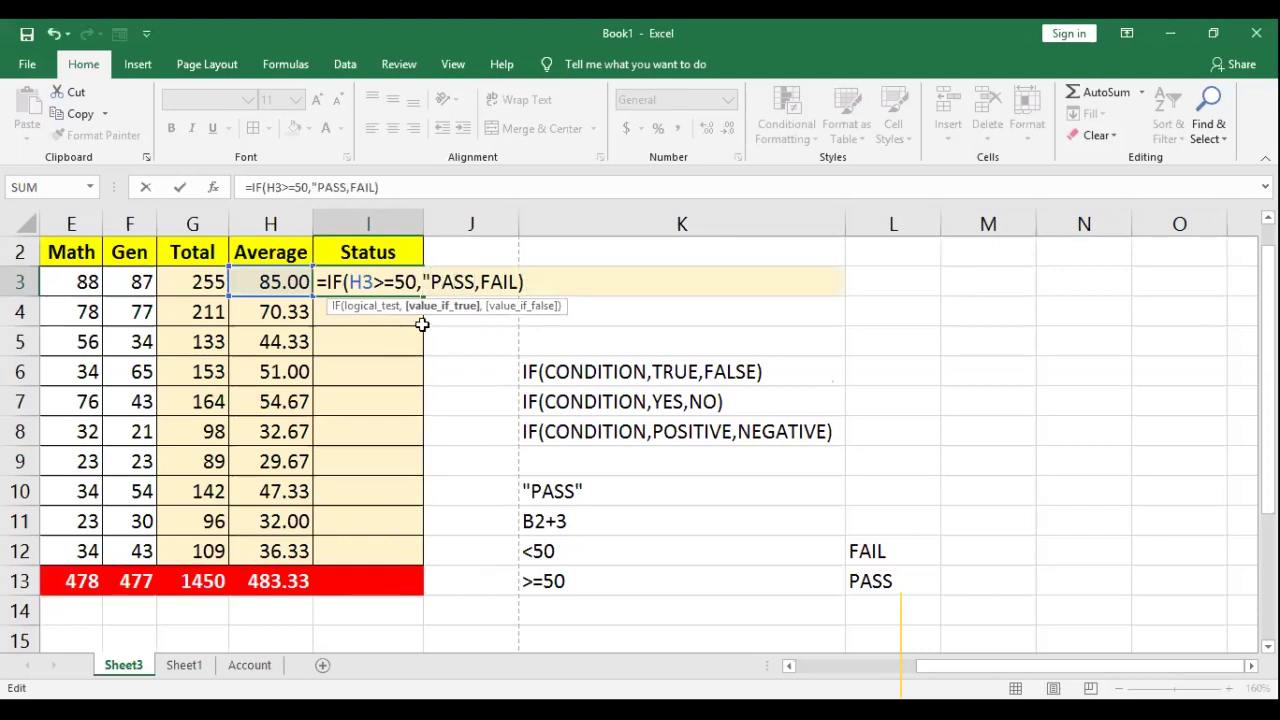
pyautogui.write('"')
pyautogui.press('Right')
pyautogui.write('"')
pyautogui.press('Right')
pyautogui.press('Right')
pyautogui.write('"')
pyautogui.press('Return')
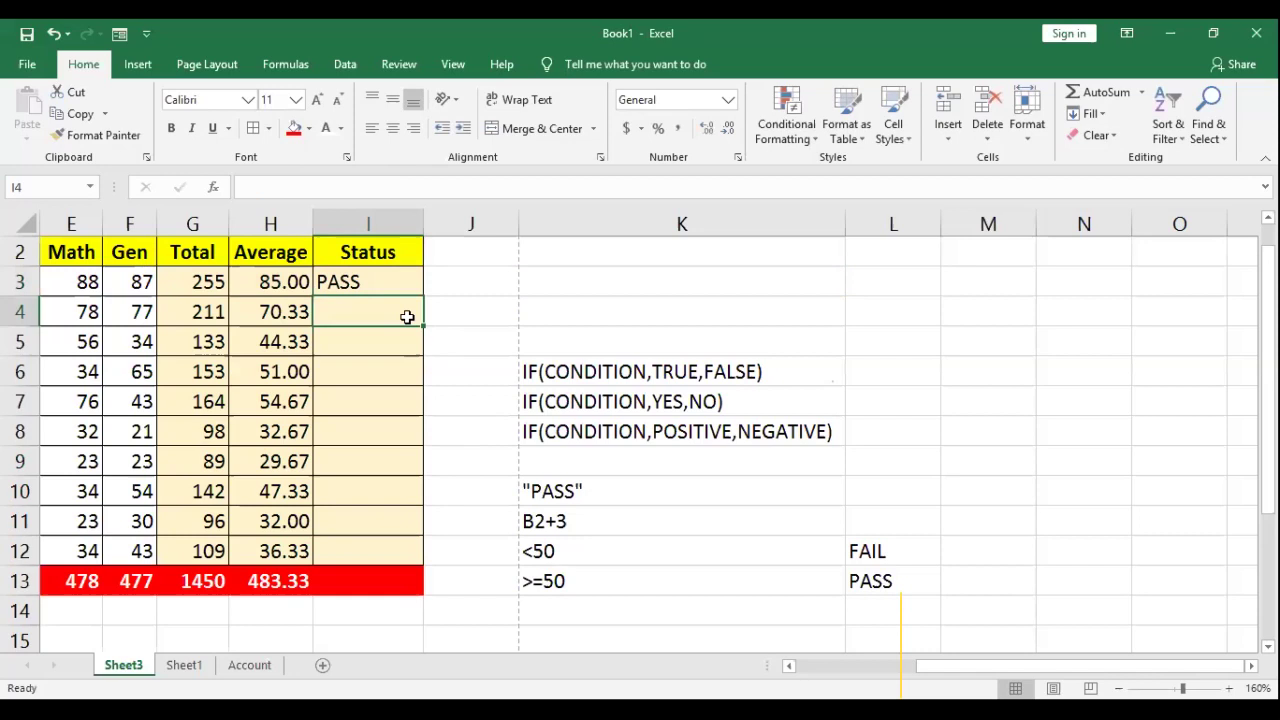
# Step: Fill I3's status formula down to I12, checking the copies in I5–I8, then select F9
pyautogui.click(418, 288)
pyautogui.moveTo(423, 296); pyautogui.dragTo(403, 560)
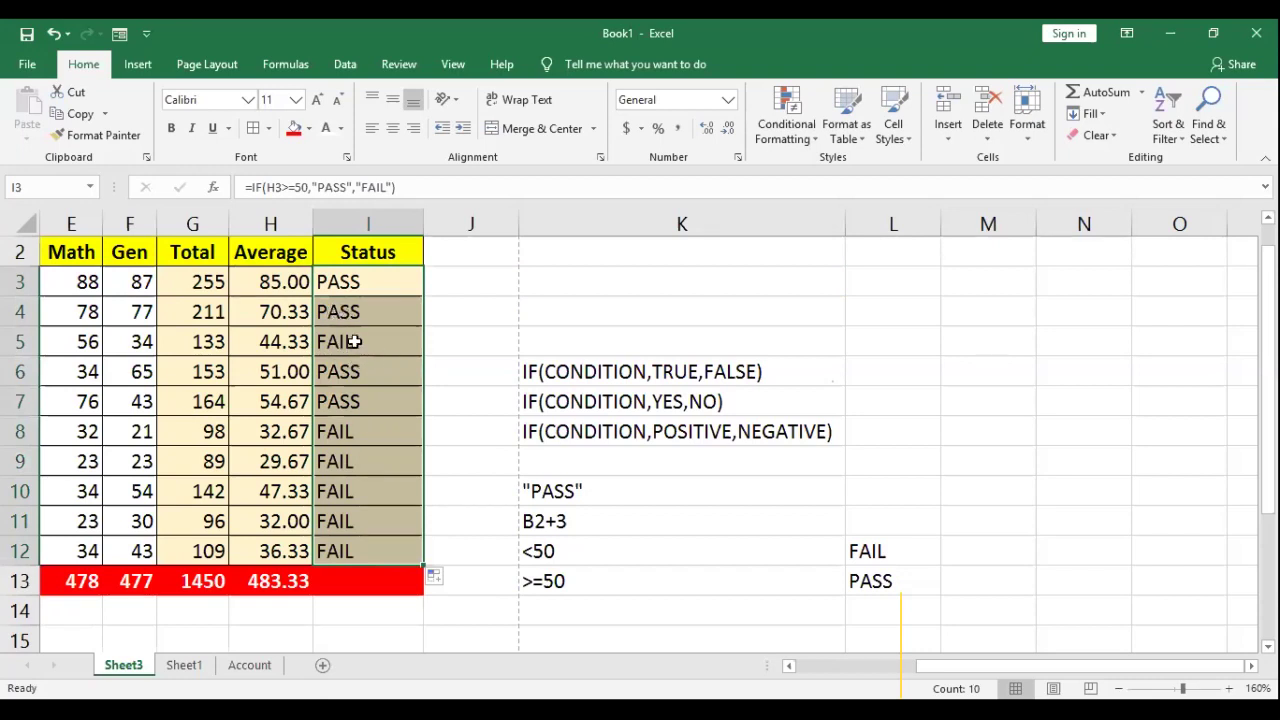
pyautogui.click(355, 341)
pyautogui.click(357, 371)
pyautogui.click(361, 406)
pyautogui.click(366, 432)
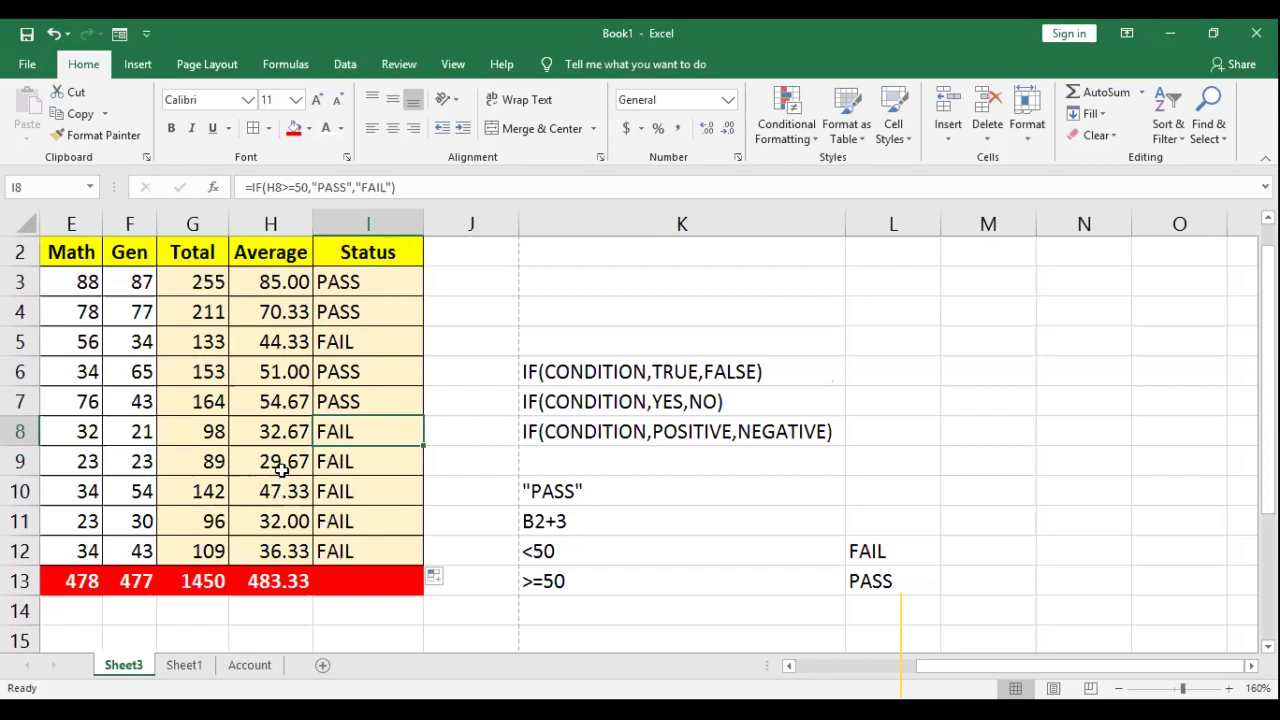
pyautogui.click(141, 464)
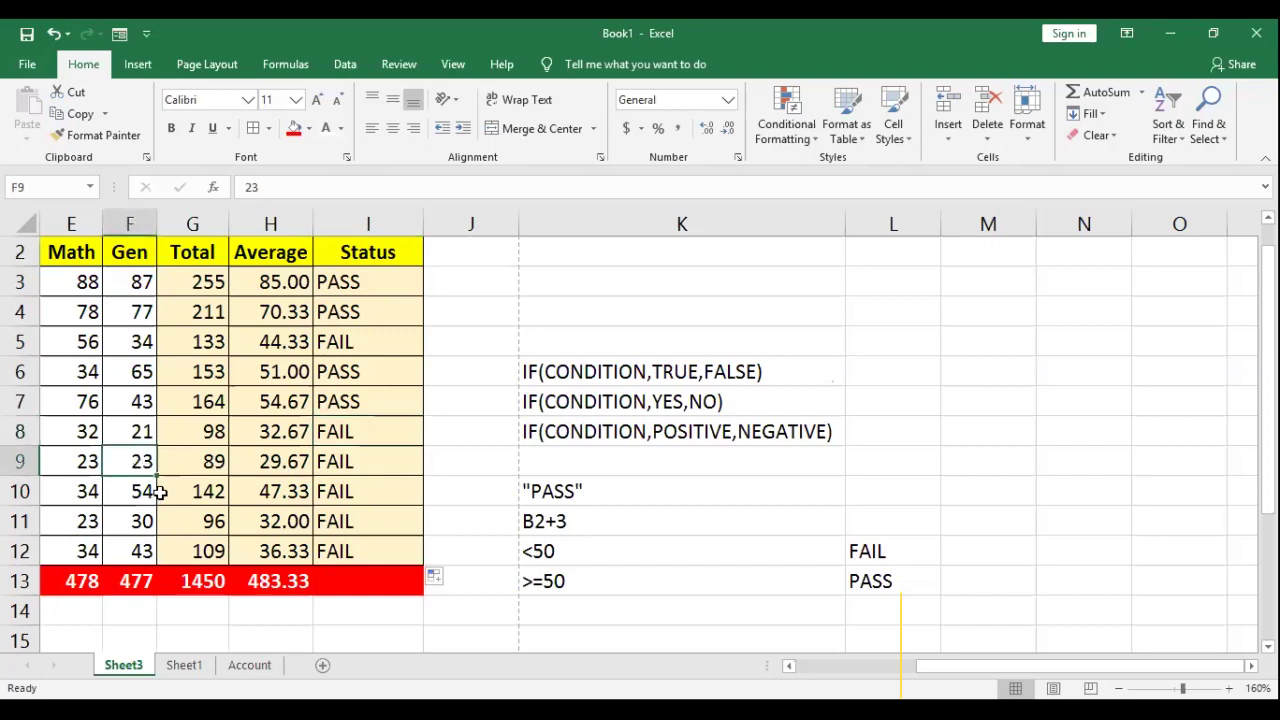
# Step: Change F9's Gen score to 65 and E9's Math score to 72, checking I9's status
pyautogui.write('65')
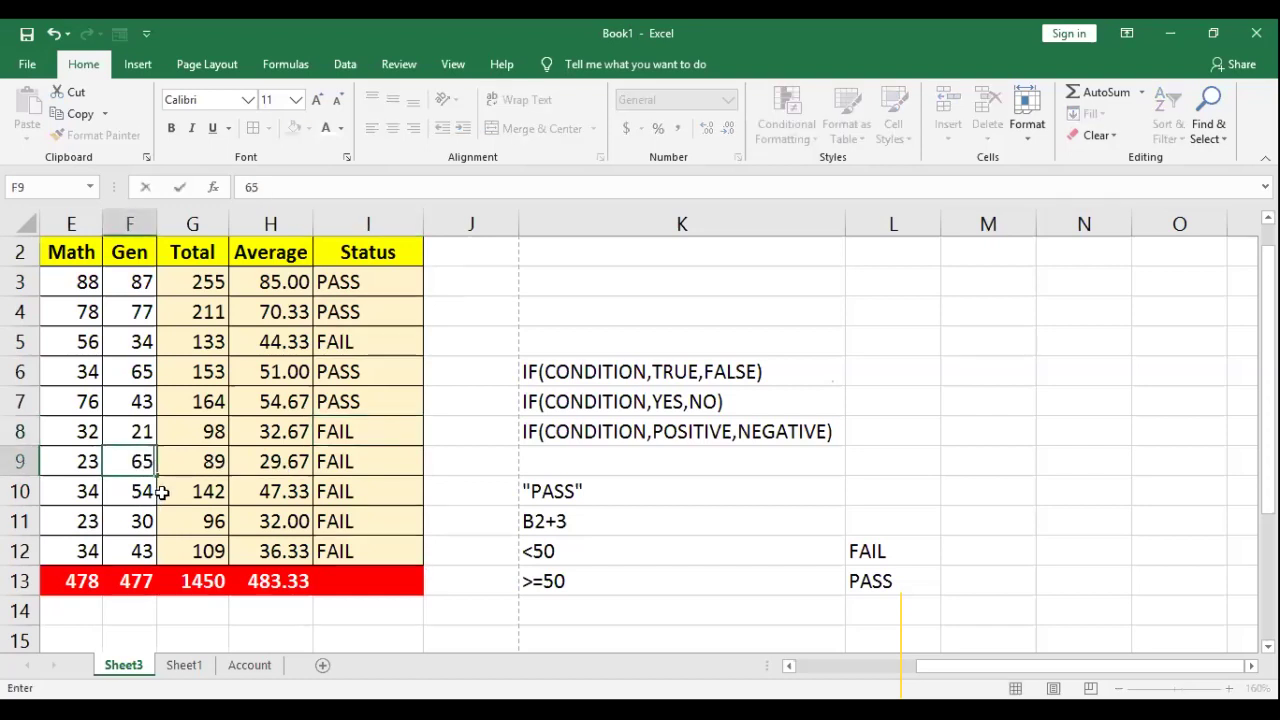
pyautogui.press('Return')
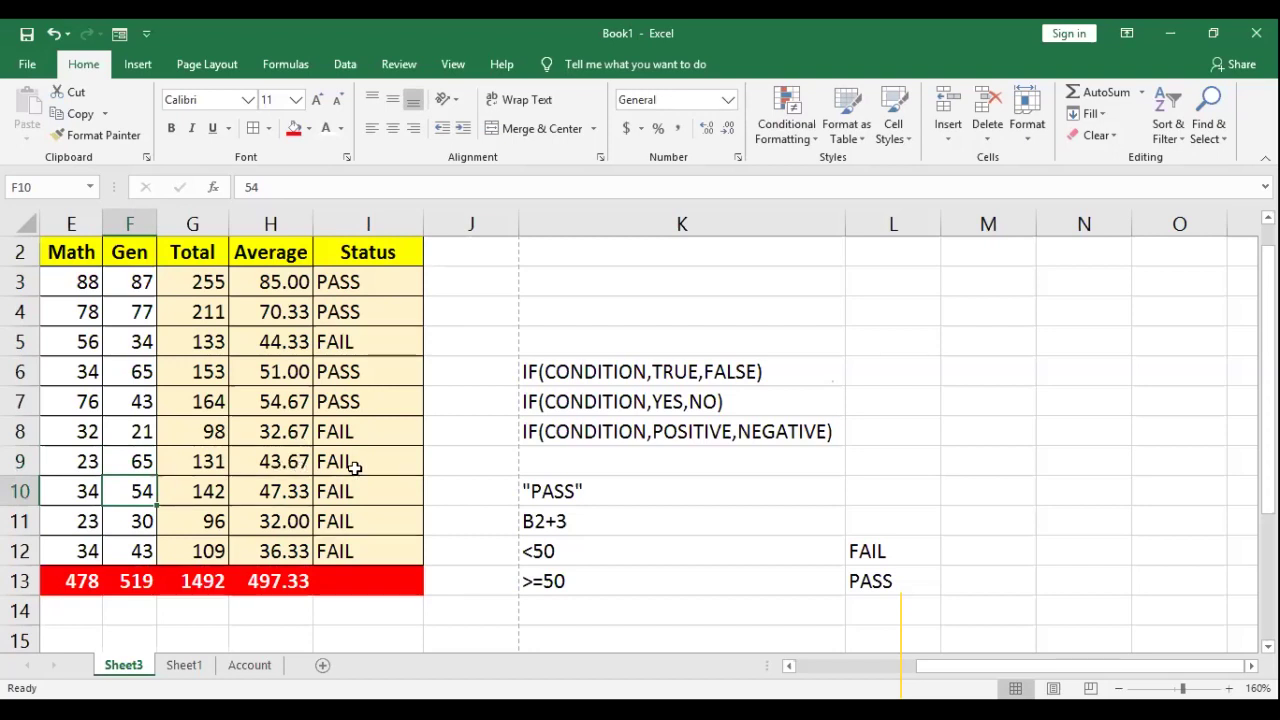
pyautogui.click(89, 461)
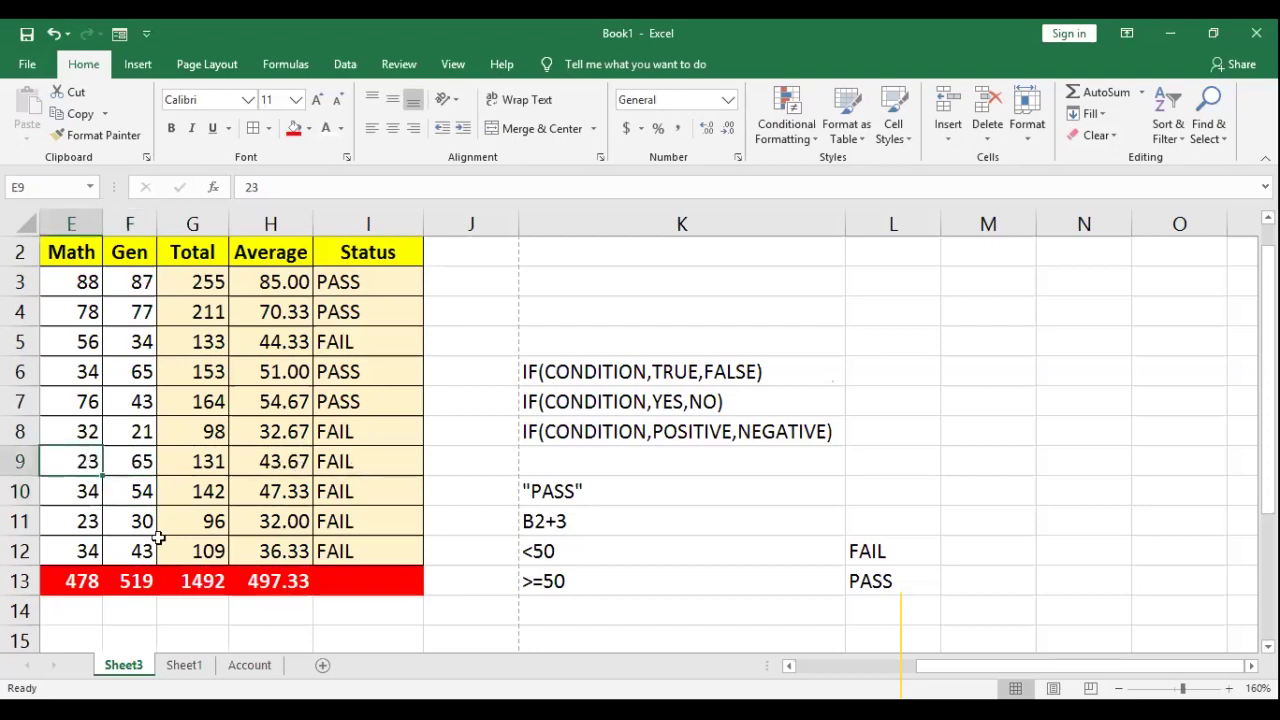
pyautogui.write('72')
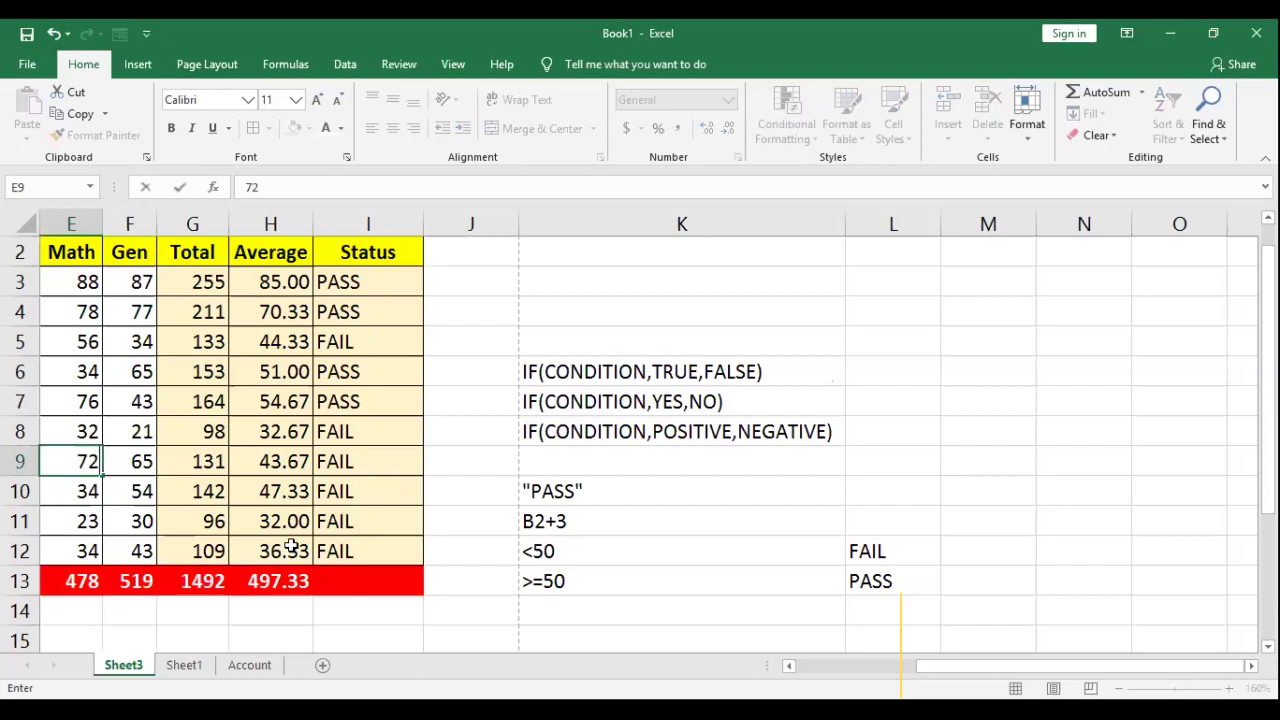
pyautogui.press('Return')
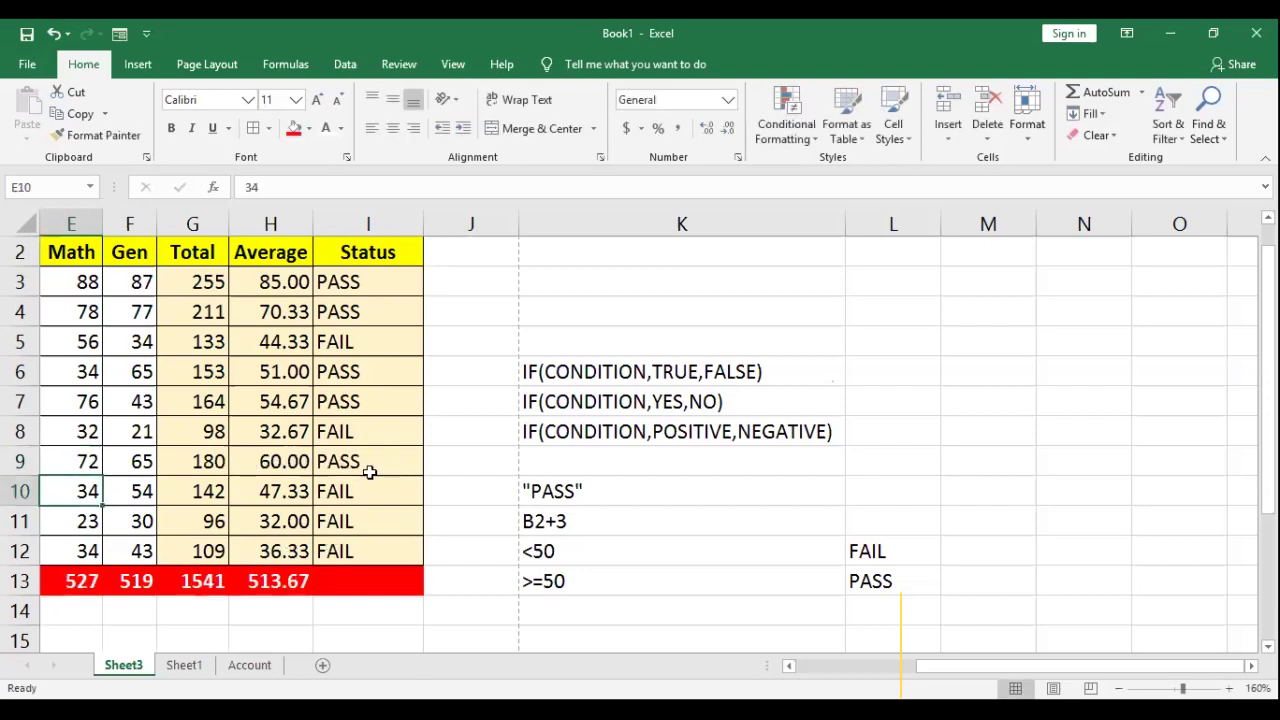
pyautogui.click(347, 461)
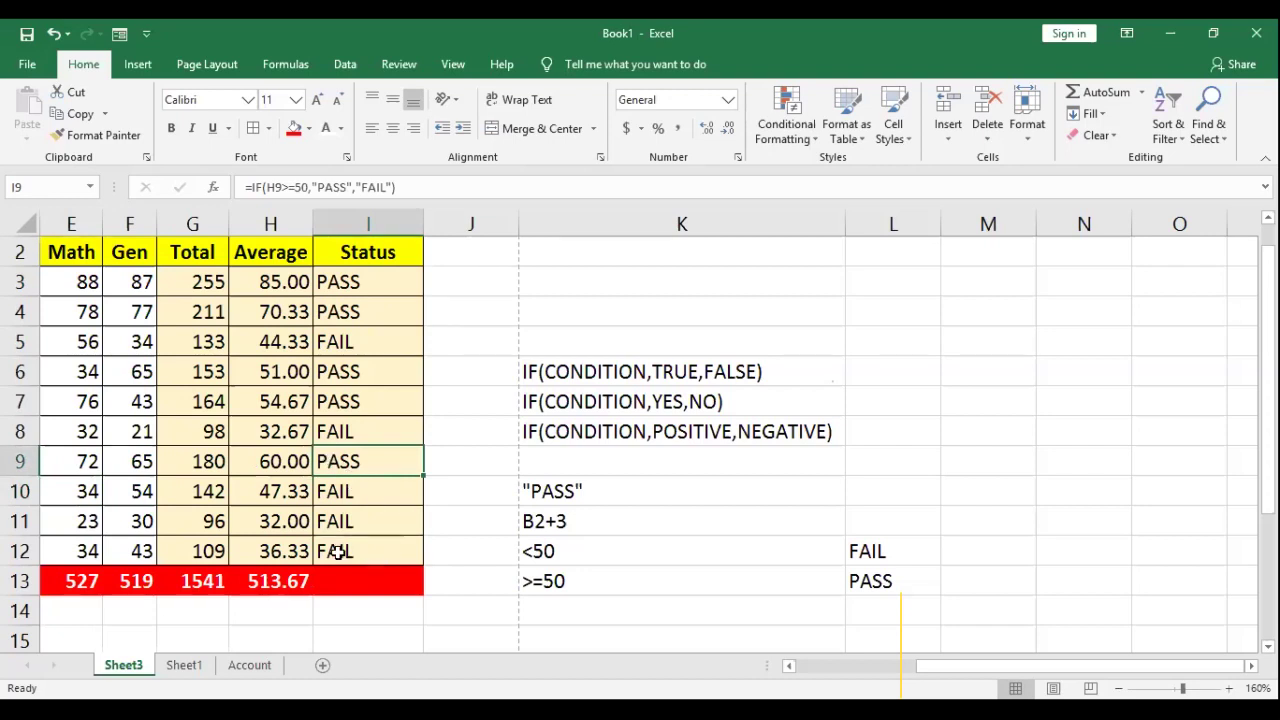
# Step: Change E12's Math score to 82 so row 12 shows PASS
pyautogui.click(343, 551)
pyautogui.click(88, 556)
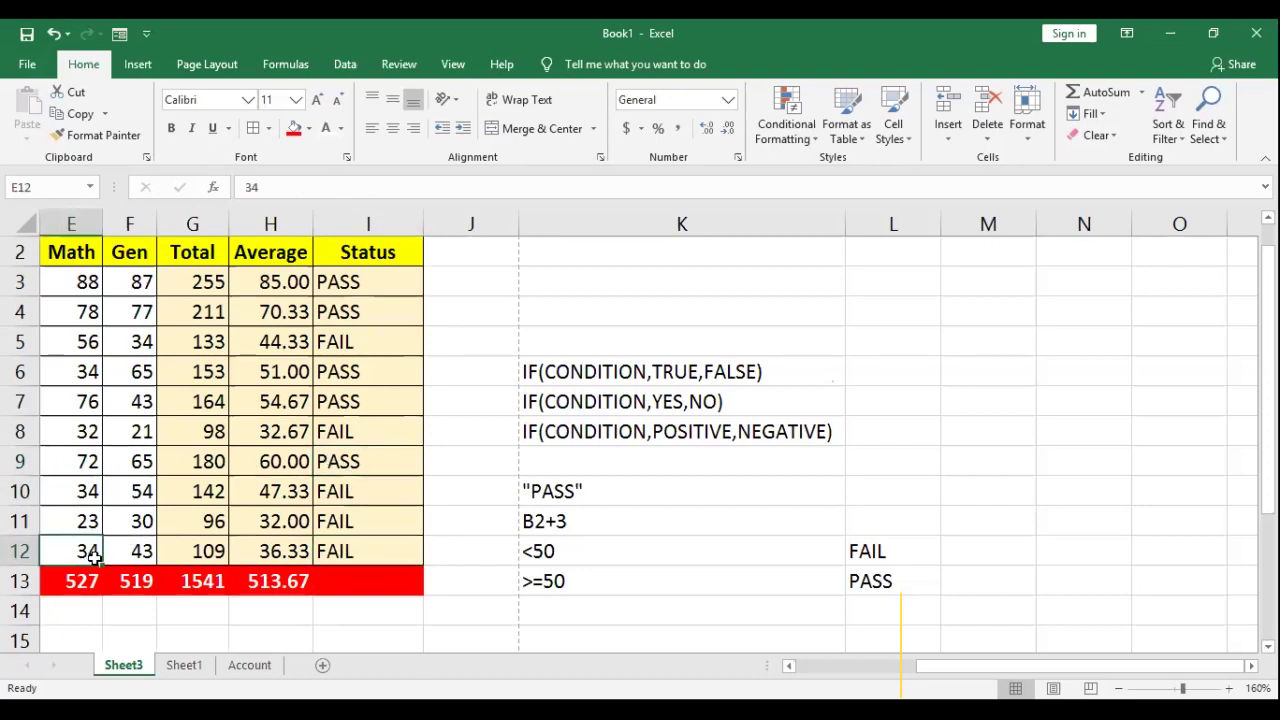
pyautogui.write('82')
pyautogui.press('Return')
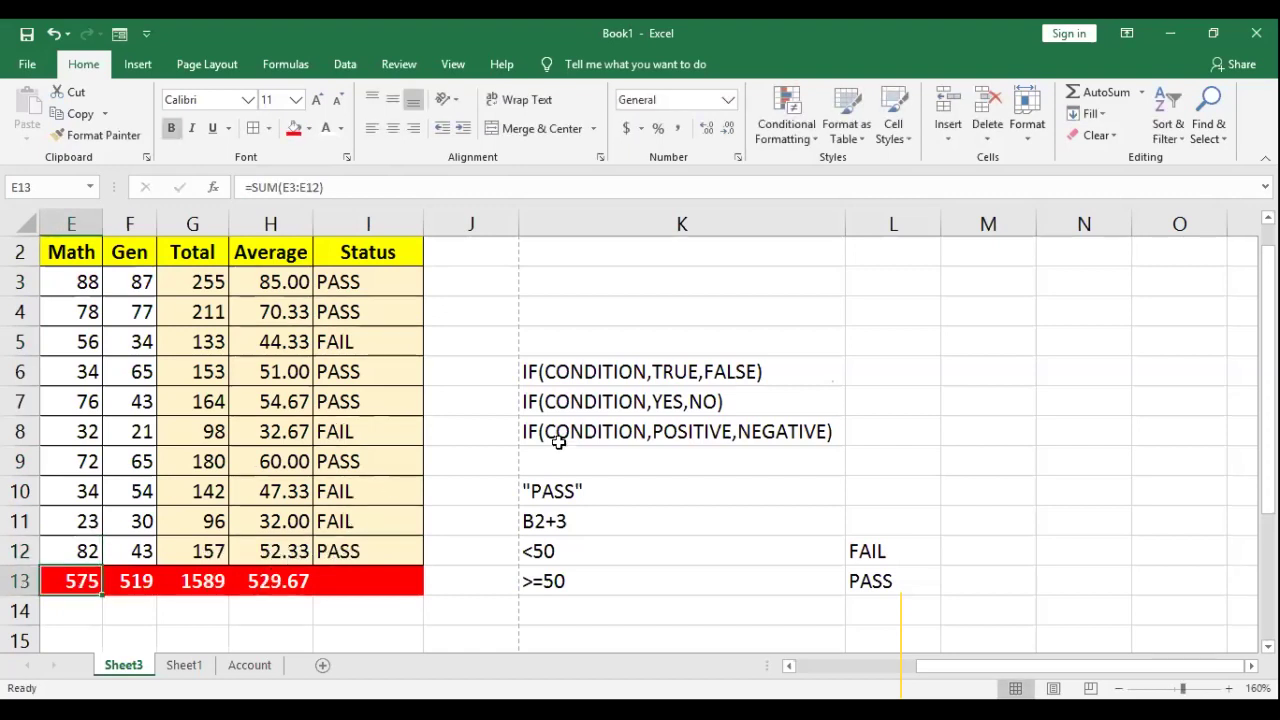
# Step: Autofit the Status column and clear the IF notes and PASS/FAIL criteria in K5:L14
pyautogui.doubleClick(424, 224)
pyautogui.click(470, 372)
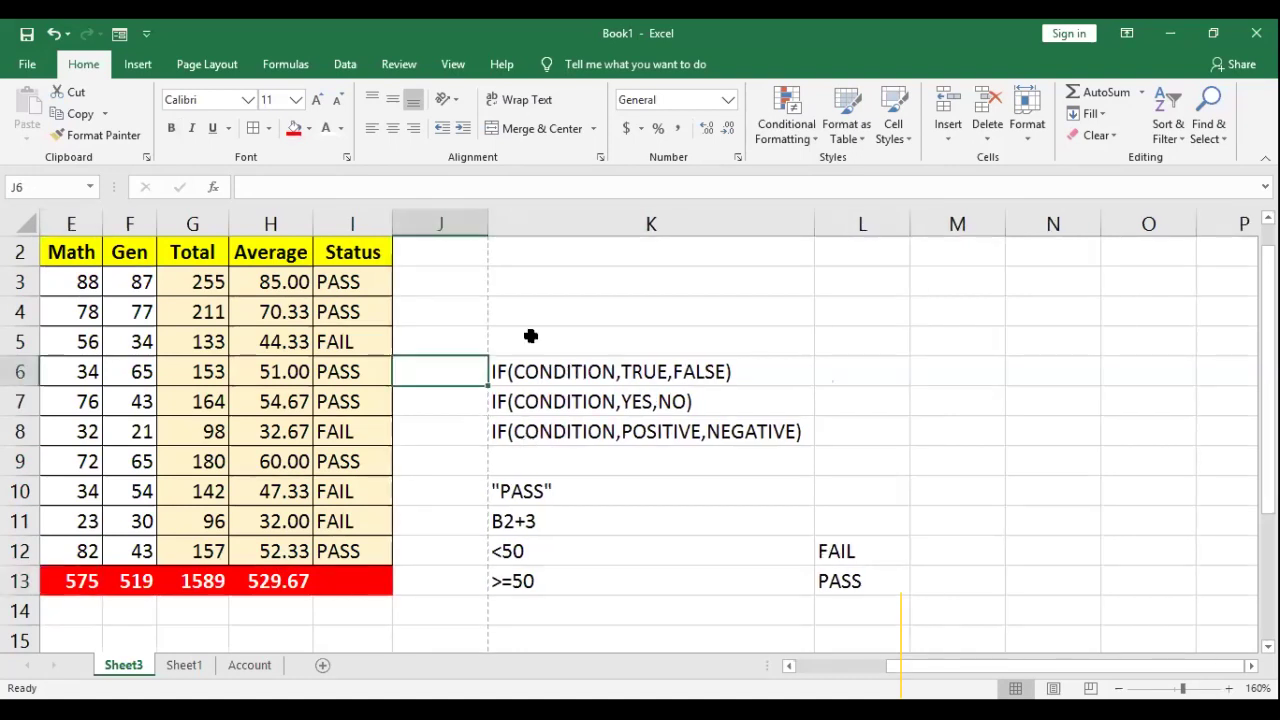
pyautogui.moveTo(508, 331); pyautogui.dragTo(763, 560)
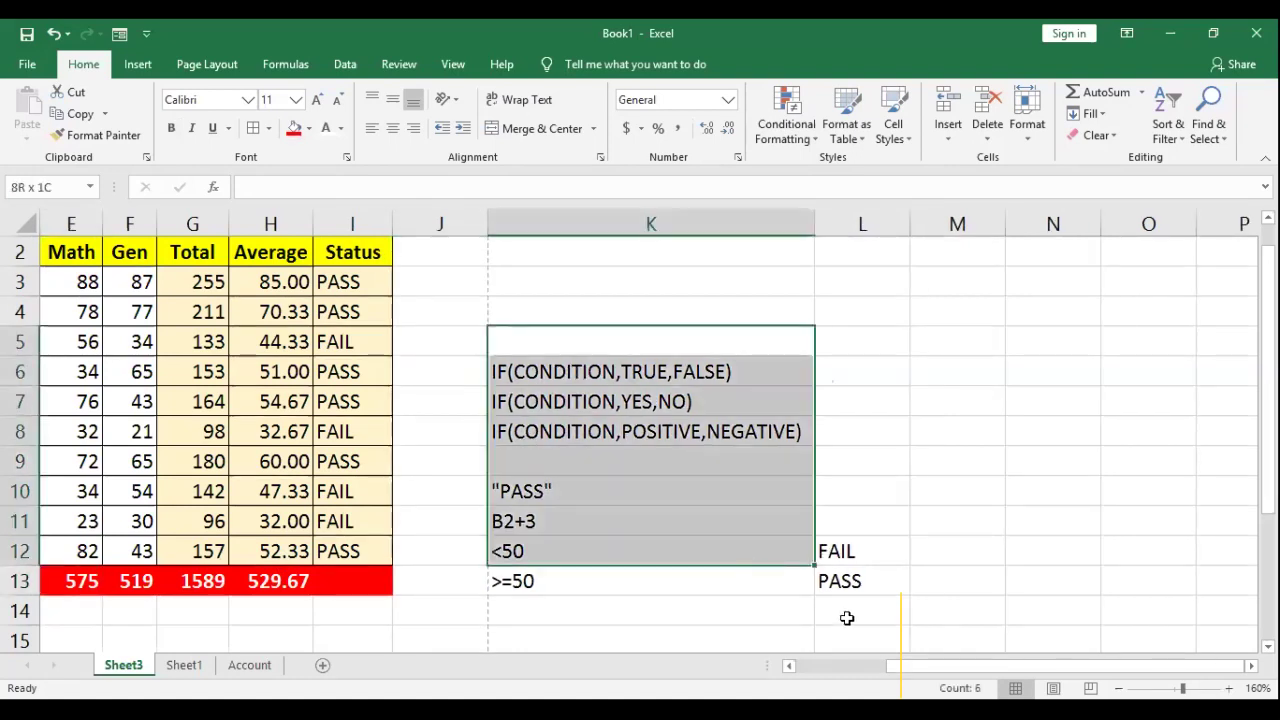
pyautogui.moveTo(846, 618); pyautogui.dragTo(846, 618)
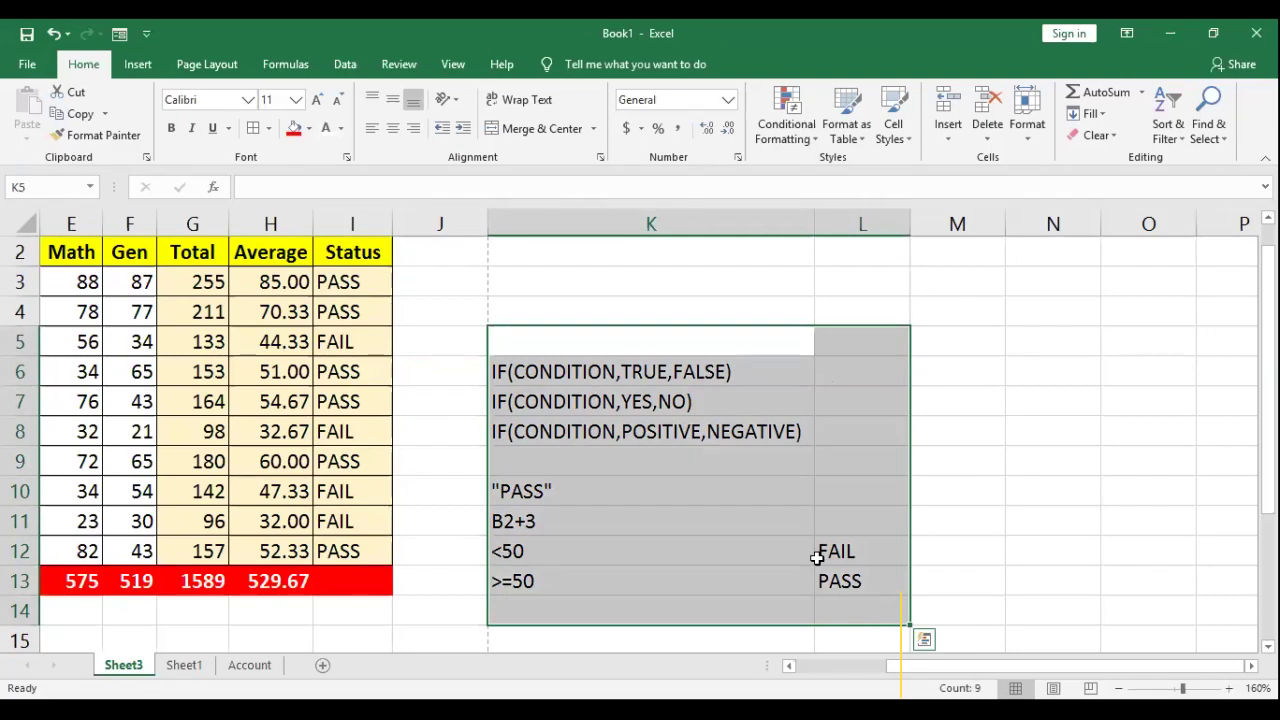
pyautogui.press('Delete')
pyautogui.click(430, 305)
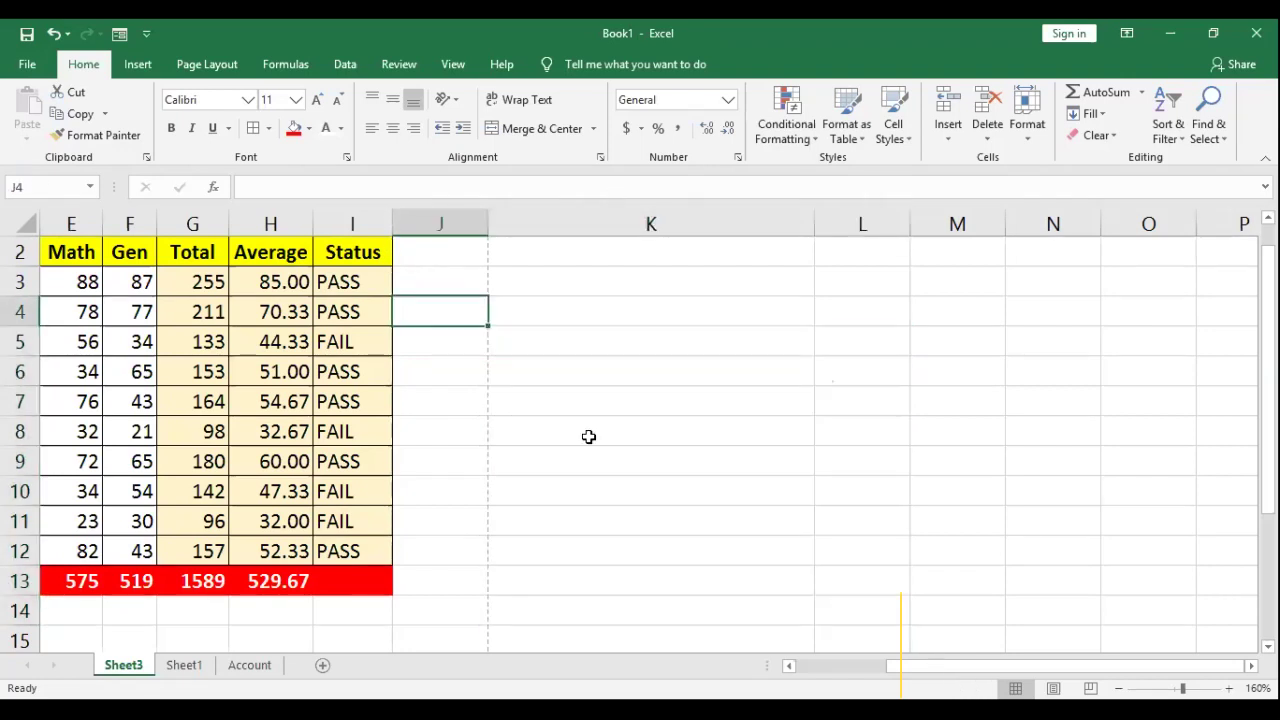
pyautogui.press('Up')
pyautogui.press('Up')
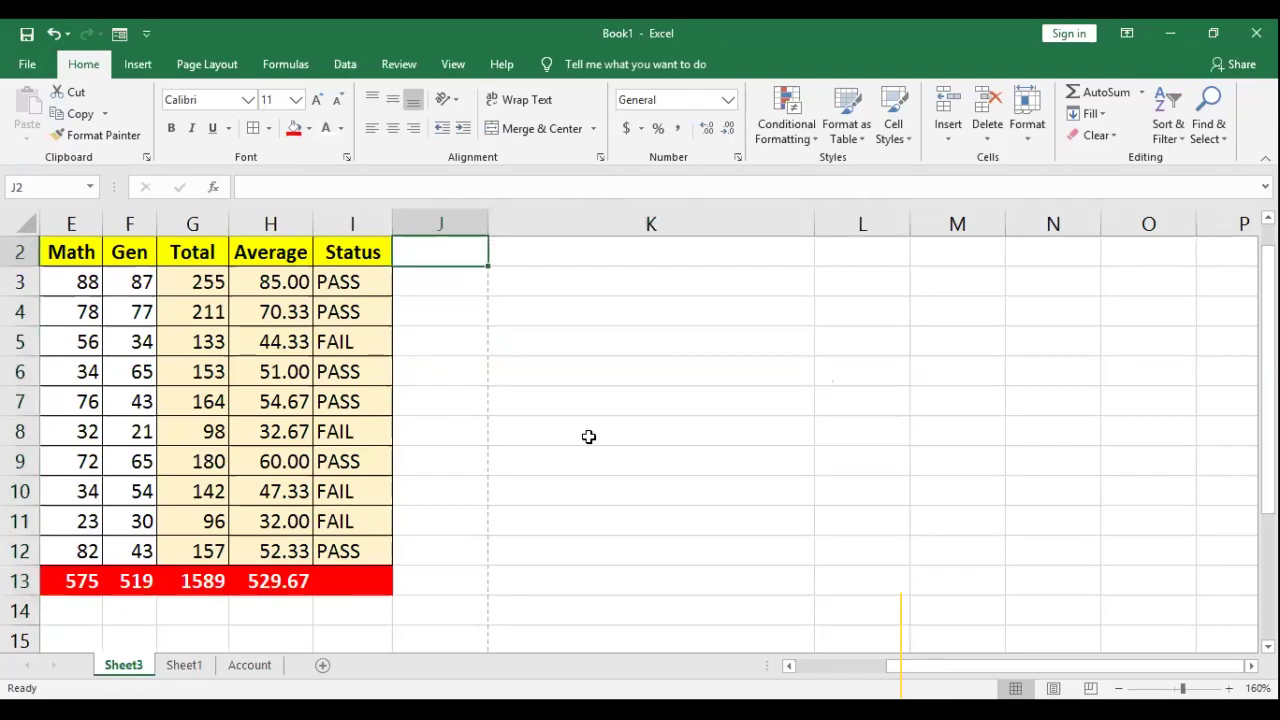
# Step: Enter the heading 'New AVG' in J2, fixing typos and removing the stray backslash
pyautogui.write('NE')
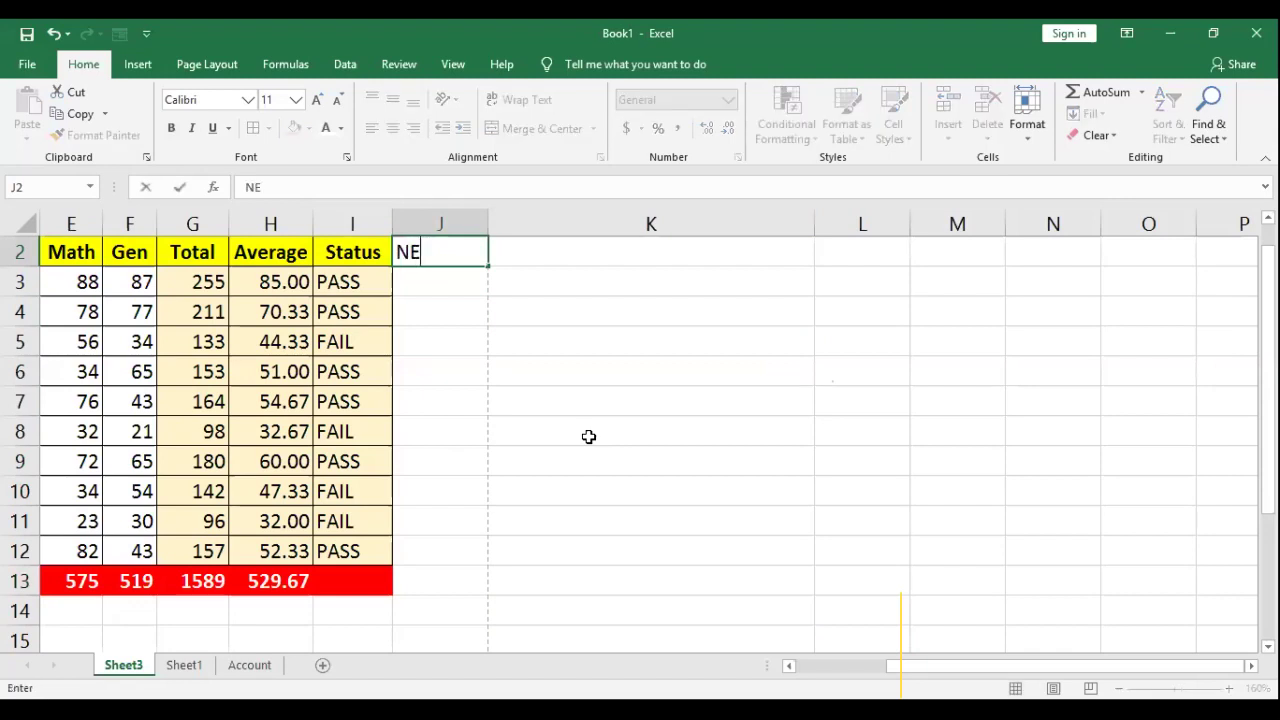
pyautogui.press('BackSpace')
pyautogui.press('BackSpace')
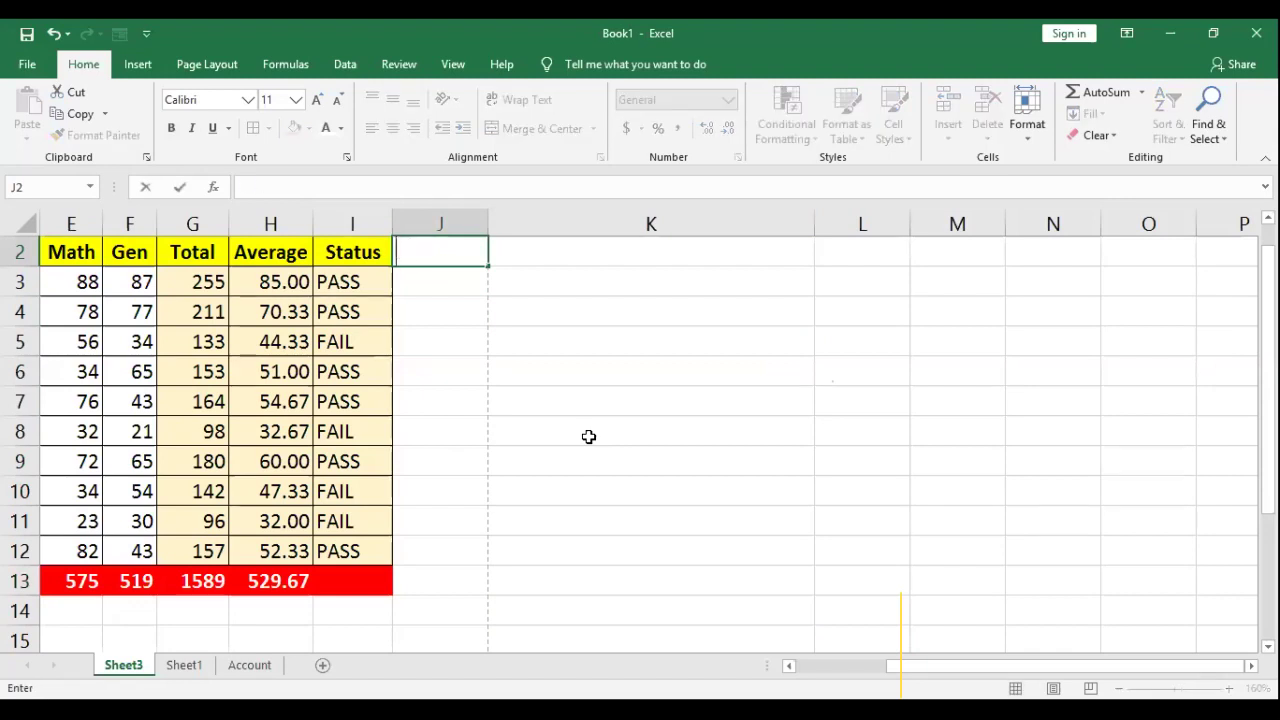
pyautogui.write('ne')
pyautogui.press('BackSpace')
pyautogui.press('BackSpace')
pyautogui.write('New AV')
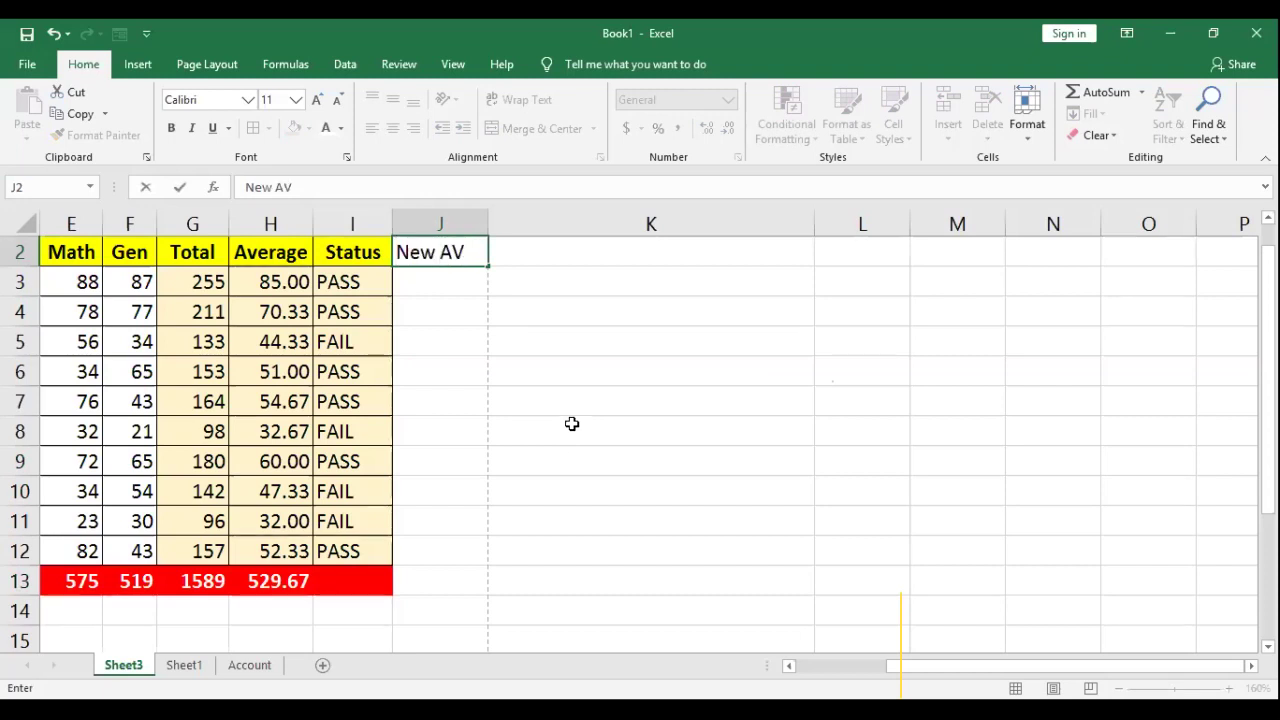
pyautogui.press('BackSpace')
pyautogui.press('BackSpace')
pyautogui.write('A')
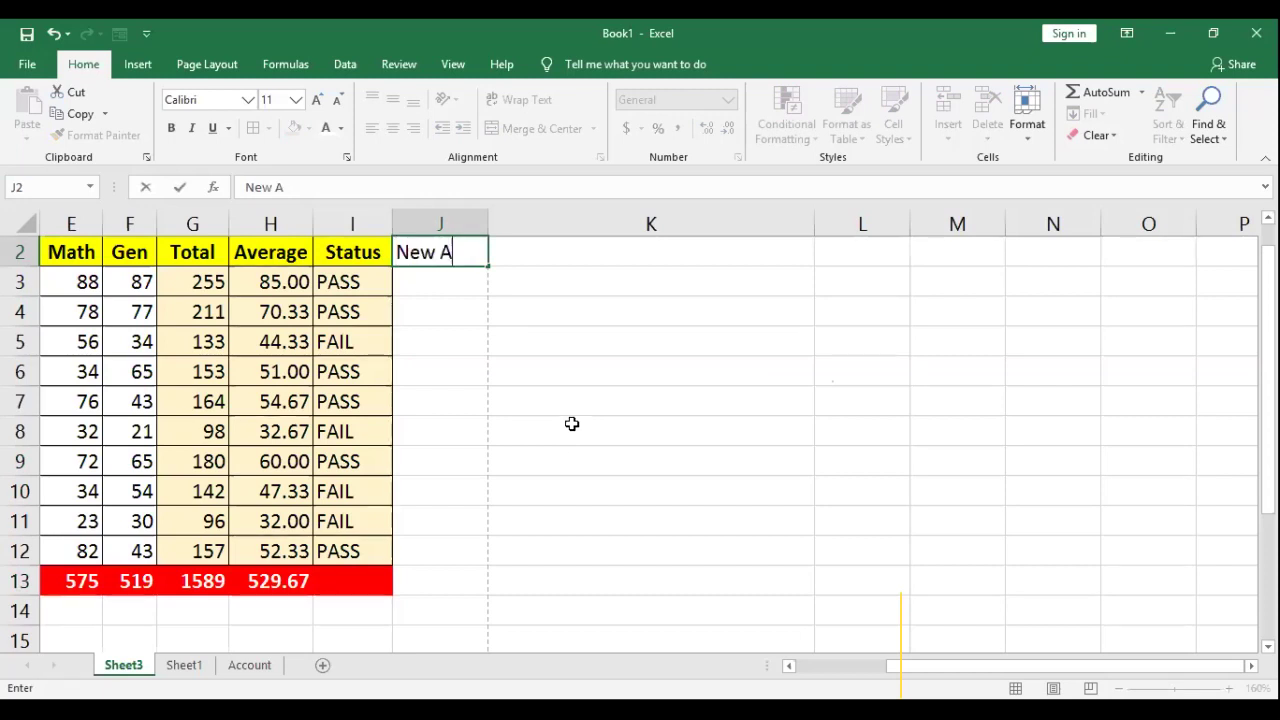
pyautogui.write('vVG\\')
pyautogui.hotkey('ctrl', 'Return')
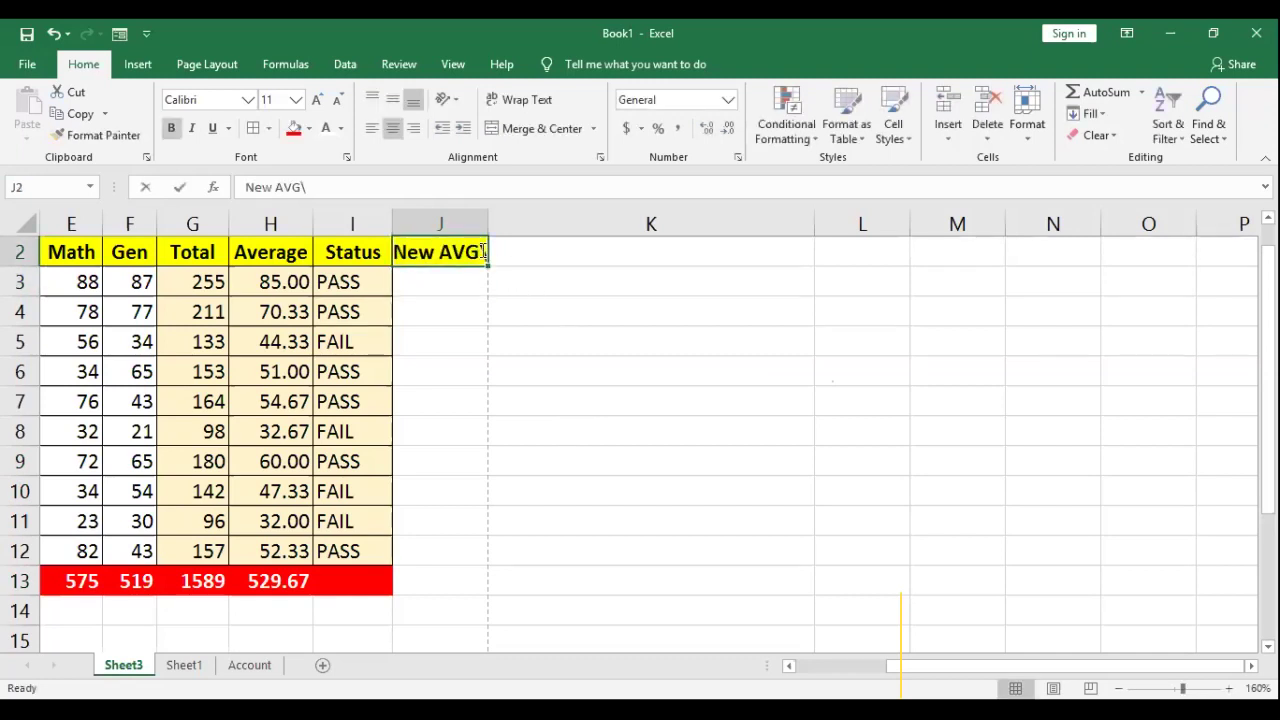
pyautogui.doubleClick(486, 251)
pyautogui.press('BackSpace')
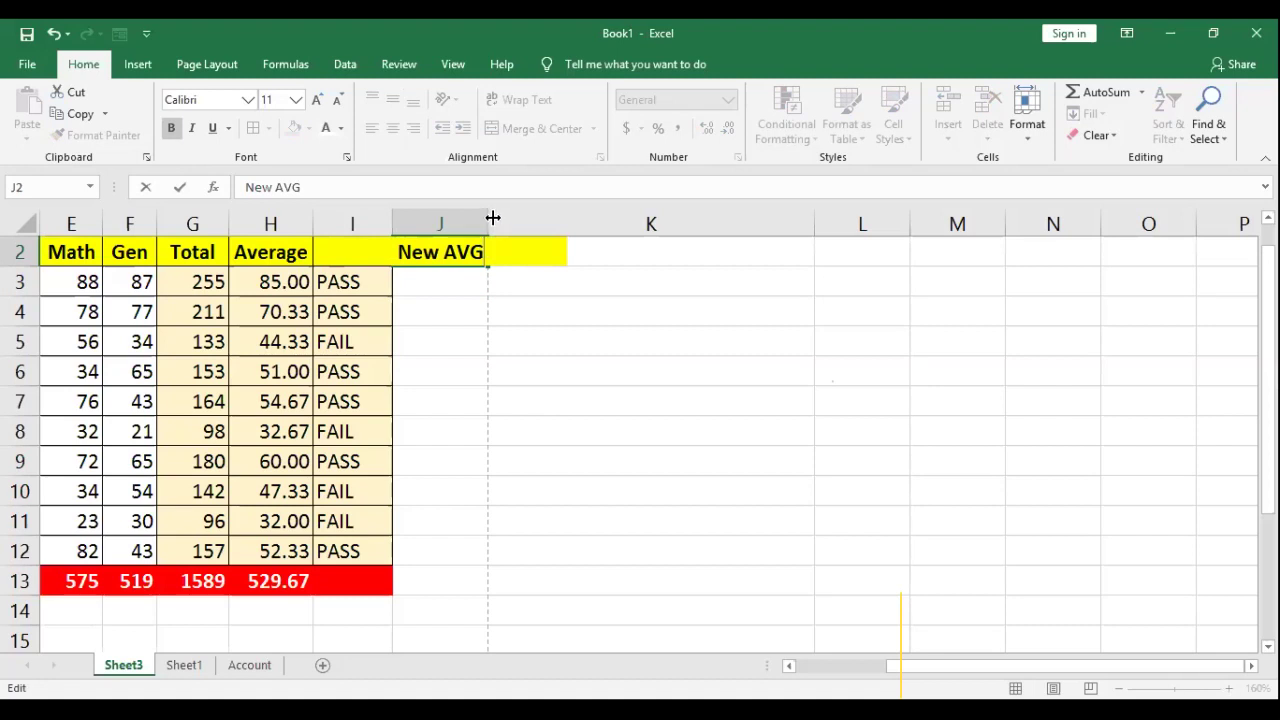
pyautogui.press('Return')
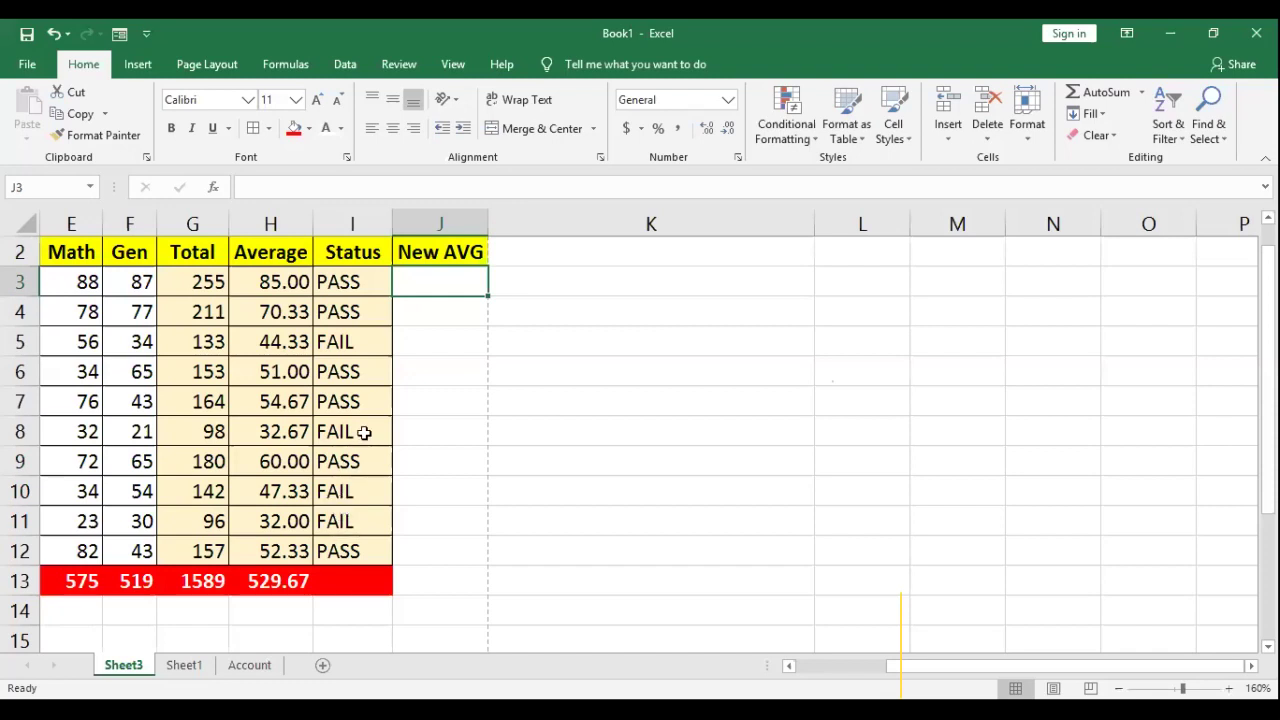
pyautogui.hotkey('ctrl', 'z')
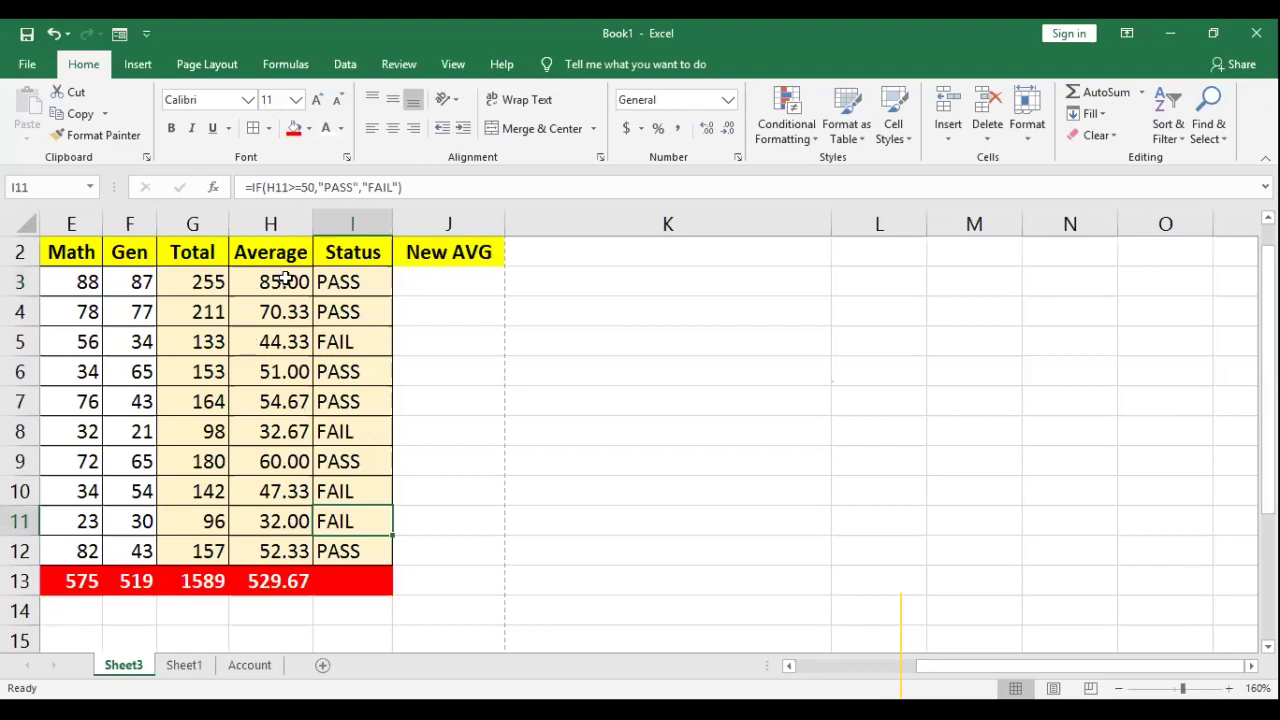
pyautogui.moveTo(280, 284); pyautogui.dragTo(268, 521)
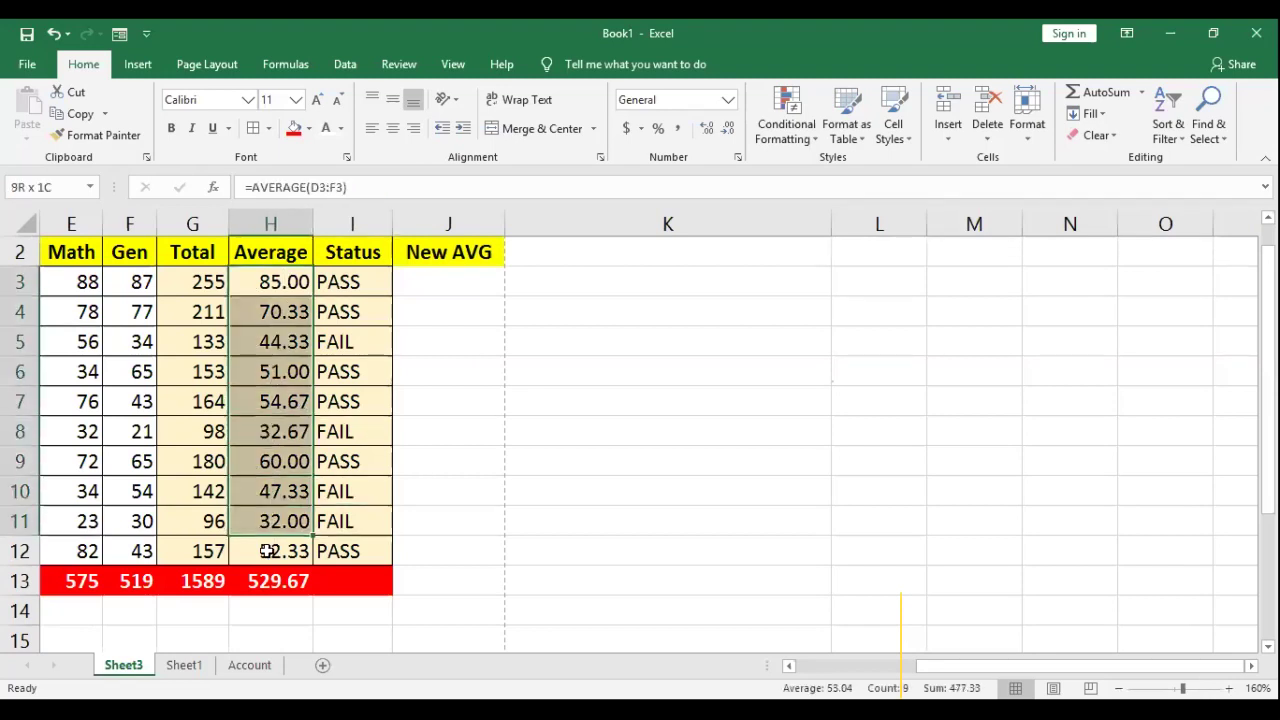
pyautogui.hotkey('shift', 'Down')
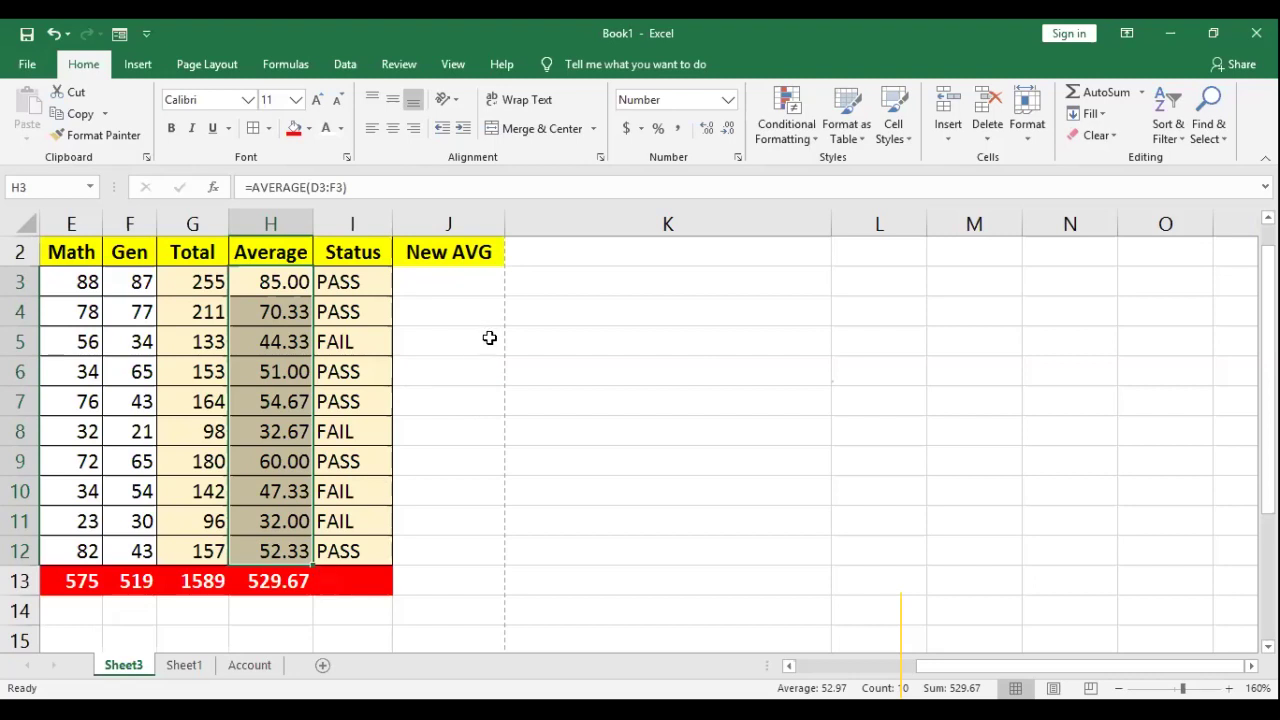
pyautogui.click(469, 283)
# Step: Enter =IF(H3<50,H3+3,H3) in J3 to add 3 to averages below 50
pyautogui.write('=')
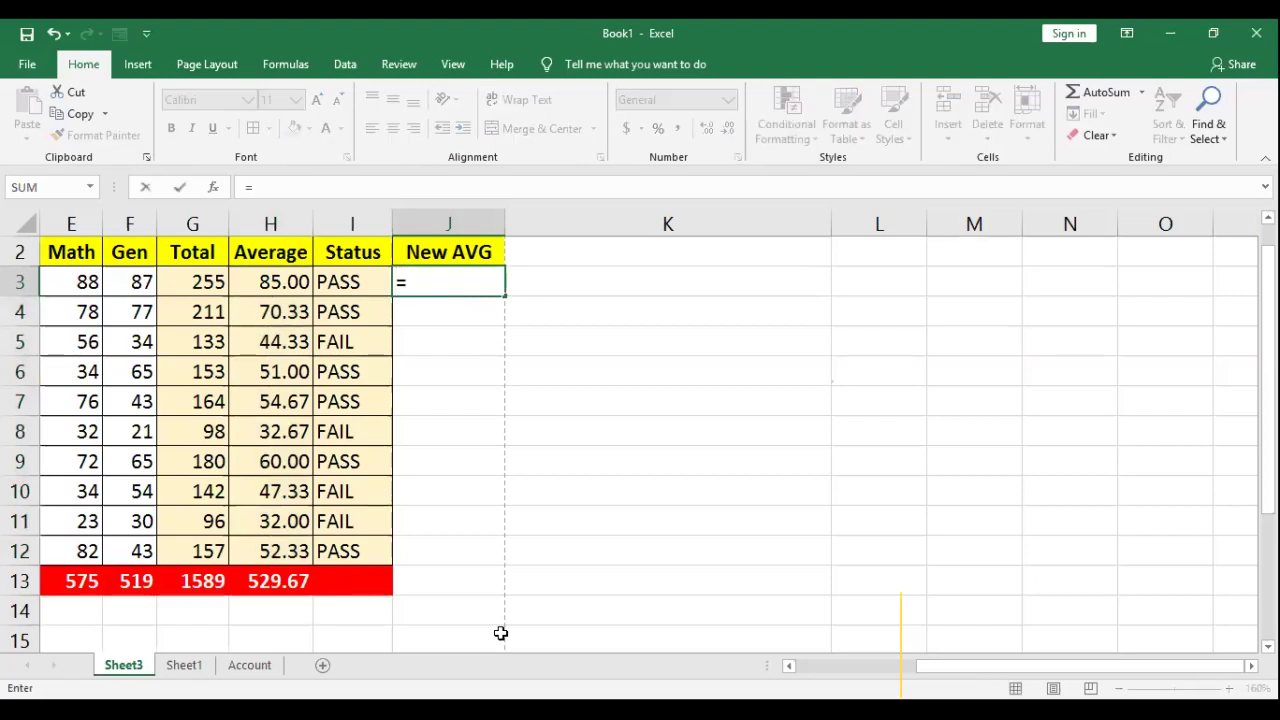
pyautogui.write('if(')
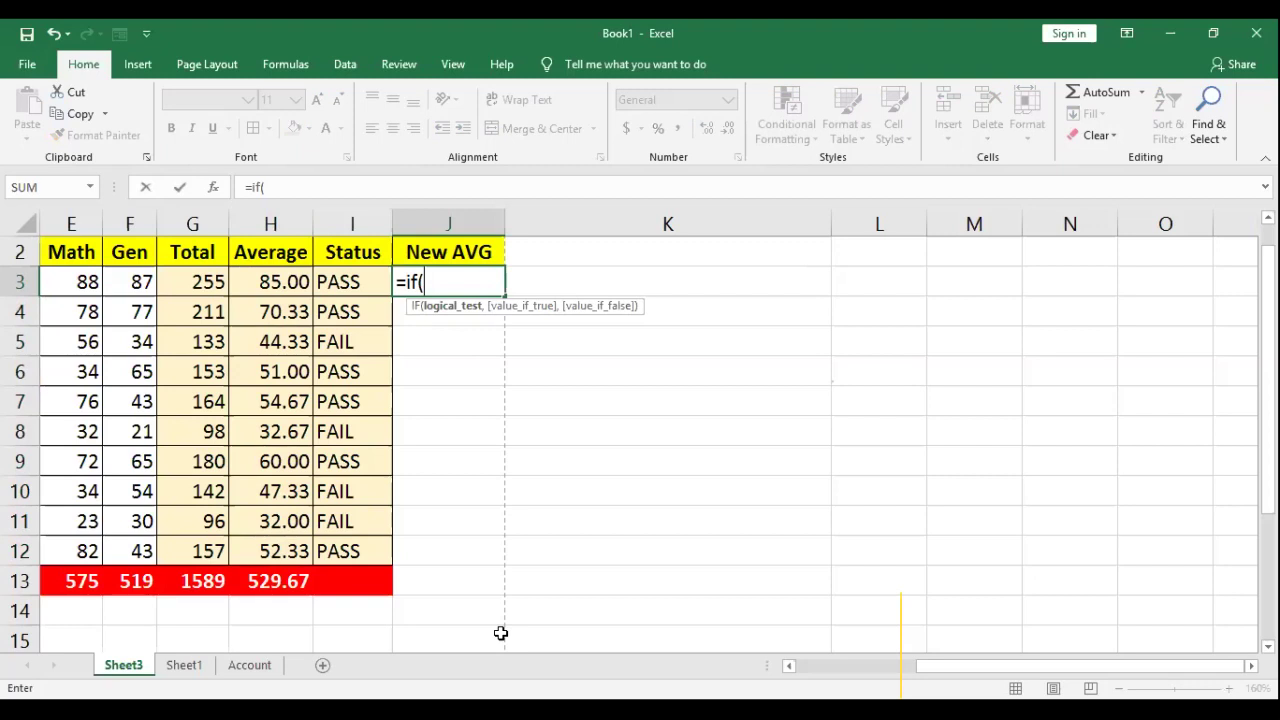
pyautogui.press('Left')
pyautogui.press('Left')
pyautogui.write('<')
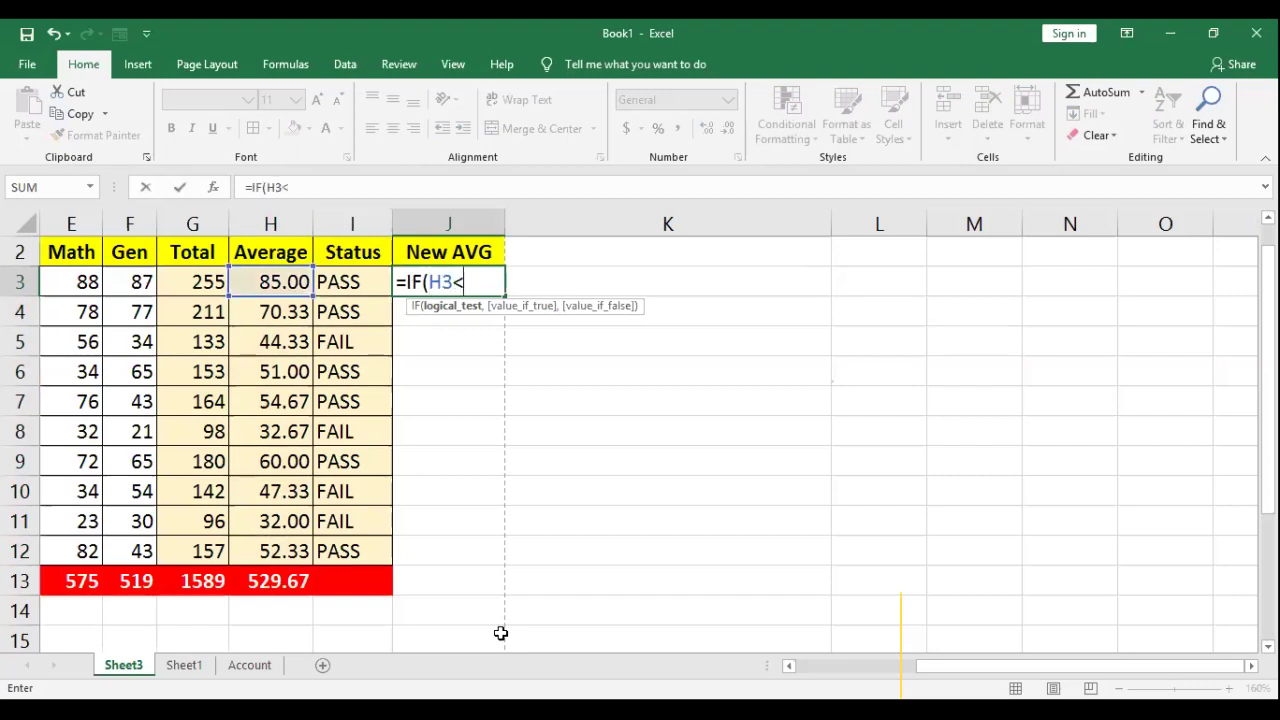
pyautogui.write('50')
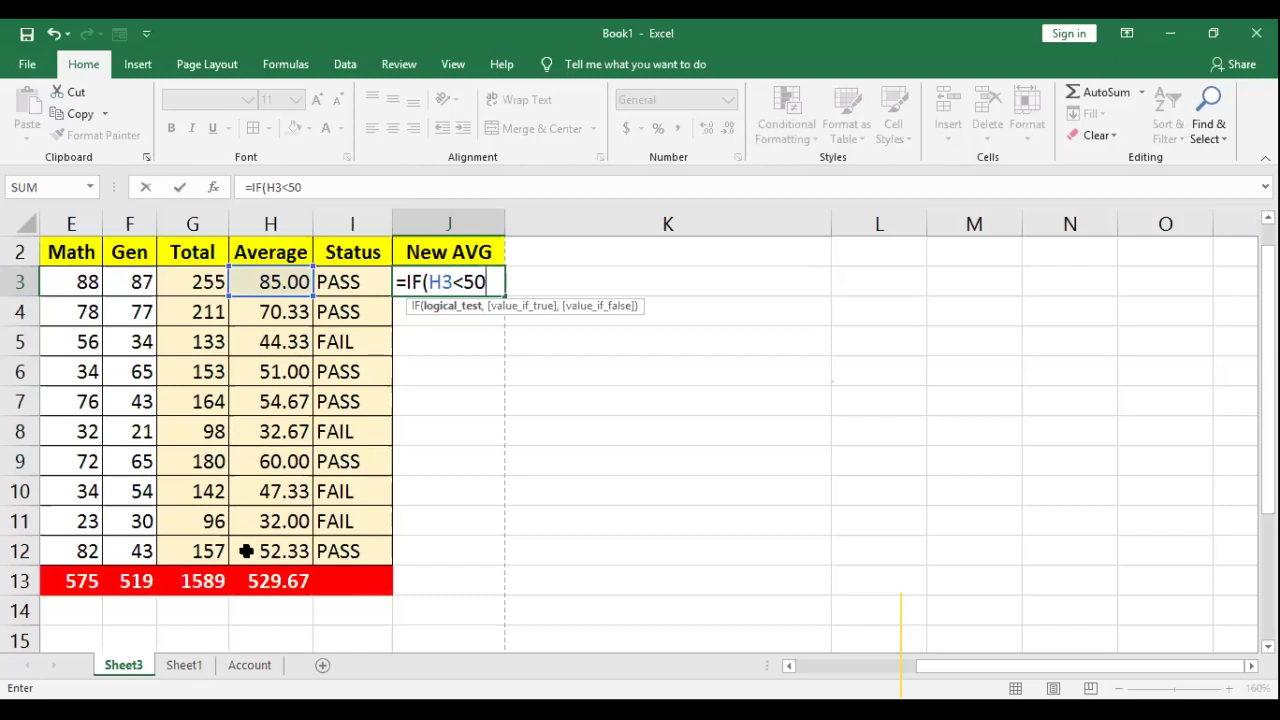
pyautogui.write(',')
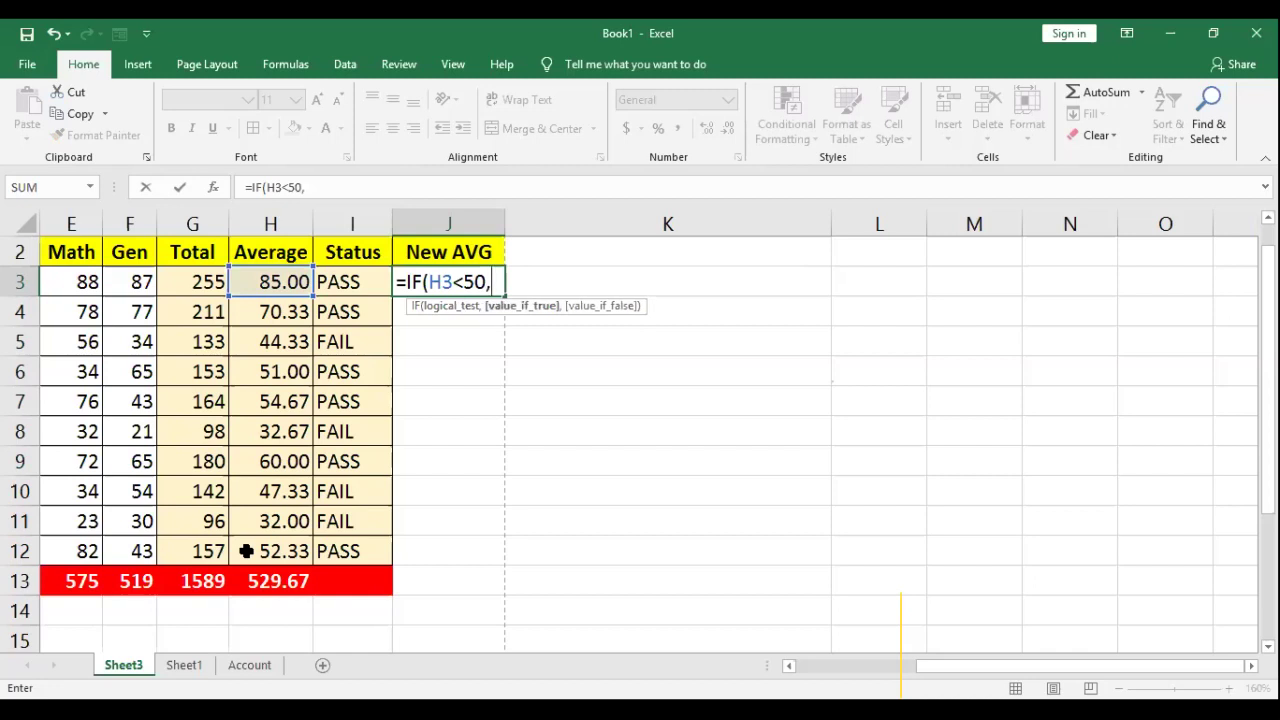
pyautogui.write('H3')
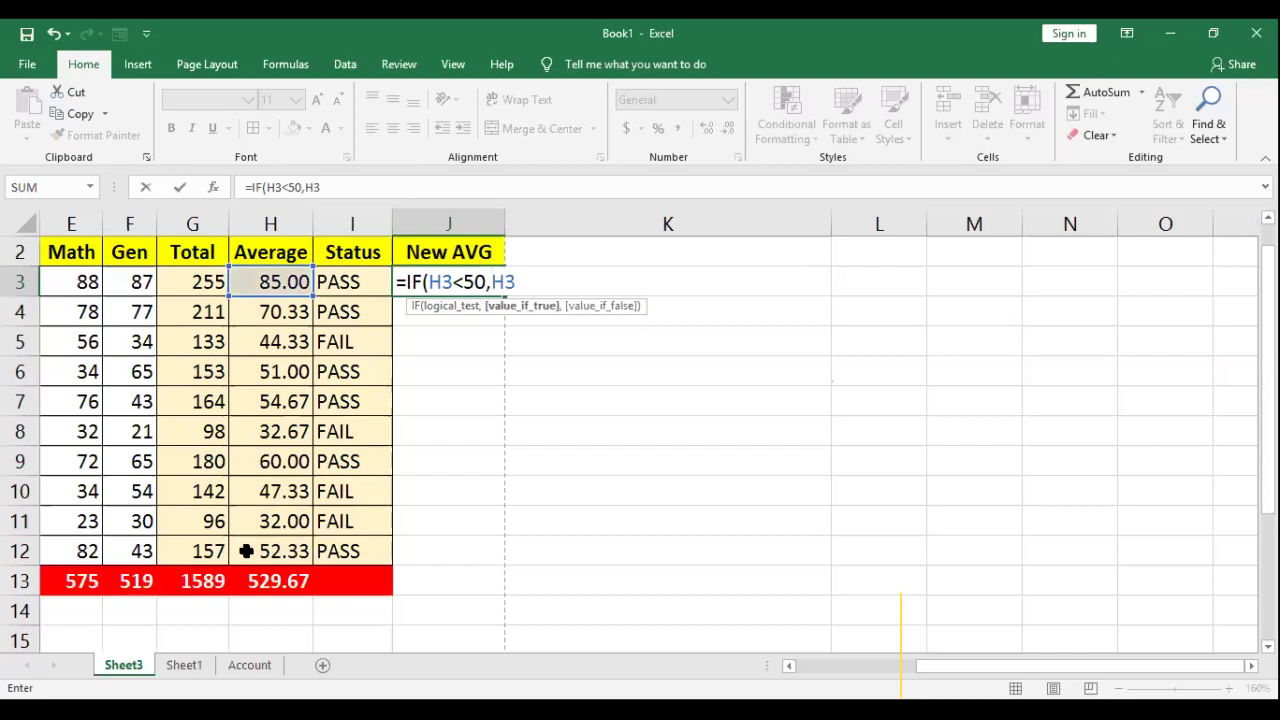
pyautogui.write('+3')
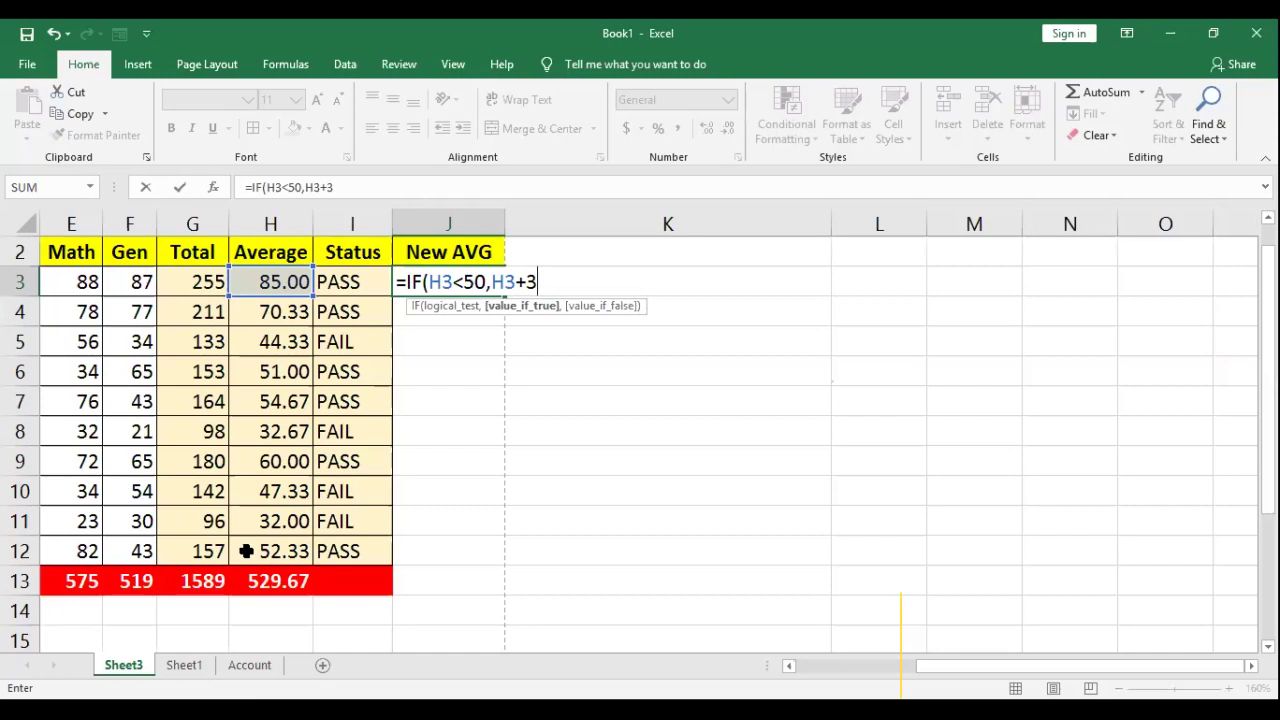
pyautogui.write(',H3')
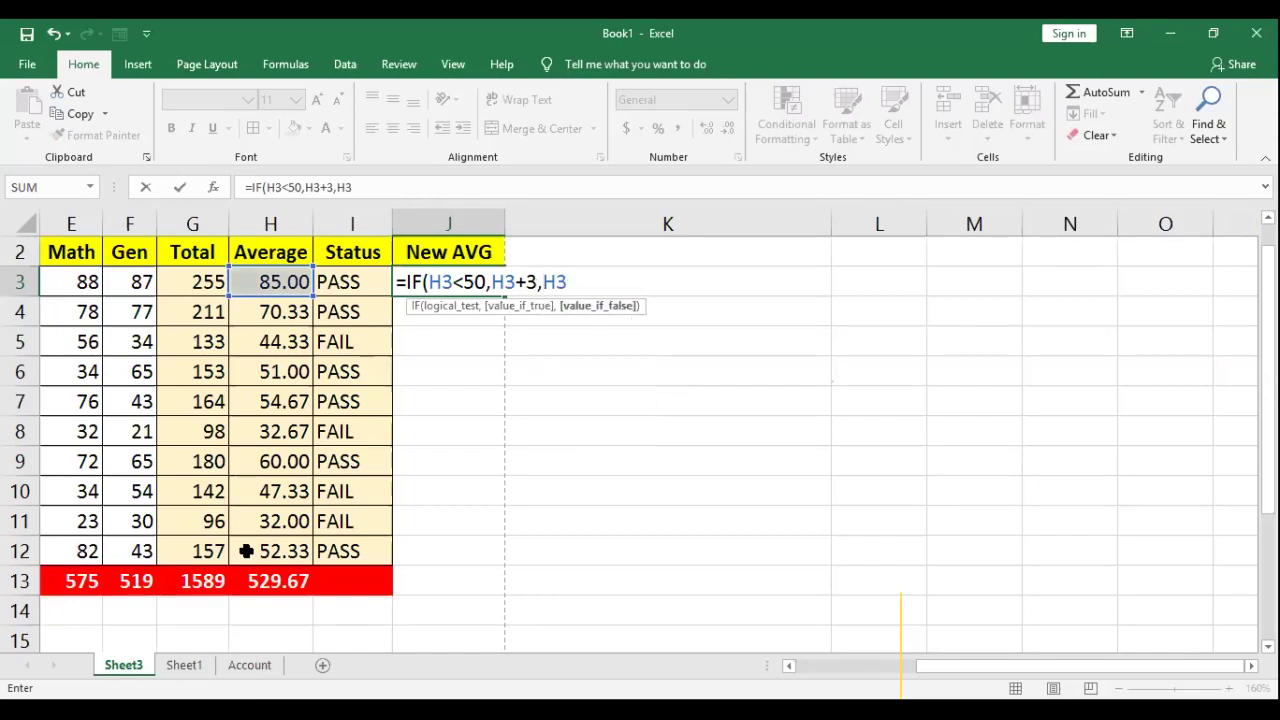
pyautogui.write(')')
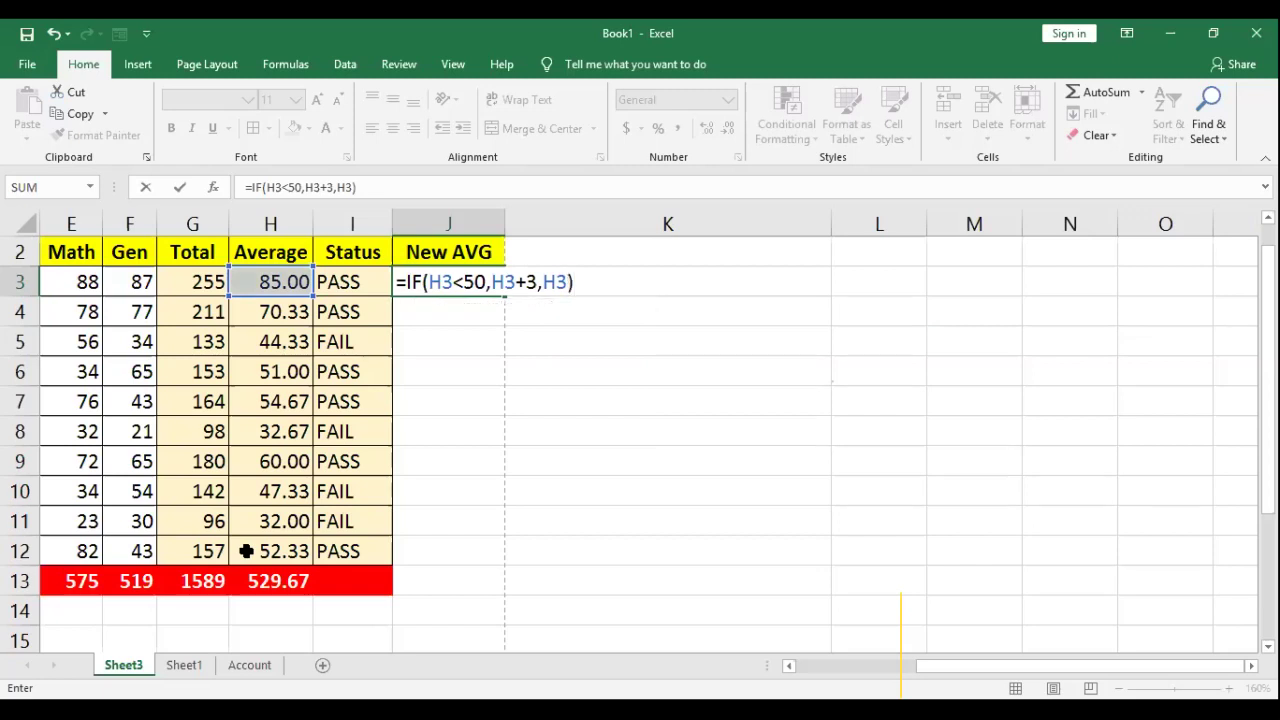
pyautogui.moveTo(497, 282); pyautogui.dragTo(567, 282)
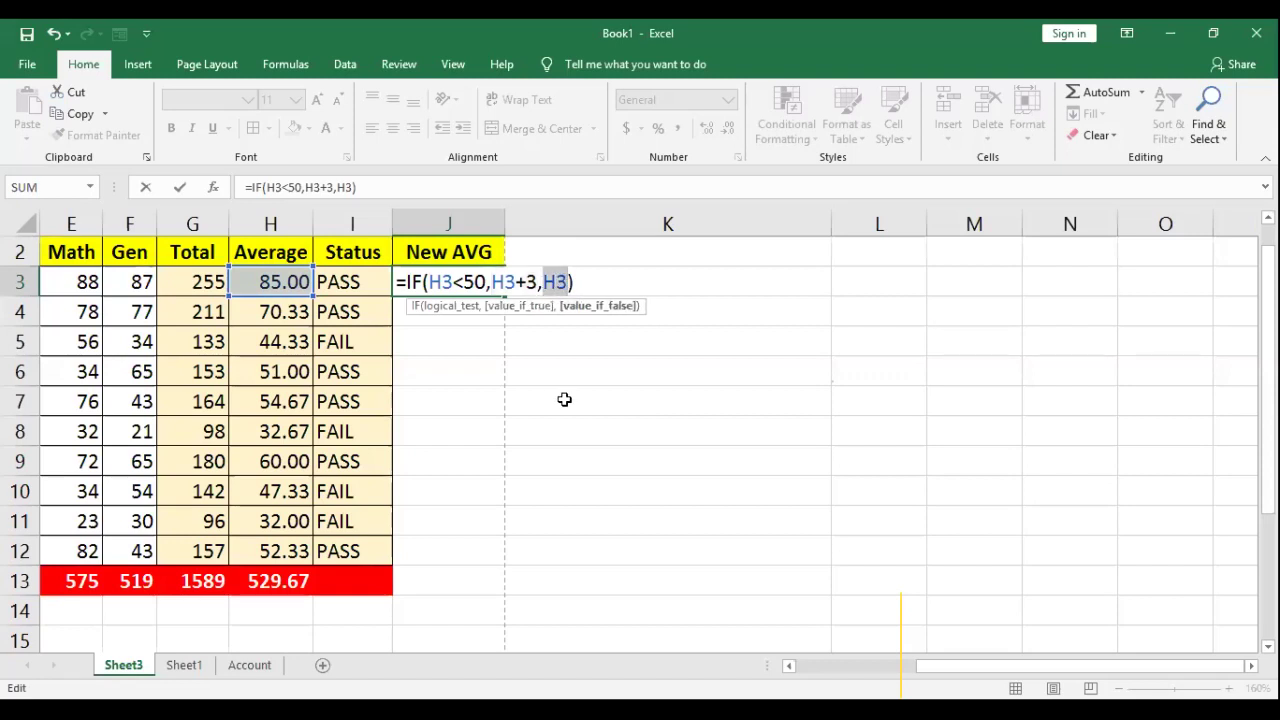
pyautogui.moveTo(432, 282); pyautogui.dragTo(569, 283)
pyautogui.moveTo(491, 282); pyautogui.dragTo(537, 282)
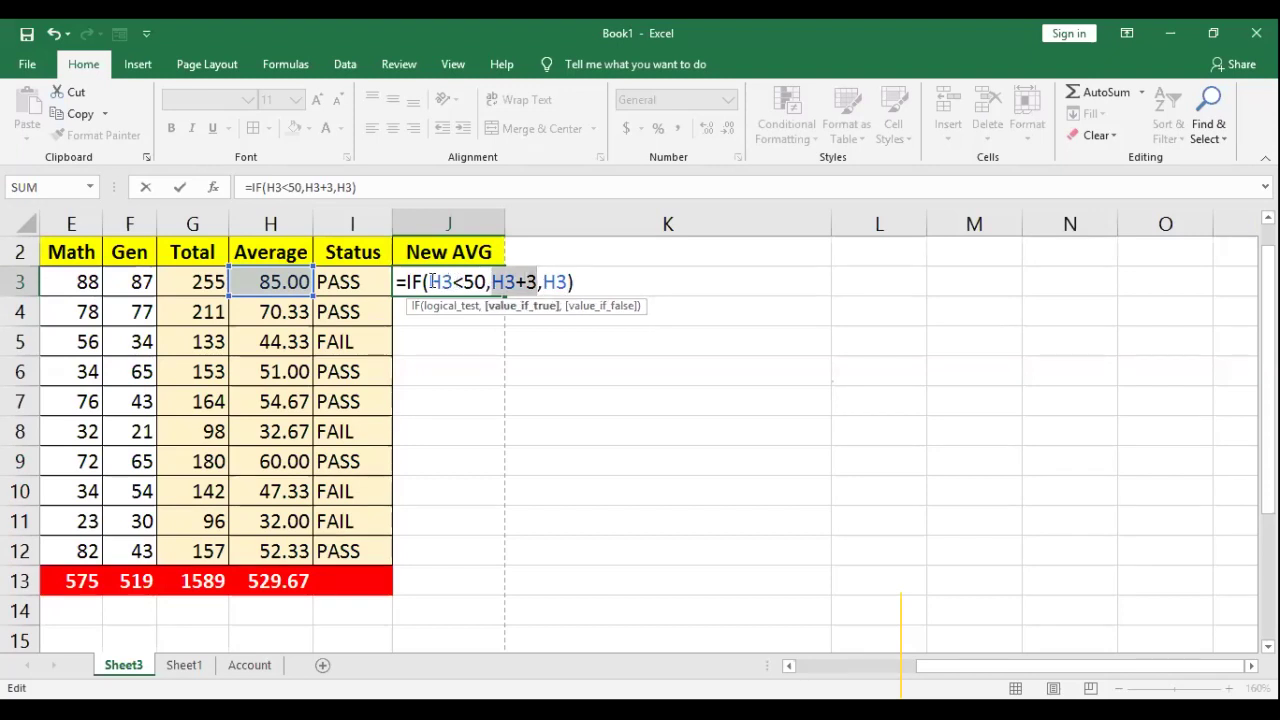
pyautogui.moveTo(537, 282); pyautogui.dragTo(567, 282)
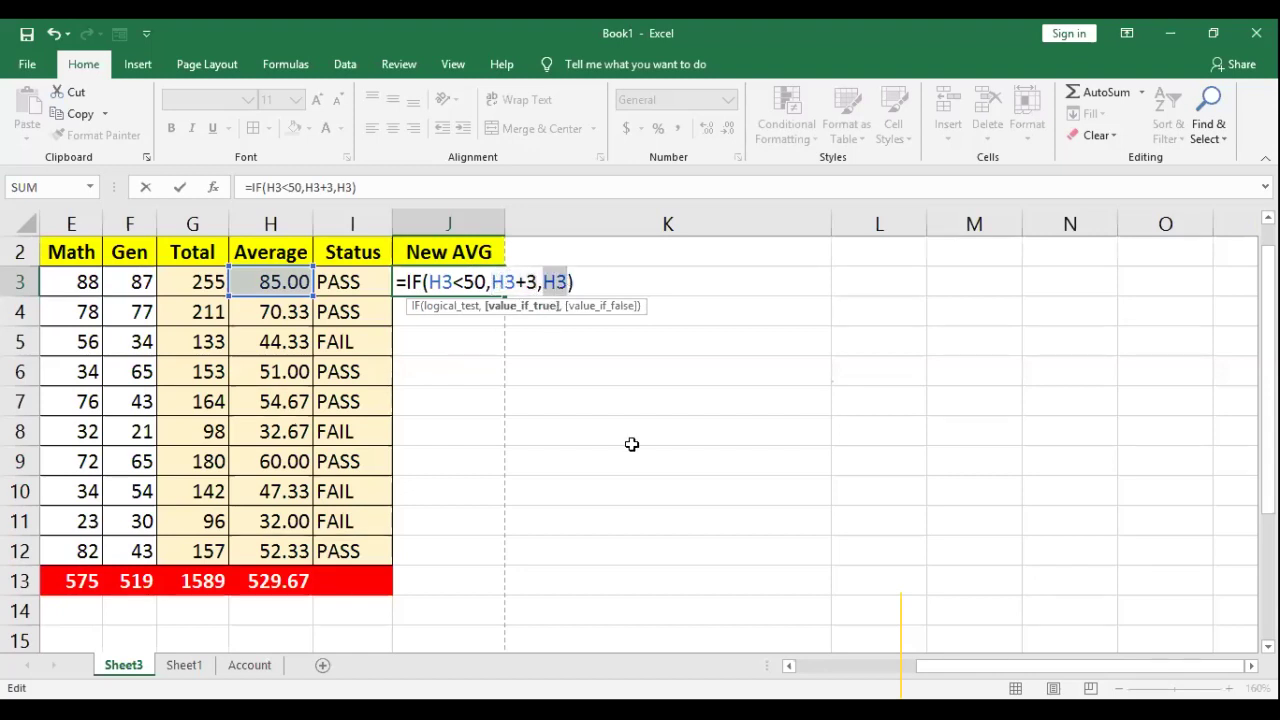
pyautogui.press('Return')
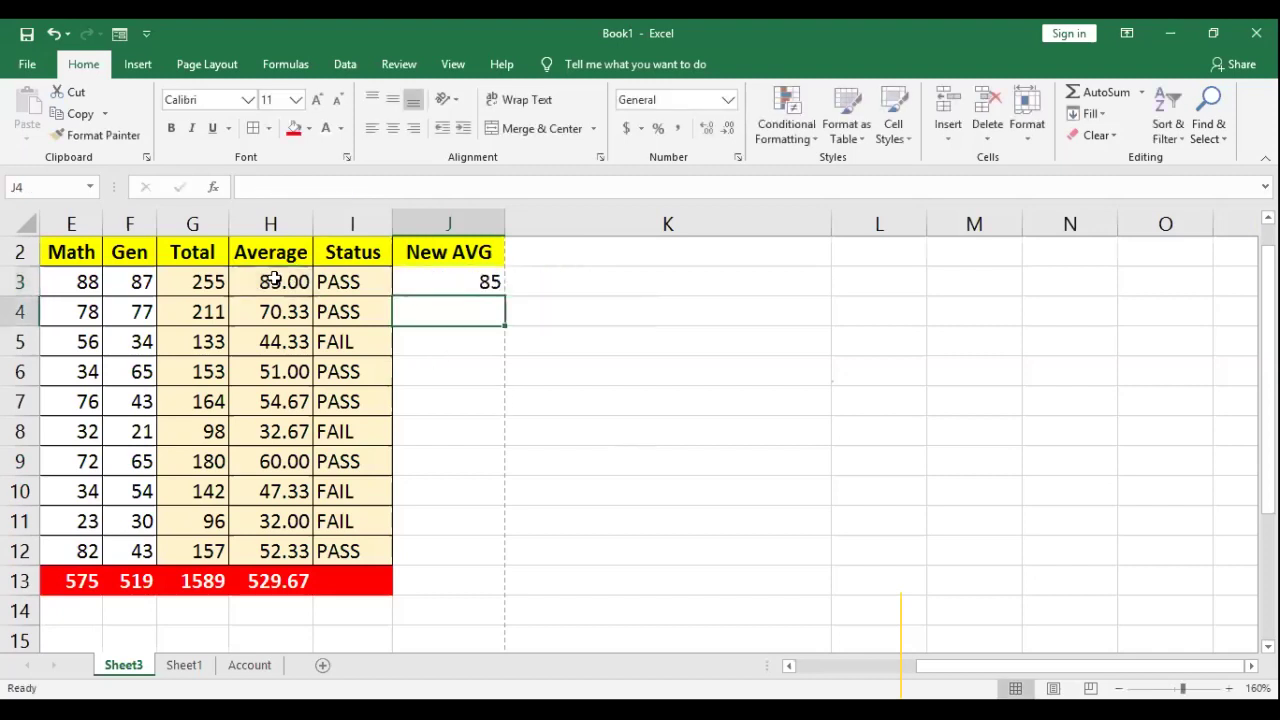
# Step: Fill J3's New AVG formula down to J12 and compare averages in H, I and J
pyautogui.click(487, 282)
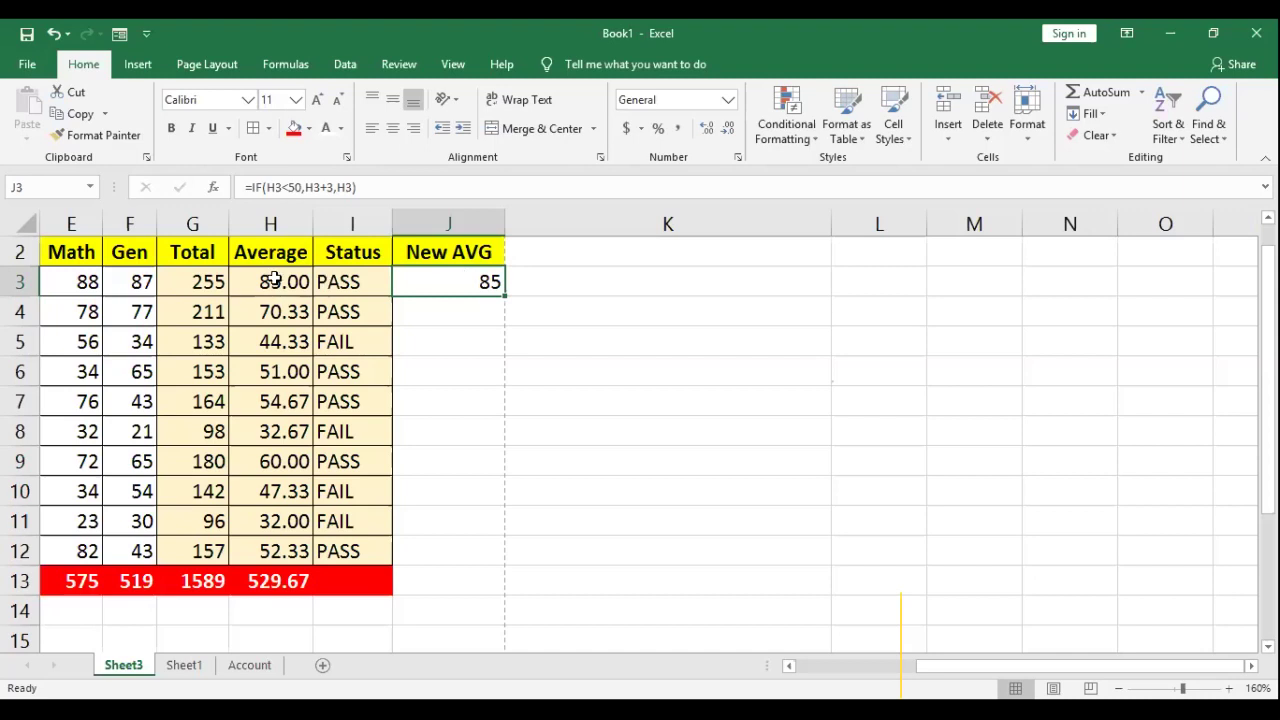
pyautogui.moveTo(506, 294); pyautogui.dragTo(491, 560)
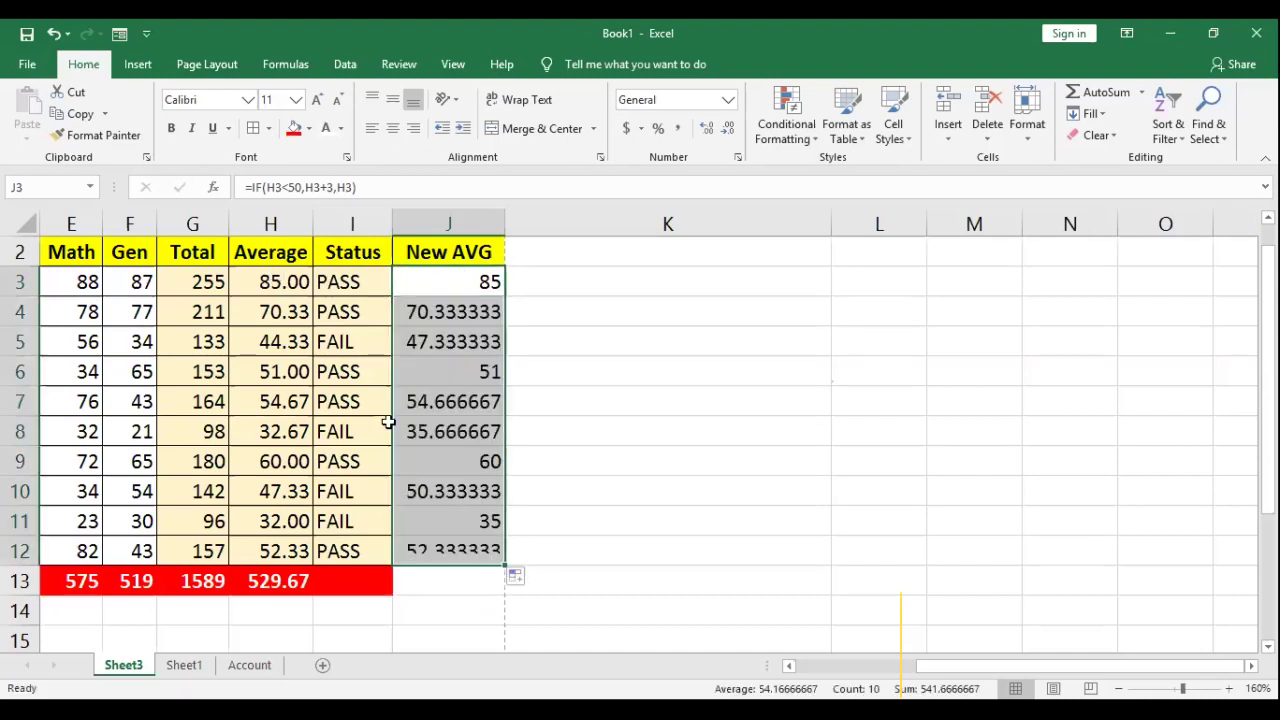
pyautogui.click(272, 311)
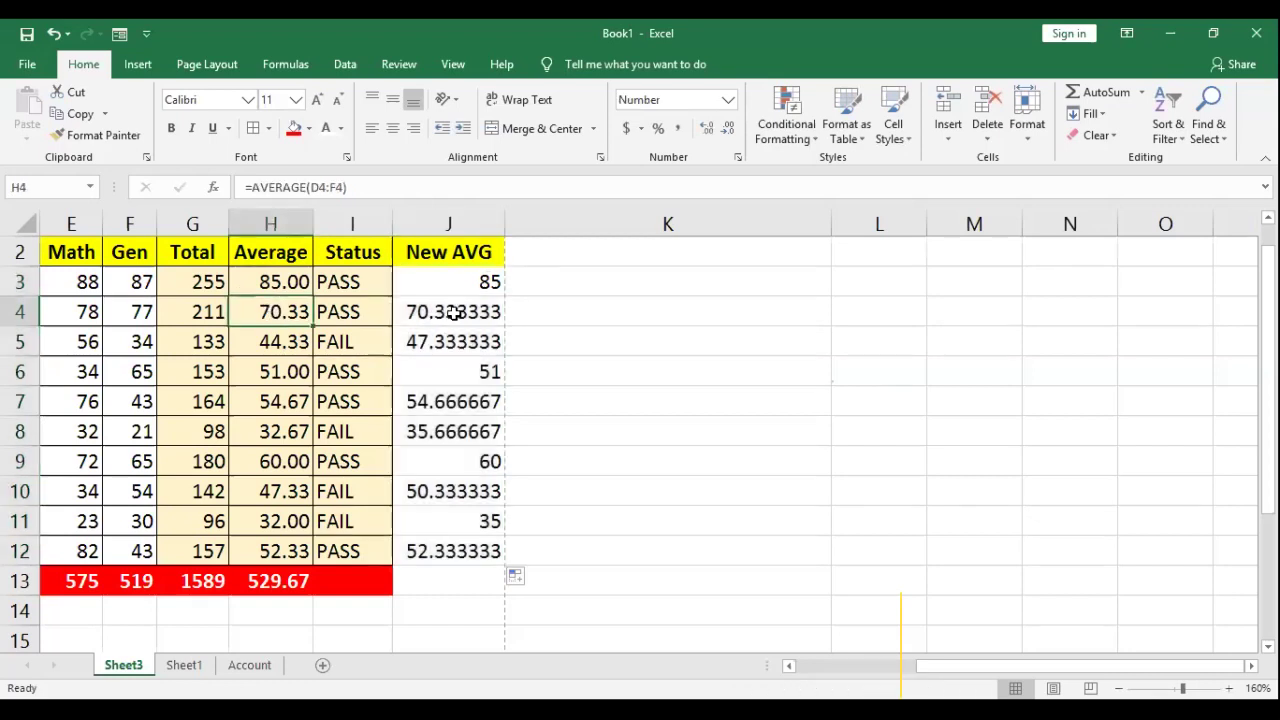
pyautogui.click(443, 313)
pyautogui.click(270, 341)
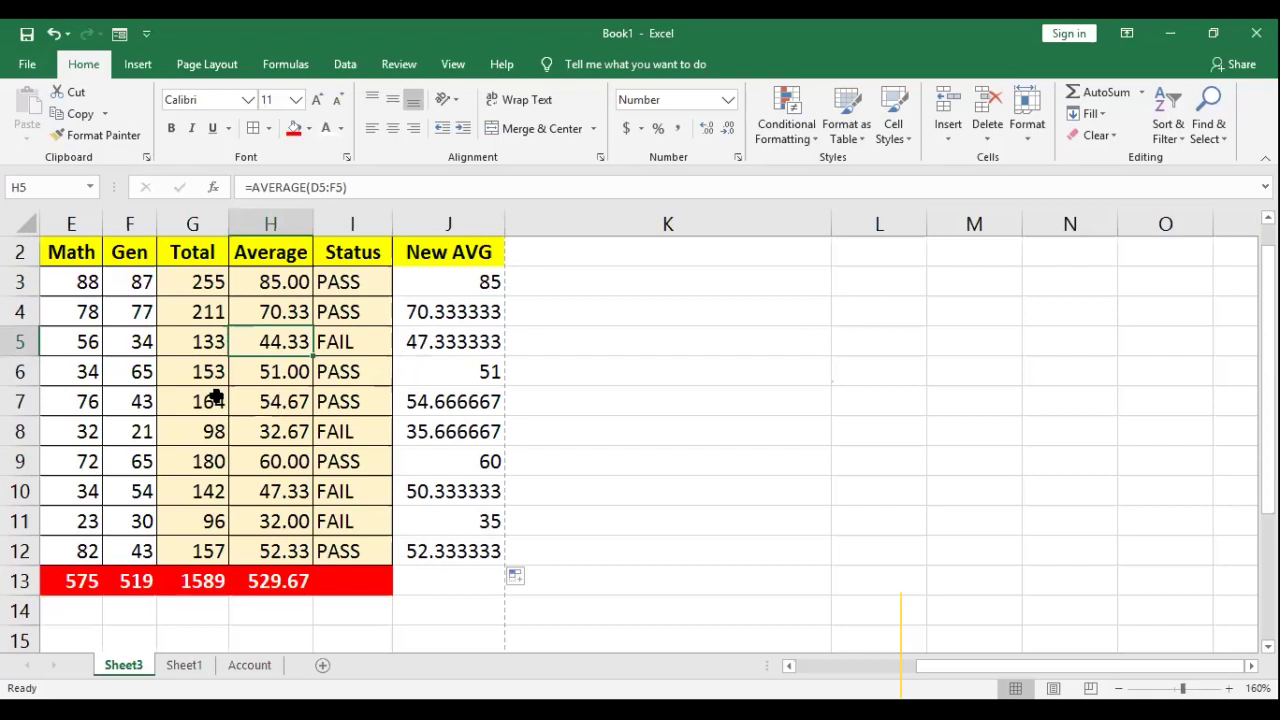
pyautogui.click(266, 373)
pyautogui.click(450, 373)
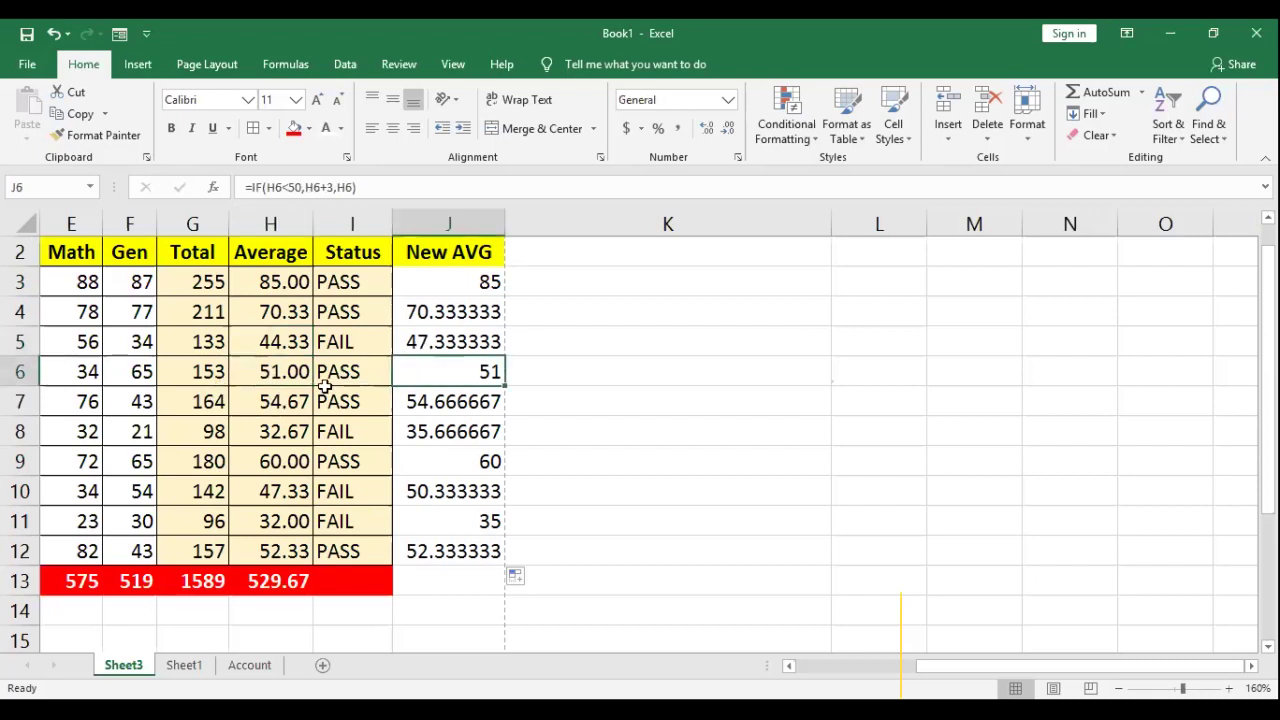
pyautogui.click(278, 491)
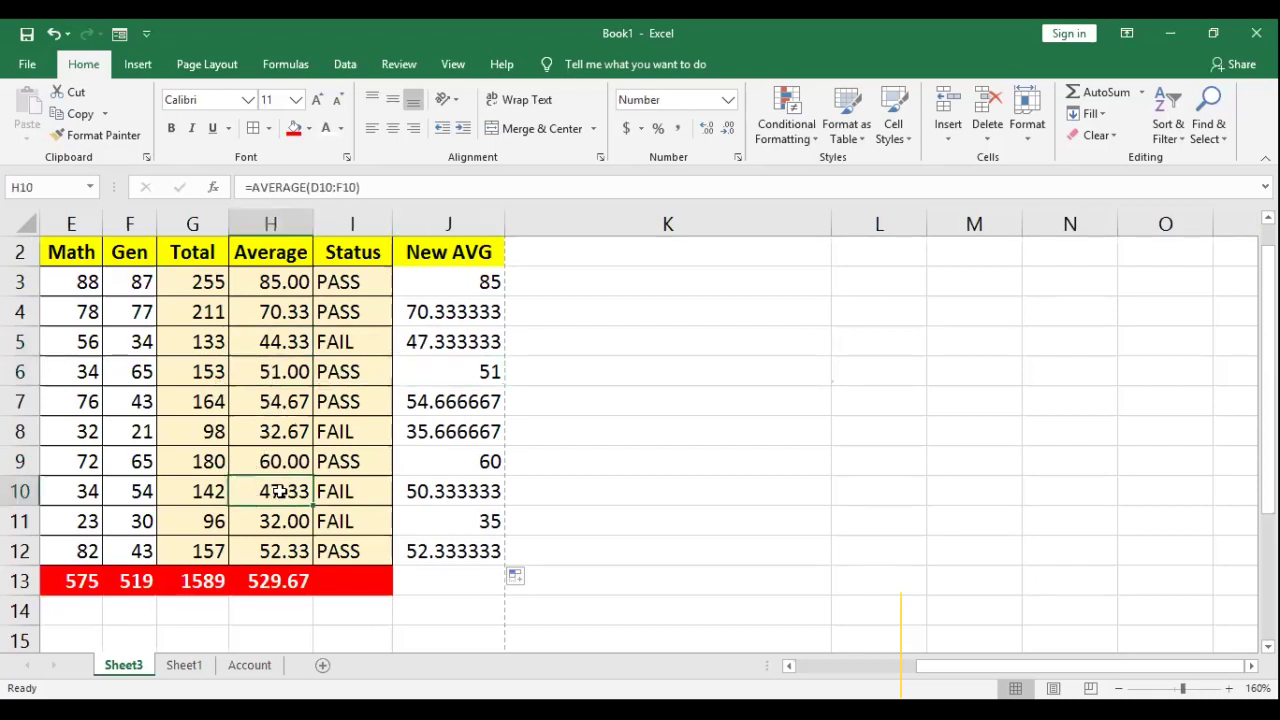
pyautogui.click(417, 491)
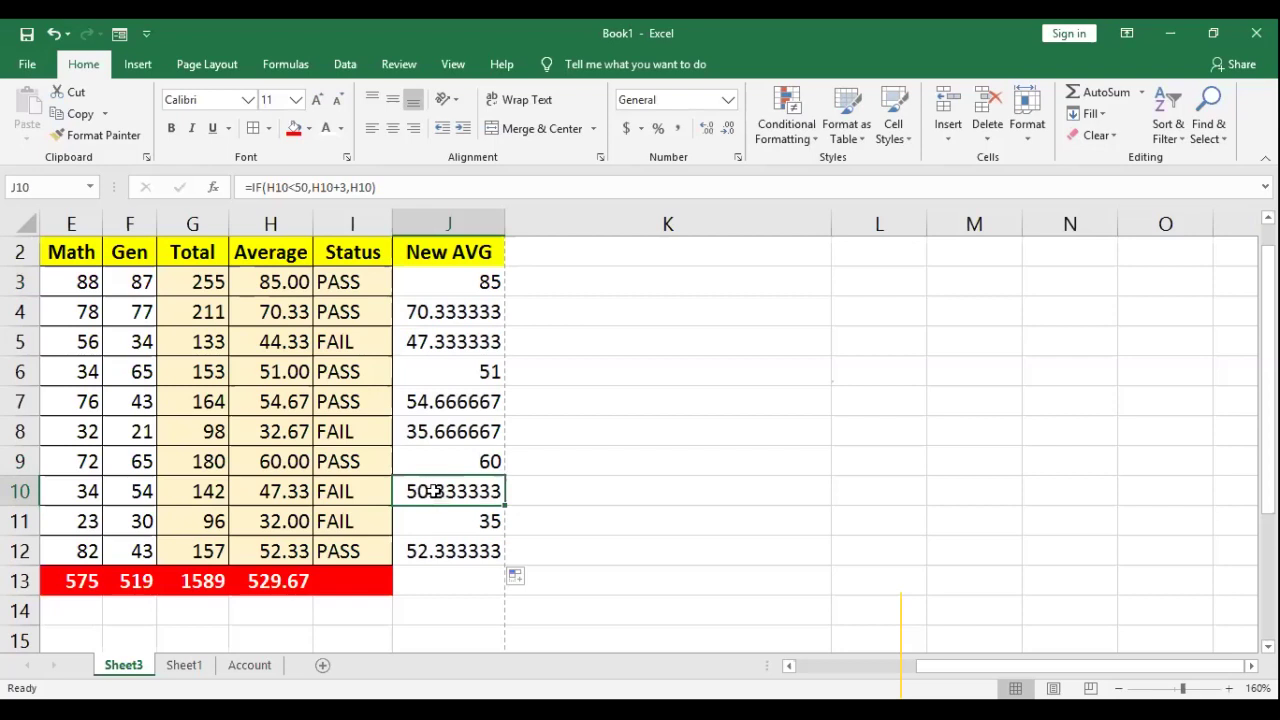
pyautogui.click(268, 495)
pyautogui.click(386, 497)
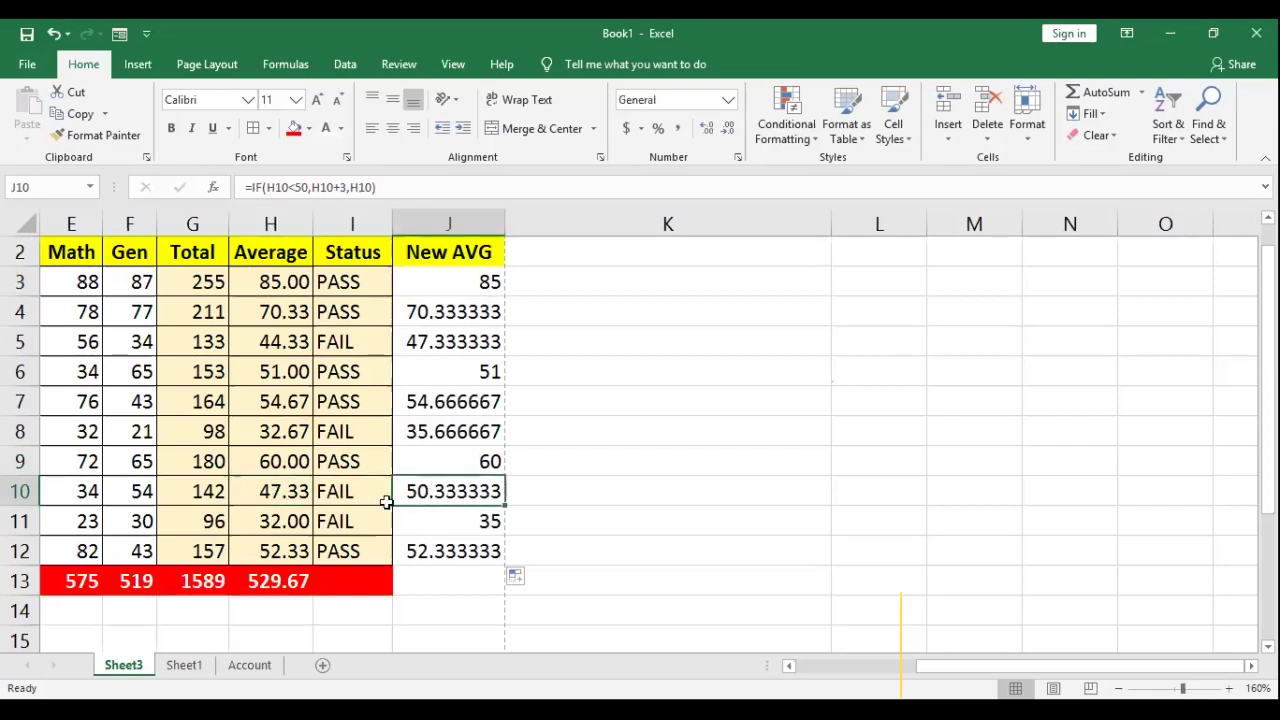
pyautogui.click(355, 286)
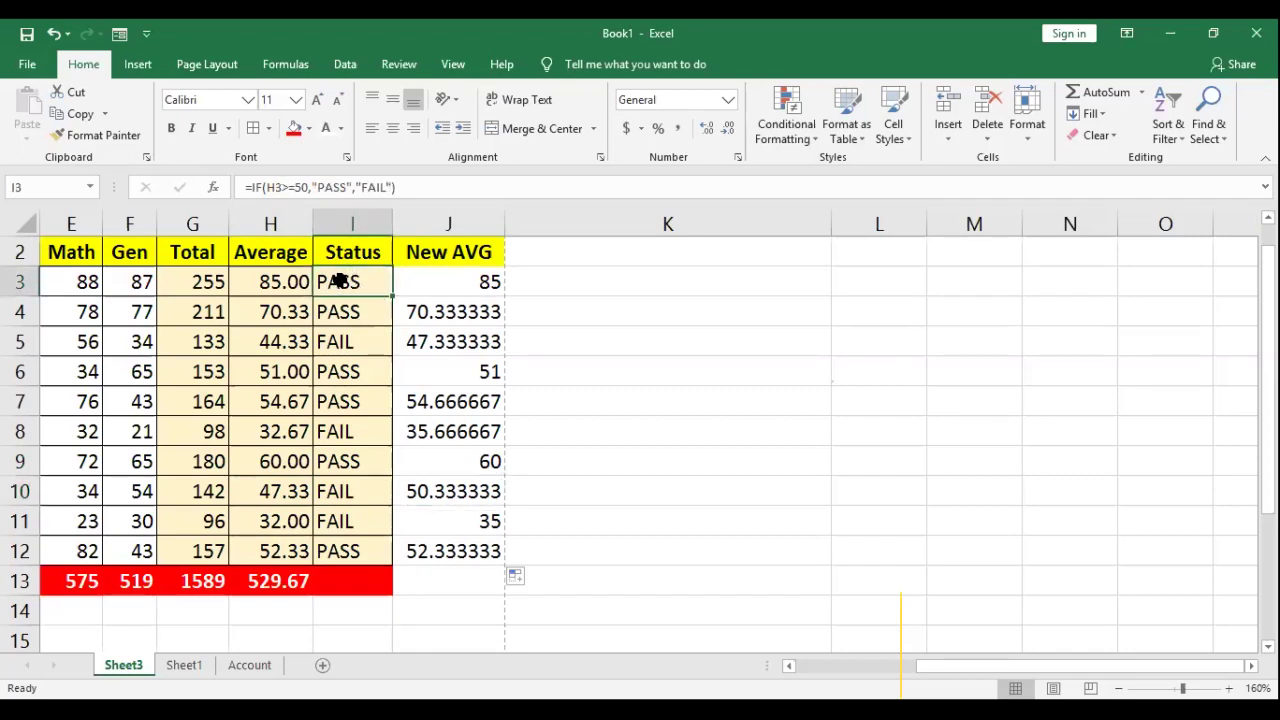
# Step: Autofit column J to its values and refill the J3 formula down to J12
pyautogui.click(536, 278)
pyautogui.moveTo(436, 292); pyautogui.dragTo(439, 555)
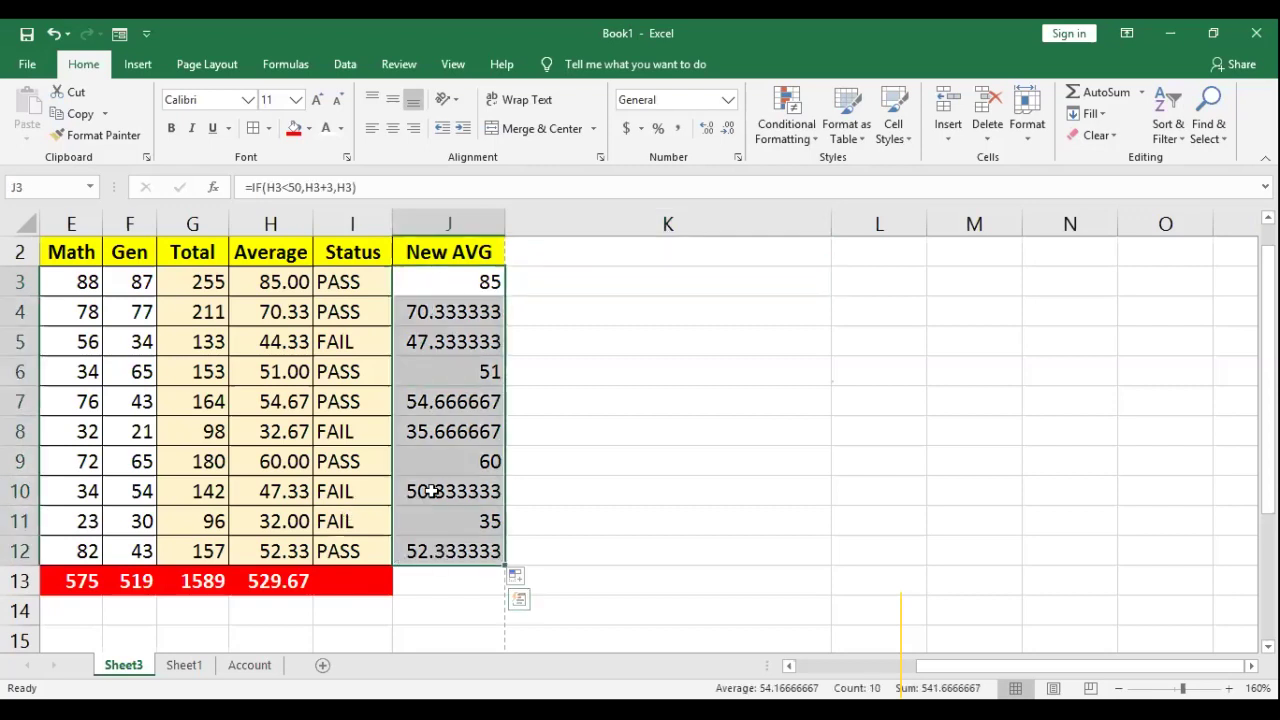
pyautogui.click(556, 401)
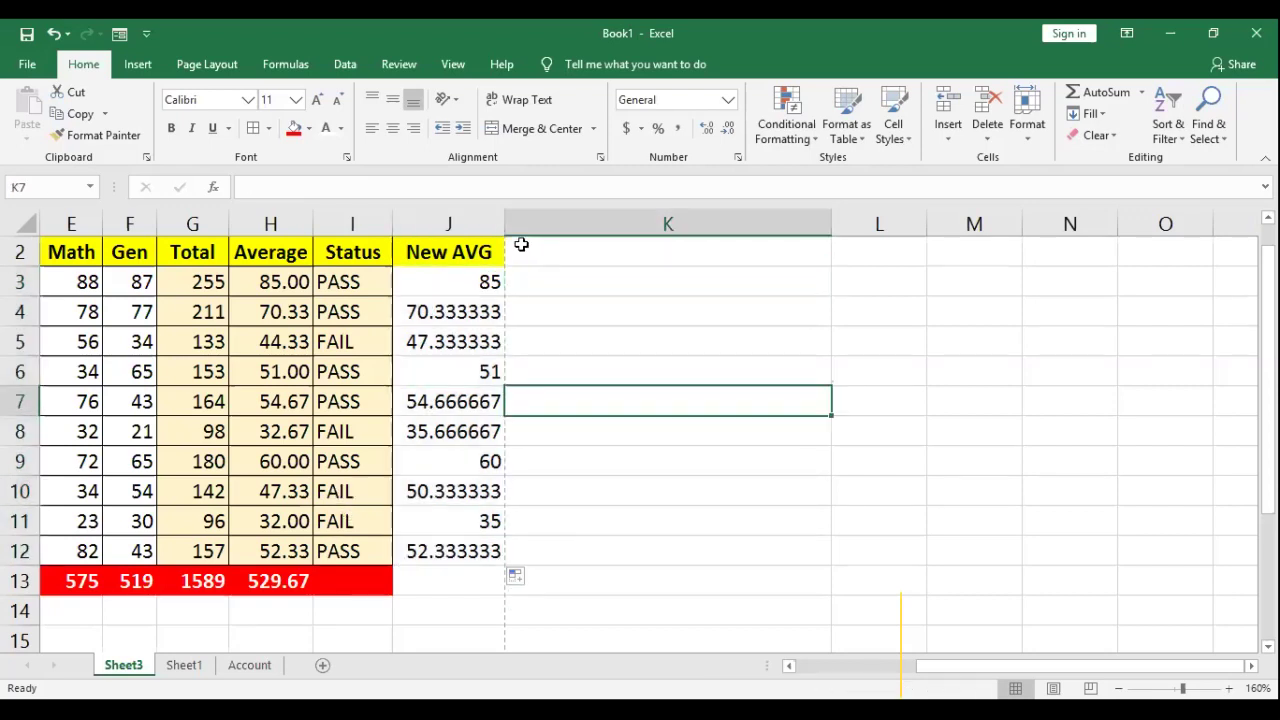
pyautogui.doubleClick(500, 219)
pyautogui.doubleClick(457, 285)
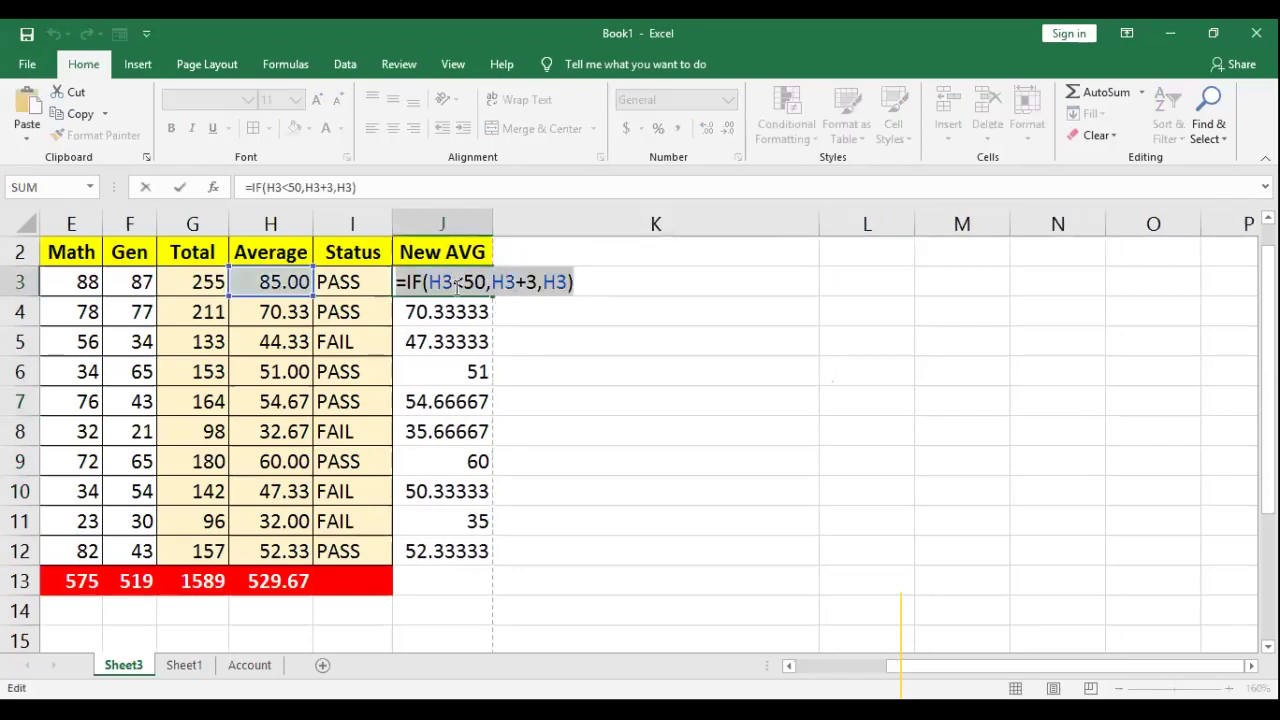
pyautogui.click(636, 460)
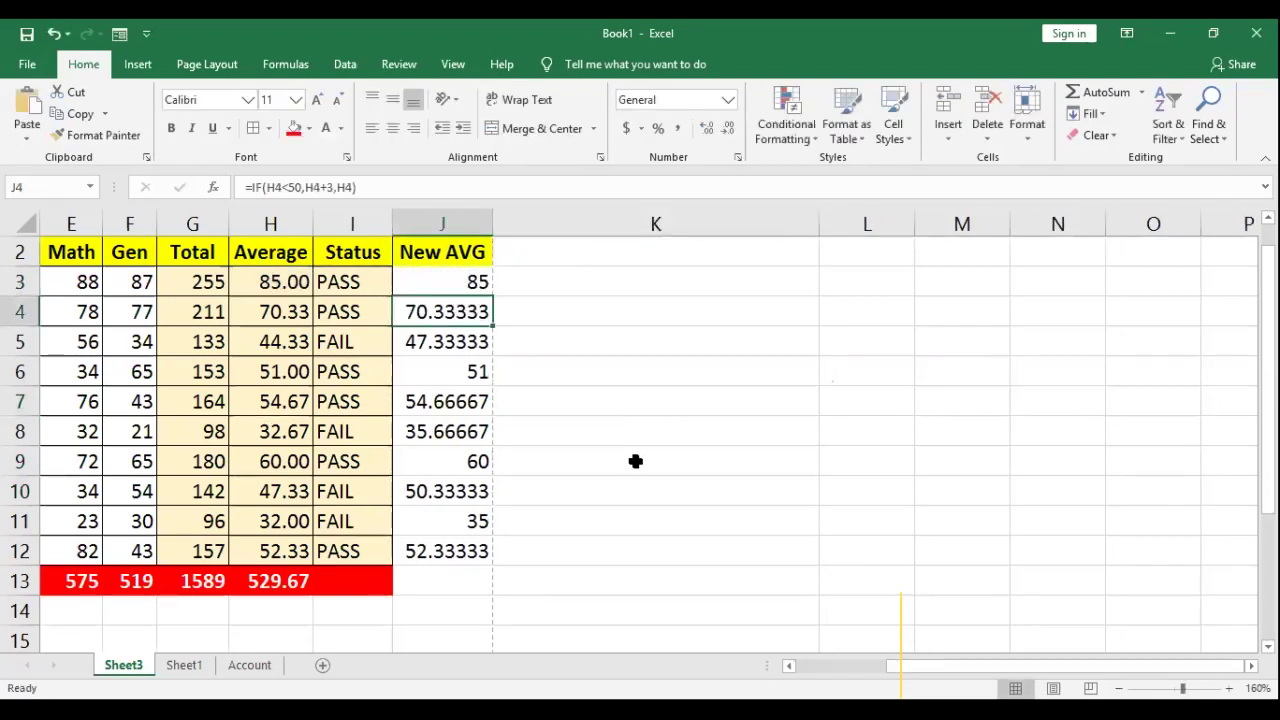
pyautogui.click(479, 286)
pyautogui.moveTo(489, 356); pyautogui.dragTo(545, 563)
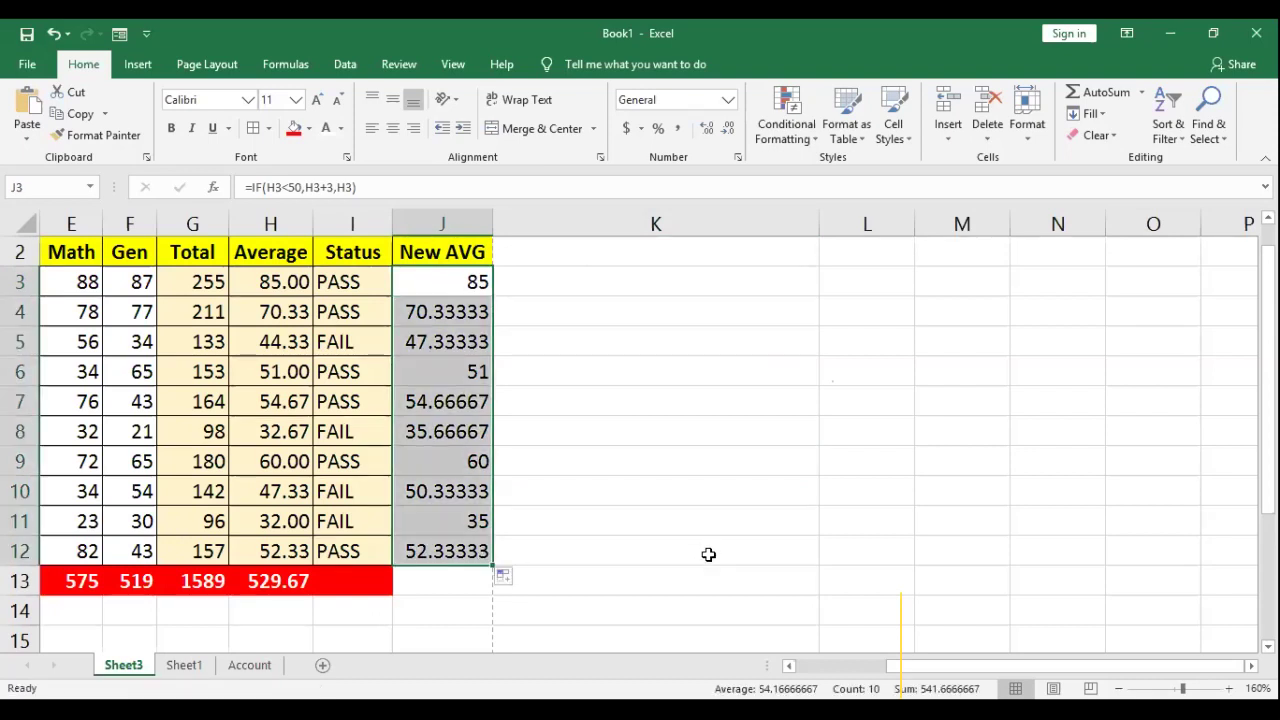
# Step: Clear all contents of column J, including the New AVG heading and values
pyautogui.click(453, 218)
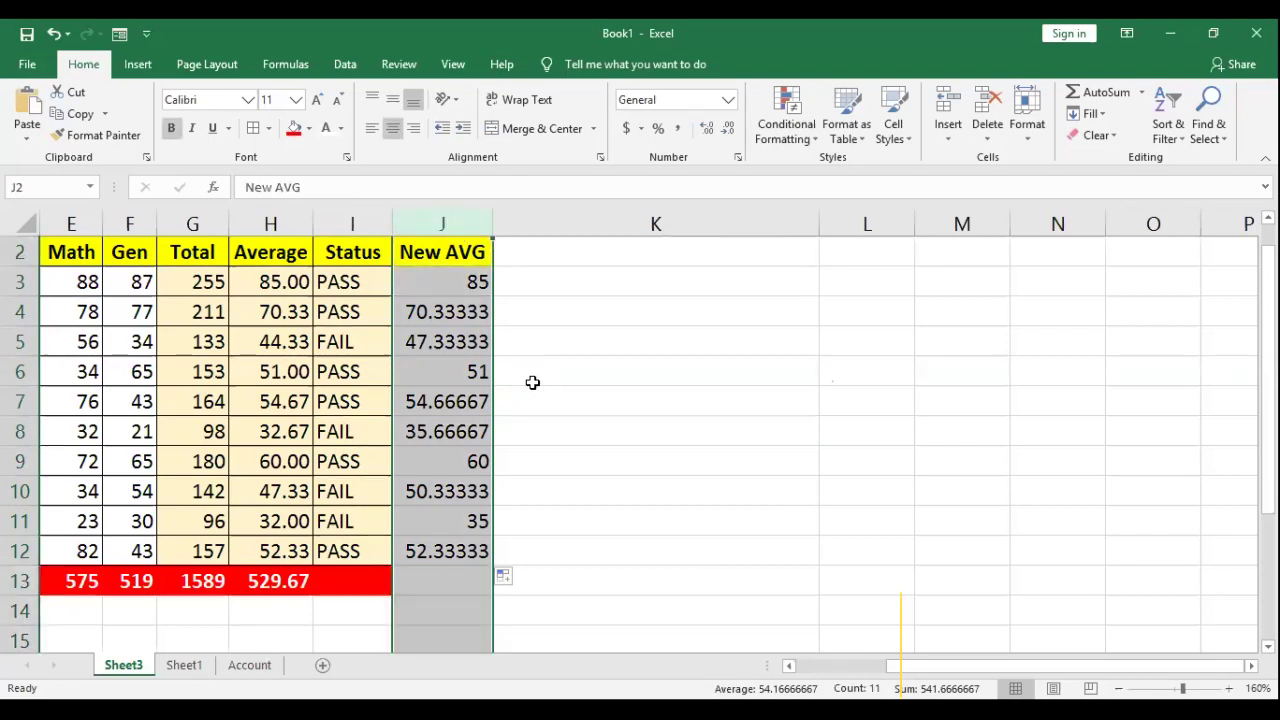
pyautogui.press('Delete')
pyautogui.click(545, 370)
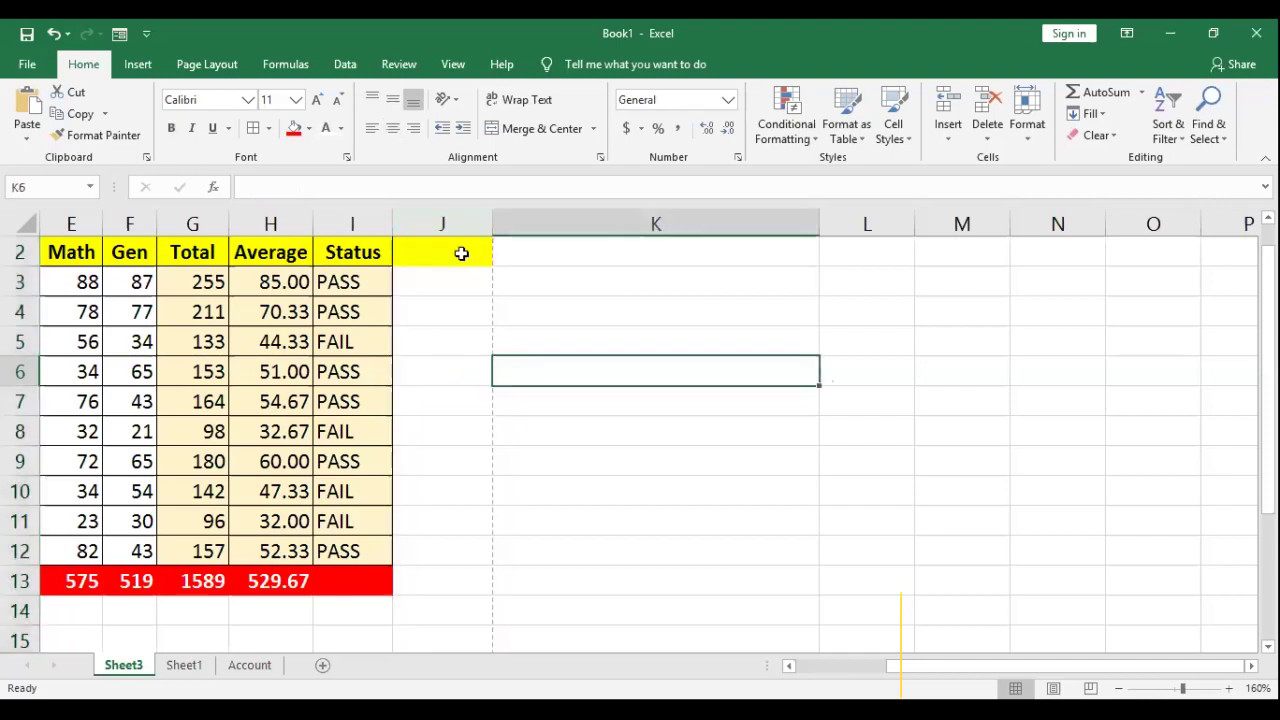
# Step: Set J2's fill colour to No Fill, removing the yellow header shading
pyautogui.click(460, 251)
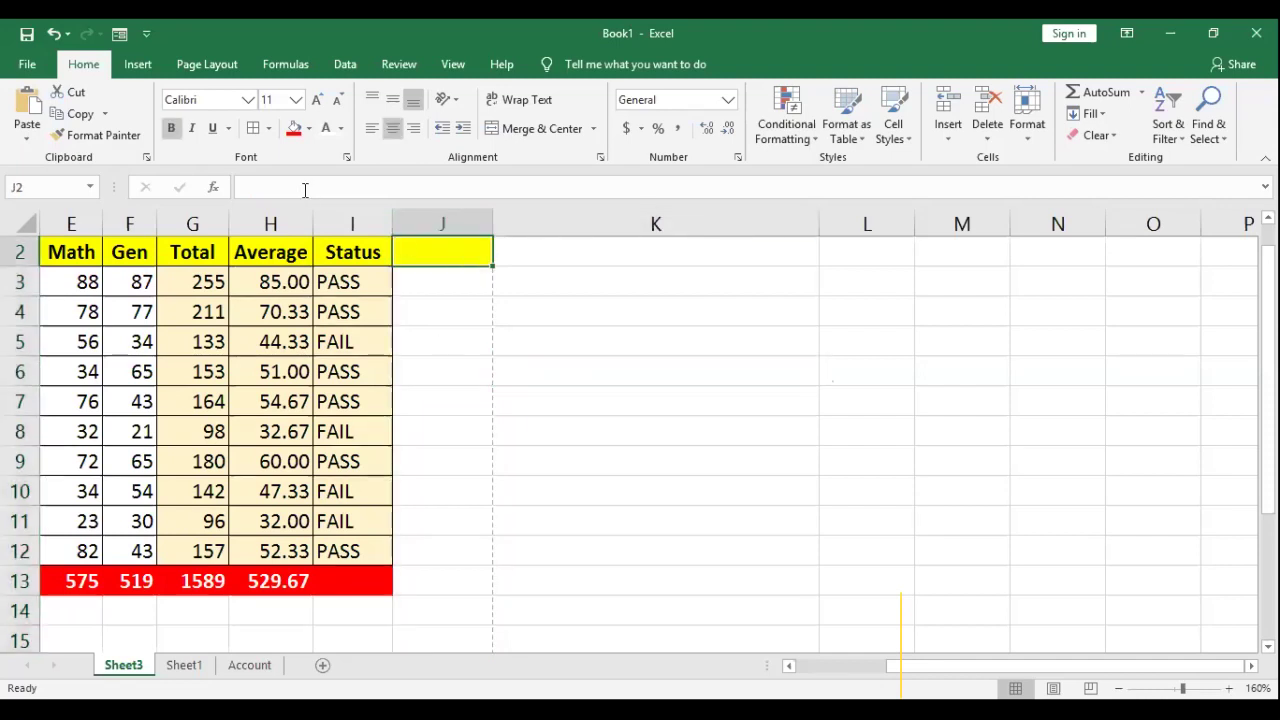
pyautogui.click(310, 130)
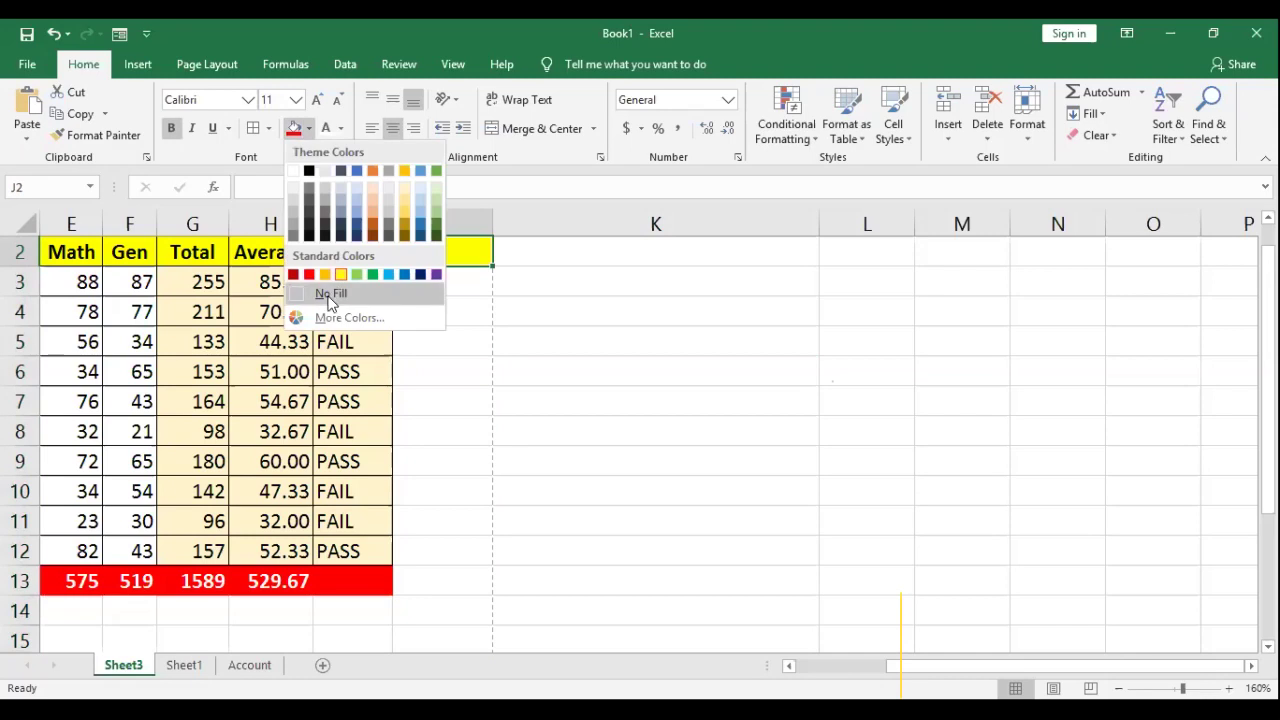
pyautogui.click(460, 362)
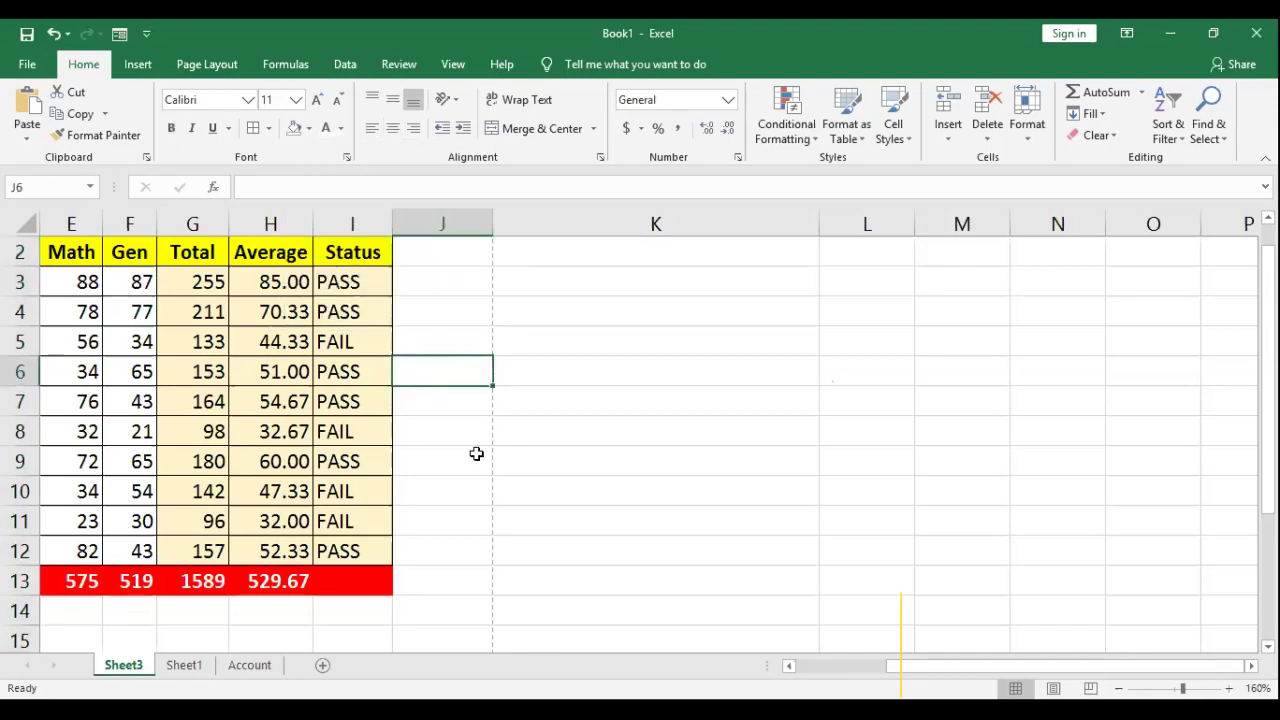
pyautogui.moveTo(354, 371); pyautogui.dragTo(11, 329)
pyautogui.hscroll(-2, 650, 358)
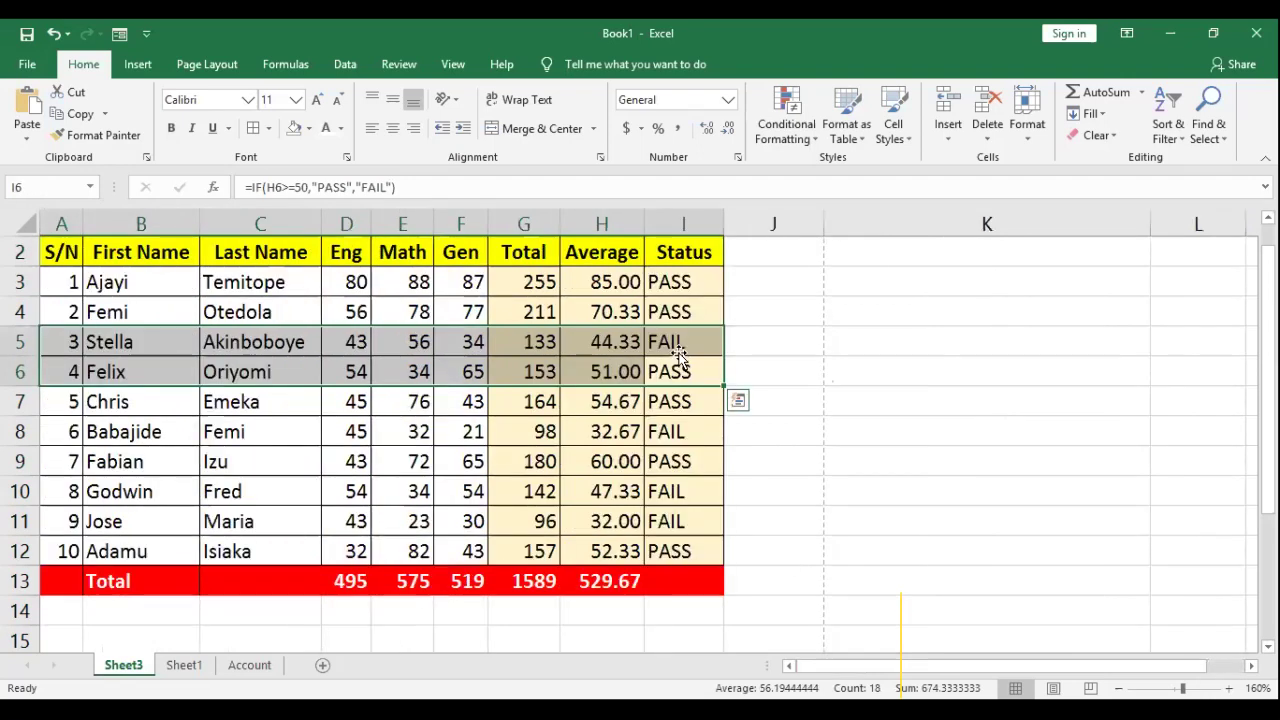
pyautogui.hscroll(2, 617, 297)
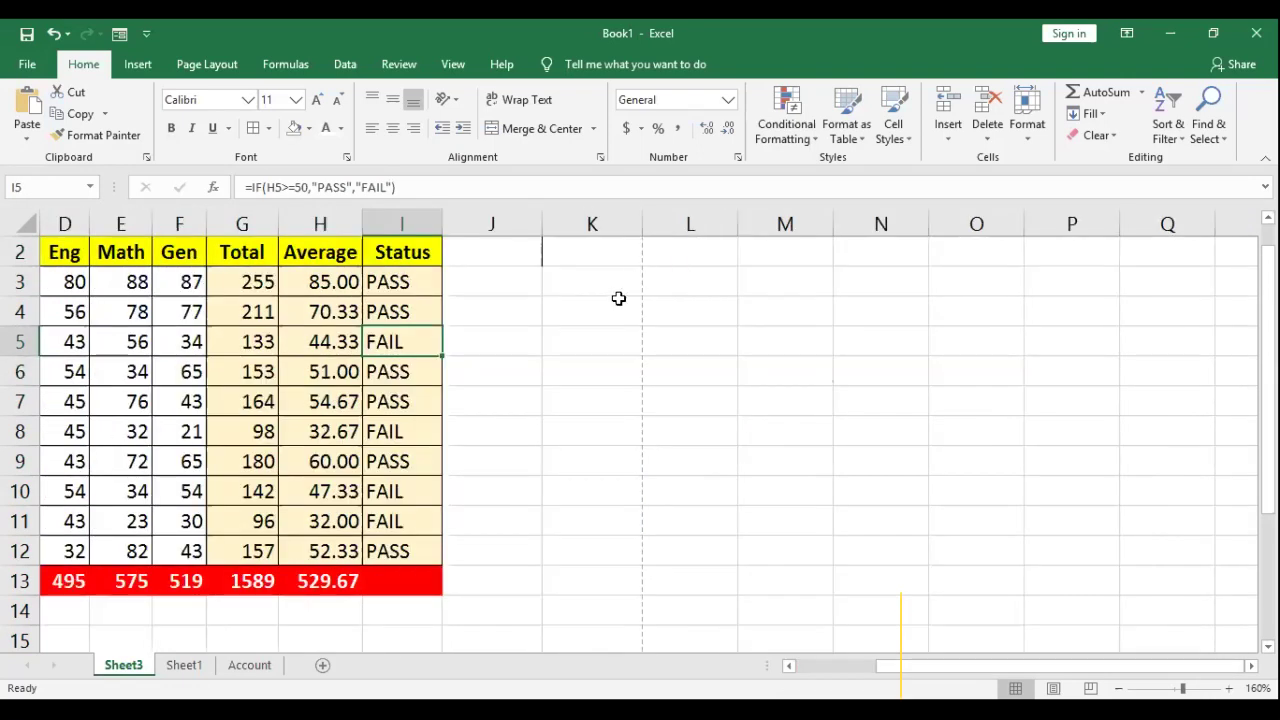
# Step: Enter the heading 'Score Stats' in cell K2
pyautogui.click(592, 278)
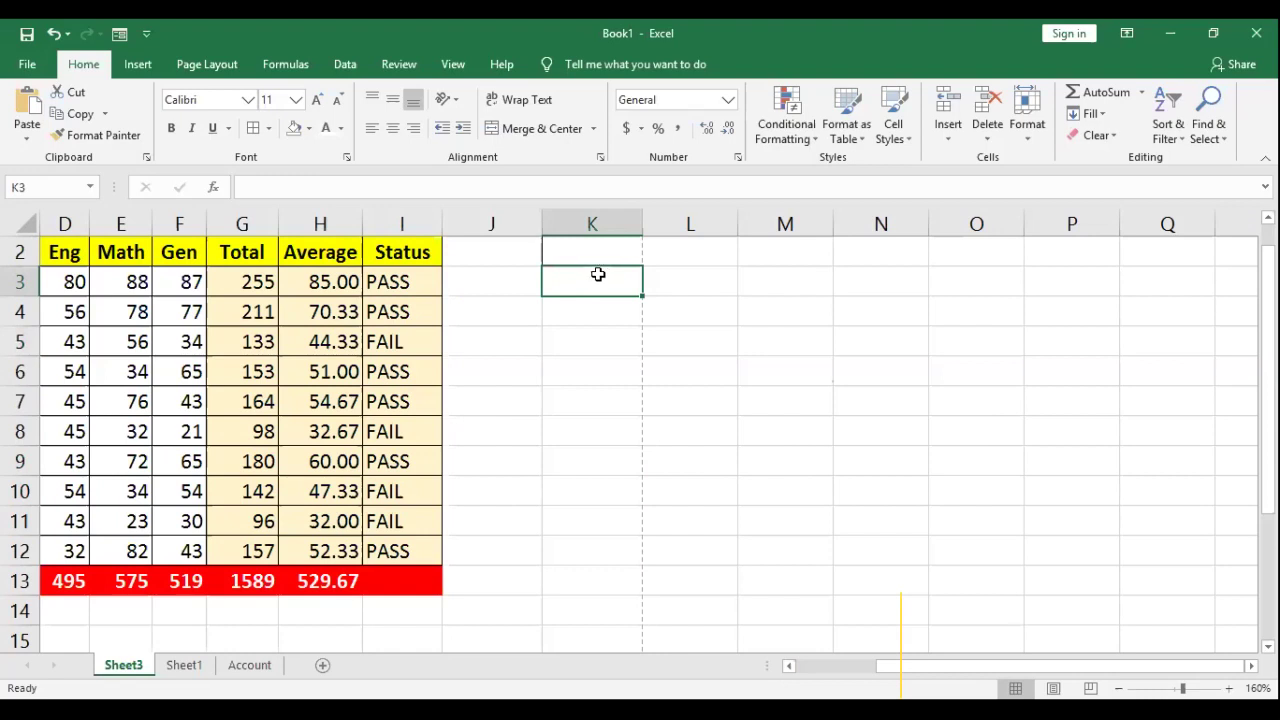
pyautogui.click(613, 250)
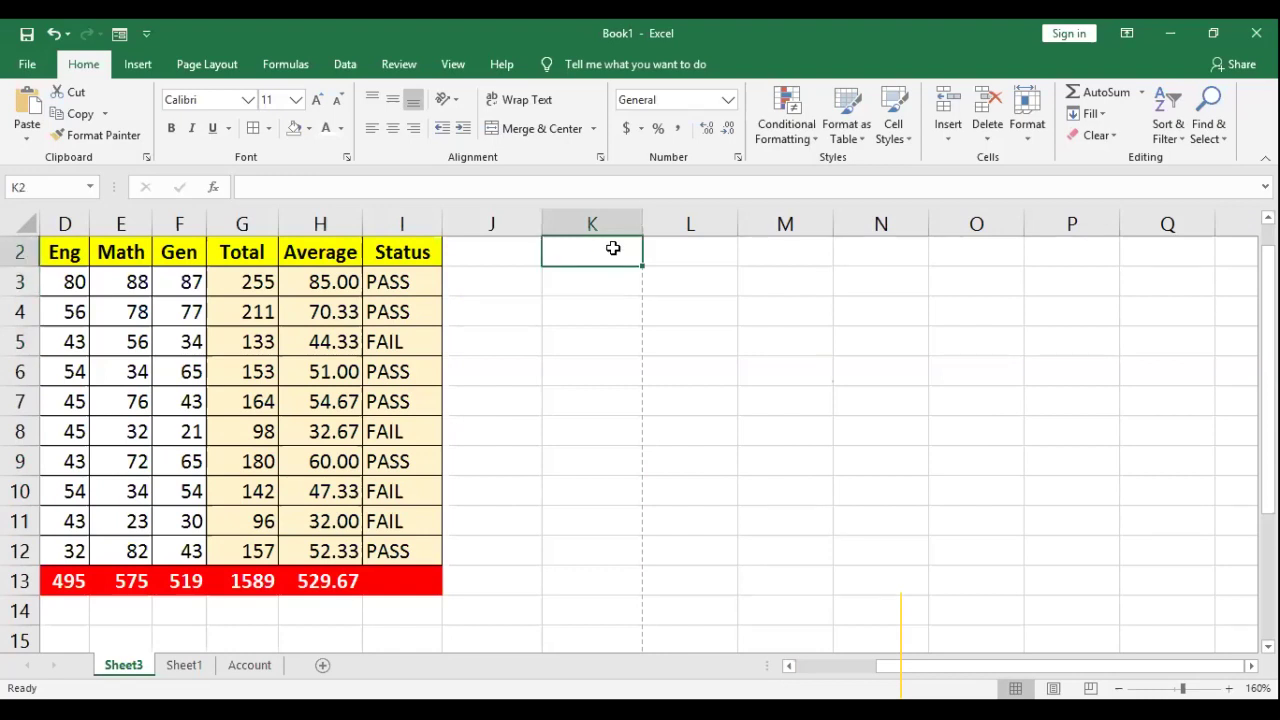
pyautogui.write('scor')
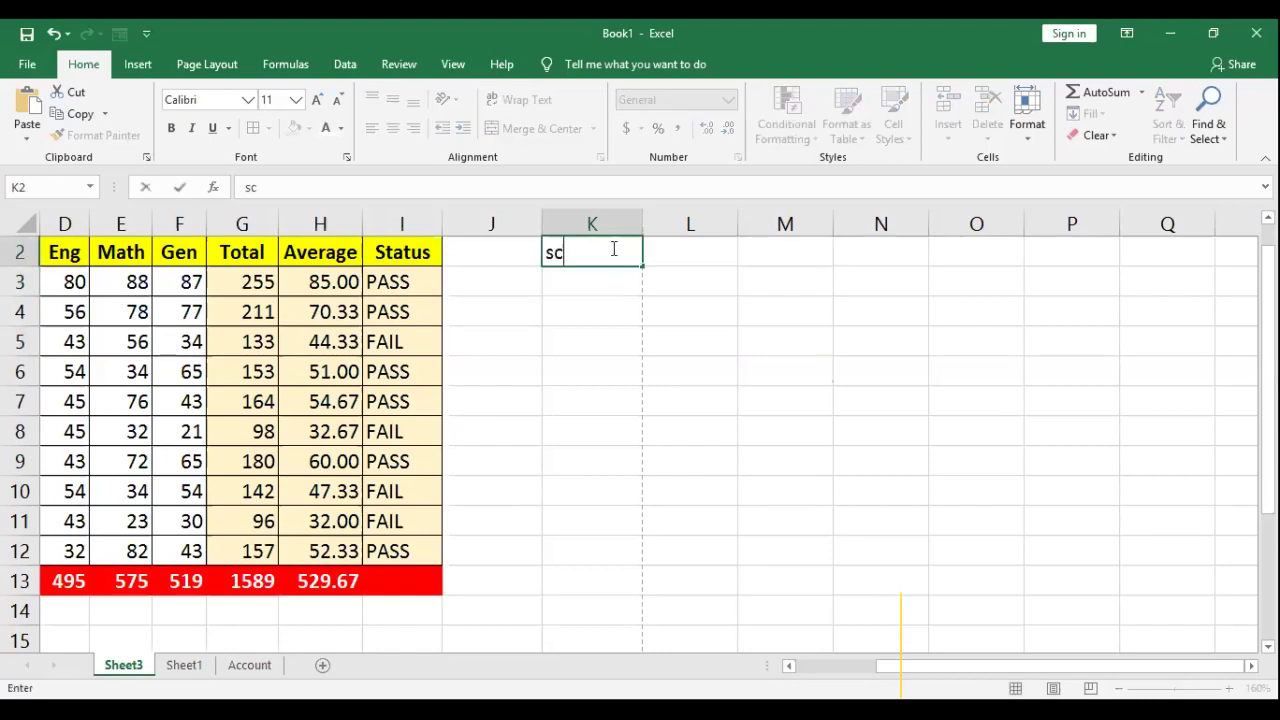
pyautogui.press('BackSpace')
pyautogui.press('BackSpace')
pyautogui.press('BackSpace')
pyautogui.press('BackSpace')
pyautogui.write('Score Stat')
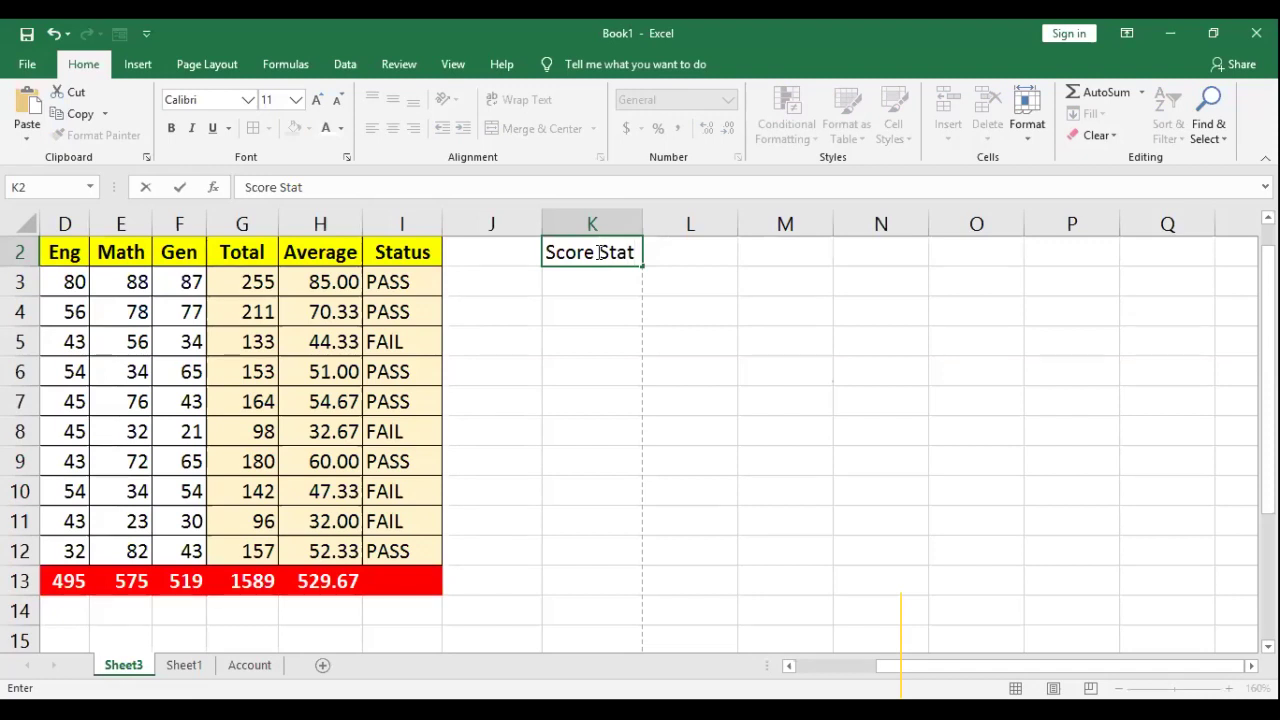
pyautogui.write('s')
pyautogui.press('Return')
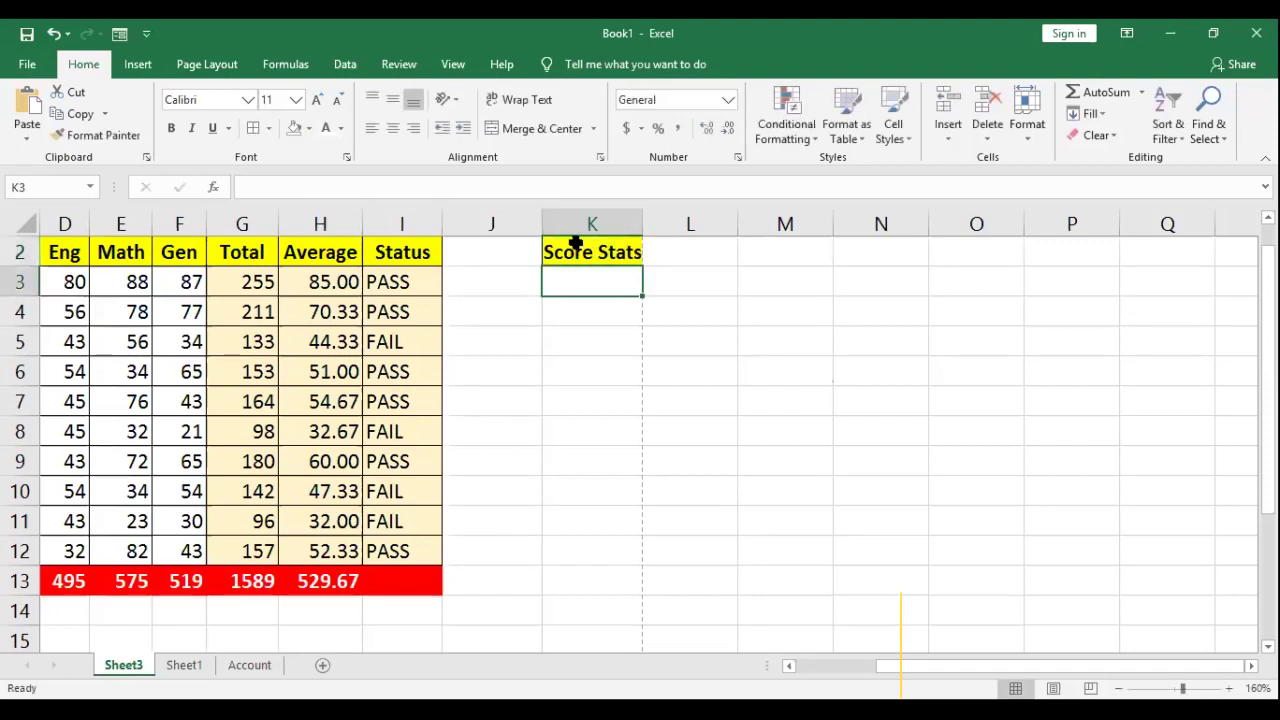
pyautogui.press('Up')
pyautogui.press('Right')
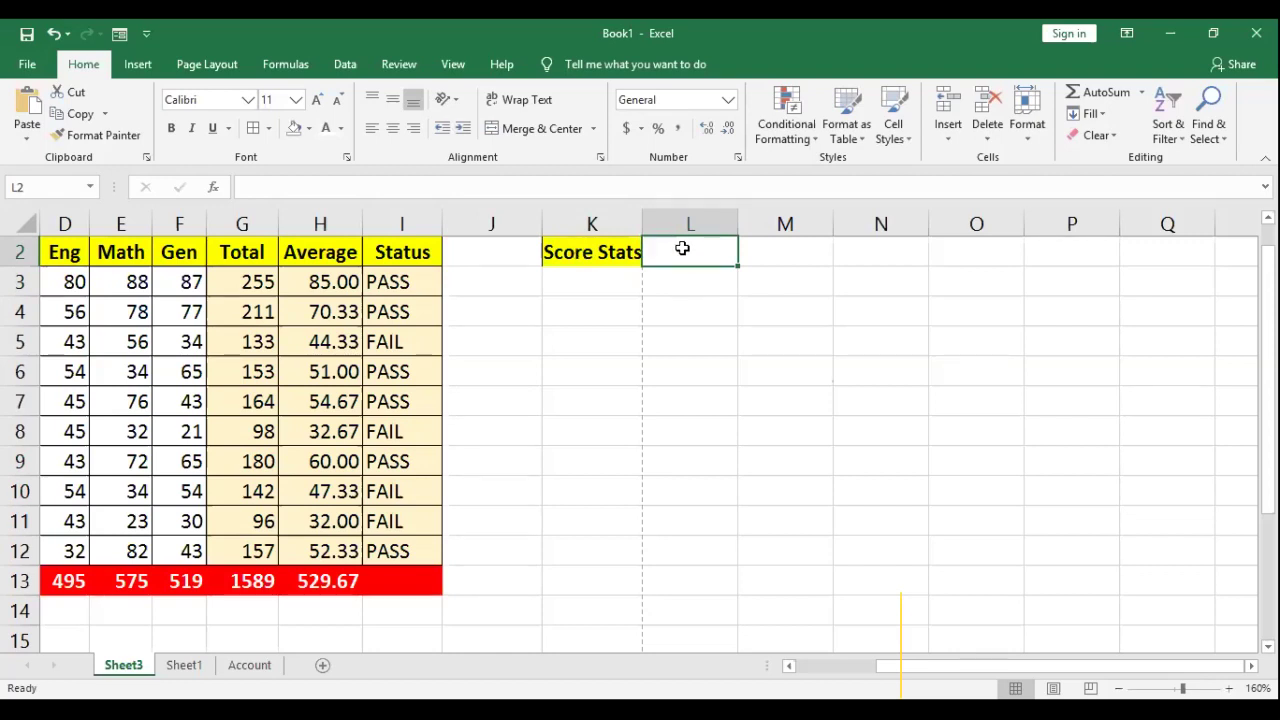
# Step: Merge and centre the heading across K2:L2, fill it yellow, and widen column K
pyautogui.moveTo(682, 248); pyautogui.dragTo(600, 251)
pyautogui.click(540, 128)
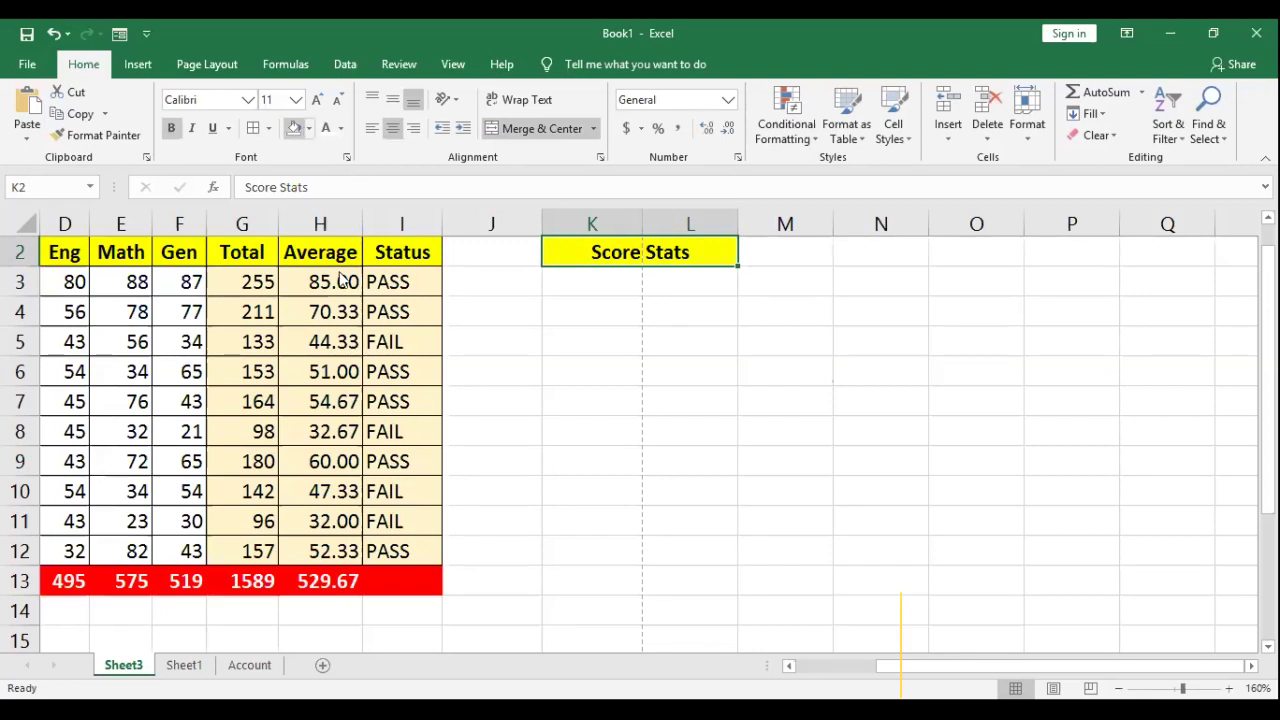
pyautogui.click(309, 128)
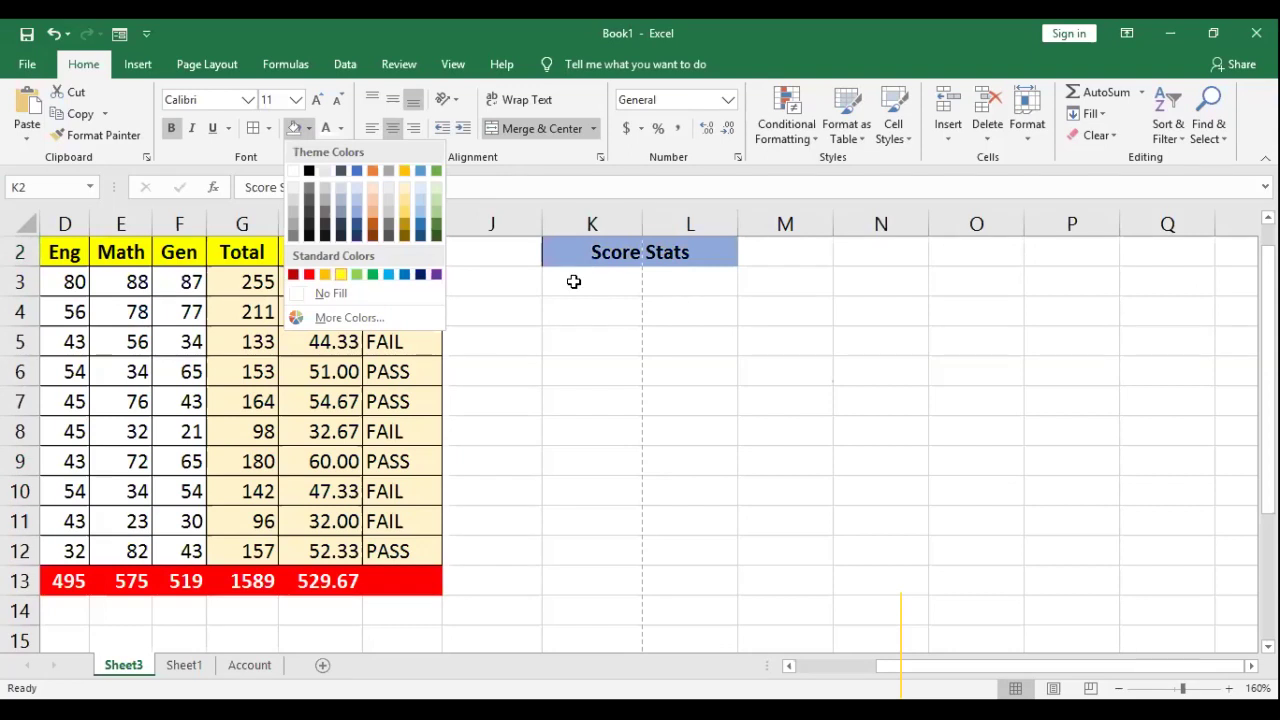
pyautogui.click(608, 288)
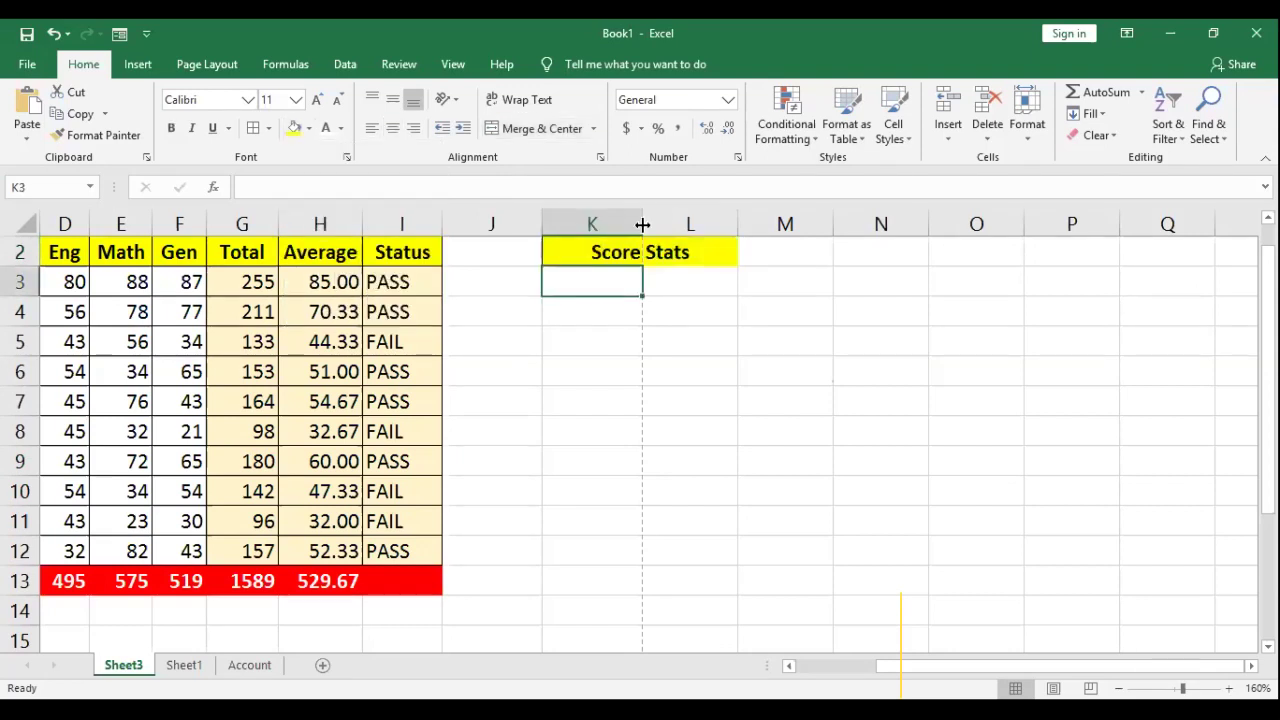
pyautogui.moveTo(675, 220); pyautogui.dragTo(676, 220)
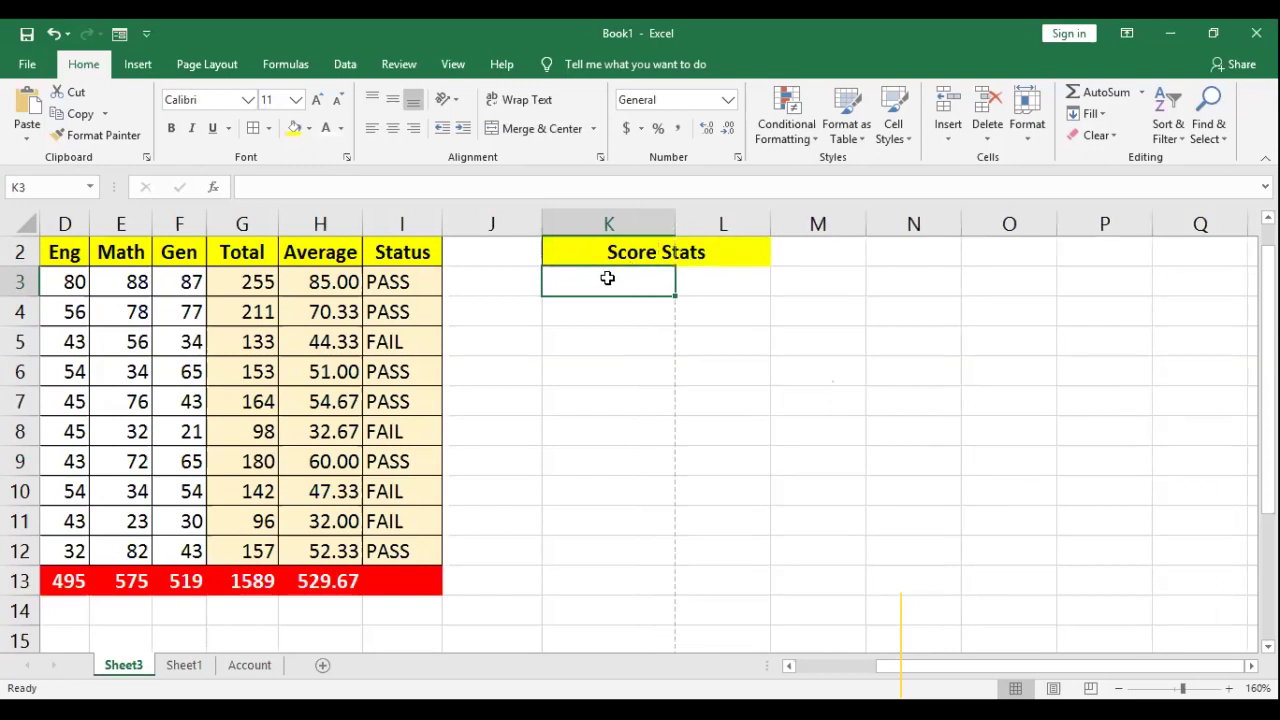
# Step: Enter the labels Best Score, Average Score and Lowest Score in K3:K5
pyautogui.write('Best Score')
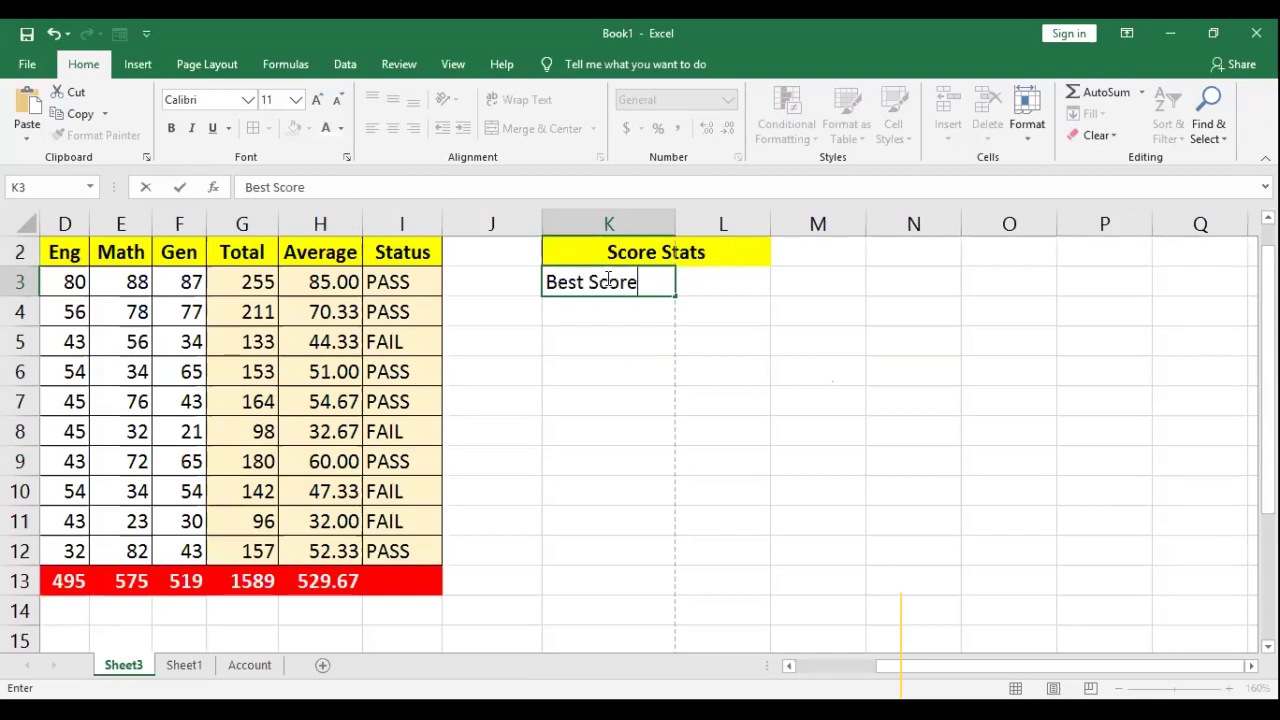
pyautogui.press('Return')
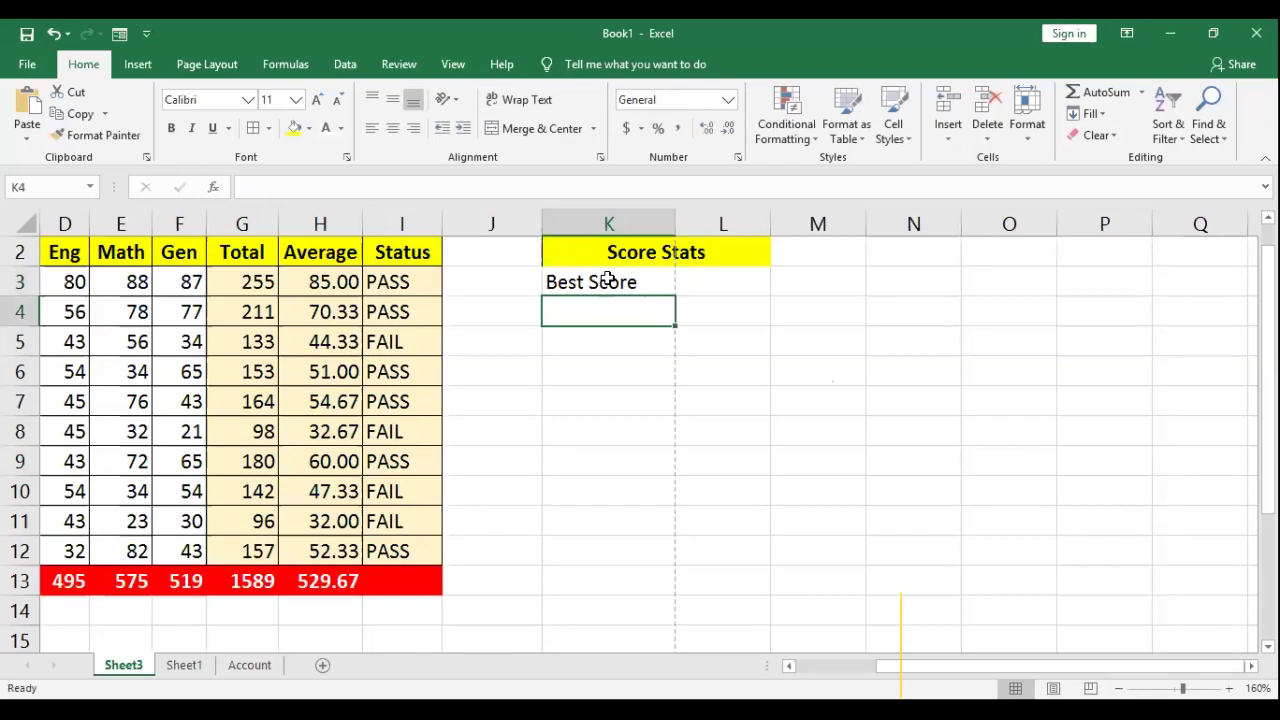
pyautogui.write('Average Sc')
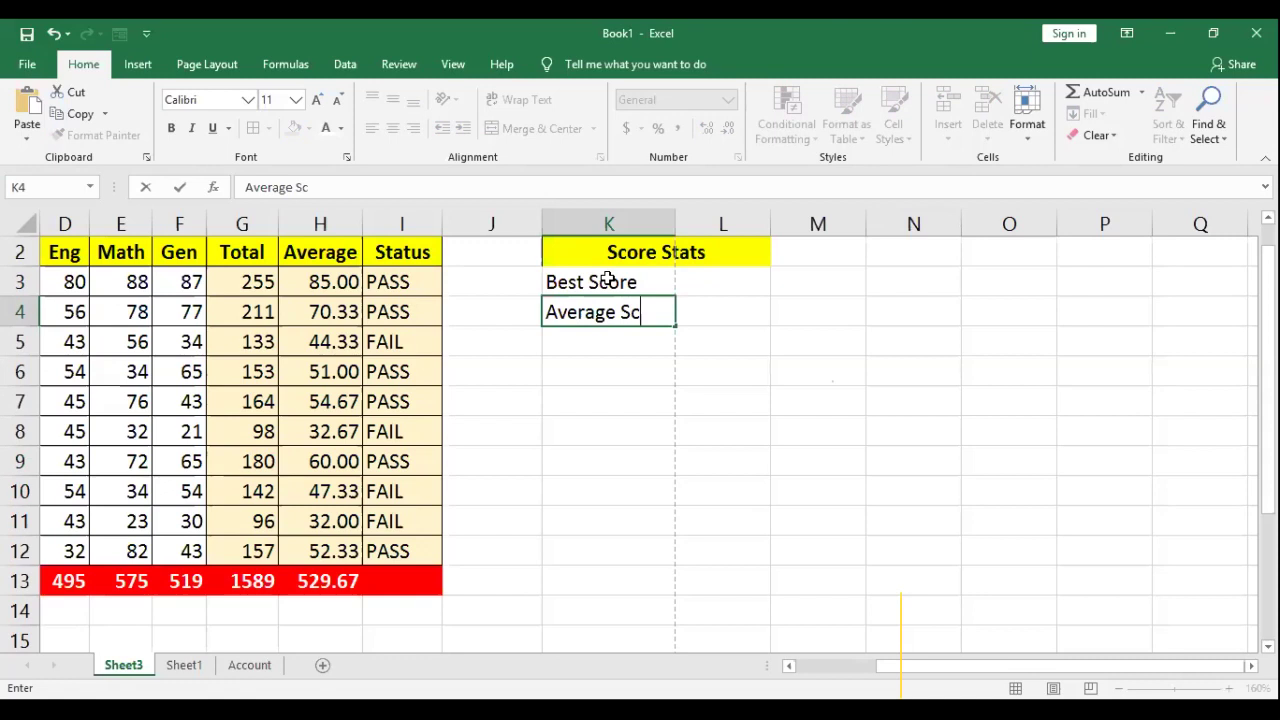
pyautogui.write('ore')
pyautogui.press('Return')
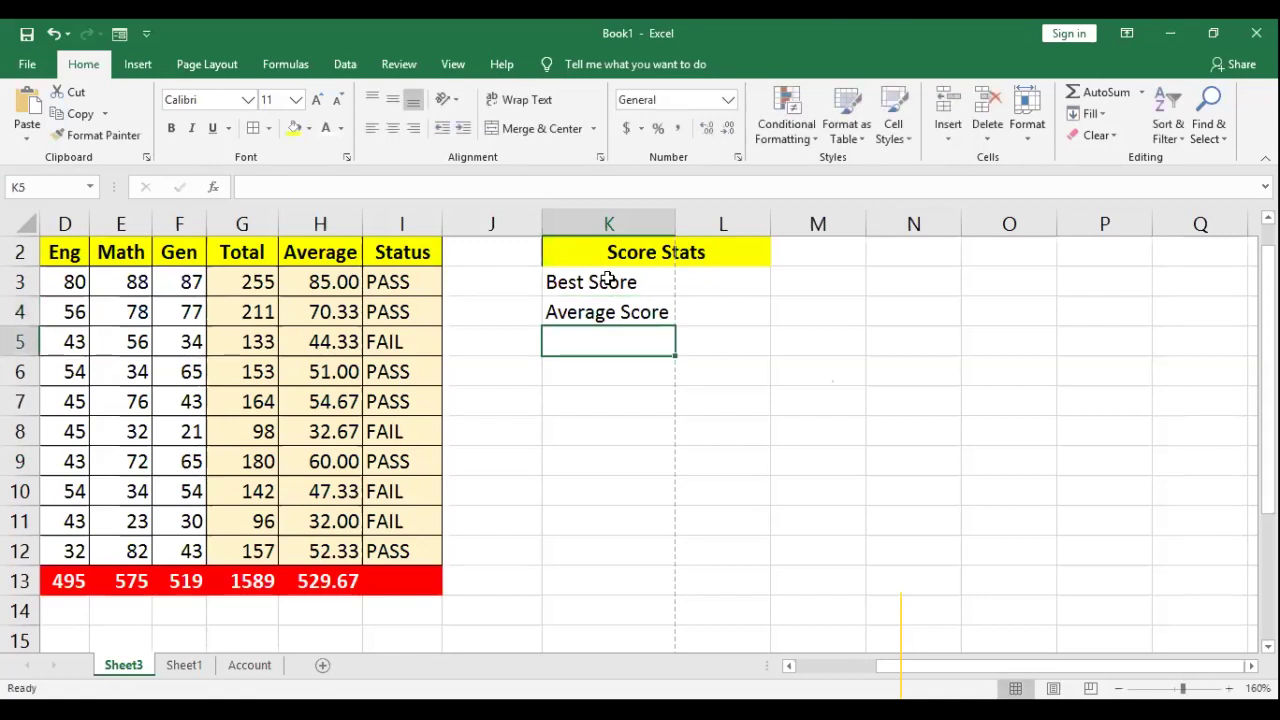
pyautogui.write('Lowes')
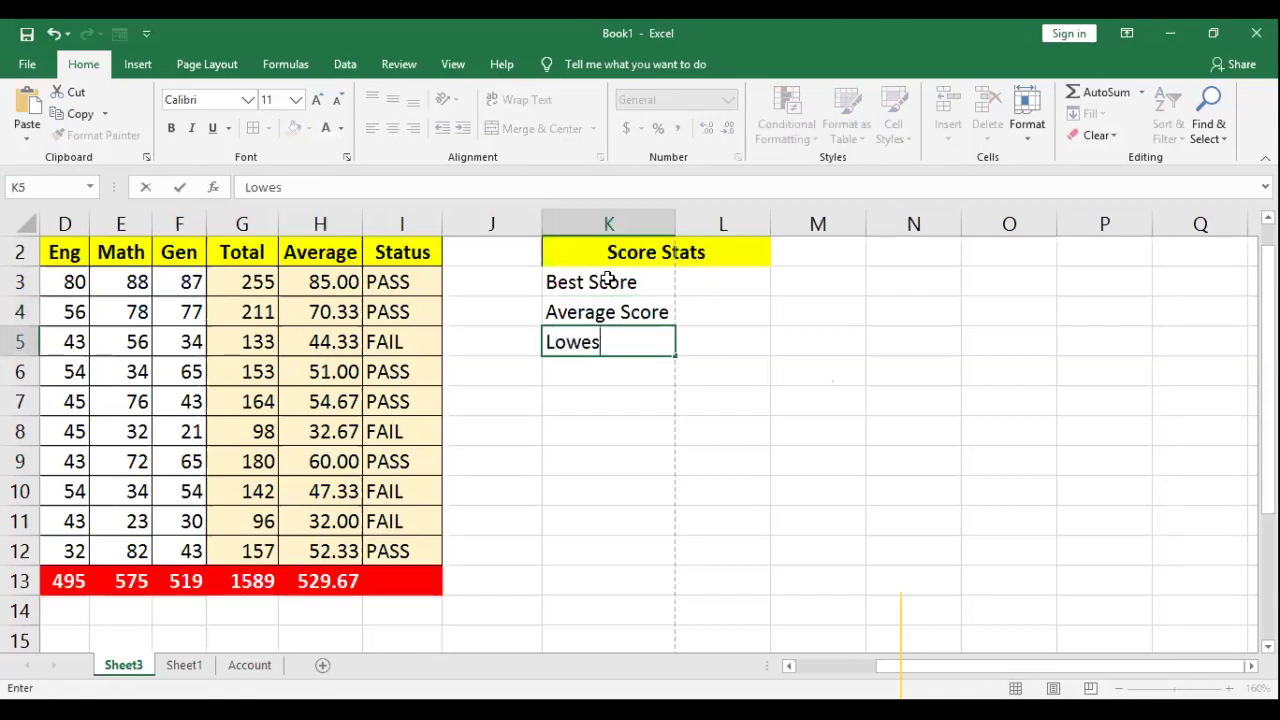
pyautogui.write('t Score')
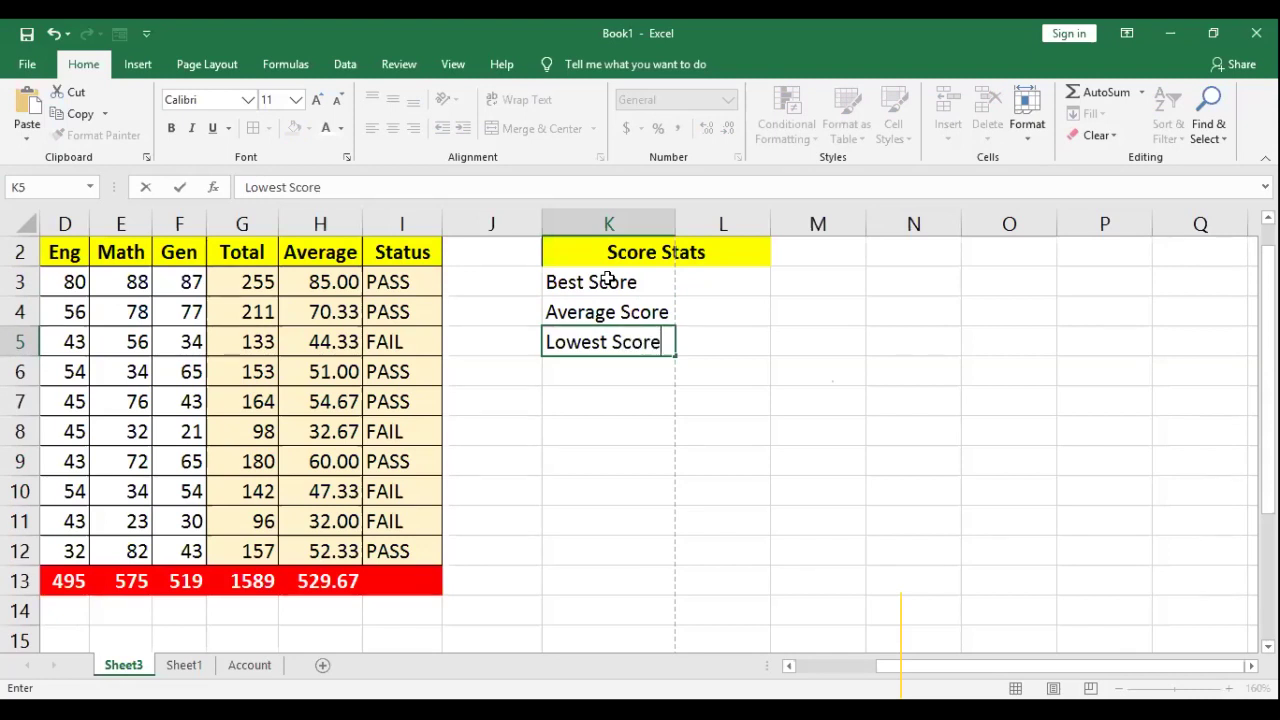
pyautogui.press('Tab')
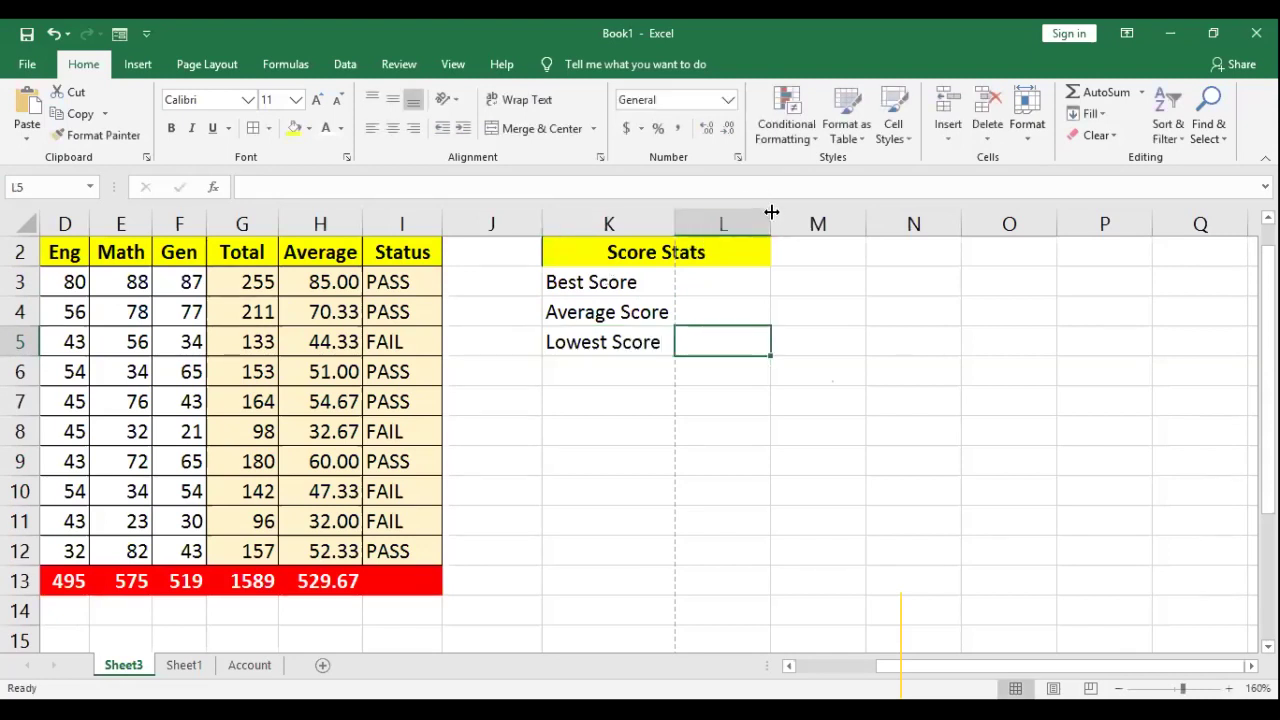
# Step: Widen column L slightly and select L3 for the Best Score value
pyautogui.moveTo(772, 212); pyautogui.dragTo(786, 212)
pyautogui.click(722, 283)
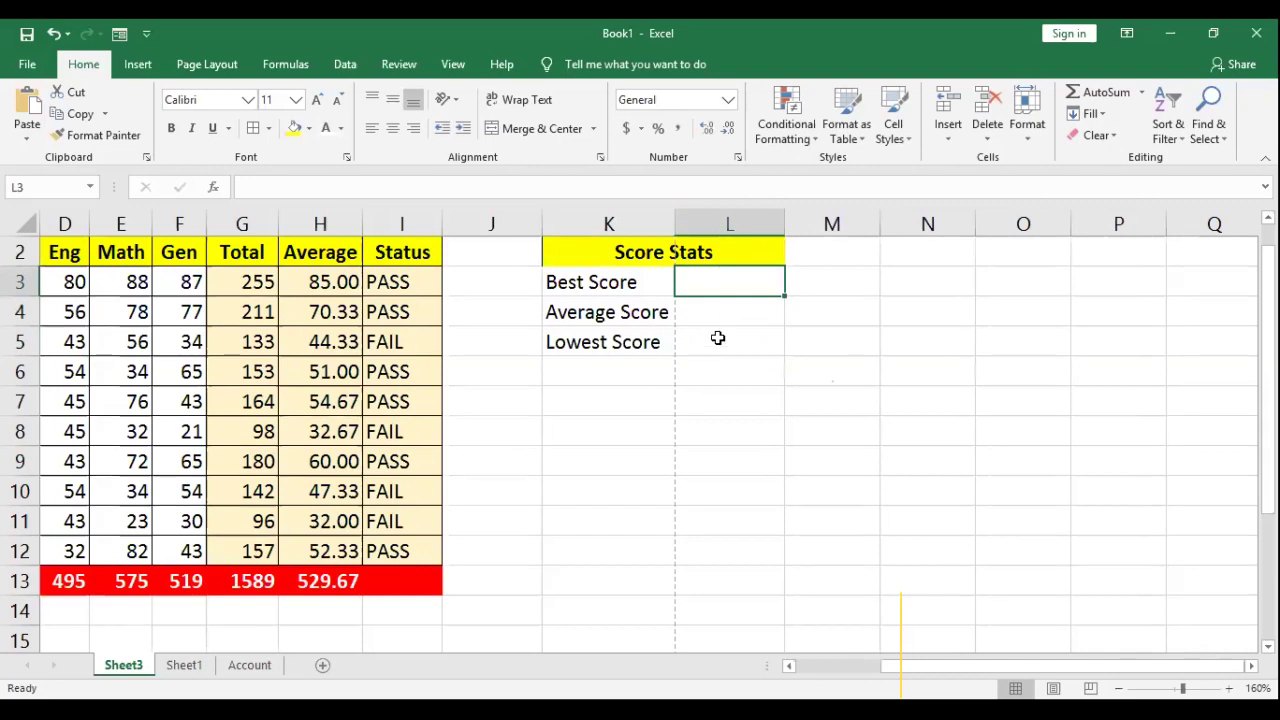
pyautogui.press('Down')
pyautogui.press('Down')
pyautogui.click(733, 278)
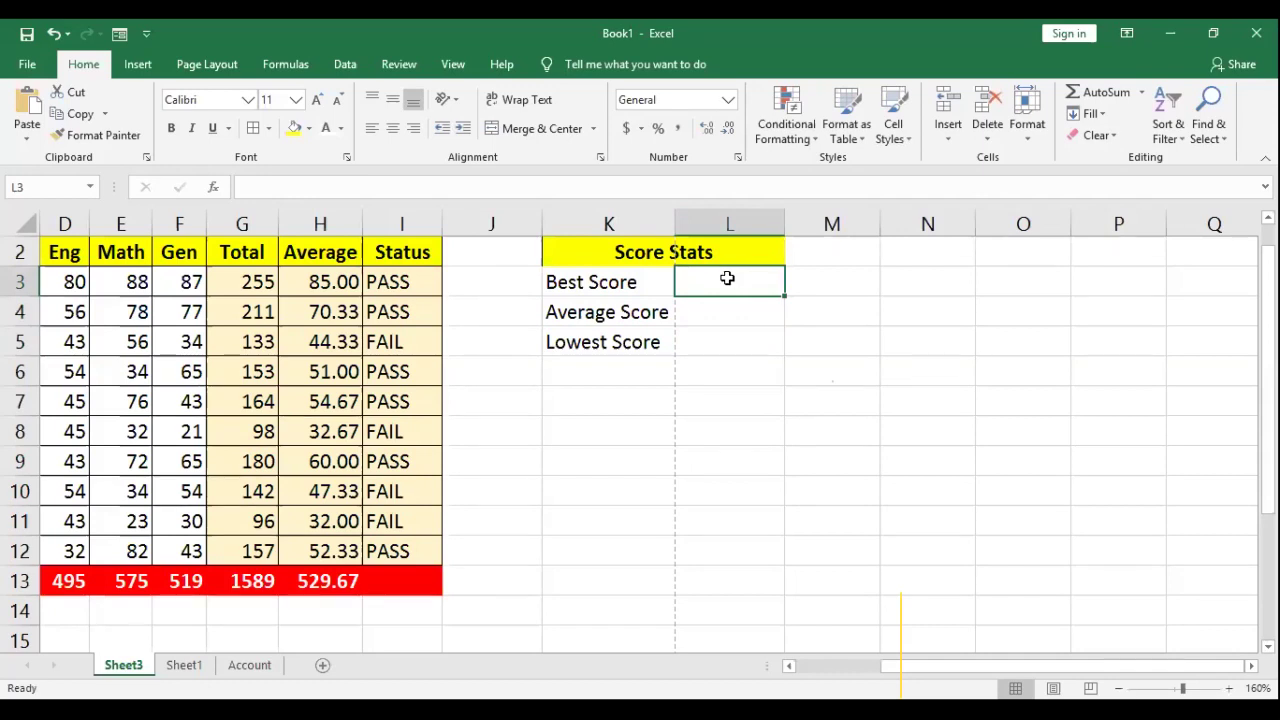
pyautogui.click(581, 283)
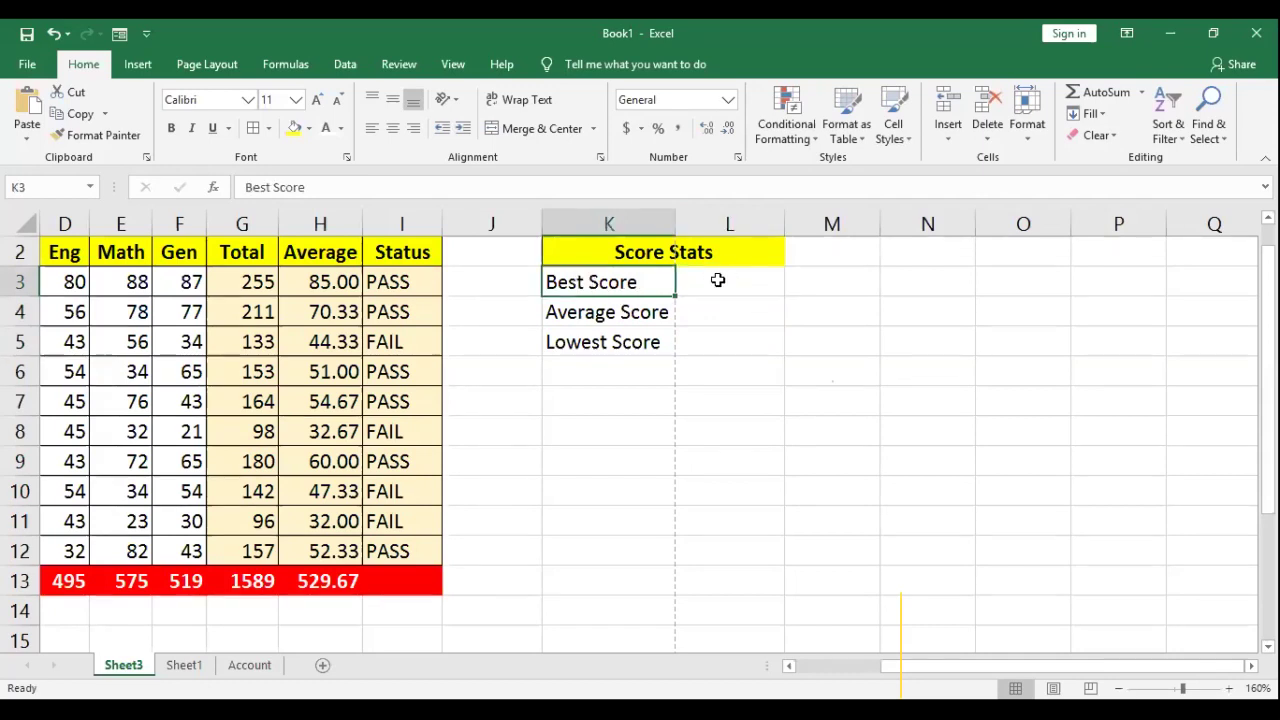
pyautogui.click(714, 281)
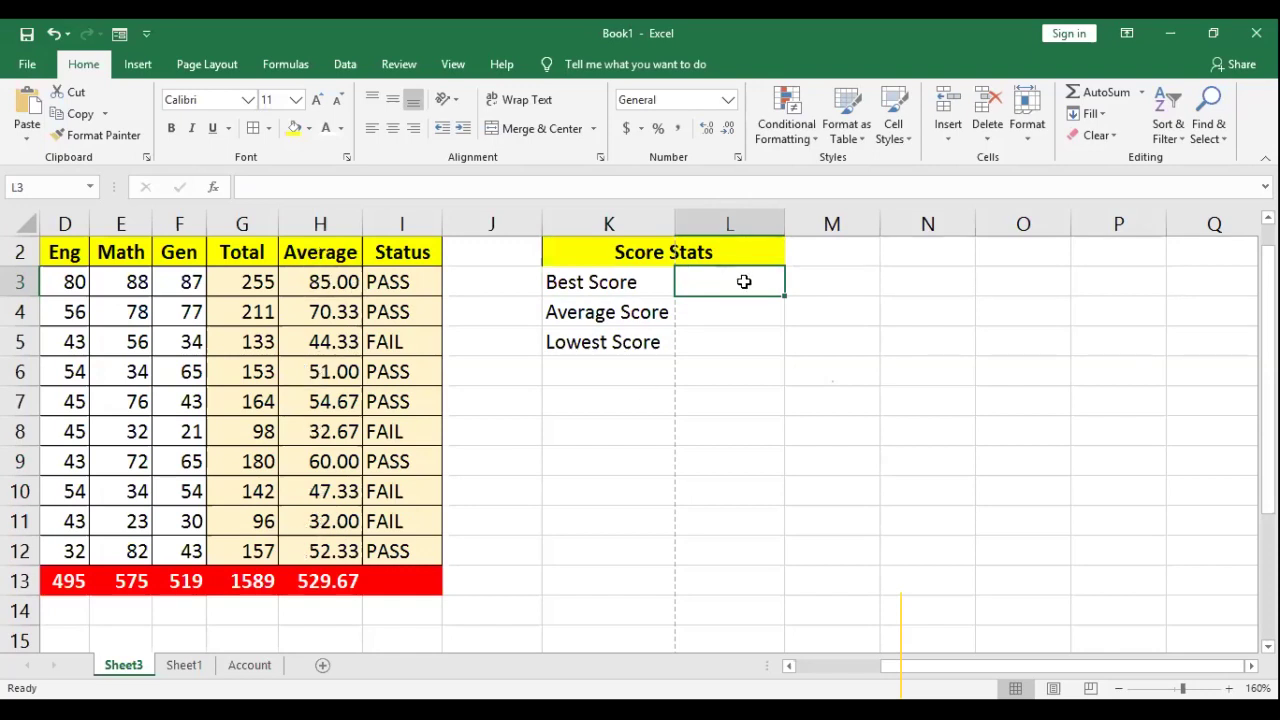
# Step: Enter =MAX(H3:H12) in L3 so Best Score shows 85.00
pyautogui.write('=')
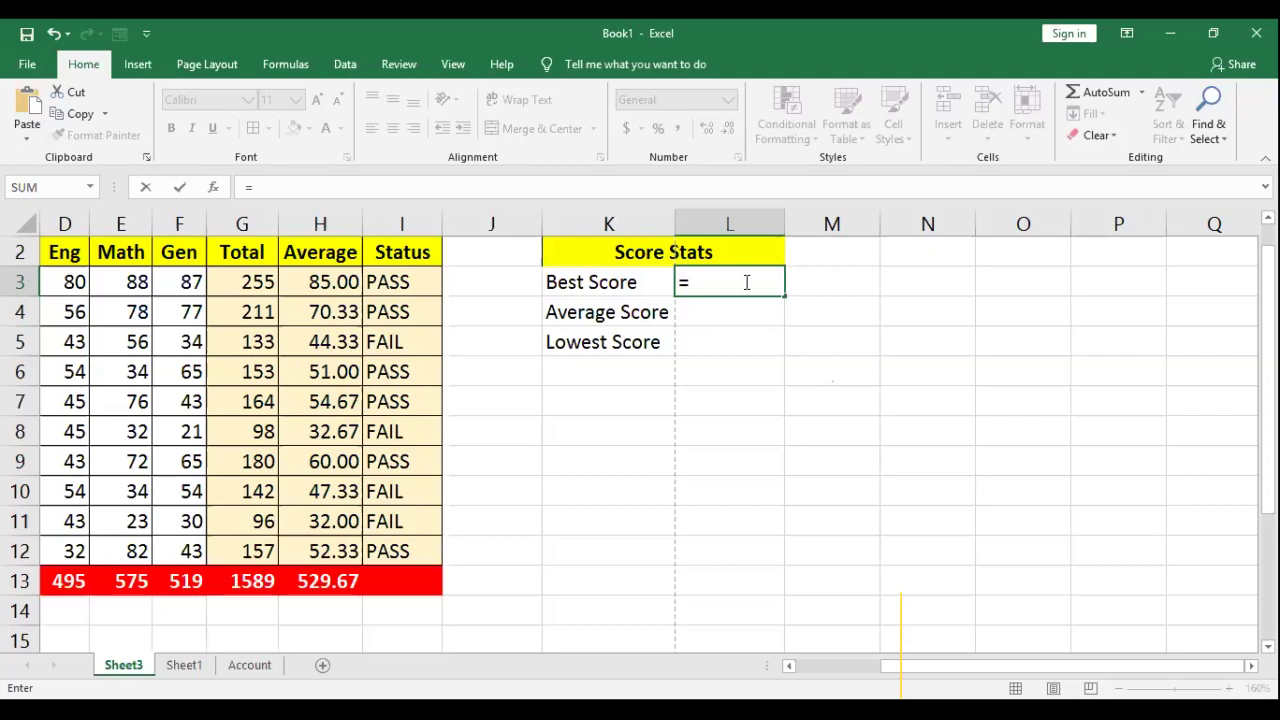
pyautogui.write('max')
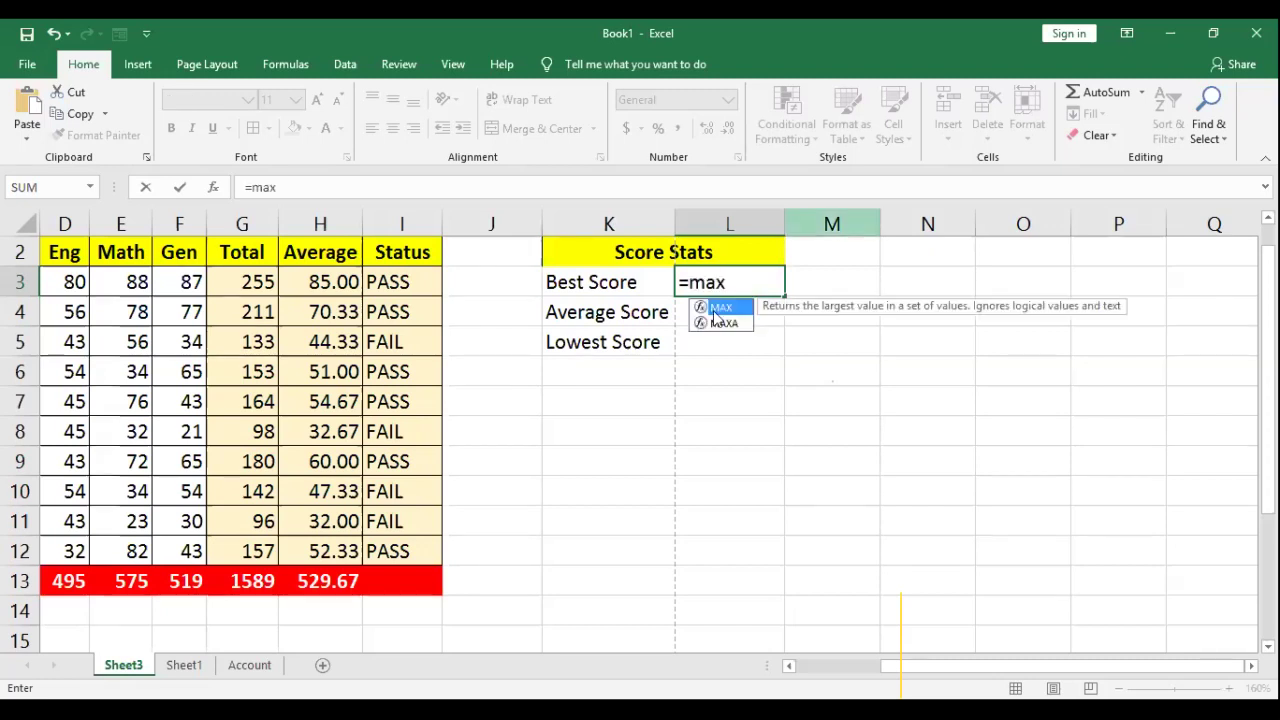
pyautogui.doubleClick(722, 310)
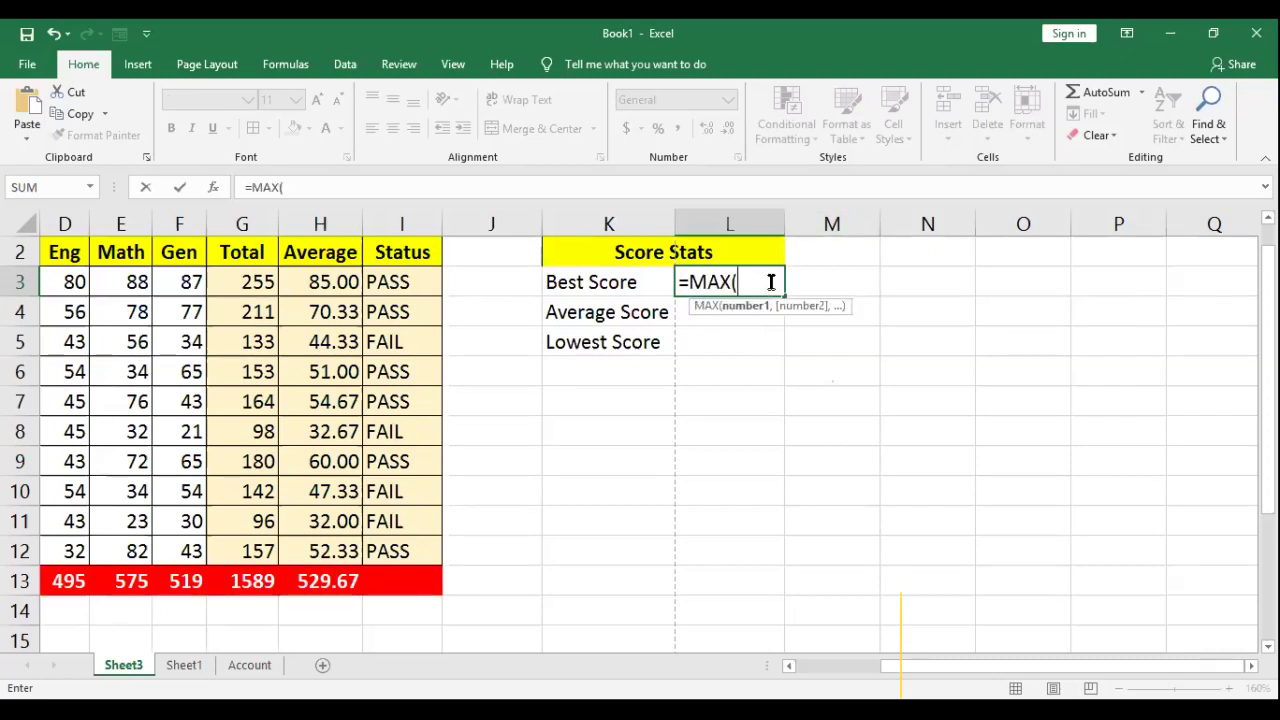
pyautogui.click(324, 280)
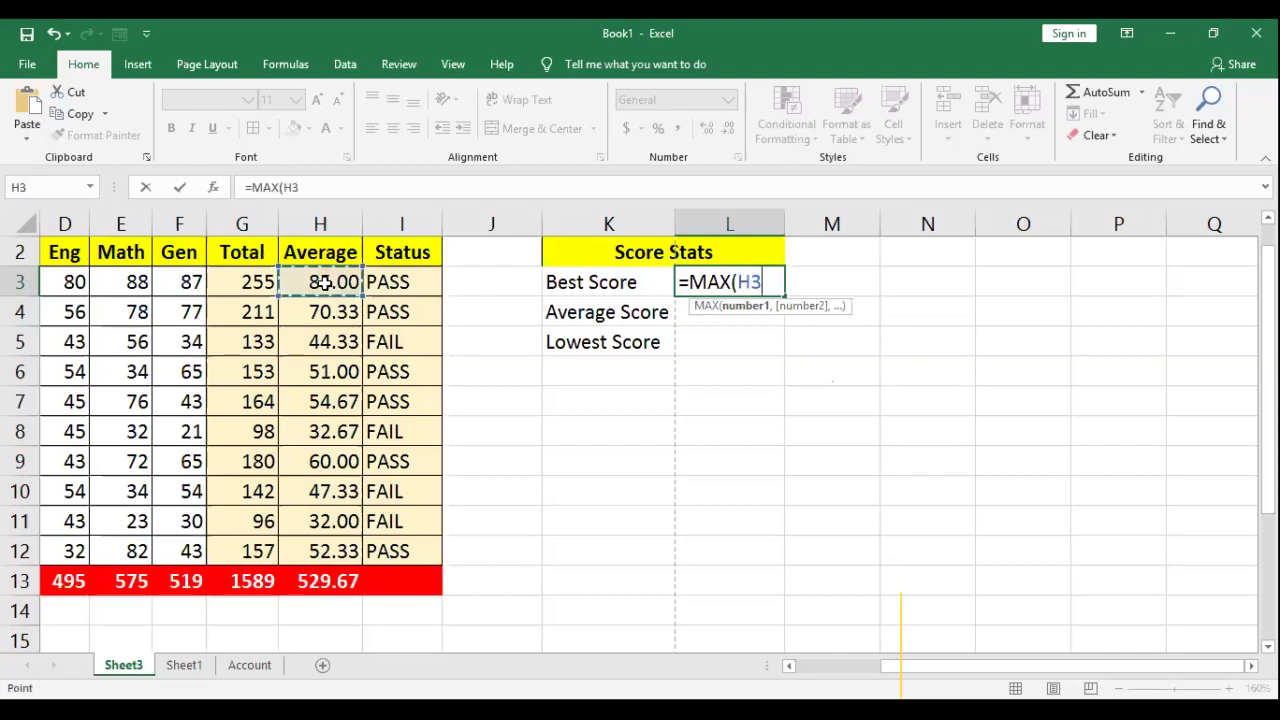
pyautogui.hotkey('shift', 'Down')
pyautogui.hotkey('shift', 'Down')
pyautogui.hotkey('shift', 'Down')
pyautogui.hotkey('shift', 'Down')
pyautogui.hotkey('shift', 'Down')
pyautogui.hotkey('shift', 'Down')
pyautogui.hotkey('shift', 'Down')
pyautogui.hotkey('shift', 'Down')
pyautogui.hotkey('shift', 'Down')
pyautogui.write(')')
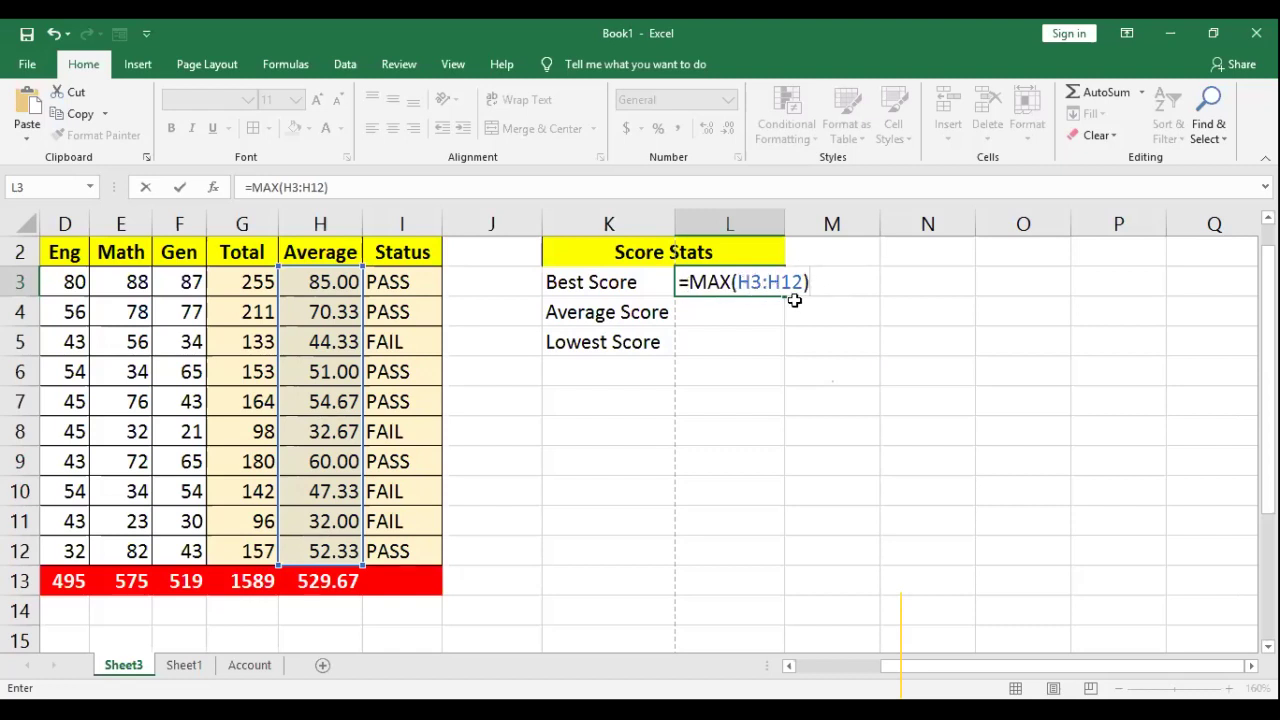
pyautogui.press('Return')
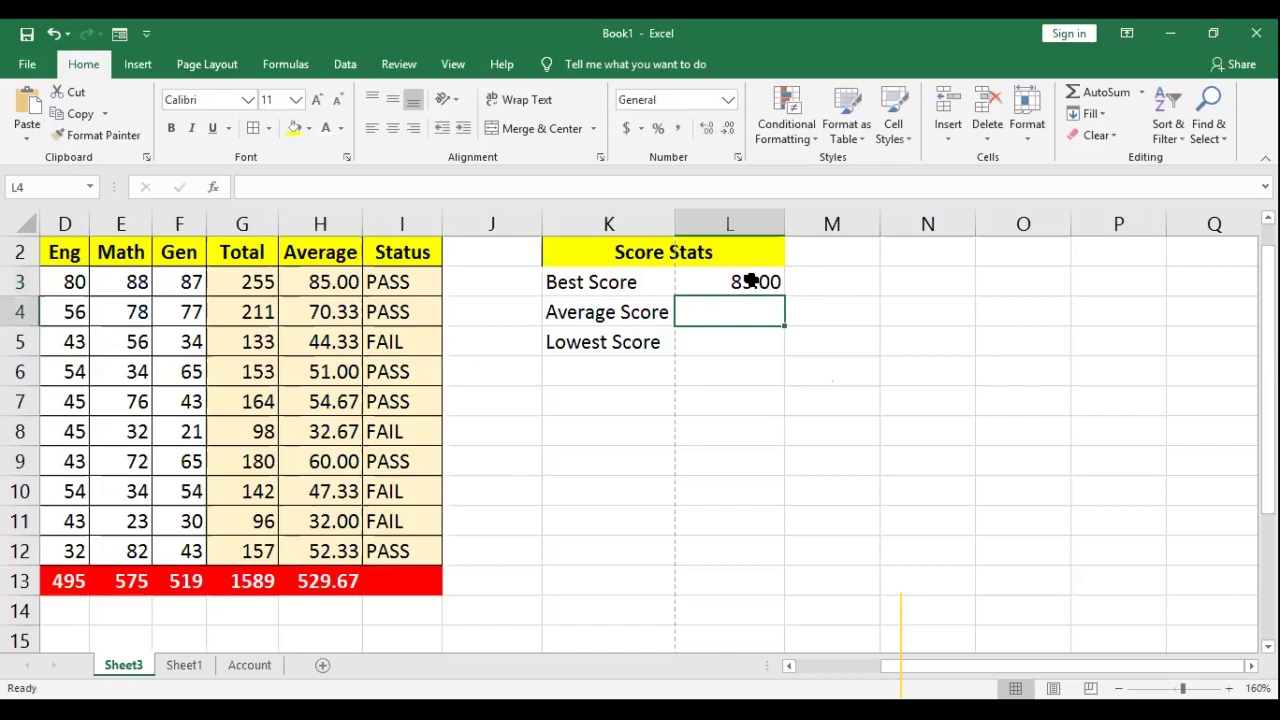
pyautogui.click(752, 284)
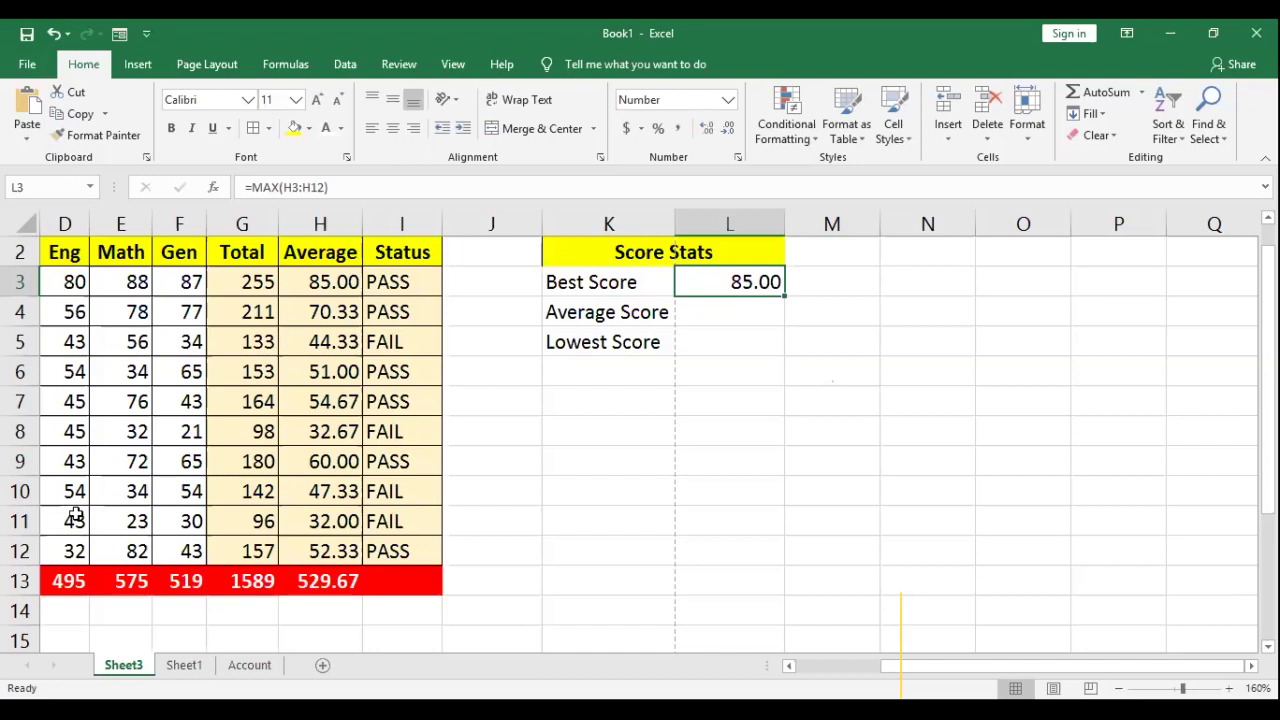
# Step: Change row 11's Eng, Math and Gen marks to 90, 80 and 92
pyautogui.click(76, 521)
pyautogui.write('90')
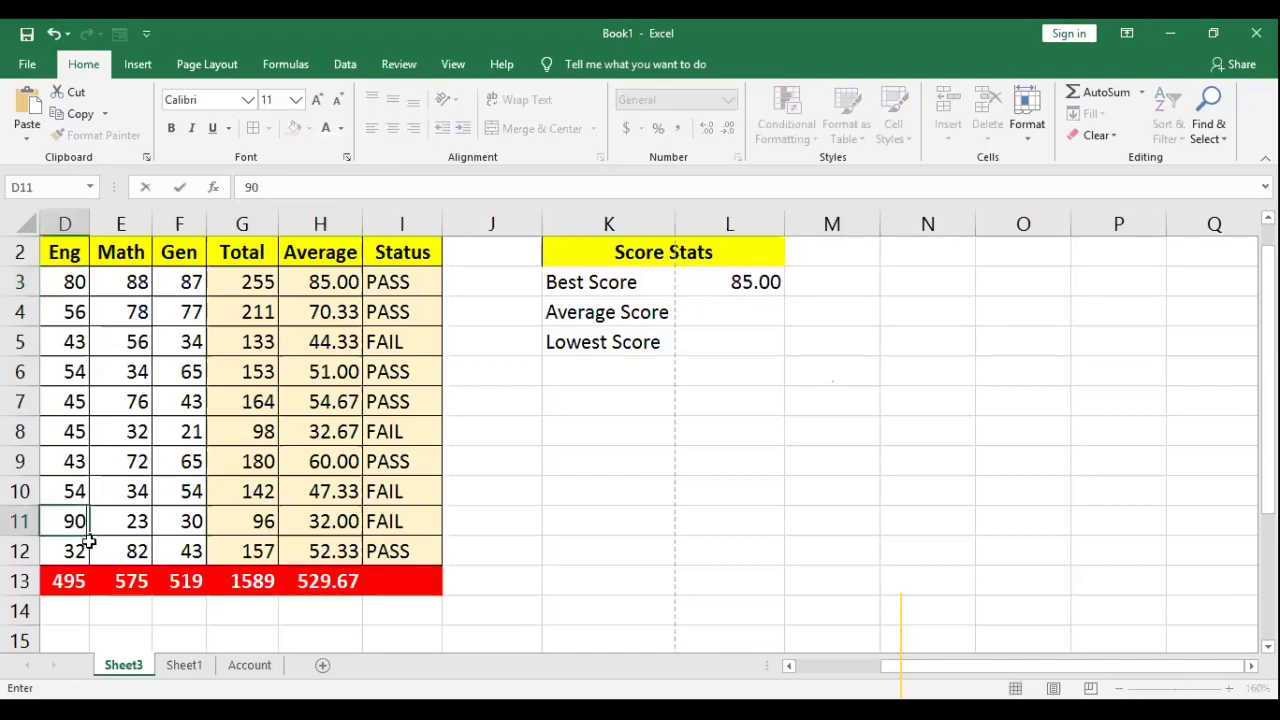
pyautogui.press('Tab')
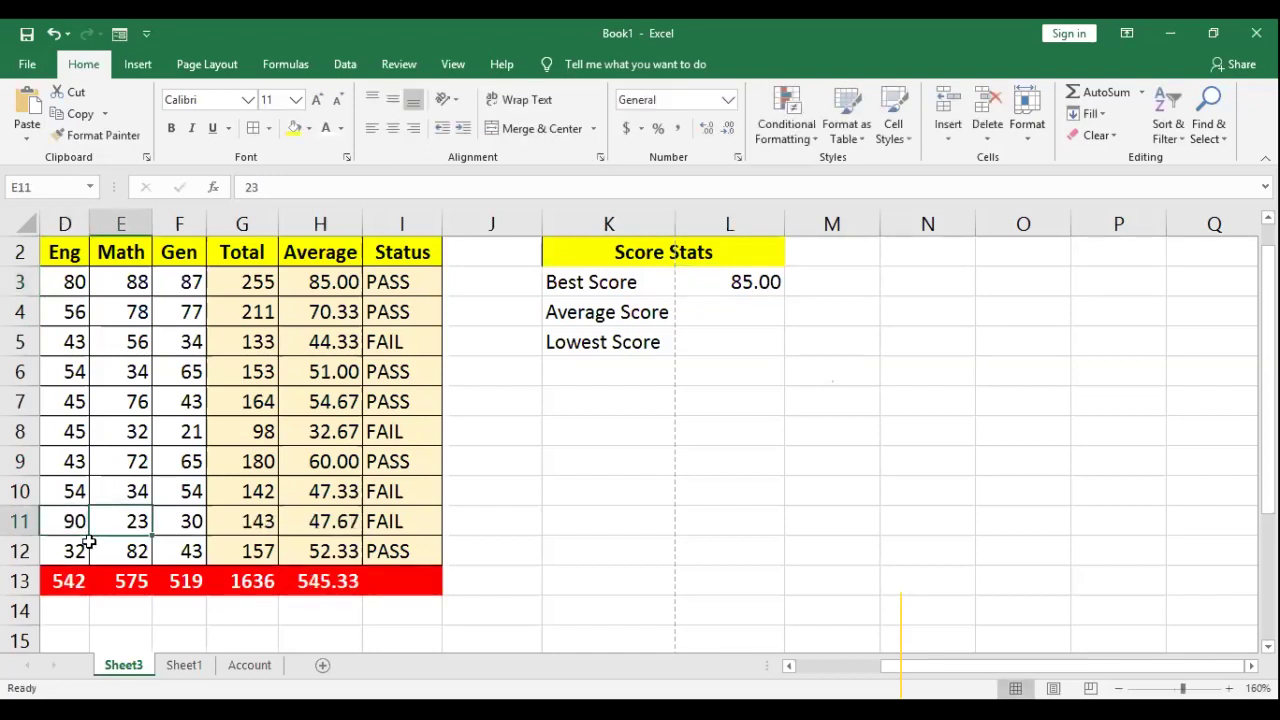
pyautogui.write('80')
pyautogui.press('Tab')
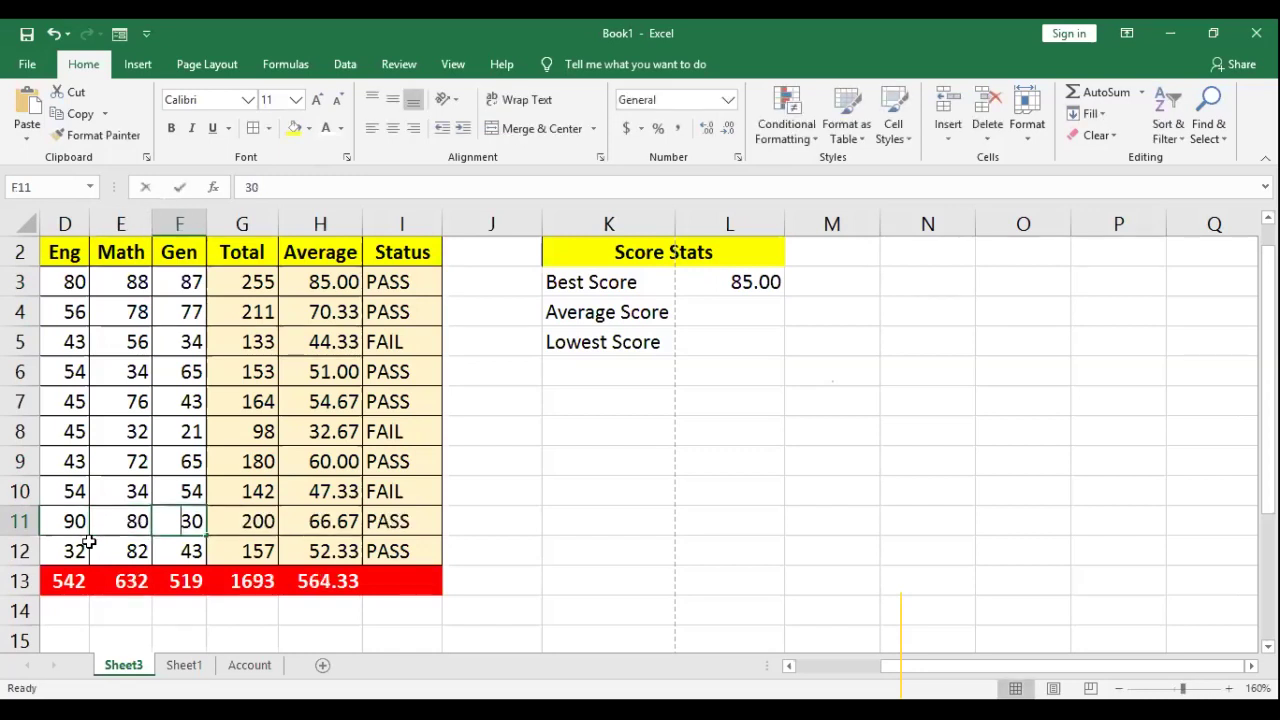
pyautogui.write('92')
pyautogui.press('Tab')
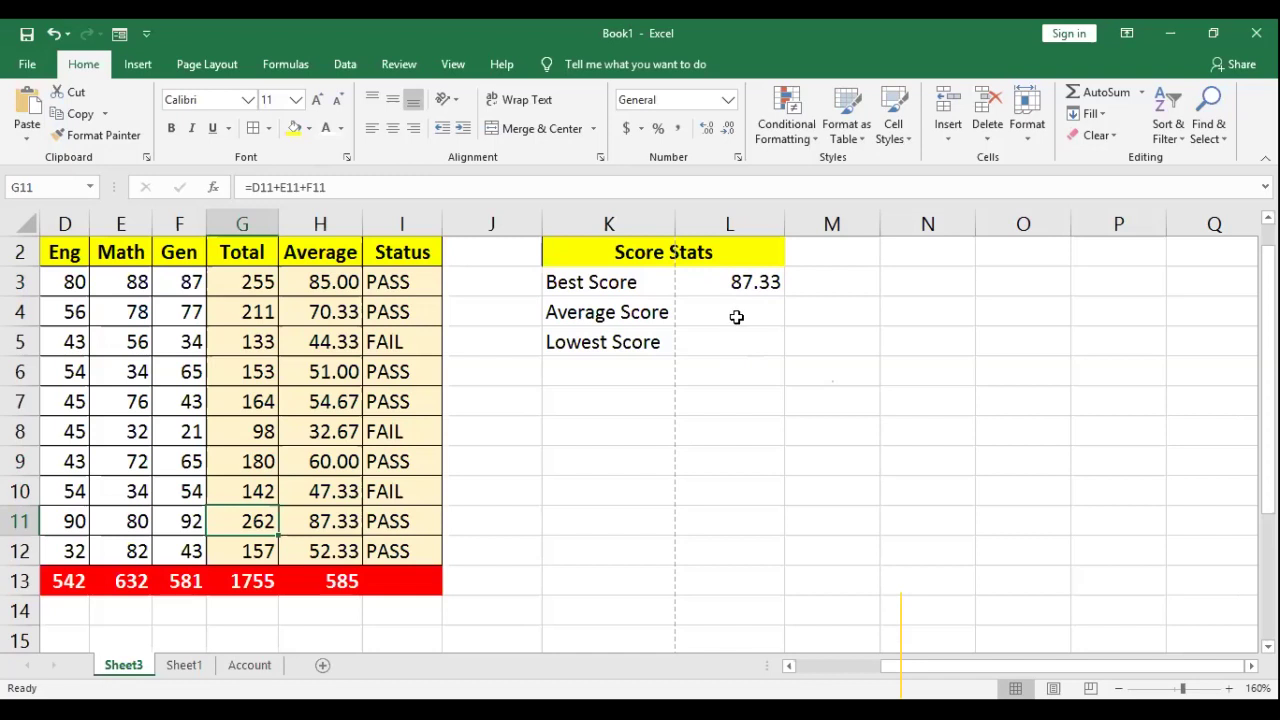
pyautogui.click(735, 313)
# Step: Enter =AVERAGE(H3:H12) in L4, returning 58.50, and verify against the H3:H12 averages
pyautogui.write('=')
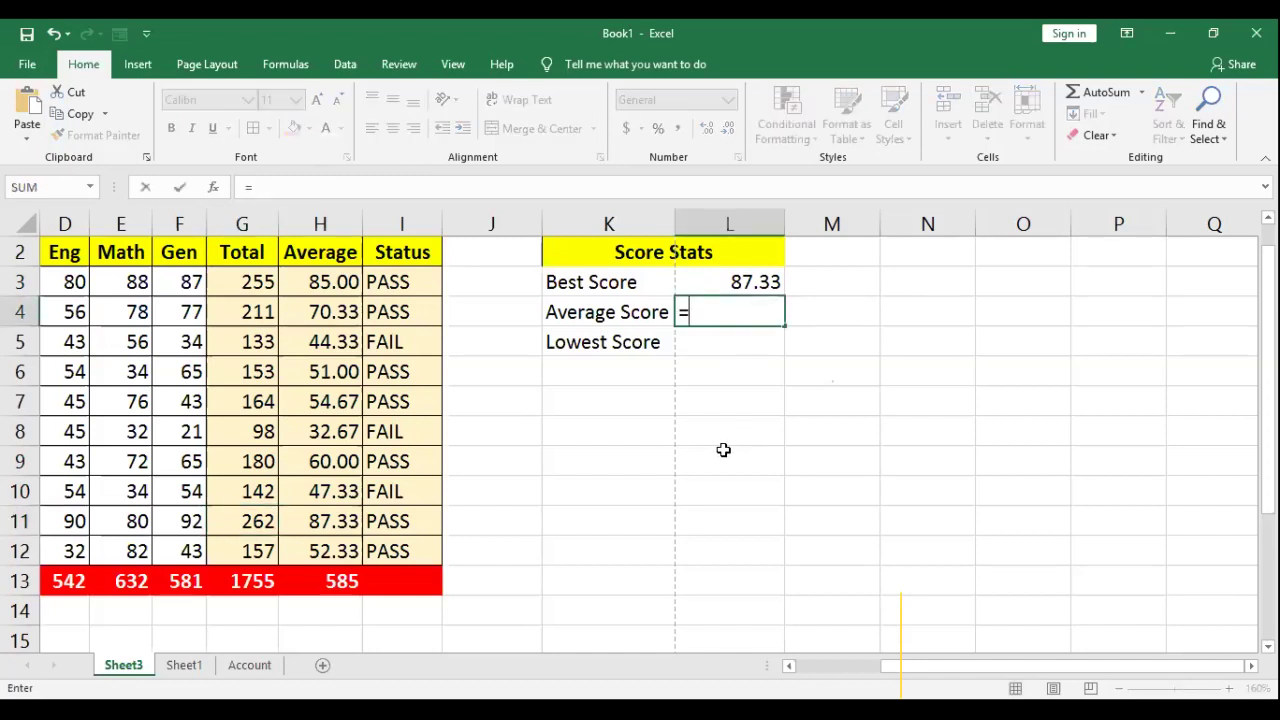
pyautogui.write('AV')
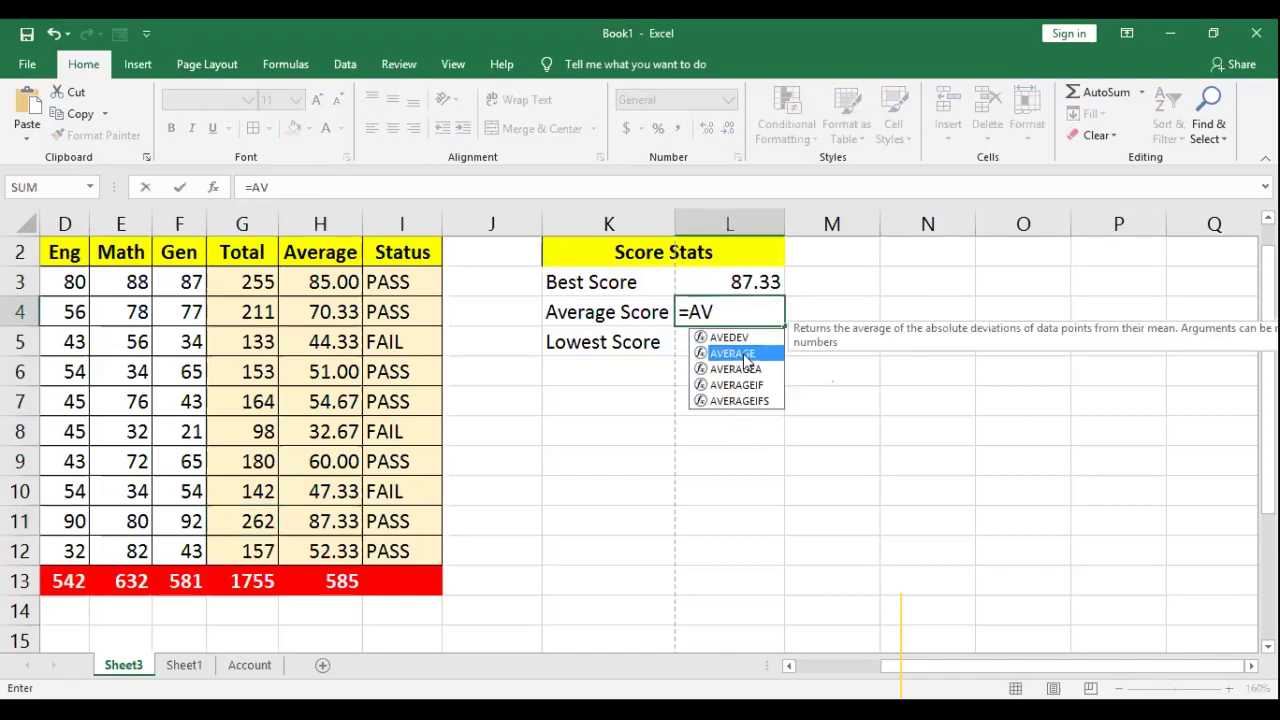
pyautogui.doubleClick(744, 355)
pyautogui.click(326, 283)
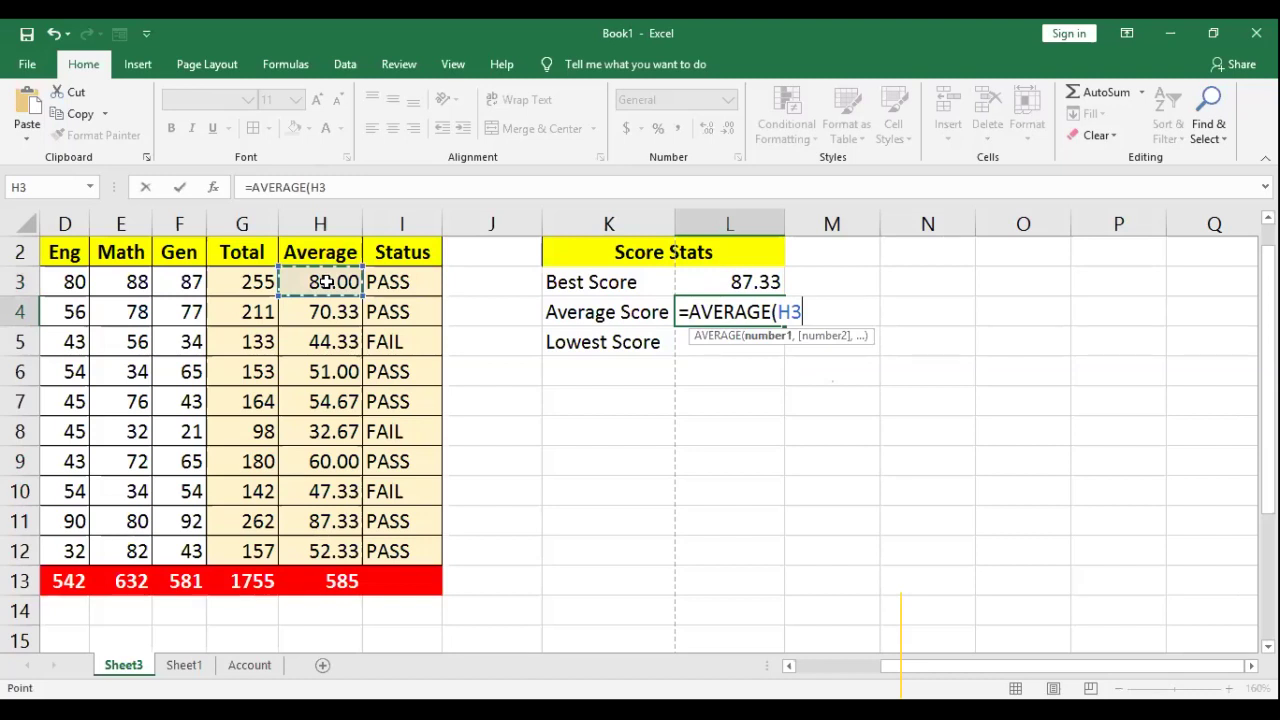
pyautogui.hotkey('shift', 'Down')
pyautogui.hotkey('shift', 'Down')
pyautogui.hotkey('shift', 'Down')
pyautogui.hotkey('shift', 'Down')
pyautogui.hotkey('shift', 'Down')
pyautogui.hotkey('shift', 'Down')
pyautogui.hotkey('shift', 'Down')
pyautogui.hotkey('shift', 'Down')
pyautogui.hotkey('shift', 'Down')
pyautogui.write(')')
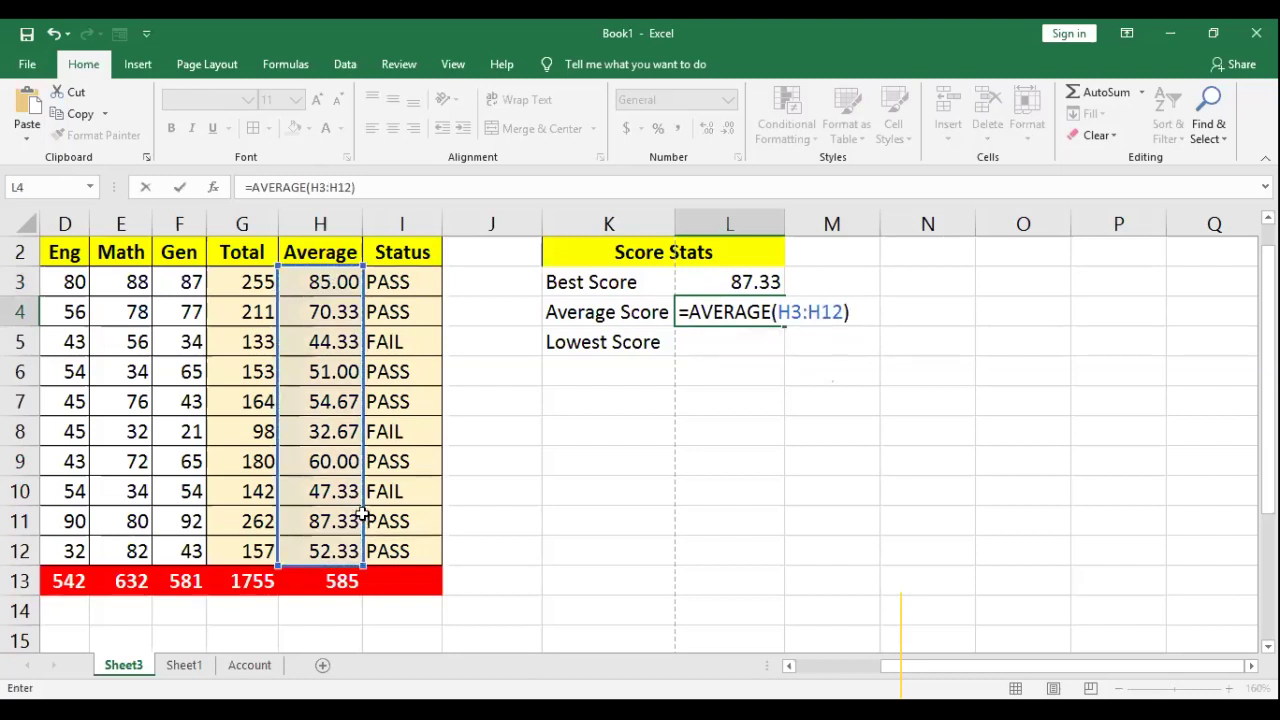
pyautogui.press('Return')
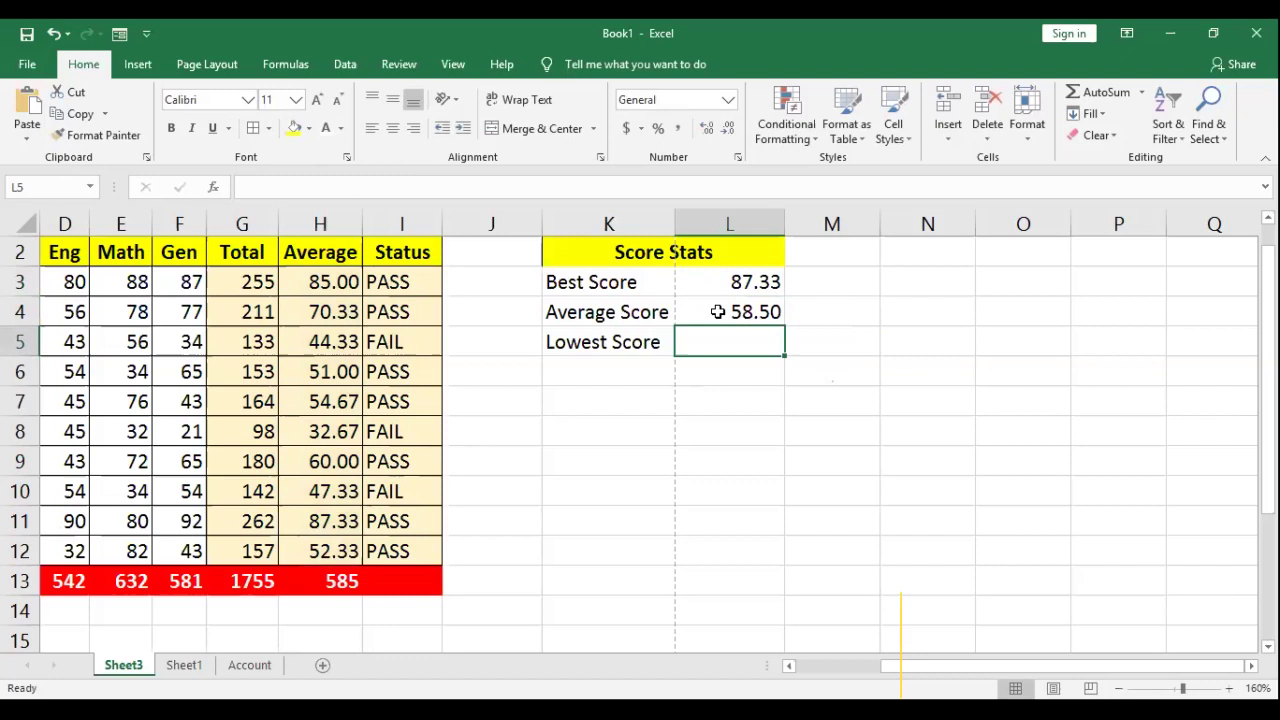
pyautogui.moveTo(325, 280); pyautogui.dragTo(326, 551)
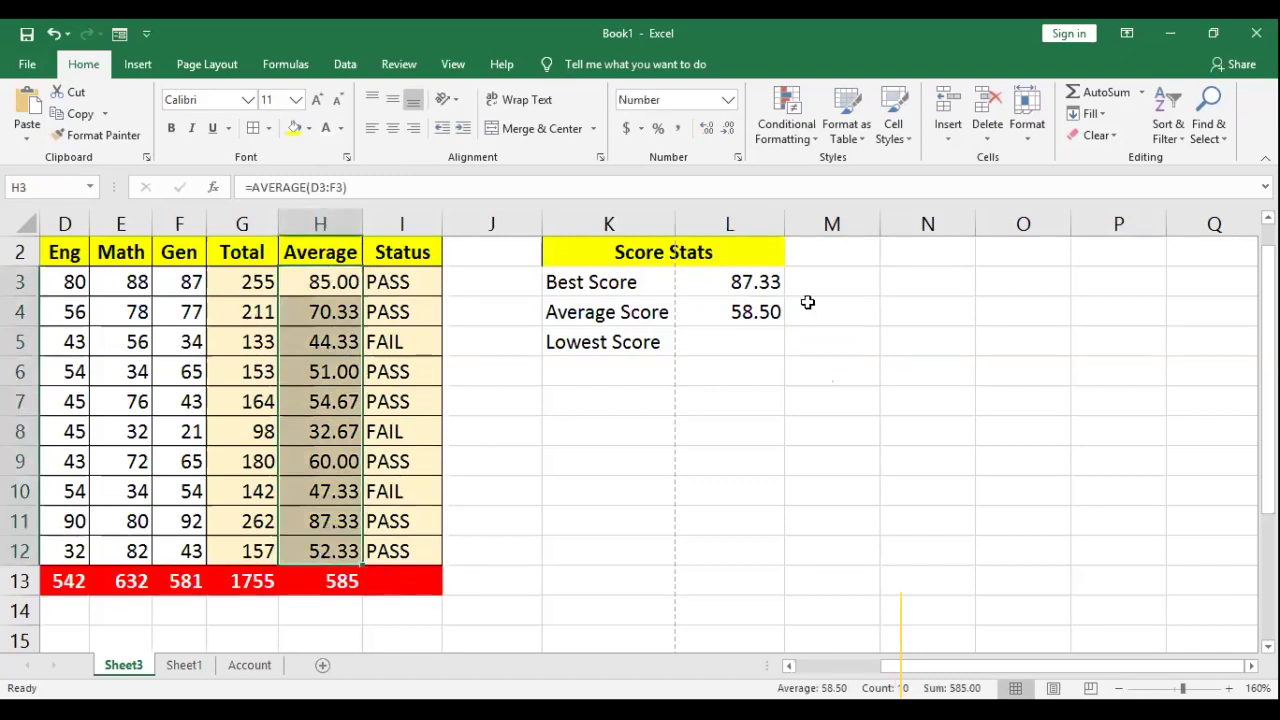
pyautogui.click(327, 585)
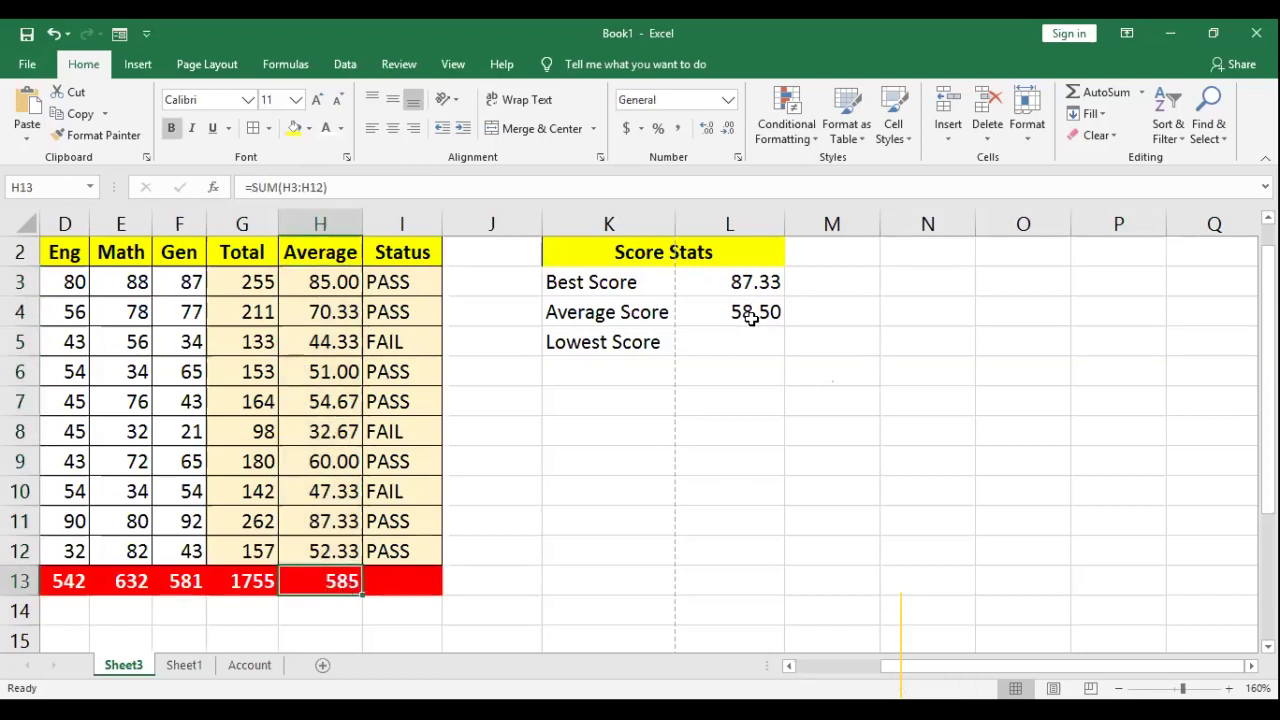
pyautogui.click(724, 342)
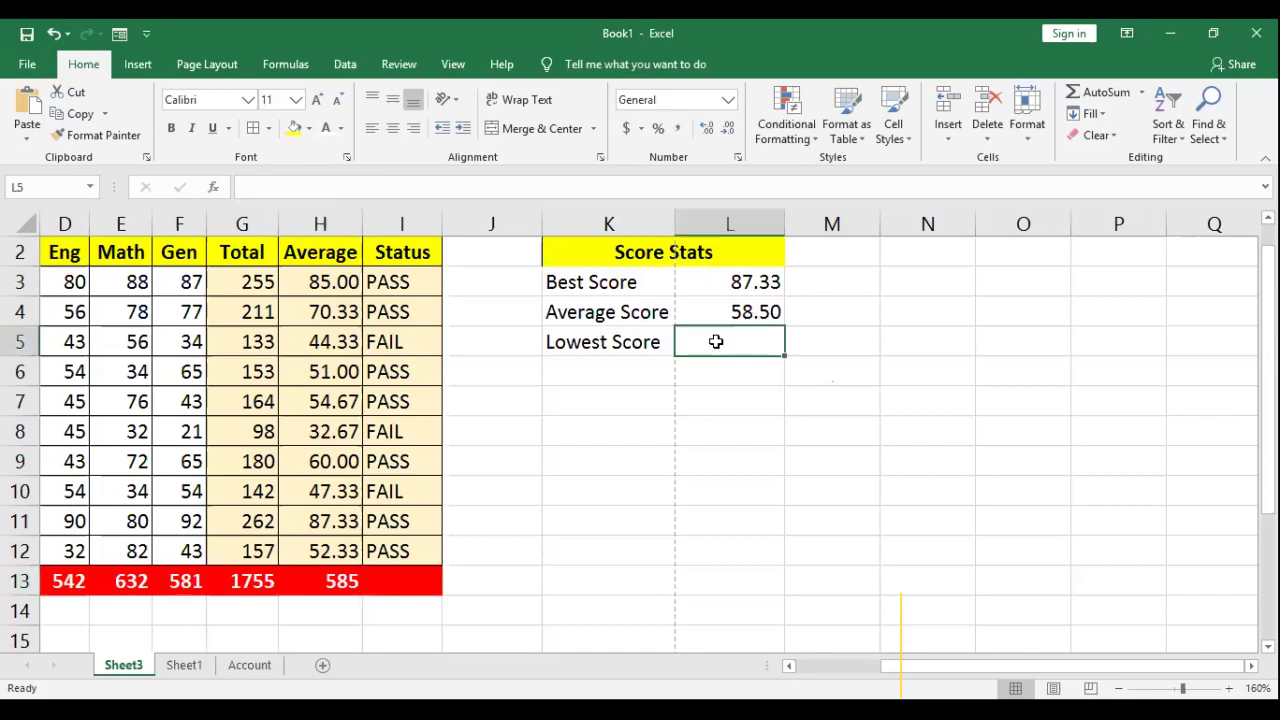
# Step: Enter =MIN(H3:H12) in L5, returning 32.67, then select the K2:L5 table
pyautogui.write('=')
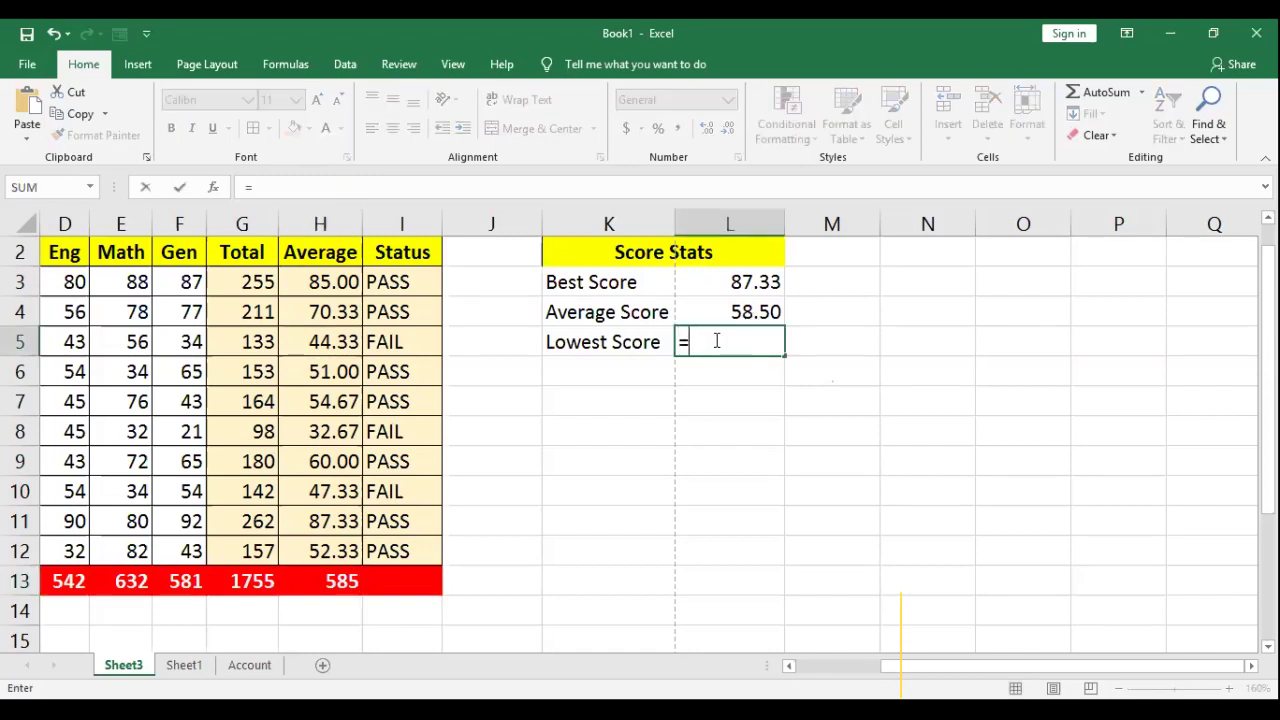
pyautogui.write('MIN(')
pyautogui.click(329, 288)
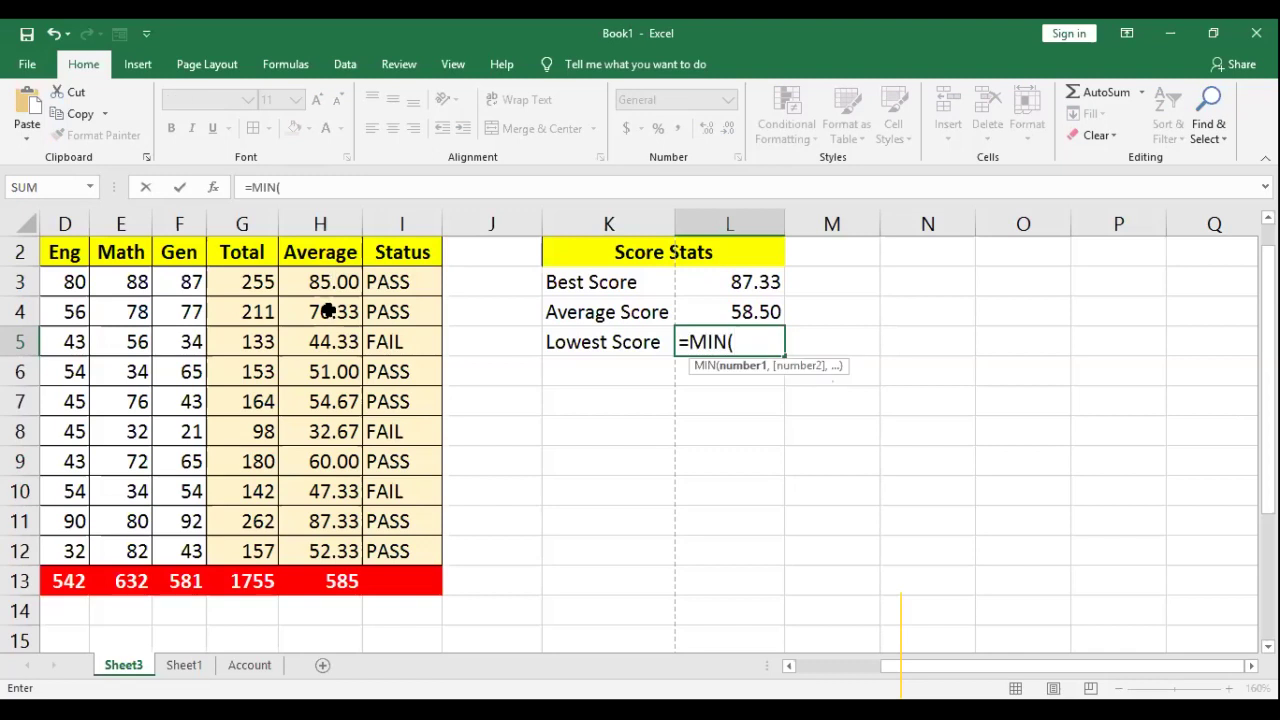
pyautogui.write(':H12)')
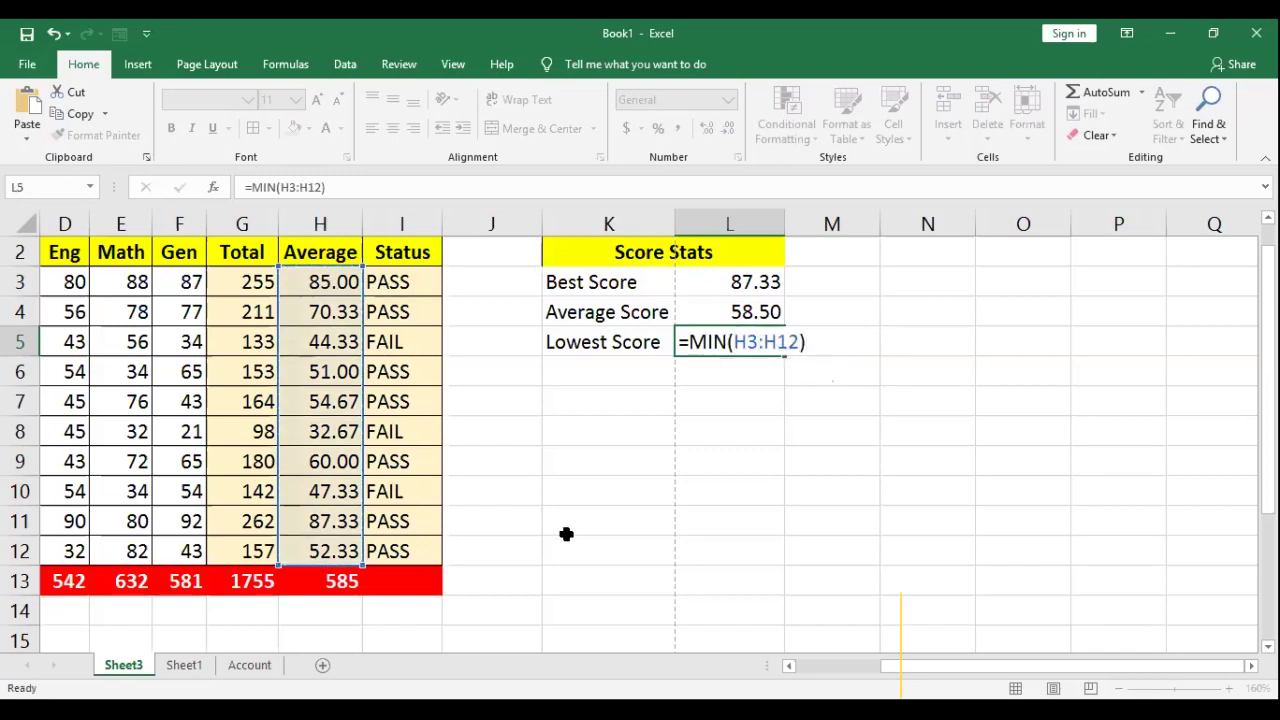
pyautogui.press('Return')
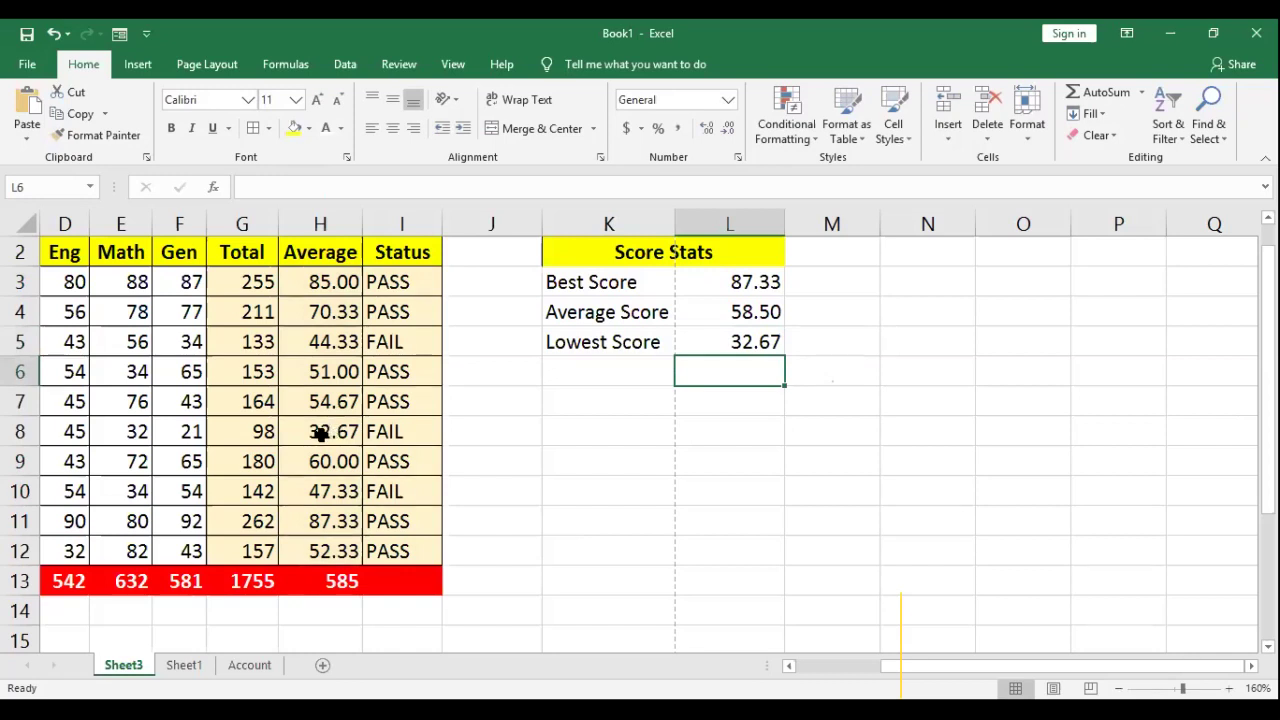
pyautogui.click(742, 337)
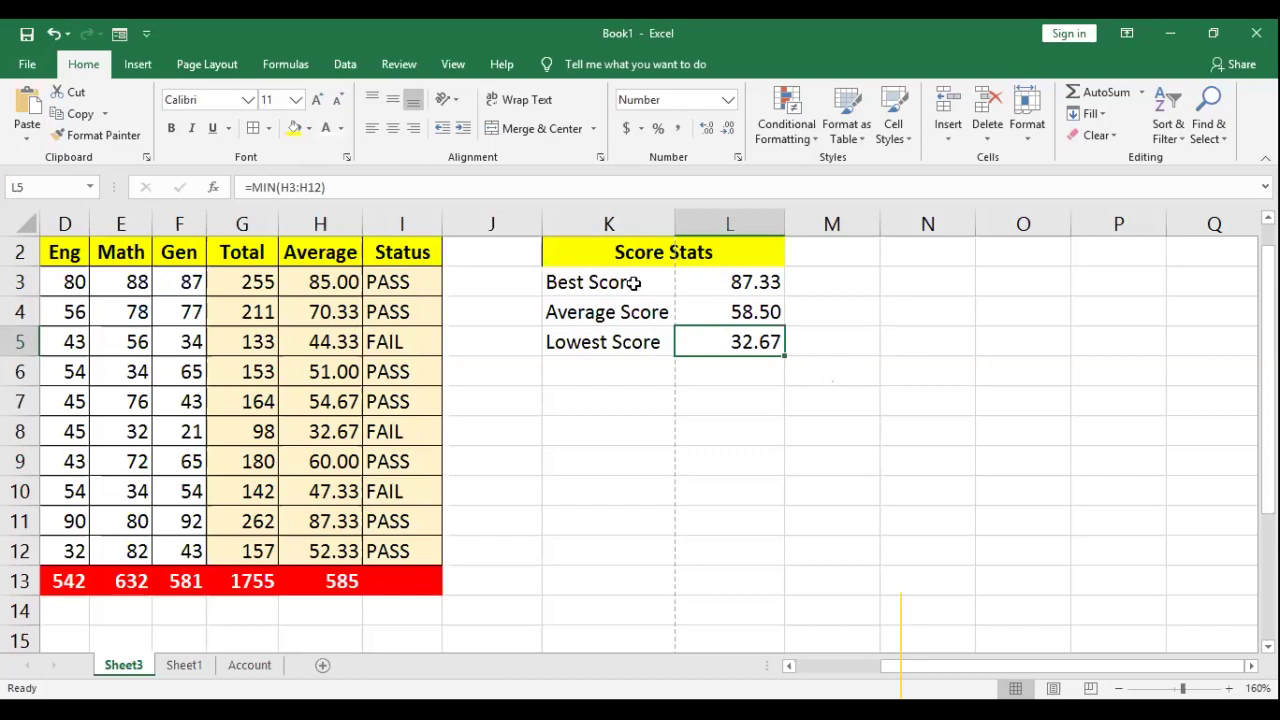
pyautogui.moveTo(581, 249); pyautogui.dragTo(717, 348)
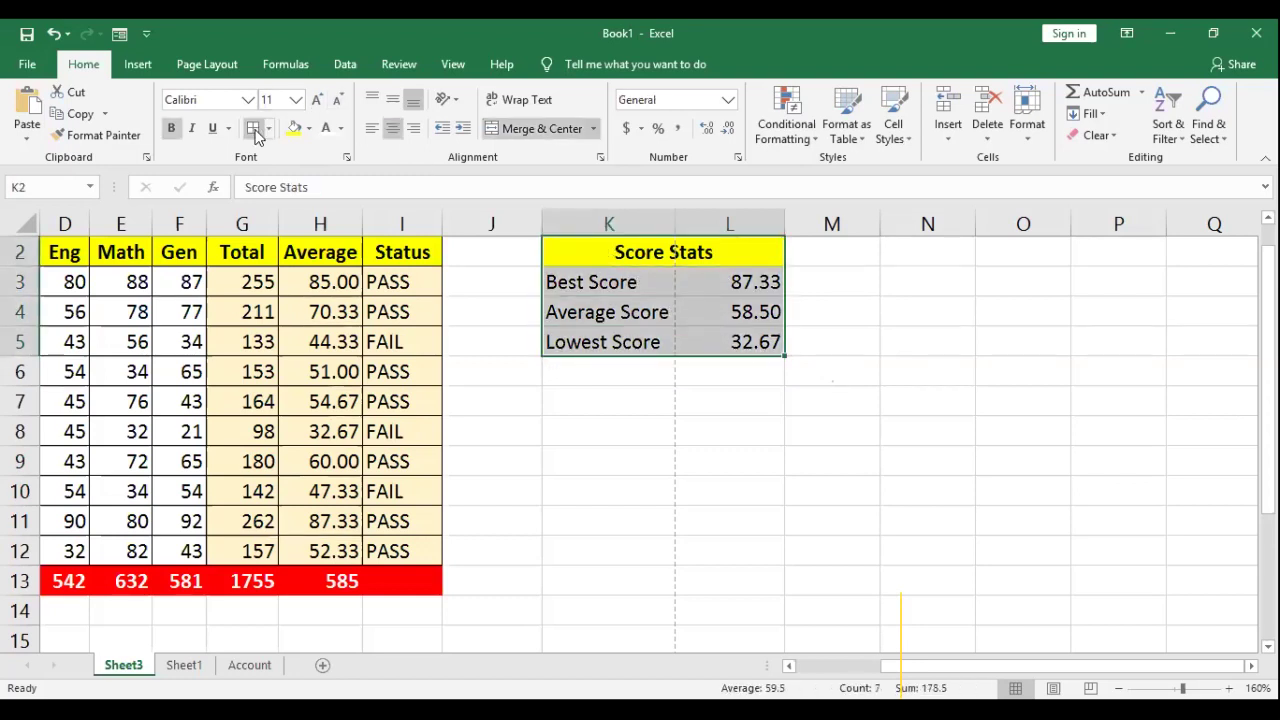
# Step: Review the Average and Lowest Score formulas in L4 and L5
pyautogui.click(783, 380)
pyautogui.click(706, 314)
pyautogui.click(631, 257)
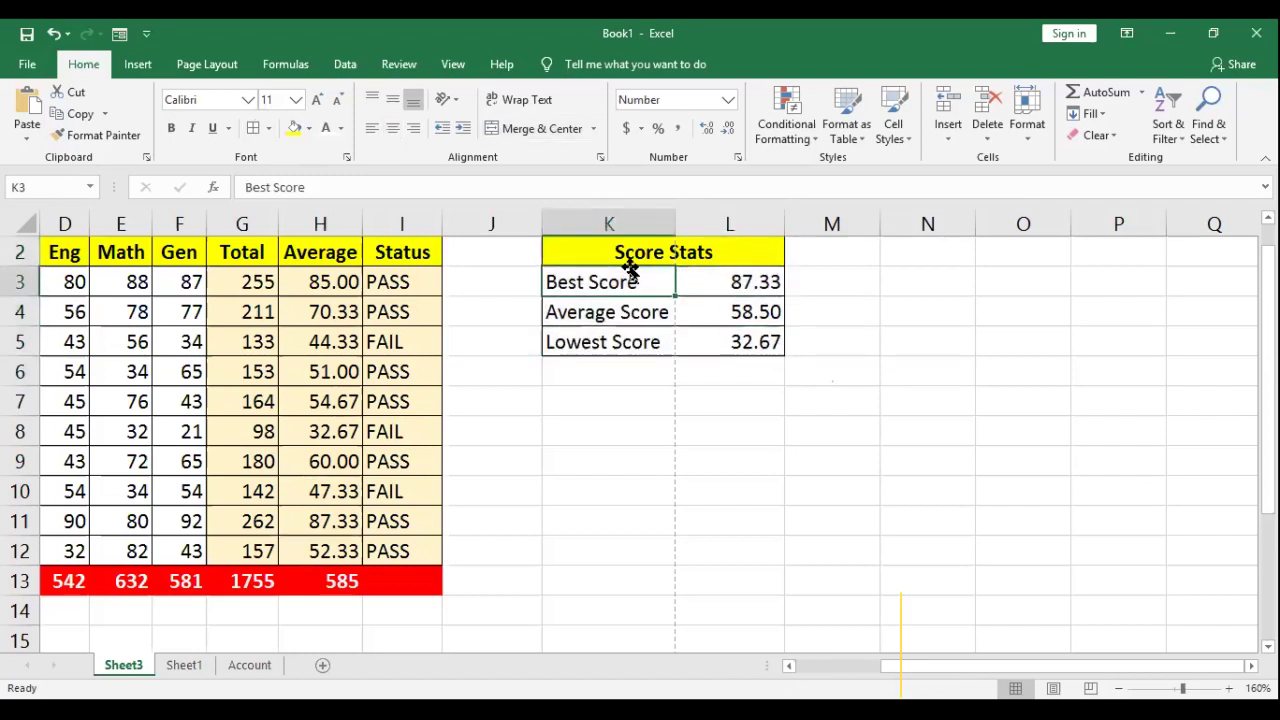
pyautogui.click(727, 314)
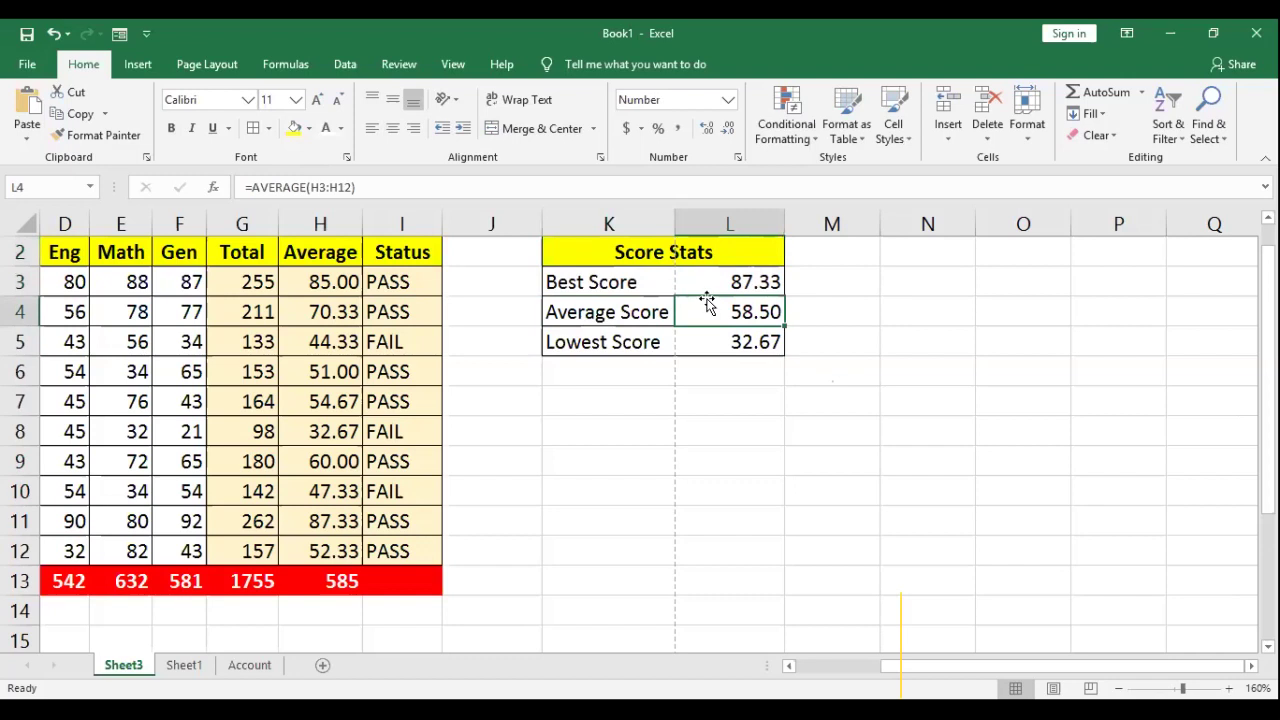
pyautogui.click(745, 342)
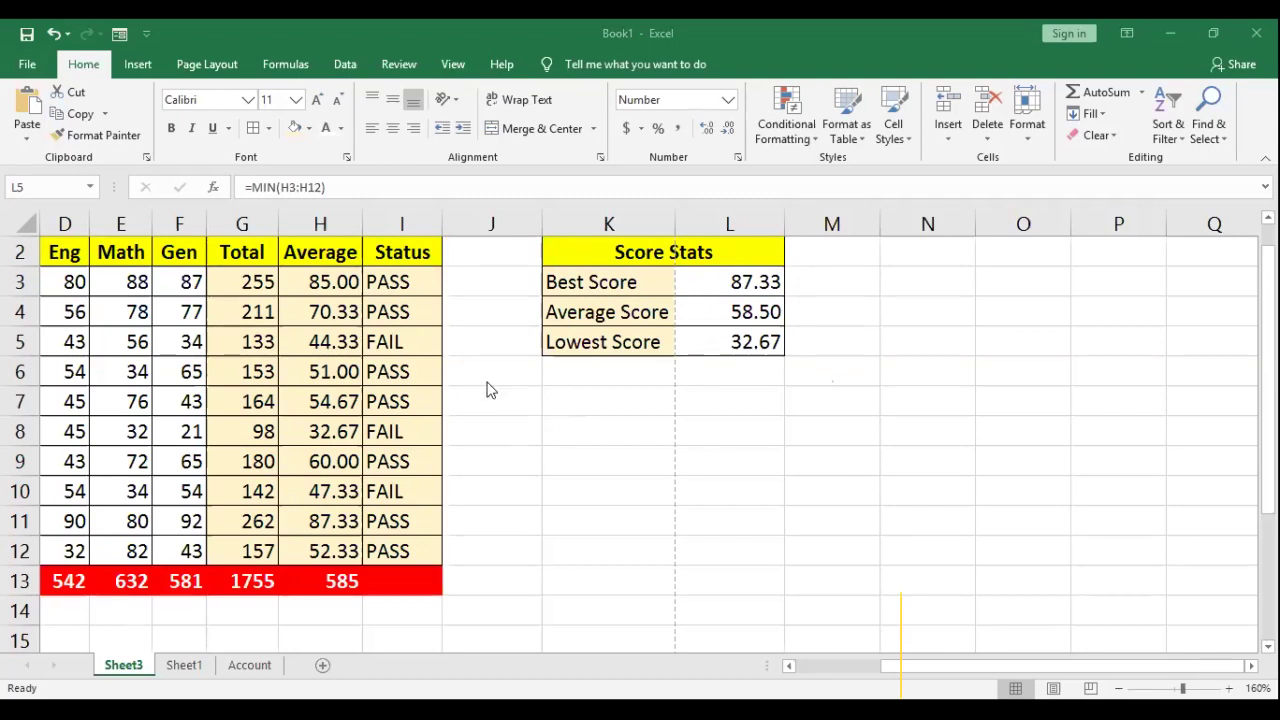
# Step: Select labels K3:K5 together with their values L3:L5 for charting
pyautogui.moveTo(586, 286); pyautogui.dragTo(759, 350)
pyautogui.click(604, 292)
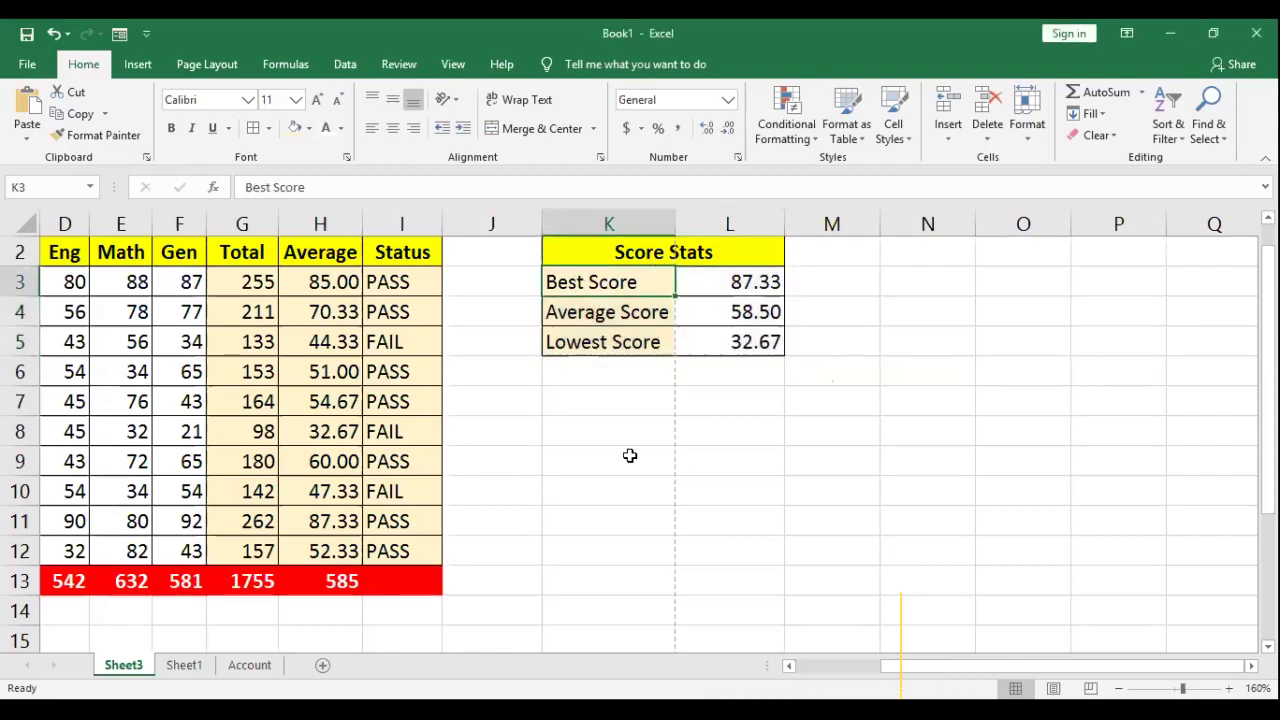
pyautogui.click(777, 476)
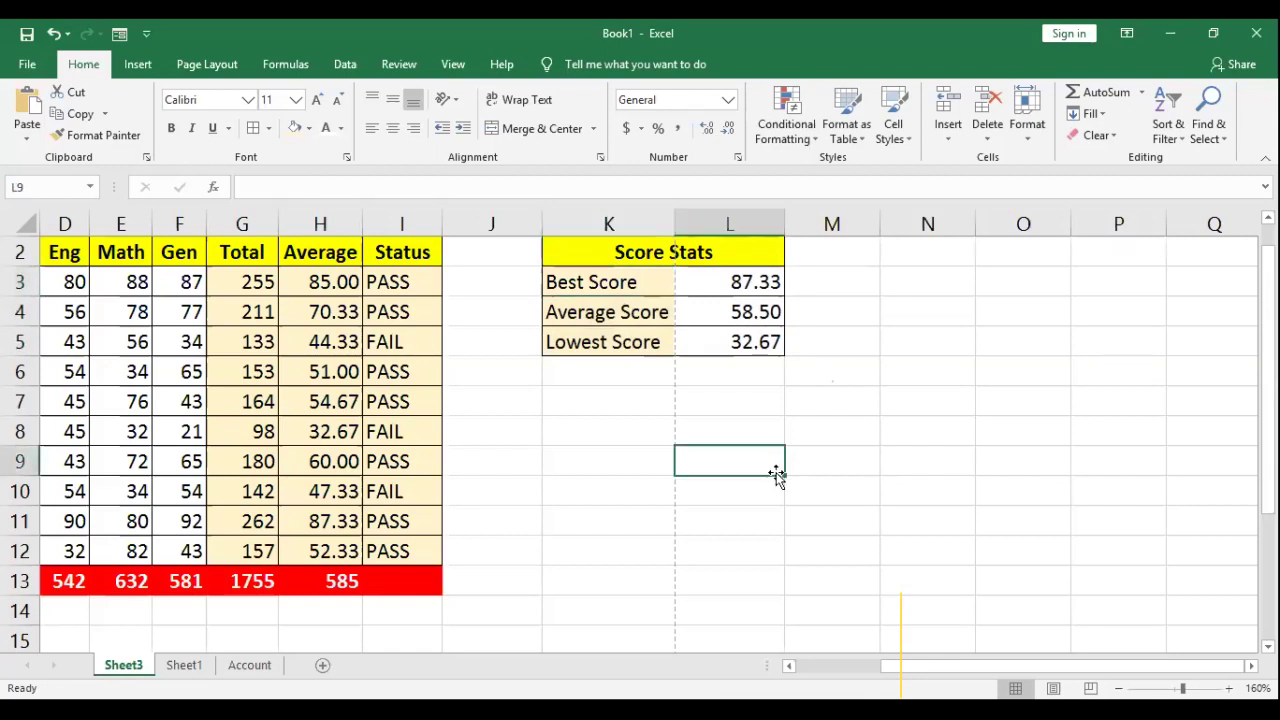
pyautogui.moveTo(612, 280); pyautogui.dragTo(594, 340)
pyautogui.moveTo(591, 281); pyautogui.dragTo(598, 342)
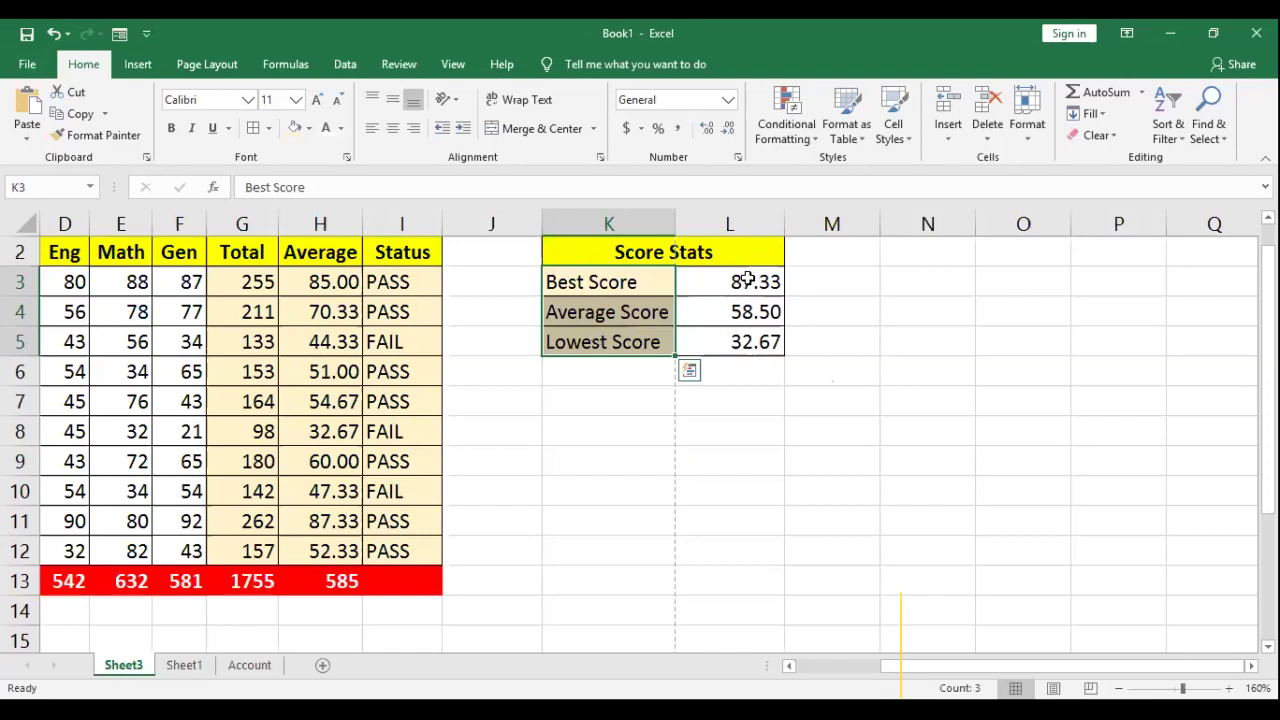
pyautogui.keyDown('ctrl'); pyautogui.moveTo(747, 281); pyautogui.dragTo(743, 340); pyautogui.keyUp('ctrl')
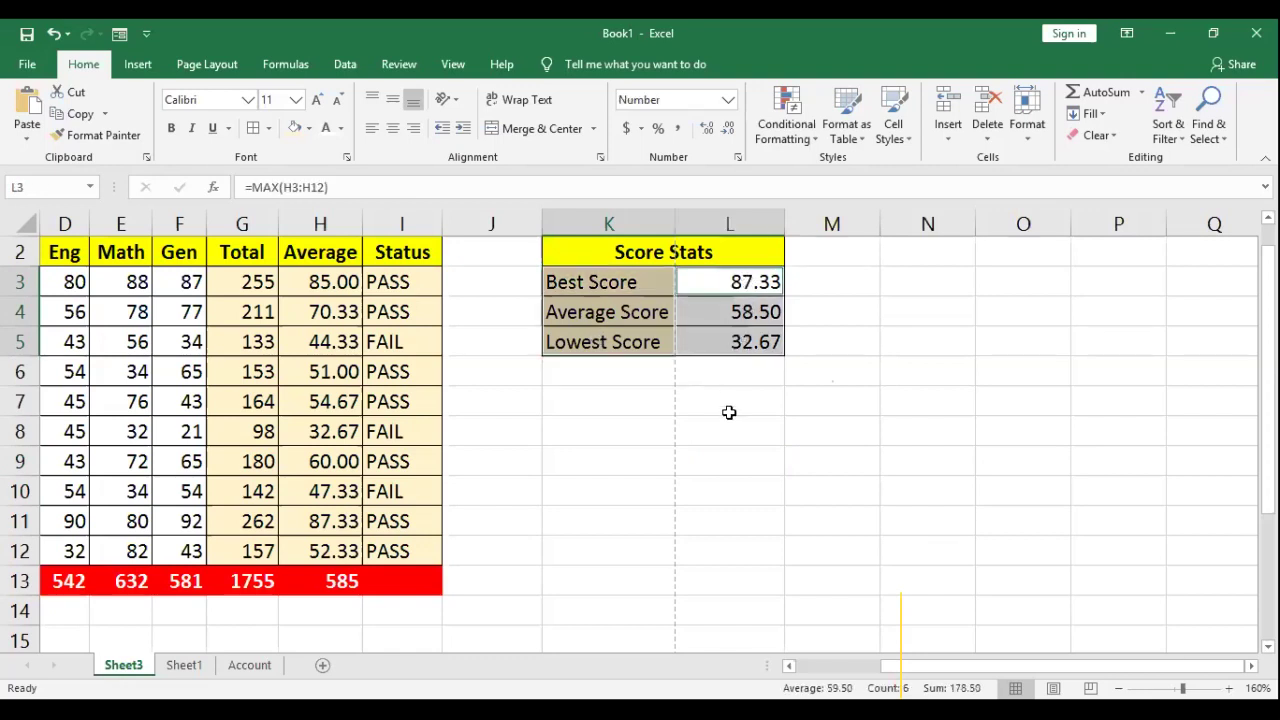
pyautogui.moveTo(586, 282); pyautogui.dragTo(583, 342)
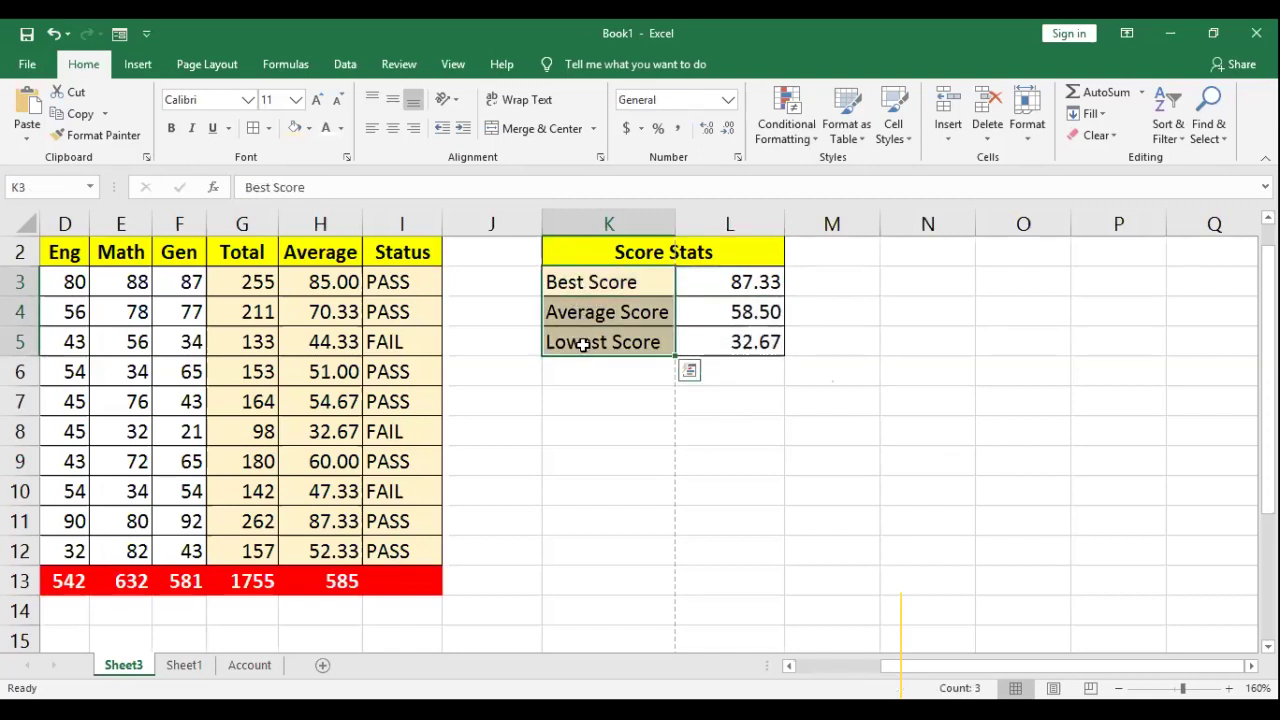
pyautogui.moveTo(750, 280); pyautogui.dragTo(741, 345)
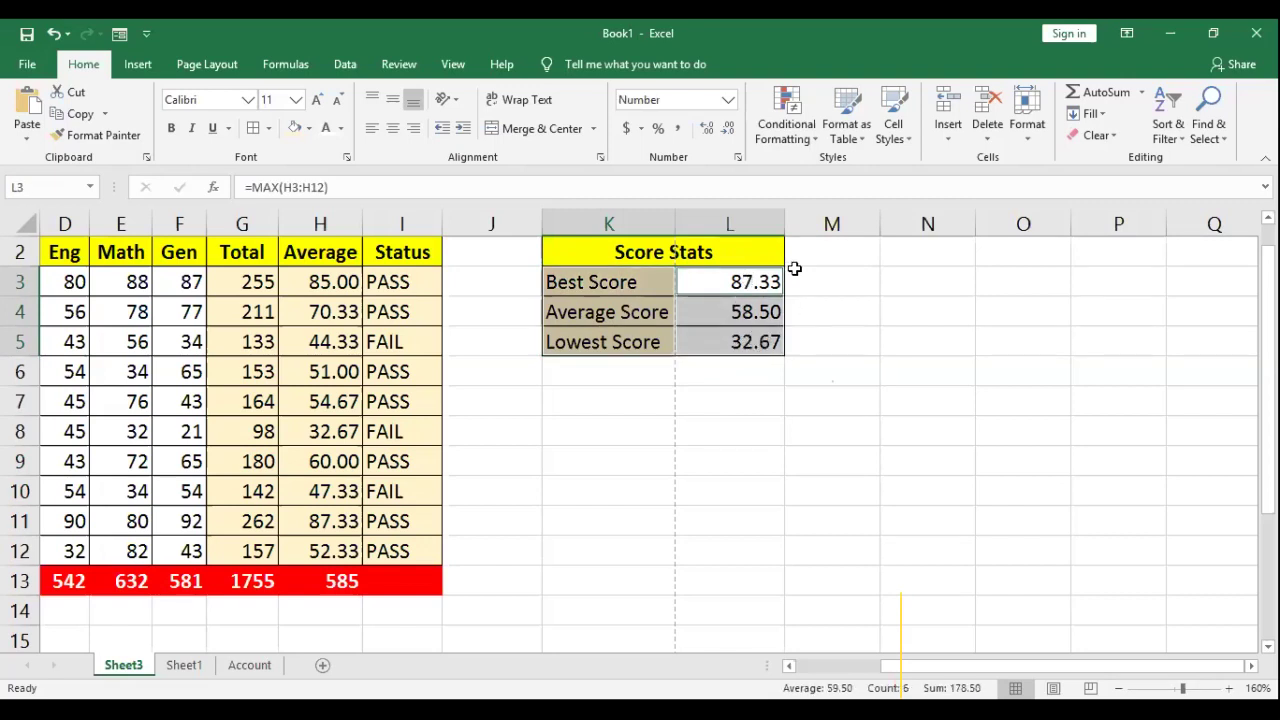
# Step: Insert a 3-D Pie chart of the Best, Average and Lowest Score data
pyautogui.click(138, 64)
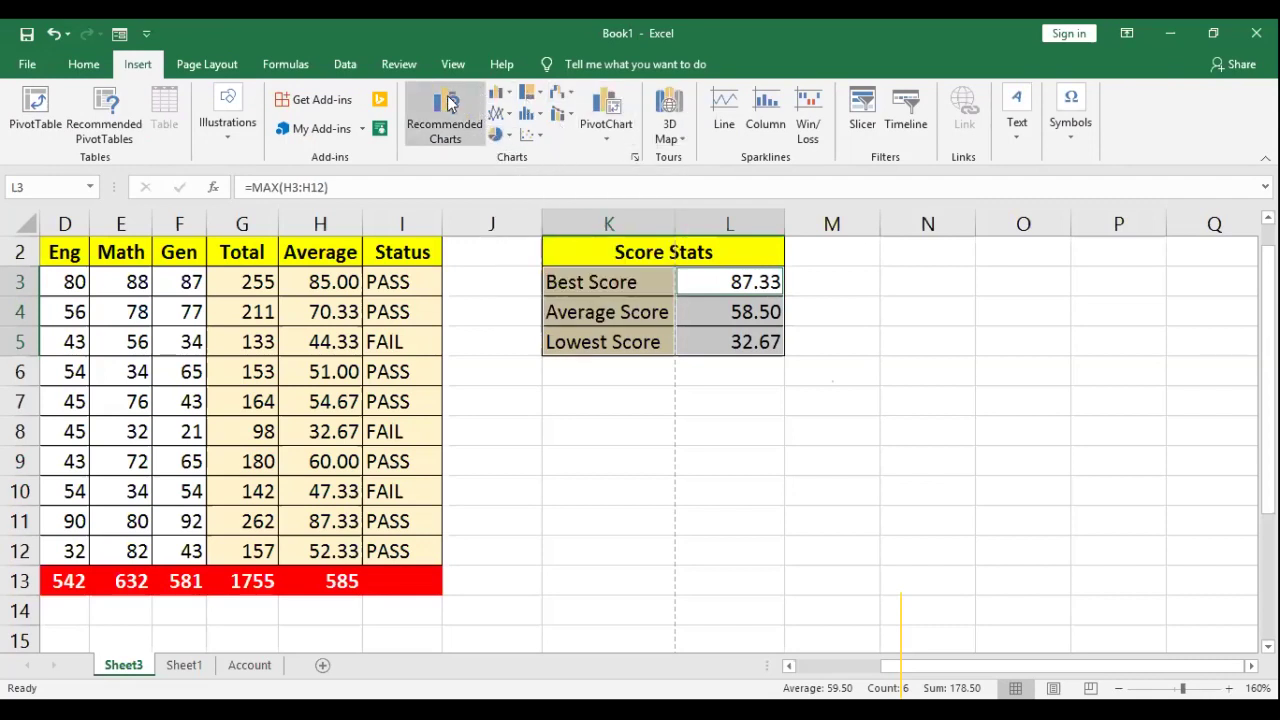
pyautogui.click(508, 137)
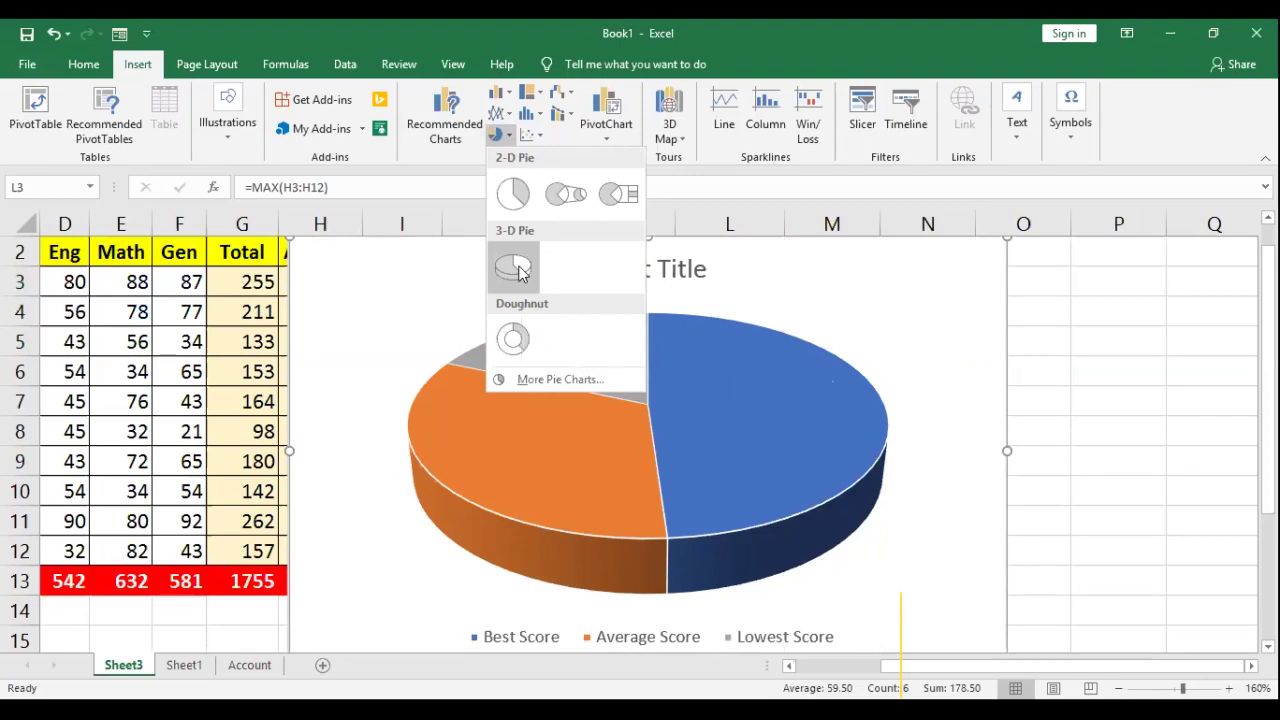
pyautogui.click(835, 266)
pyautogui.moveTo(849, 266); pyautogui.dragTo(711, 291)
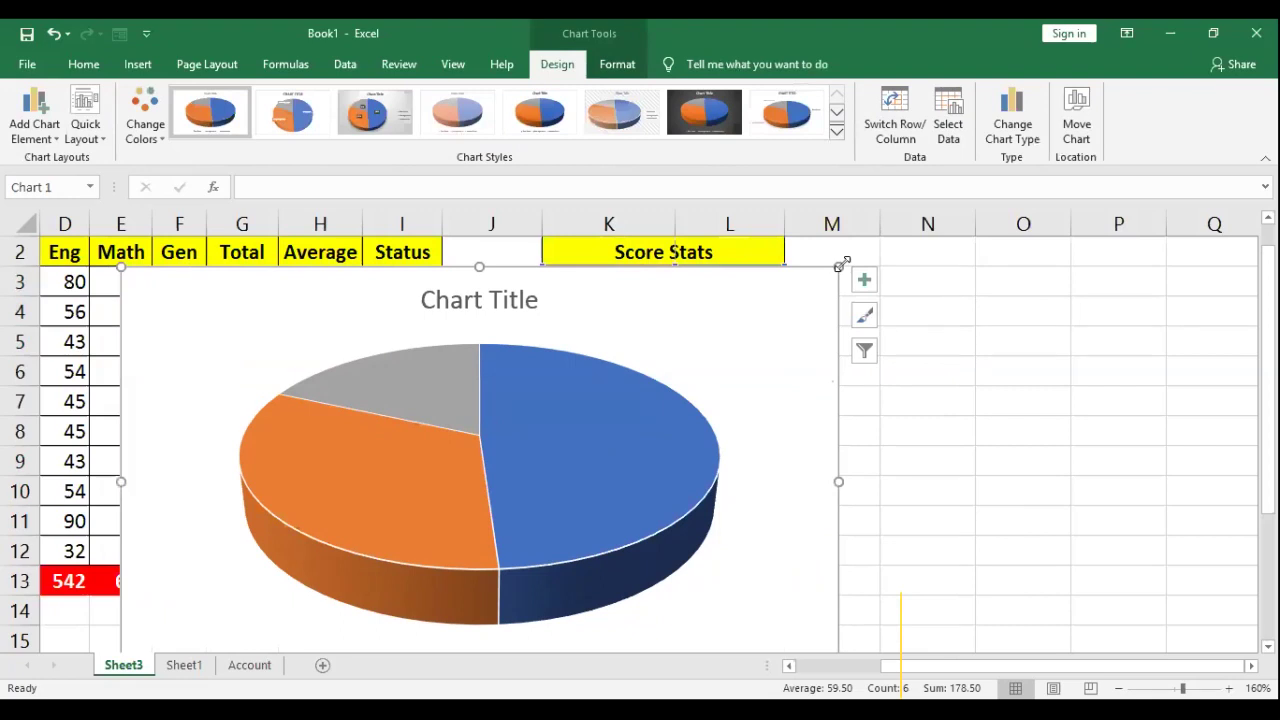
# Step: Shrink the chart and position it below the Score Stats table, slightly wider
pyautogui.moveTo(249, 297); pyautogui.dragTo(234, 277)
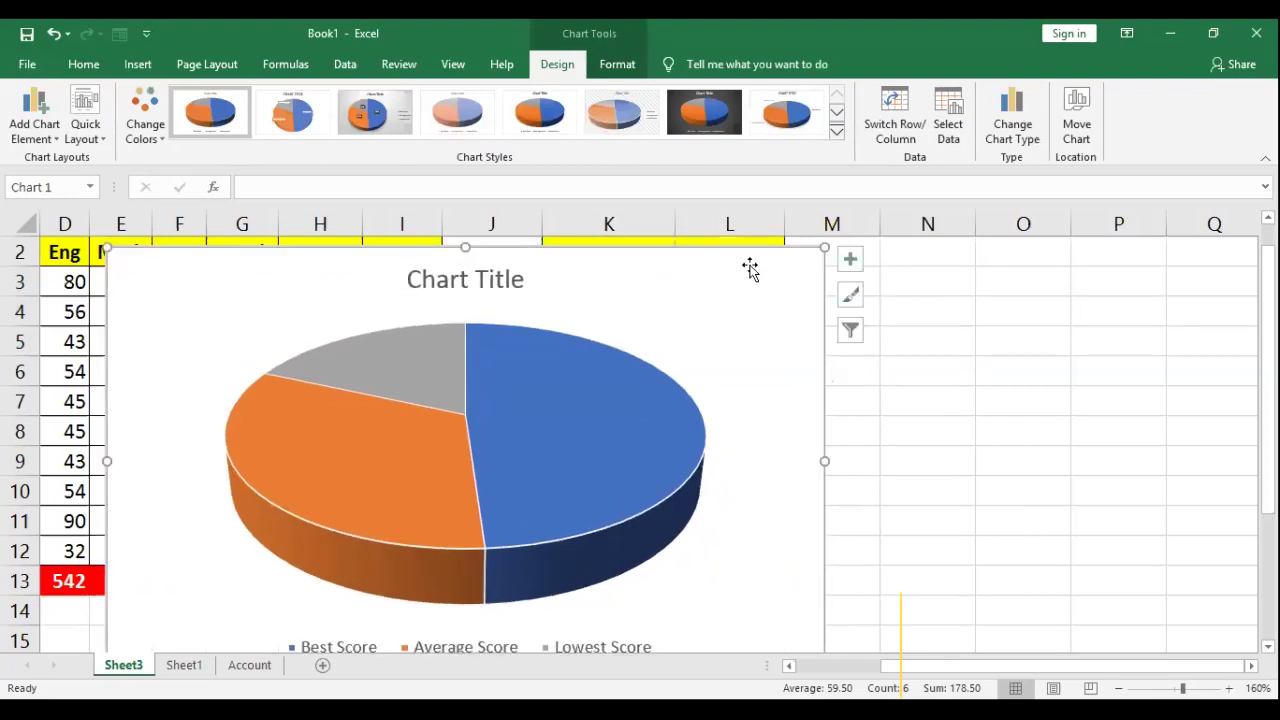
pyautogui.moveTo(825, 248); pyautogui.dragTo(455, 449)
pyautogui.moveTo(389, 491); pyautogui.dragTo(531, 427)
pyautogui.moveTo(815, 590); pyautogui.dragTo(872, 590)
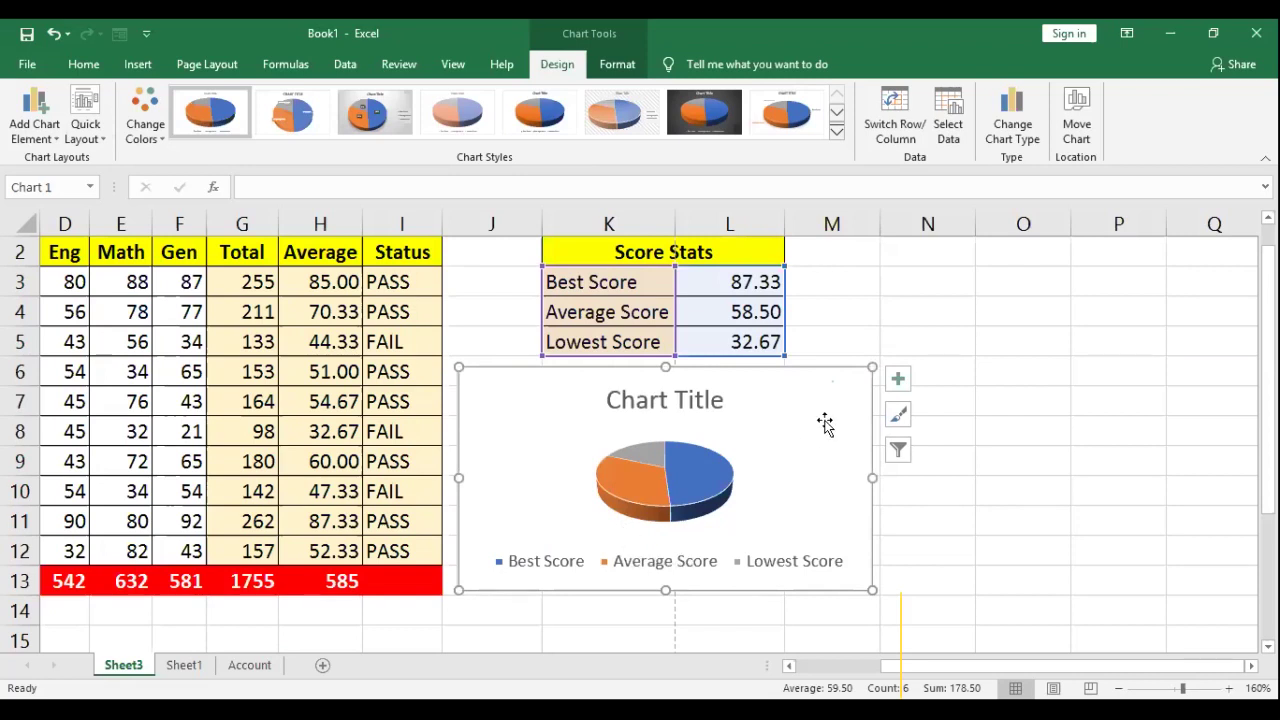
# Step: Enlarge the plot area so the 3-D pie grows inside the chart
pyautogui.click(700, 400)
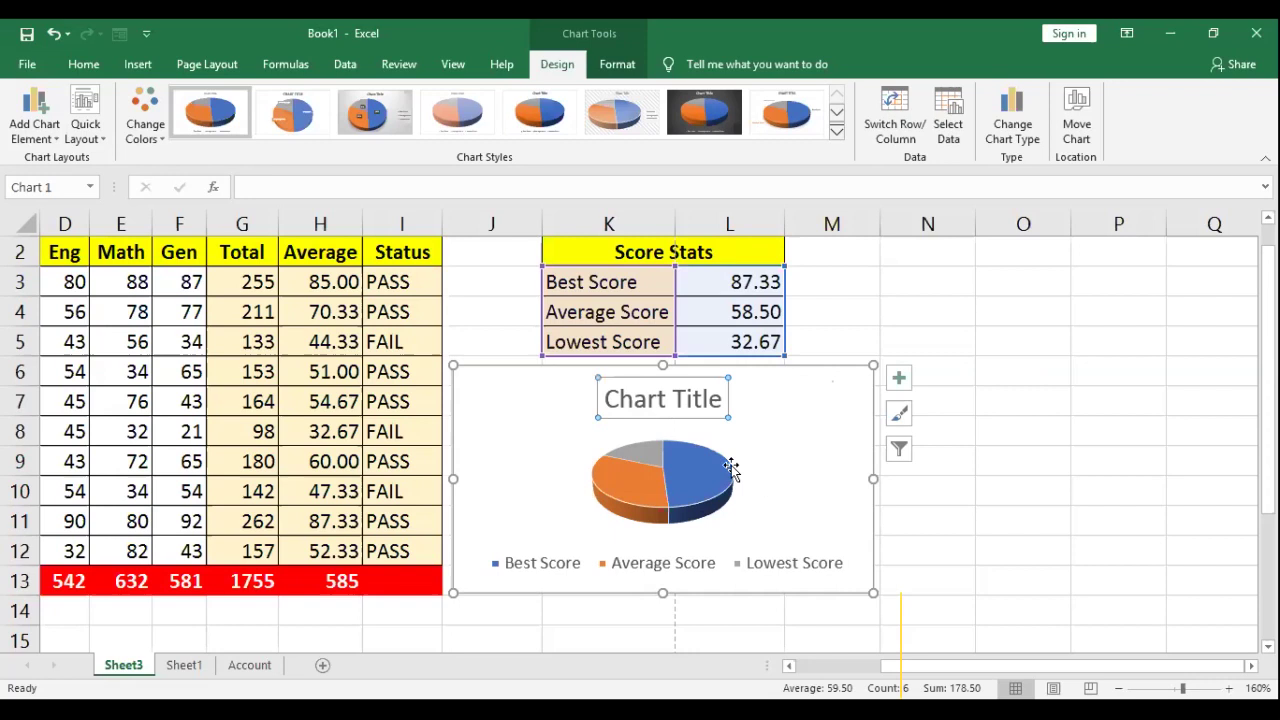
pyautogui.click(735, 472)
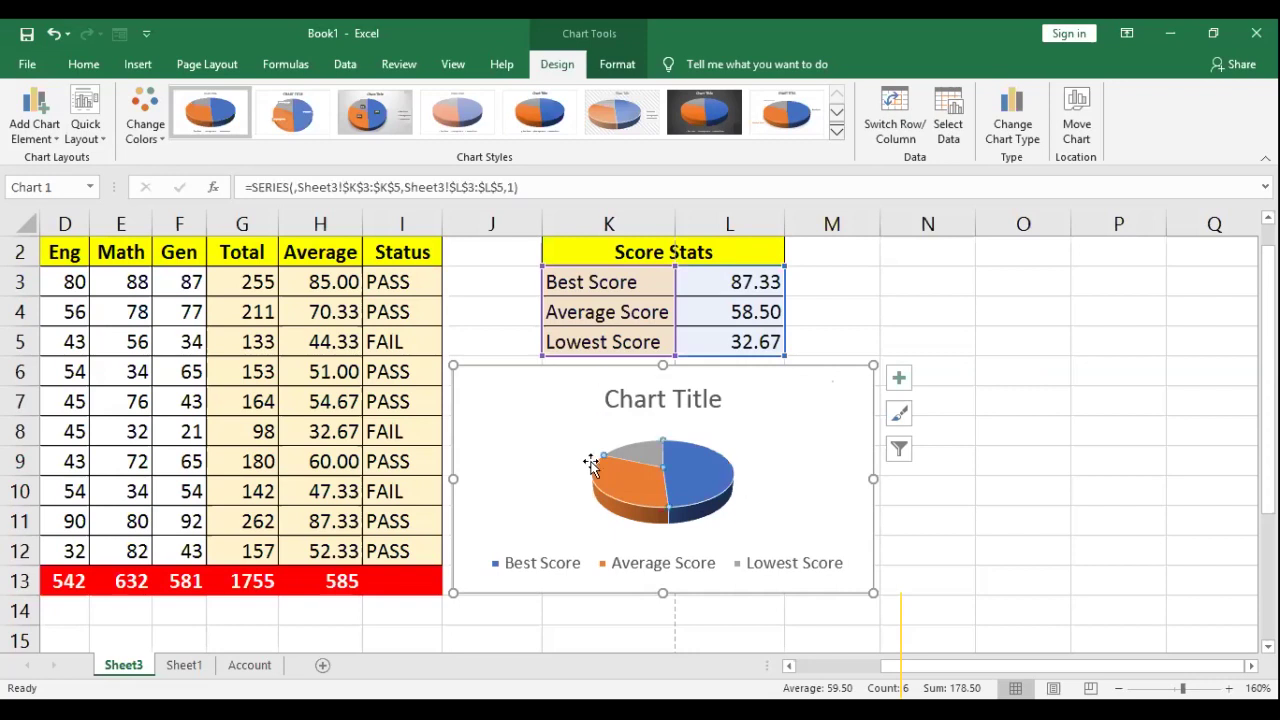
pyautogui.click(745, 470)
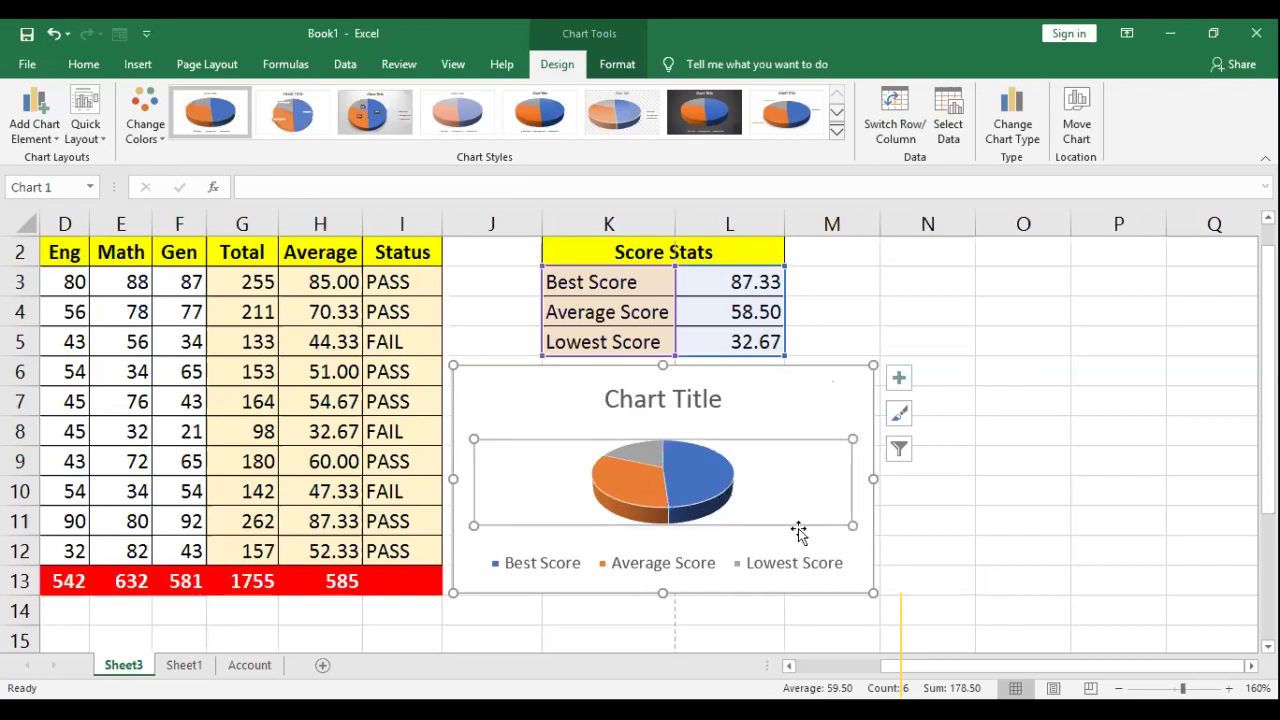
pyautogui.click(860, 530)
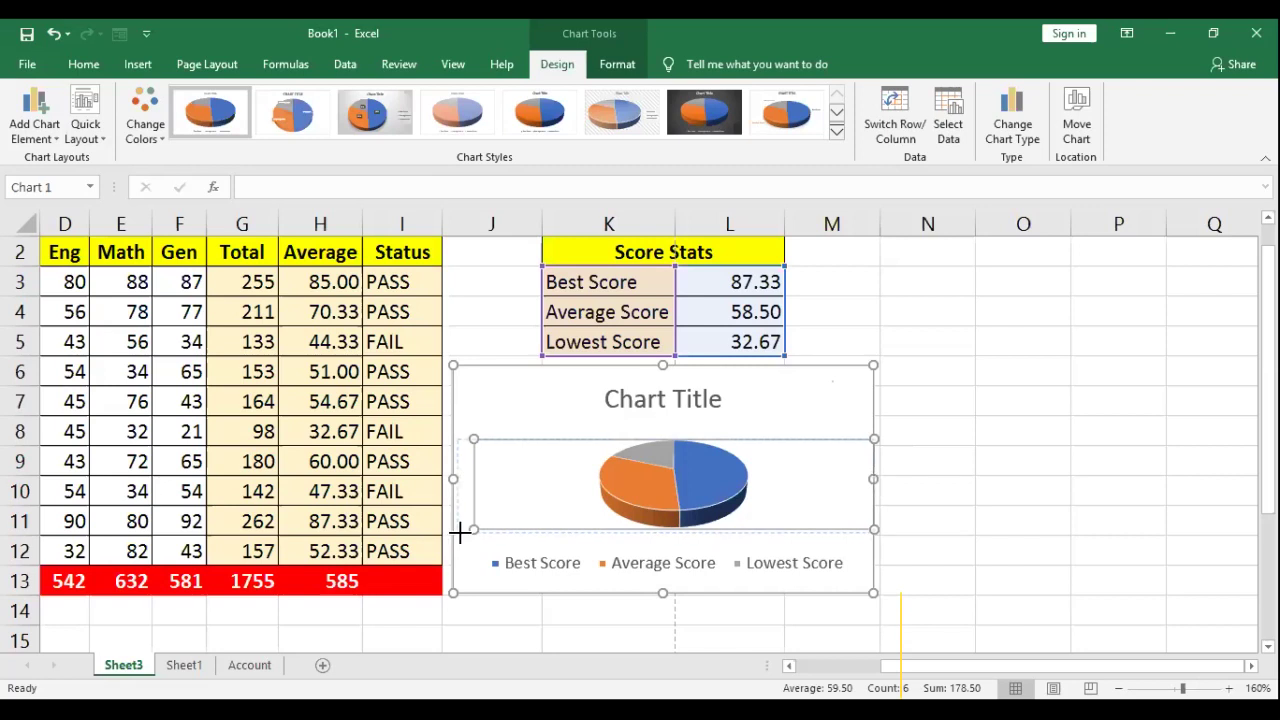
pyautogui.moveTo(465, 530); pyautogui.dragTo(460, 533)
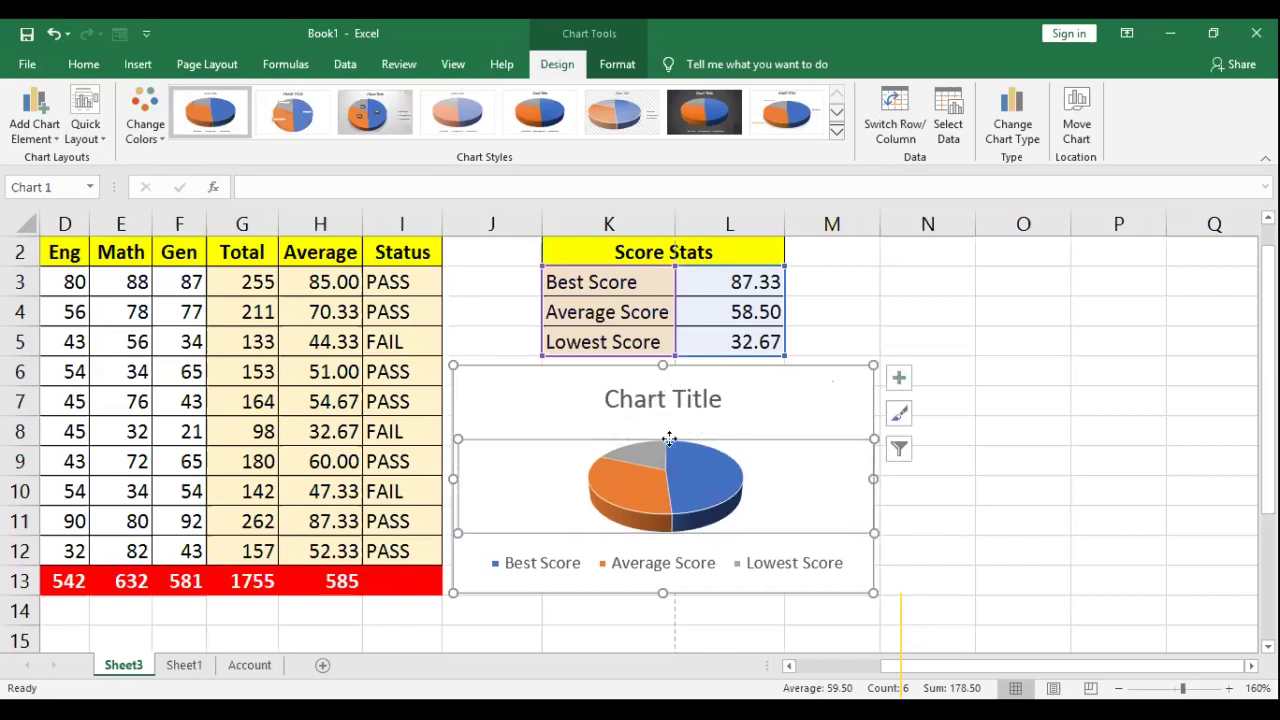
pyautogui.moveTo(455, 432); pyautogui.dragTo(453, 438)
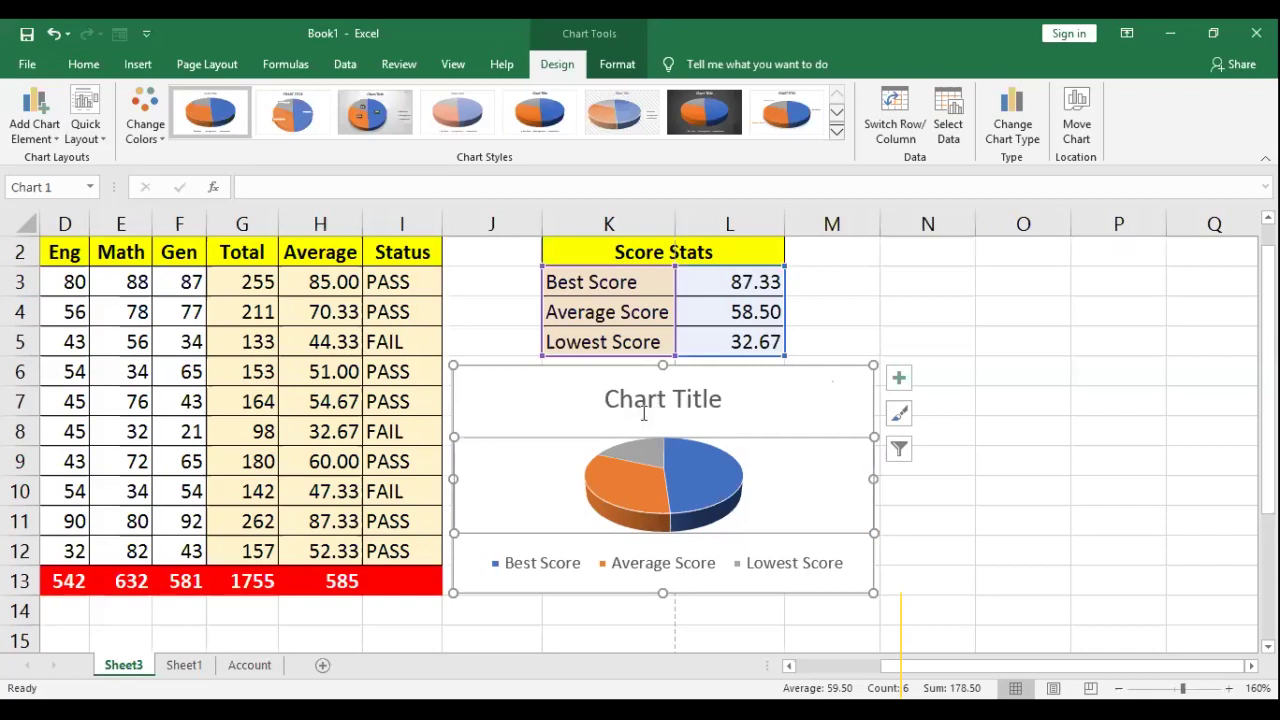
pyautogui.click(666, 495)
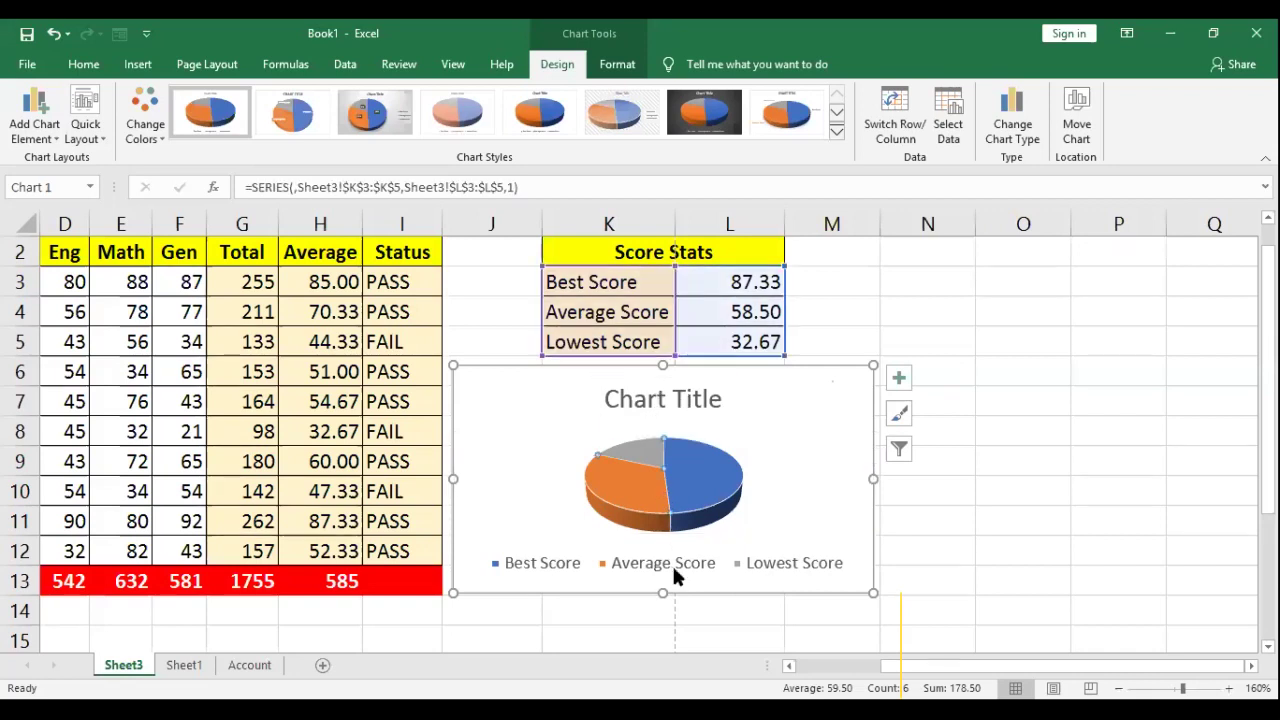
pyautogui.click(672, 563)
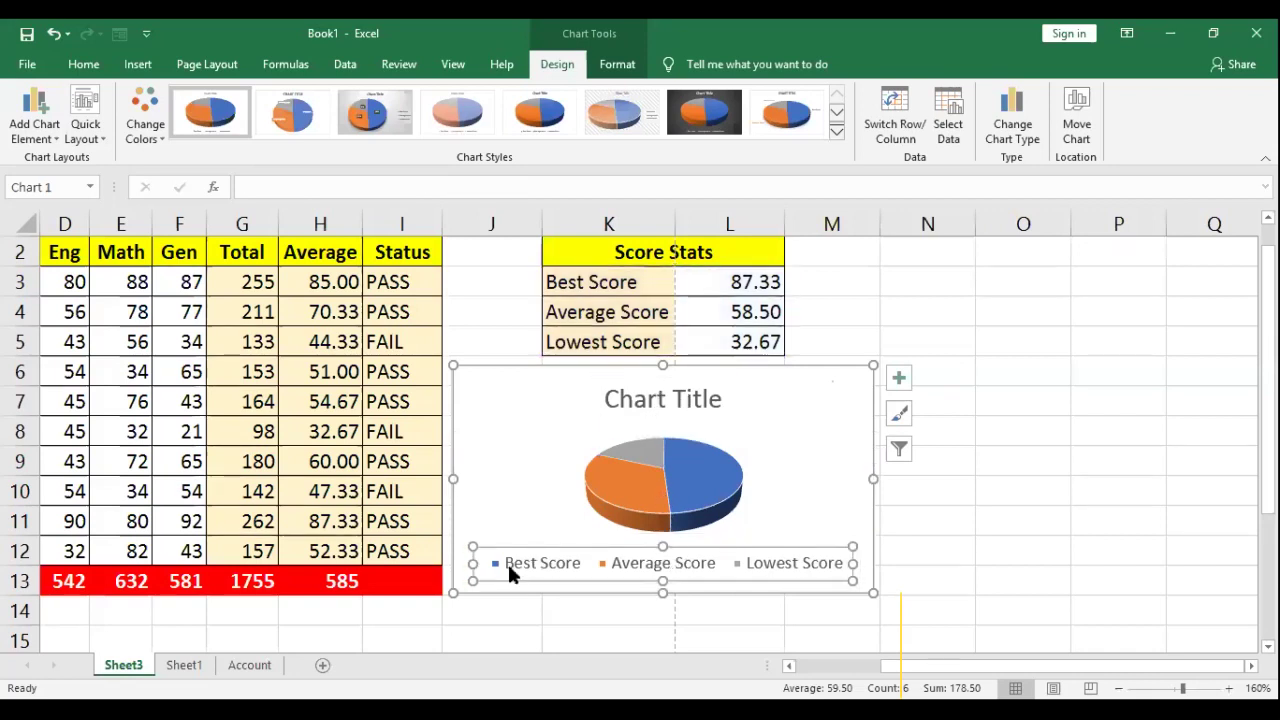
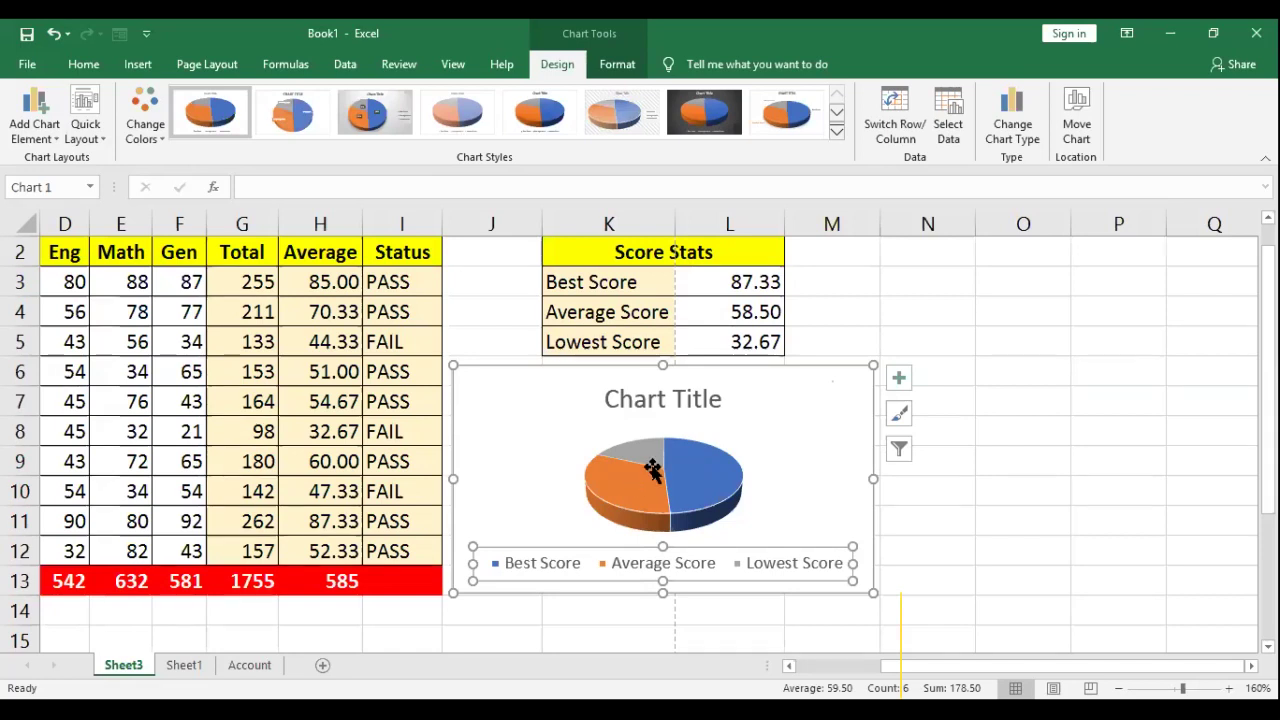
# Step: Make the pie chart slightly shorter by raising its bottom edge
pyautogui.moveTo(588, 515)
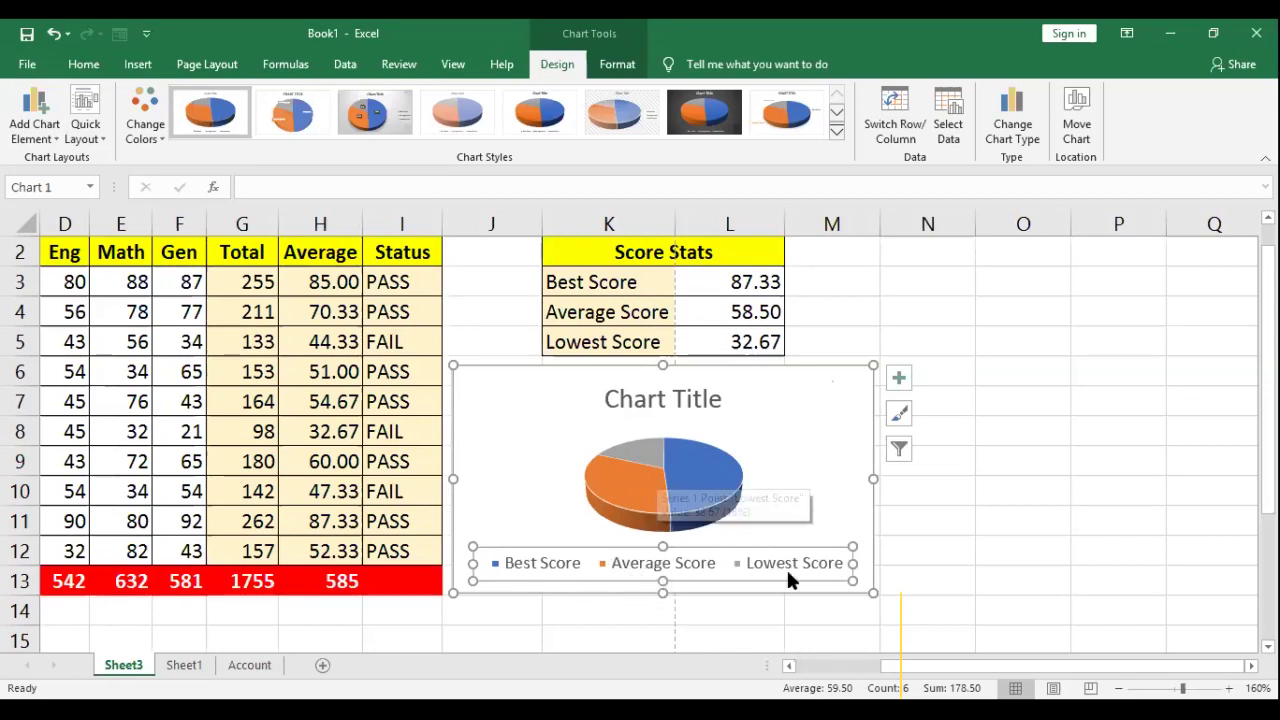
pyautogui.moveTo(722, 478)
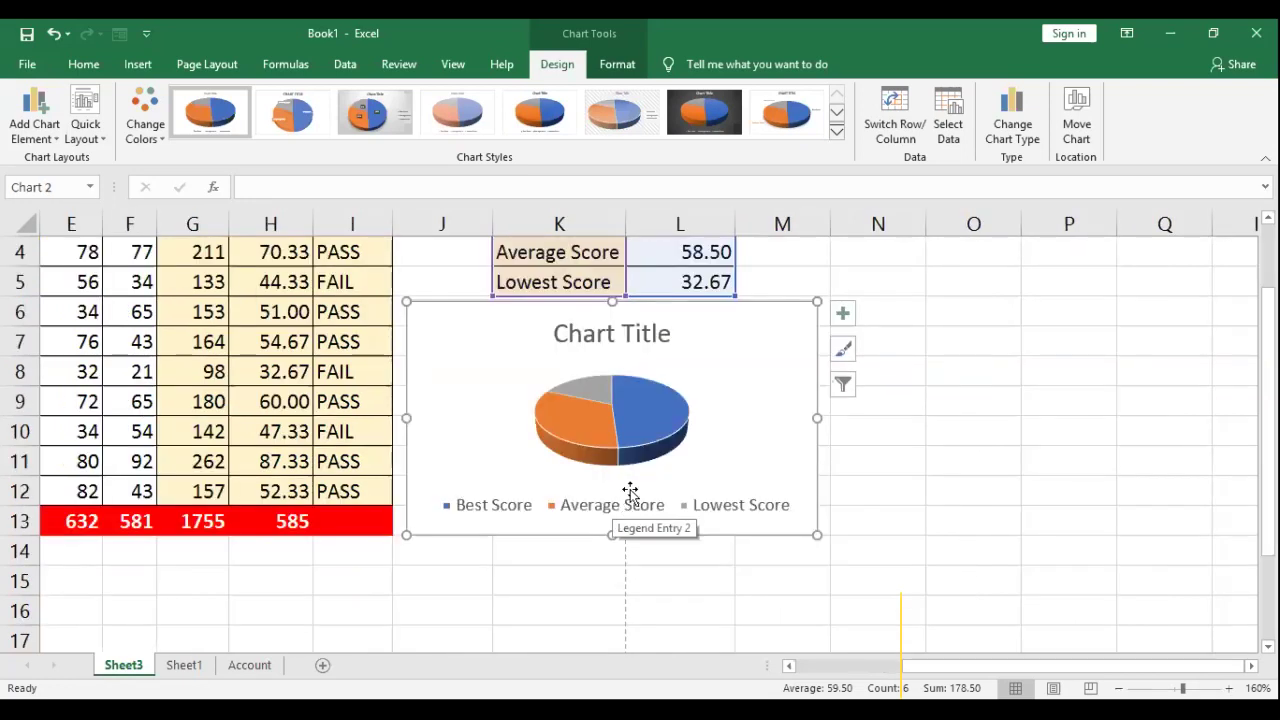
pyautogui.moveTo(610, 530); pyautogui.dragTo(610, 528)
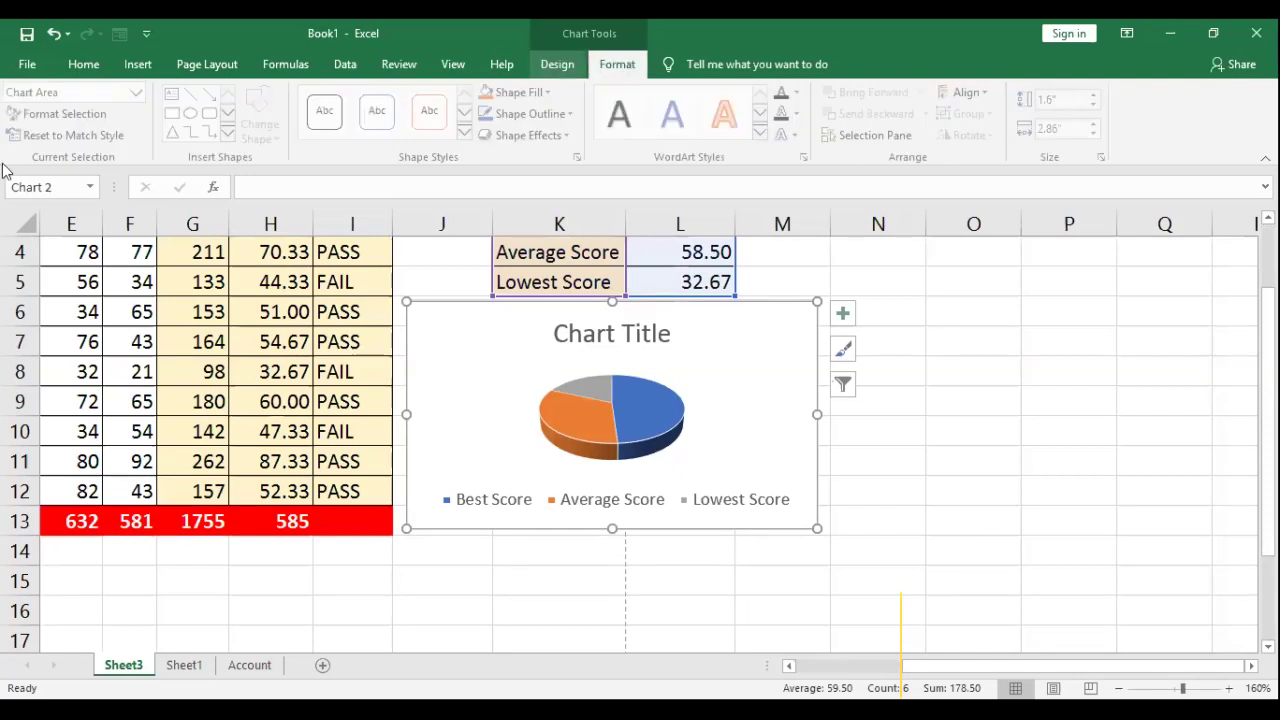
# Step: Bring up the Legend position choices under Add Chart Element in Chart Tools Design
pyautogui.hotkey('alt', 'j')
pyautogui.press('c')
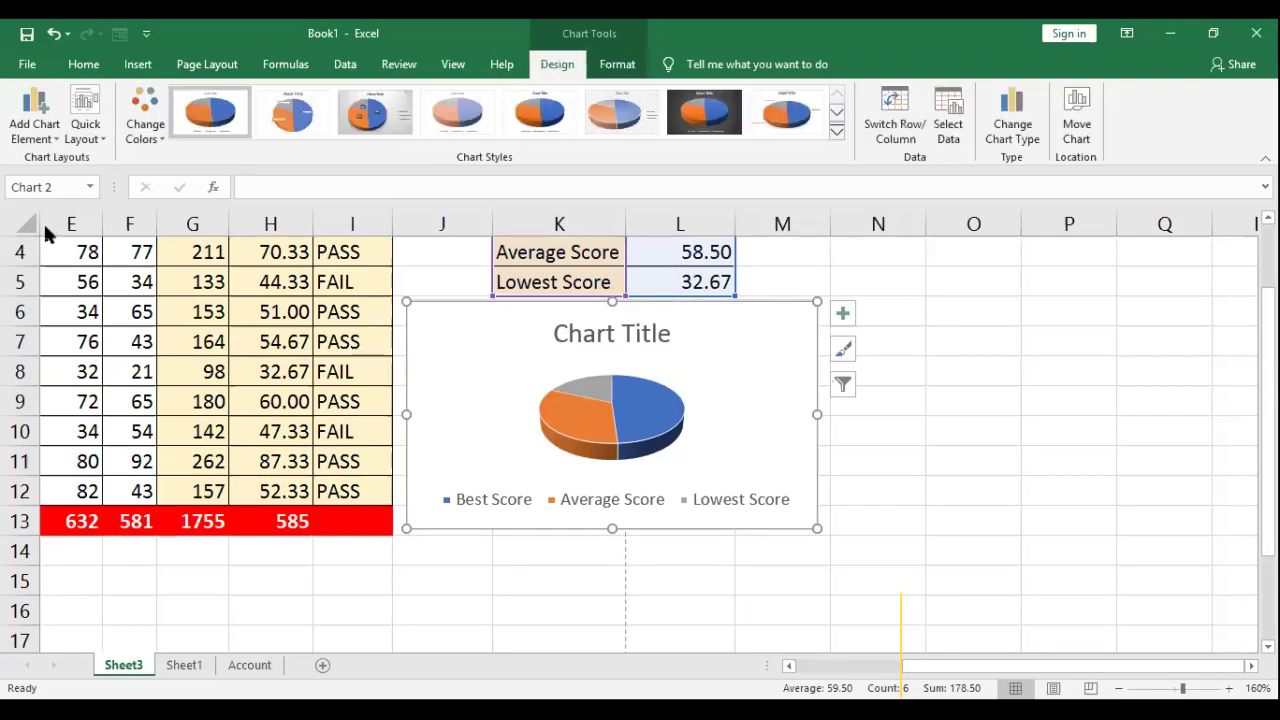
pyautogui.press('a')
pyautogui.press('l')
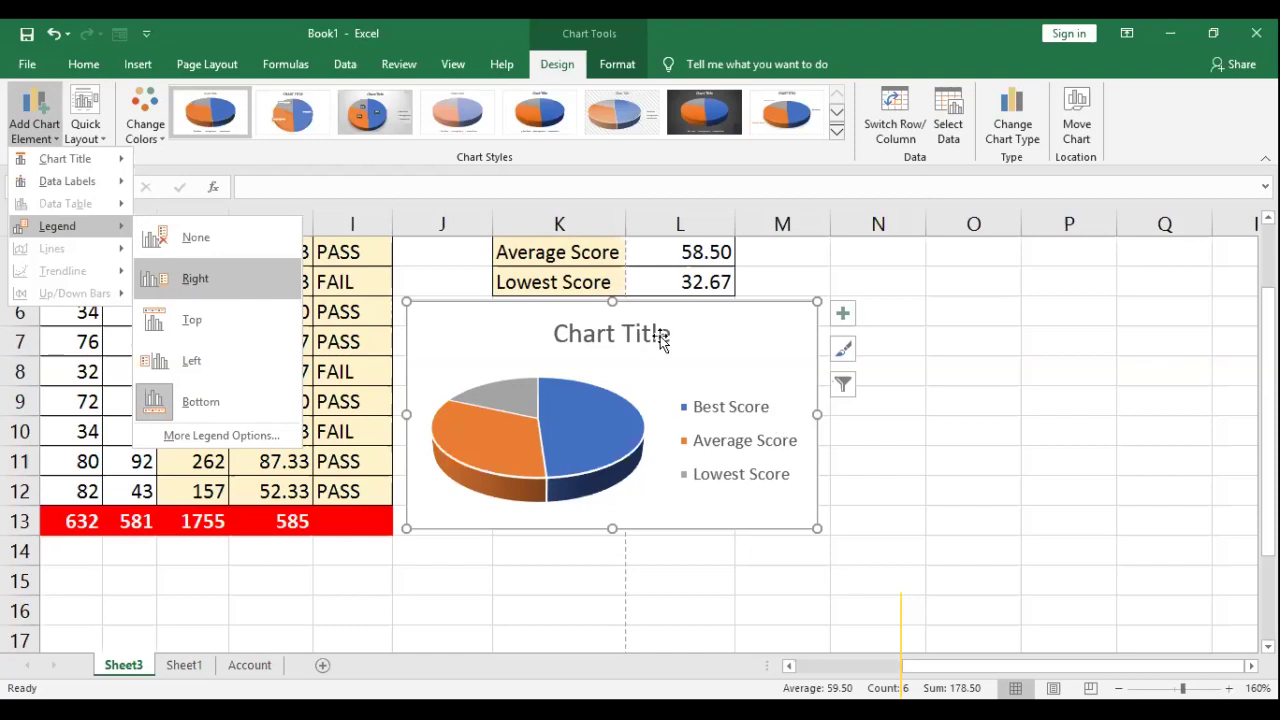
# Step: Put the legend at the right of the pie and title the chart 'Student Score Stats'
pyautogui.click(581, 333)
pyautogui.click(556, 333)
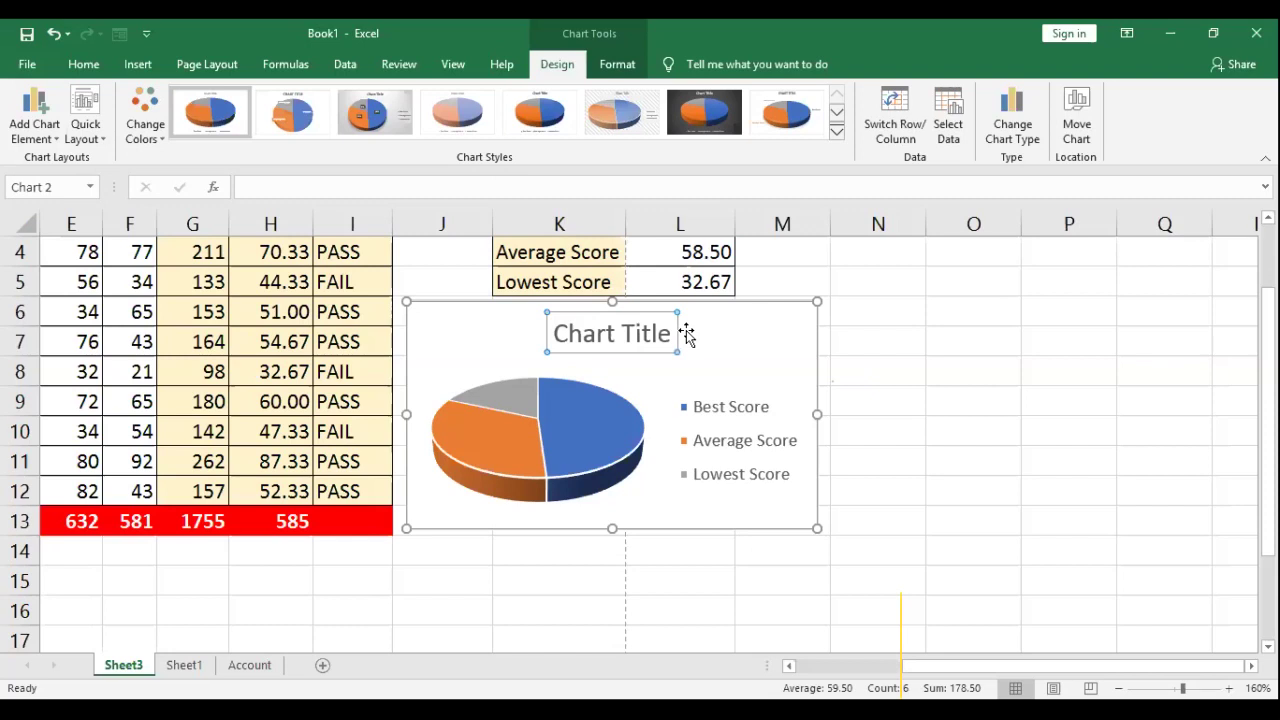
pyautogui.write('S')
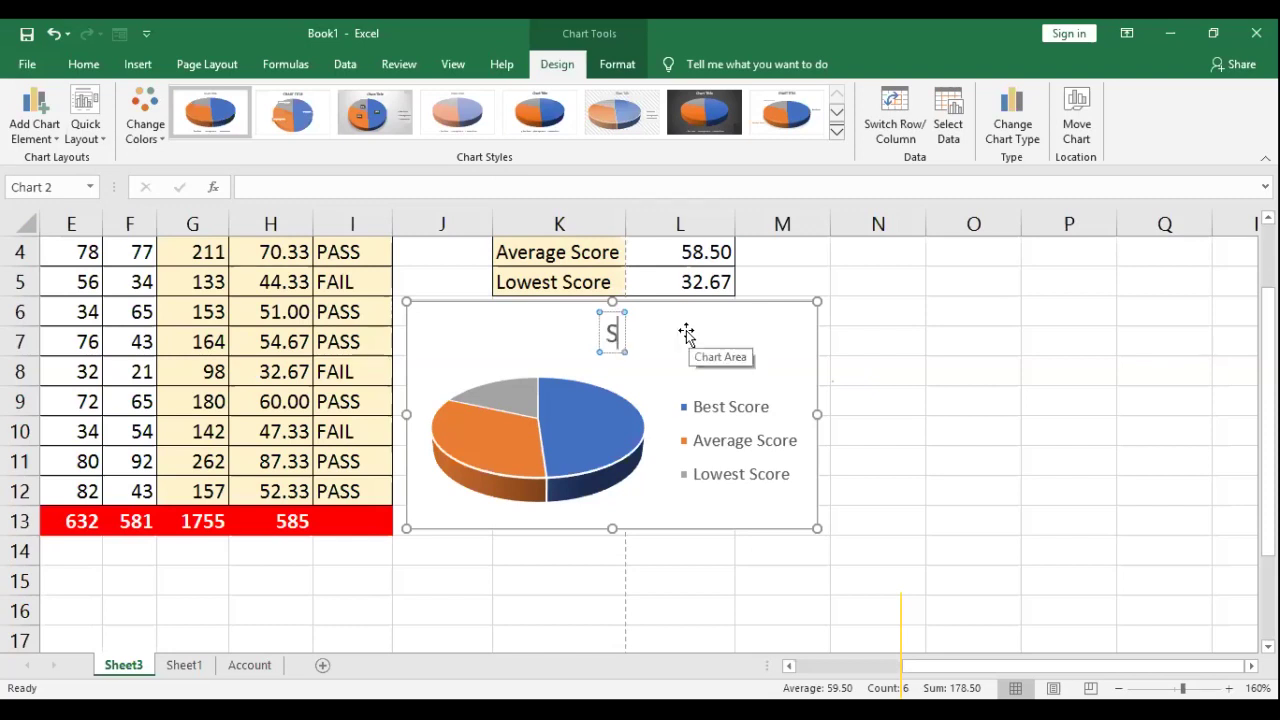
pyautogui.write('tudent')
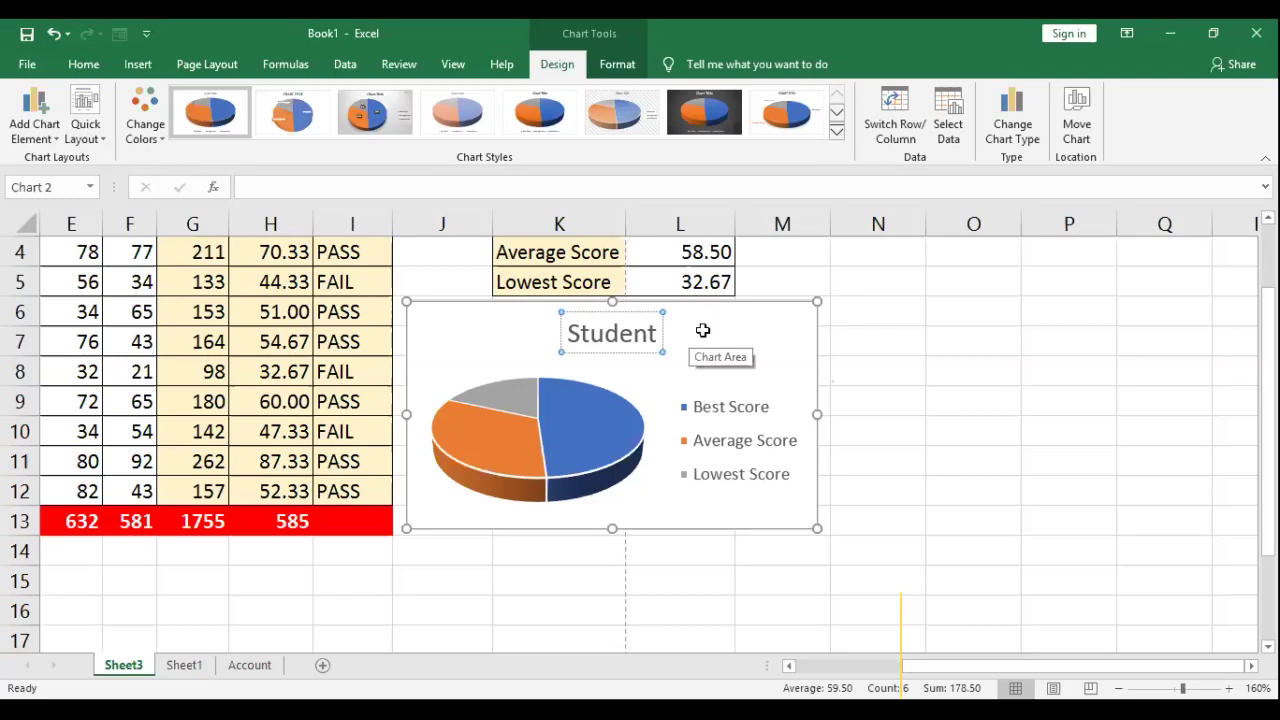
pyautogui.scroll(1, 700, 330)
pyautogui.scroll(1, 793, 425)
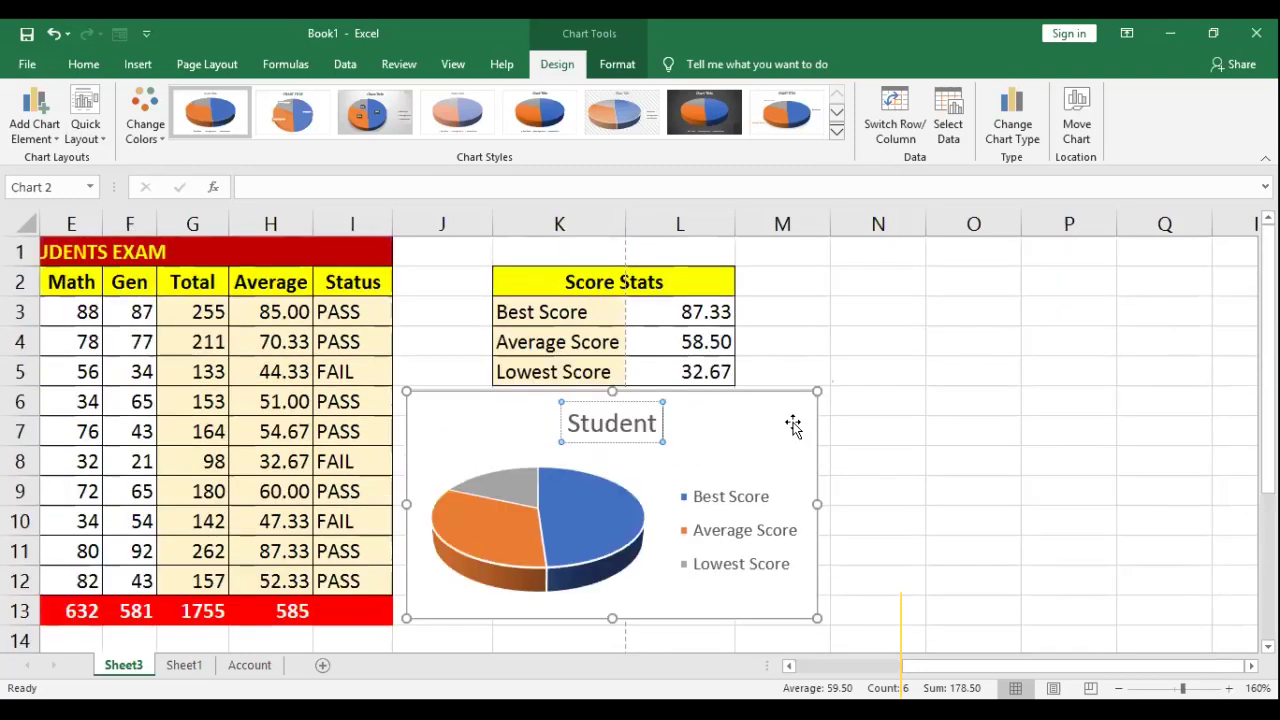
pyautogui.write('Score Stats')
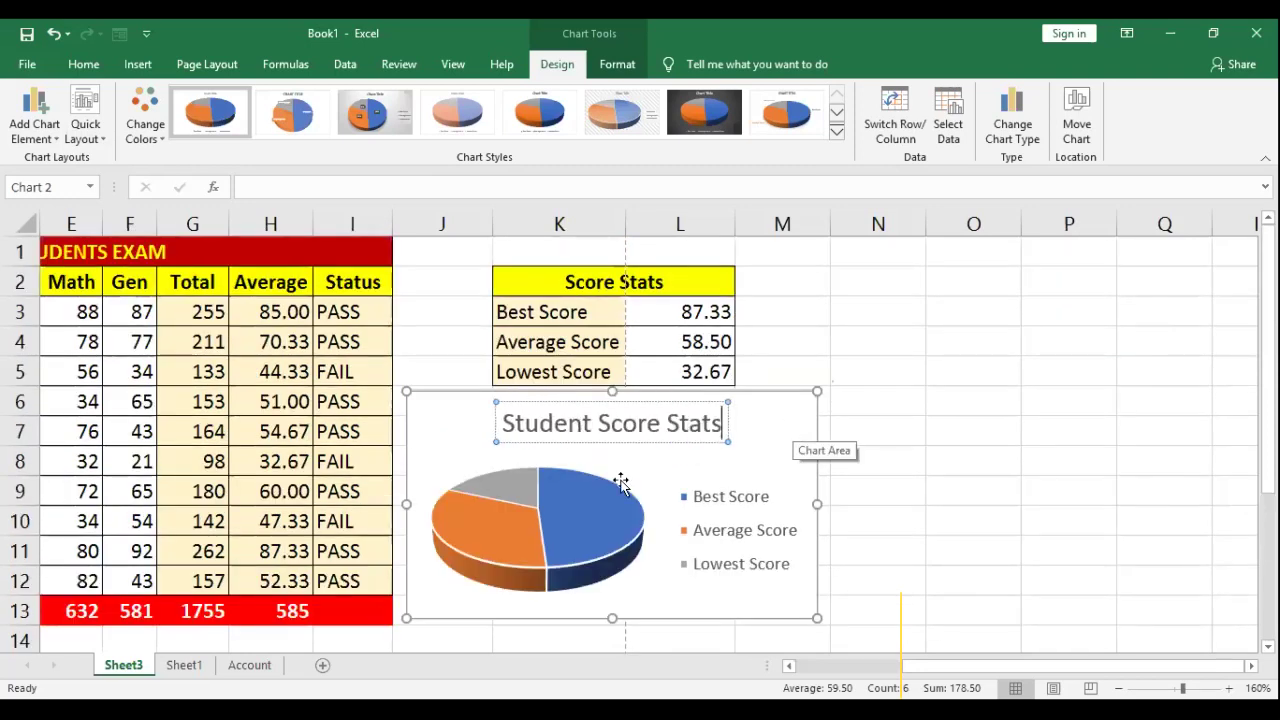
pyautogui.click(616, 467)
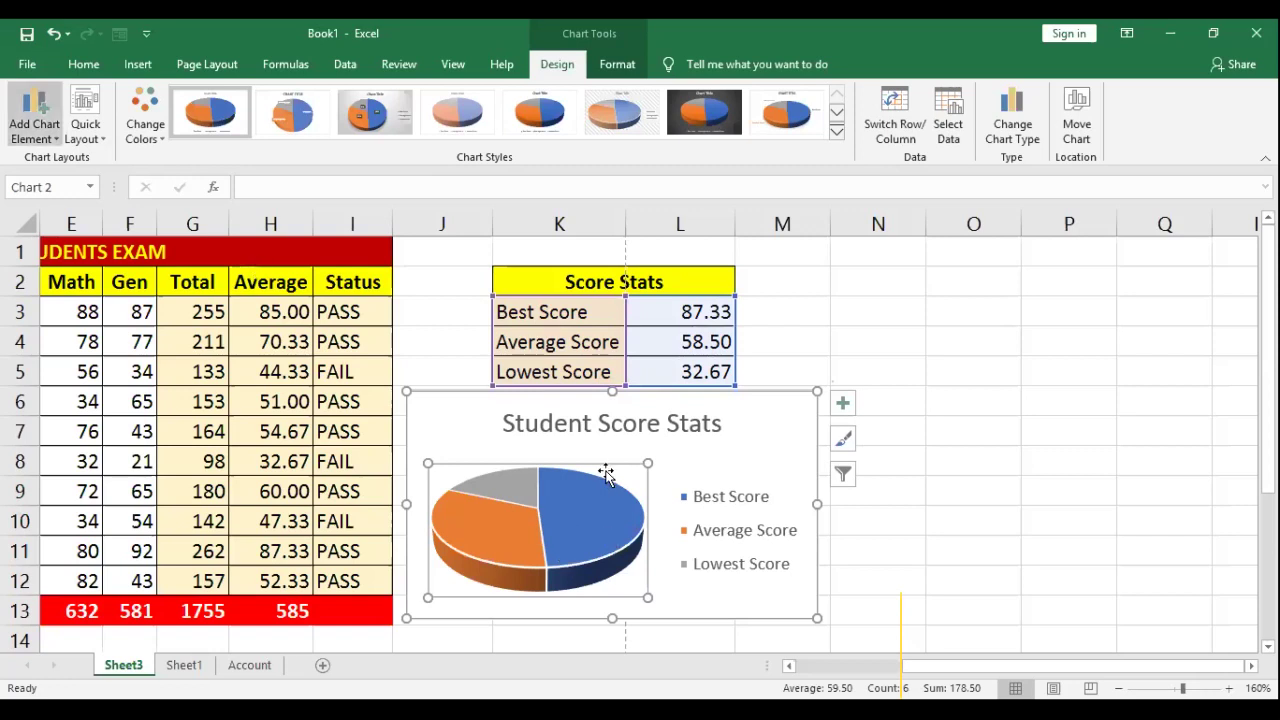
# Step: Add Inside End data labels showing the slice values 87.33, 58.50 and 32.67
pyautogui.click(731, 440)
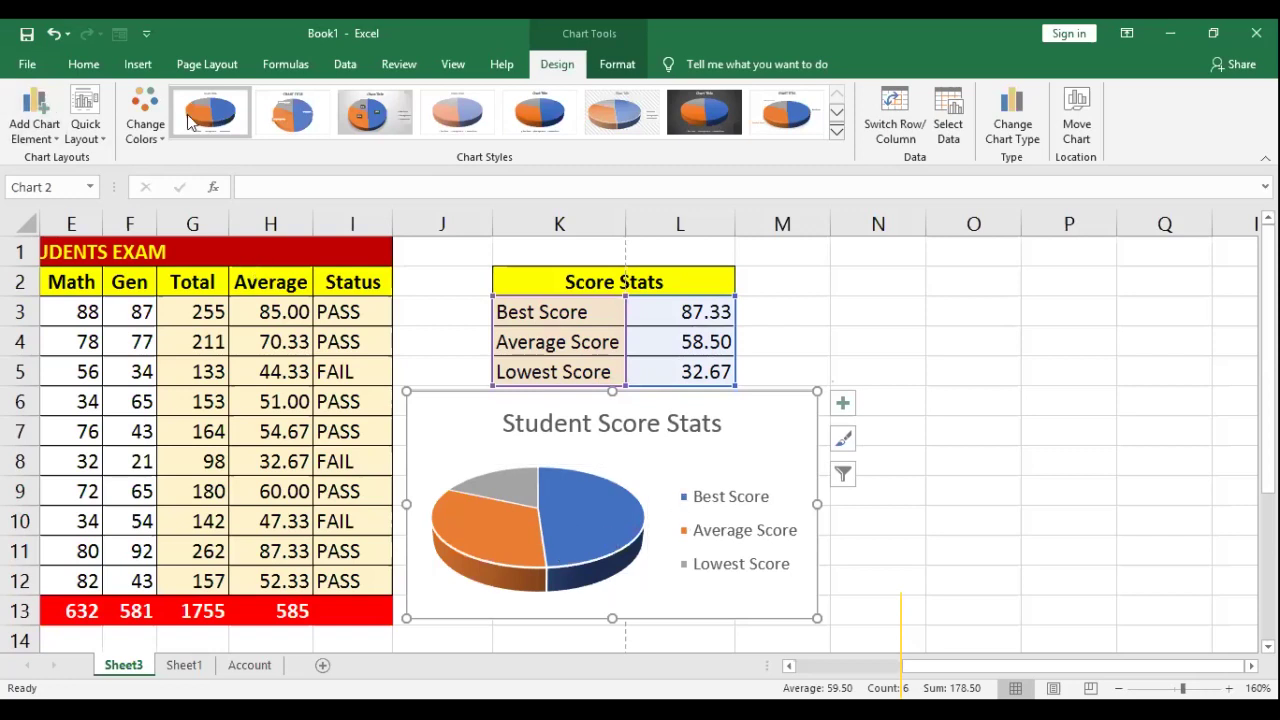
pyautogui.click(35, 140)
pyautogui.moveTo(67, 181)
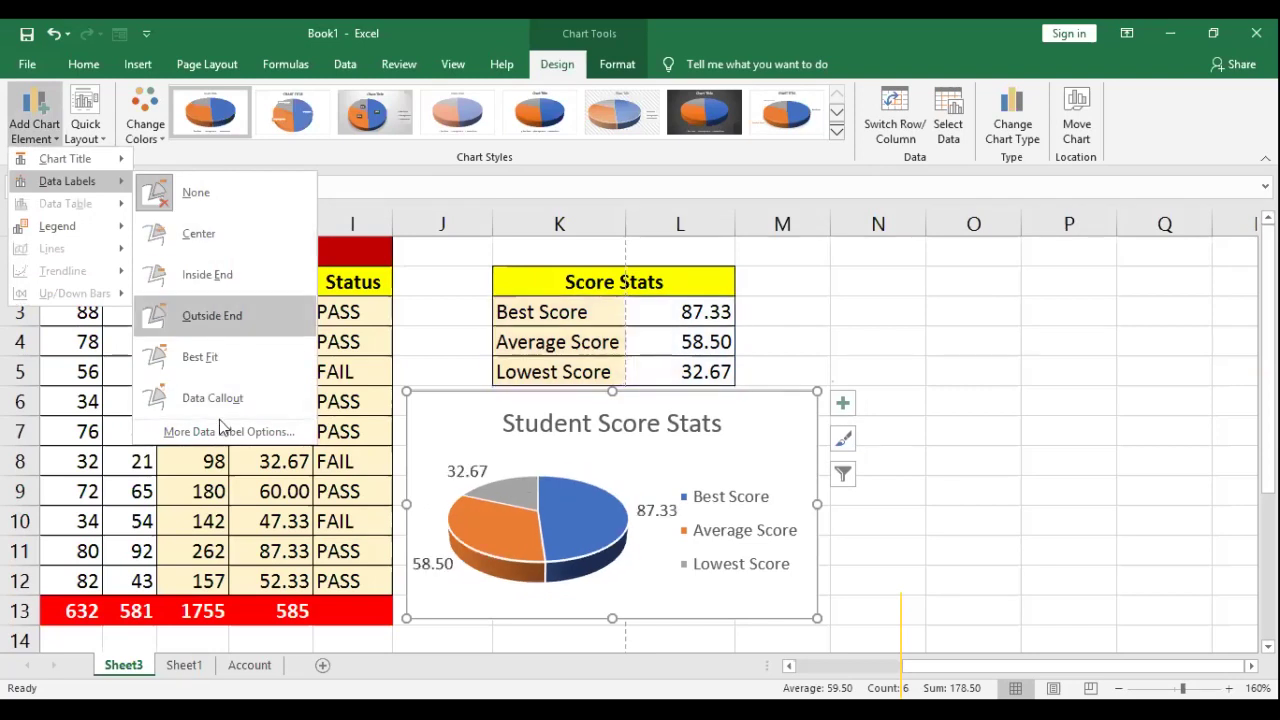
pyautogui.click(40, 140)
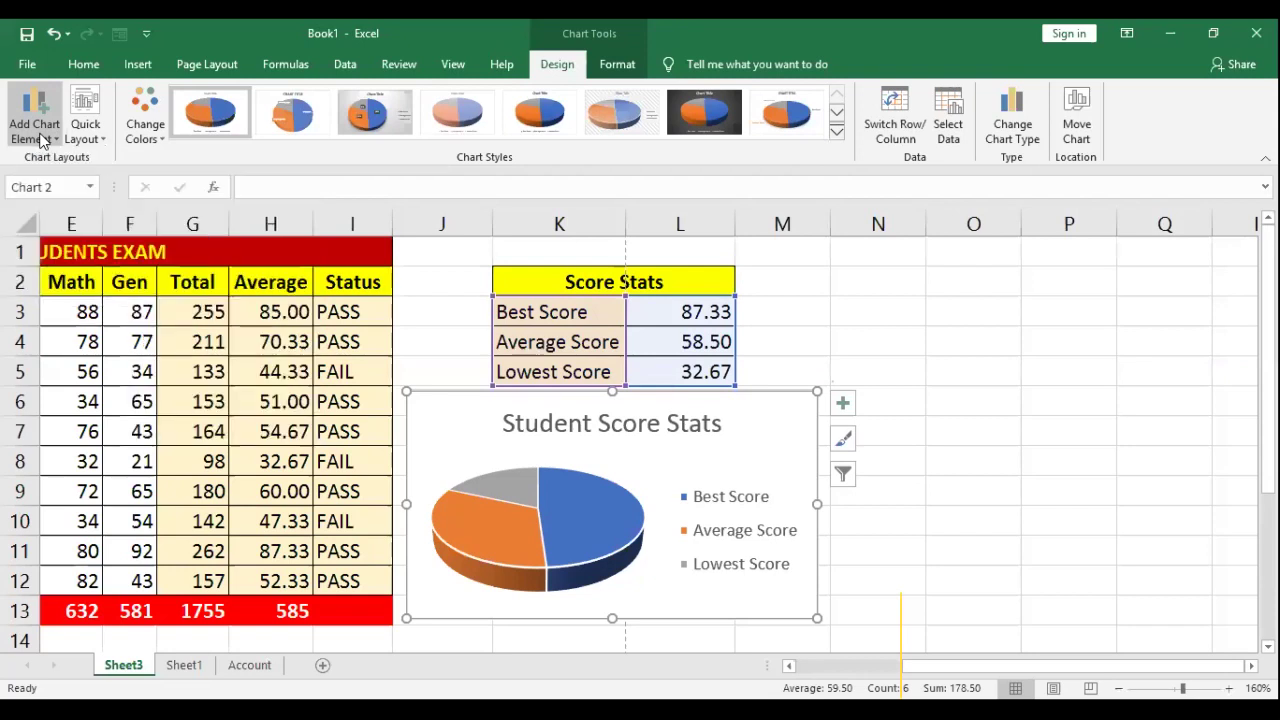
pyautogui.click(41, 140)
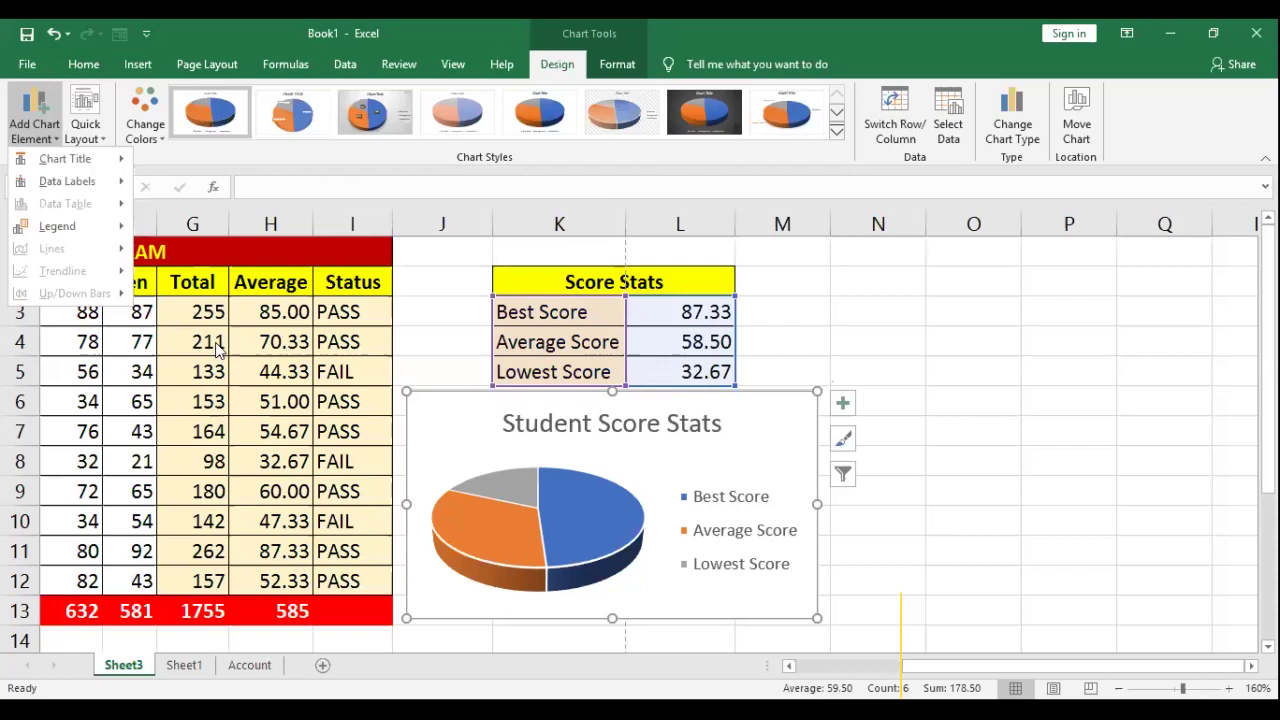
pyautogui.click(60, 226)
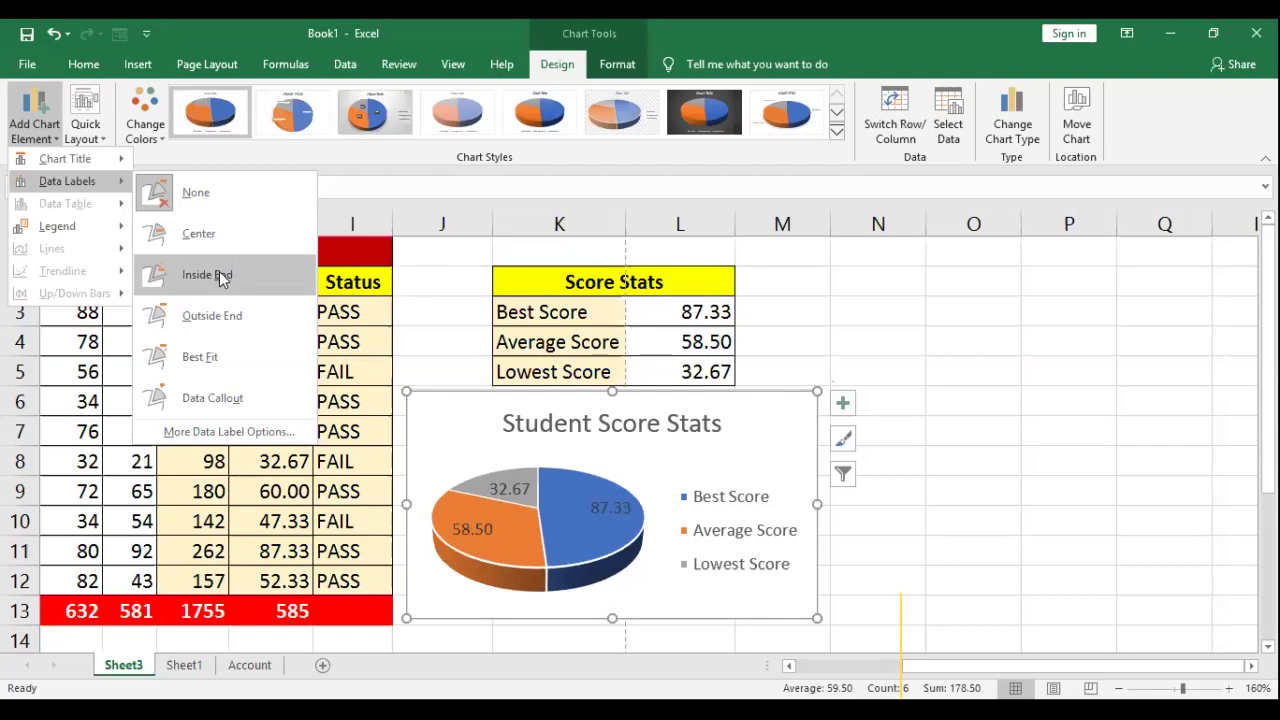
pyautogui.click(219, 273)
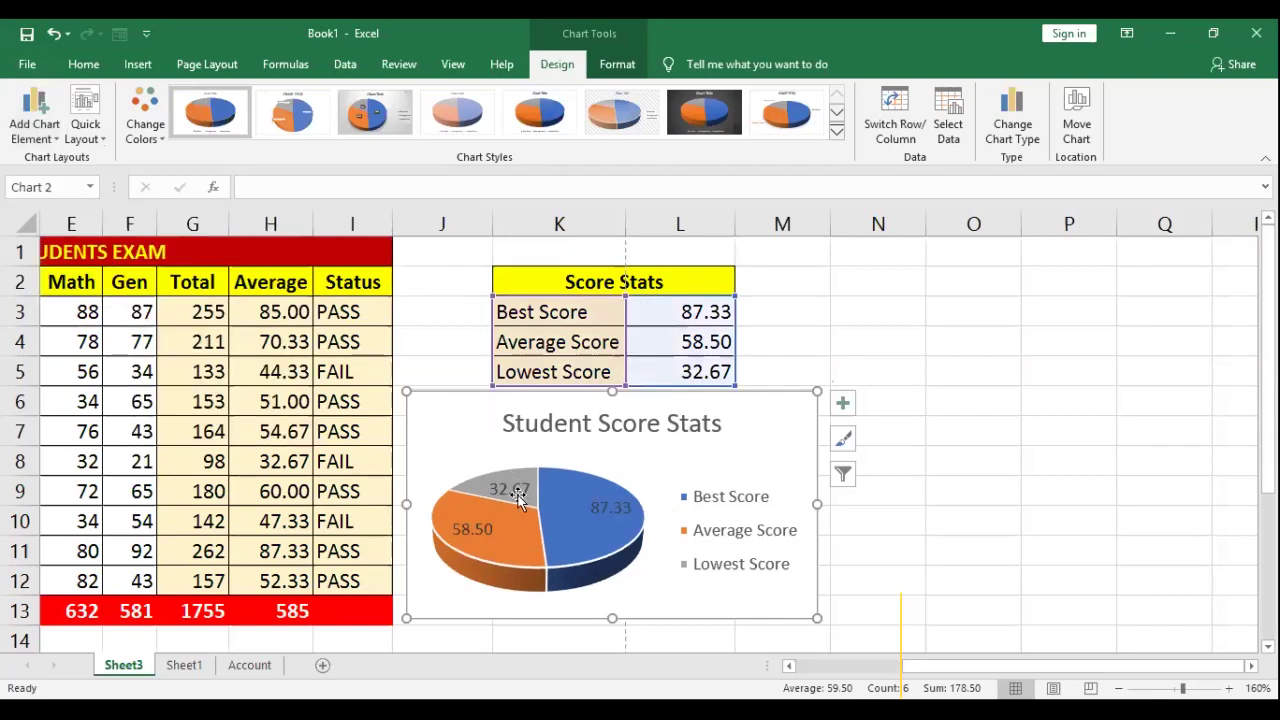
pyautogui.click(519, 499)
pyautogui.click(668, 420)
pyautogui.click(588, 508)
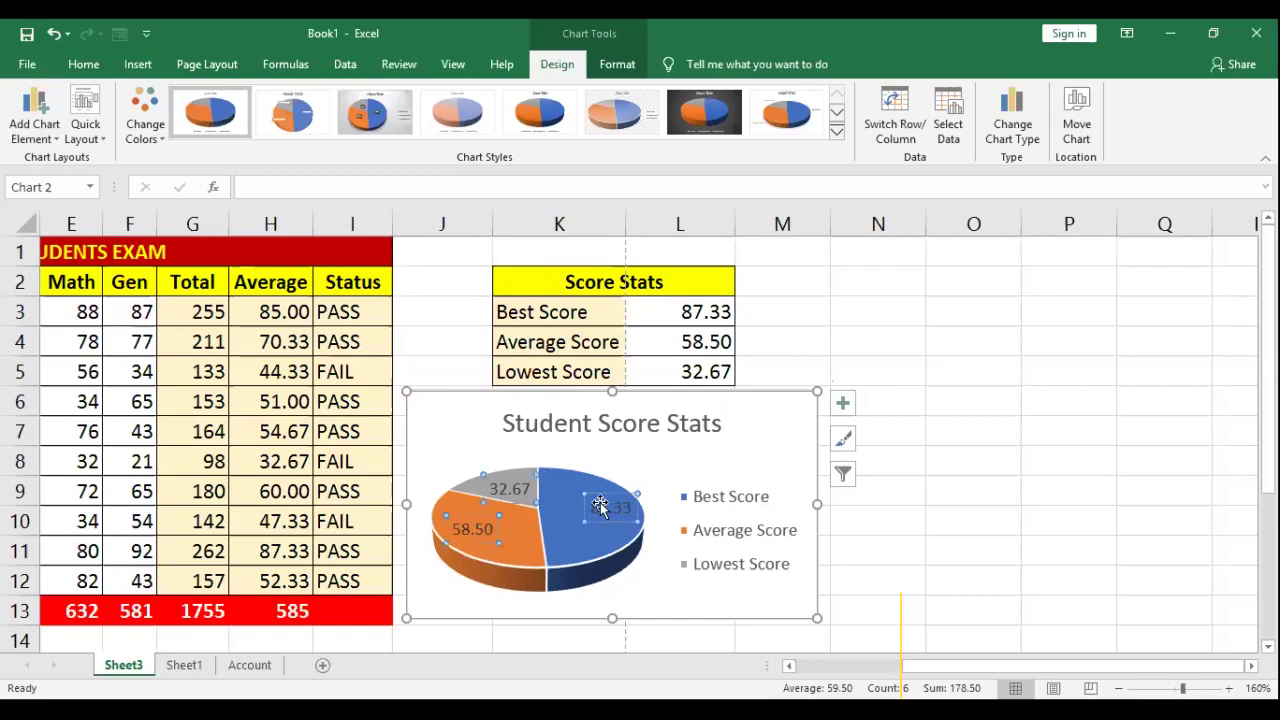
# Step: Colour the pie's value labels white, check them, and reselect the pie series
pyautogui.click(83, 66)
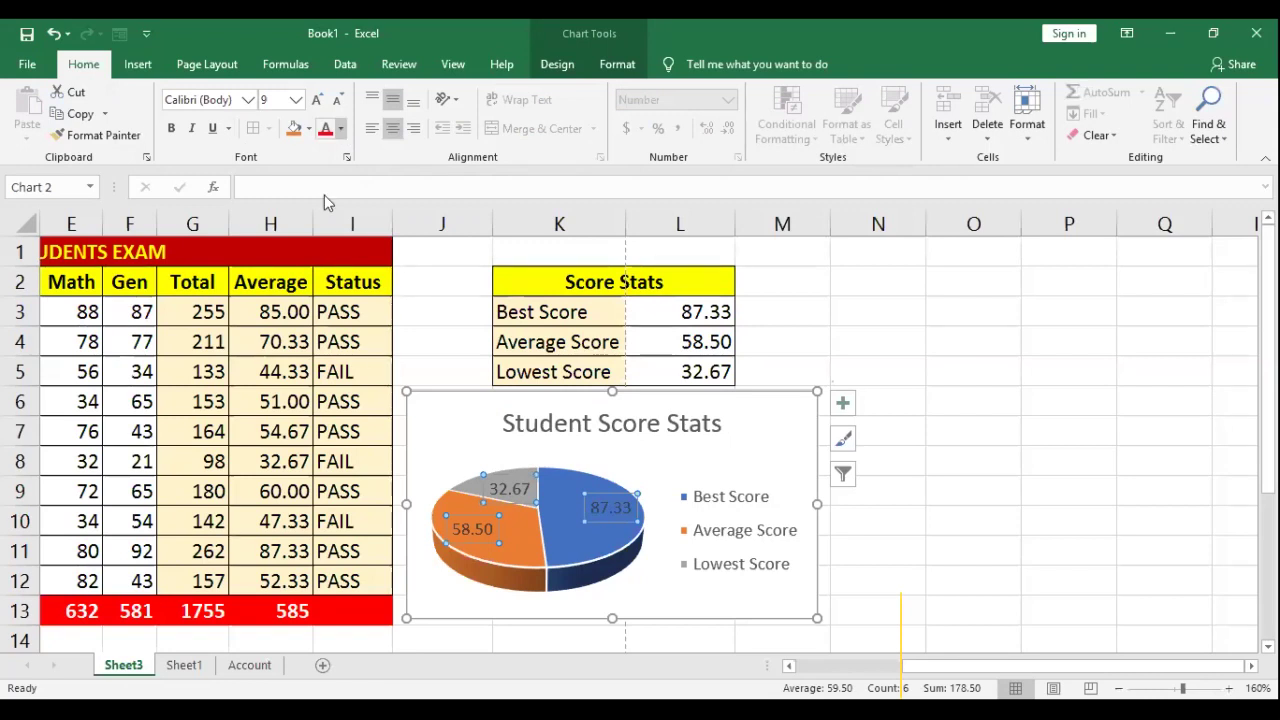
pyautogui.click(341, 133)
pyautogui.click(176, 127)
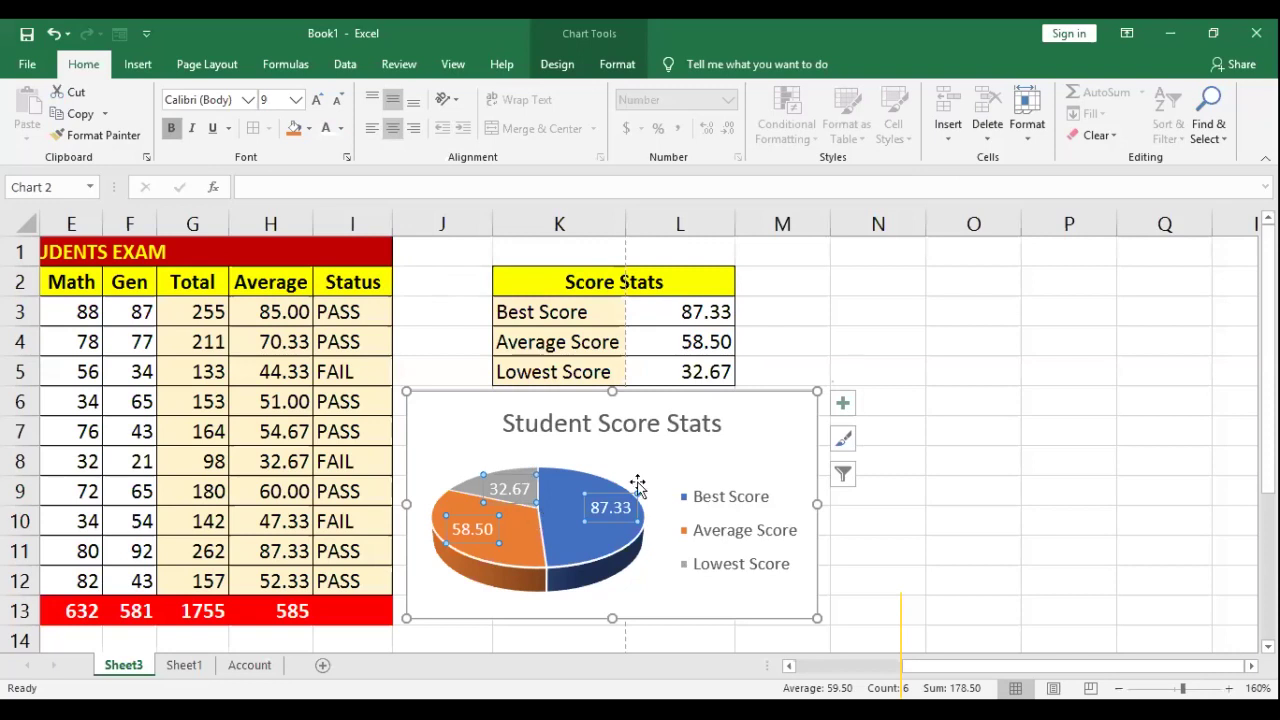
pyautogui.press('Escape')
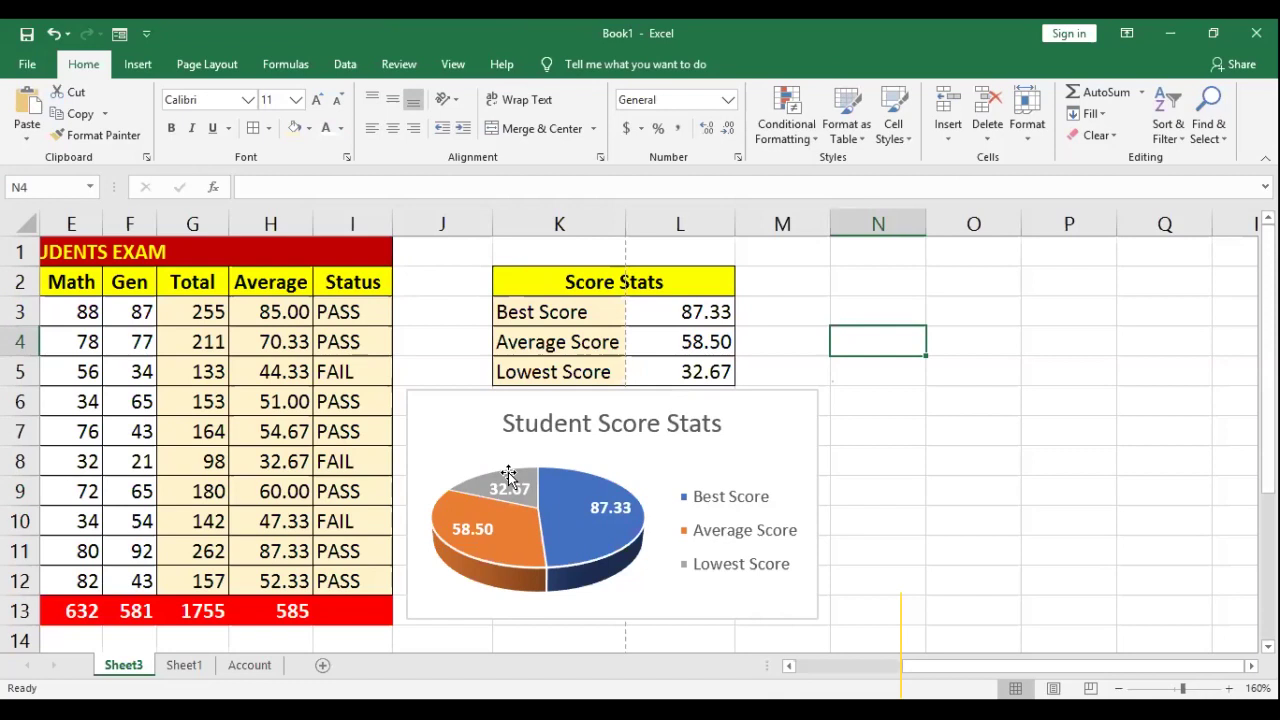
pyautogui.moveTo(510, 474)
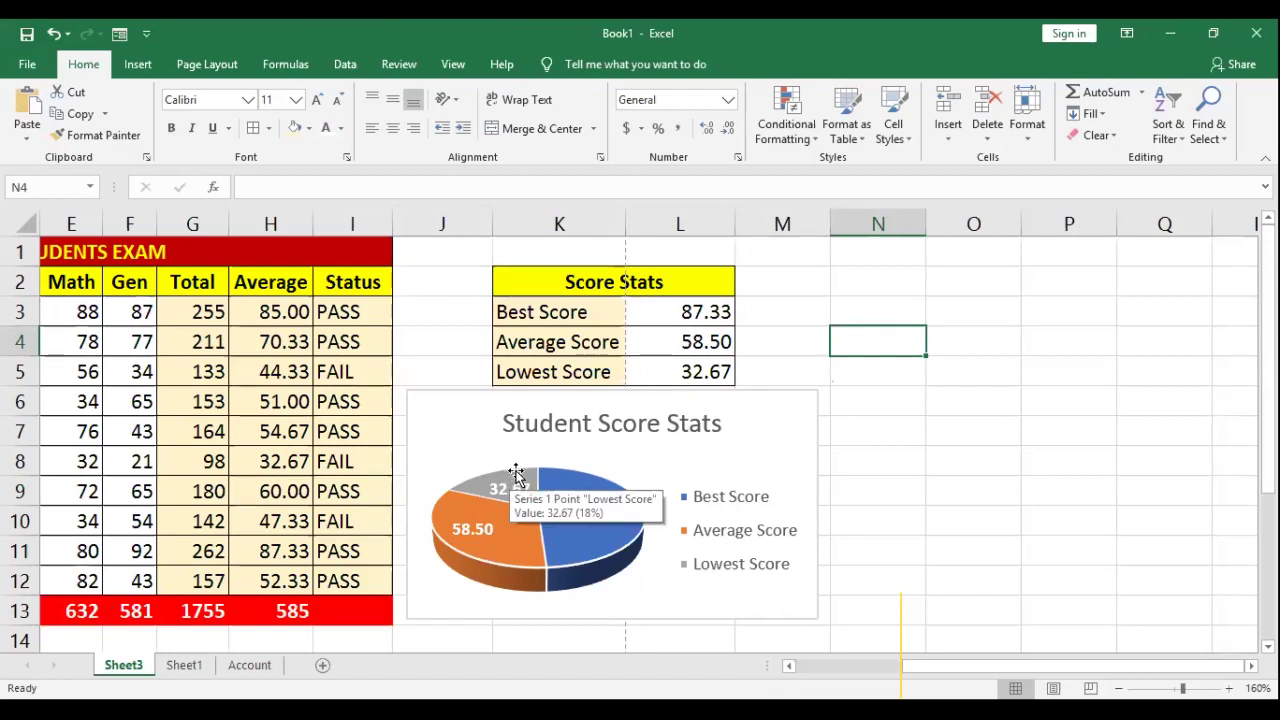
pyautogui.click(516, 470)
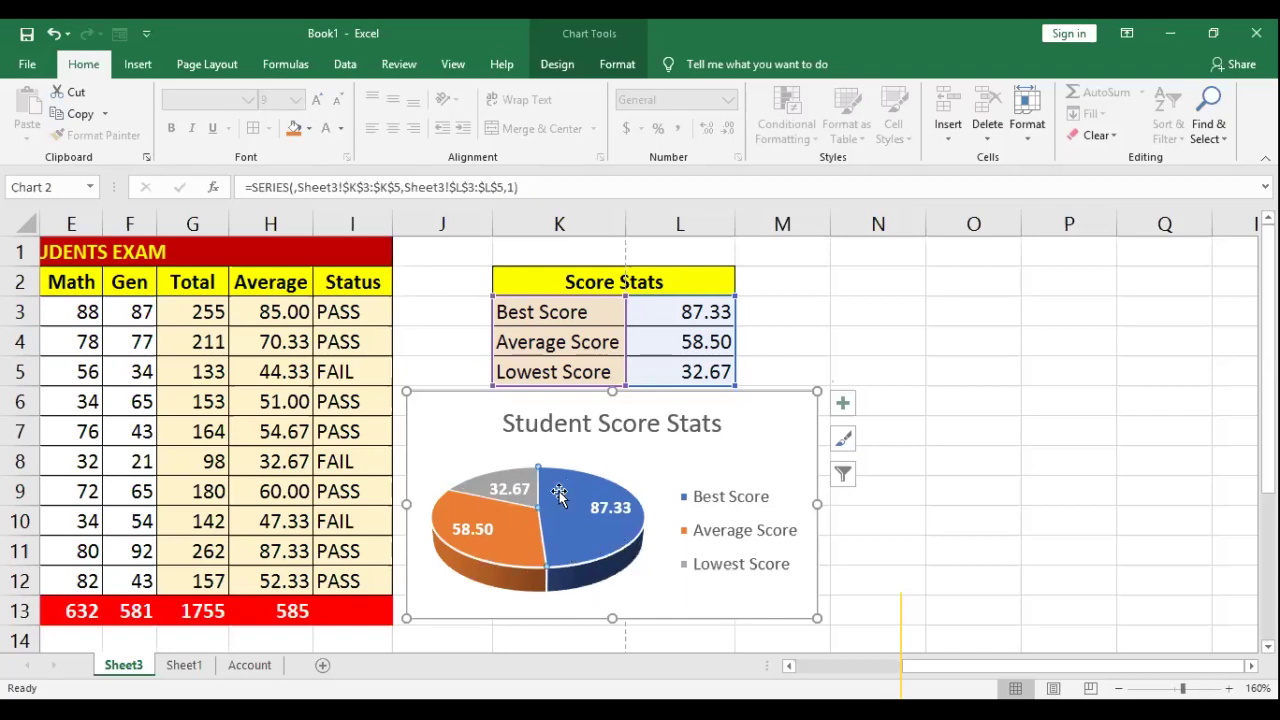
# Step: Select the grey Lowest Score slice on its own and bring up its fill colours
pyautogui.click(477, 487)
pyautogui.rightClick(484, 486)
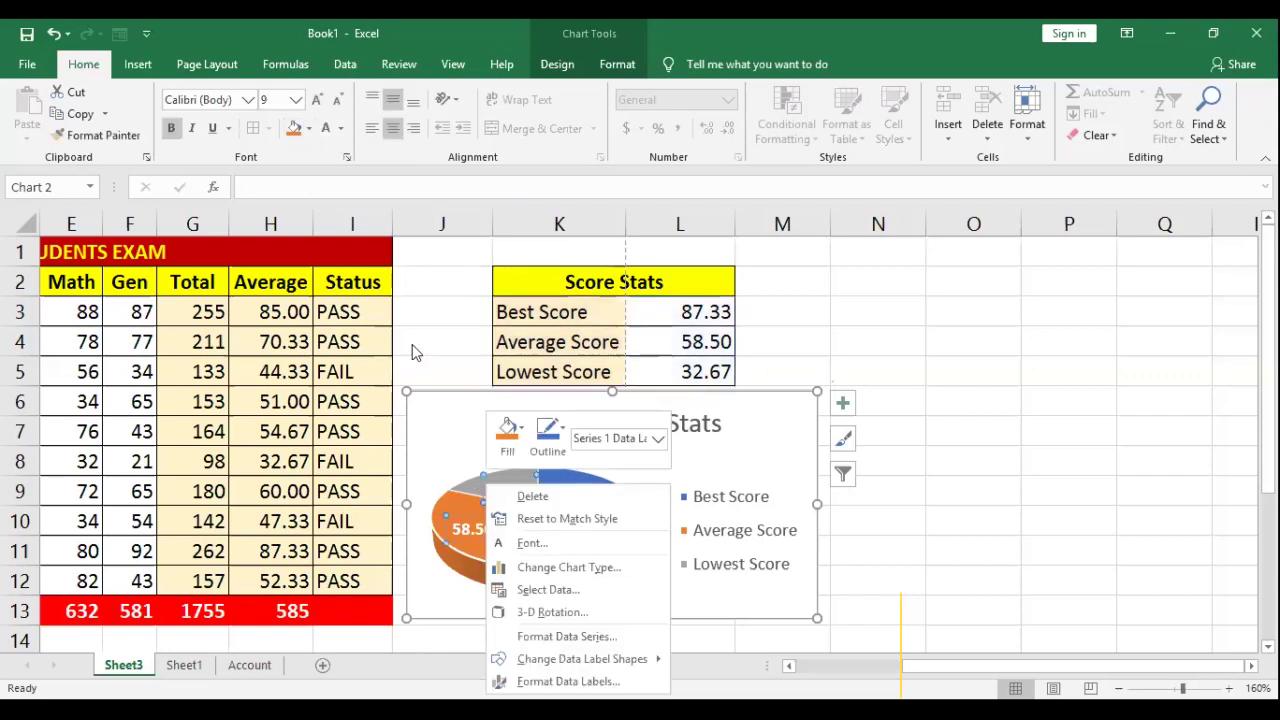
pyautogui.click(477, 487)
pyautogui.rightClick(477, 487)
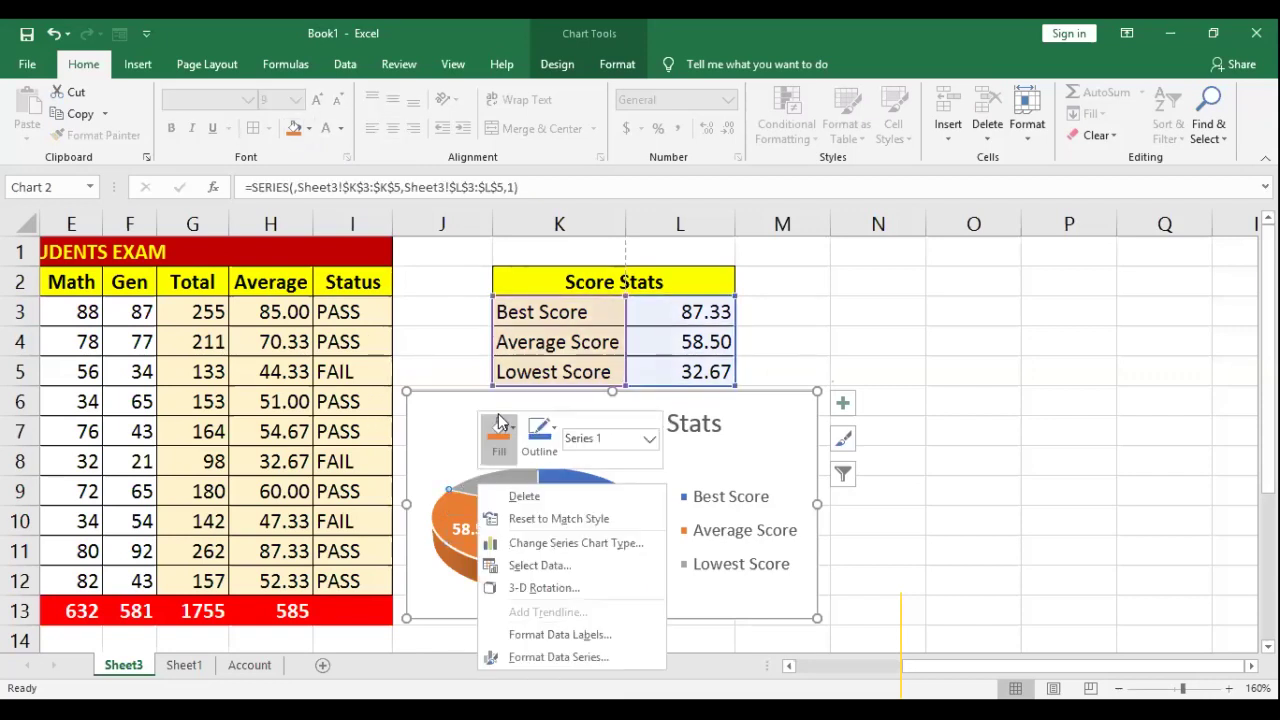
pyautogui.click(511, 430)
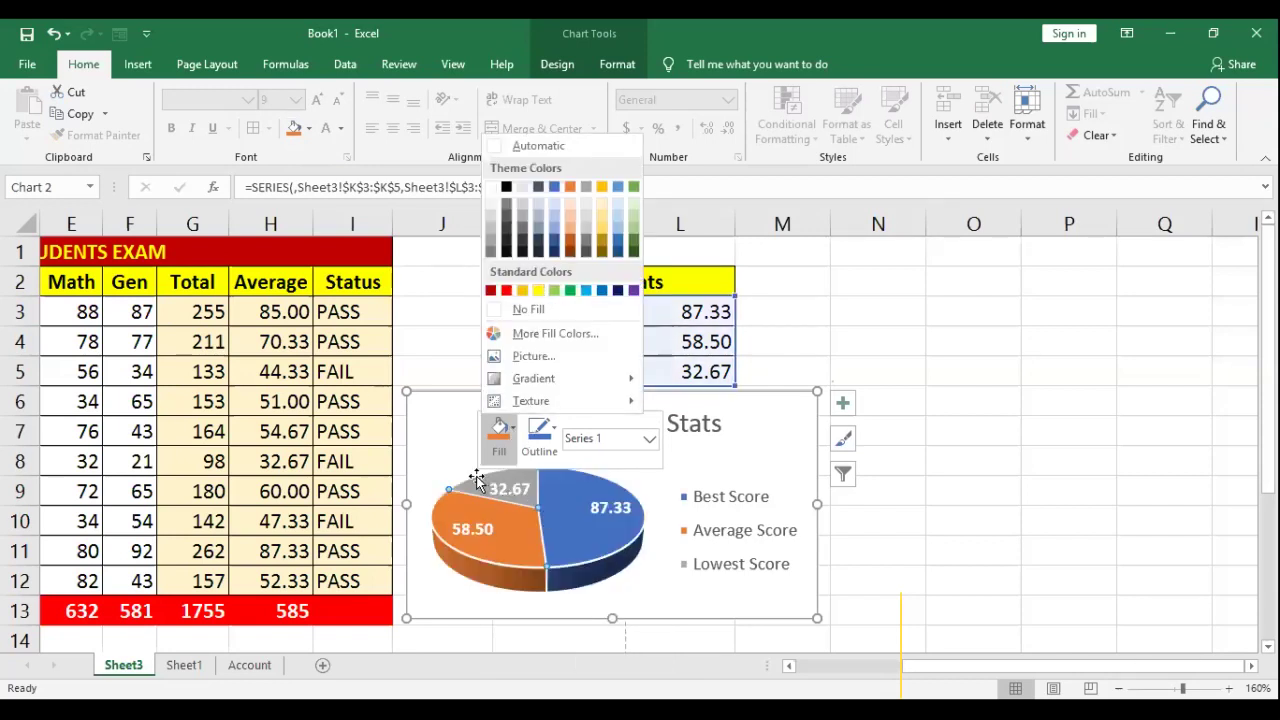
pyautogui.press('Escape')
pyautogui.press('Escape')
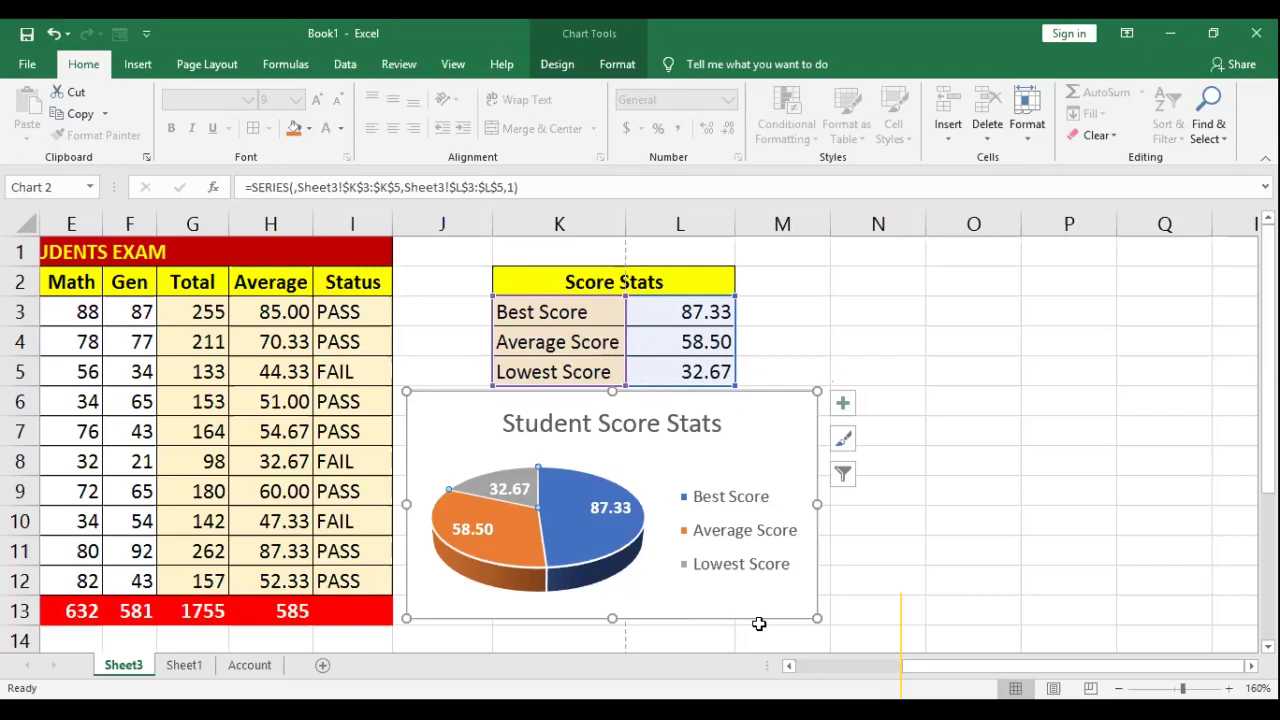
pyautogui.click(757, 617)
pyautogui.click(634, 498)
pyautogui.click(478, 488)
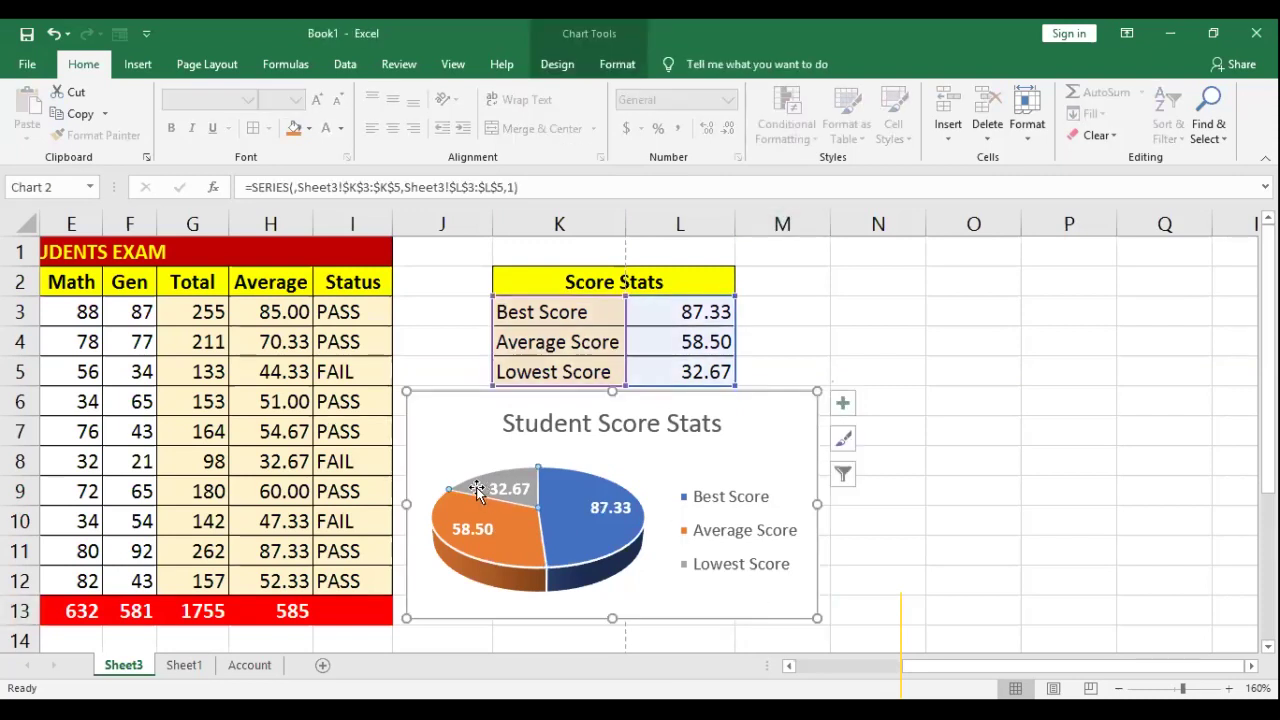
pyautogui.click(307, 129)
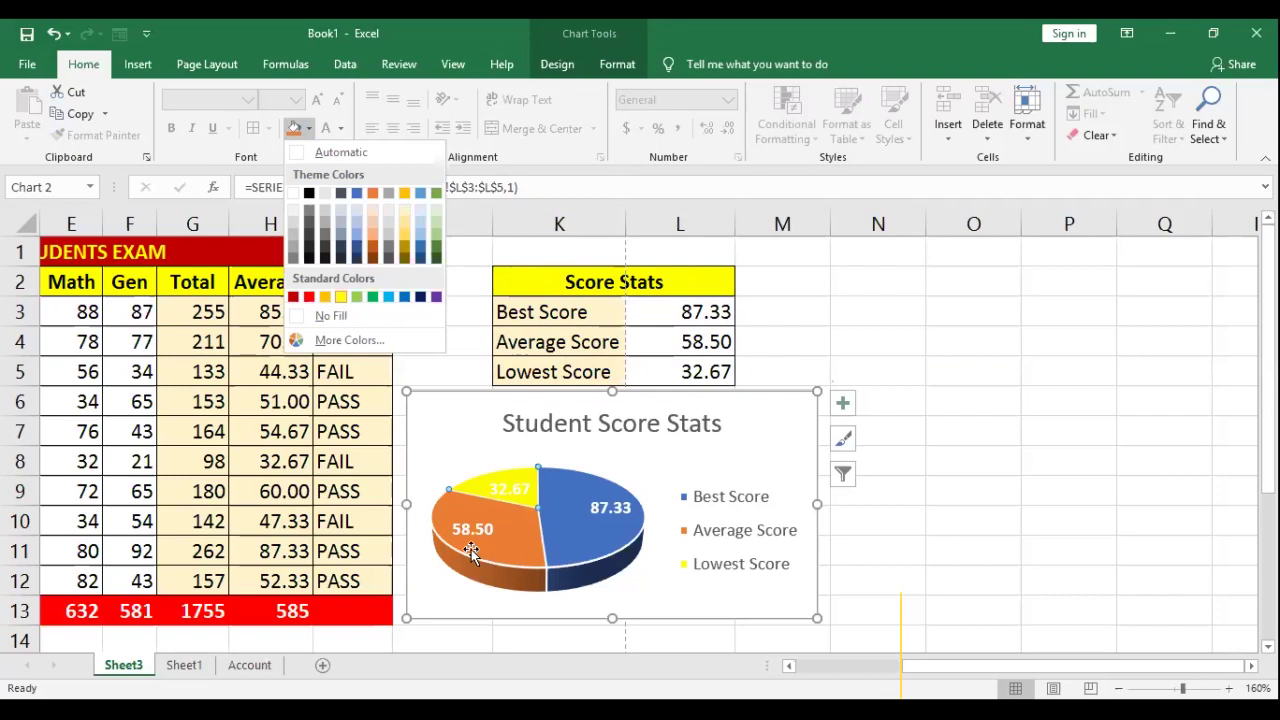
# Step: Fill the Average Score slice red and the Lowest Score slice gold
pyautogui.click(512, 549)
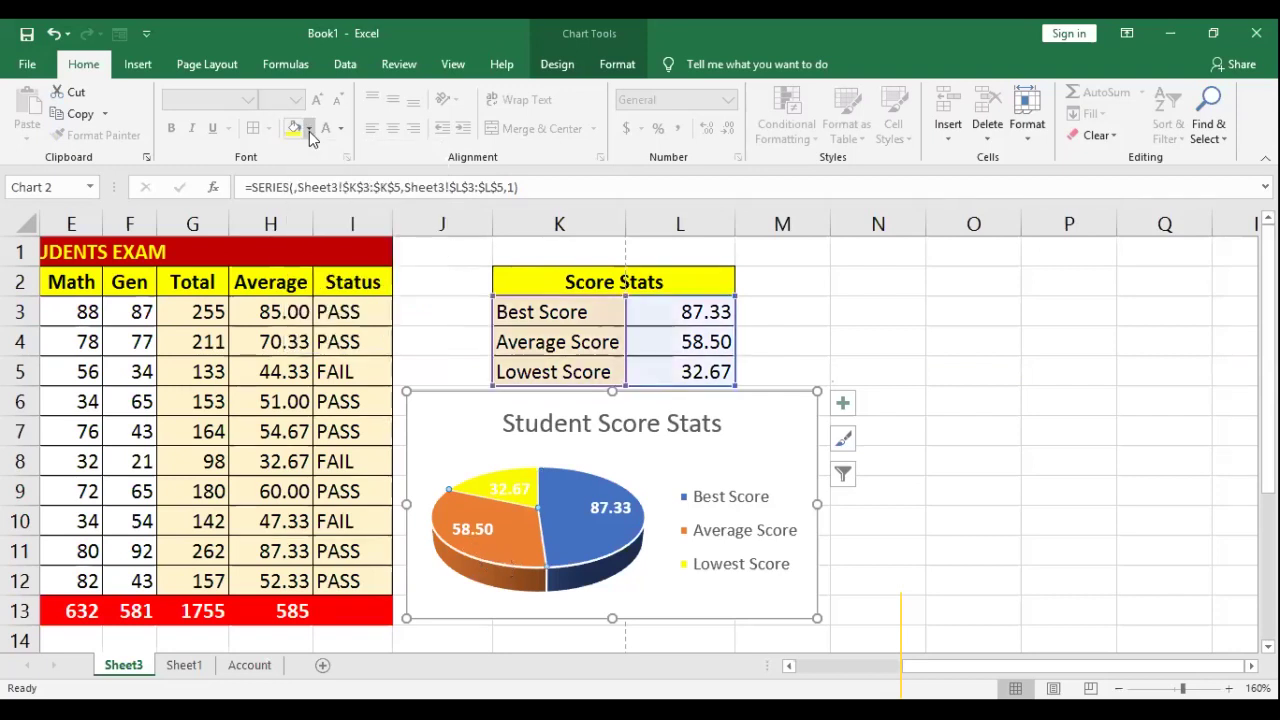
pyautogui.click(310, 130)
pyautogui.click(315, 297)
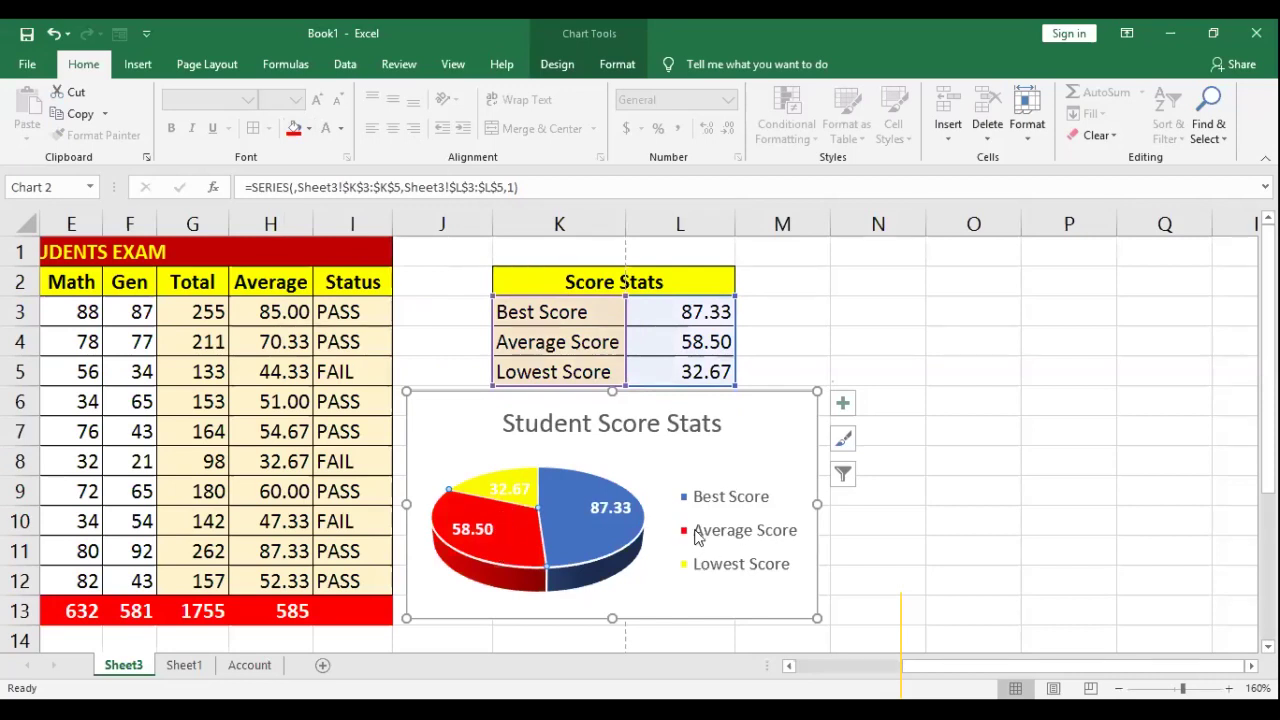
pyautogui.moveTo(570, 513)
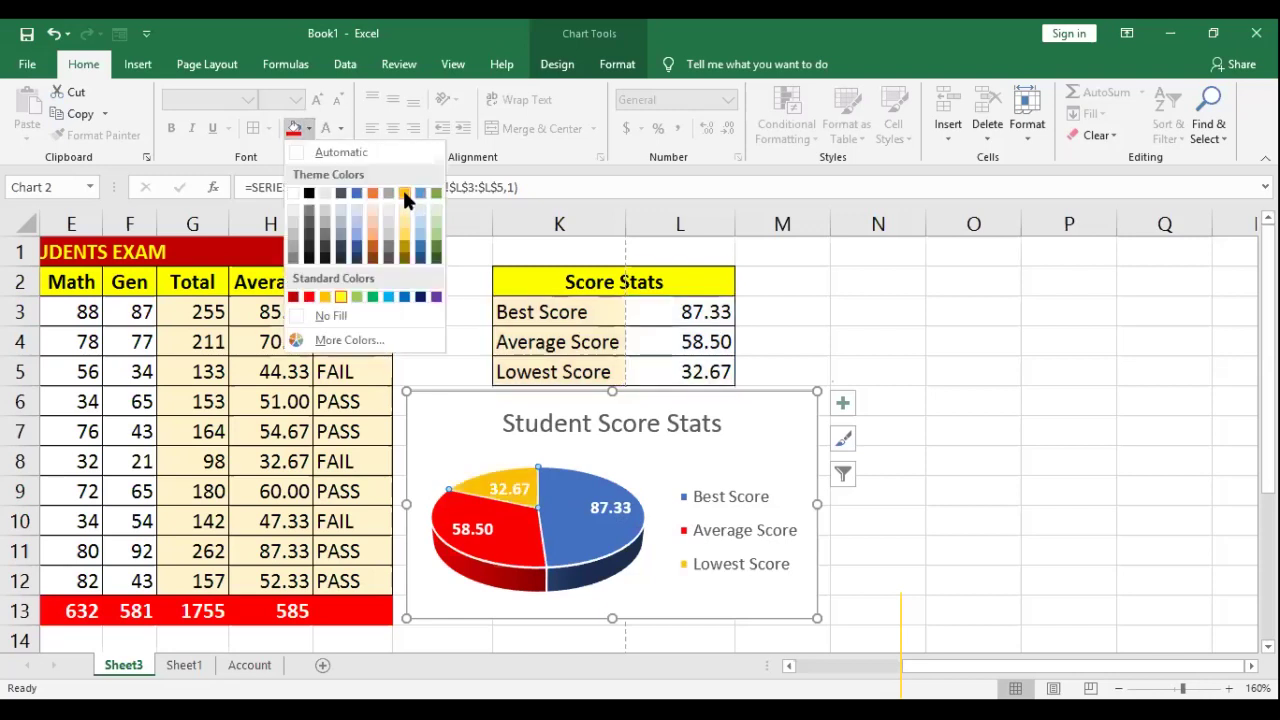
pyautogui.click(404, 195)
pyautogui.press('Escape')
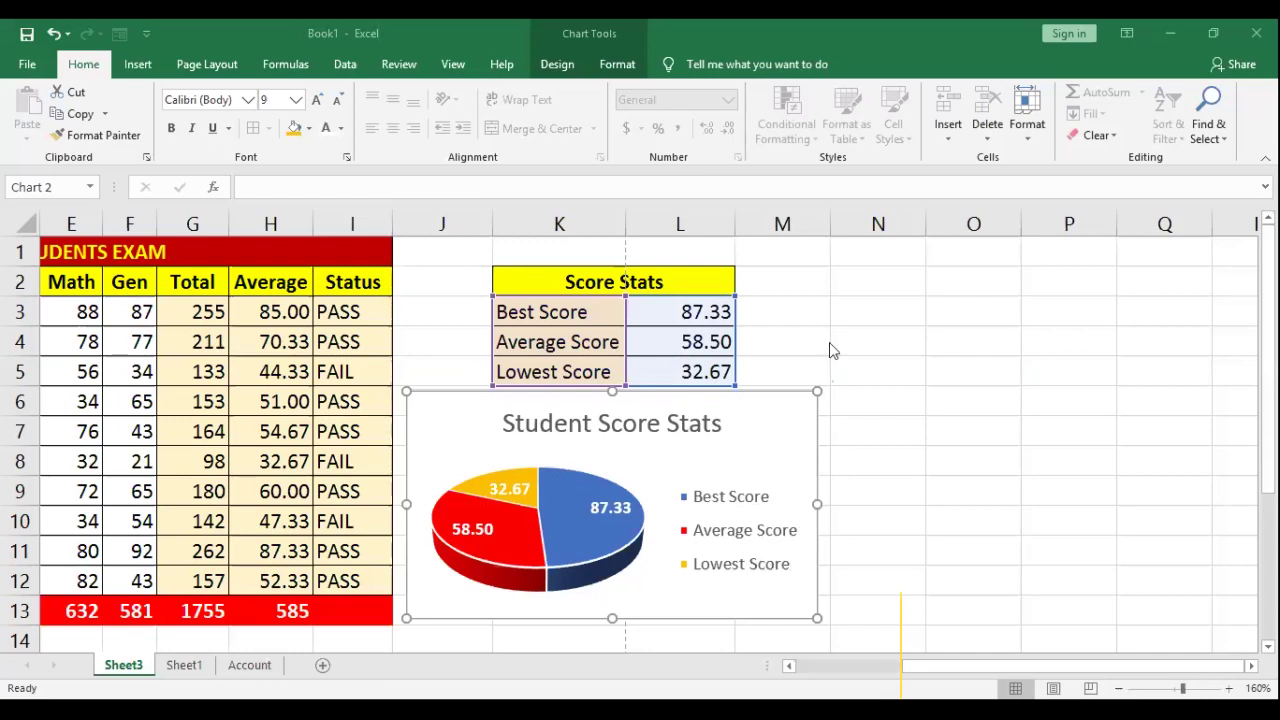
# Step: Return to the top of the exam table and auto-fit columns B and C to the names
pyautogui.click(803, 354)
pyautogui.scroll(-1, 831, 611)
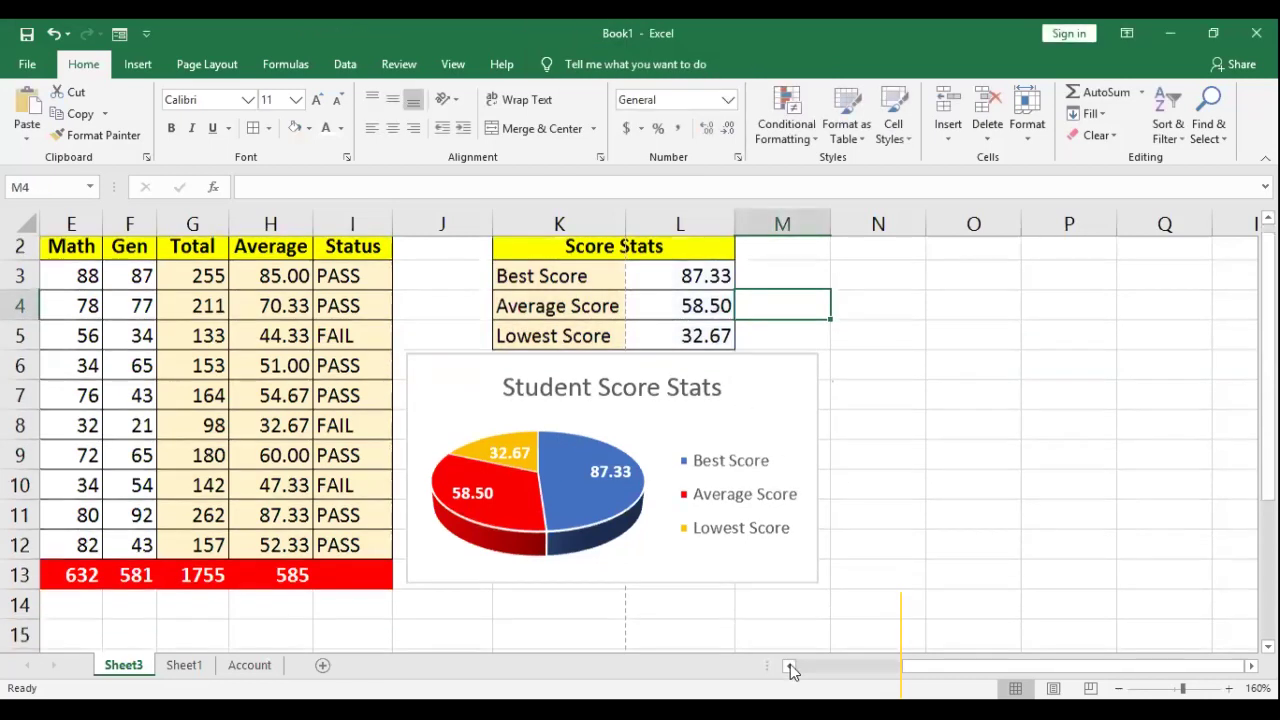
pyautogui.scroll(-2, 790, 670)
pyautogui.hscroll(-2, 790, 670)
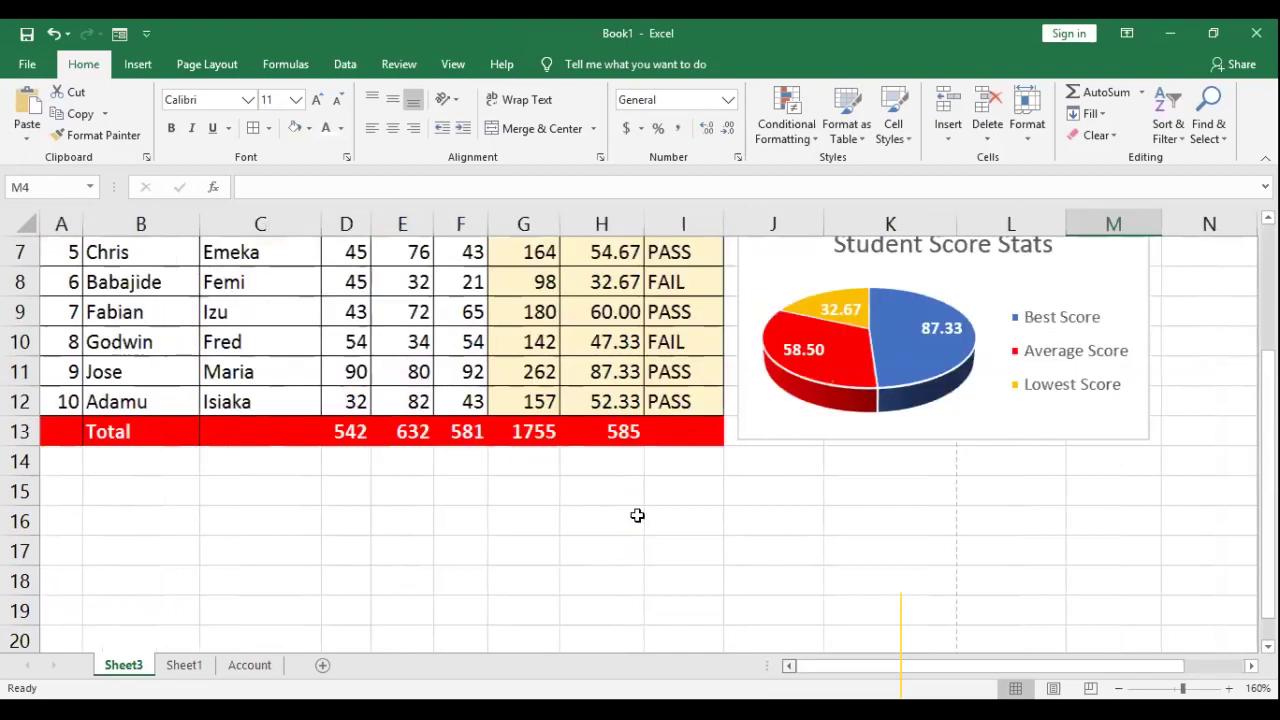
pyautogui.scroll(2, 236, 315)
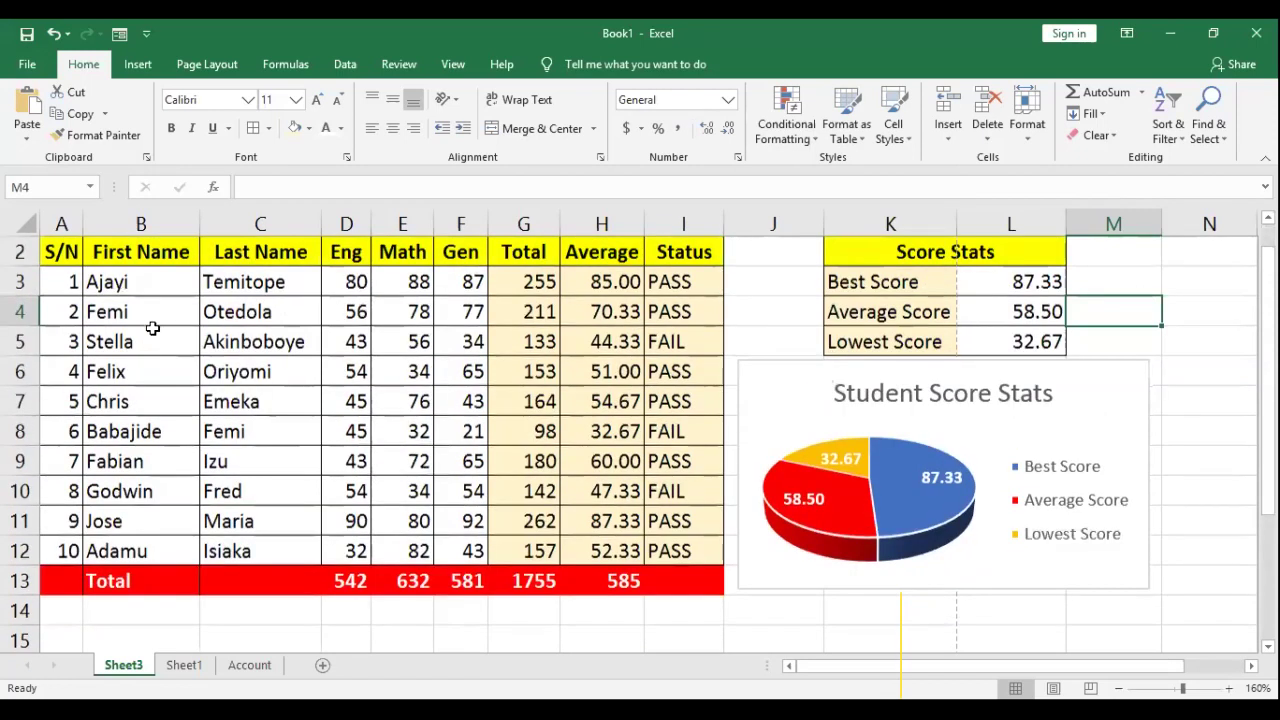
pyautogui.moveTo(145, 305); pyautogui.dragTo(150, 584)
pyautogui.click(287, 399)
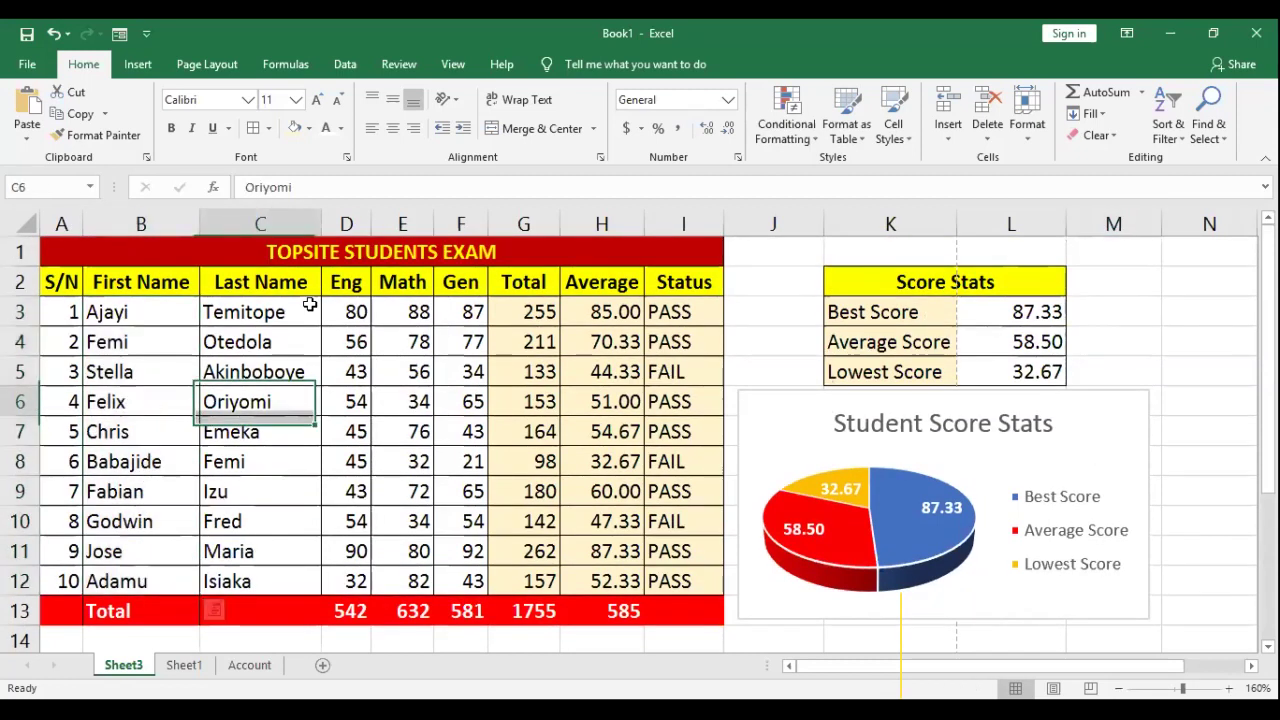
pyautogui.doubleClick(323, 224)
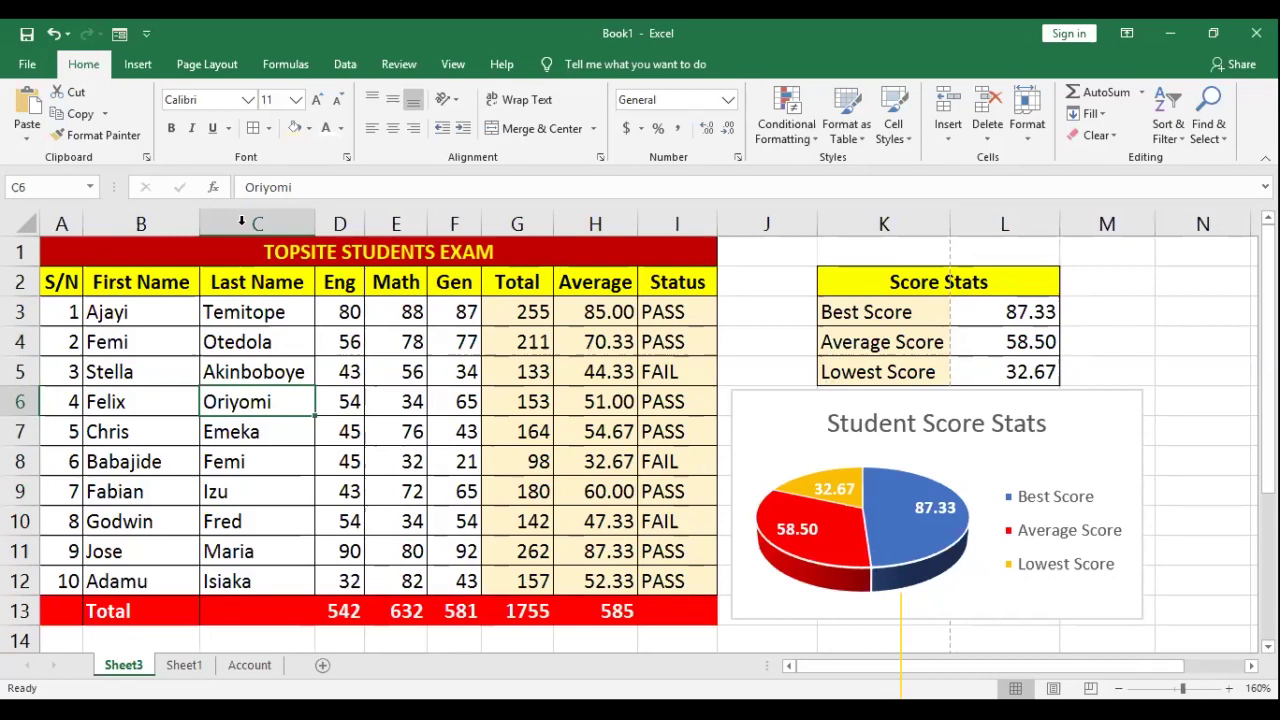
pyautogui.doubleClick(196, 224)
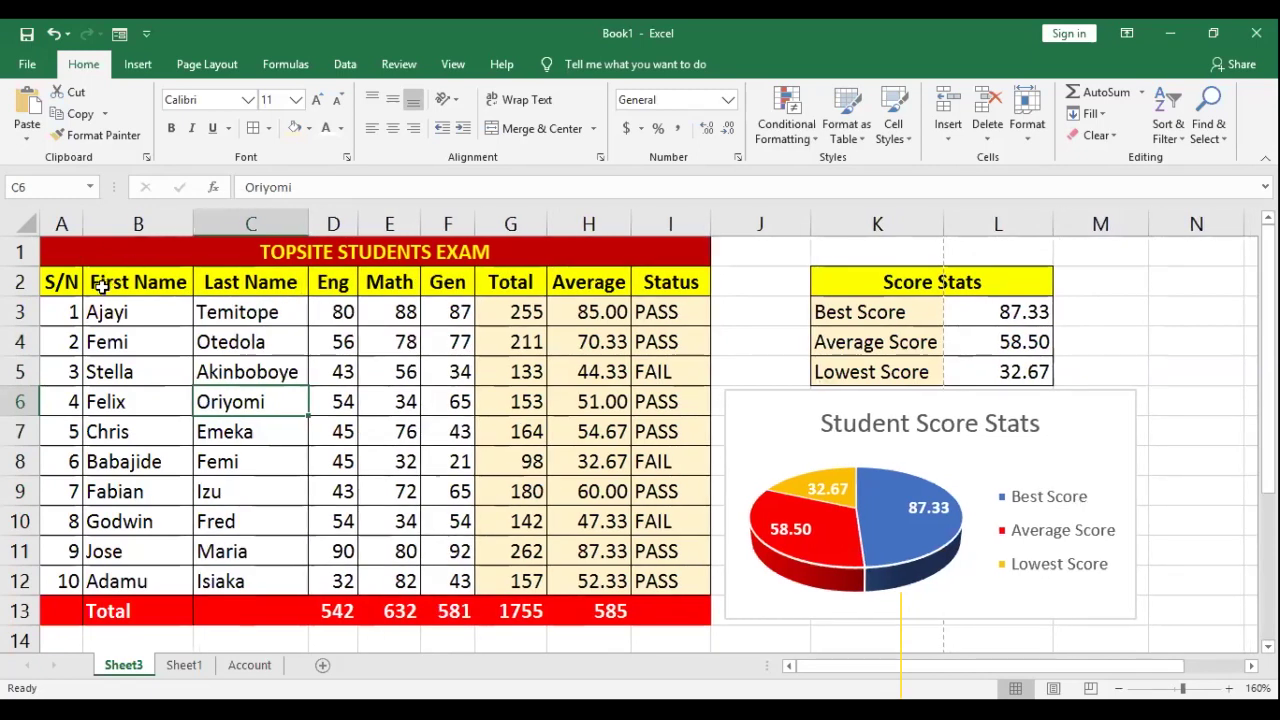
pyautogui.click(168, 286)
pyautogui.click(264, 288)
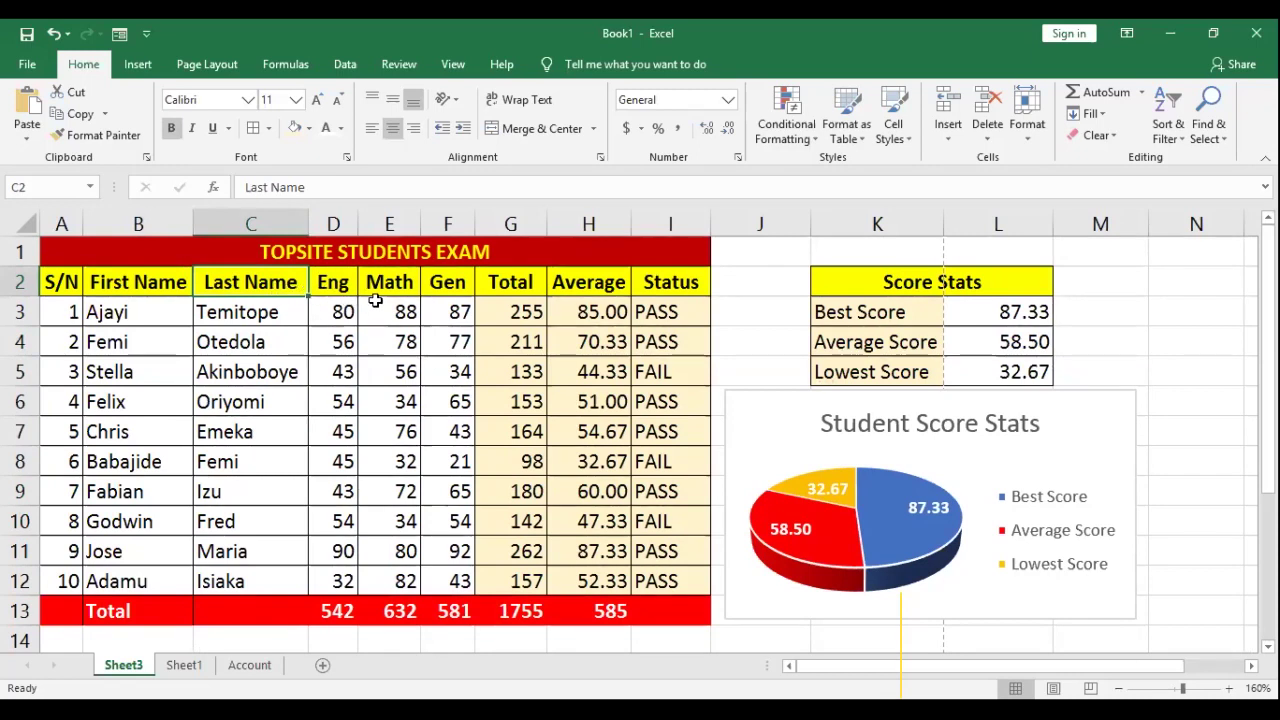
# Step: Insert a blank column D before Eng, shifting the scores and stats table right
pyautogui.click(452, 401)
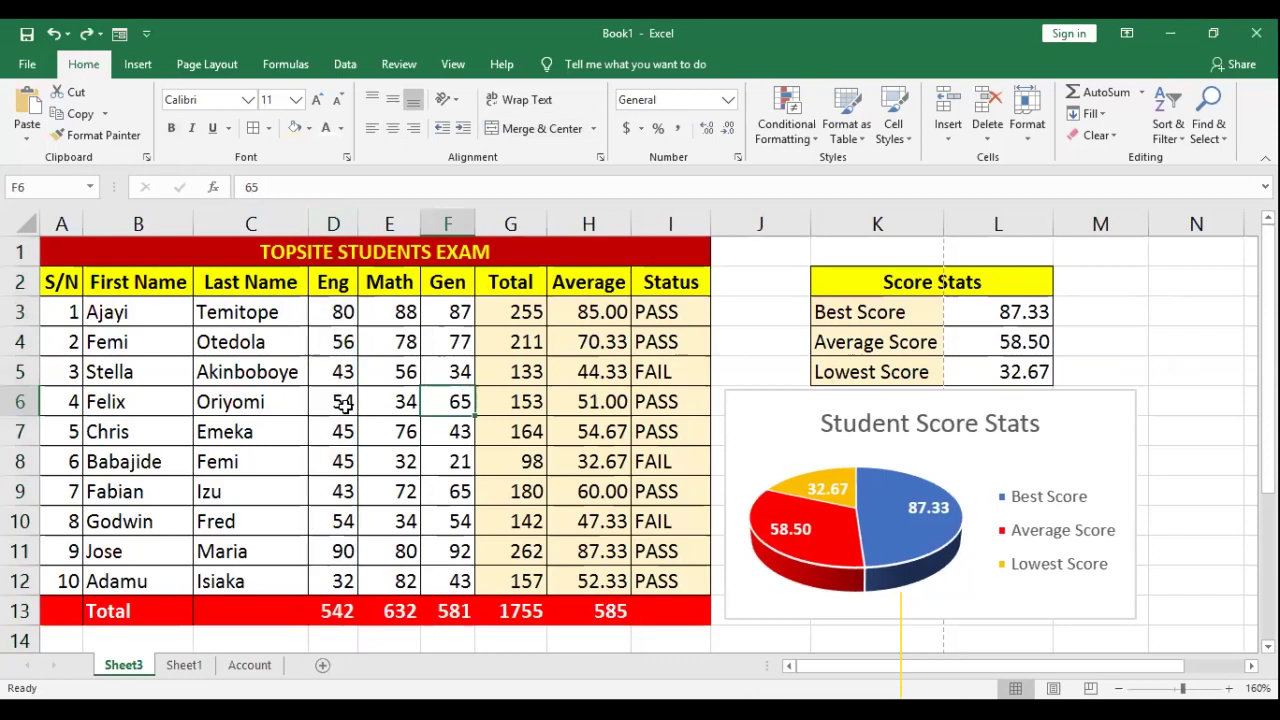
pyautogui.click(334, 222)
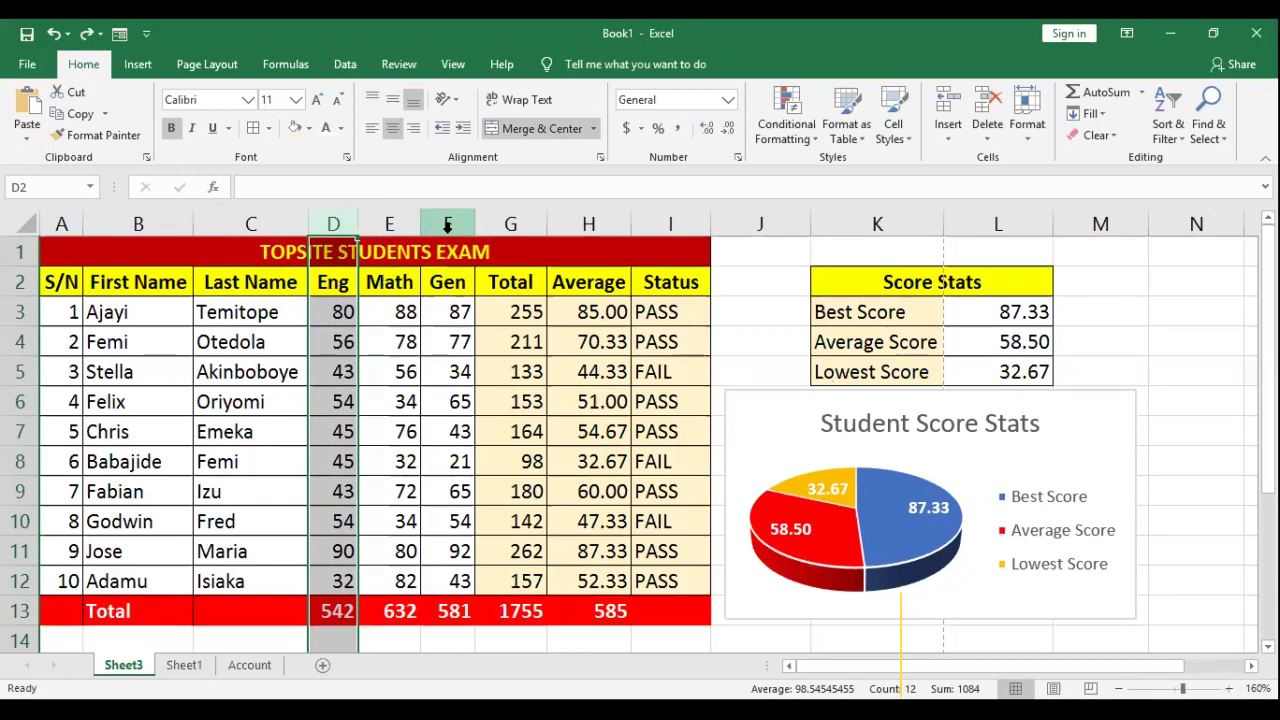
pyautogui.click(520, 308)
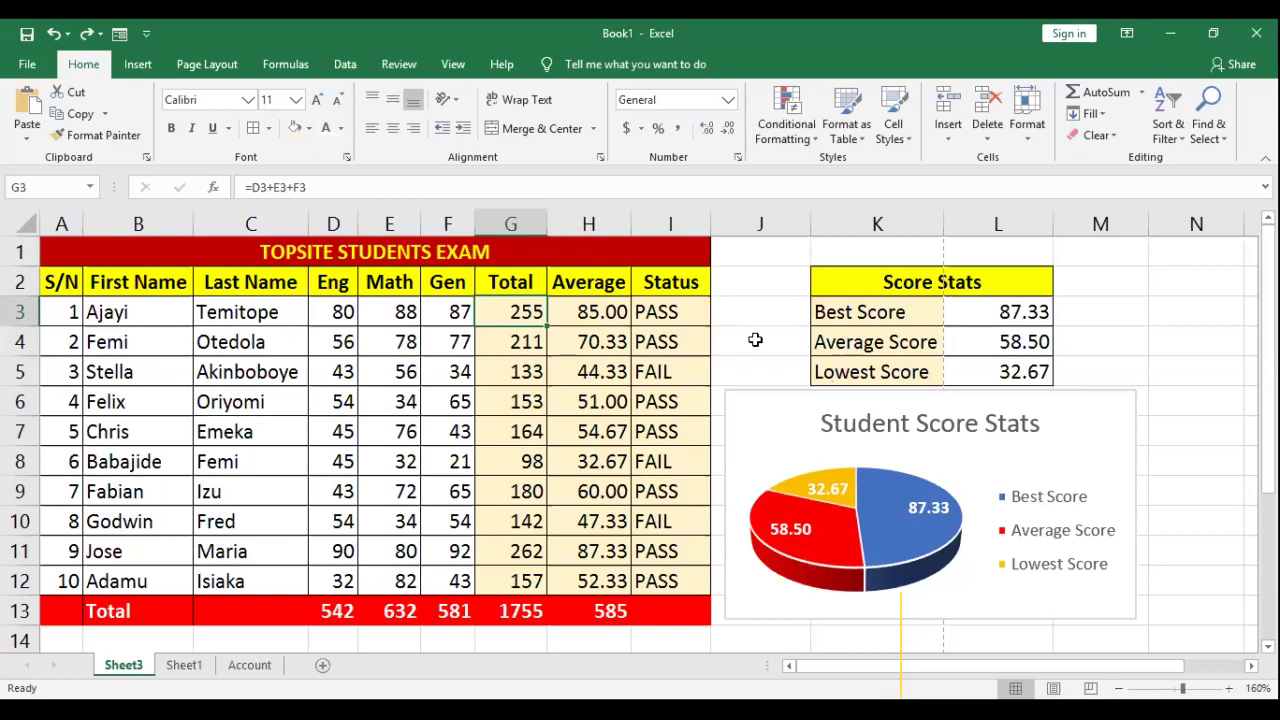
pyautogui.click(339, 223)
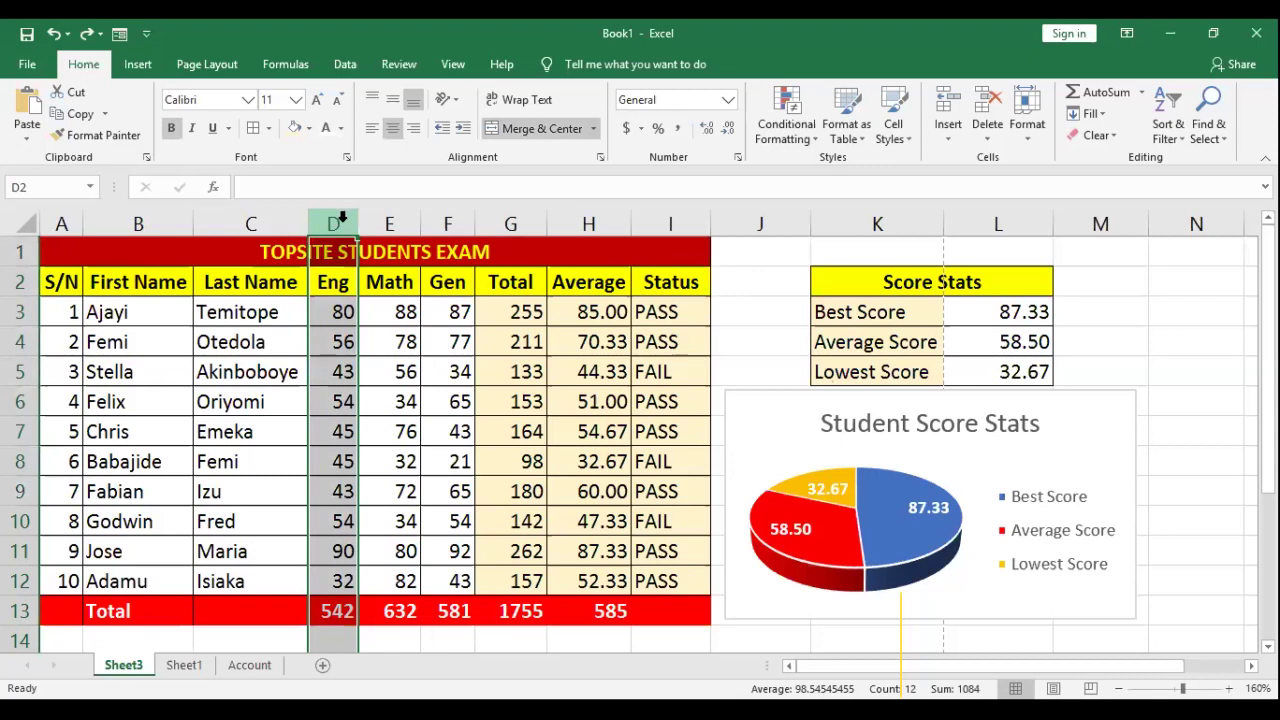
pyautogui.rightClick(342, 222)
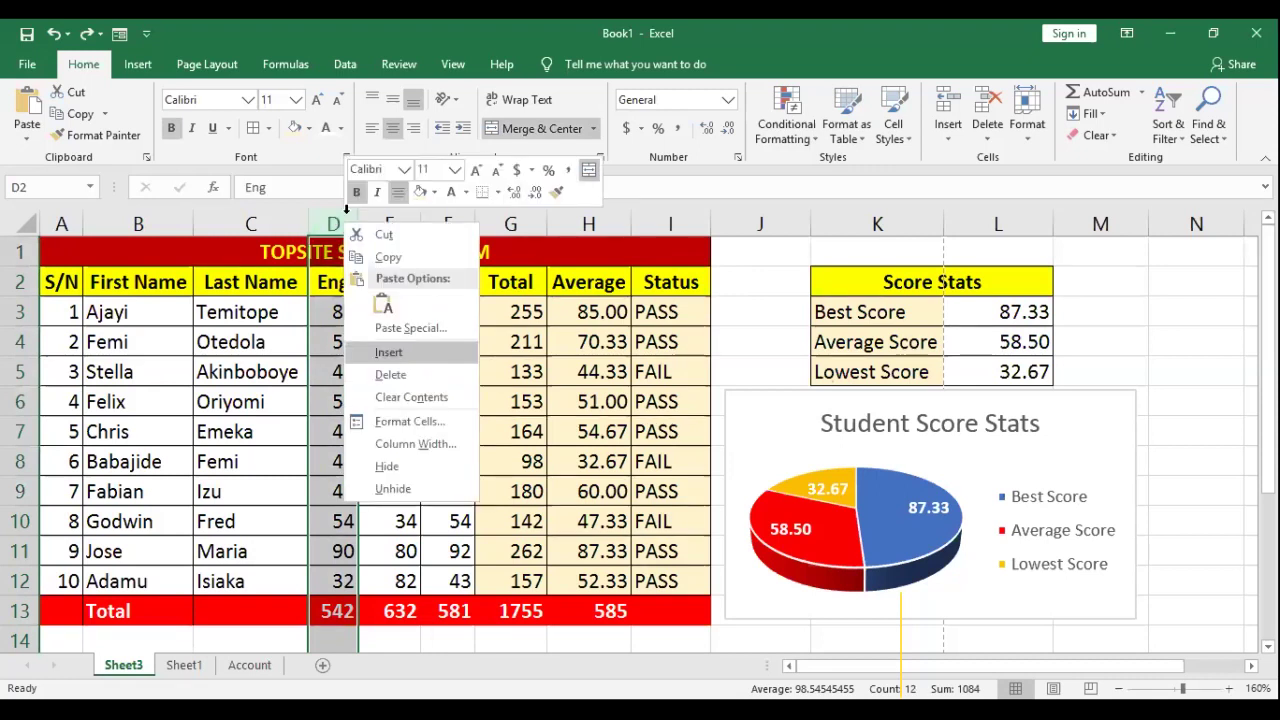
pyautogui.click(408, 351)
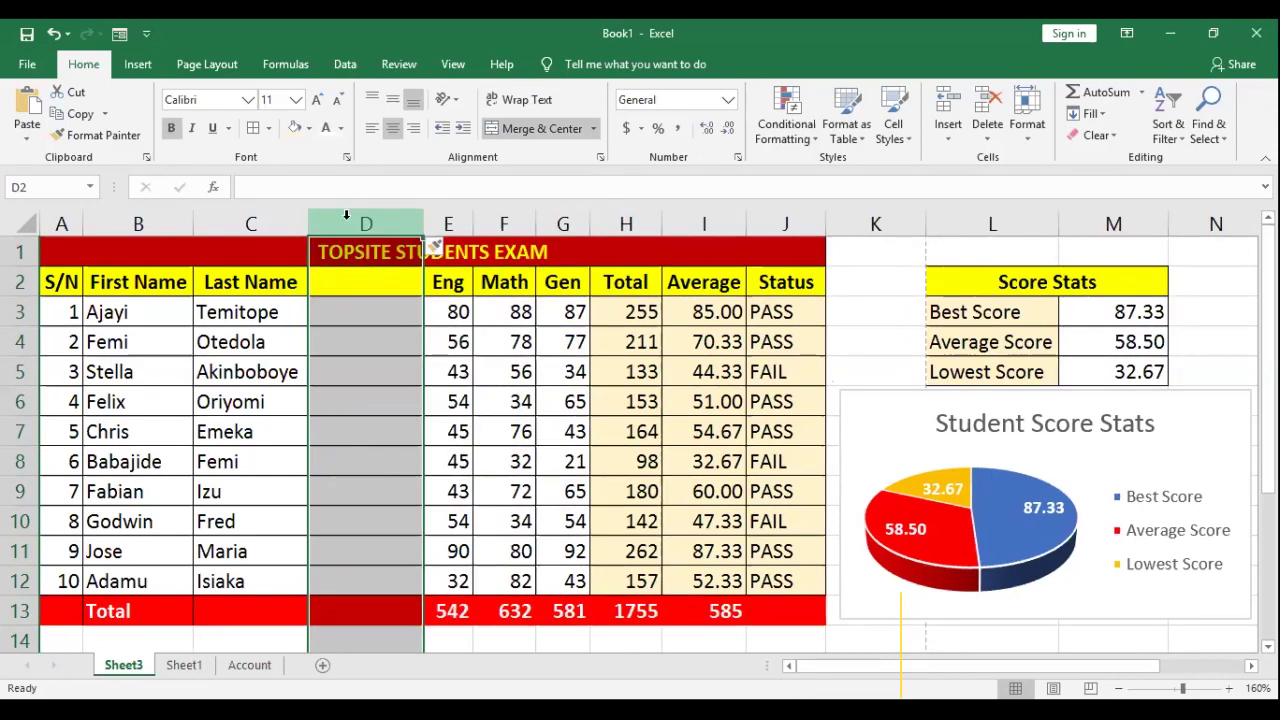
pyautogui.click(375, 287)
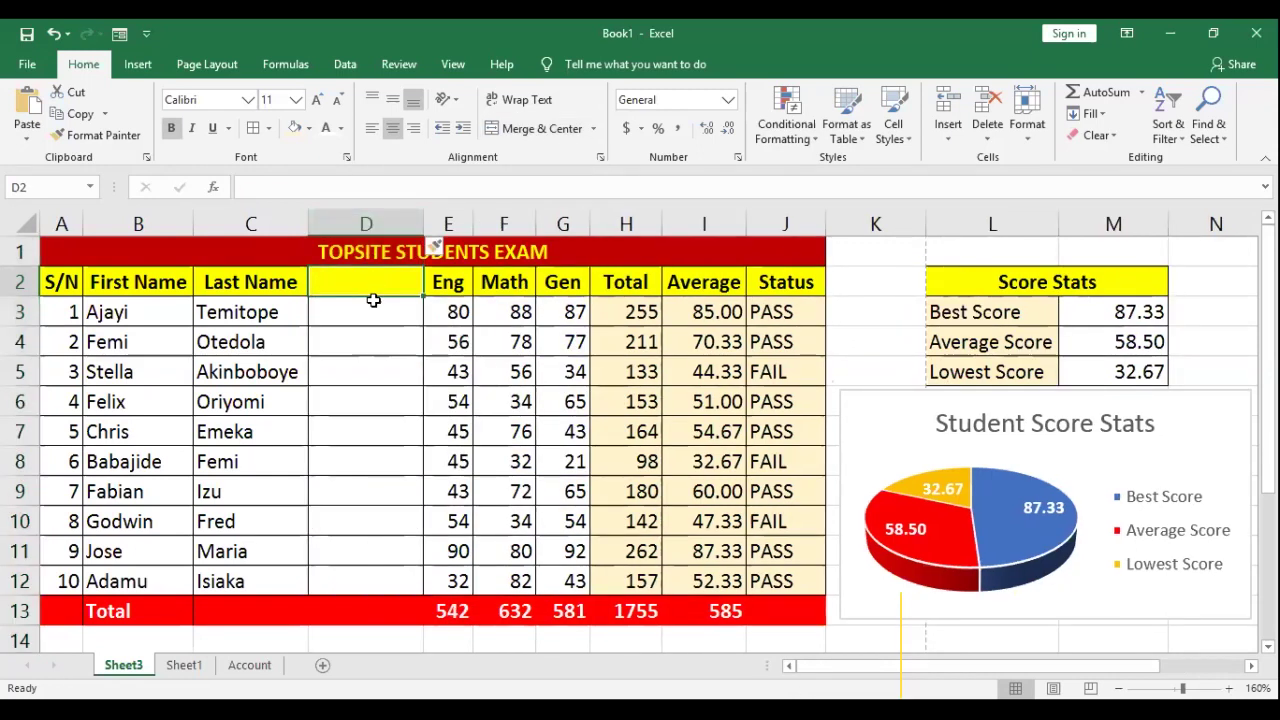
# Step: Head column D 'Full Name' and type the first student's full name into D3
pyautogui.write('Full Name')
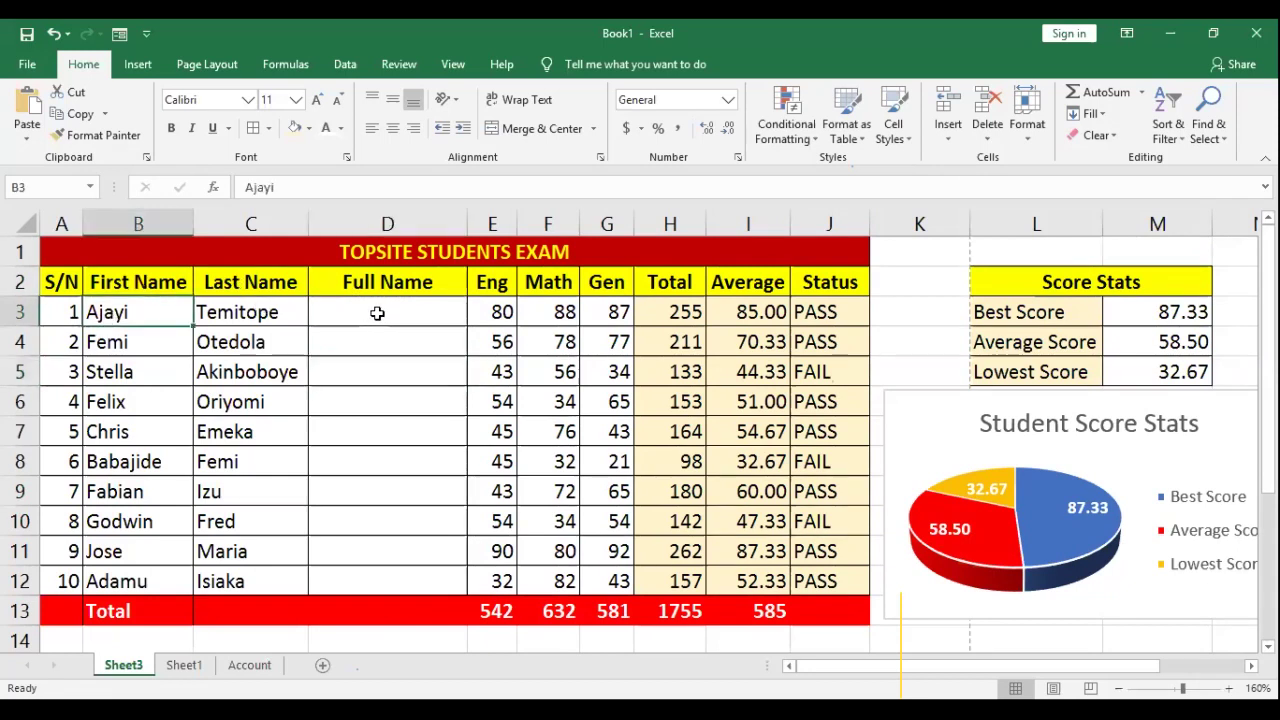
pyautogui.moveTo(122, 314); pyautogui.dragTo(268, 313)
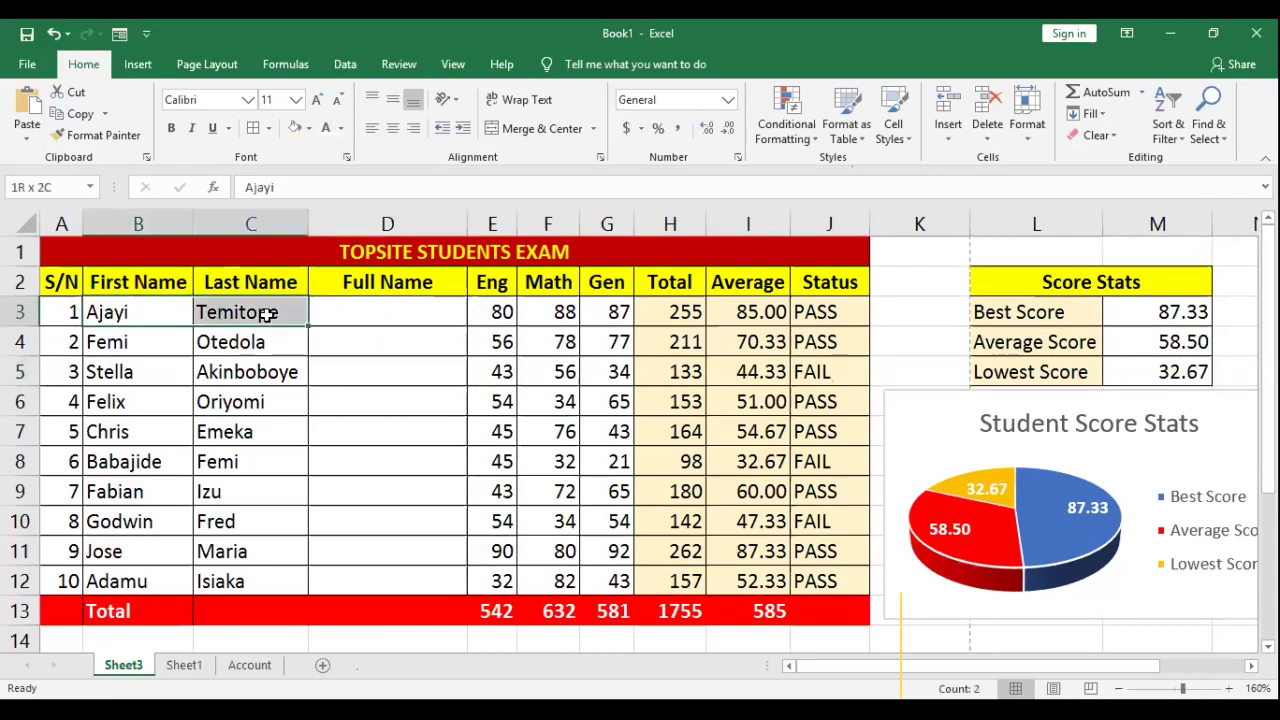
pyautogui.click(376, 313)
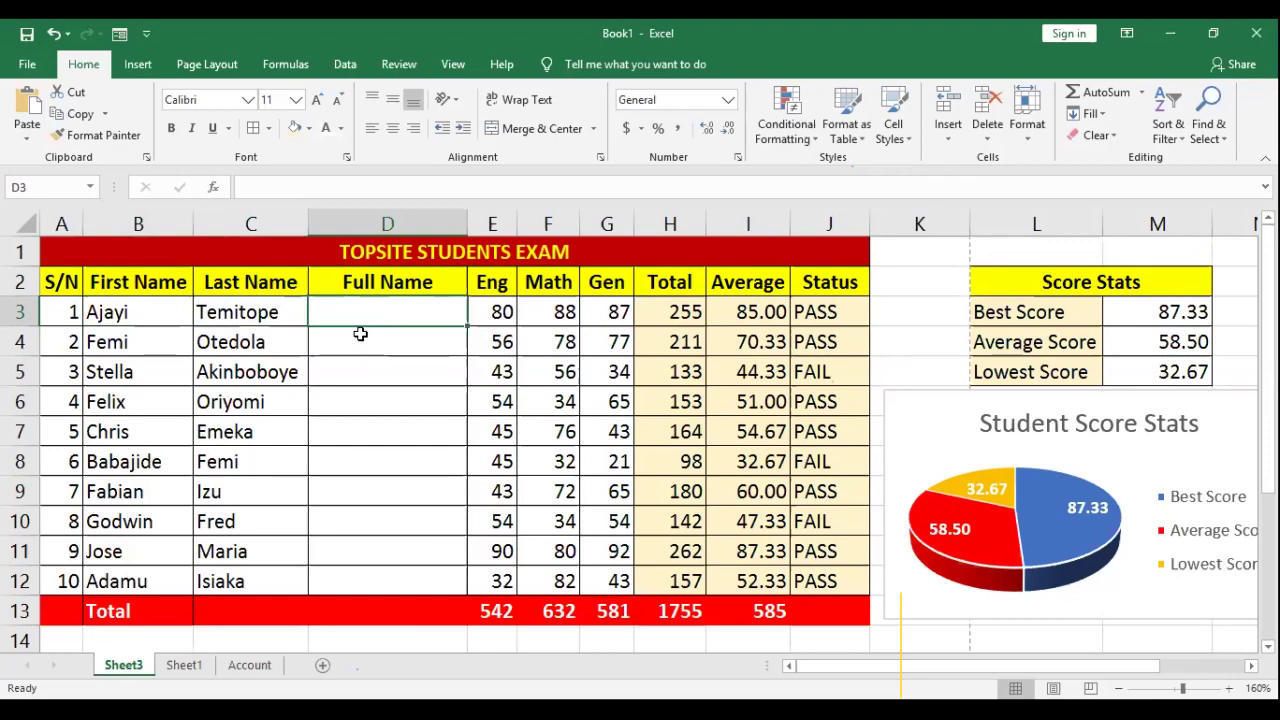
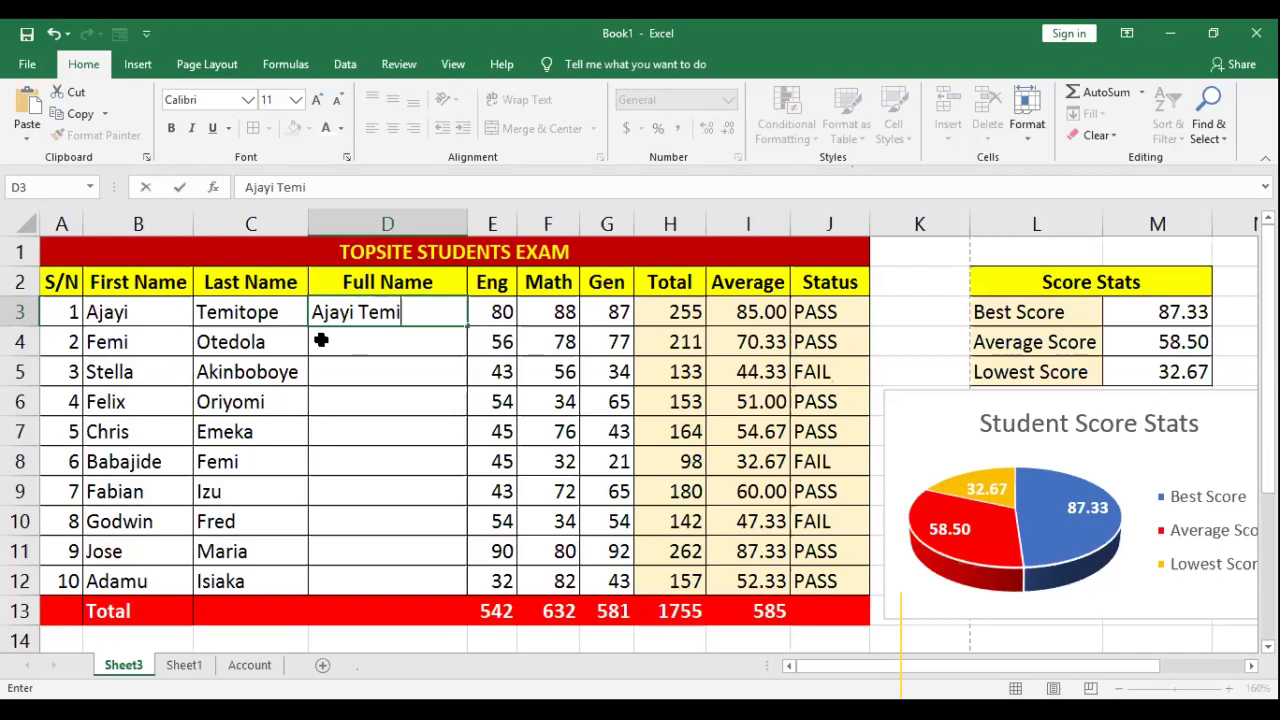
pyautogui.press('Return')
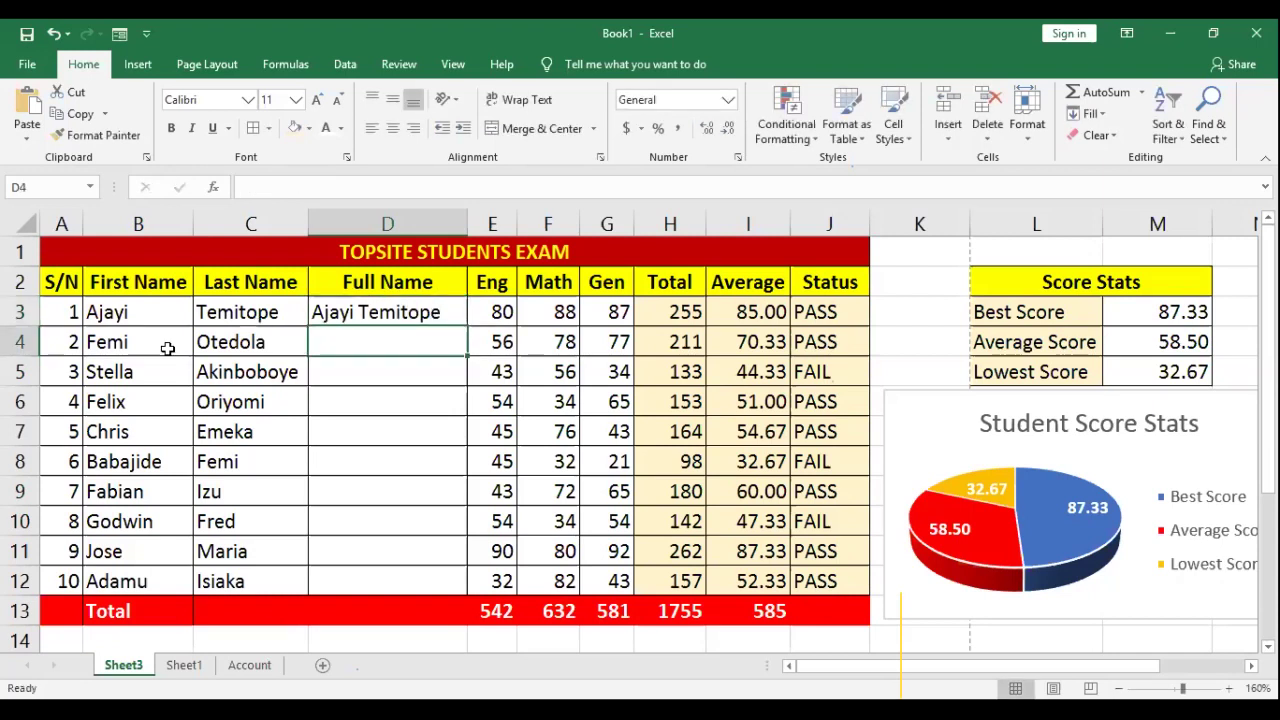
# Step: Correct the first student's last name in C3
pyautogui.click(115, 344)
pyautogui.click(217, 340)
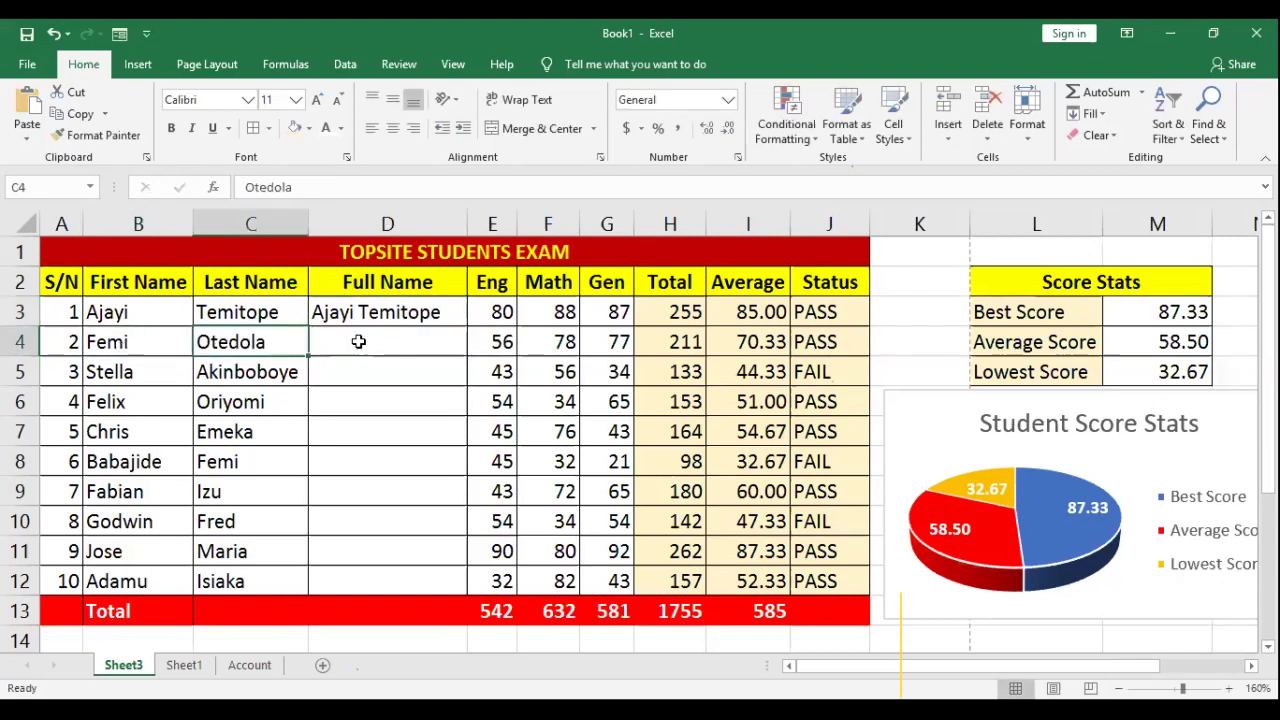
pyautogui.click(358, 343)
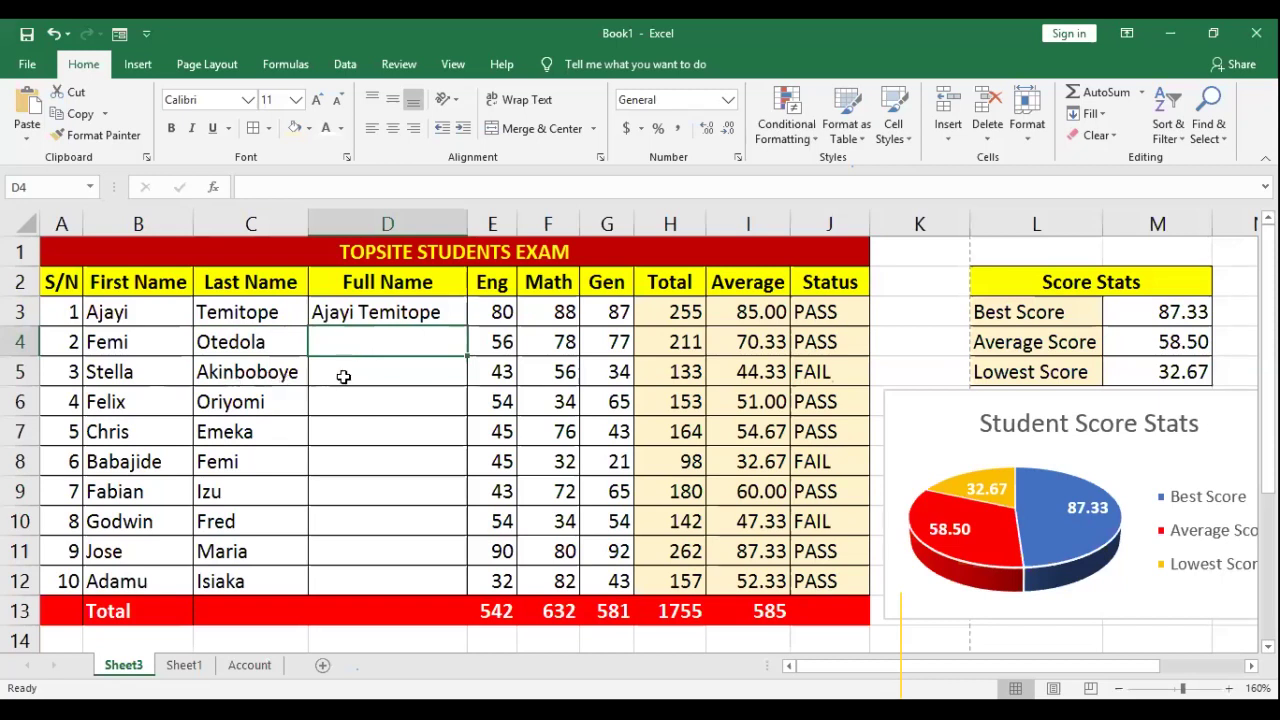
pyautogui.click(342, 378)
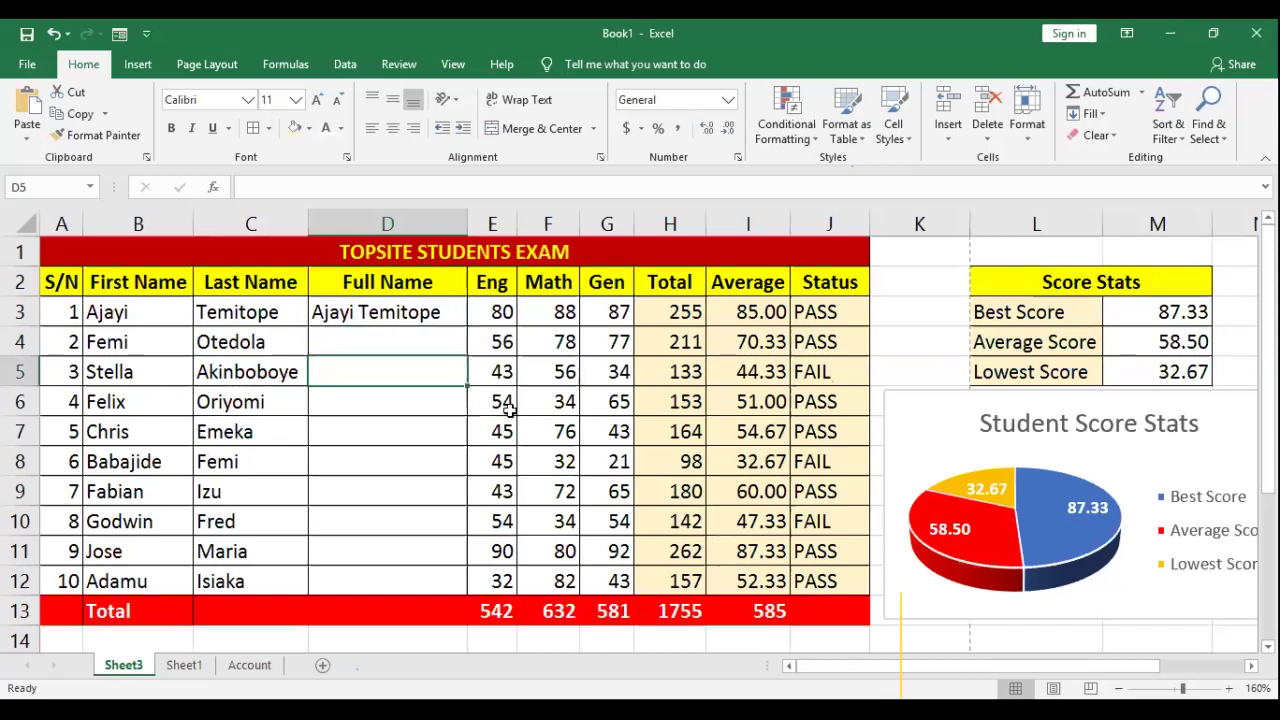
pyautogui.click(120, 311)
pyautogui.doubleClick(275, 313)
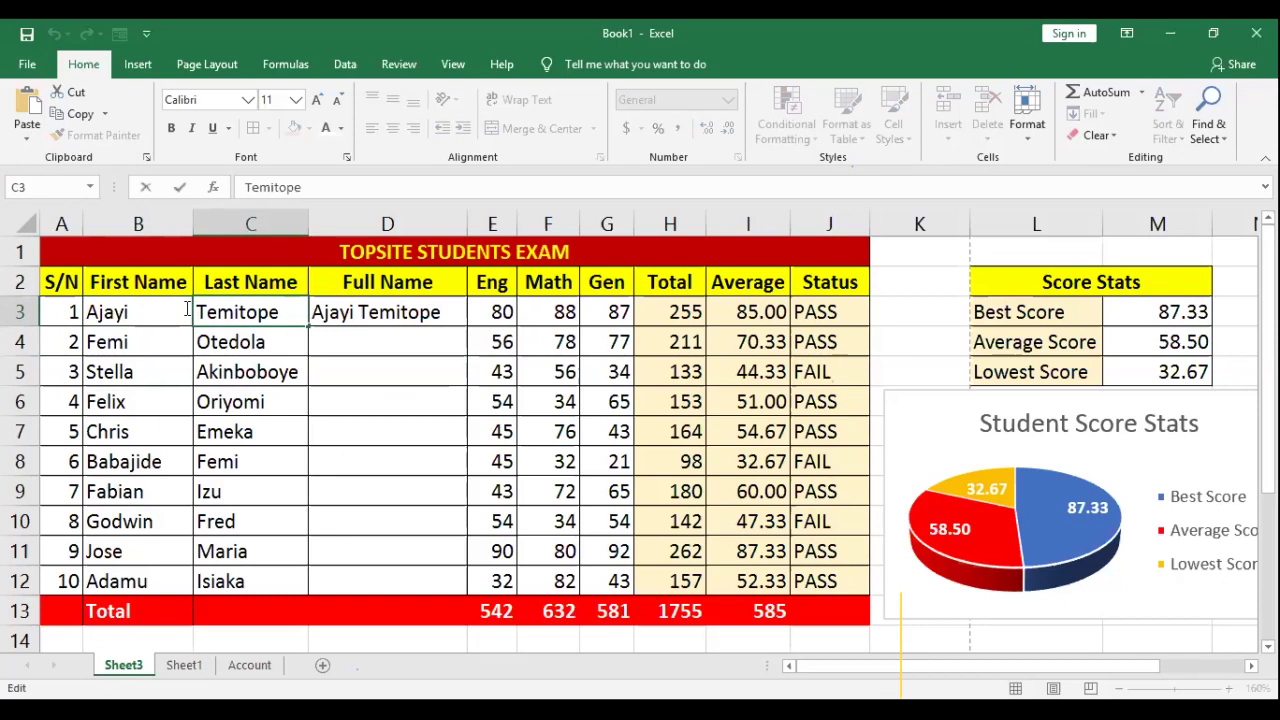
pyautogui.moveTo(283, 313); pyautogui.dragTo(186, 310)
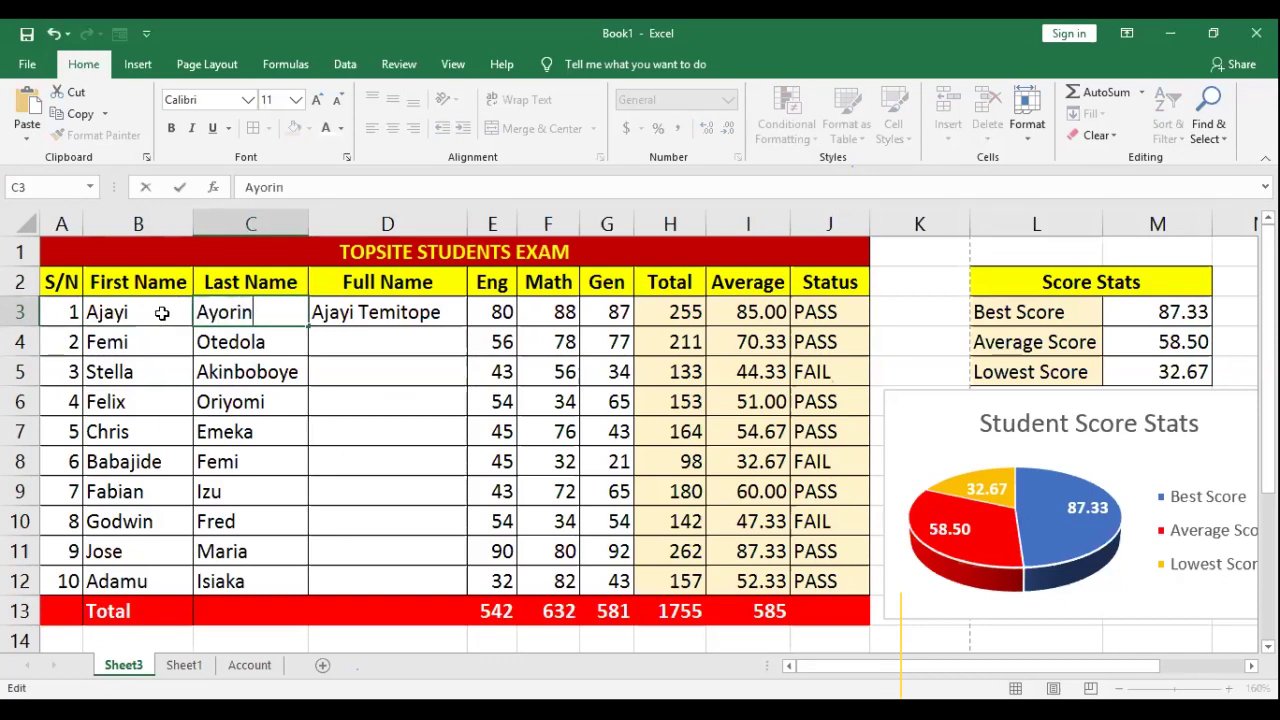
pyautogui.press('Tab')
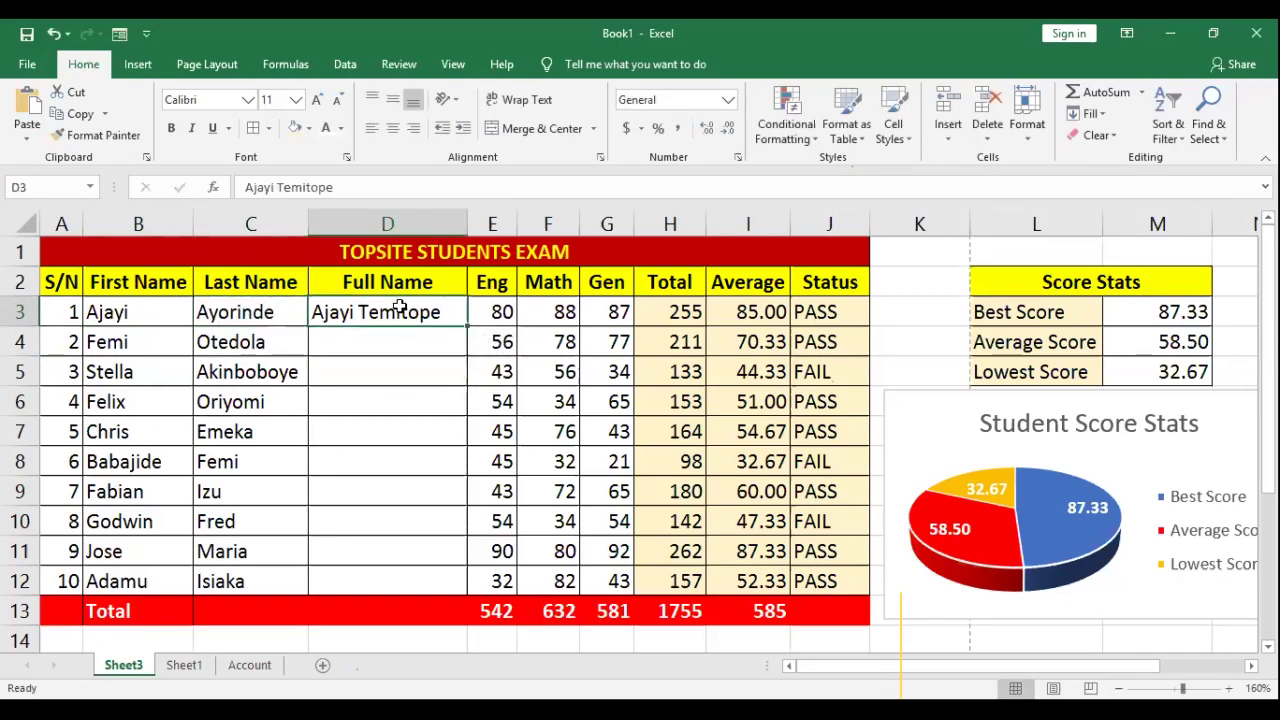
# Step: Delete the hand-typed full name from D3
pyautogui.doubleClick(400, 312)
pyautogui.press('Return')
pyautogui.press('Return')
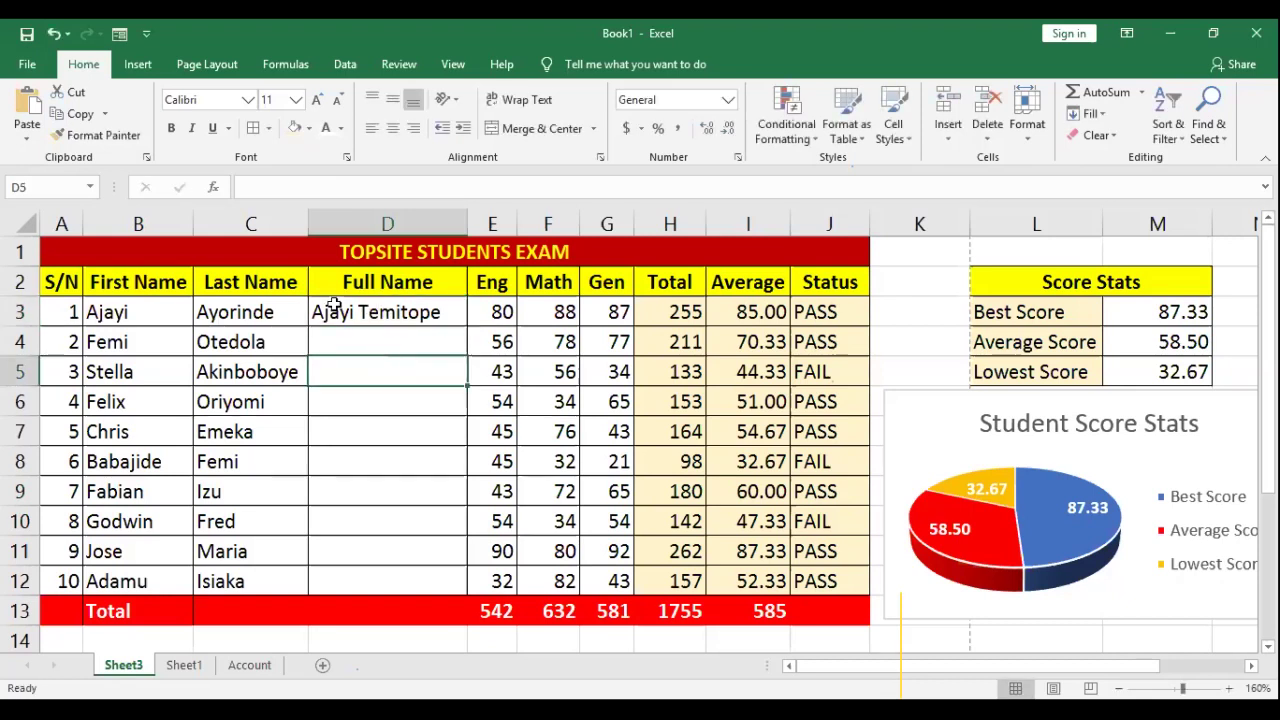
pyautogui.click(386, 314)
pyautogui.press('Delete')
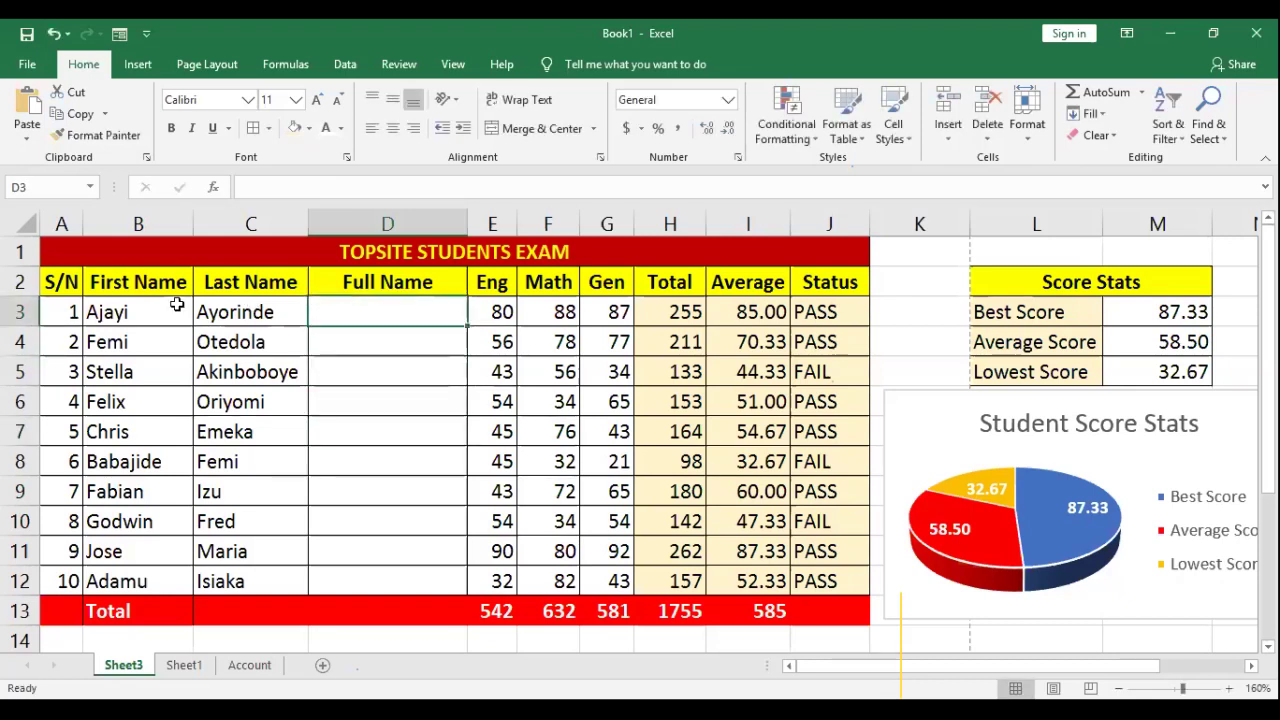
# Step: Inspect the names in B3 and C3 and discard a stray & typed in D6
pyautogui.click(160, 311)
pyautogui.press('Right')
pyautogui.press('Left')
pyautogui.press('Right')
pyautogui.press('Left')
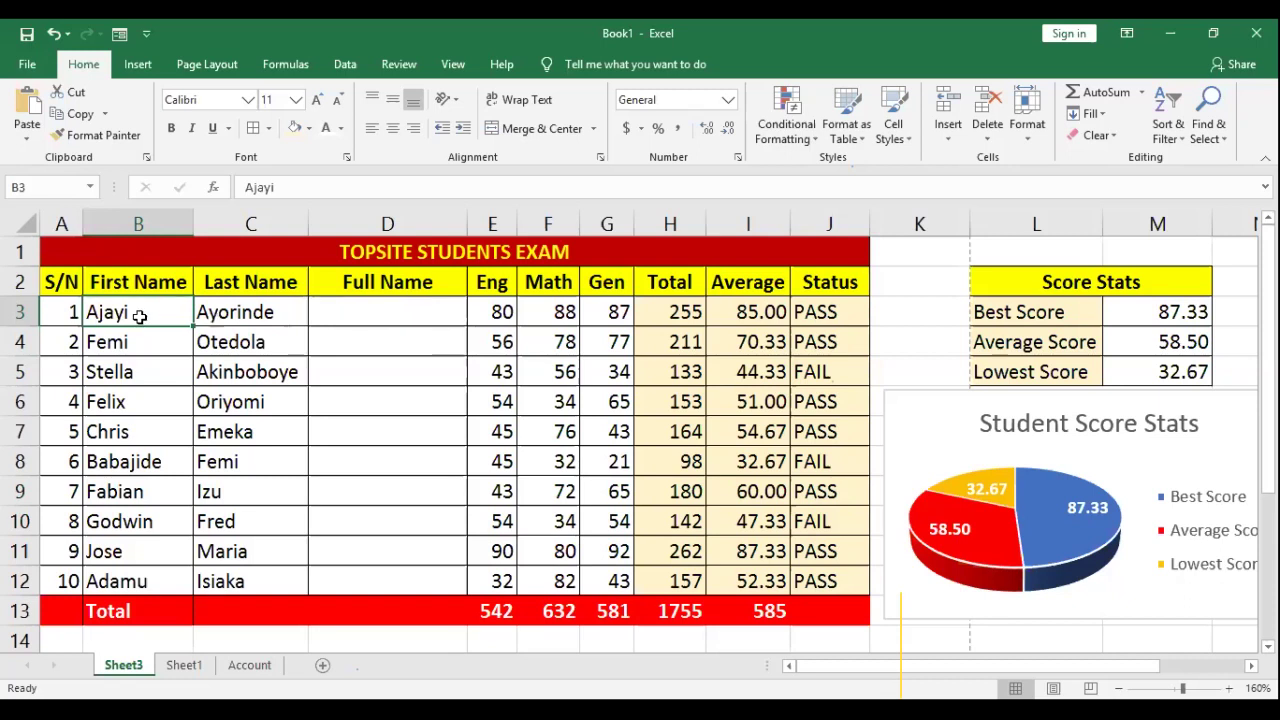
pyautogui.click(372, 316)
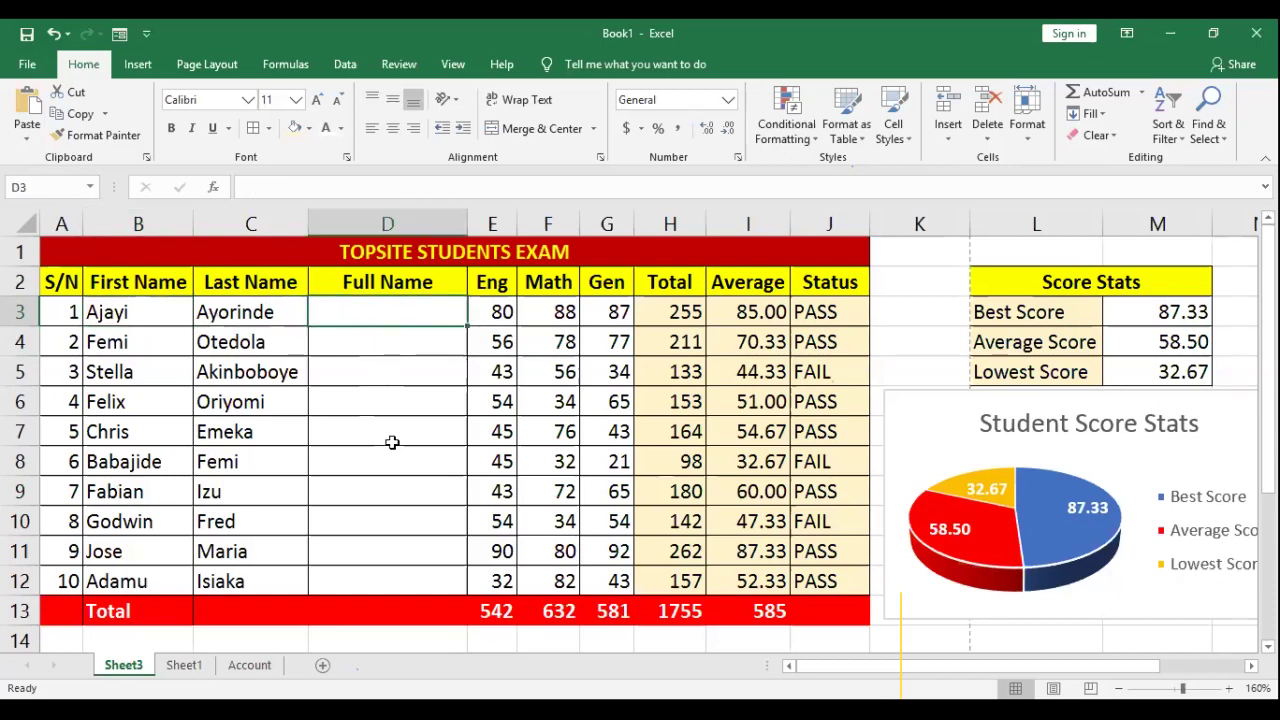
pyautogui.click(375, 394)
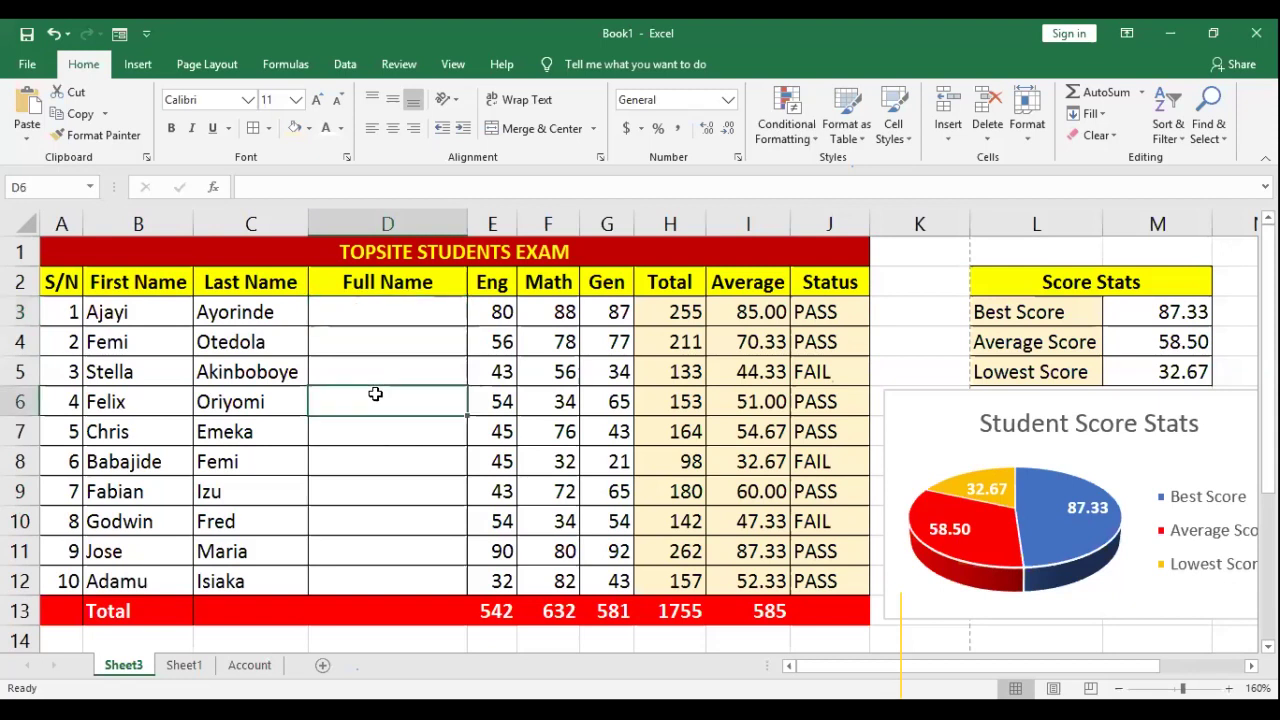
pyautogui.write('&')
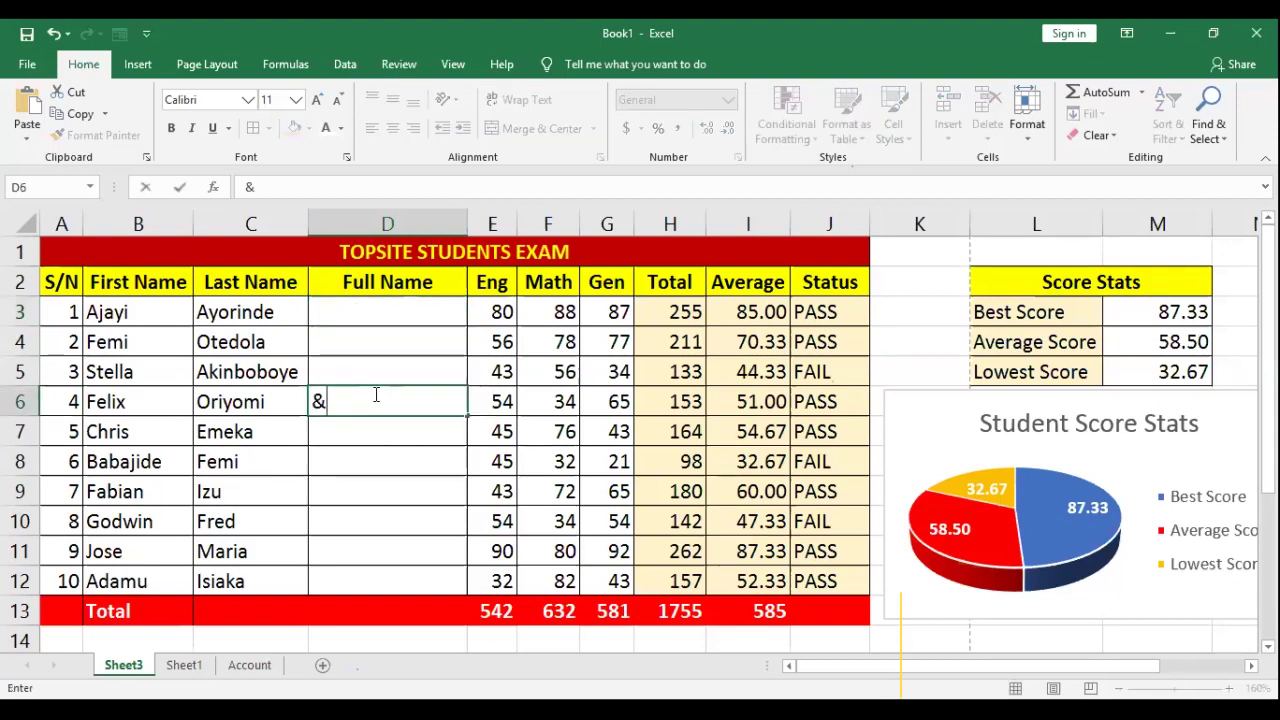
pyautogui.press('BackSpace')
# Step: Enter =B3&C3 in D3 to join the first and last name
pyautogui.doubleClick(388, 310)
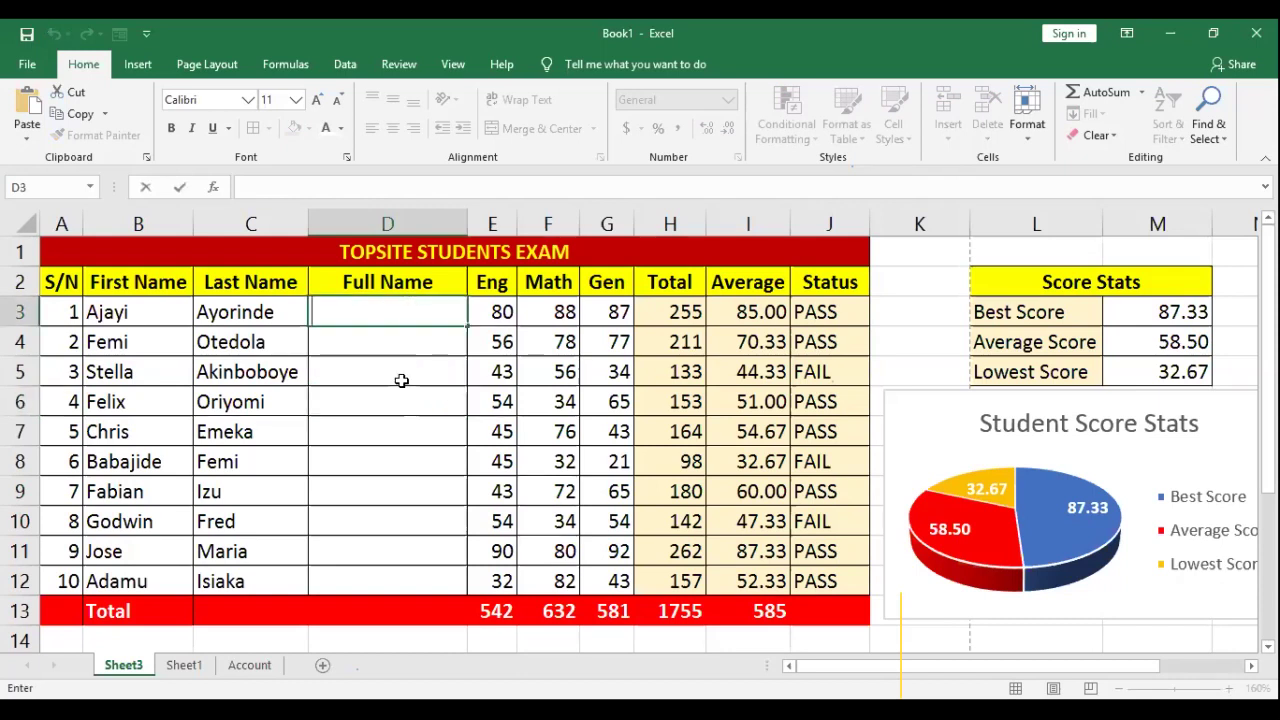
pyautogui.write('=')
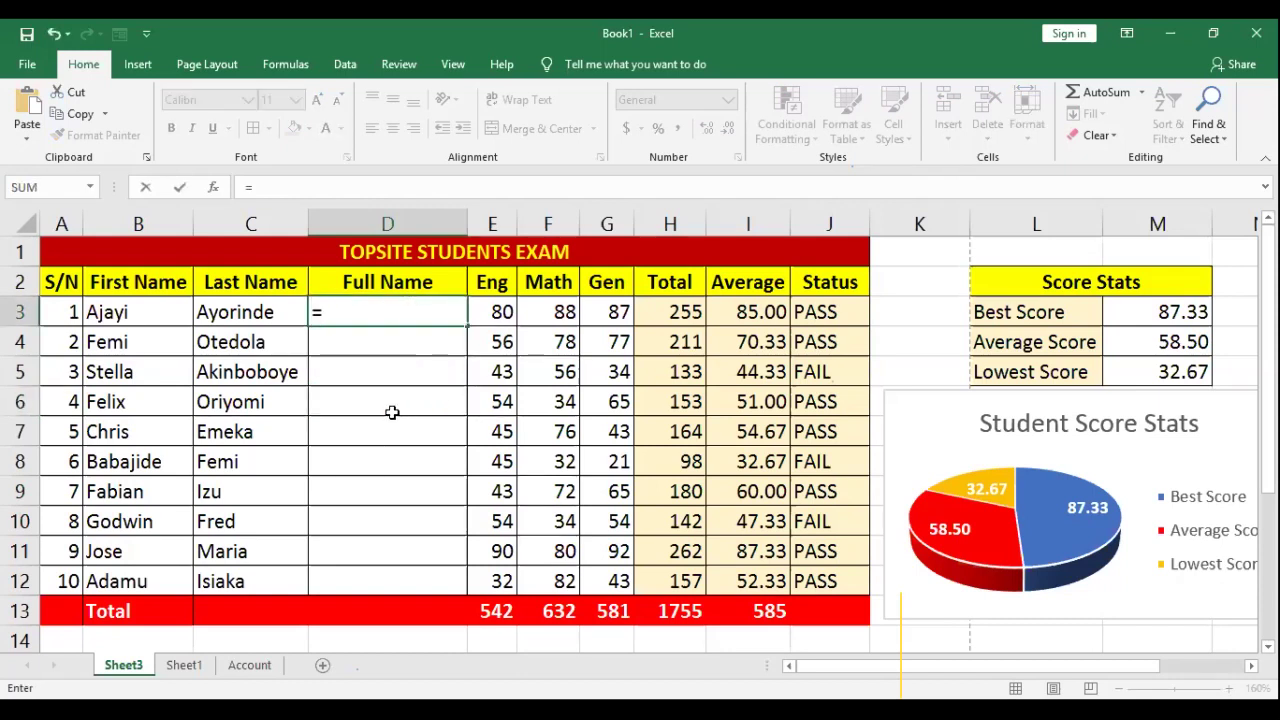
pyautogui.click(113, 315)
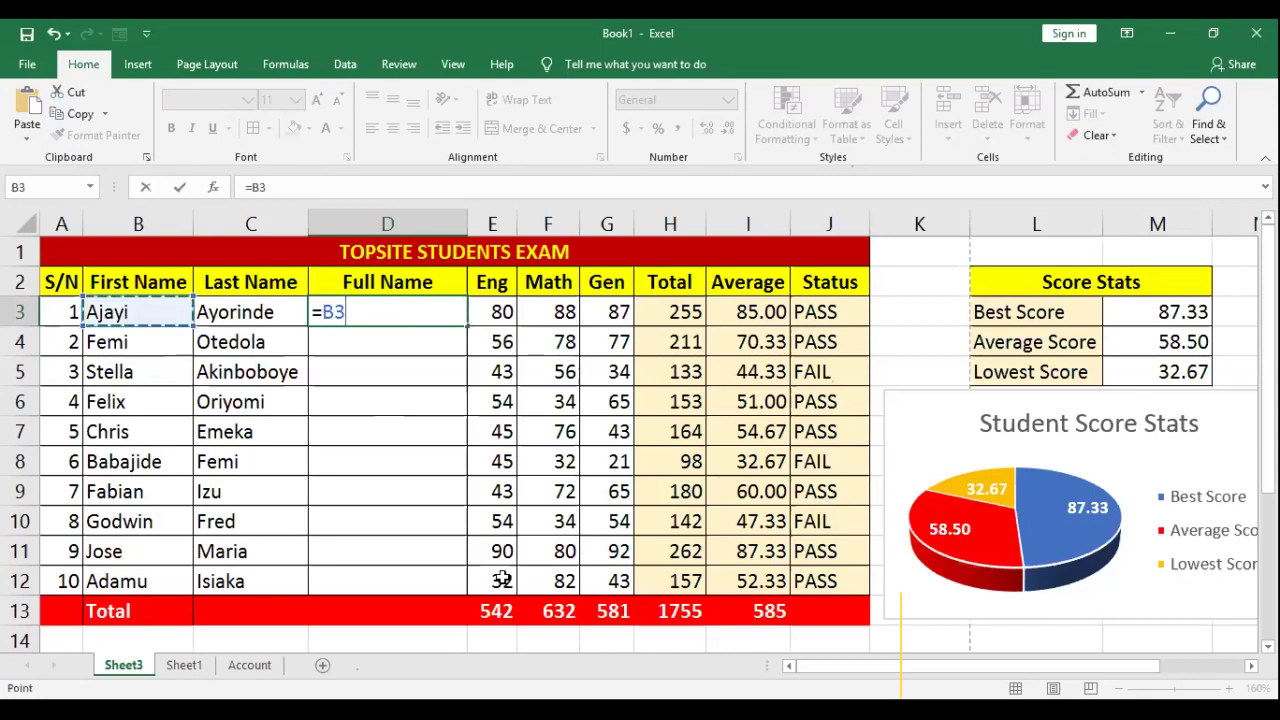
pyautogui.write('&')
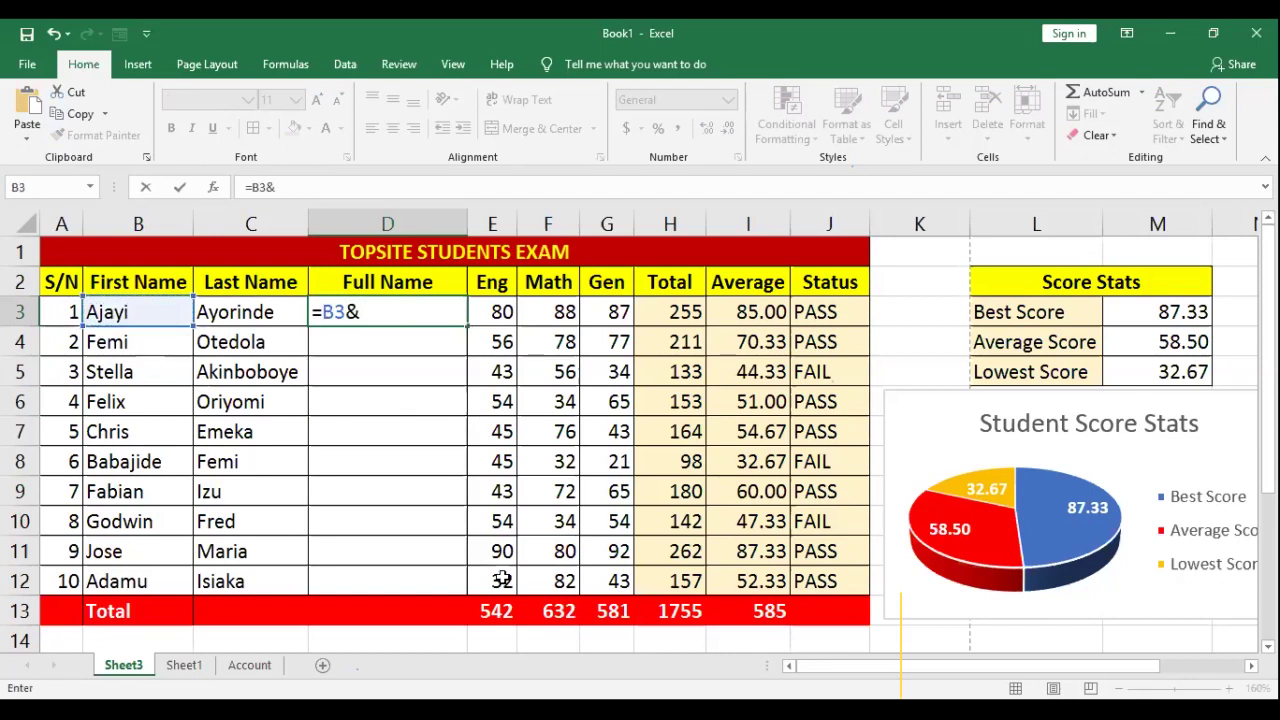
pyautogui.click(254, 312)
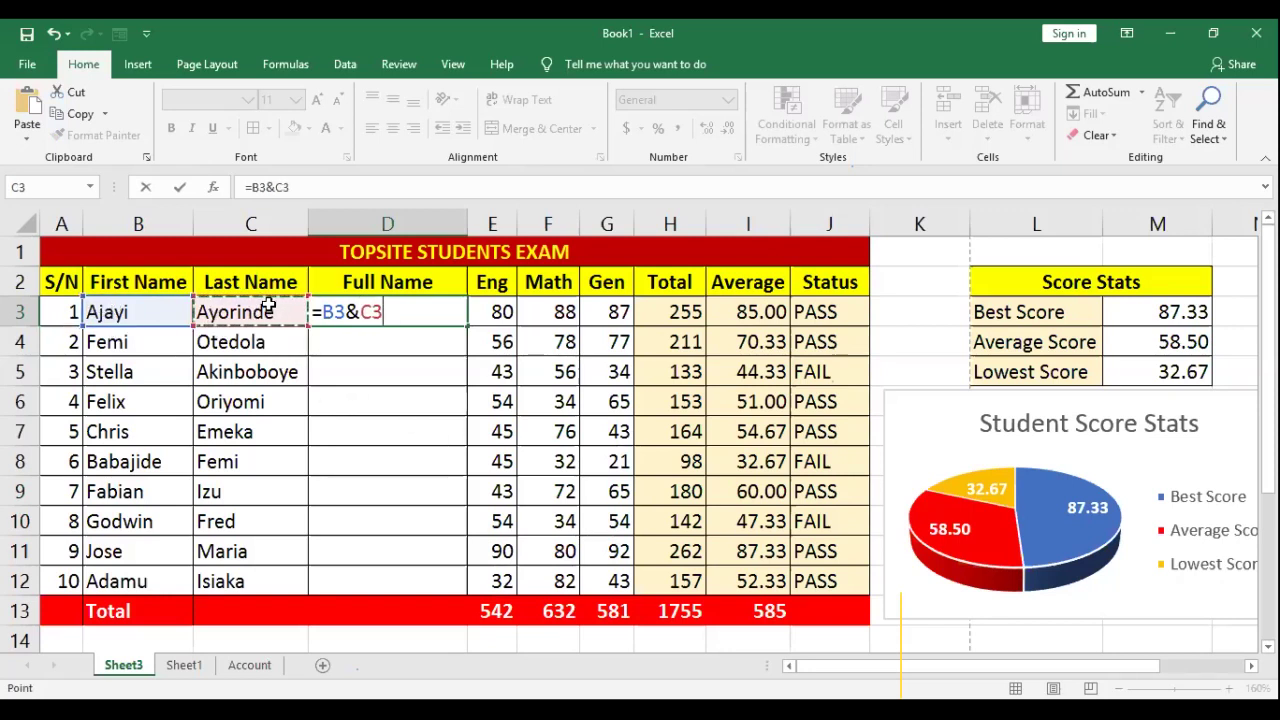
pyautogui.press('Return')
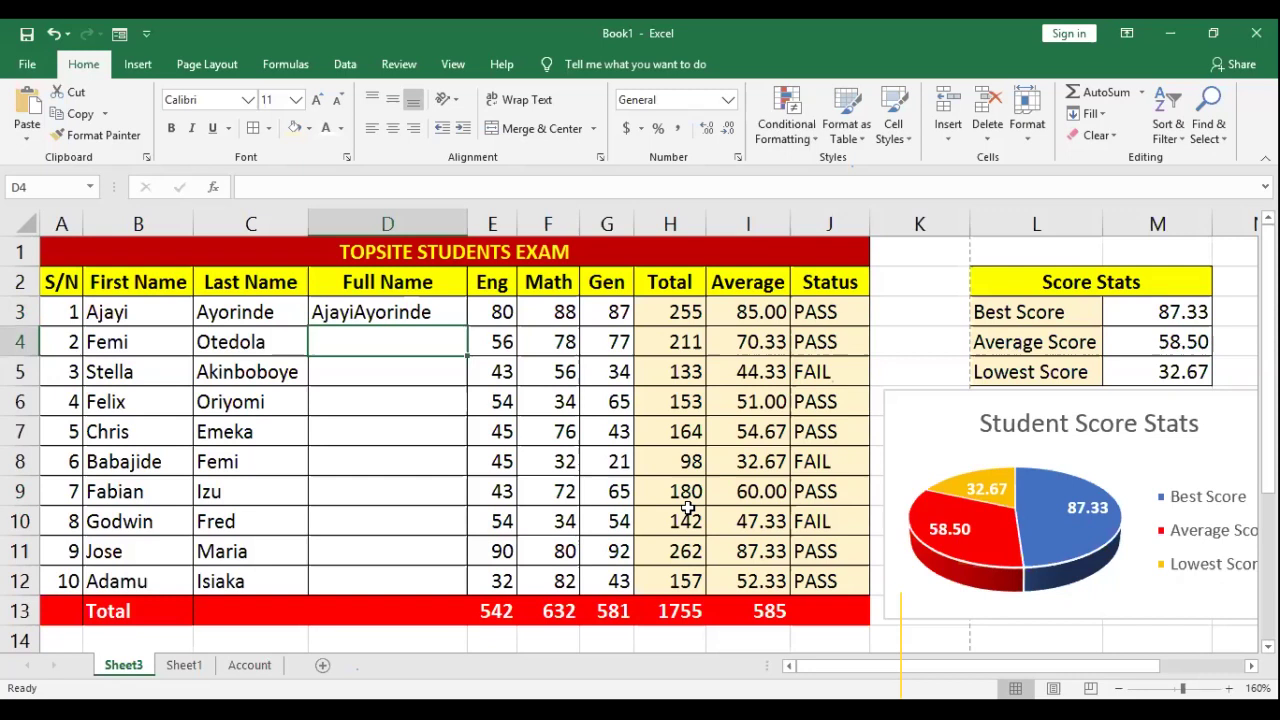
# Step: Fill the D3 formula down to row 12 and select the copies in D4:D12
pyautogui.click(376, 307)
pyautogui.moveTo(469, 327); pyautogui.dragTo(472, 595)
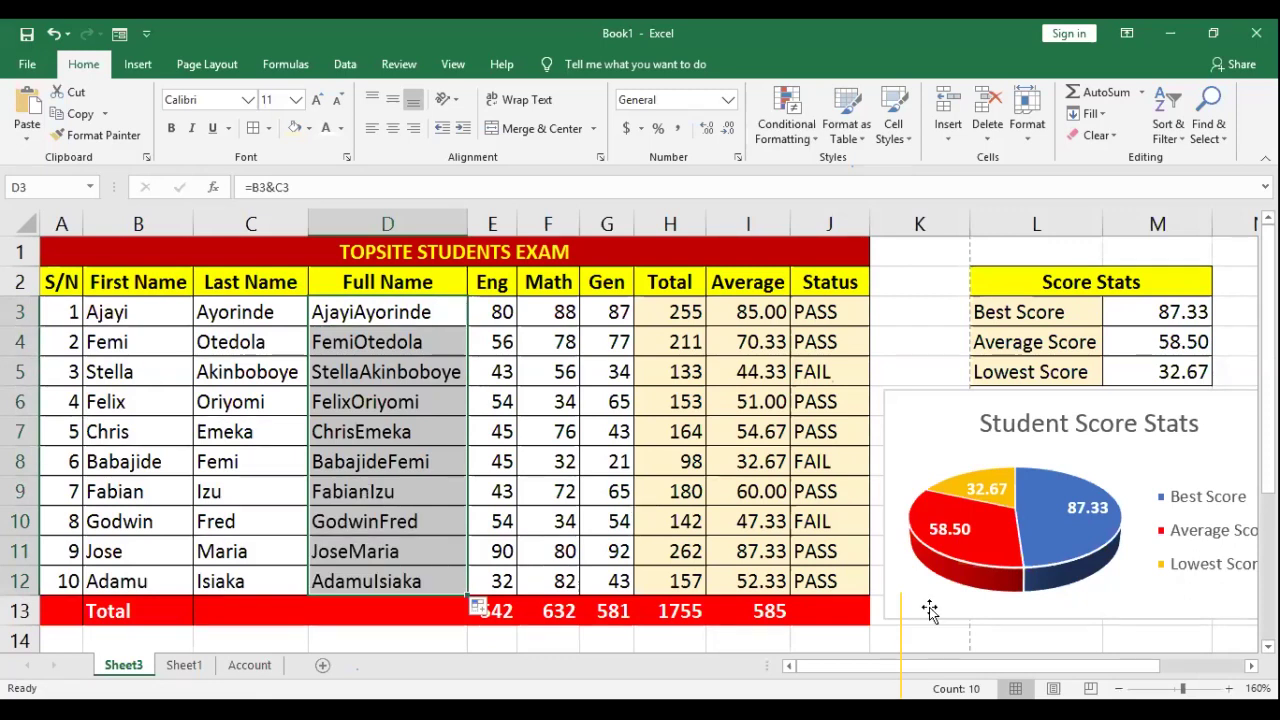
pyautogui.moveTo(389, 340); pyautogui.dragTo(423, 586)
# Step: Clear D4:D12 and change D3's formula to =B3&" "&C3
pyautogui.press('Delete')
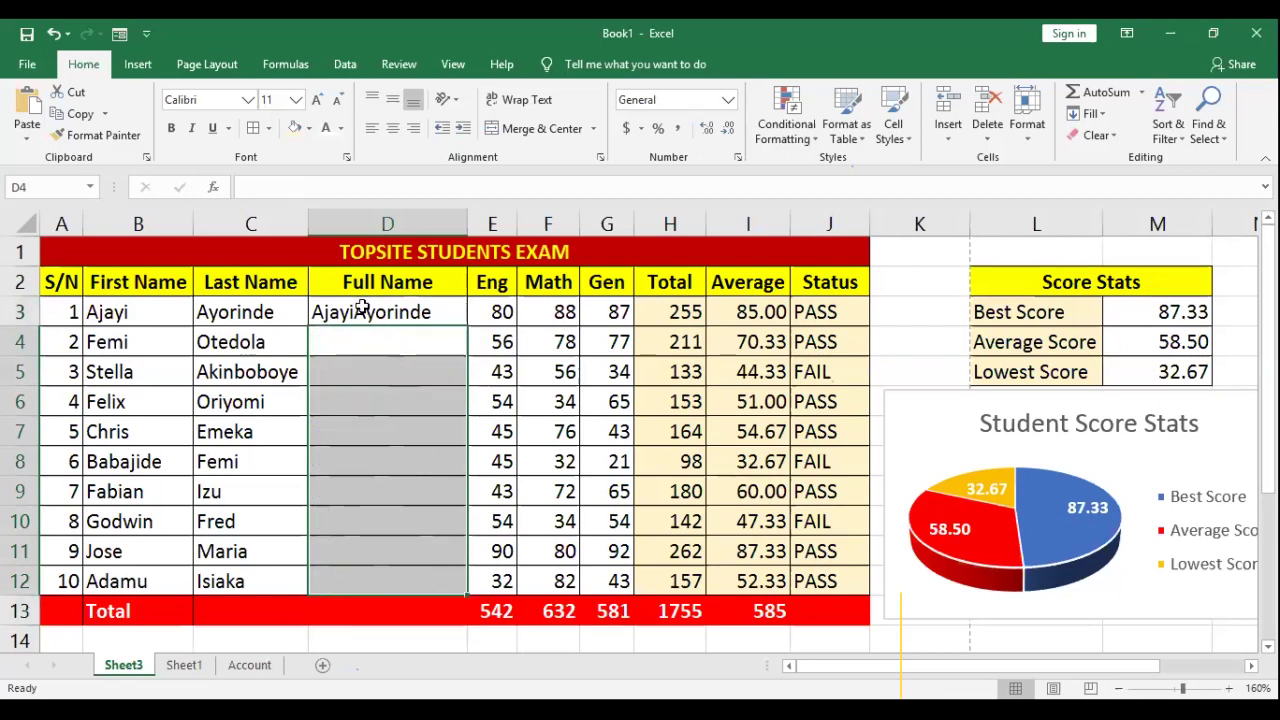
pyautogui.doubleClick(366, 310)
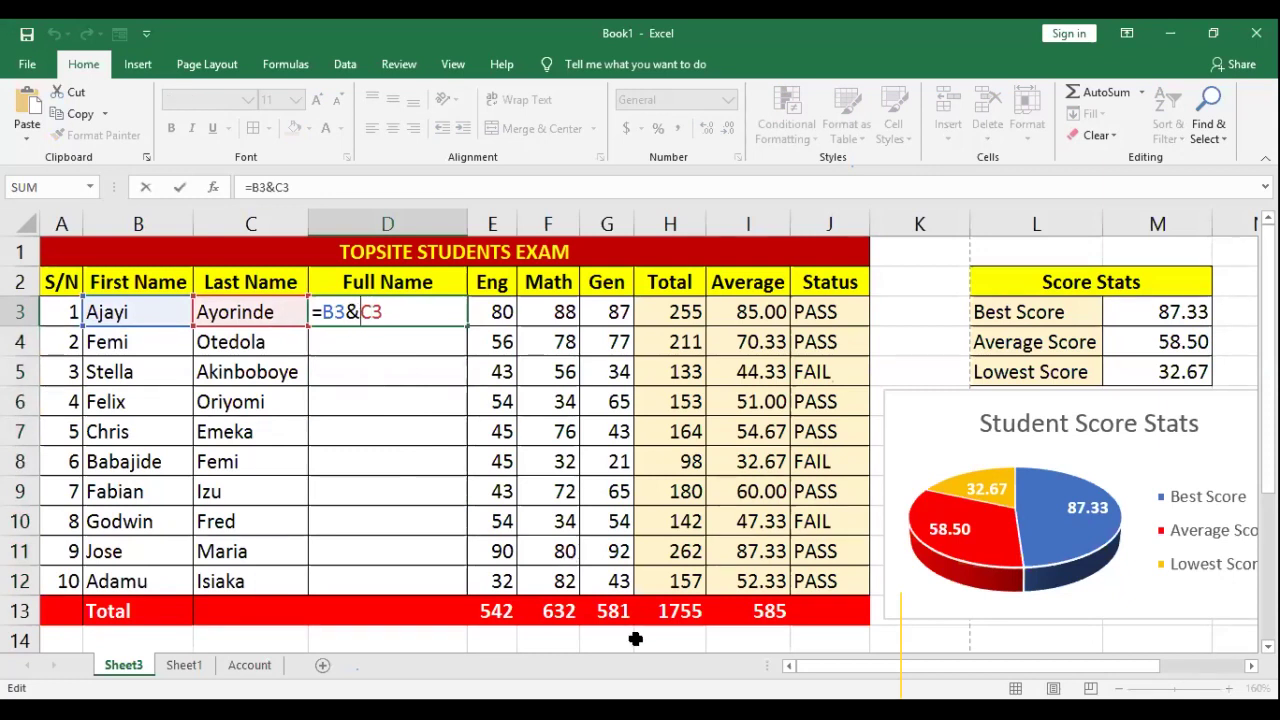
pyautogui.write('"')
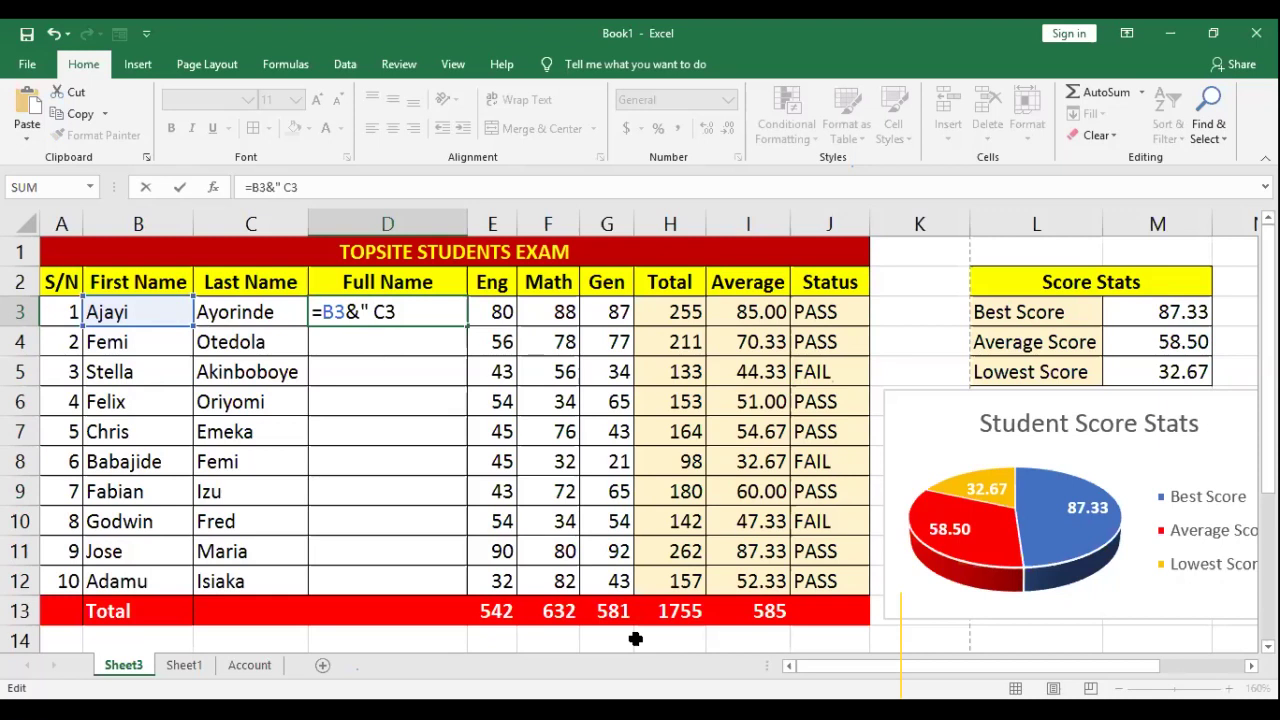
pyautogui.write(' "&')
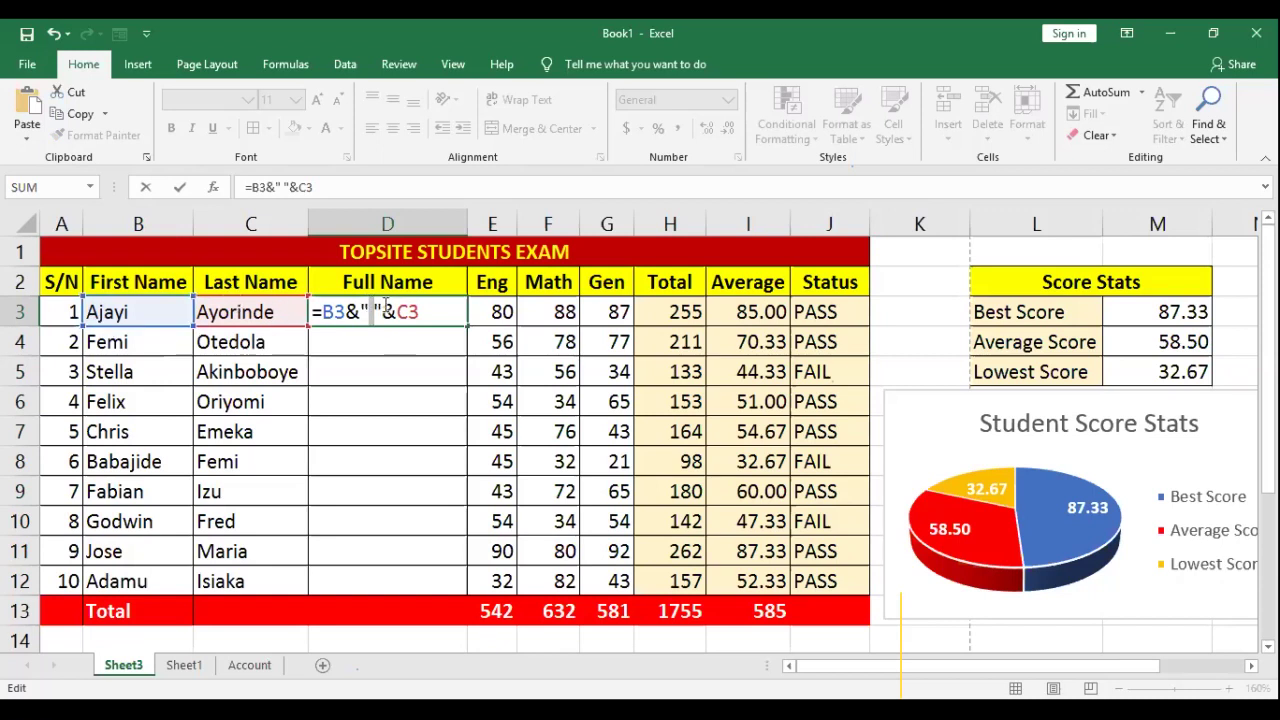
pyautogui.moveTo(384, 310); pyautogui.dragTo(372, 310)
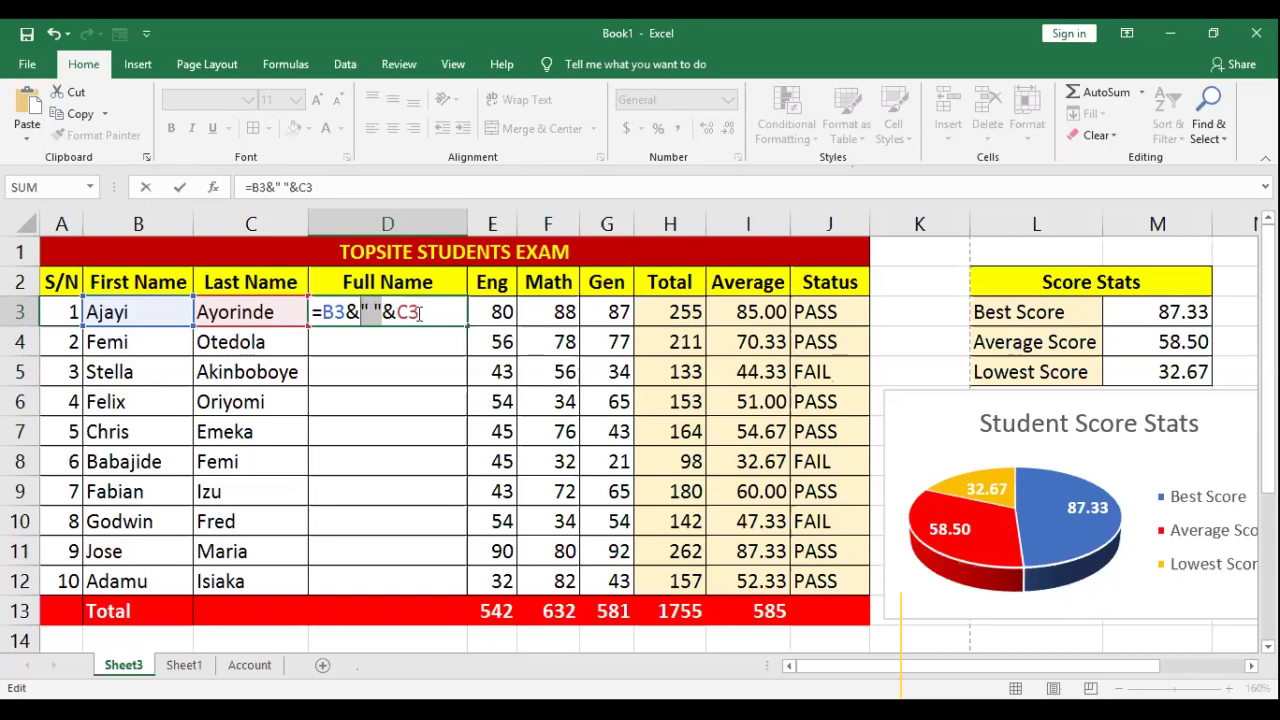
pyautogui.press('Return')
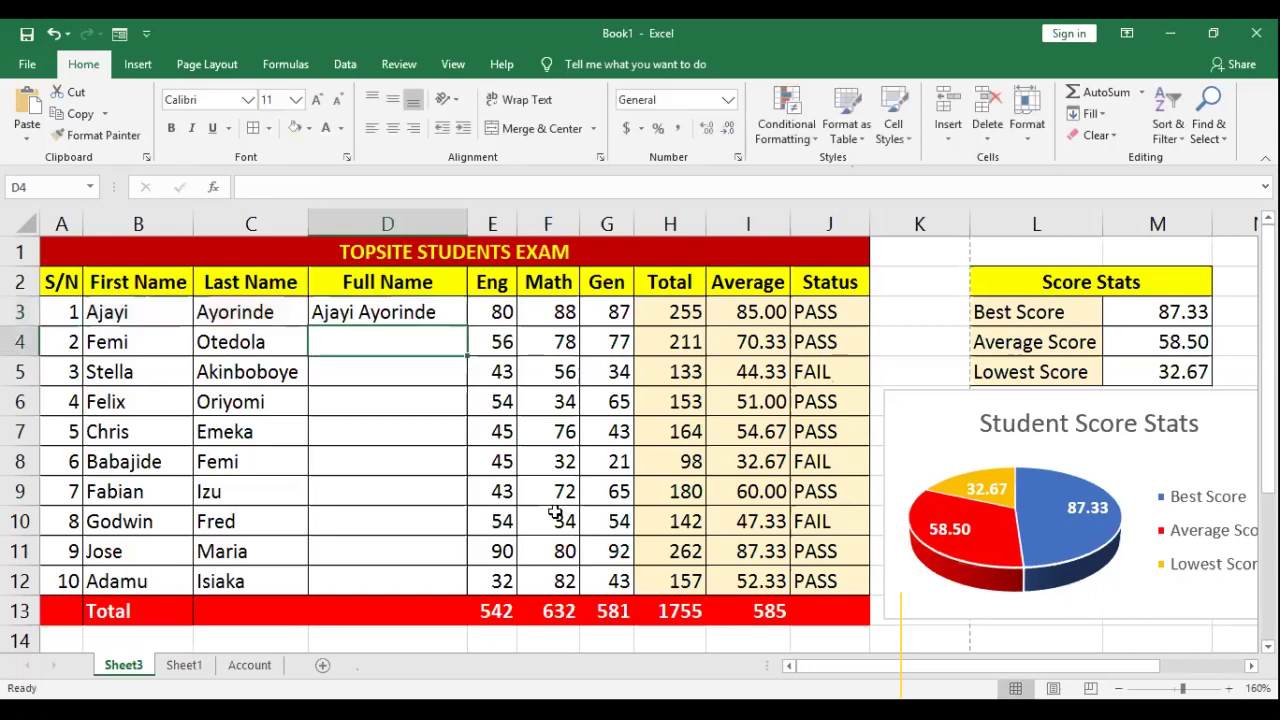
# Step: Fill the spaced full-name formula from D3 down to D12
pyautogui.click(439, 312)
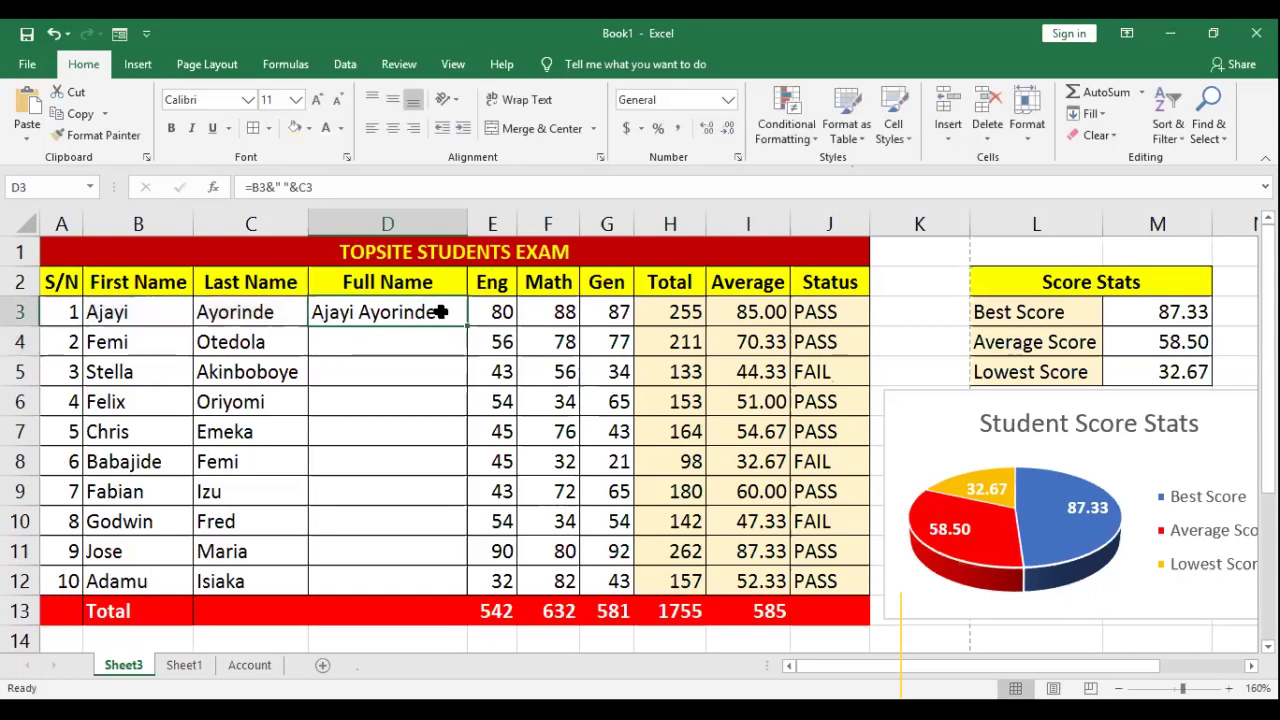
pyautogui.moveTo(469, 323); pyautogui.dragTo(657, 508)
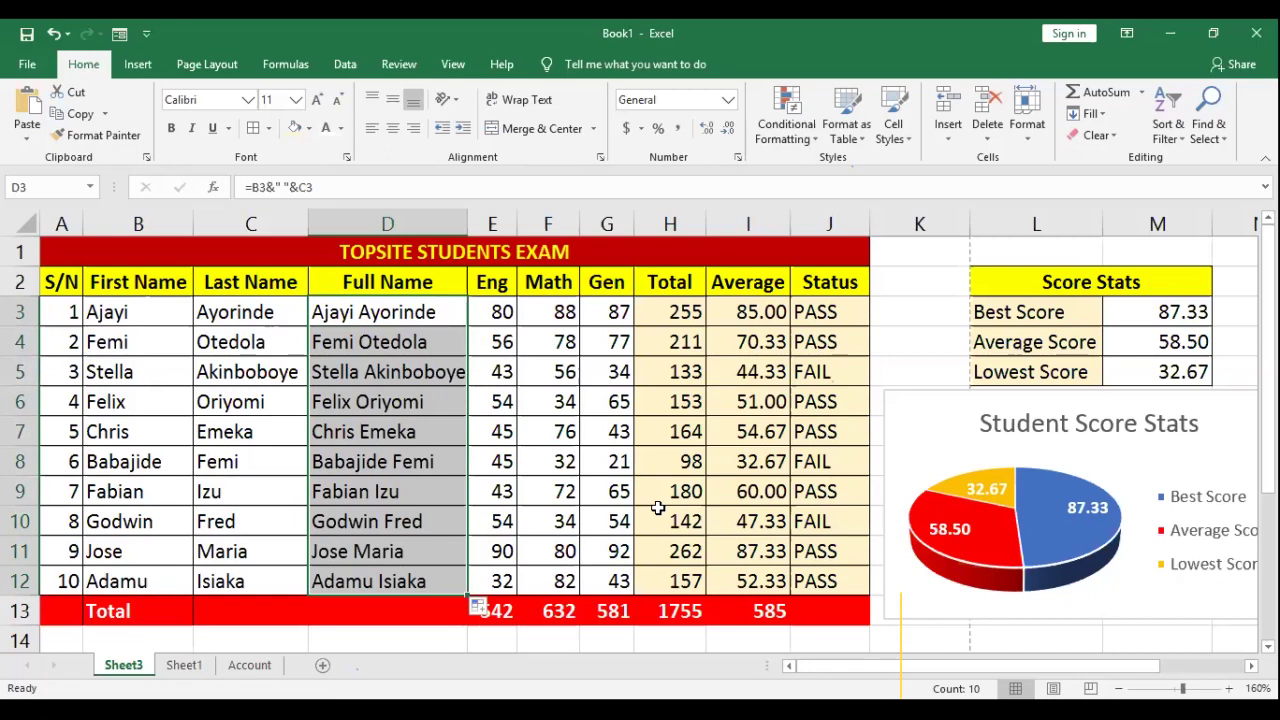
pyautogui.press('F2')
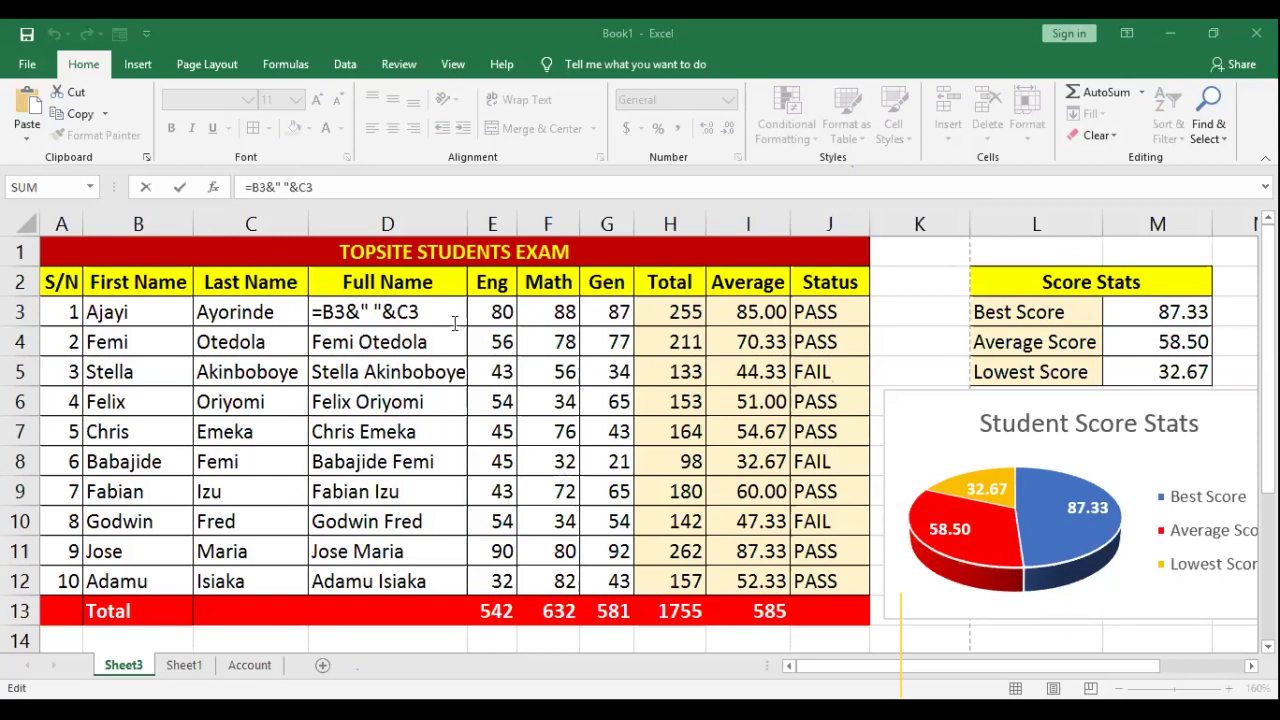
pyautogui.press('Return')
pyautogui.scroll(-4, 171, 340)
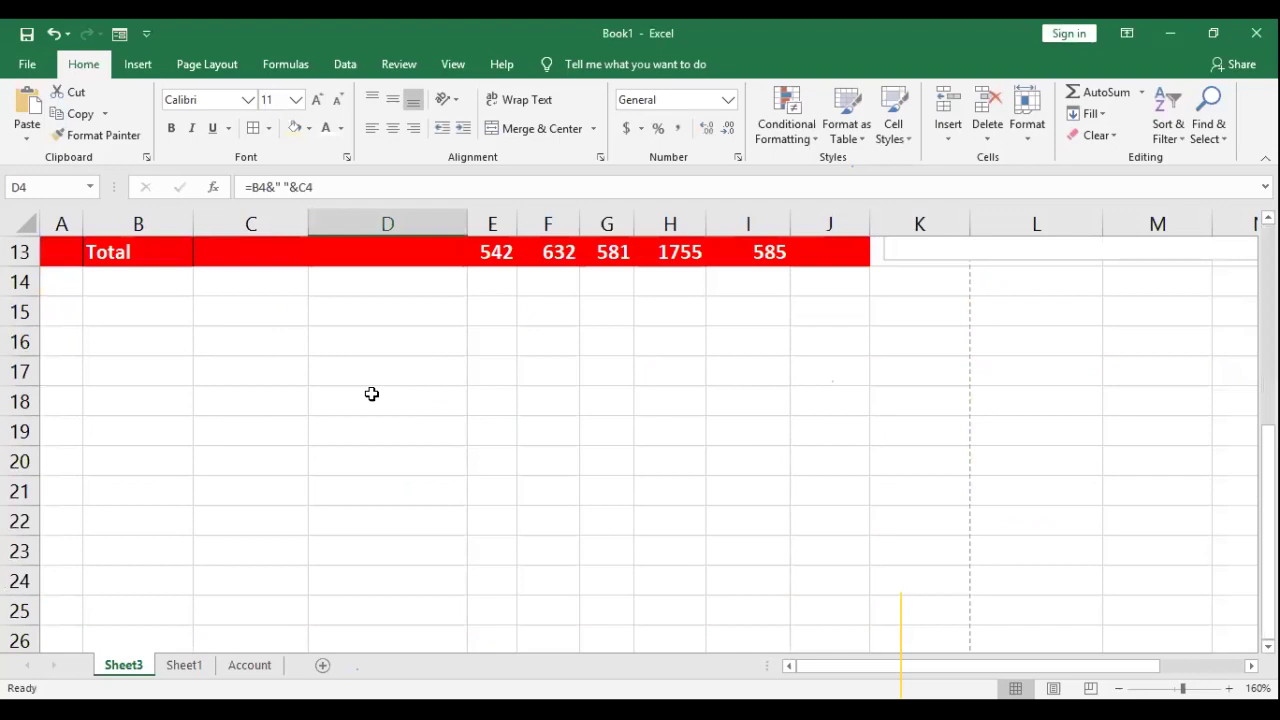
pyautogui.press('Tab')
pyautogui.press('Tab')
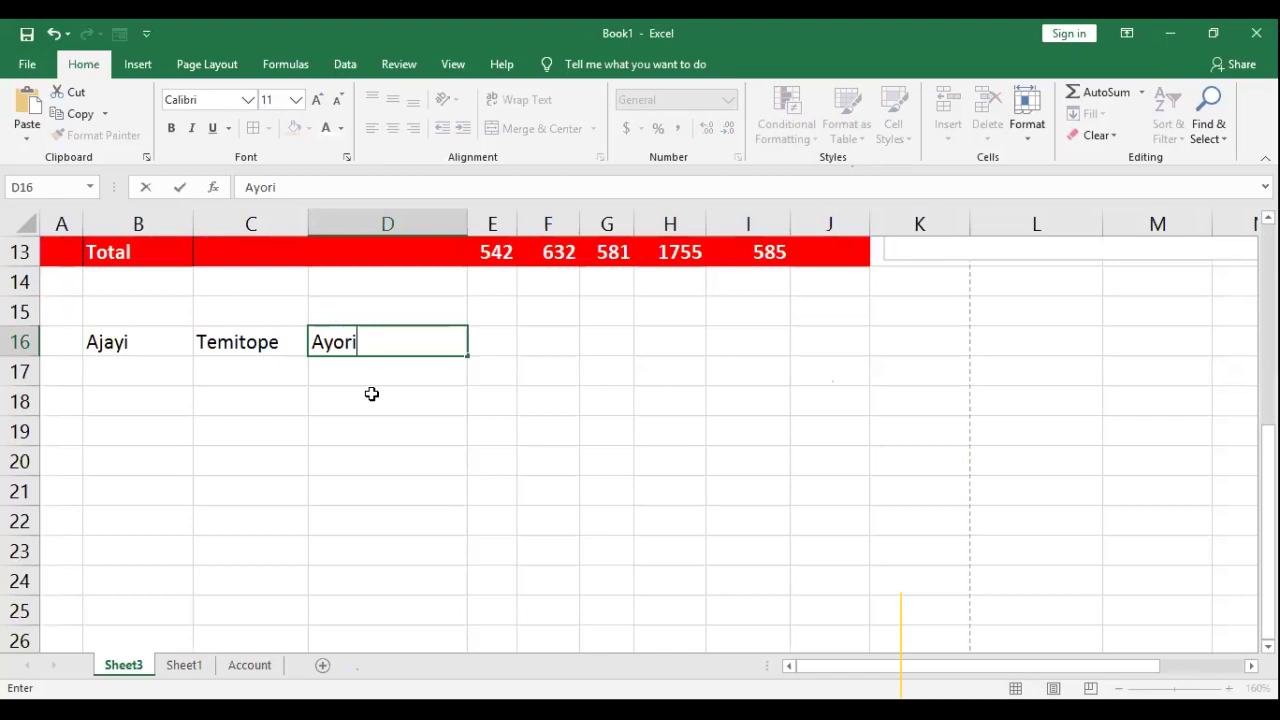
pyautogui.press('Tab')
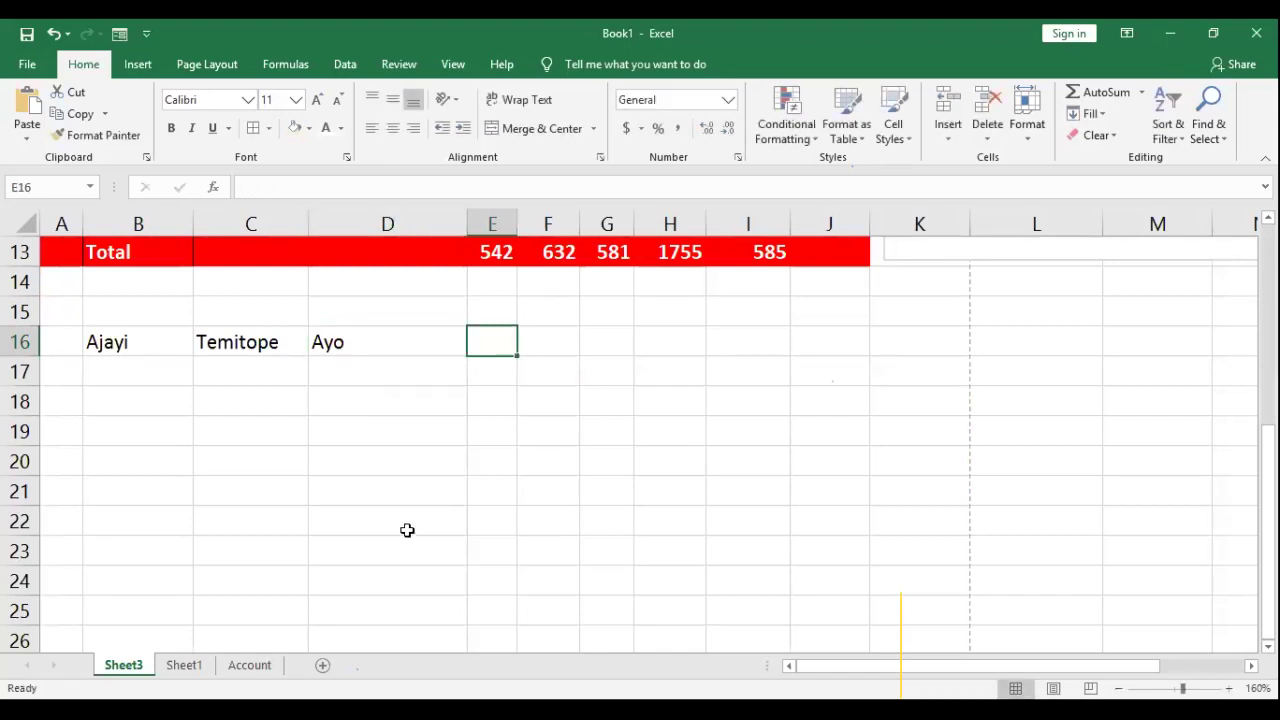
# Step: Join them in E16 with the formula =B16&" "&C16&" "&D16
pyautogui.write('=')
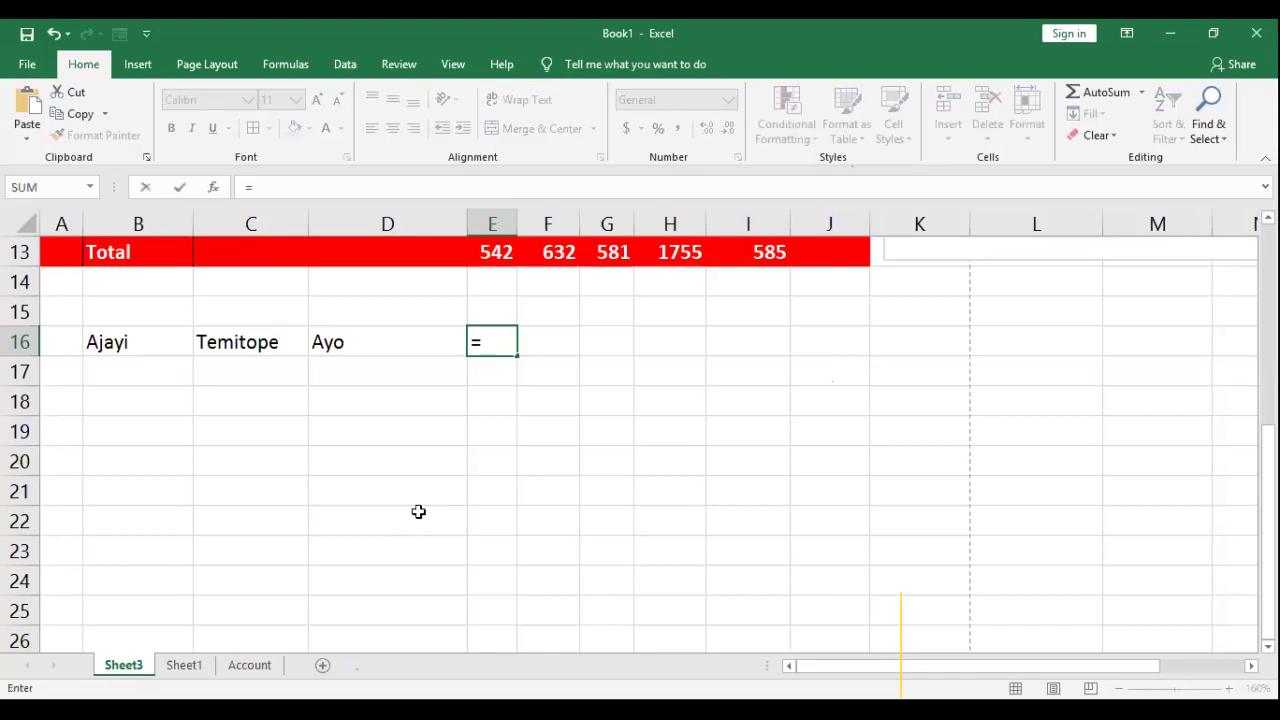
pyautogui.click(138, 342)
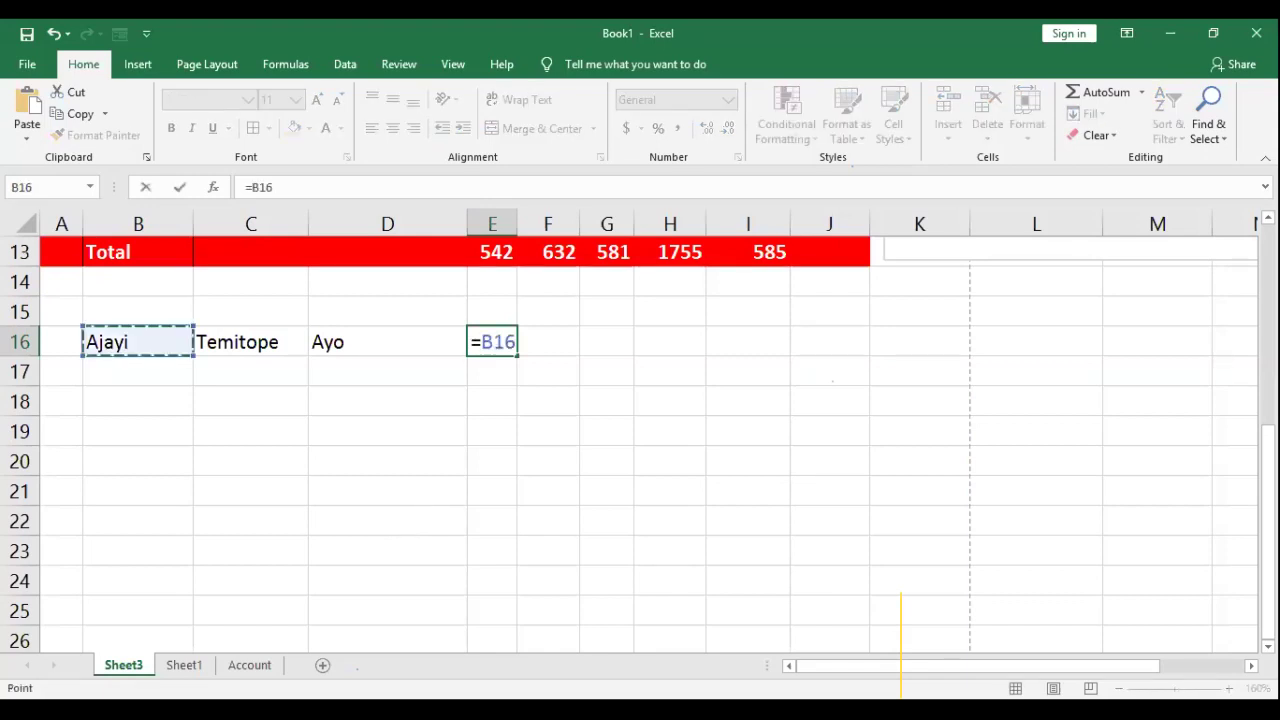
pyautogui.write('&" "&')
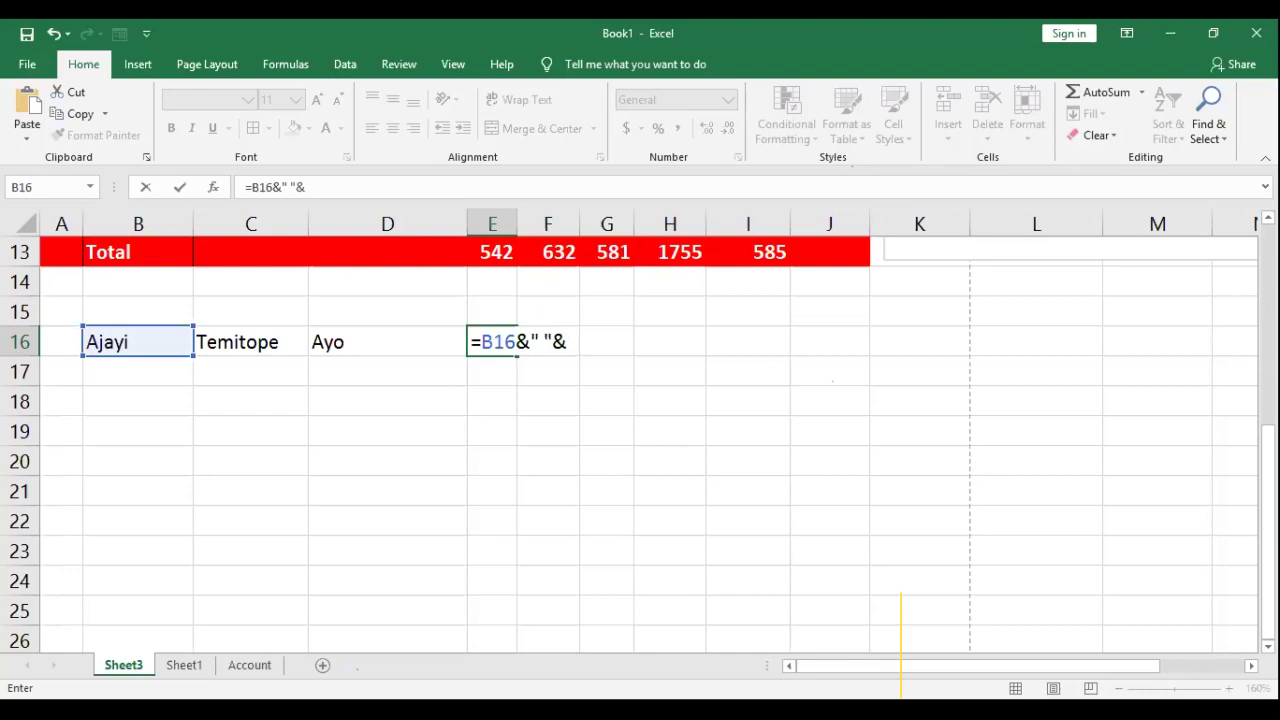
pyautogui.click(251, 342)
pyautogui.write('&"')
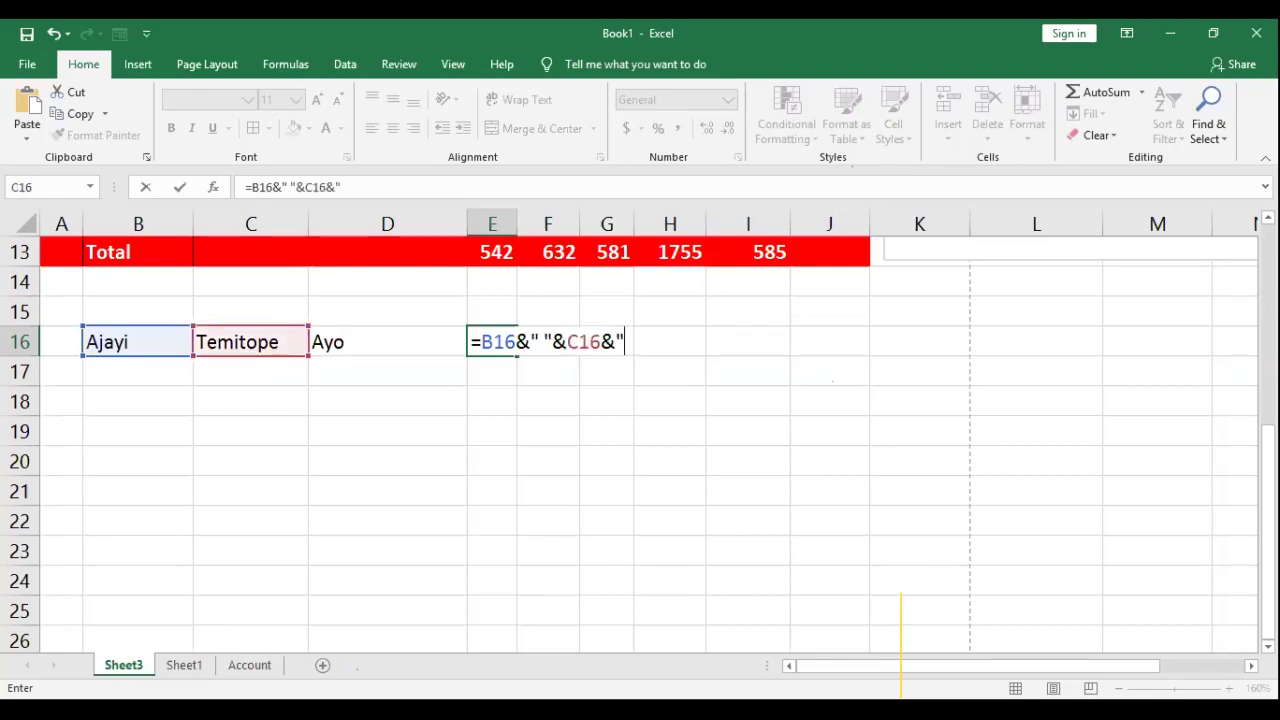
pyautogui.write(' "&D16')
pyautogui.press('Return')
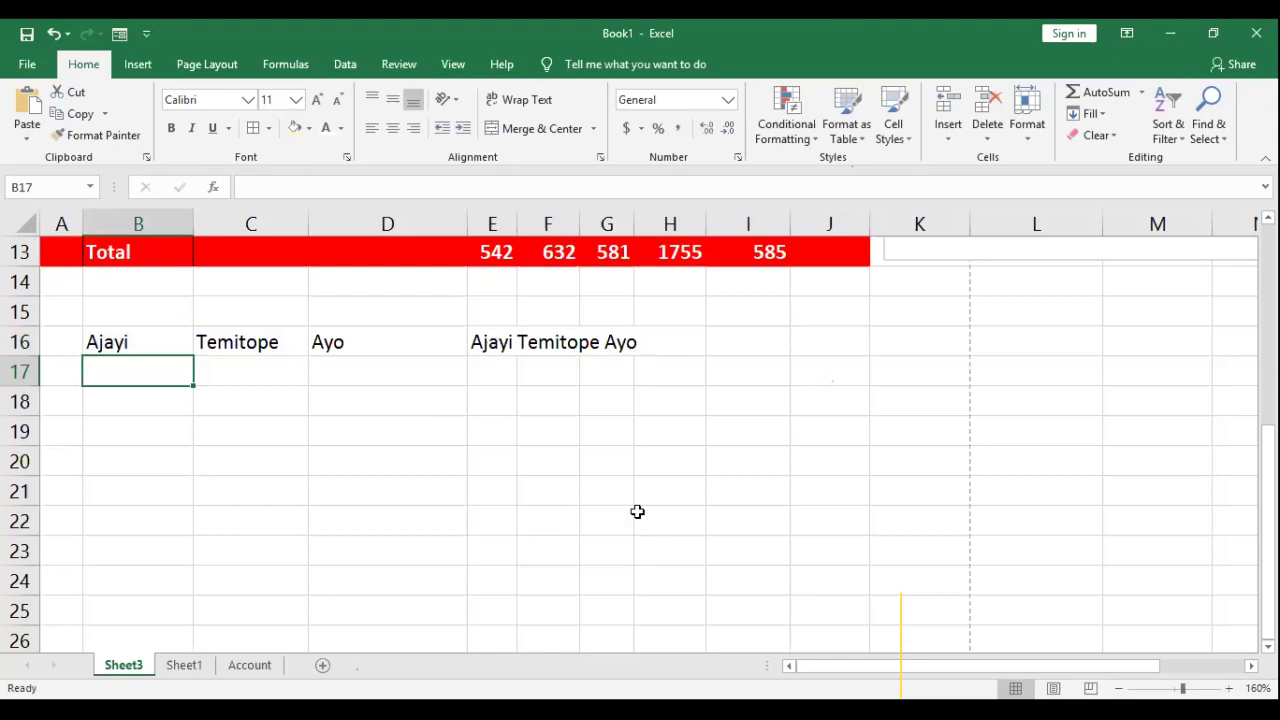
pyautogui.click(497, 342)
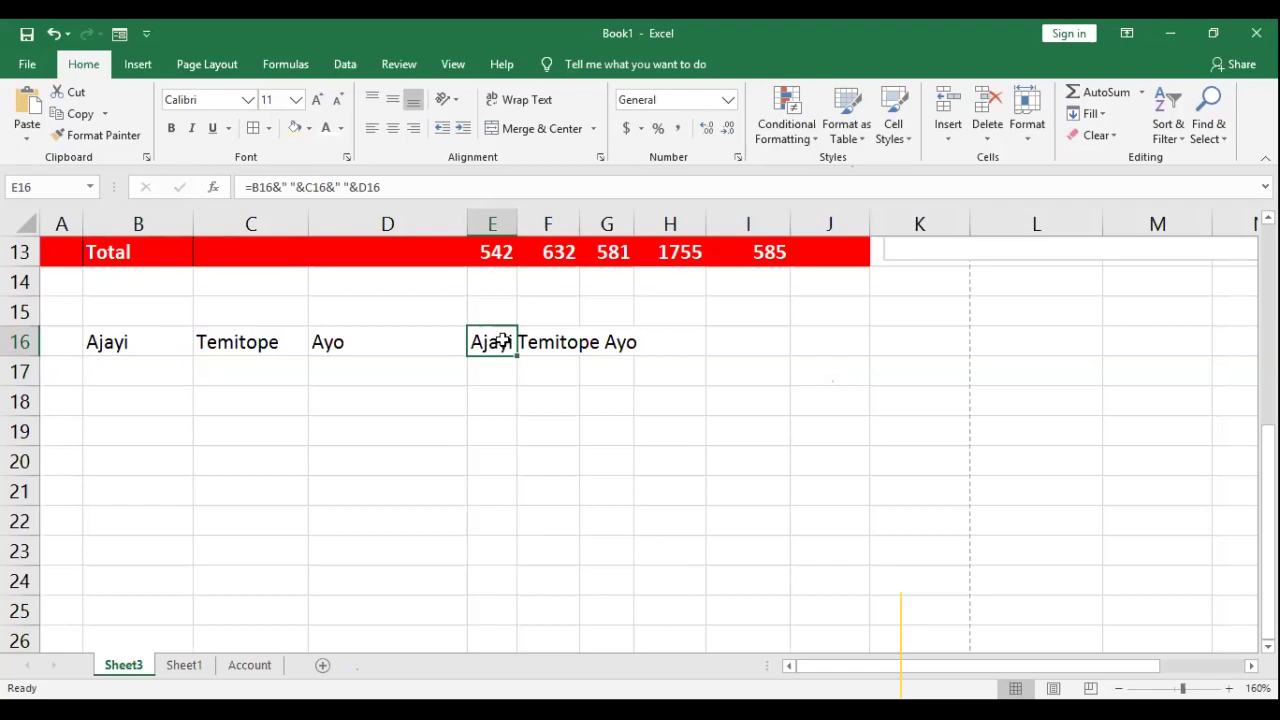
pyautogui.click(132, 405)
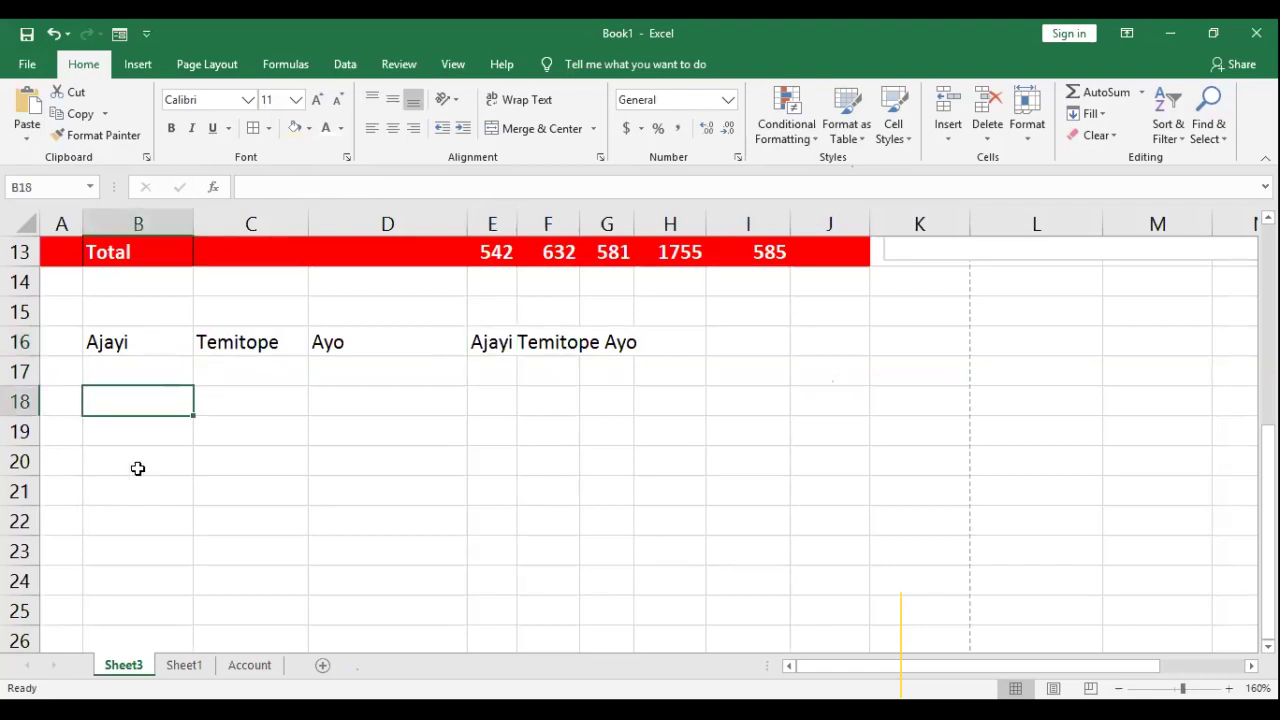
# Step: Enter ARSENAL in B18 and CHELSEA in C18
pyautogui.write('ARSENAL')
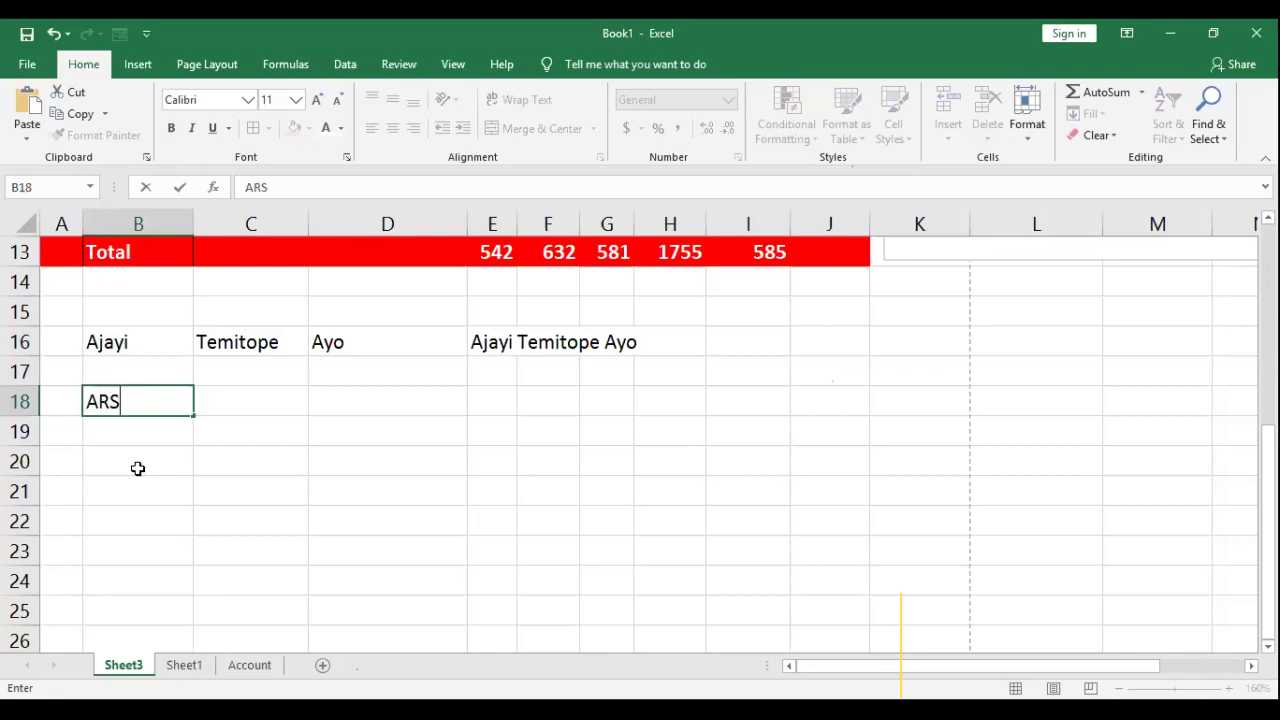
pyautogui.press('Tab')
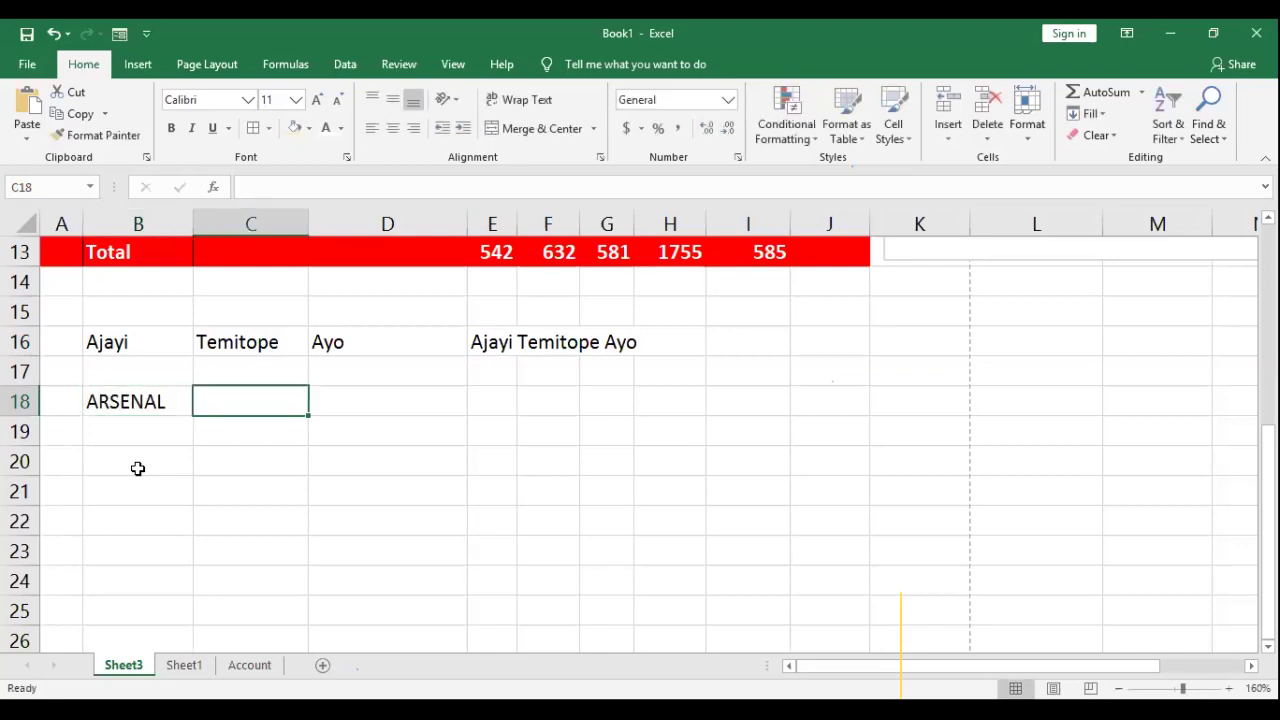
pyautogui.write('CHELSEA')
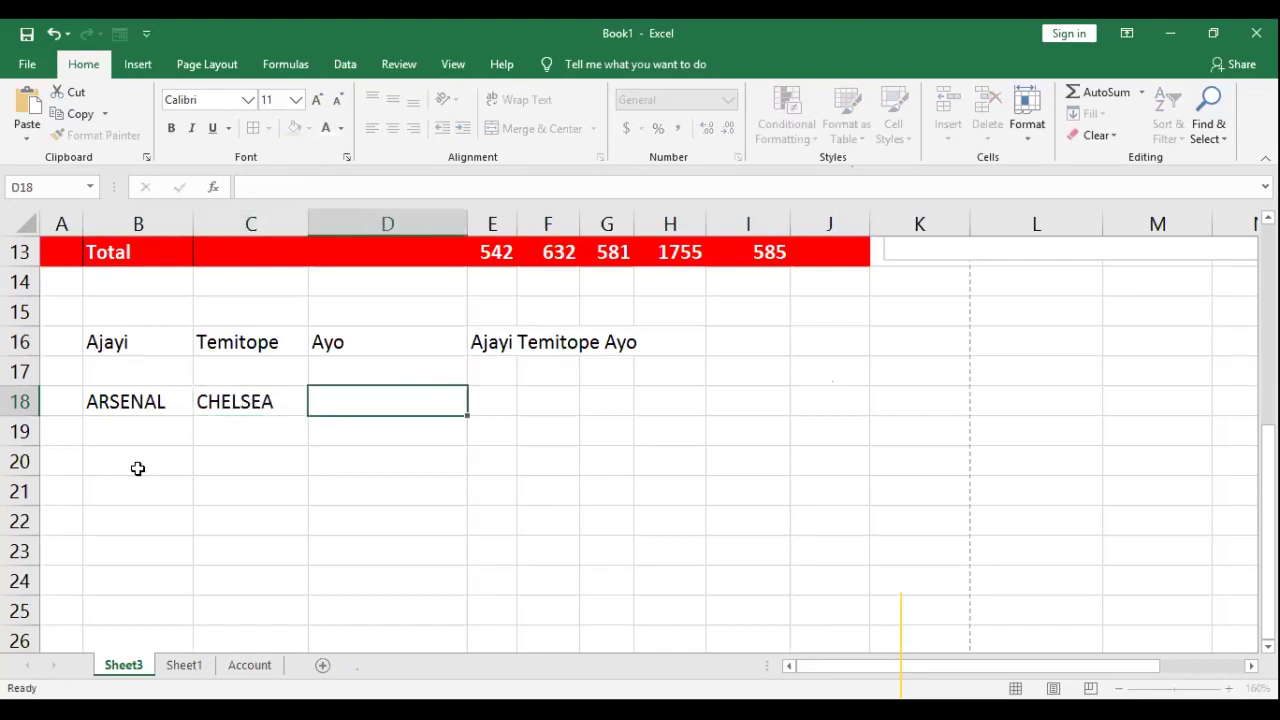
pyautogui.press('Tab')
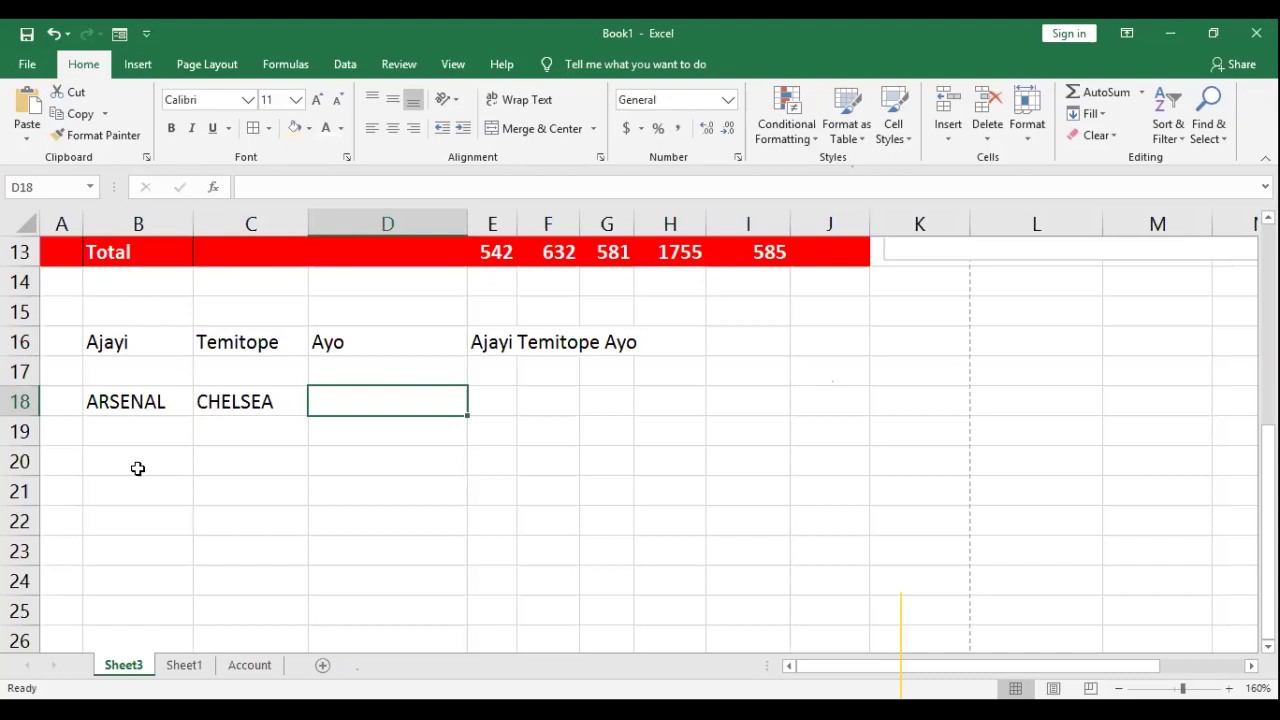
# Step: Combine them in D18 with =B18&" vs "&C18 to read 'ARSENAL vs CHELSEA'
pyautogui.write('=')
pyautogui.click(143, 401)
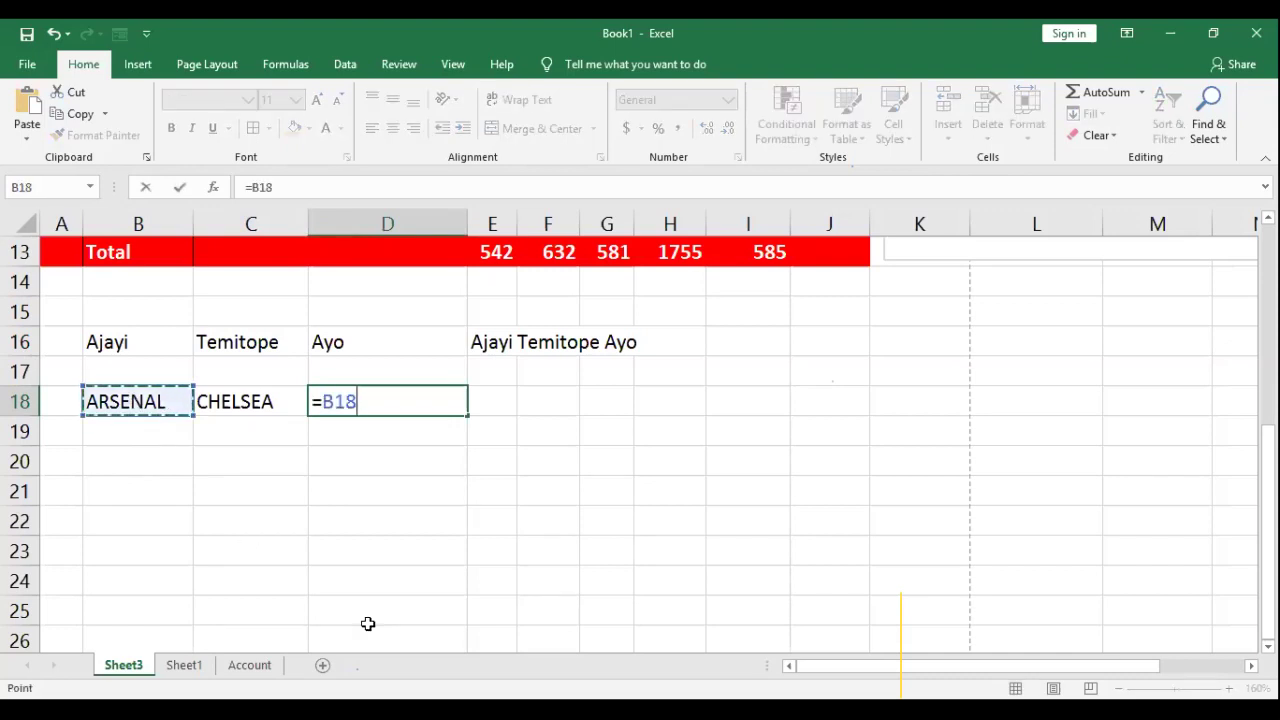
pyautogui.write('&')
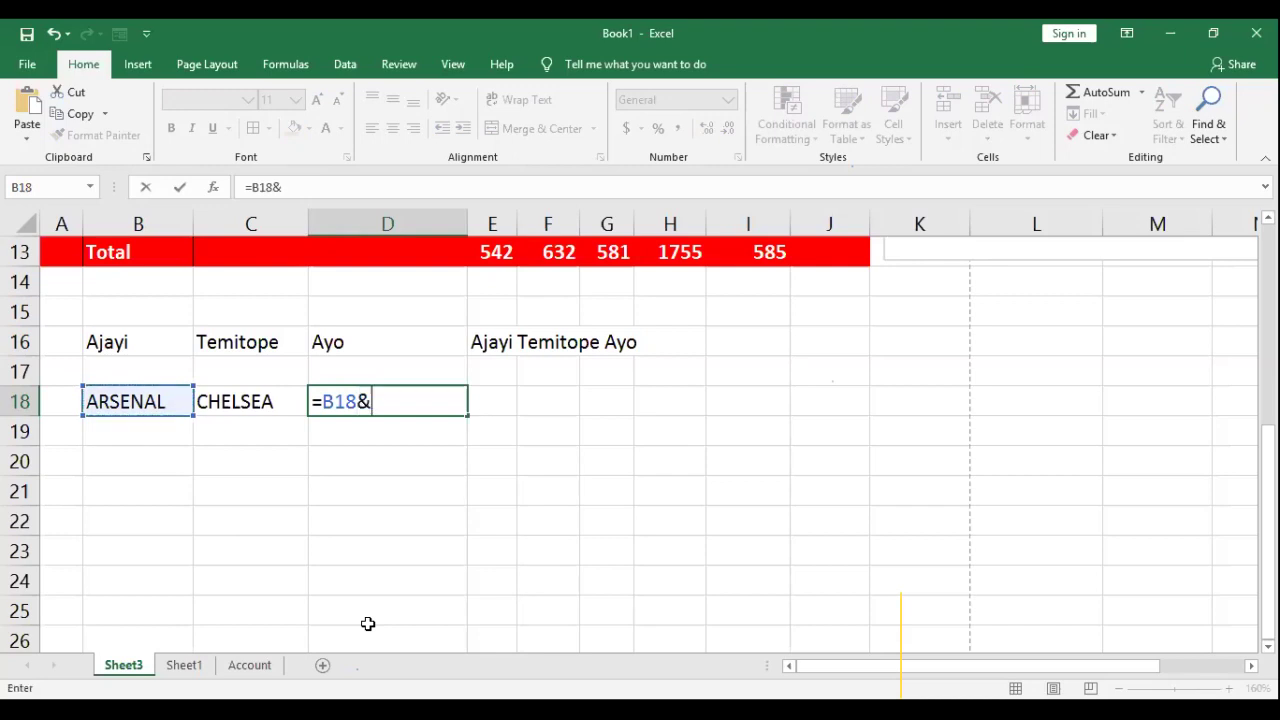
pyautogui.write('" V')
pyautogui.press('BackSpace')
pyautogui.write('v')
pyautogui.press('BackSpace')
pyautogui.write('V')
pyautogui.press('BackSpace')
pyautogui.write('vs "&')
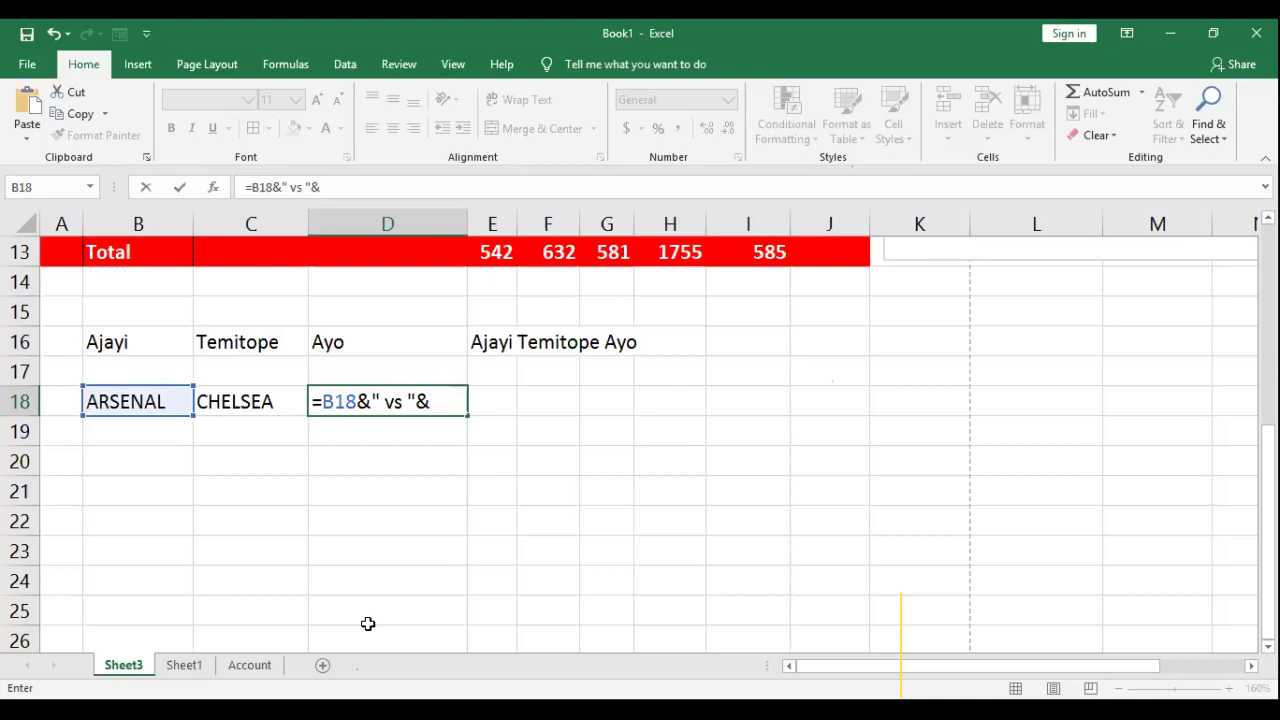
pyautogui.click(280, 403)
pyautogui.press('Return')
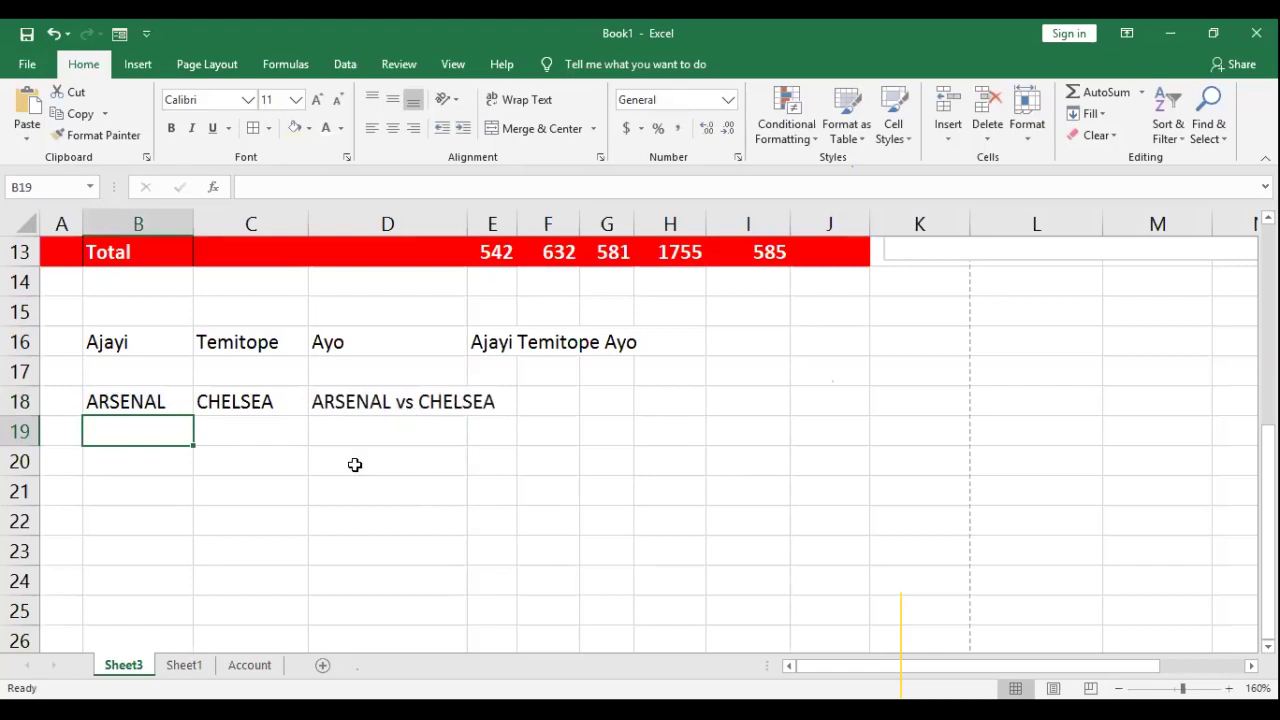
pyautogui.doubleClick(364, 405)
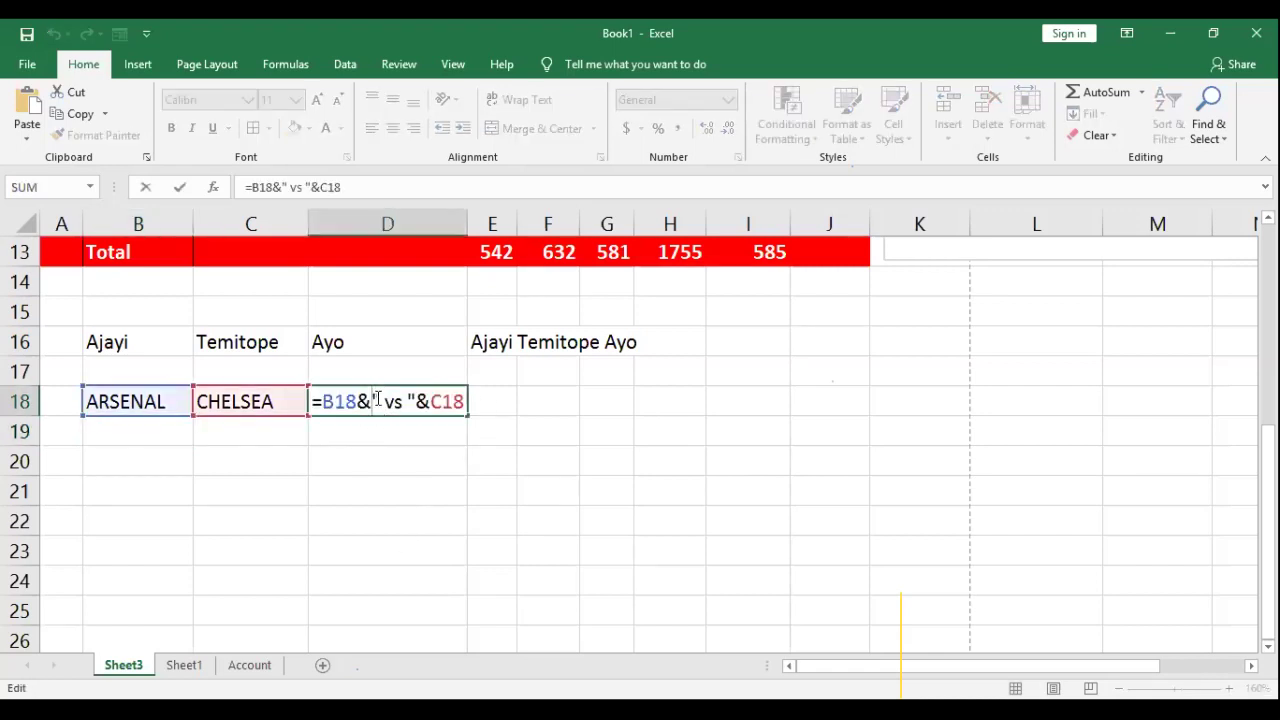
pyautogui.doubleClick(397, 400)
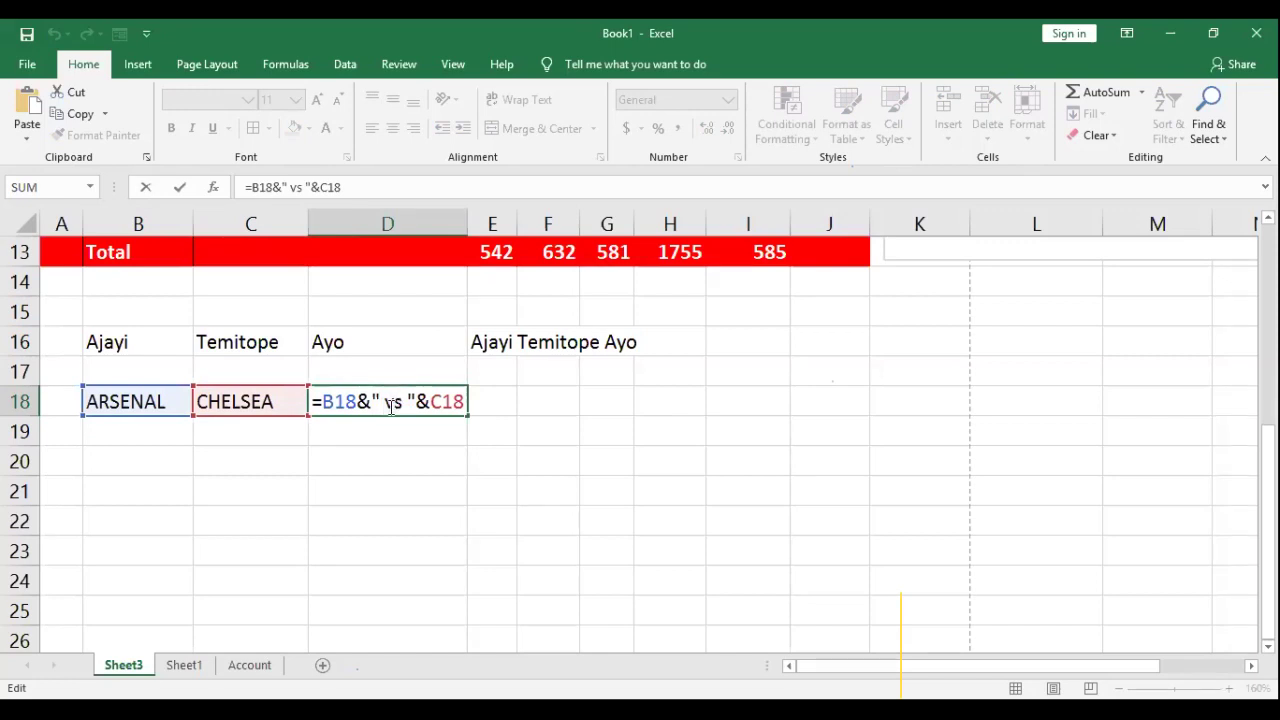
pyautogui.doubleClick(403, 401)
pyautogui.write('+')
pyautogui.press('Return')
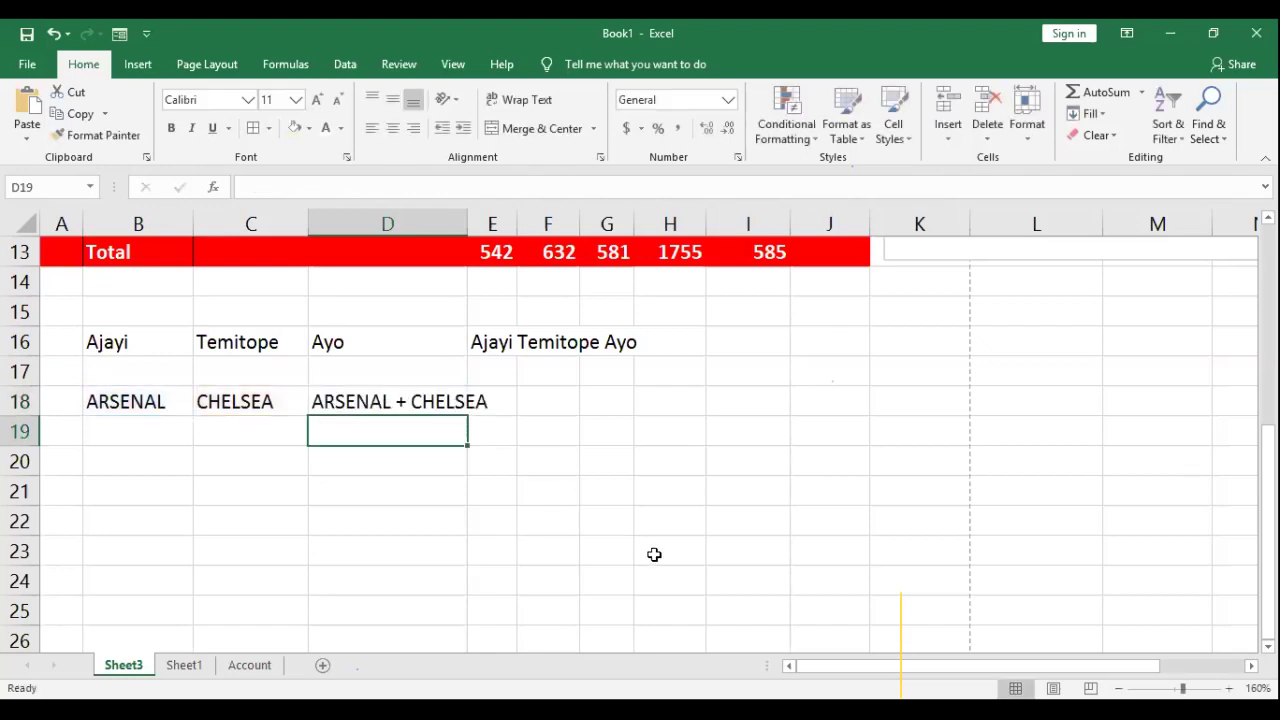
pyautogui.doubleClick(412, 401)
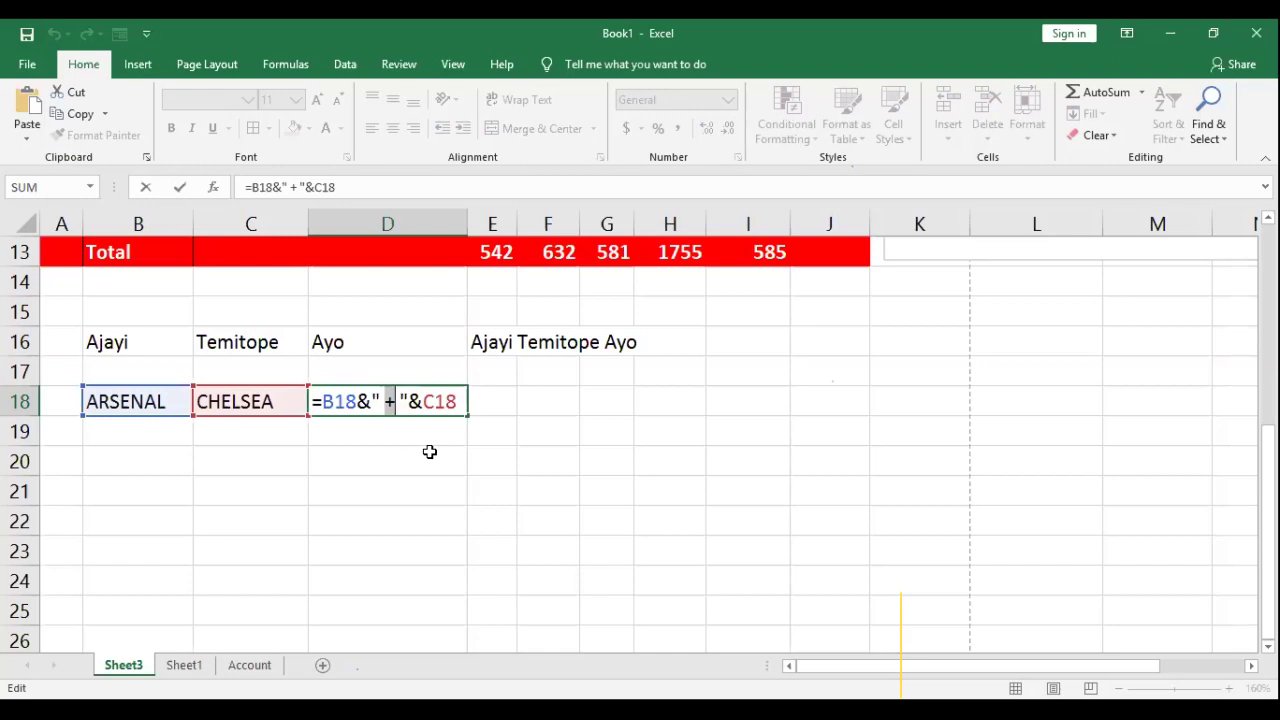
pyautogui.write('VS')
pyautogui.press('BackSpace')
pyautogui.press('BackSpace')
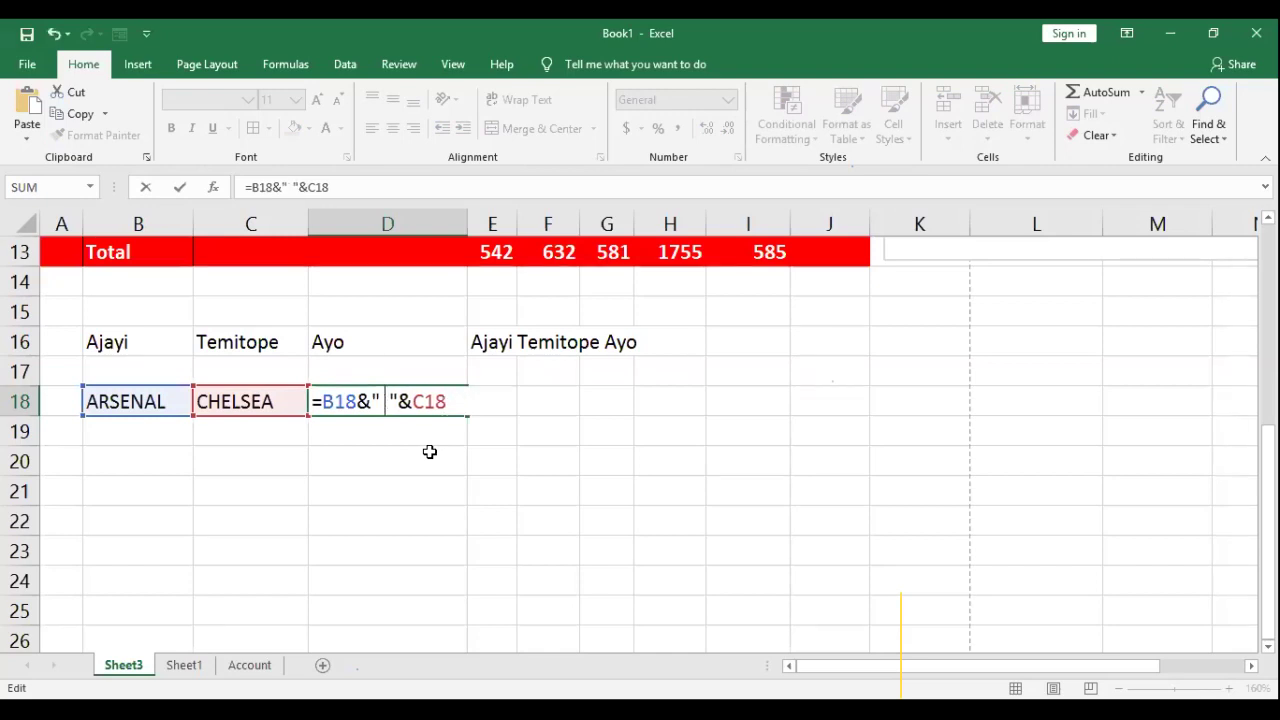
pyautogui.write('vs')
pyautogui.press('Return')
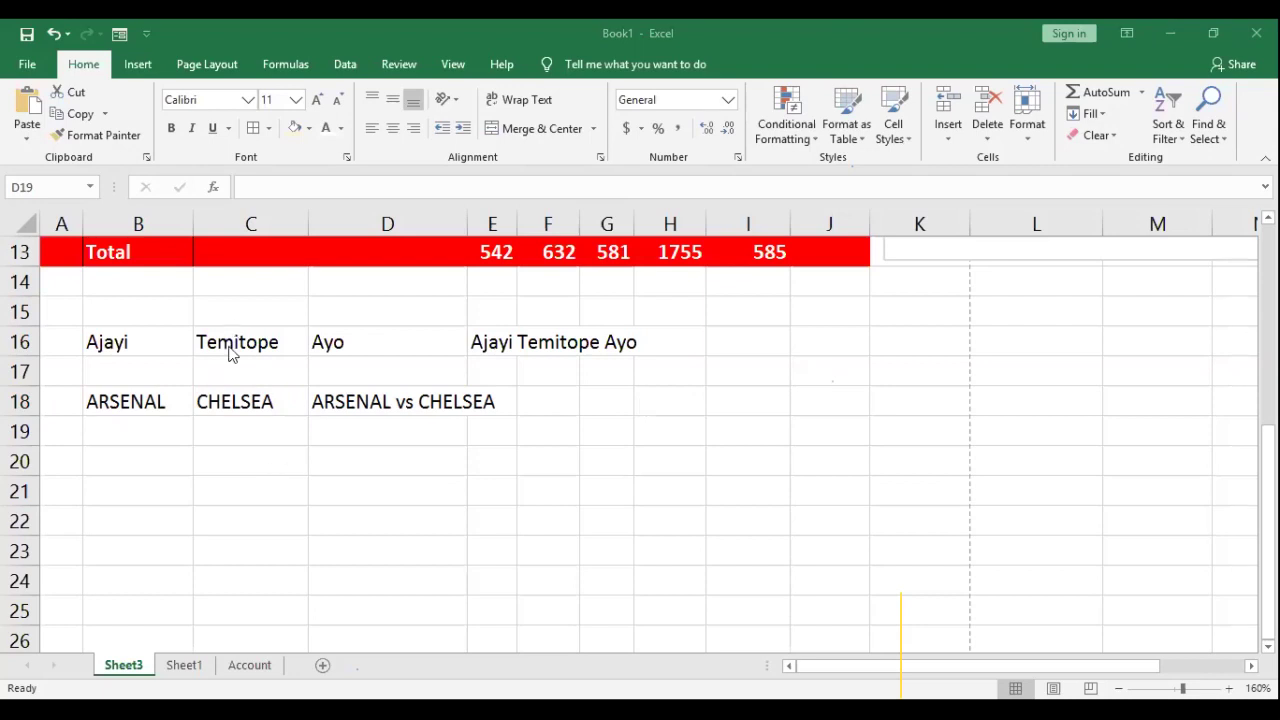
# Step: Clear the practice cells B16:G19 below the exam table
pyautogui.moveTo(108, 336); pyautogui.dragTo(591, 420)
pyautogui.press('Delete')
pyautogui.scroll(4, 600, 394)
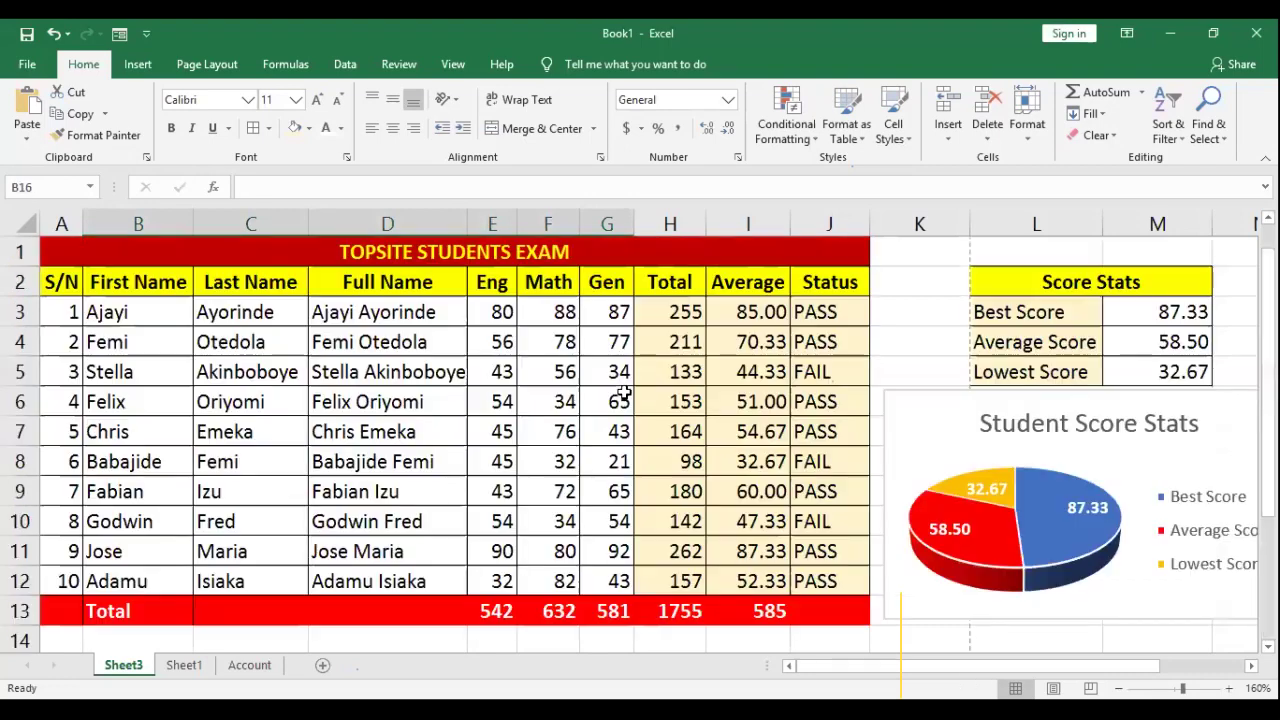
pyautogui.click(492, 345)
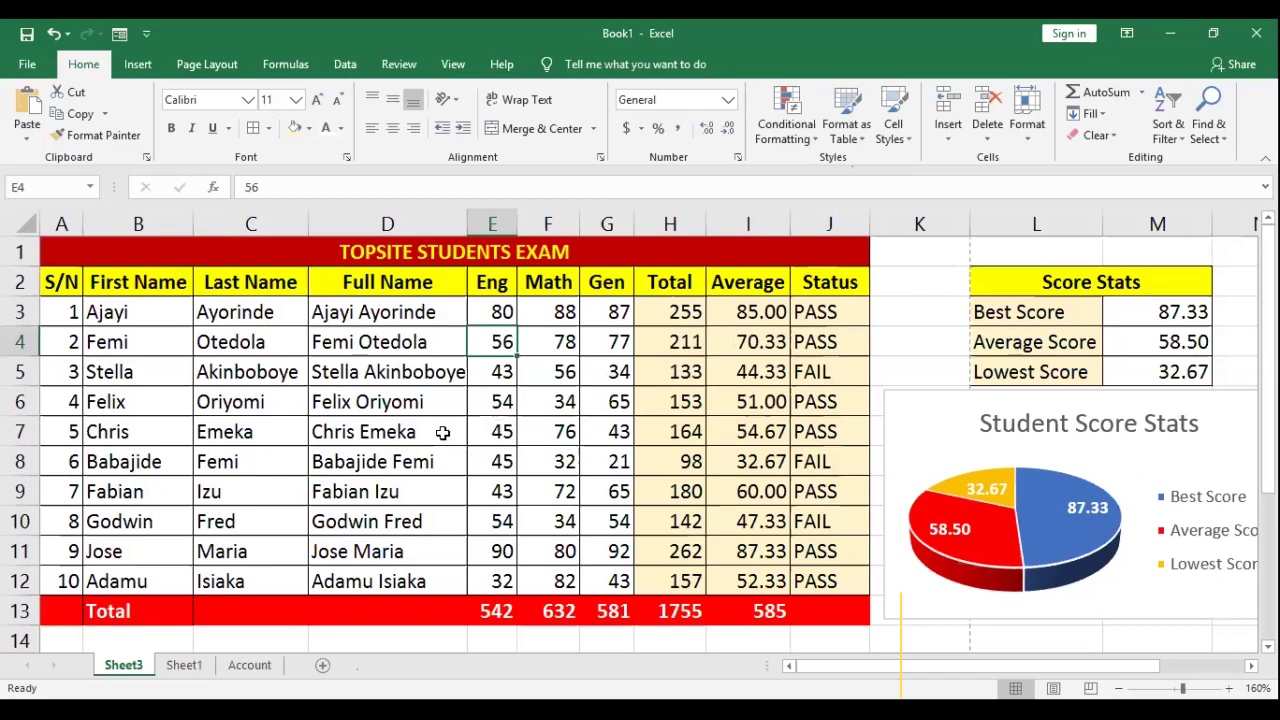
pyautogui.click(892, 438)
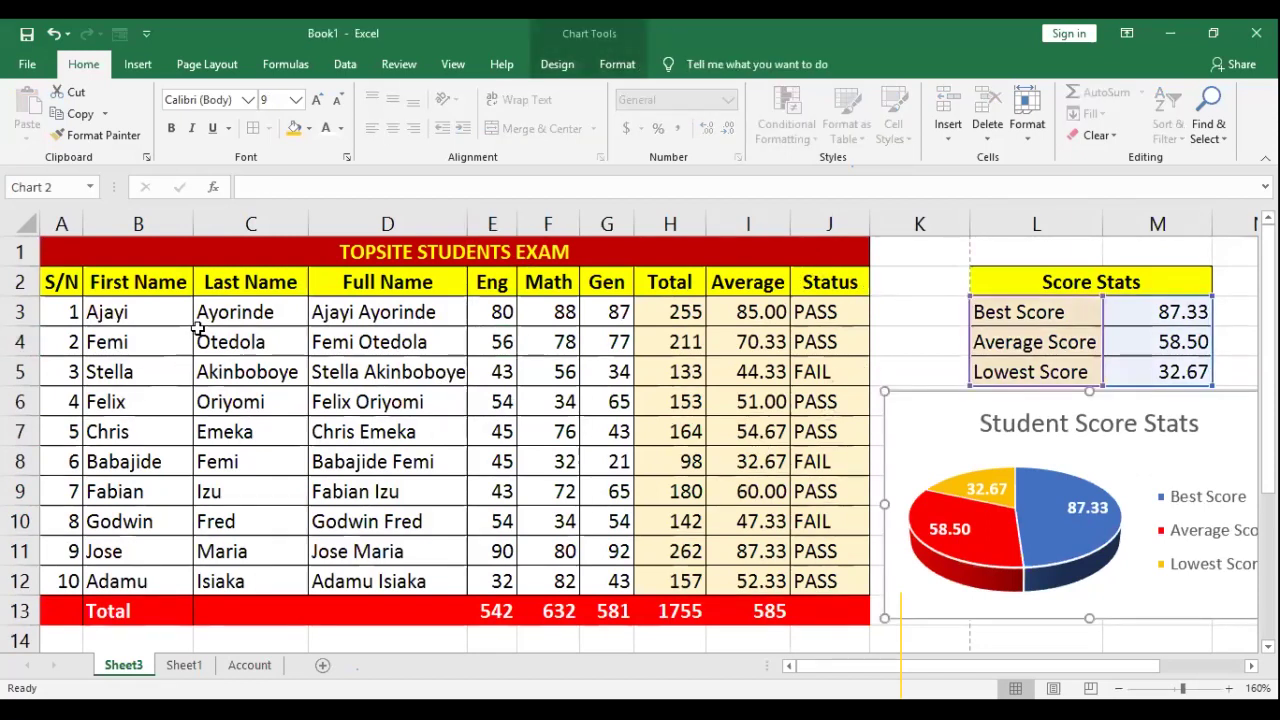
# Step: Select the first names B3:B12 together with the averages I3:I12
pyautogui.moveTo(130, 314); pyautogui.dragTo(148, 581)
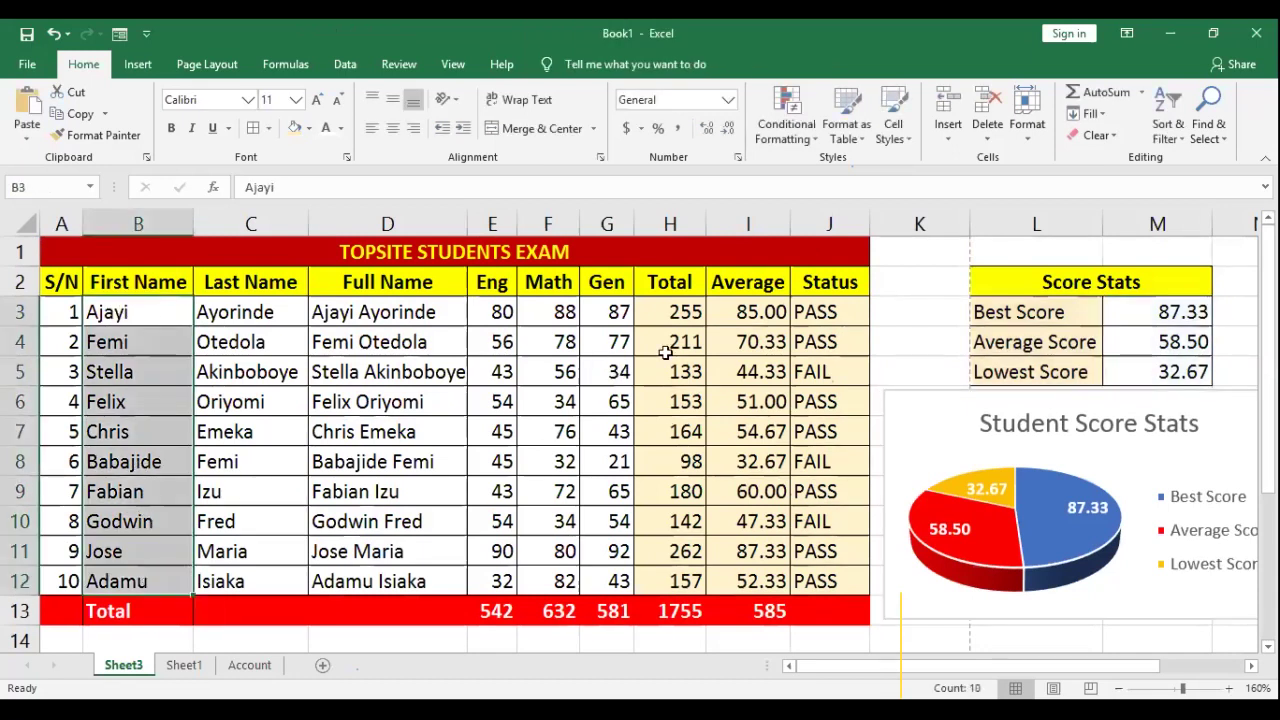
pyautogui.keyDown('ctrl'); pyautogui.moveTo(752, 310); pyautogui.dragTo(752, 573); pyautogui.keyUp('ctrl')
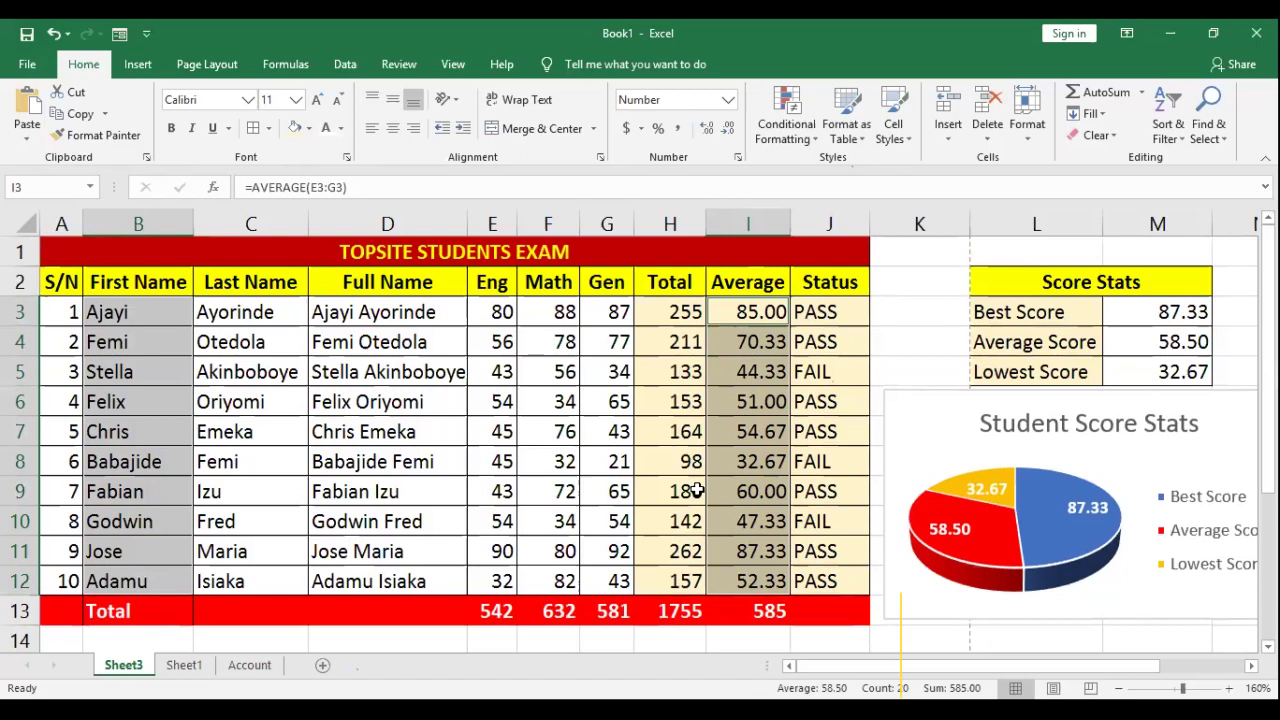
pyautogui.moveTo(124, 300); pyautogui.dragTo(163, 570)
pyautogui.moveTo(748, 314); pyautogui.dragTo(748, 372)
pyautogui.moveTo(750, 550); pyautogui.dragTo(750, 582)
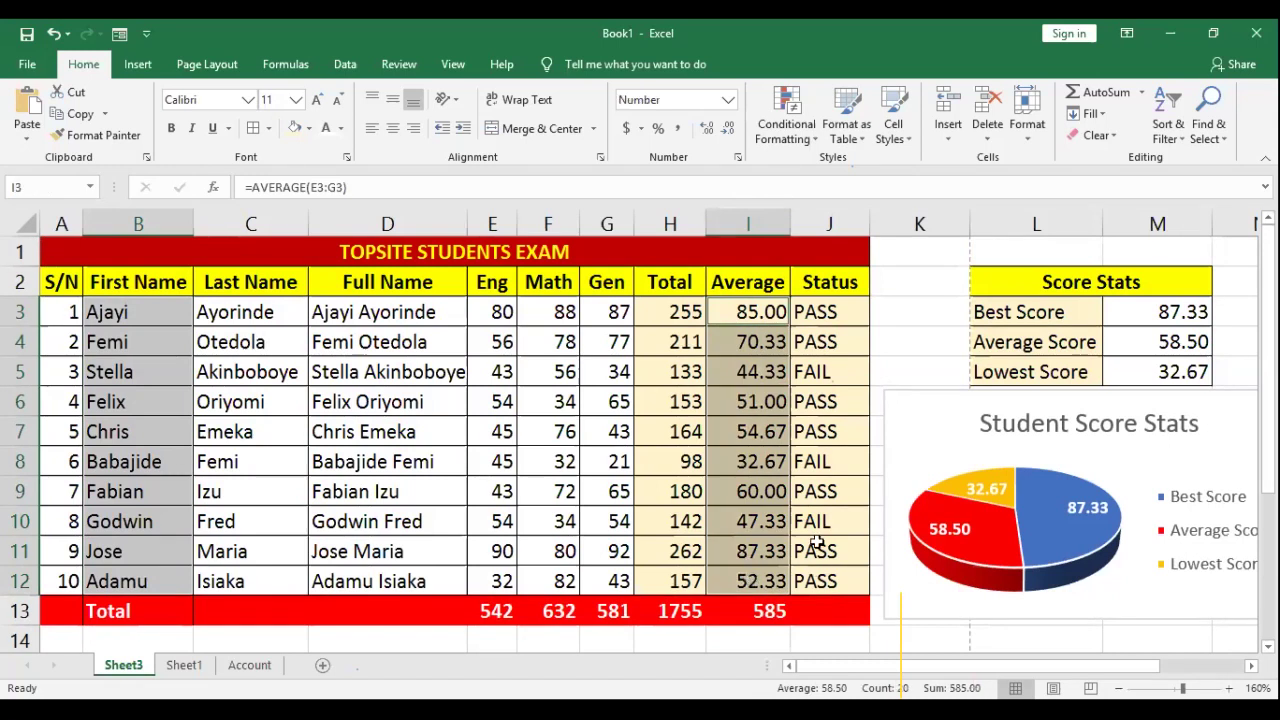
pyautogui.click(138, 64)
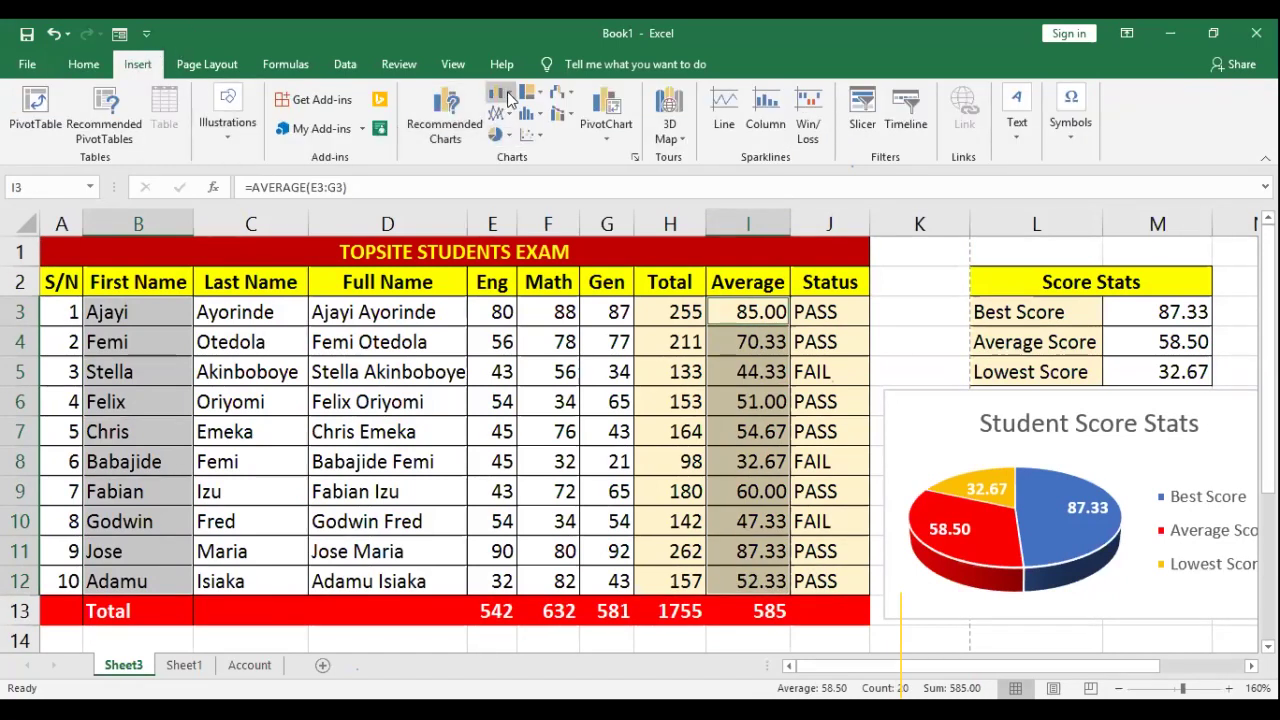
# Step: Select the First Name column B2:B12 plus the Eng, Math and Gen scores E2:G12 for a column chart
pyautogui.click(508, 96)
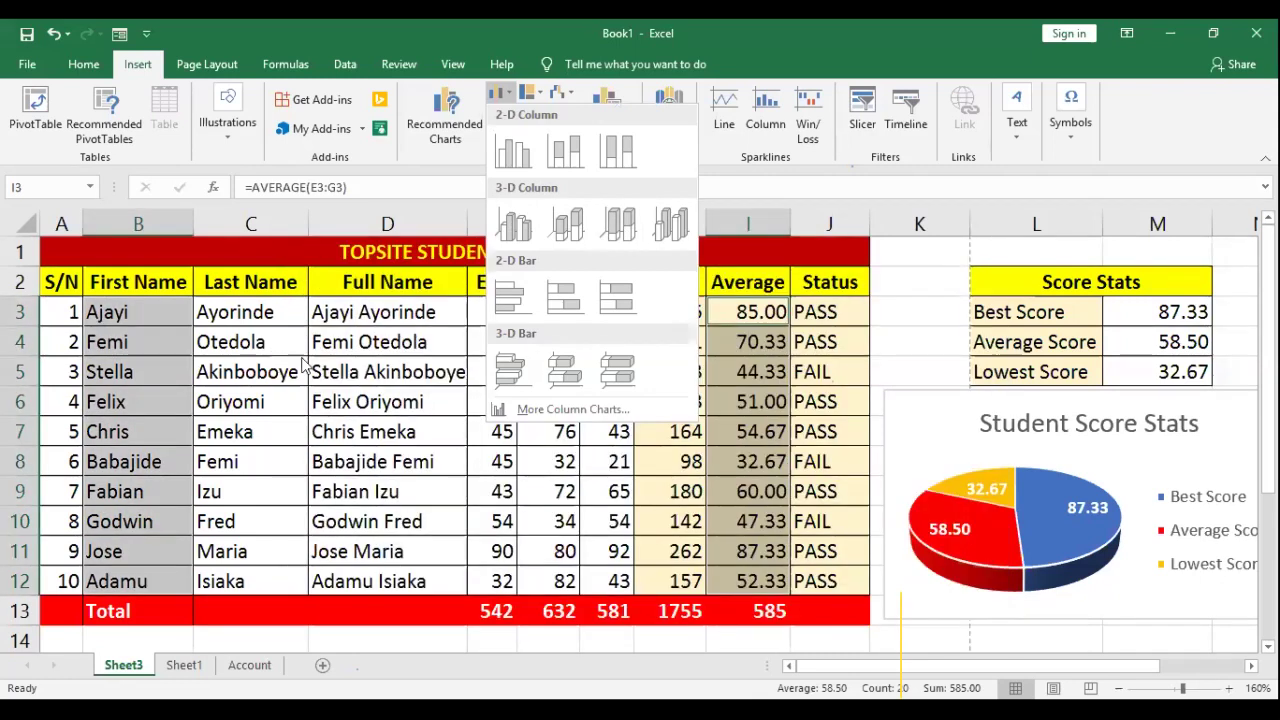
pyautogui.click(120, 310)
pyautogui.click(738, 312)
pyautogui.moveTo(492, 305); pyautogui.dragTo(607, 582)
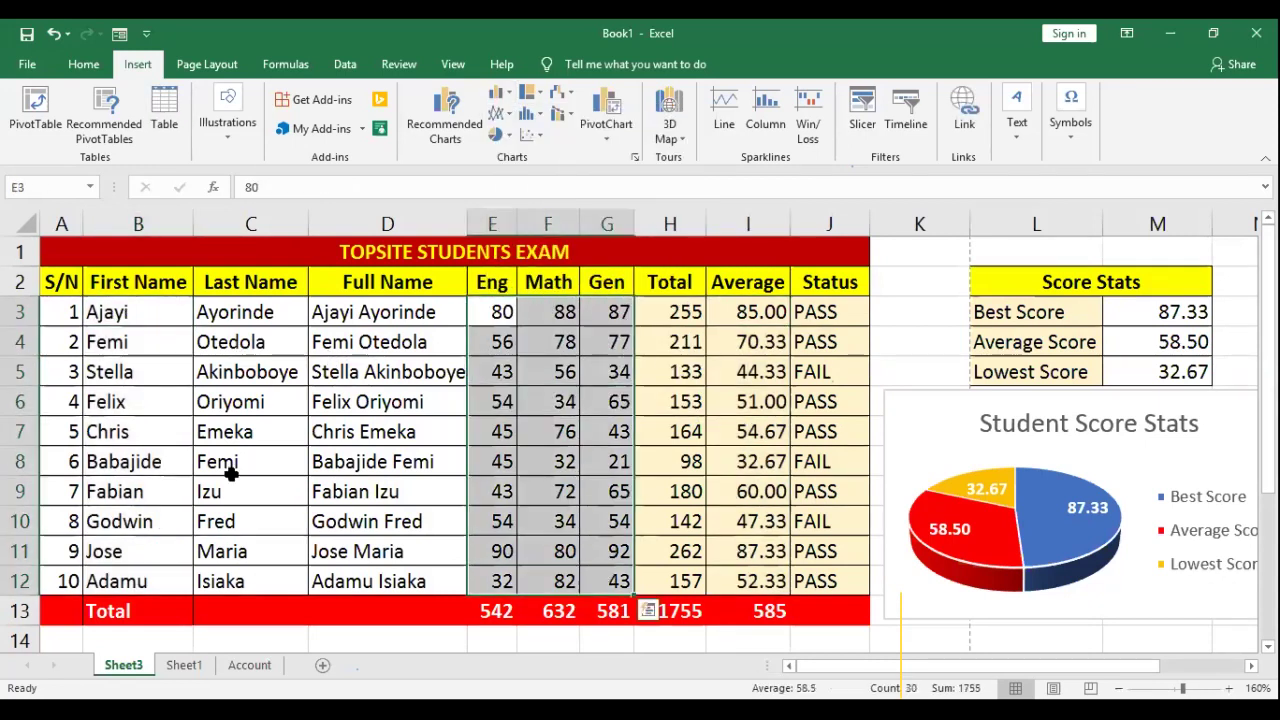
pyautogui.moveTo(120, 312); pyautogui.dragTo(167, 572)
pyautogui.moveTo(492, 288); pyautogui.dragTo(600, 582)
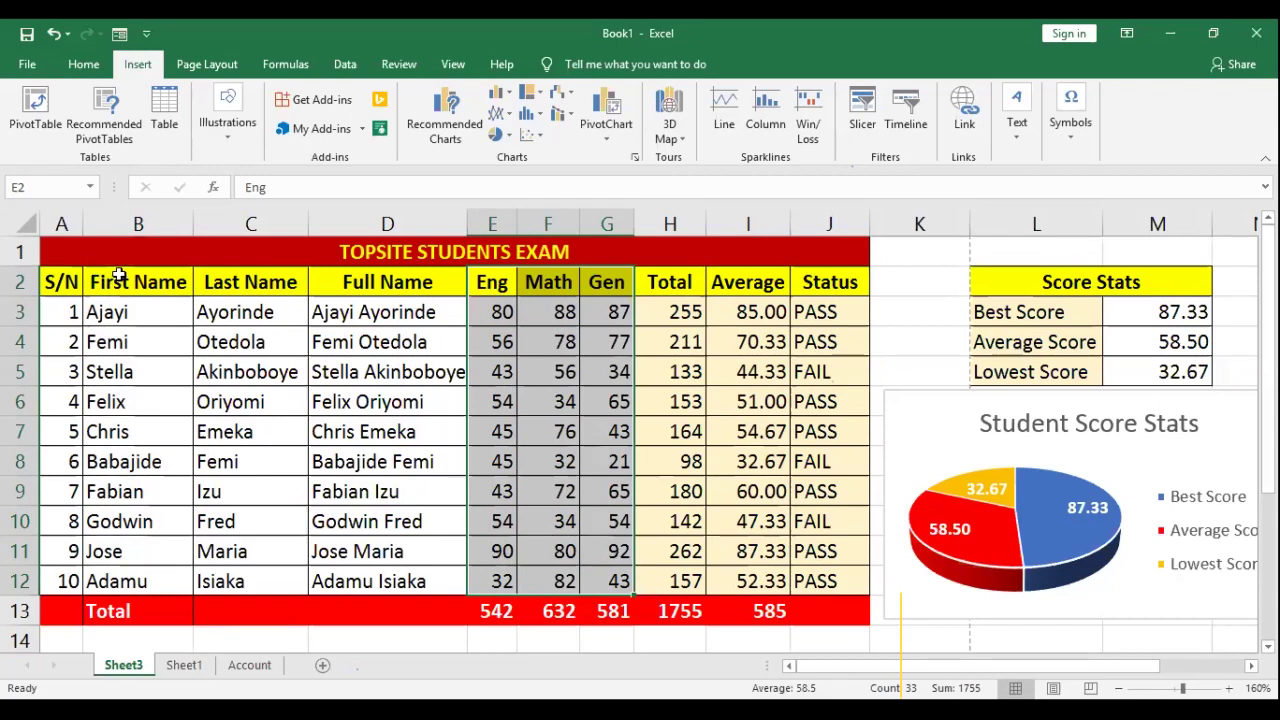
pyautogui.click(118, 275)
pyautogui.moveTo(118, 275); pyautogui.dragTo(136, 592)
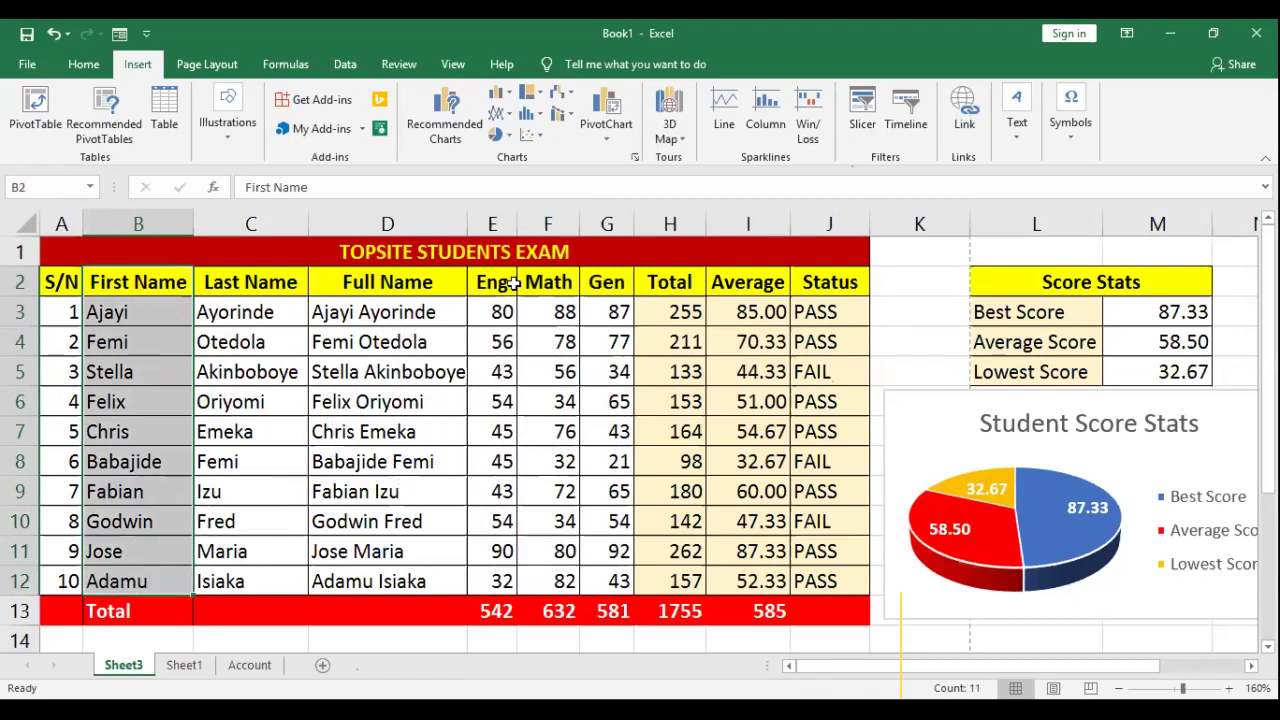
pyautogui.keyDown('ctrl'); pyautogui.moveTo(491, 282); pyautogui.dragTo(591, 590); pyautogui.keyUp('ctrl')
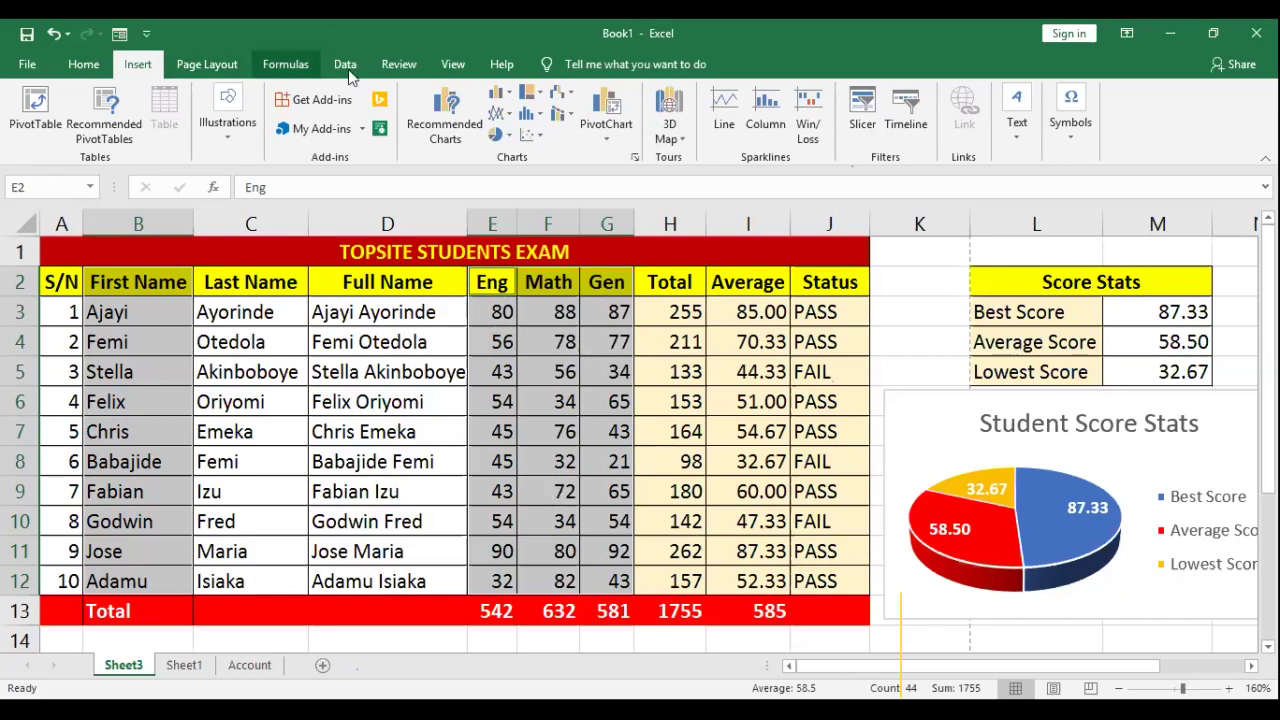
pyautogui.click(505, 97)
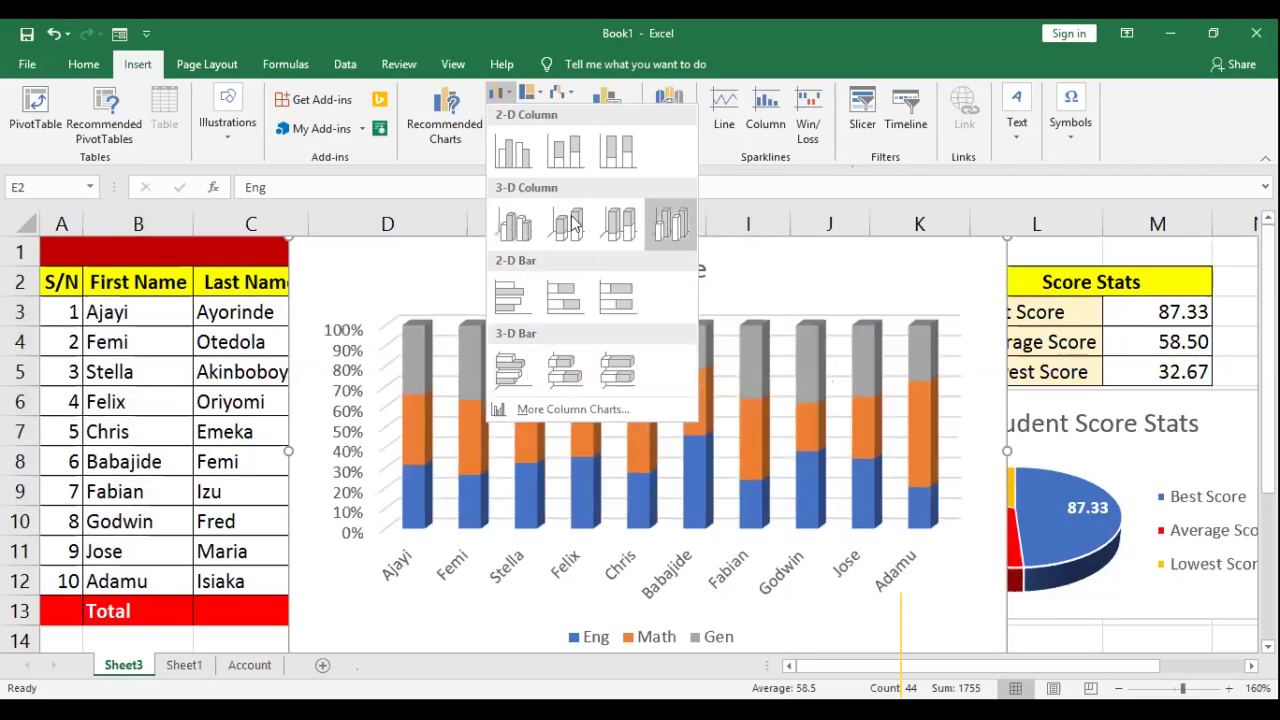
# Step: Insert the 3-D clustered column chart and move it below the Total row
pyautogui.click(518, 229)
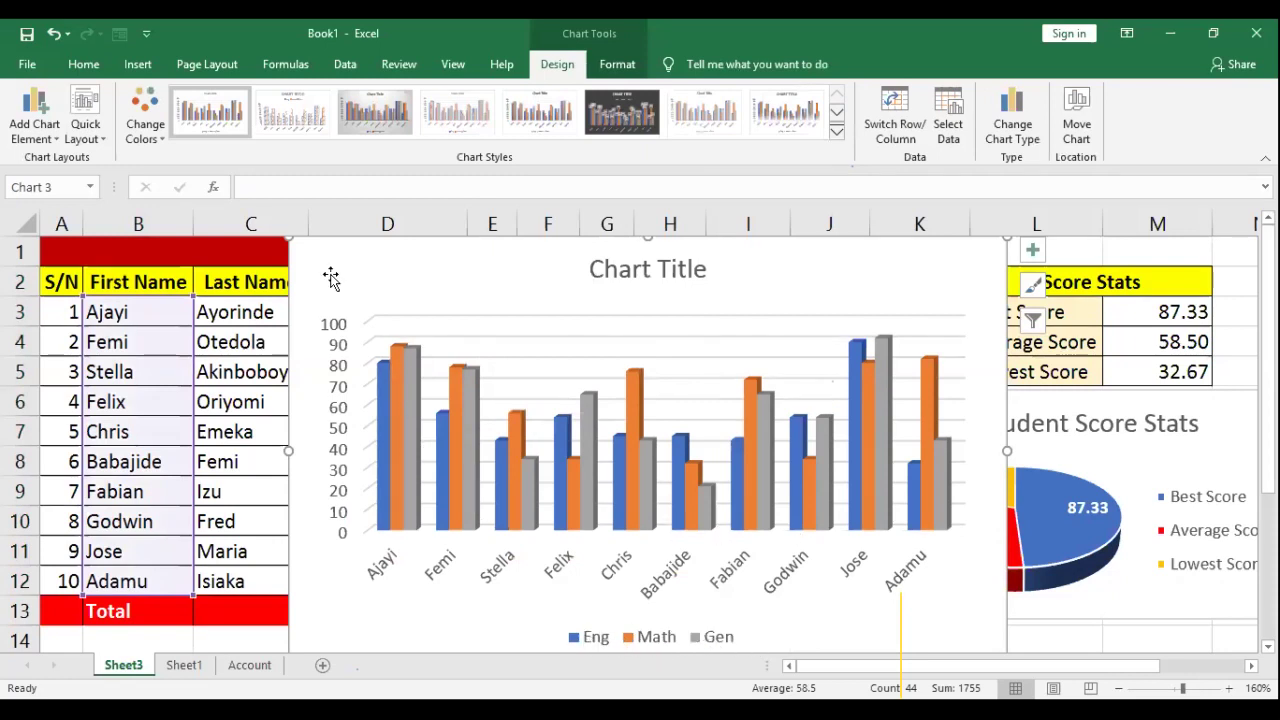
pyautogui.moveTo(318, 386); pyautogui.dragTo(160, 642)
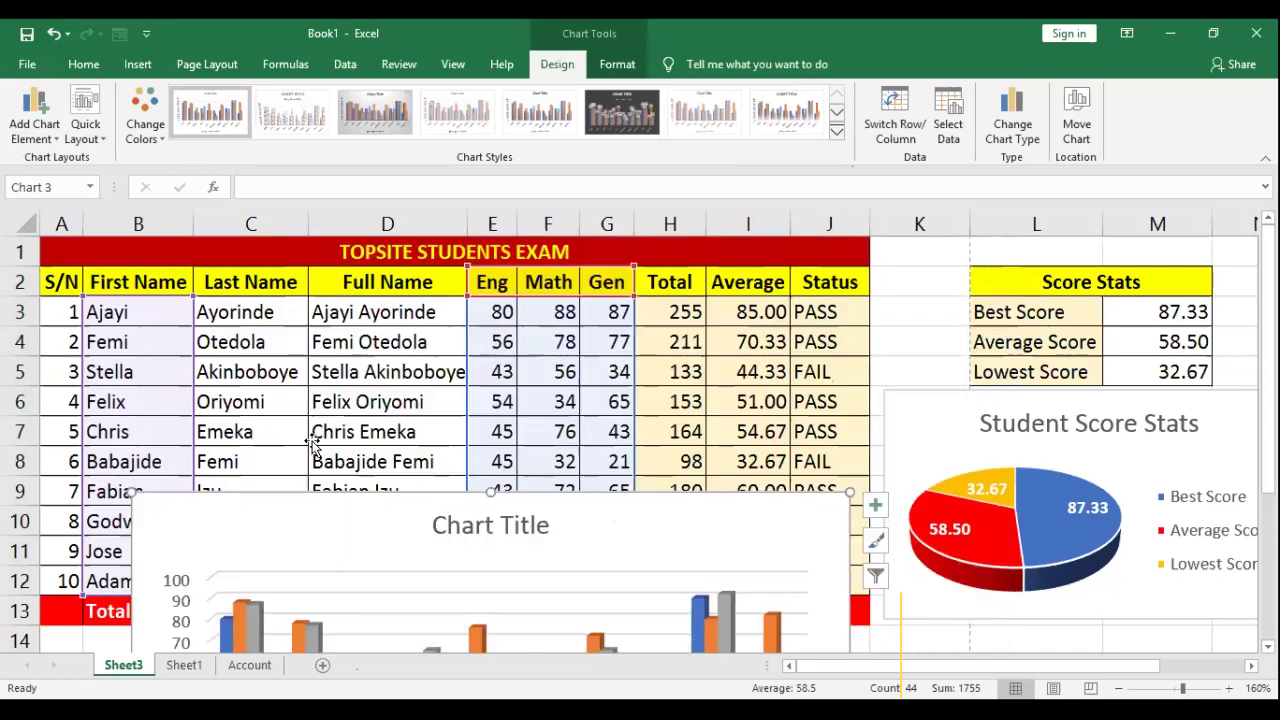
pyautogui.scroll(-2, 305, 413)
pyautogui.moveTo(263, 343); pyautogui.dragTo(192, 474)
pyautogui.scroll(-2, 730, 386)
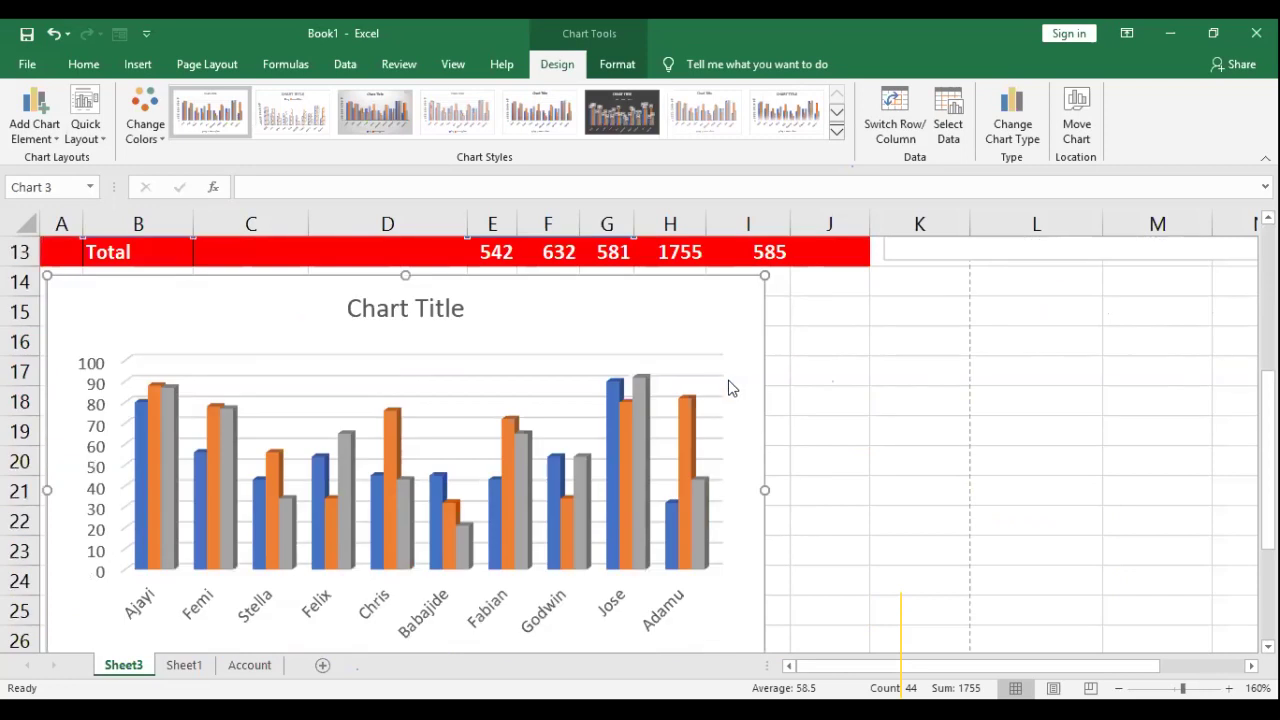
# Step: Widen the column chart so it spans out to column J
pyautogui.moveTo(766, 491); pyautogui.dragTo(865, 500)
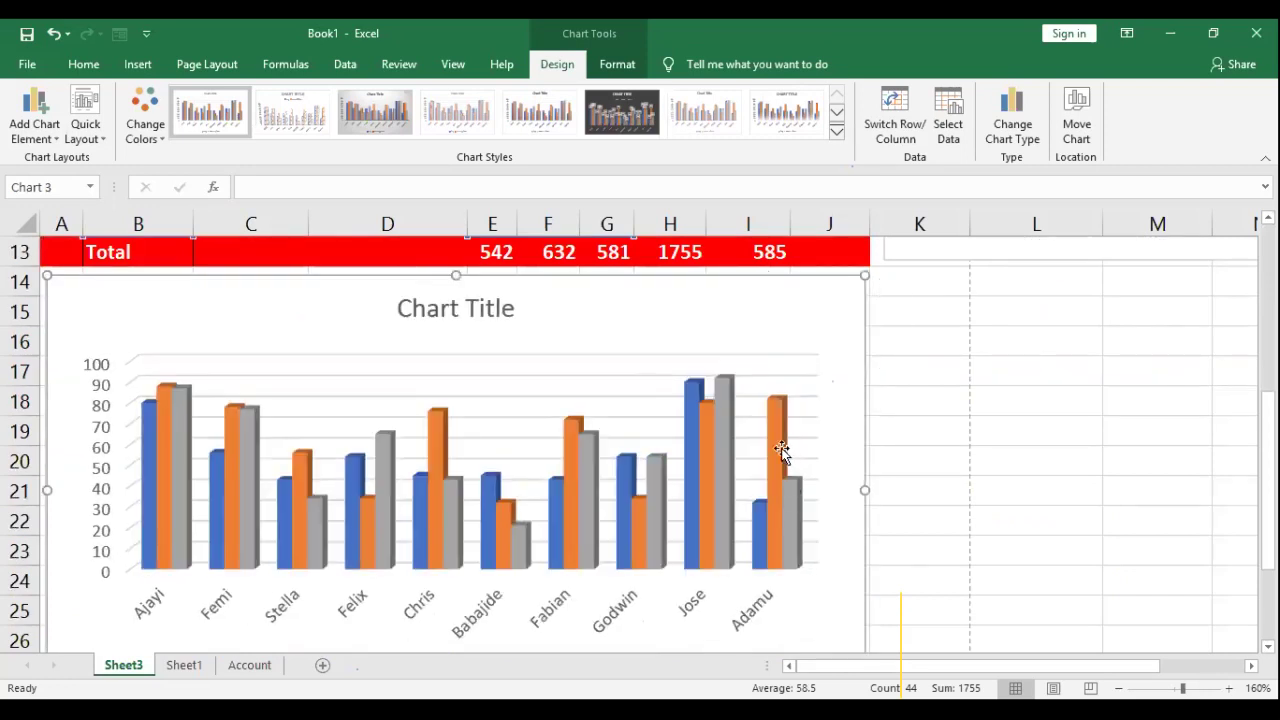
pyautogui.scroll(-2, 790, 510)
pyautogui.scroll(3, 546, 433)
pyautogui.scroll(-2, 657, 509)
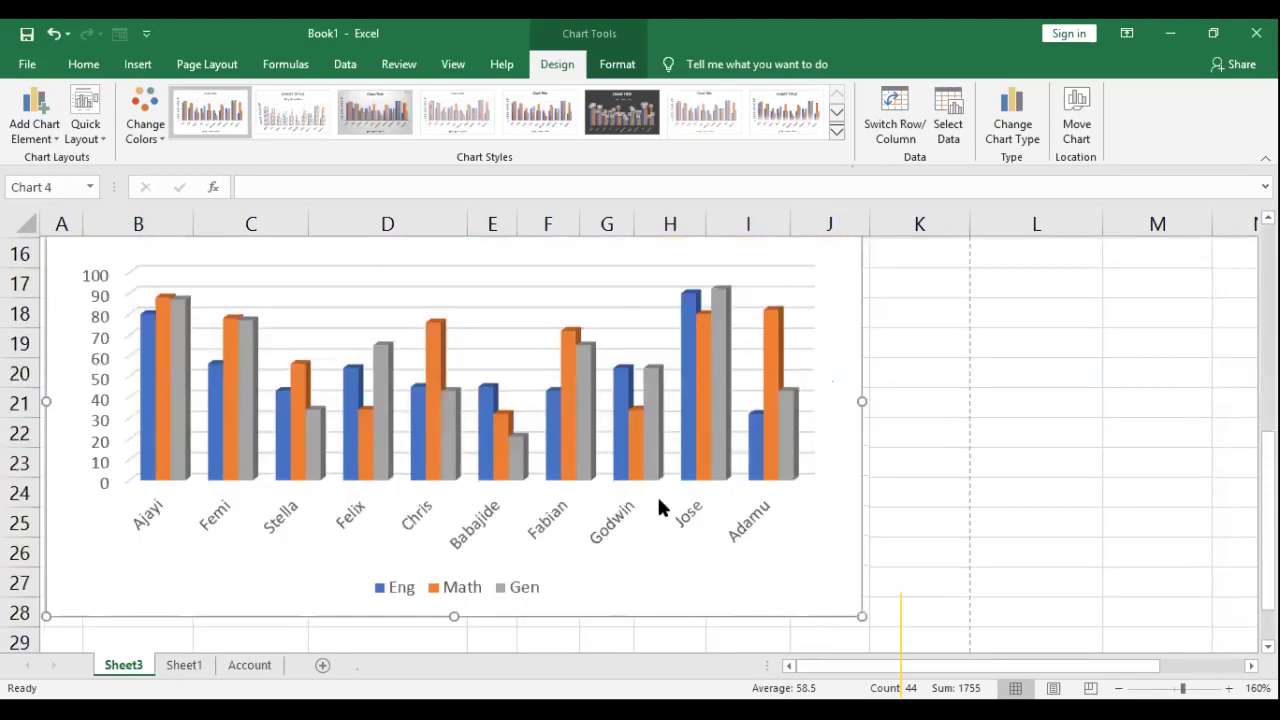
pyautogui.scroll(1, 500, 520)
pyautogui.scroll(-1, 381, 591)
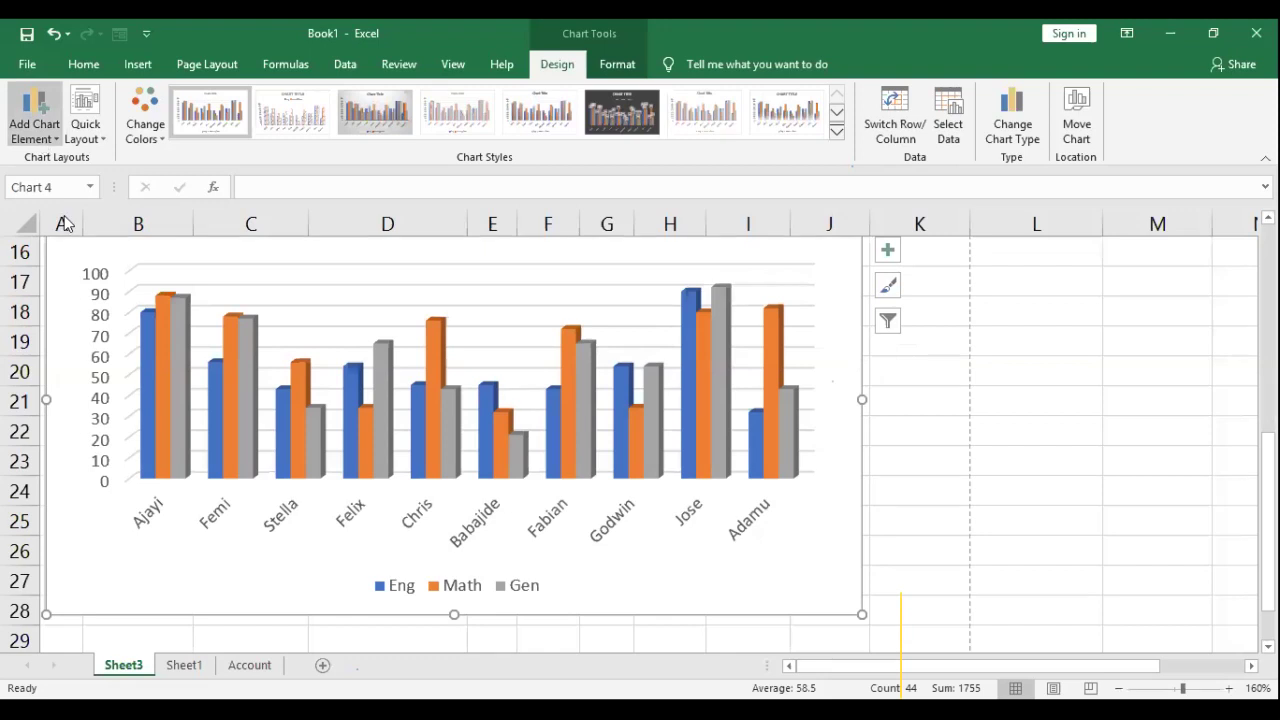
# Step: Set the Eng/Math/Gen legend to Right and move it to the chart's top-right corner
pyautogui.click(41, 138)
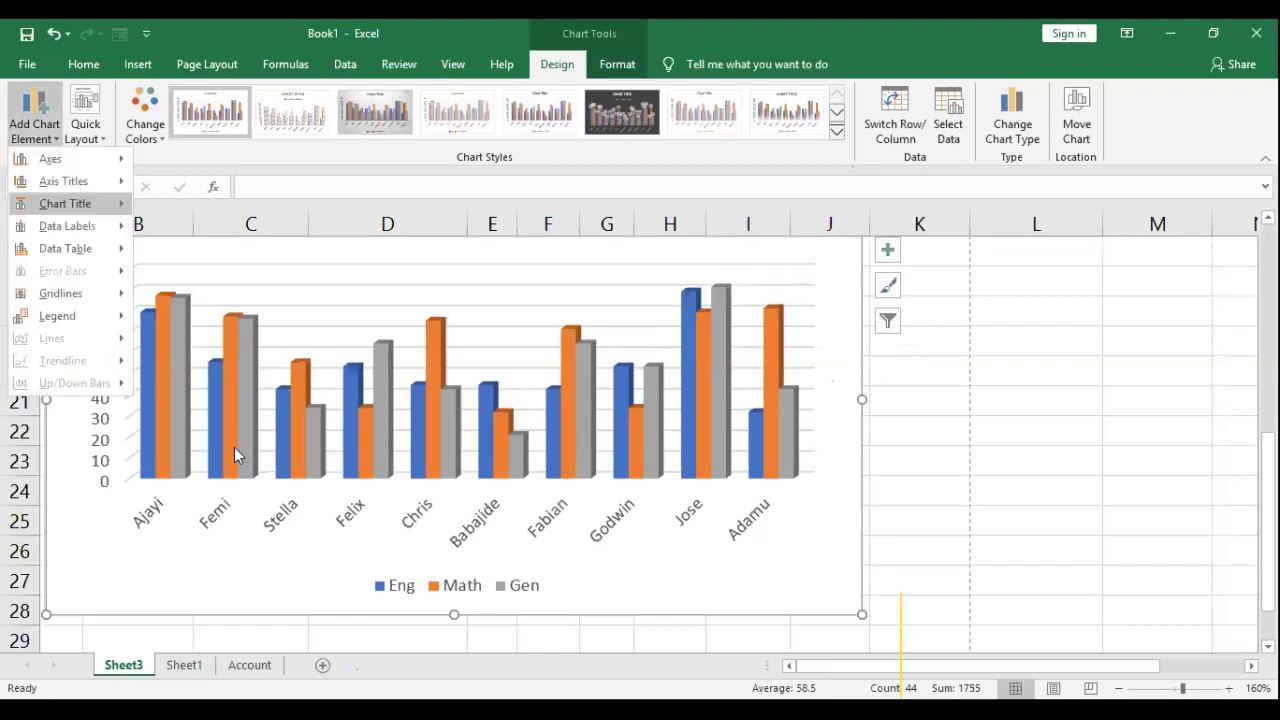
pyautogui.moveTo(57, 315)
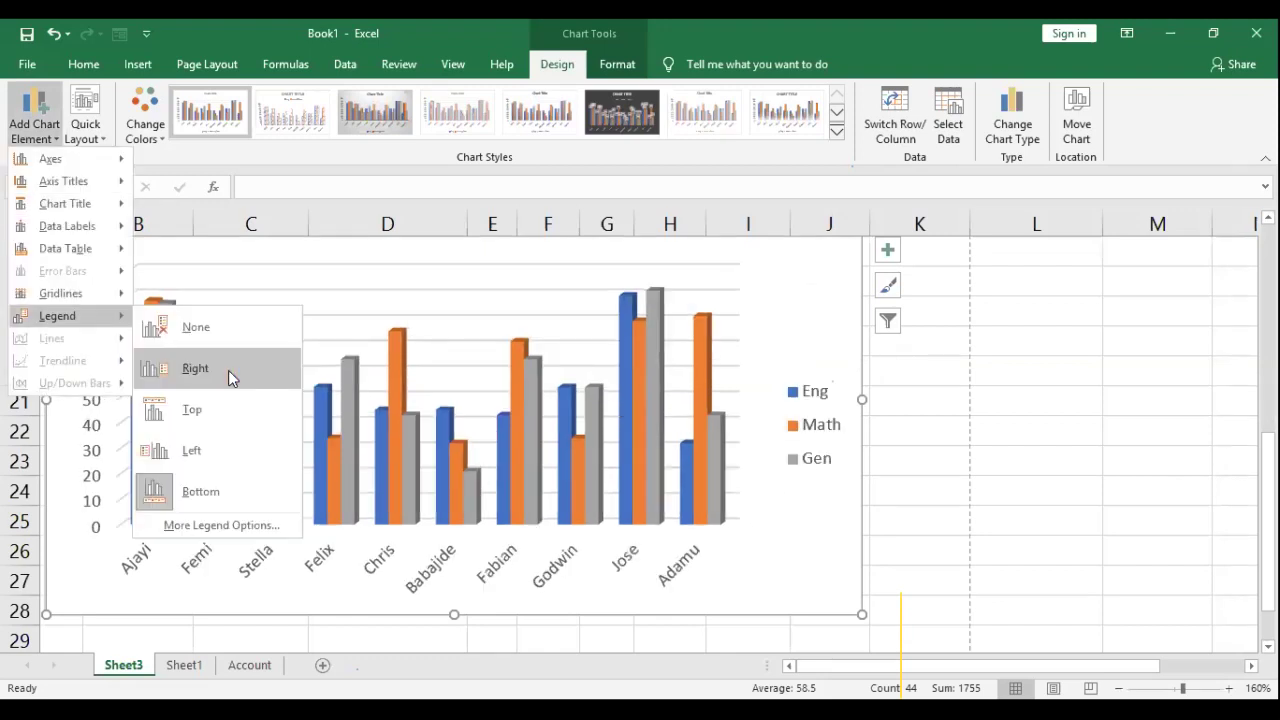
pyautogui.click(228, 370)
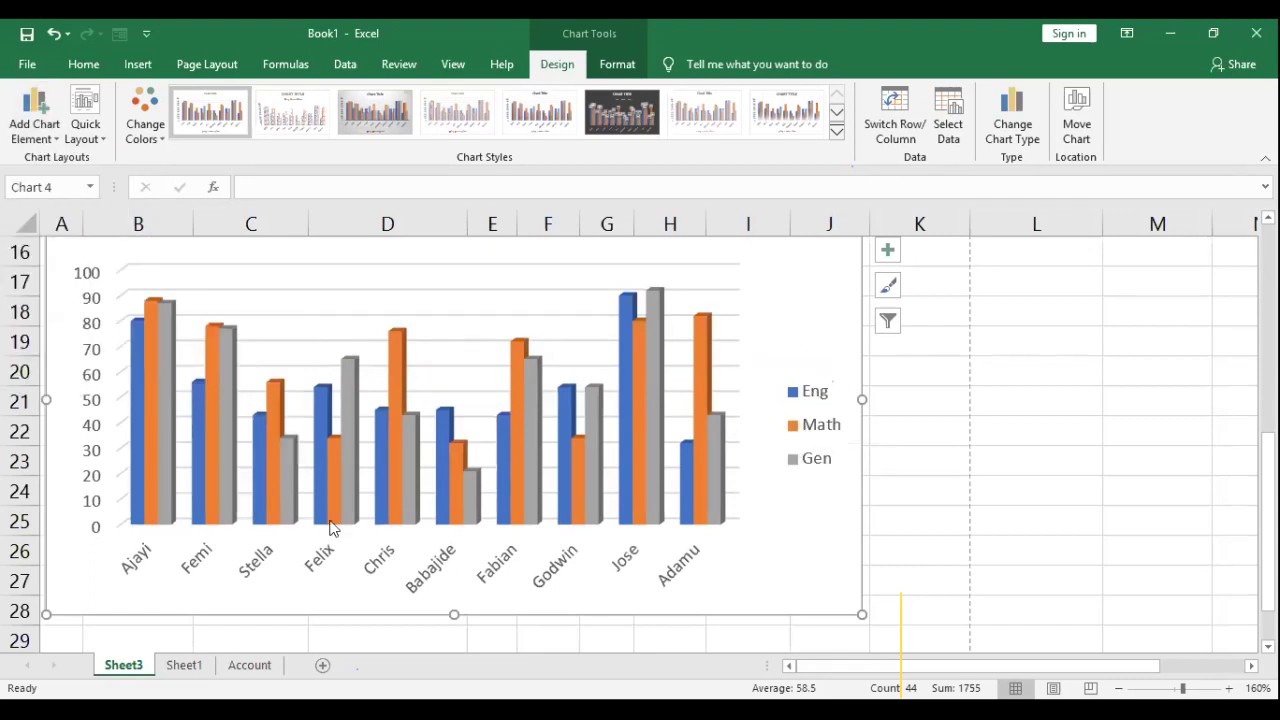
pyautogui.scroll(1, 663, 471)
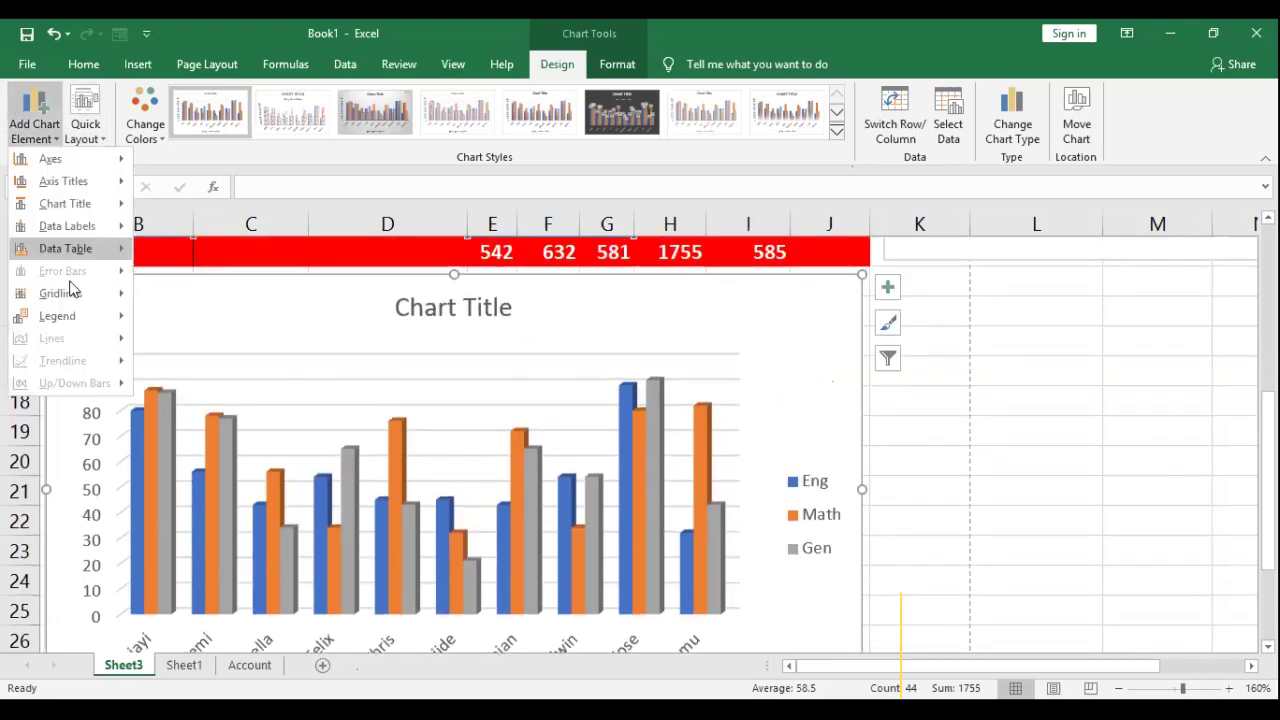
pyautogui.moveTo(57, 315)
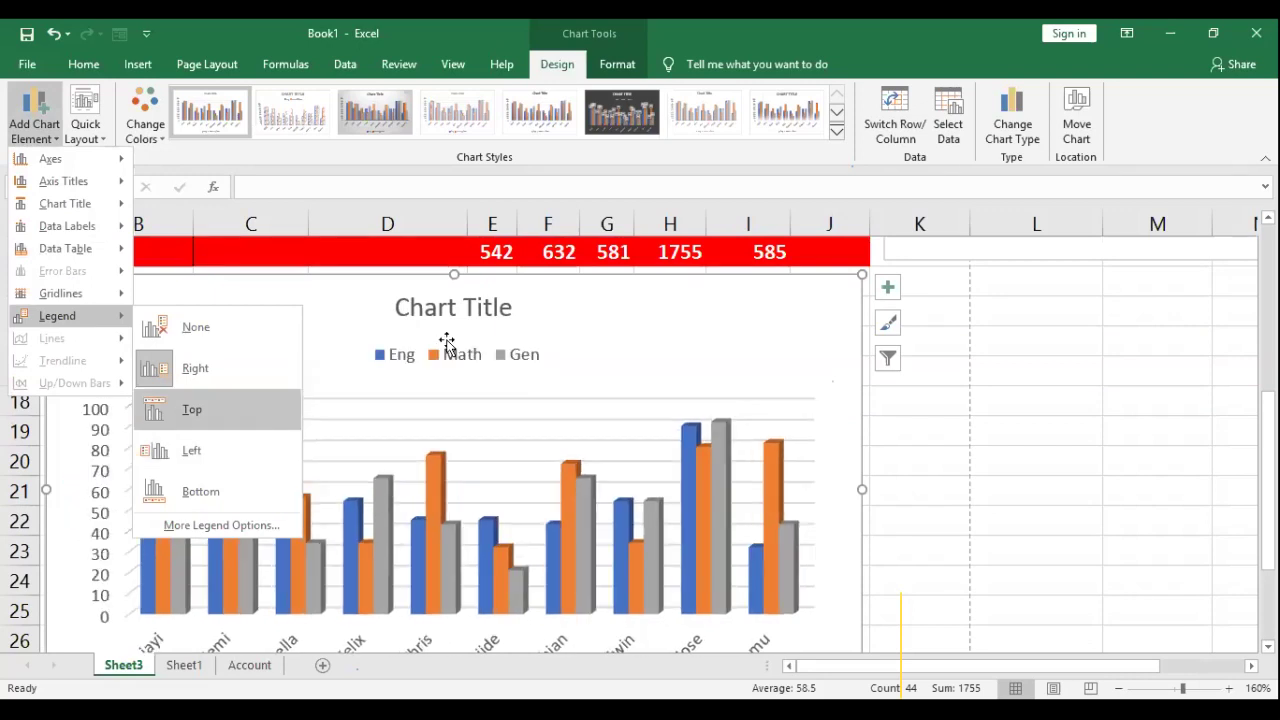
pyautogui.moveTo(443, 340); pyautogui.dragTo(686, 298)
# Step: Move the chart title to the top left and rename it 'Student Exam Score Chart'
pyautogui.click(419, 307)
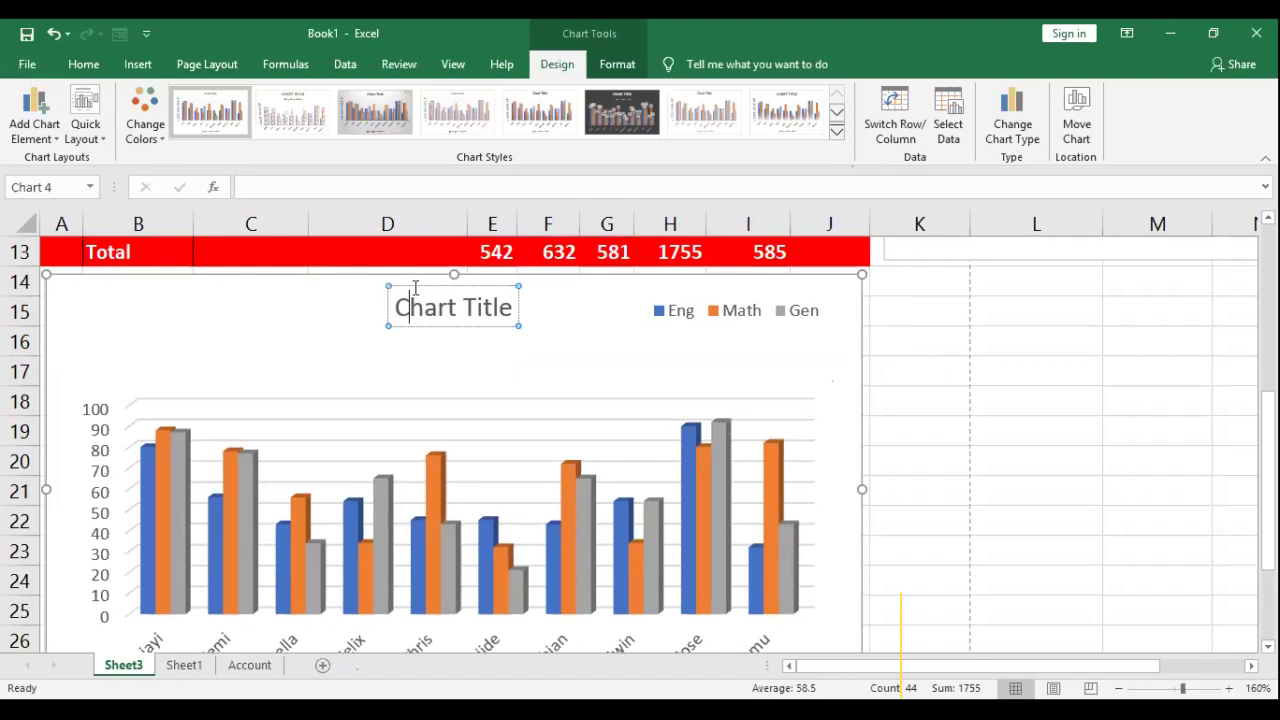
pyautogui.moveTo(132, 302); pyautogui.dragTo(106, 300)
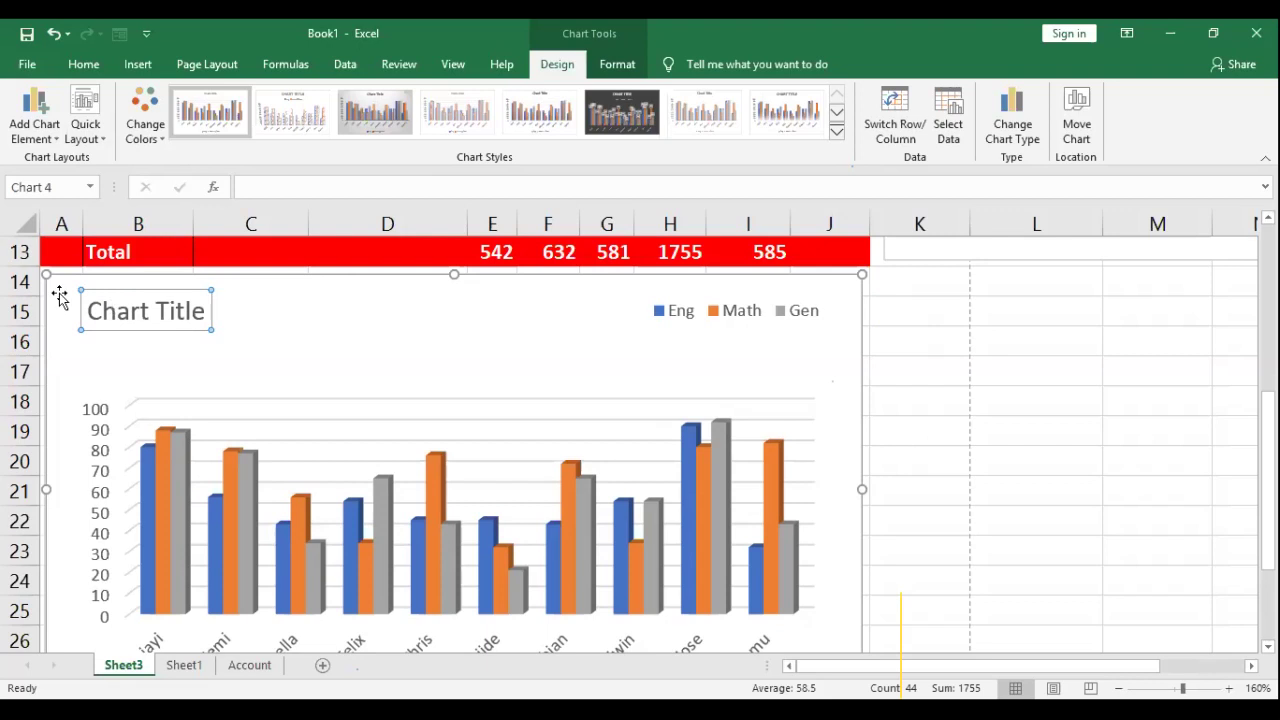
pyautogui.hotkey('ctrl', 'a')
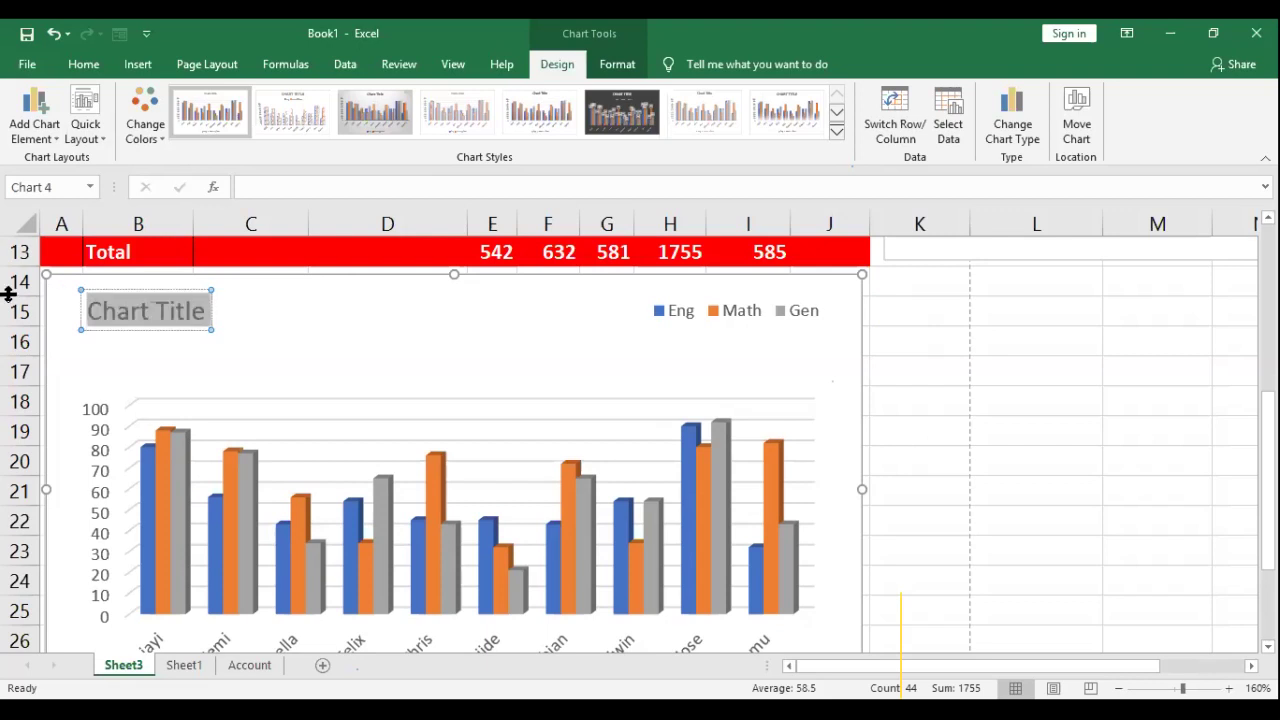
pyautogui.write('STU')
pyautogui.press('BackSpace')
pyautogui.press('BackSpace')
pyautogui.press('BackSpace')
pyautogui.write('Stide')
pyautogui.press('BackSpace')
pyautogui.press('BackSpace')
pyautogui.press('BackSpace')
pyautogui.write('udent')
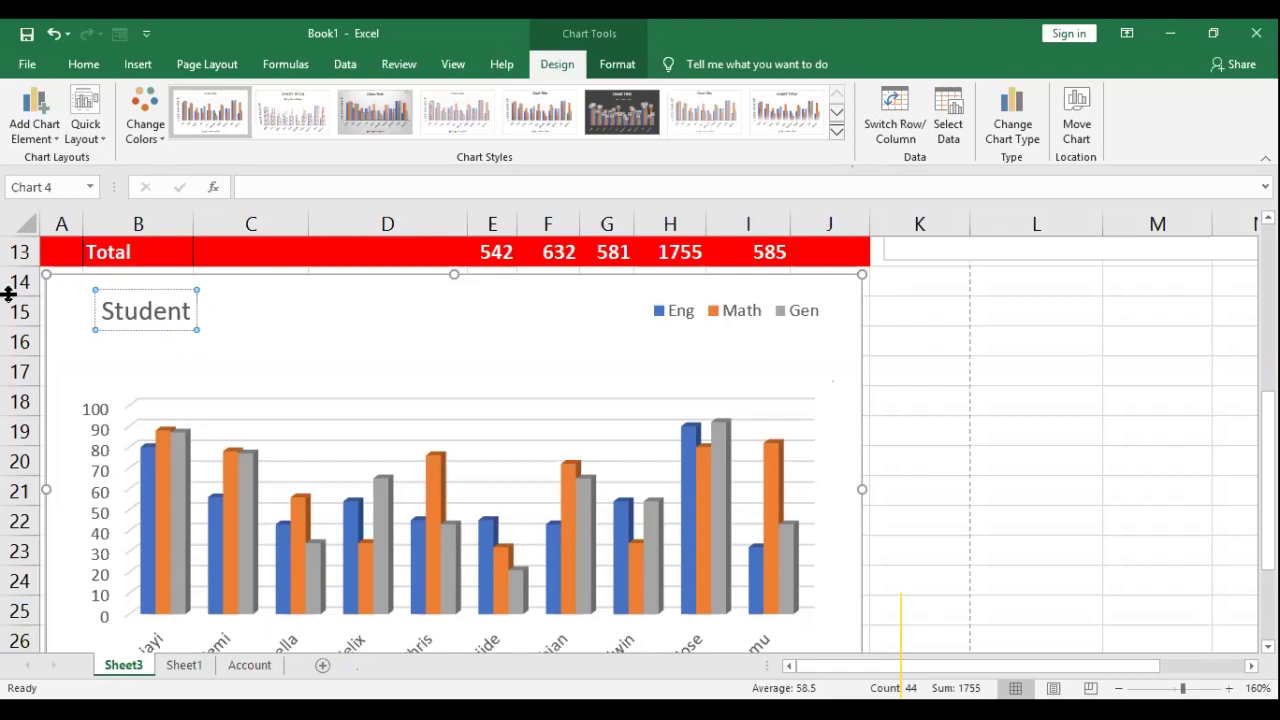
pyautogui.write('Ex')
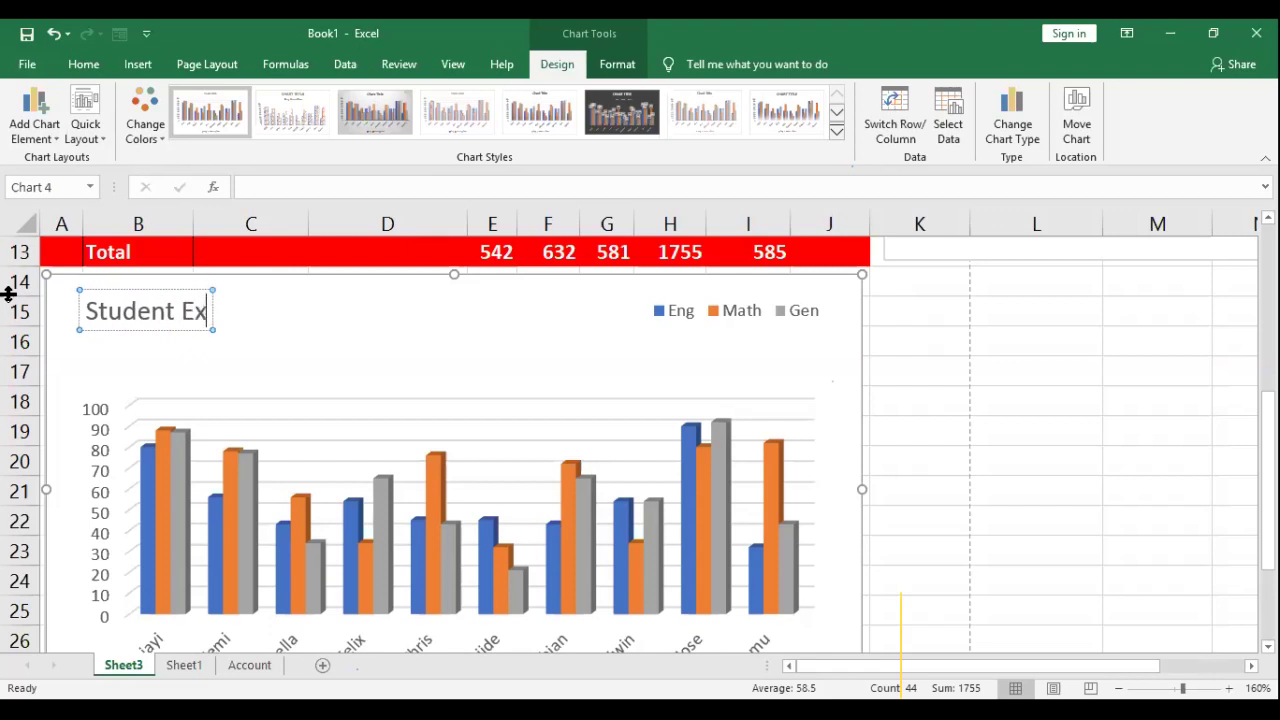
pyautogui.write('am Score Chart')
pyautogui.click(216, 287)
pyautogui.moveTo(216, 287); pyautogui.dragTo(190, 291)
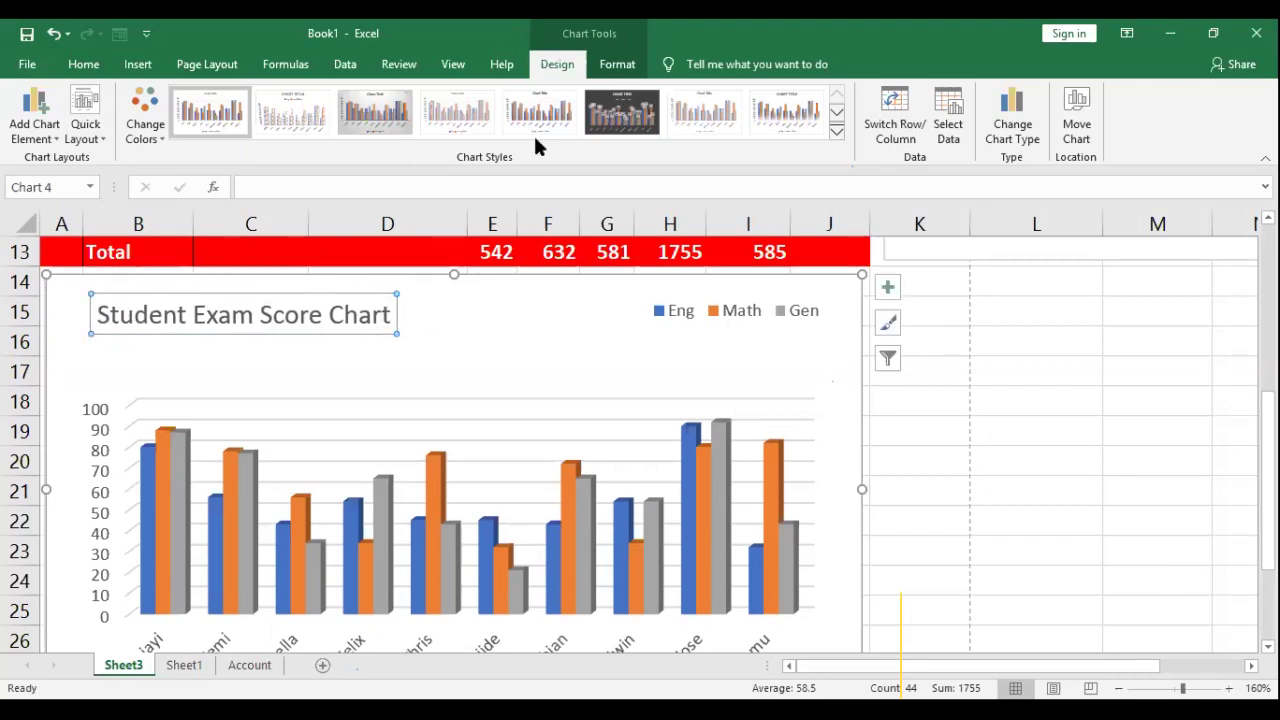
# Step: Make the chart title bold and blue
pyautogui.click(84, 66)
pyautogui.click(171, 128)
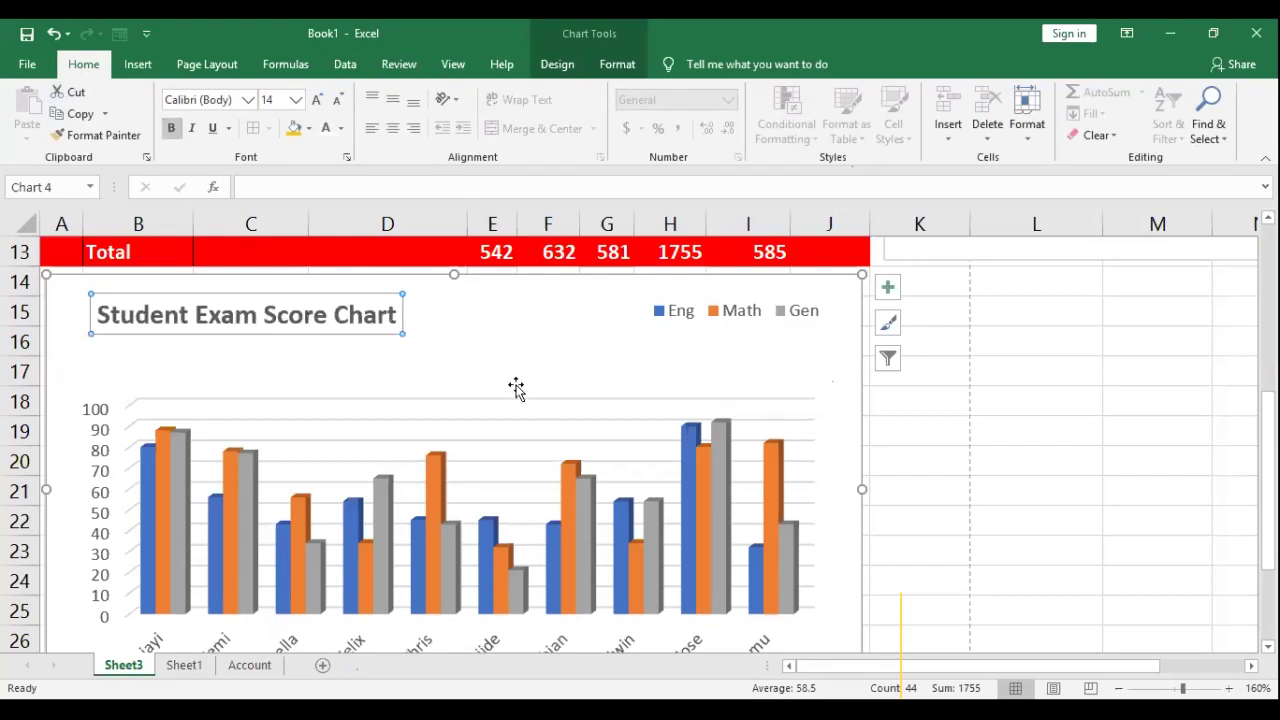
pyautogui.click(340, 130)
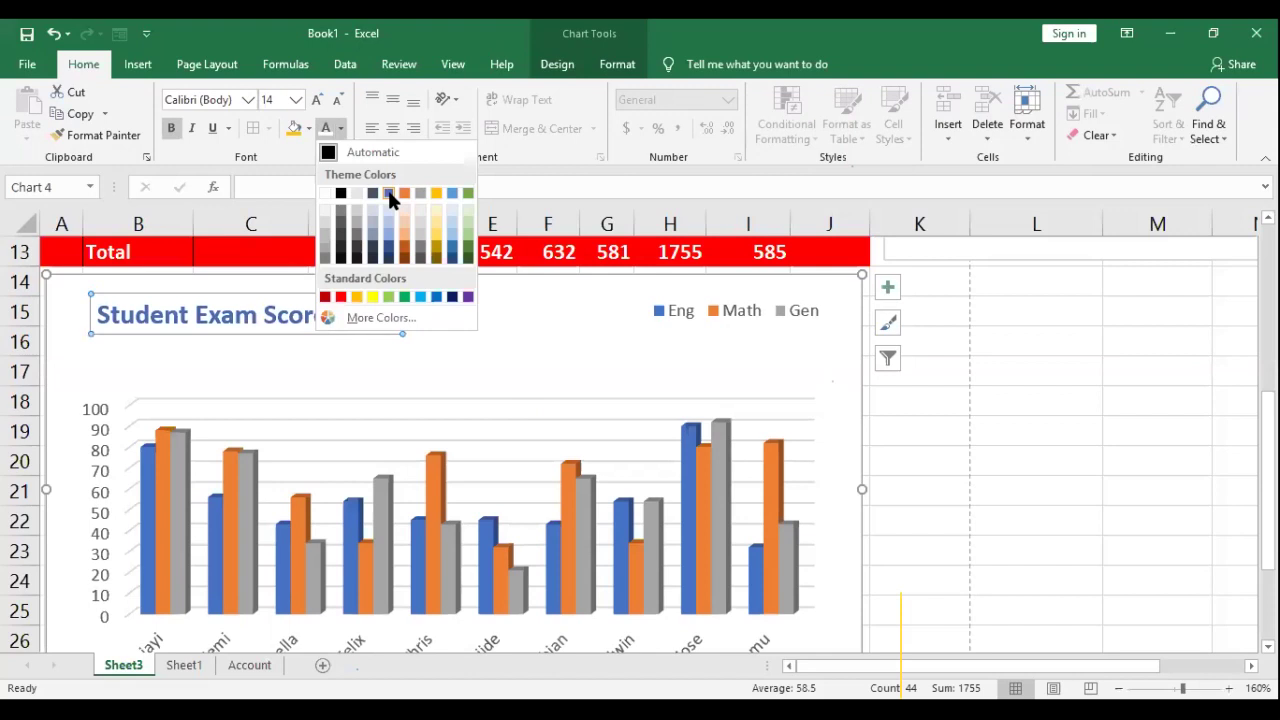
pyautogui.click(389, 193)
# Step: Stretch the plot area upward to sit just under the title
pyautogui.click(523, 348)
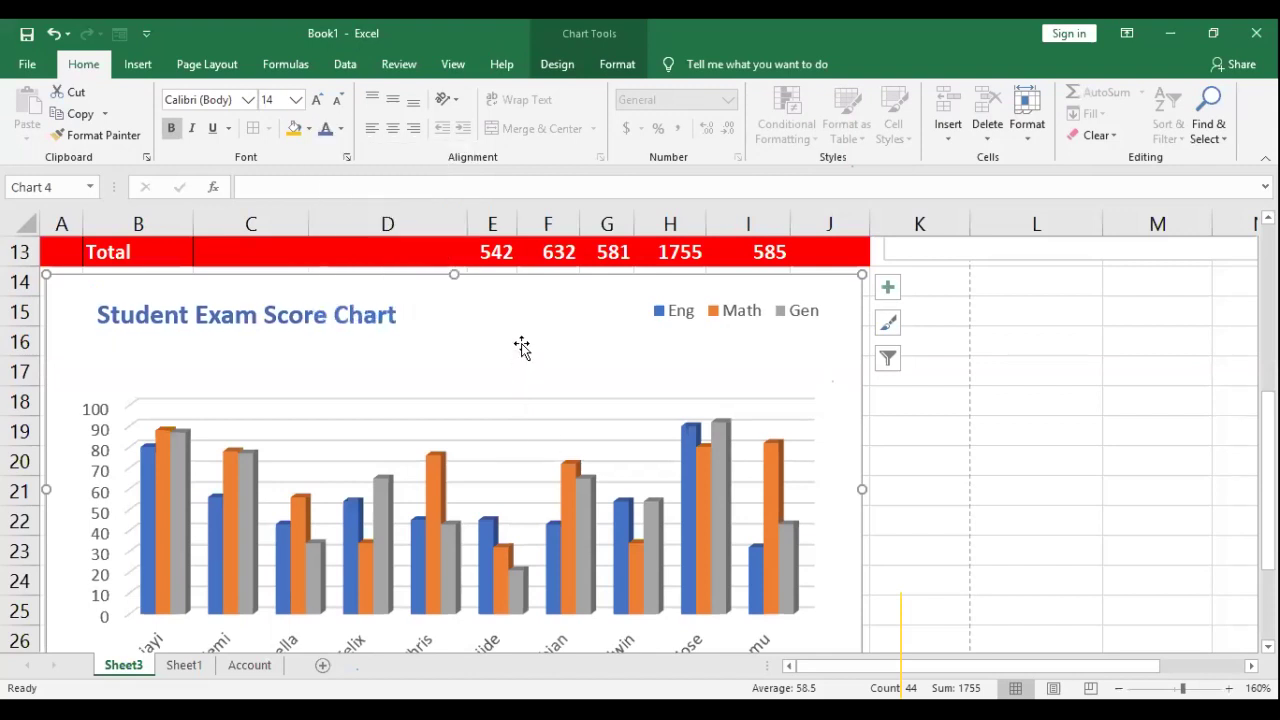
pyautogui.click(72, 400)
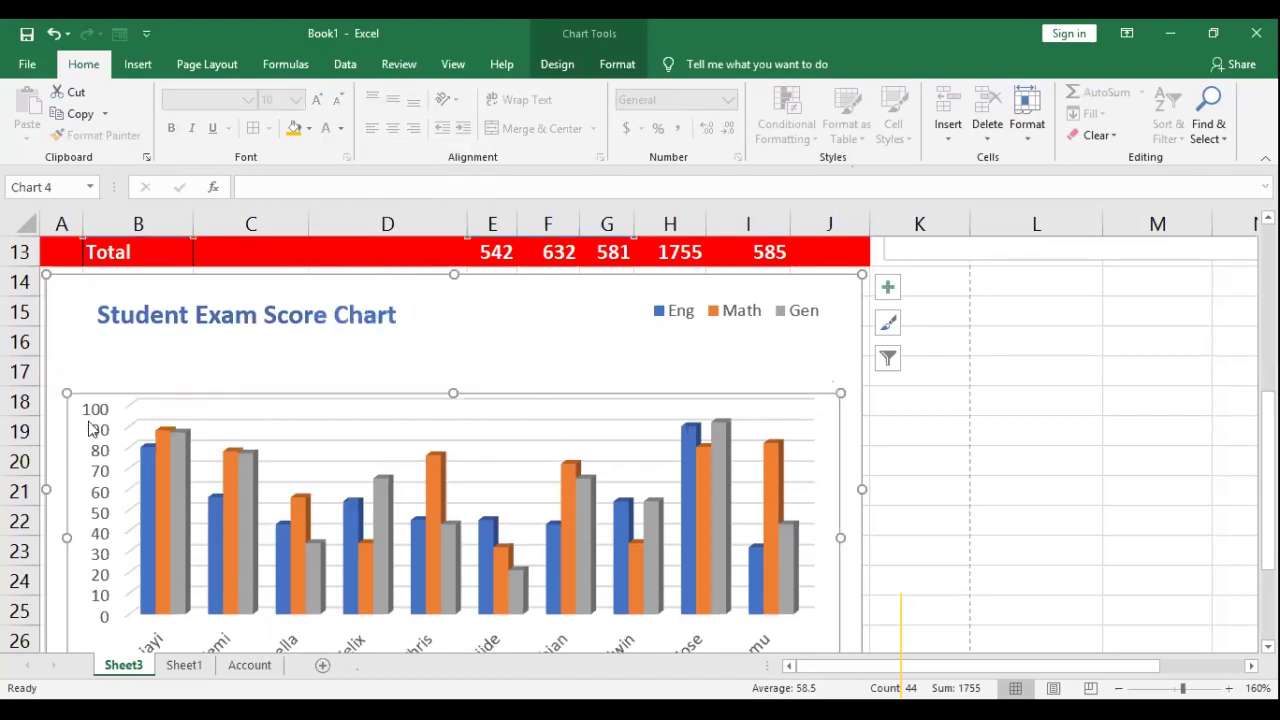
pyautogui.click(118, 365)
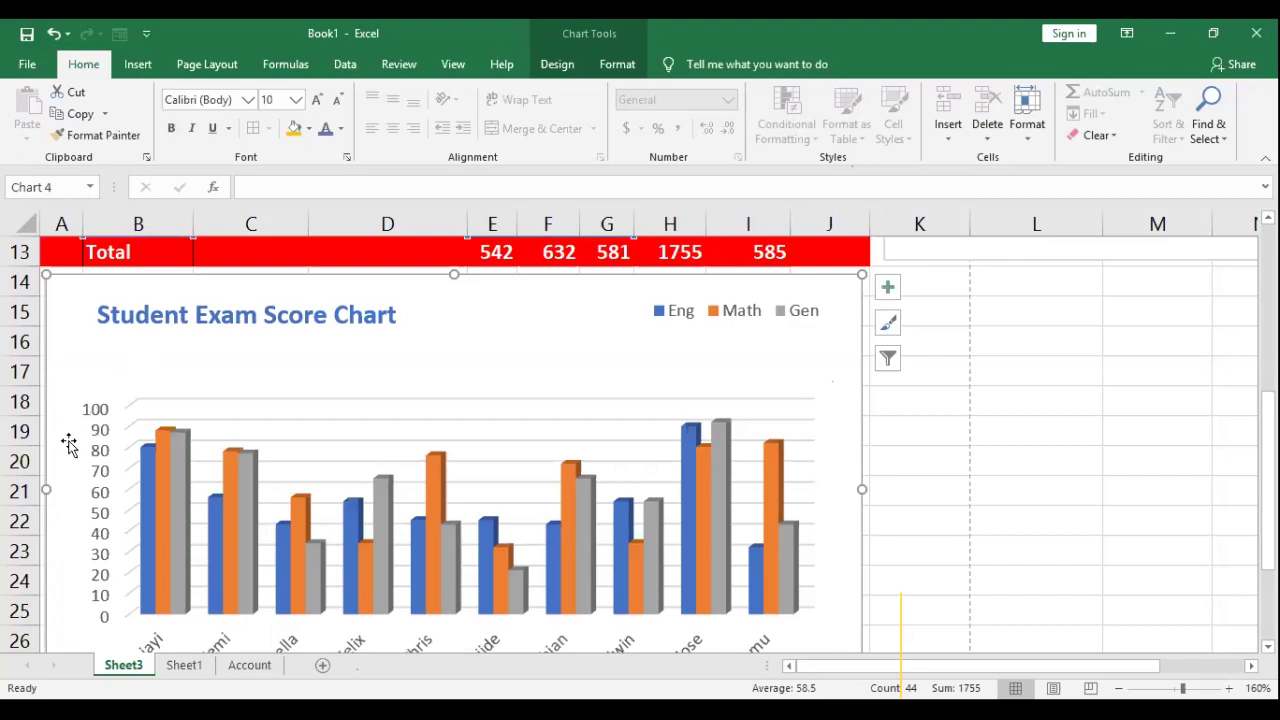
pyautogui.click(78, 442)
pyautogui.moveTo(450, 390); pyautogui.dragTo(453, 344)
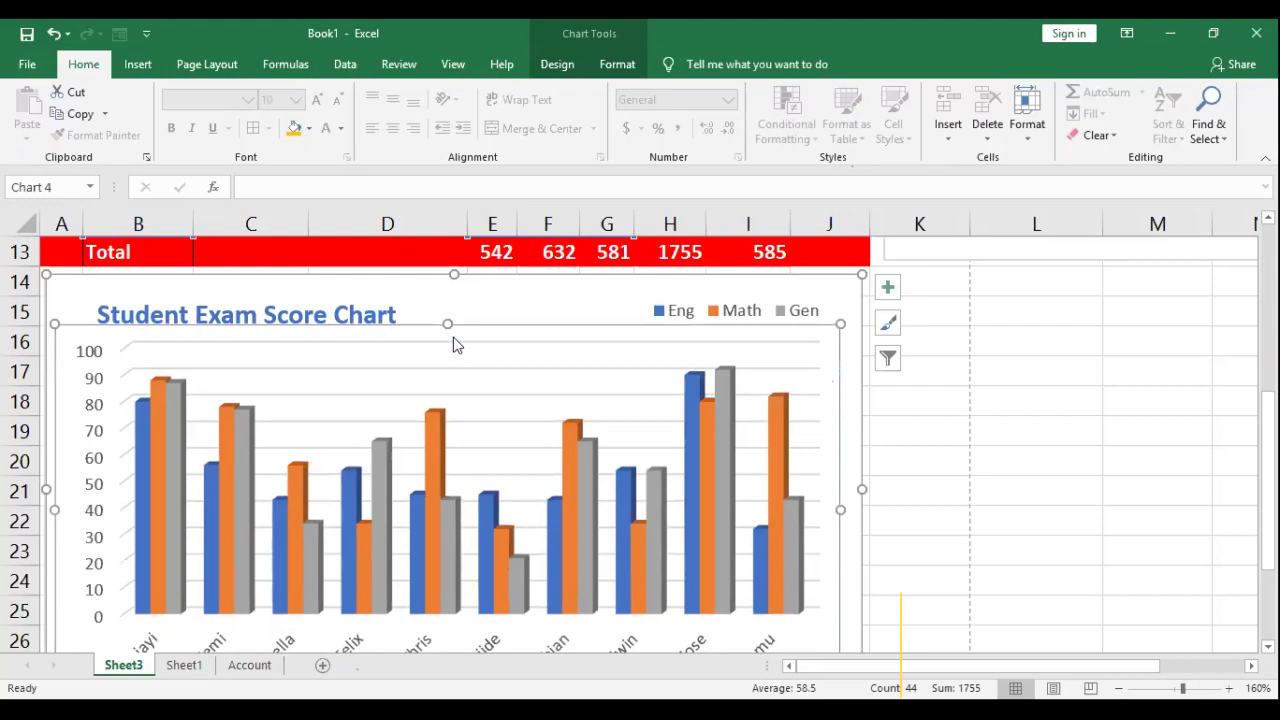
pyautogui.scroll(-2, 717, 522)
pyautogui.scroll(1, 810, 478)
pyautogui.scroll(1, 757, 423)
pyautogui.scroll(-1, 678, 440)
pyautogui.scroll(1, 600, 380)
pyautogui.scroll(-1, 533, 390)
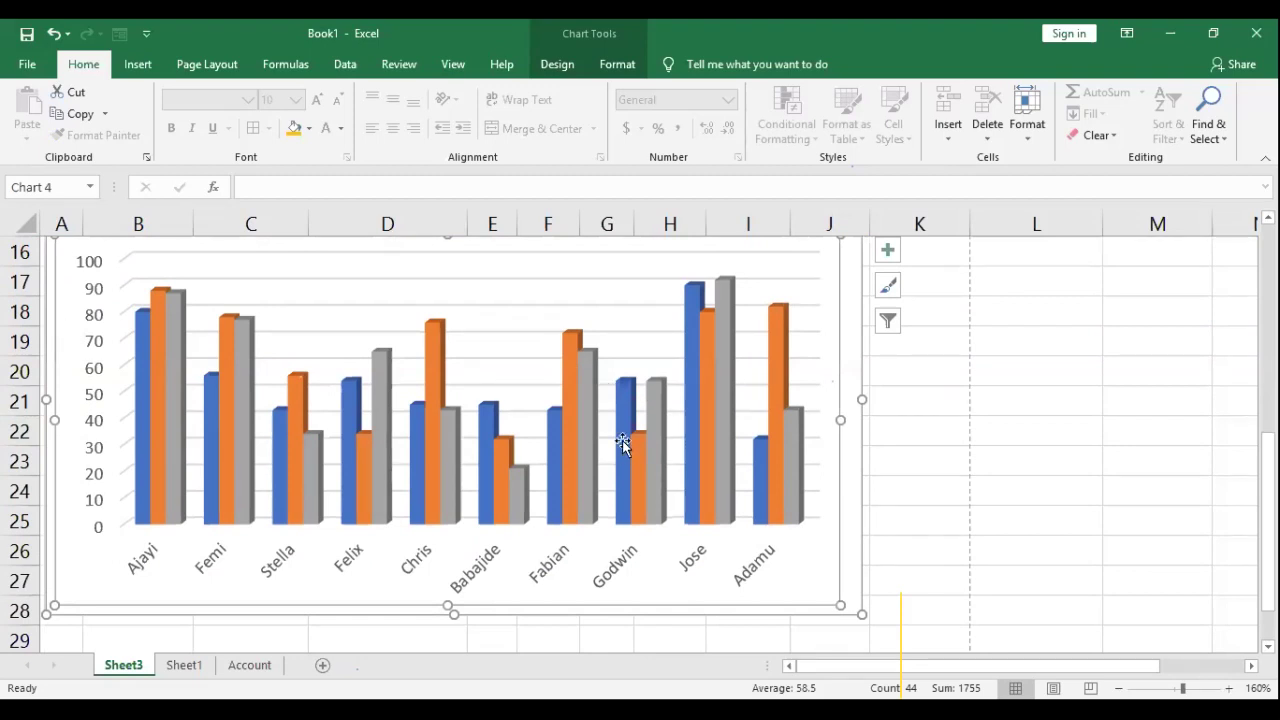
pyautogui.scroll(-1, 622, 444)
pyautogui.scroll(2, 616, 430)
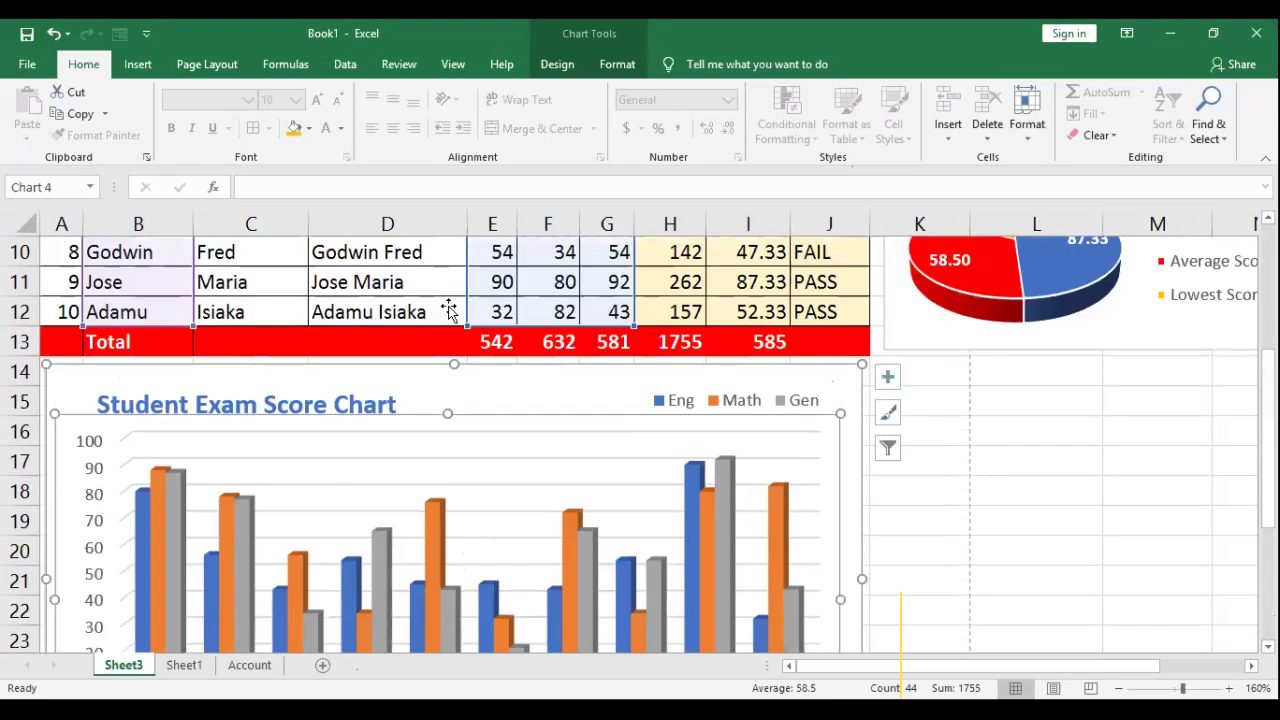
pyautogui.scroll(-1, 446, 316)
pyautogui.moveTo(447, 330); pyautogui.dragTo(477, 297)
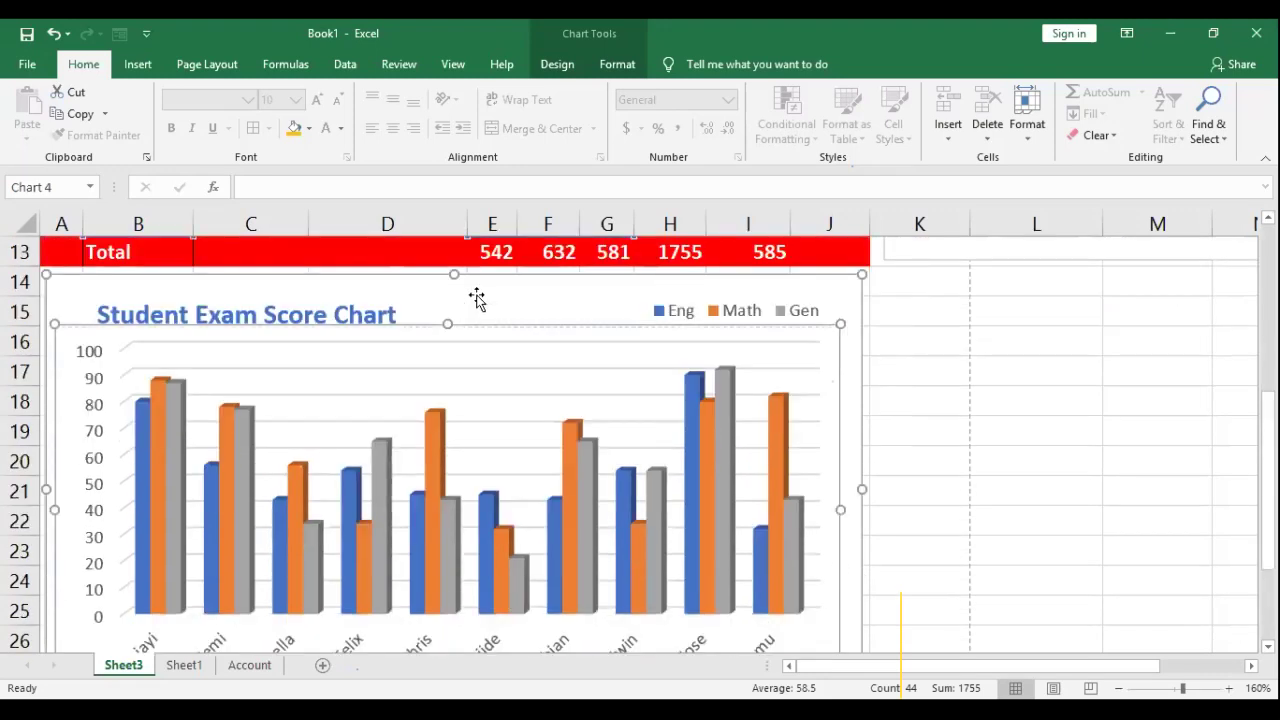
# Step: Preview a primary vertical axis title from Add Chart Element > Axis Titles
pyautogui.click(557, 66)
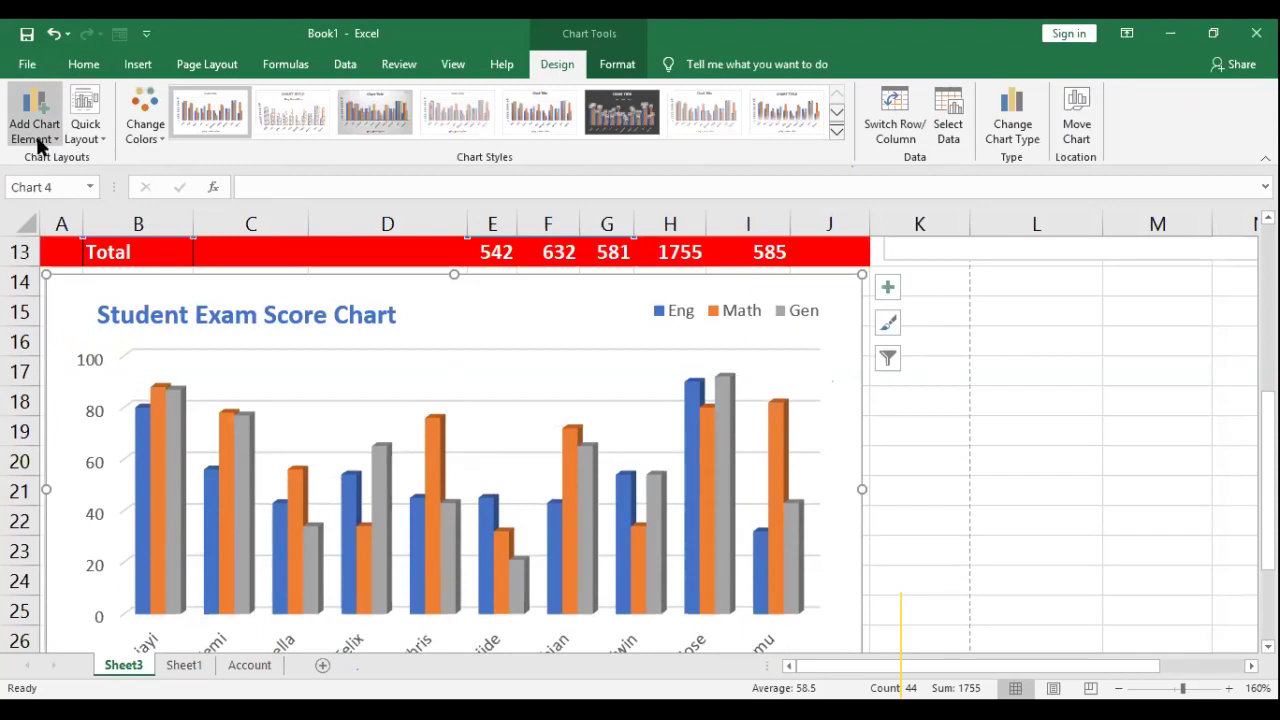
pyautogui.click(37, 145)
pyautogui.moveTo(86, 209)
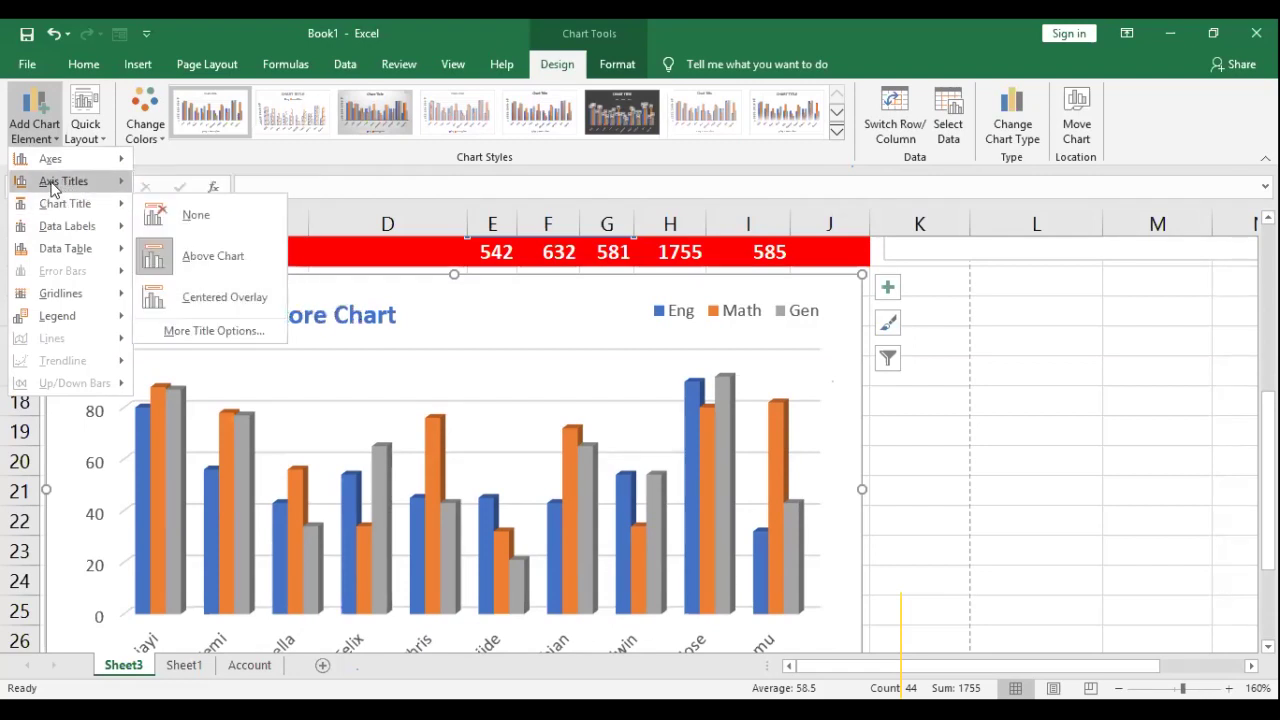
pyautogui.moveTo(63, 181)
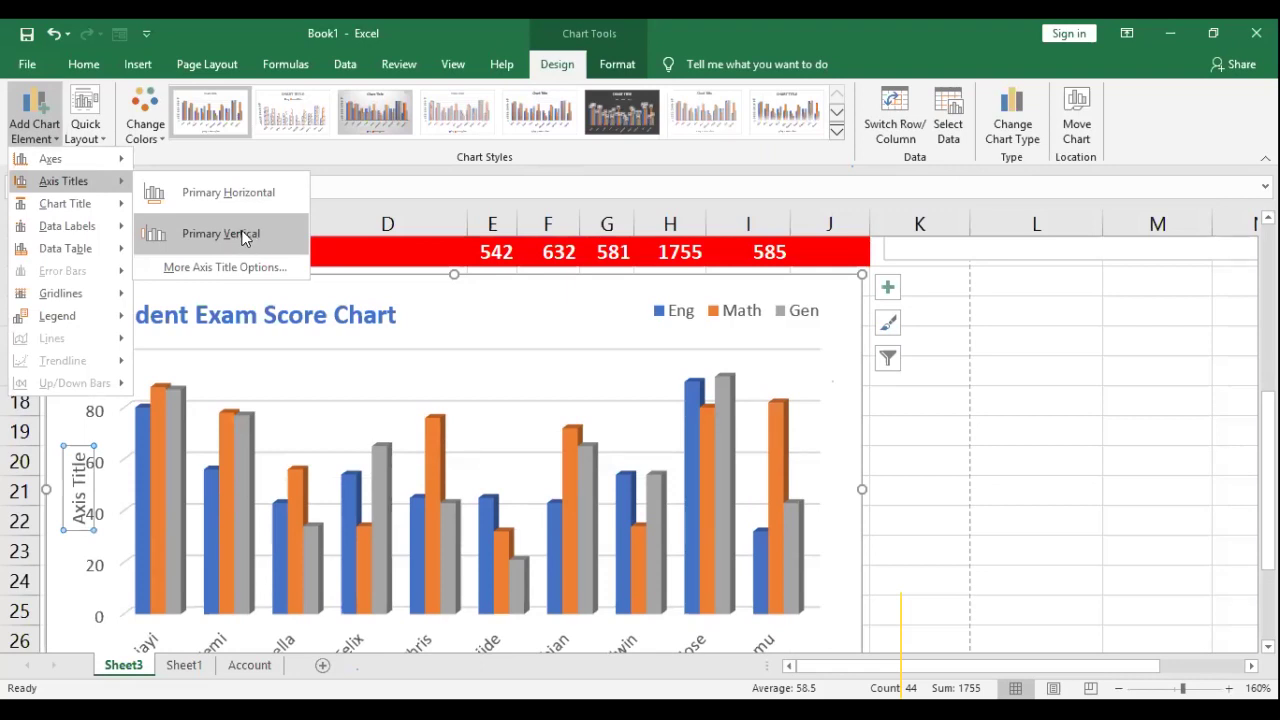
# Step: Add the vertical axis title and shrink the plot area from the left and bottom
pyautogui.click(245, 238)
pyautogui.click(201, 332)
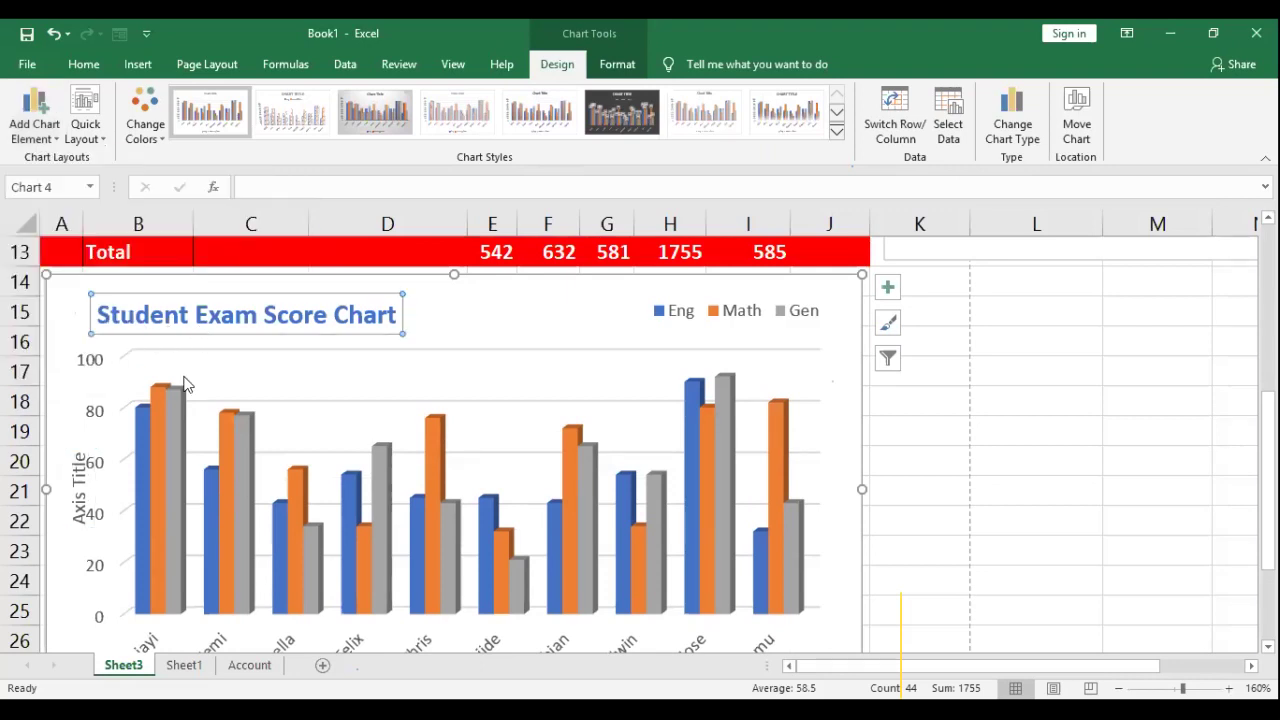
pyautogui.click(62, 362)
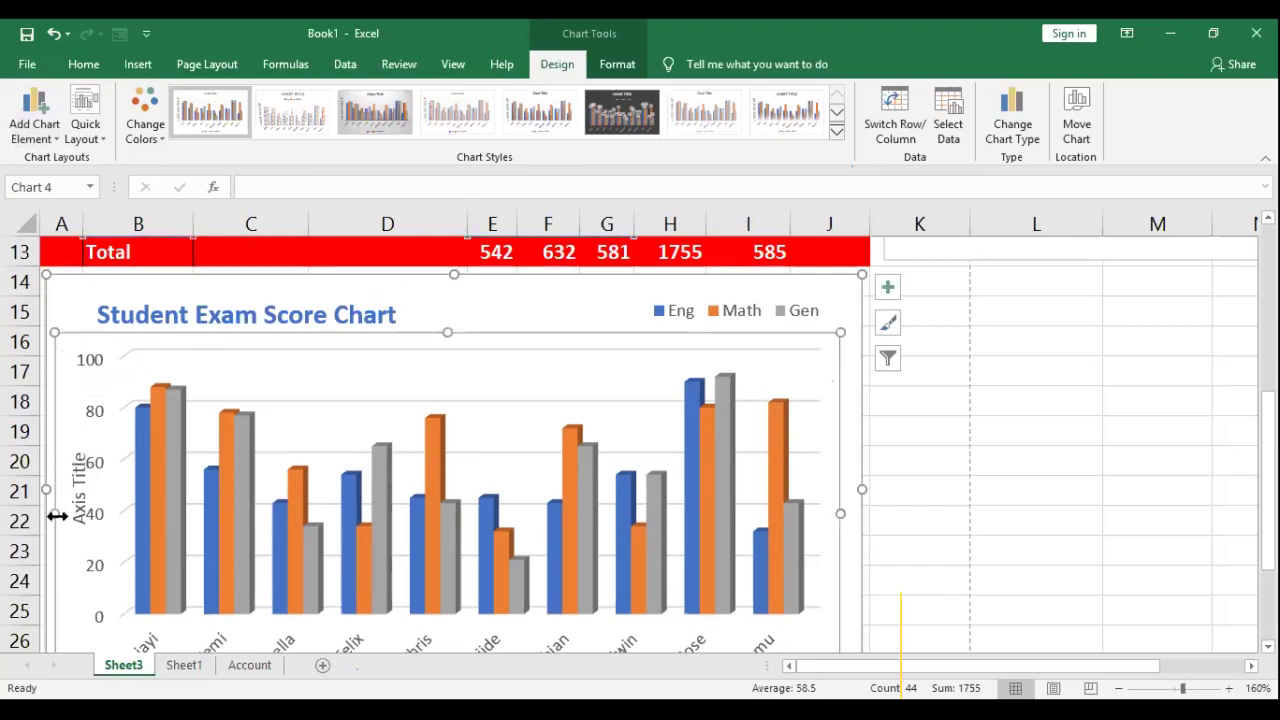
pyautogui.moveTo(62, 512); pyautogui.dragTo(88, 512)
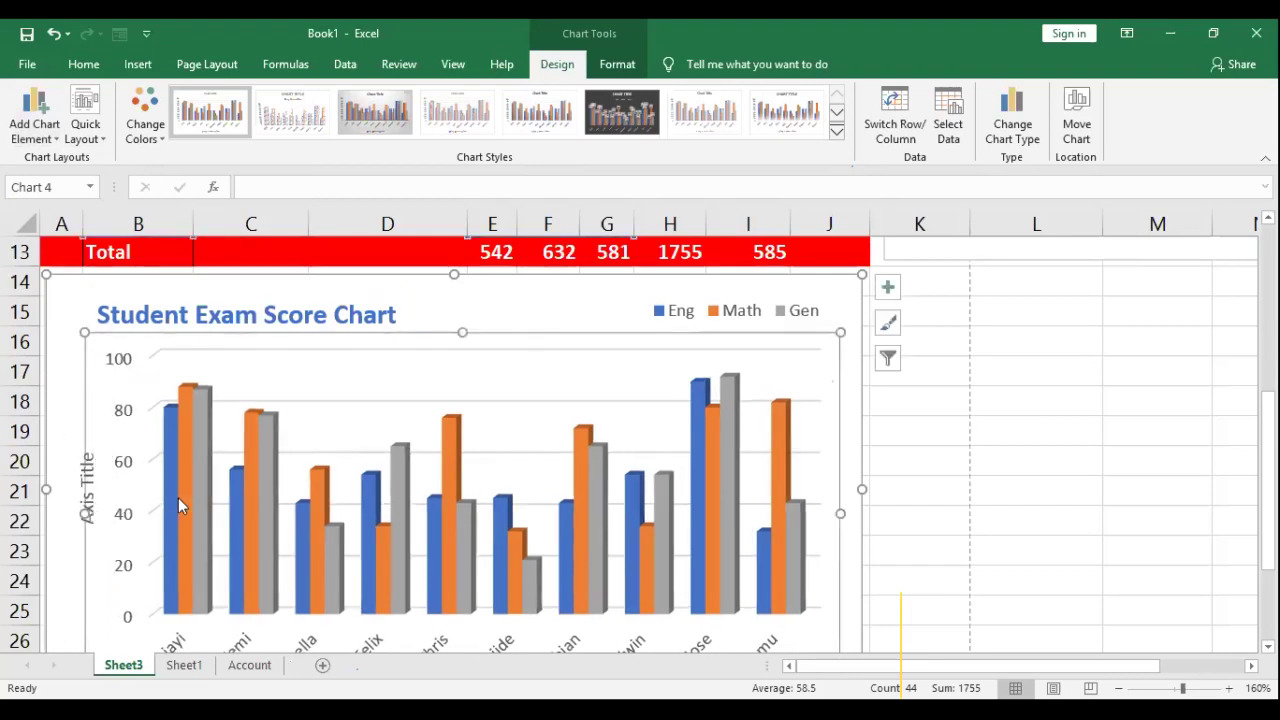
pyautogui.scroll(-1, 190, 510)
pyautogui.scroll(-1, 190, 510)
pyautogui.moveTo(458, 514); pyautogui.dragTo(462, 487)
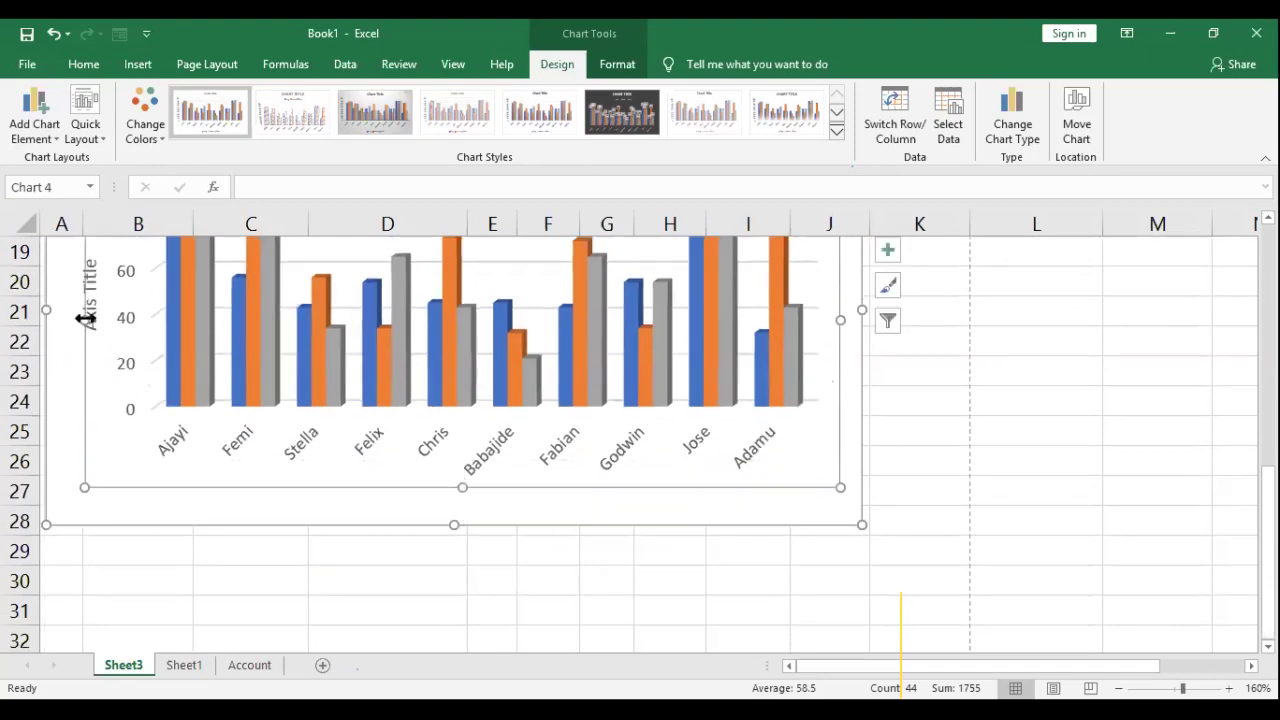
# Step: Rename the vertical axis title to 'Student Score'
pyautogui.click(96, 291)
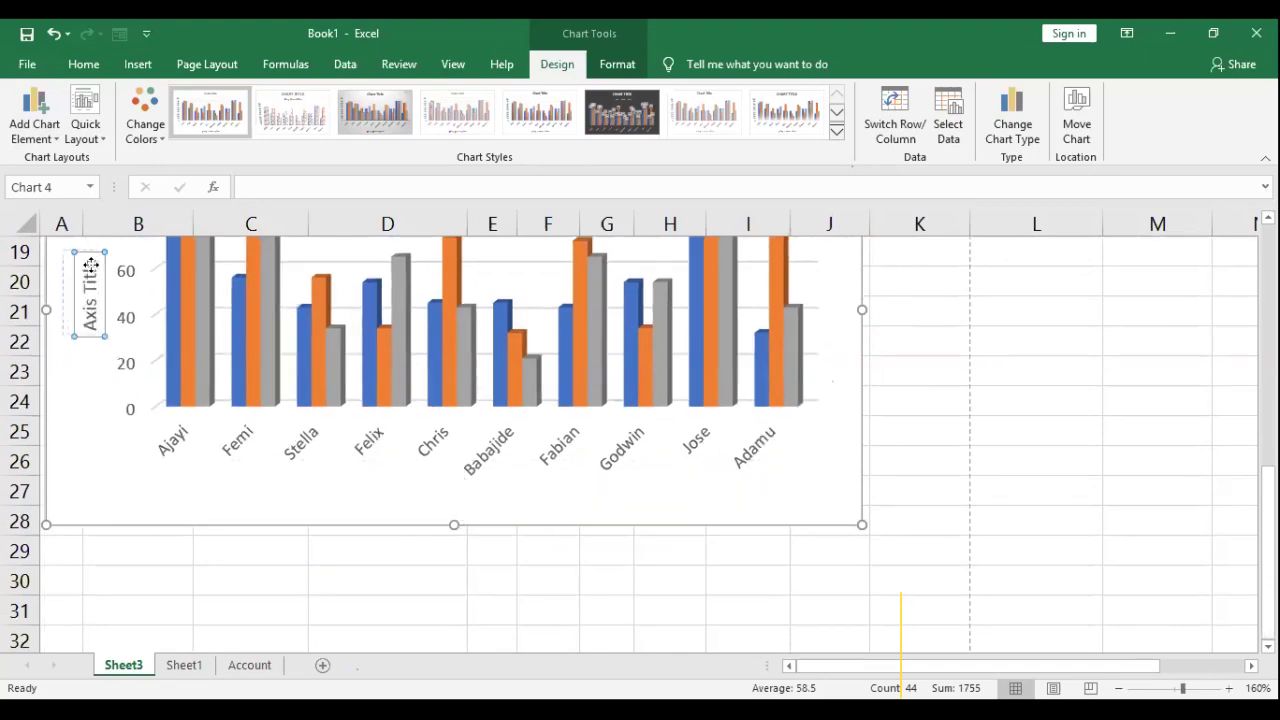
pyautogui.moveTo(98, 300); pyautogui.dragTo(89, 300)
pyautogui.scroll(1, 98, 393)
pyautogui.scroll(2, 78, 500)
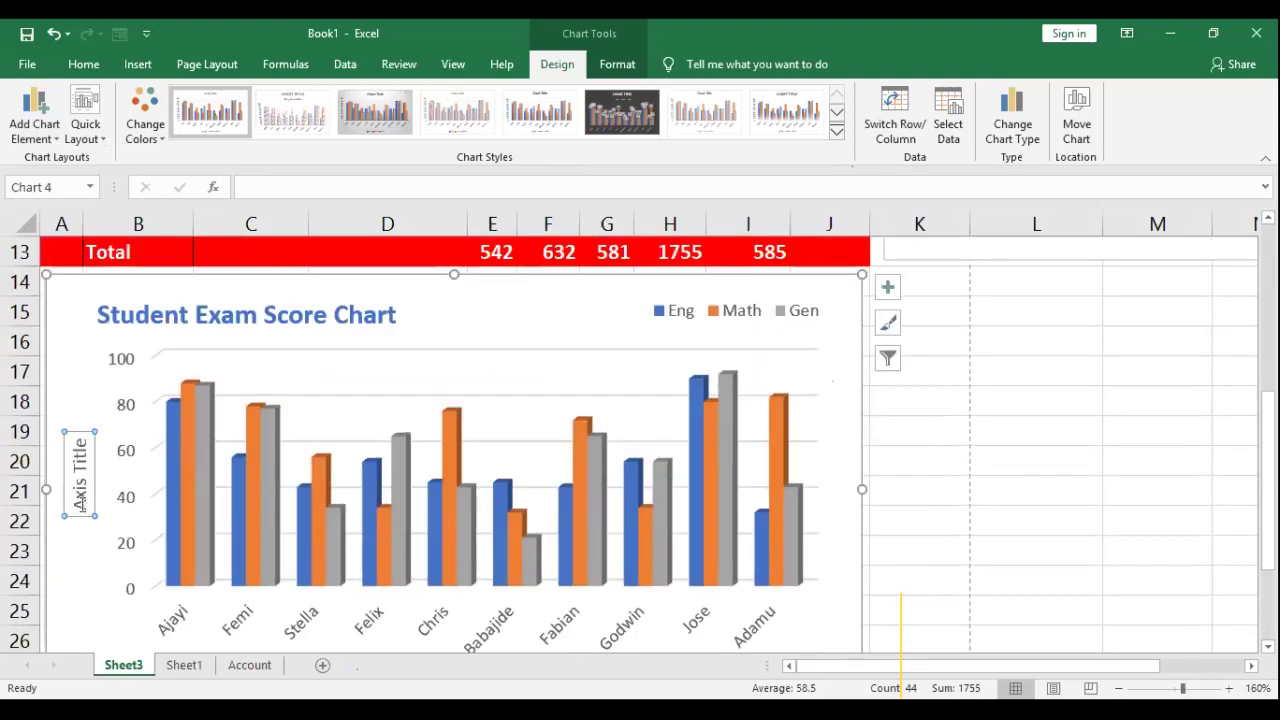
pyautogui.moveTo(79, 500); pyautogui.dragTo(83, 428)
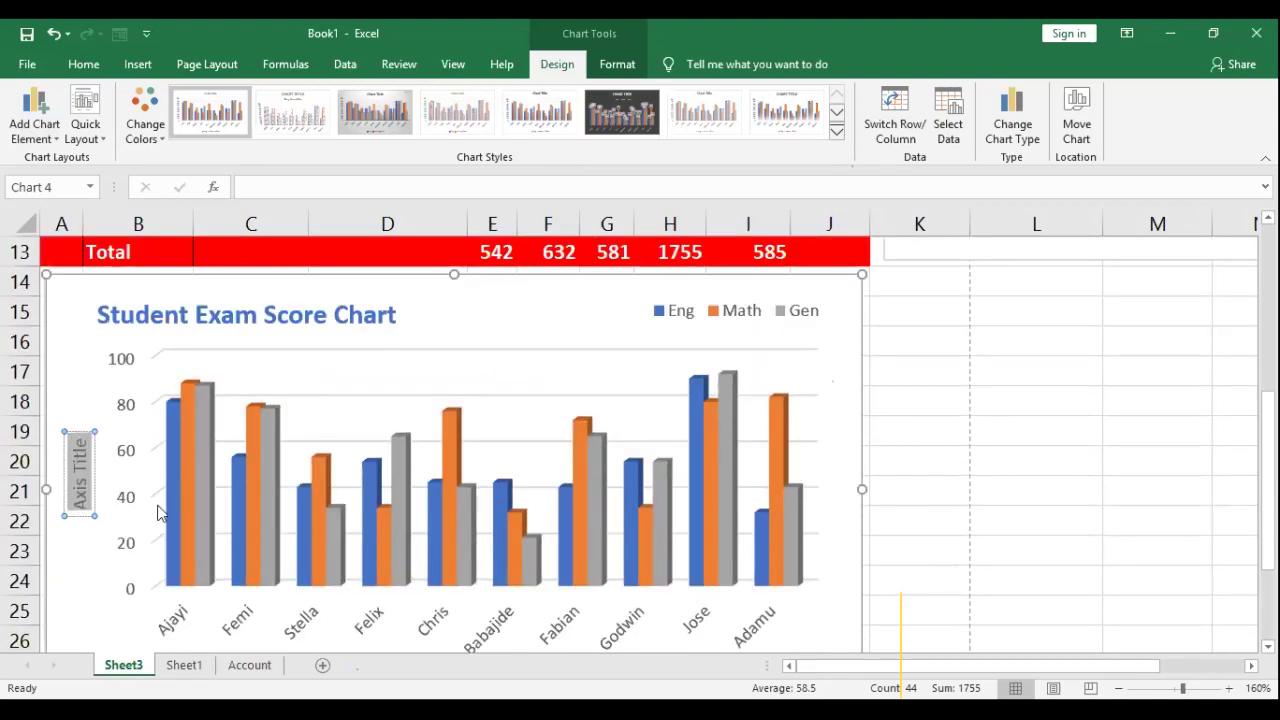
pyautogui.write('Stu')
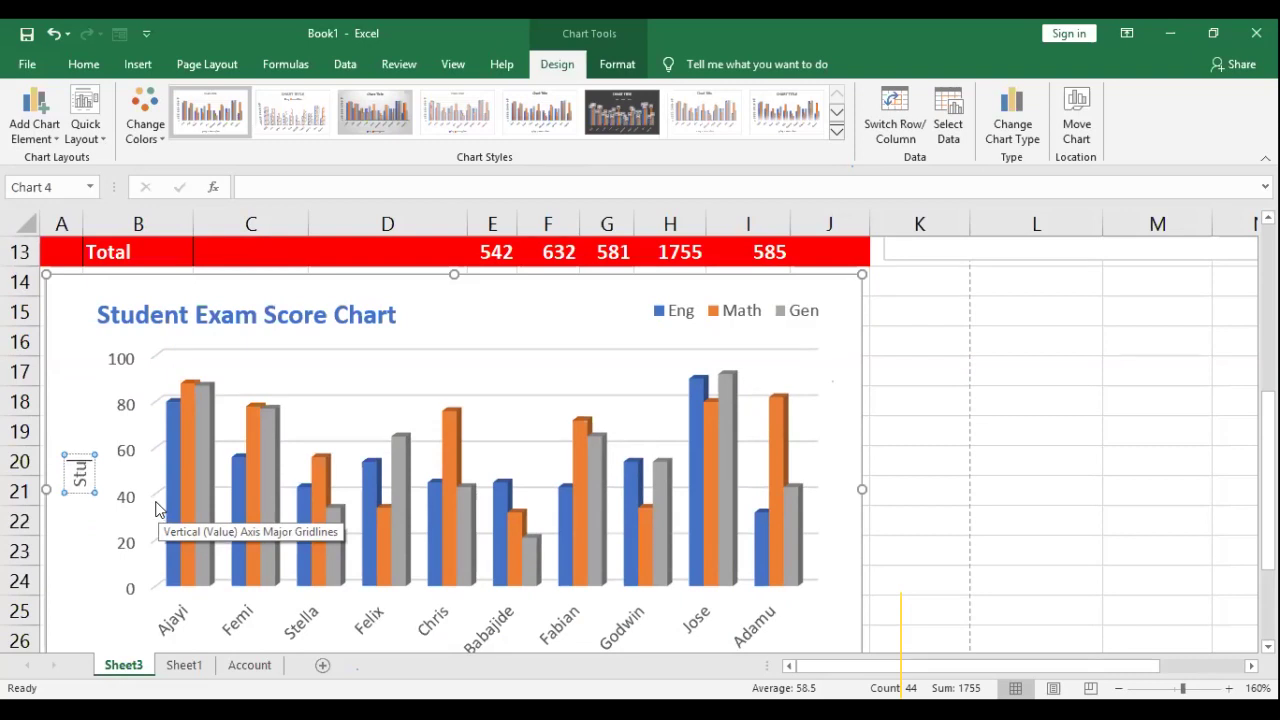
pyautogui.write('dent Score')
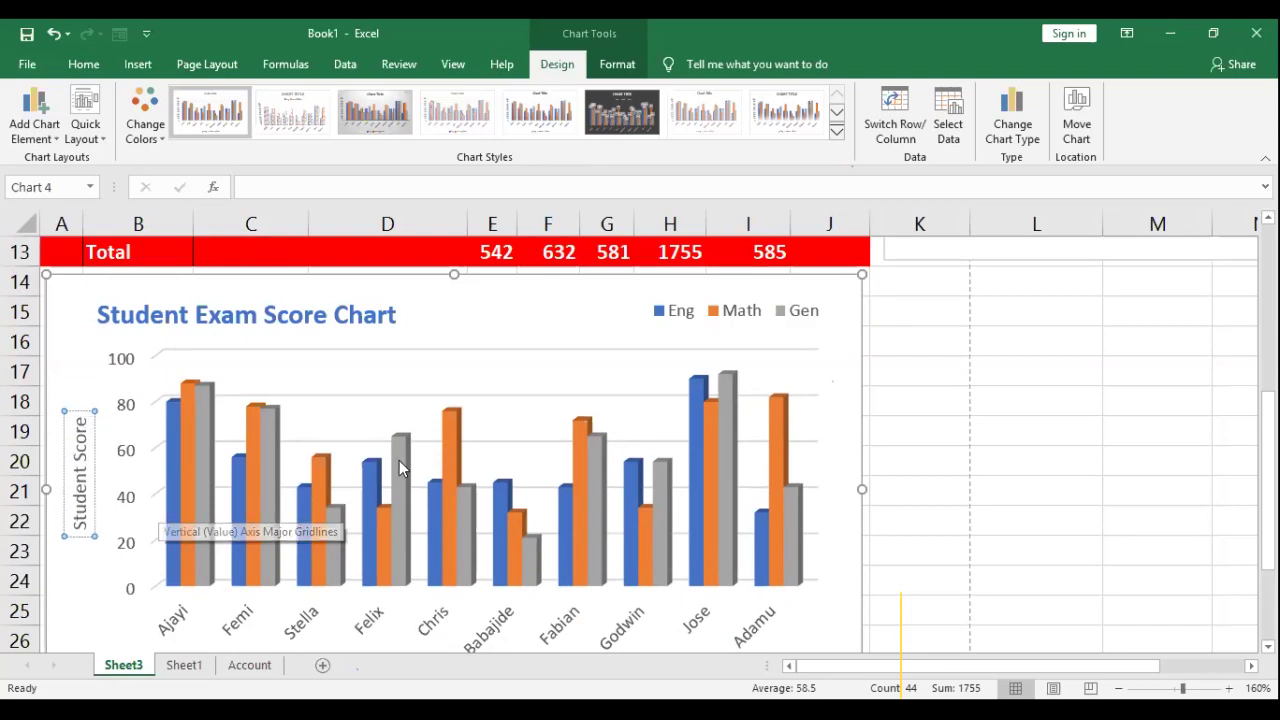
pyautogui.scroll(-1, 440, 580)
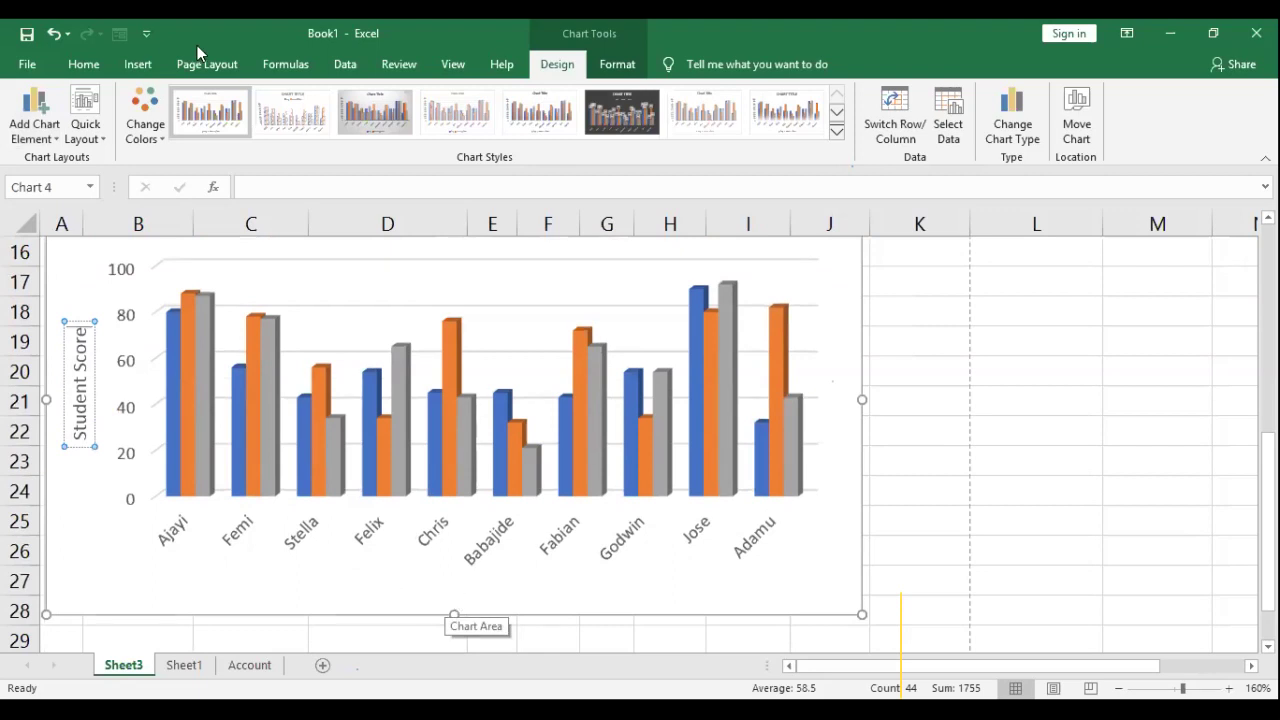
# Step: Add a 'Student Name' horizontal axis title and make both axis titles bold
pyautogui.click(35, 142)
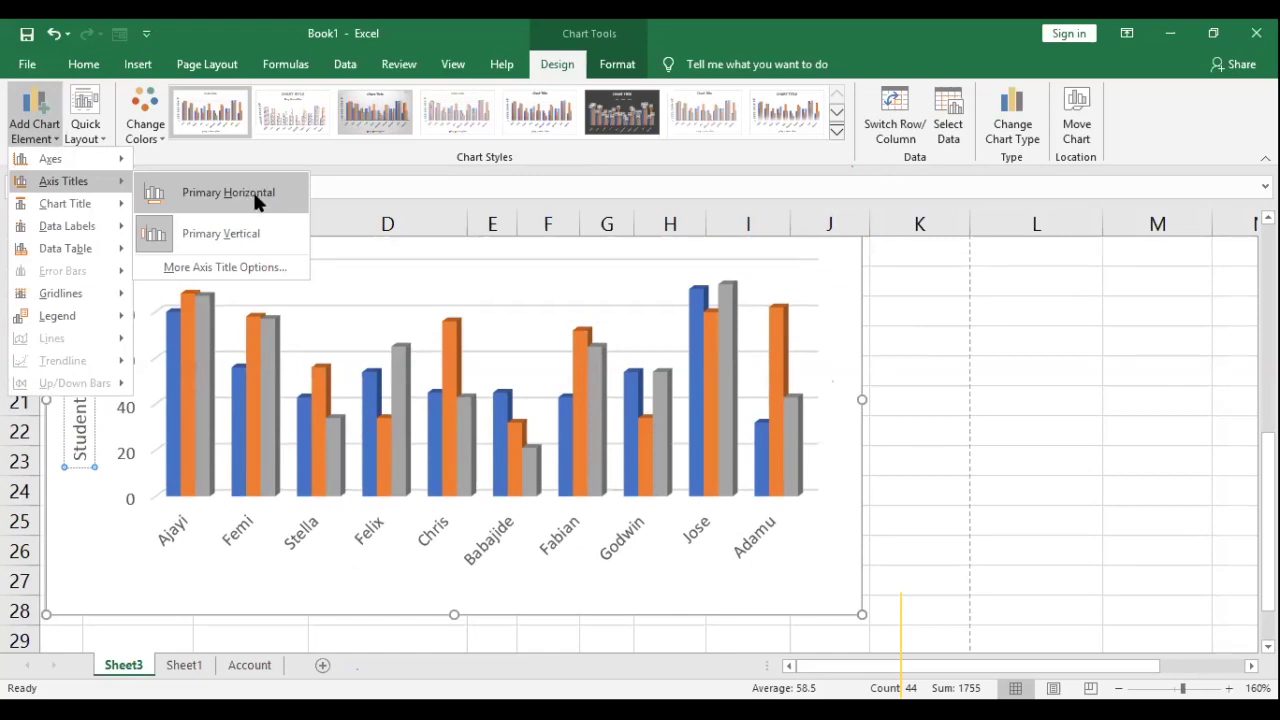
pyautogui.click(253, 190)
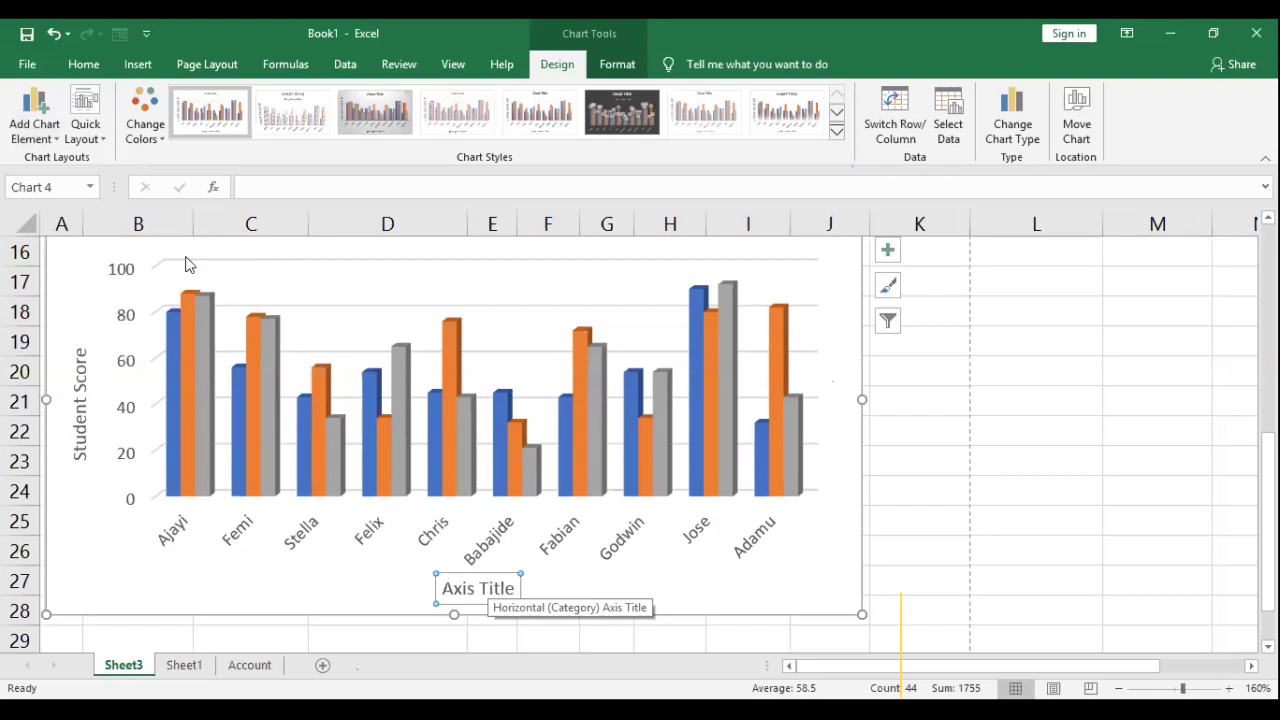
pyautogui.write('Student Name')
pyautogui.click(828, 470)
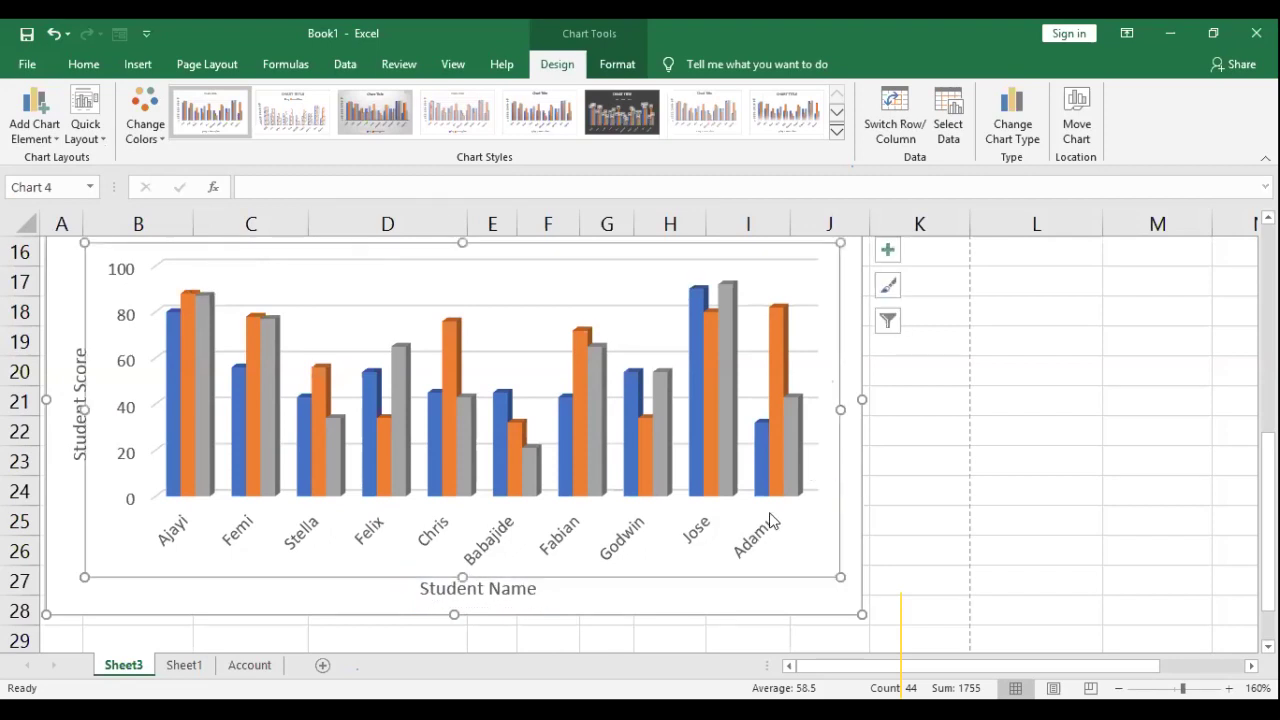
pyautogui.click(523, 572)
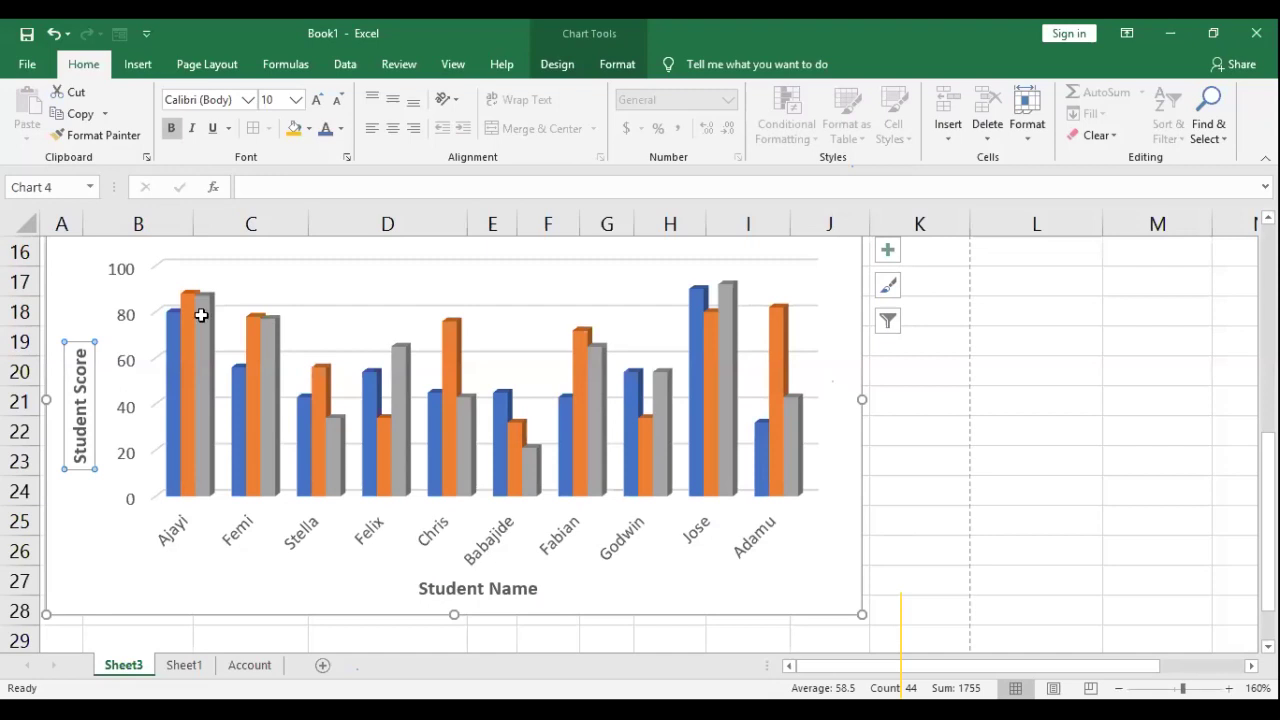
pyautogui.click(185, 366)
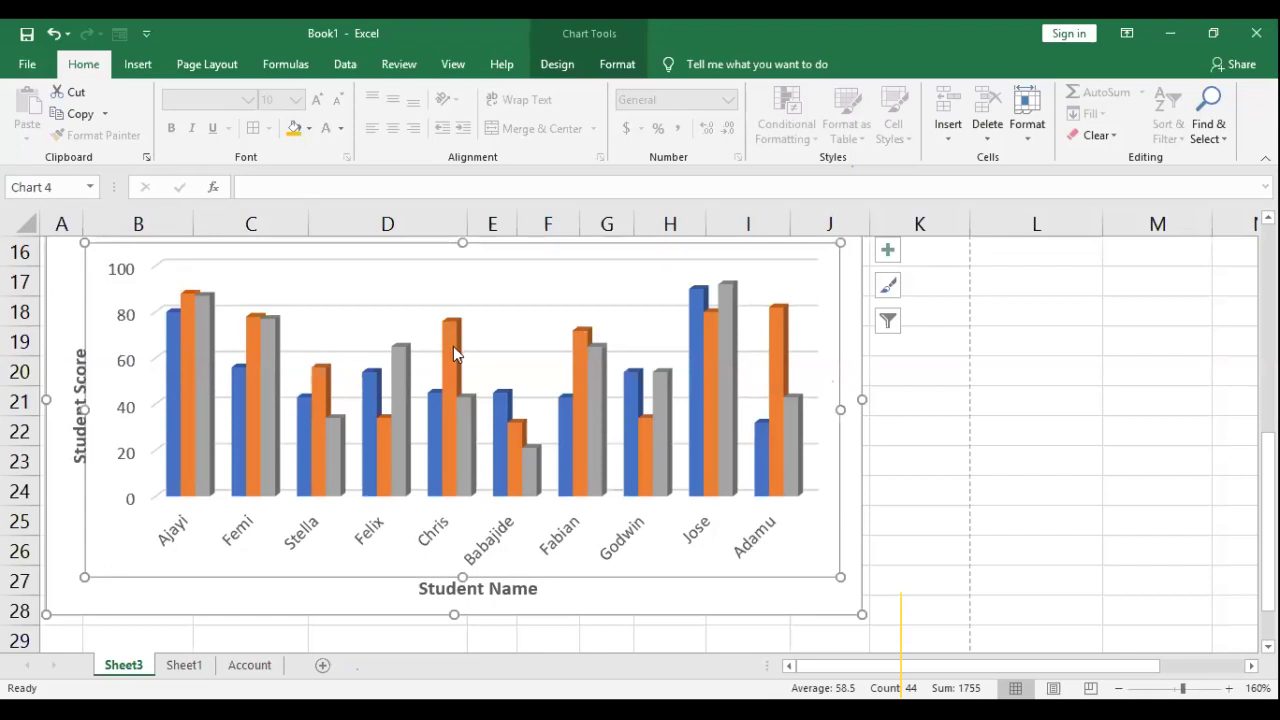
pyautogui.moveTo(453, 346)
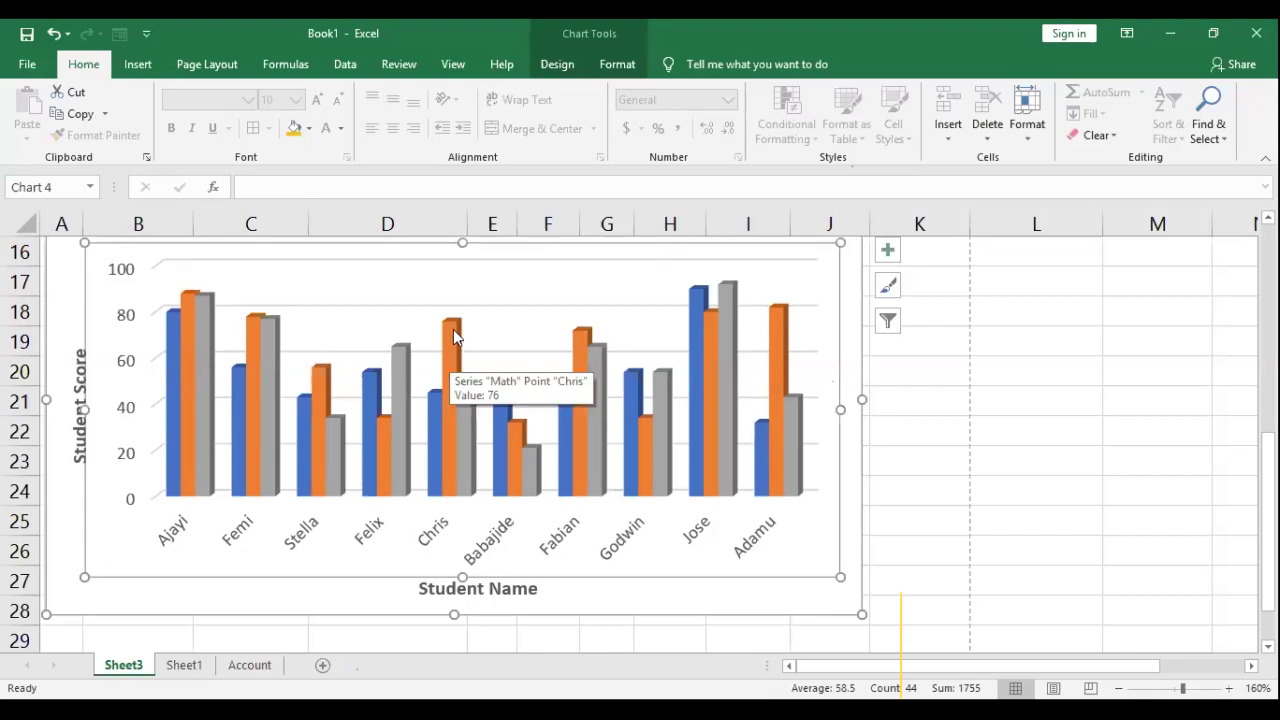
# Step: Fill the Math data series bars with red
pyautogui.click(453, 336)
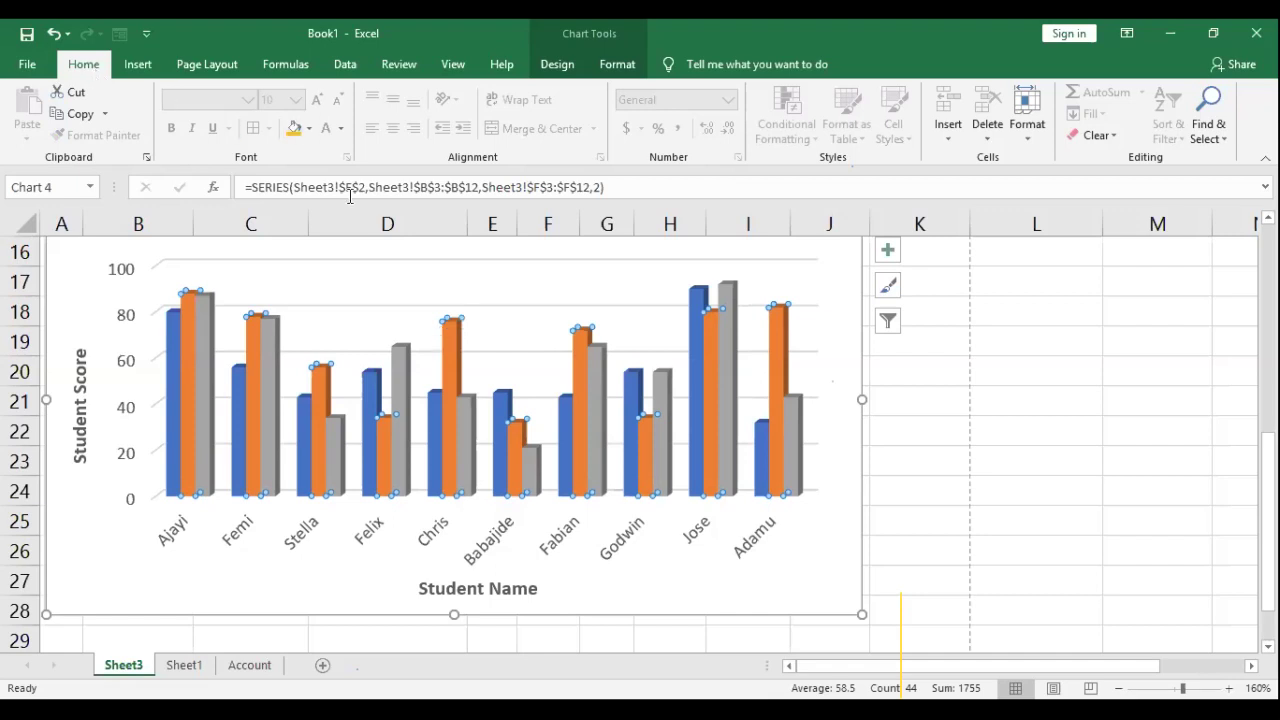
pyautogui.click(620, 66)
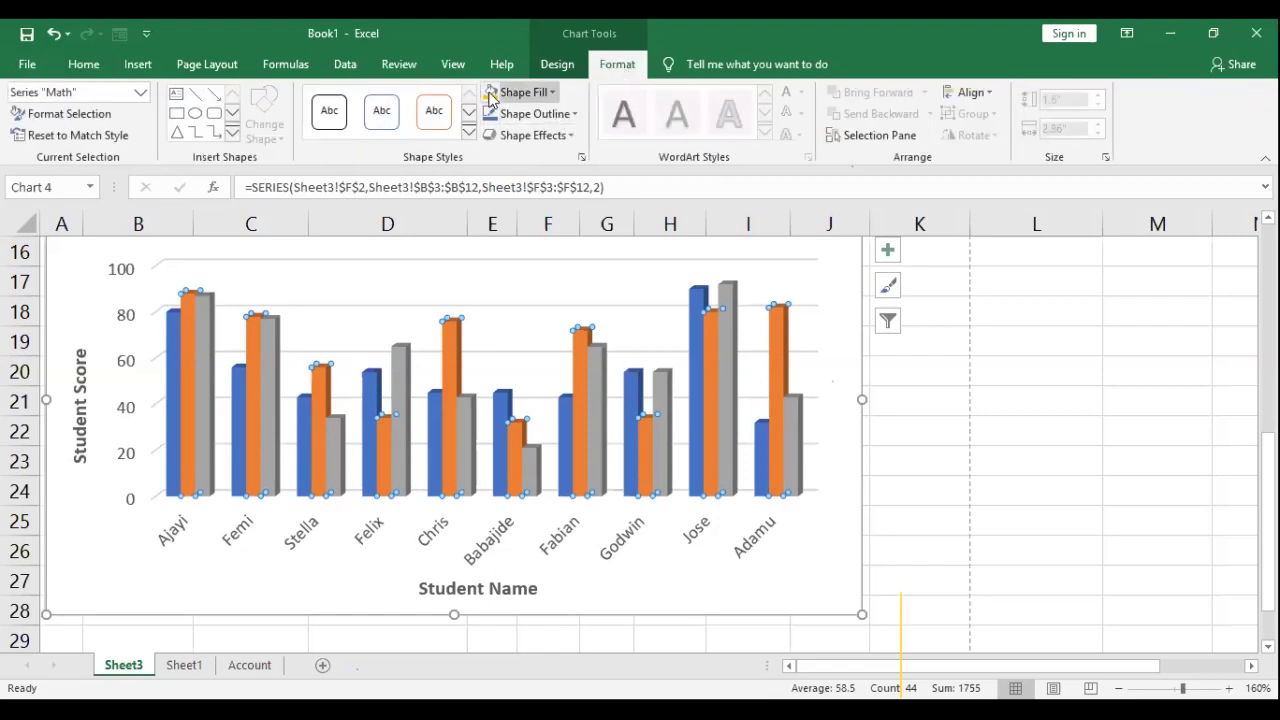
pyautogui.click(28, 64)
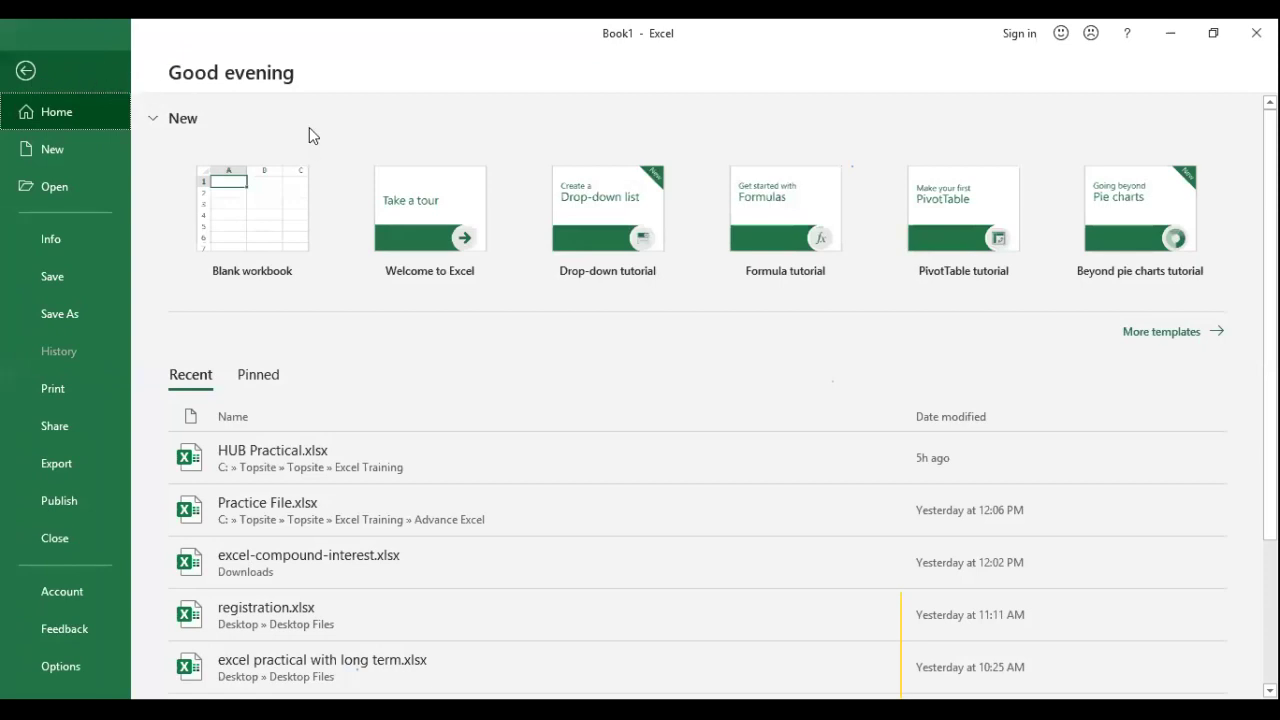
pyautogui.press('Escape')
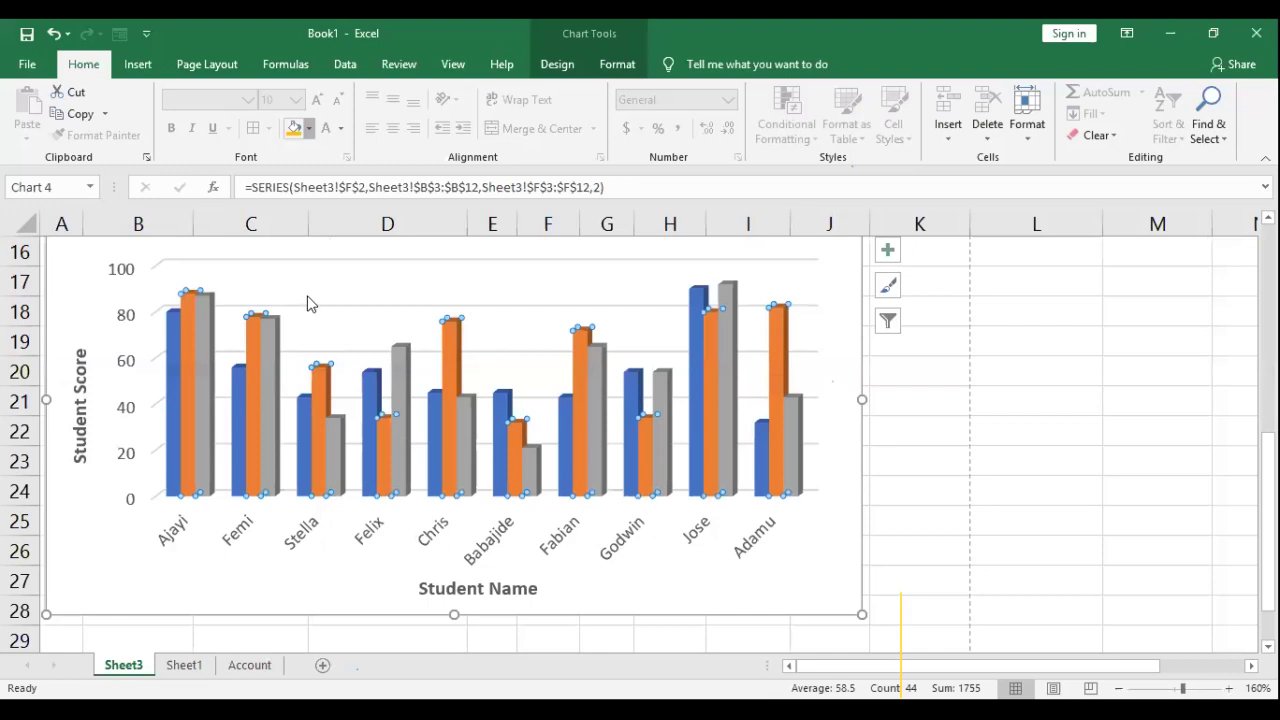
pyautogui.click(308, 298)
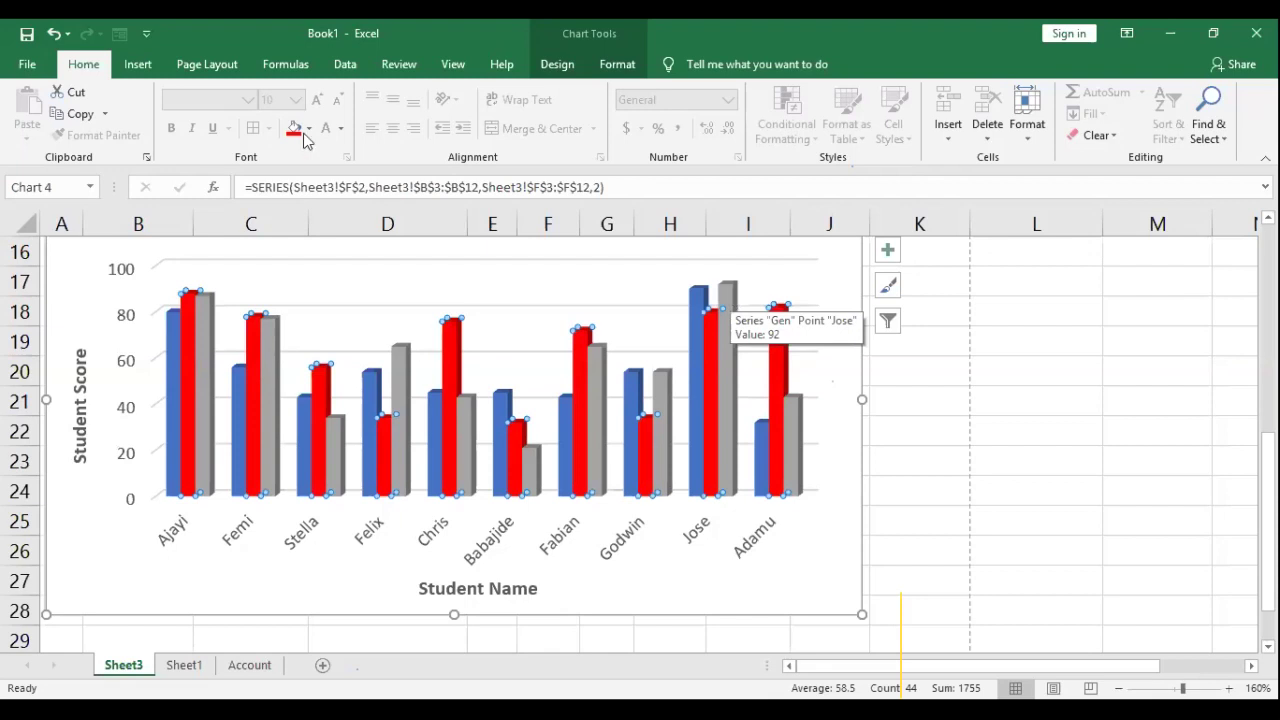
# Step: Fill the Gen data series bars with yellow, then reselect the bar chart to review it
pyautogui.press('Down')
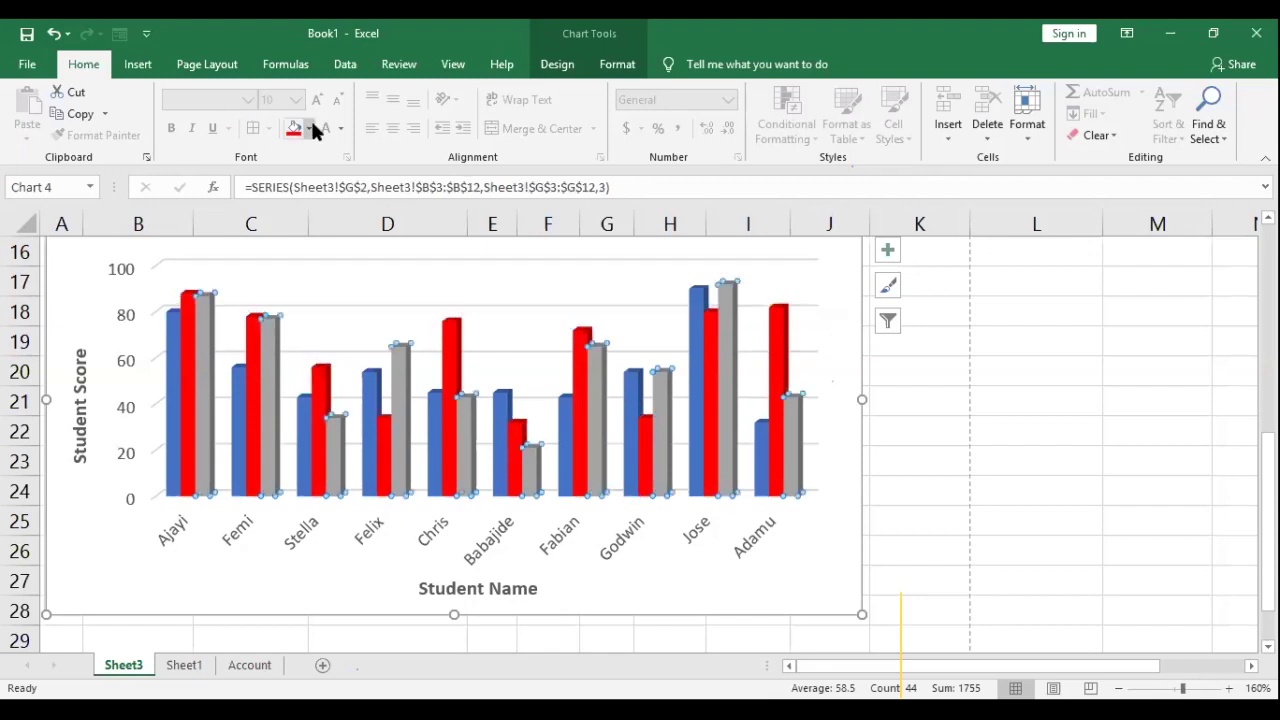
pyautogui.click(310, 128)
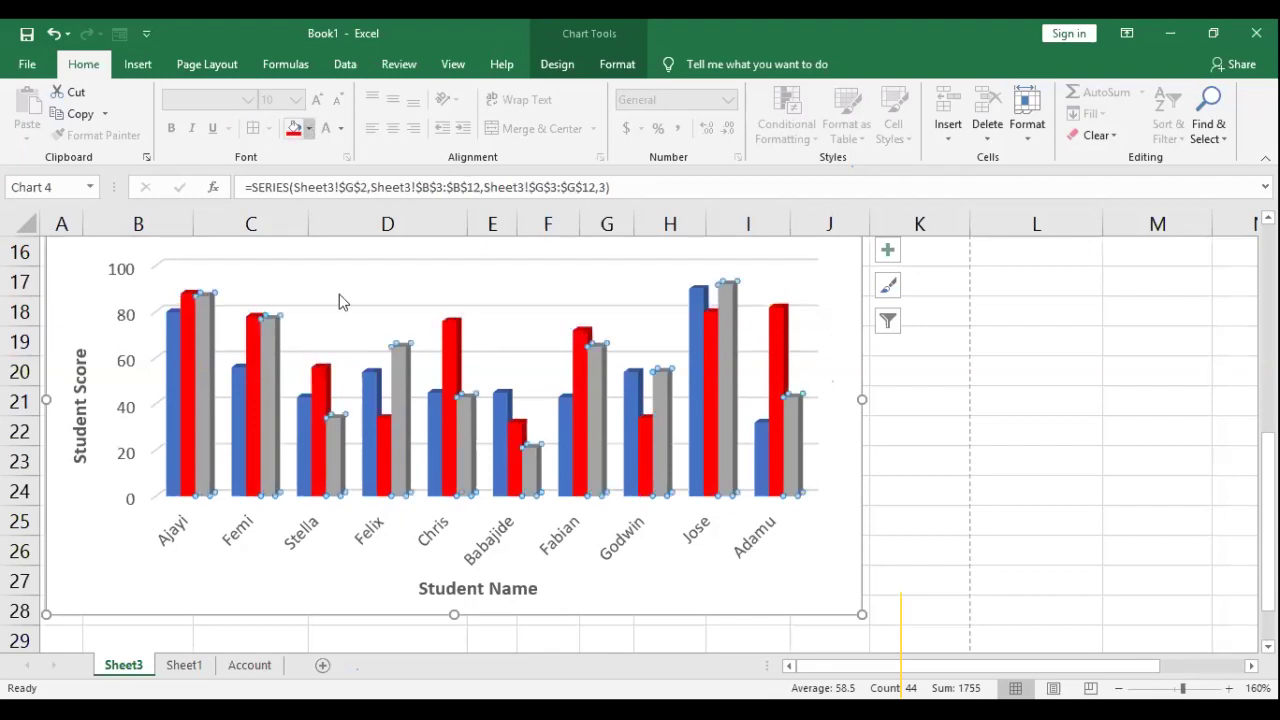
pyautogui.click(819, 516)
pyautogui.scroll(2, 830, 490)
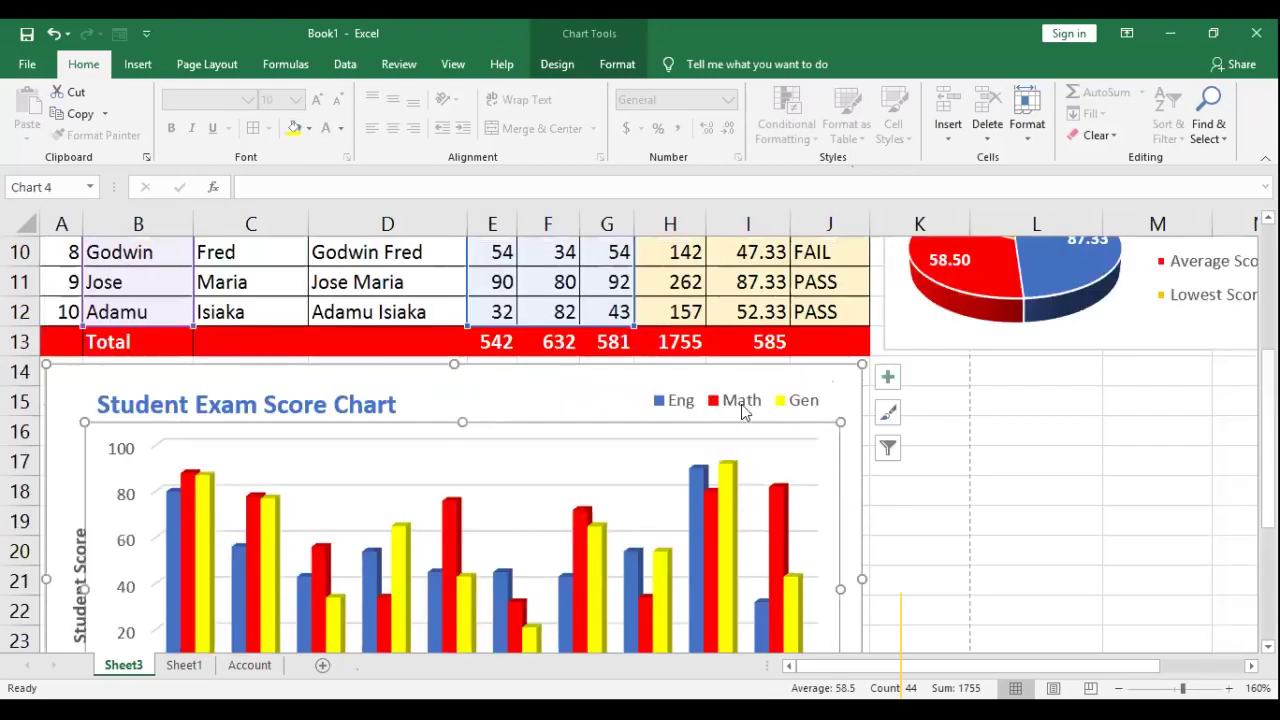
pyautogui.press('Escape')
pyautogui.scroll(-2, 715, 450)
pyautogui.scroll(-2, 727, 500)
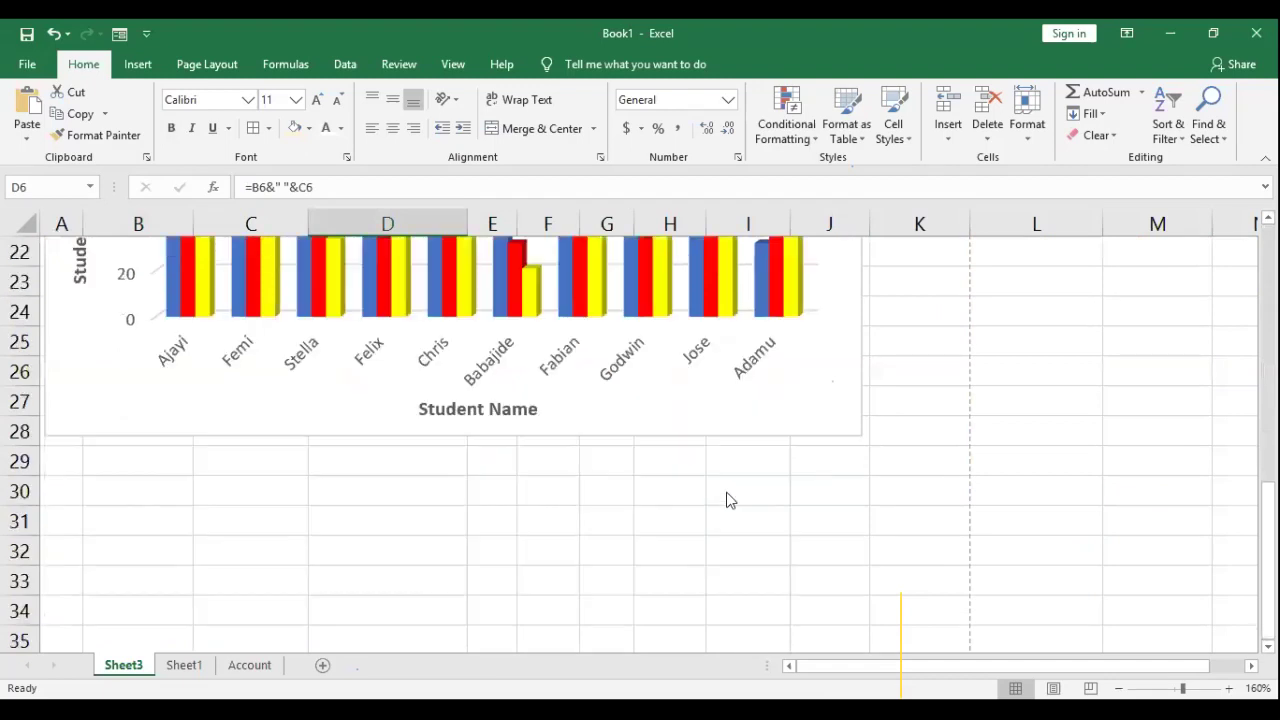
pyautogui.scroll(4, 727, 500)
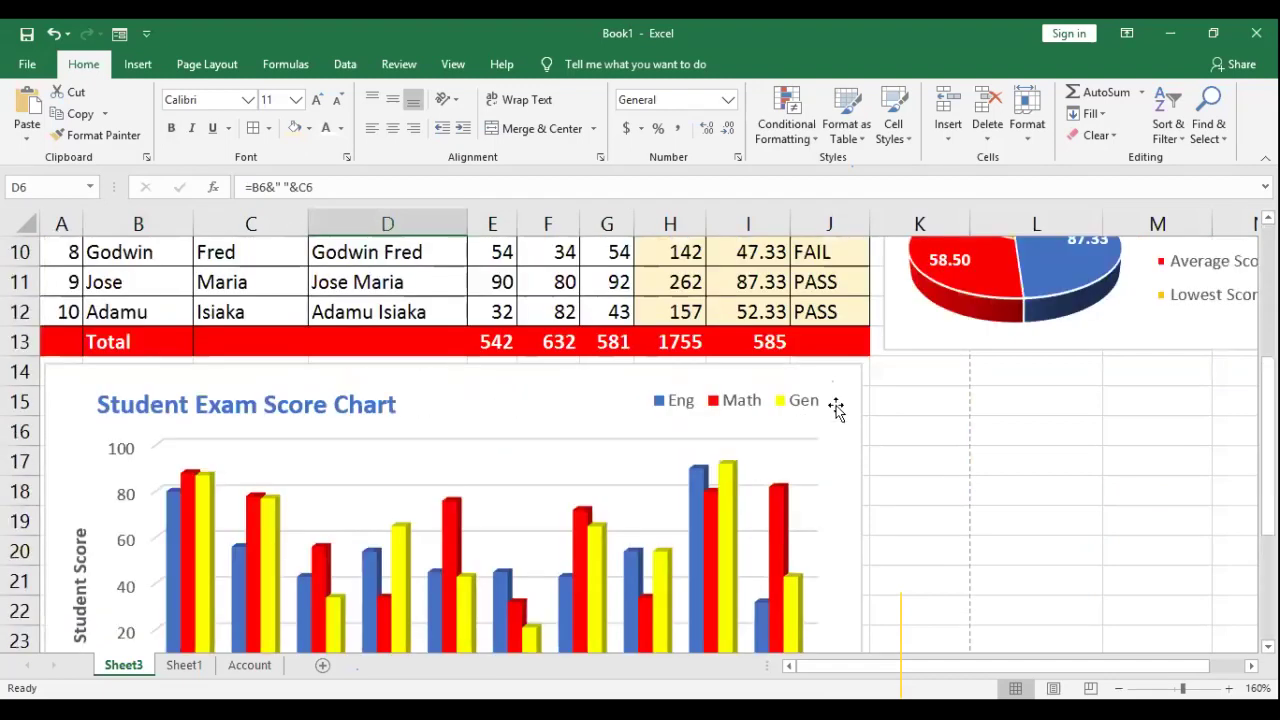
pyautogui.click(670, 630)
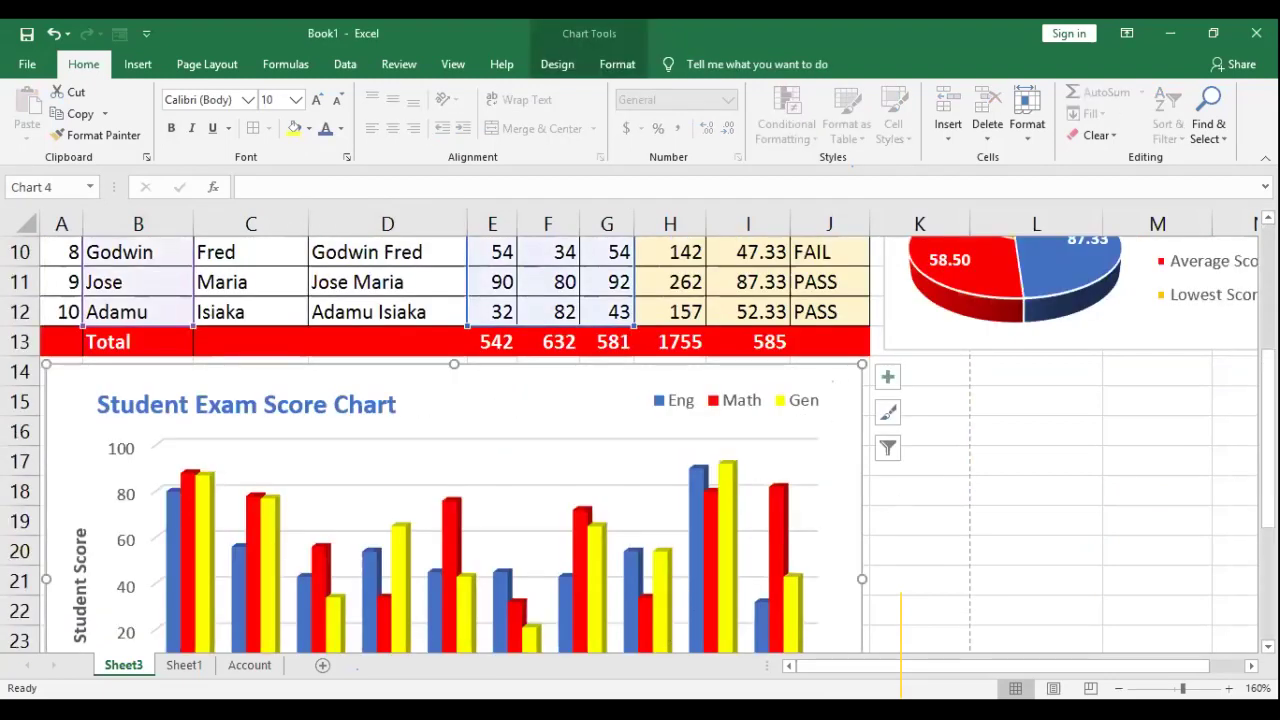
pyautogui.hscroll(3, 650, 440)
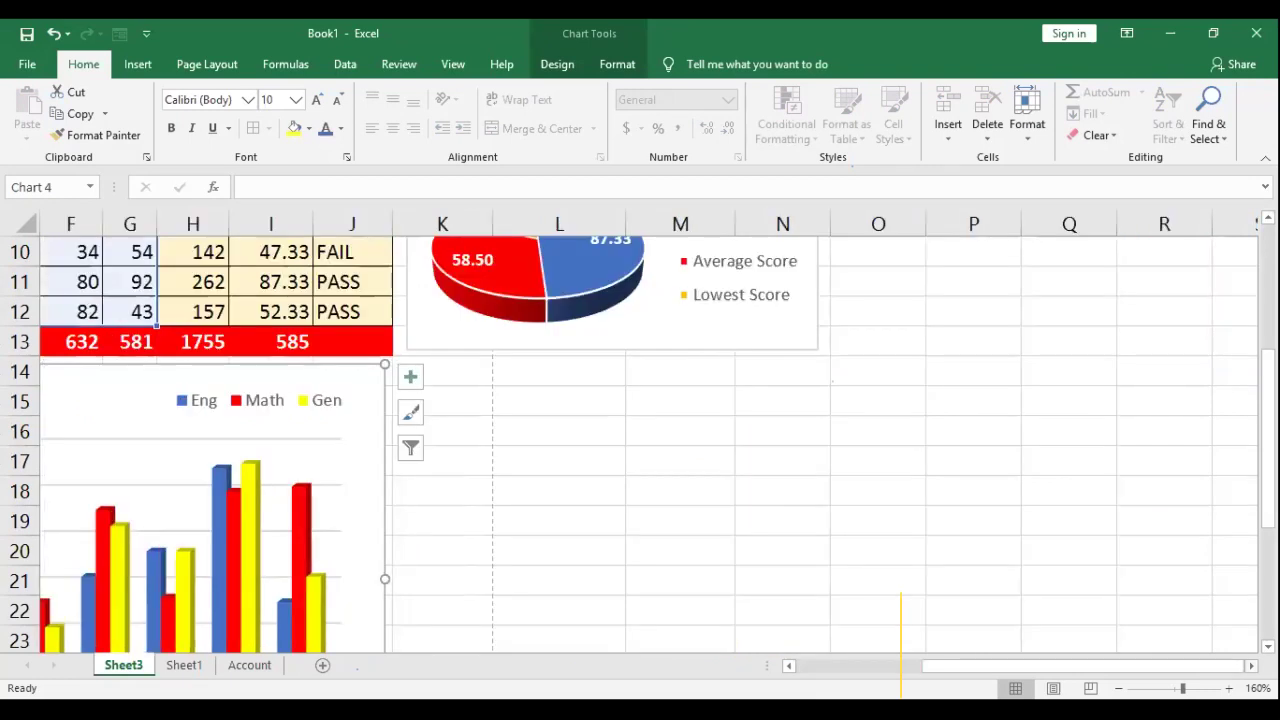
# Step: Insert a 3-D clustered column chart of first names B3:B12 against averages I3:I12, then shrink it
pyautogui.hotkey('ctrl', 'Home')
pyautogui.moveTo(110, 312); pyautogui.dragTo(130, 585)
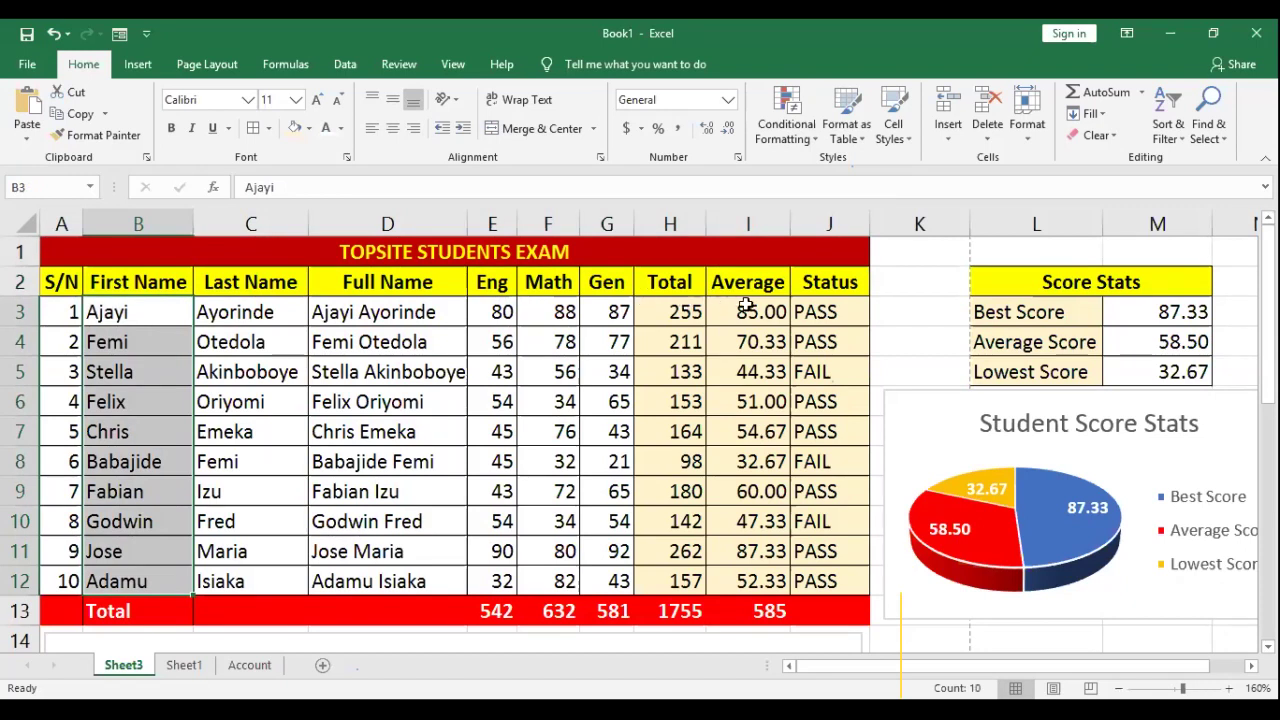
pyautogui.moveTo(748, 312); pyautogui.dragTo(742, 582)
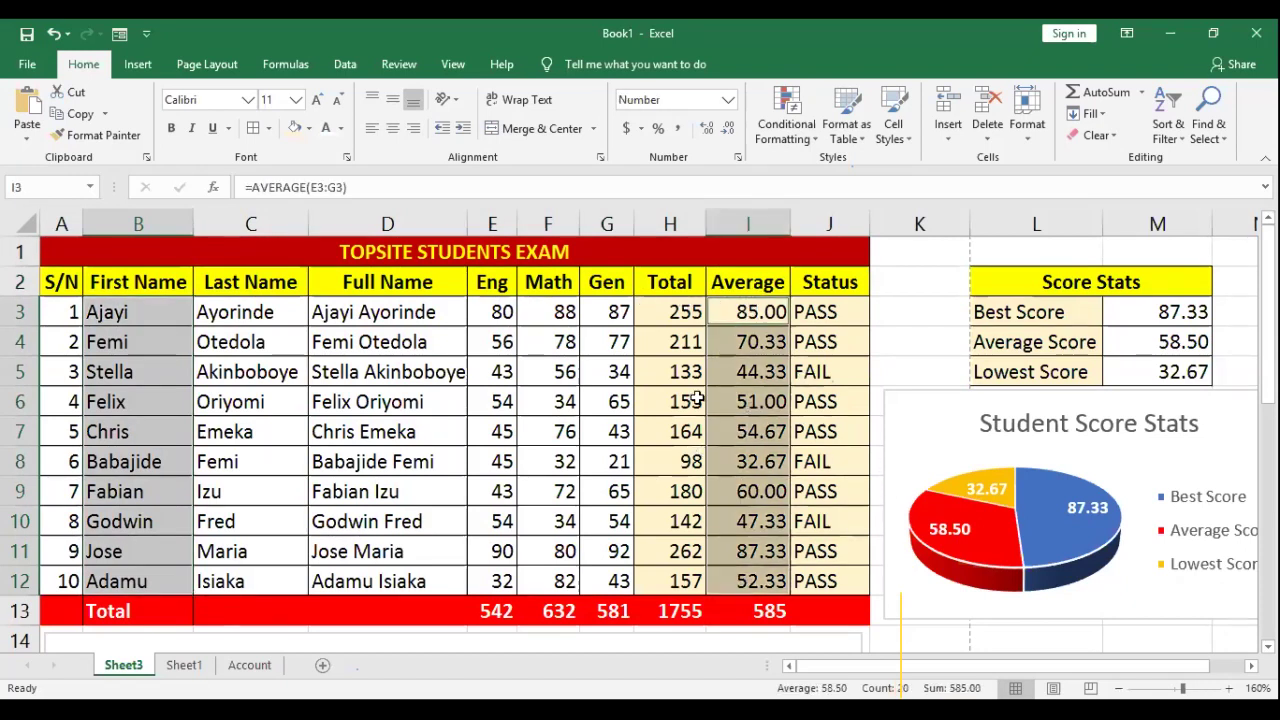
pyautogui.click(135, 65)
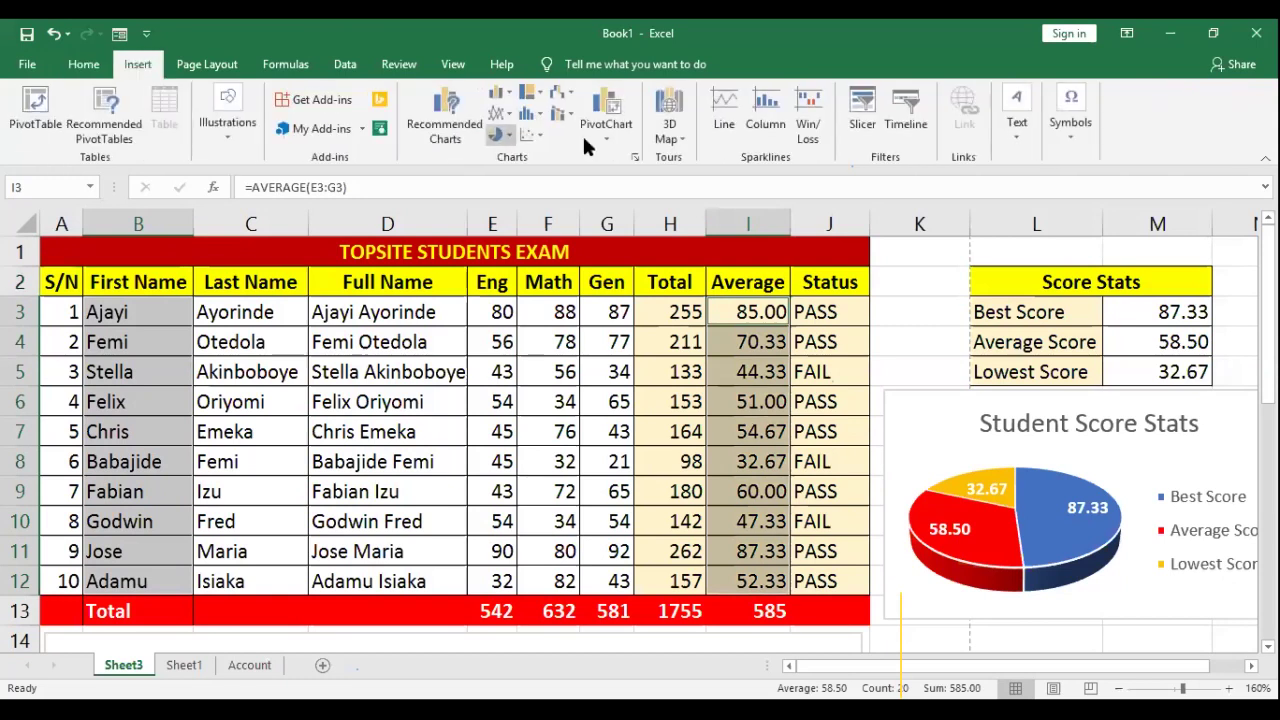
pyautogui.click(529, 117)
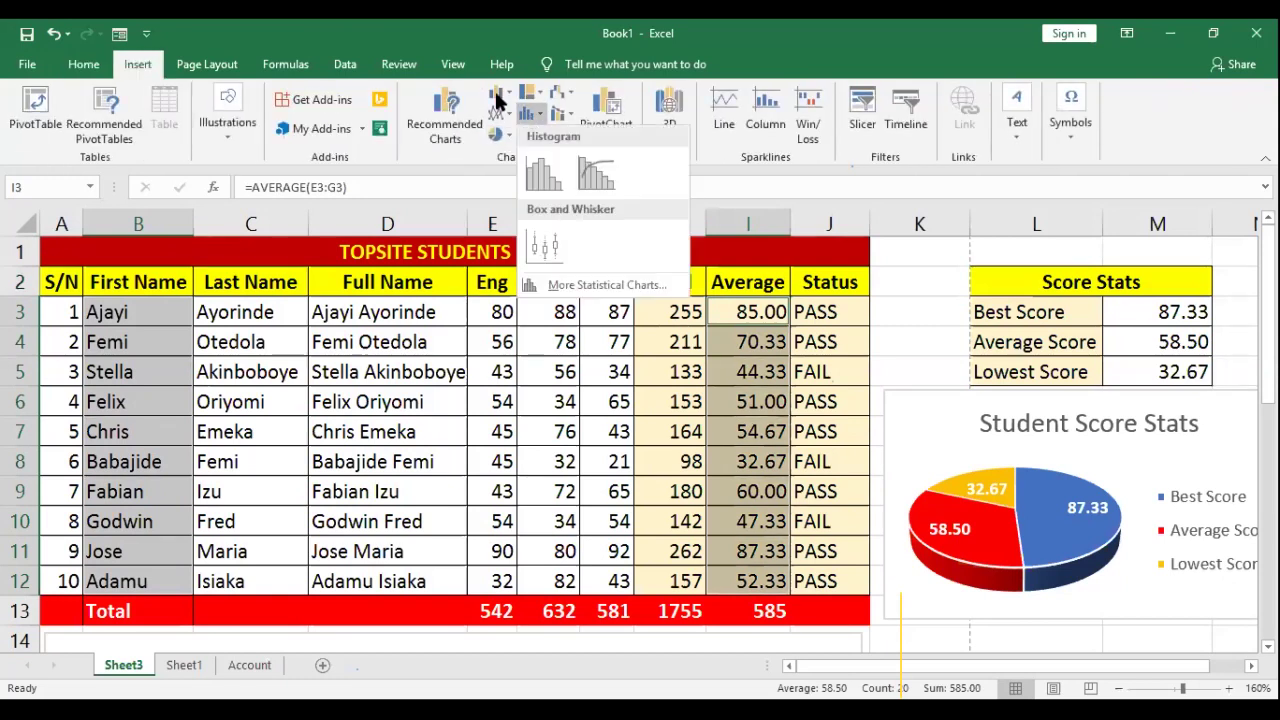
pyautogui.click(500, 95)
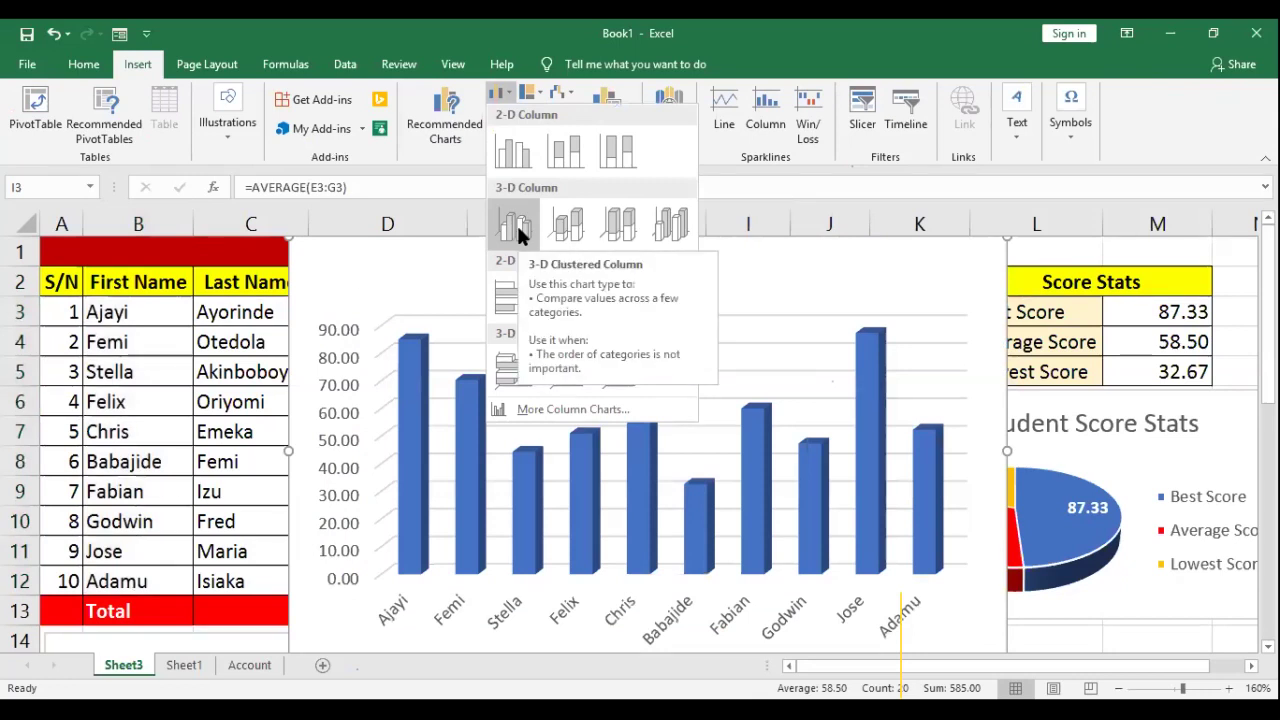
pyautogui.click(516, 232)
pyautogui.moveTo(290, 240); pyautogui.dragTo(623, 325)
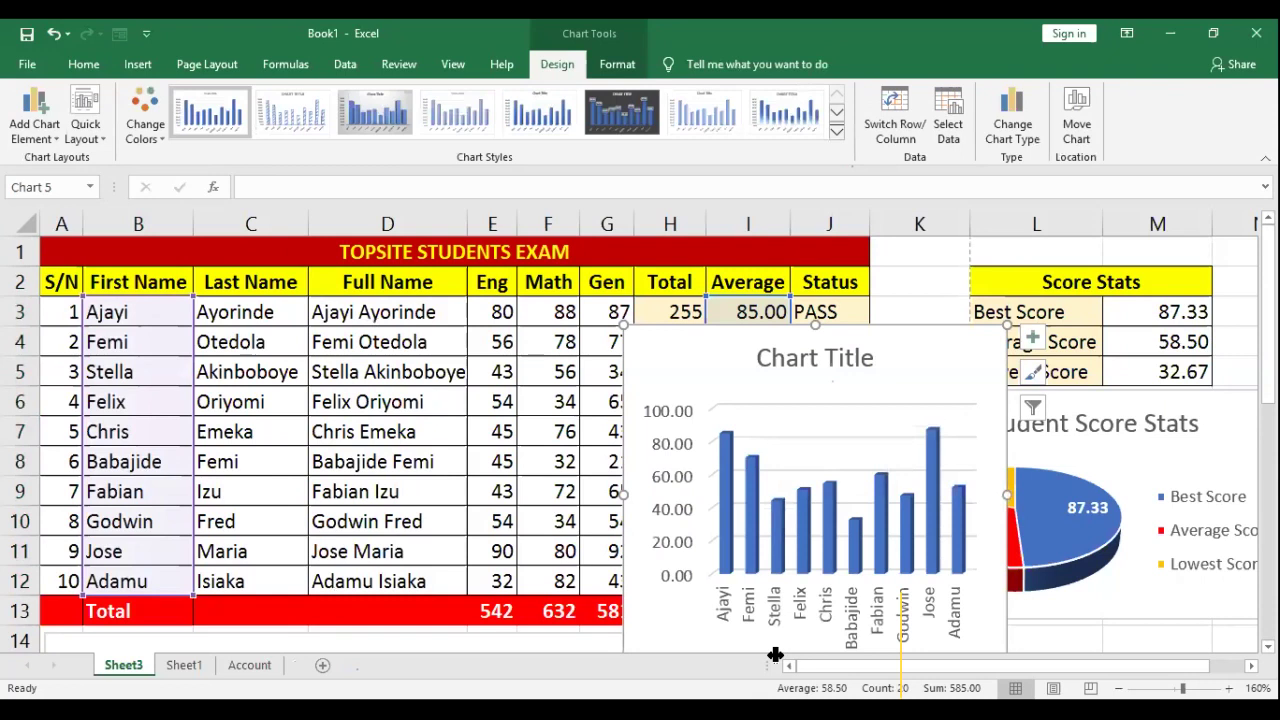
# Step: Enlarge the plot area and move the averages chart down beside the exam score chart
pyautogui.hscroll(1, 775, 655)
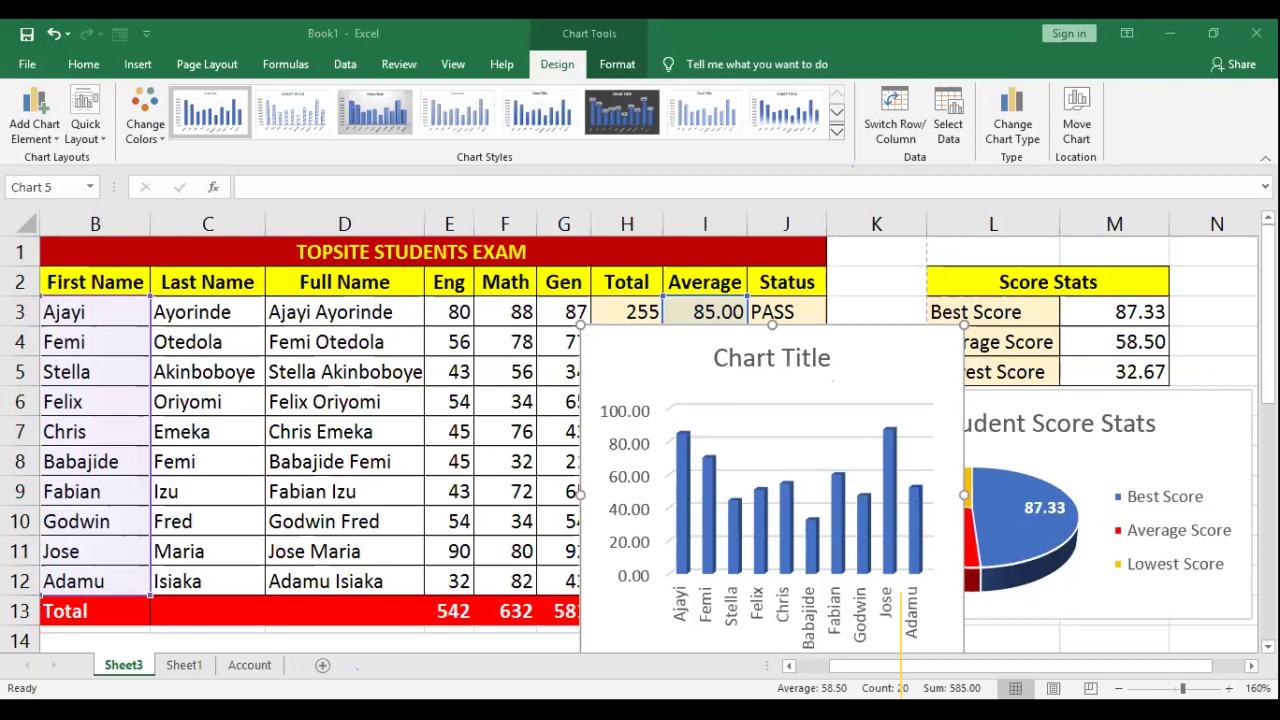
pyautogui.scroll(-2, 1148, 668)
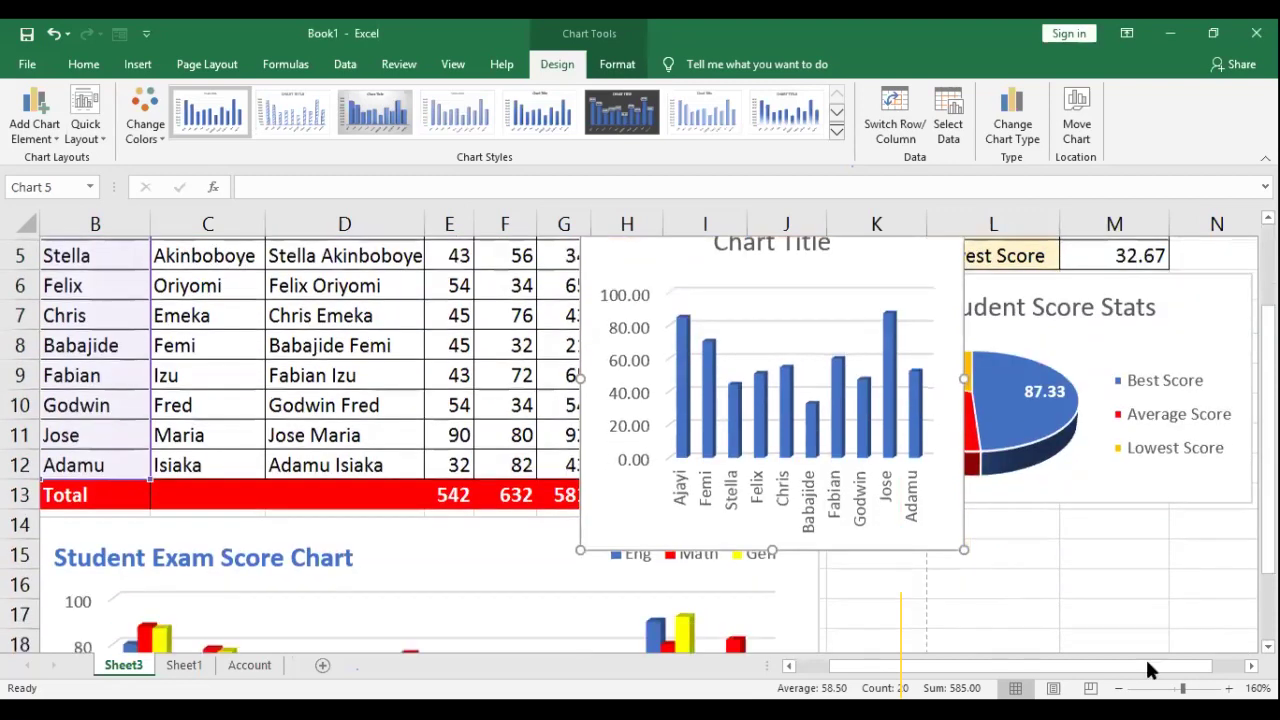
pyautogui.hscroll(1, 1145, 668)
pyautogui.scroll(-2, 1145, 668)
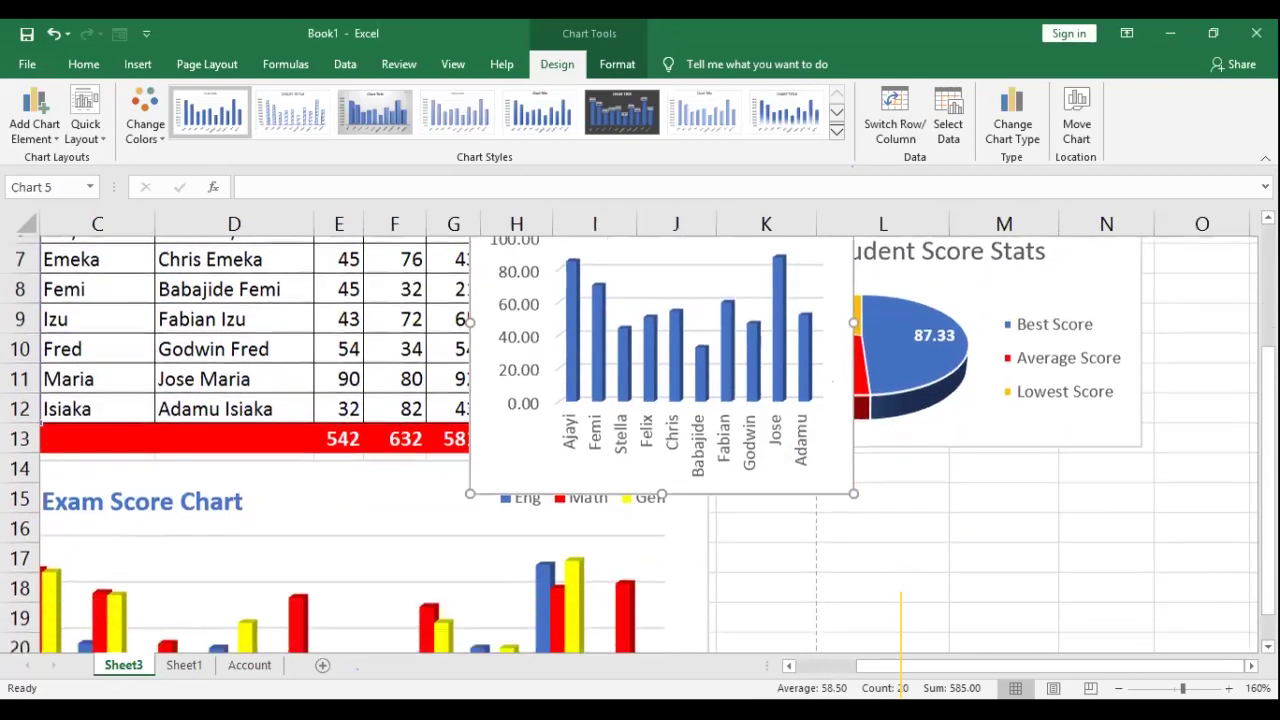
pyautogui.scroll(-1, 778, 508)
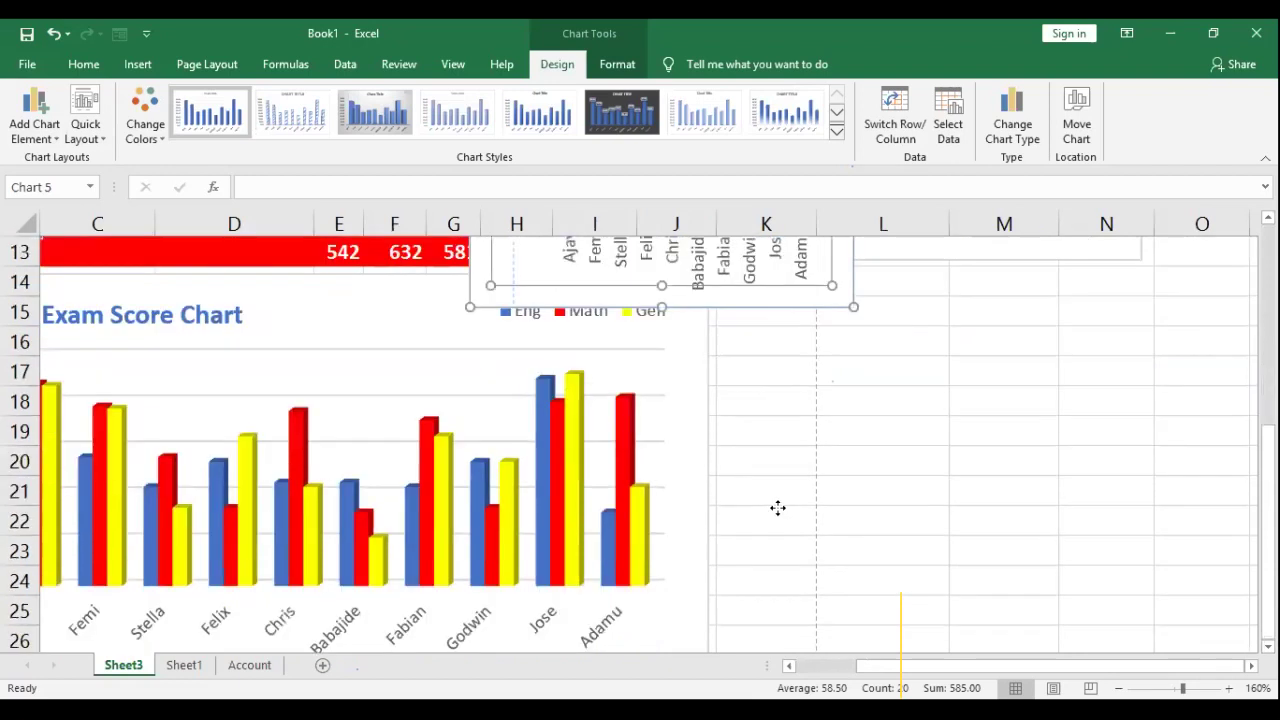
pyautogui.moveTo(830, 304); pyautogui.dragTo(845, 289)
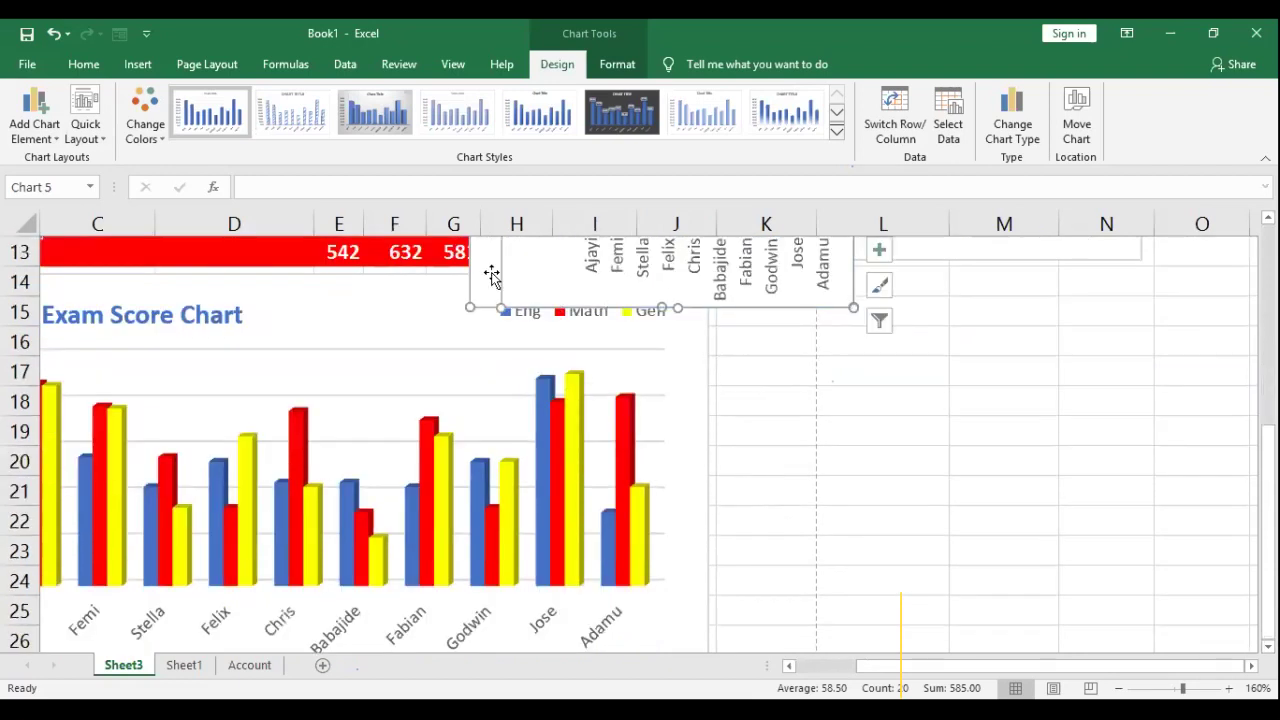
pyautogui.moveTo(476, 268); pyautogui.dragTo(726, 572)
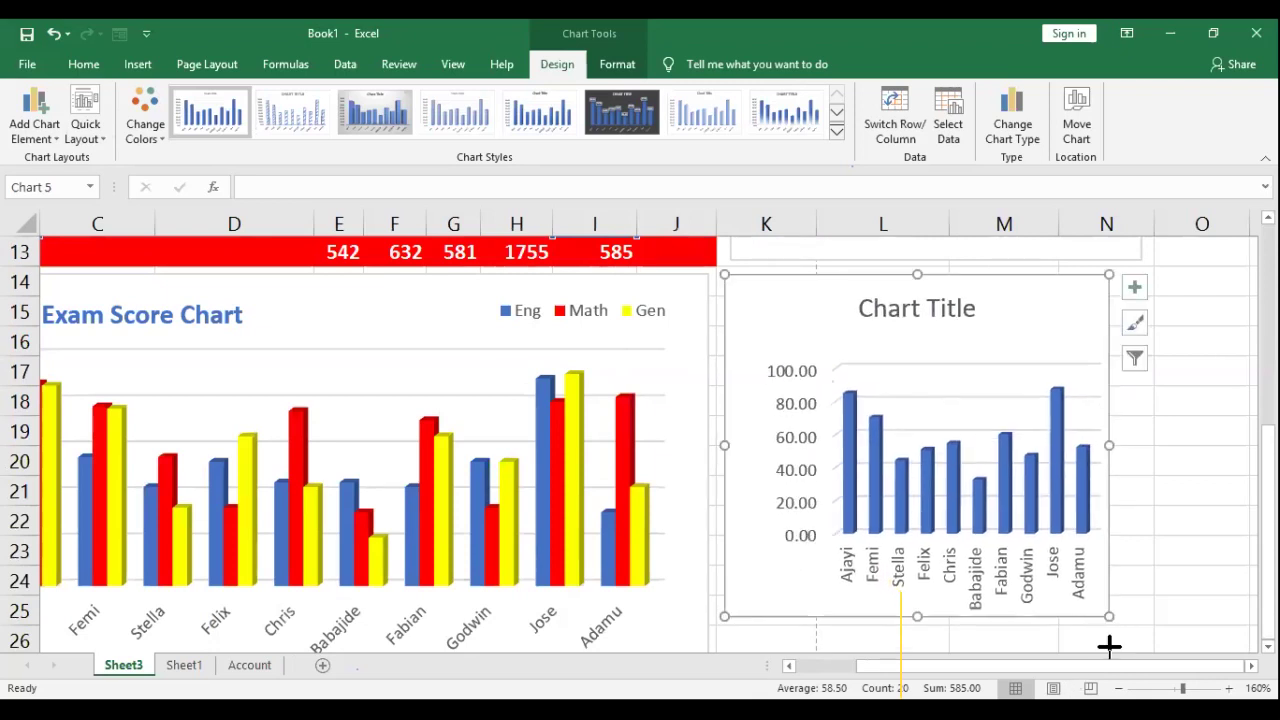
pyautogui.moveTo(1110, 607); pyautogui.dragTo(1109, 606)
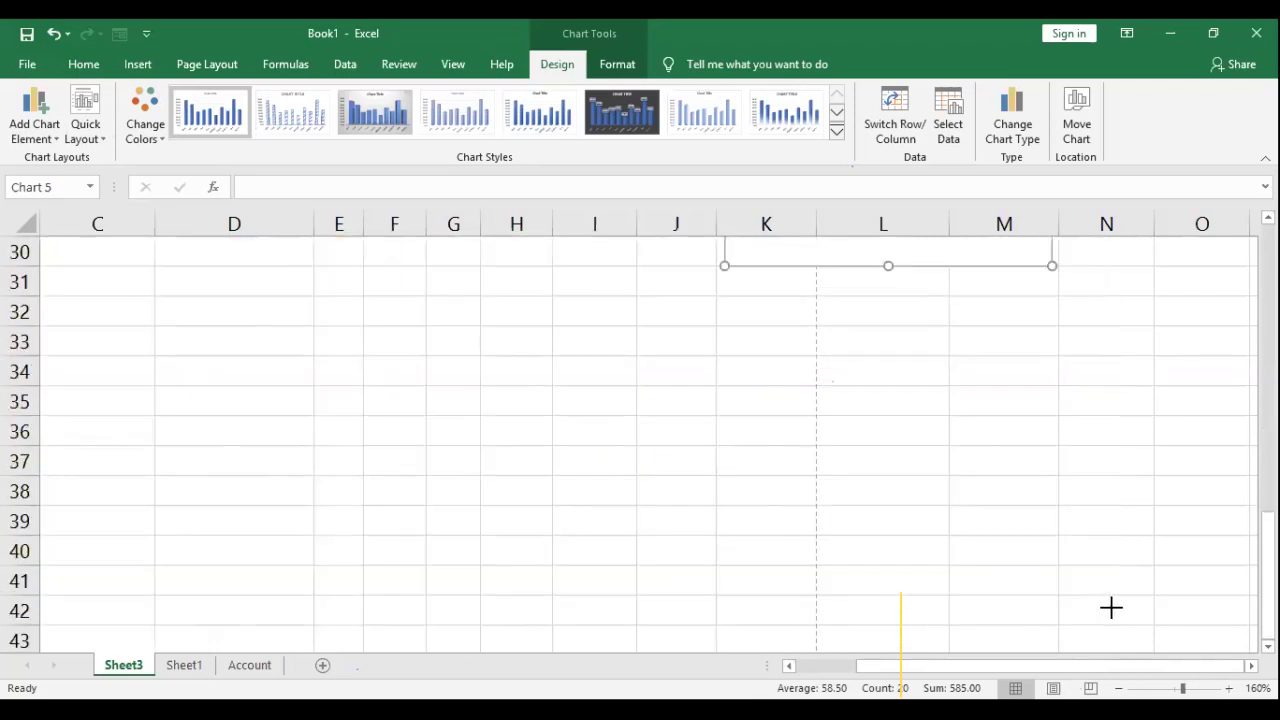
pyautogui.scroll(3, 889, 399)
pyautogui.scroll(1, 889, 399)
# Step: Resize the averages chart with its handles to fit under the pie chart
pyautogui.moveTo(888, 533); pyautogui.dragTo(888, 460)
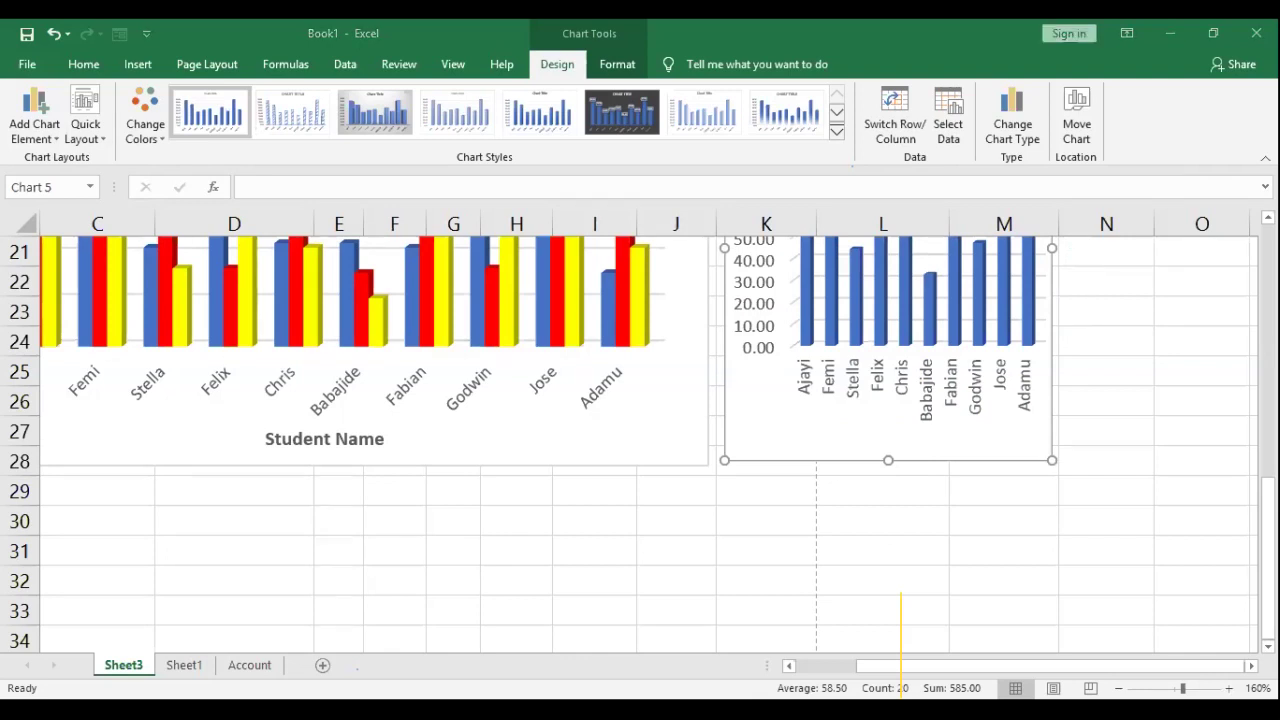
pyautogui.scroll(3, 640, 440)
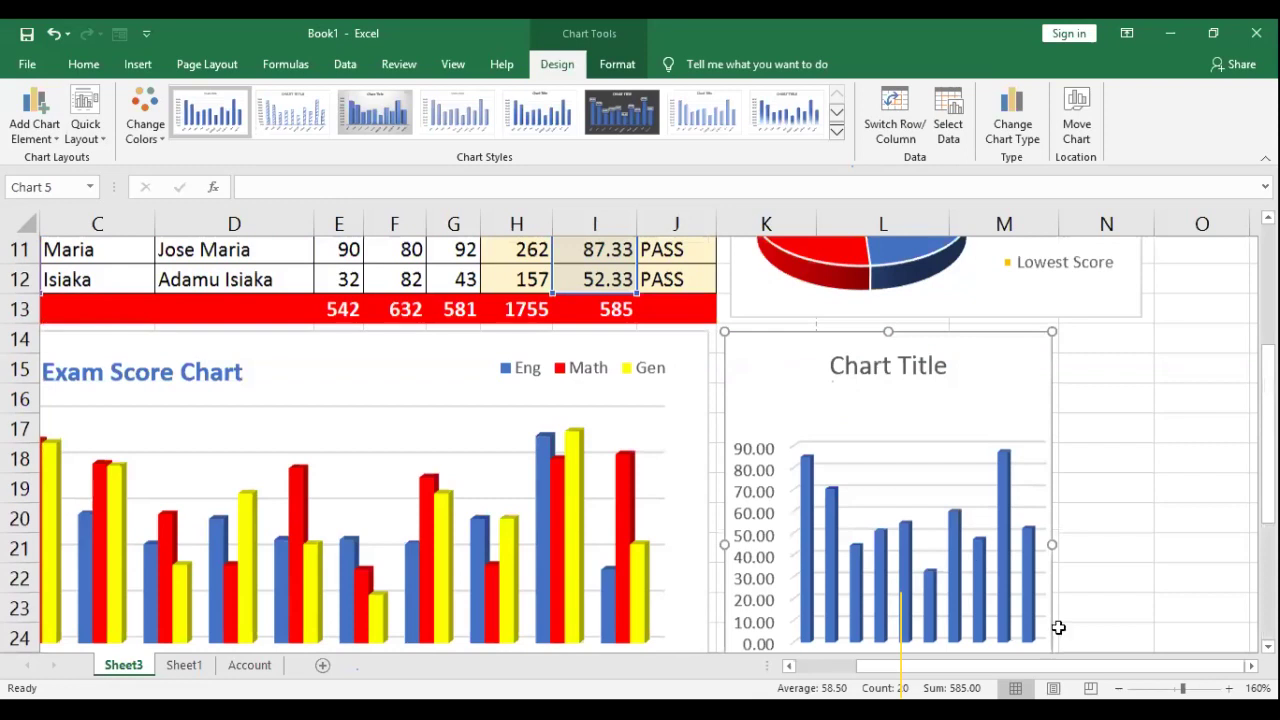
pyautogui.moveTo(1051, 634); pyautogui.dragTo(1145, 606)
pyautogui.scroll(3, 1145, 608)
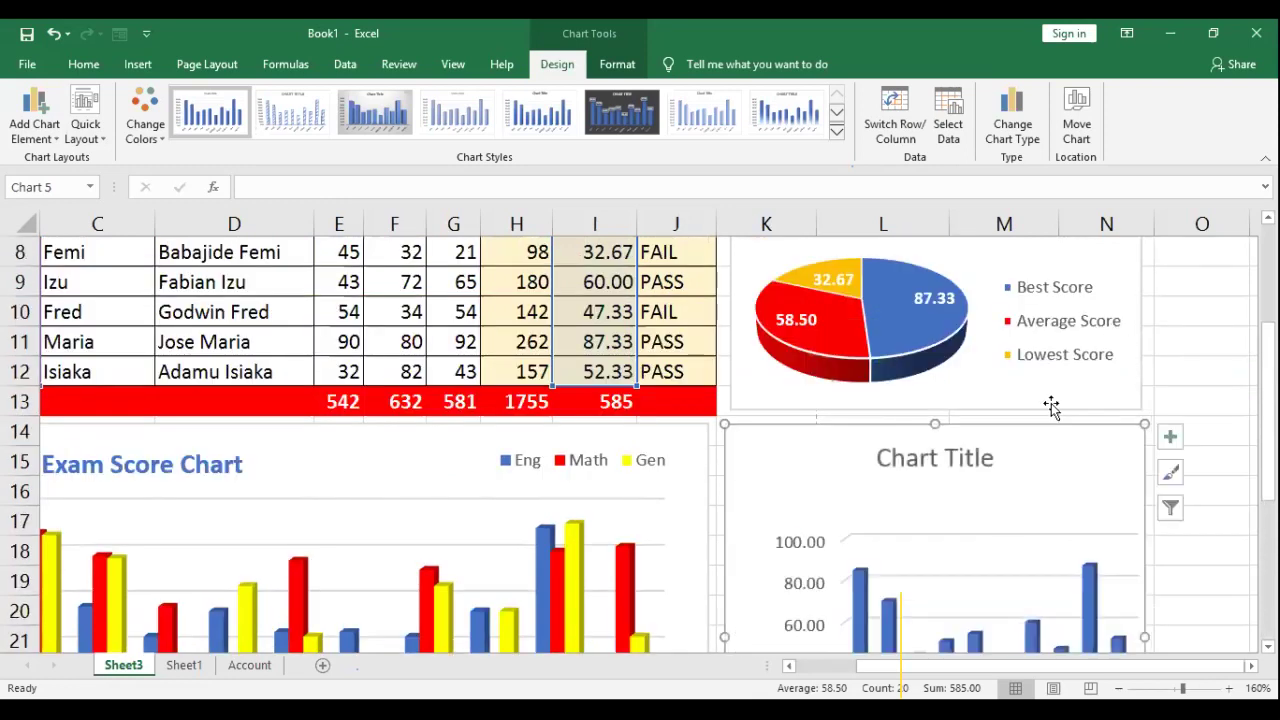
pyautogui.scroll(-3, 994, 415)
pyautogui.scroll(2, 1001, 408)
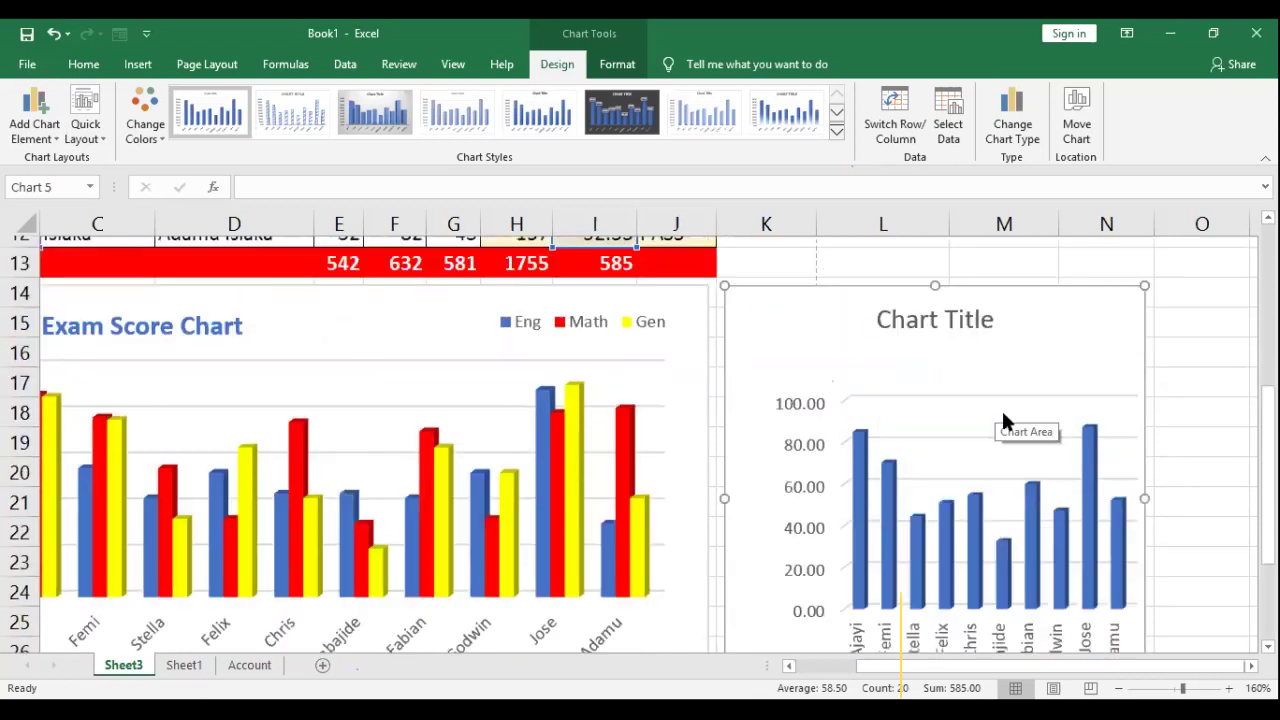
pyautogui.scroll(-1, 908, 400)
# Step: Shift the averages chart's plot area slightly left
pyautogui.click(908, 544)
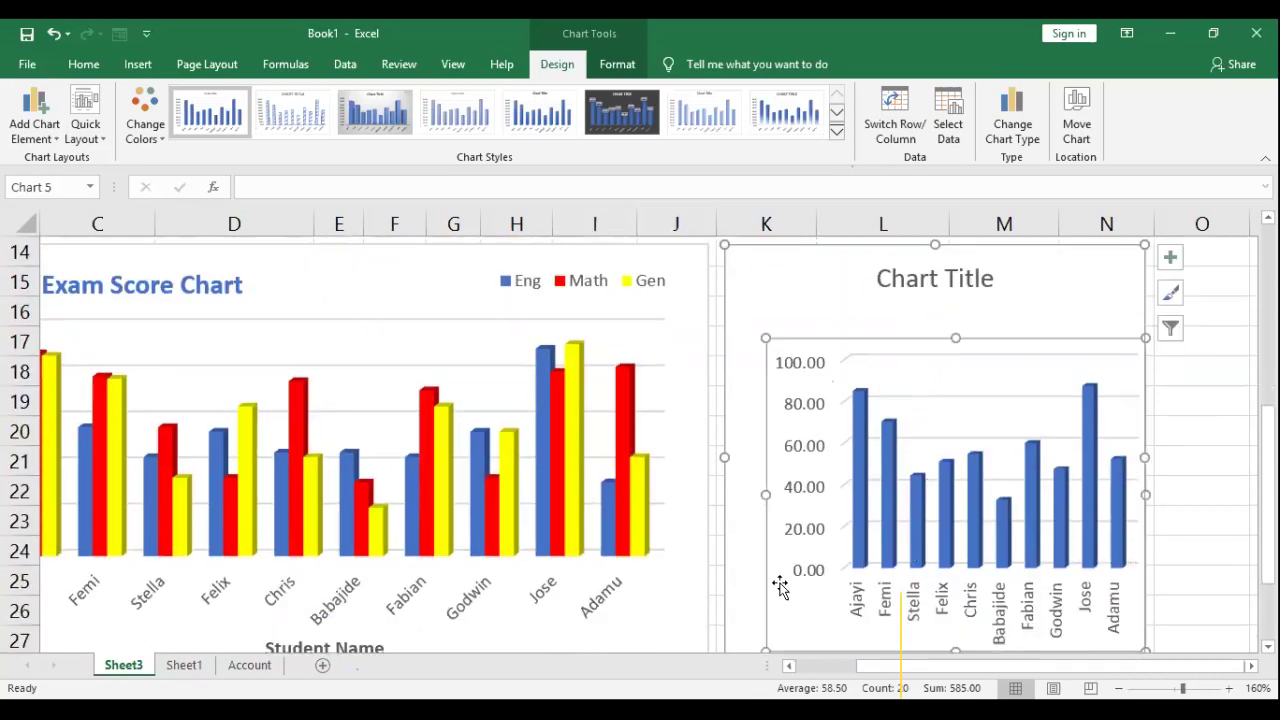
pyautogui.moveTo(757, 587); pyautogui.dragTo(752, 590)
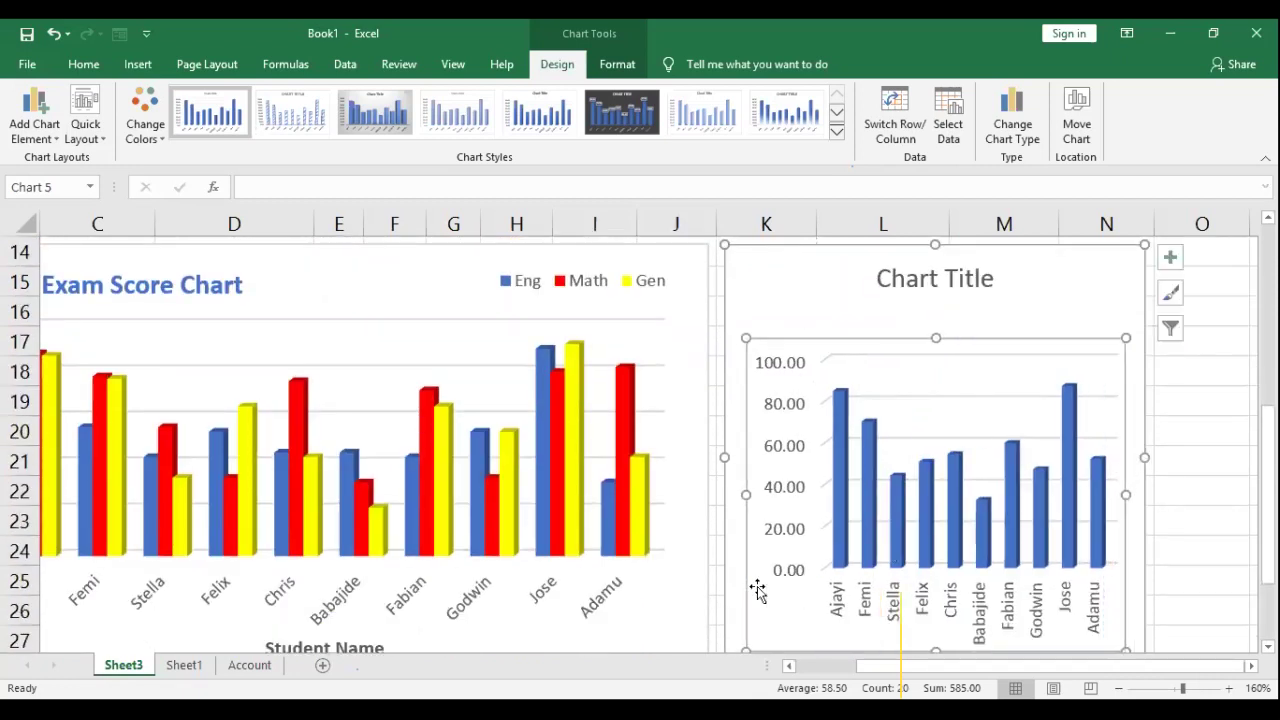
pyautogui.click(1190, 482)
pyautogui.click(1088, 500)
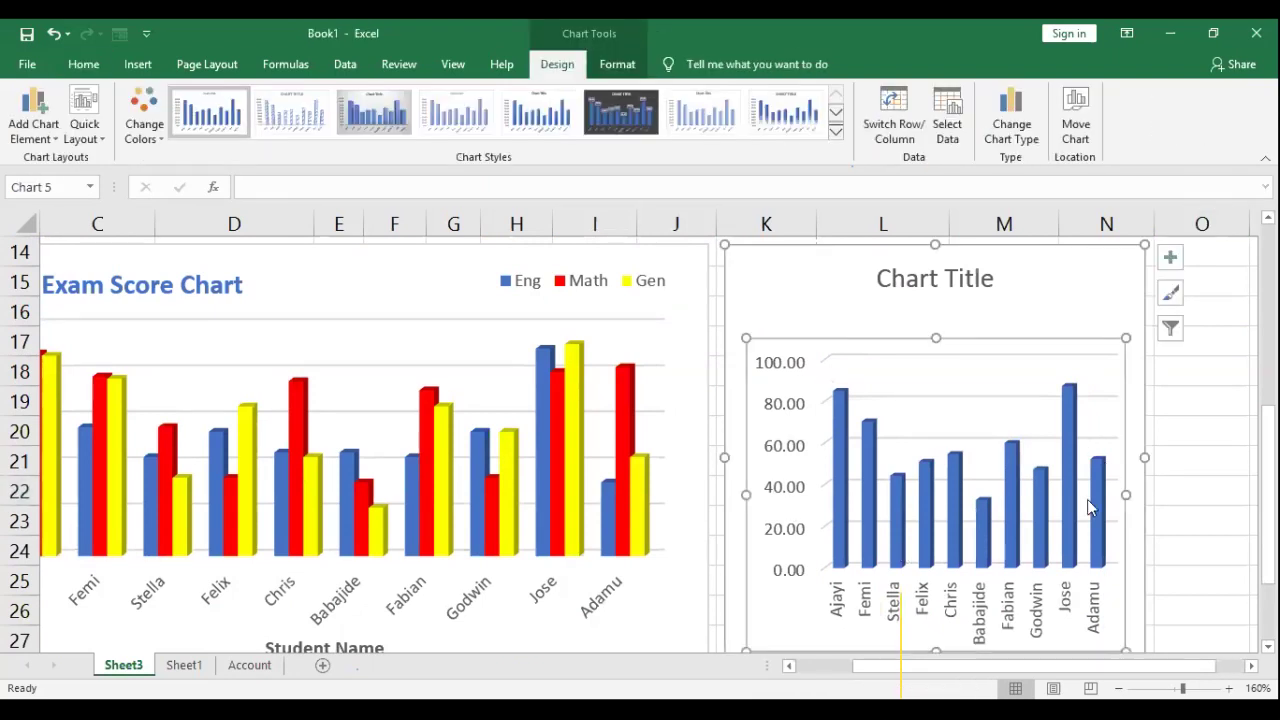
pyautogui.scroll(-1, 1089, 494)
pyautogui.scroll(1, 1089, 492)
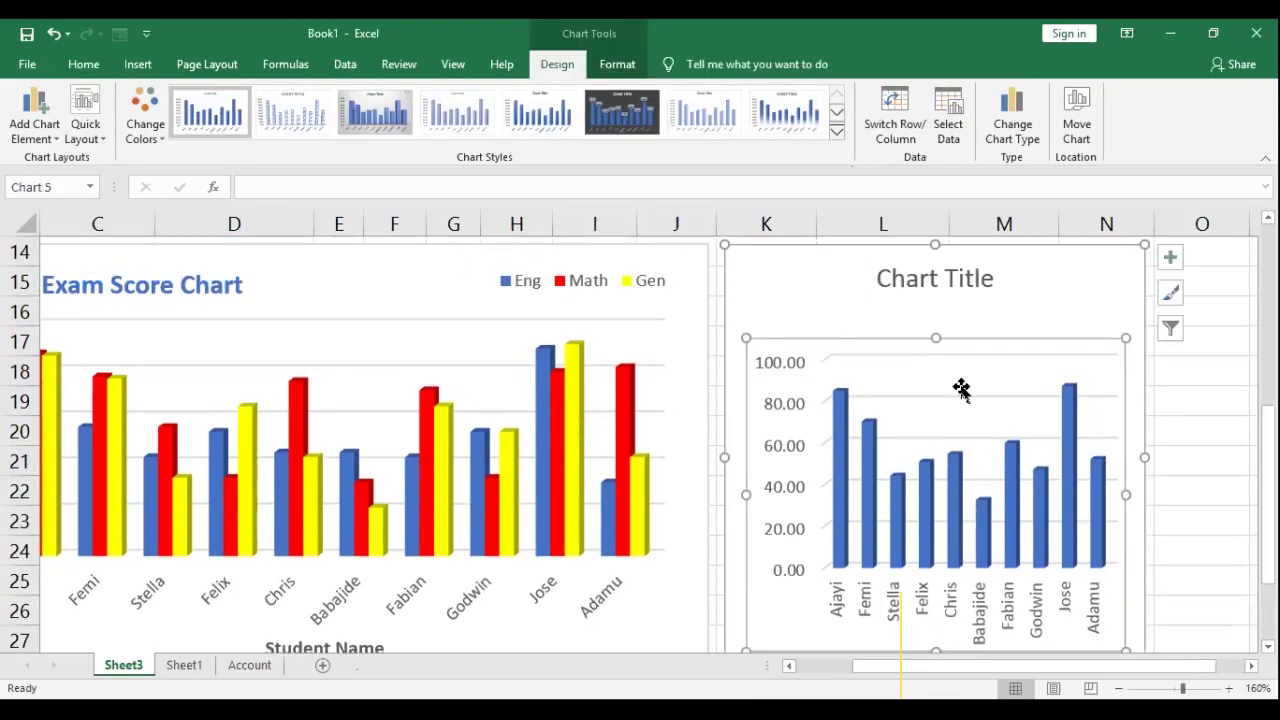
pyautogui.scroll(2, 960, 389)
# Step: Replace the 'Chart Title' placeholder with 'Student Average Score'
pyautogui.click(920, 369)
pyautogui.tripleClick(986, 373)
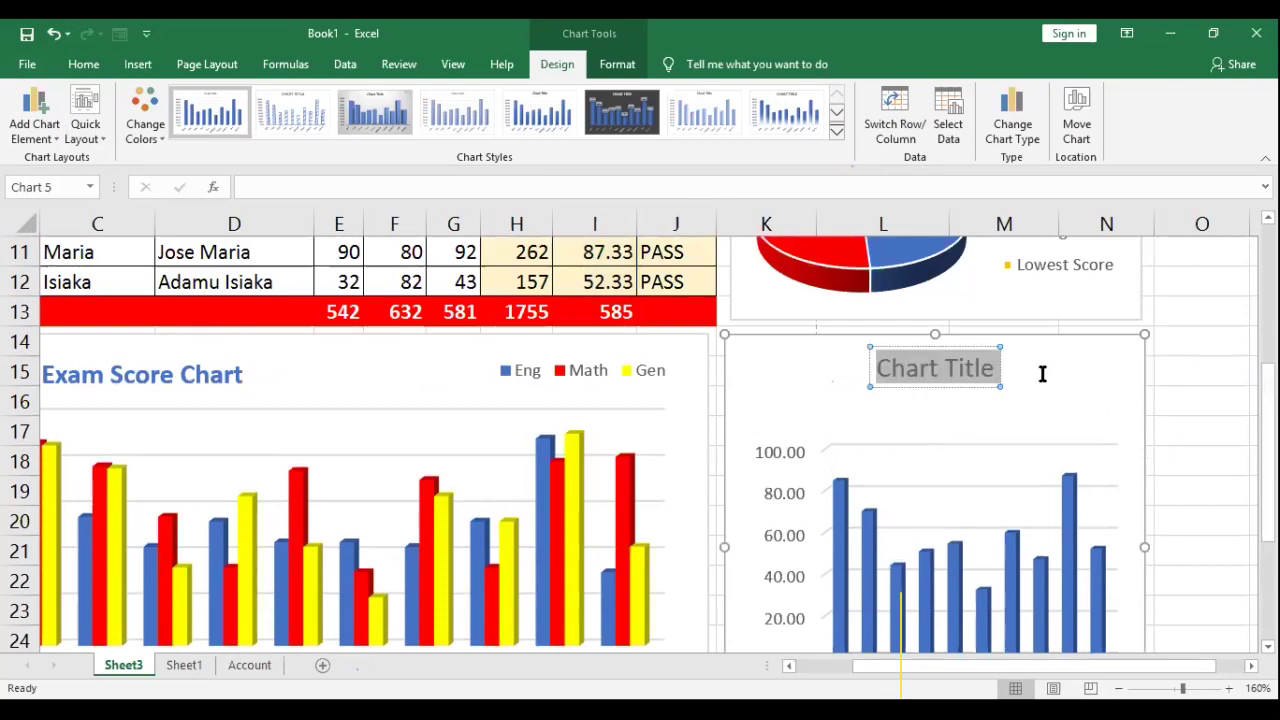
pyautogui.write('Student')
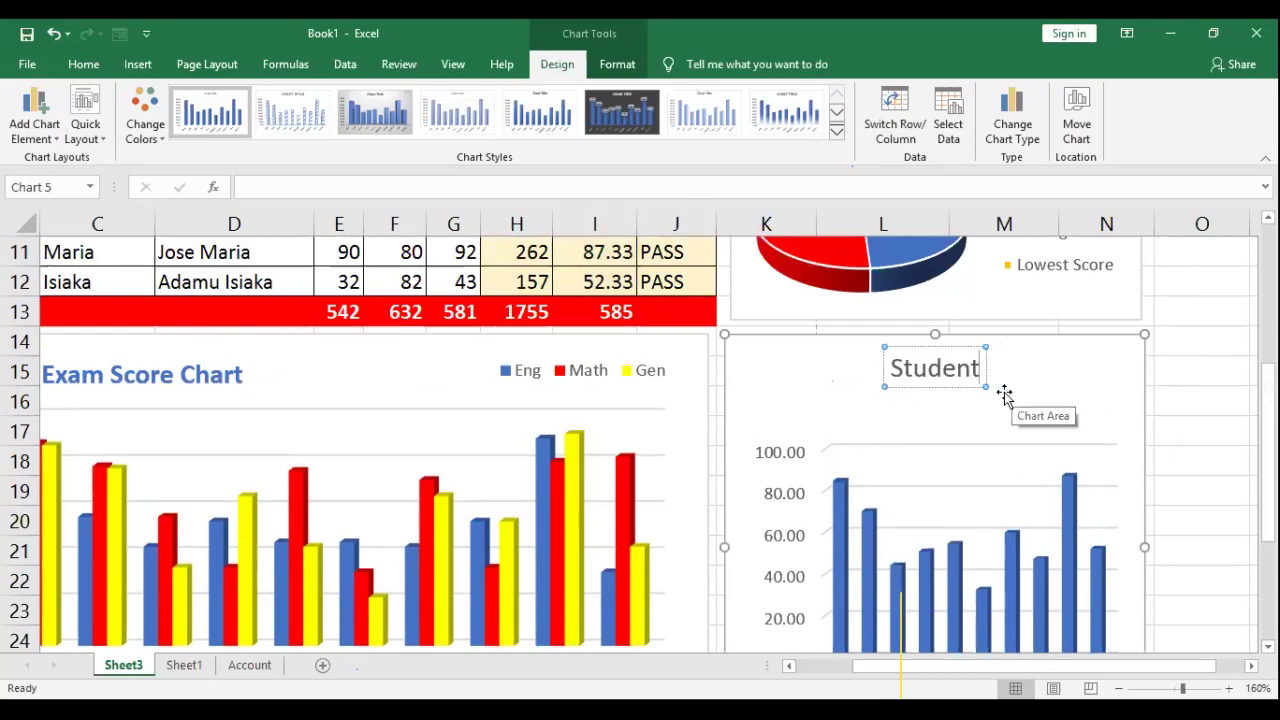
pyautogui.write(' Average Score')
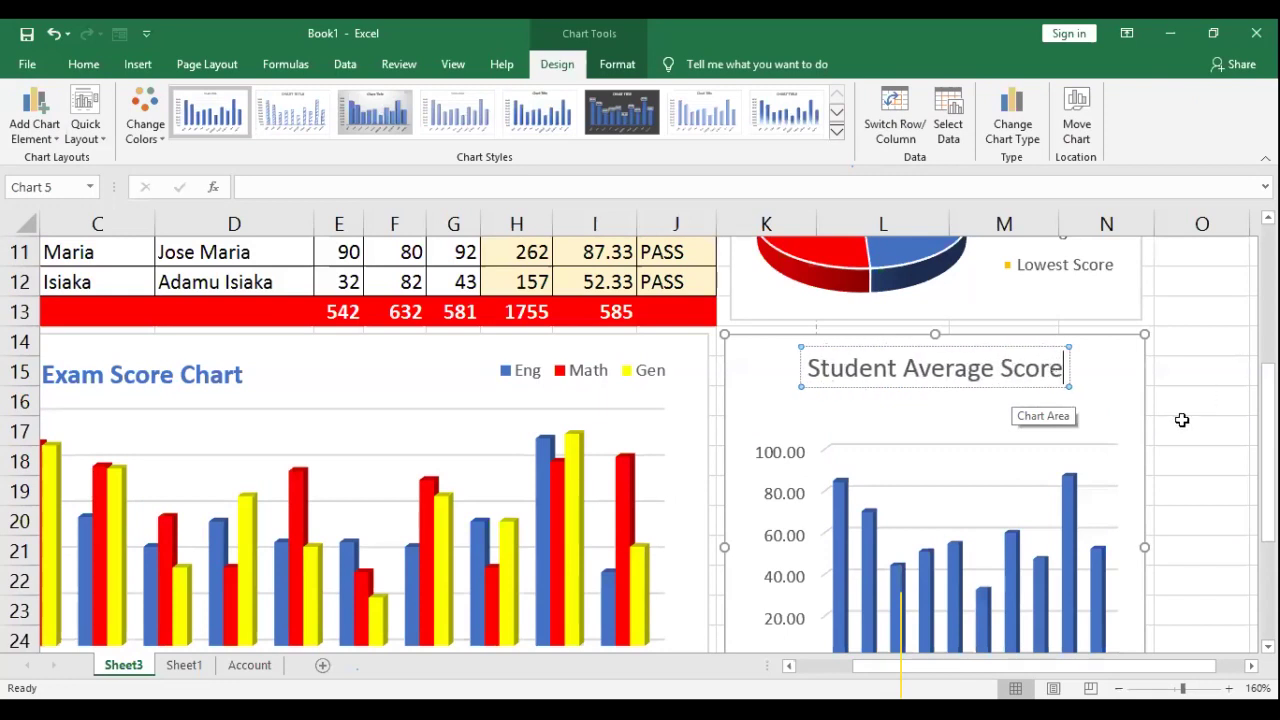
pyautogui.click(1190, 402)
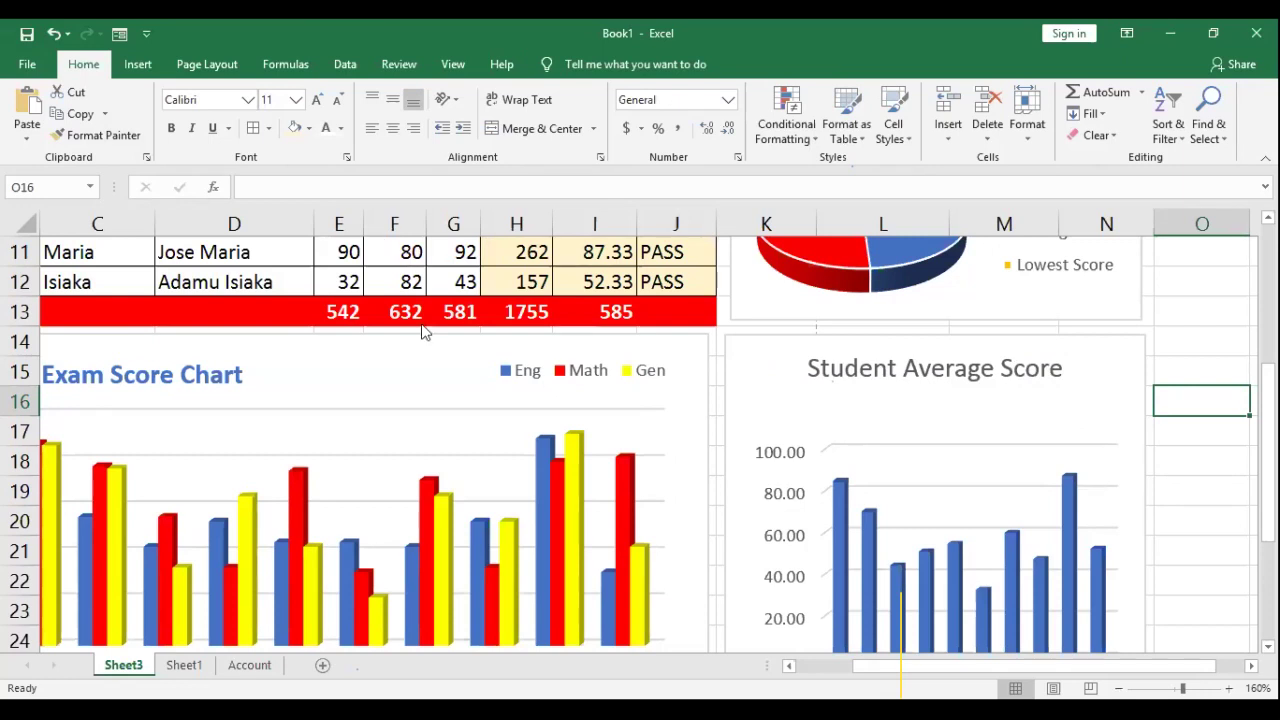
pyautogui.click(498, 261)
pyautogui.scroll(-3, 505, 277)
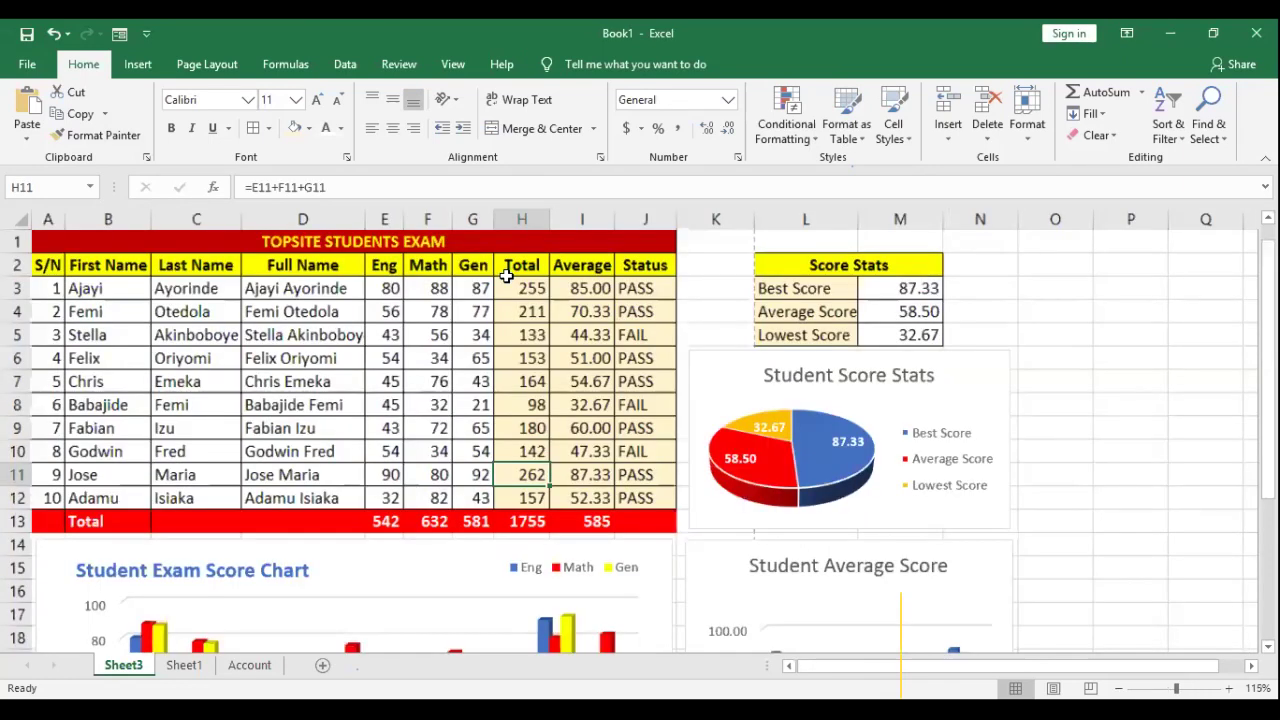
pyautogui.scroll(-3, 518, 373)
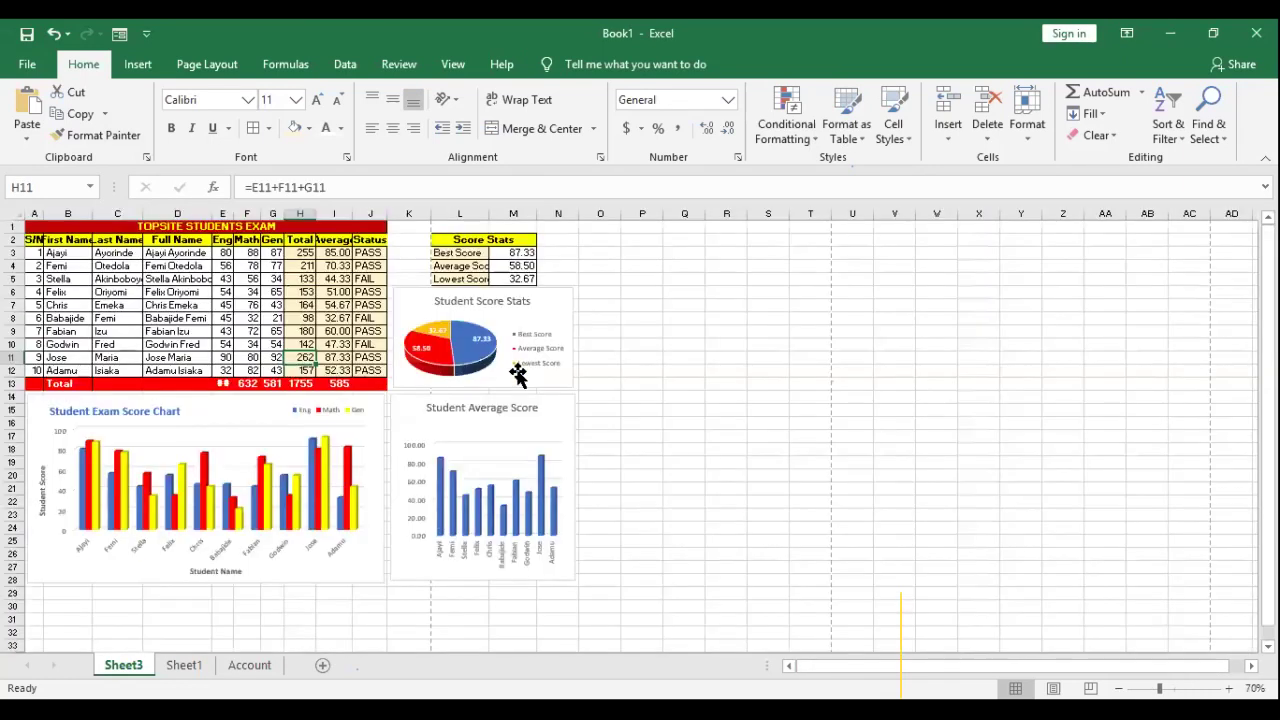
pyautogui.scroll(1, 628, 368)
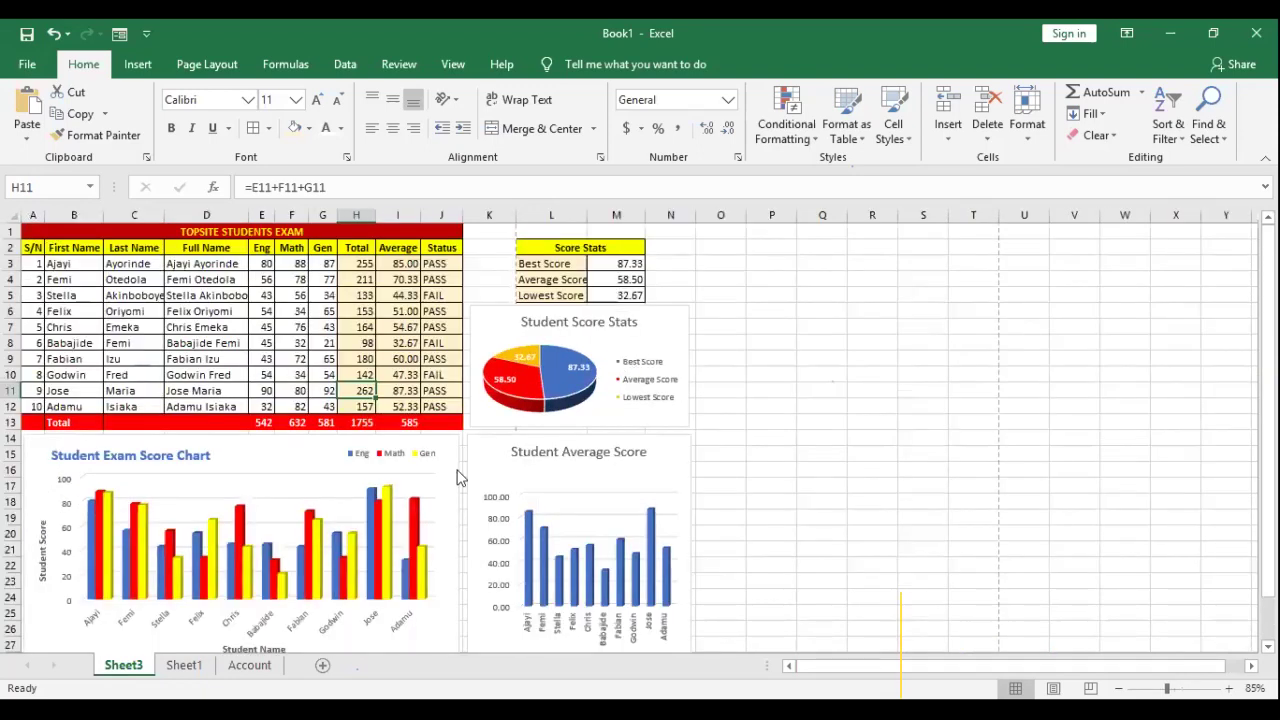
pyautogui.scroll(-1, 238, 420)
pyautogui.click(238, 420)
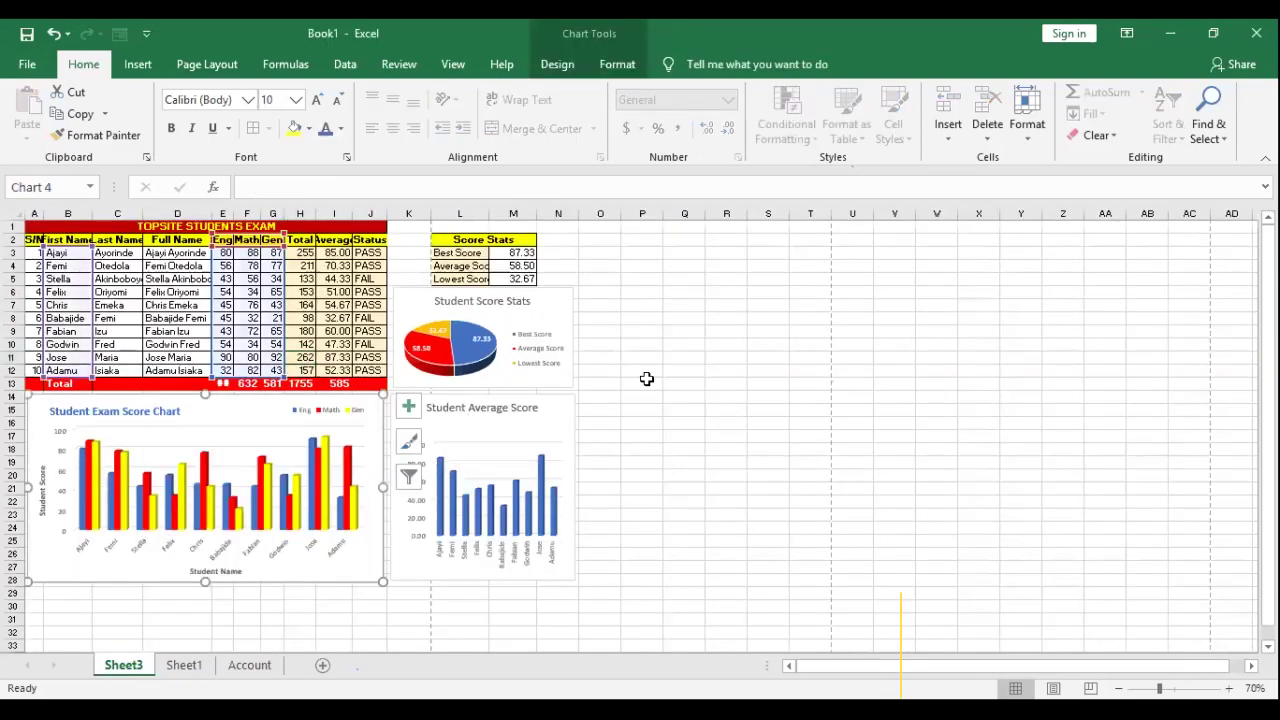
pyautogui.click(535, 408)
pyautogui.click(207, 420)
pyautogui.moveTo(206, 581); pyautogui.dragTo(205, 525)
pyautogui.click(551, 409)
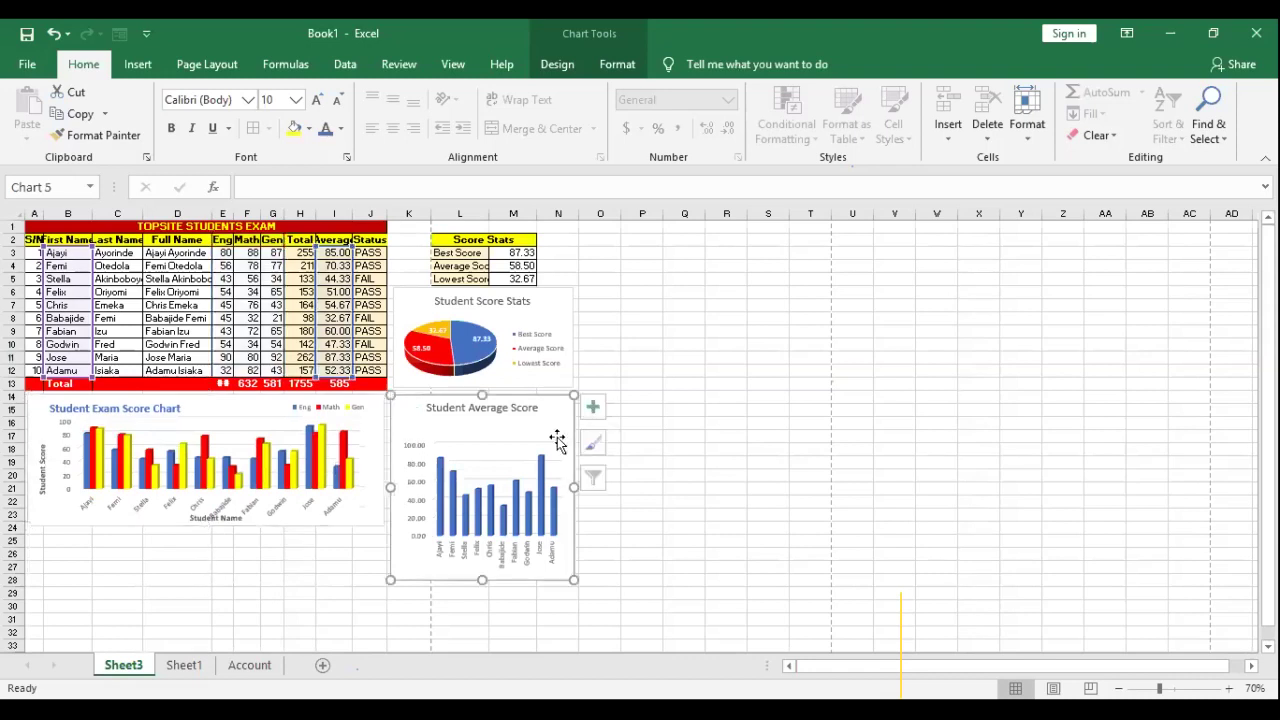
pyautogui.moveTo(481, 581); pyautogui.dragTo(480, 527)
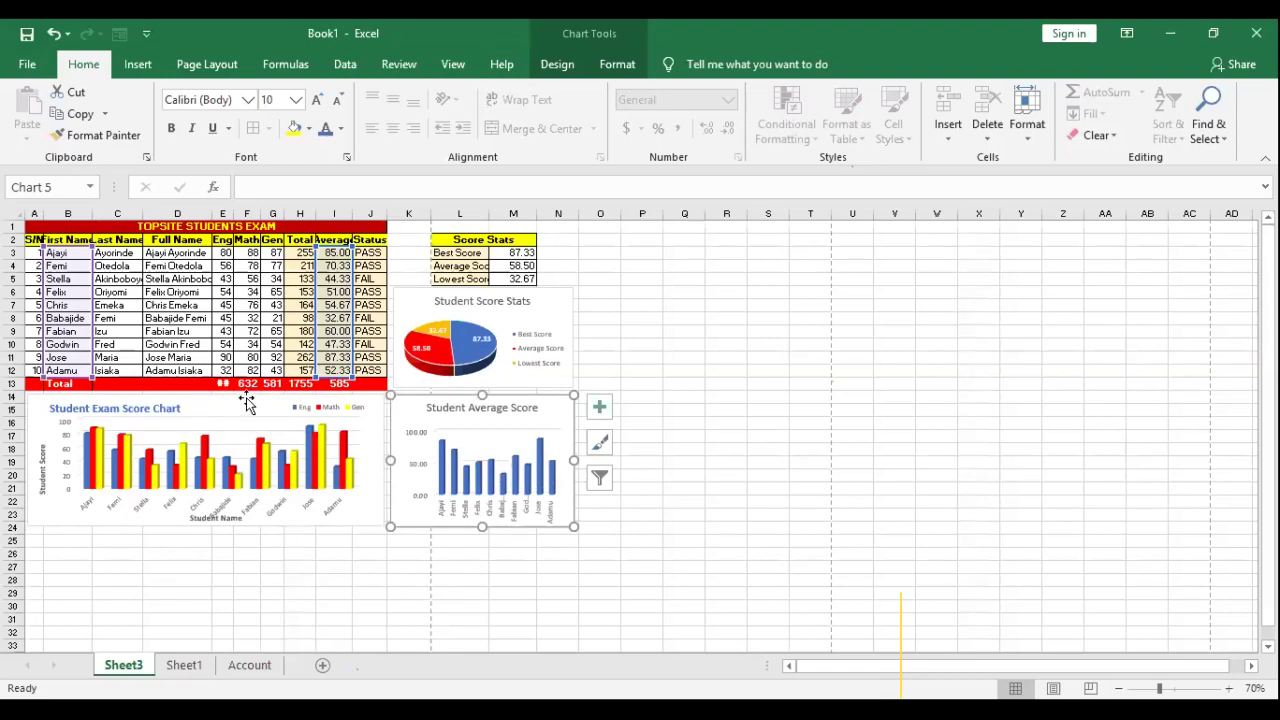
pyautogui.hotkey('ctrl', 'z')
pyautogui.hotkey('ctrl', 'z')
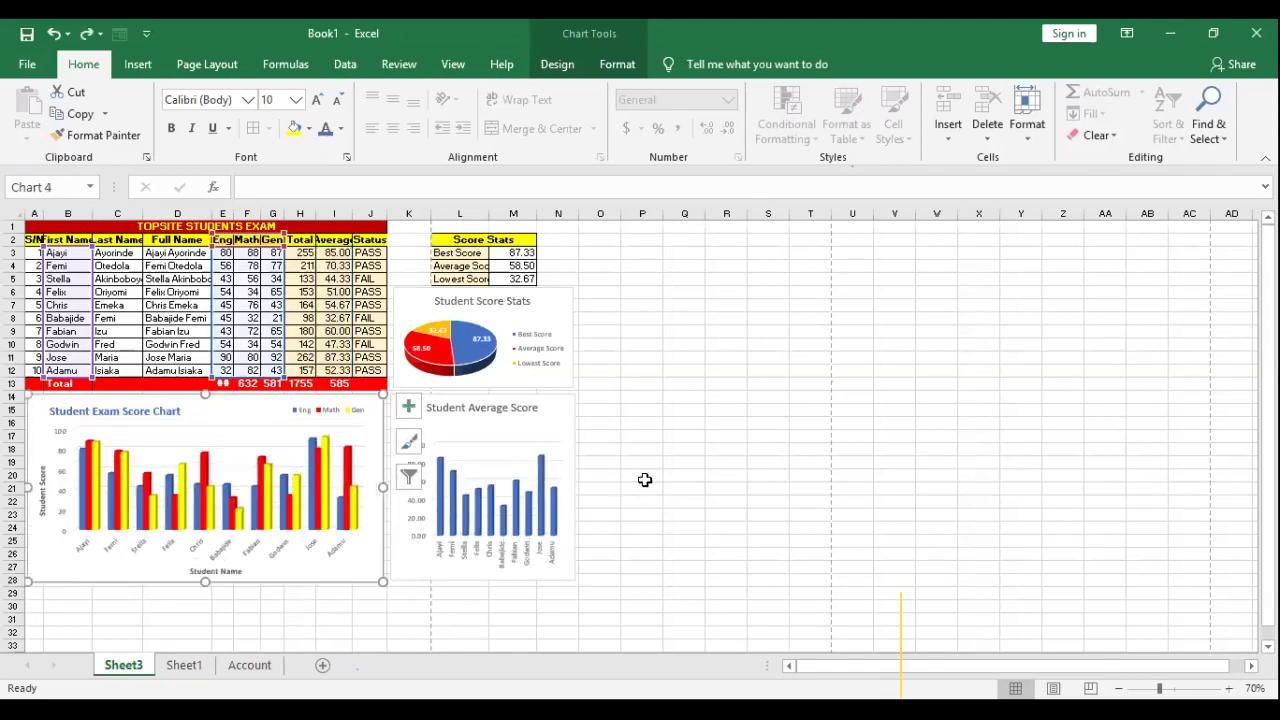
pyautogui.click(642, 478)
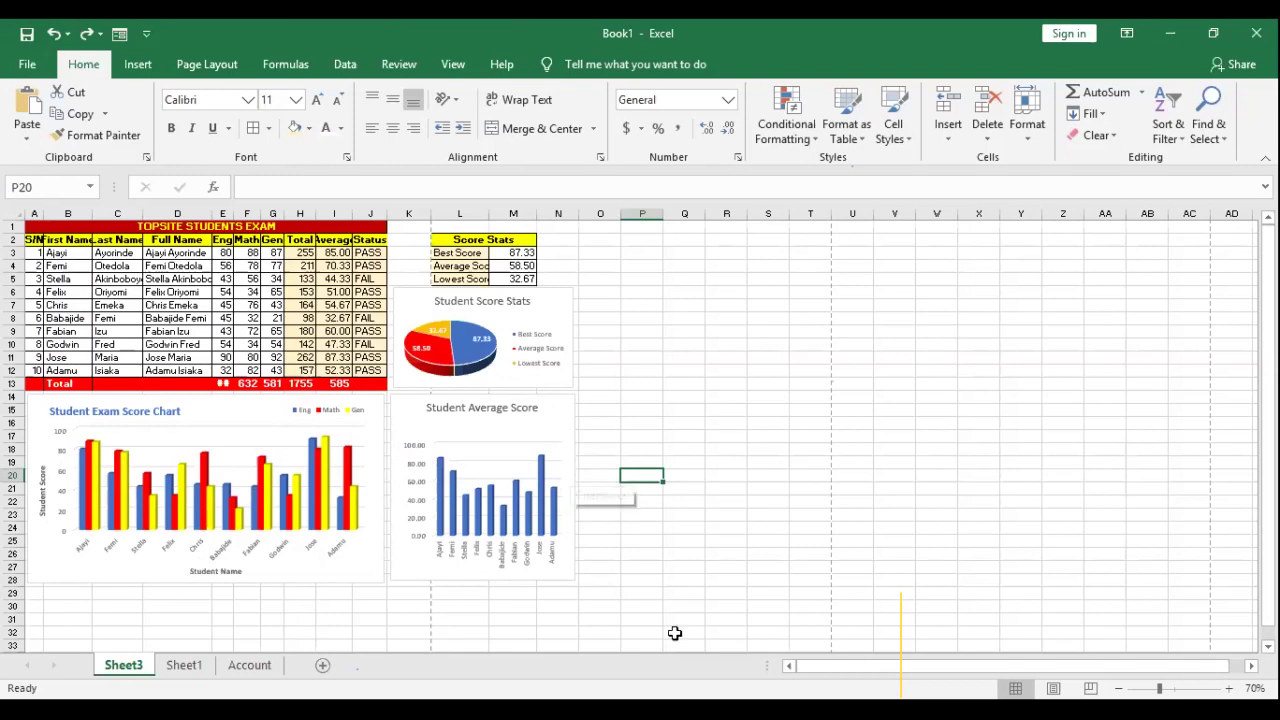
# Step: In Print settings, change Portrait to Landscape Orientation, confirm the 1 of 1 preview, and return
pyautogui.click(40, 68)
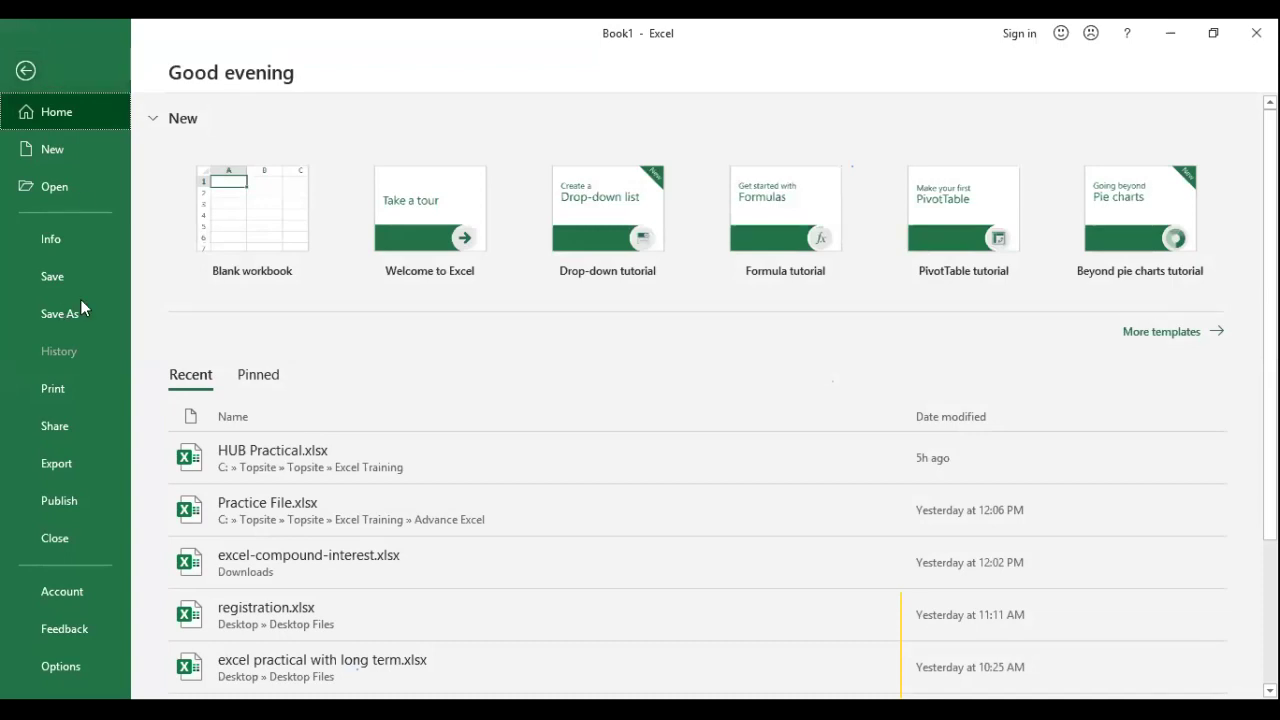
pyautogui.click(62, 389)
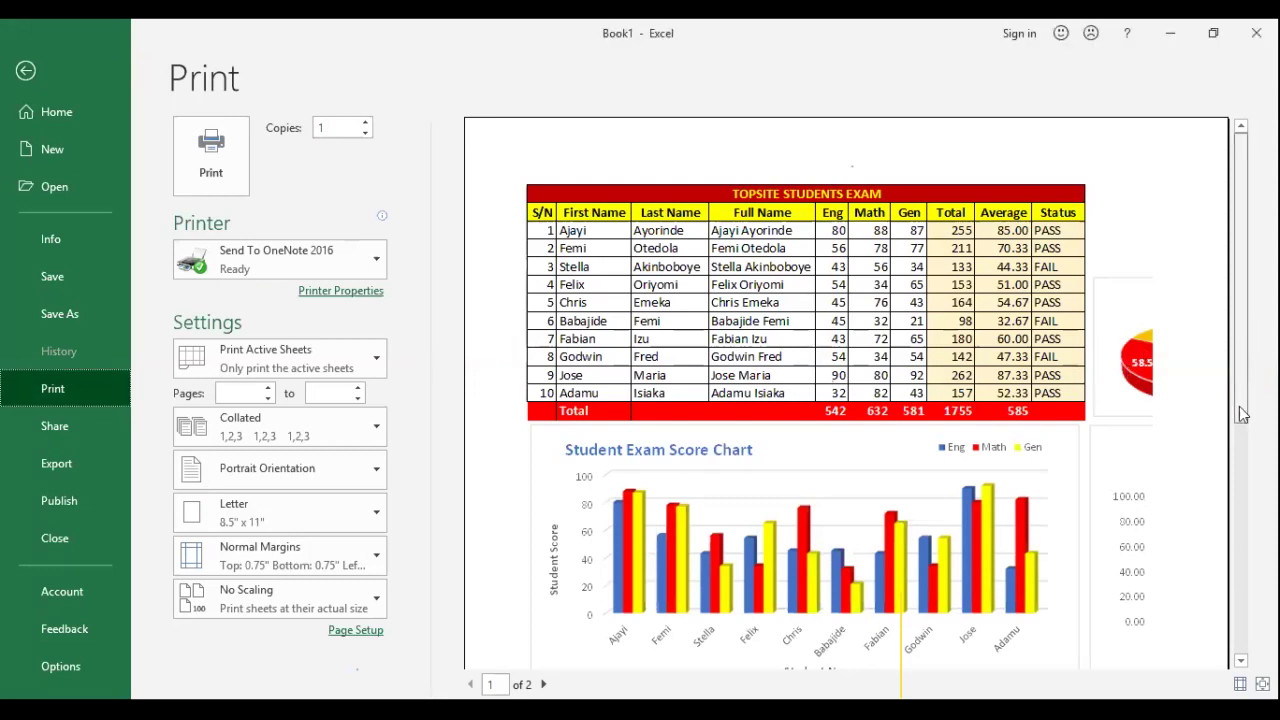
pyautogui.scroll(-5, 1134, 517)
pyautogui.scroll(3, 1143, 390)
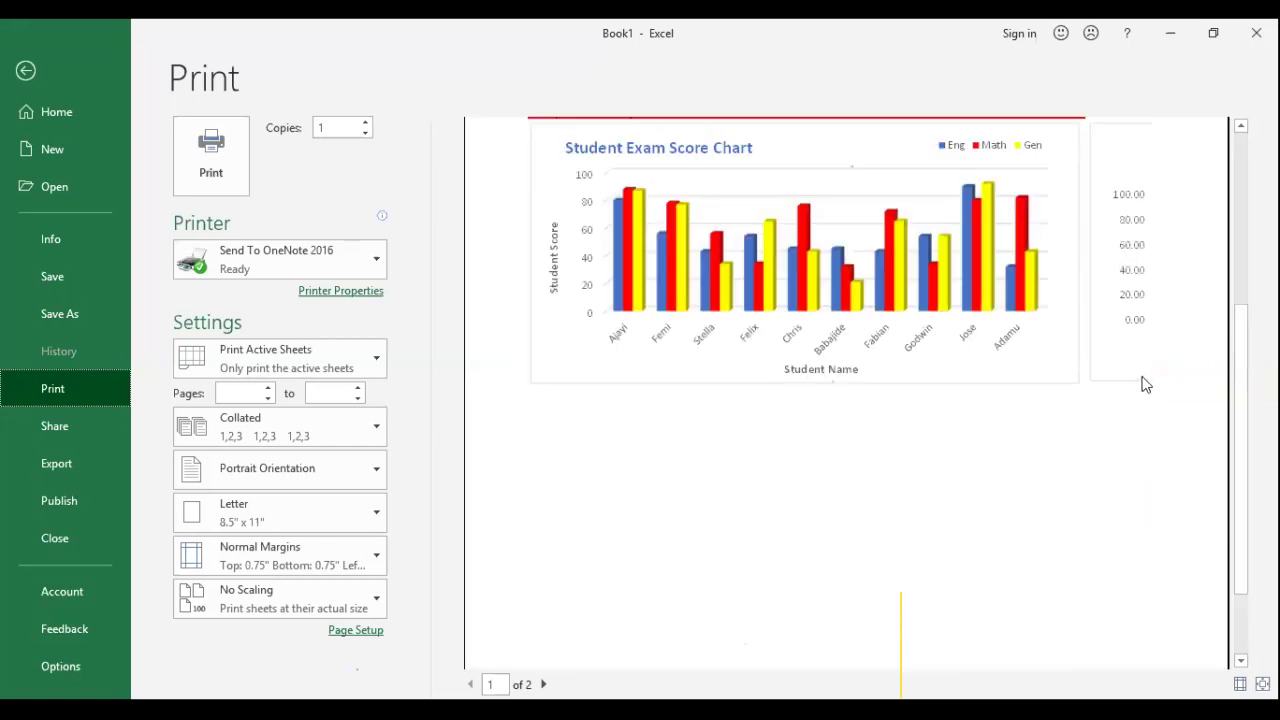
pyautogui.scroll(-1, 1120, 237)
pyautogui.click(840, 335)
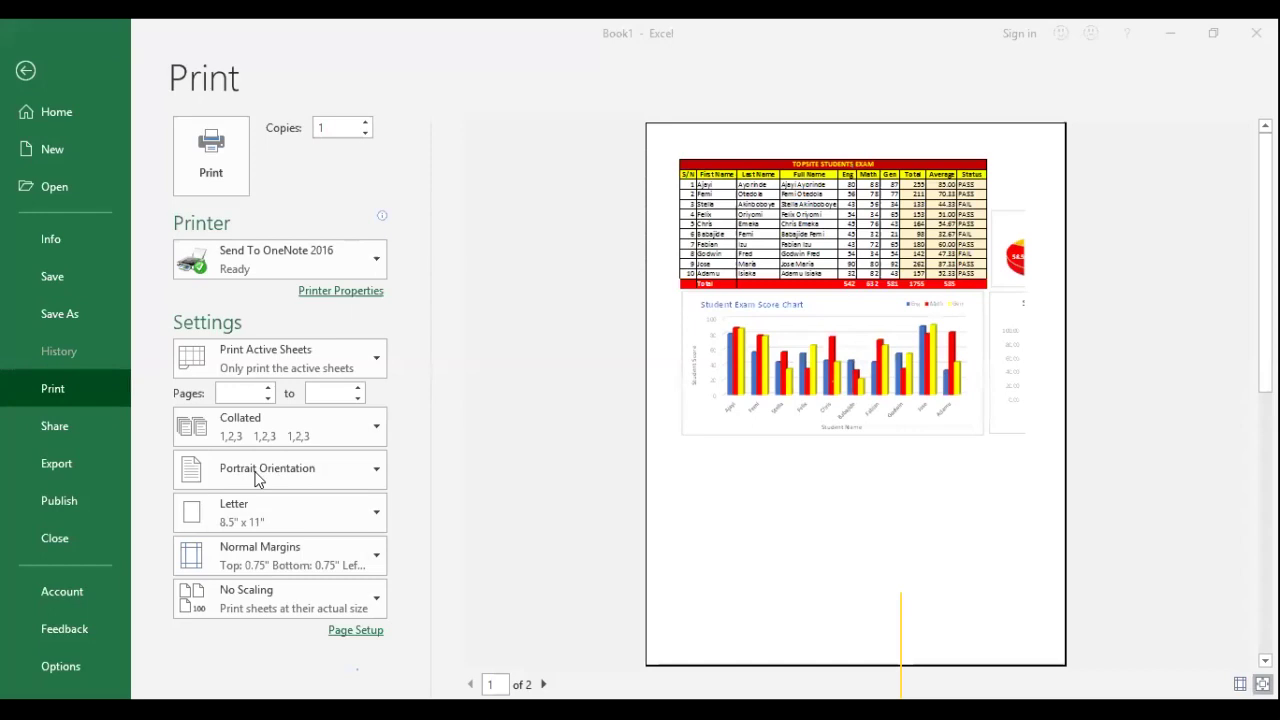
pyautogui.click(377, 470)
pyautogui.click(294, 557)
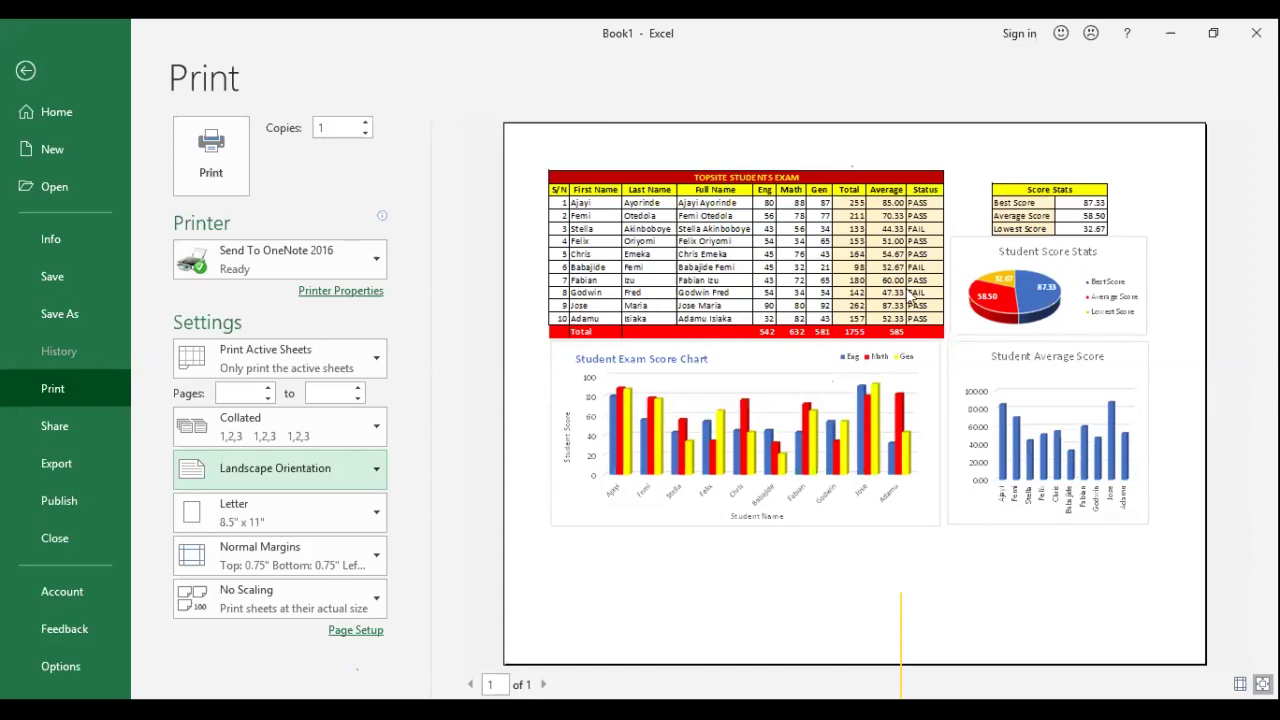
pyautogui.click(1146, 263)
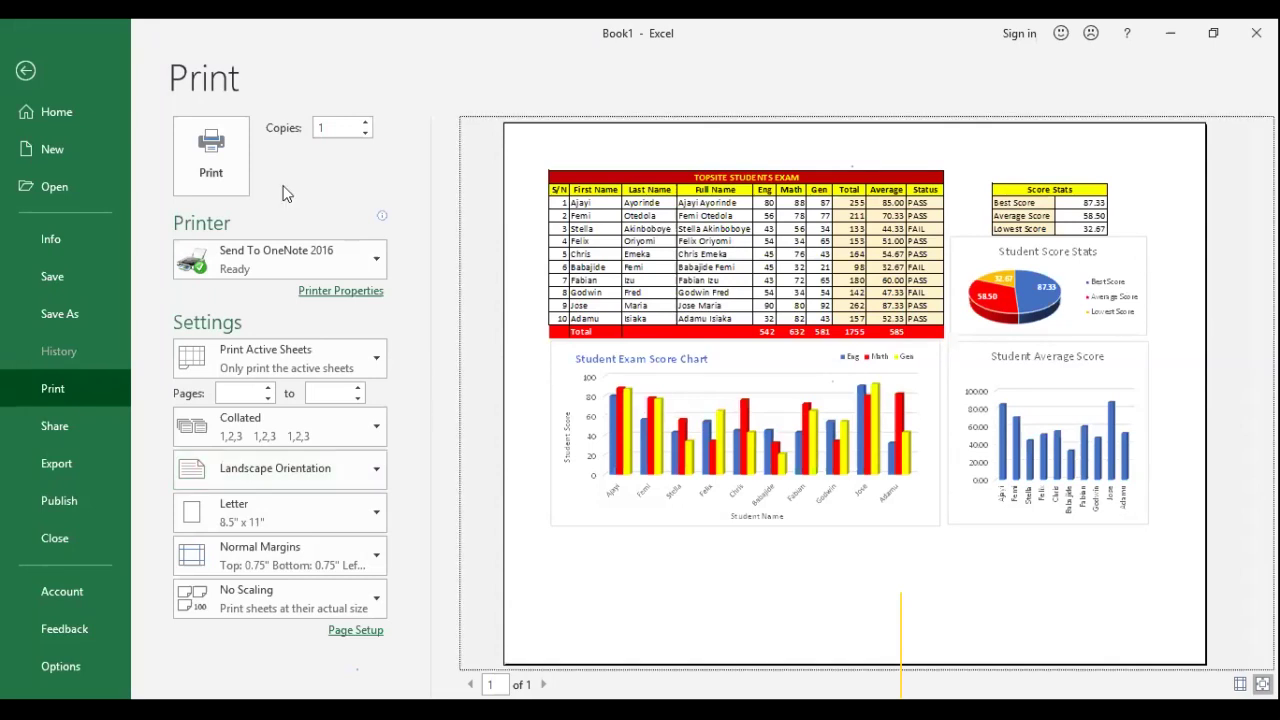
pyautogui.click(64, 116)
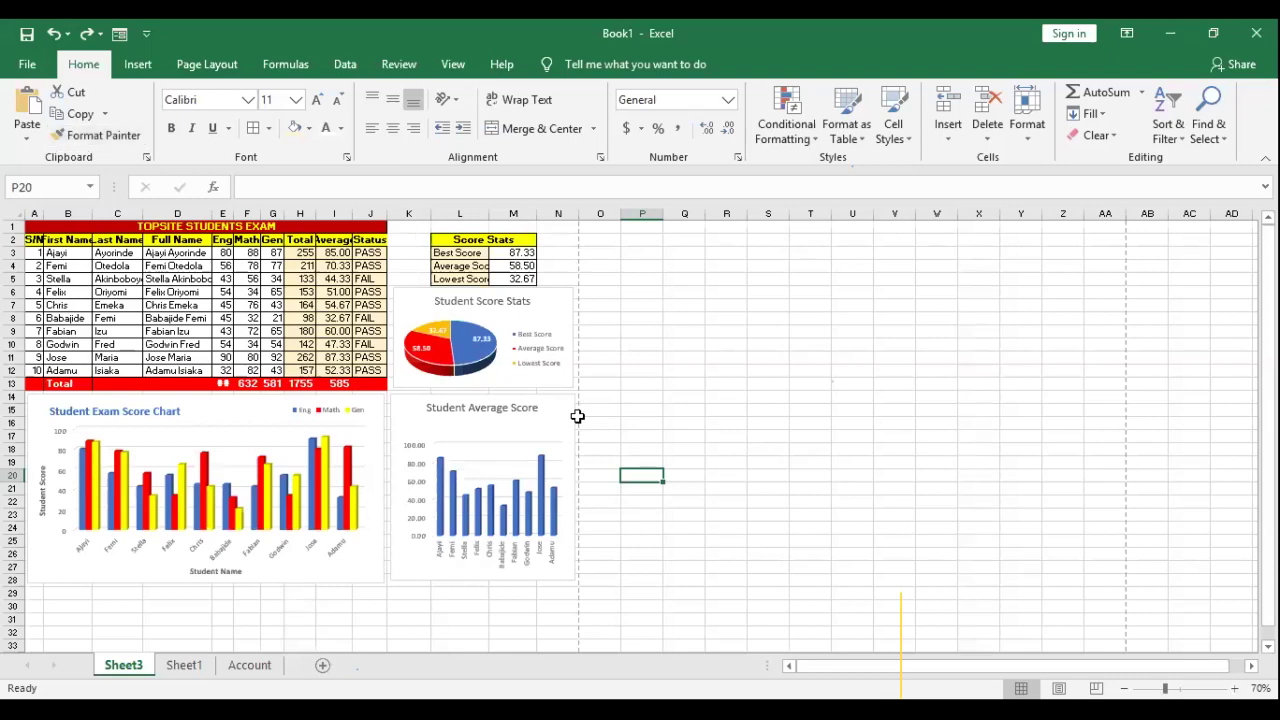
# Step: Nudge the pie and Student Average Score charts right and check the print preview
pyautogui.click(566, 312)
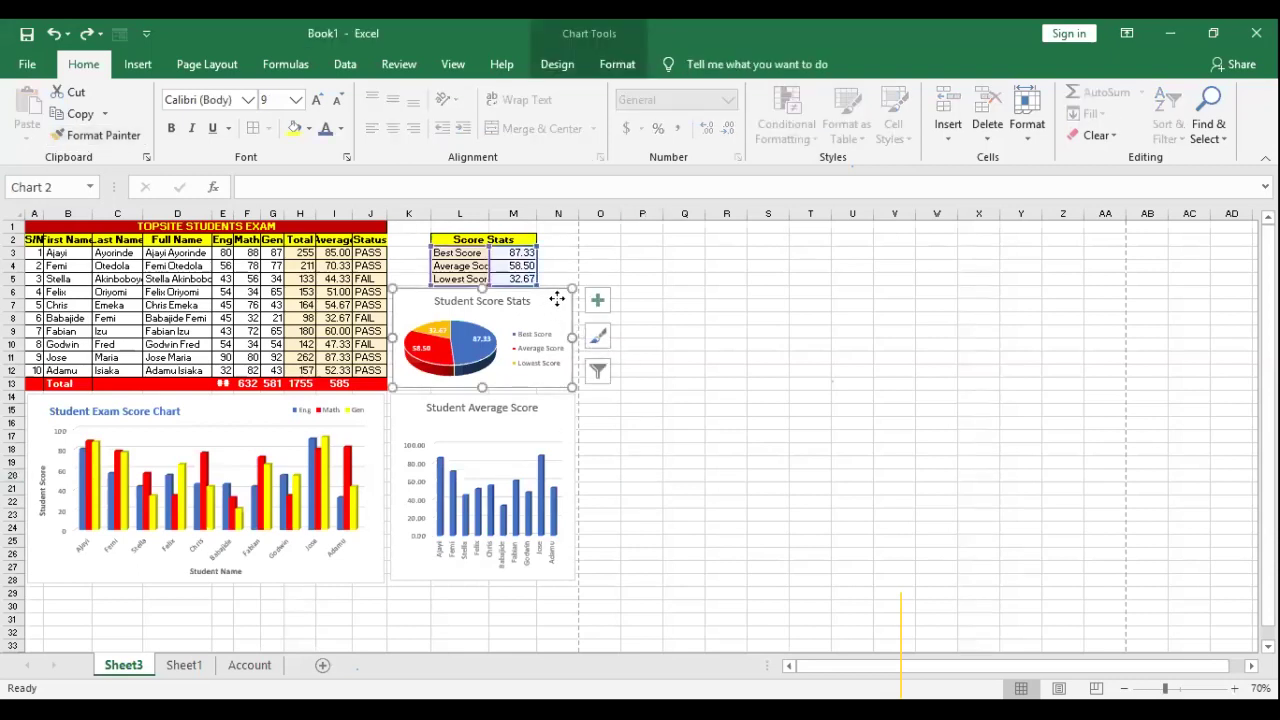
pyautogui.moveTo(551, 299); pyautogui.dragTo(571, 297)
pyautogui.moveTo(553, 414); pyautogui.dragTo(572, 415)
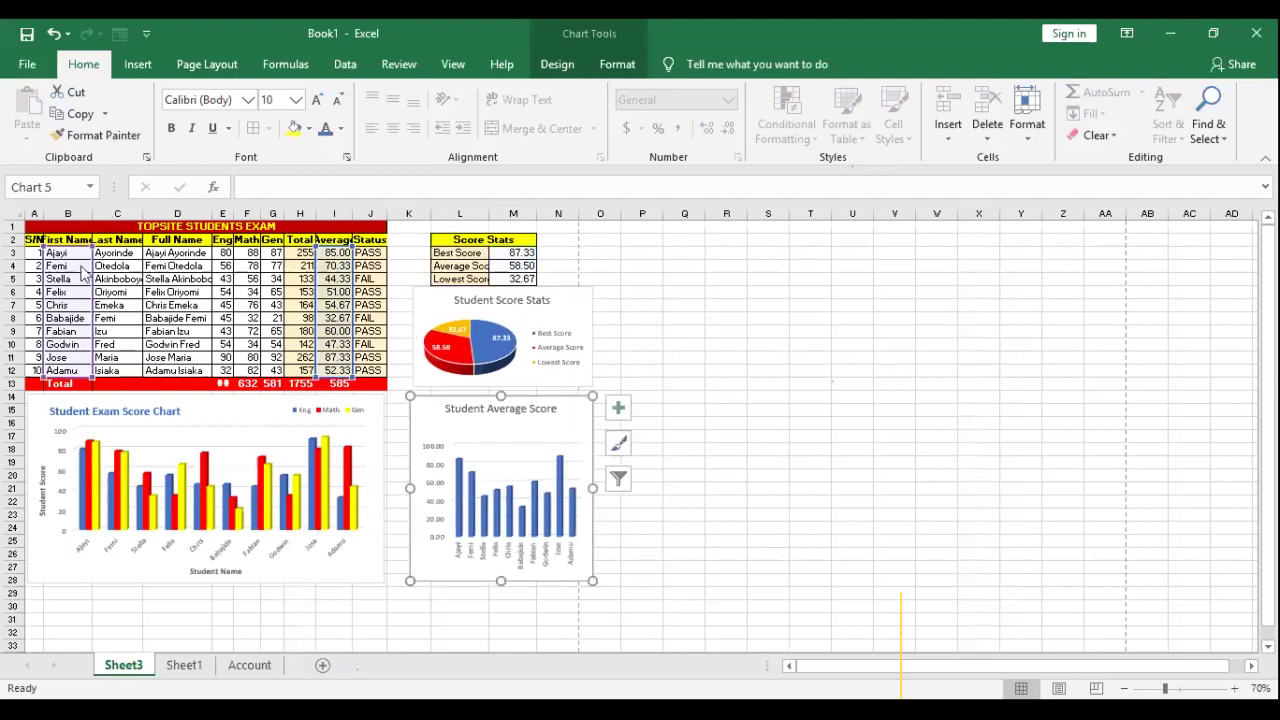
pyautogui.click(27, 64)
pyautogui.click(52, 388)
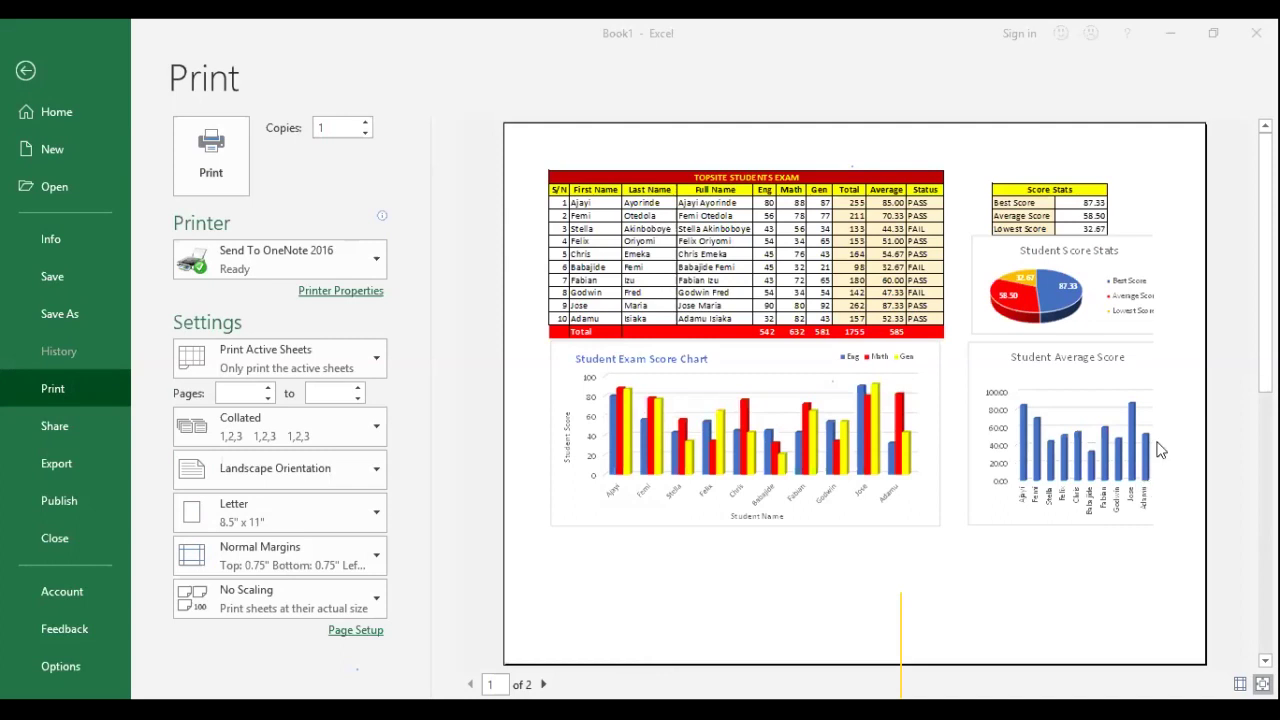
pyautogui.click(36, 74)
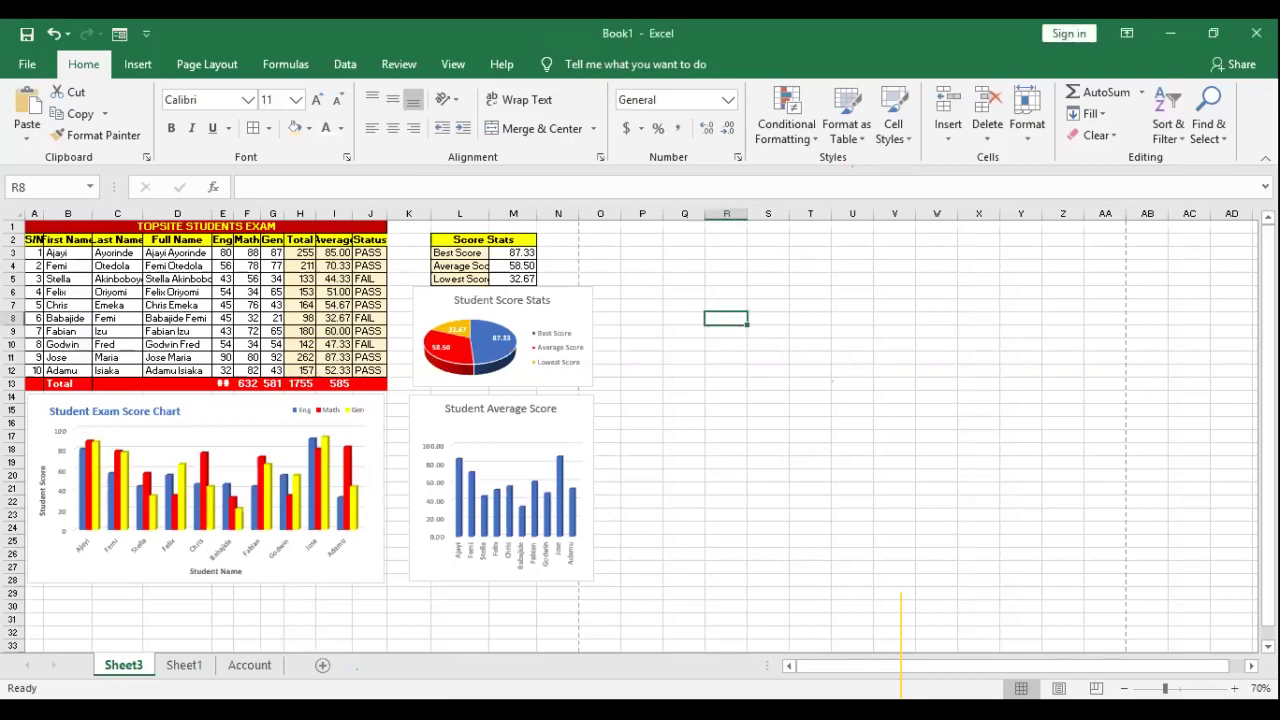
# Step: Move the pie and Student Average Score charts back left against the table
pyautogui.scroll(-3, 706, 369)
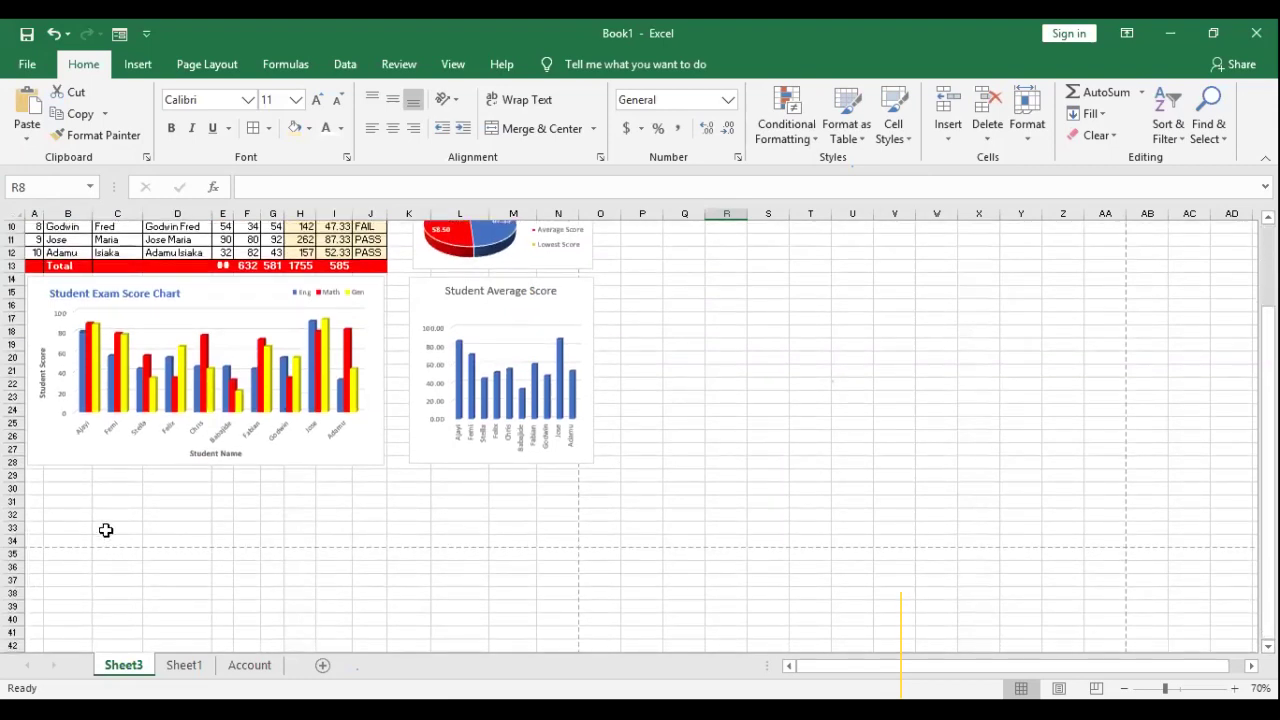
pyautogui.moveTo(53, 482); pyautogui.dragTo(530, 522)
pyautogui.scroll(3, 589, 420)
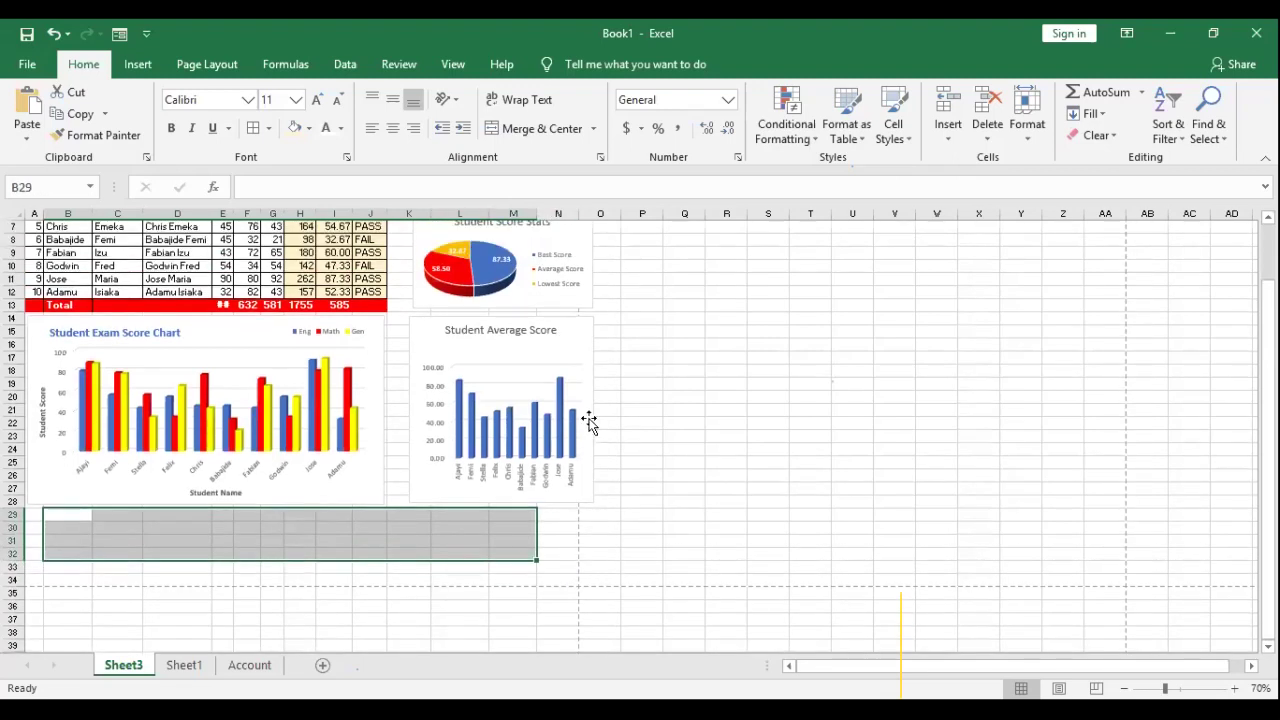
pyautogui.rightClick(562, 360)
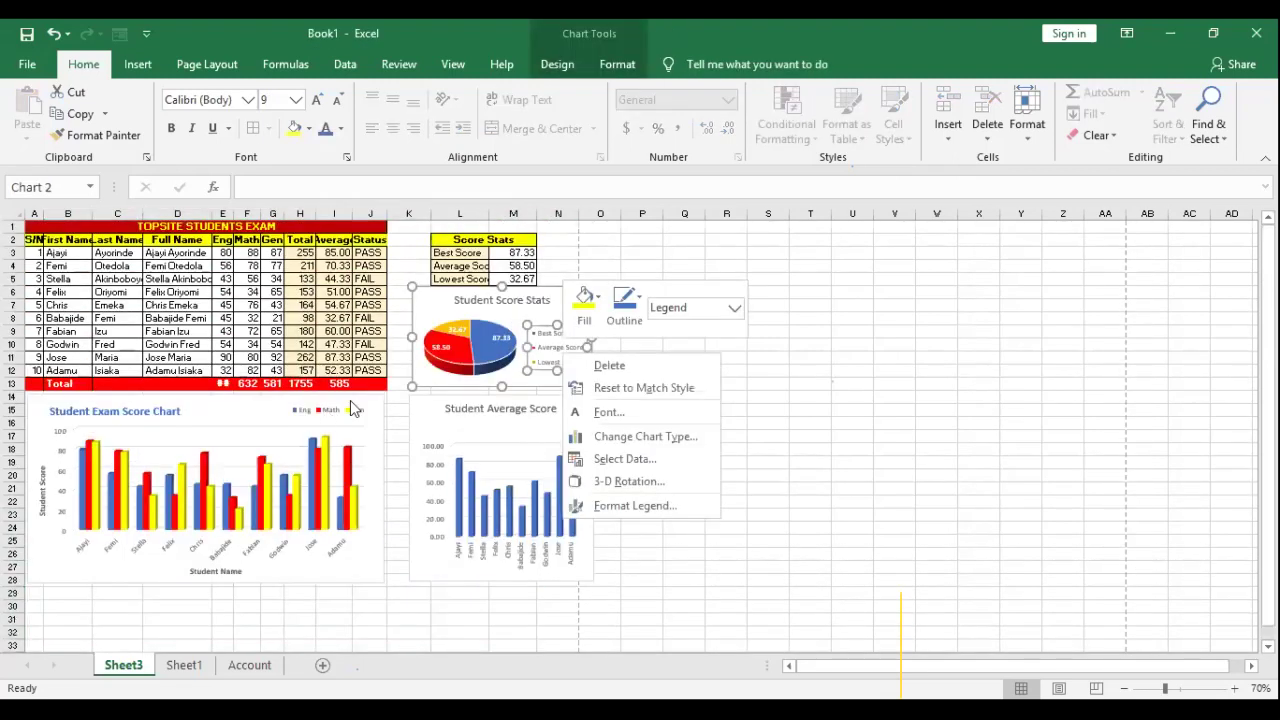
pyautogui.press('Escape')
pyautogui.moveTo(572, 302); pyautogui.dragTo(560, 297)
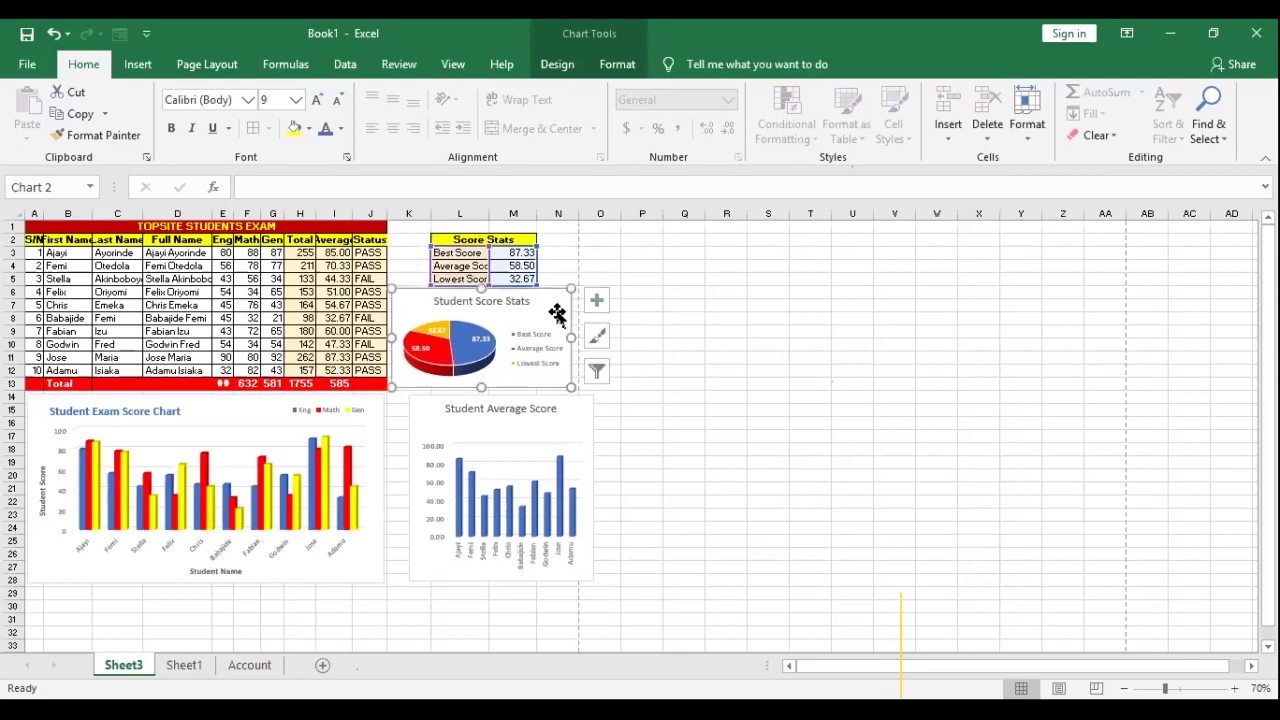
pyautogui.click(580, 415)
pyautogui.moveTo(580, 415); pyautogui.dragTo(562, 408)
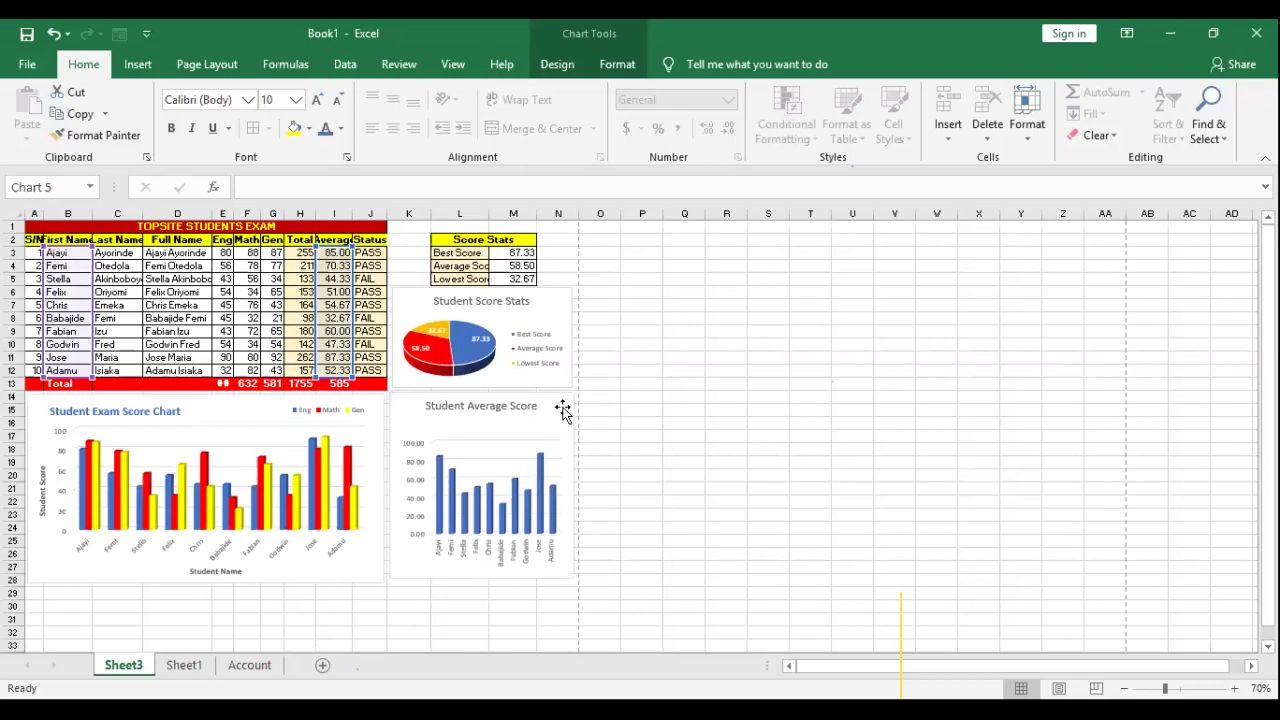
pyautogui.click(683, 386)
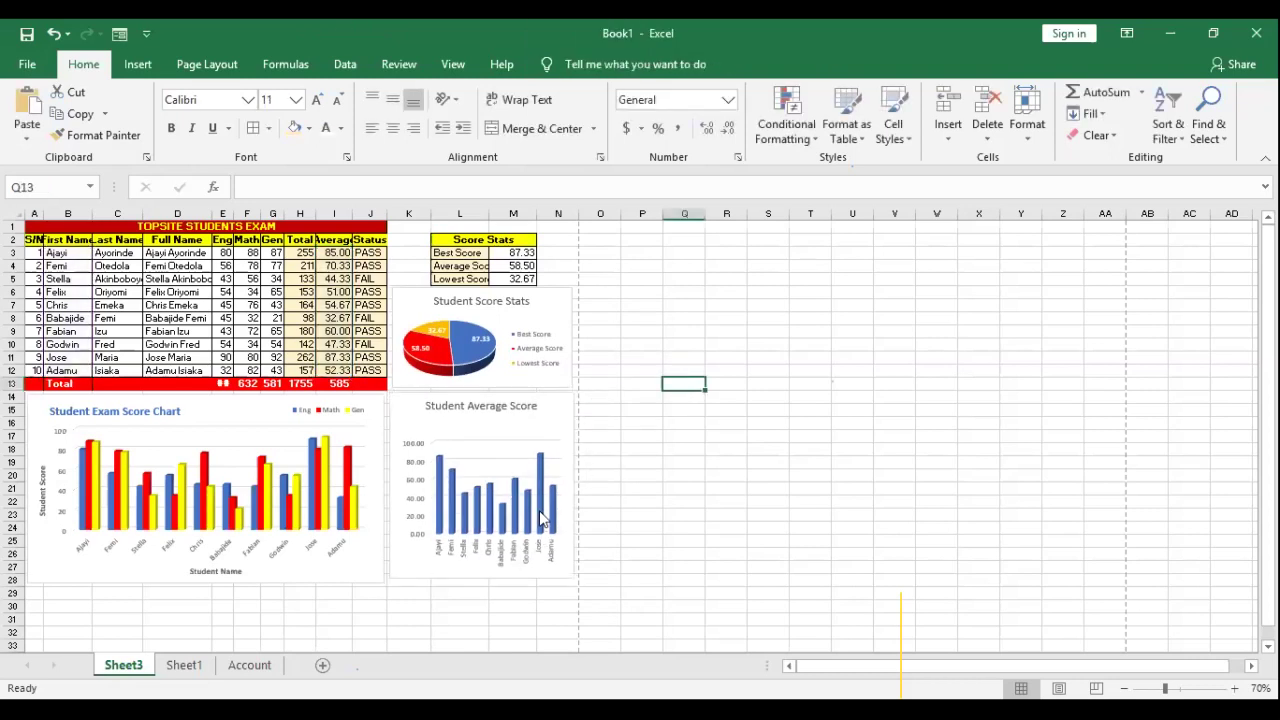
pyautogui.scroll(-4, 410, 350)
pyautogui.scroll(4, 405, 345)
# Step: Set the print paper size to A4
pyautogui.click(28, 65)
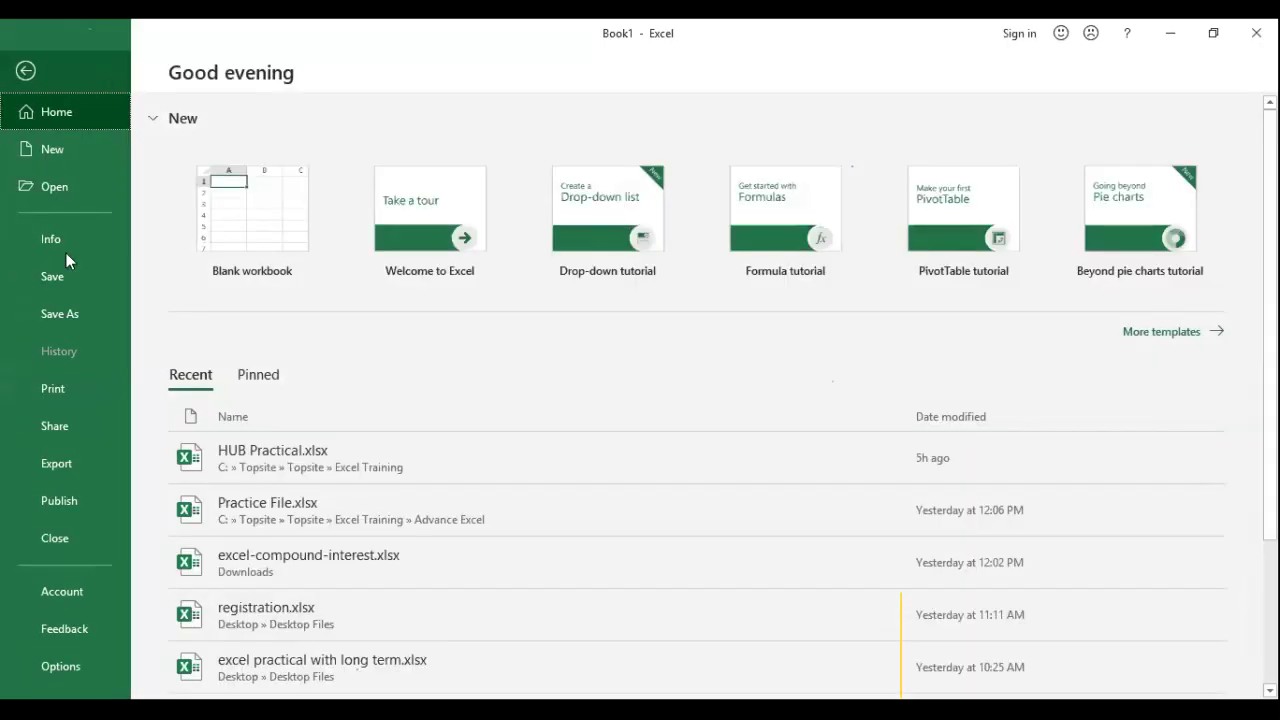
pyautogui.click(60, 389)
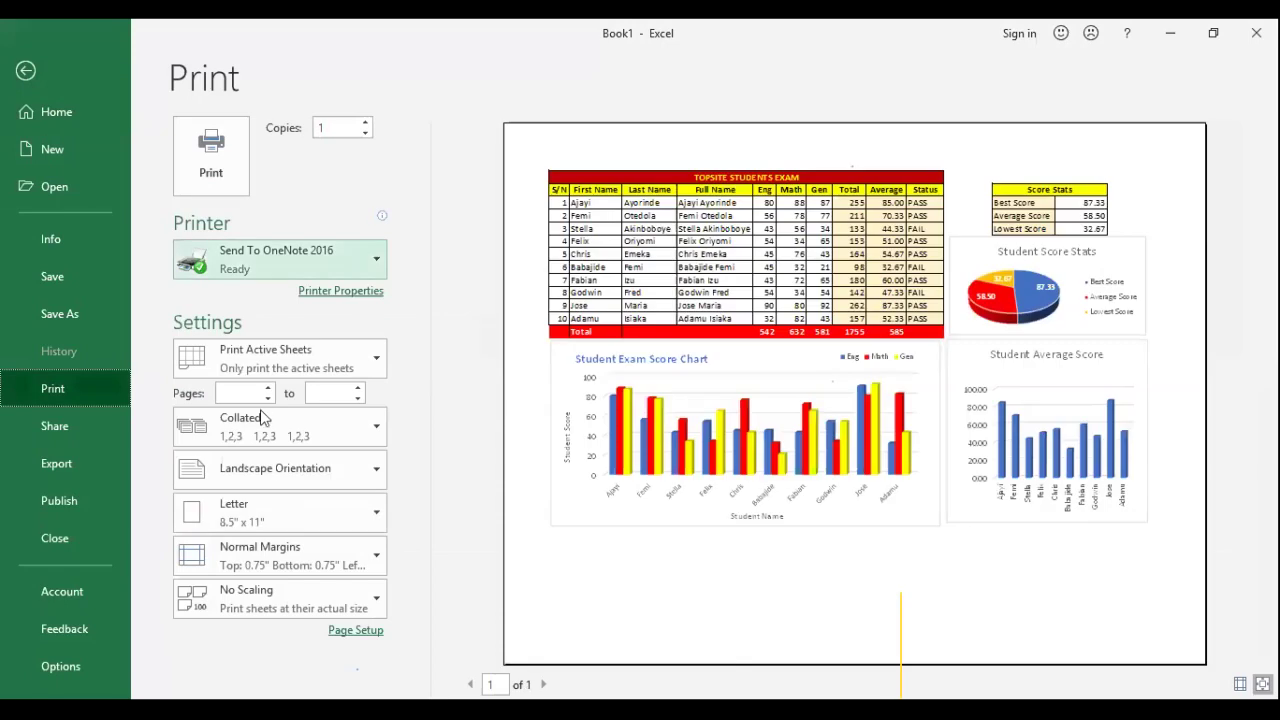
pyautogui.click(258, 516)
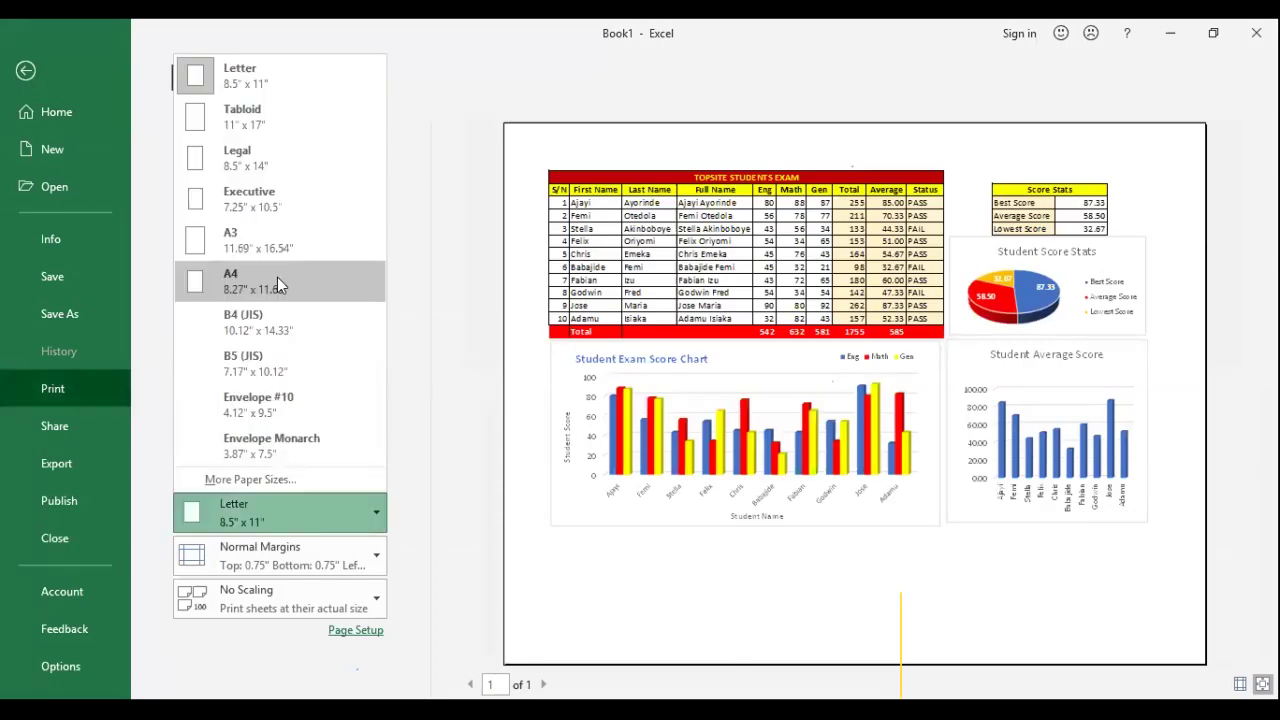
pyautogui.click(277, 277)
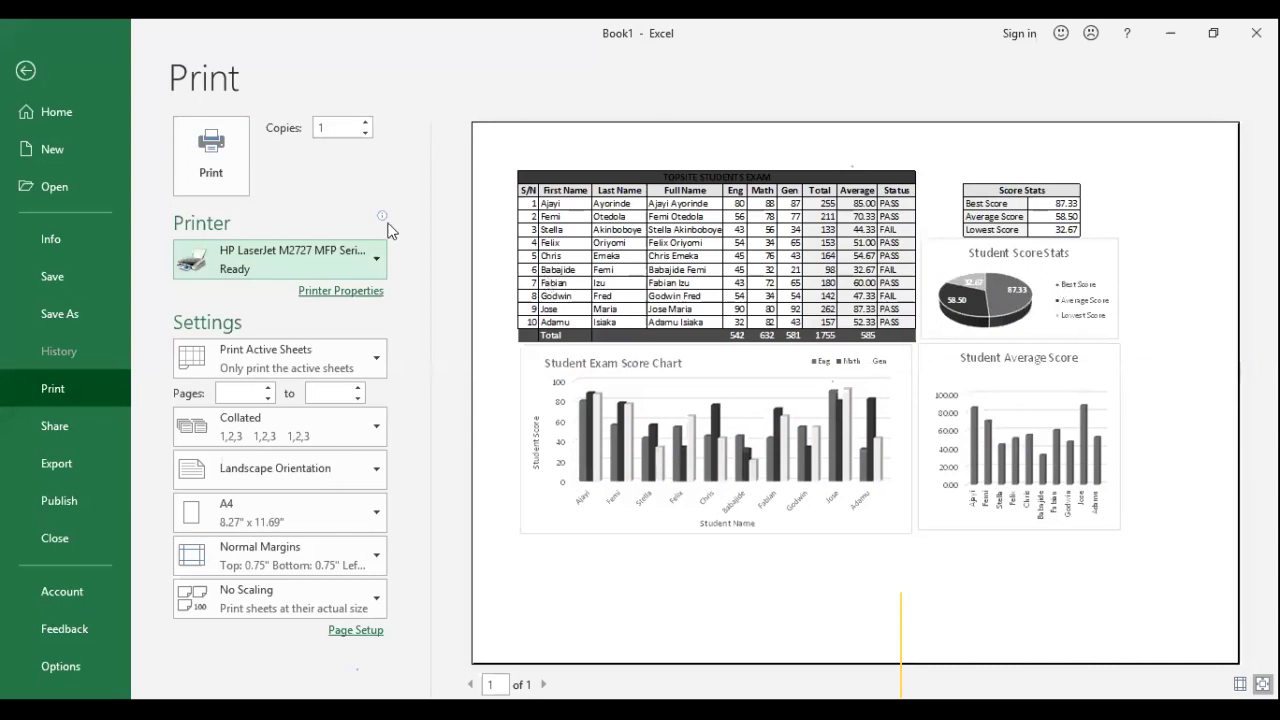
# Step: Reselect Send To OneNote 2016 as the printer and return to the worksheet
pyautogui.click(365, 254)
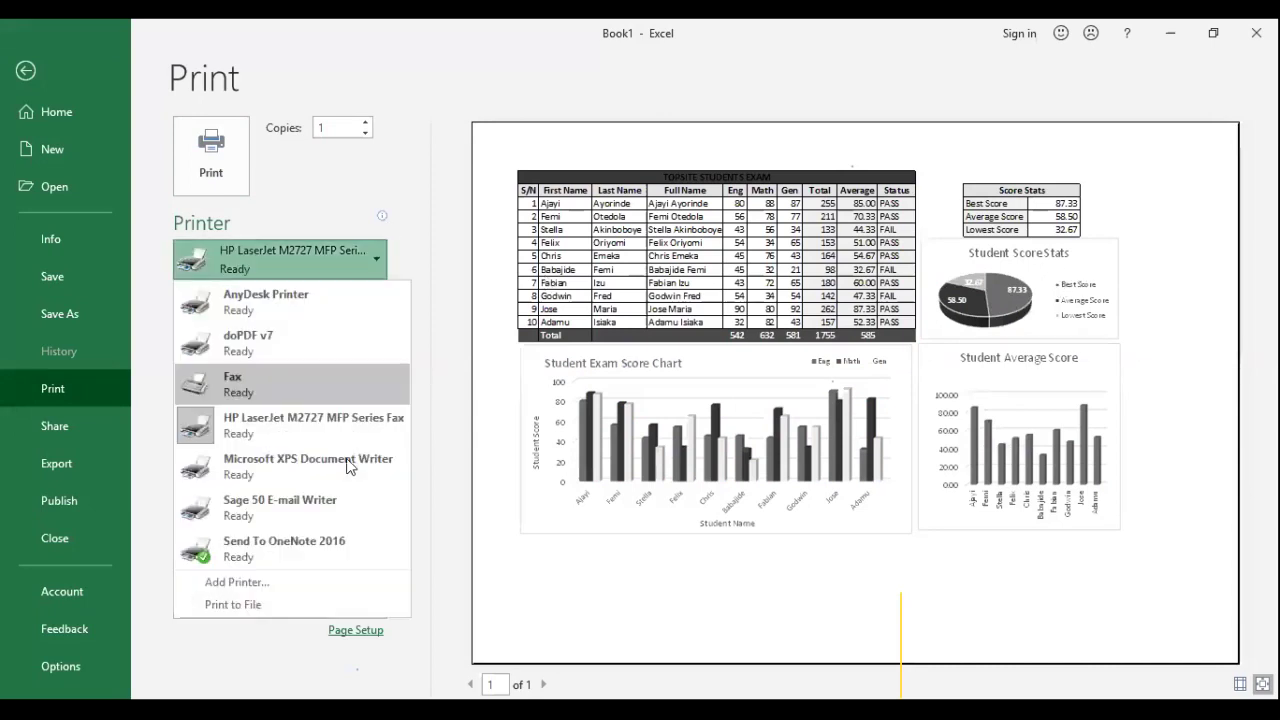
pyautogui.click(318, 538)
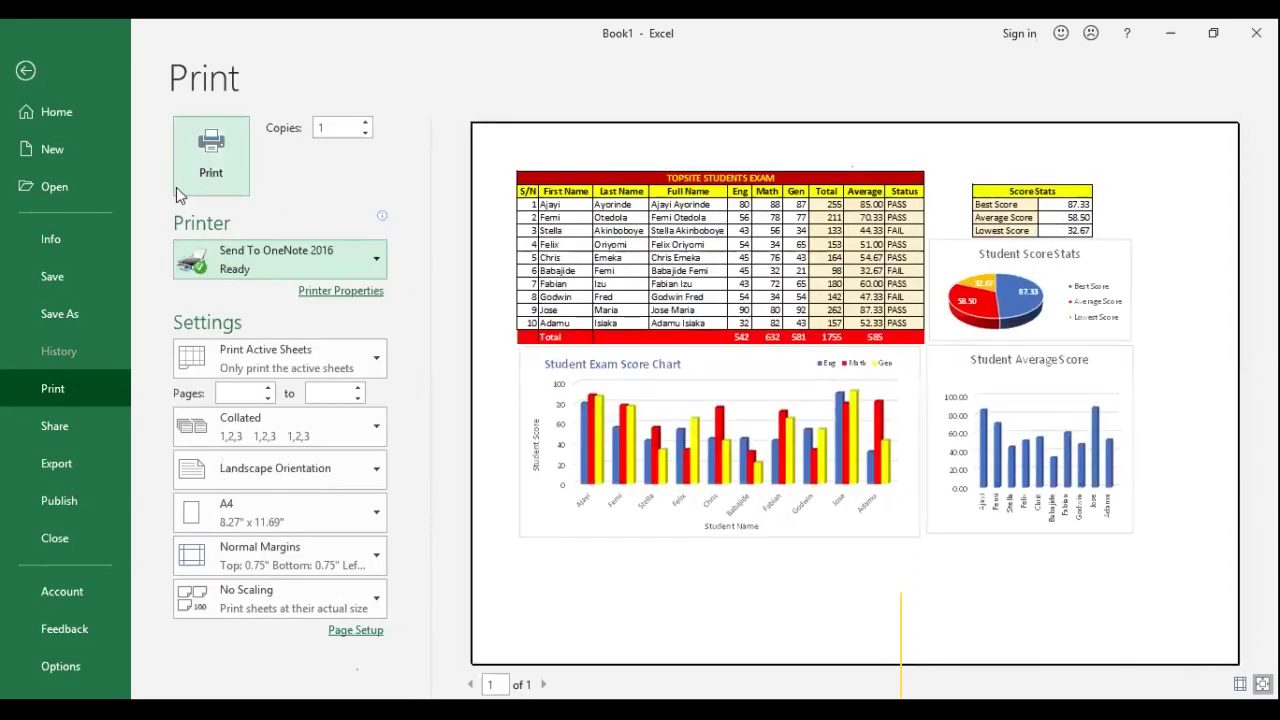
pyautogui.click(180, 187)
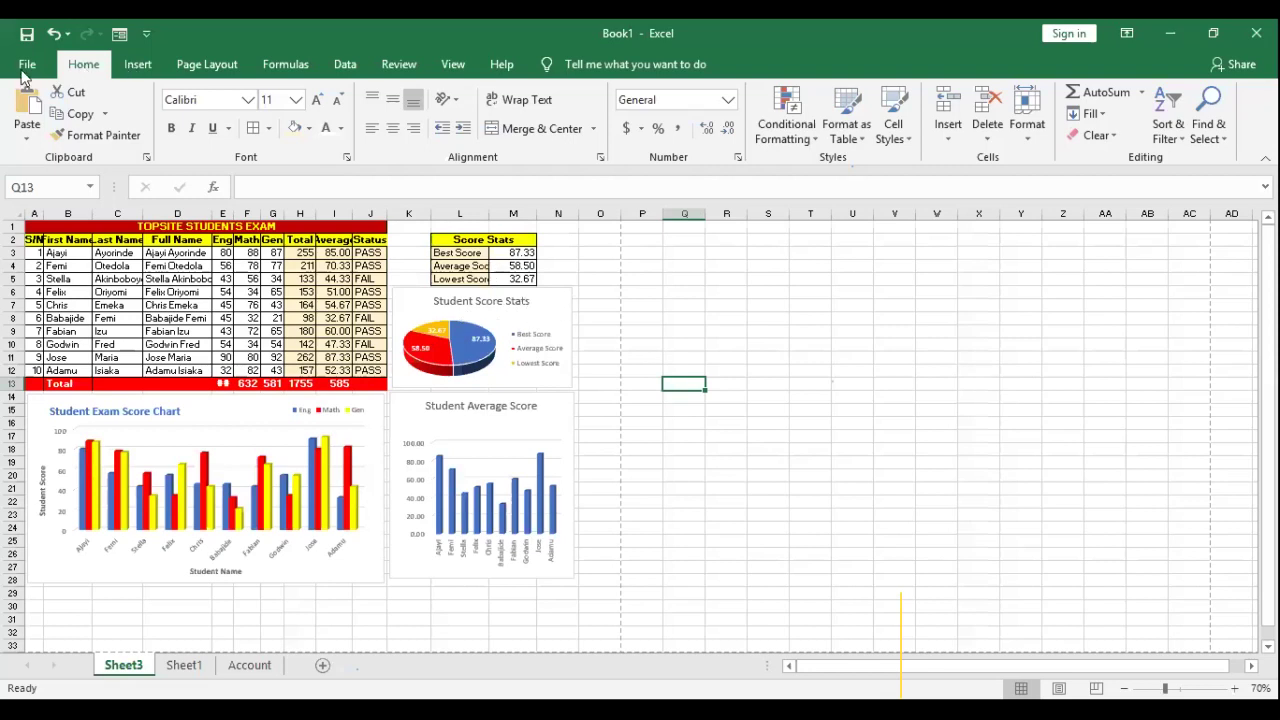
# Step: Preview printing the selected pie chart alone, then leave the preview
pyautogui.hotkey('alt', 'f')
pyautogui.click(120, 386)
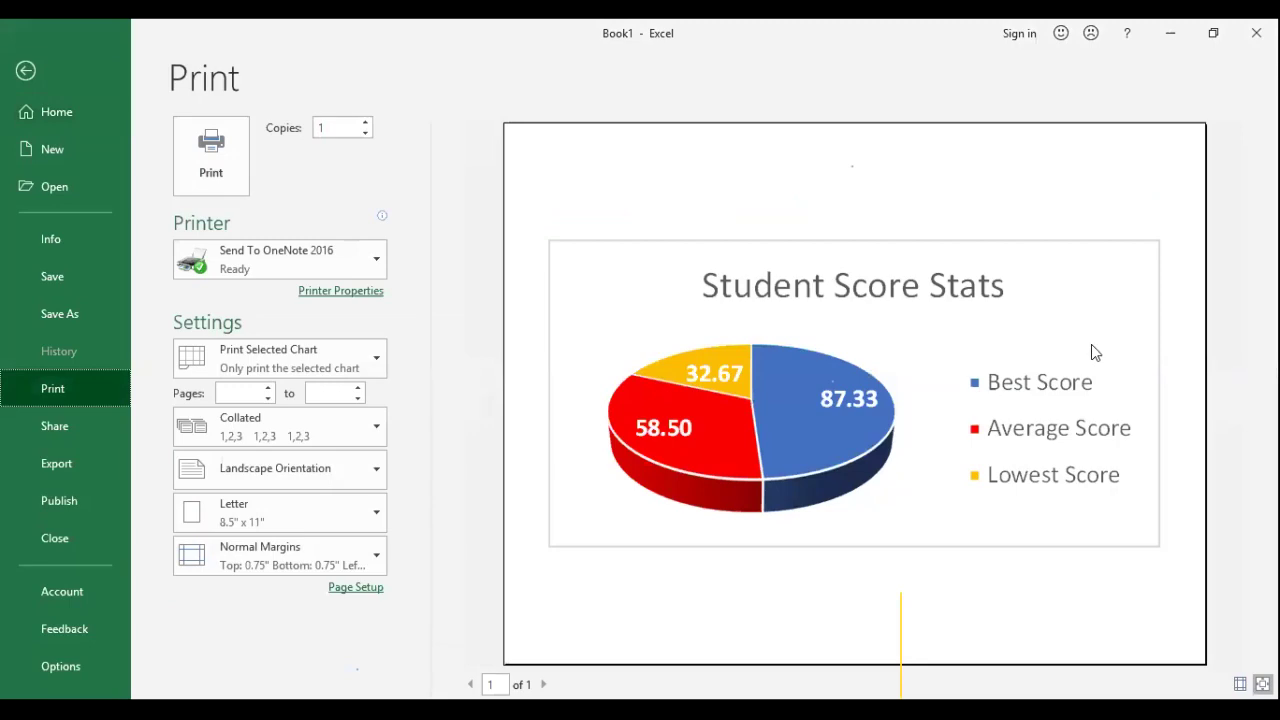
pyautogui.click(15, 77)
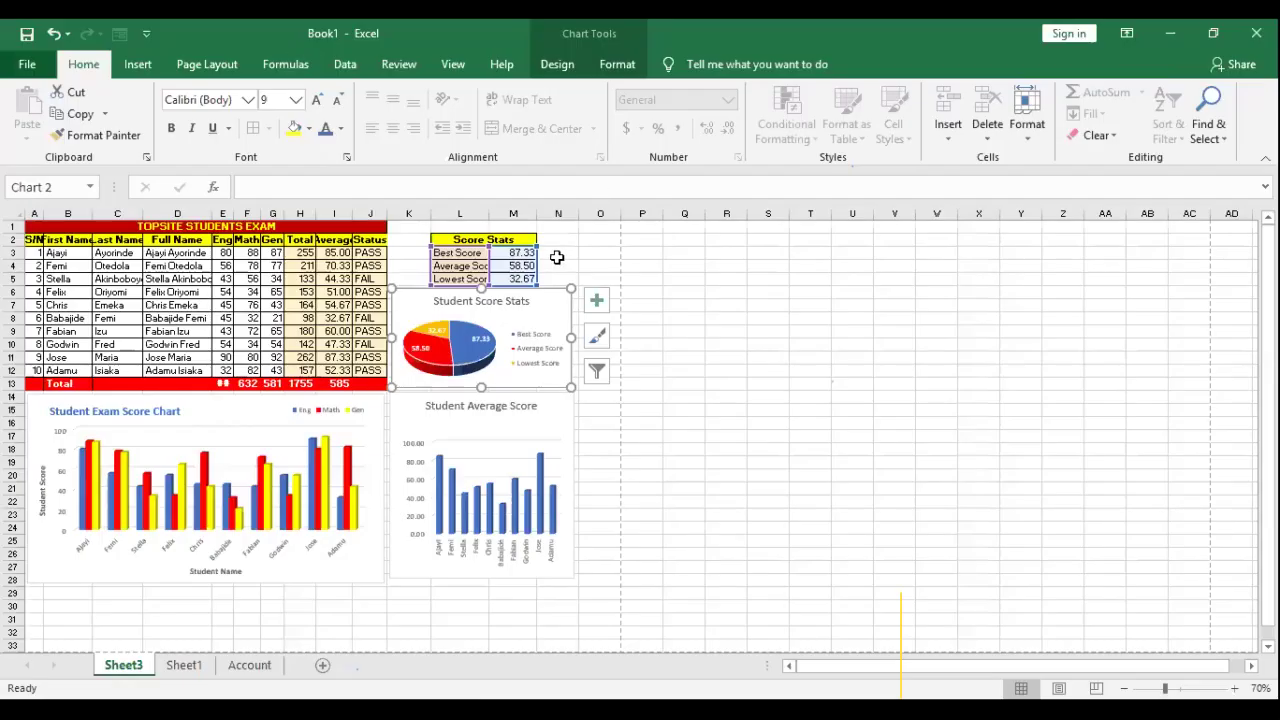
# Step: Select cell B6 in the table and preview the whole sheet's A4 landscape printout
pyautogui.click(401, 253)
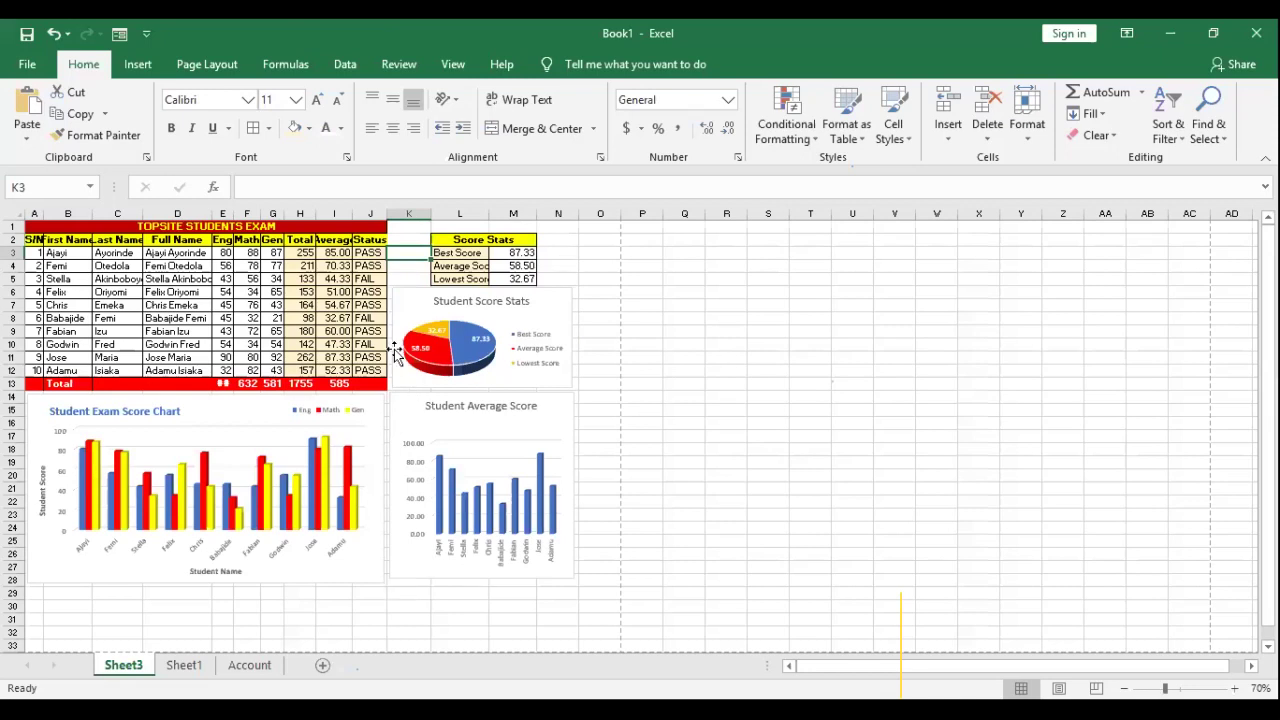
pyautogui.press('Right')
pyautogui.press('Right')
pyautogui.press('Right')
pyautogui.click(290, 266)
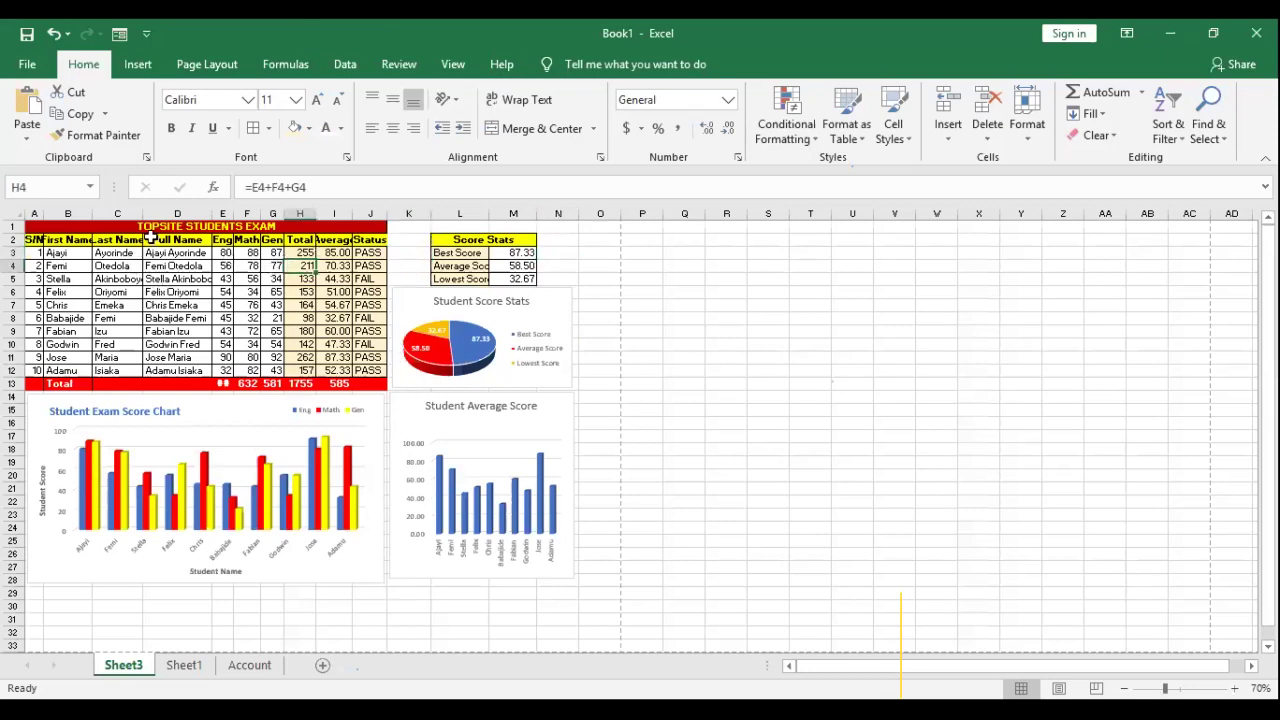
pyautogui.click(172, 268)
pyautogui.click(65, 292)
pyautogui.click(27, 64)
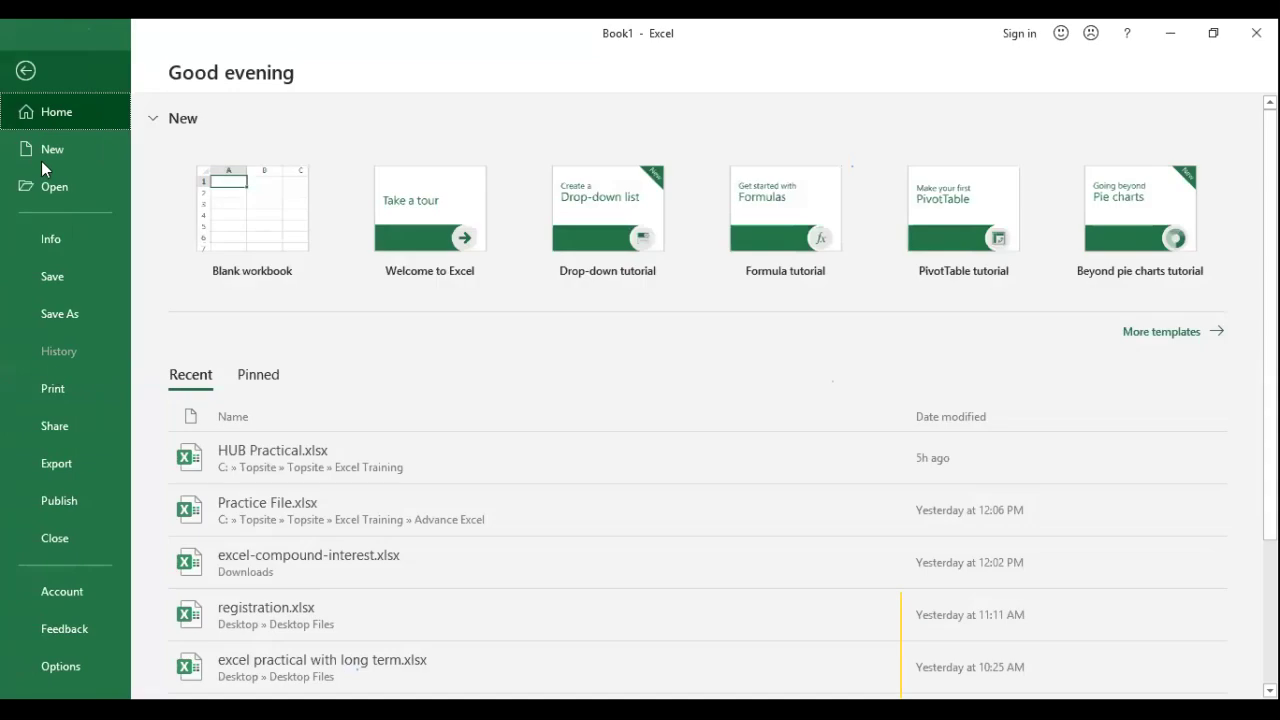
pyautogui.click(51, 391)
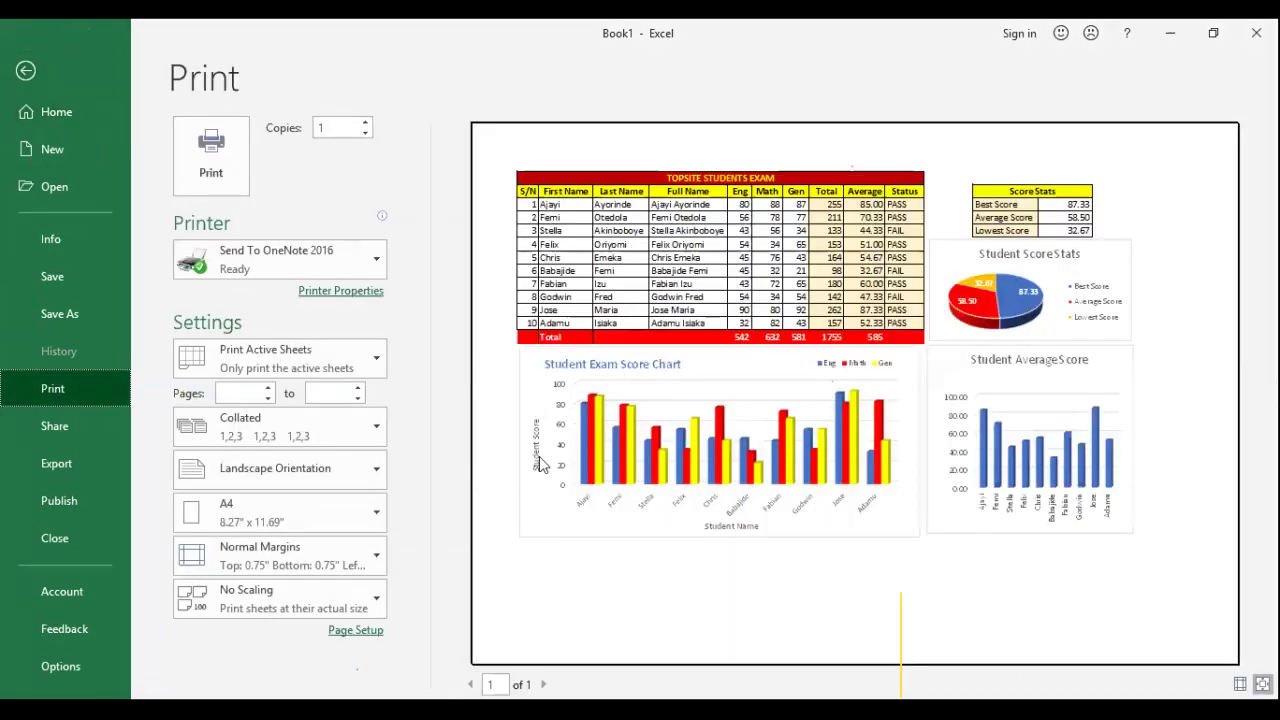